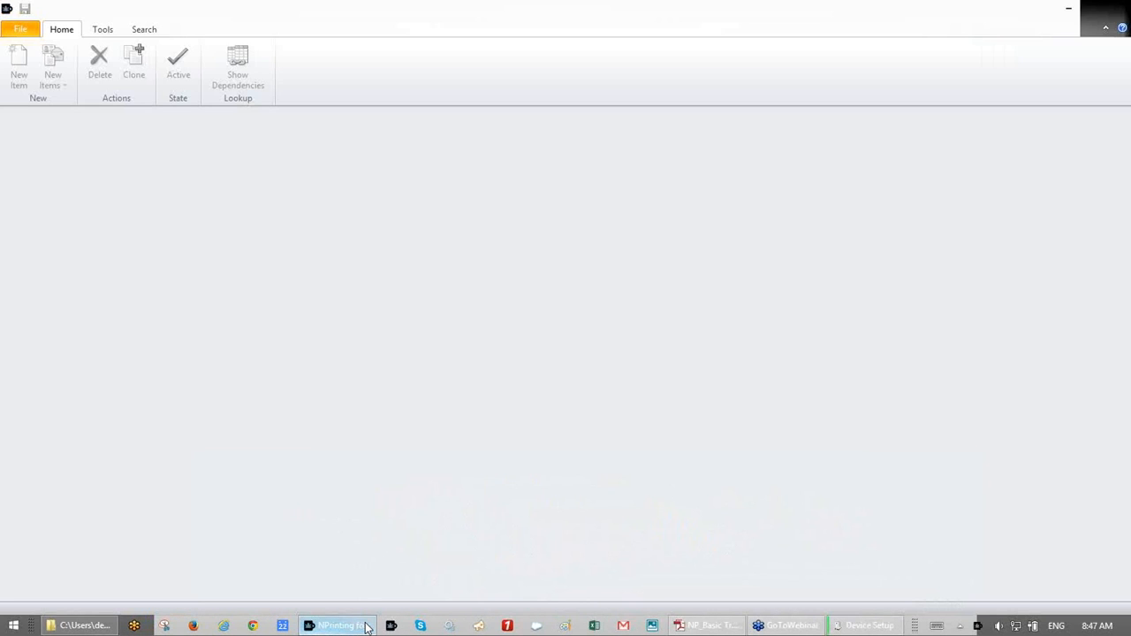
# - Create a new project, then close it without saving the changes
pyautogui.click(25, 30)
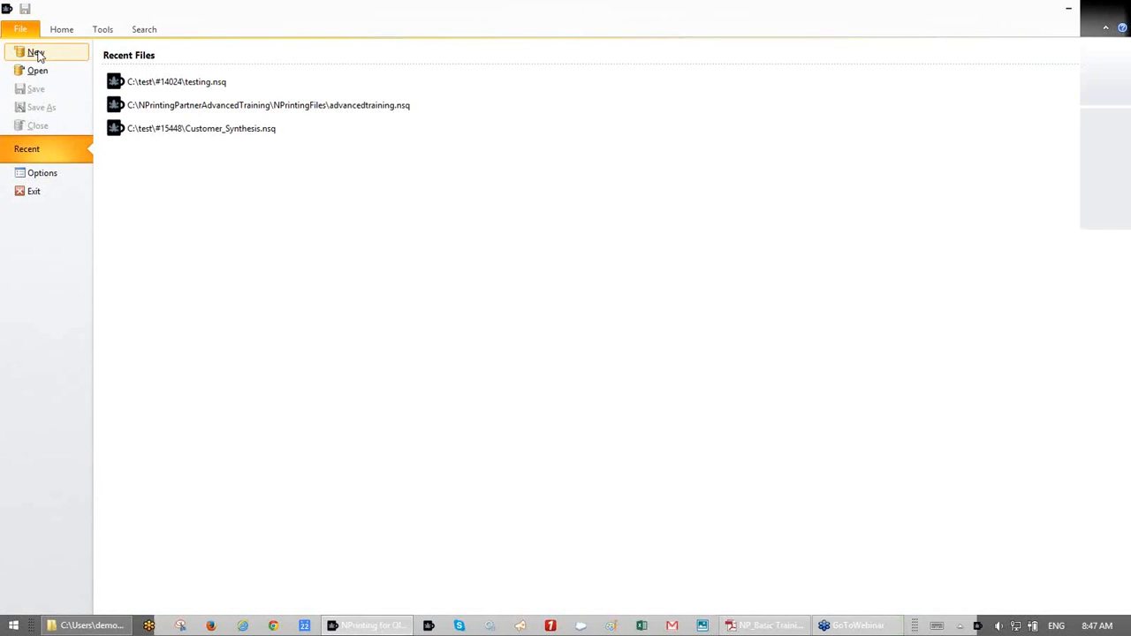
pyautogui.click(35, 53)
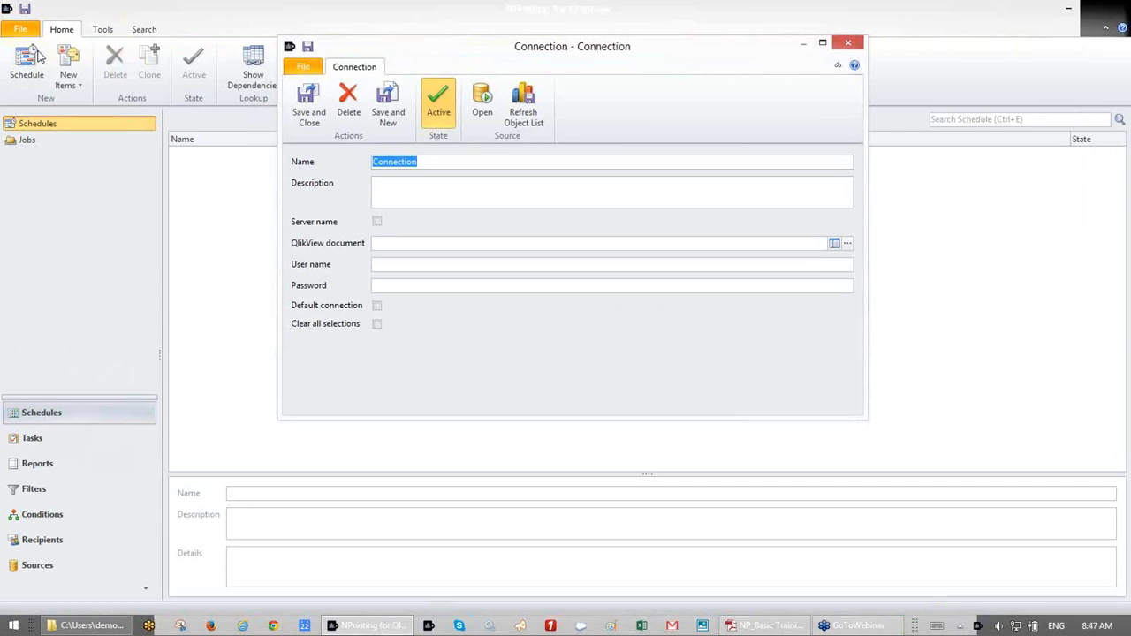
pyautogui.click(847, 42)
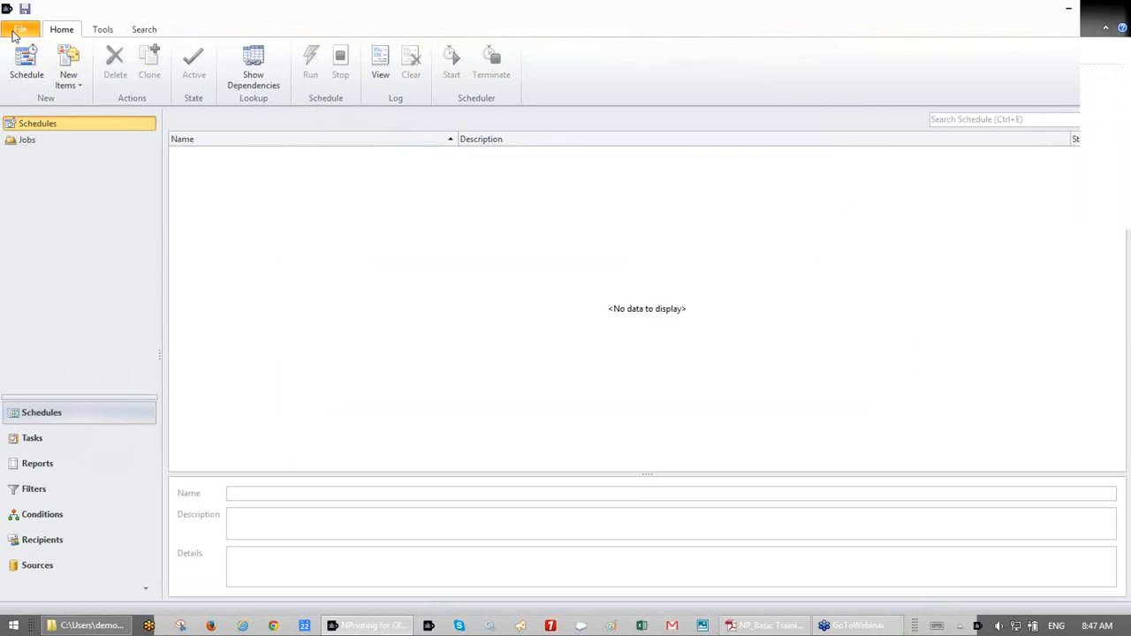
pyautogui.click(18, 30)
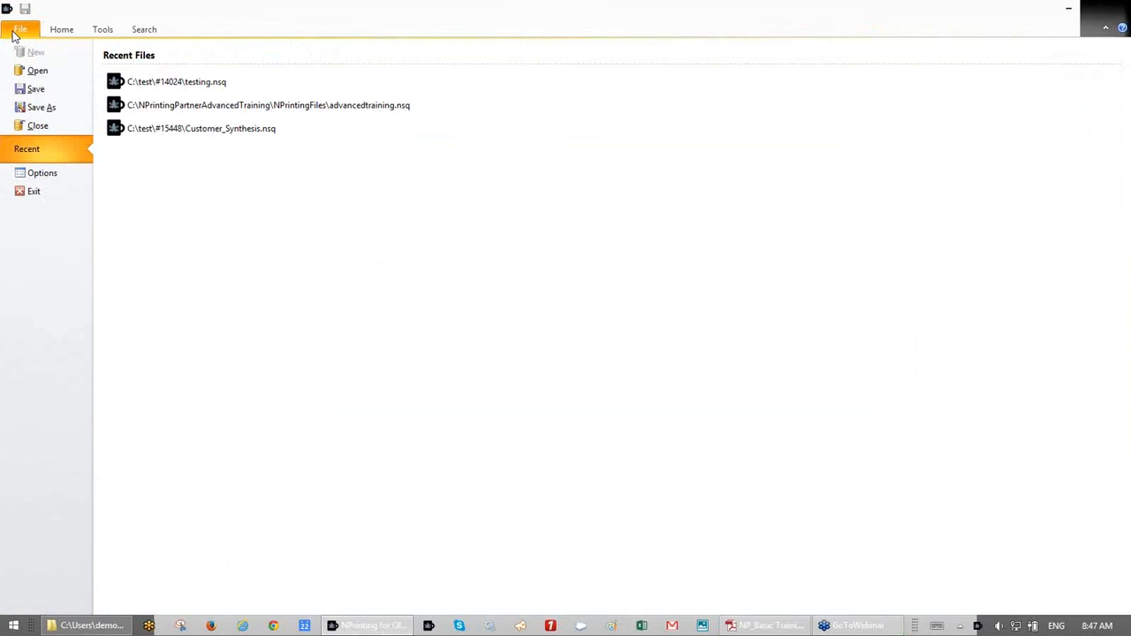
pyautogui.click(40, 126)
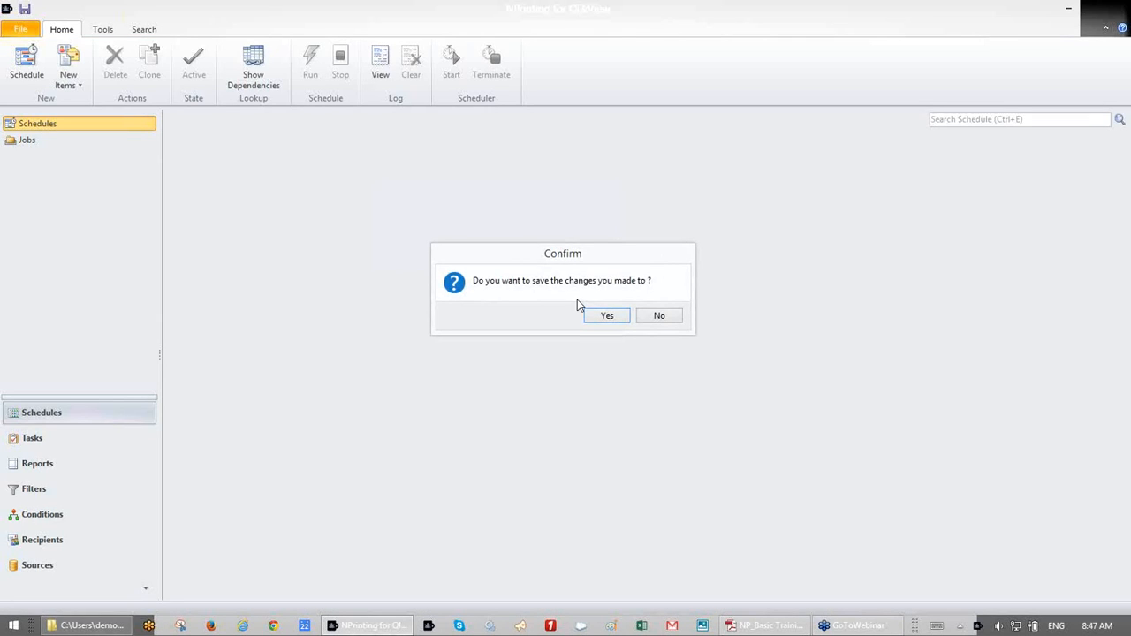
pyautogui.click(660, 318)
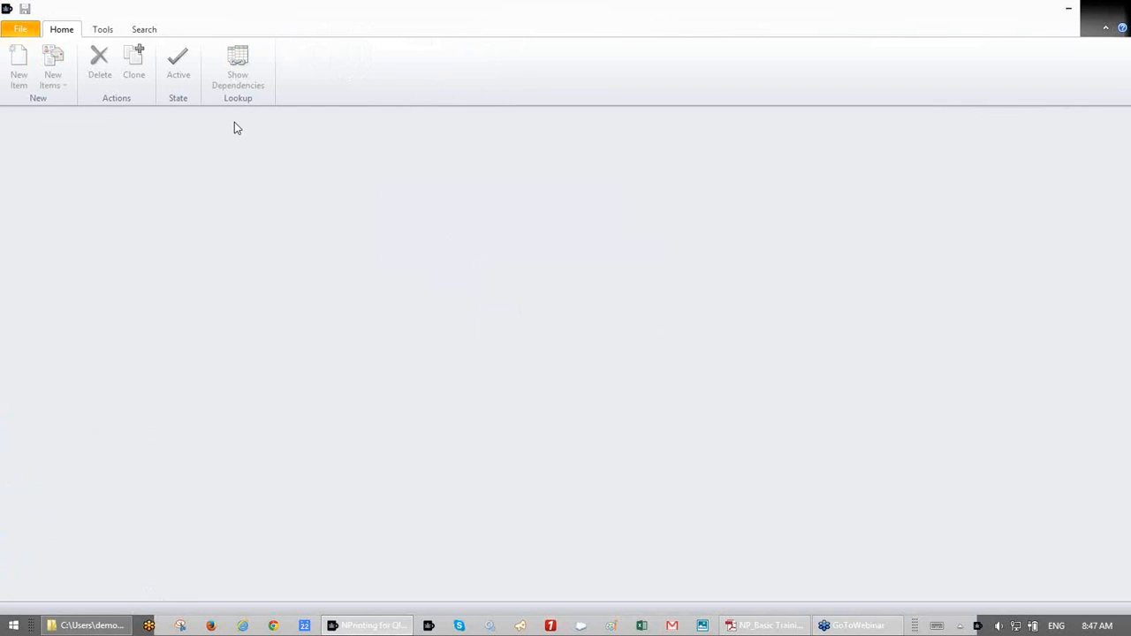
# - Start another new project, leaving its connection dialog open
pyautogui.click(20, 33)
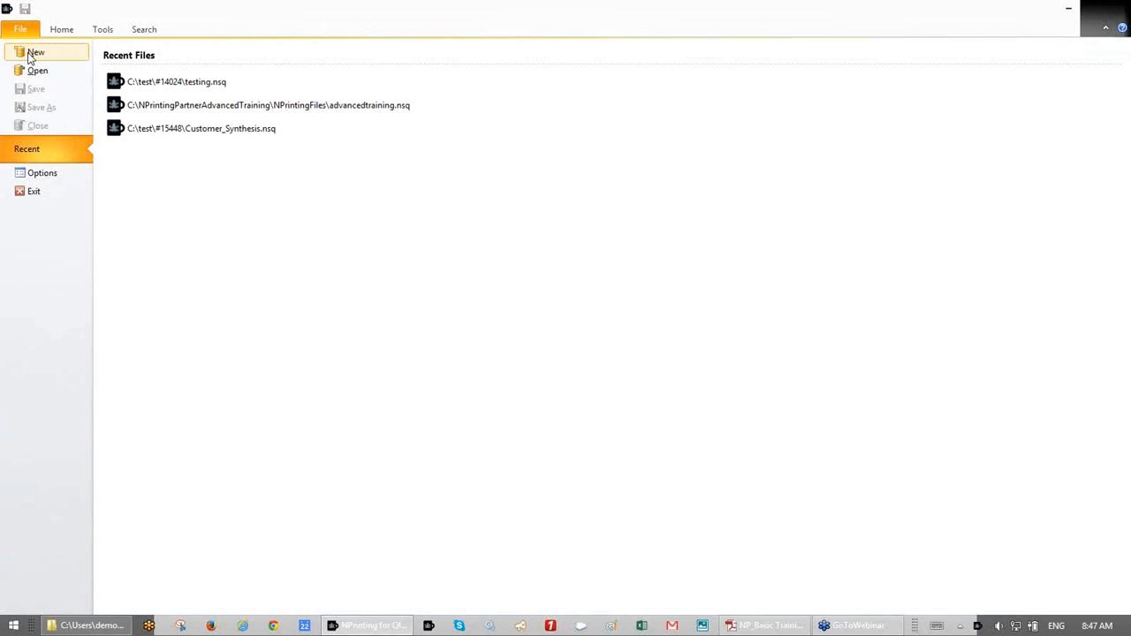
pyautogui.click(32, 54)
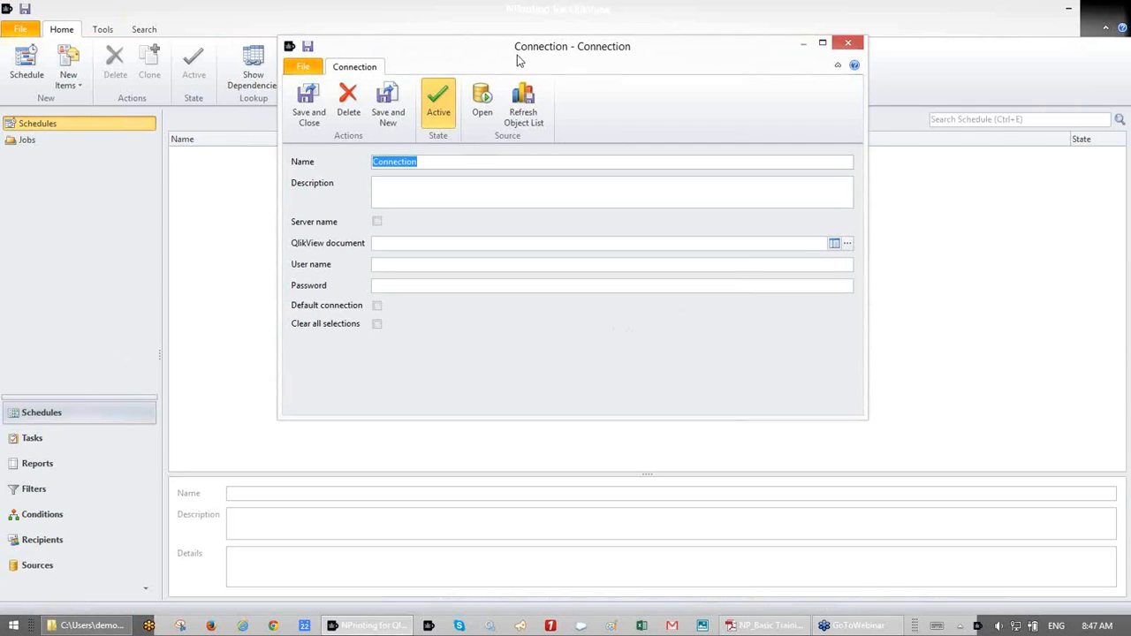
pyautogui.moveTo(518, 61); pyautogui.dragTo(528, 69)
# - Set the connection's document to C:\NPrintingPartnerTraining\QVWs\SalesDemo.qvw
pyautogui.click(861, 259)
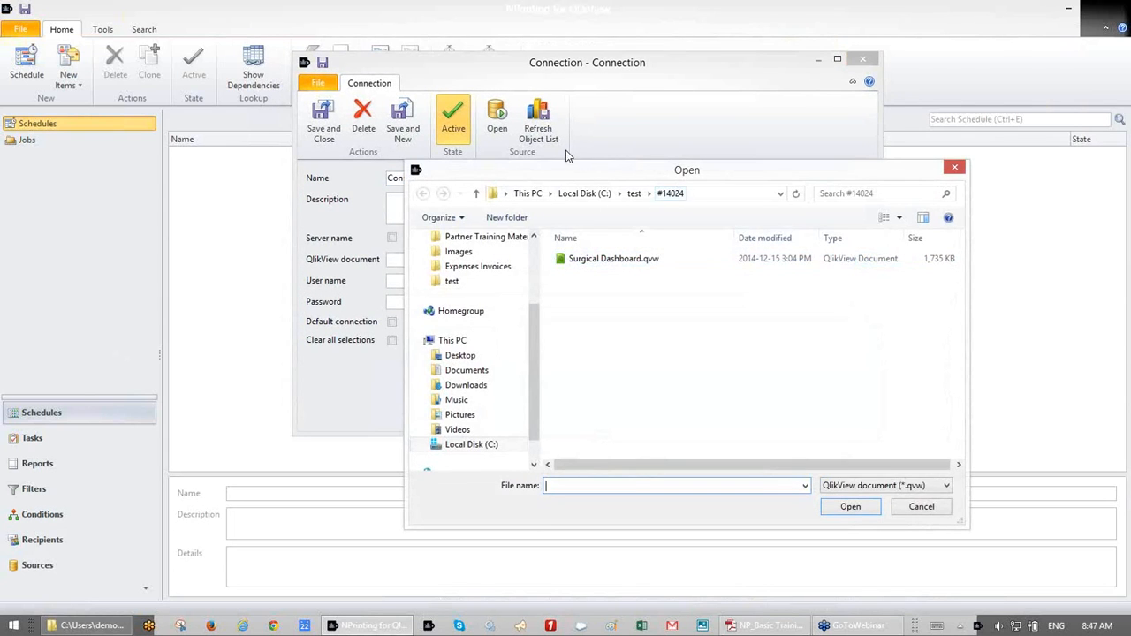
pyautogui.click(584, 194)
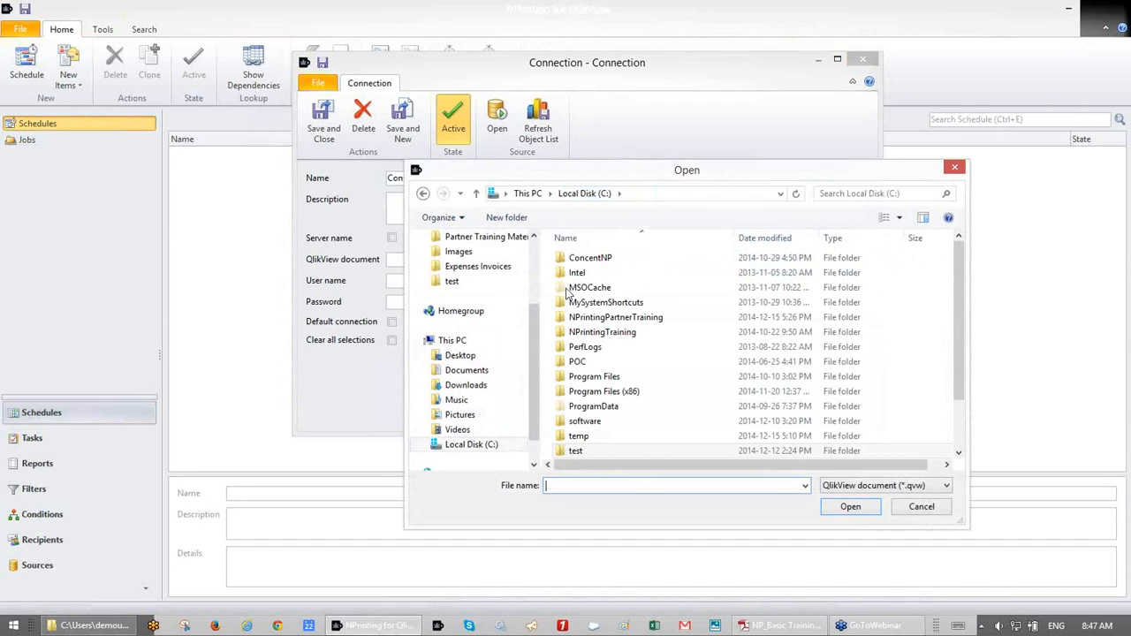
pyautogui.doubleClick(592, 320)
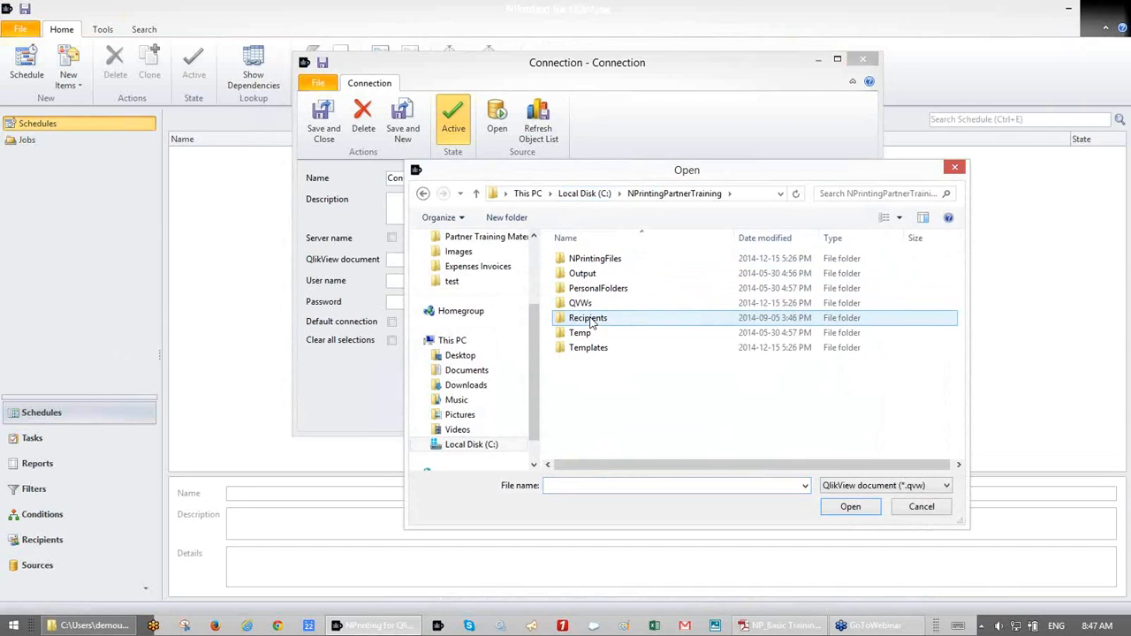
pyautogui.doubleClick(584, 303)
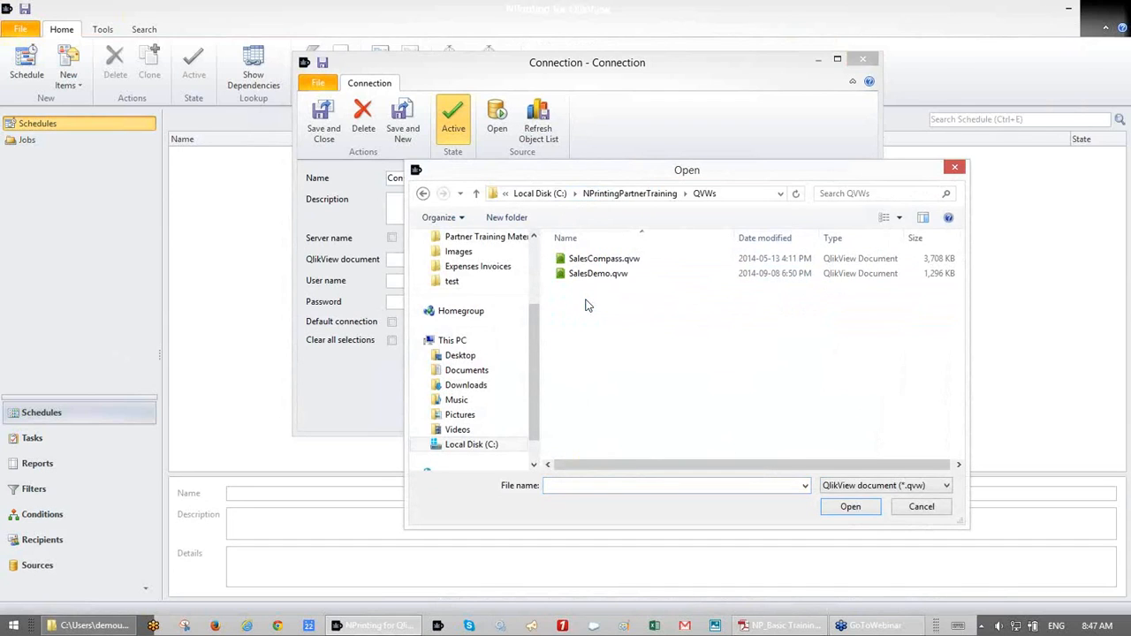
pyautogui.click(591, 275)
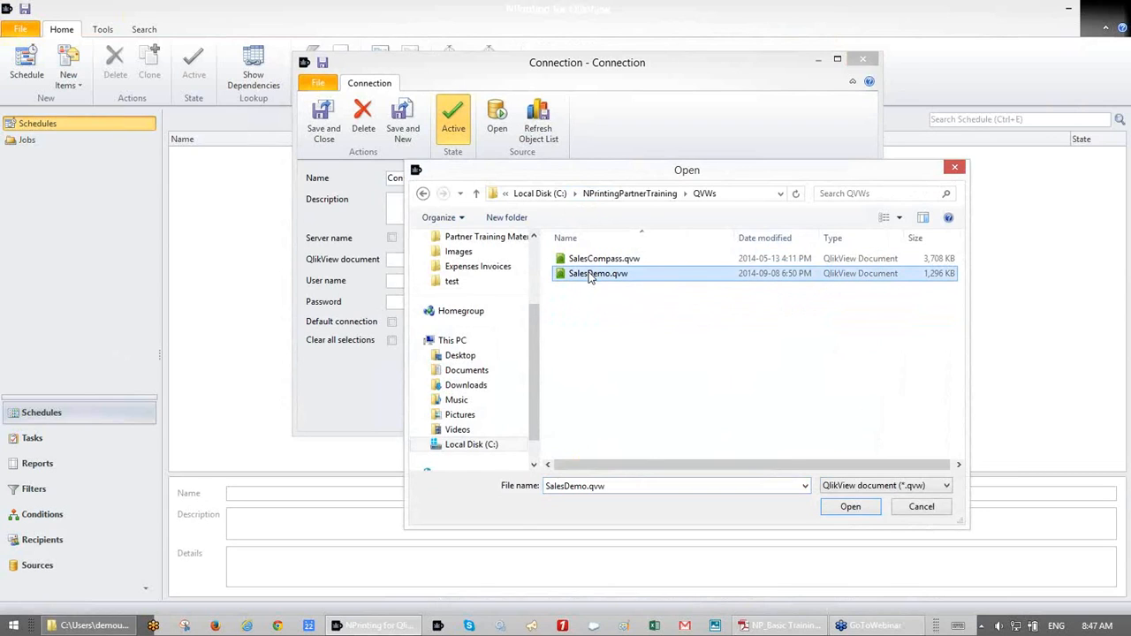
pyautogui.doubleClick(590, 275)
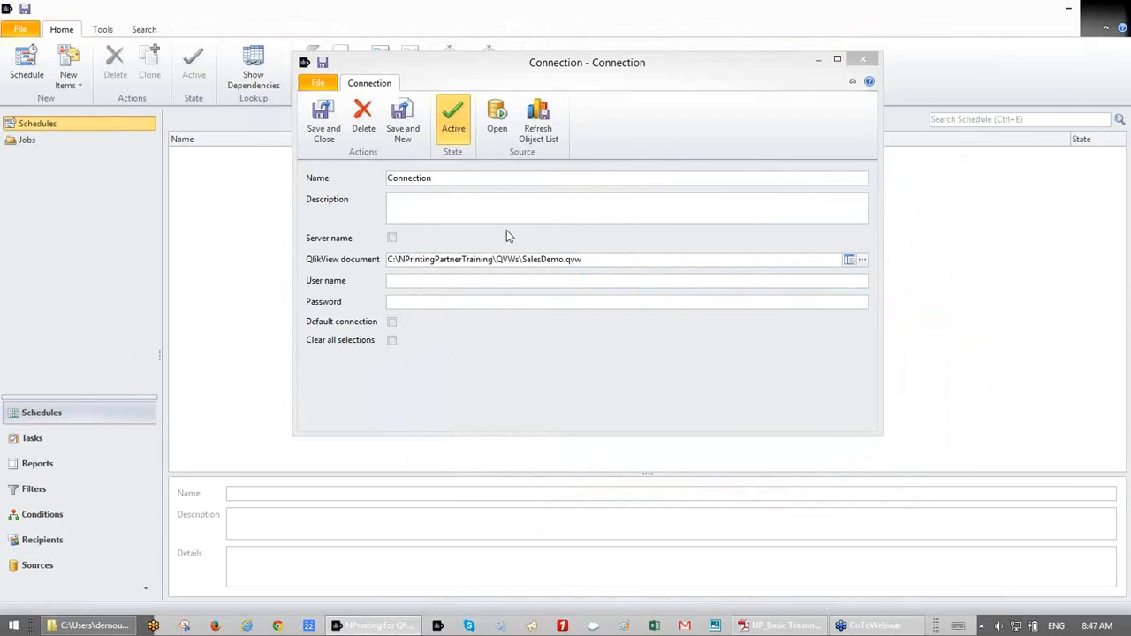
# - Name the connection SalesDemo with the description 'This is for basic trainning'
pyautogui.click(526, 260)
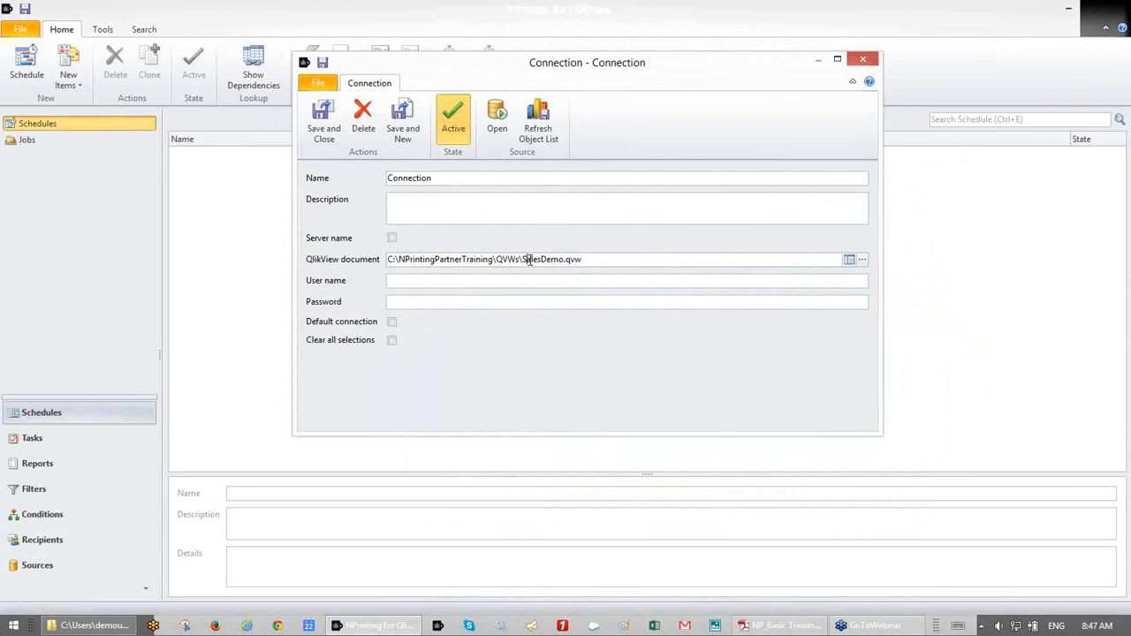
pyautogui.moveTo(523, 260); pyautogui.dragTo(565, 260)
pyautogui.hotkey('ctrl', 'c')
pyautogui.doubleClick(452, 178)
pyautogui.hotkey('ctrl', 'v')
pyautogui.write('This is for basic trainnig')
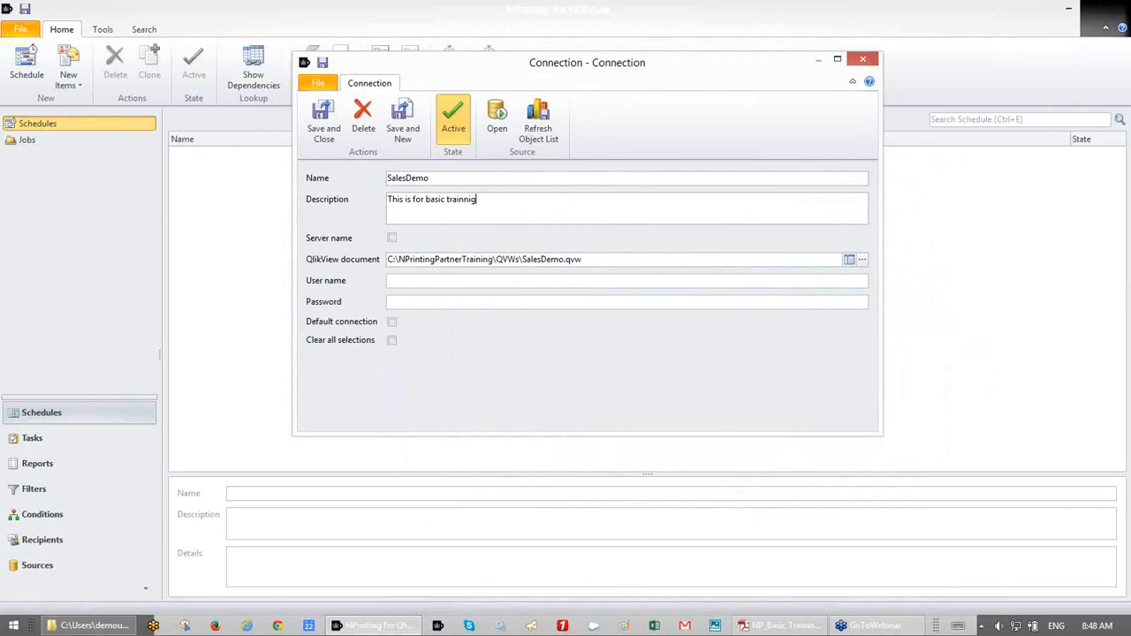
pyautogui.press('BackSpace')
pyautogui.write('ng')
# - Make SalesDemo the default connection and clear its QlikView document path
pyautogui.click(392, 322)
pyautogui.click(636, 256)
pyautogui.press('BackSpace')
pyautogui.press('BackSpace')
pyautogui.press('BackSpace')
pyautogui.press('BackSpace')
pyautogui.press('BackSpace')
pyautogui.press('BackSpace')
pyautogui.press('BackSpace')
pyautogui.press('BackSpace')
pyautogui.press('BackSpace')
pyautogui.press('BackSpace')
pyautogui.press('BackSpace')
pyautogui.press('BackSpace')
pyautogui.press('BackSpace')
pyautogui.press('BackSpace')
pyautogui.press('BackSpace')
pyautogui.press('BackSpace')
pyautogui.press('BackSpace')
pyautogui.press('BackSpace')
pyautogui.press('BackSpace')
pyautogui.press('BackSpace')
pyautogui.write('\\')
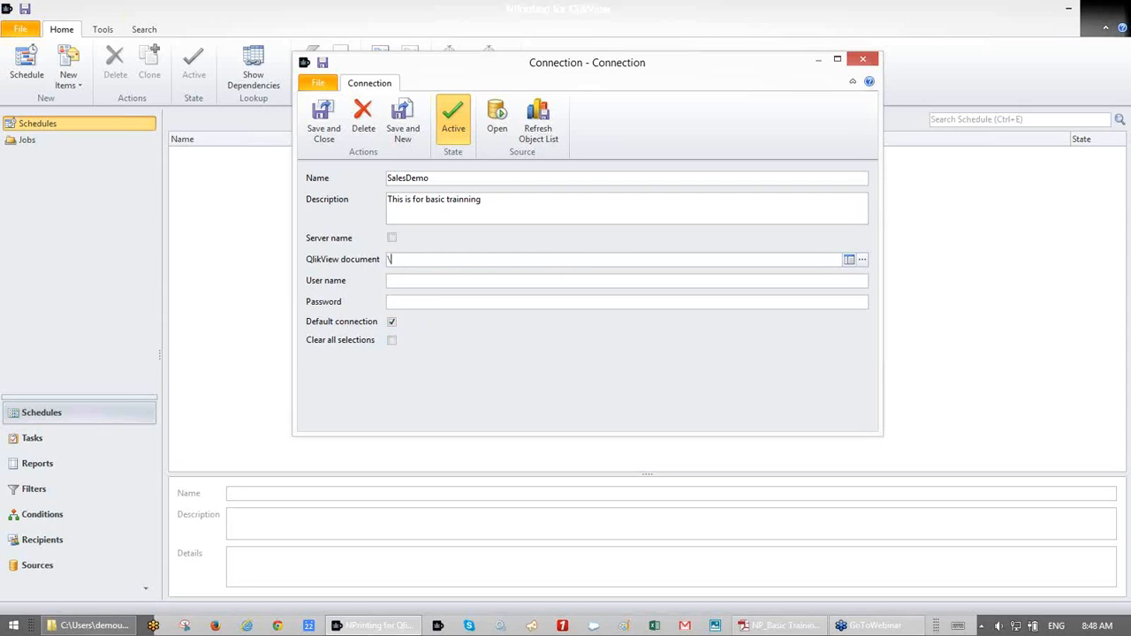
pyautogui.write('localhost\\myqvws')
pyautogui.moveTo(495, 257); pyautogui.dragTo(382, 257)
pyautogui.press('Delete')
# - Connect through the default QlikView server, then bring up the NPrinting Management Console
pyautogui.click(391, 238)
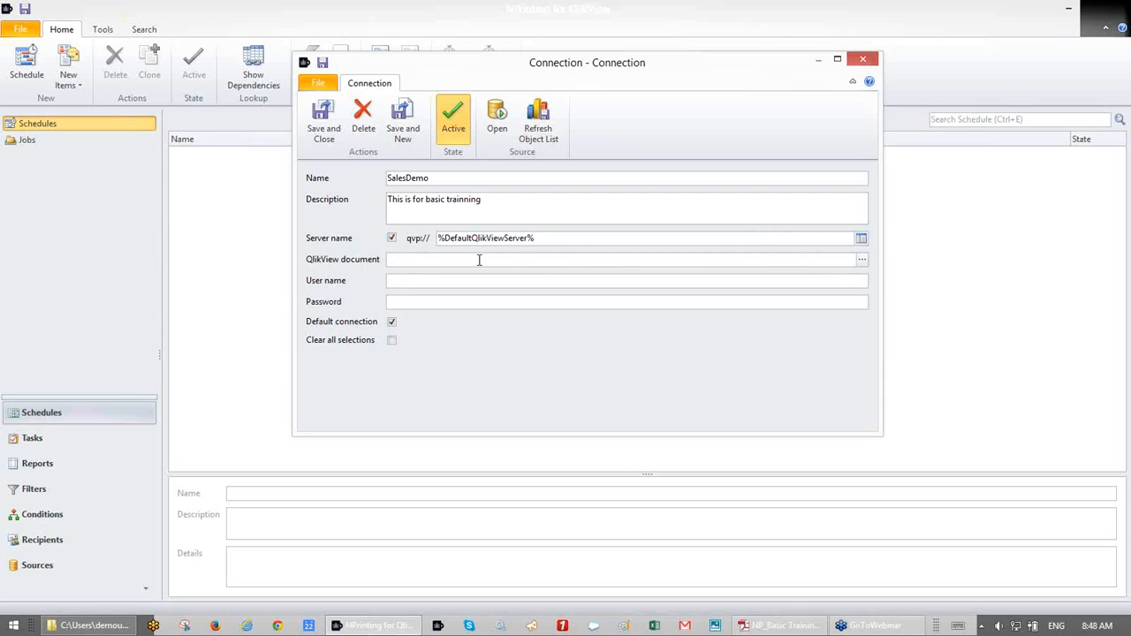
pyautogui.click(562, 240)
pyautogui.moveTo(535, 239)
pyautogui.mouseDown()
pyautogui.moveTo(492, 238)
pyautogui.moveTo(521, 239)
pyautogui.mouseUp()
pyautogui.click(549, 235)
pyautogui.click(439, 626)
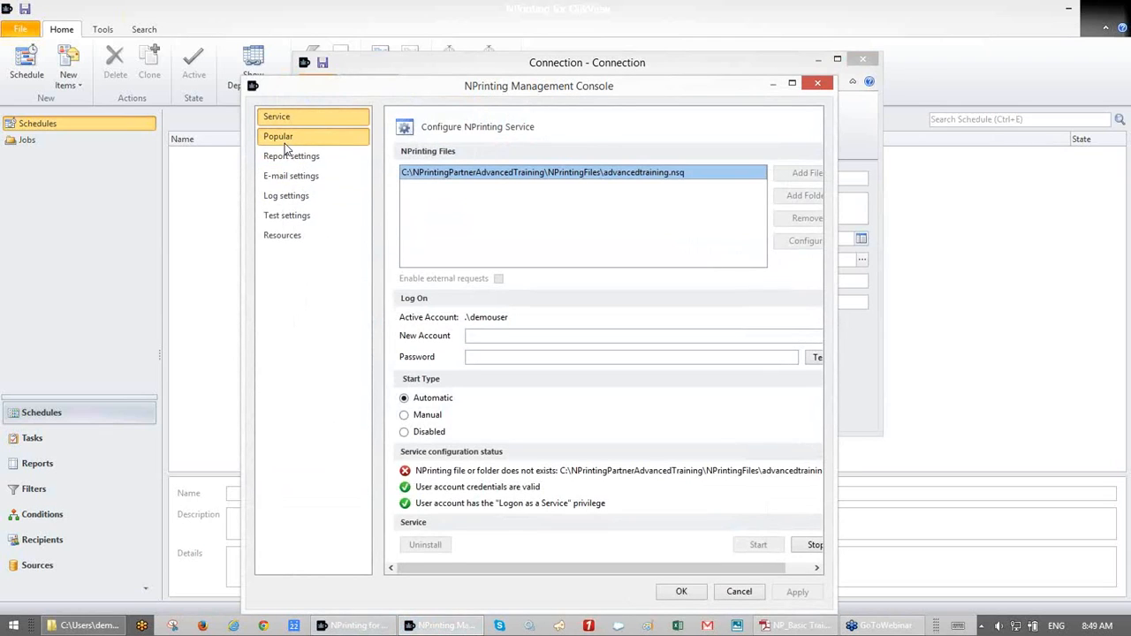
# - Check the report settings for the LocalHost default server, then cancel the console
pyautogui.click(284, 141)
pyautogui.click(291, 156)
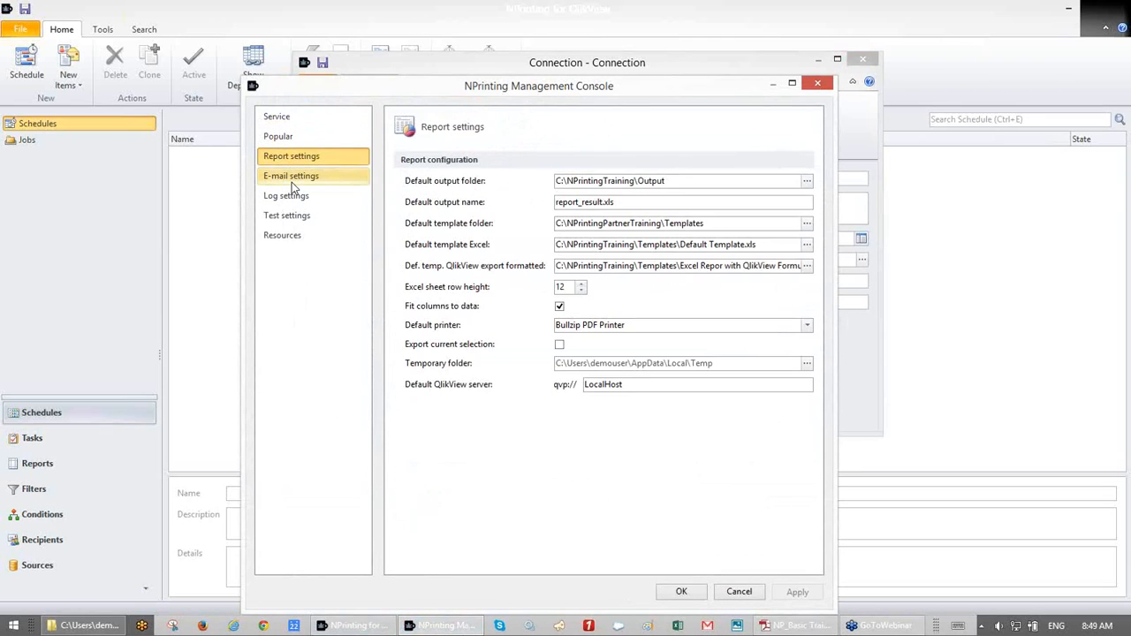
pyautogui.click(291, 182)
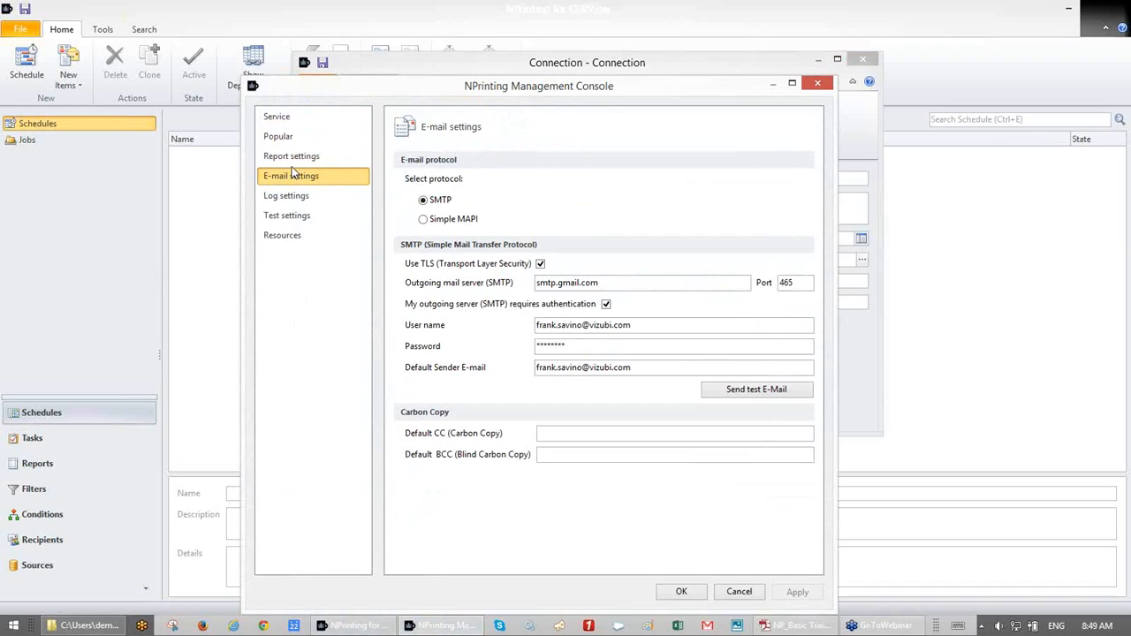
pyautogui.click(292, 159)
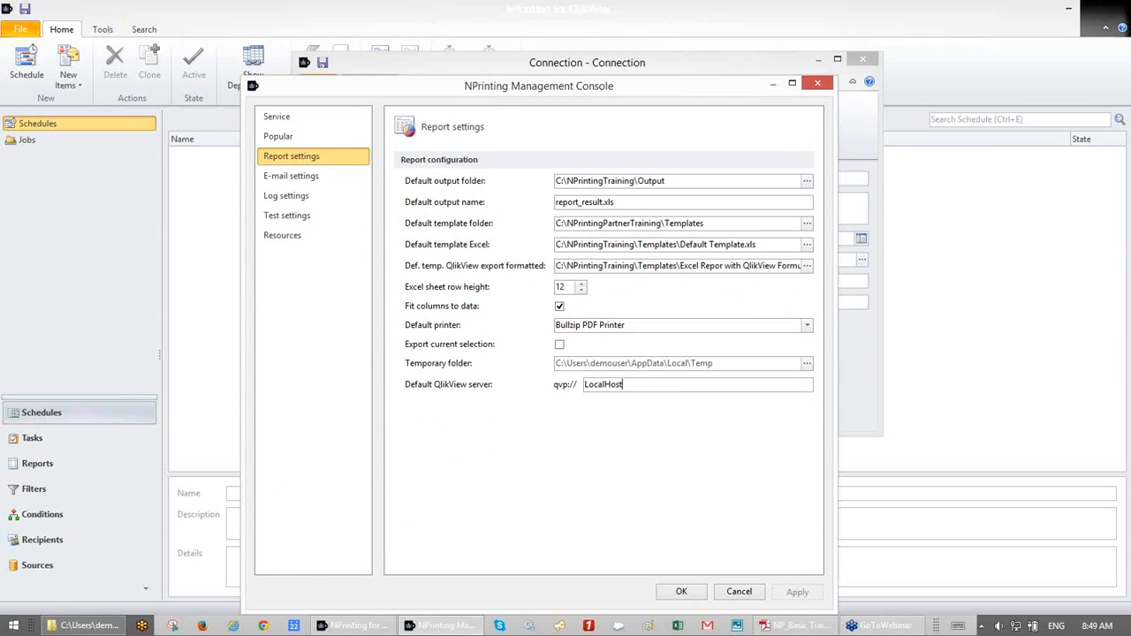
pyautogui.click(739, 592)
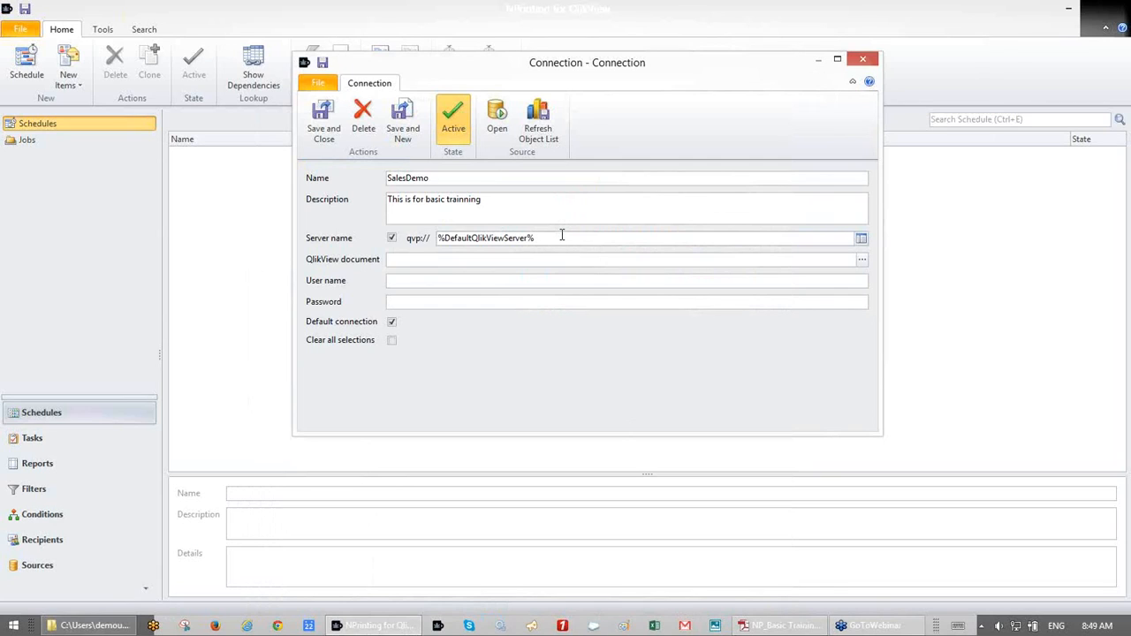
# - Replace the server with localhost, untick Server name, and reselect SalesDemo.qvw as the document
pyautogui.moveTo(563, 235); pyautogui.dragTo(417, 231)
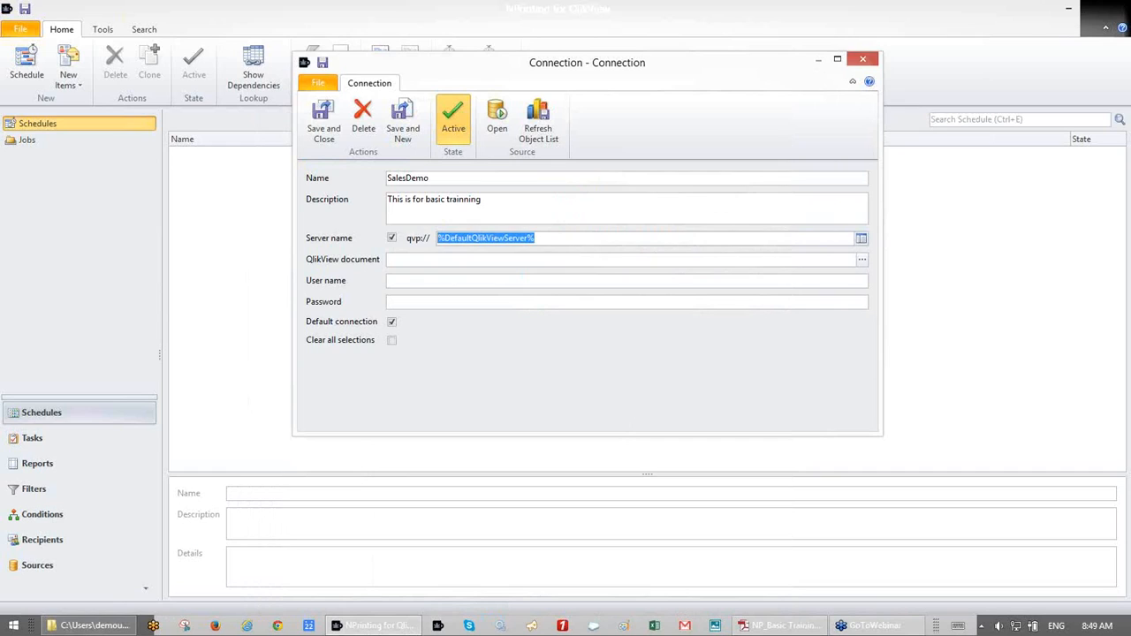
pyautogui.write('localhost')
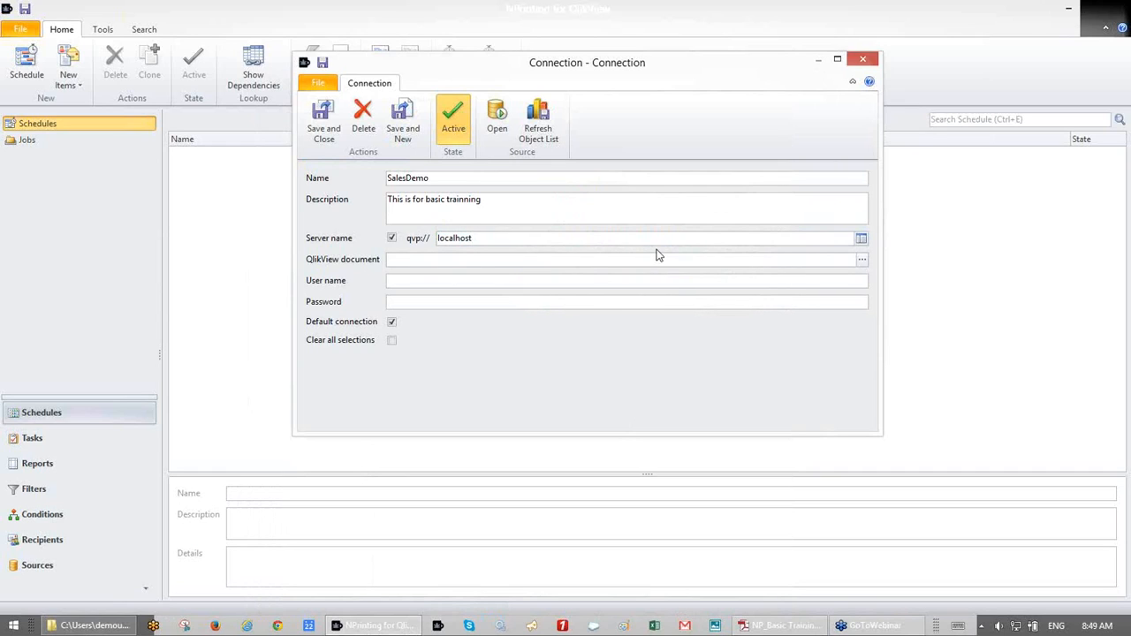
pyautogui.click(861, 262)
pyautogui.click(392, 239)
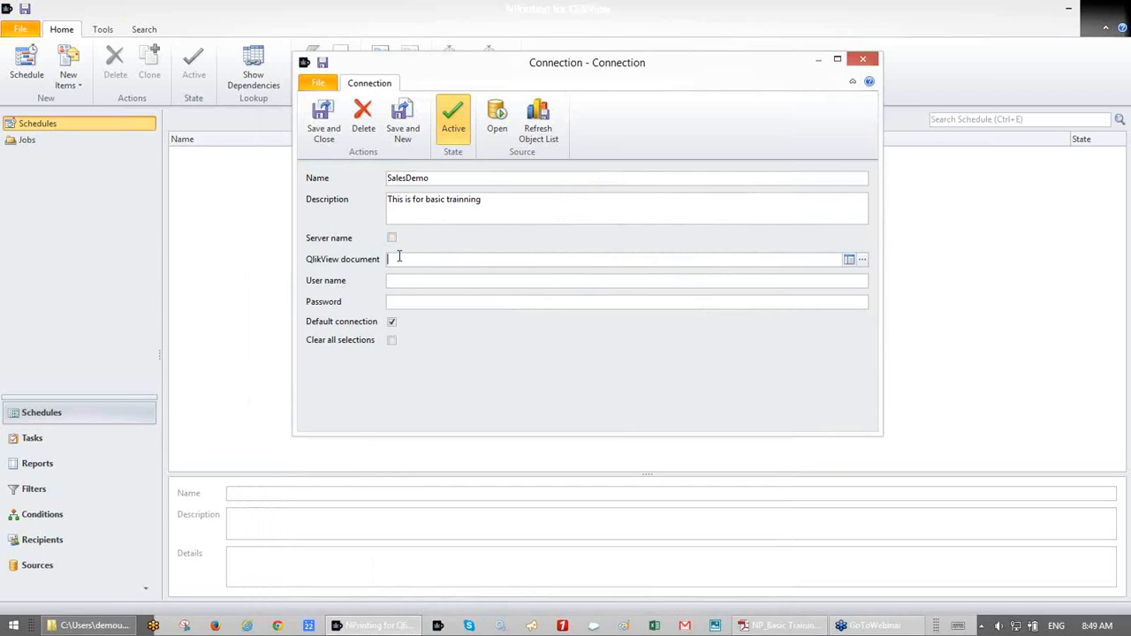
pyautogui.click(862, 260)
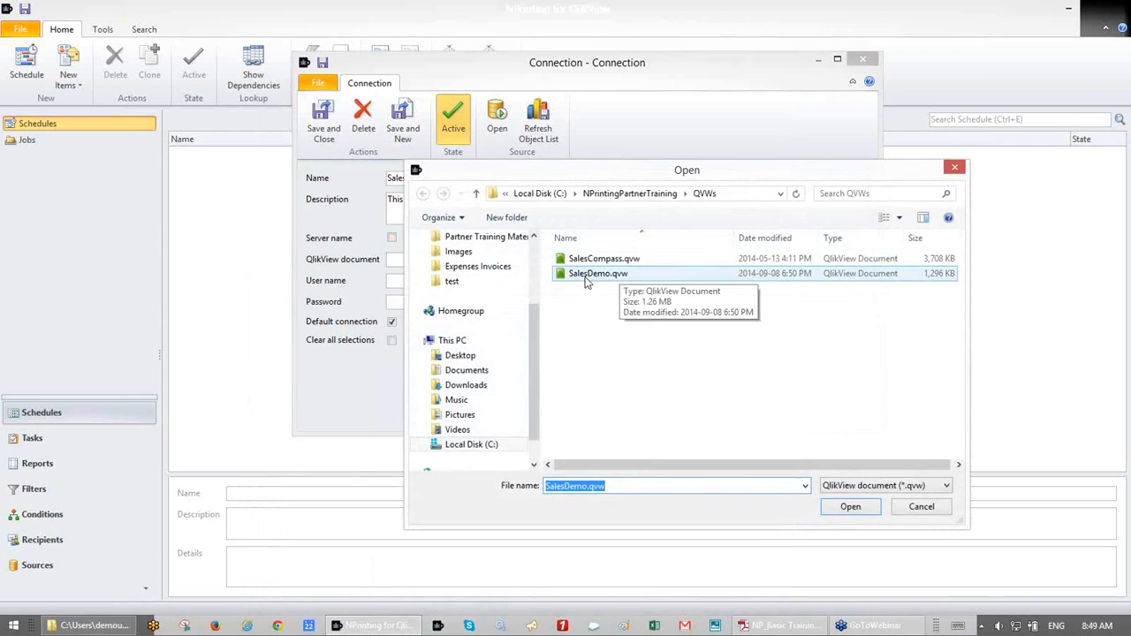
pyautogui.doubleClick(589, 274)
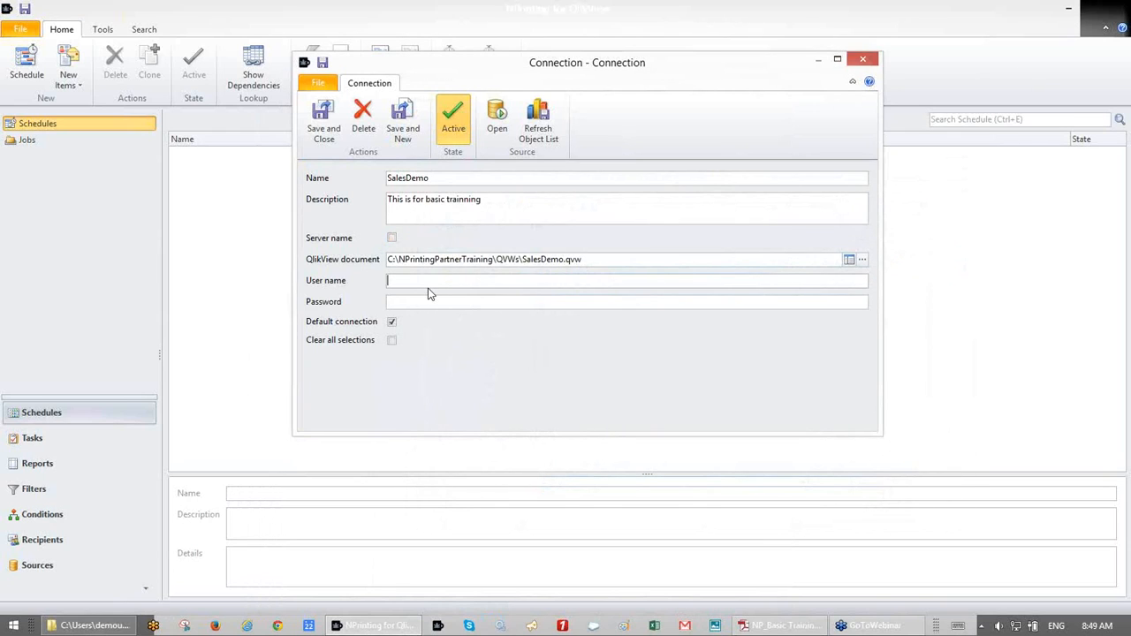
pyautogui.click(429, 281)
# - Save the SalesDemo connection and build its 398-object list
pyautogui.click(334, 130)
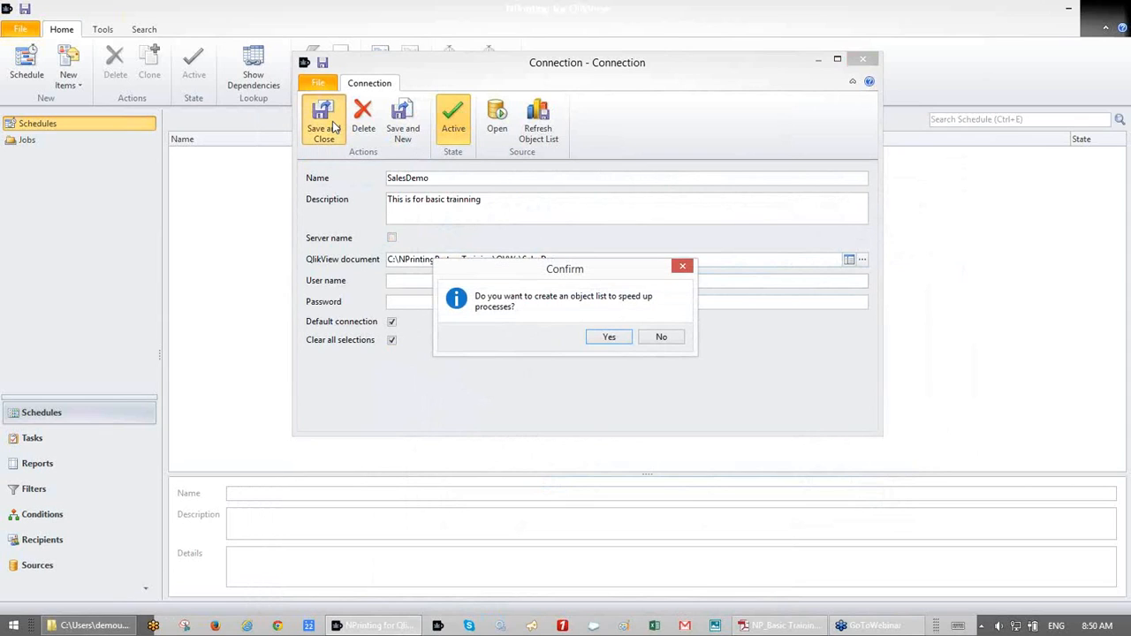
pyautogui.click(604, 339)
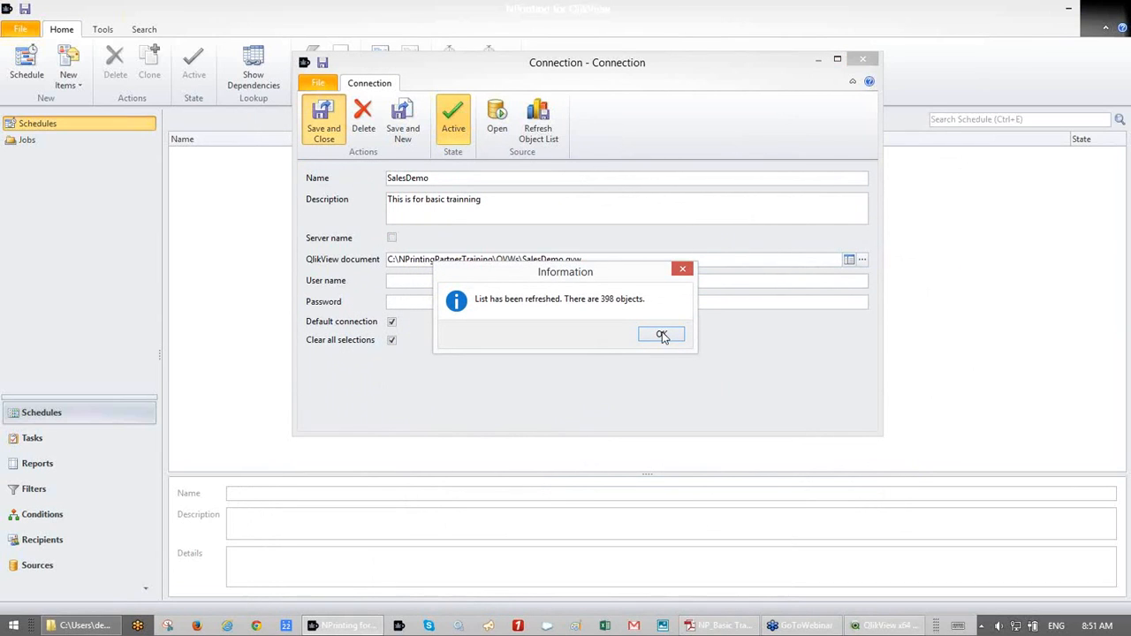
pyautogui.click(662, 335)
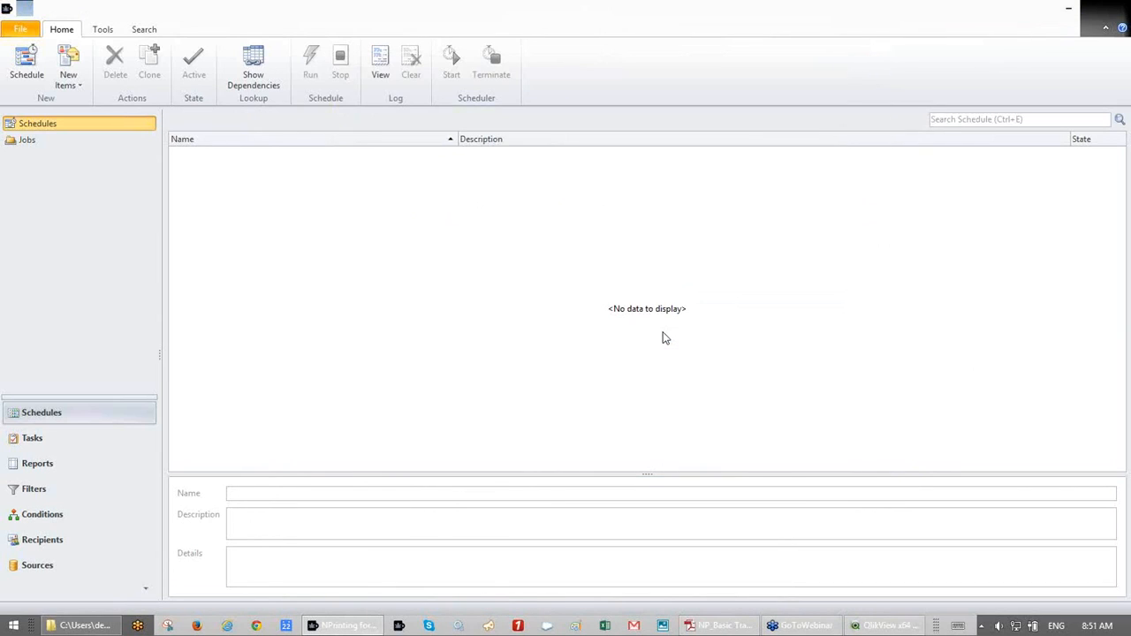
# - In Sources, review the SalesDemo connection's settings and close them unchanged
pyautogui.click(50, 571)
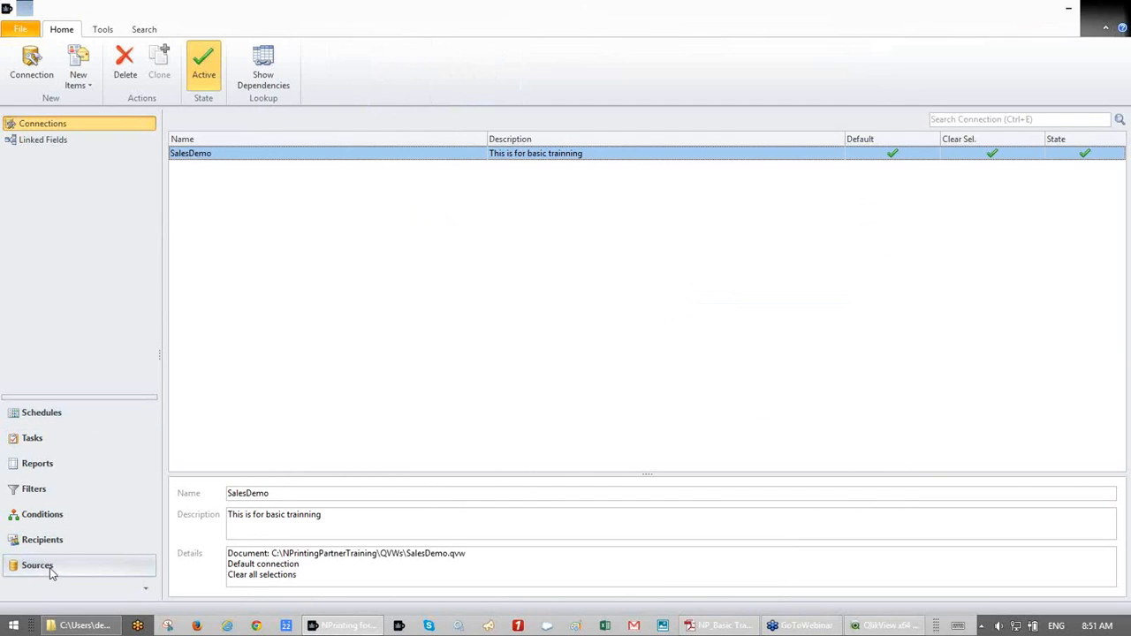
pyautogui.doubleClick(262, 157)
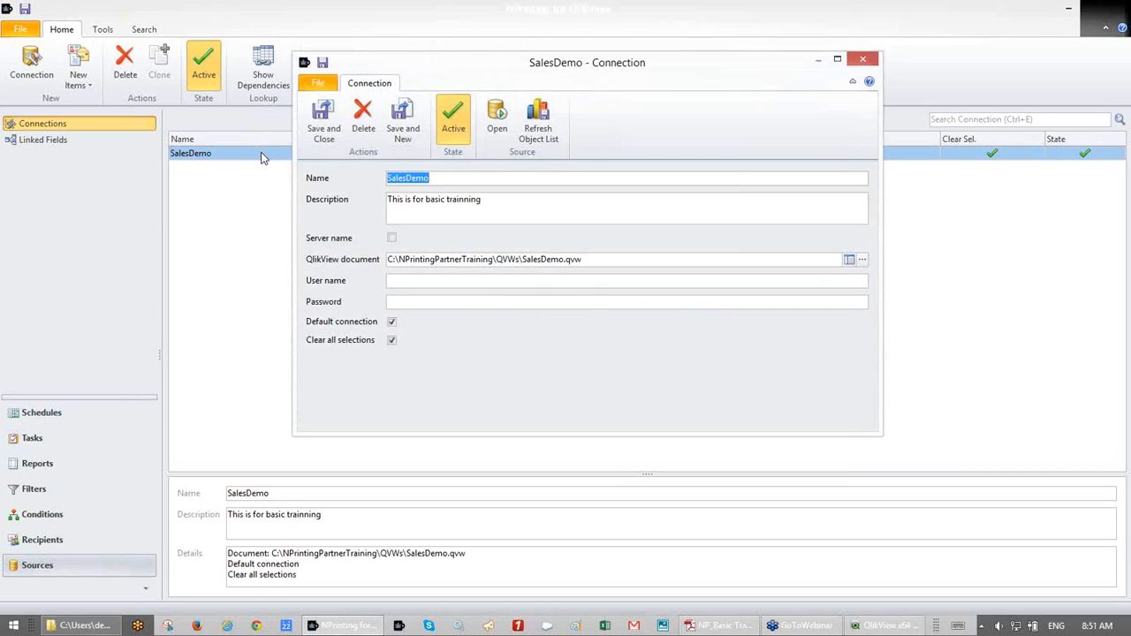
pyautogui.click(321, 110)
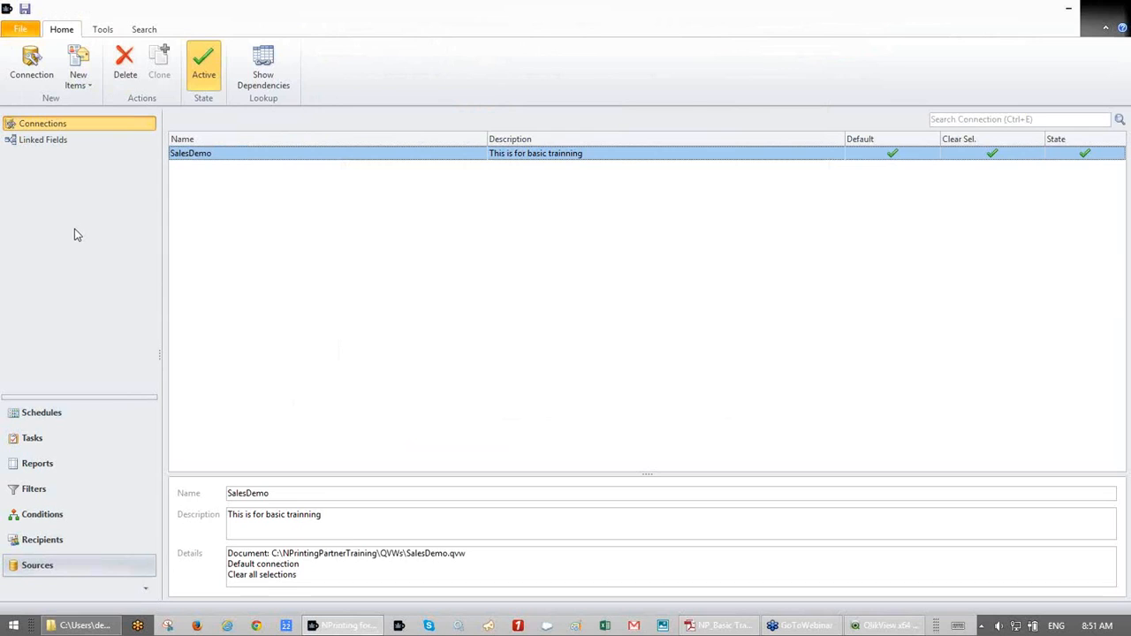
# - Create a new connection to SalesCompass.qvw named SalesCompass
pyautogui.click(32, 71)
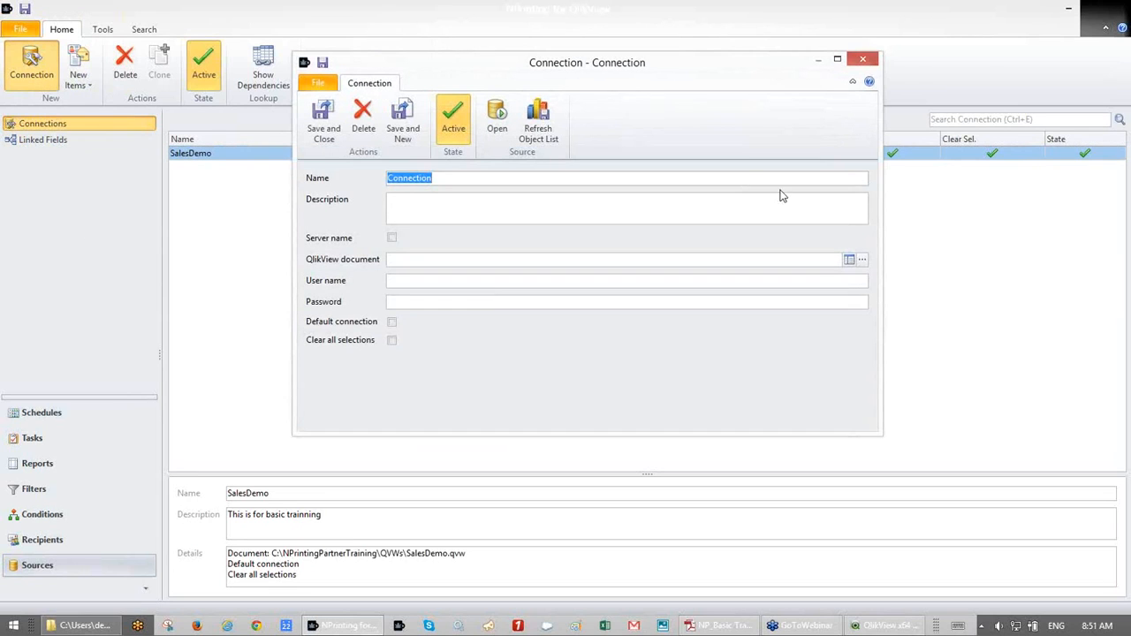
pyautogui.click(864, 260)
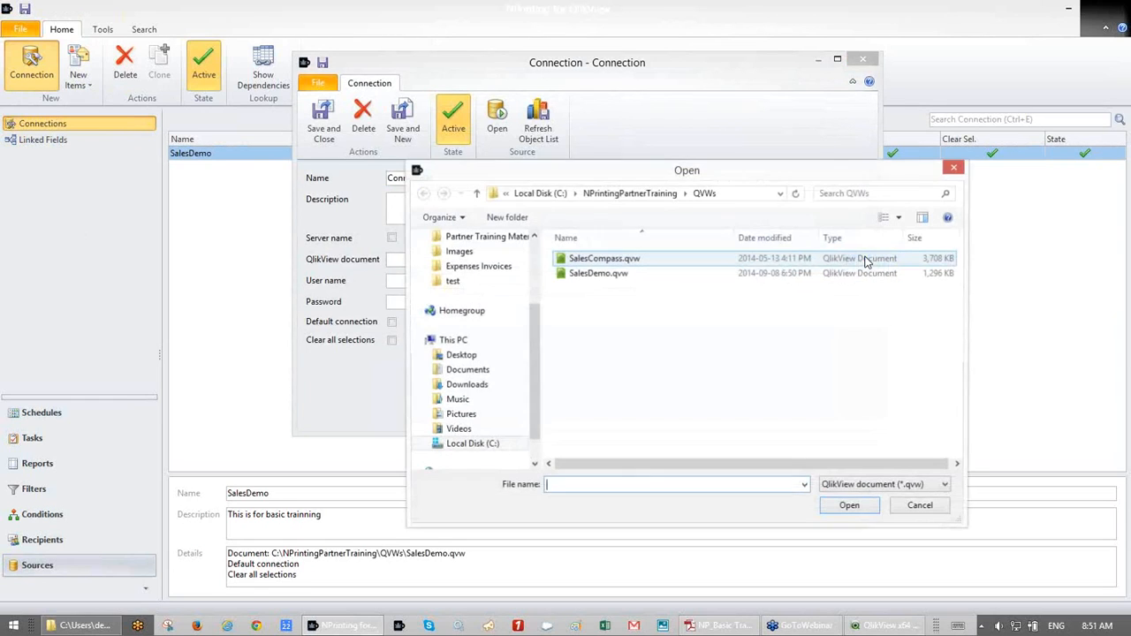
pyautogui.click(625, 260)
pyautogui.doubleClick(625, 260)
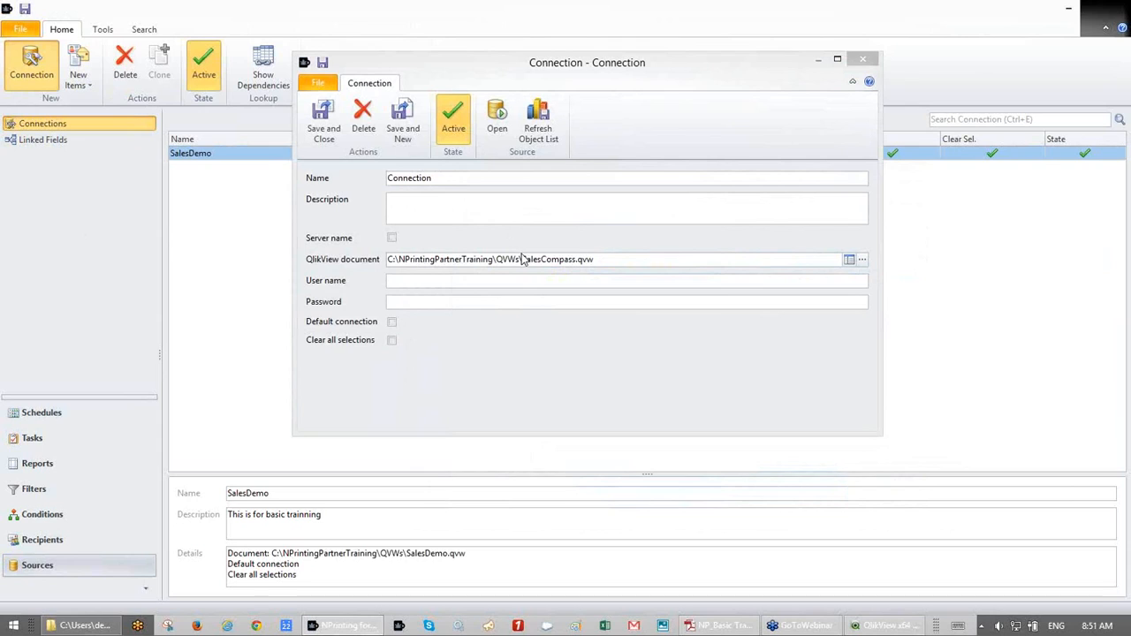
pyautogui.moveTo(522, 258); pyautogui.dragTo(578, 259)
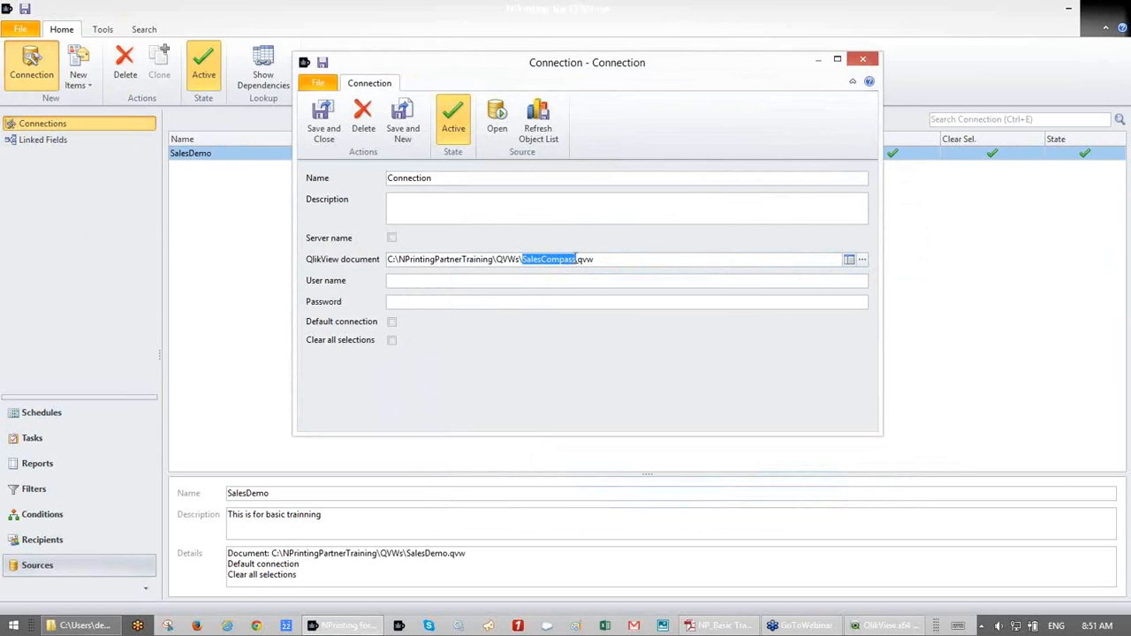
pyautogui.hotkey('ctrl', 'c')
pyautogui.moveTo(472, 178); pyautogui.dragTo(303, 183)
pyautogui.hotkey('ctrl', 'v')
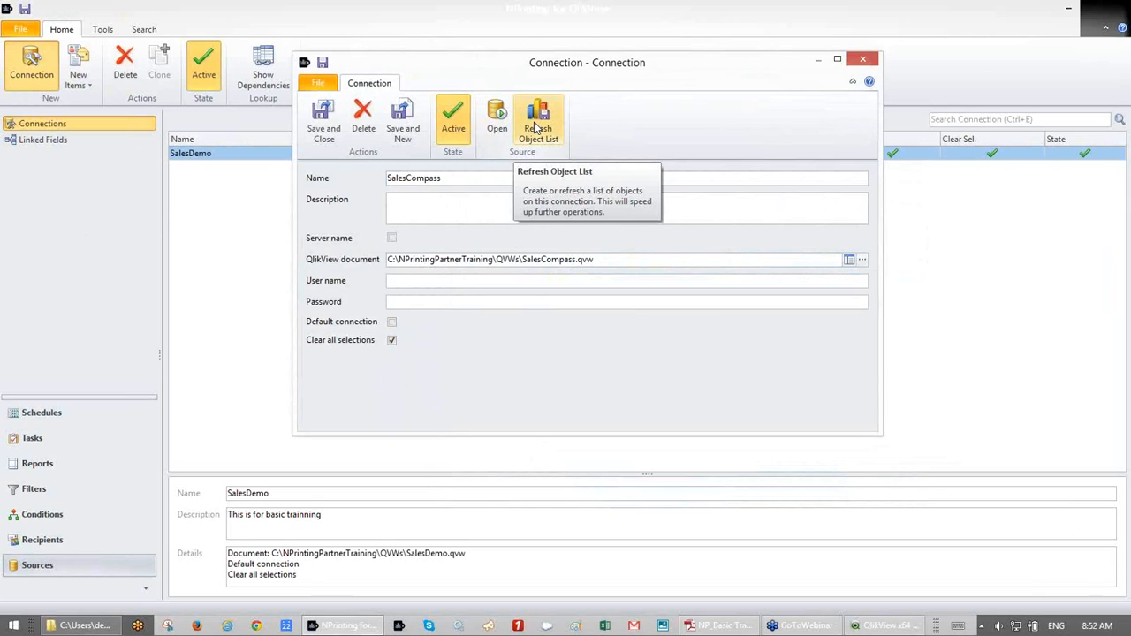
# - Save the SalesCompass connection and build its 387-object list
pyautogui.click(336, 124)
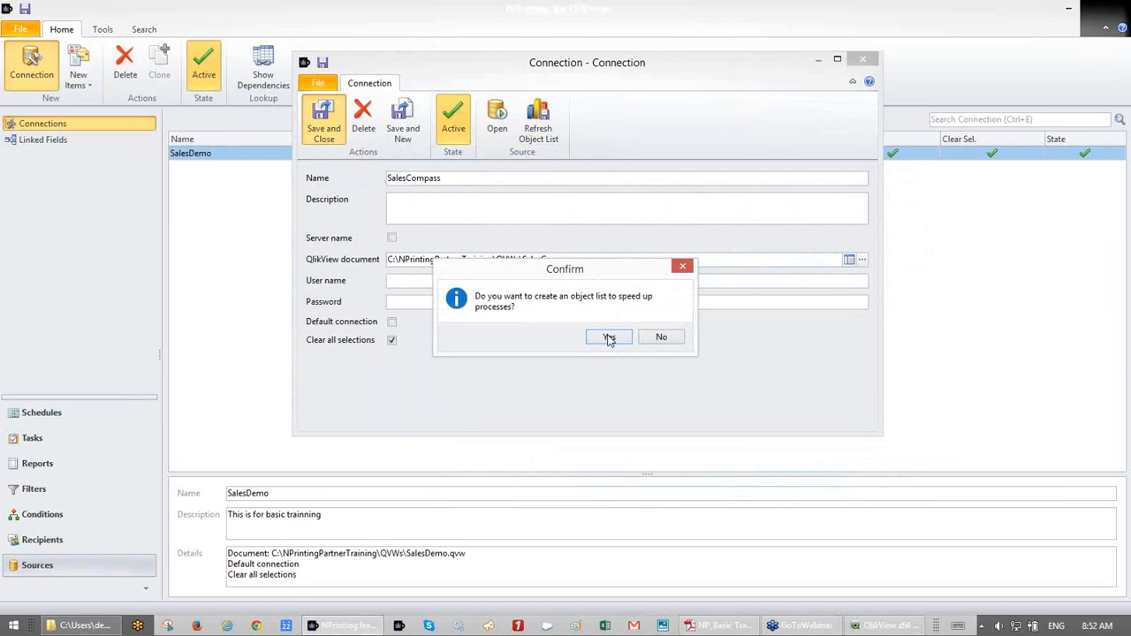
pyautogui.click(609, 337)
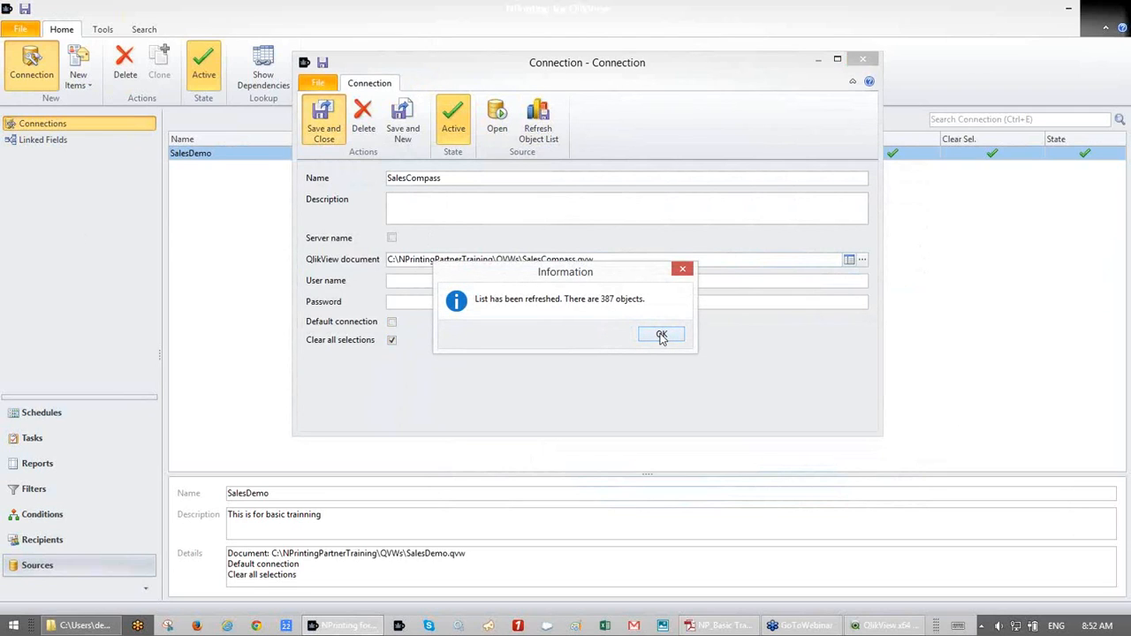
pyautogui.click(662, 336)
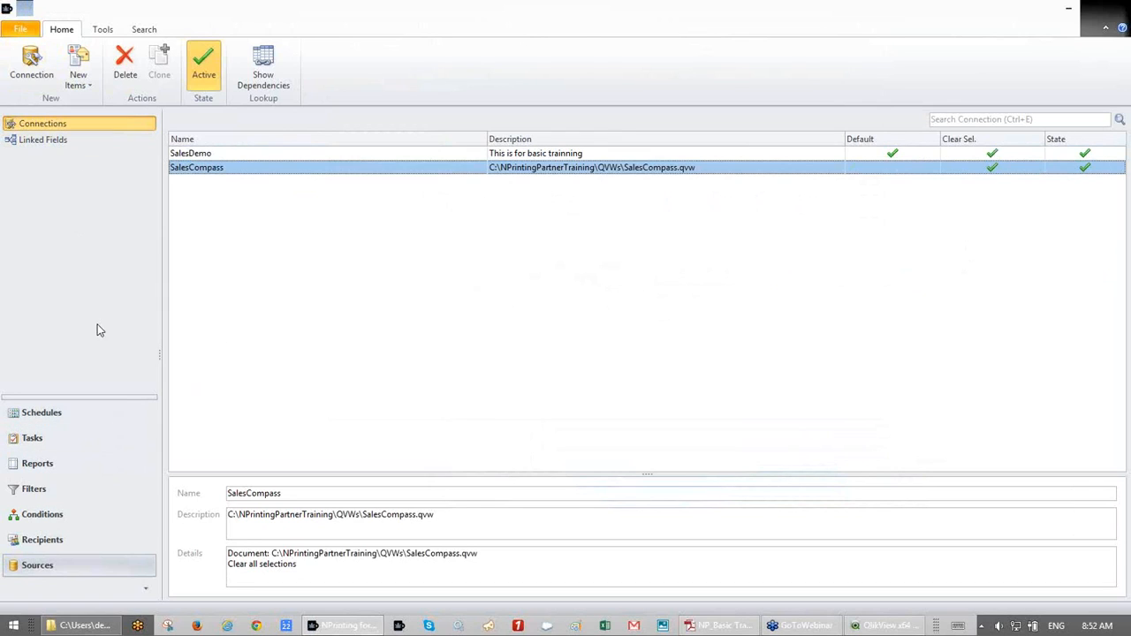
# - In Reports, start an Excel report and then discard it without saving
pyautogui.click(77, 471)
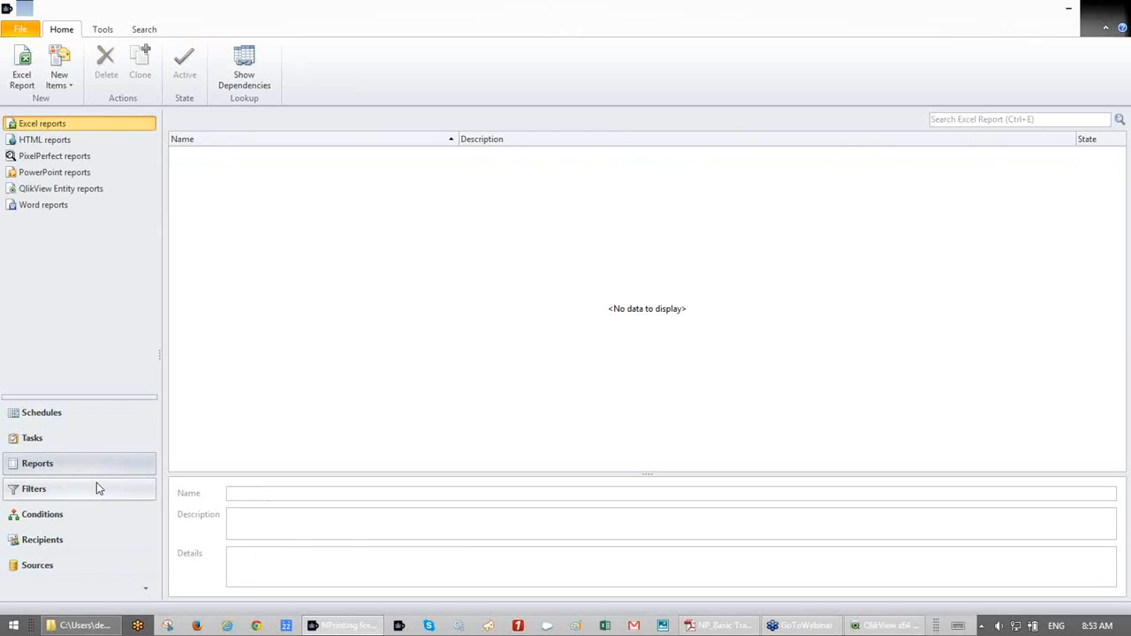
pyautogui.click(19, 77)
pyautogui.moveTo(328, 218); pyautogui.dragTo(480, 96)
pyautogui.moveTo(562, 65); pyautogui.dragTo(633, 21)
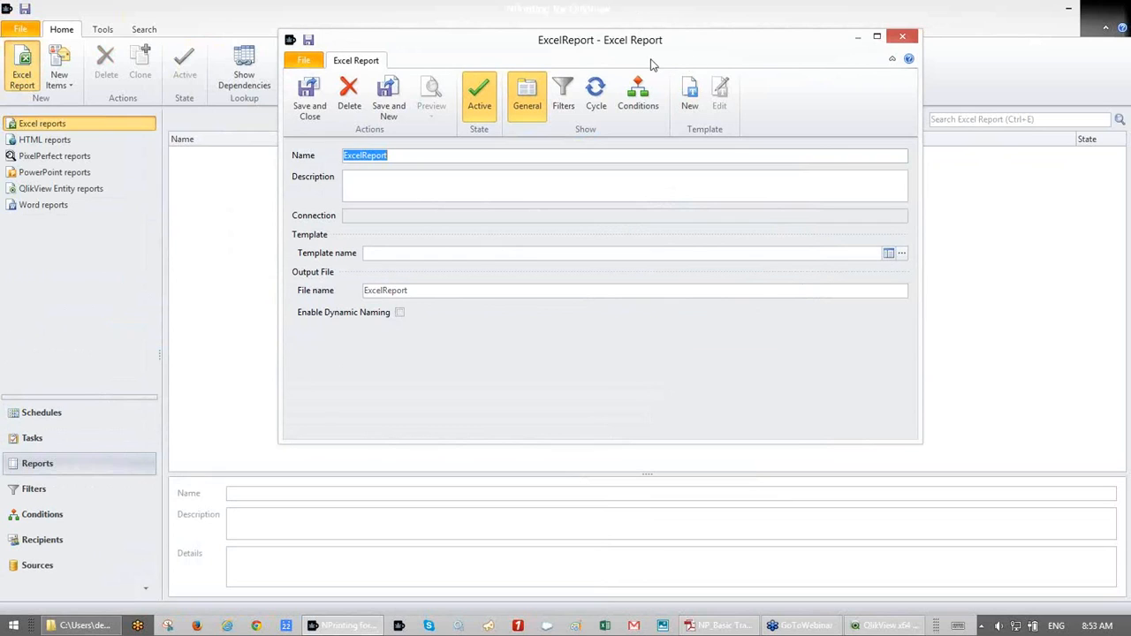
pyautogui.click(902, 37)
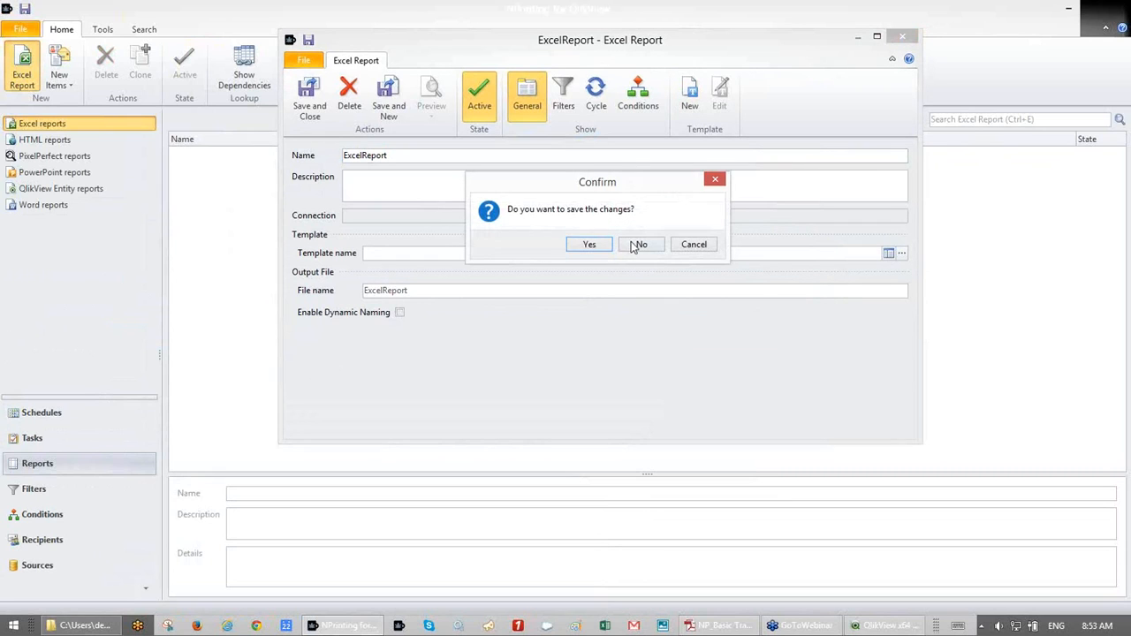
pyautogui.click(633, 245)
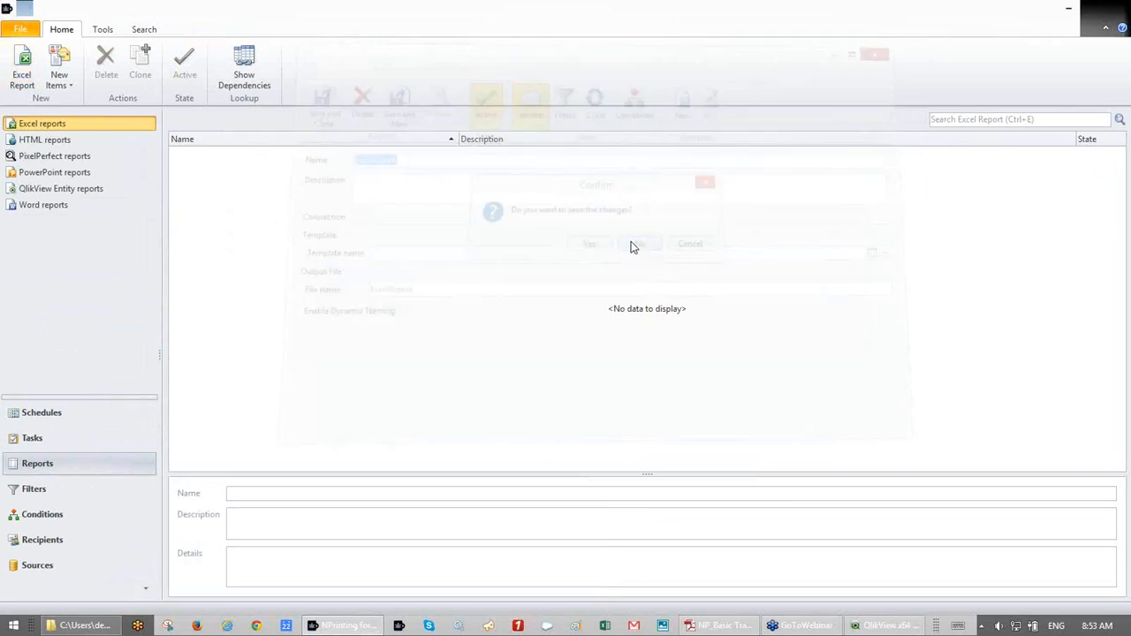
# - Look through the HTML, PixelPerfect, PowerPoint, QlikView Entity and Word reports, then start a new Excel report
pyautogui.click(40, 141)
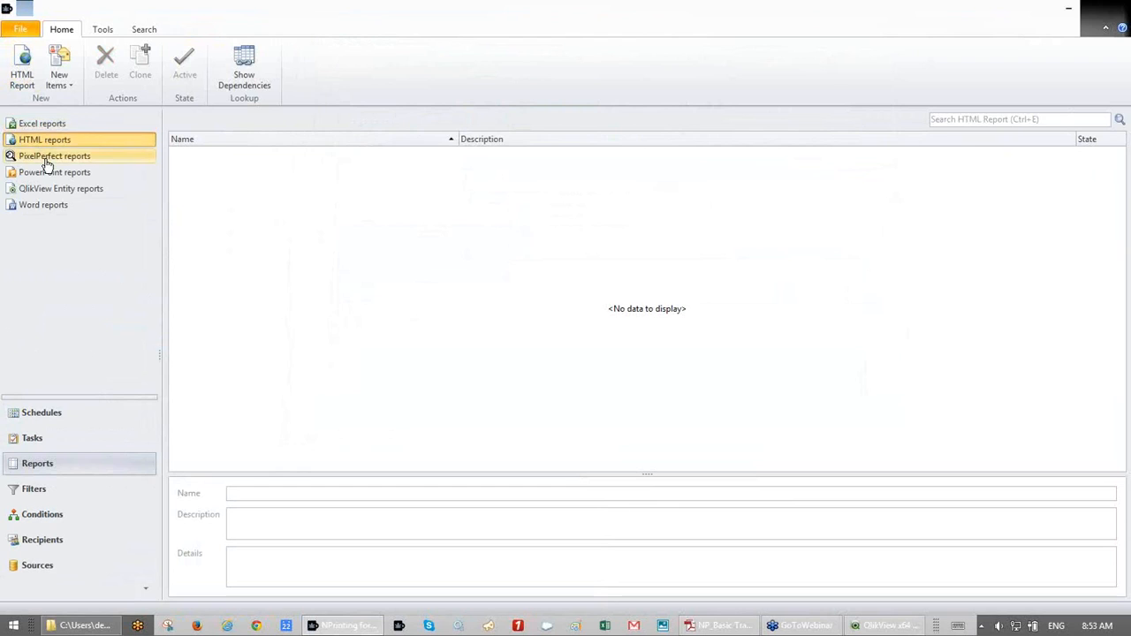
pyautogui.click(47, 161)
pyautogui.click(46, 174)
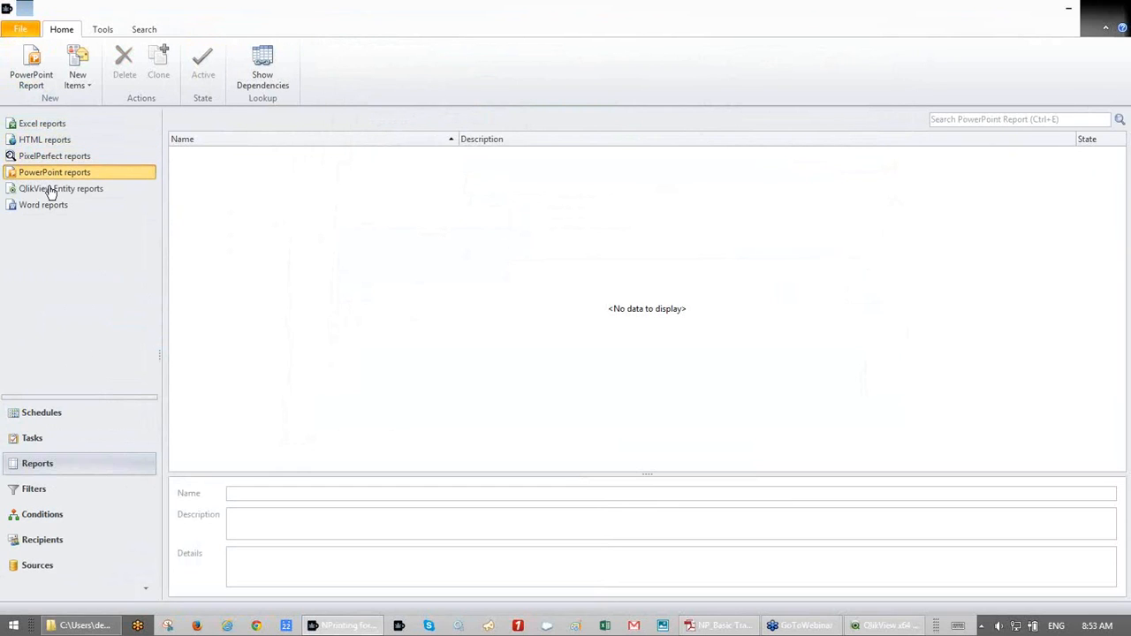
pyautogui.click(48, 192)
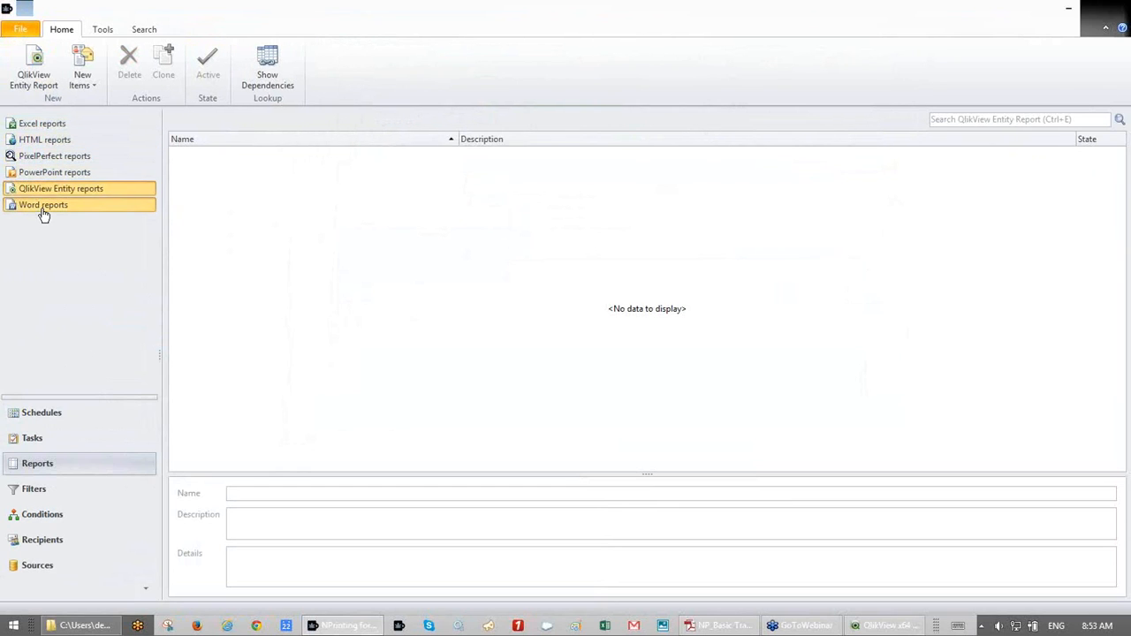
pyautogui.click(43, 212)
pyautogui.click(37, 127)
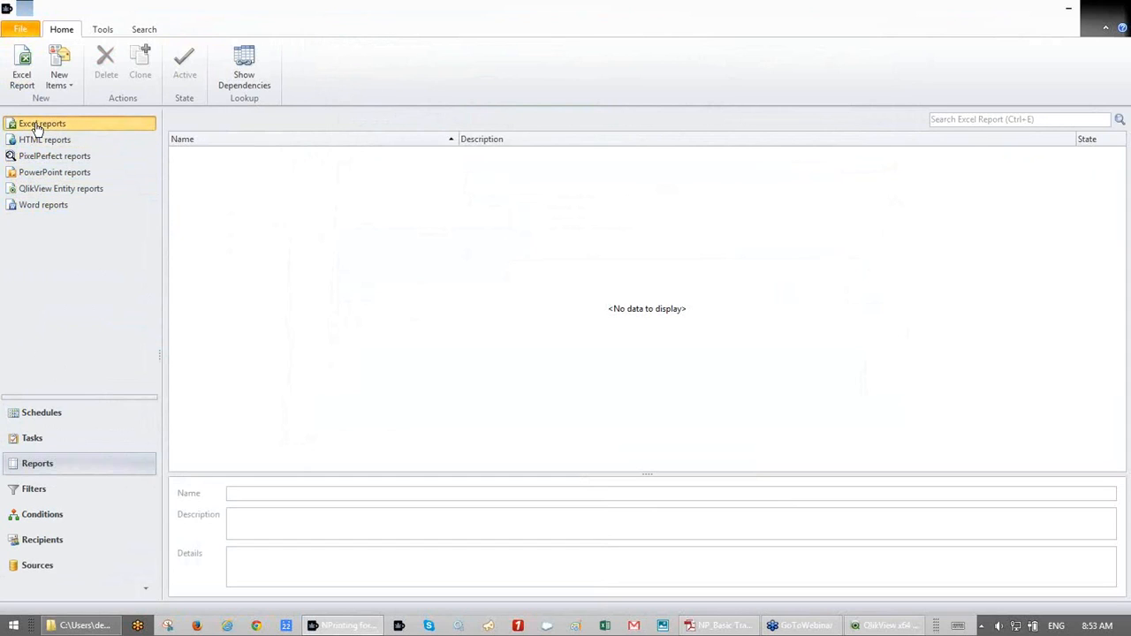
pyautogui.click(20, 67)
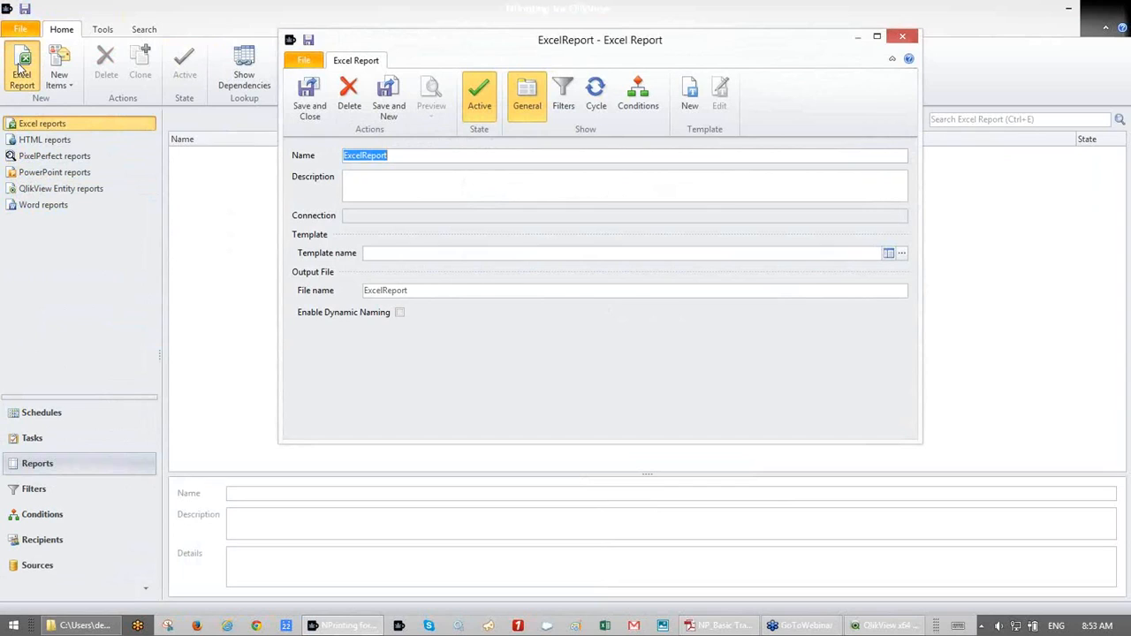
# - Rename the report 'ExcelReport Basic' and create a new template for it
pyautogui.click(403, 154)
pyautogui.write('Basic')
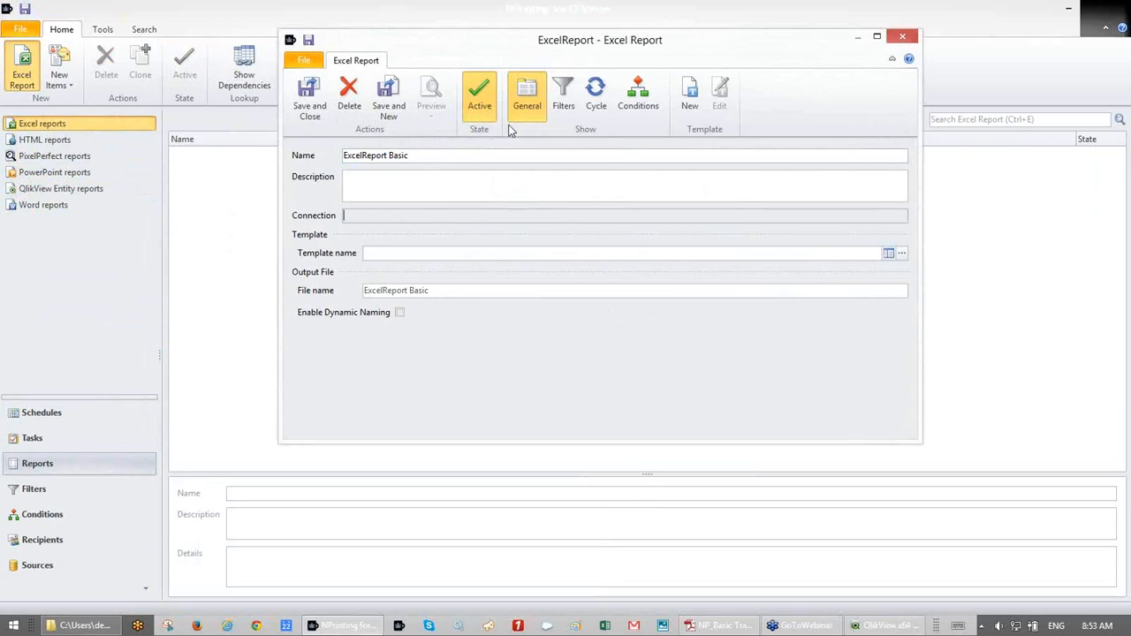
pyautogui.click(690, 103)
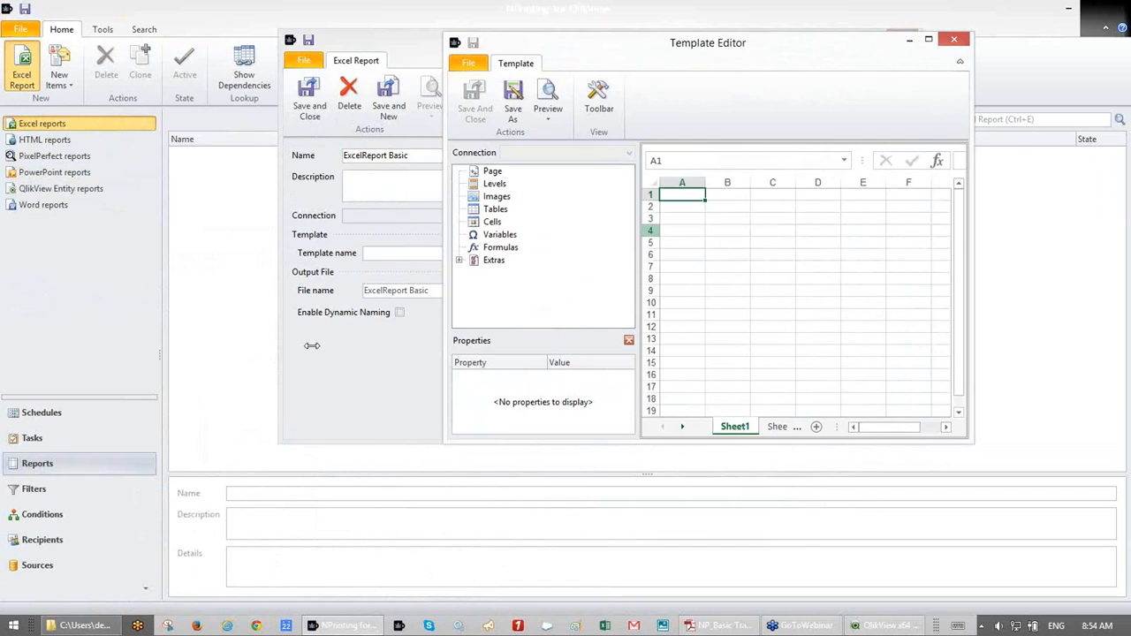
# - Maximize the Template Editor and enlarge its connection tree and properties panels
pyautogui.moveTo(447, 332); pyautogui.dragTo(313, 332)
pyautogui.doubleClick(672, 53)
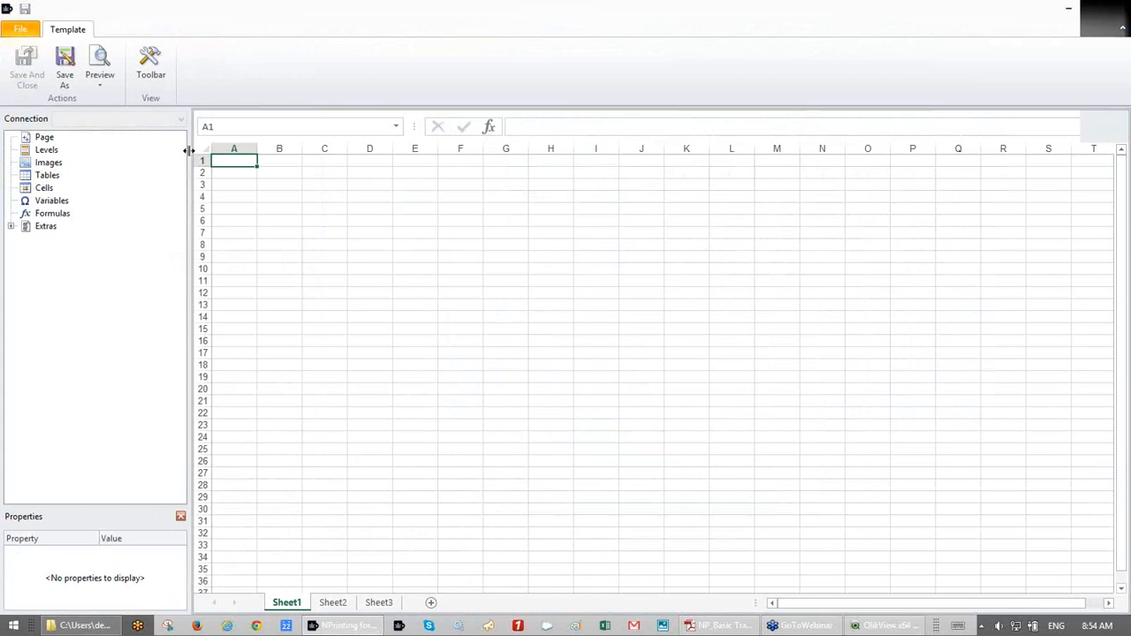
pyautogui.moveTo(188, 150); pyautogui.dragTo(226, 152)
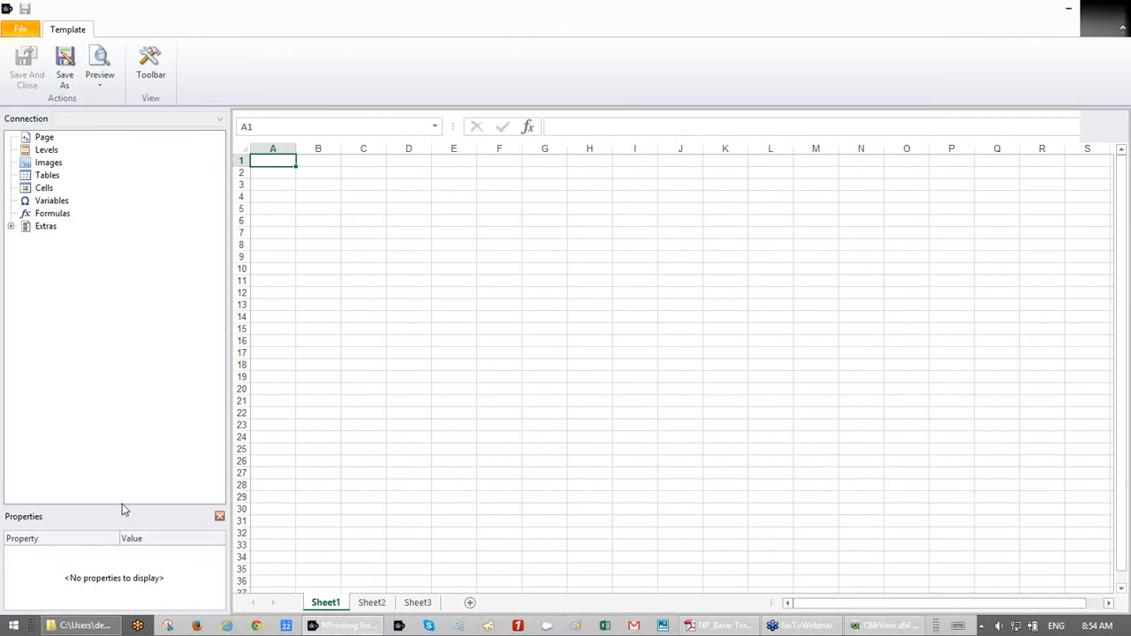
pyautogui.moveTo(122, 507); pyautogui.dragTo(114, 354)
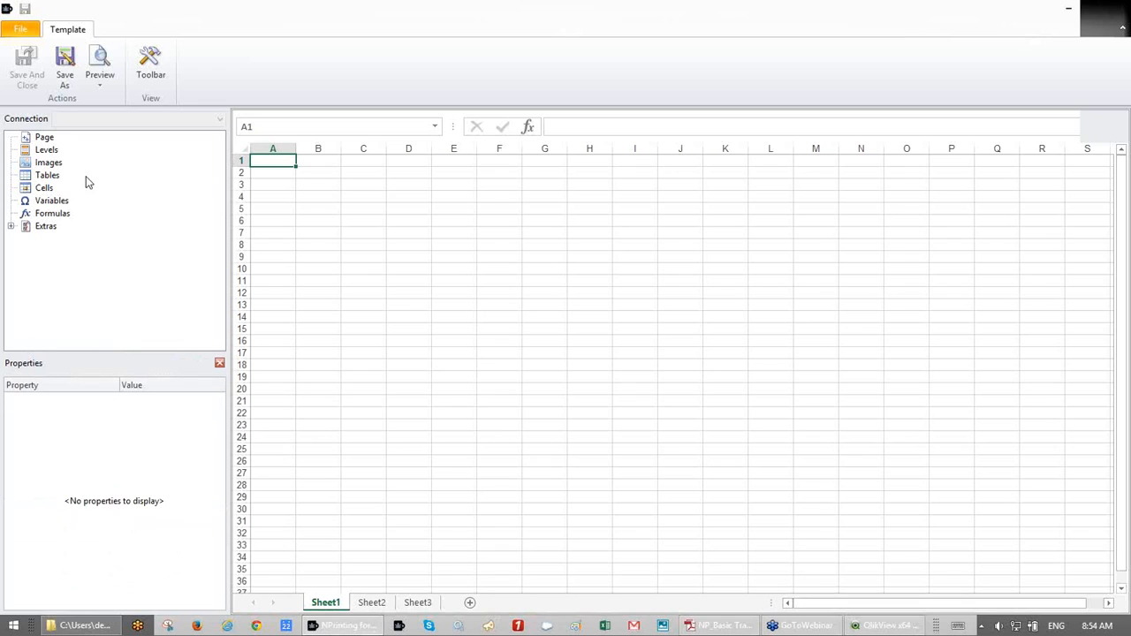
# - Bring up the object picker through the Tables group's Add objects option
pyautogui.click(48, 175)
pyautogui.rightClick(53, 182)
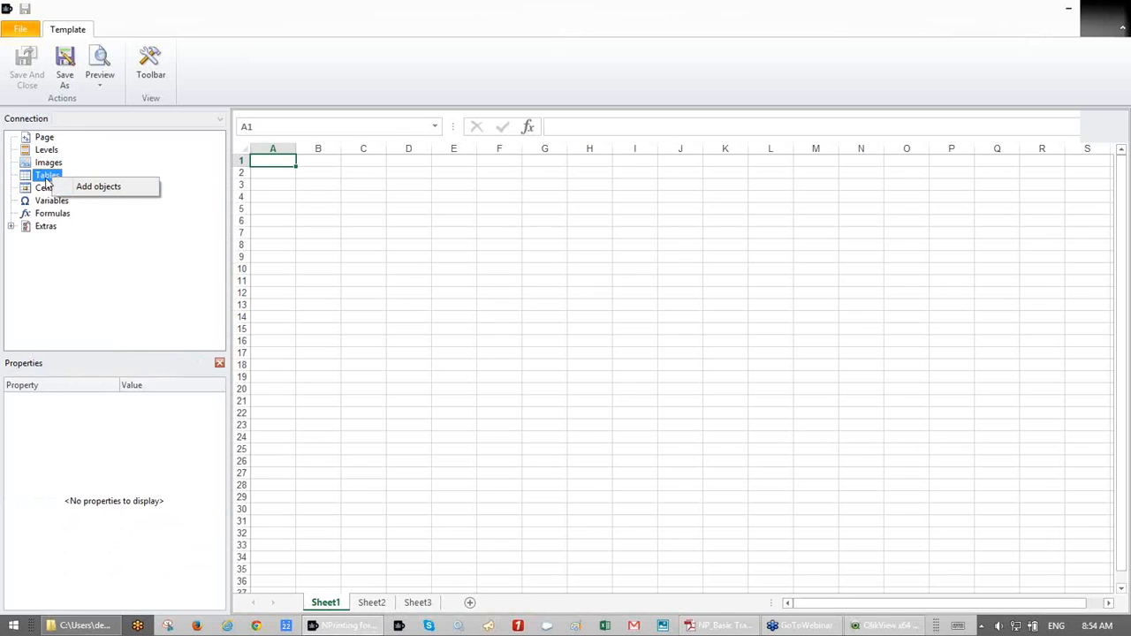
pyautogui.click(42, 139)
pyautogui.click(43, 186)
pyautogui.rightClick(44, 177)
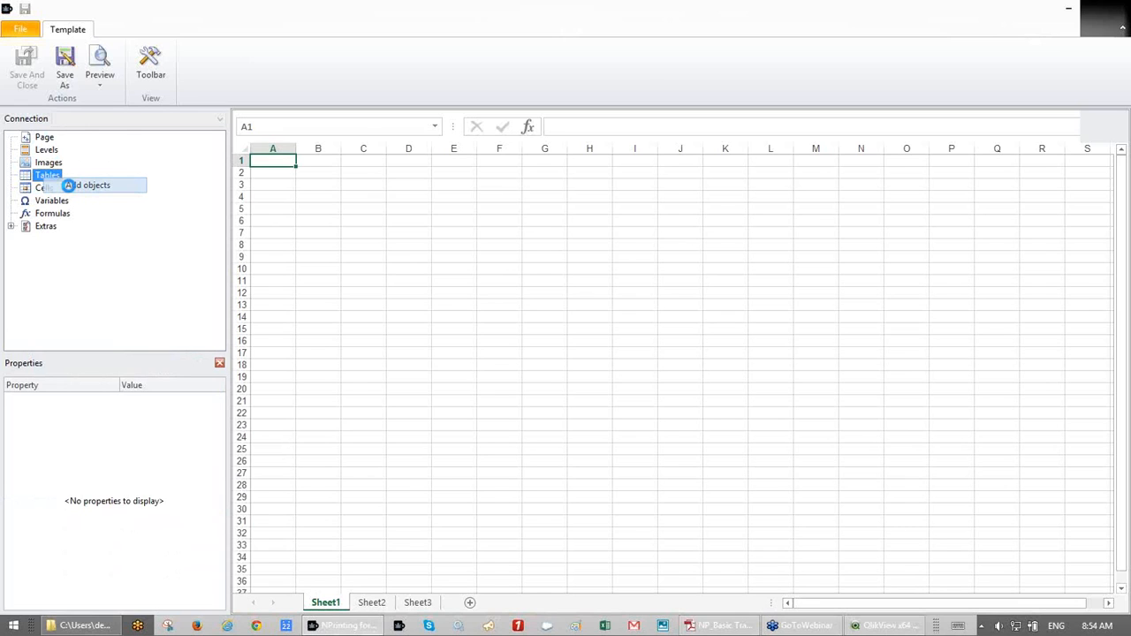
pyautogui.click(79, 184)
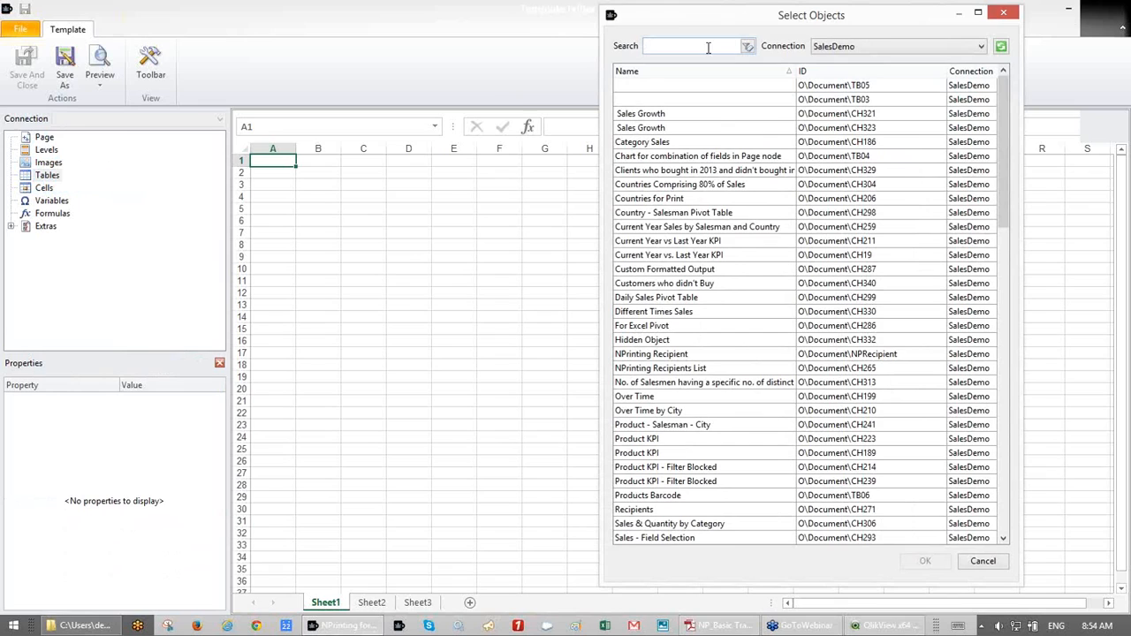
# - Add CH184 - Top 25 Products as a template table and drop its tag into cell B3
pyautogui.write('184')
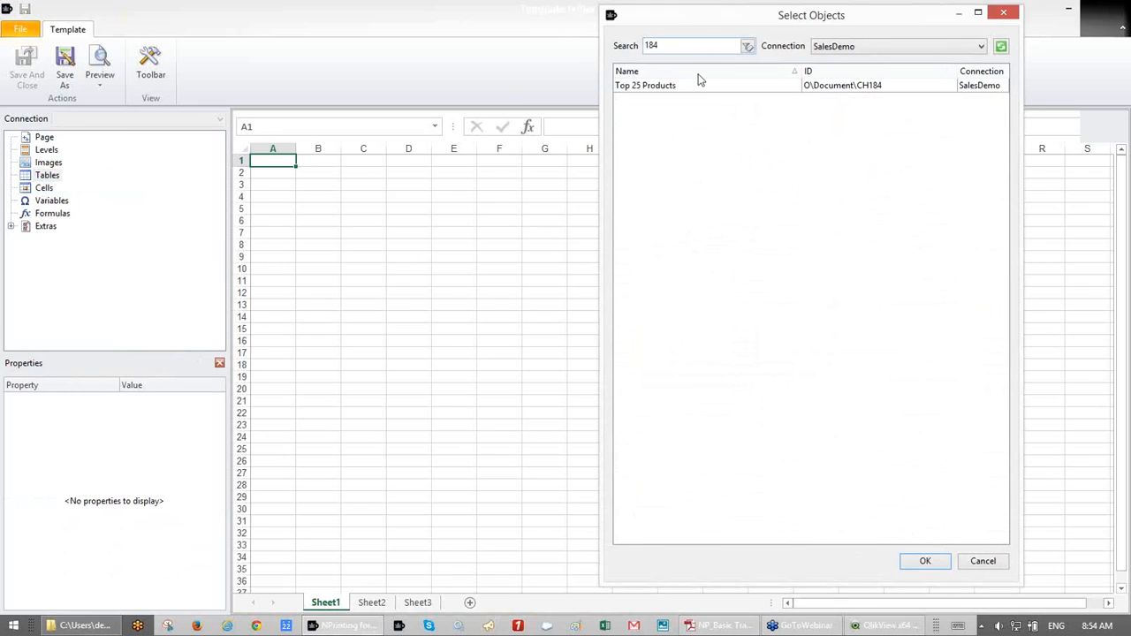
pyautogui.doubleClick(684, 89)
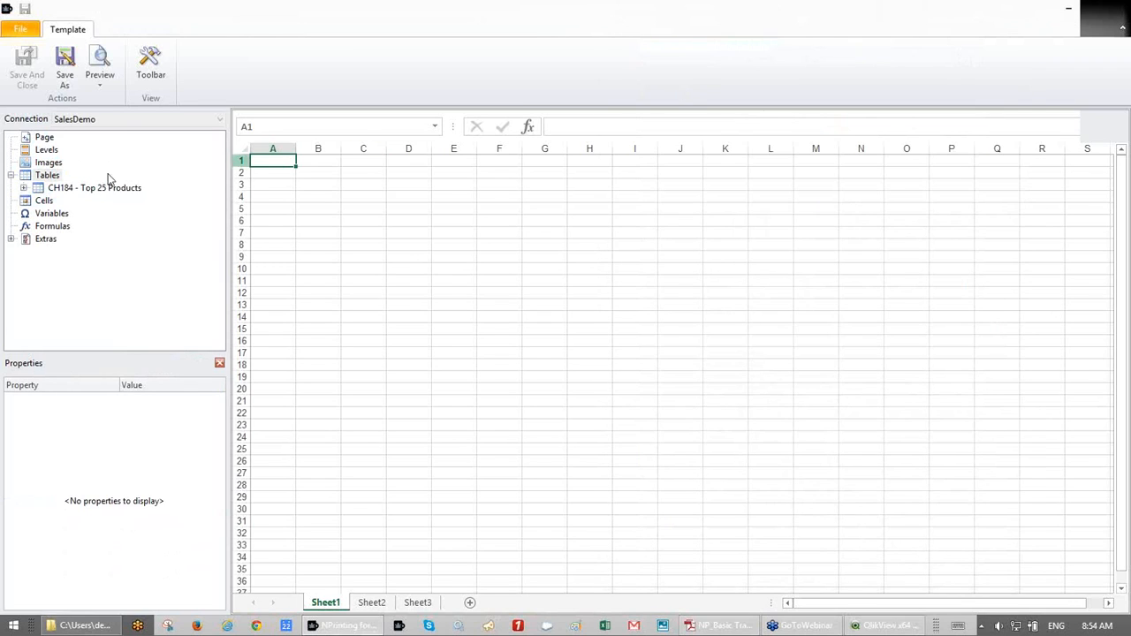
pyautogui.click(77, 188)
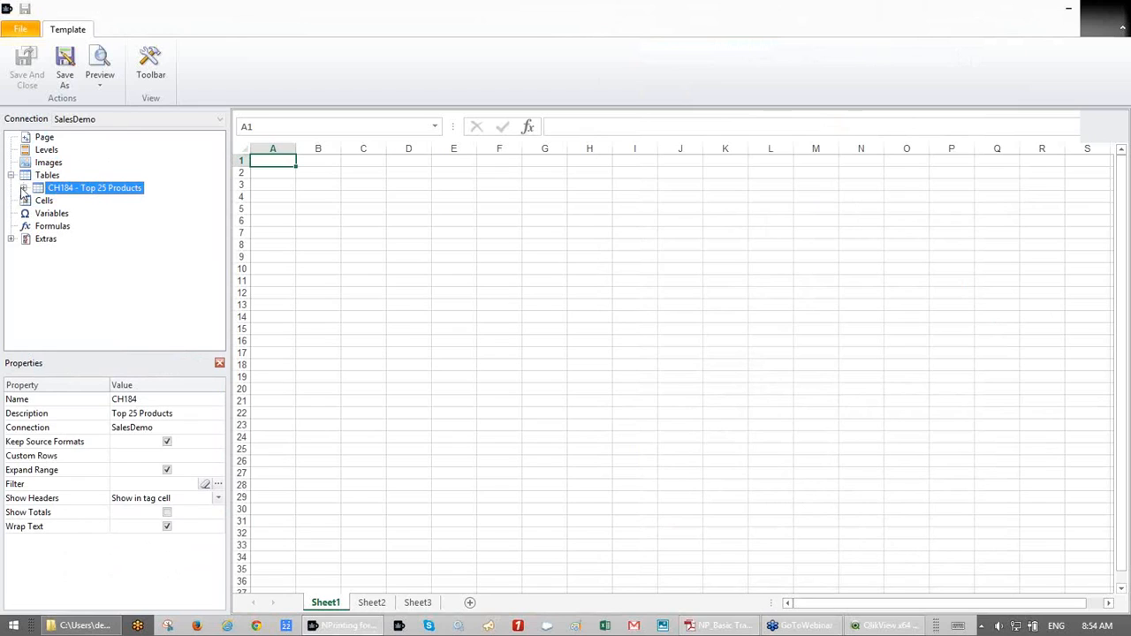
pyautogui.click(23, 188)
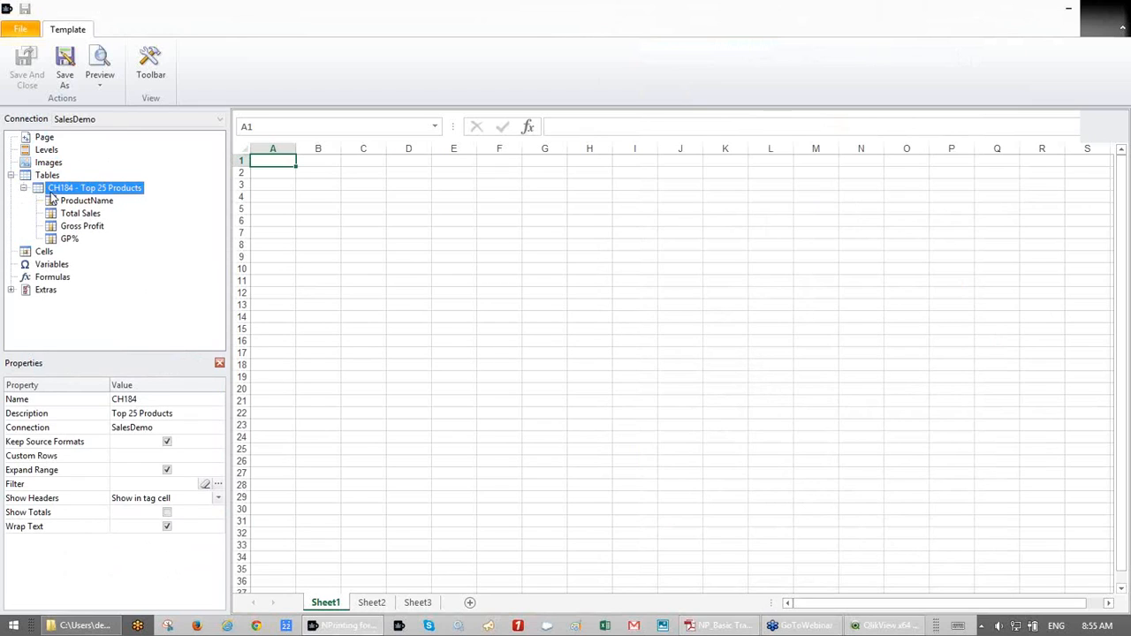
pyautogui.moveTo(44, 190); pyautogui.dragTo(304, 186)
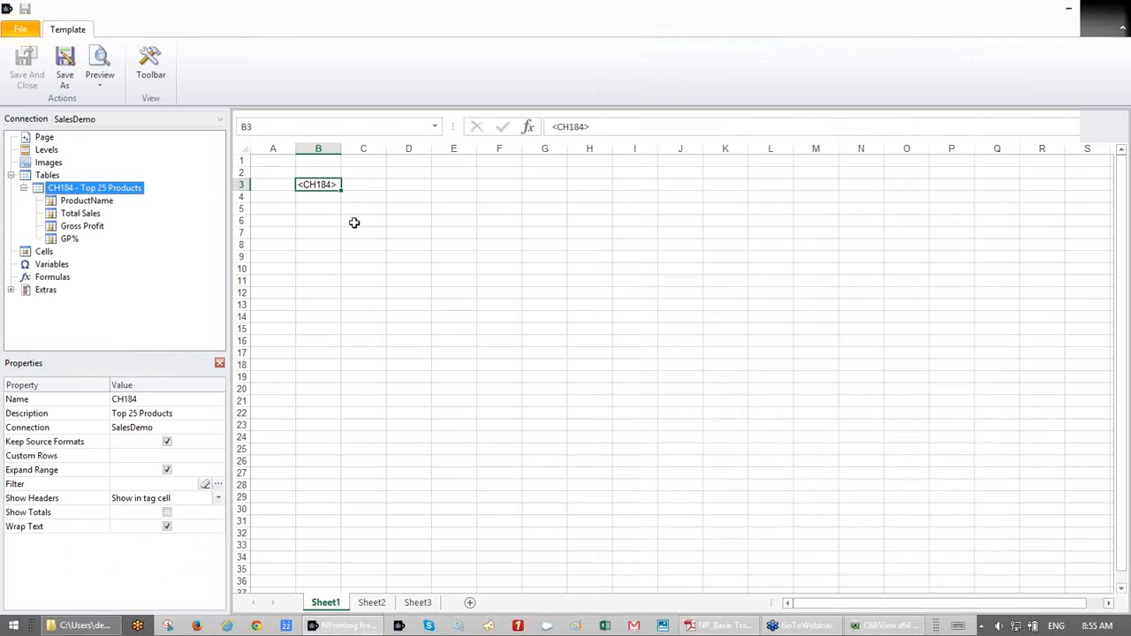
pyautogui.click(66, 66)
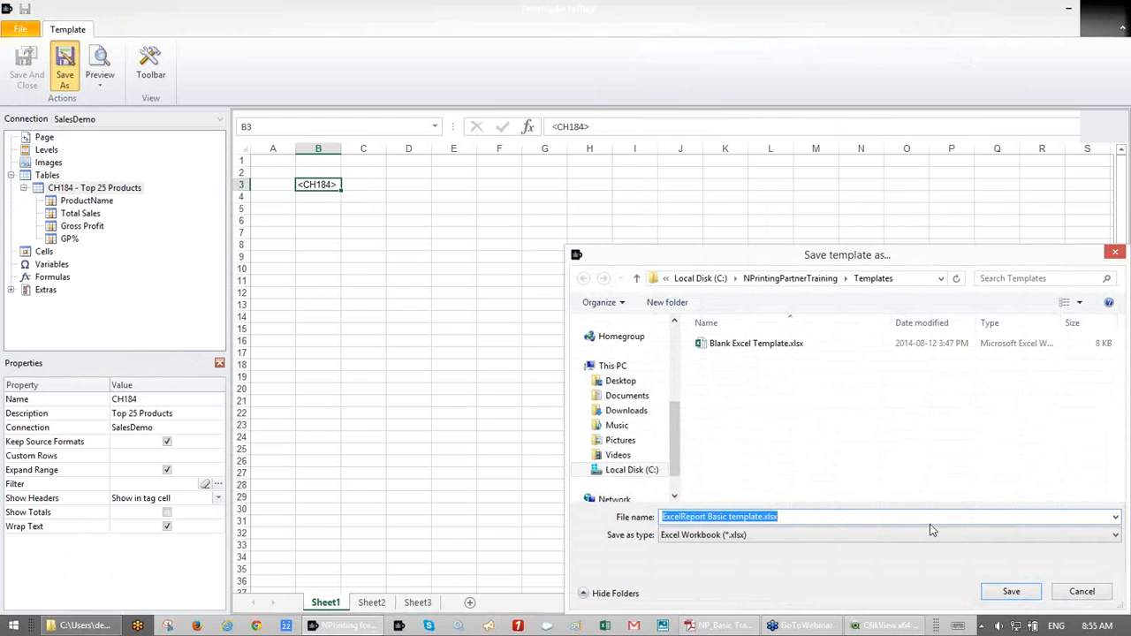
# - Save the template as ExcelReport Basic template.xlsx and save and close the ExcelReport Basic report
pyautogui.click(1010, 592)
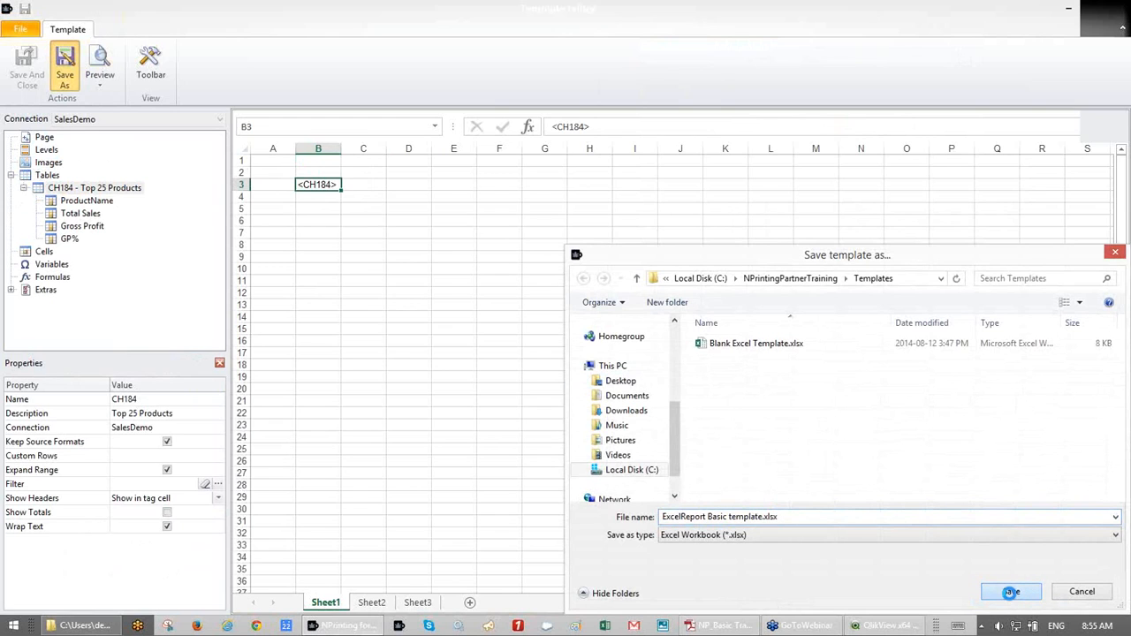
pyautogui.click(28, 66)
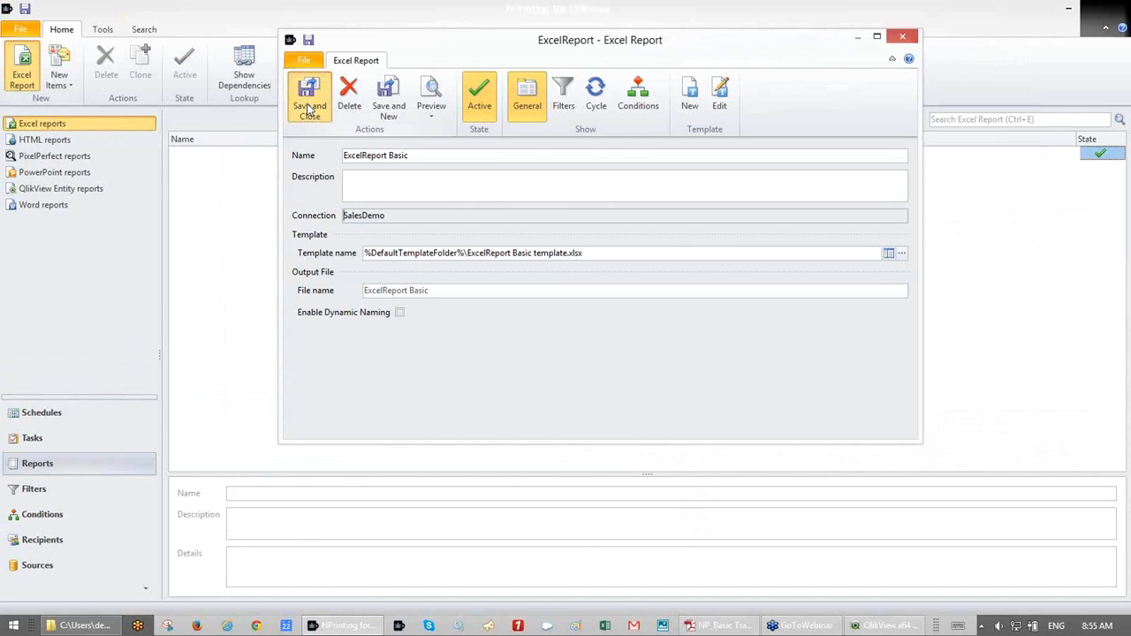
pyautogui.click(309, 108)
pyautogui.click(26, 8)
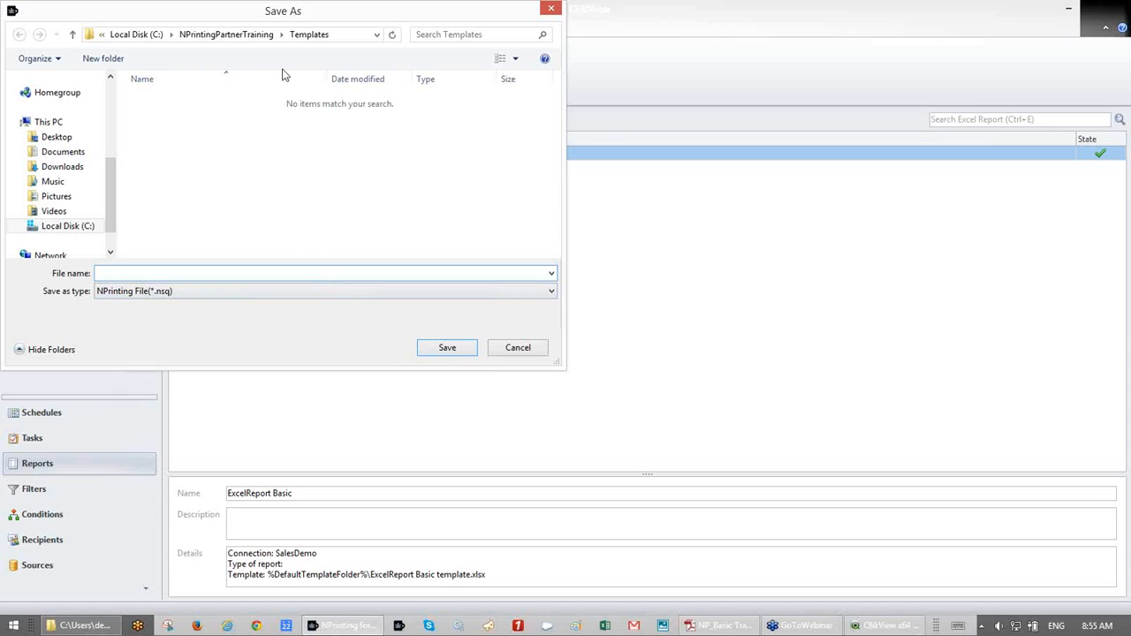
# - Save the project as 'basic training.nsq' in NPrintingPartnerTraining > NPrintingFiles
pyautogui.click(246, 36)
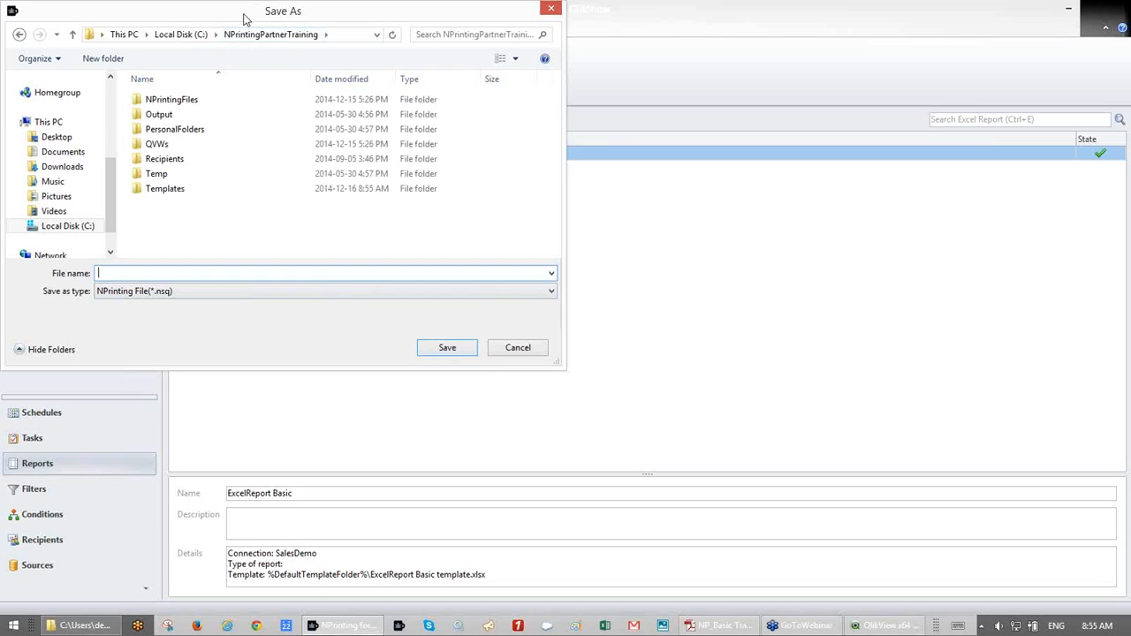
pyautogui.moveTo(246, 18); pyautogui.dragTo(467, 99)
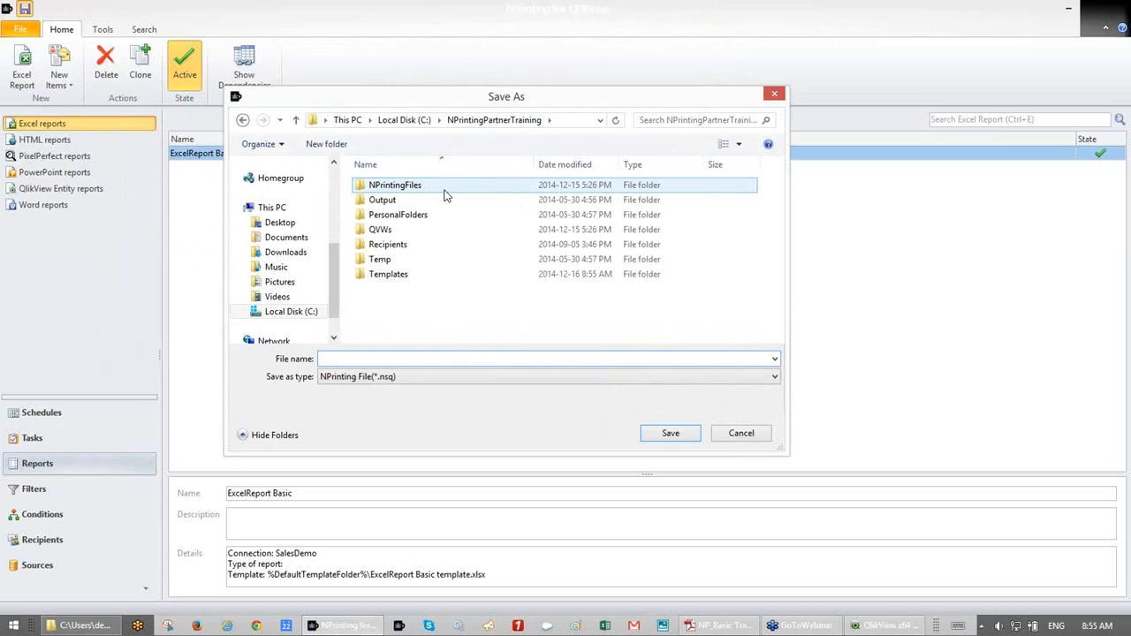
pyautogui.doubleClick(447, 195)
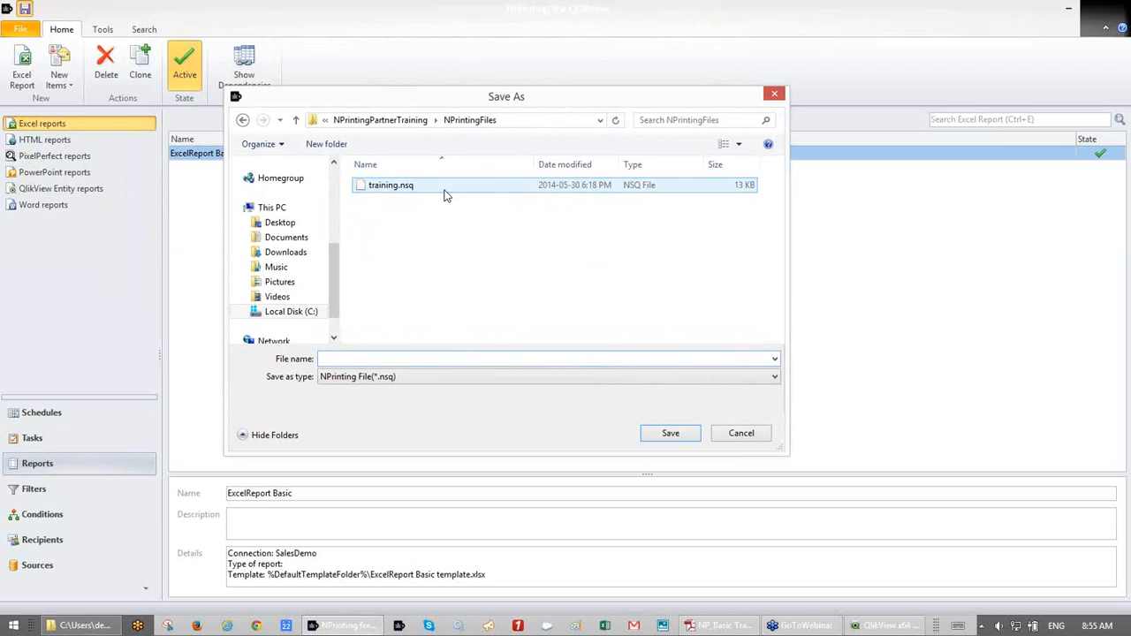
pyautogui.click(395, 187)
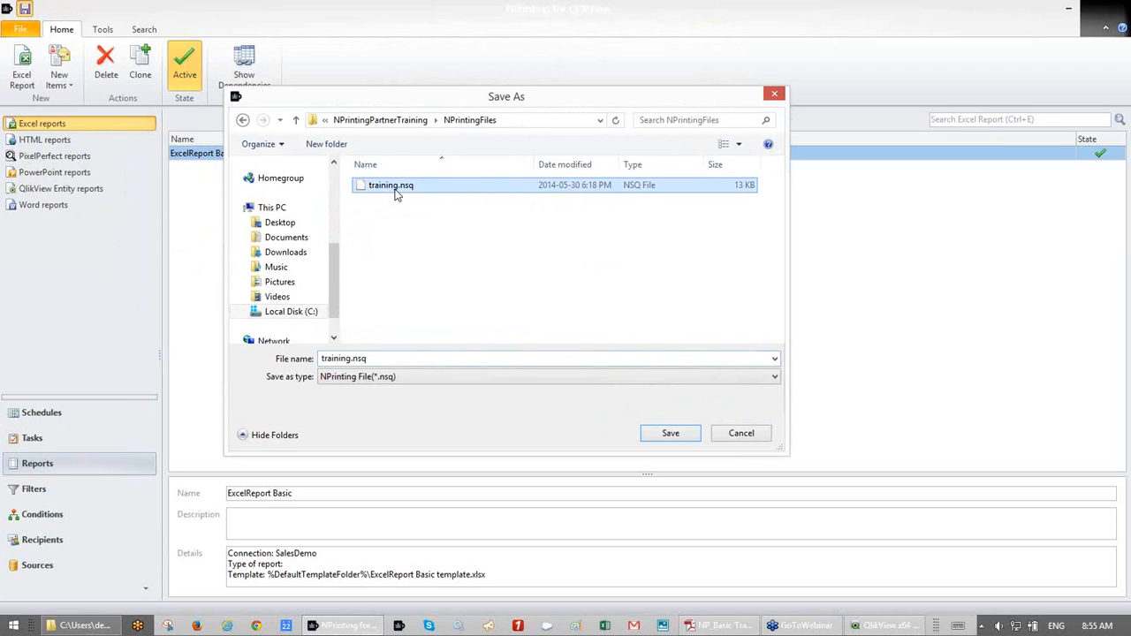
pyautogui.click(321, 360)
pyautogui.click(321, 360)
pyautogui.write('basic')
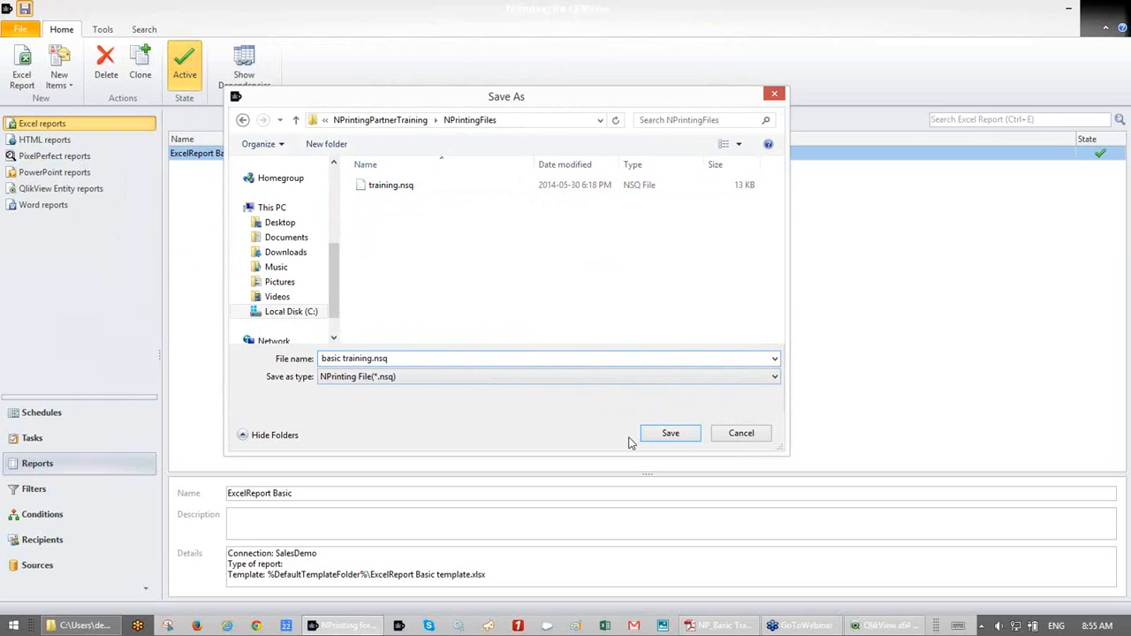
pyautogui.click(659, 442)
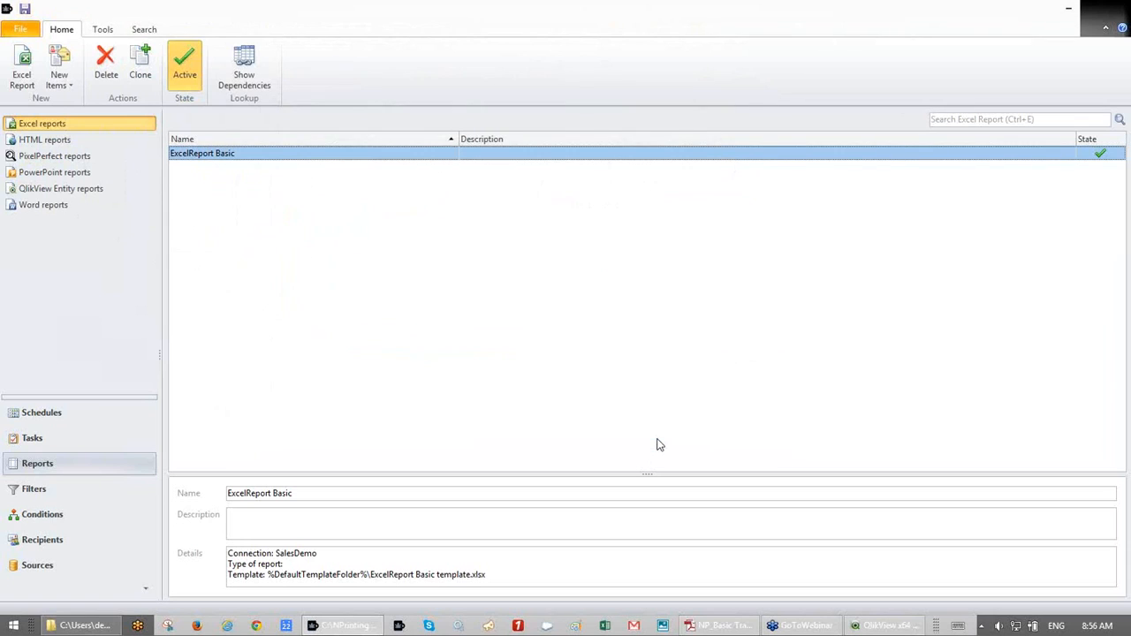
pyautogui.click(38, 31)
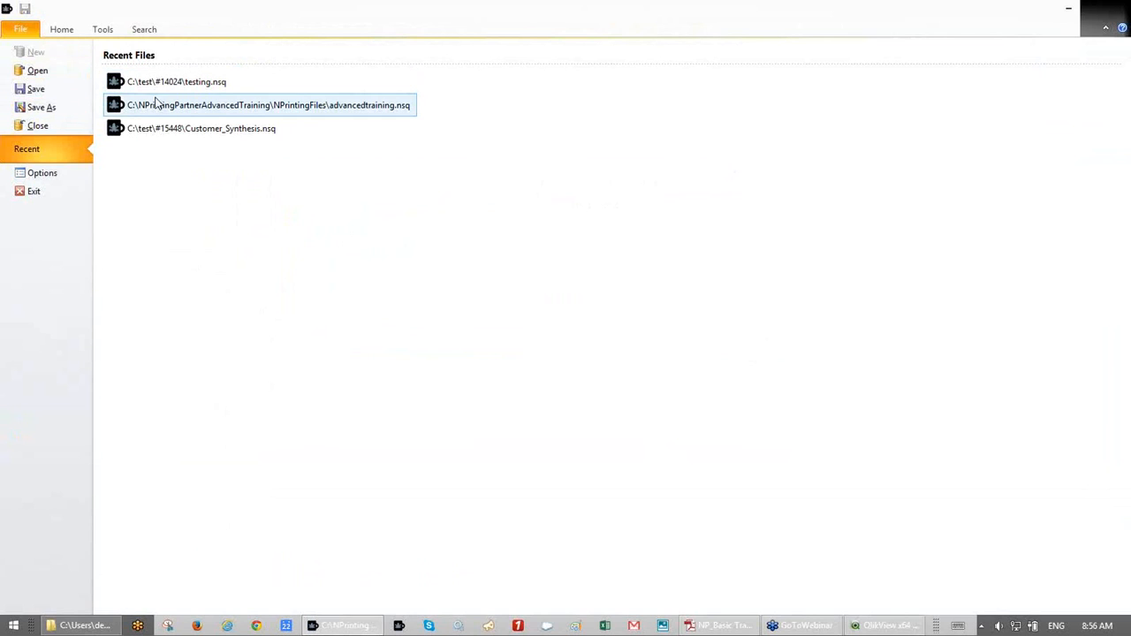
# - Browse for a project file to open from the NPrintingPartnerTraining folder
pyautogui.click(38, 73)
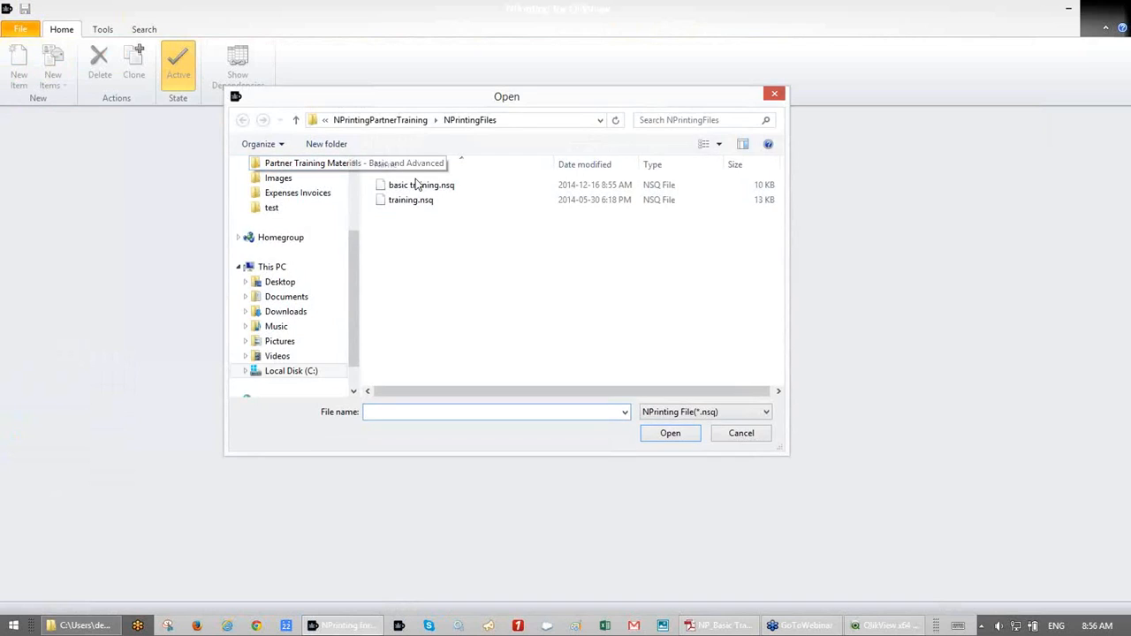
pyautogui.click(415, 123)
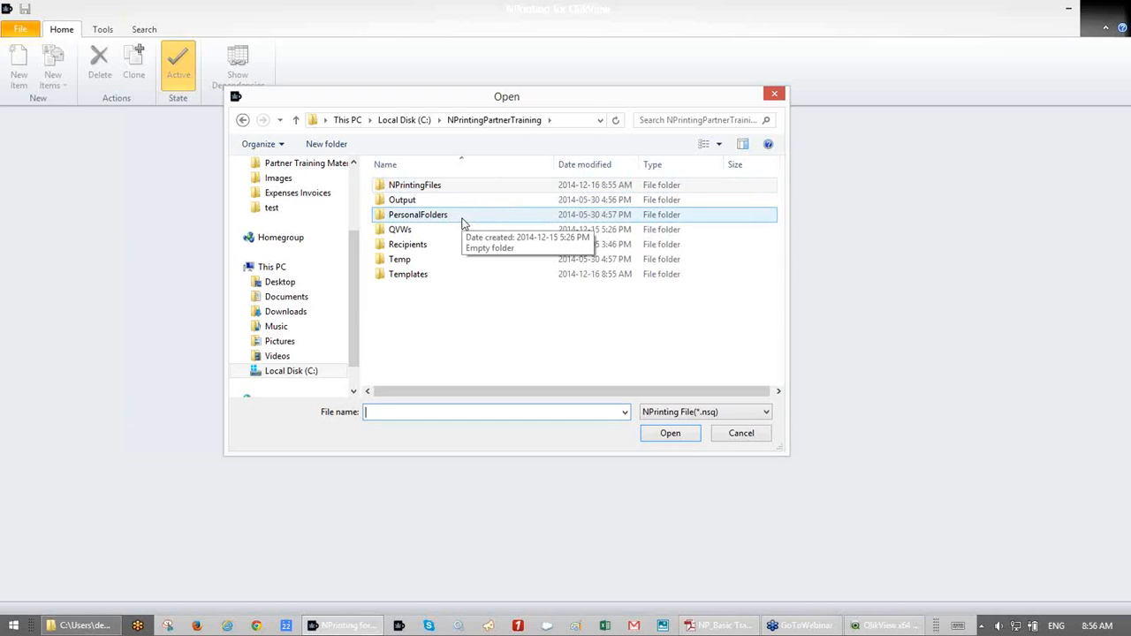
# - Look inside the QVWs folder, return to NPrintingPartnerTraining, and cancel opening a file
pyautogui.doubleClick(445, 234)
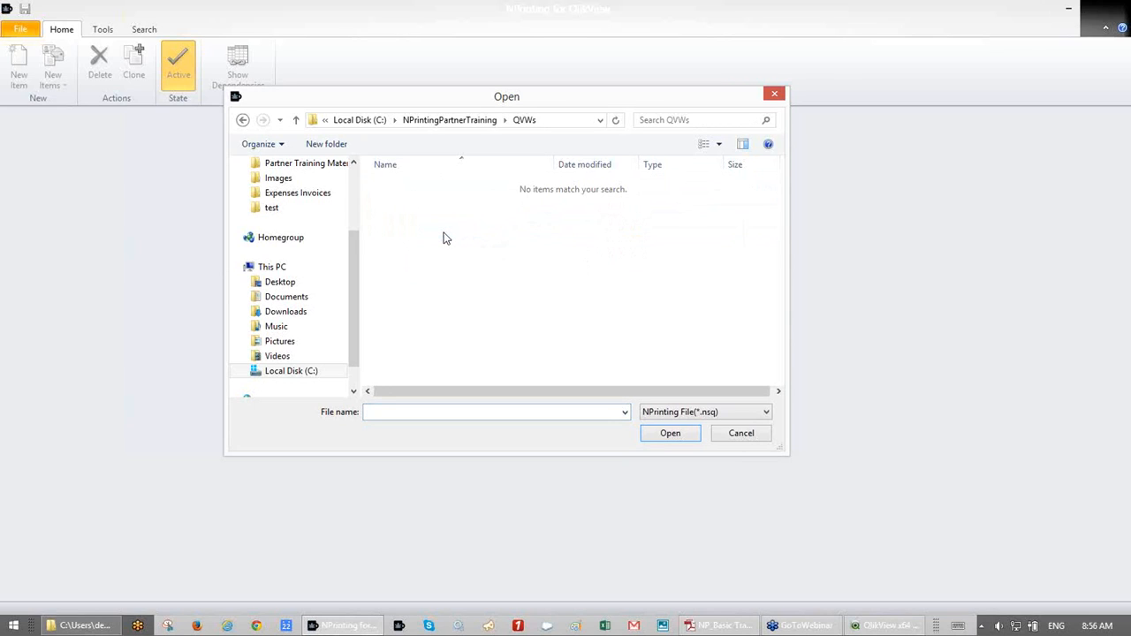
pyautogui.click(461, 125)
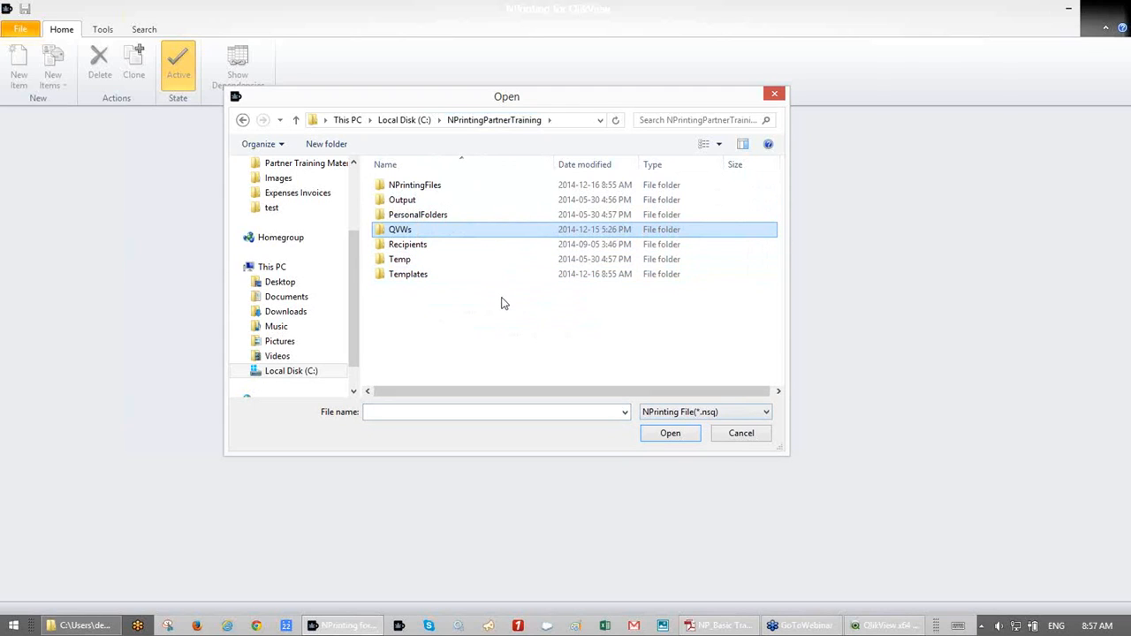
pyautogui.click(741, 434)
# - Reopen basic training.nsq from Recent Files and open the ExcelReport Basic report
pyautogui.click(12, 32)
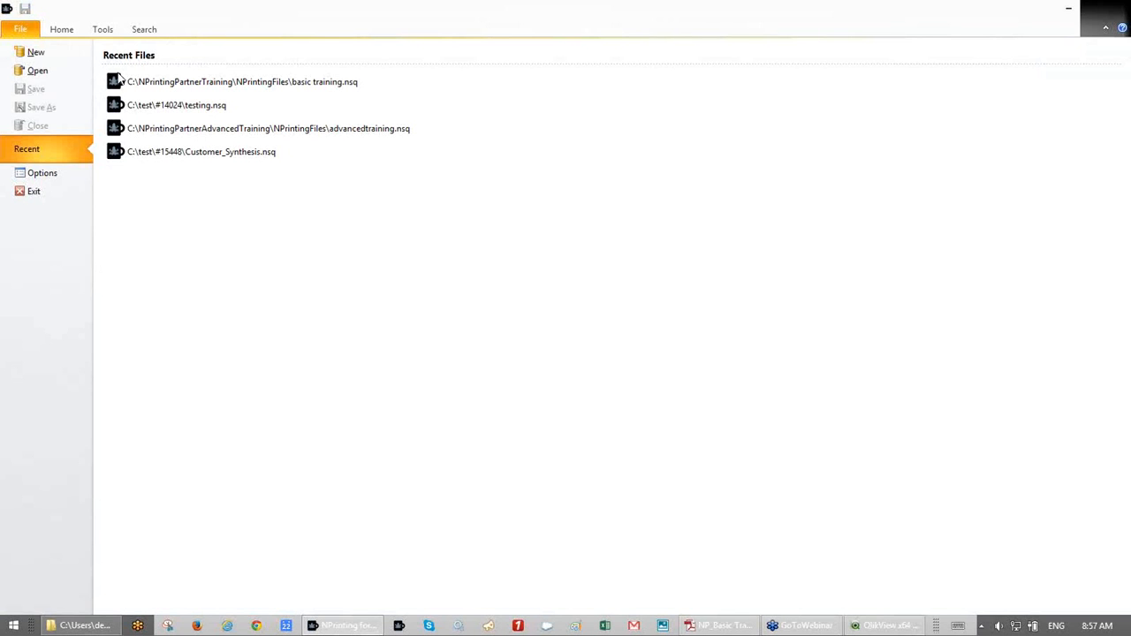
pyautogui.click(163, 88)
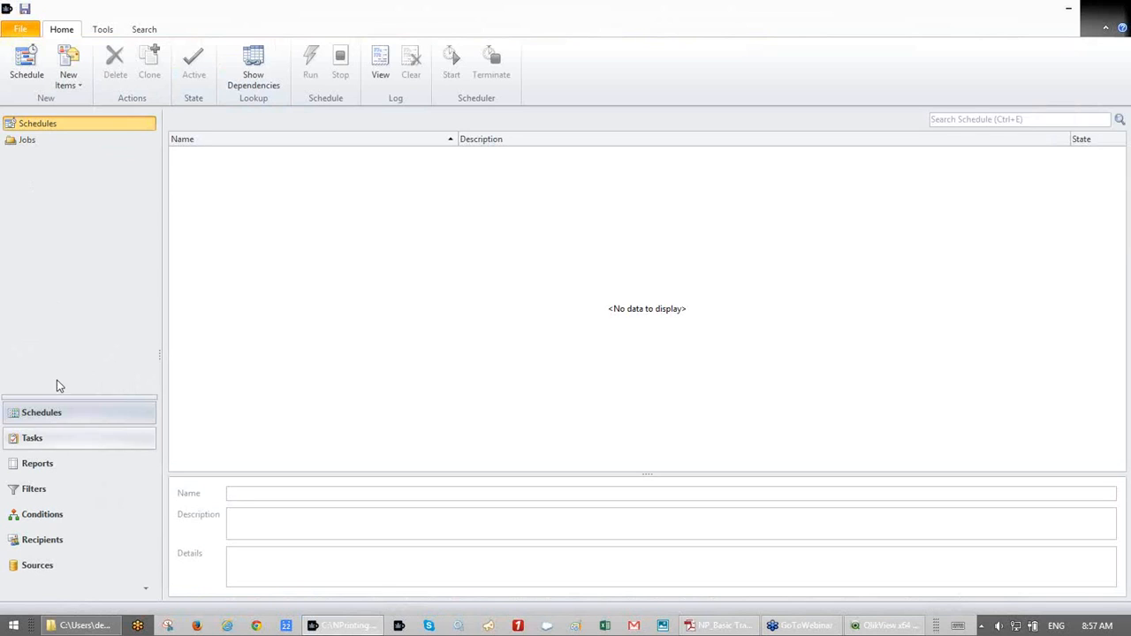
pyautogui.click(64, 468)
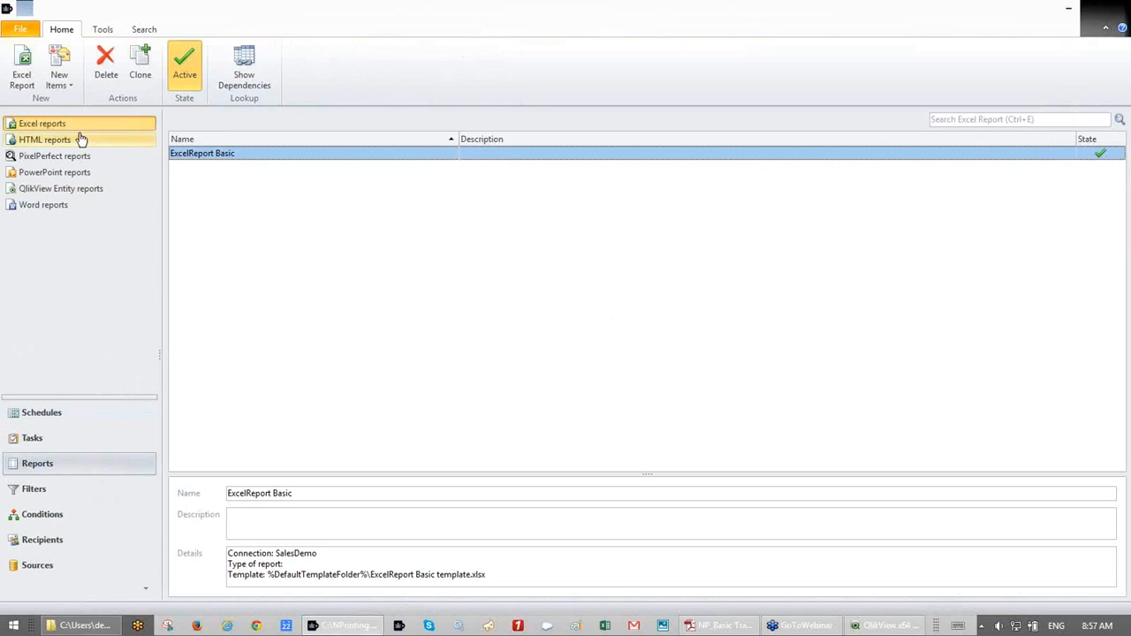
pyautogui.doubleClick(226, 156)
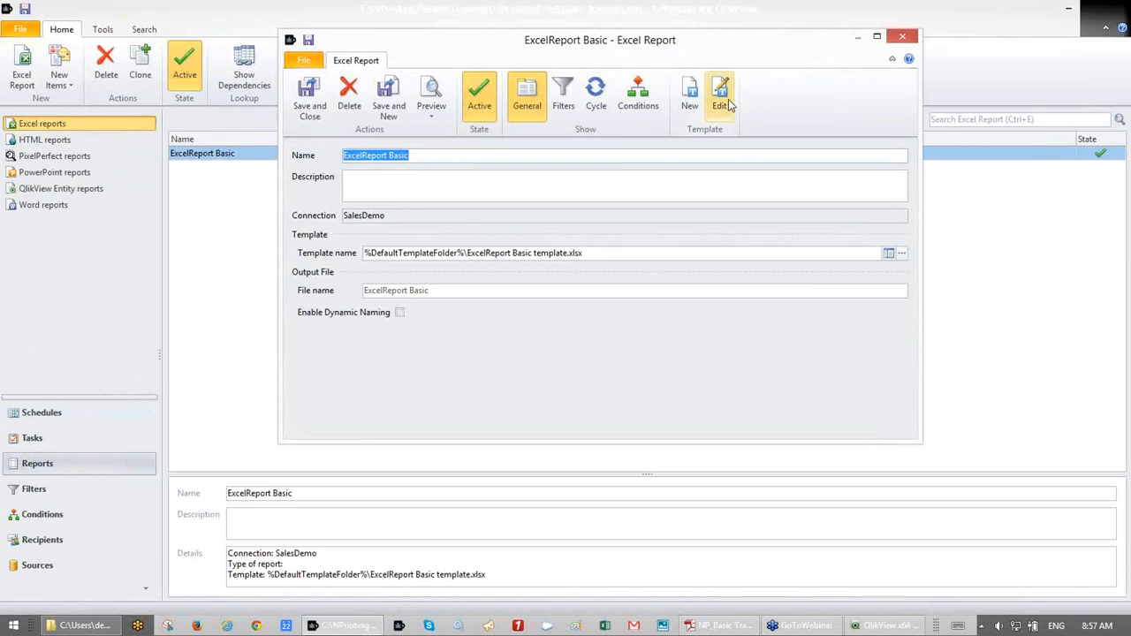
pyautogui.click(391, 215)
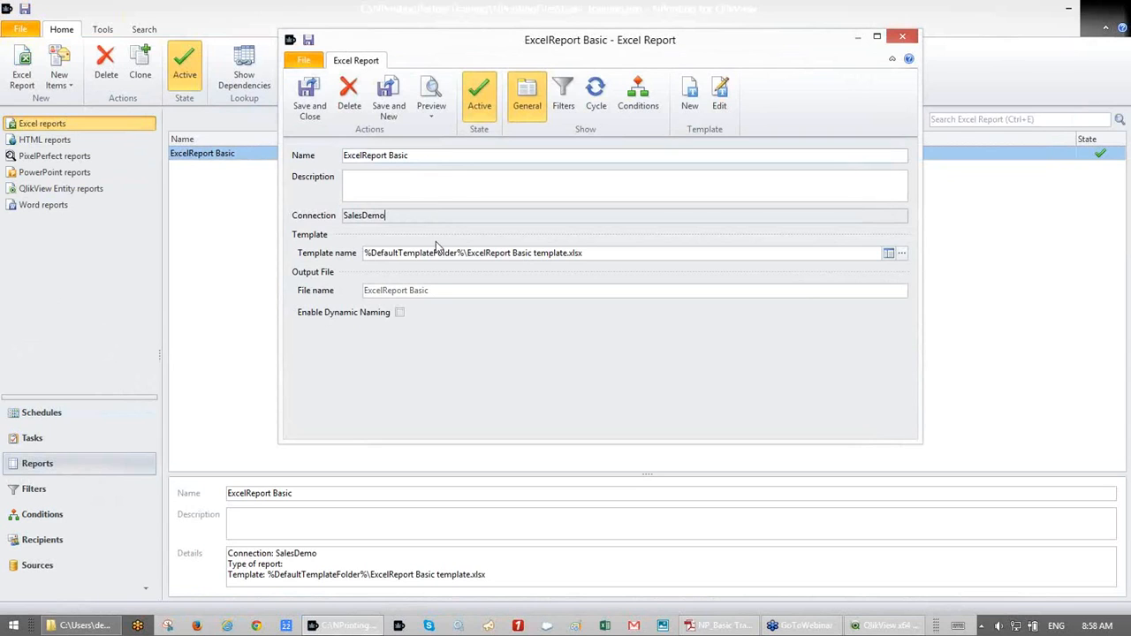
# - Enable dynamic output naming with an underscore separator and add two more naming items
pyautogui.click(399, 314)
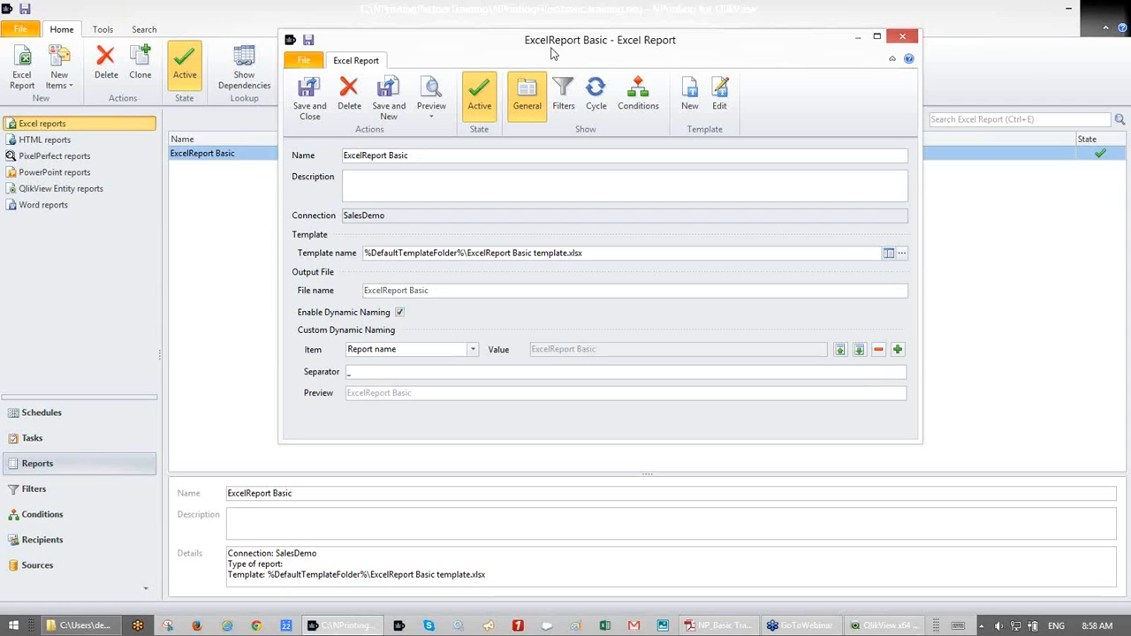
pyautogui.moveTo(555, 47); pyautogui.dragTo(501, 20)
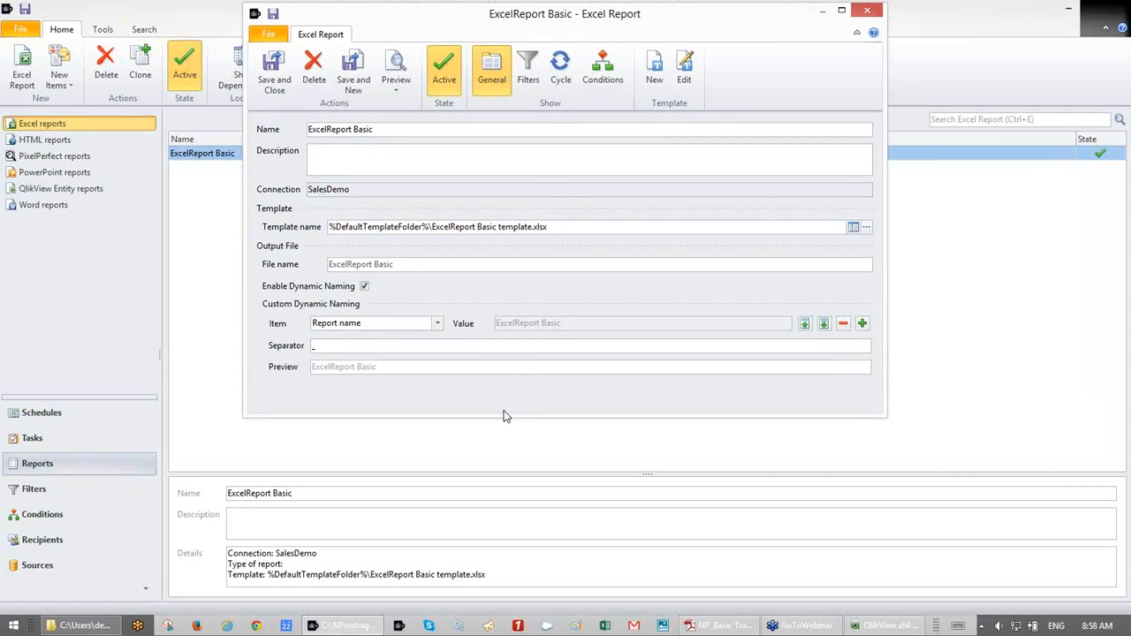
pyautogui.moveTo(503, 415); pyautogui.dragTo(503, 526)
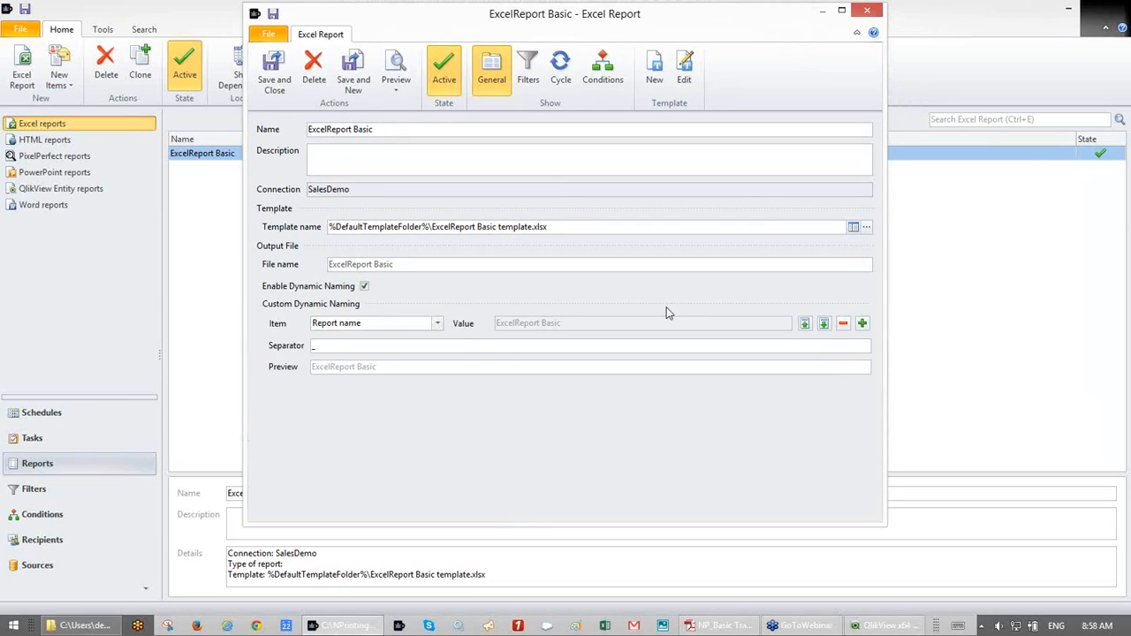
pyautogui.click(316, 344)
pyautogui.write('_')
pyautogui.click(862, 324)
pyautogui.click(862, 342)
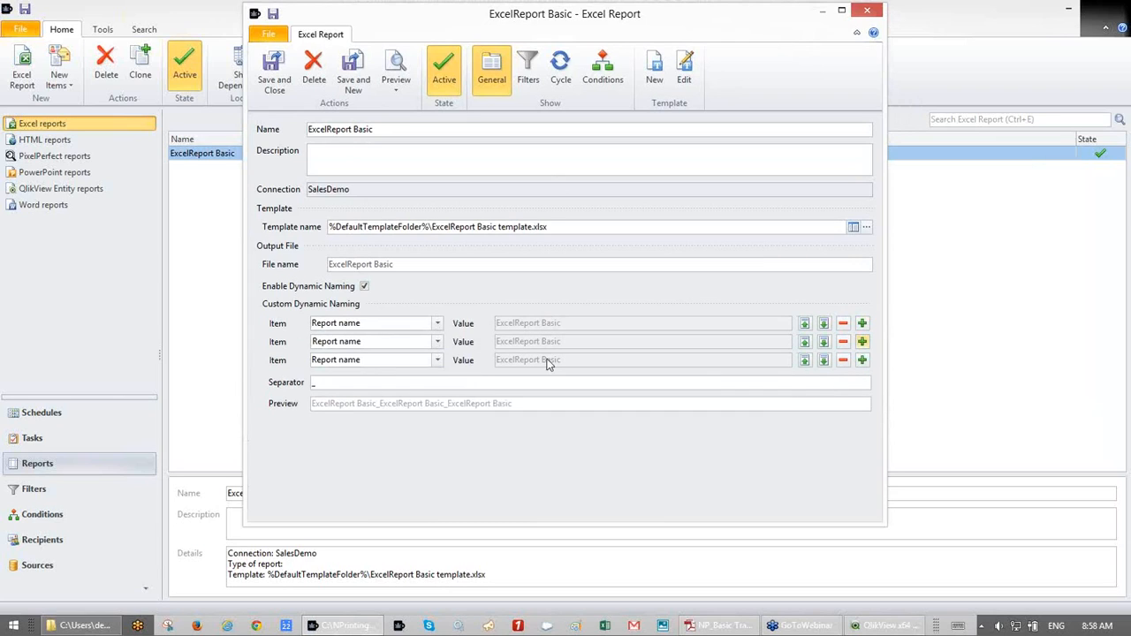
# - Try Cycle fields for the second naming item, then switch dynamic naming back off
pyautogui.click(437, 342)
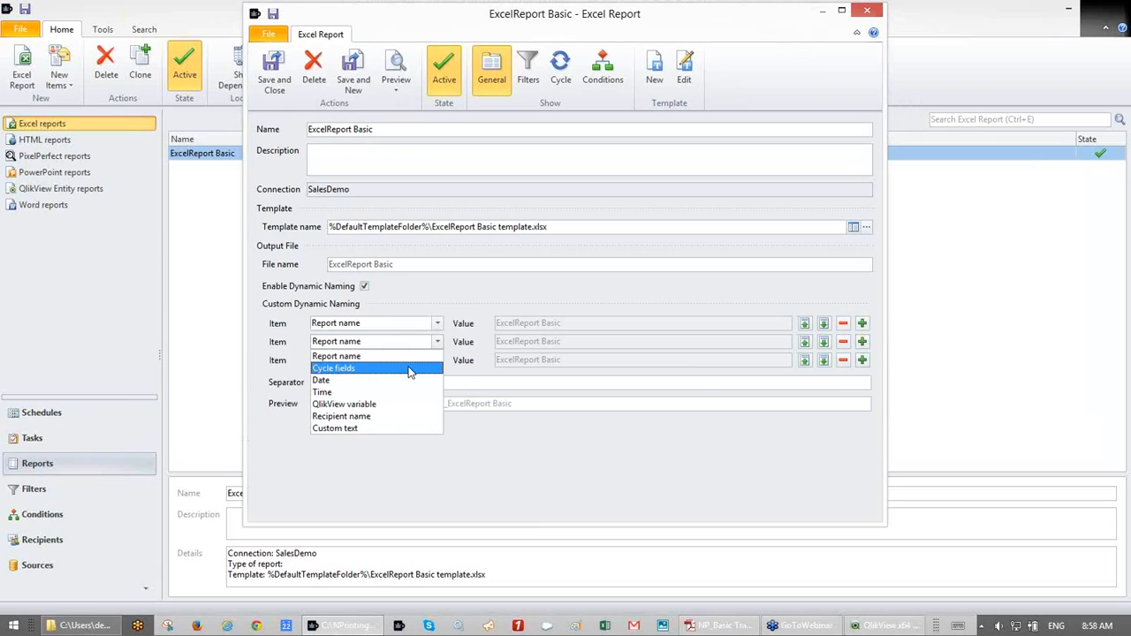
pyautogui.click(409, 370)
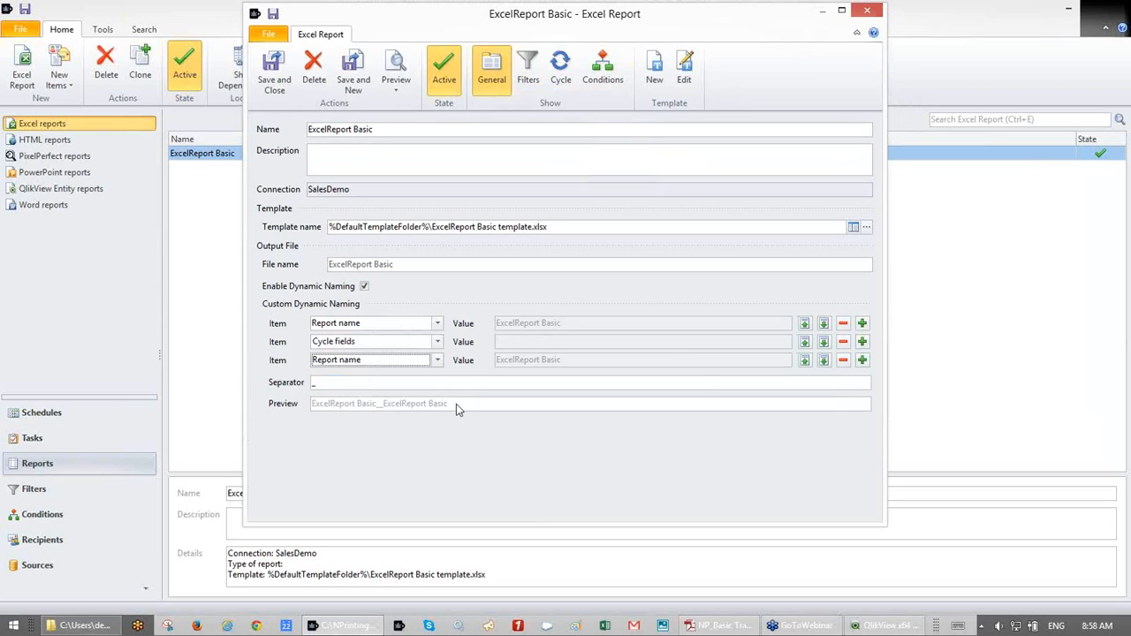
pyautogui.click(429, 342)
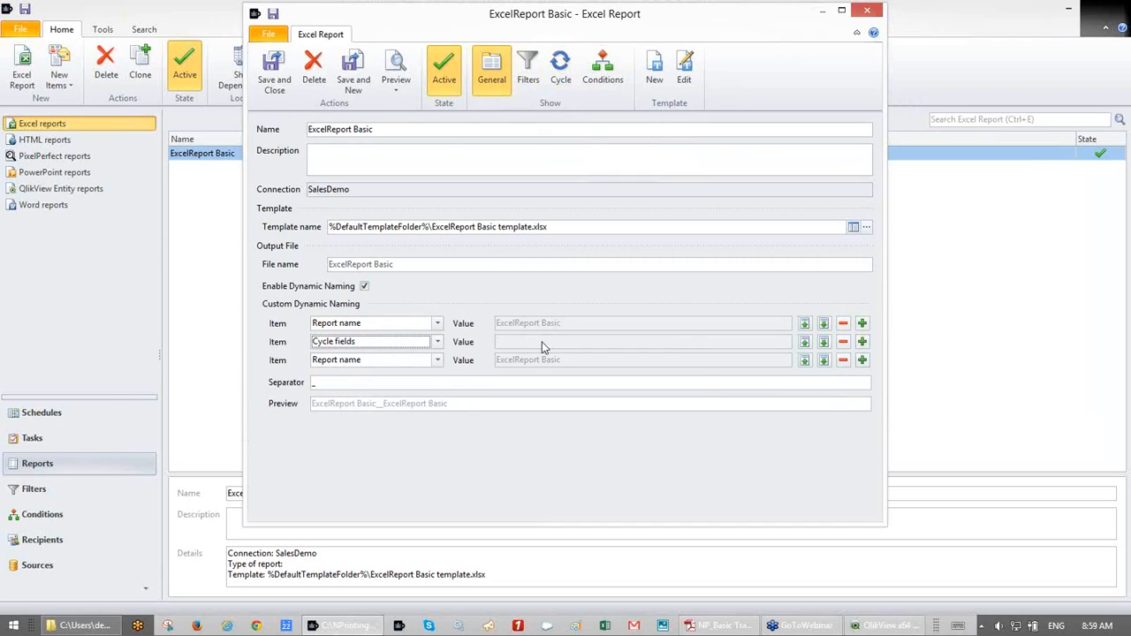
pyautogui.click(389, 361)
pyautogui.click(410, 324)
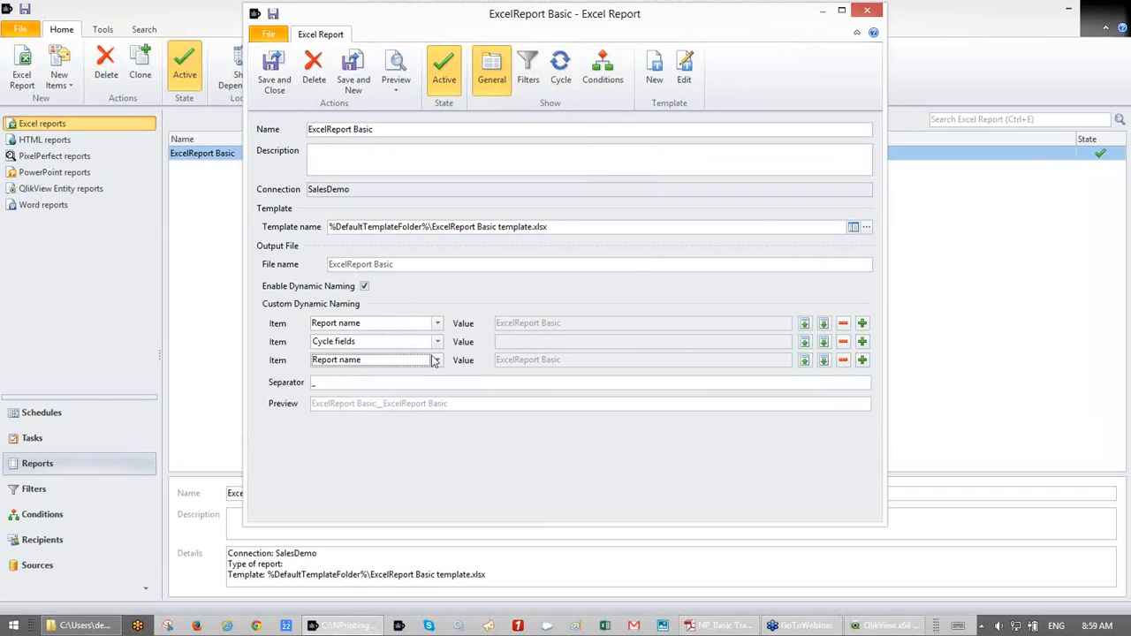
pyautogui.click(435, 360)
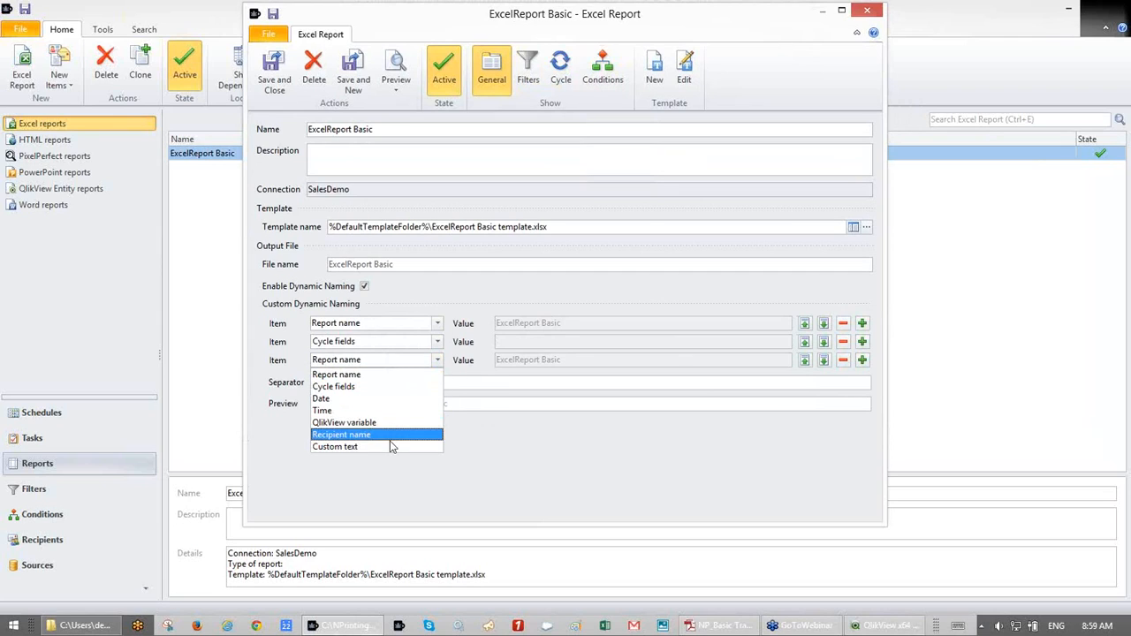
pyautogui.click(488, 285)
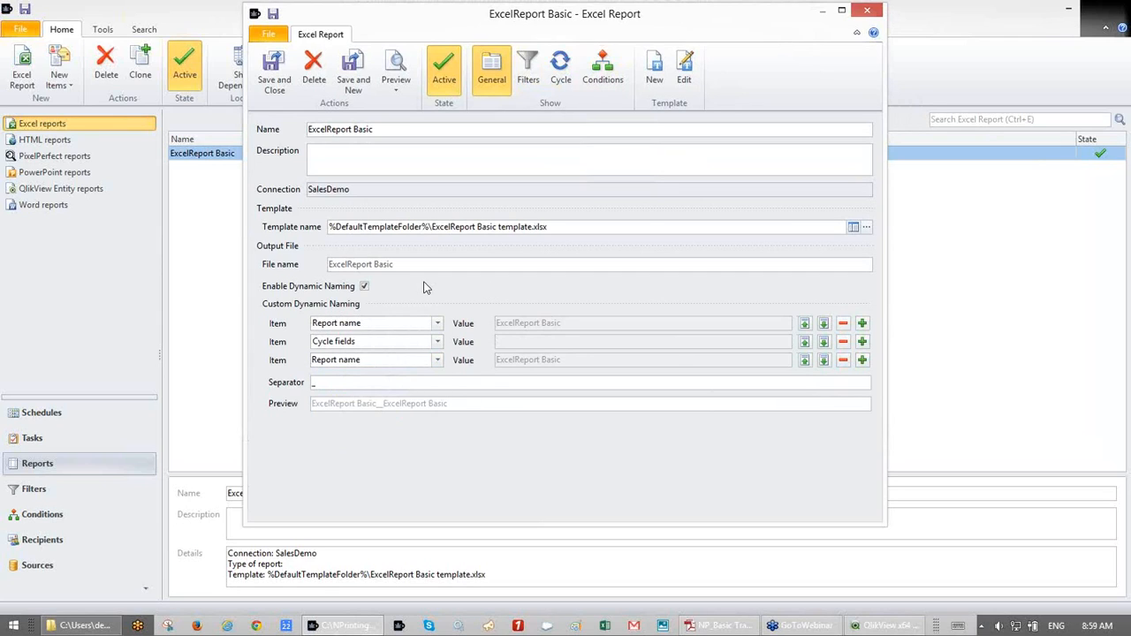
pyautogui.click(364, 288)
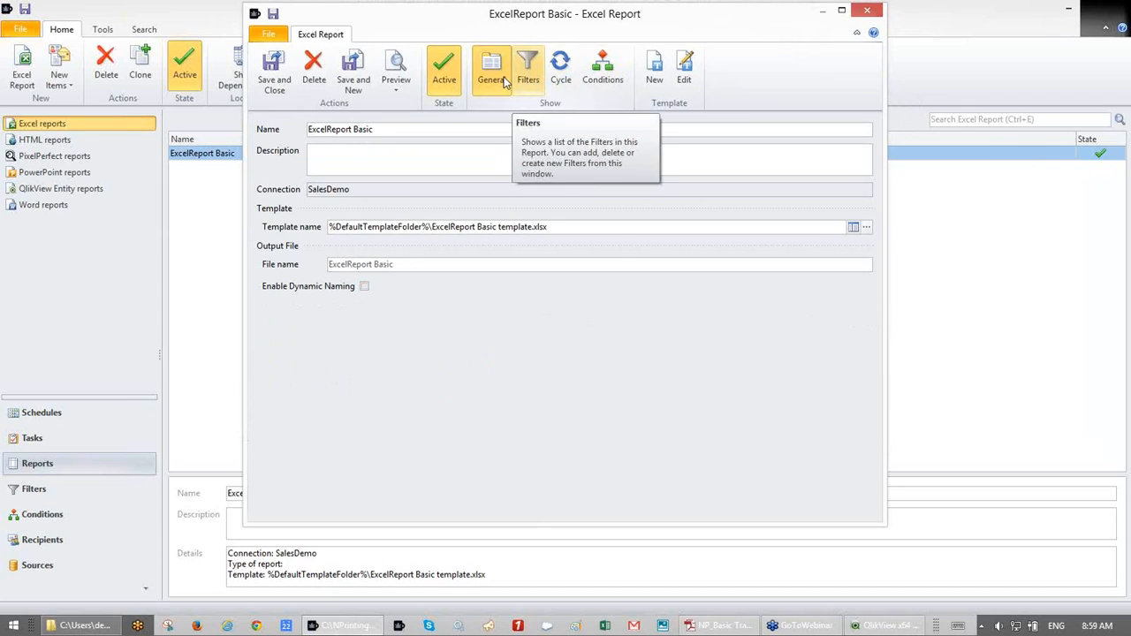
# - Reopen the template full-screen, select CH184 - Top 25 Products, and preview it as Xlsx
pyautogui.click(684, 73)
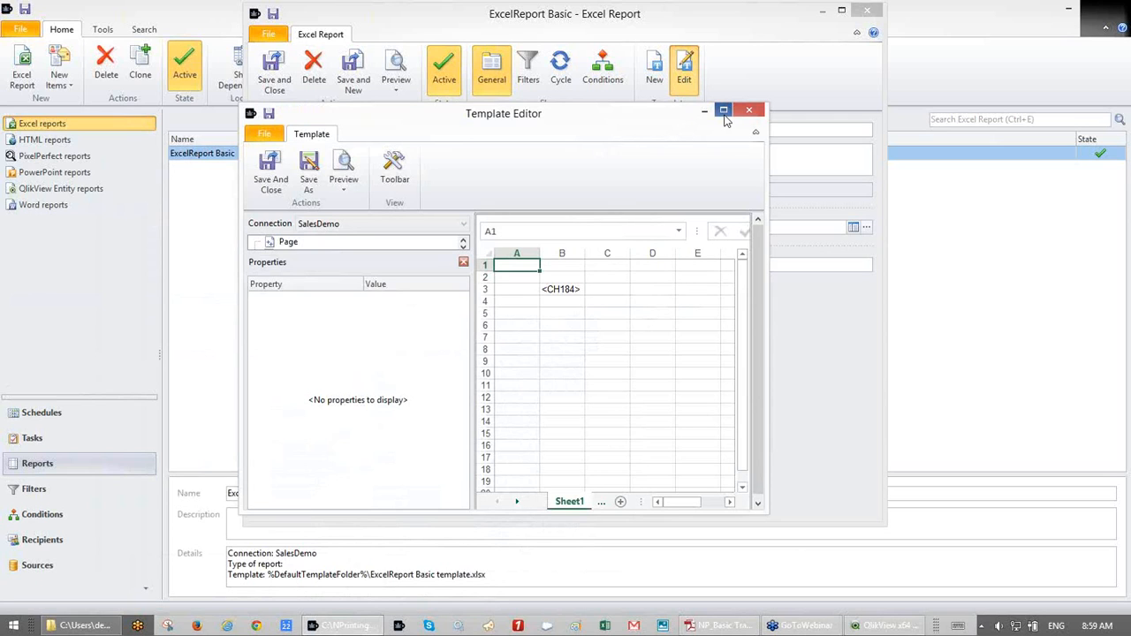
pyautogui.click(724, 111)
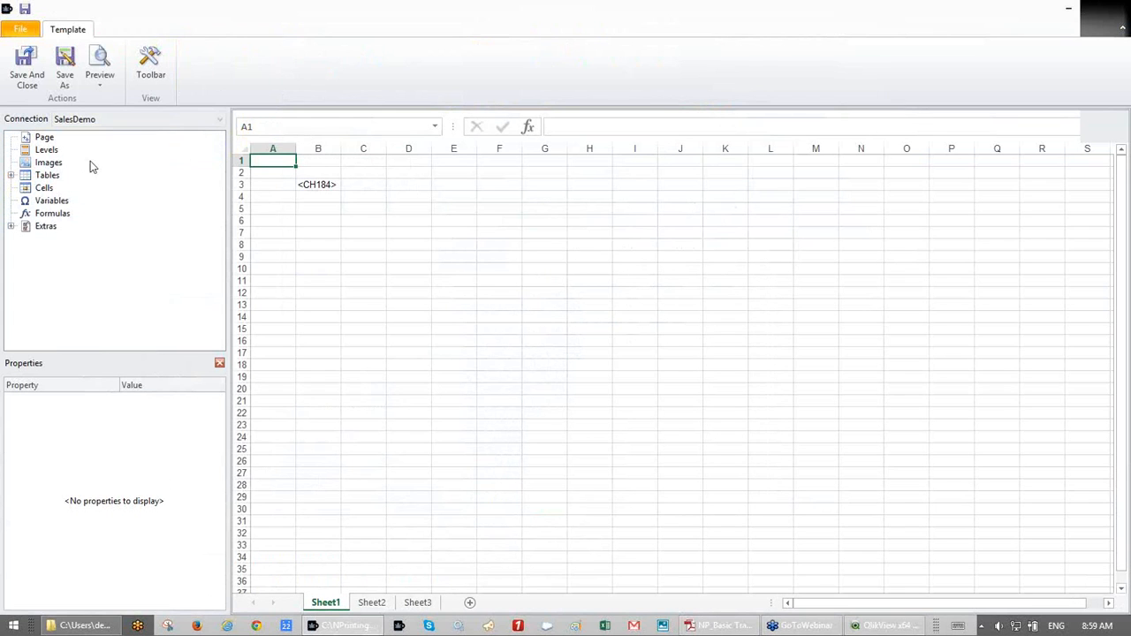
pyautogui.click(11, 176)
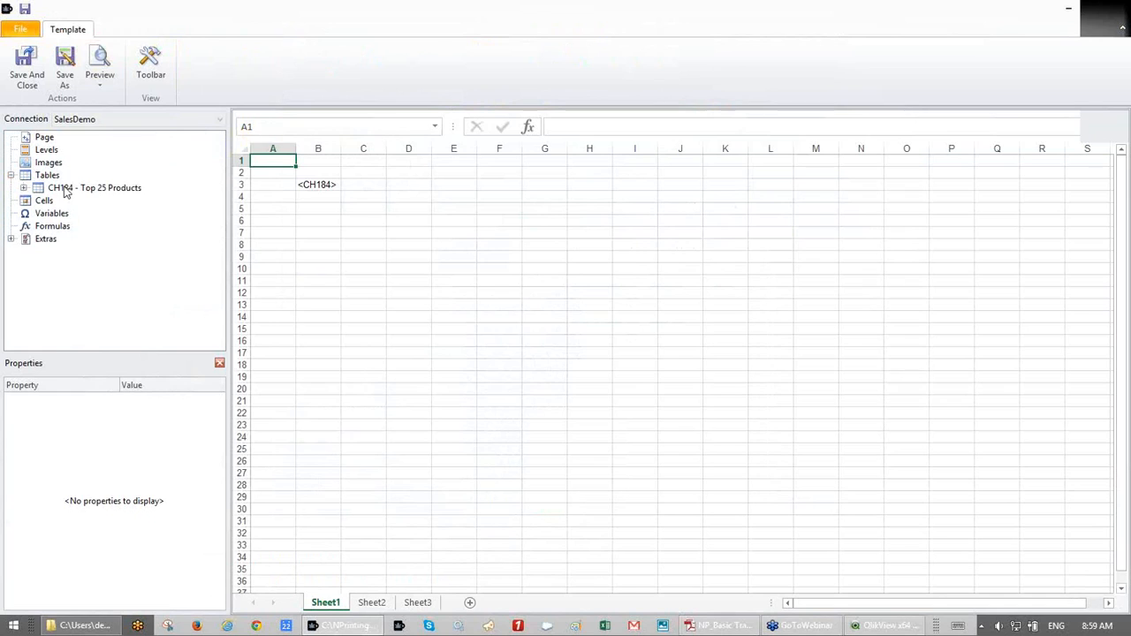
pyautogui.click(63, 189)
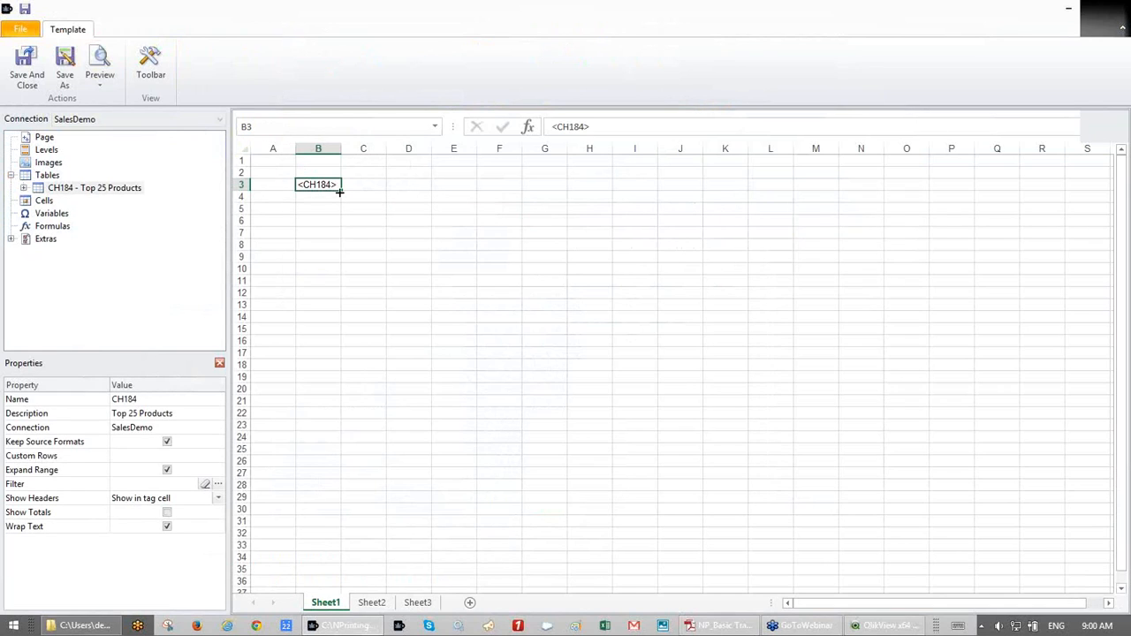
pyautogui.click(111, 91)
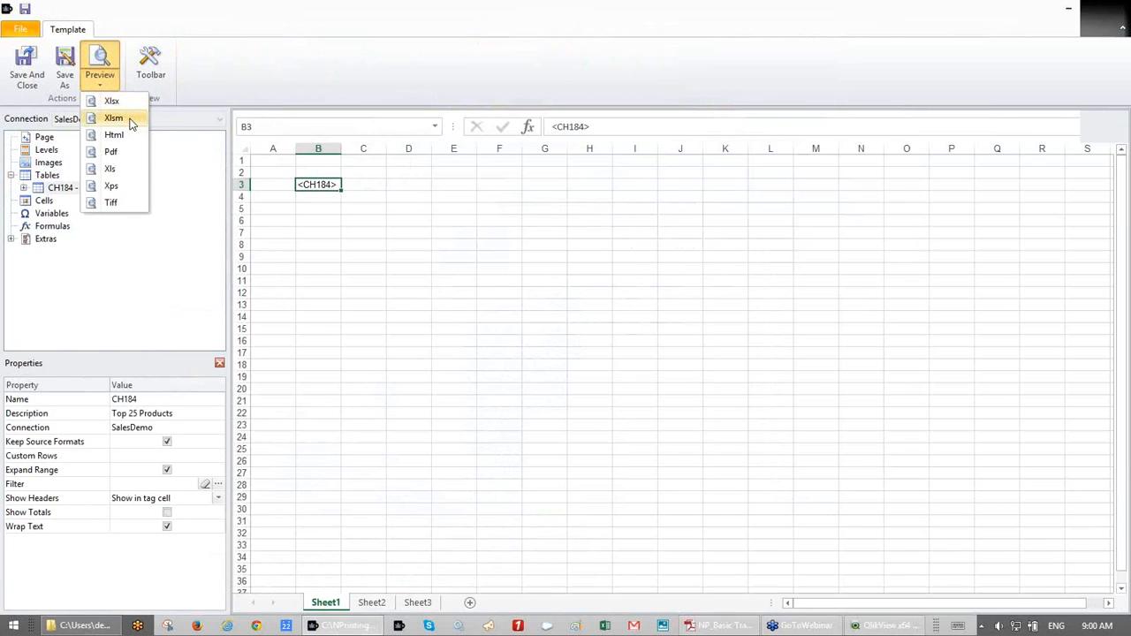
pyautogui.click(103, 63)
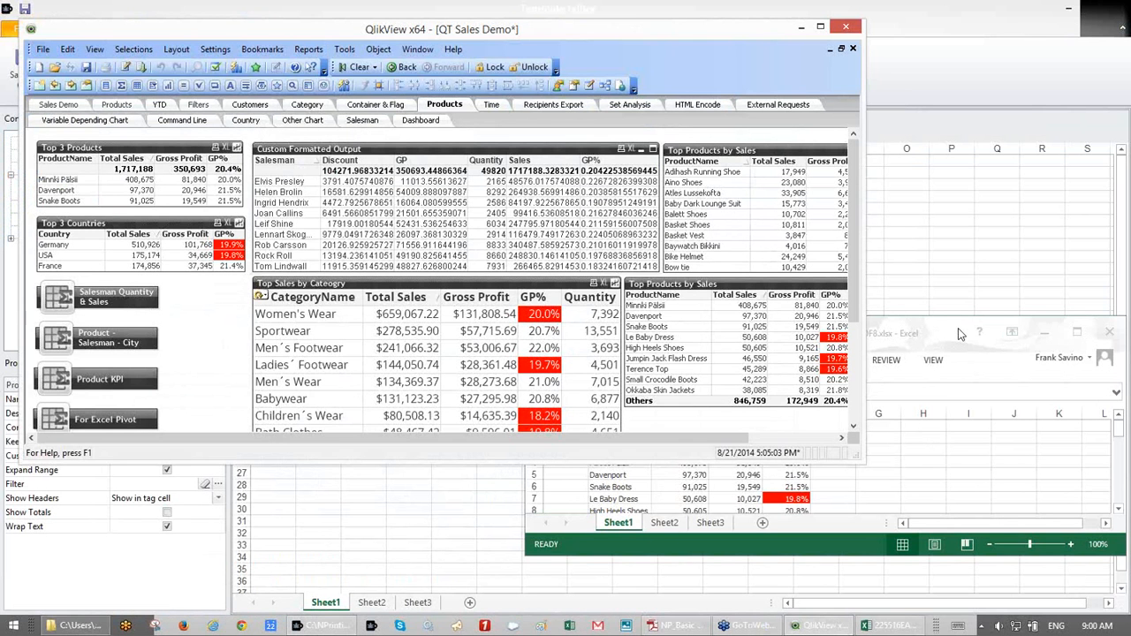
# - Check the full-screen Excel preview of the Top 25 Products table, then close it
pyautogui.doubleClick(961, 333)
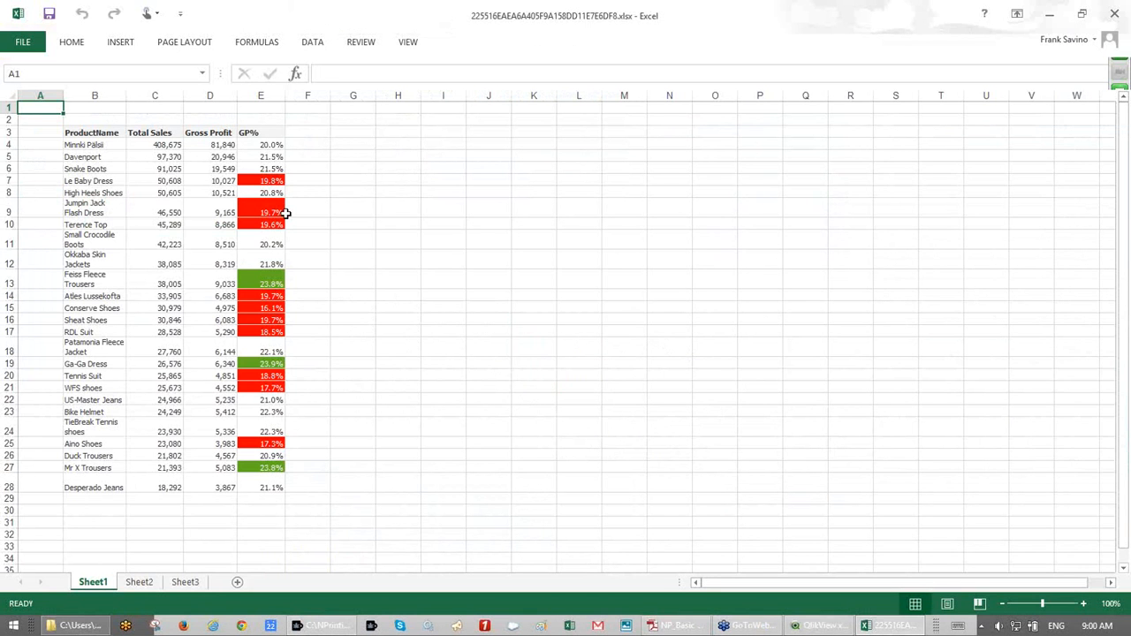
pyautogui.click(1118, 21)
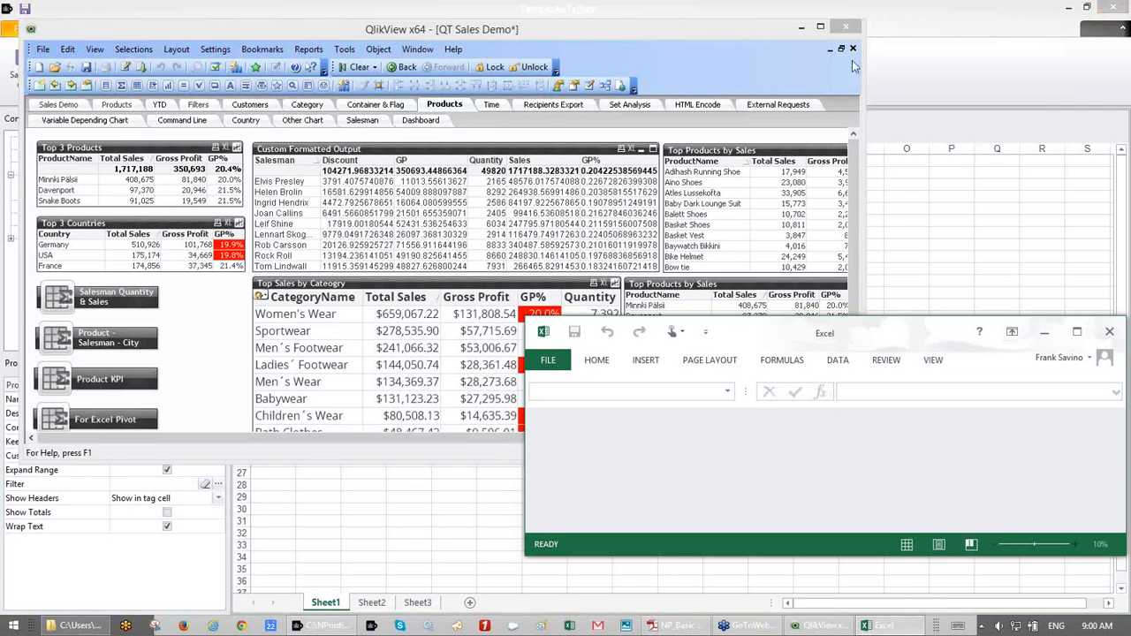
pyautogui.click(801, 27)
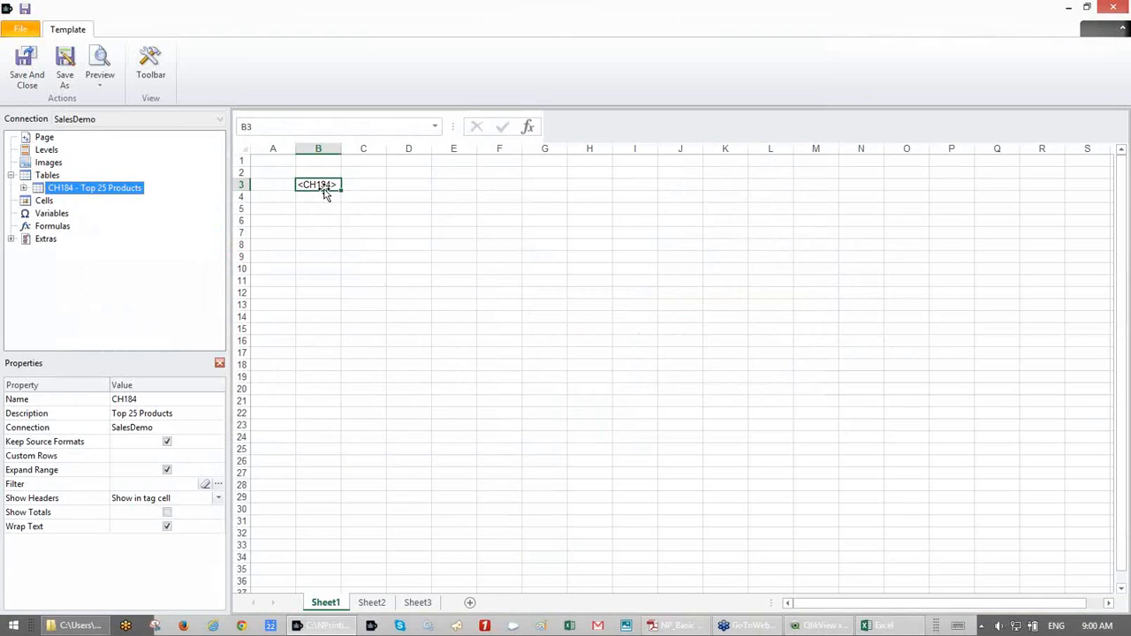
# - Move the <CH184> tag from B3 to A1 and turn off Keep Source Formats for ProductName
pyautogui.moveTo(316, 185); pyautogui.dragTo(268, 160)
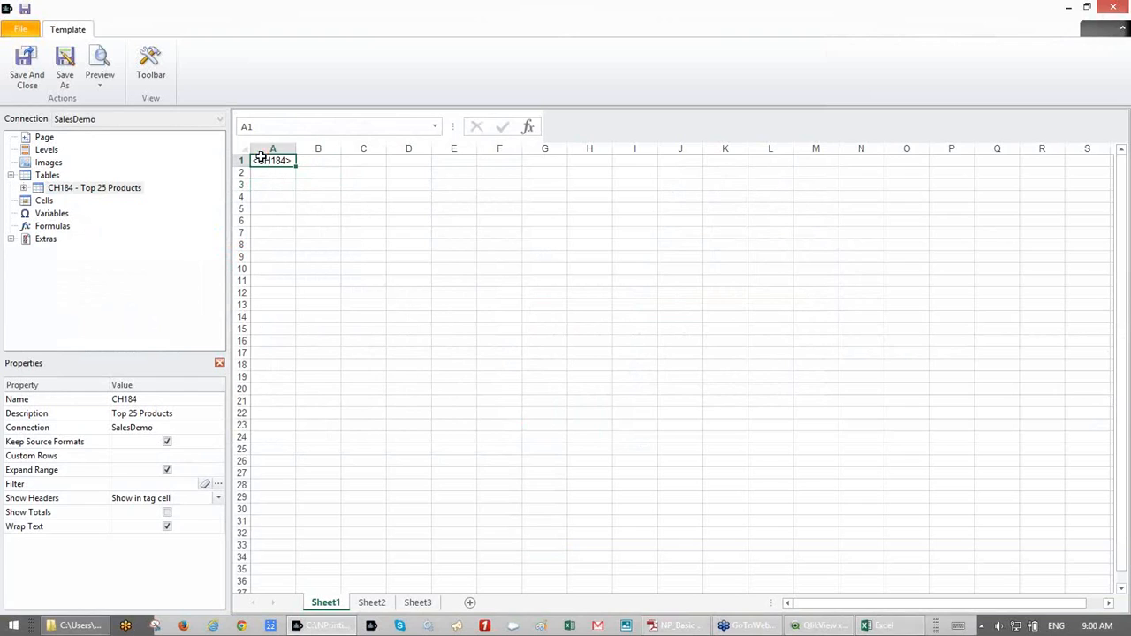
pyautogui.click(24, 188)
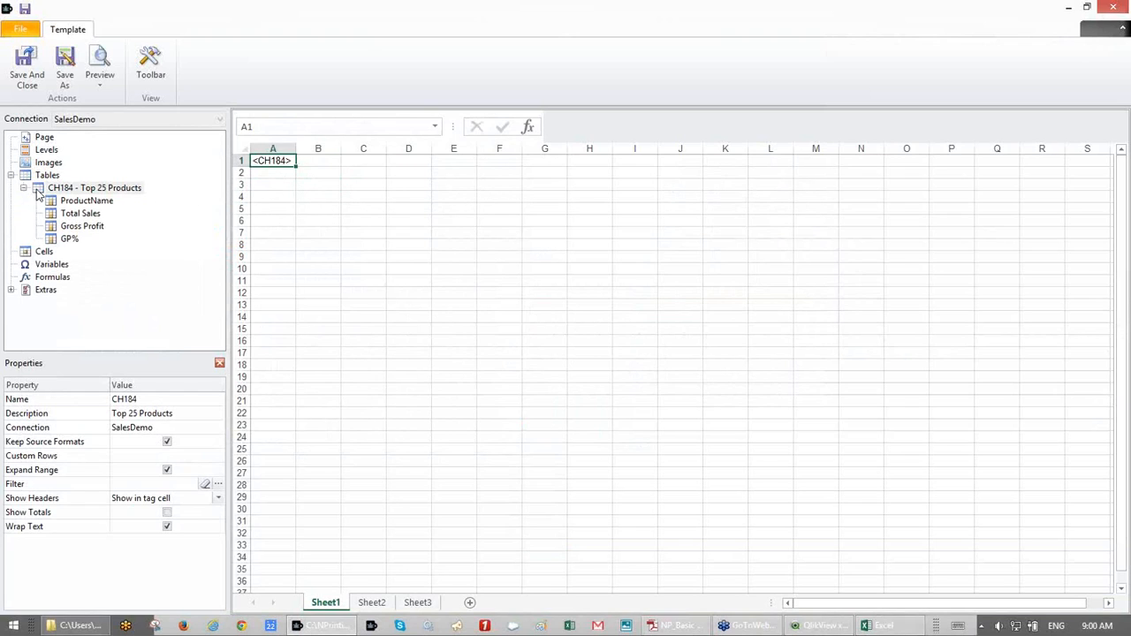
pyautogui.click(91, 203)
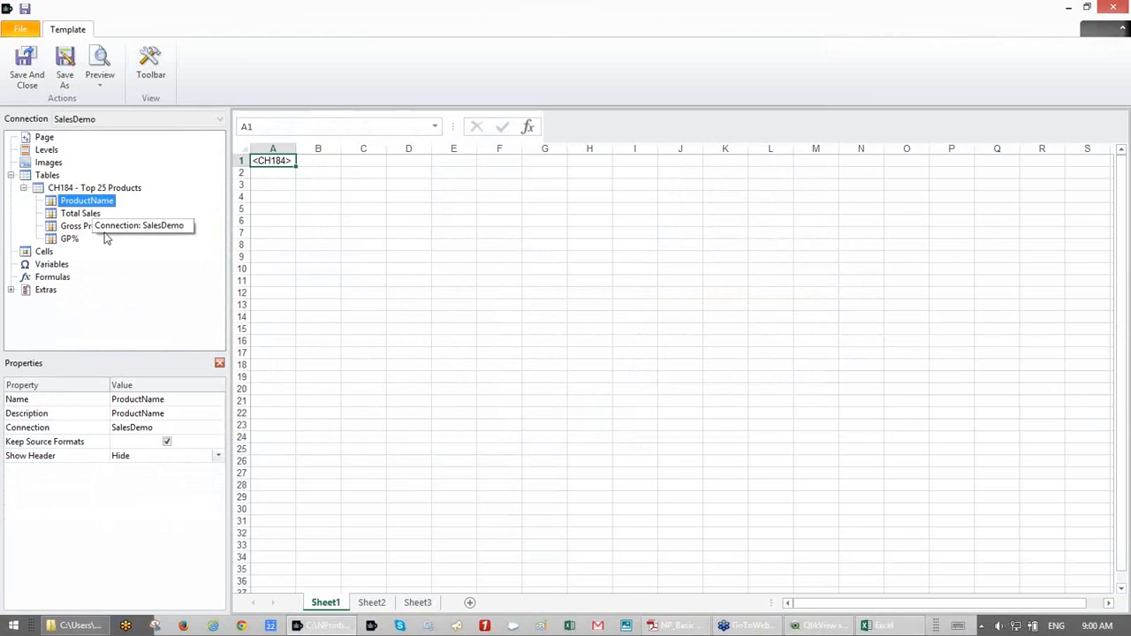
pyautogui.click(167, 442)
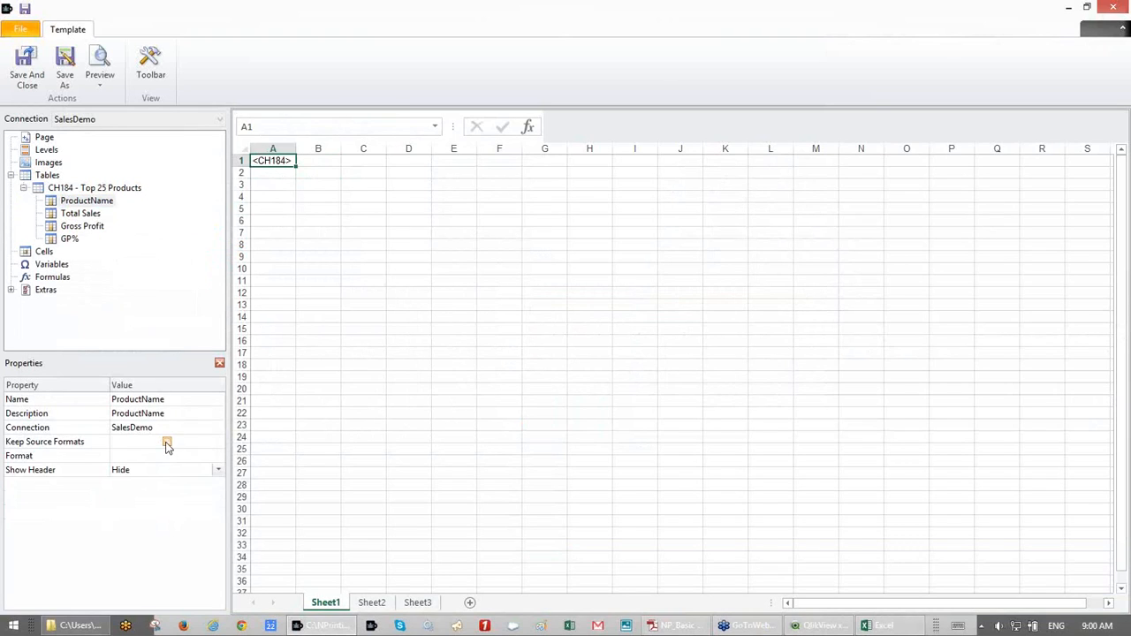
# - Turn off Keep Source Formats for Gross Profit, Total Sales and GP%, and show the Excel toolbar
pyautogui.click(81, 217)
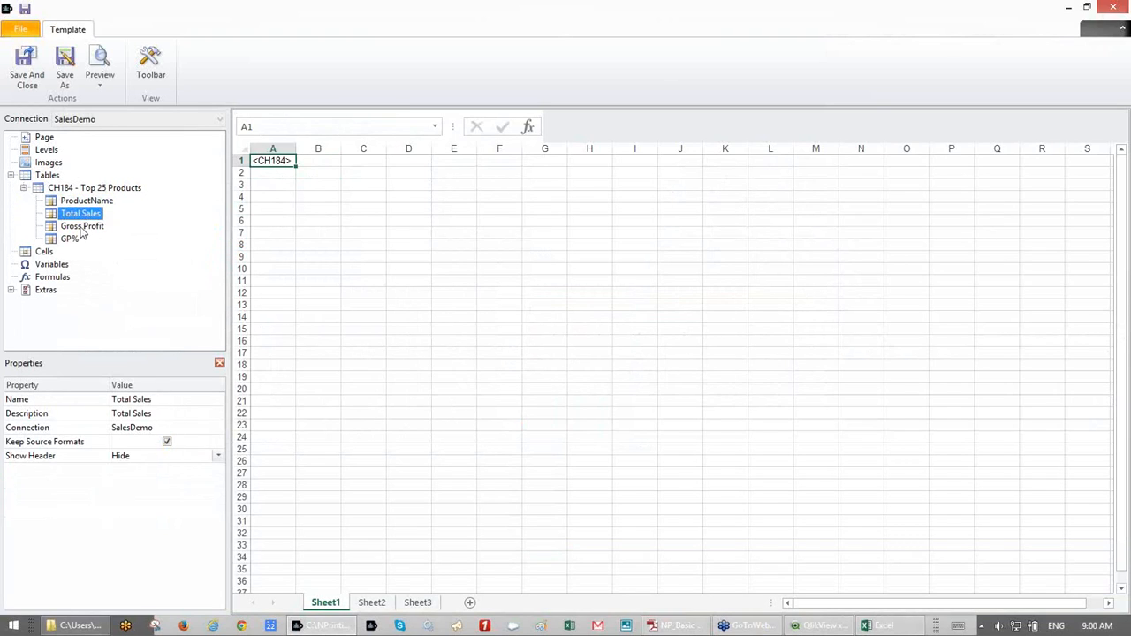
pyautogui.click(81, 230)
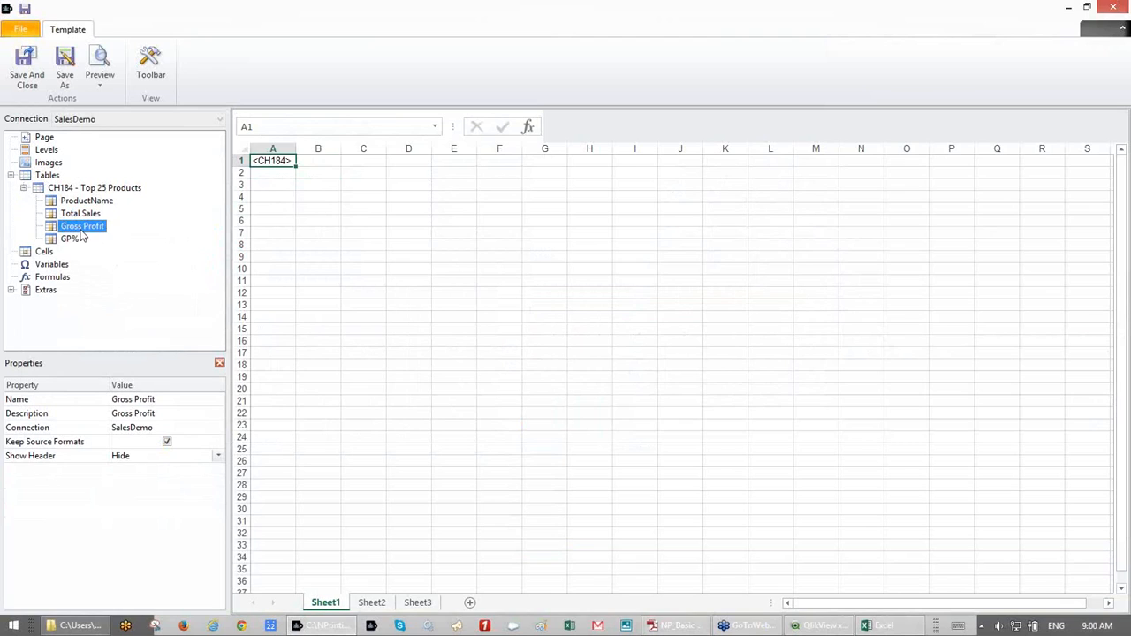
pyautogui.click(167, 442)
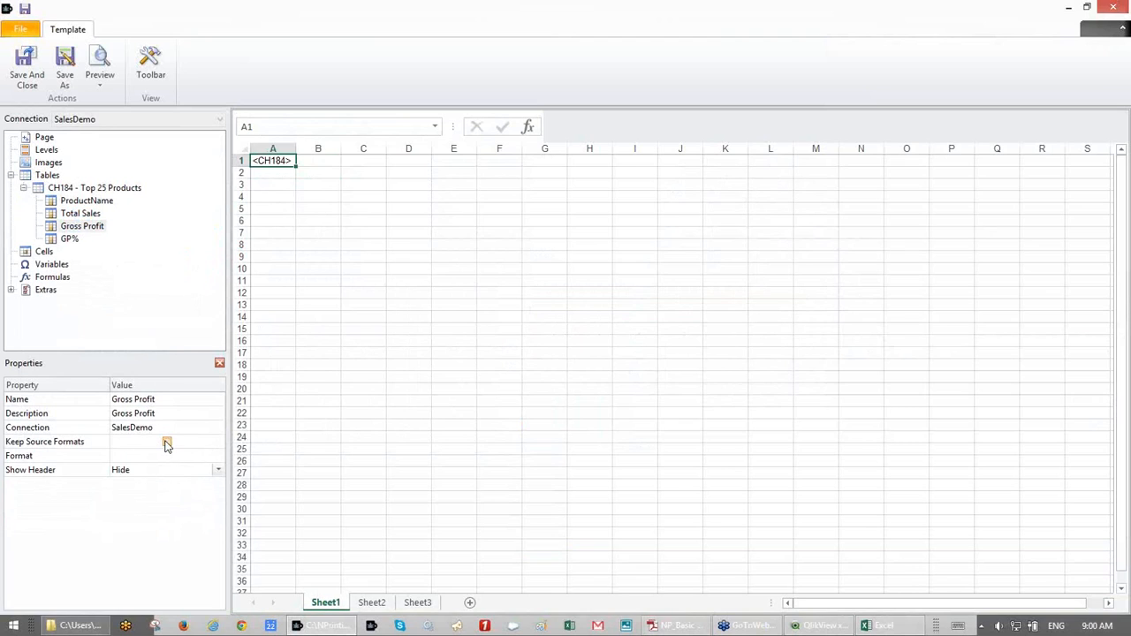
pyautogui.click(81, 214)
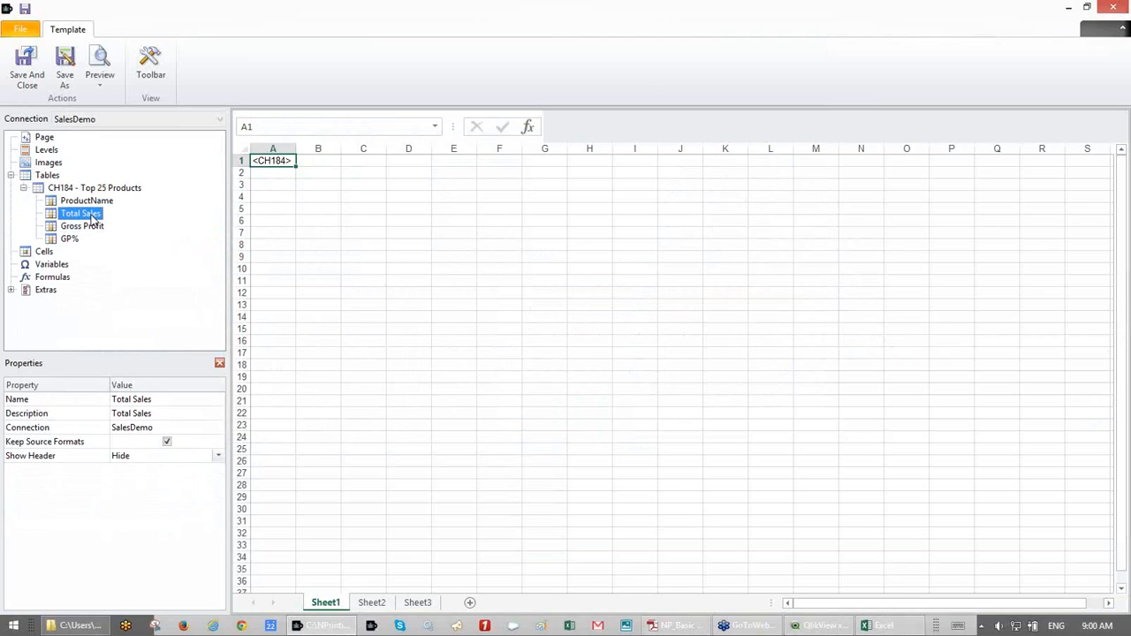
pyautogui.click(166, 442)
pyautogui.click(69, 239)
pyautogui.click(166, 442)
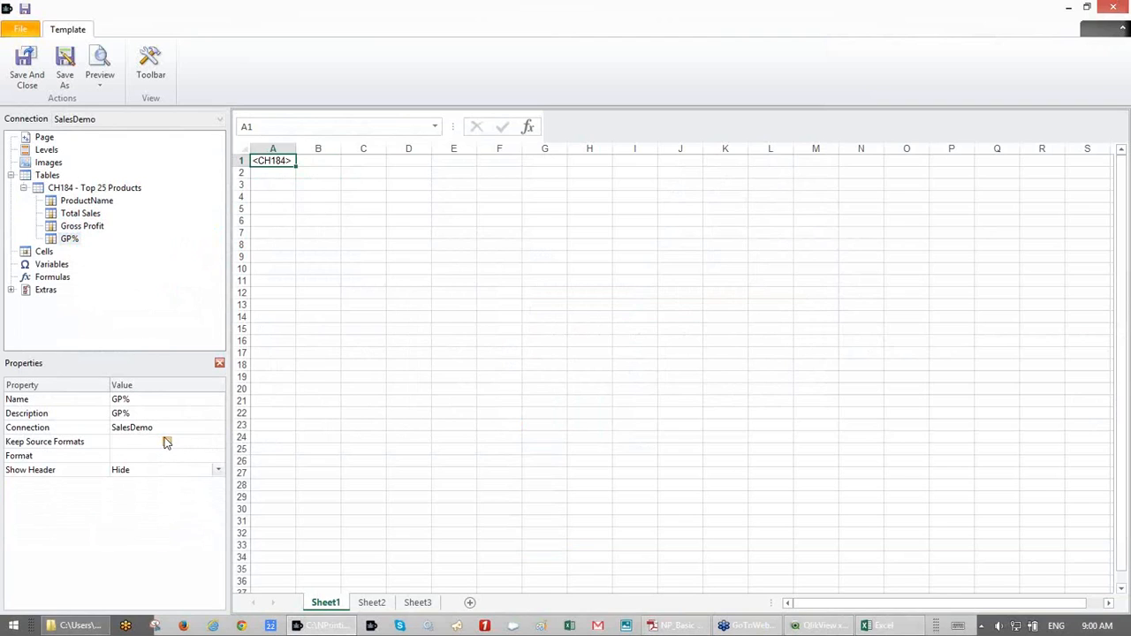
pyautogui.click(147, 66)
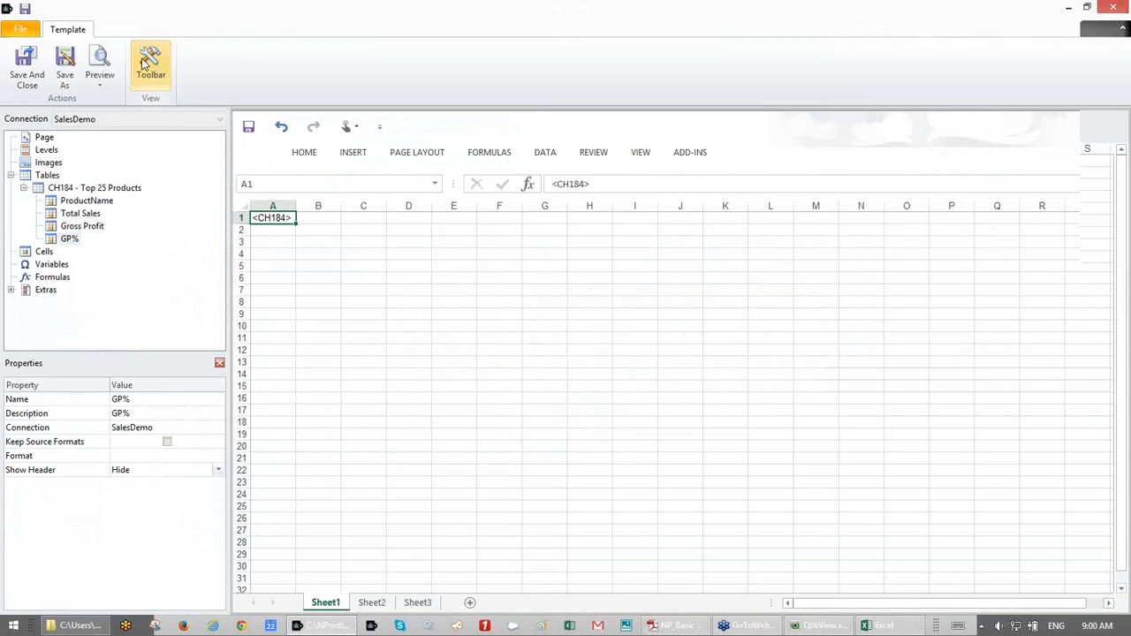
# - Pin the HOME formatting ribbon open above the template sheet and select the ProductName field
pyautogui.click(148, 69)
pyautogui.click(149, 71)
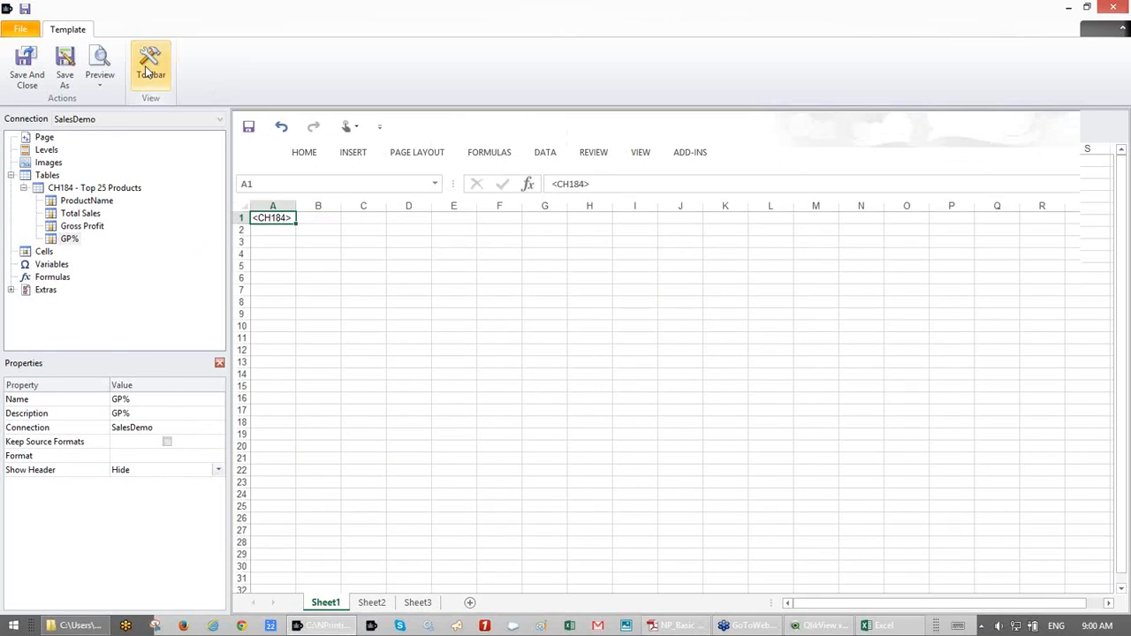
pyautogui.click(309, 155)
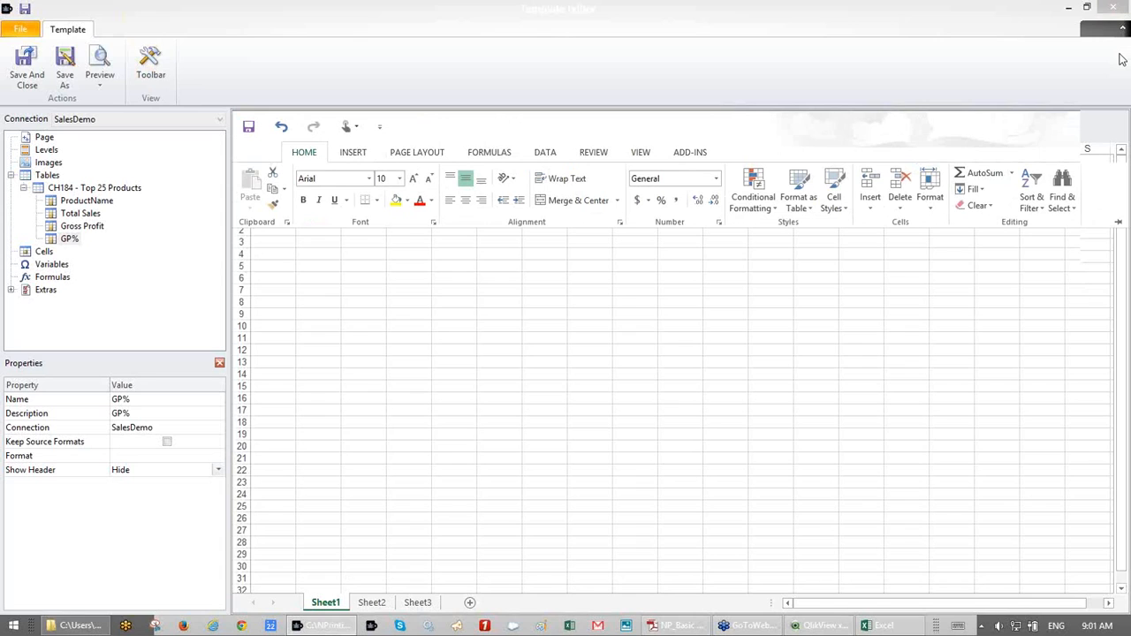
pyautogui.click(304, 159)
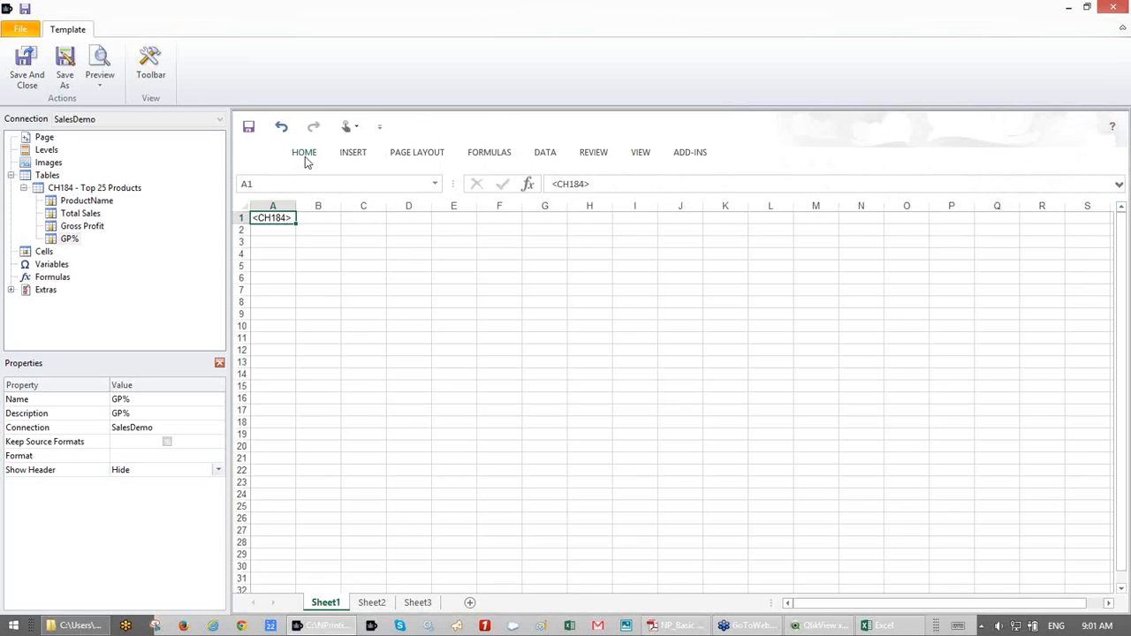
pyautogui.click(304, 159)
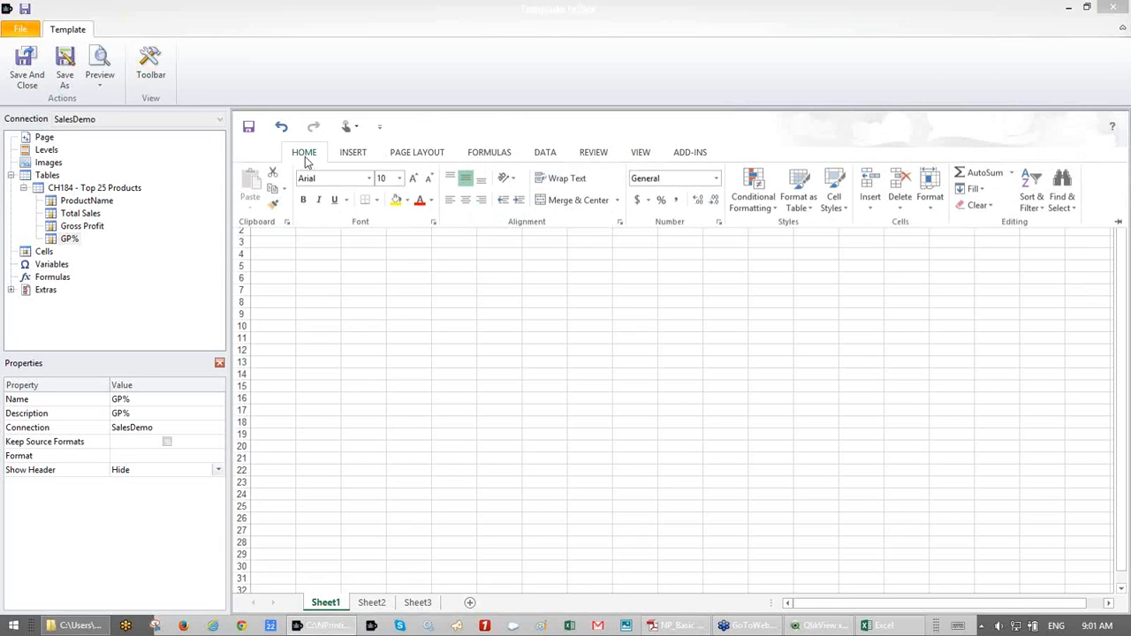
pyautogui.click(1119, 224)
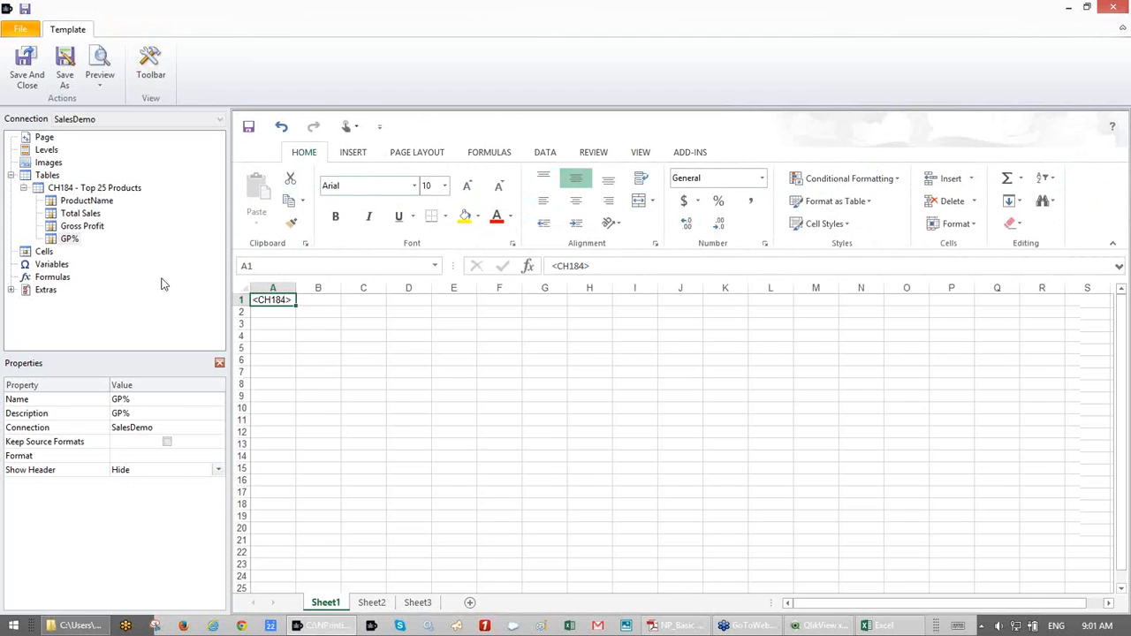
pyautogui.click(89, 201)
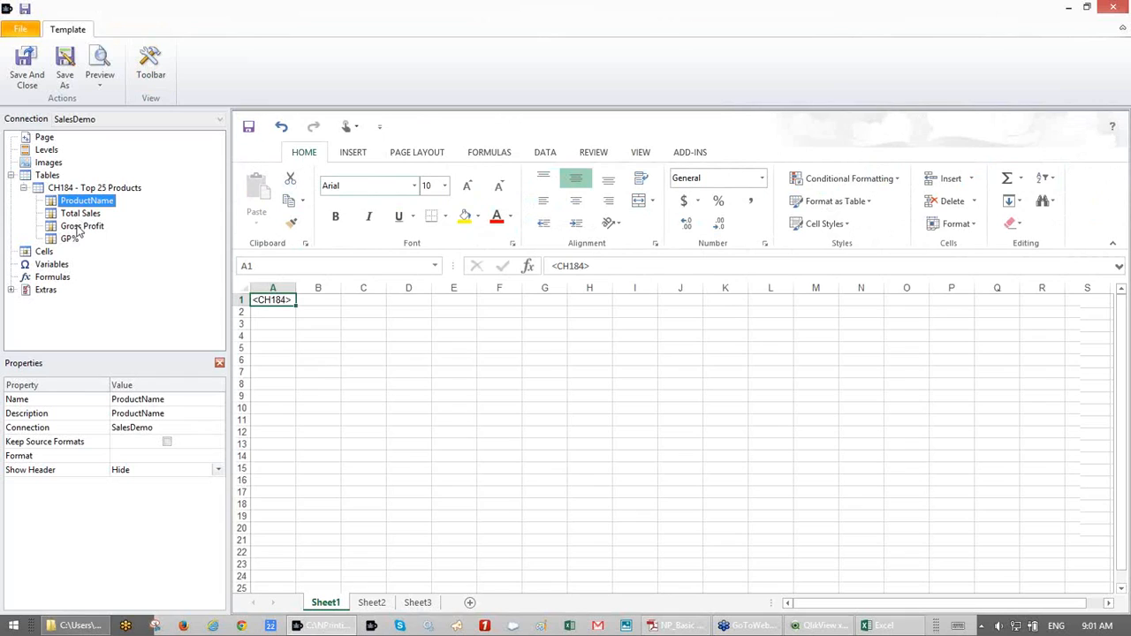
# - Place all four CH184 fields into rows 4 and 5 of the sheet
pyautogui.keyDown('shift'); pyautogui.click(74, 239); pyautogui.keyUp('shift')
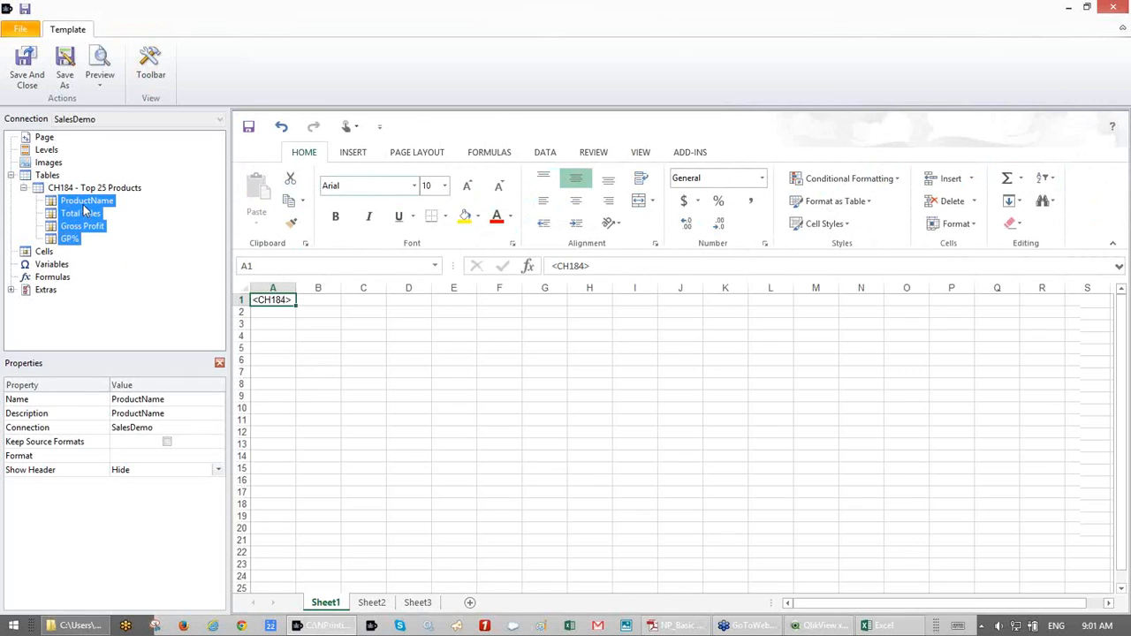
pyautogui.moveTo(82, 206); pyautogui.dragTo(264, 333)
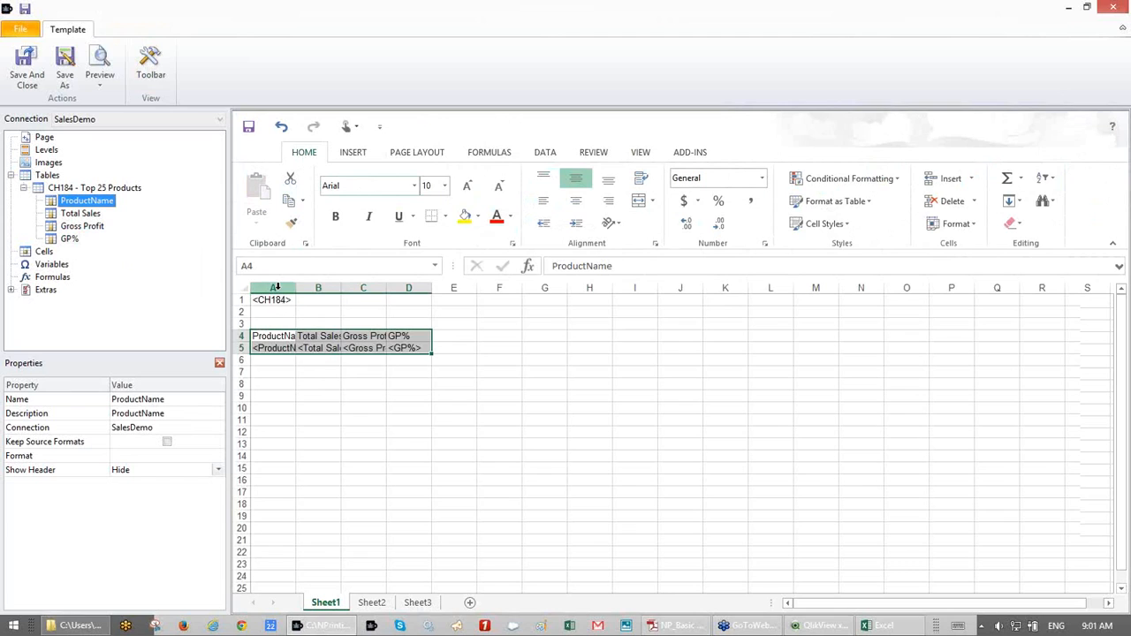
pyautogui.click(273, 288)
pyautogui.moveTo(389, 281); pyautogui.dragTo(478, 291)
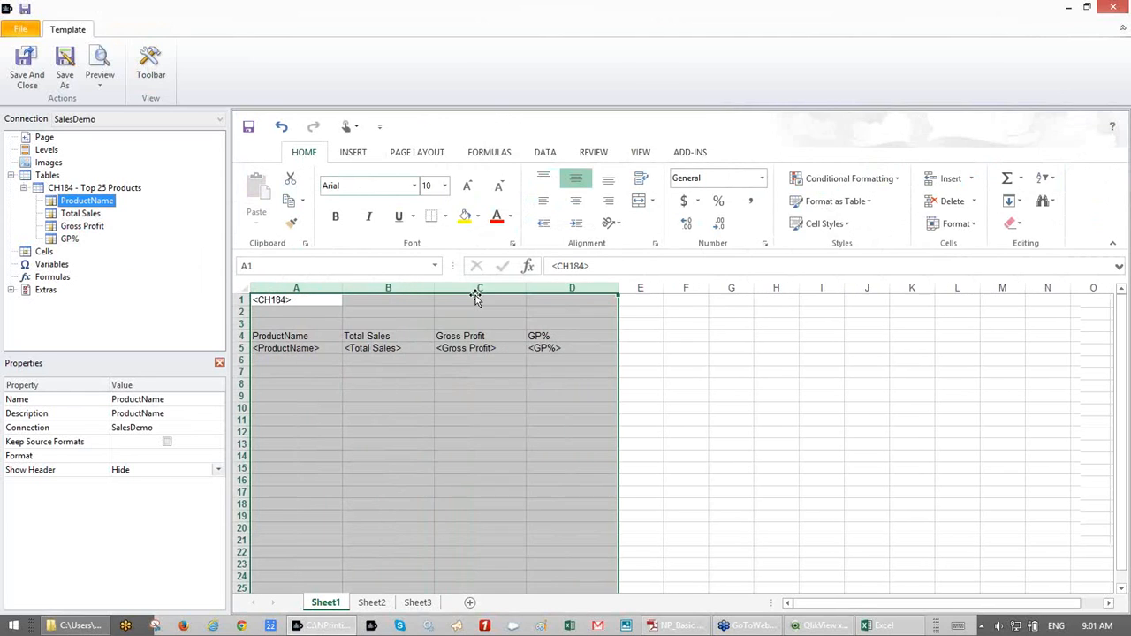
# - Make the header cells A4:D4 bold and centred
pyautogui.click(324, 340)
pyautogui.moveTo(325, 340); pyautogui.dragTo(541, 340)
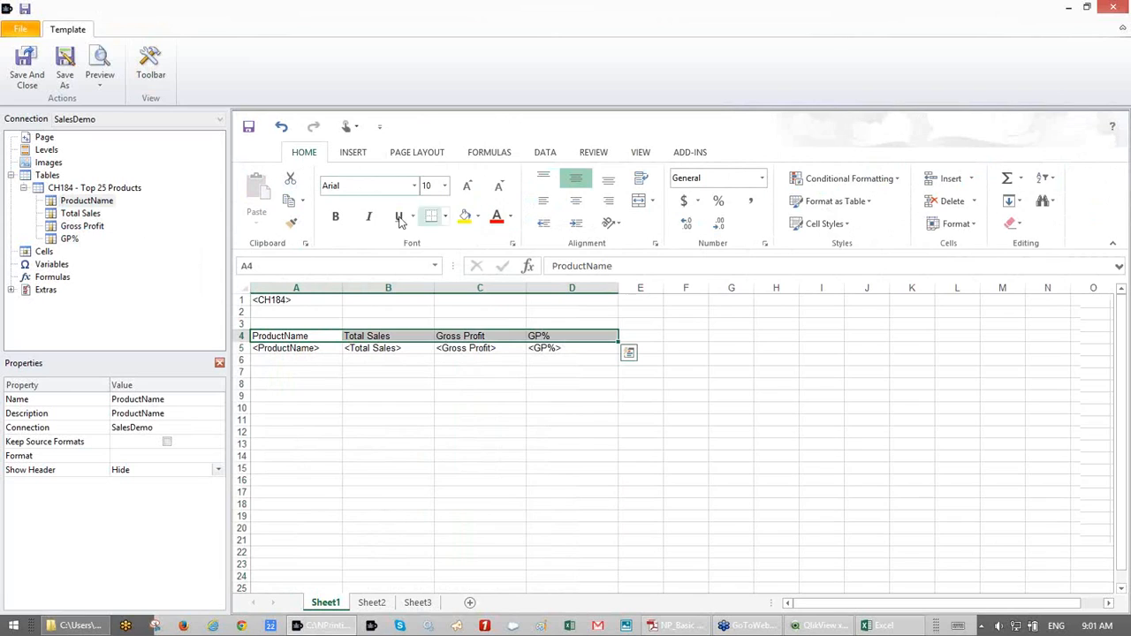
pyautogui.click(341, 219)
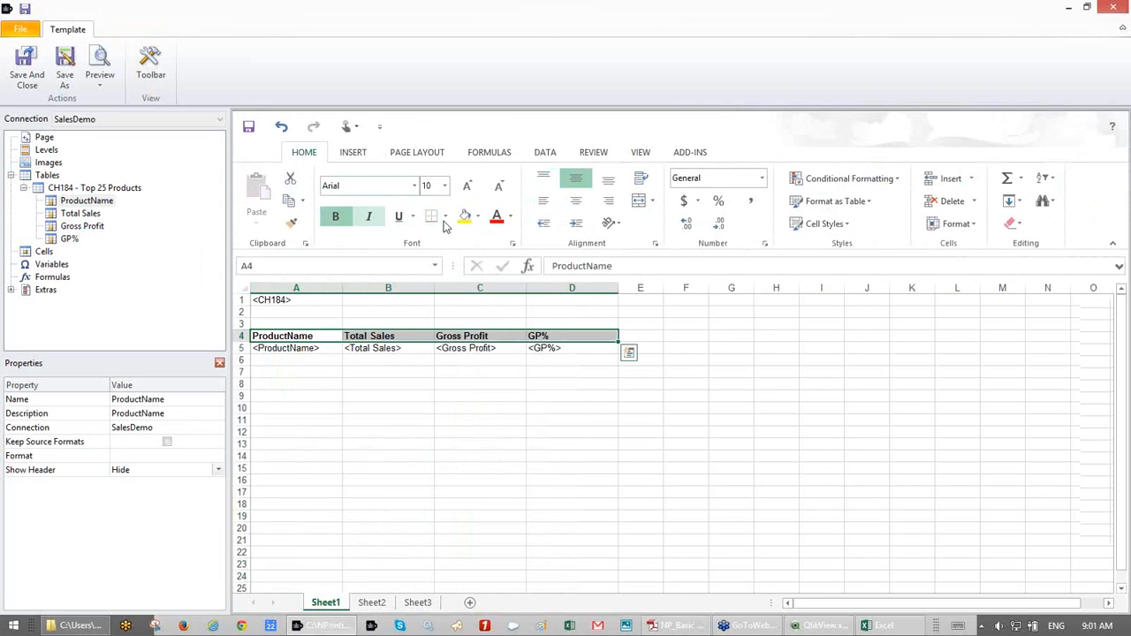
pyautogui.click(576, 202)
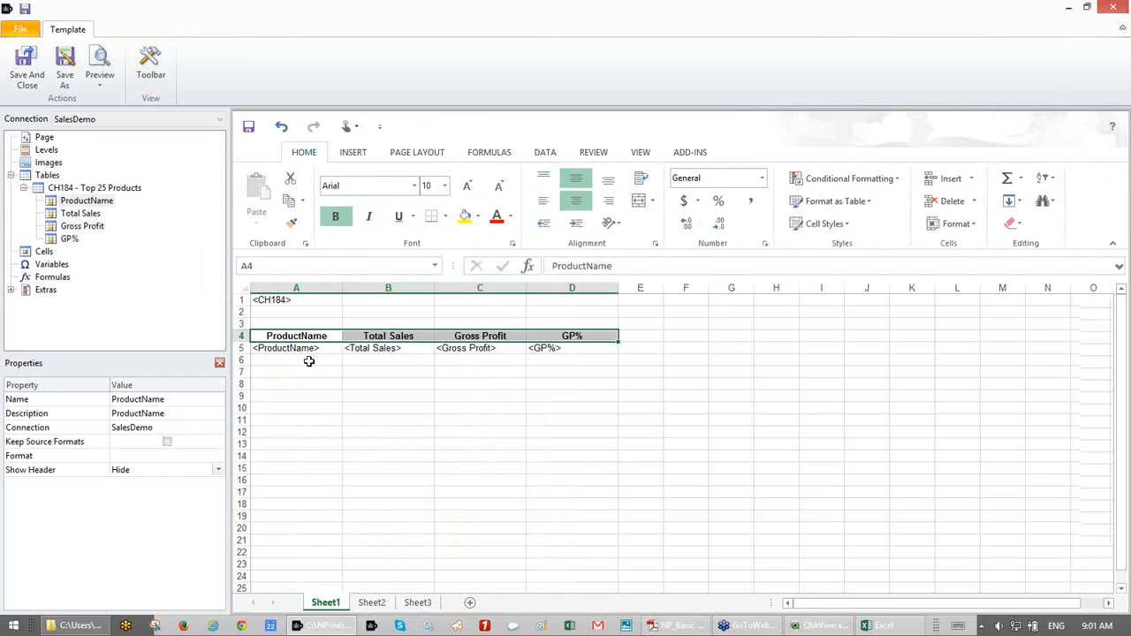
# - Format B5:C6 as accounting and D5:D6 as percentage, then save the template
pyautogui.moveTo(379, 348); pyautogui.dragTo(461, 361)
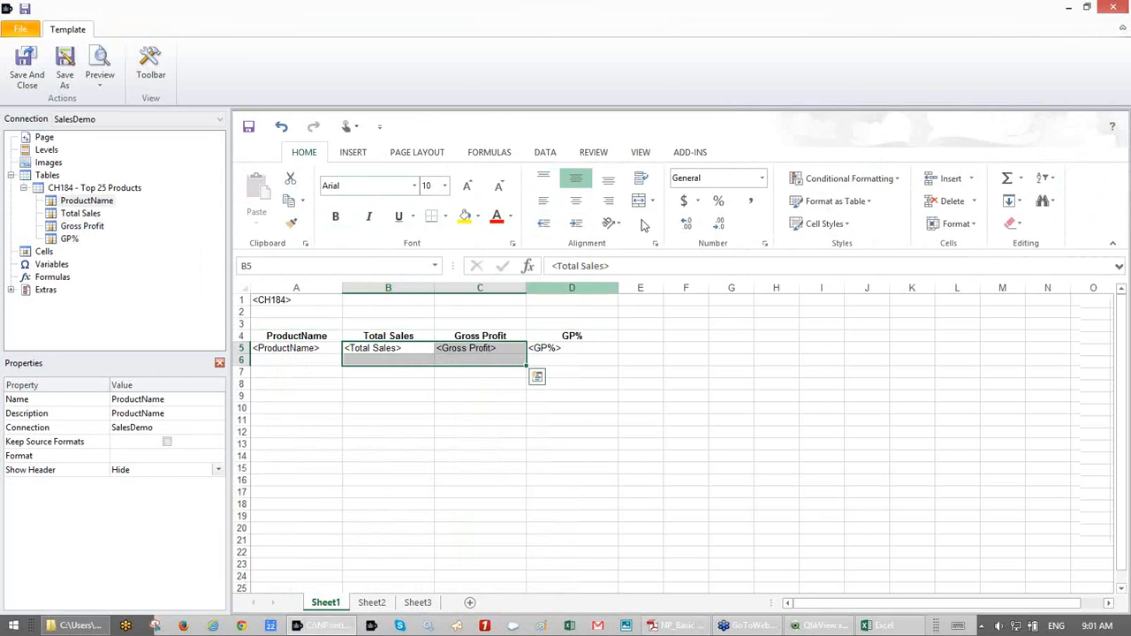
pyautogui.click(684, 204)
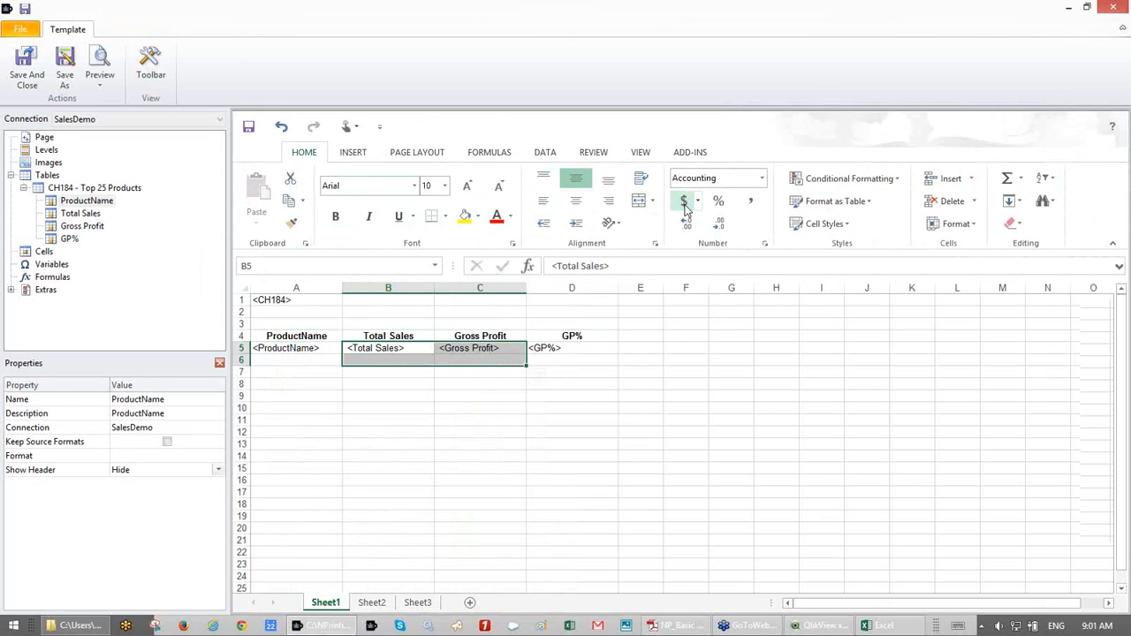
pyautogui.moveTo(578, 348); pyautogui.dragTo(576, 357)
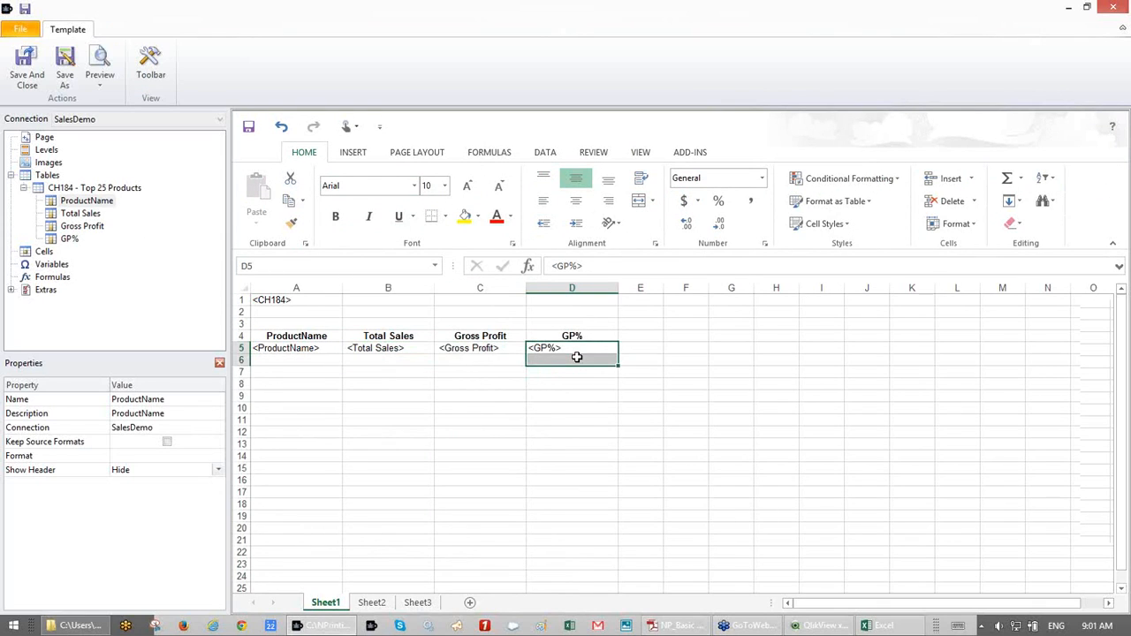
pyautogui.click(718, 203)
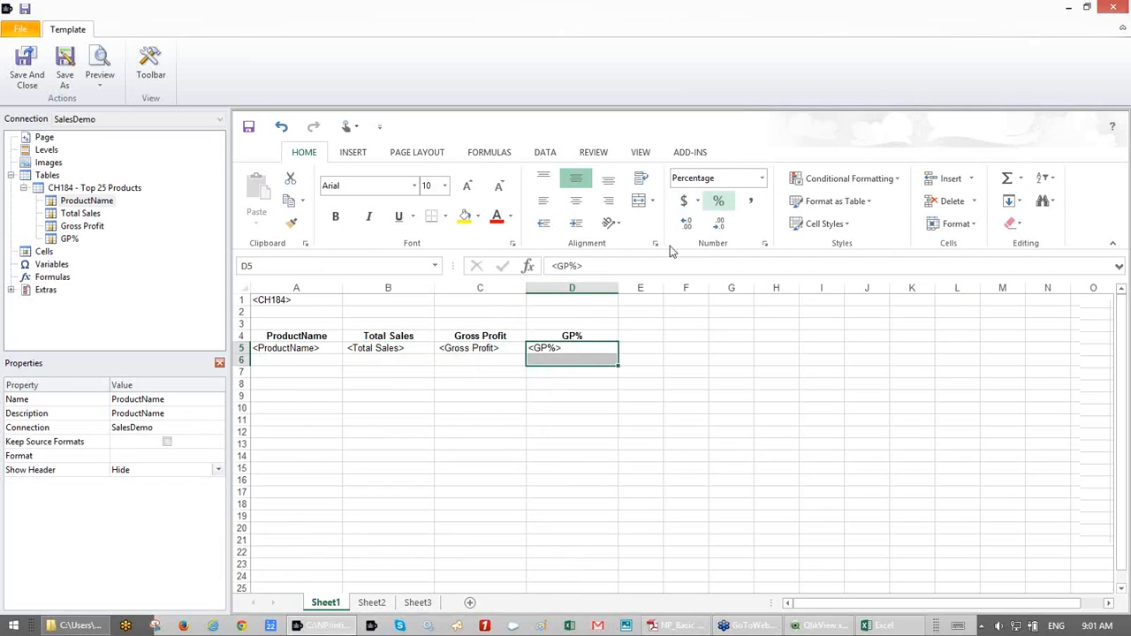
pyautogui.click(320, 349)
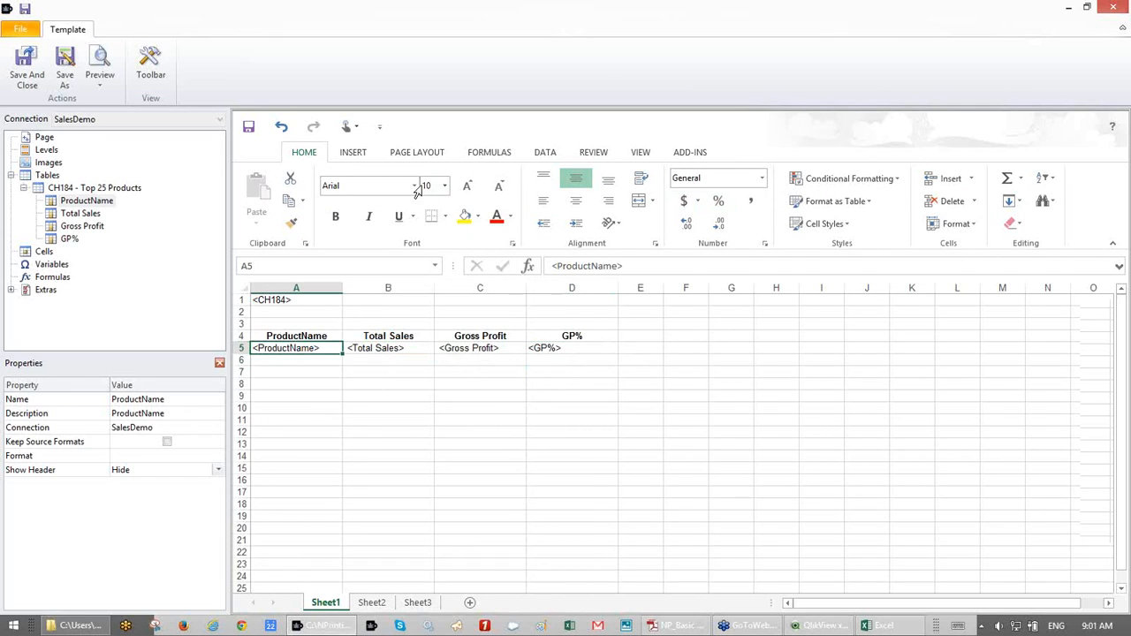
pyautogui.click(250, 129)
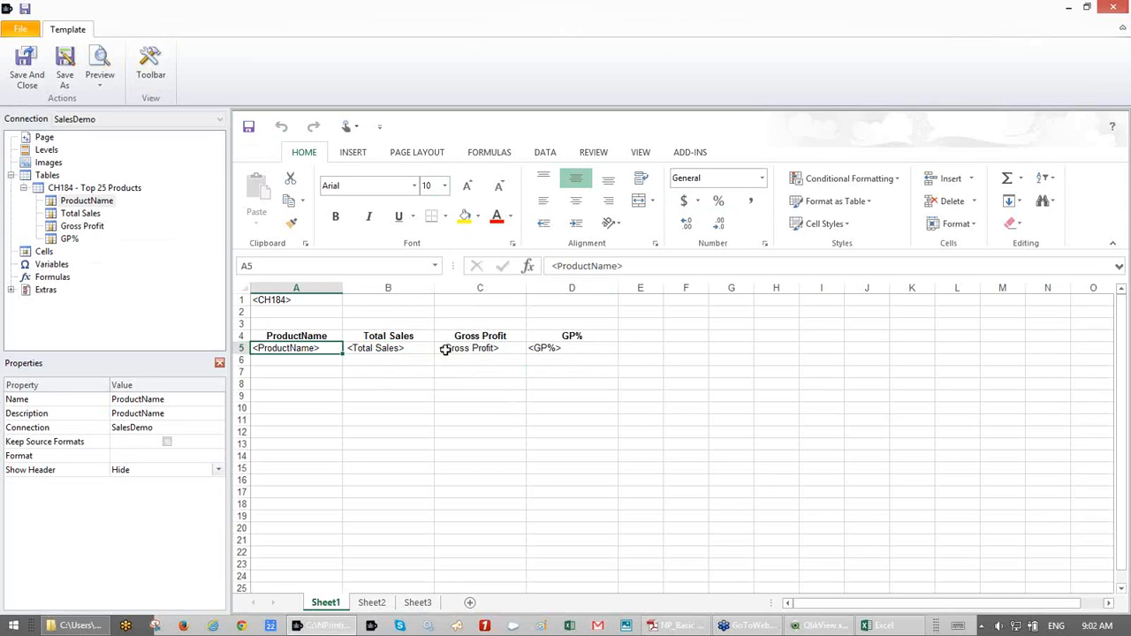
# - Preview the report in Excel, maximize the preview window, then bring up the QlikView sales demo
pyautogui.click(99, 62)
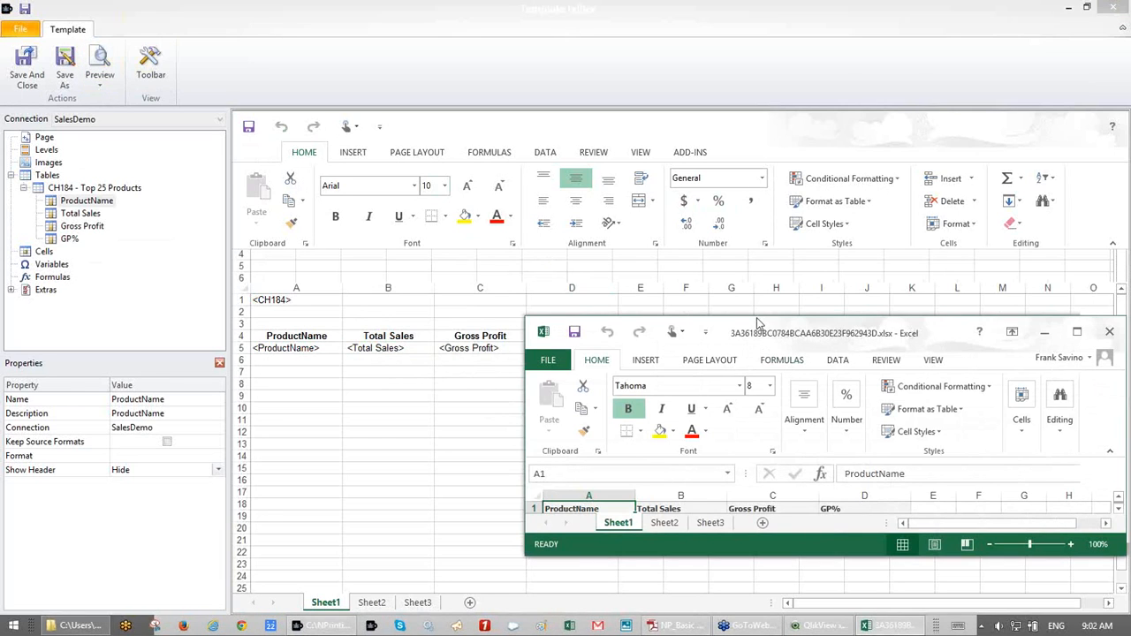
pyautogui.moveTo(755, 317); pyautogui.dragTo(735, 46)
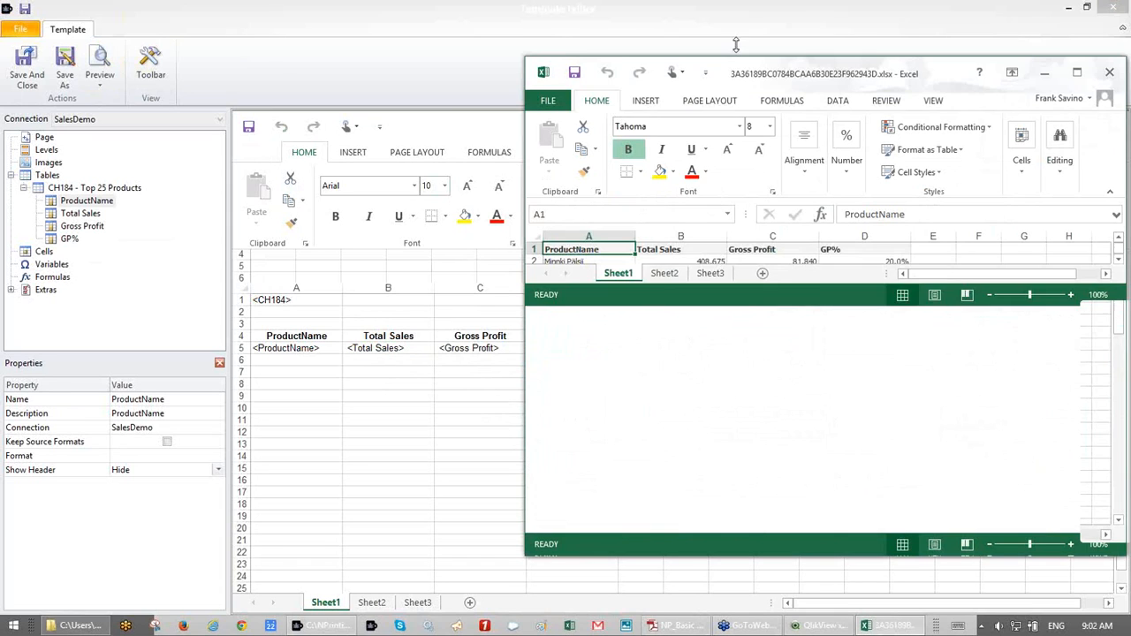
pyautogui.moveTo(594, 53); pyautogui.dragTo(353, 45)
pyautogui.moveTo(609, 55); pyautogui.dragTo(424, 0)
pyautogui.click(240, 268)
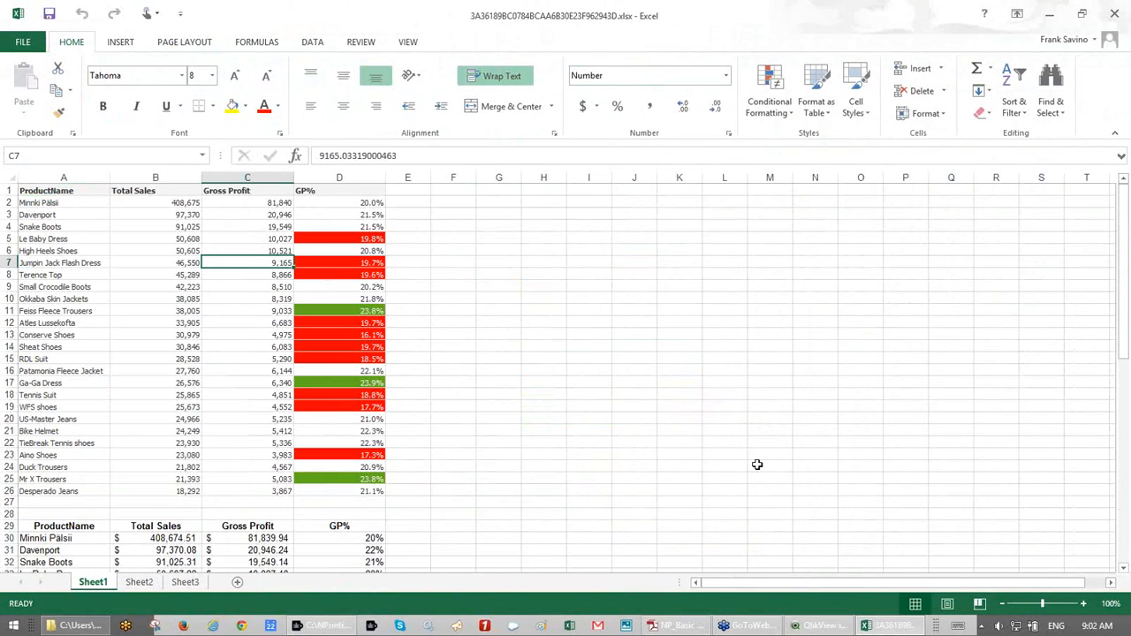
pyautogui.click(824, 626)
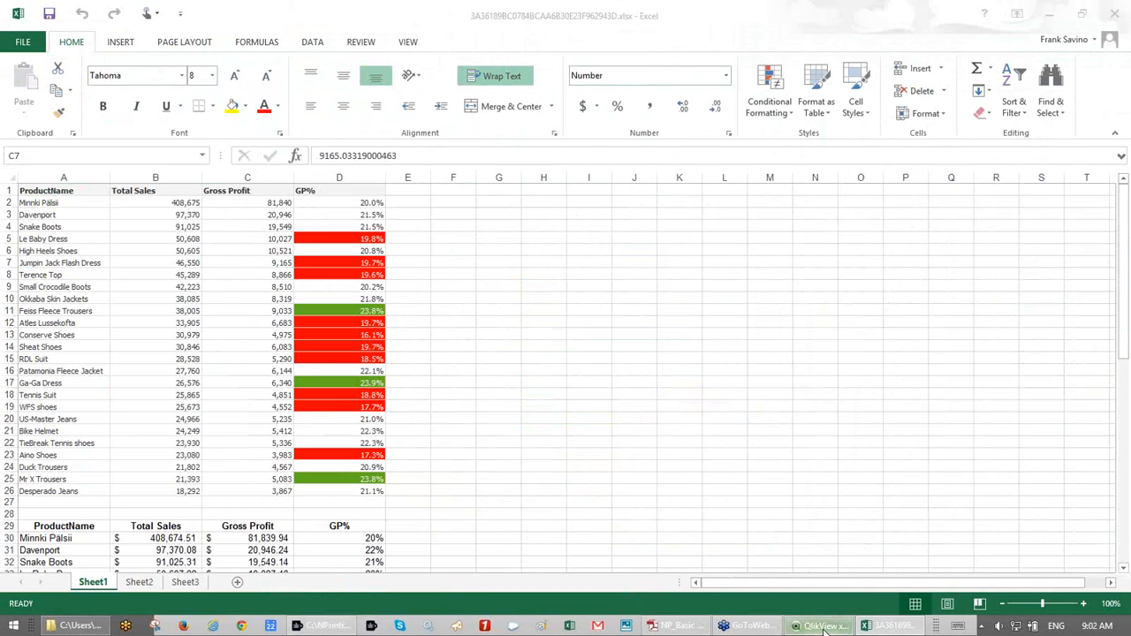
pyautogui.click(824, 627)
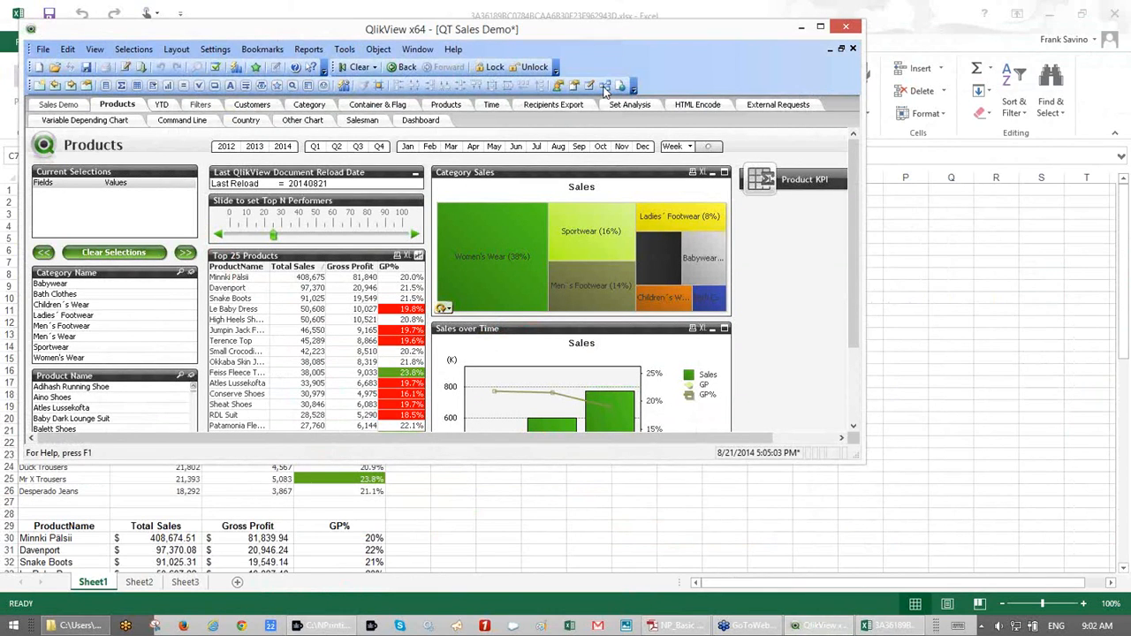
# - Enlarge QlikView beside Excel to compare the Top 25 Products GP% colours, then minimize it
pyautogui.moveTo(351, 31); pyautogui.dragTo(731, 23)
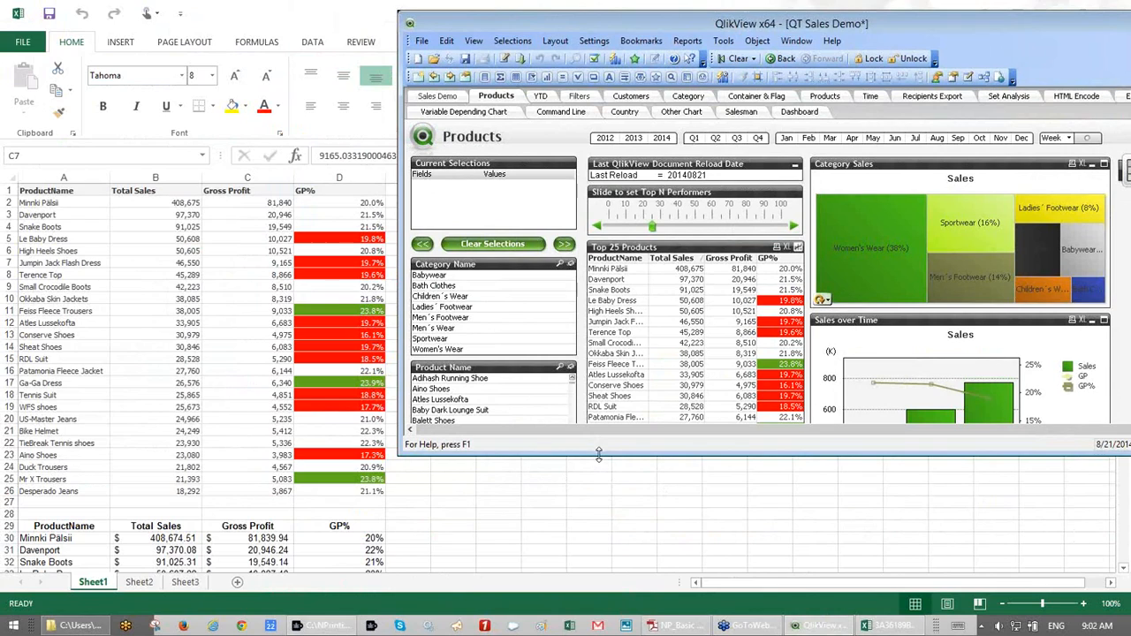
pyautogui.moveTo(598, 454); pyautogui.dragTo(597, 572)
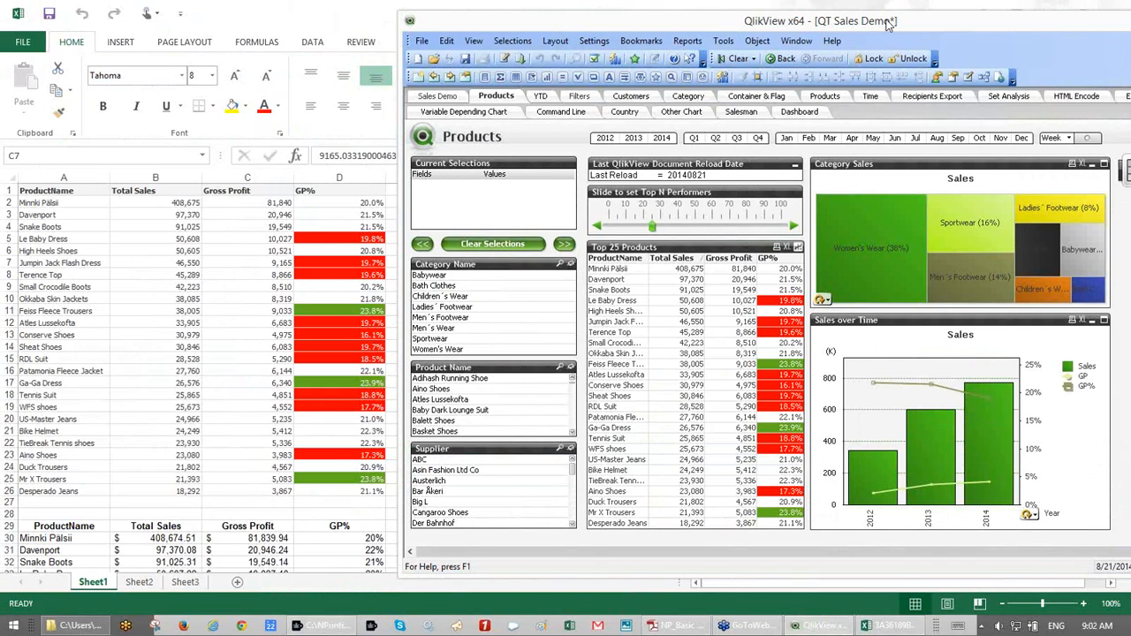
pyautogui.moveTo(889, 24); pyautogui.dragTo(706, 24)
pyautogui.click(1000, 18)
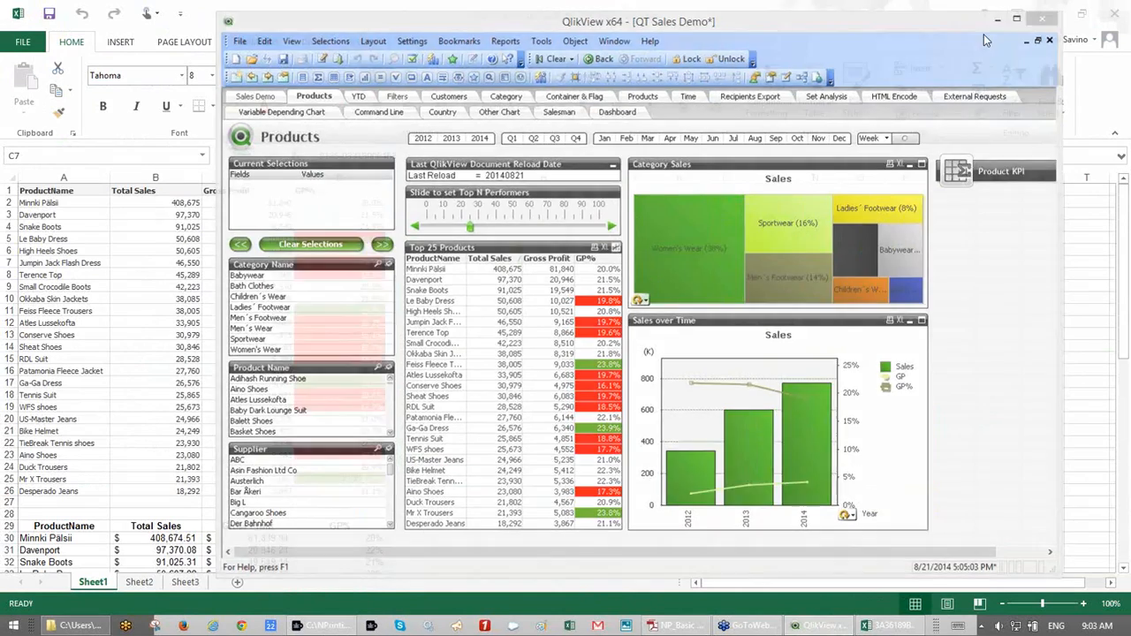
pyautogui.scroll(-10, 853, 288)
# - Scroll through both previewed tables, then close the preview workbook
pyautogui.scroll(4, 853, 287)
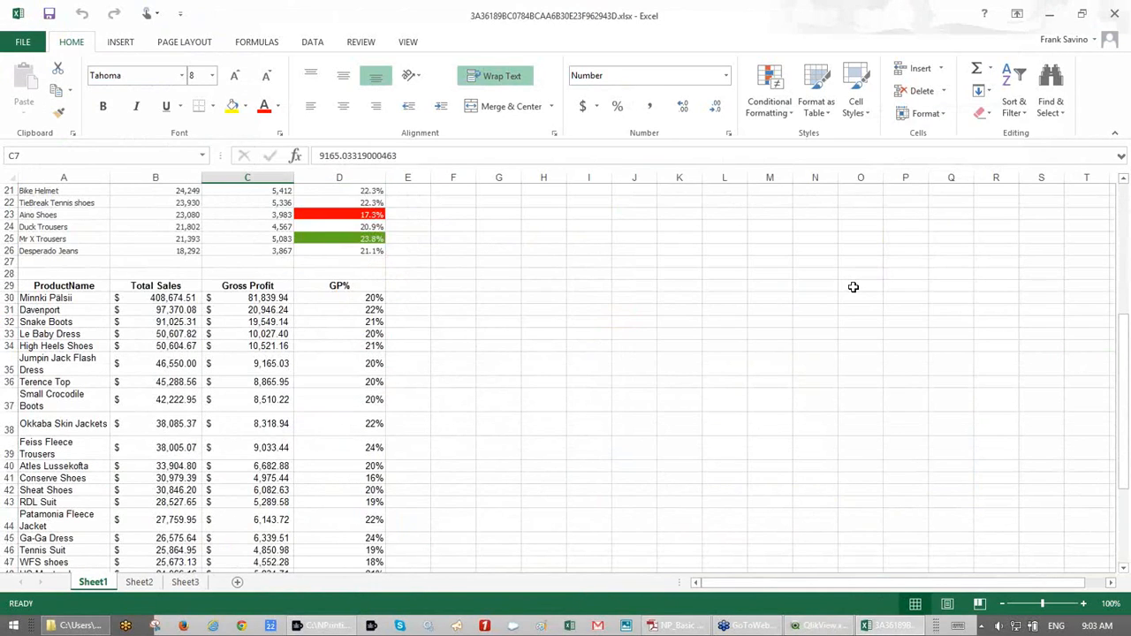
pyautogui.scroll(2, 853, 287)
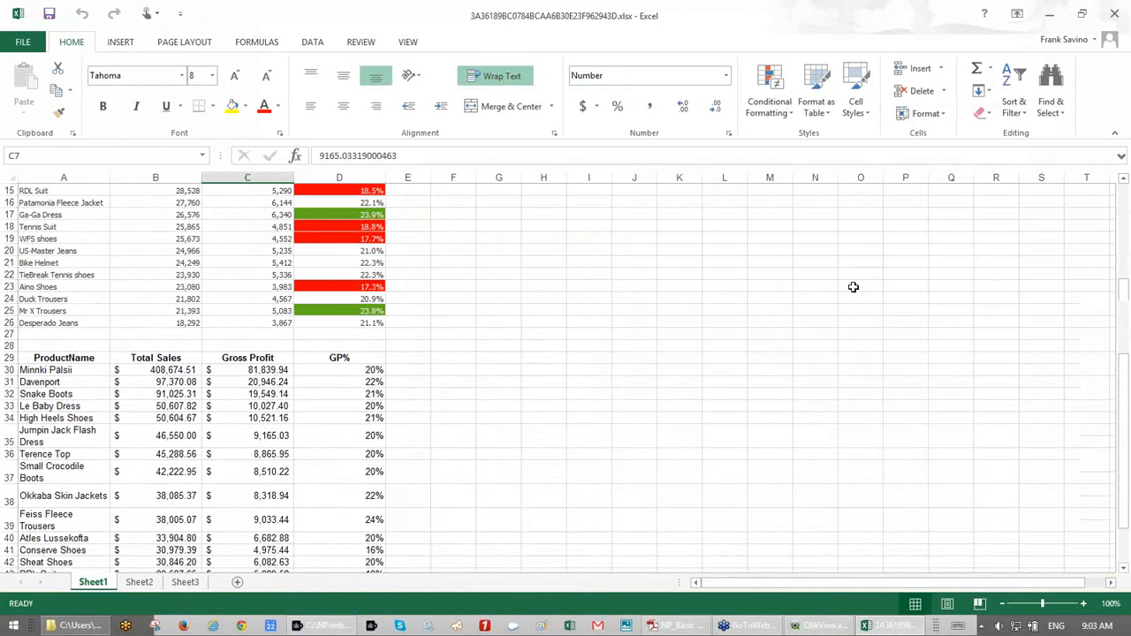
pyautogui.scroll(-4, 853, 287)
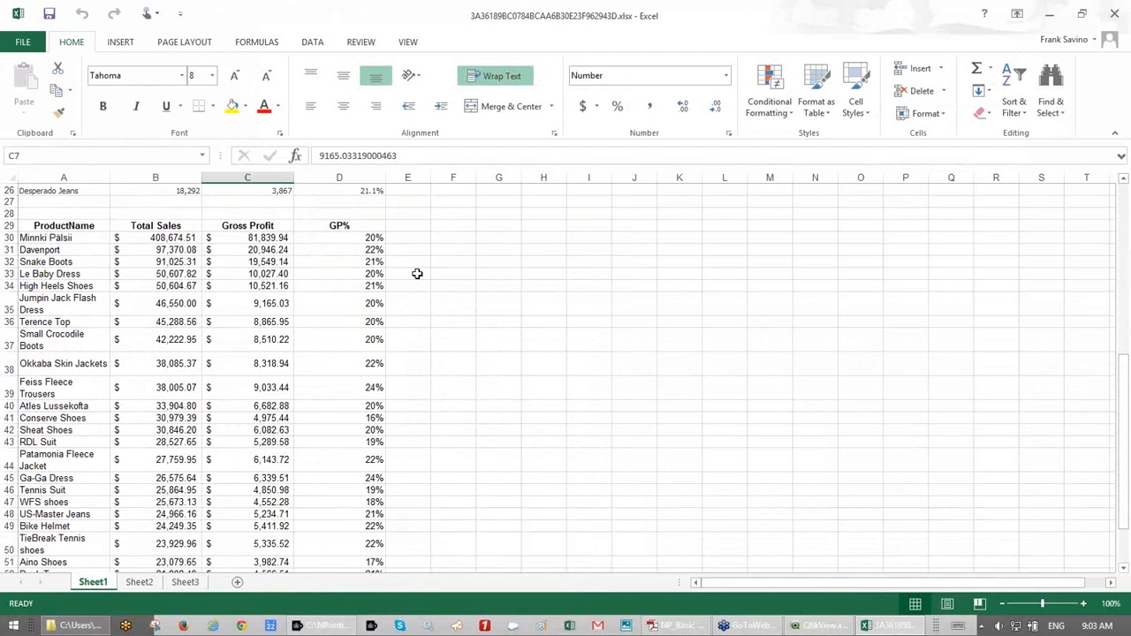
pyautogui.scroll(-3, 417, 274)
pyautogui.scroll(8, 417, 274)
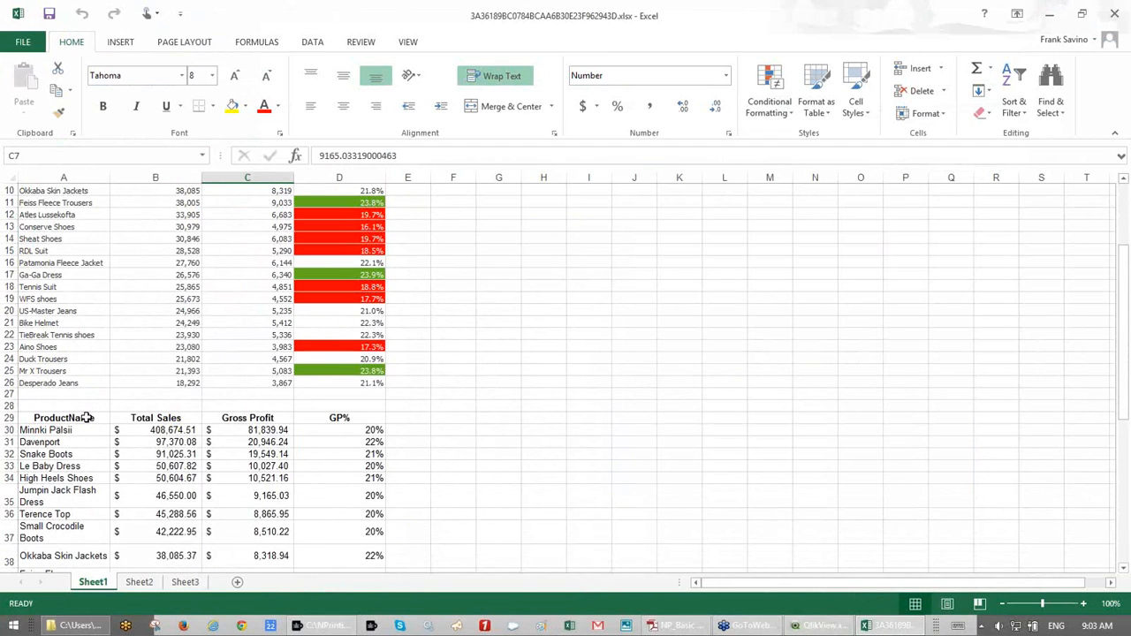
pyautogui.click(1114, 11)
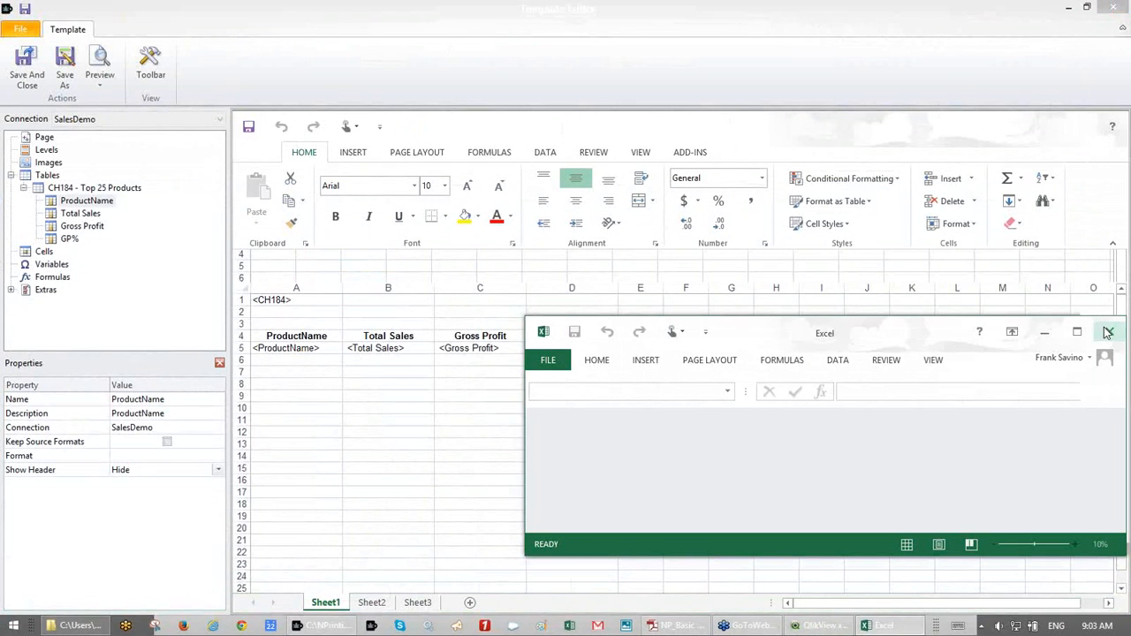
# - Close the empty Excel window and fill the header row A4:D4 with blue
pyautogui.click(1109, 332)
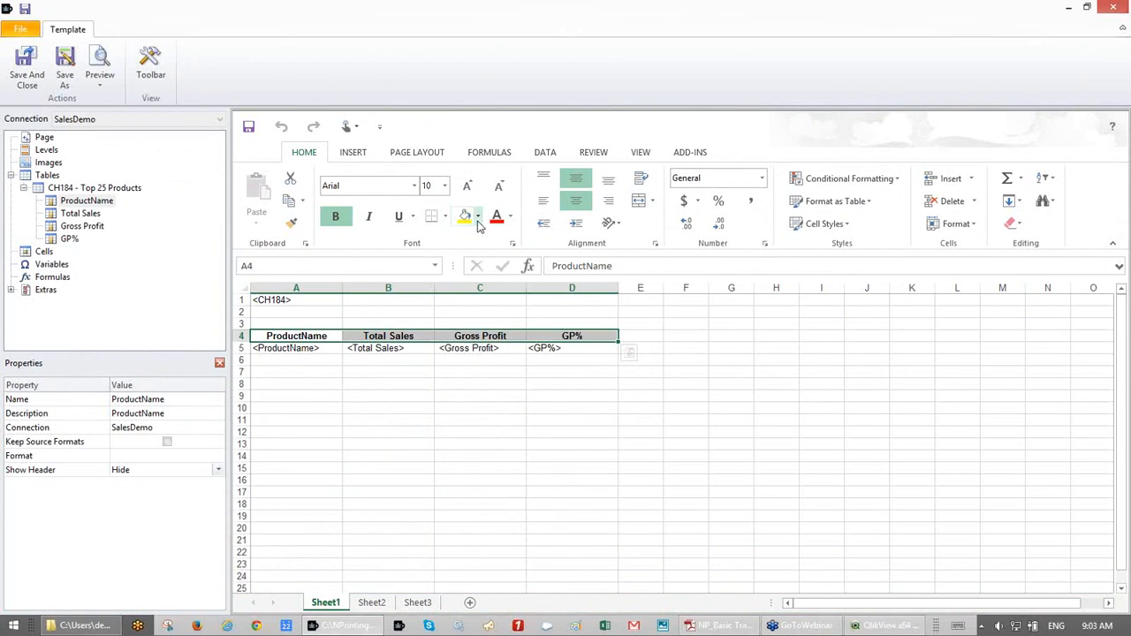
pyautogui.click(477, 217)
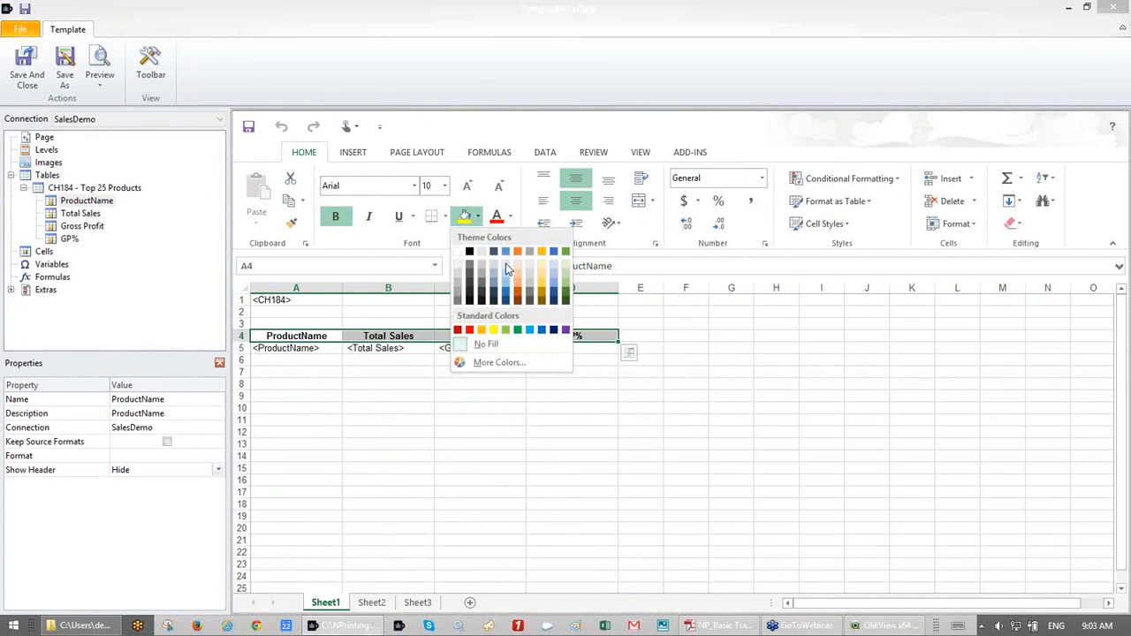
pyautogui.click(506, 253)
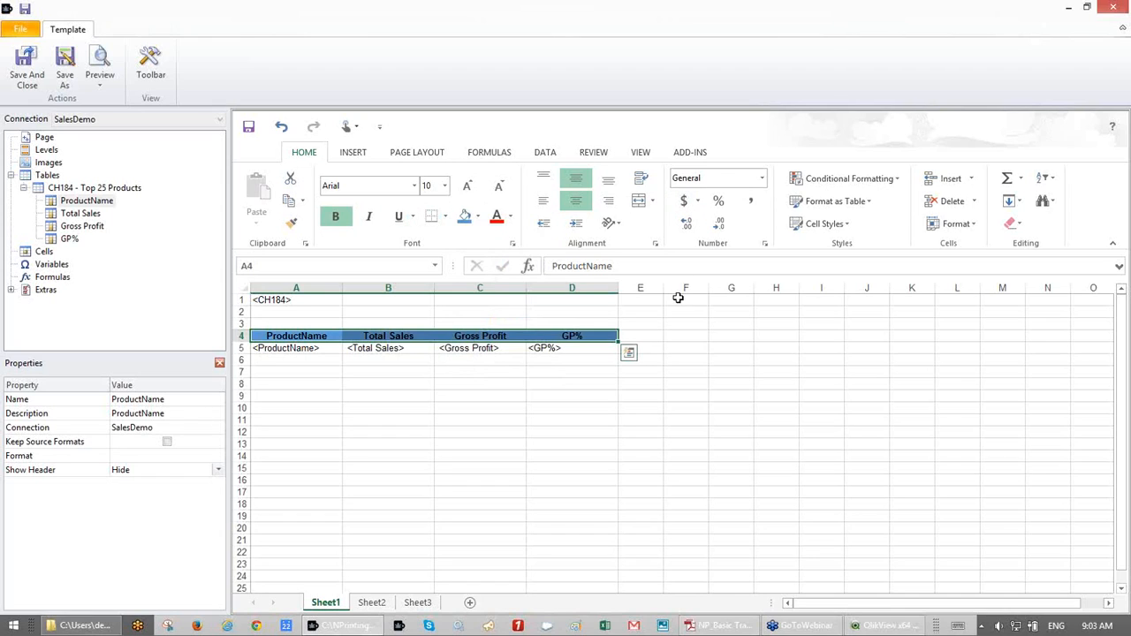
pyautogui.click(392, 369)
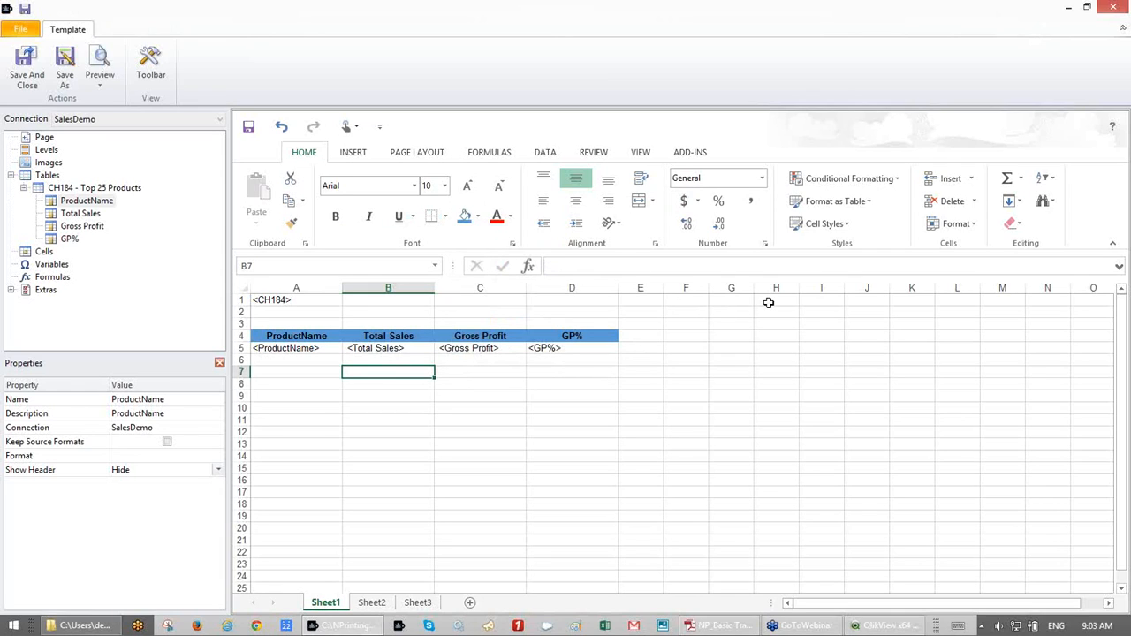
# - Enter =SUM(B5:B6) in B7 as the Total Sales total
pyautogui.click(1007, 180)
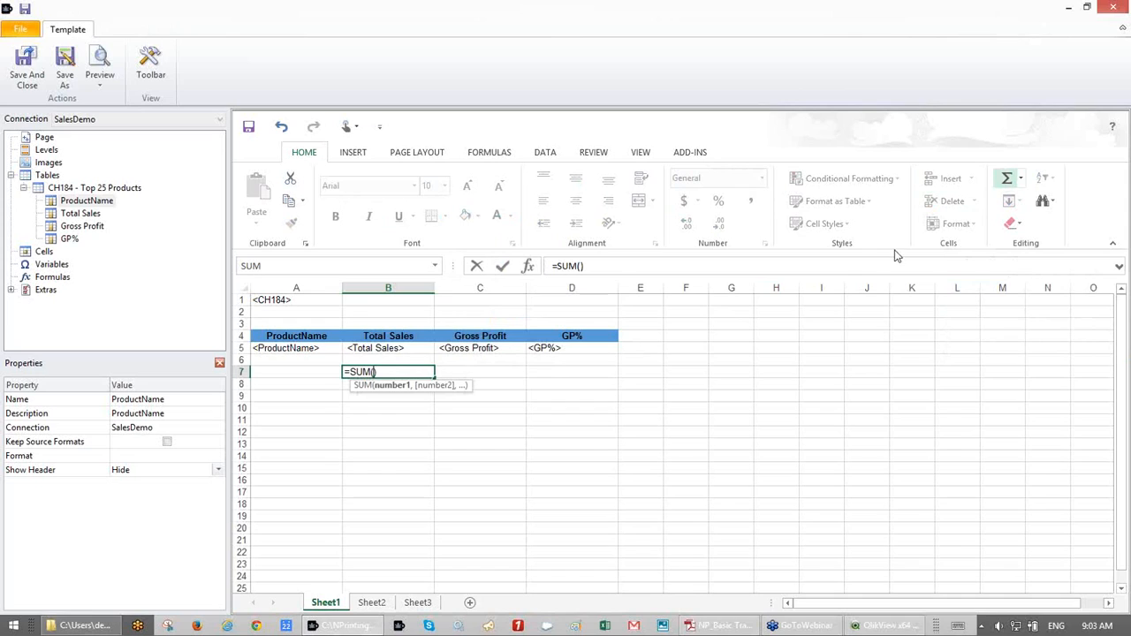
pyautogui.click(419, 350)
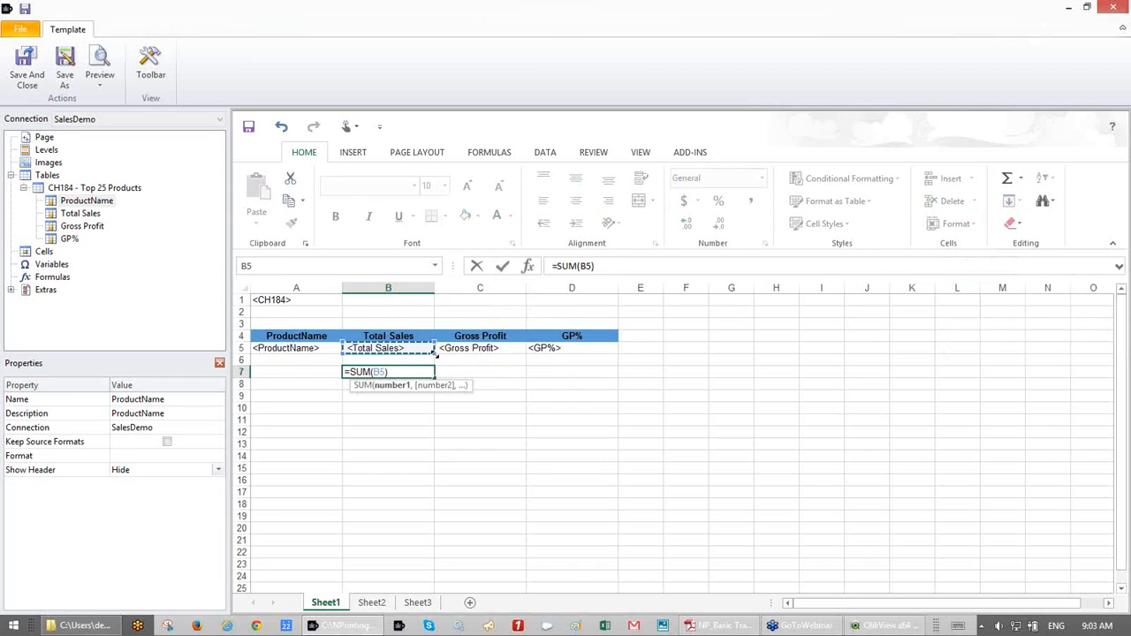
pyautogui.moveTo(434, 353); pyautogui.dragTo(430, 364)
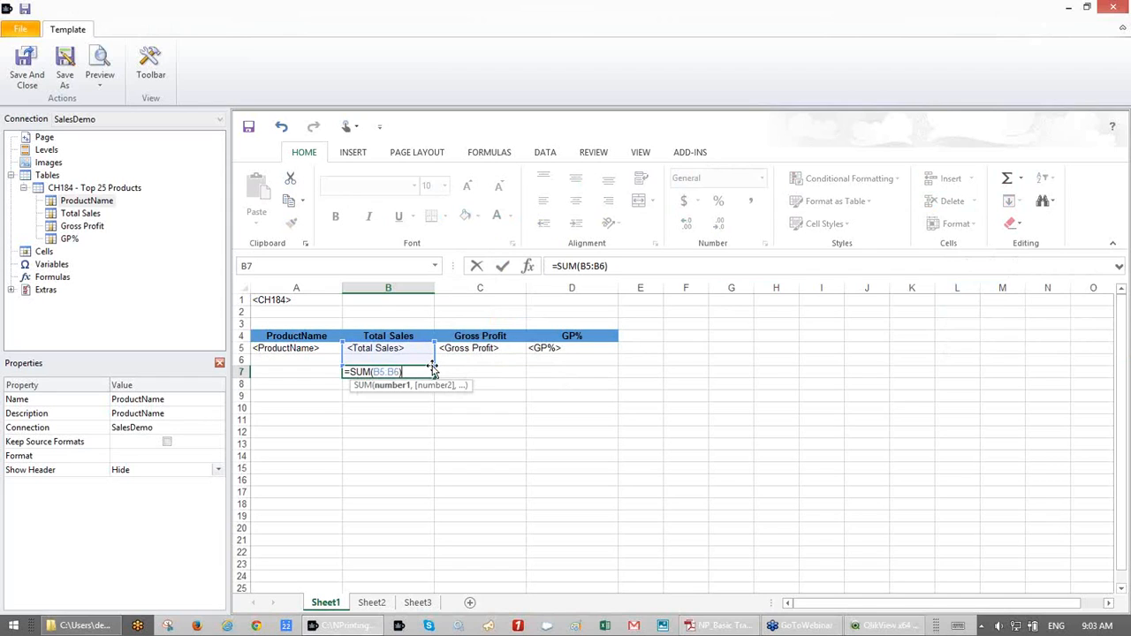
pyautogui.press('Return')
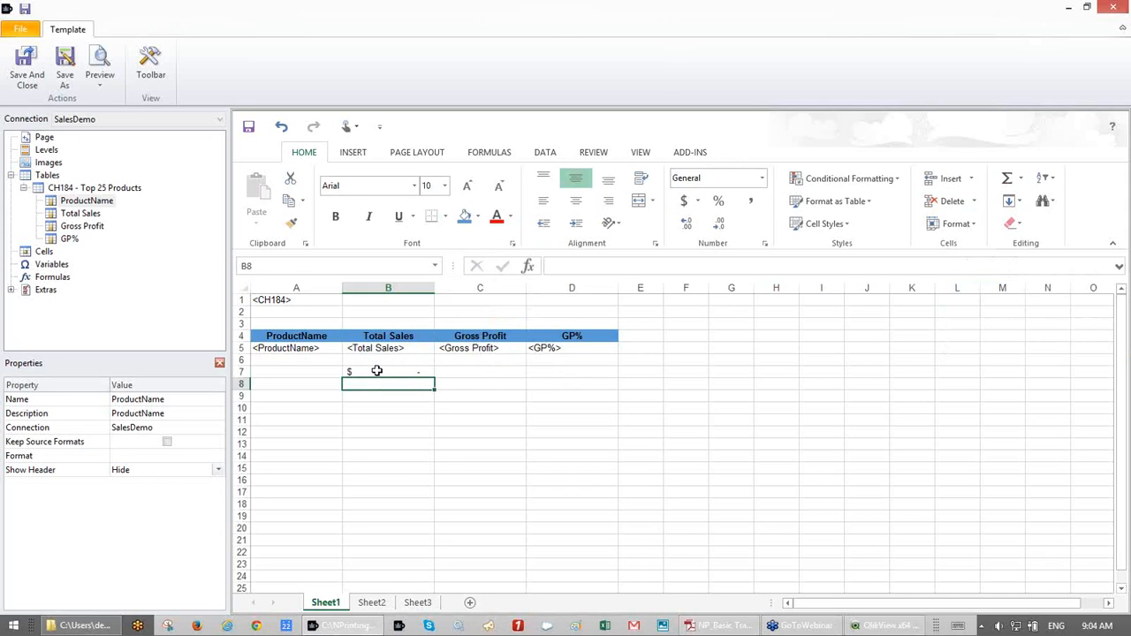
# - Enter =SUM(C5:C6) in C7 as the Gross Profit total and select B7:C7
pyautogui.click(464, 376)
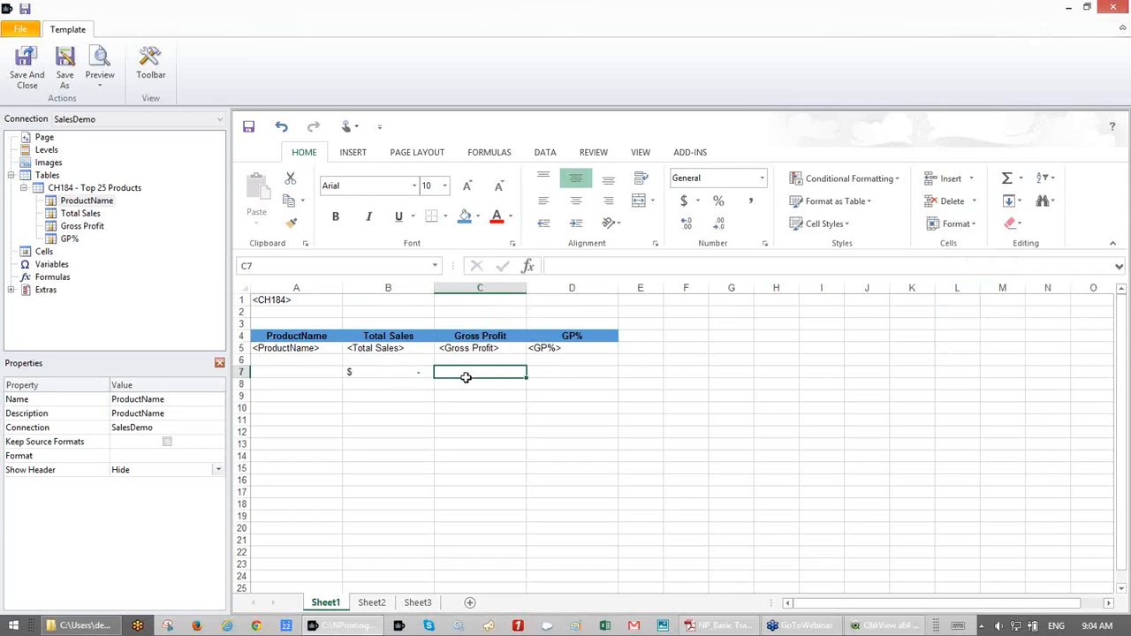
pyautogui.click(1008, 181)
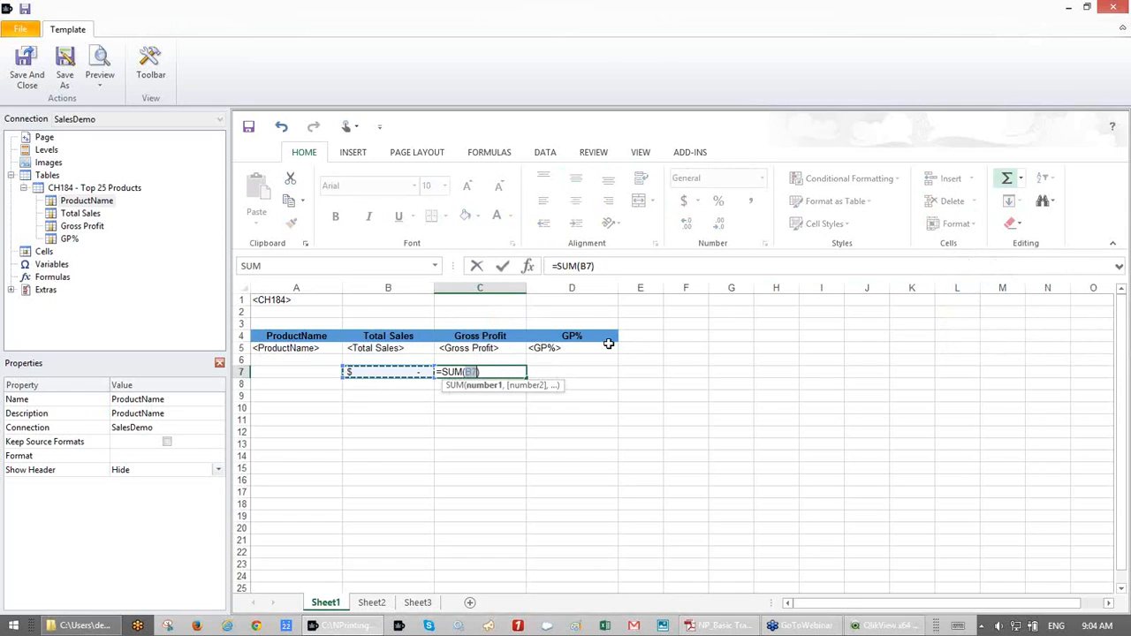
pyautogui.click(496, 347)
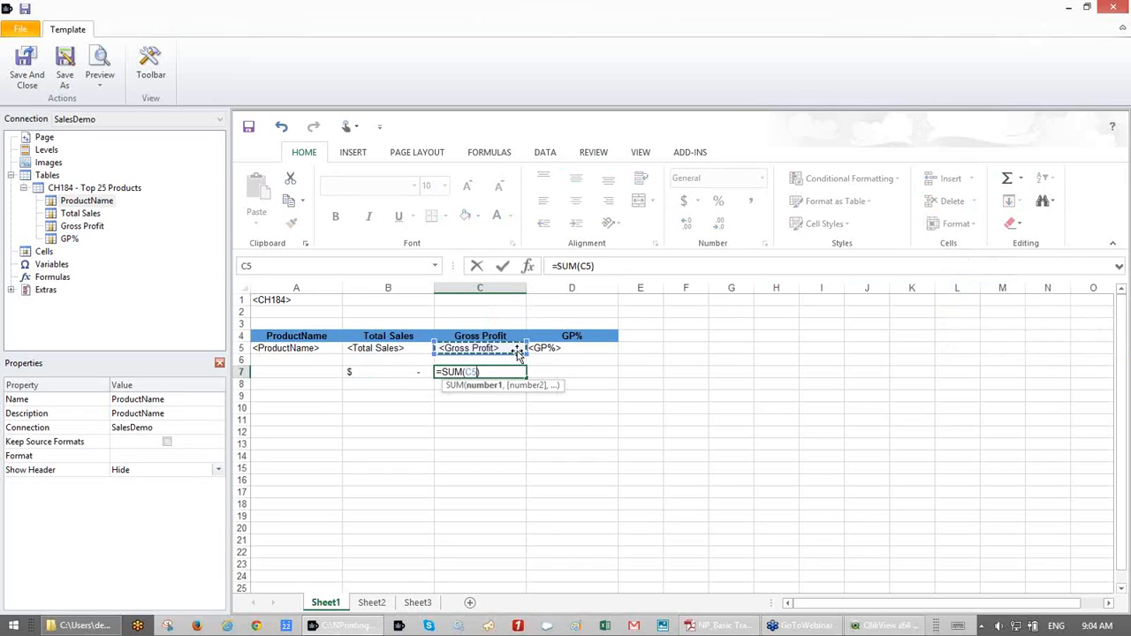
pyautogui.moveTo(523, 351); pyautogui.dragTo(523, 364)
pyautogui.press('Return')
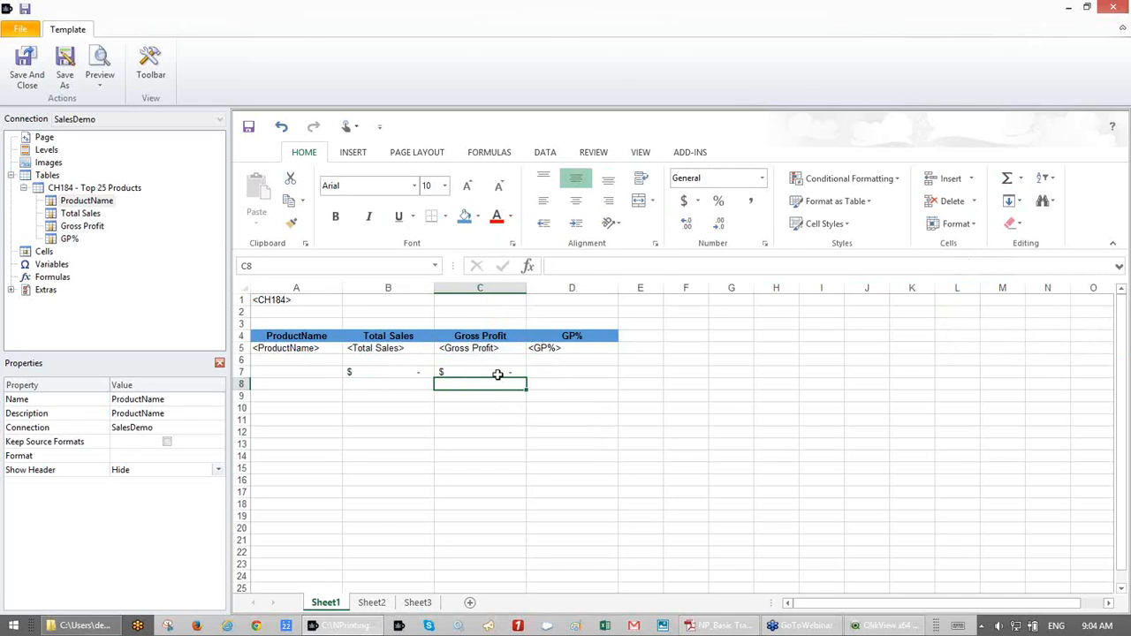
pyautogui.moveTo(425, 373); pyautogui.dragTo(464, 372)
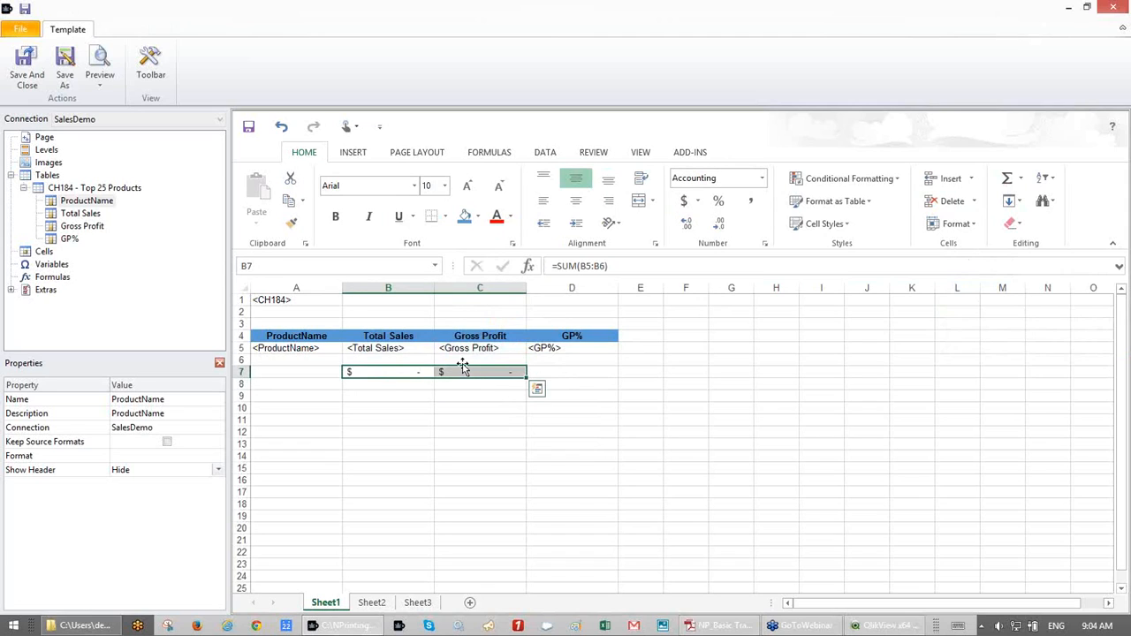
# - Fill the totals B7:C7 light green and bold them, and bold the <ProductName> cell
pyautogui.click(476, 217)
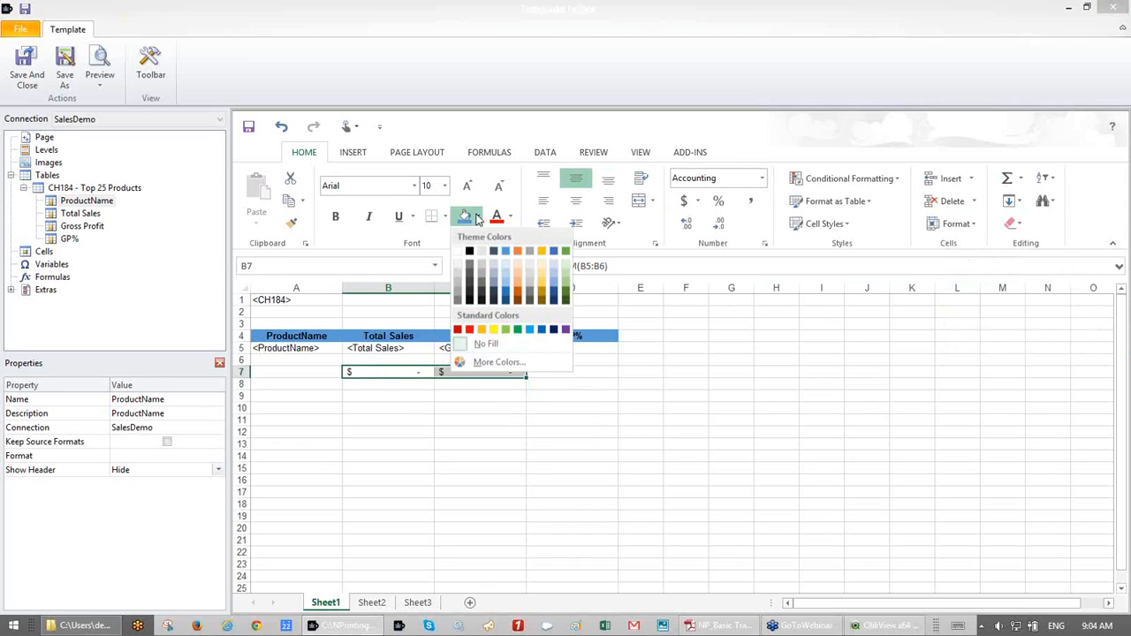
pyautogui.click(566, 264)
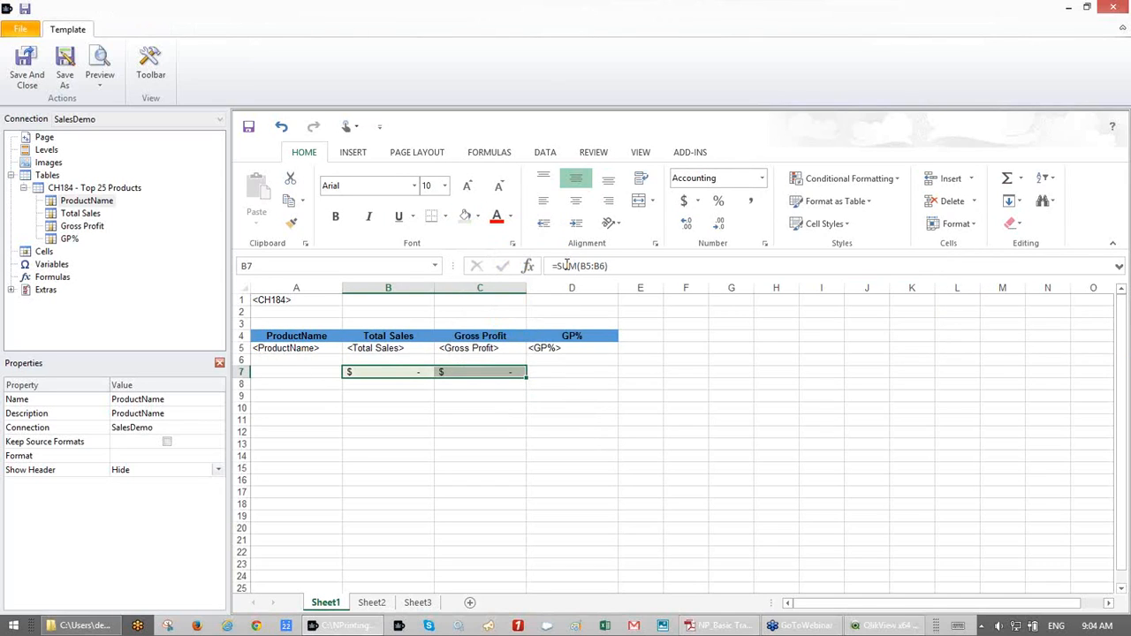
pyautogui.click(336, 221)
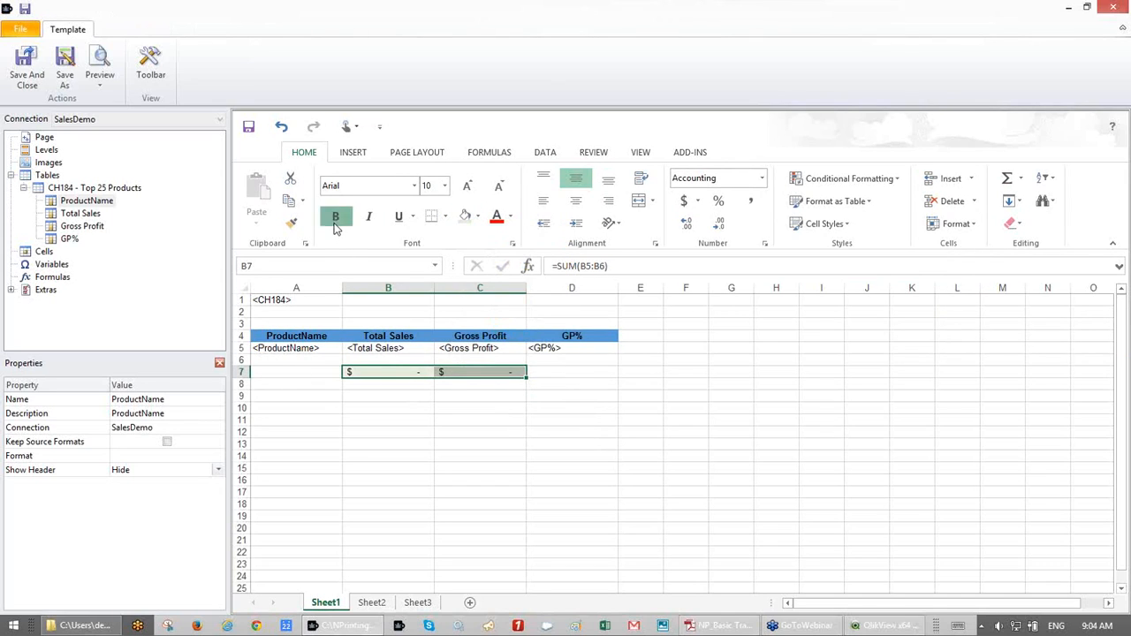
pyautogui.click(298, 349)
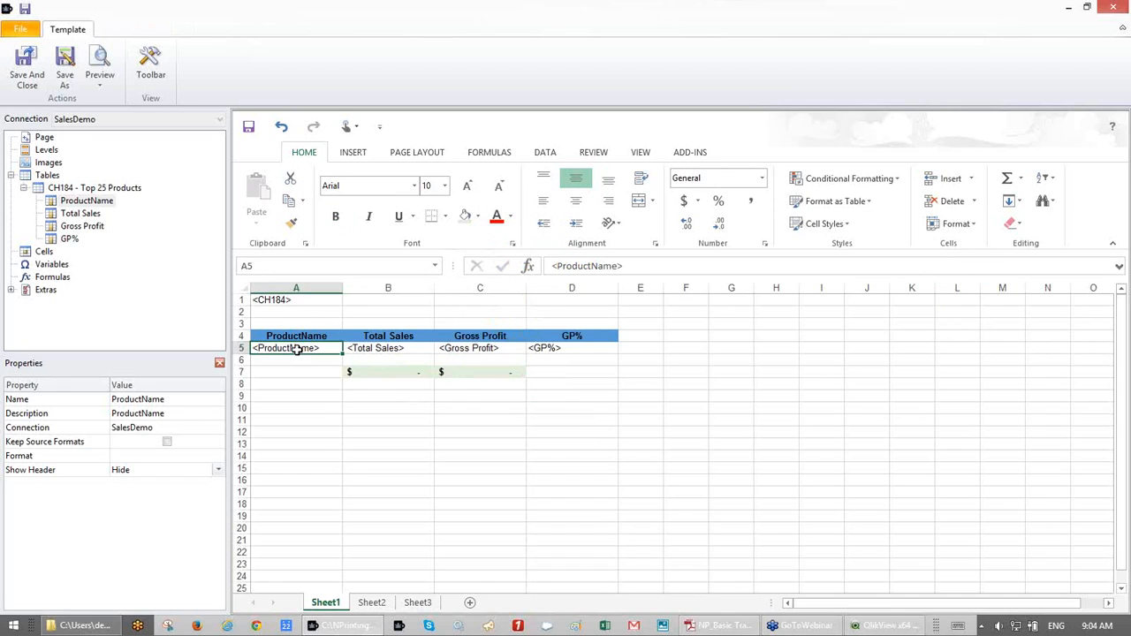
pyautogui.click(335, 221)
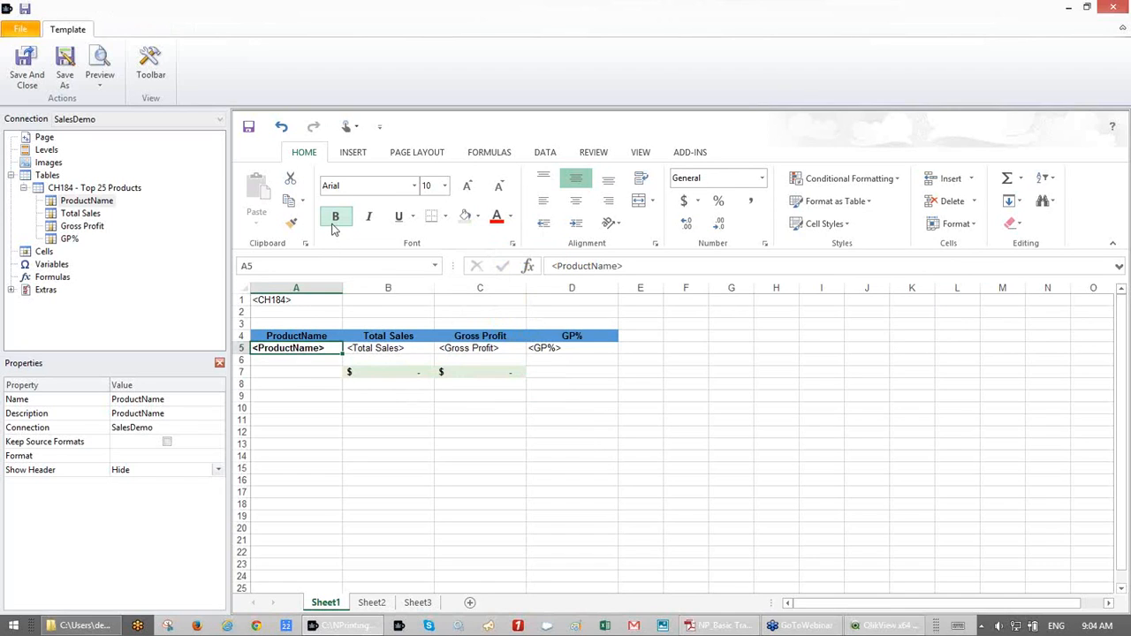
# - Set the totals to font size 12, widen columns B and C, save, and preview in Excel
pyautogui.moveTo(384, 373); pyautogui.dragTo(444, 371)
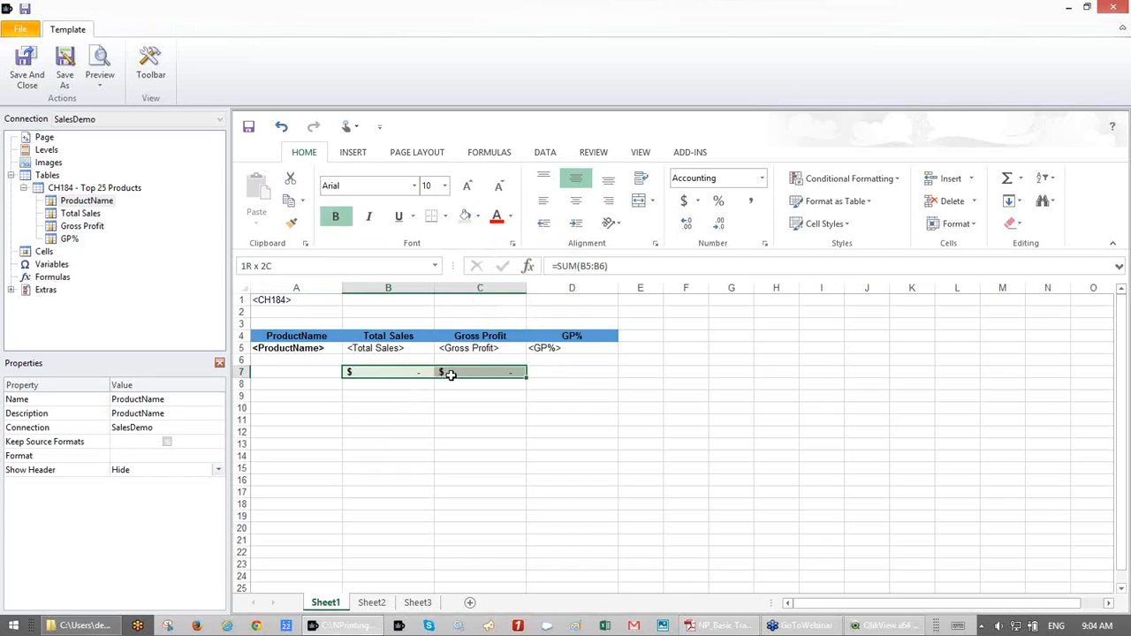
pyautogui.click(445, 186)
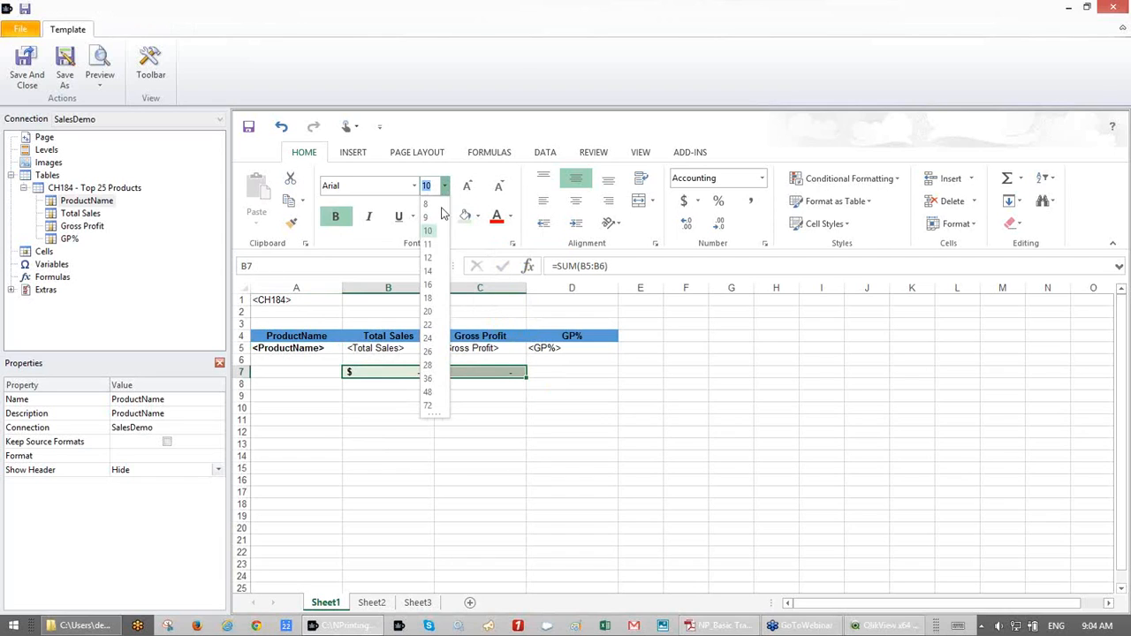
pyautogui.click(435, 259)
pyautogui.moveTo(417, 288); pyautogui.dragTo(540, 288)
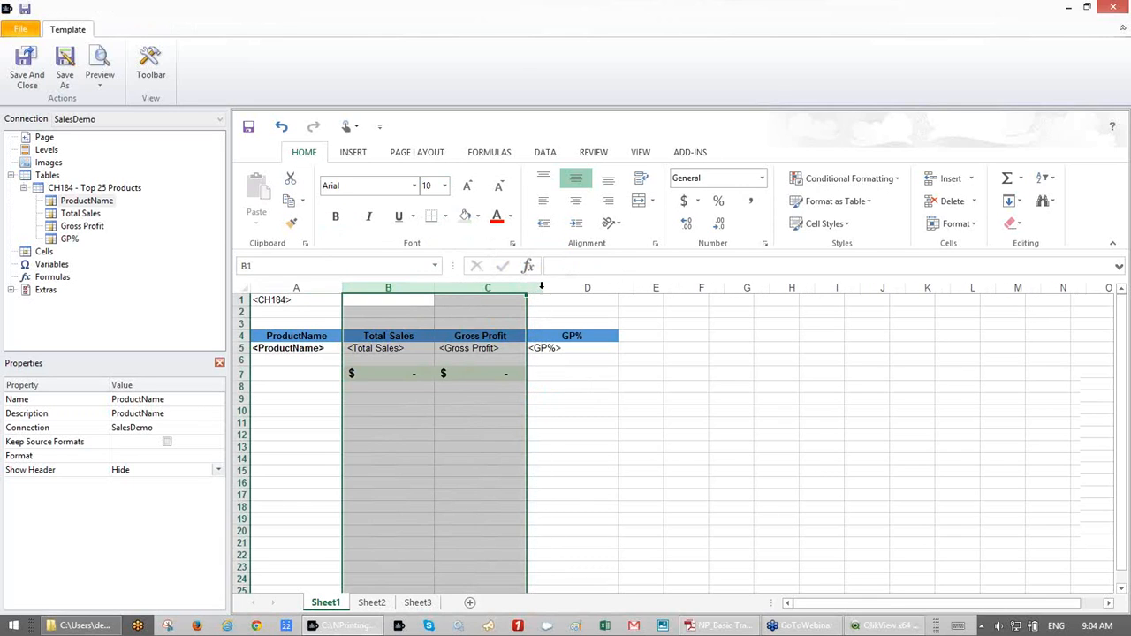
pyautogui.click(482, 411)
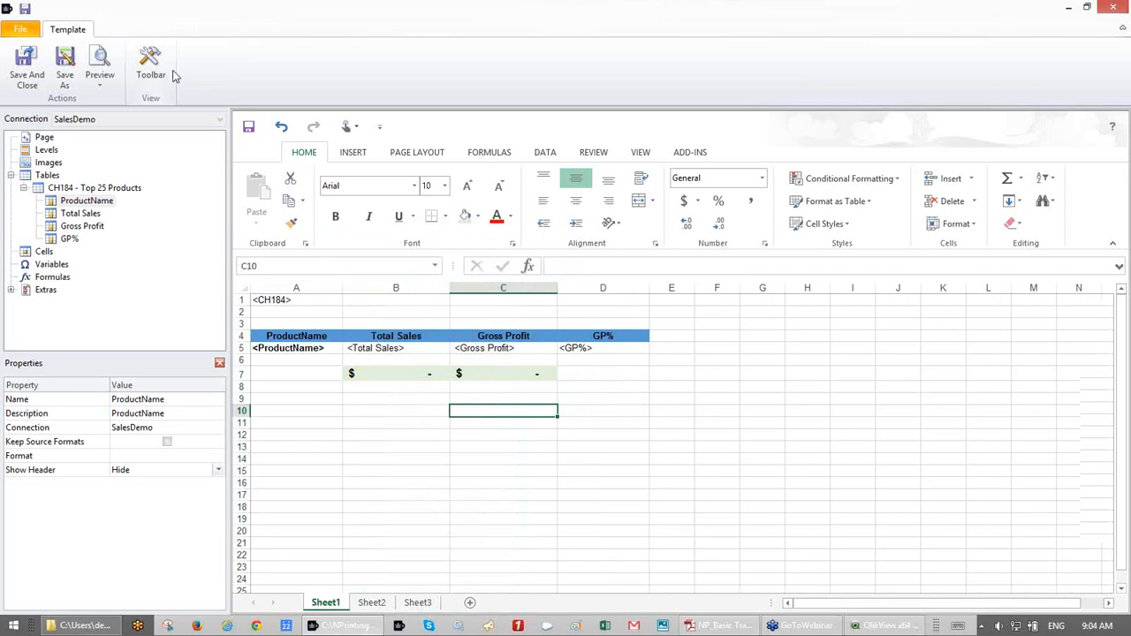
pyautogui.click(246, 126)
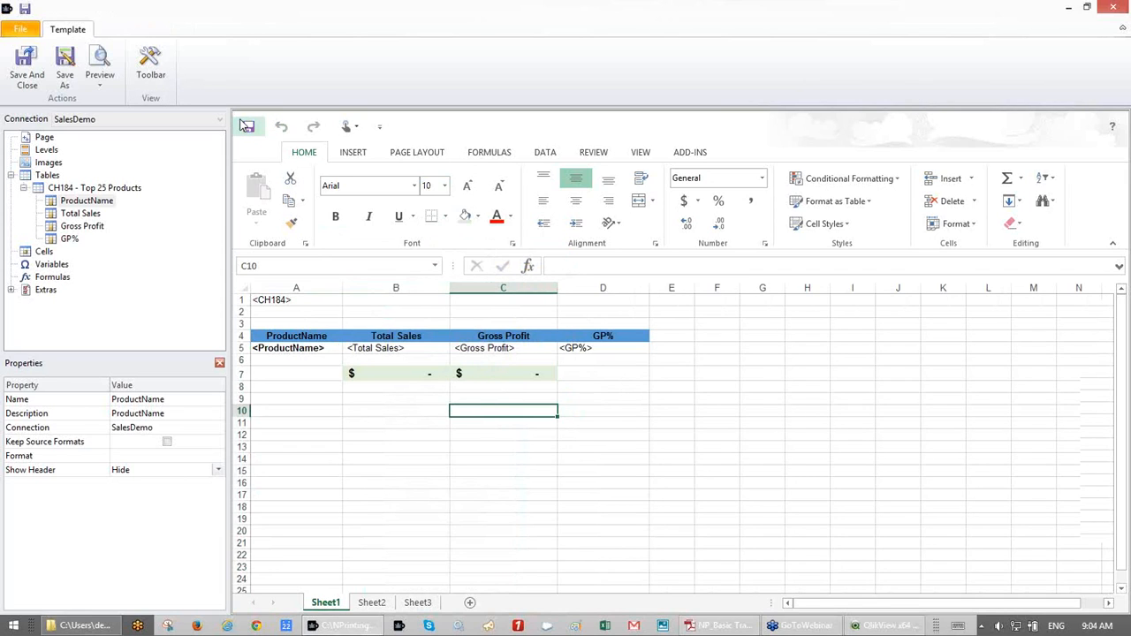
pyautogui.click(100, 64)
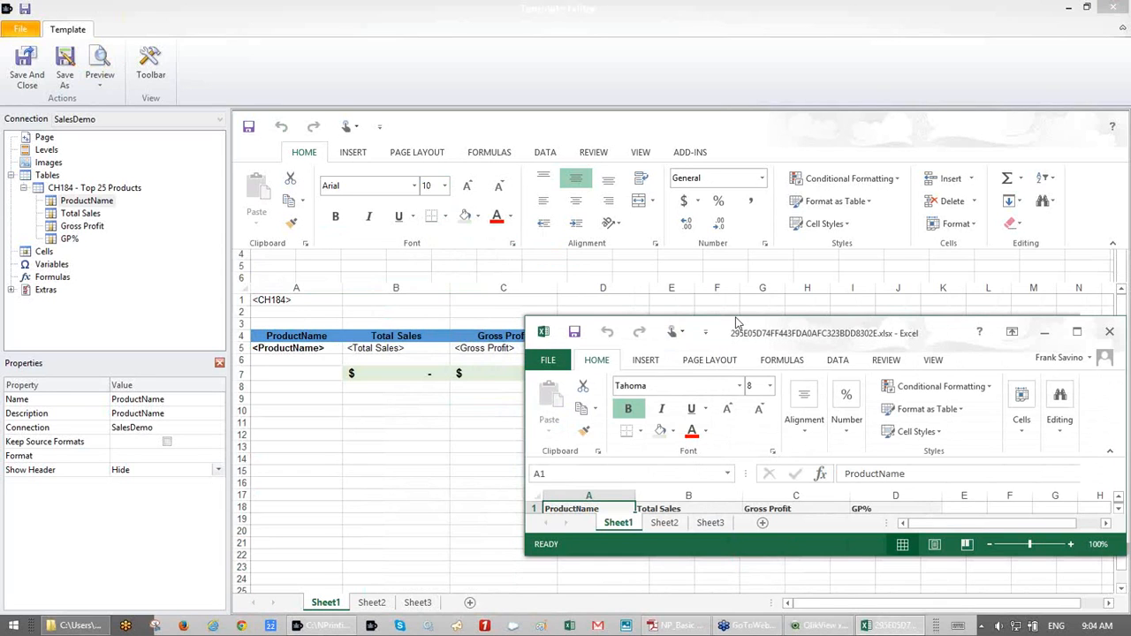
# - Maximize the preview and review the report totals of 1,296,279.54 and 265,176.05
pyautogui.doubleClick(738, 323)
pyautogui.scroll(-2, 599, 355)
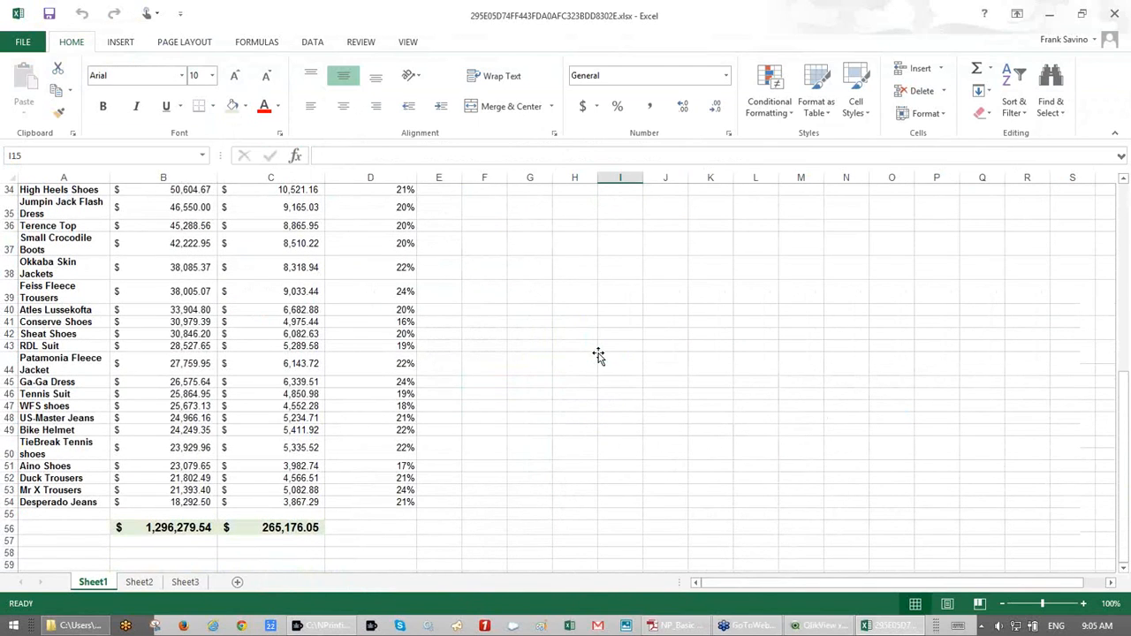
pyautogui.scroll(-2, 599, 356)
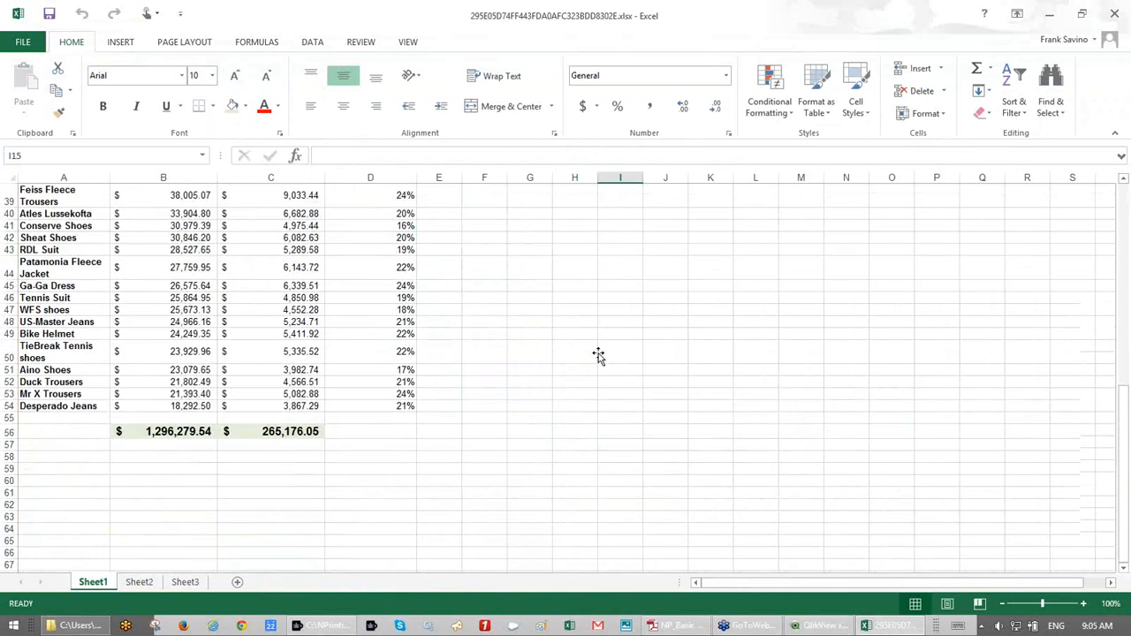
pyautogui.scroll(12, 599, 355)
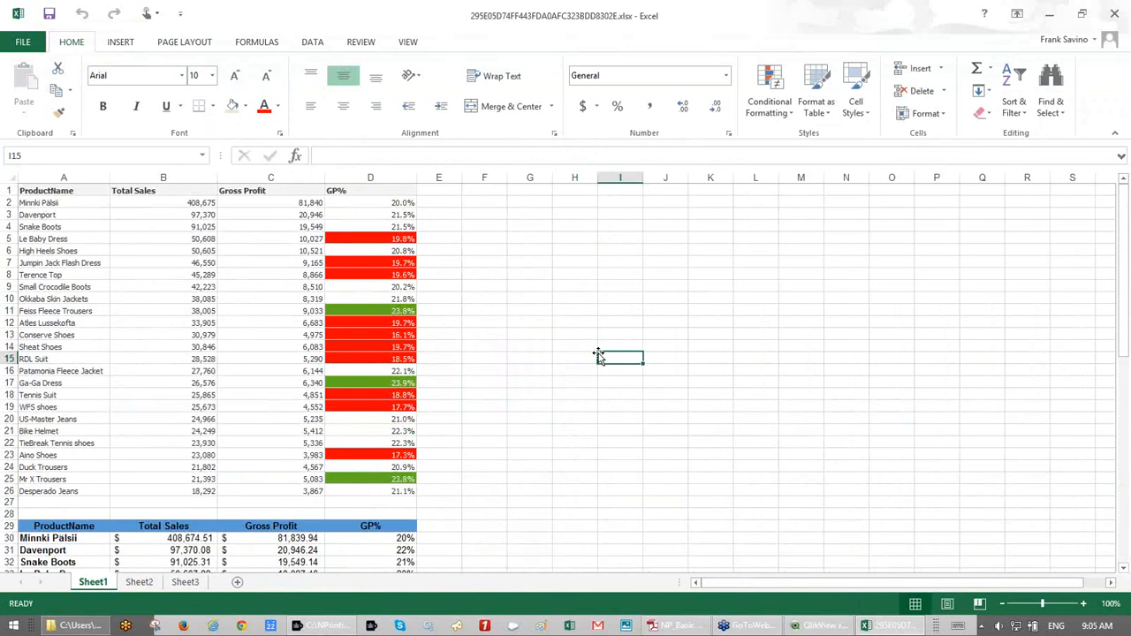
pyautogui.scroll(-12, 599, 355)
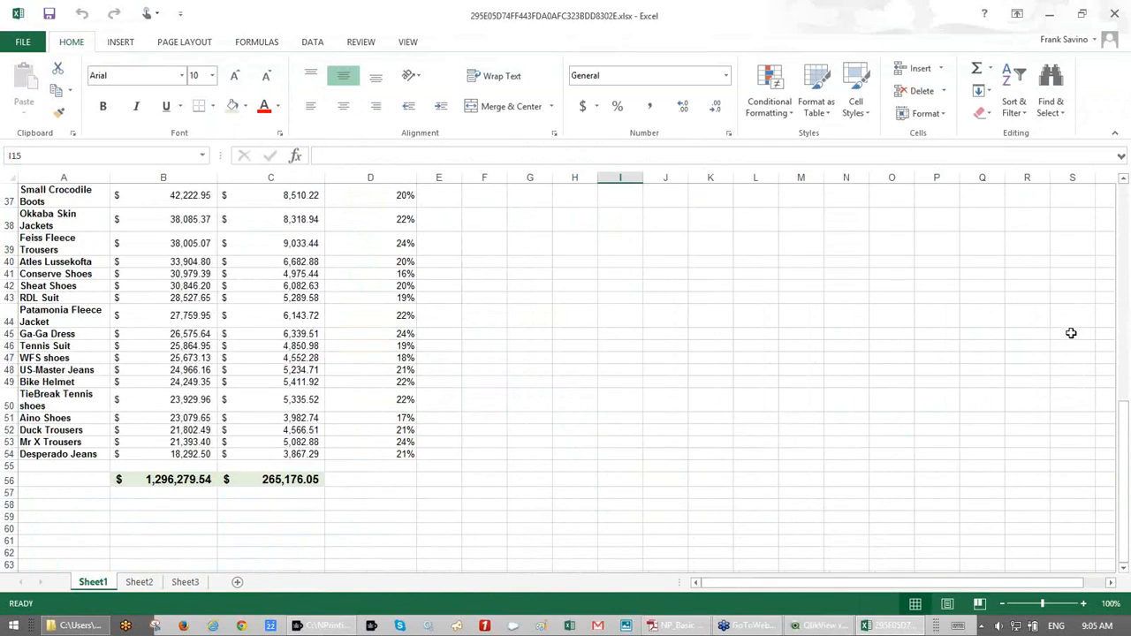
pyautogui.click(1117, 290)
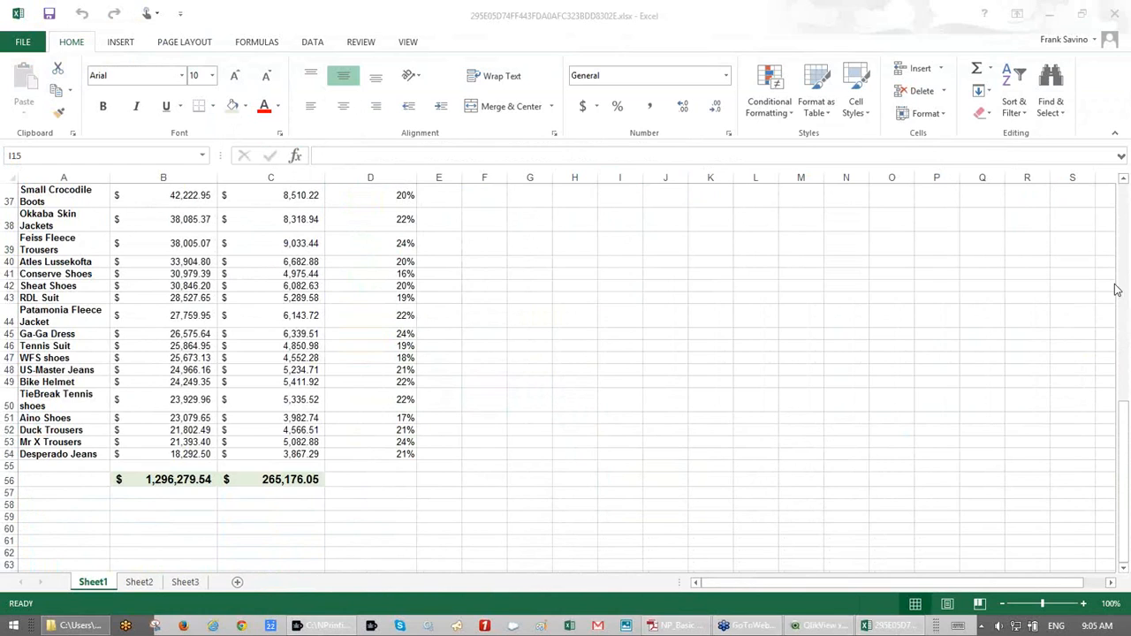
pyautogui.click(584, 363)
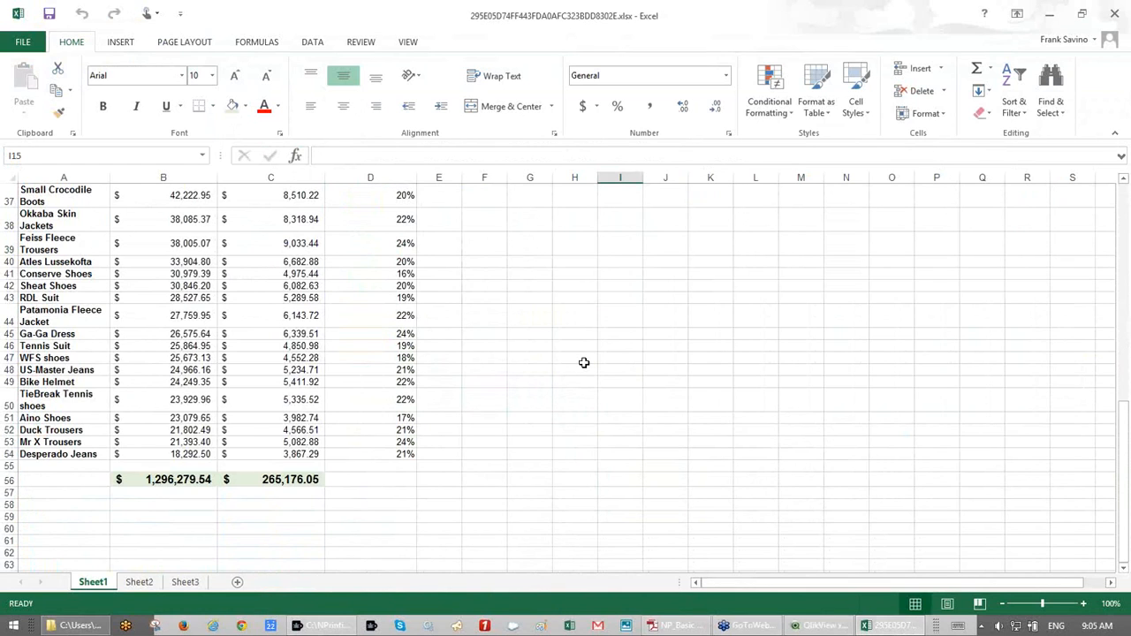
pyautogui.scroll(12, 584, 364)
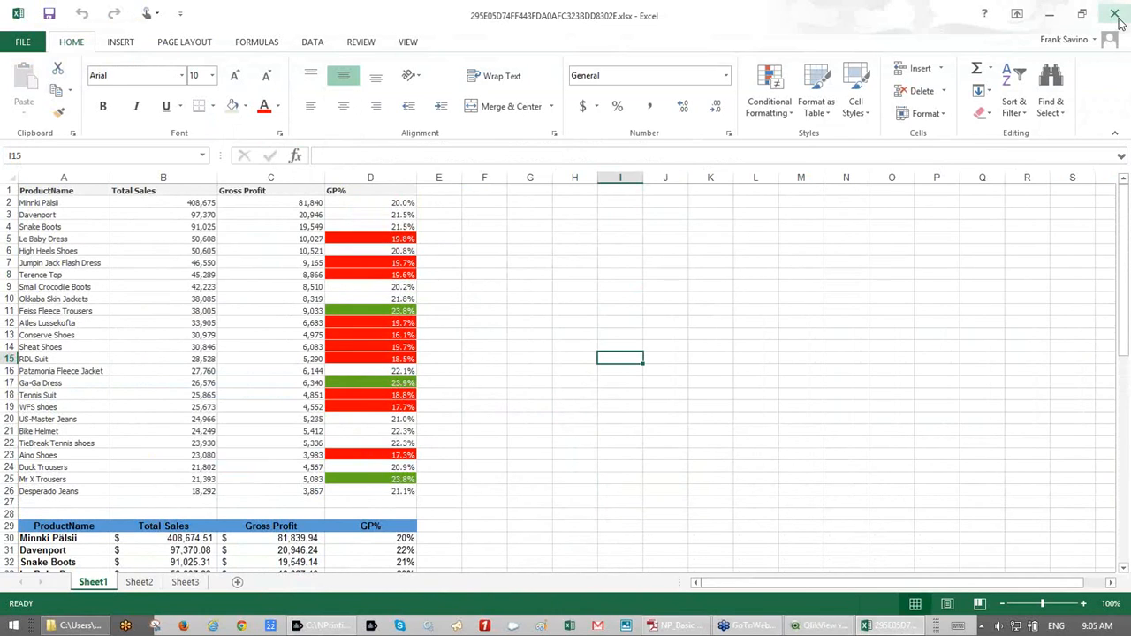
pyautogui.click(919, 357)
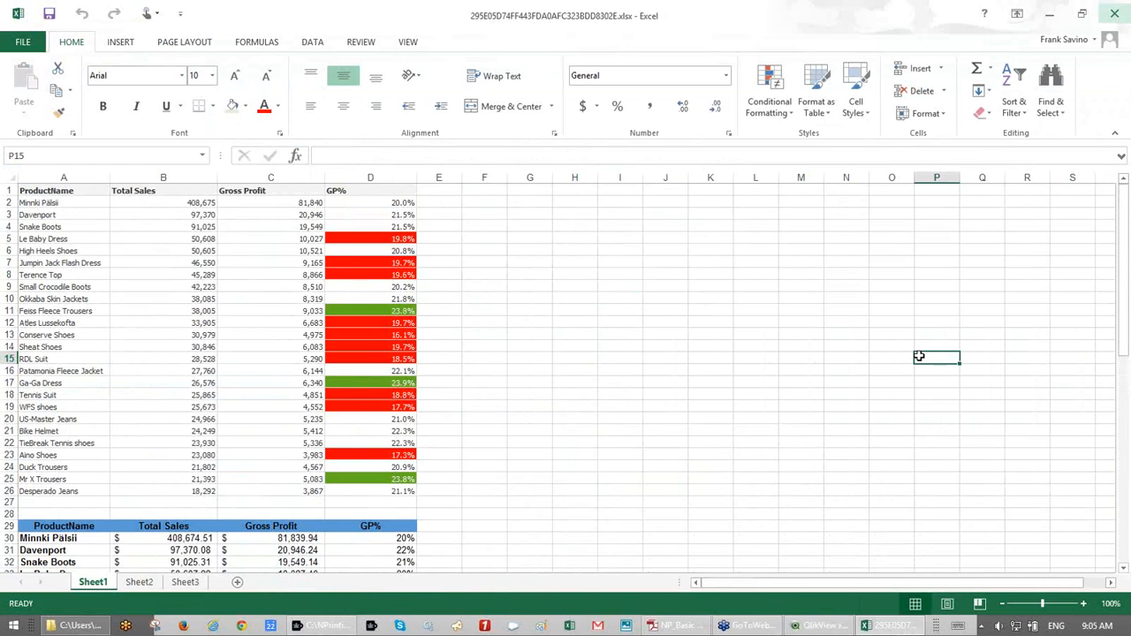
pyautogui.scroll(-11, 919, 356)
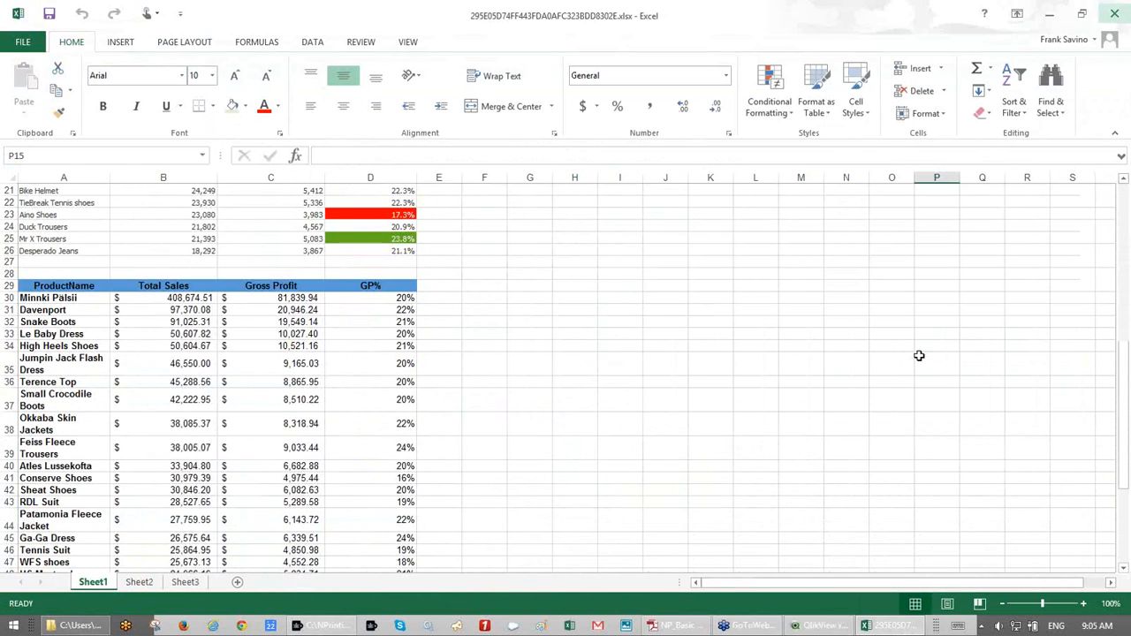
pyautogui.scroll(5, 919, 357)
pyautogui.scroll(7, 919, 356)
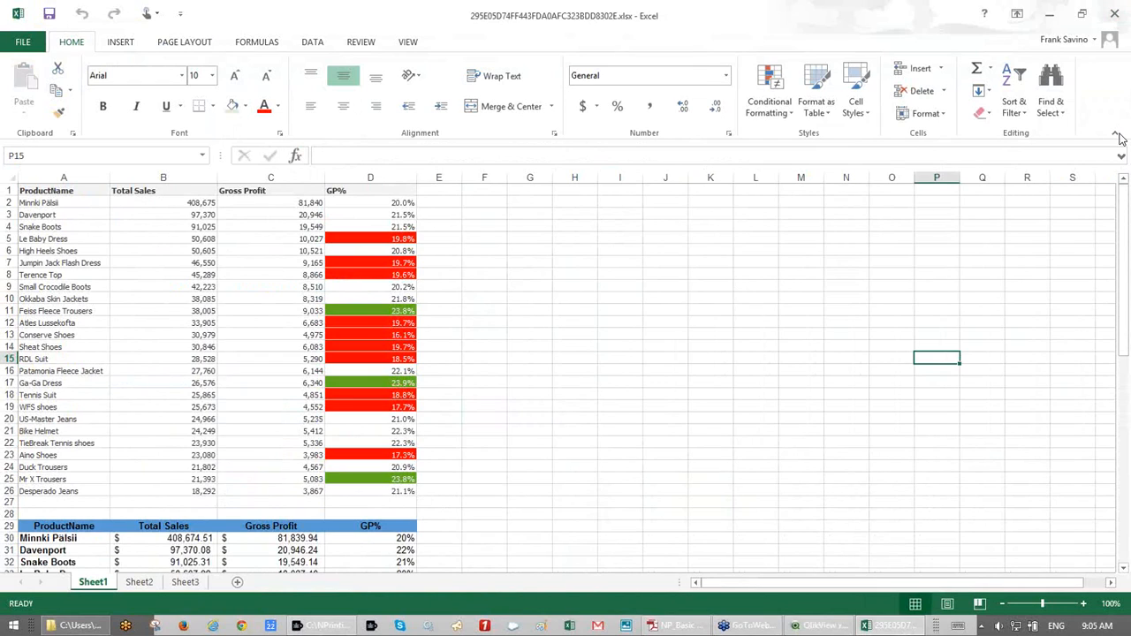
# - Close the preview workbook without saving
pyautogui.click(1121, 136)
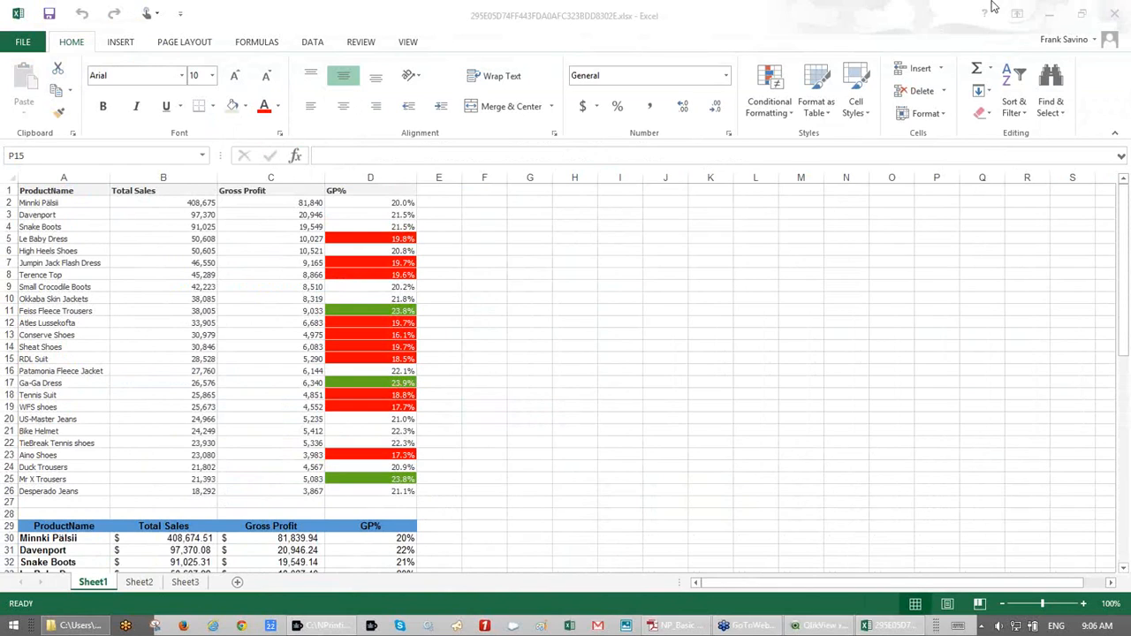
pyautogui.click(1115, 17)
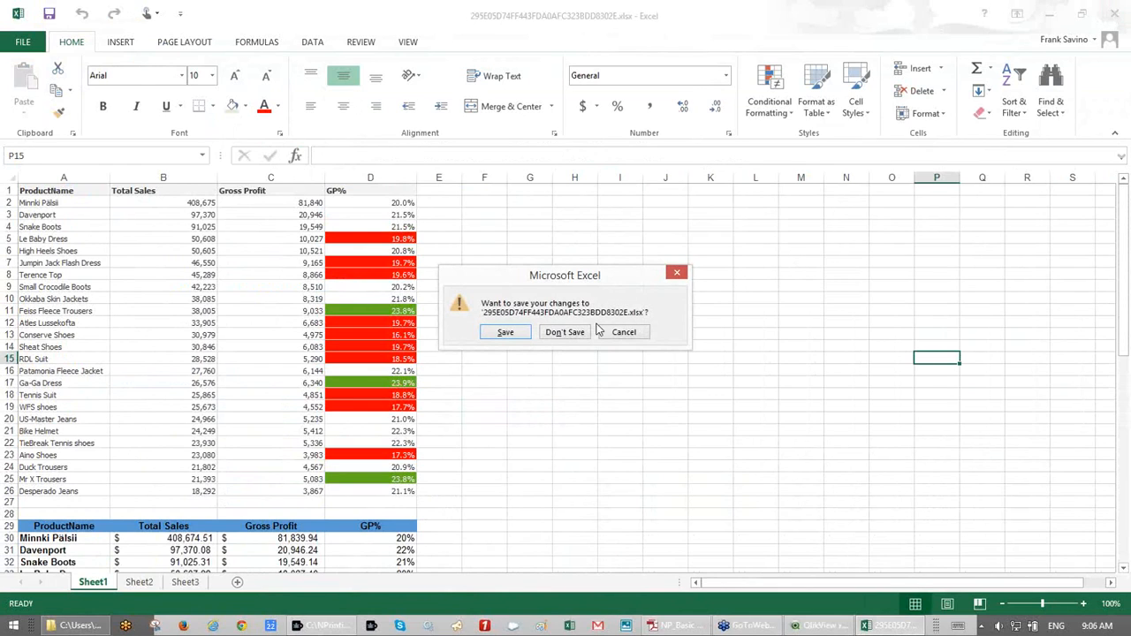
pyautogui.click(554, 333)
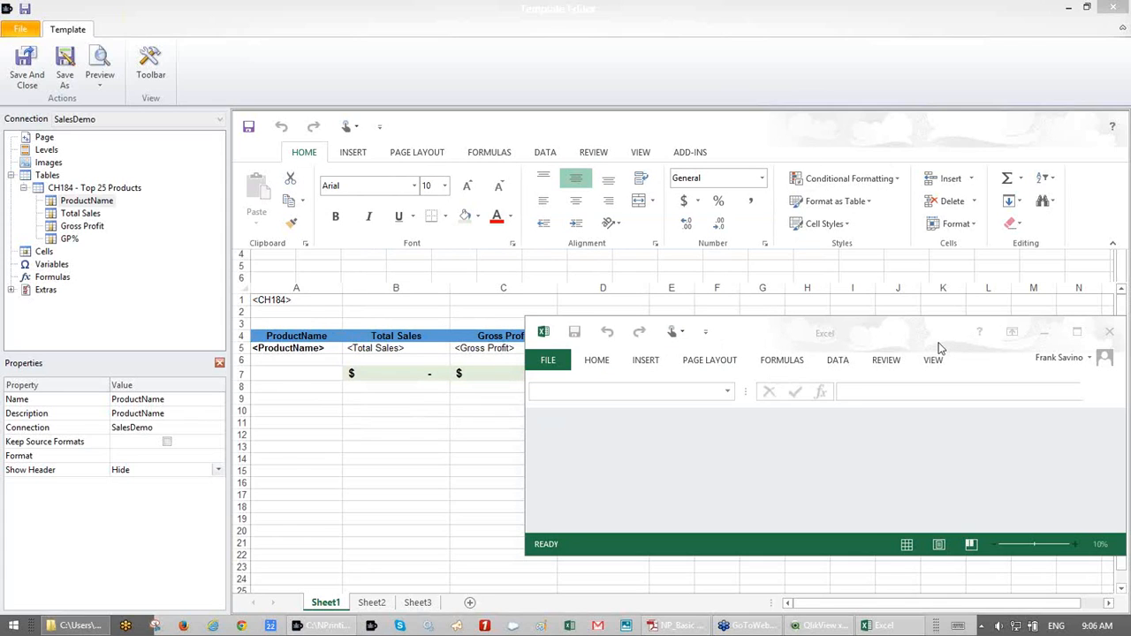
# - Close the leftover empty Excel window, set GP% to Keep Source Formats, and preview again
pyautogui.moveTo(928, 337); pyautogui.dragTo(872, 336)
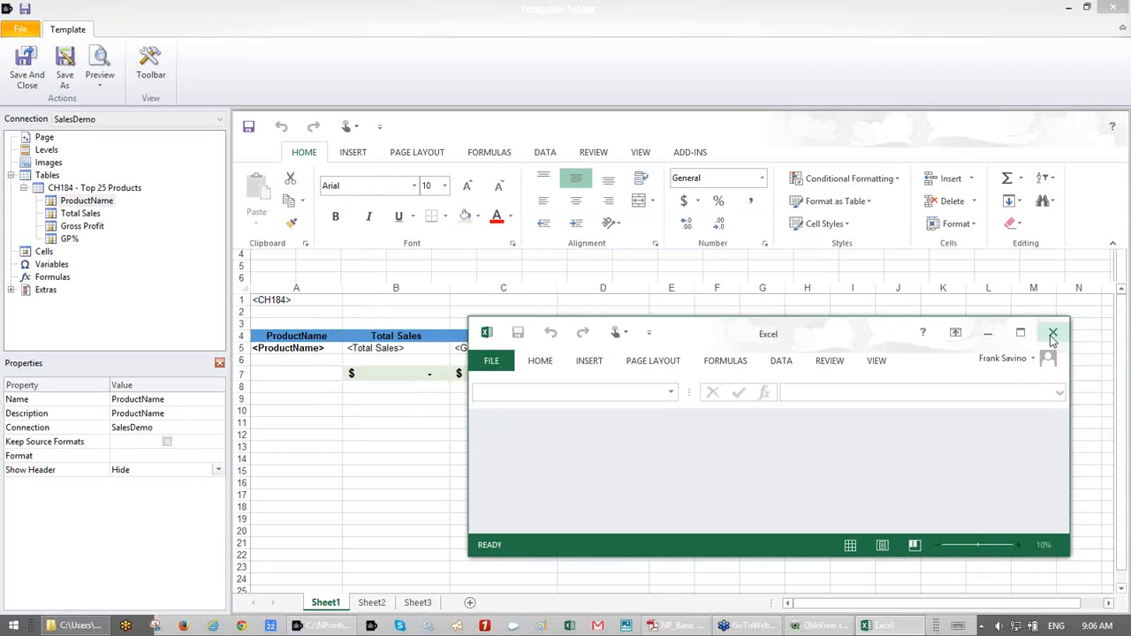
pyautogui.click(68, 241)
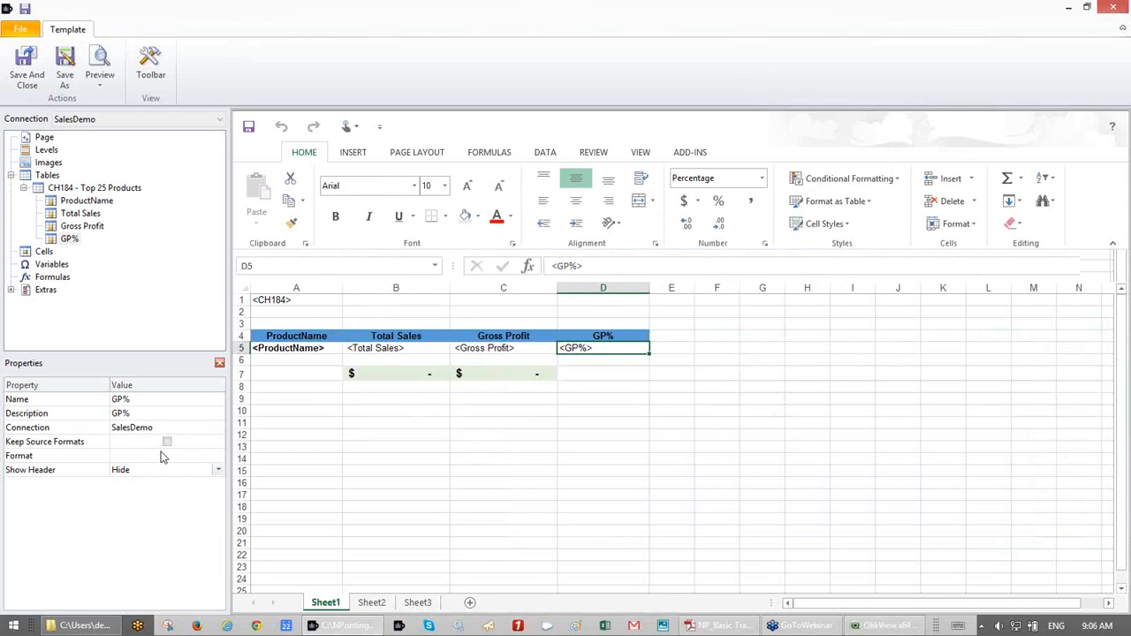
pyautogui.click(167, 442)
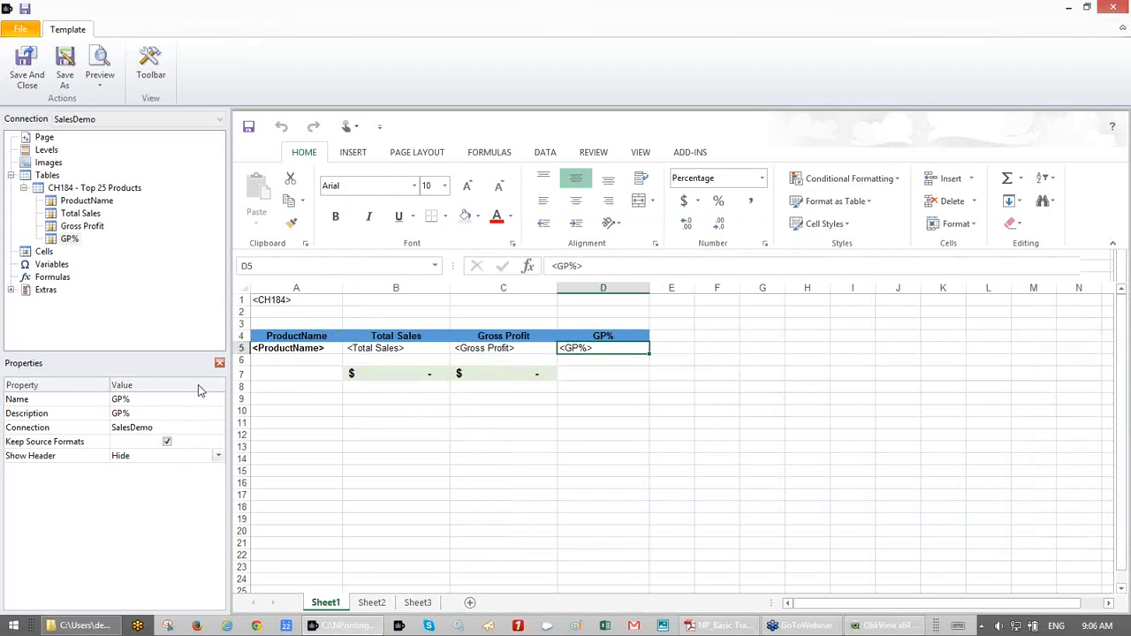
pyautogui.click(106, 71)
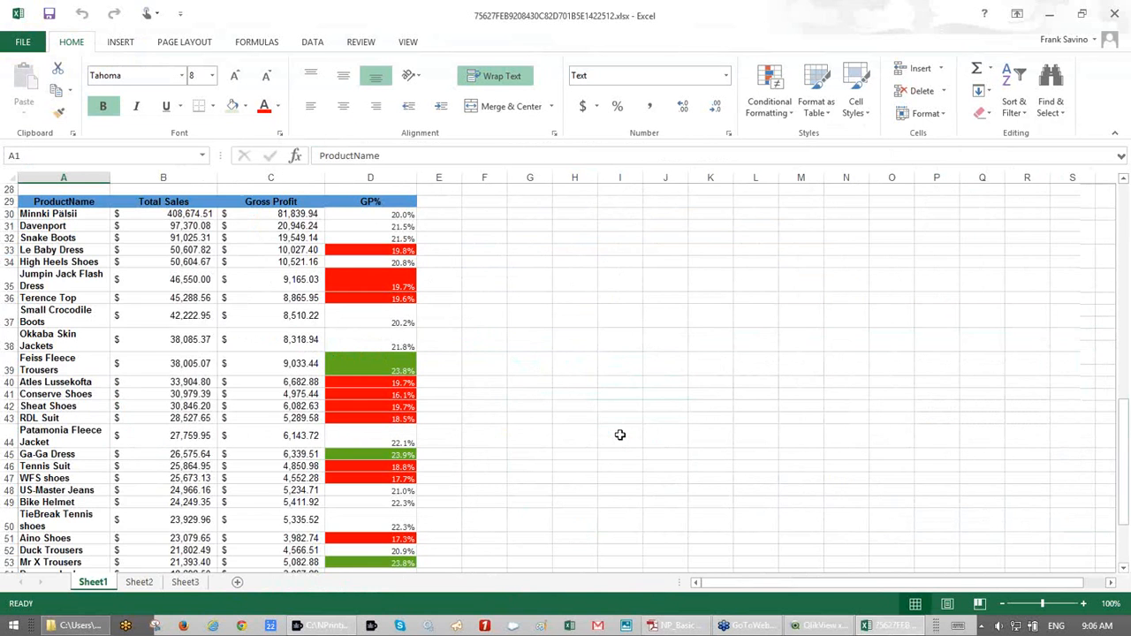
# - Review the preview's red and green one-decimal GP% values, then close it without saving
pyautogui.scroll(-11, 621, 434)
pyautogui.scroll(4, 620, 435)
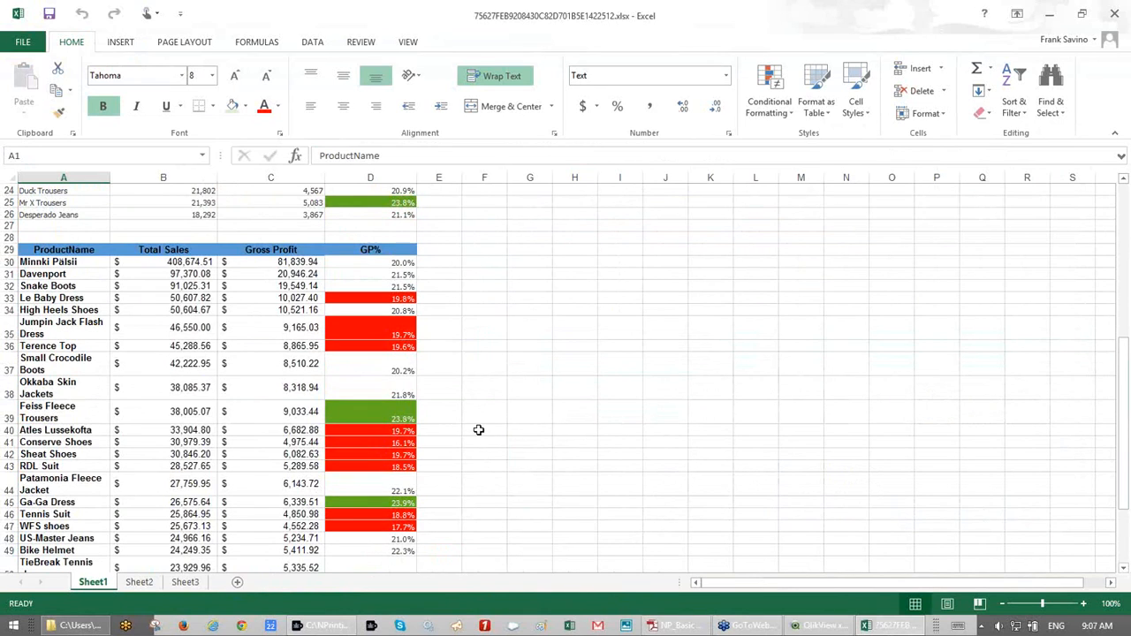
pyautogui.scroll(8, 478, 429)
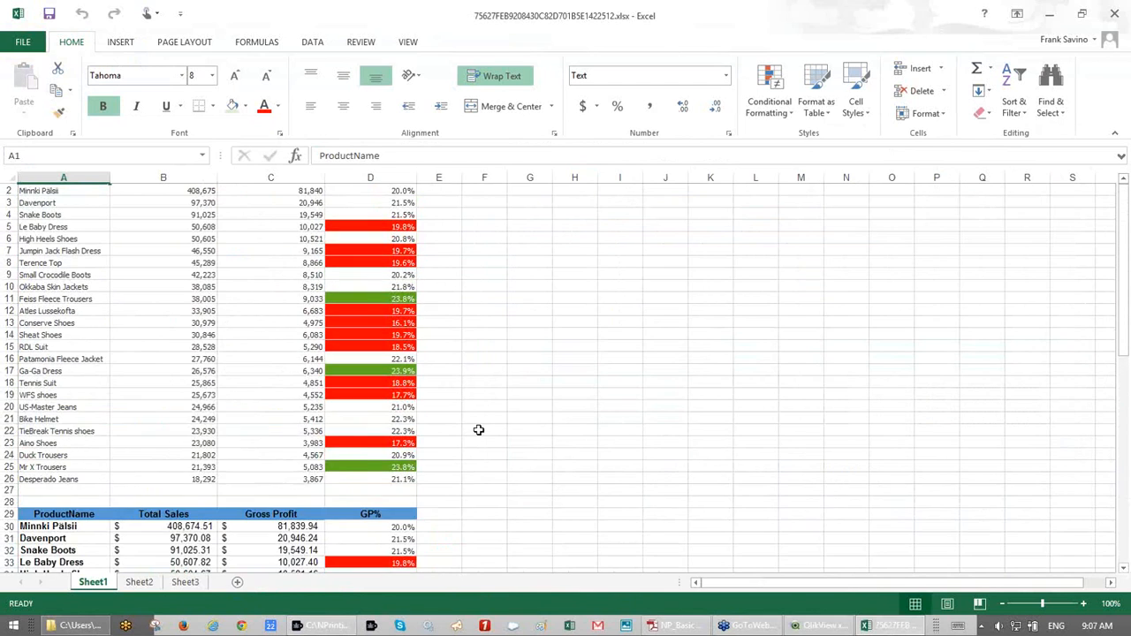
pyautogui.scroll(-12, 478, 430)
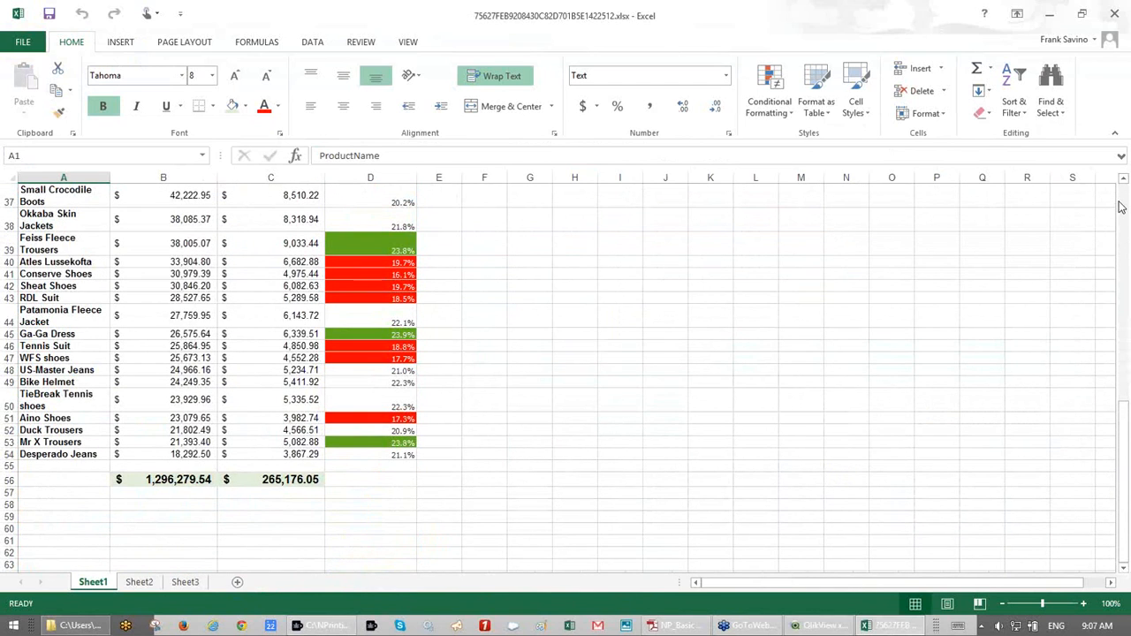
pyautogui.click(1117, 13)
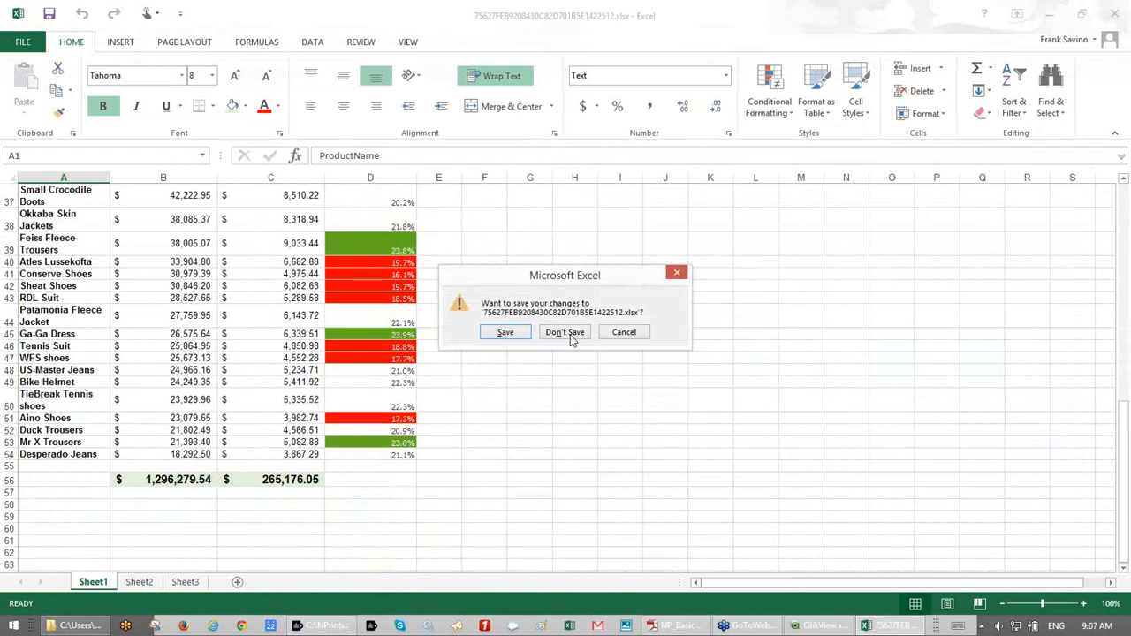
pyautogui.click(570, 338)
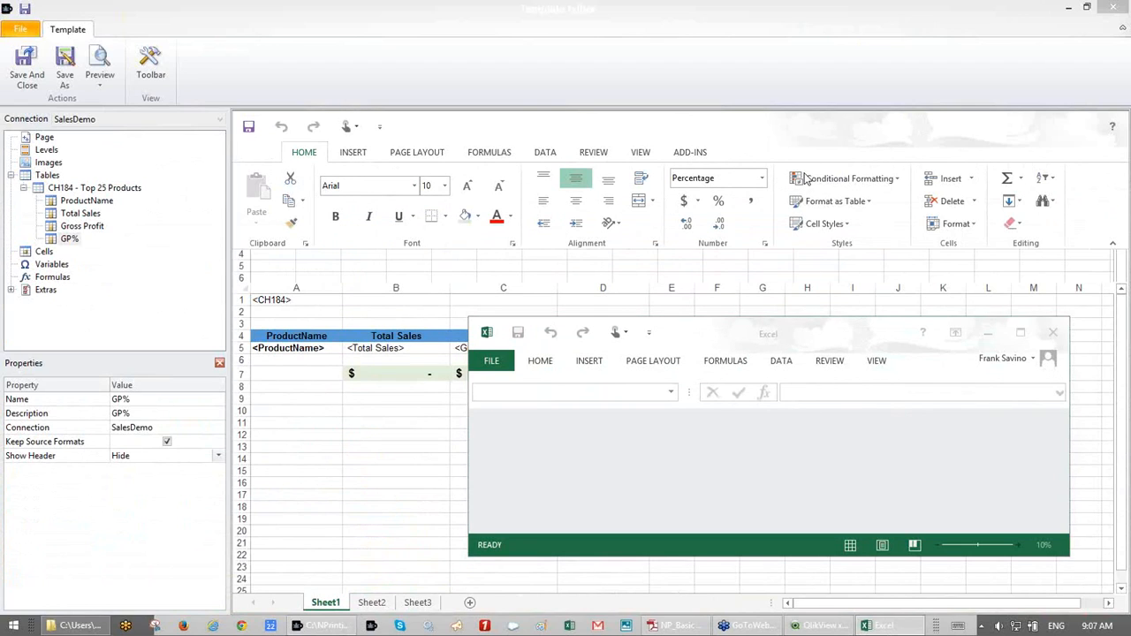
# - Close the leftover Excel window and add a Salesman page to the current sheet
pyautogui.click(1050, 339)
pyautogui.click(44, 141)
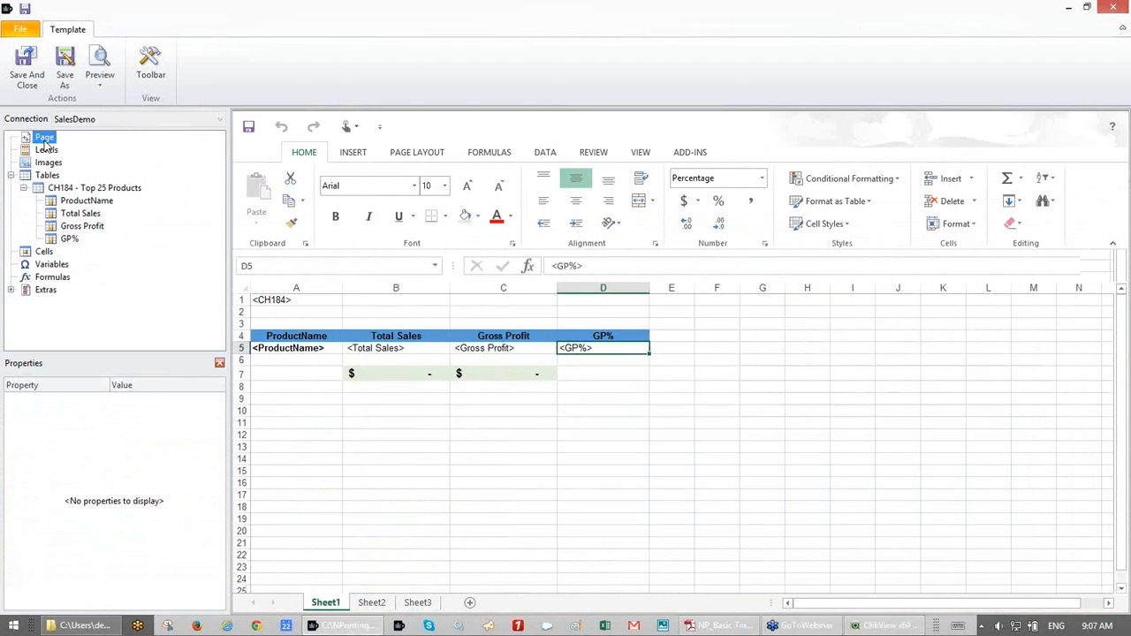
pyautogui.rightClick(45, 144)
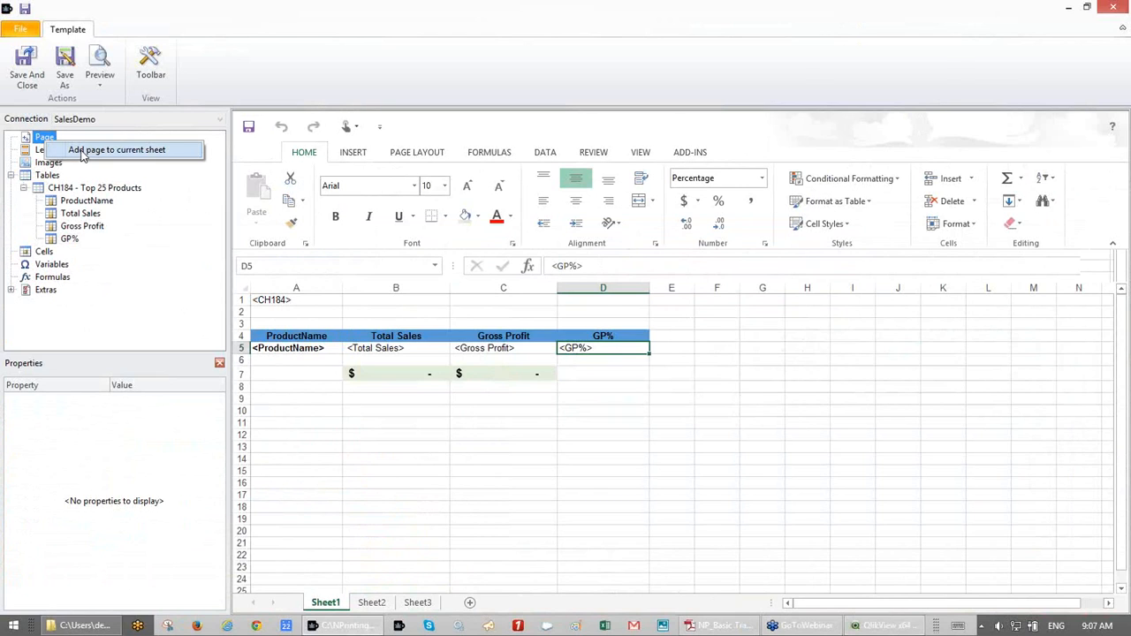
pyautogui.click(83, 154)
pyautogui.write('Salesman')
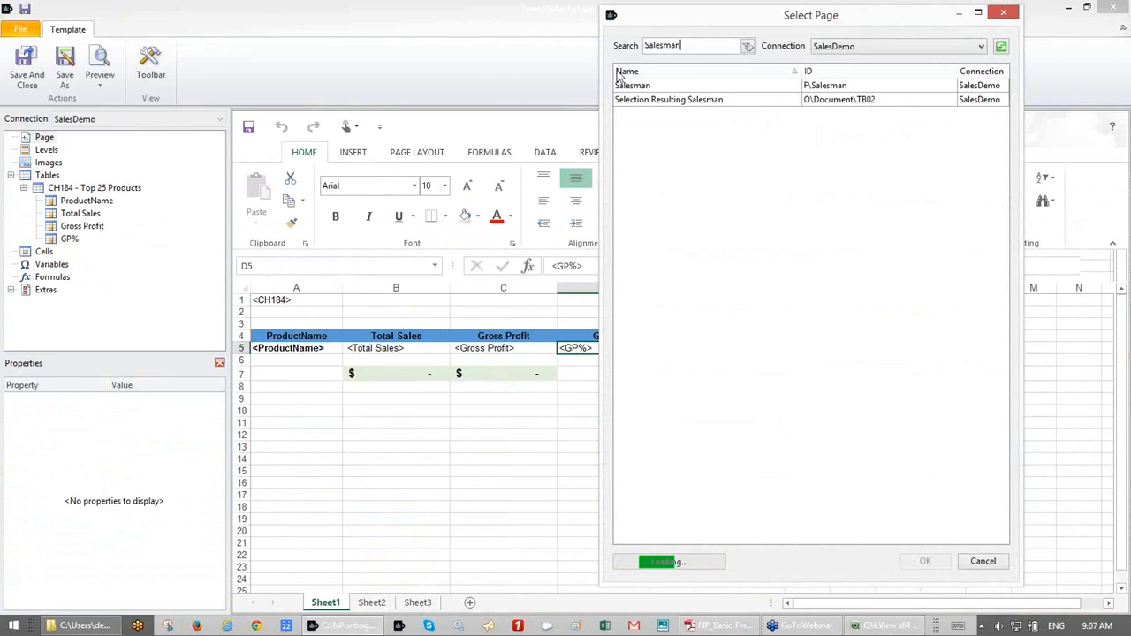
pyautogui.doubleClick(658, 86)
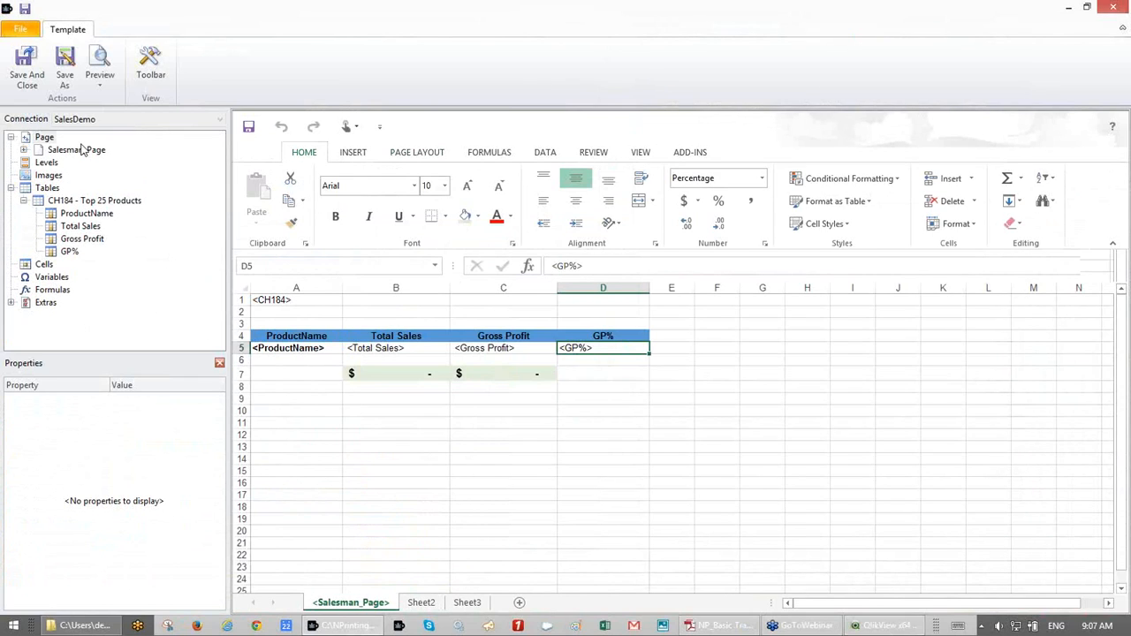
# - Insert a blank column A and place the Salesman page field in cell B7
pyautogui.click(44, 137)
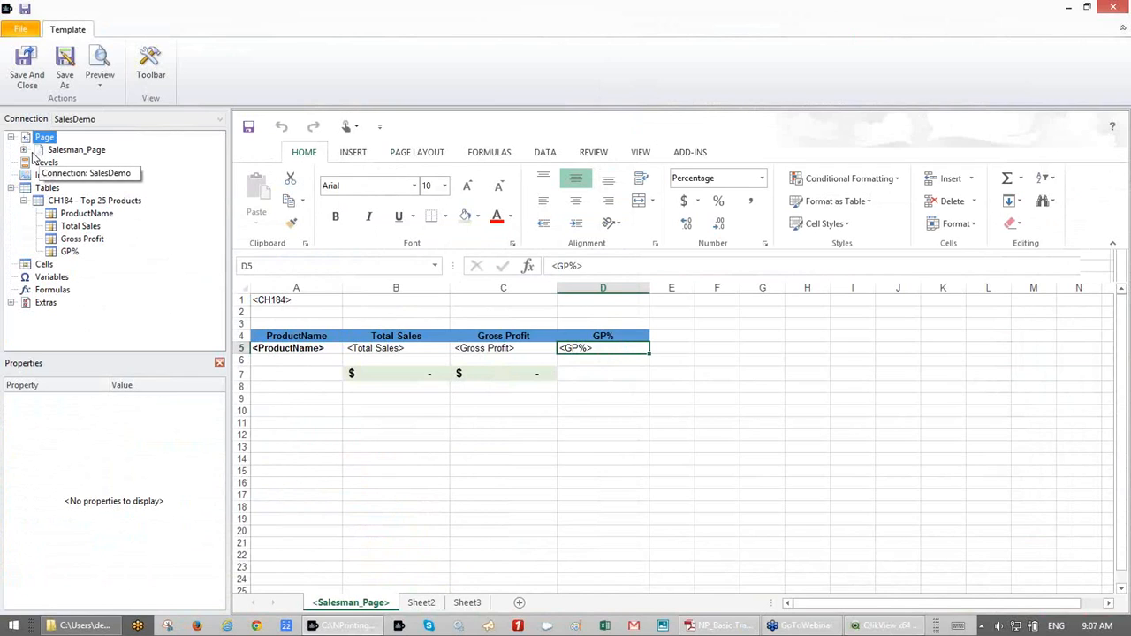
pyautogui.click(38, 152)
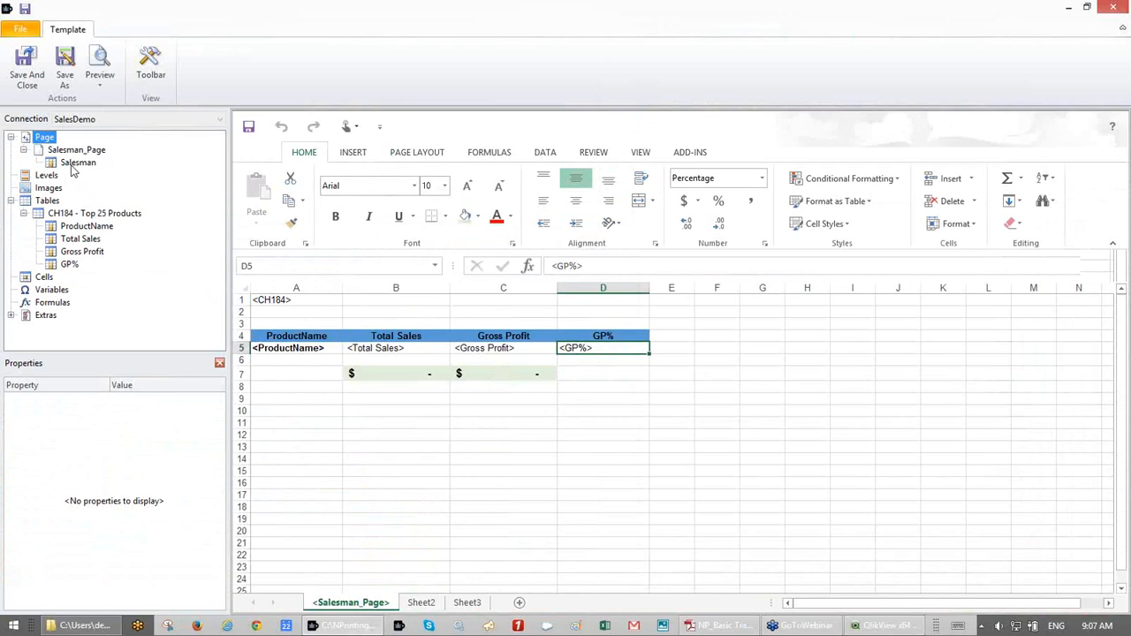
pyautogui.click(75, 164)
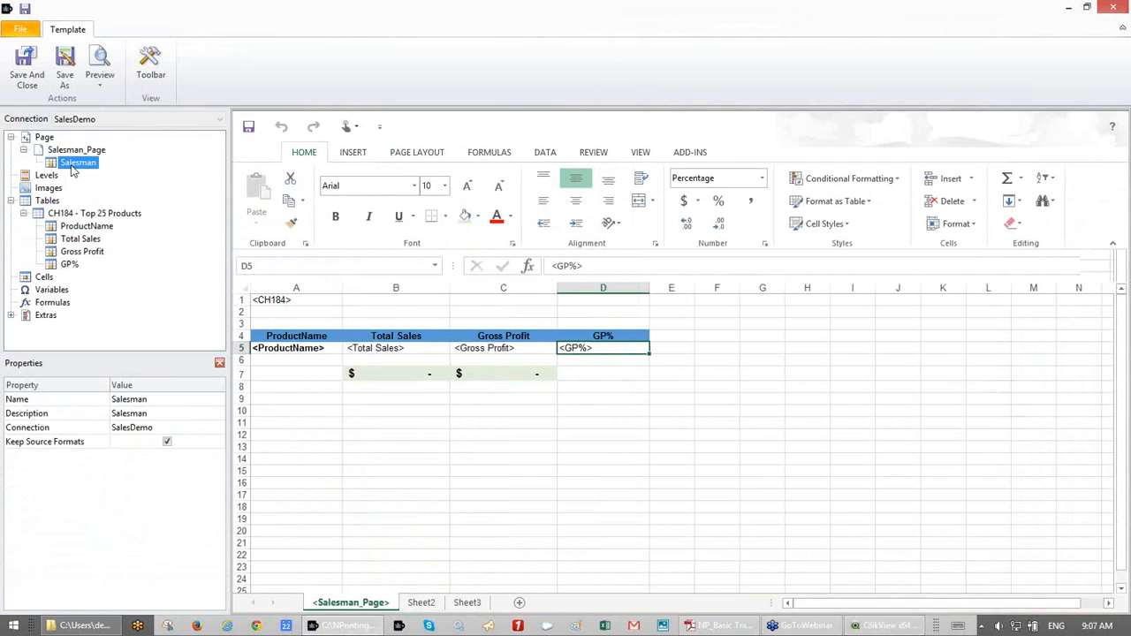
pyautogui.rightClick(288, 288)
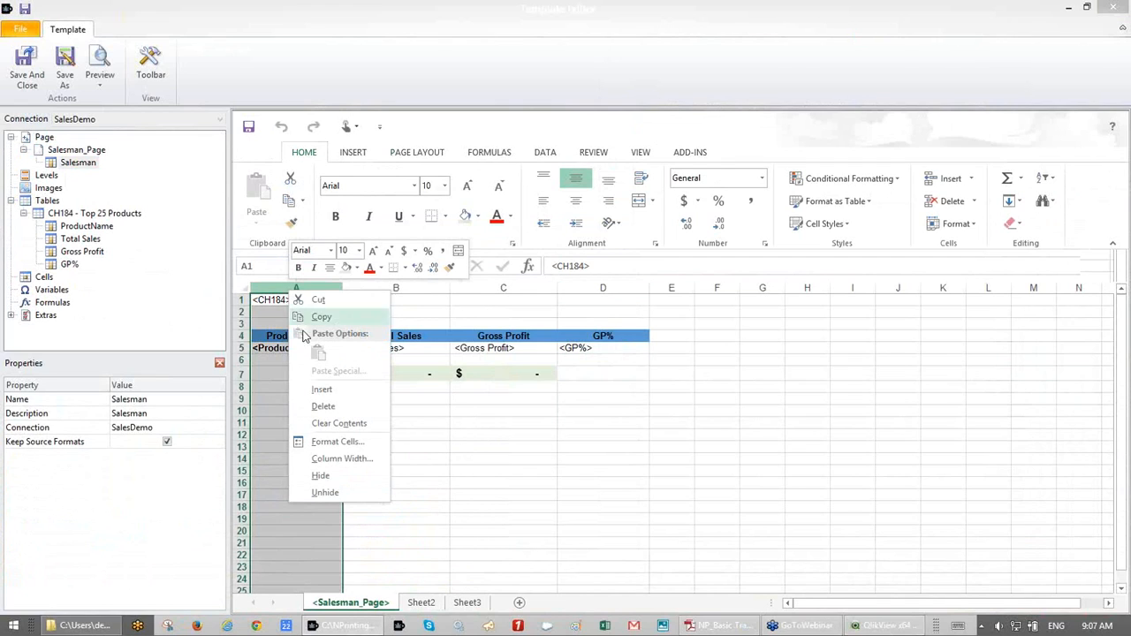
pyautogui.click(305, 392)
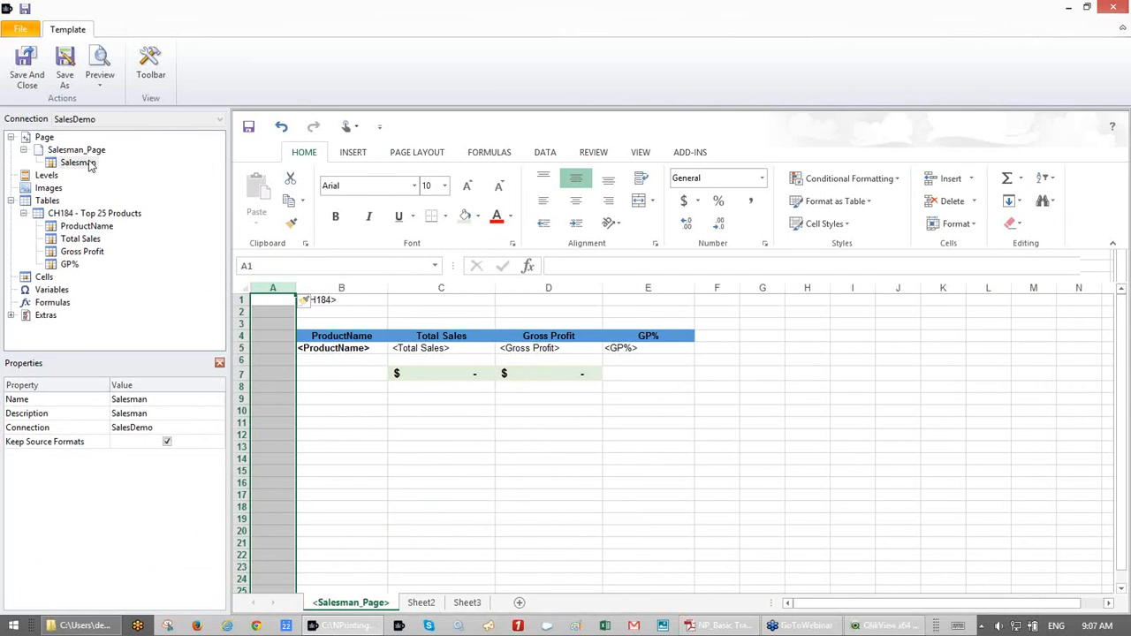
pyautogui.moveTo(90, 165); pyautogui.dragTo(324, 376)
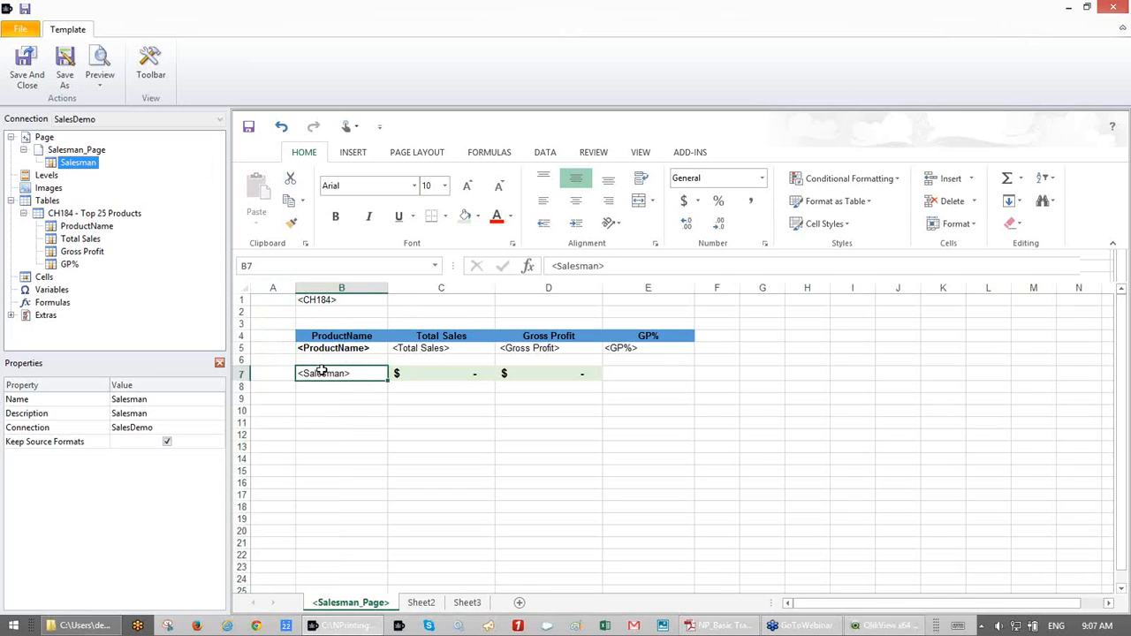
# - Bold the <Salesman> tag in B7, delete Sheet2 and Sheet3, then generate the Excel preview
pyautogui.click(336, 221)
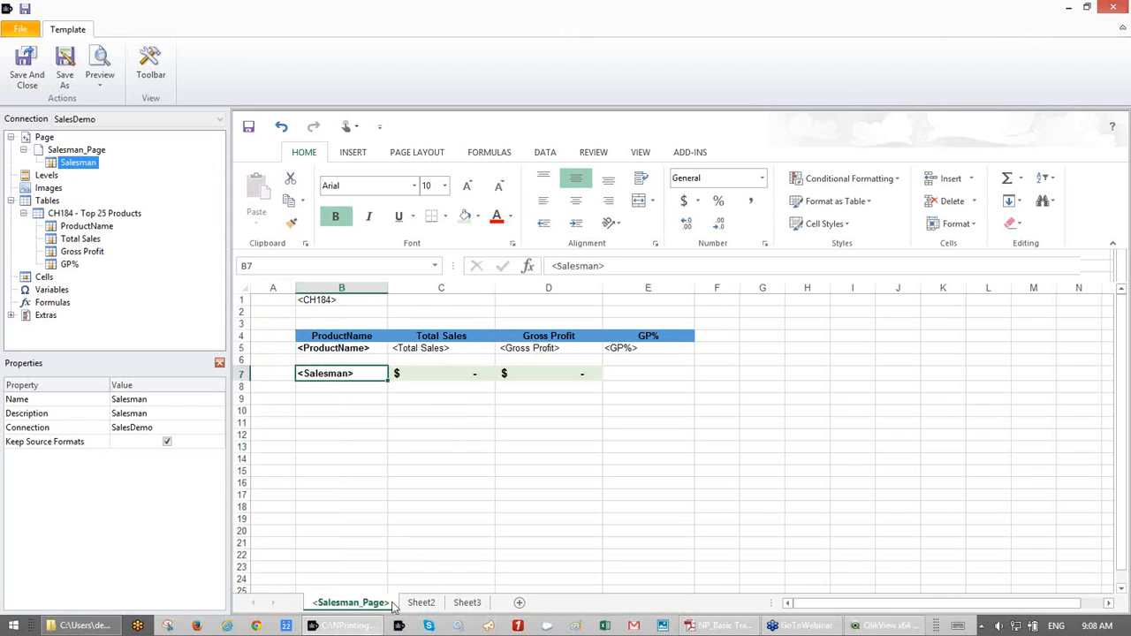
pyautogui.rightClick(420, 605)
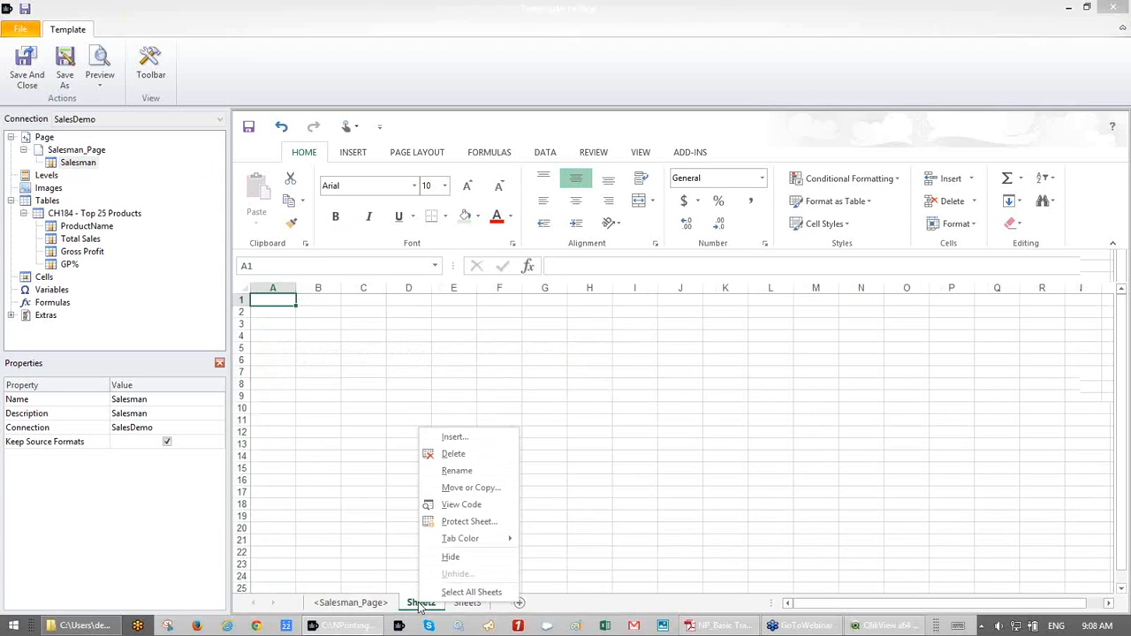
pyautogui.click(456, 454)
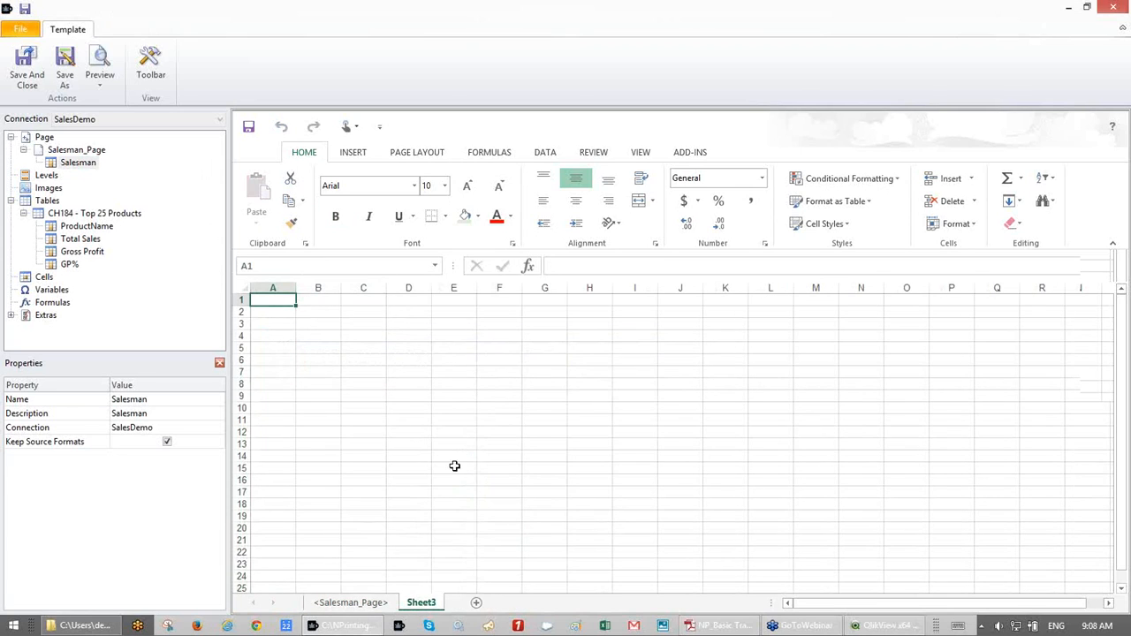
pyautogui.rightClick(420, 608)
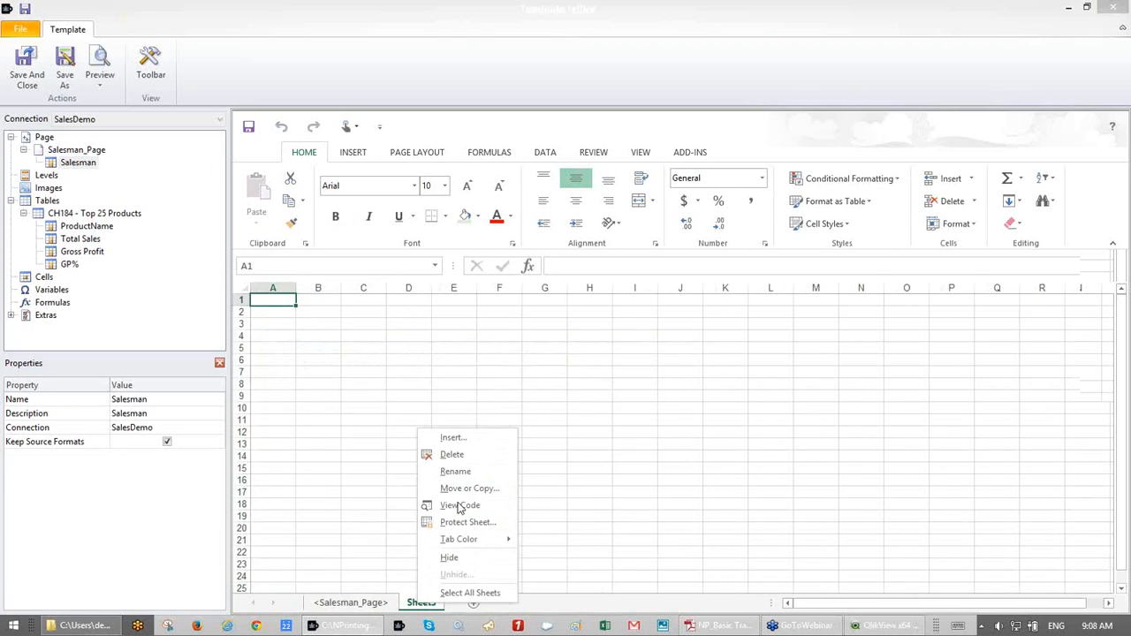
pyautogui.click(452, 456)
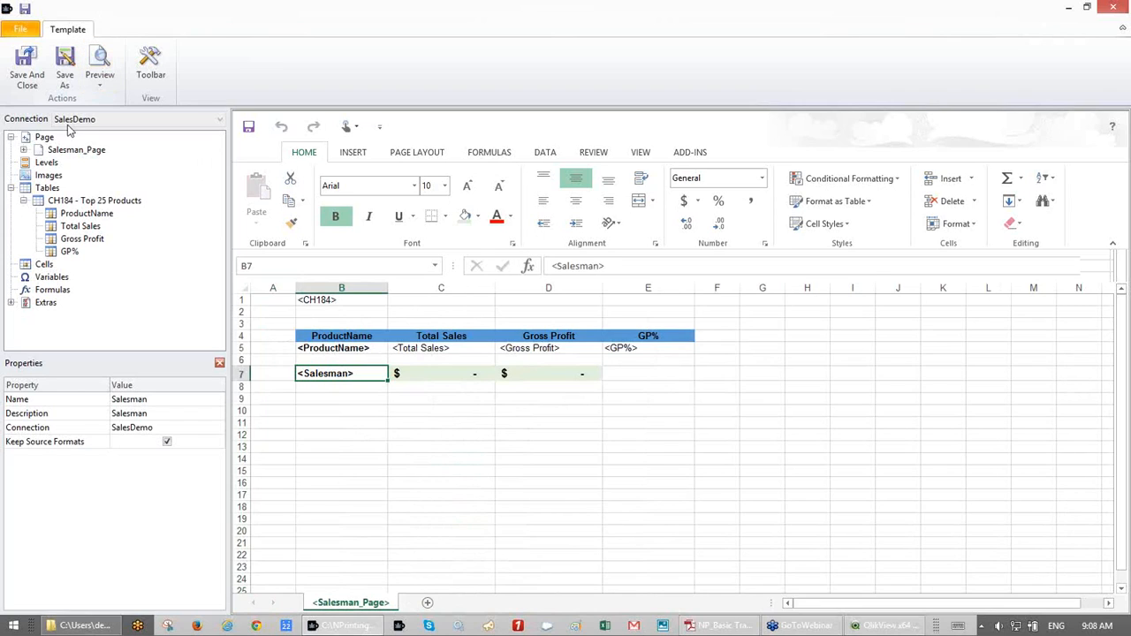
pyautogui.click(23, 150)
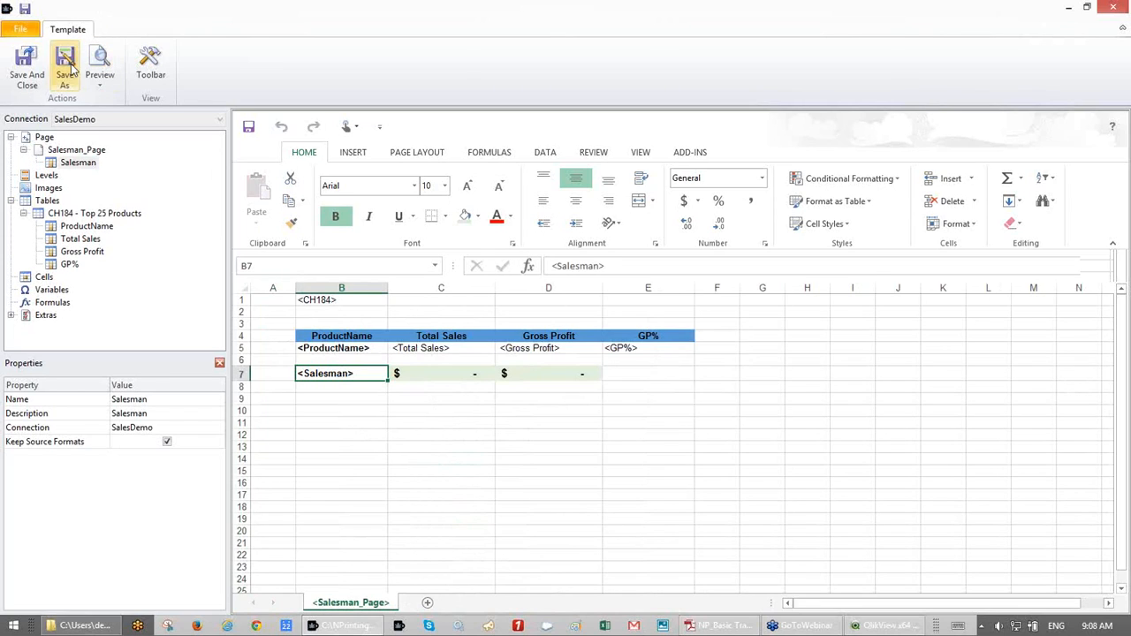
pyautogui.click(100, 56)
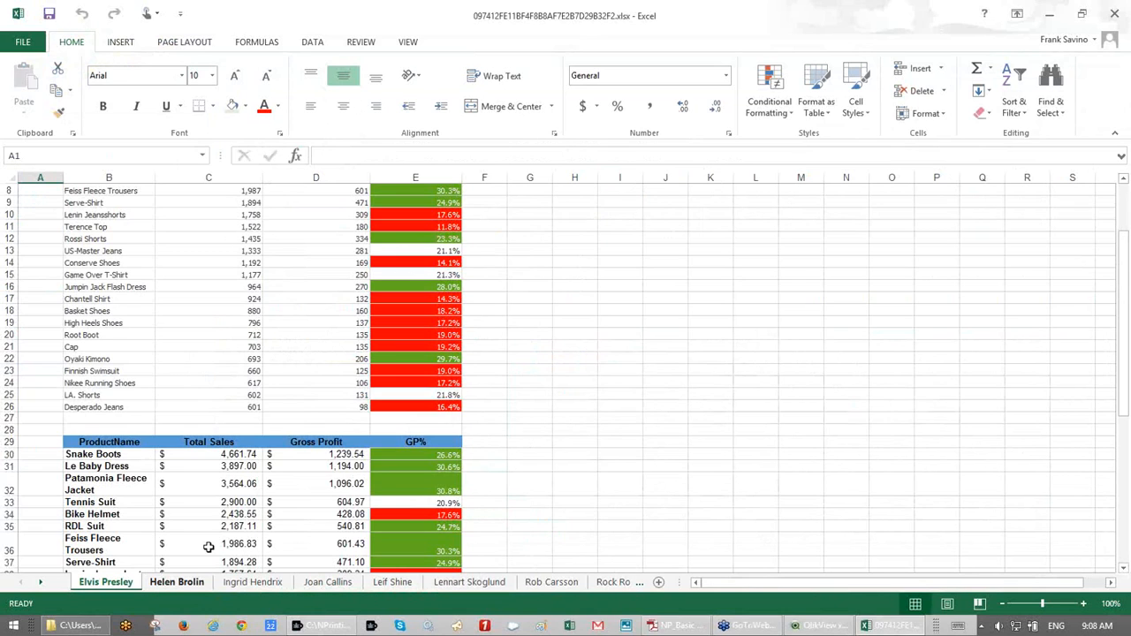
# - Scroll the first two salesman sheets to check their product tables and totals label
pyautogui.scroll(-5, 451, 434)
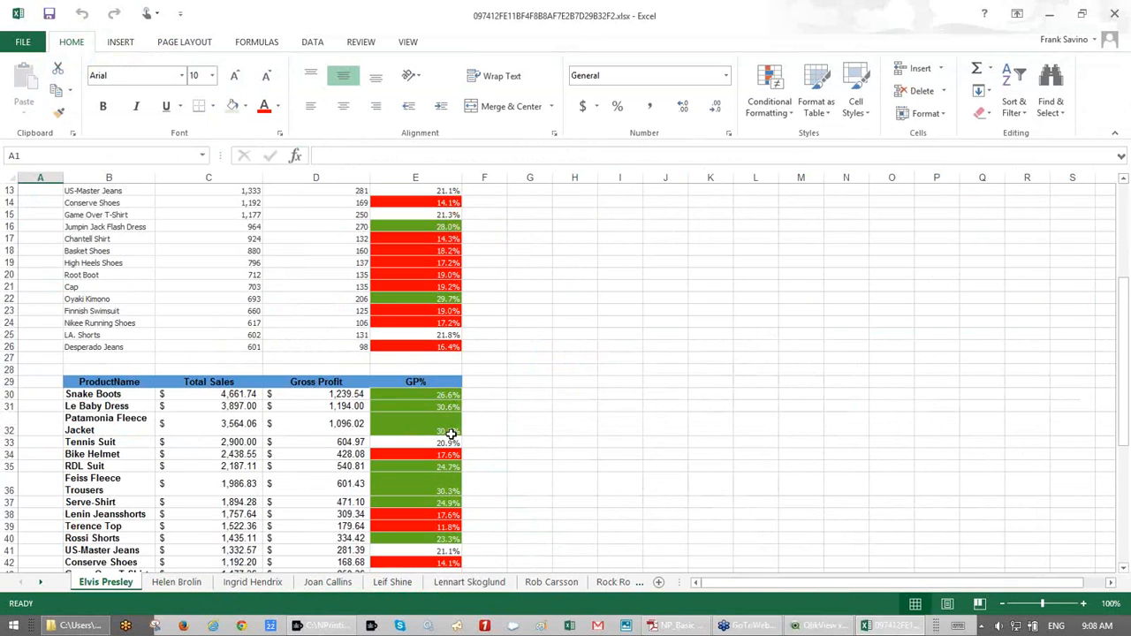
pyautogui.scroll(-4, 451, 434)
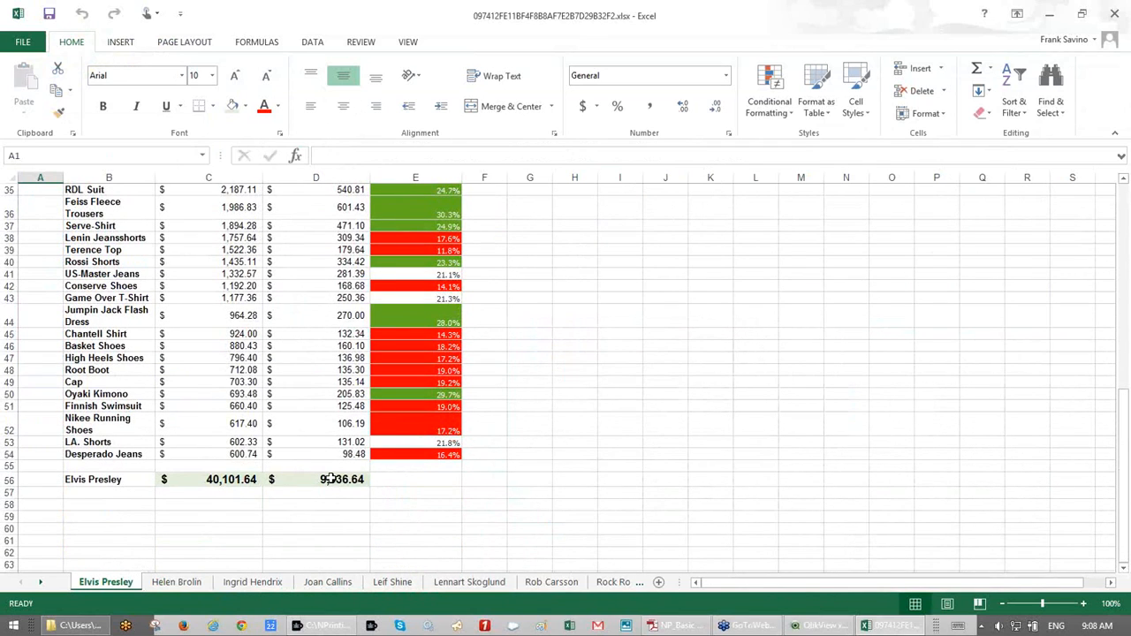
pyautogui.click(94, 482)
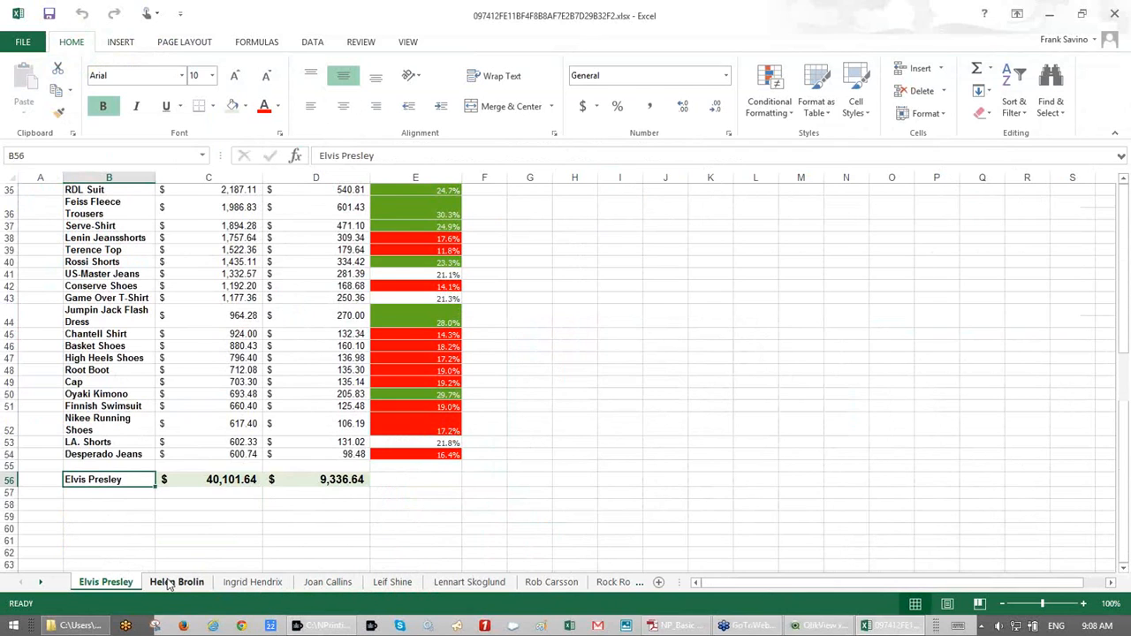
pyautogui.click(166, 587)
pyautogui.scroll(-15, 277, 414)
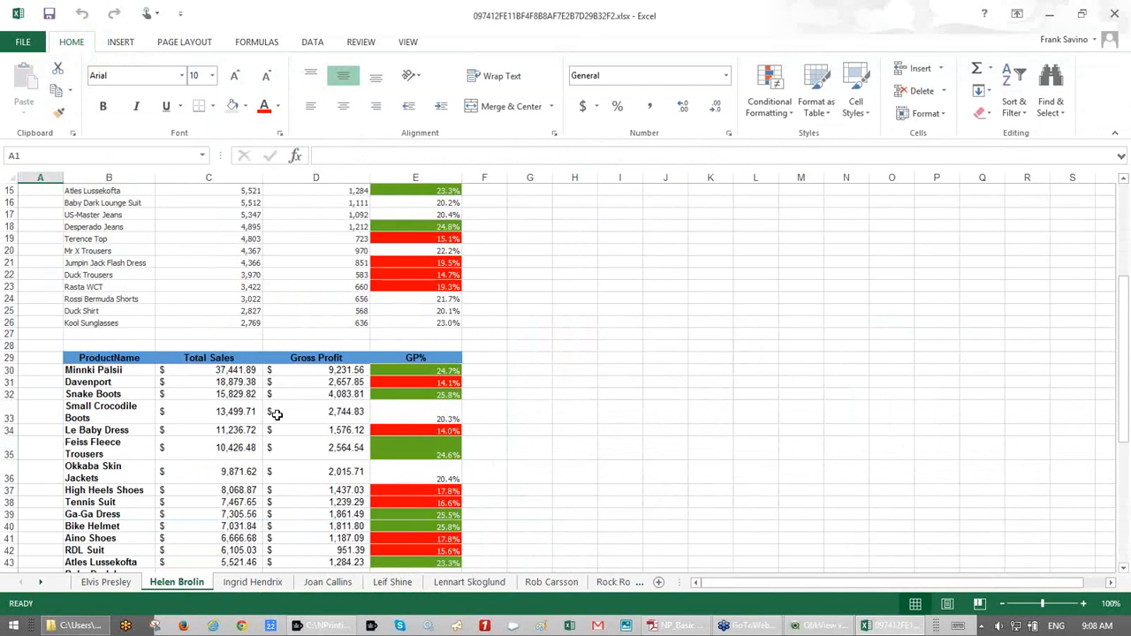
# - Check the remaining salesman tabs, the last totalling 192,888.00, then close without saving
pyautogui.click(256, 583)
pyautogui.click(328, 583)
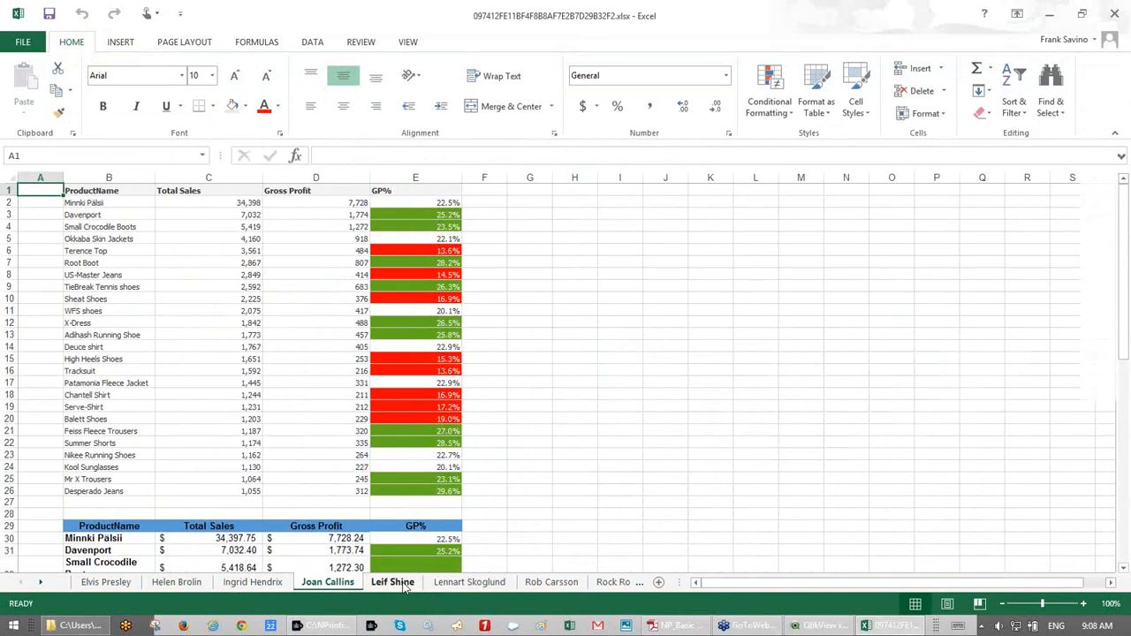
pyautogui.click(405, 589)
pyautogui.click(469, 587)
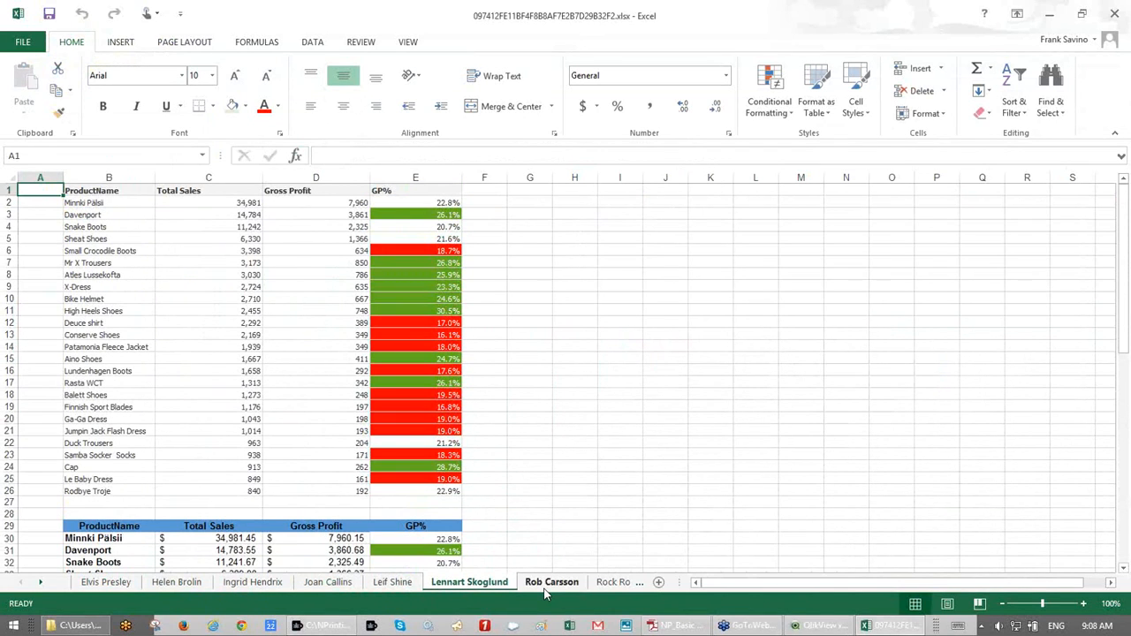
pyautogui.click(550, 583)
pyautogui.click(614, 583)
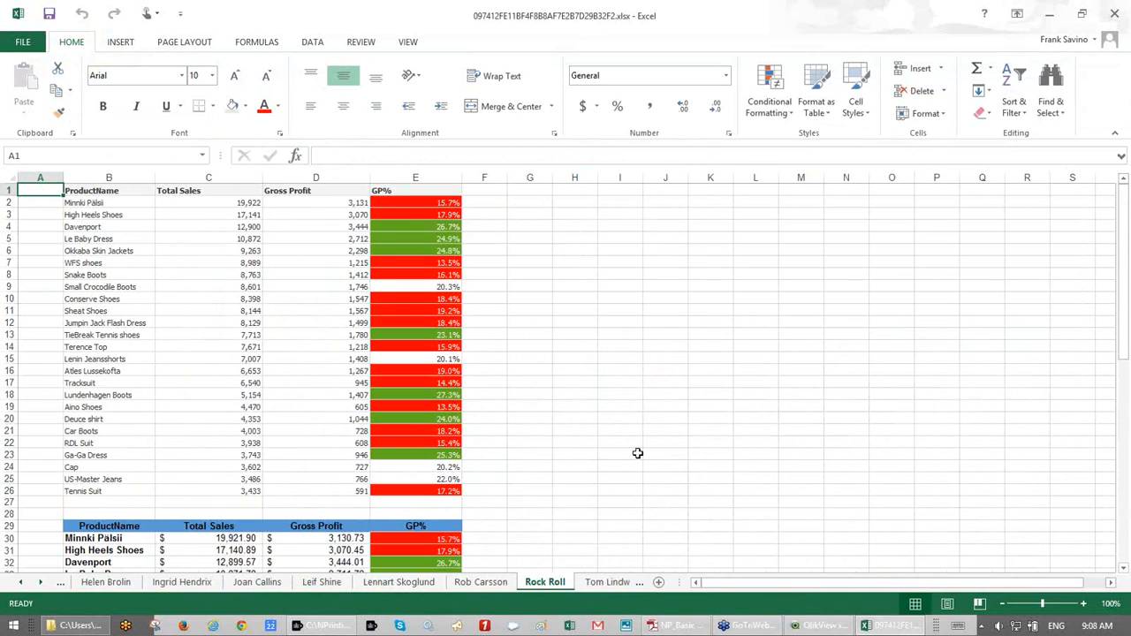
pyautogui.scroll(-20, 638, 454)
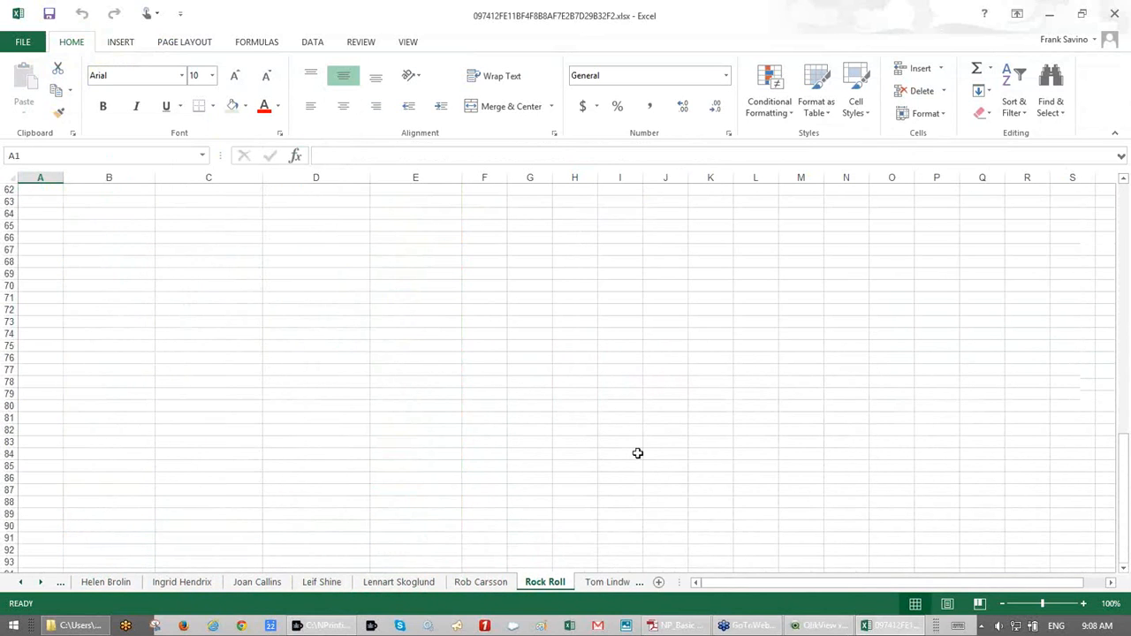
pyautogui.scroll(9, 638, 453)
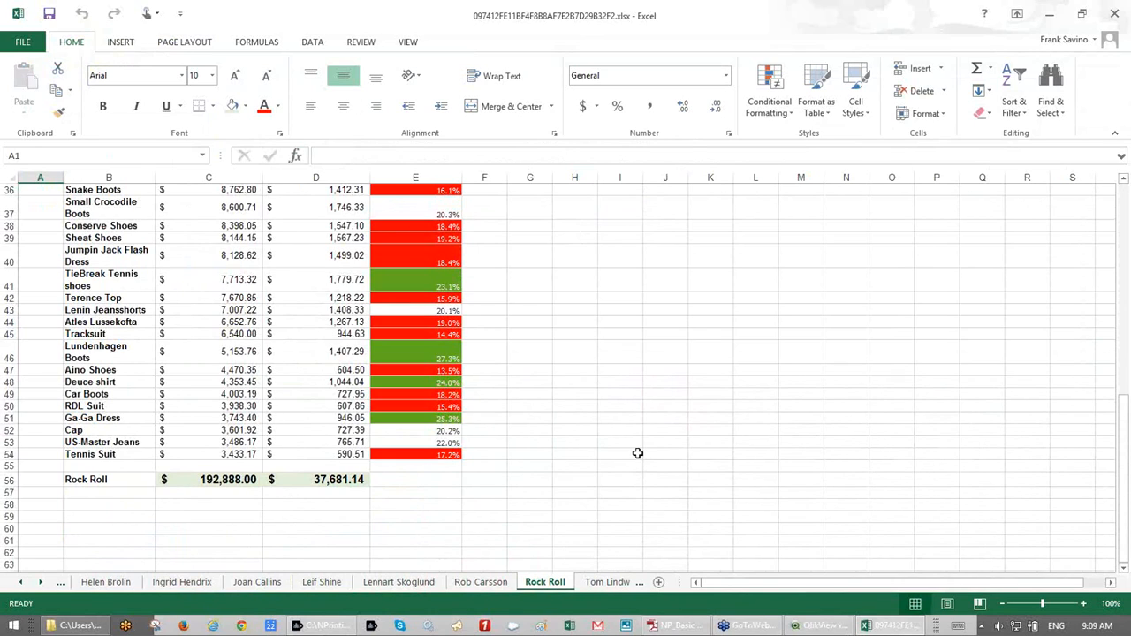
pyautogui.click(1114, 17)
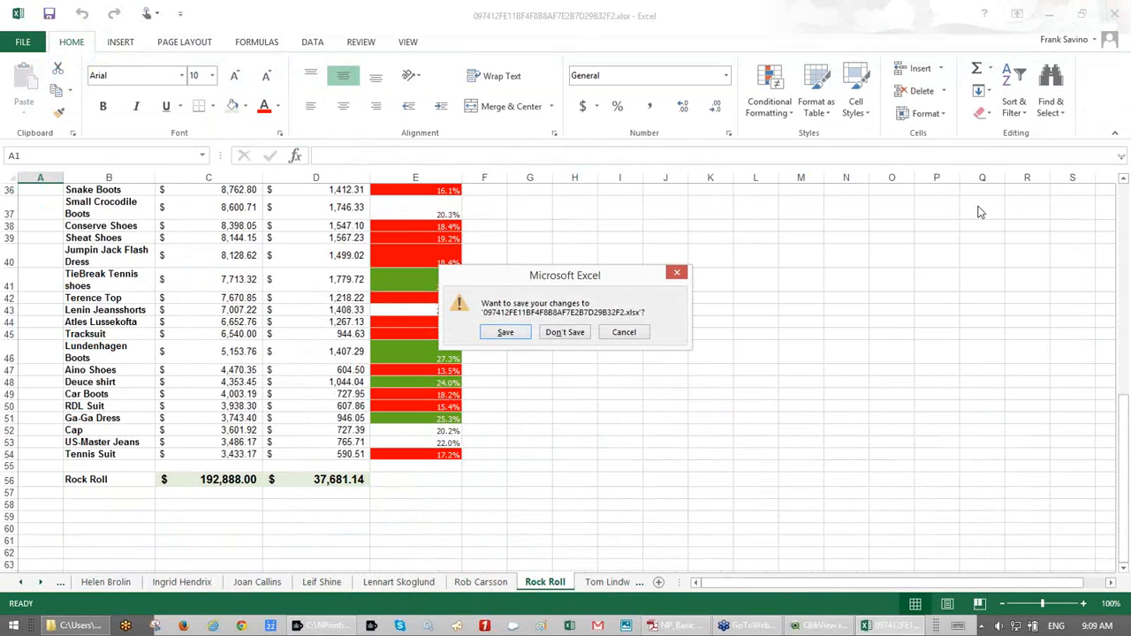
pyautogui.click(577, 335)
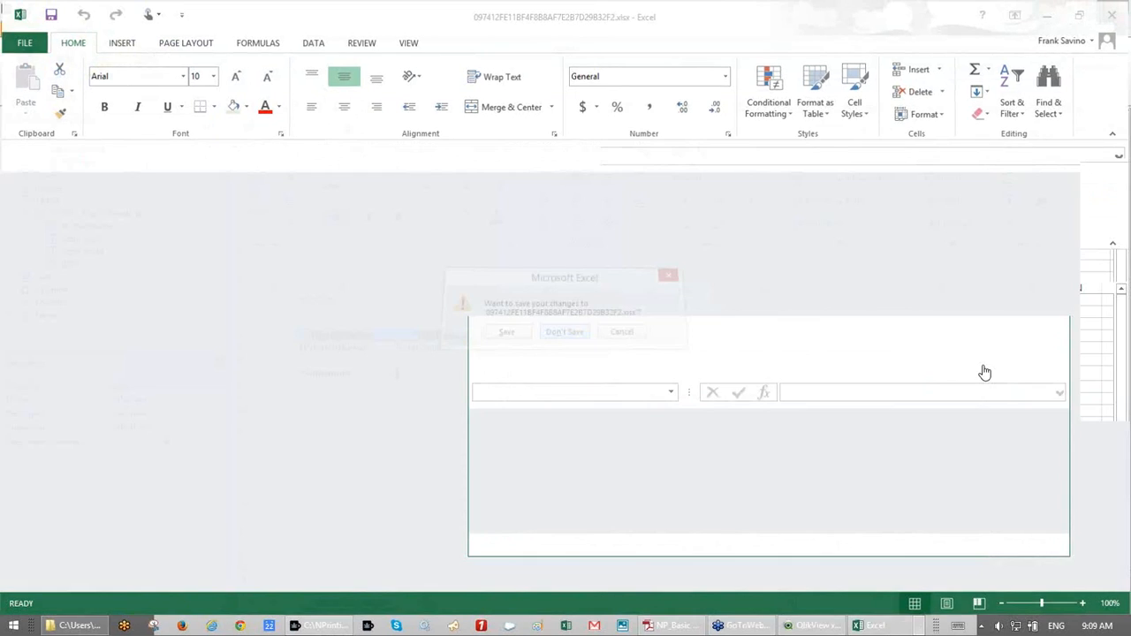
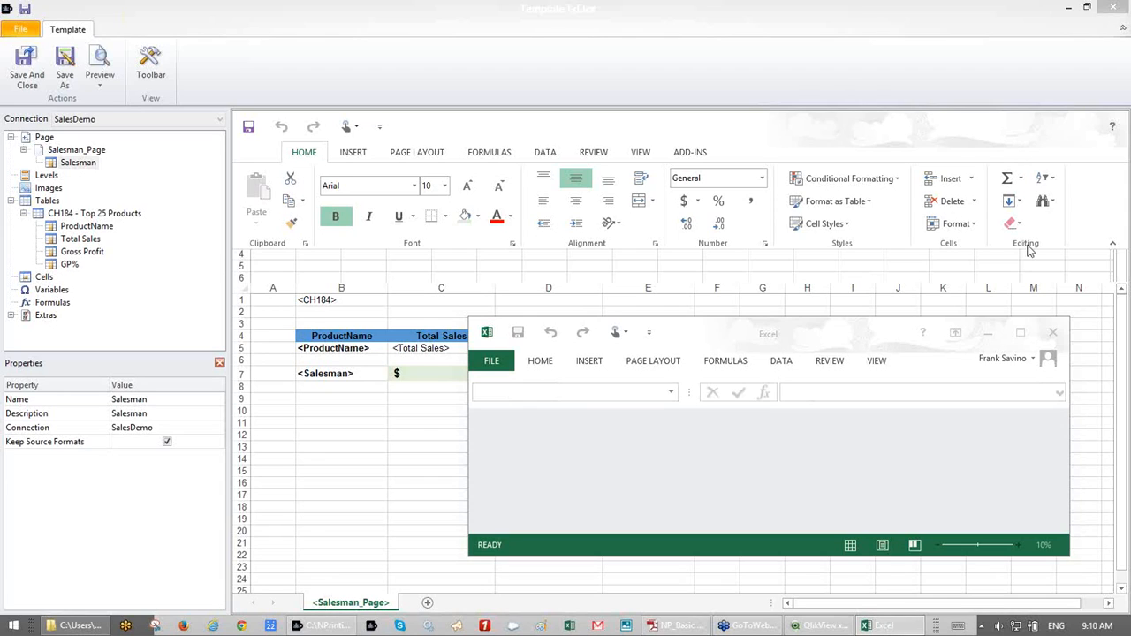
# - Close the leftover blank Excel window and select Tables in the template's object tree
pyautogui.click(1058, 335)
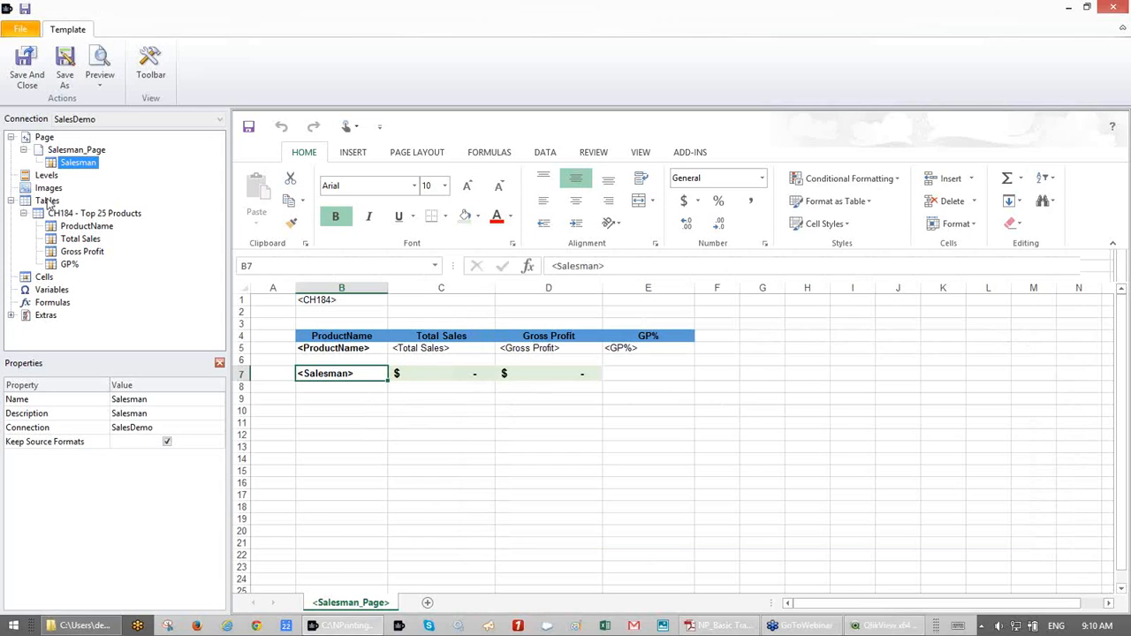
pyautogui.click(47, 202)
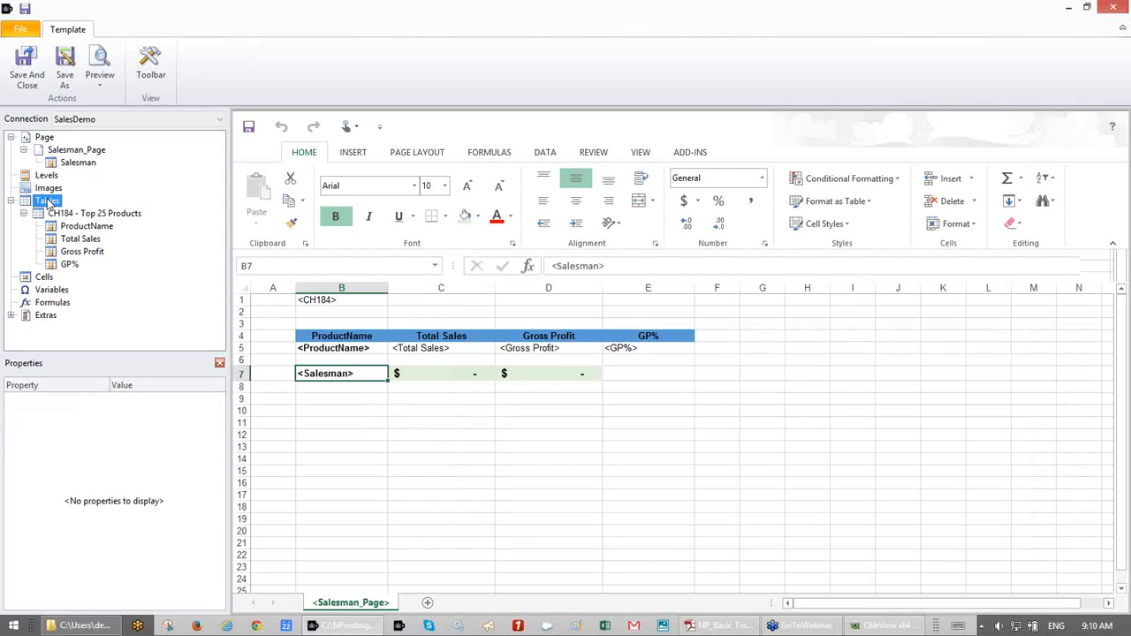
# - Start adding Images objects and look up the Sales over Time chart's ID (CH187) in QlikView
pyautogui.click(50, 190)
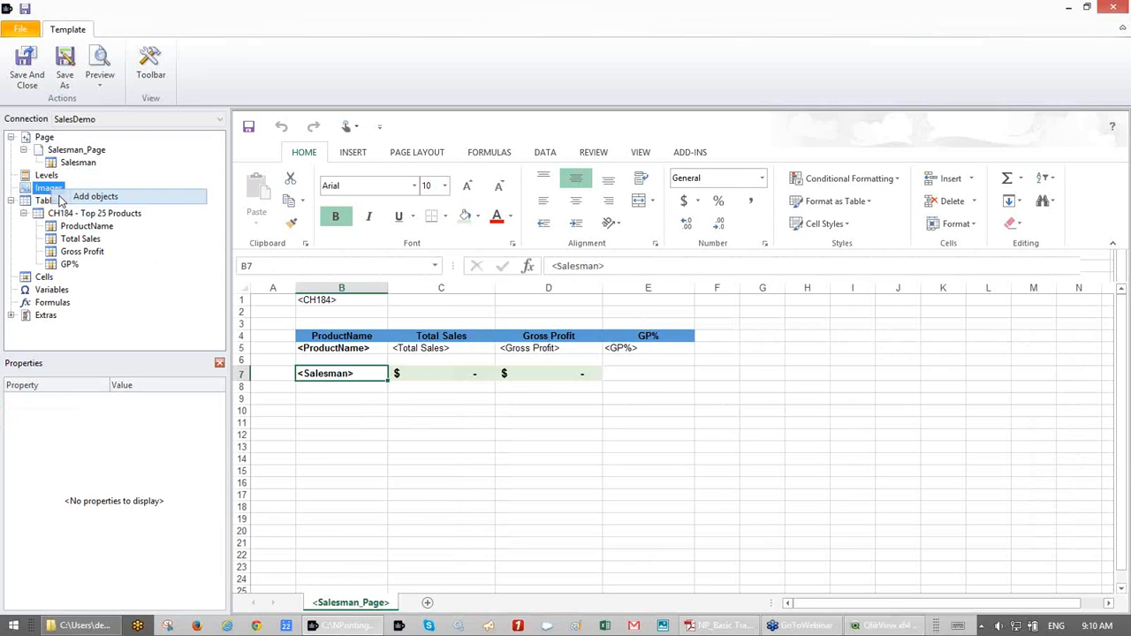
pyautogui.click(60, 200)
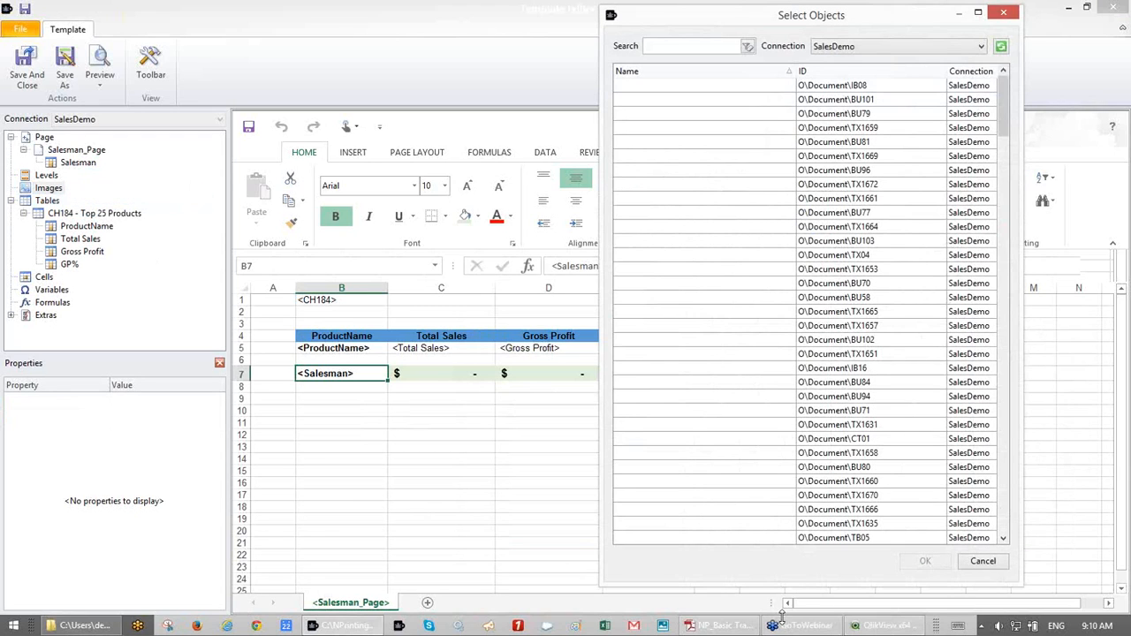
pyautogui.click(877, 628)
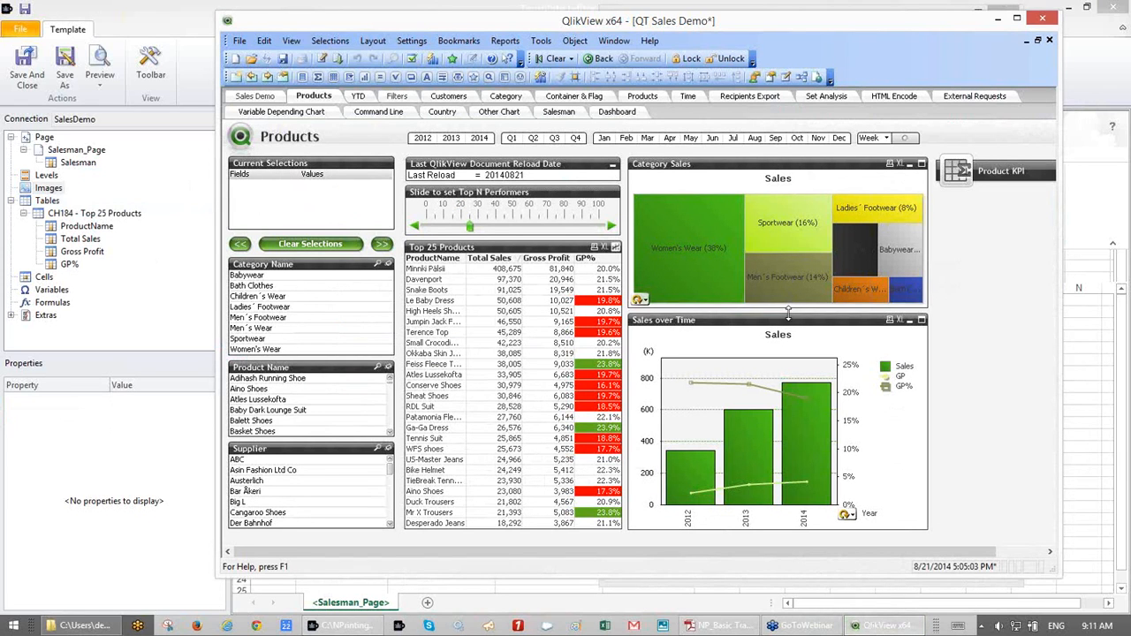
pyautogui.click(788, 313)
pyautogui.rightClick(781, 329)
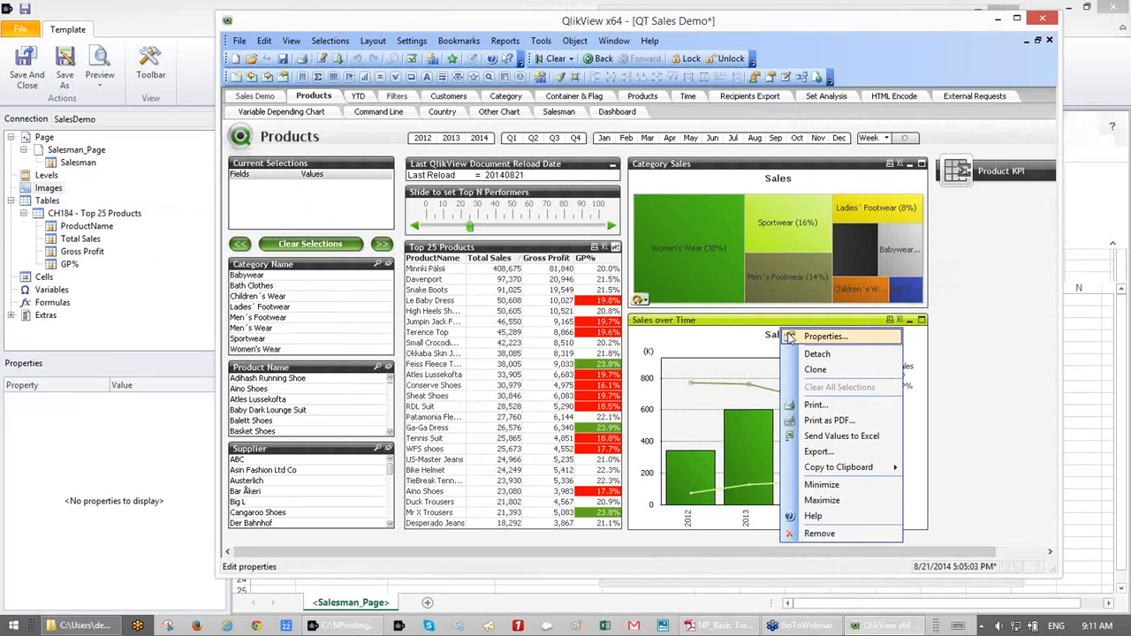
pyautogui.click(791, 338)
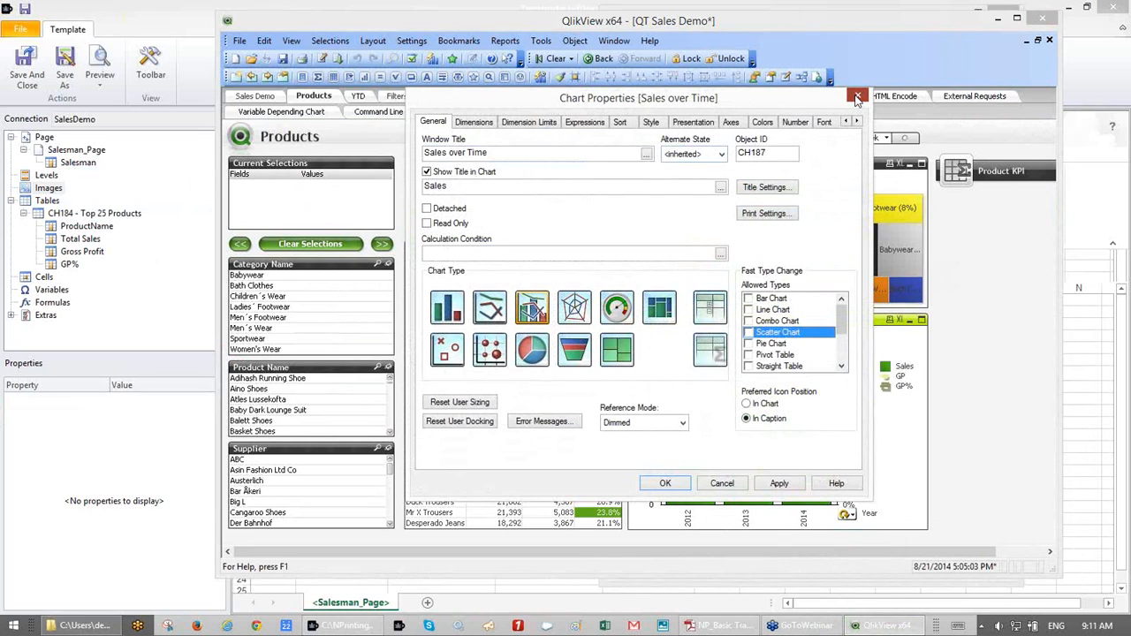
pyautogui.click(856, 98)
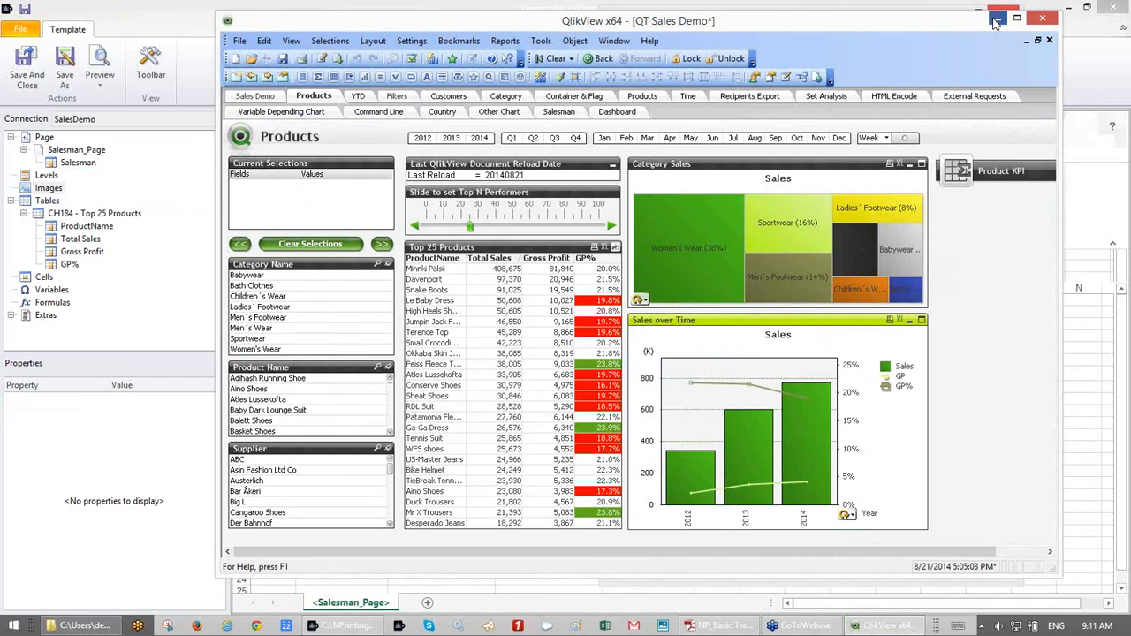
# - Search 187 in the object picker and add CH187 Sales over Time
pyautogui.click(995, 20)
pyautogui.click(731, 45)
pyautogui.write('1')
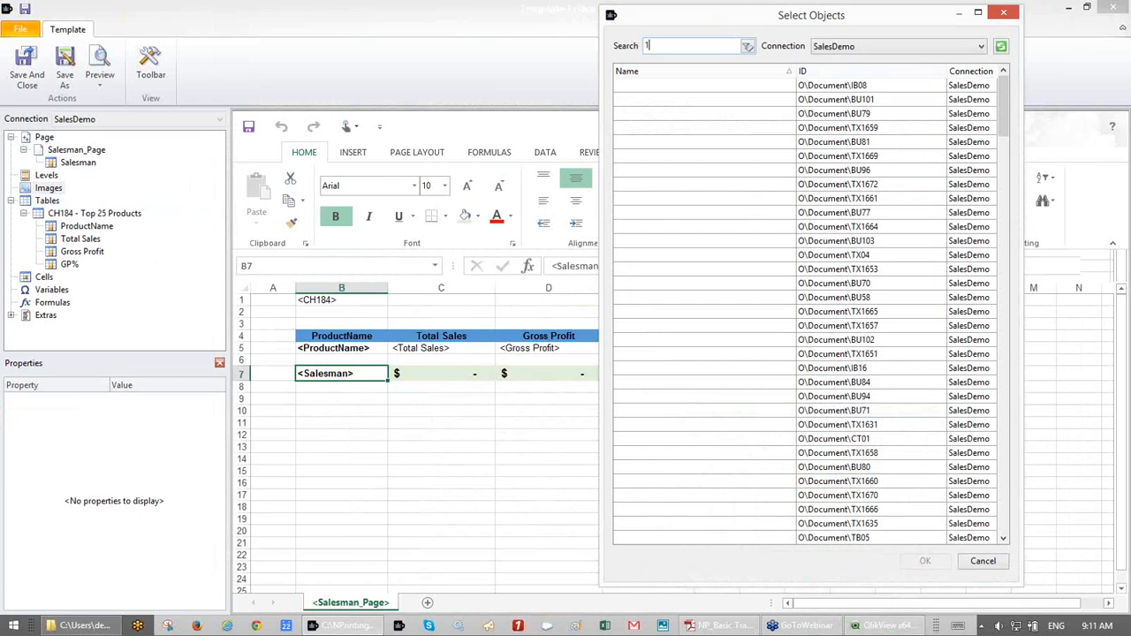
pyautogui.write('87')
pyautogui.doubleClick(649, 89)
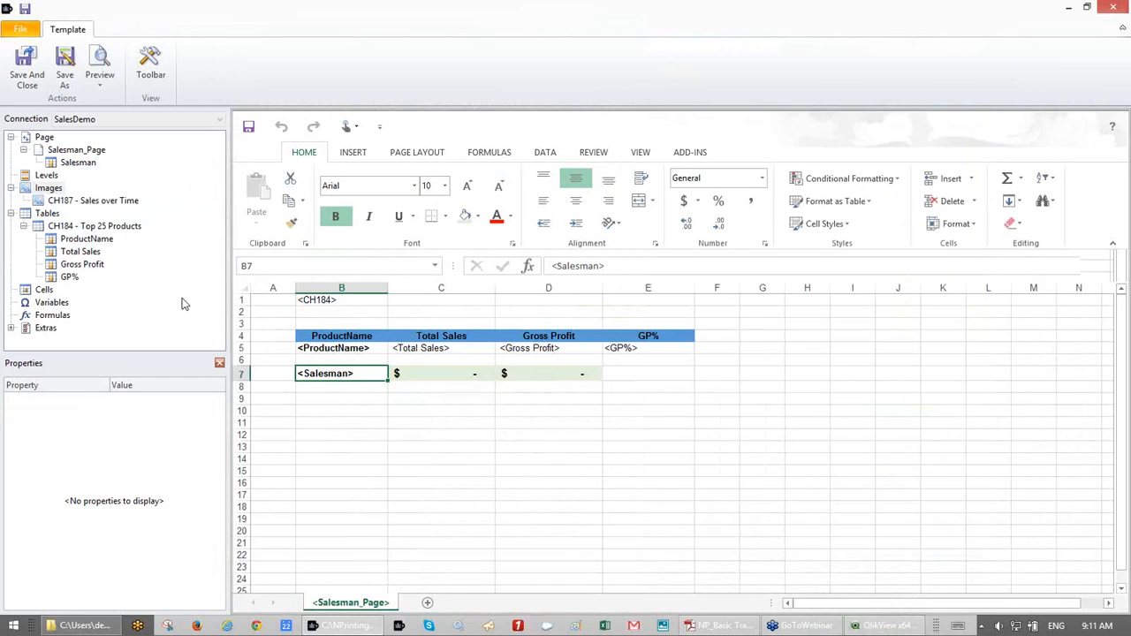
# - Drop the CH187 Sales over Time image into cell B11 and preview the report
pyautogui.moveTo(40, 203); pyautogui.dragTo(311, 438)
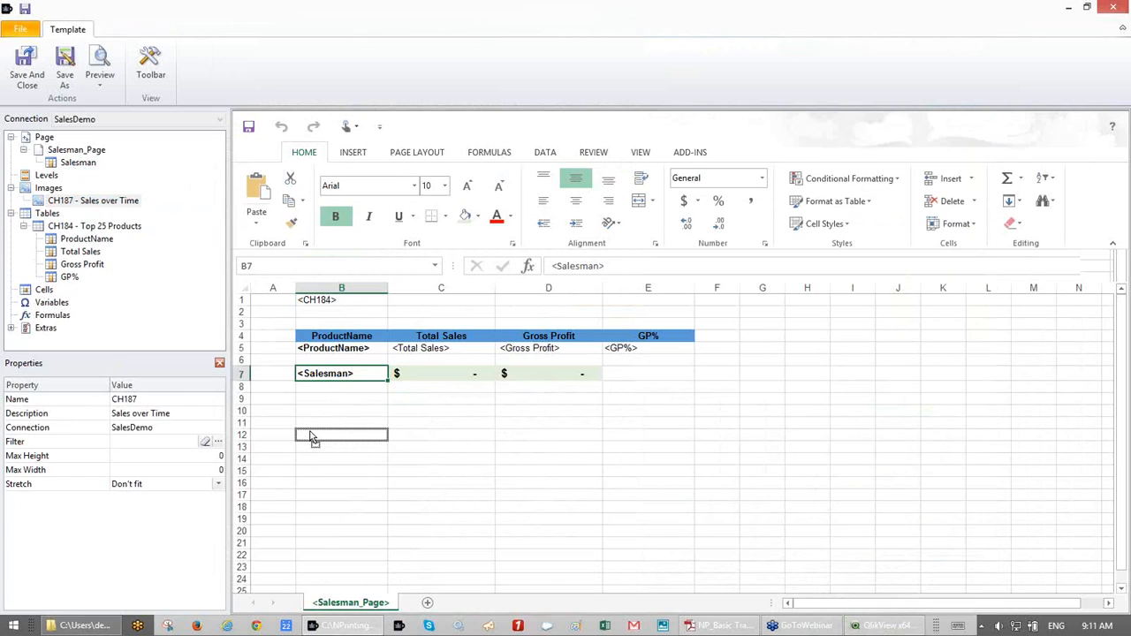
pyautogui.moveTo(311, 437)
pyautogui.mouseDown()
pyautogui.moveTo(314, 482)
pyautogui.moveTo(309, 422)
pyautogui.mouseUp()
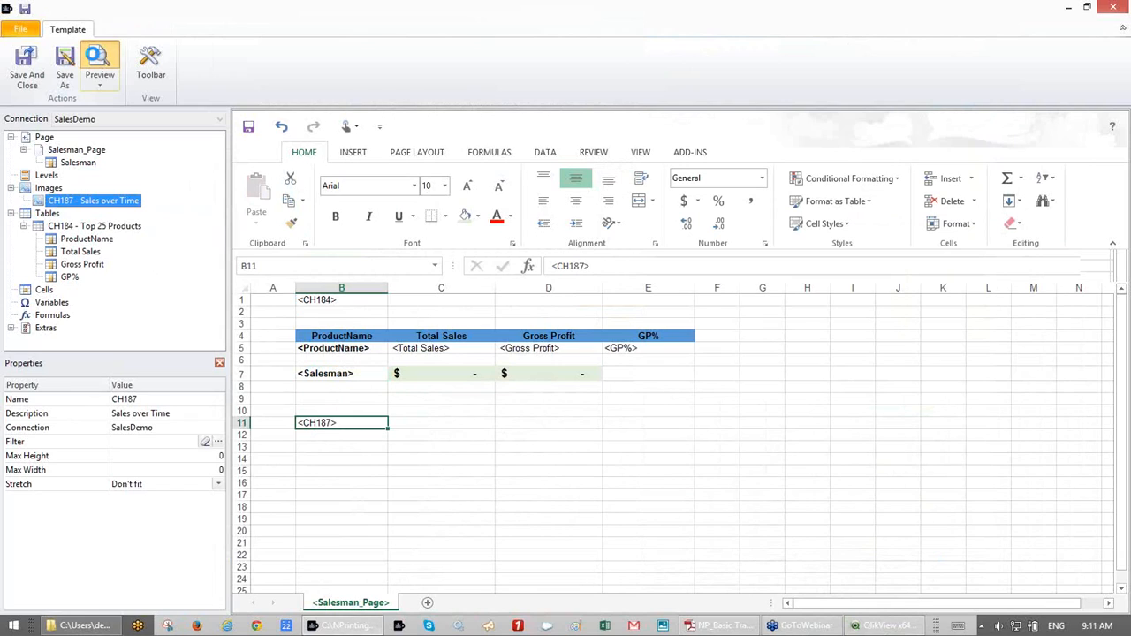
pyautogui.click(92, 57)
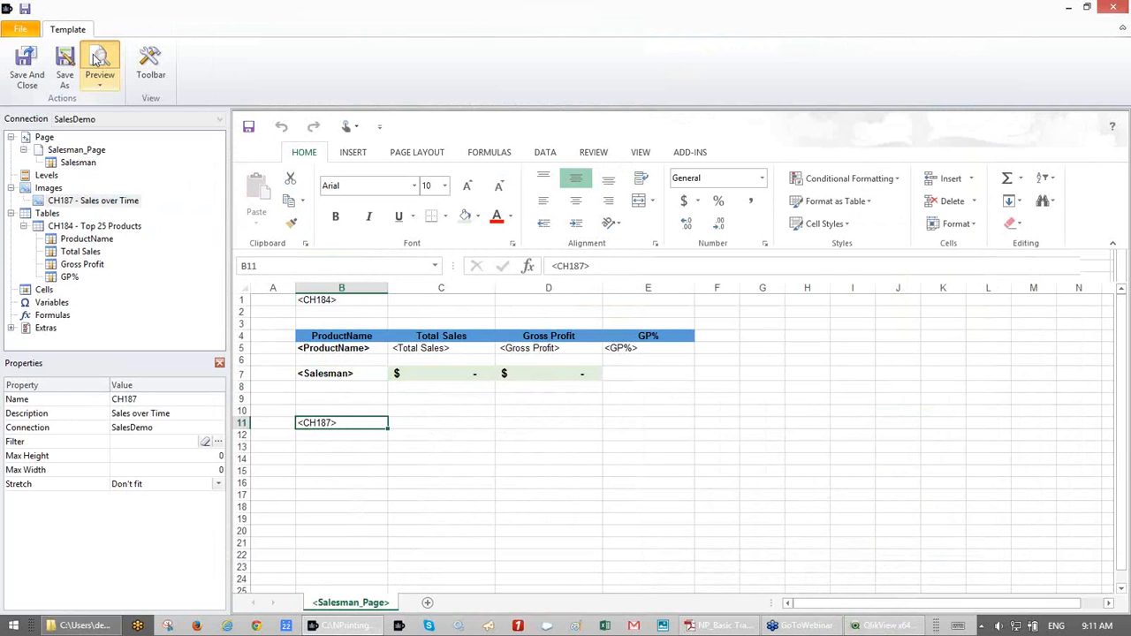
# - Maximize the preview, scroll down to the Sales chart under the totals, then close without saving
pyautogui.doubleClick(672, 332)
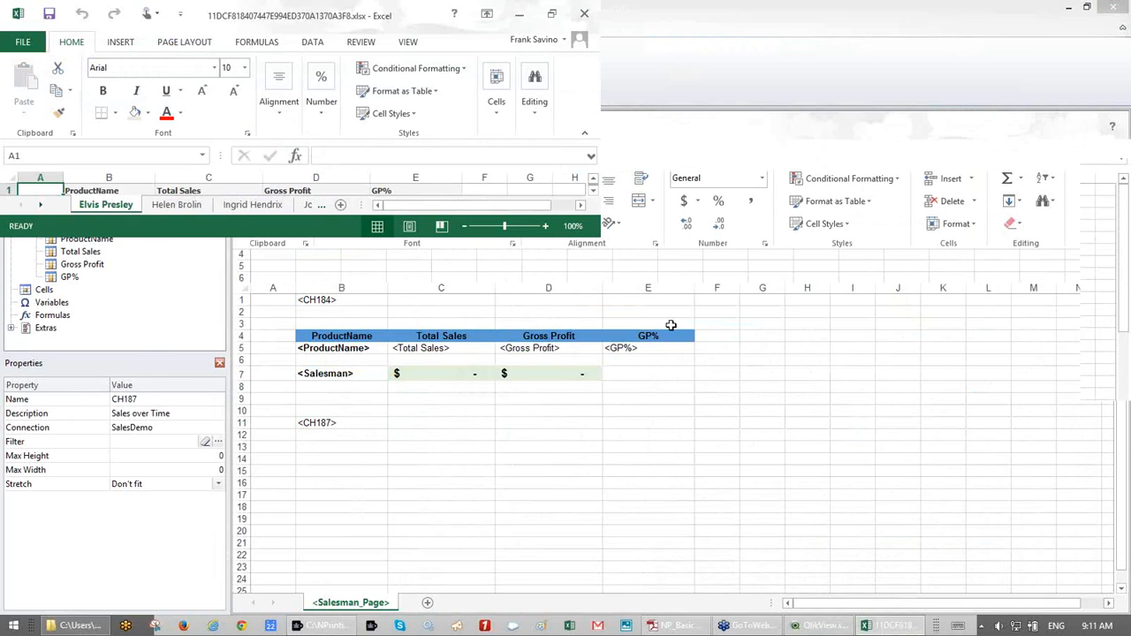
pyautogui.scroll(-18, 673, 355)
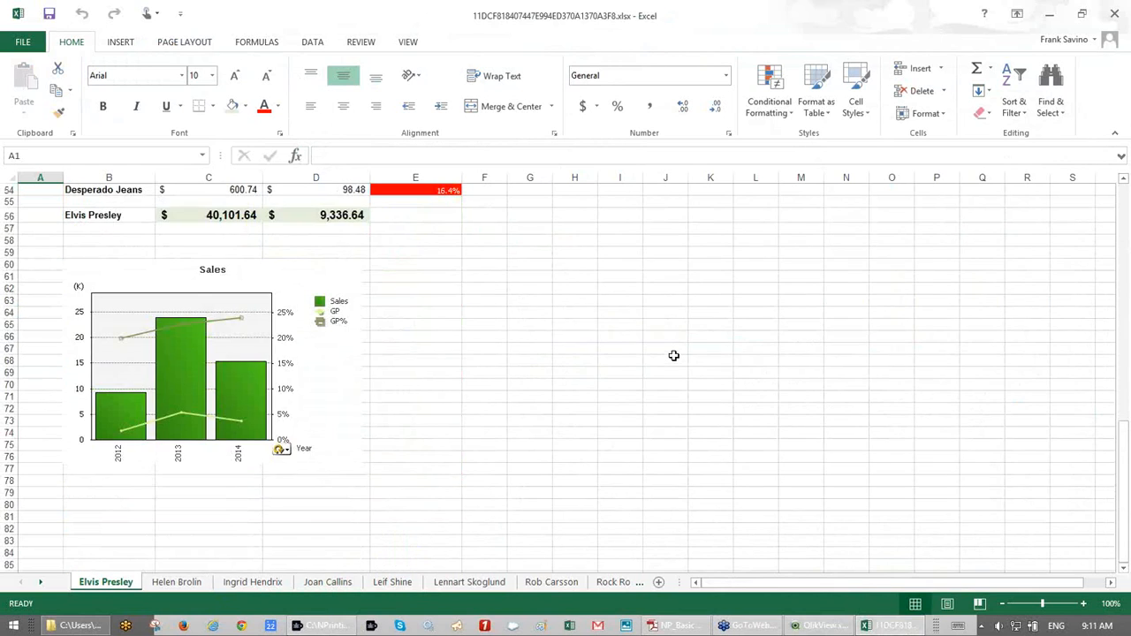
pyautogui.scroll(18, 673, 355)
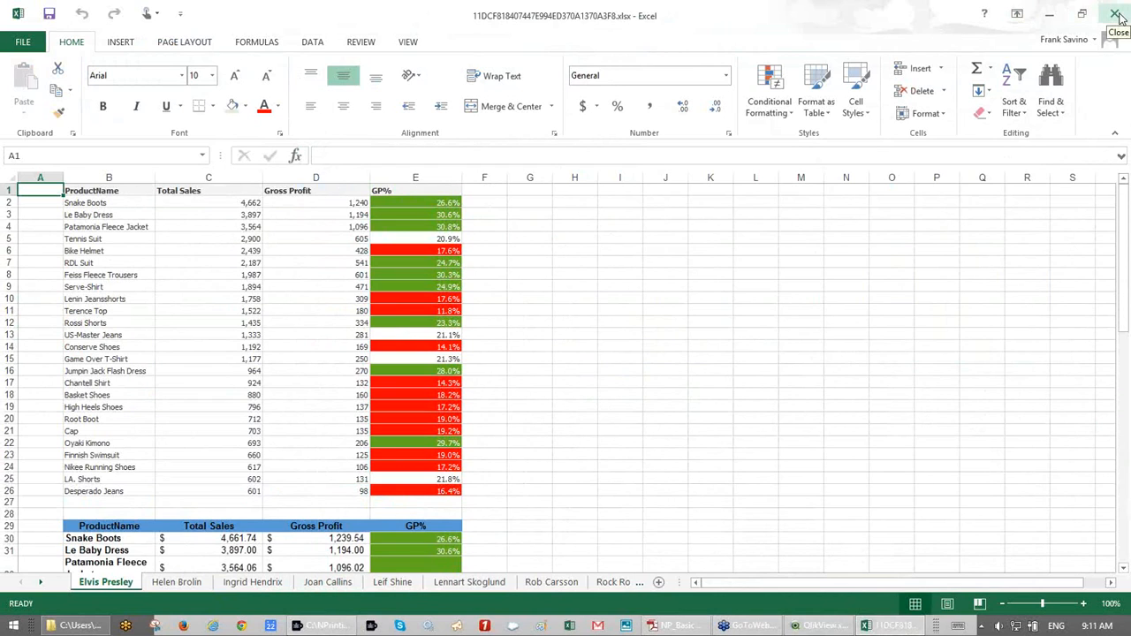
pyautogui.scroll(-1, 807, 293)
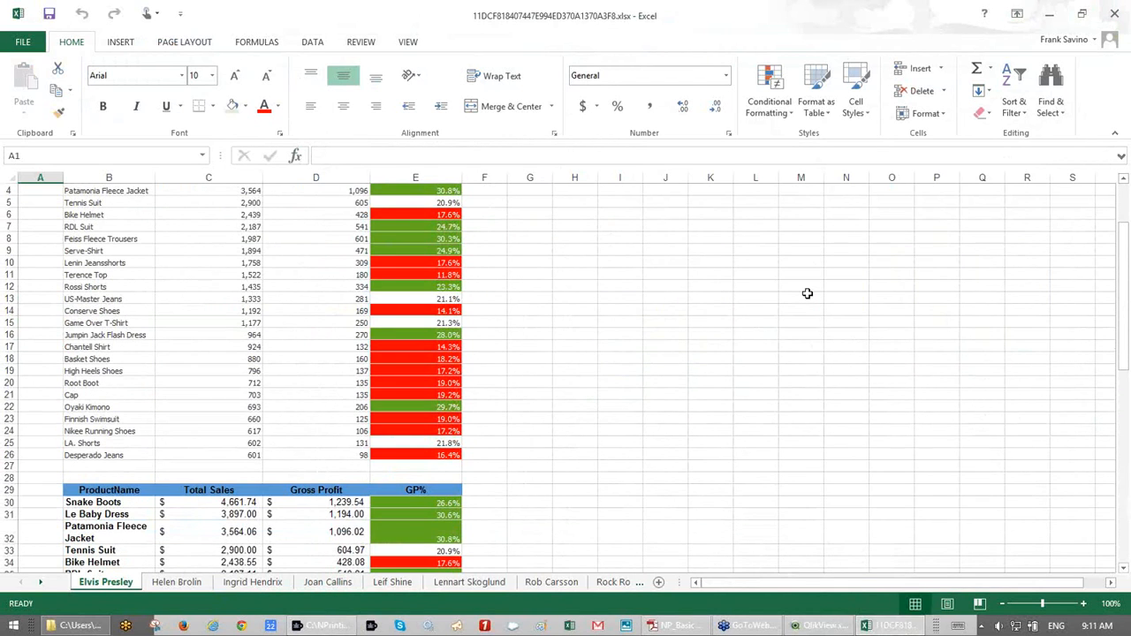
pyautogui.scroll(-17, 807, 293)
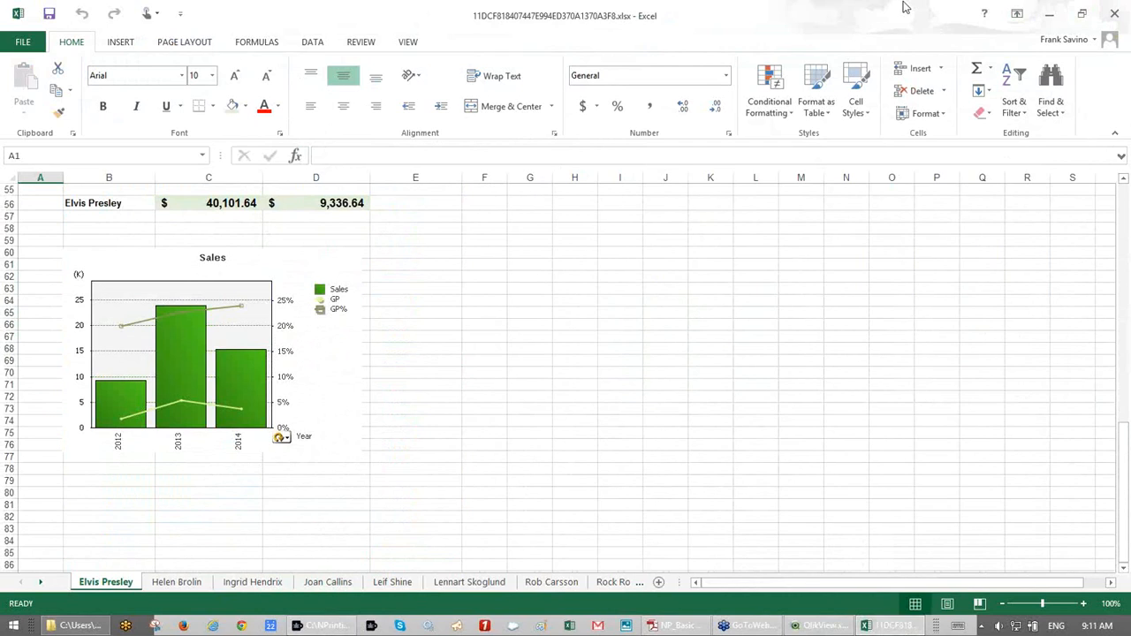
pyautogui.click(1116, 16)
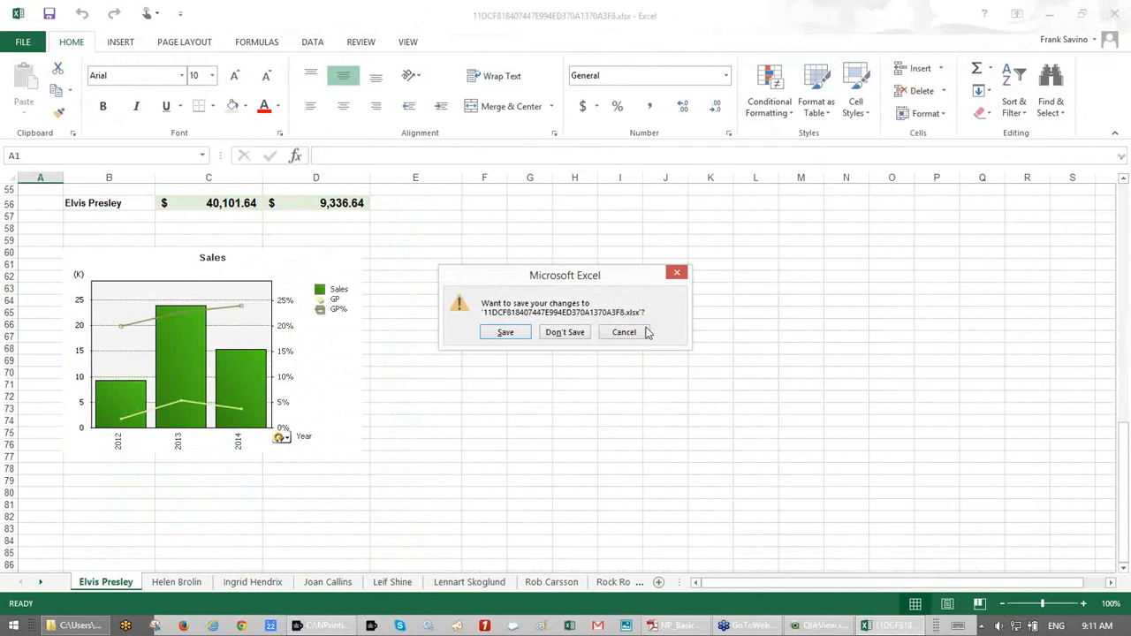
pyautogui.click(564, 332)
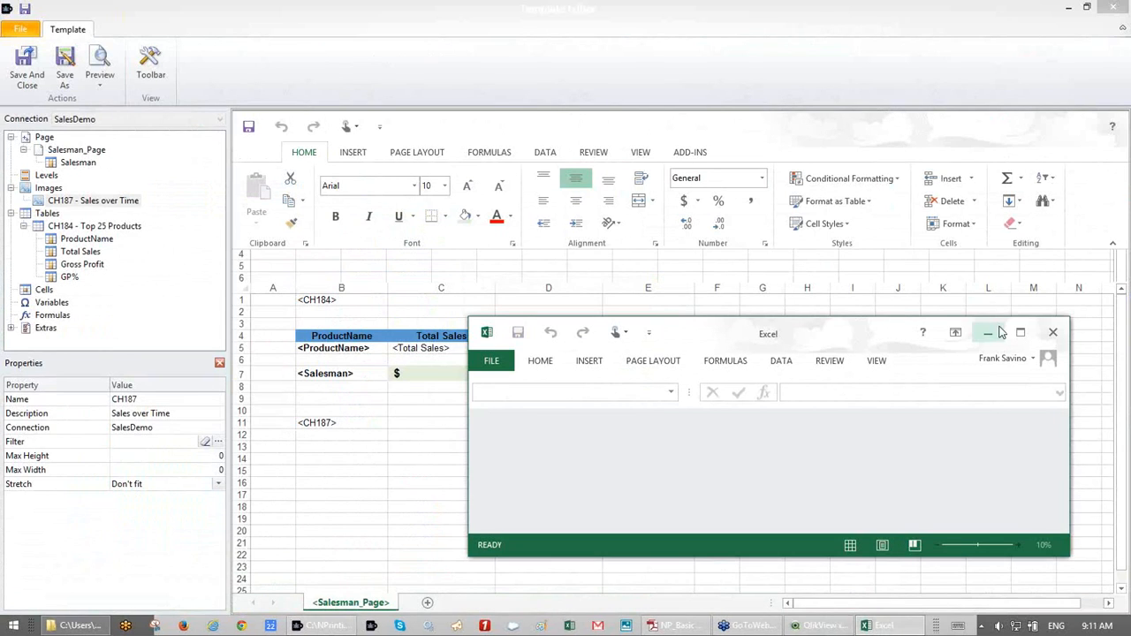
# - Close the empty Excel window and try the CH187 image with Stretch and Max Height 300
pyautogui.click(1054, 334)
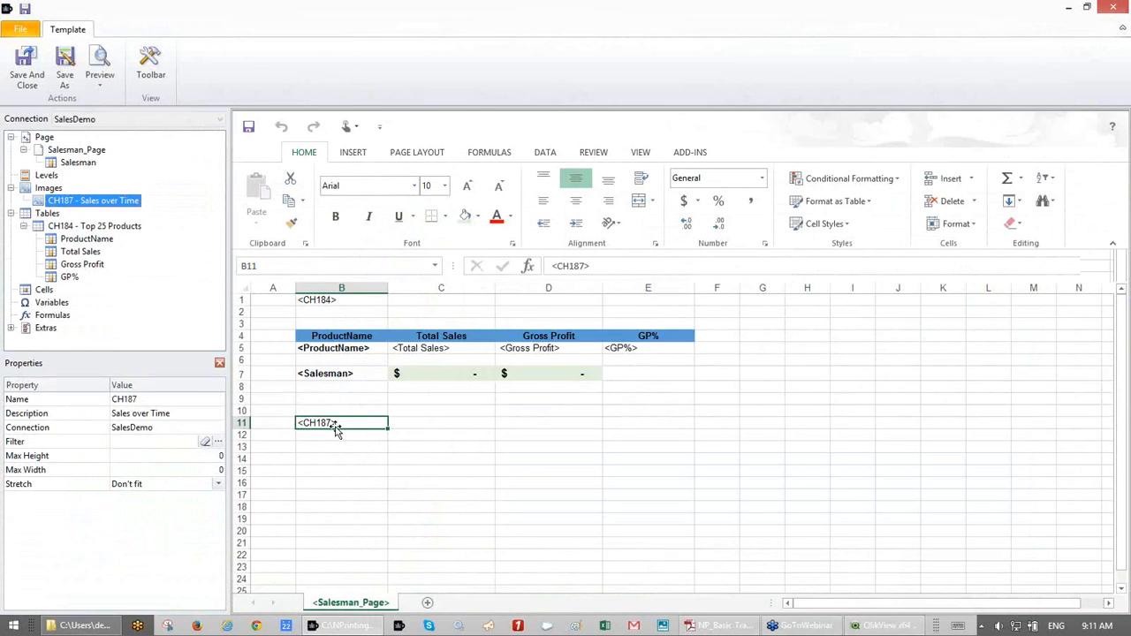
pyautogui.click(208, 455)
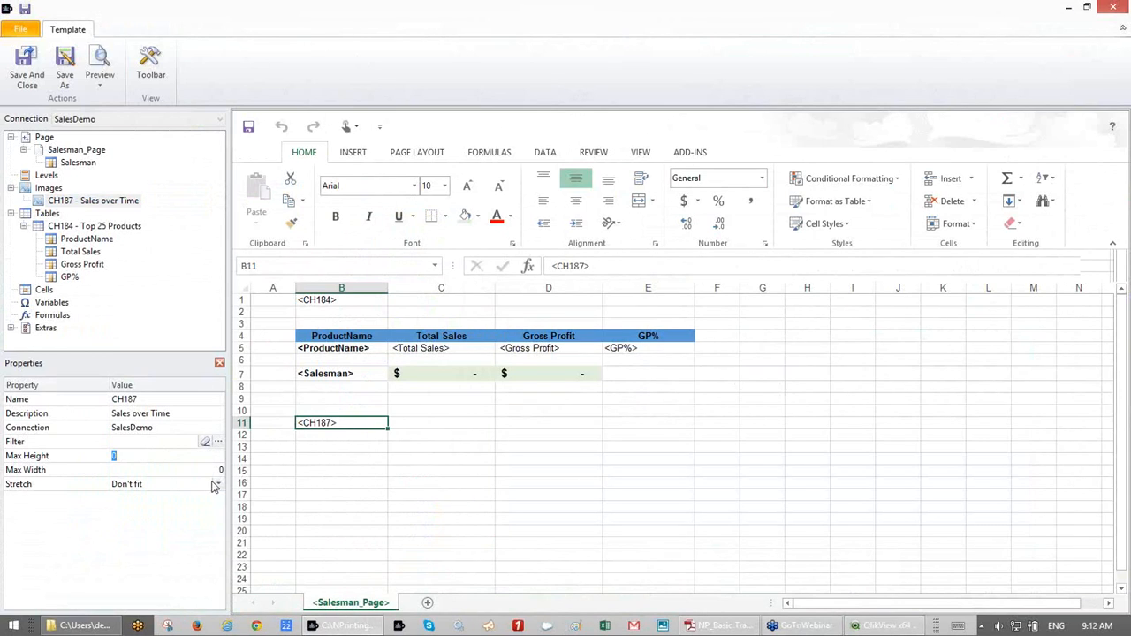
pyautogui.click(217, 484)
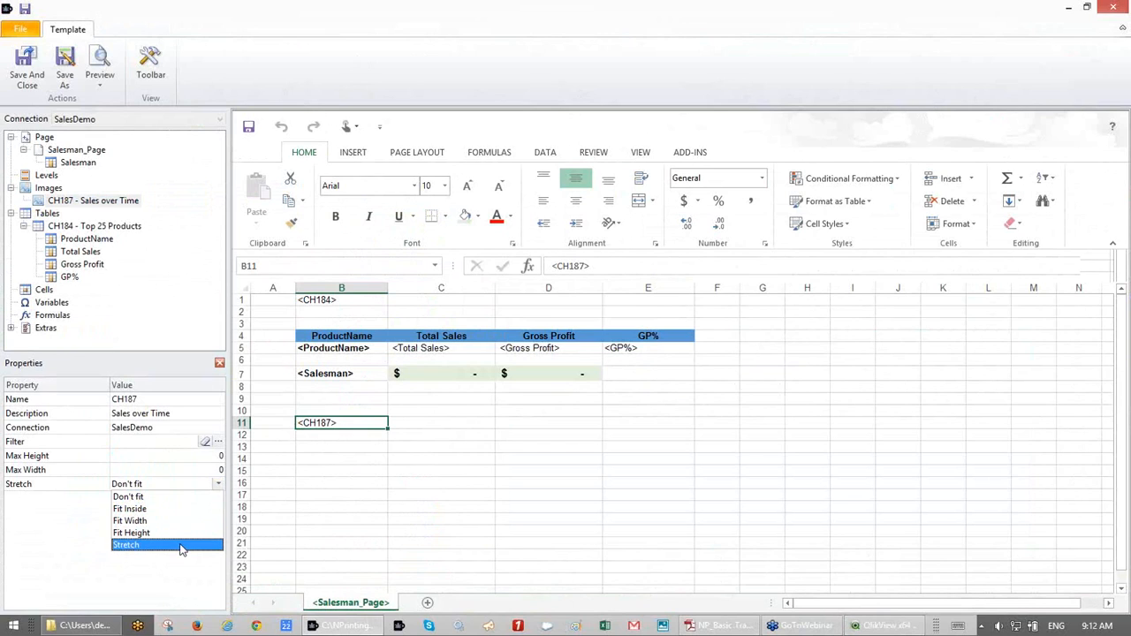
pyautogui.click(181, 545)
pyautogui.click(217, 458)
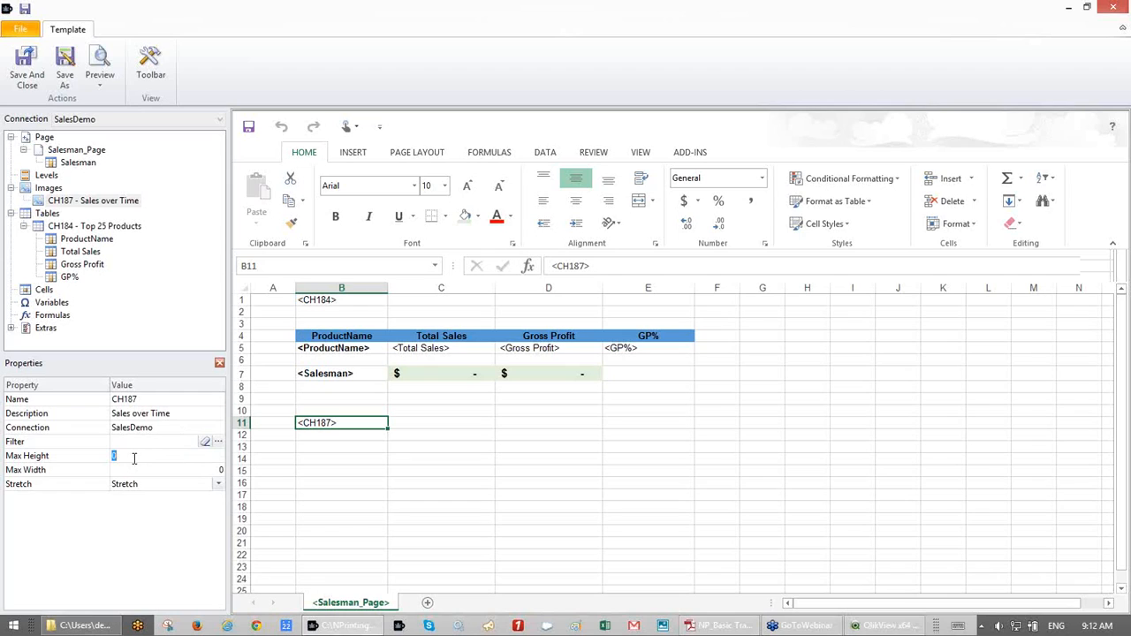
pyautogui.write('300')
pyautogui.click(205, 470)
pyautogui.write('33')
pyautogui.press('BackSpace')
pyautogui.press('BackSpace')
pyautogui.press('BackSpace')
# - Reset the CH187 image to Don't fit with Max Height and Max Width 0
pyautogui.click(218, 485)
pyautogui.click(212, 501)
pyautogui.click(216, 456)
pyautogui.press('Delete')
pyautogui.press('Tab')
pyautogui.click(352, 425)
pyautogui.click(218, 484)
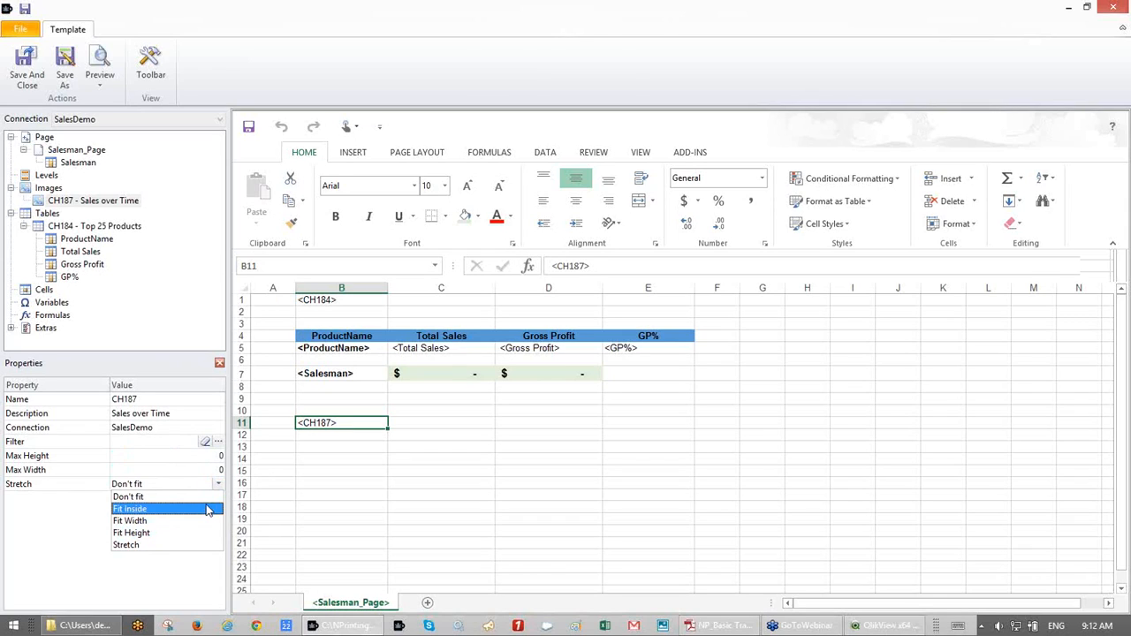
pyautogui.click(441, 452)
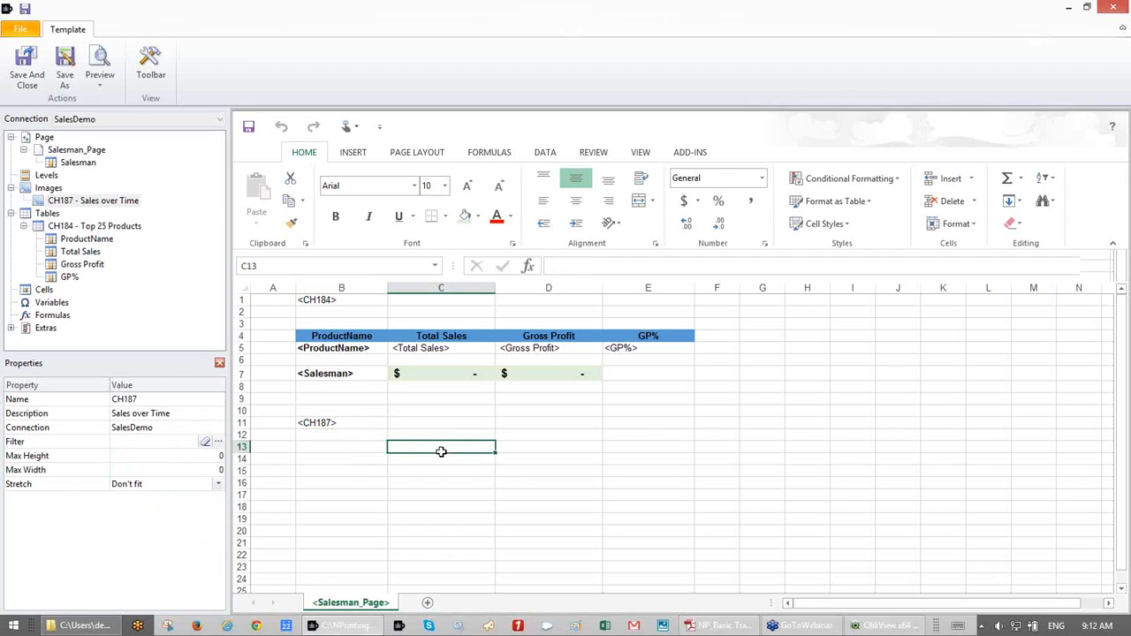
pyautogui.click(363, 427)
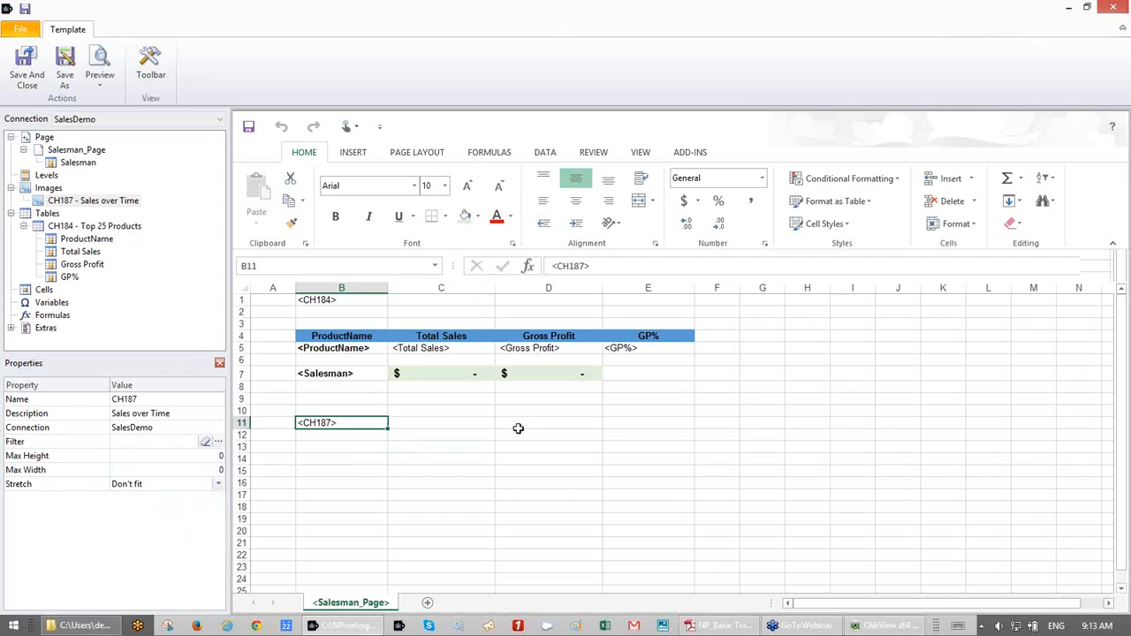
# - Save and close the template and ExcelReport Basic settings, then save the basic training.nsq project
pyautogui.click(66, 60)
pyautogui.click(1084, 593)
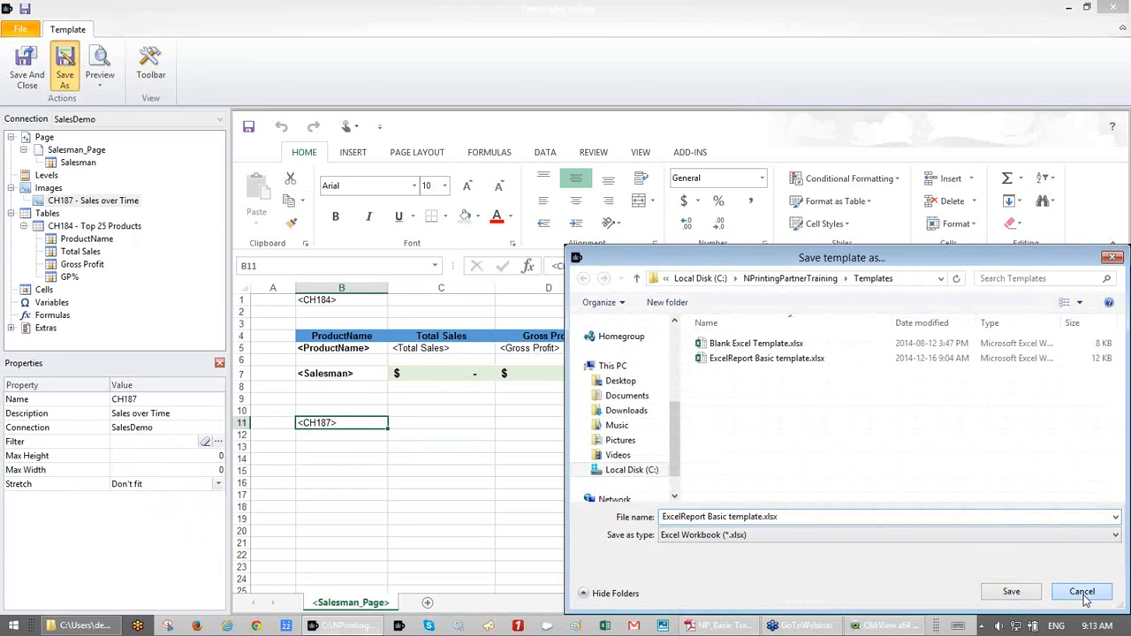
pyautogui.click(40, 81)
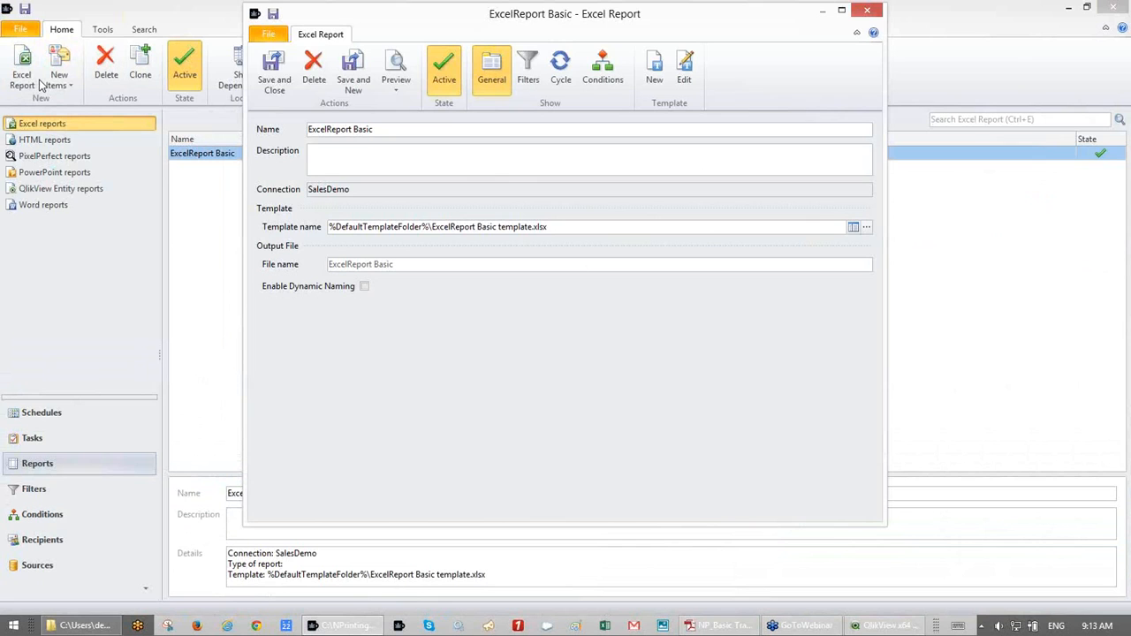
pyautogui.click(274, 78)
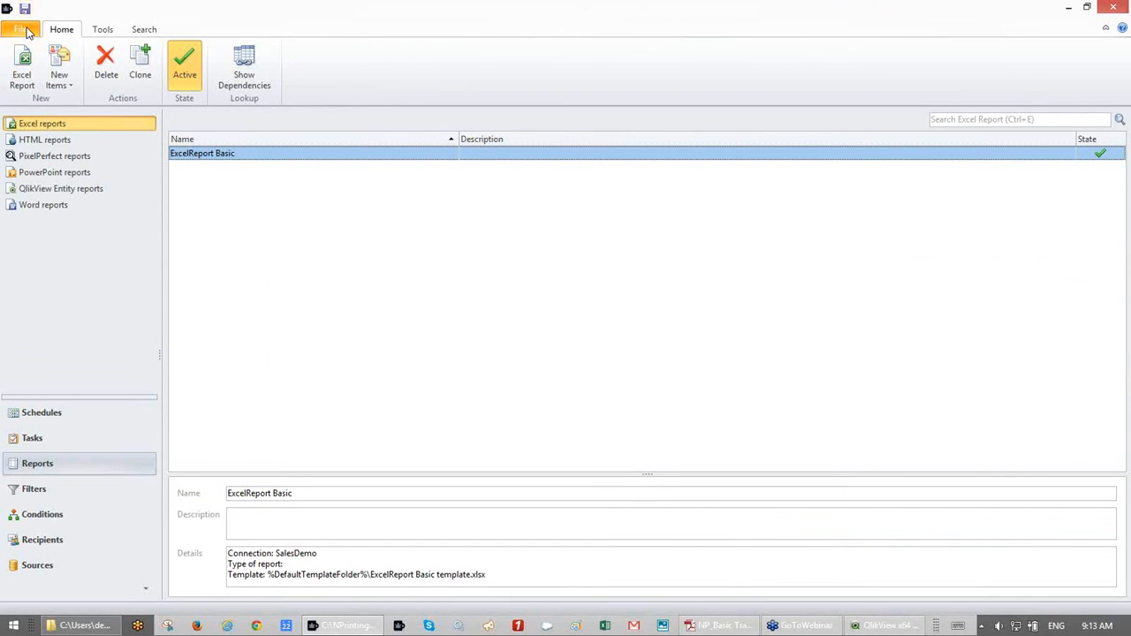
pyautogui.click(27, 31)
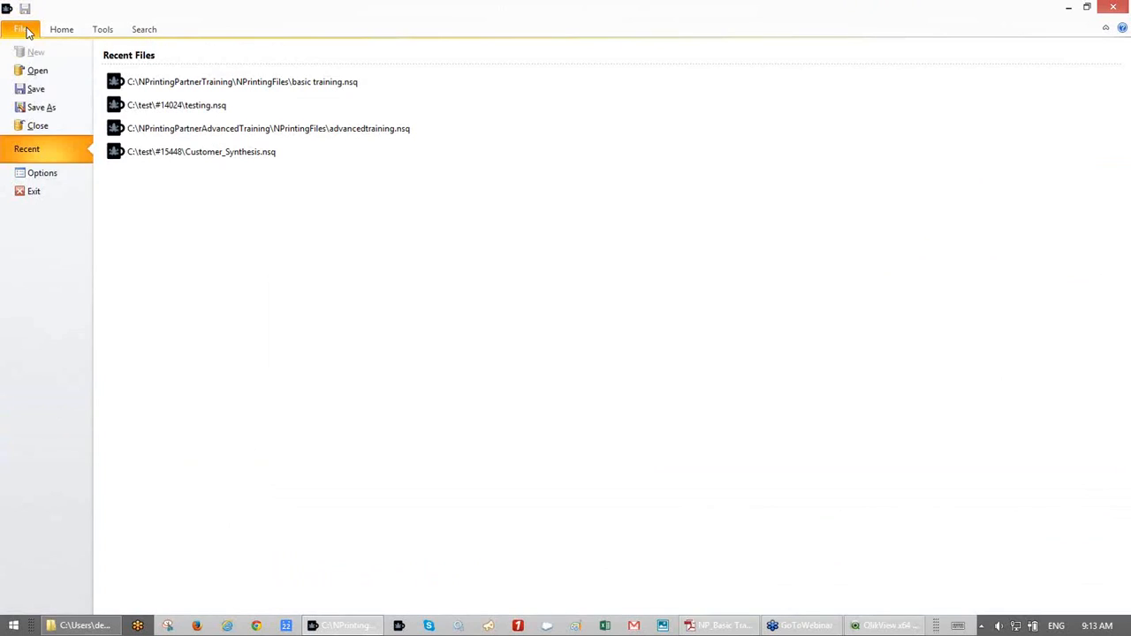
pyautogui.click(32, 93)
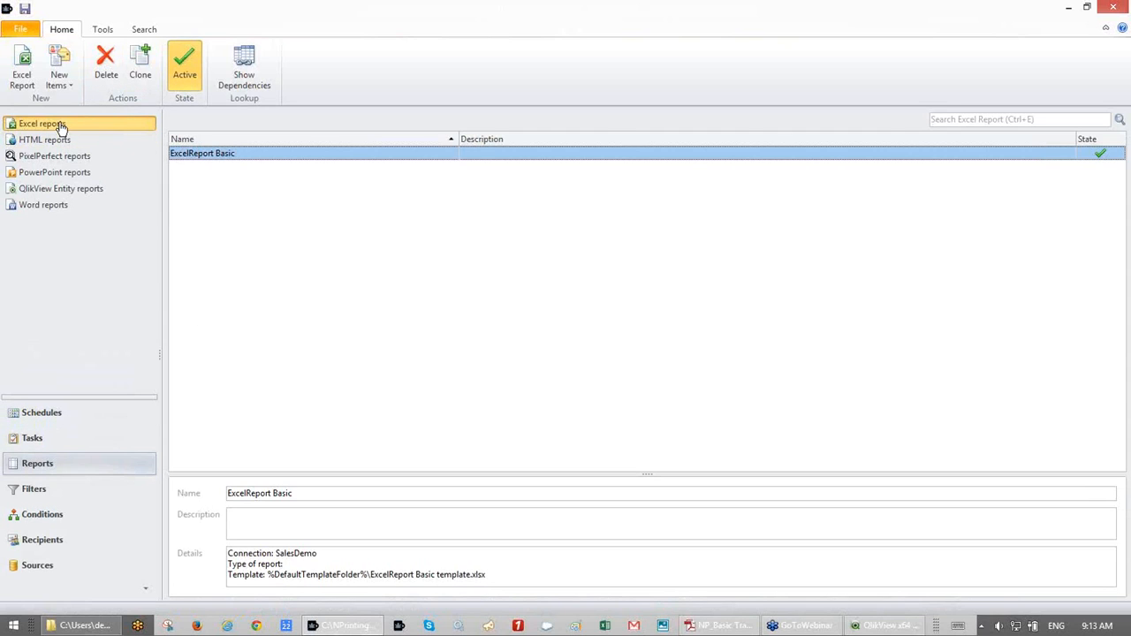
# - Create a new Excel report named 'ExcelReport with Levels'
pyautogui.click(24, 65)
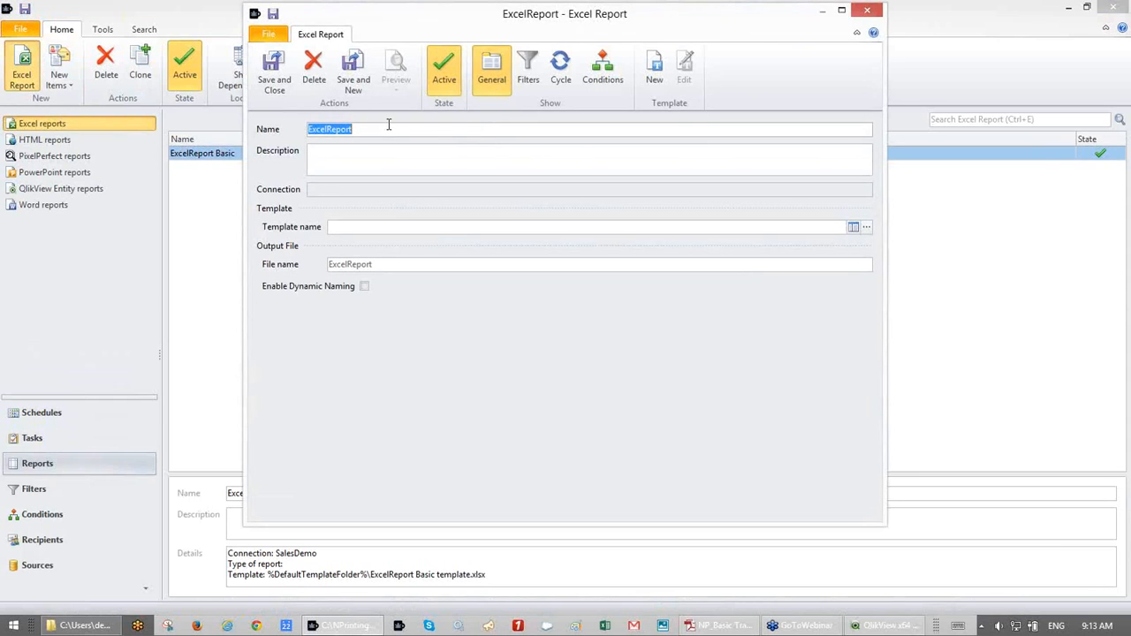
pyautogui.click(388, 125)
pyautogui.write('with Le')
pyautogui.write('el')
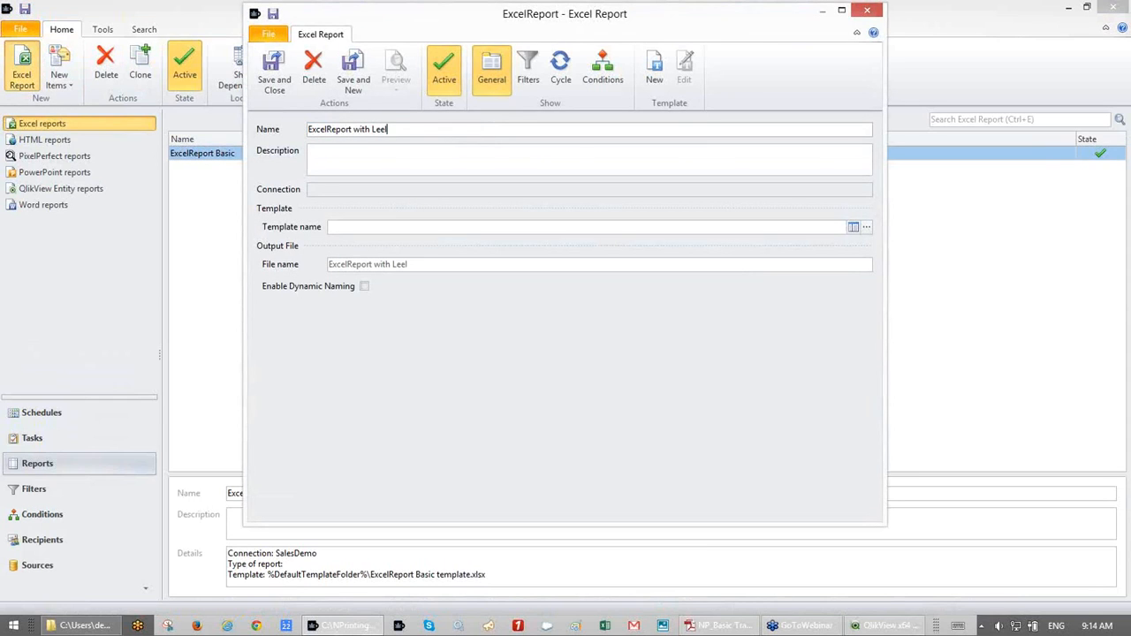
pyautogui.write('els')
# - Open and discard an empty new template, then browse for an existing template file
pyautogui.click(661, 69)
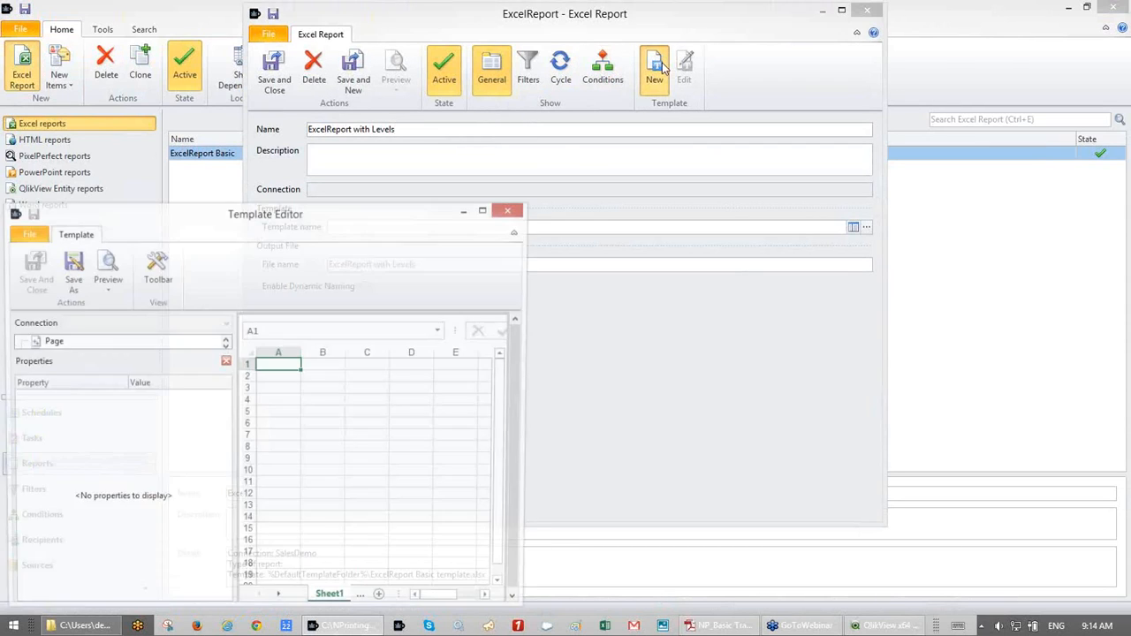
pyautogui.click(511, 210)
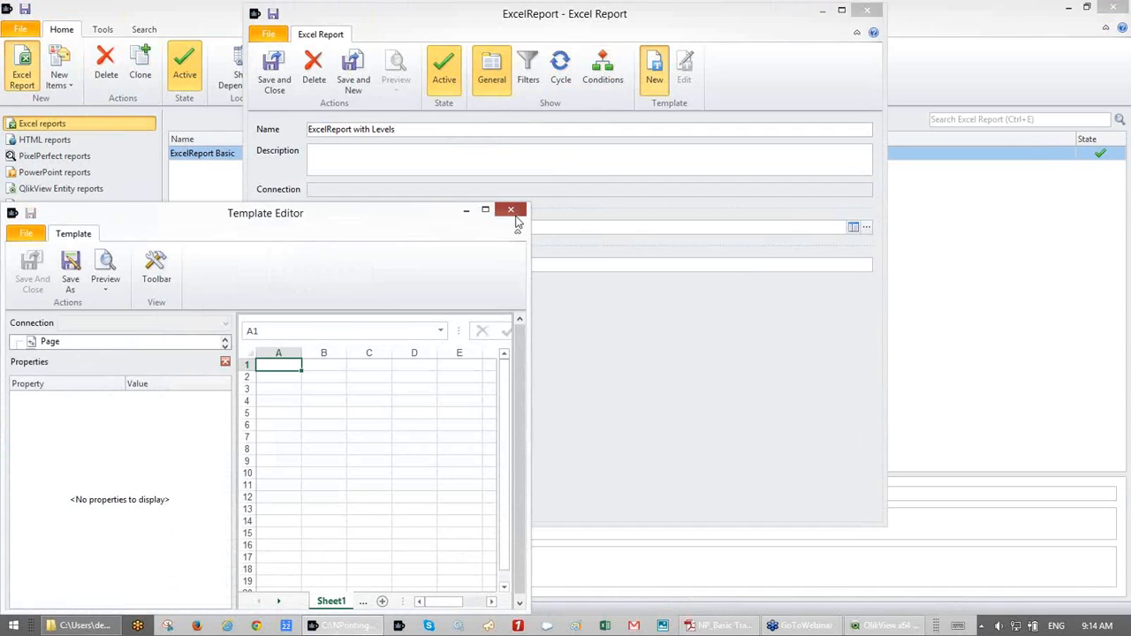
pyautogui.click(311, 415)
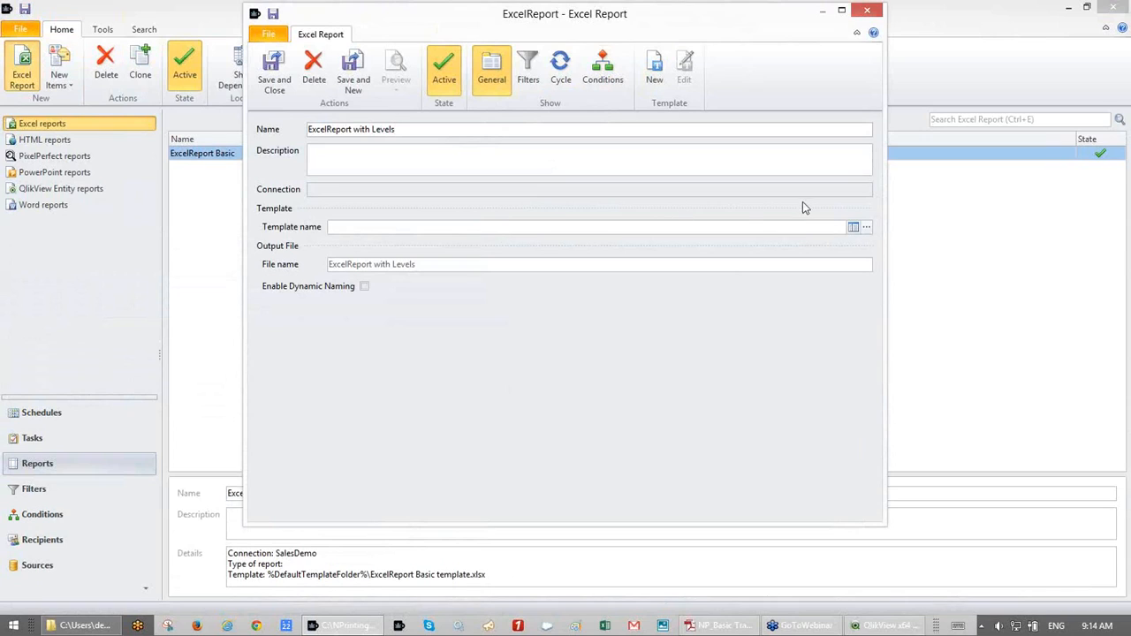
pyautogui.click(607, 166)
pyautogui.moveTo(716, 24); pyautogui.dragTo(704, 20)
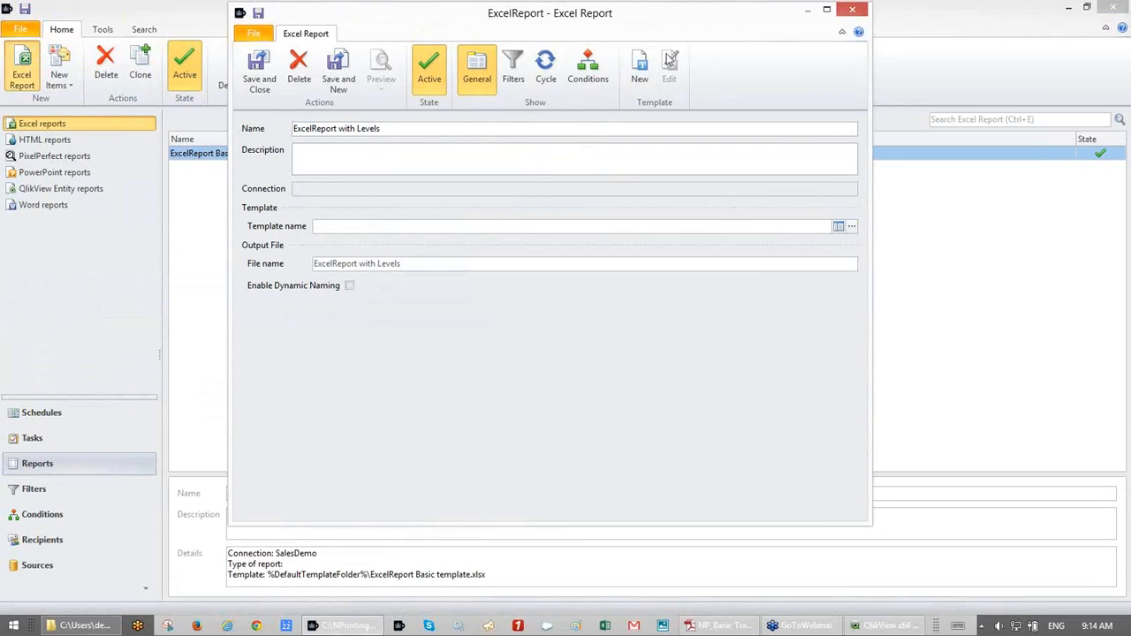
pyautogui.click(851, 228)
# - Choose NPrintingPartnerTraining > Templates > Blank Excel Template.xlsx as the template and start a new template
pyautogui.click(197, 39)
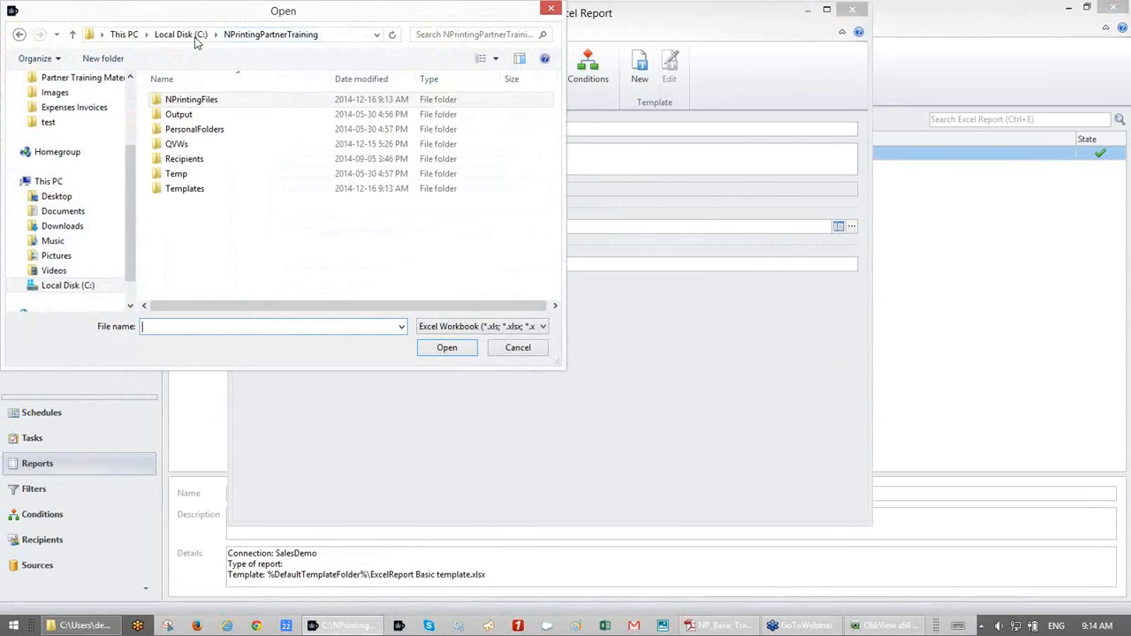
pyautogui.doubleClick(233, 190)
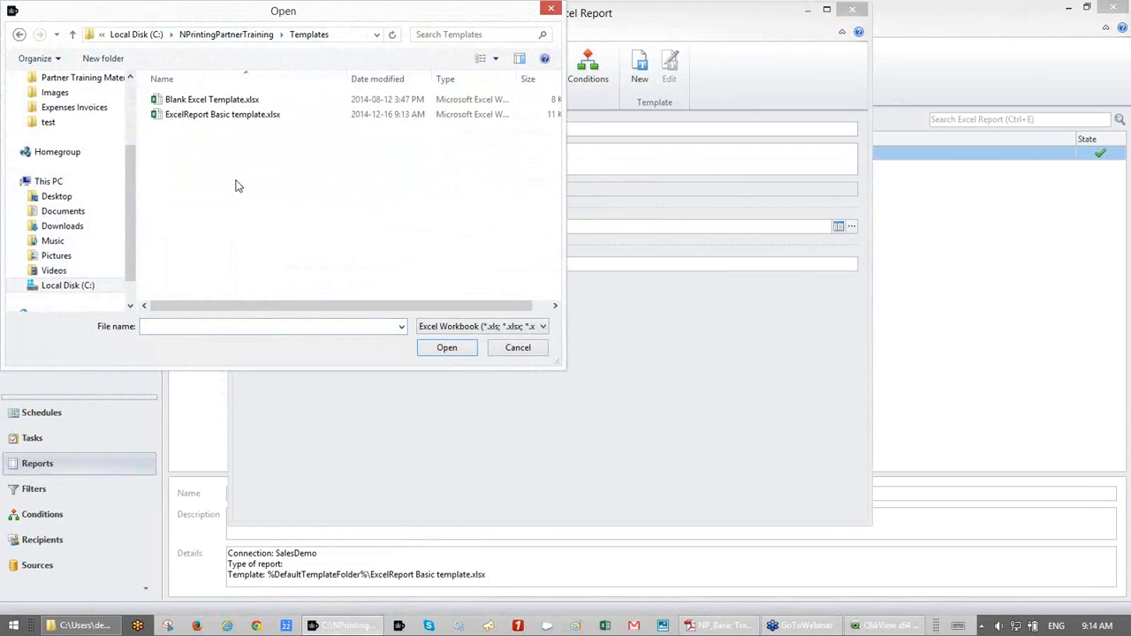
pyautogui.doubleClick(243, 103)
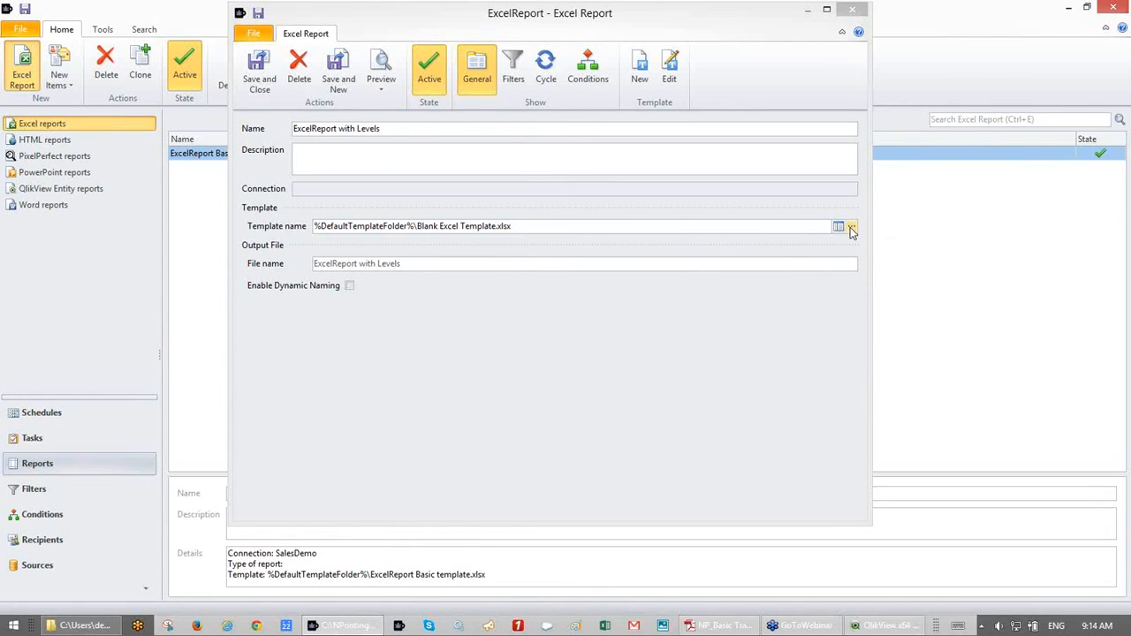
pyautogui.click(642, 71)
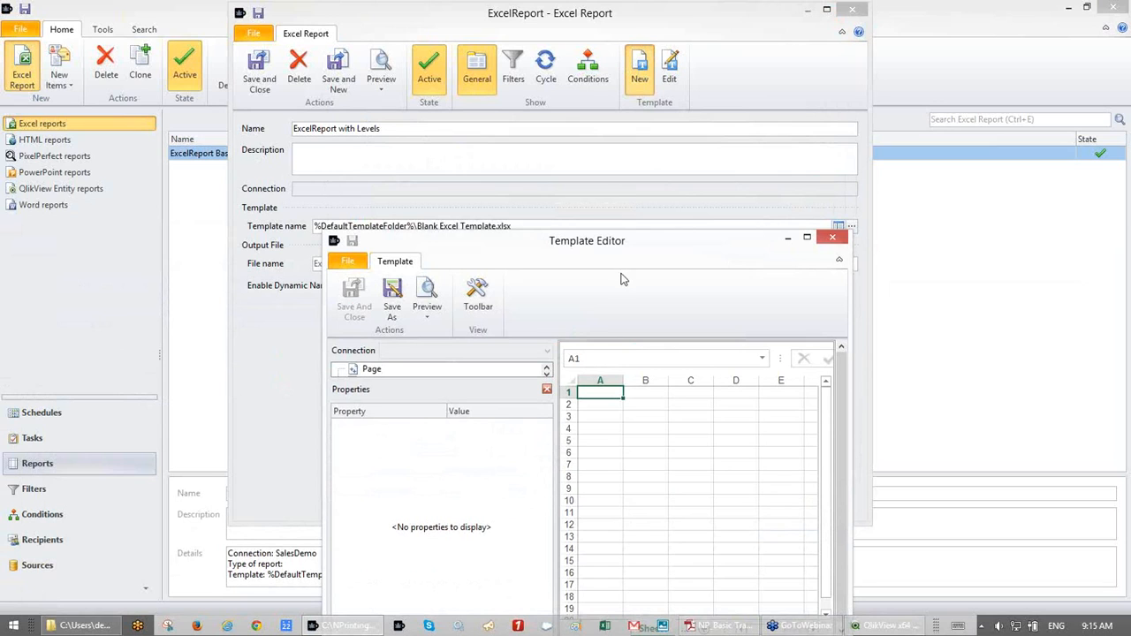
# - Maximize the Template Editor and add the CH184_Level Top 25 Products level
pyautogui.moveTo(537, 103); pyautogui.dragTo(545, 23)
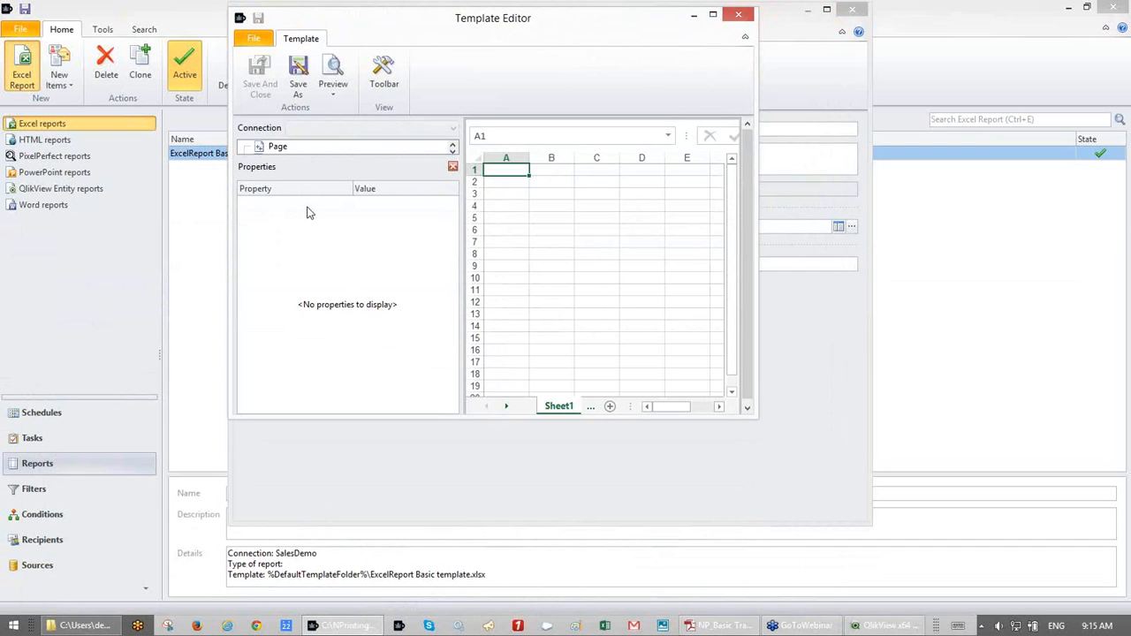
pyautogui.click(713, 15)
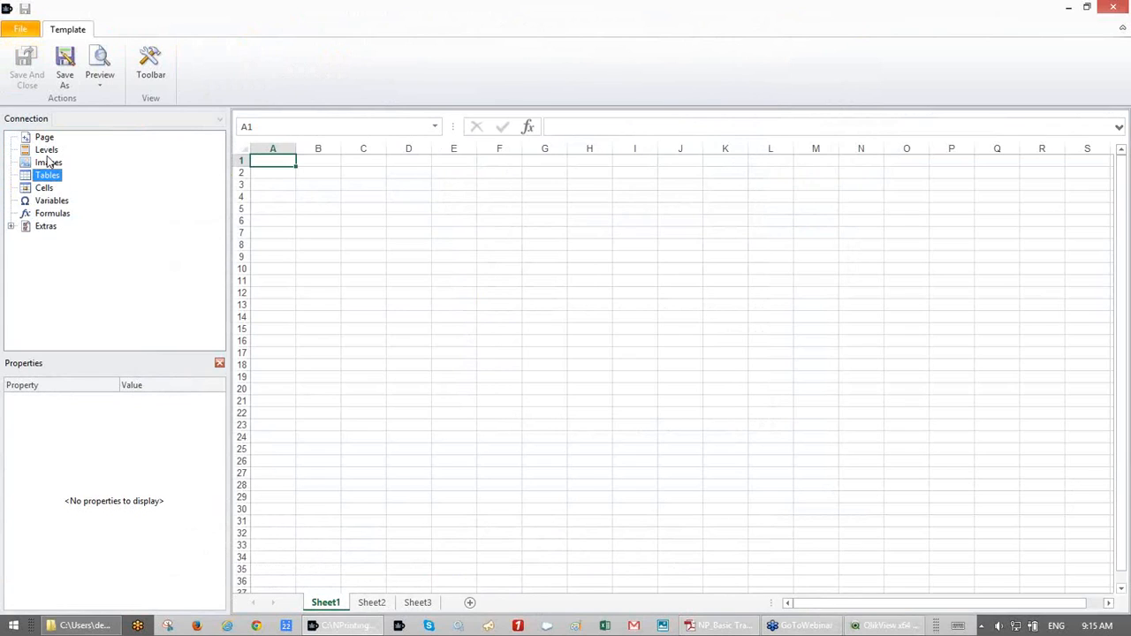
pyautogui.click(47, 151)
pyautogui.rightClick(47, 152)
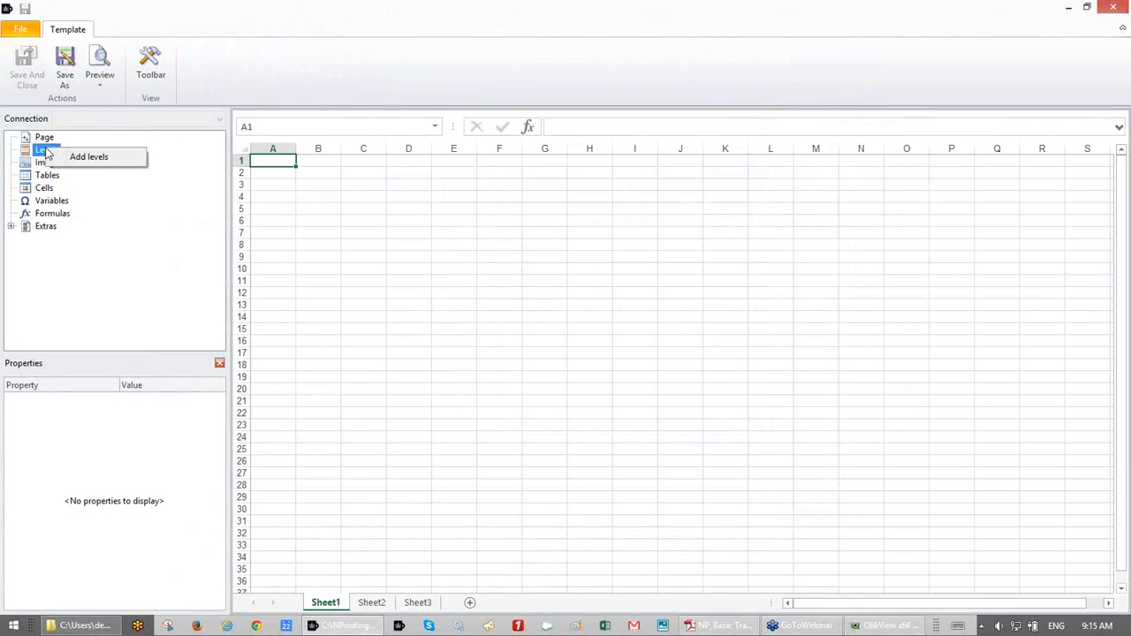
pyautogui.click(64, 159)
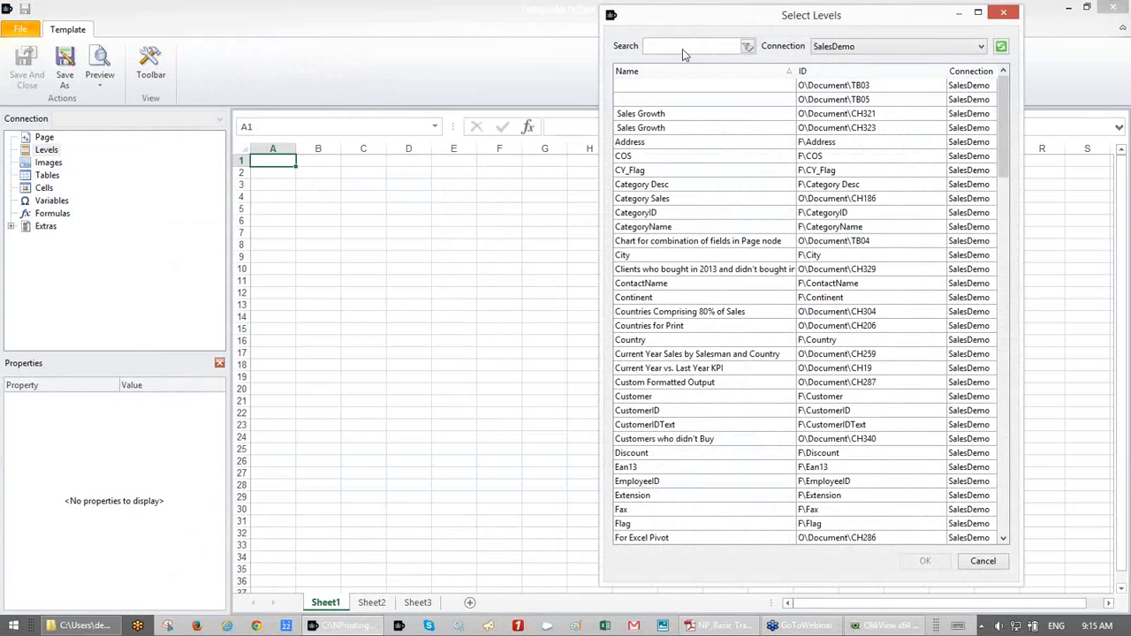
pyautogui.write('1')
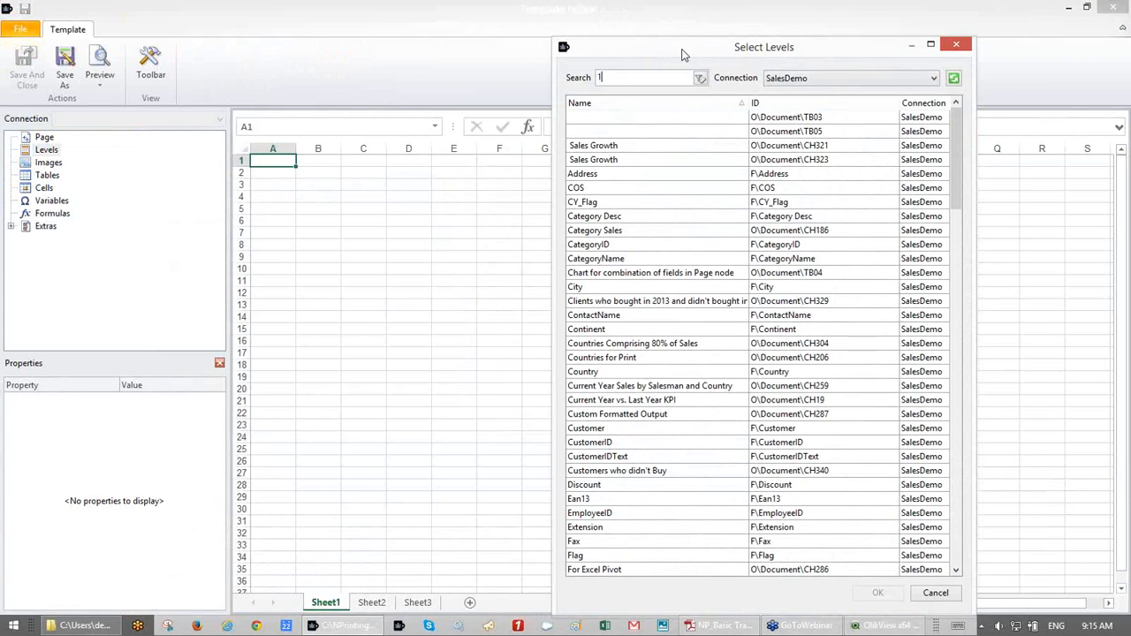
pyautogui.write('5')
pyautogui.doubleClick(623, 118)
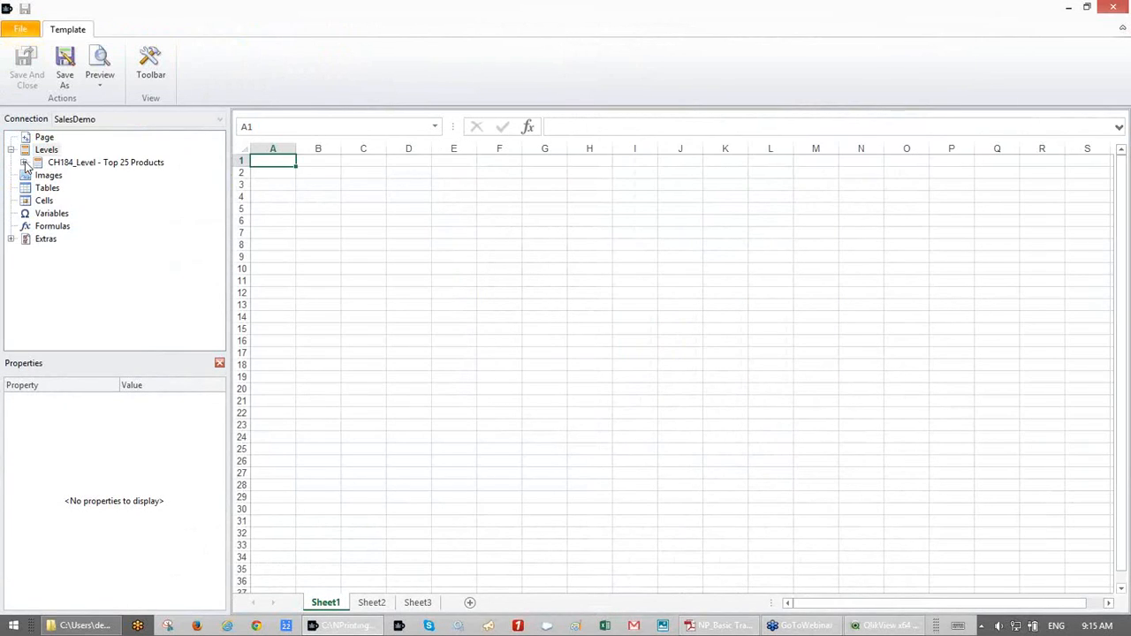
# - Place the ProductName, Total Sales, Gross Profit and GP% fields into cells B3–E3
pyautogui.click(24, 164)
pyautogui.click(62, 164)
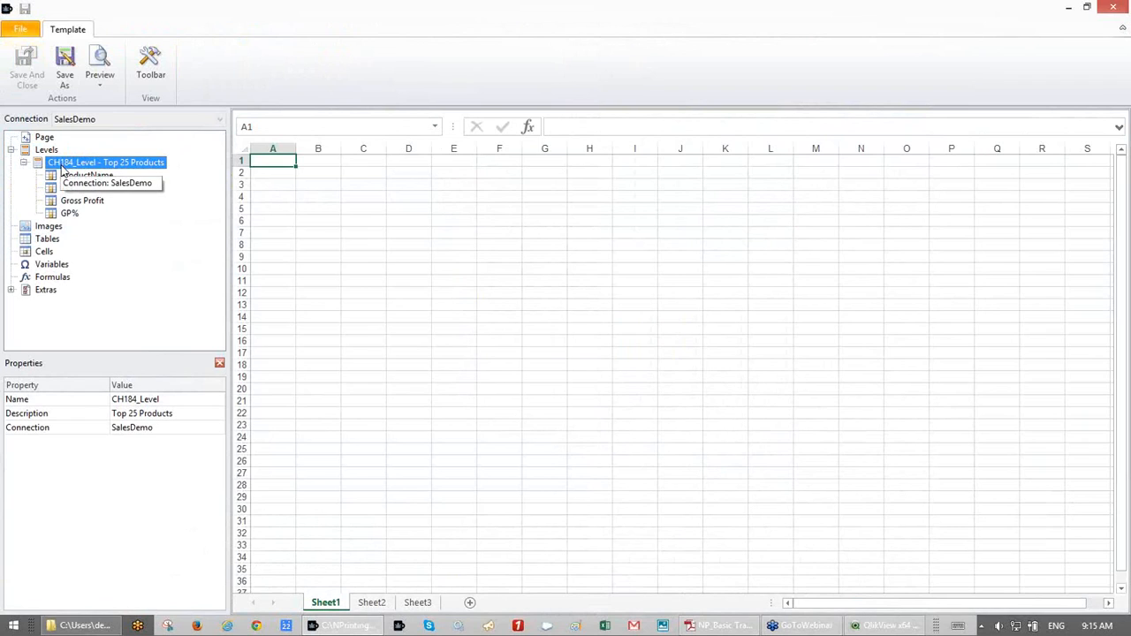
pyautogui.click(69, 176)
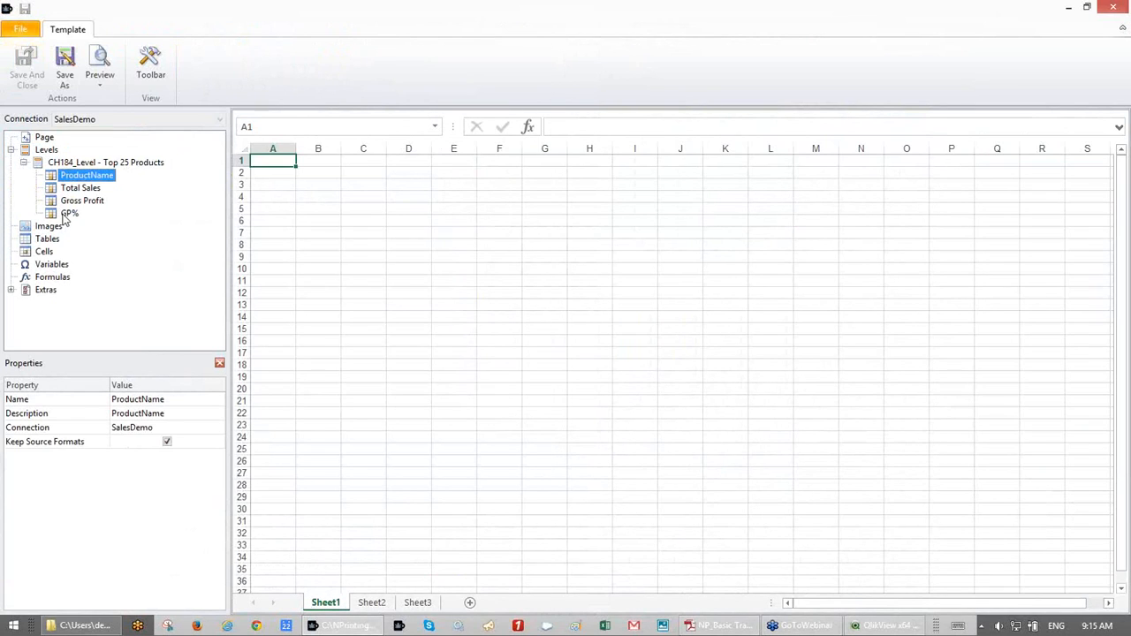
pyautogui.keyDown('shift'); pyautogui.click(65, 215); pyautogui.keyUp('shift')
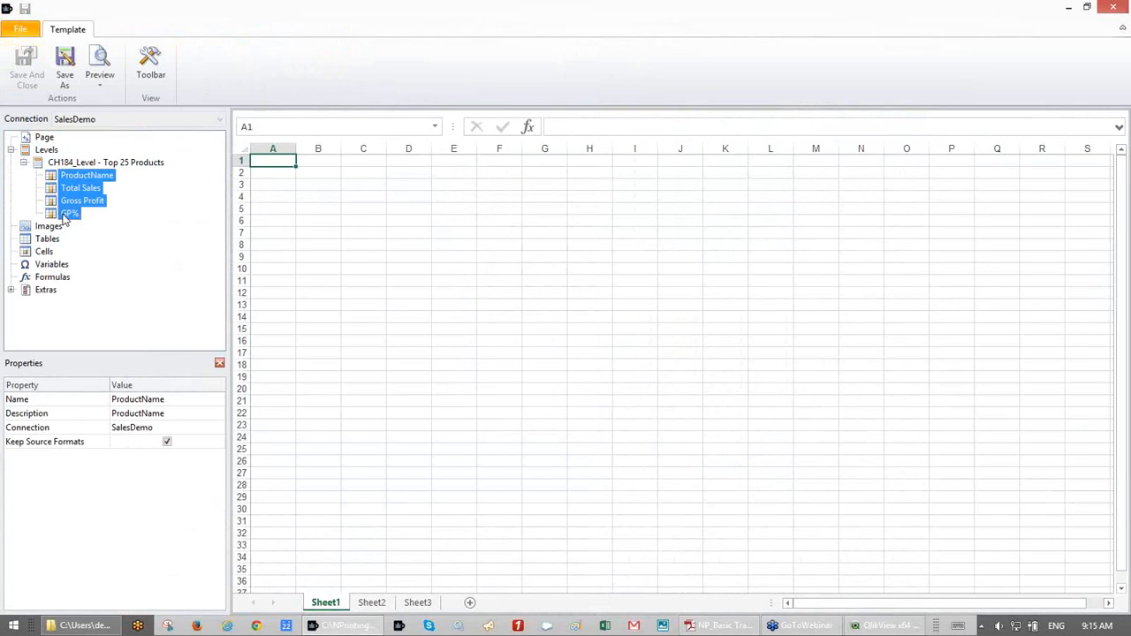
pyautogui.click(67, 163)
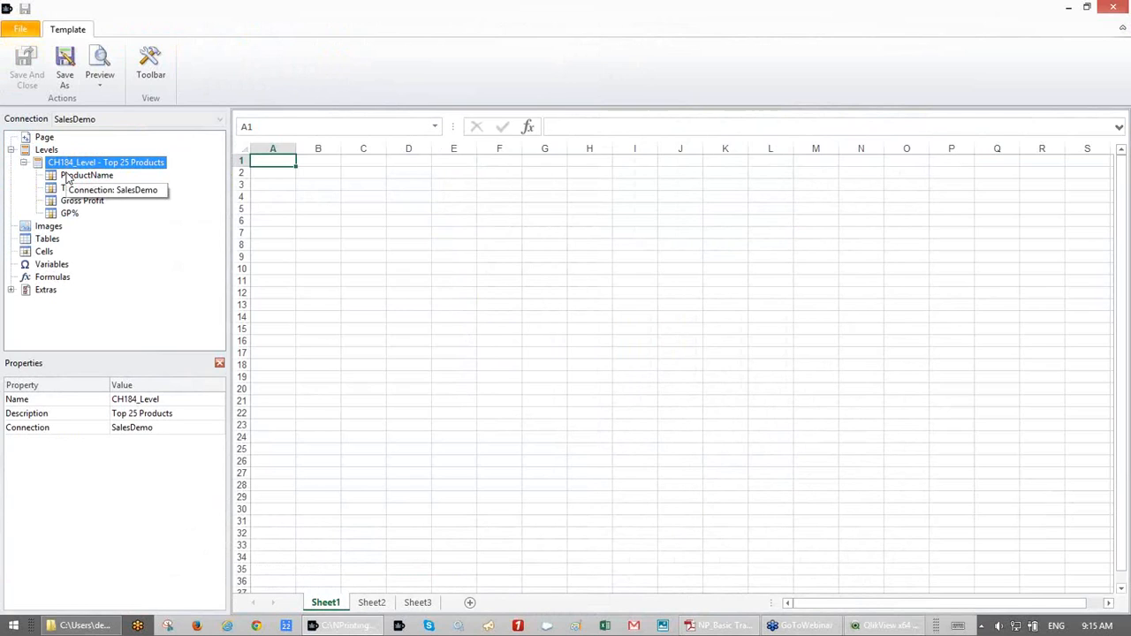
pyautogui.click(69, 177)
pyautogui.keyDown('shift'); pyautogui.click(68, 217); pyautogui.keyUp('shift')
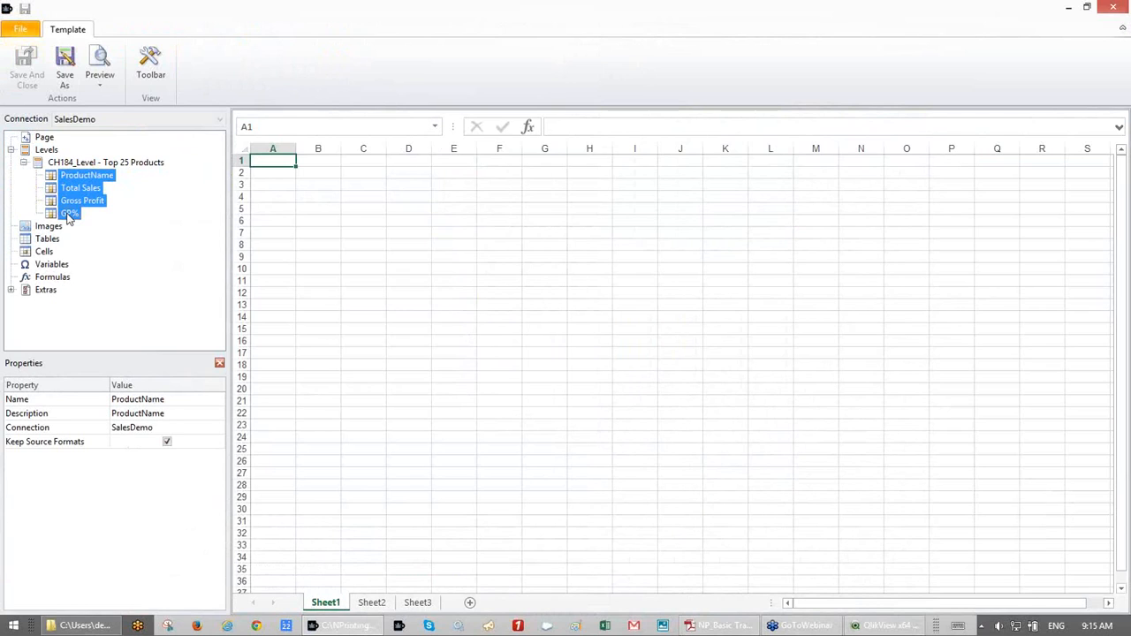
pyautogui.moveTo(69, 180); pyautogui.dragTo(305, 182)
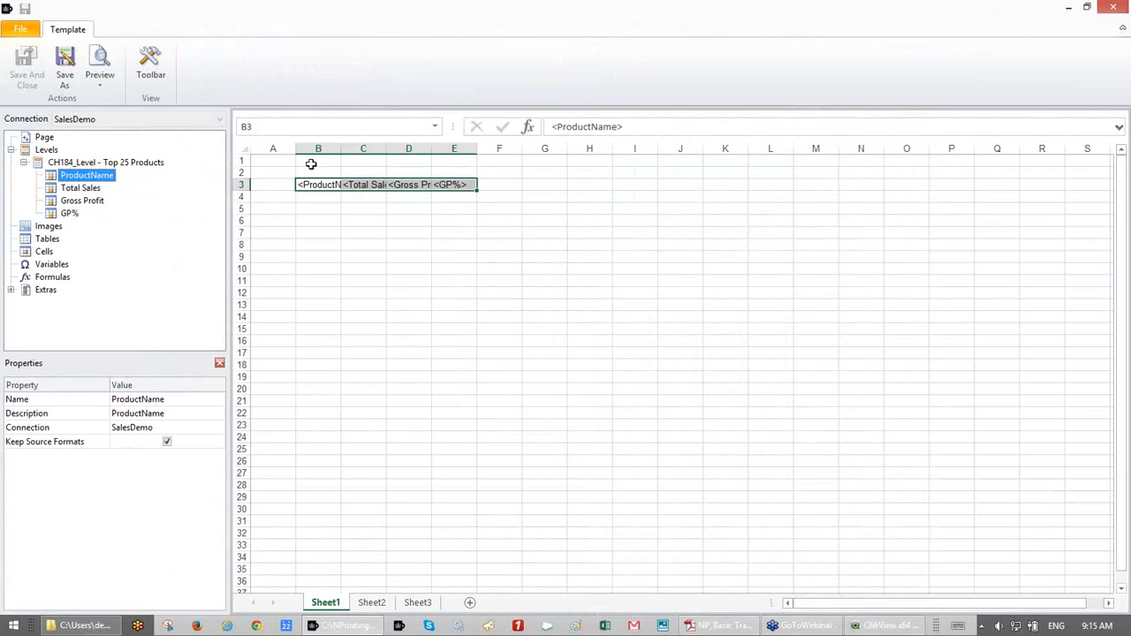
# - Widen columns B–E and delete the <GP%> tag from cell E3
pyautogui.moveTo(314, 147); pyautogui.dragTo(497, 149)
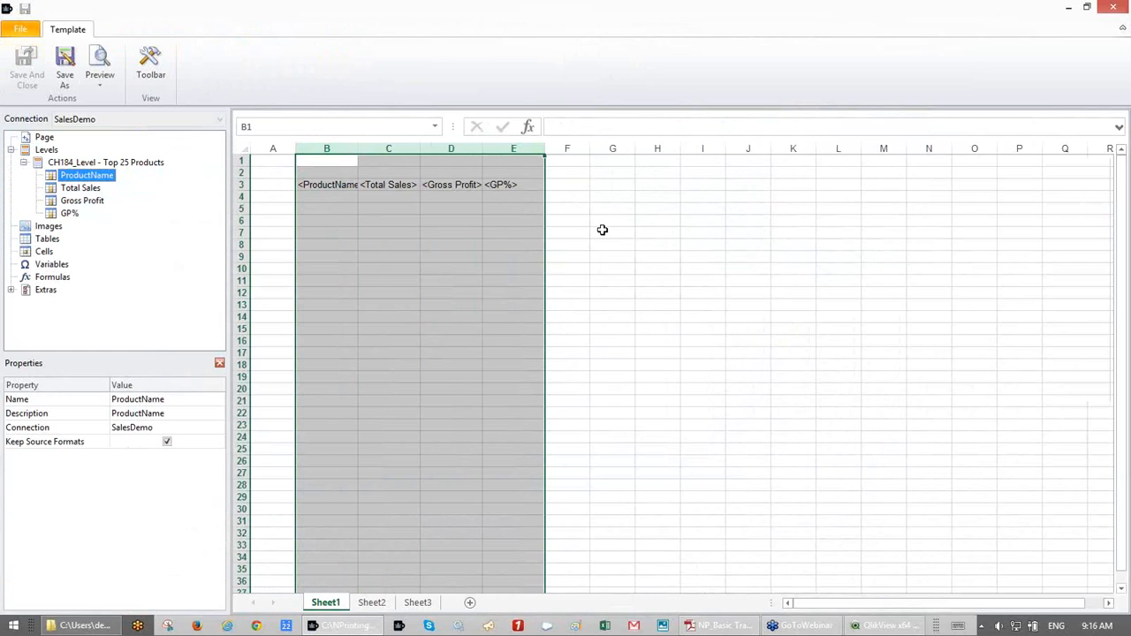
pyautogui.click(522, 186)
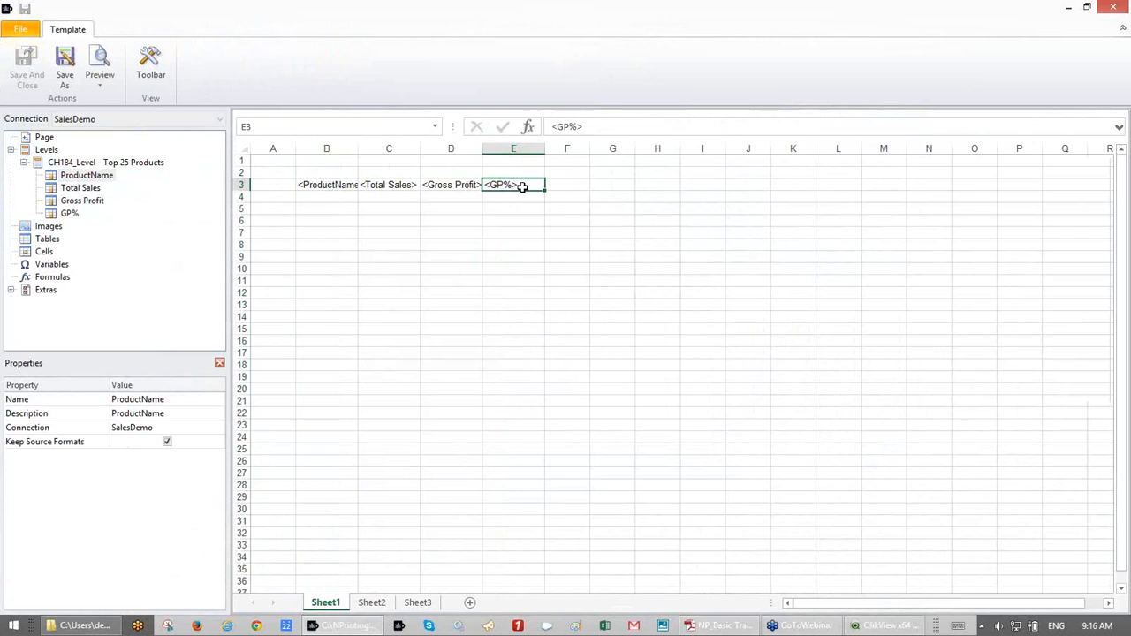
pyautogui.click(522, 199)
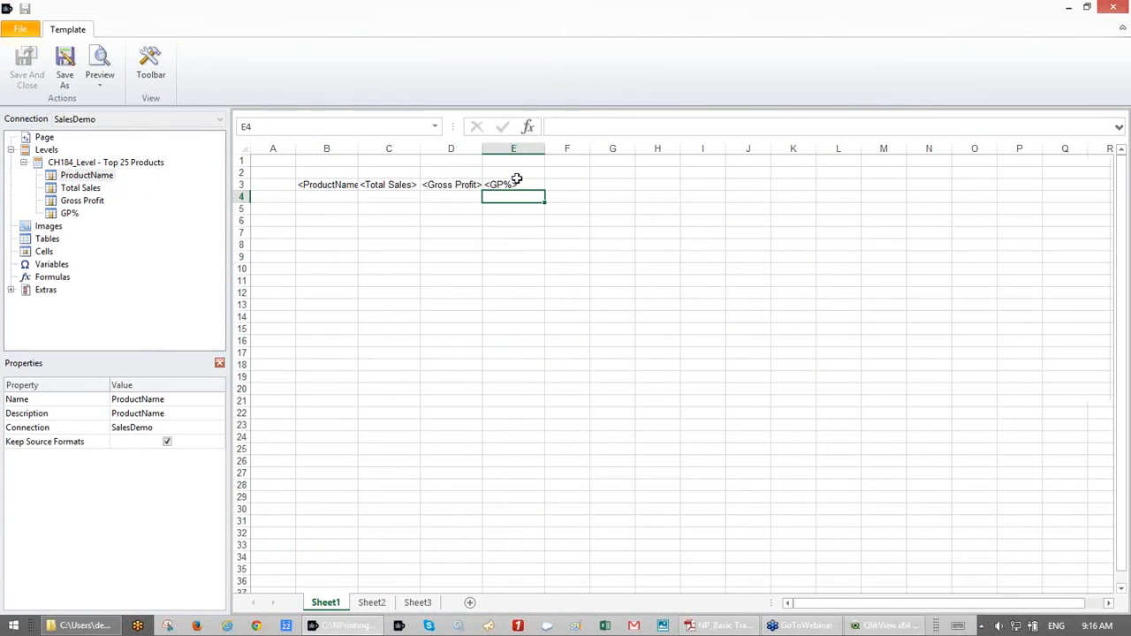
pyautogui.click(517, 185)
pyautogui.press('Delete')
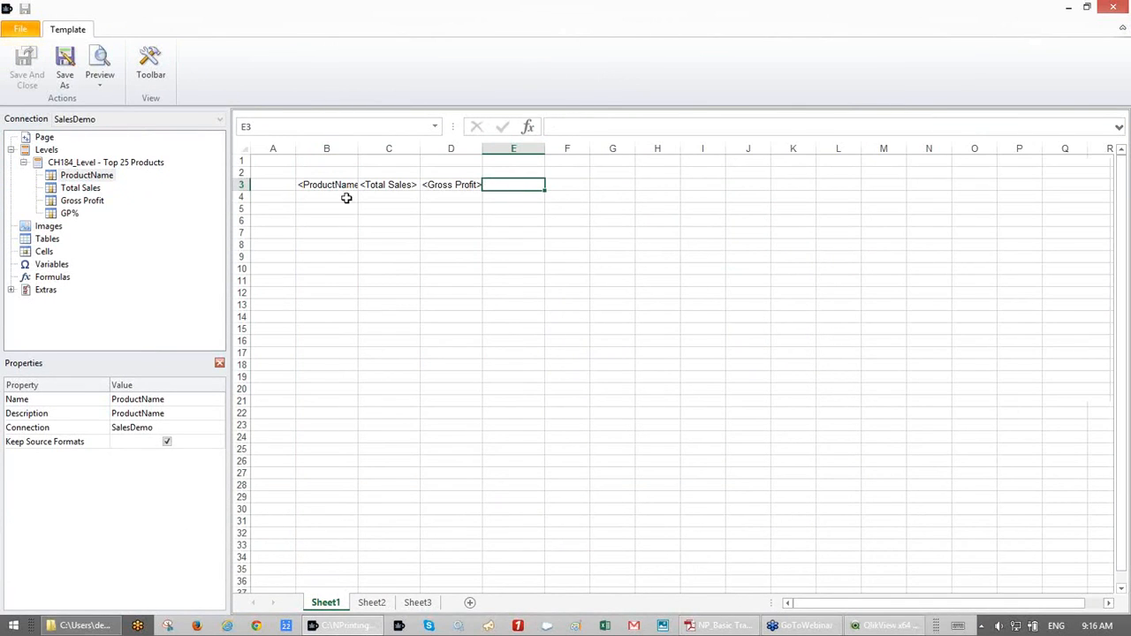
# - Widen columns B–E further and move the ProductName, Total Sales, Gross Profit tags to row 4
pyautogui.moveTo(346, 147); pyautogui.dragTo(512, 149)
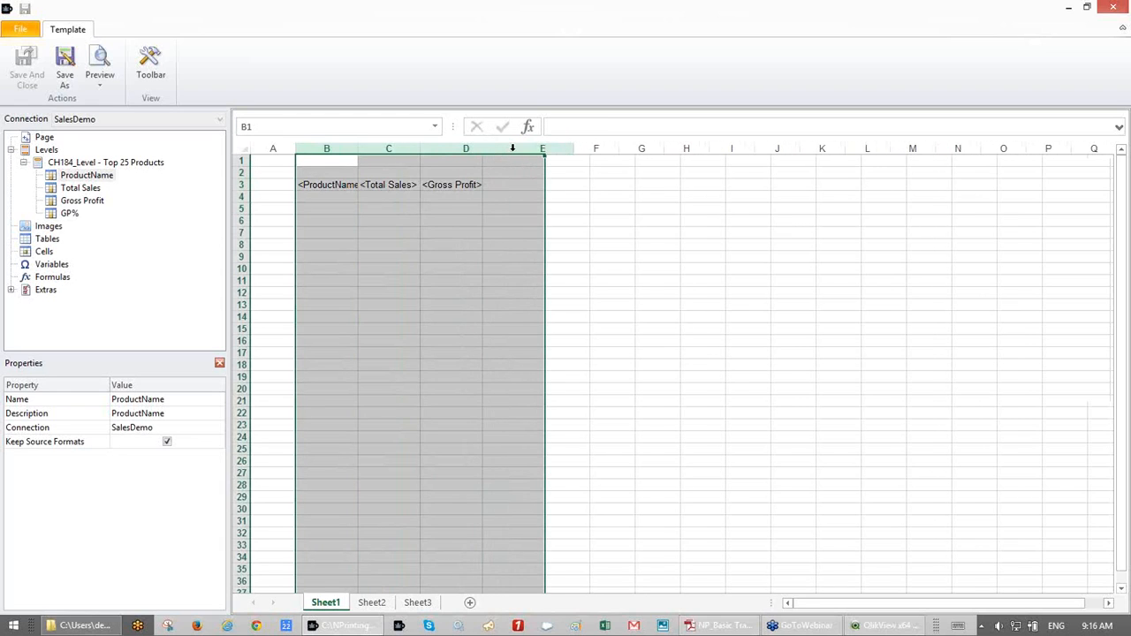
pyautogui.click(469, 217)
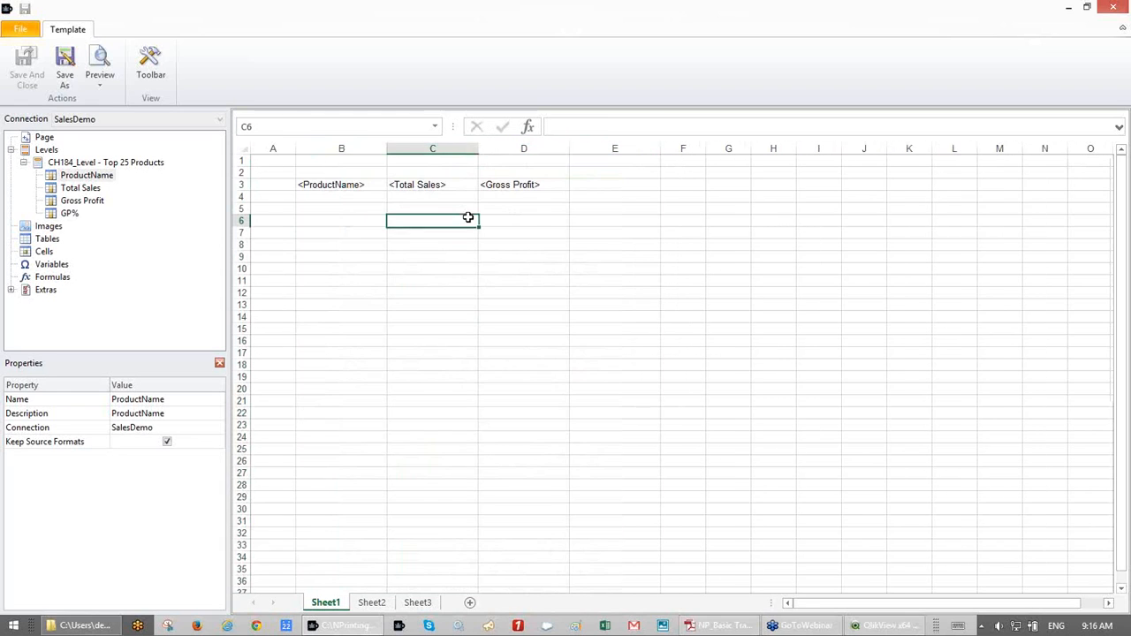
pyautogui.click(326, 174)
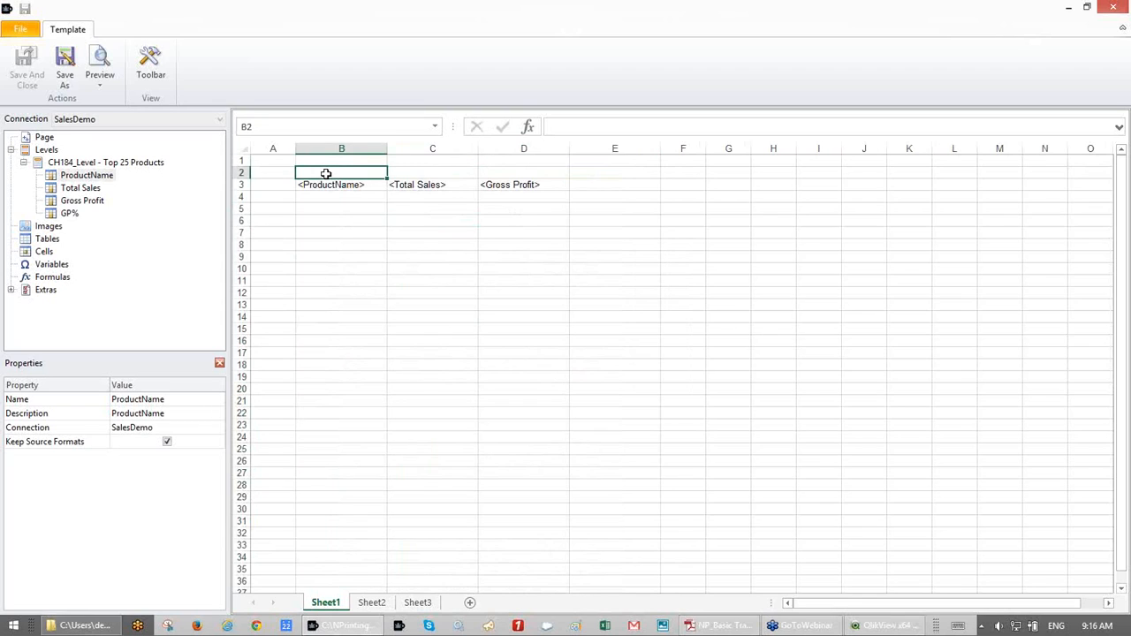
pyautogui.click(327, 162)
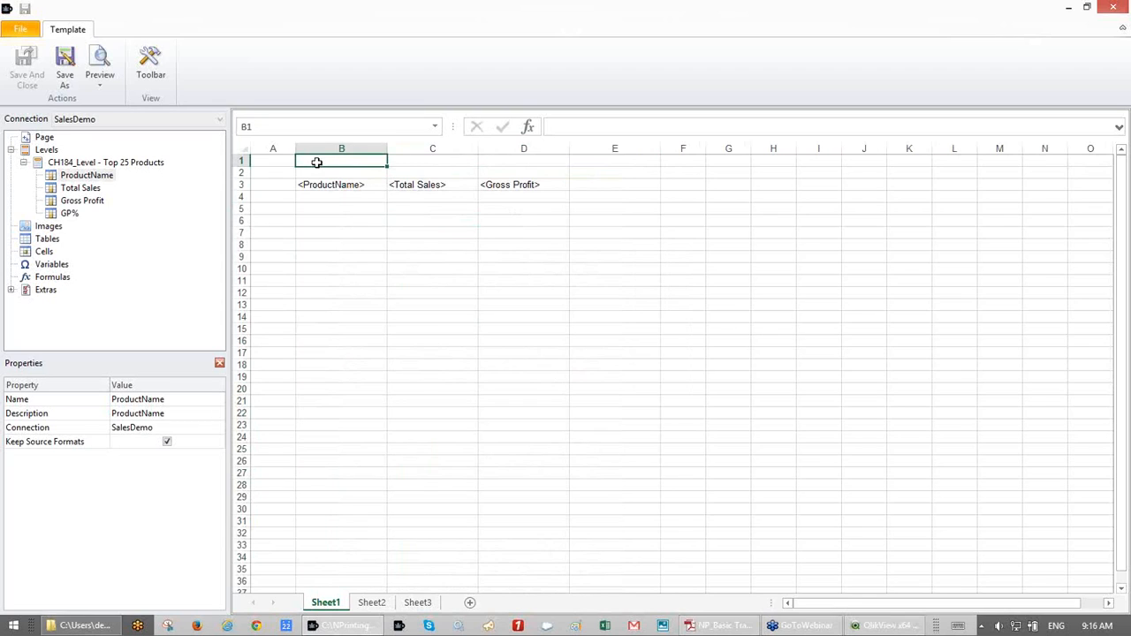
pyautogui.moveTo(323, 187); pyautogui.dragTo(536, 196)
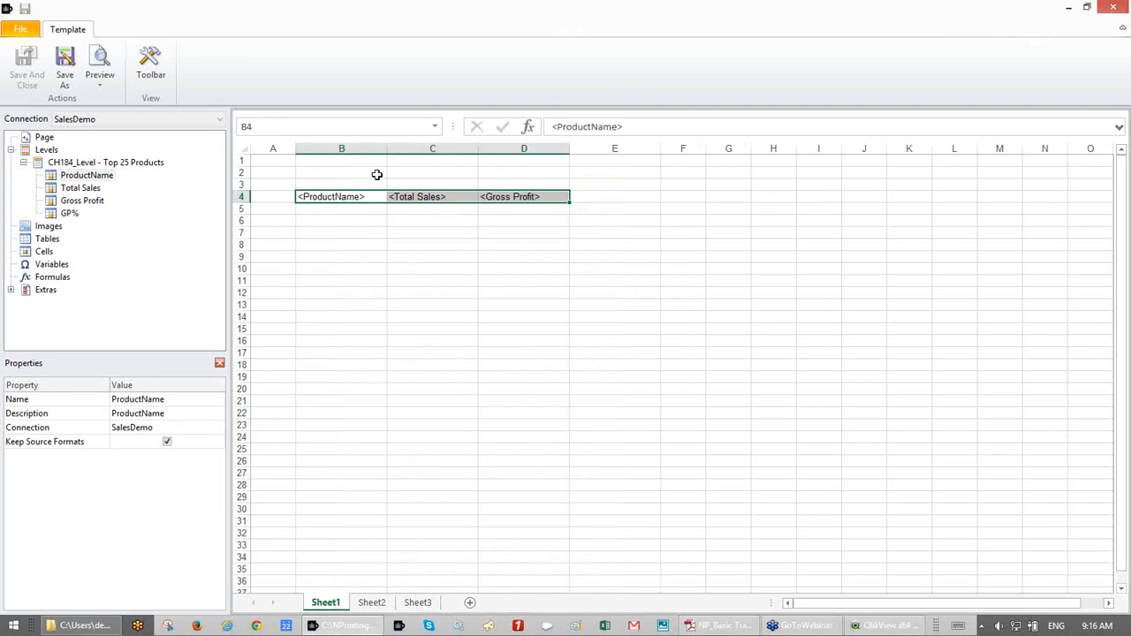
# - Enter the headings Product Name in B2 and Total Sales in C2
pyautogui.click(355, 175)
pyautogui.write('Product ')
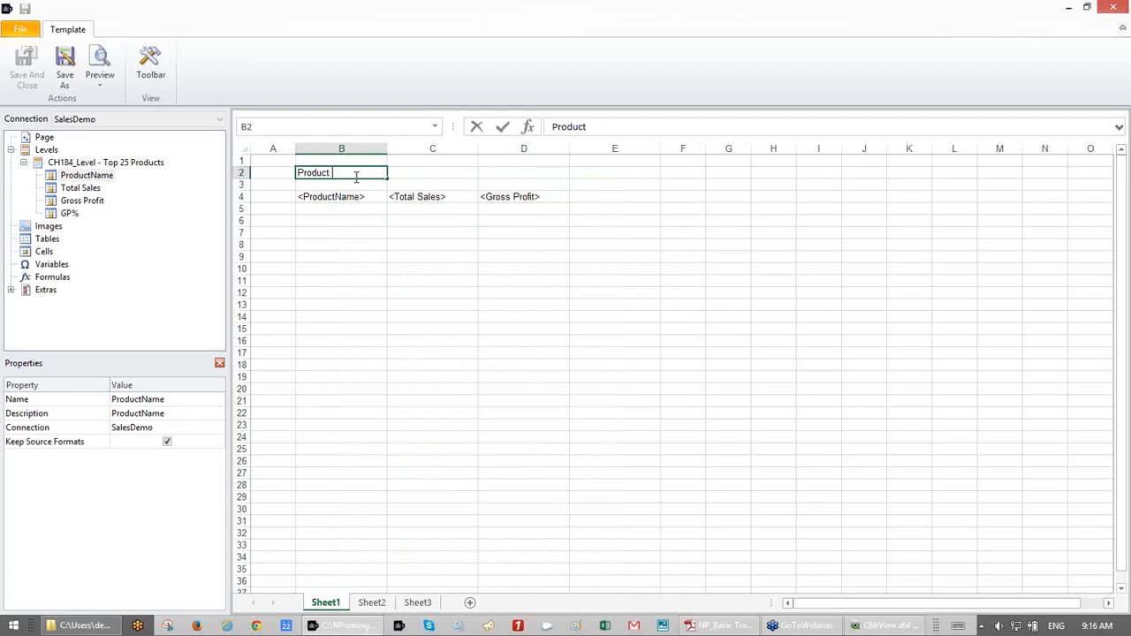
pyautogui.write('Name')
pyautogui.press('Tab')
pyautogui.write('Tt')
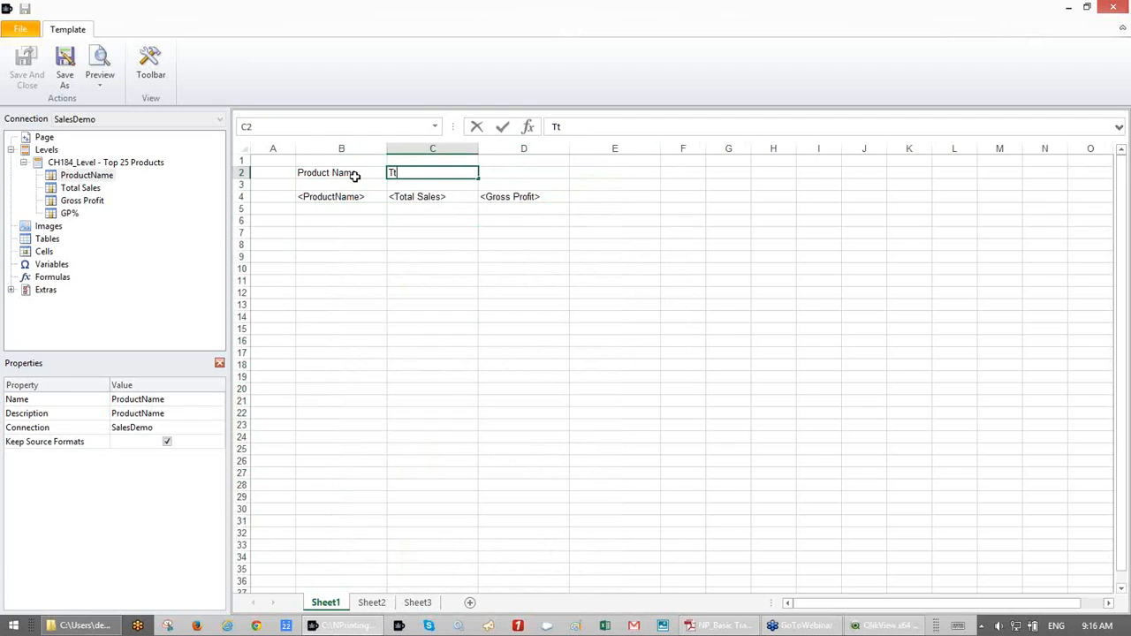
pyautogui.write('ot')
pyautogui.press('BackSpace')
pyautogui.press('BackSpace')
pyautogui.press('BackSpace')
pyautogui.write('otal Sales')
pyautogui.press('Tab')
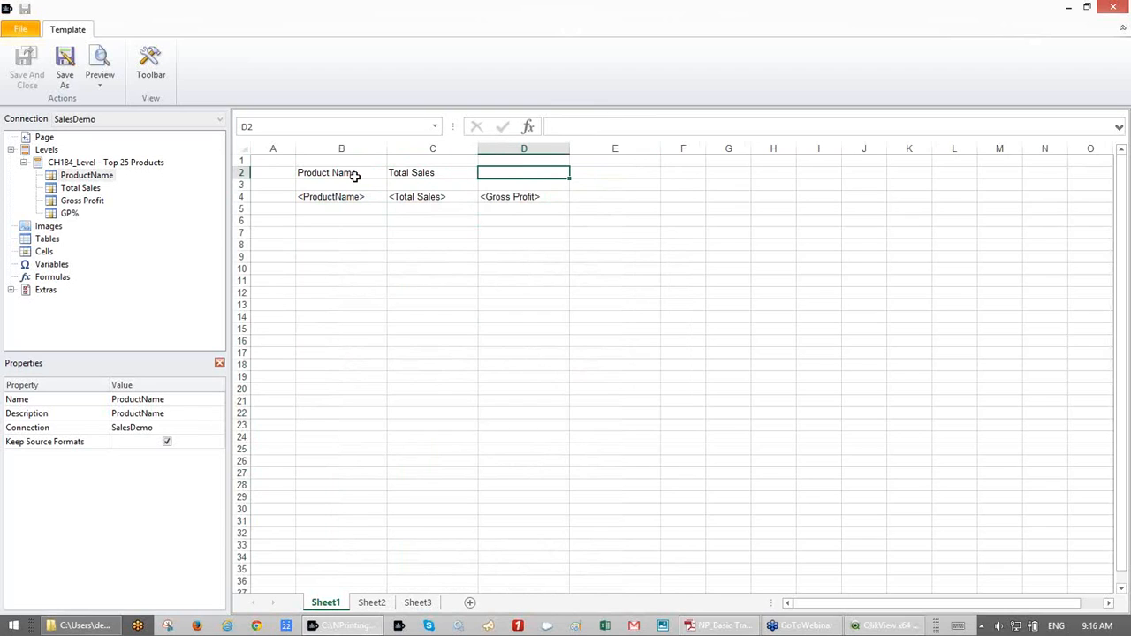
# - Add the Gross Profit and Cost of Goods Sold headings in D2 and E2
pyautogui.write('Gross Profit')
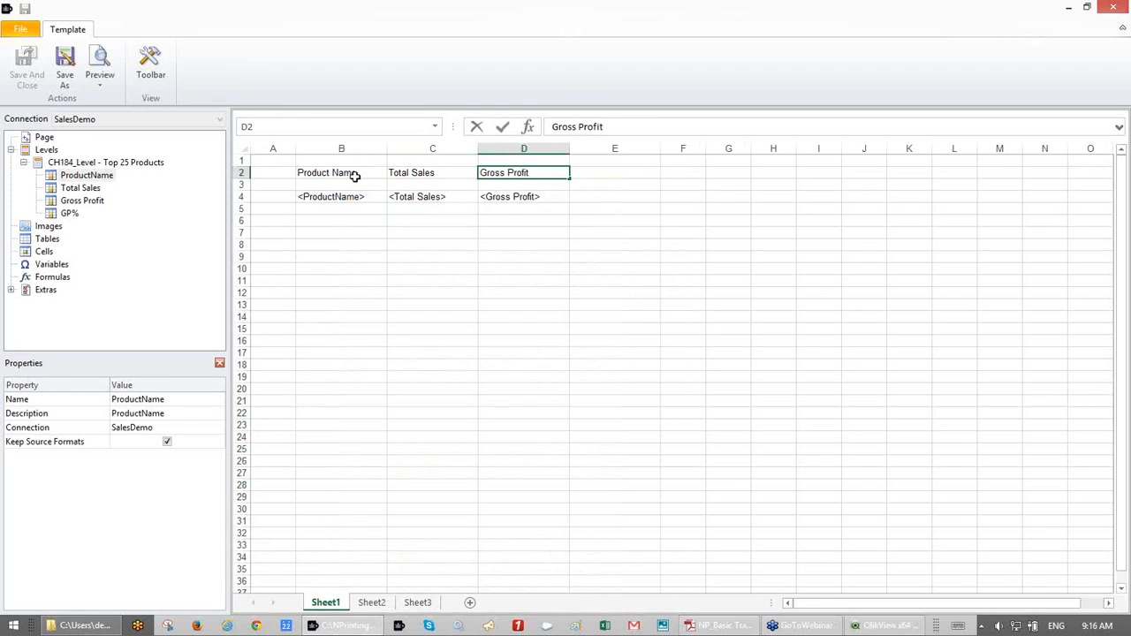
pyautogui.press('Tab')
pyautogui.write('Cost of Coo')
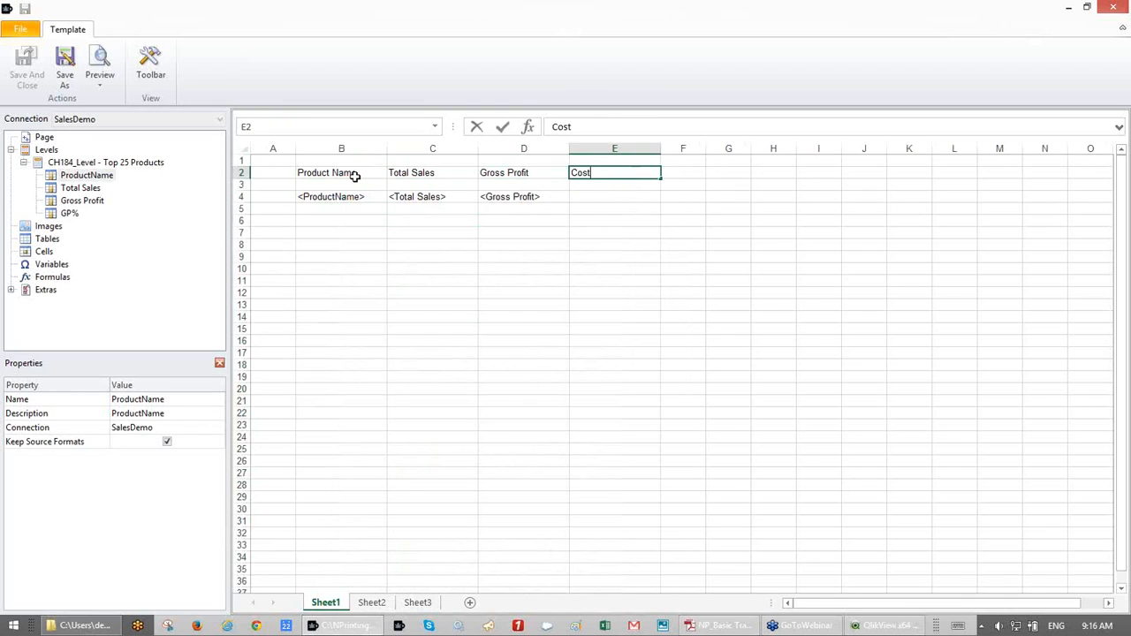
pyautogui.press('BackSpace')
pyautogui.press('BackSpace')
pyautogui.press('BackSpace')
pyautogui.write('Good')
pyautogui.press('BackSpace')
pyautogui.write('s O')
pyautogui.press('BackSpace')
pyautogui.write('Sold')
pyautogui.click(601, 195)
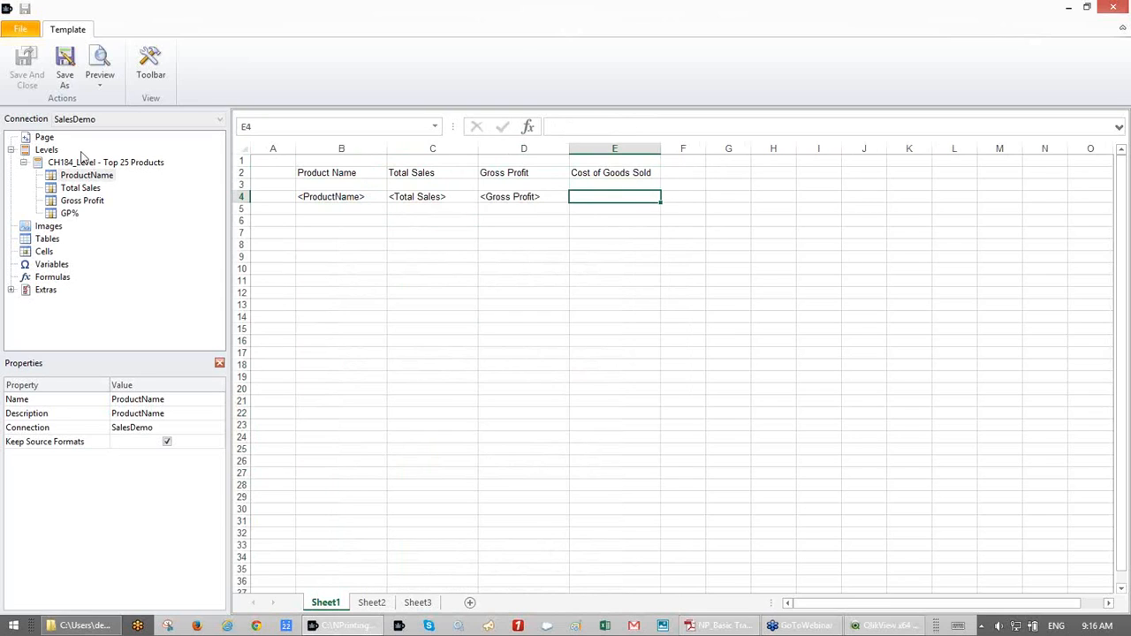
pyautogui.moveTo(77, 215); pyautogui.dragTo(623, 198)
# - Enter the formula =C4-D4 in E4 to compute Total Sales minus Gross Profit
pyautogui.click(152, 65)
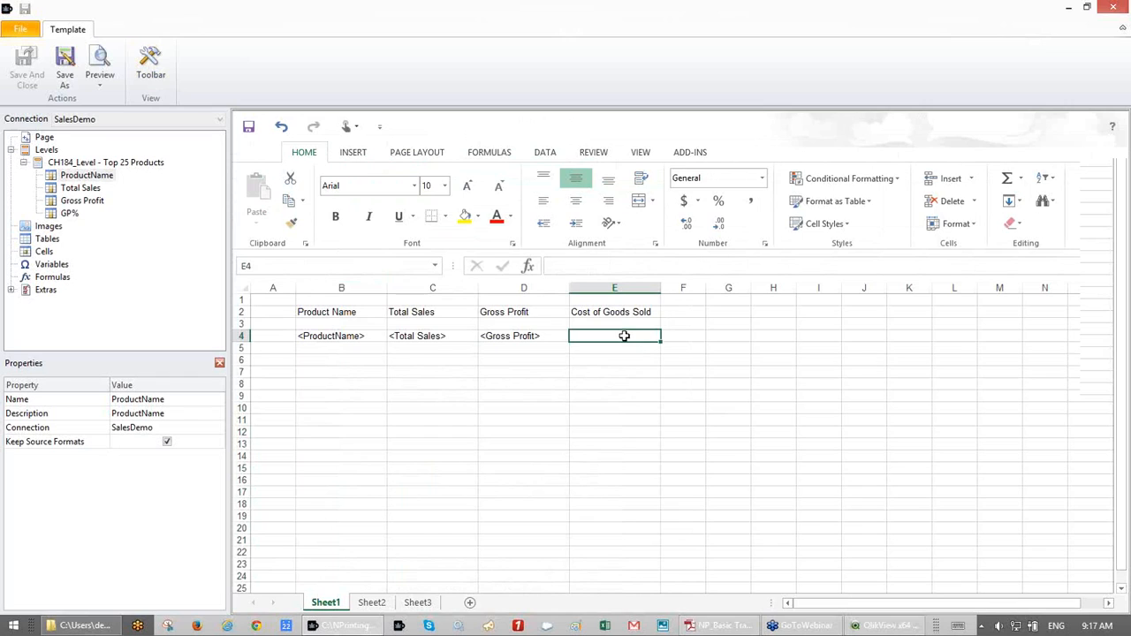
pyautogui.write('=')
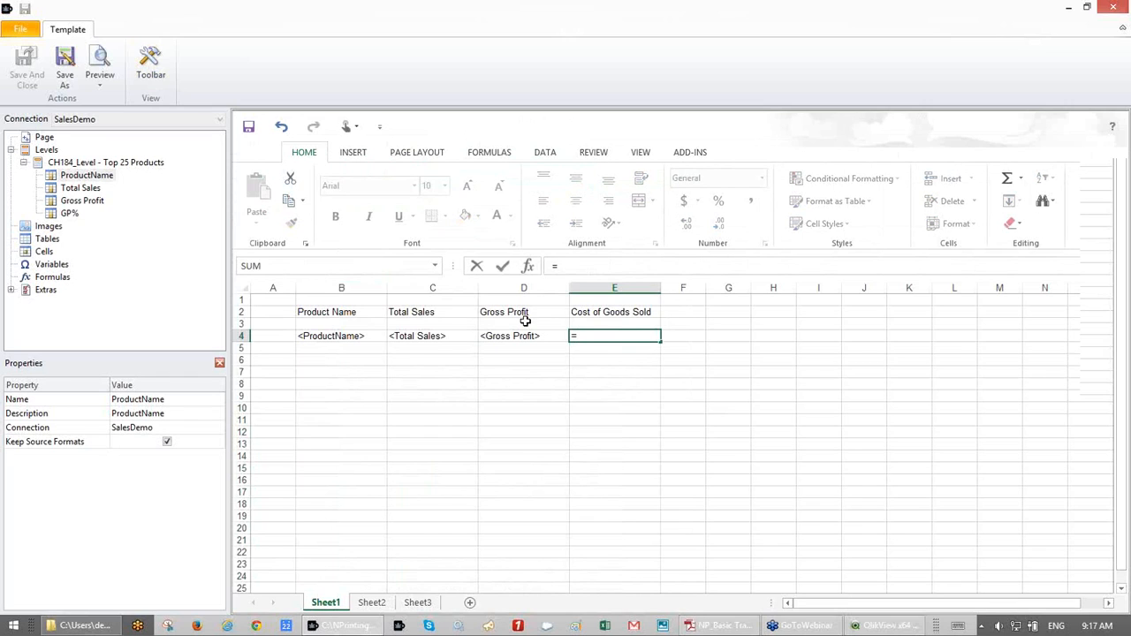
pyautogui.write('c4-d4')
pyautogui.press('Return')
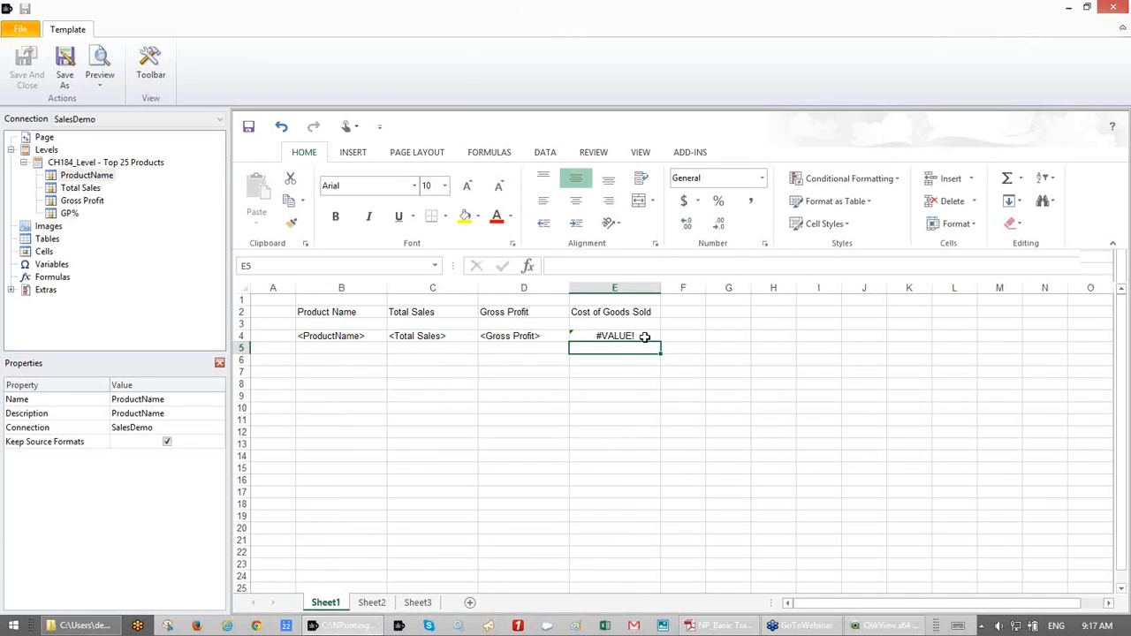
# - Wrap the field row in CH184_Level tags by placing the level onto A4
pyautogui.click(621, 326)
pyautogui.click(618, 336)
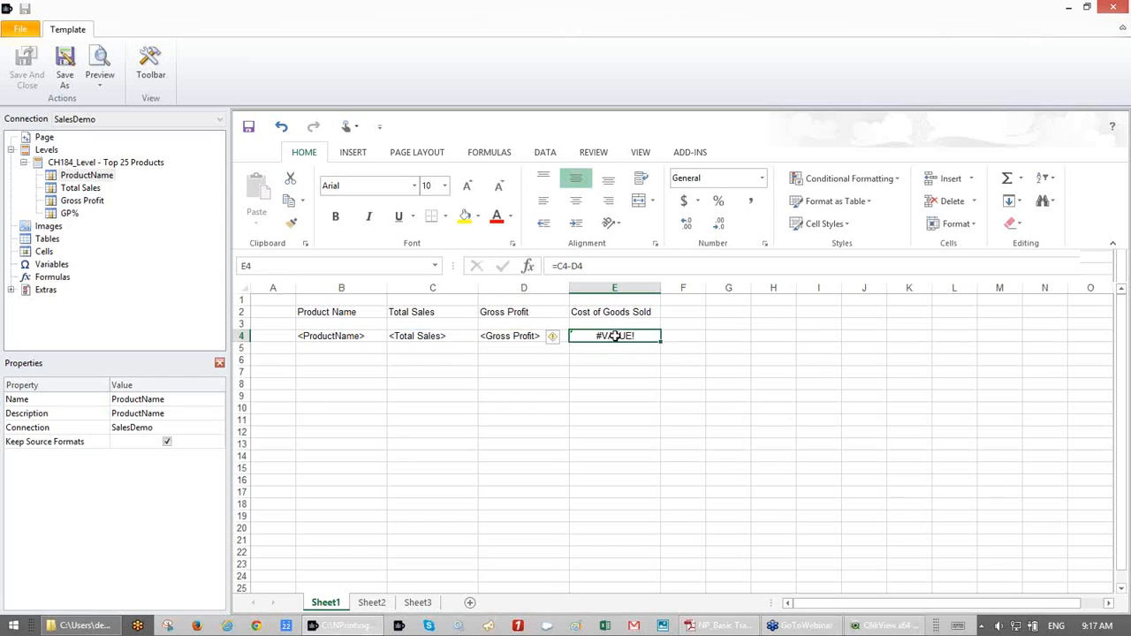
pyautogui.click(82, 166)
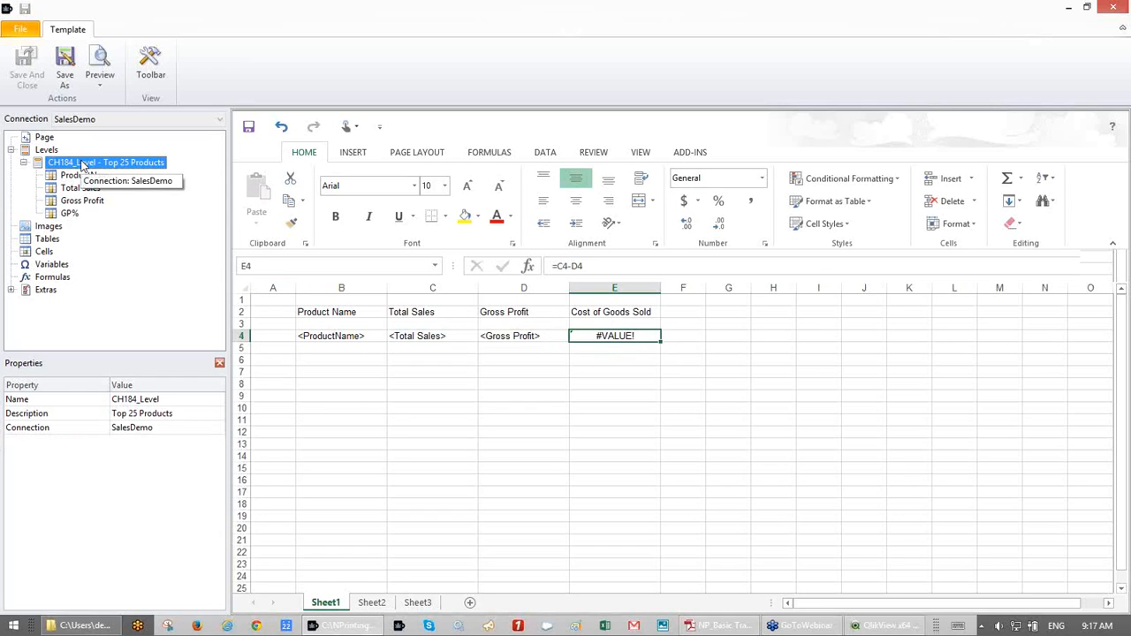
pyautogui.moveTo(82, 165); pyautogui.dragTo(264, 328)
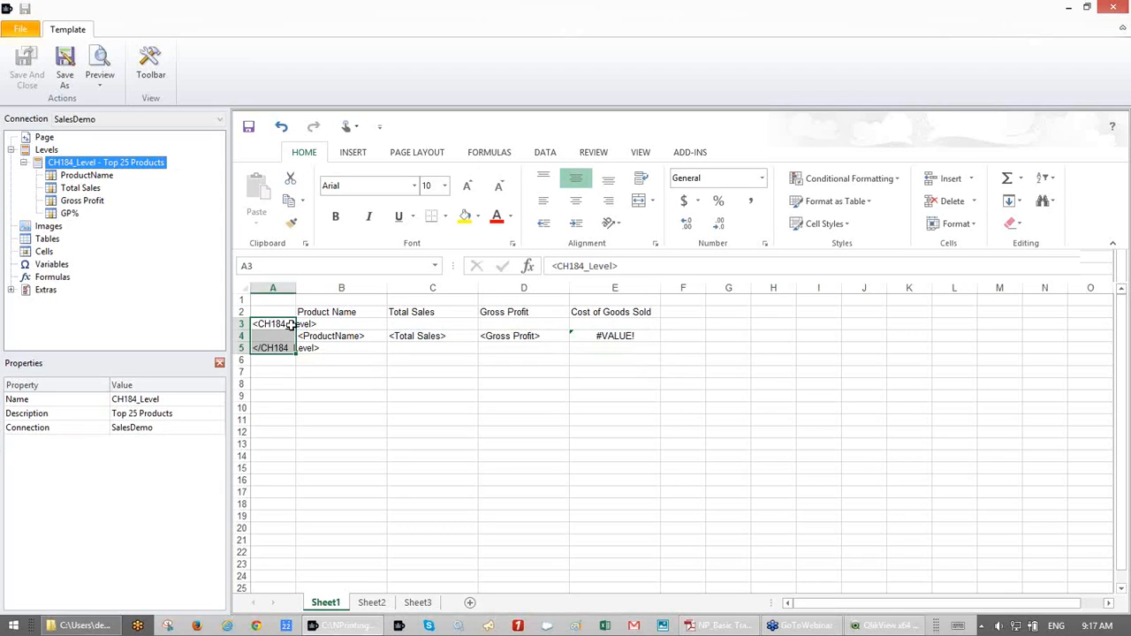
# - Apply Accounting number format to the sales value cells C4:E5
pyautogui.click(281, 325)
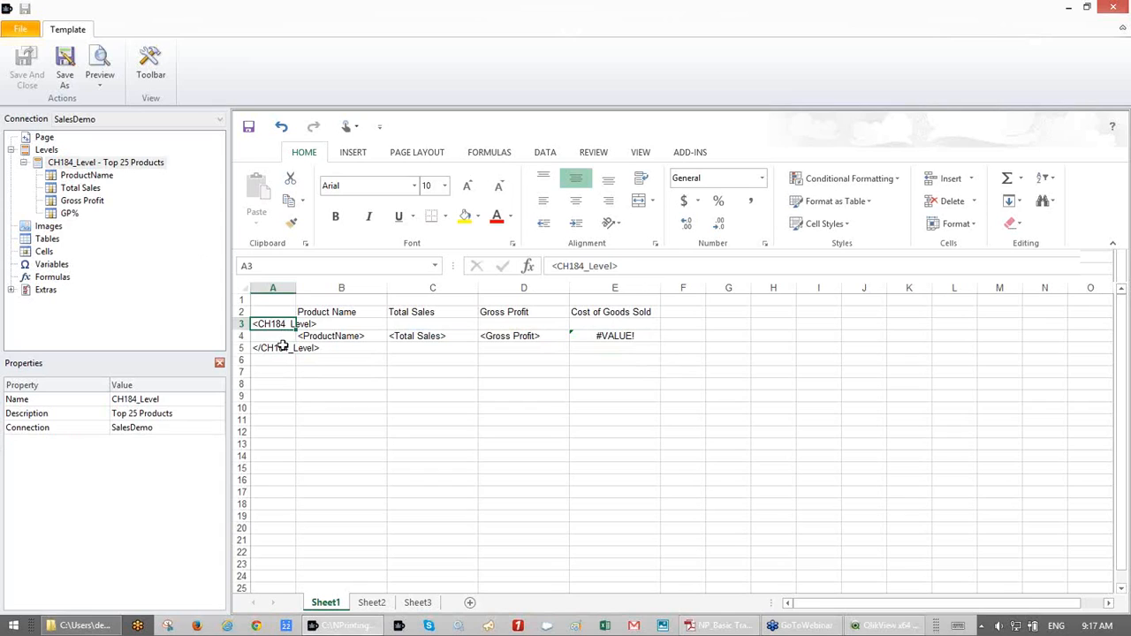
pyautogui.click(281, 348)
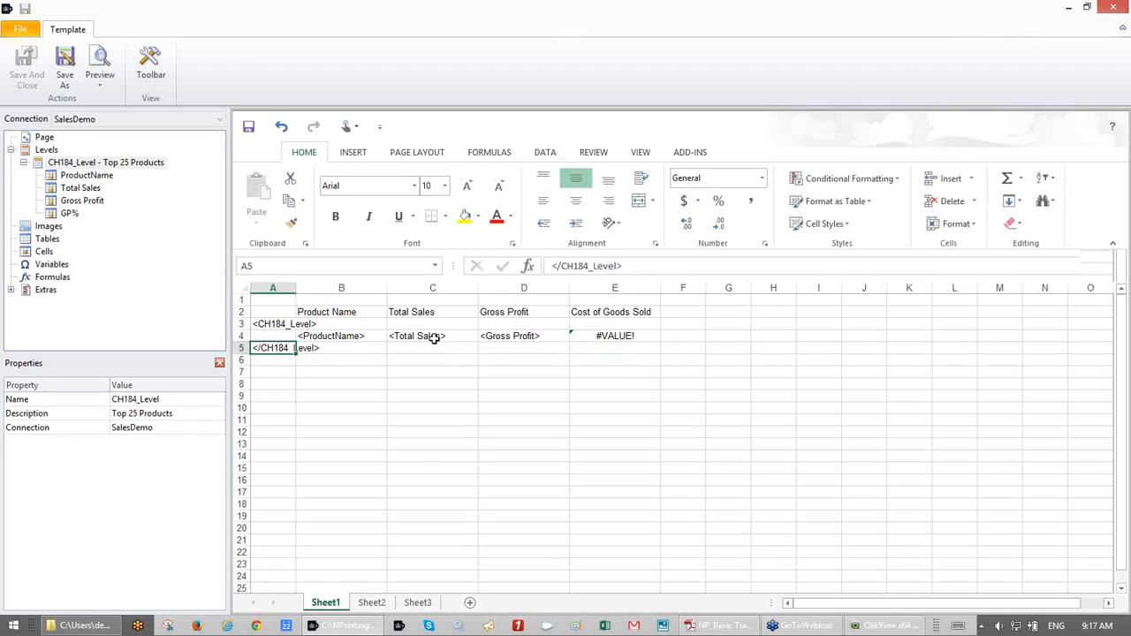
pyautogui.moveTo(431, 335); pyautogui.dragTo(579, 338)
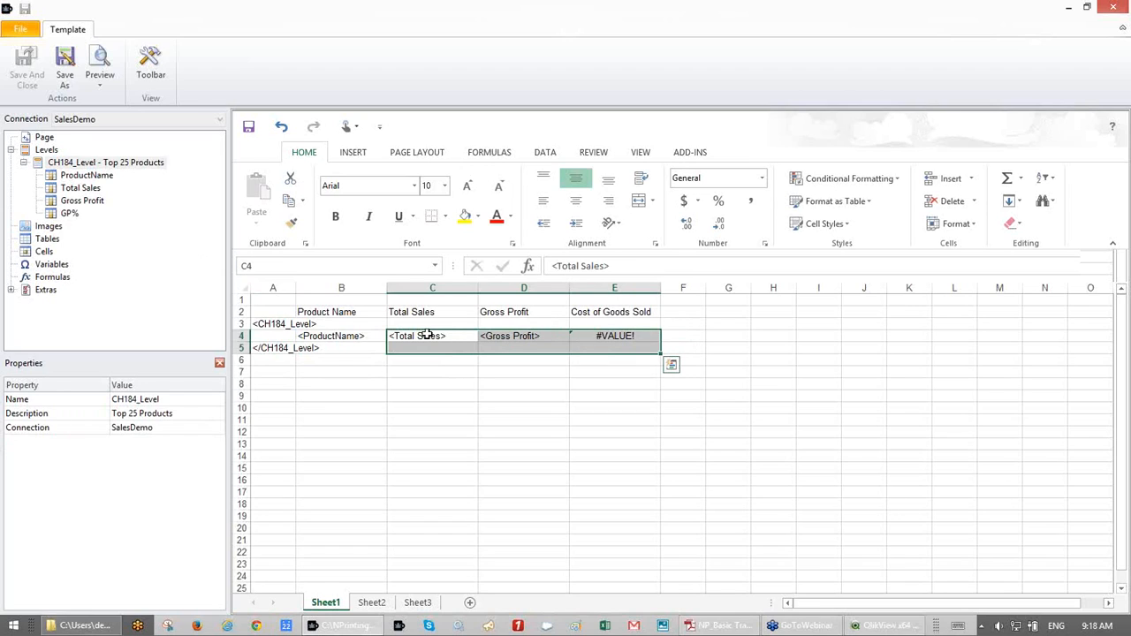
pyautogui.moveTo(427, 336); pyautogui.dragTo(606, 360)
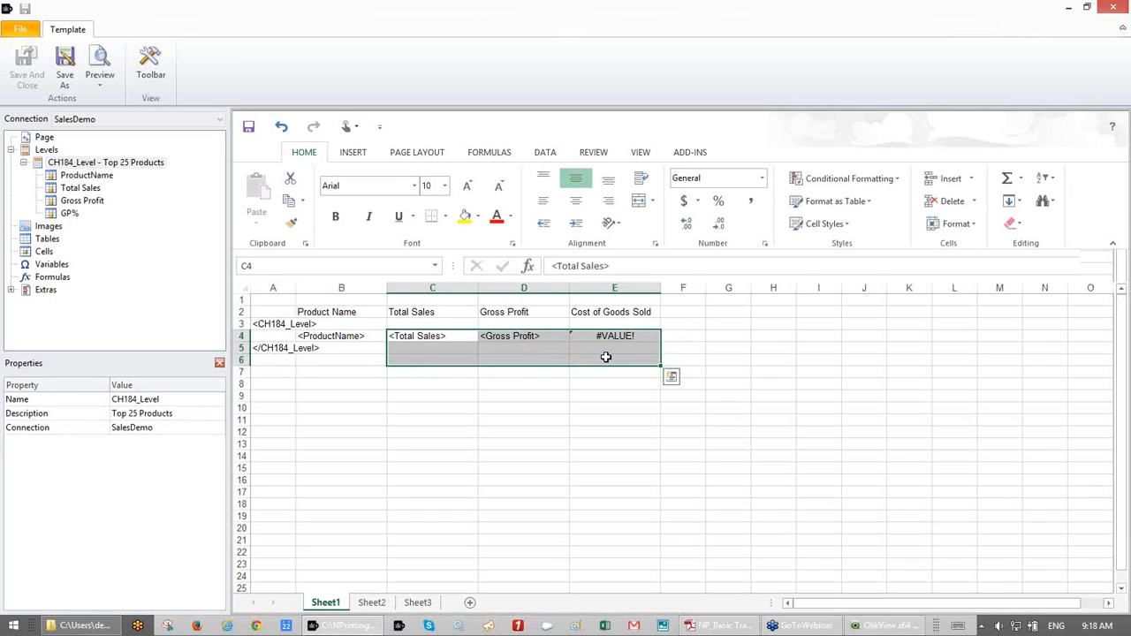
pyautogui.click(685, 203)
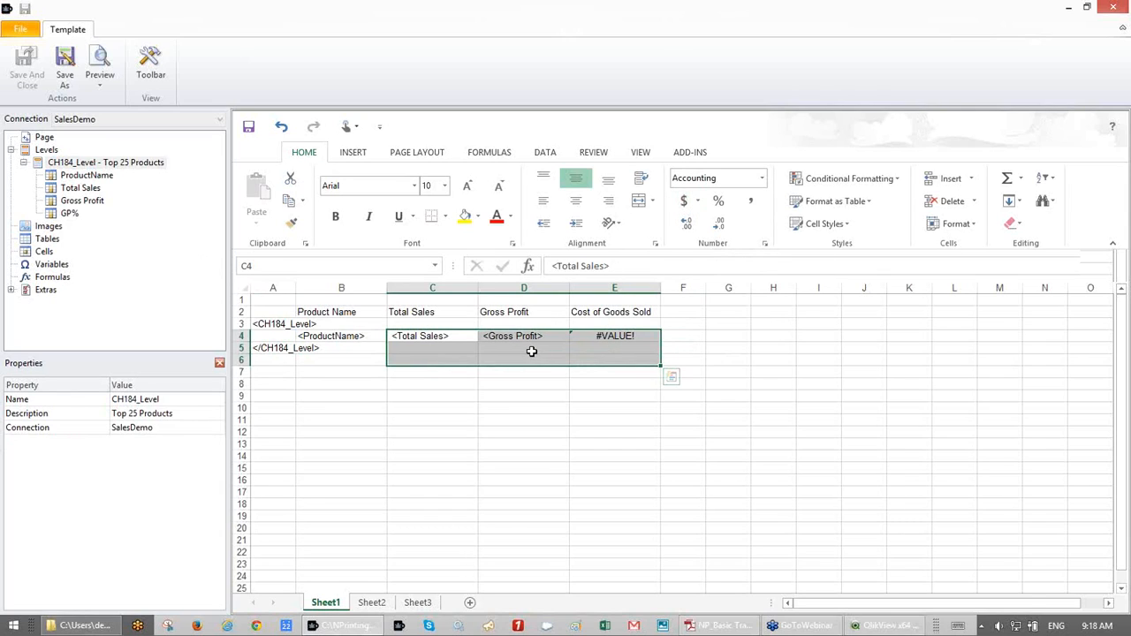
pyautogui.click(102, 58)
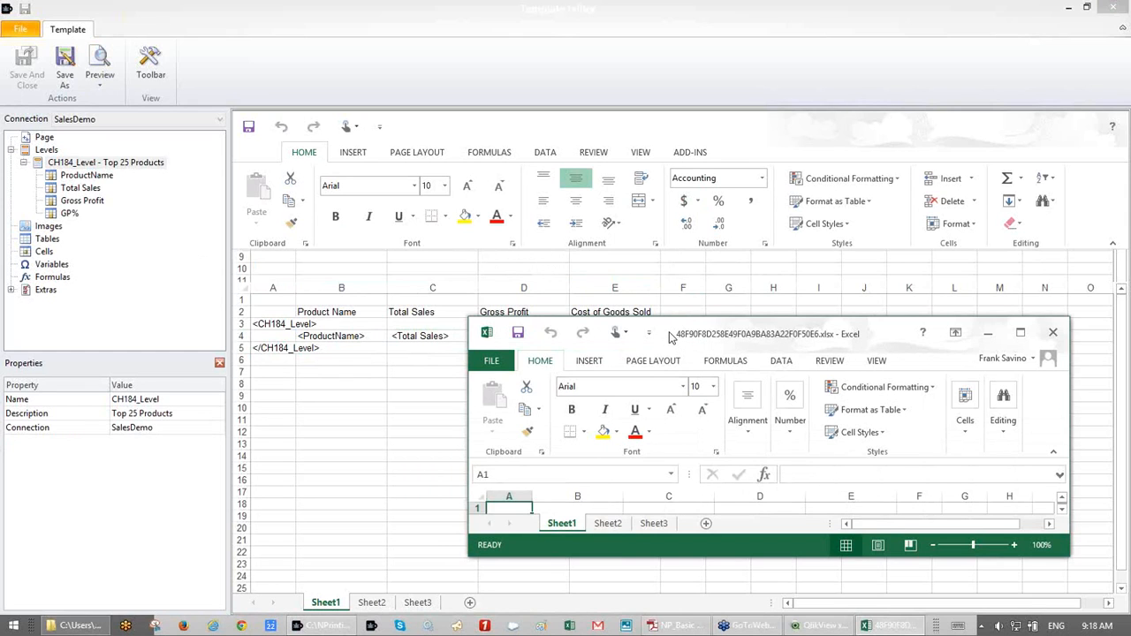
pyautogui.moveTo(670, 338); pyautogui.dragTo(525, 283)
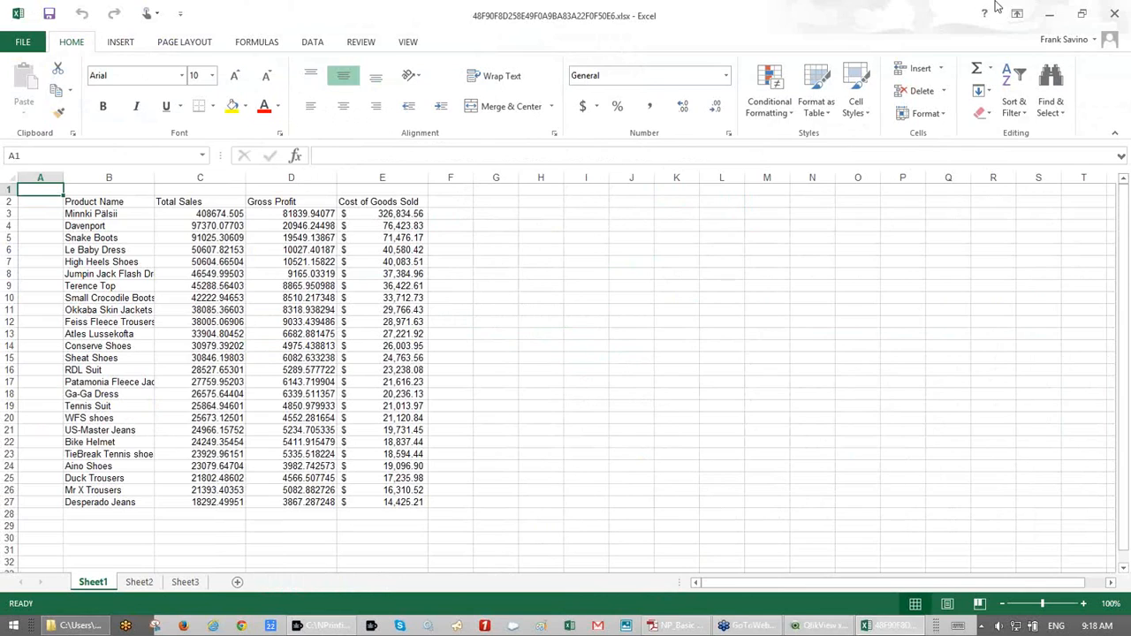
pyautogui.click(1115, 14)
pyautogui.click(573, 336)
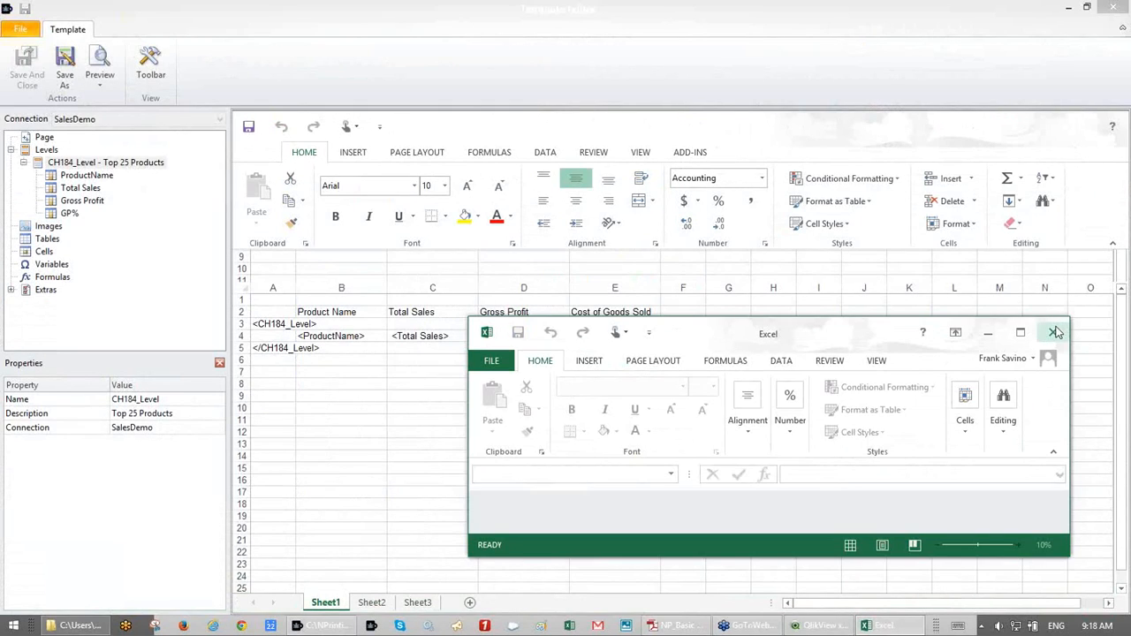
pyautogui.click(1055, 326)
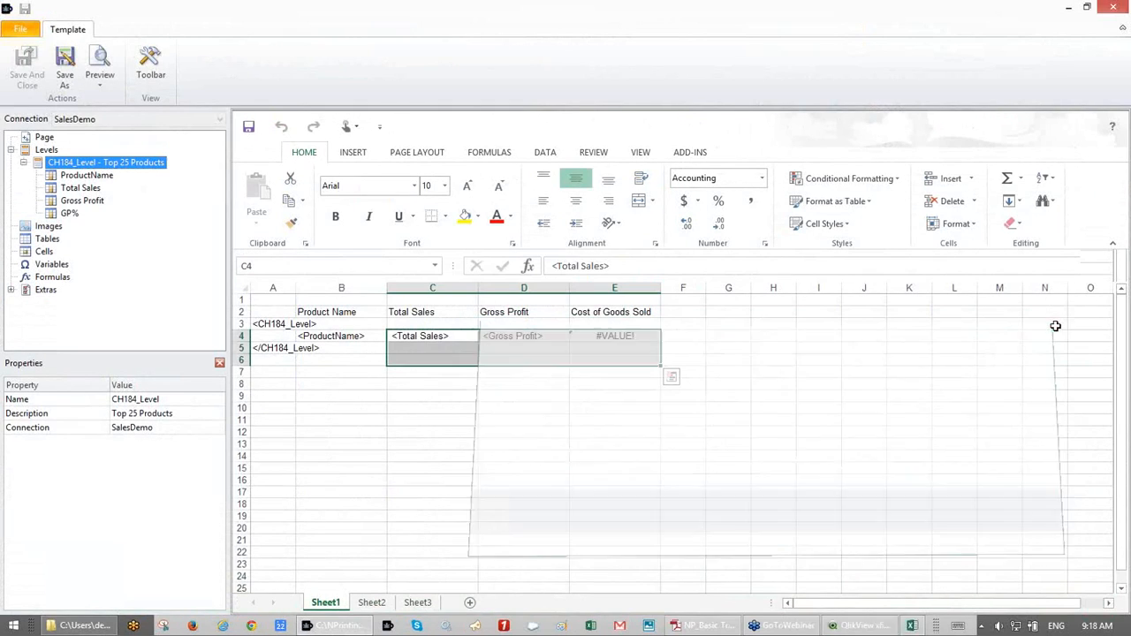
# - Insert a new empty column before column A
pyautogui.click(272, 287)
pyautogui.rightClick(273, 287)
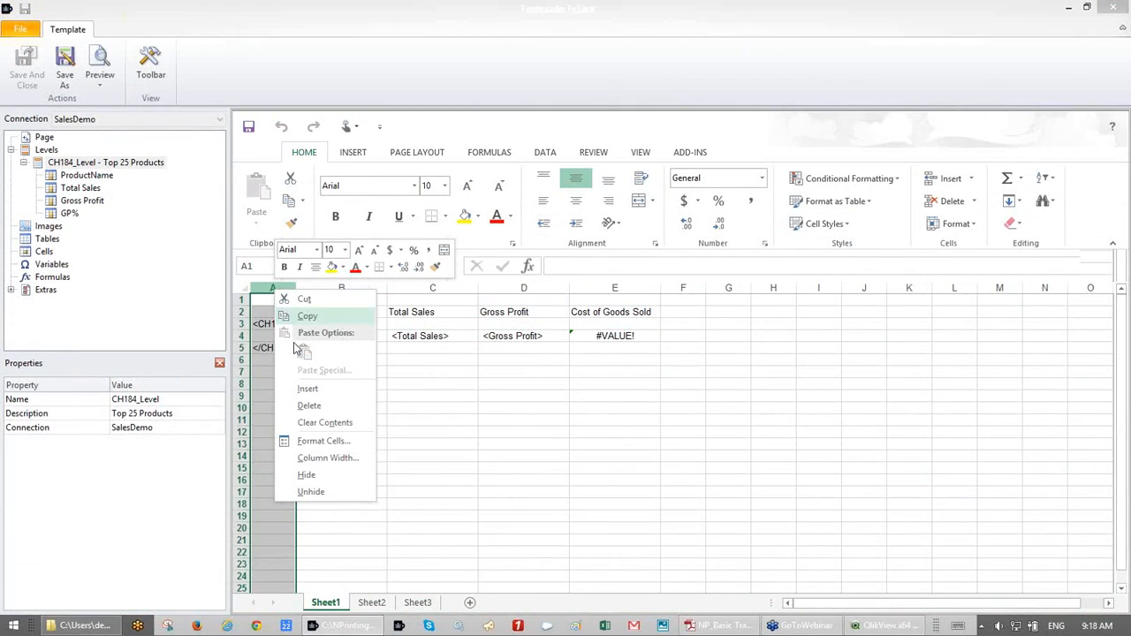
pyautogui.click(302, 392)
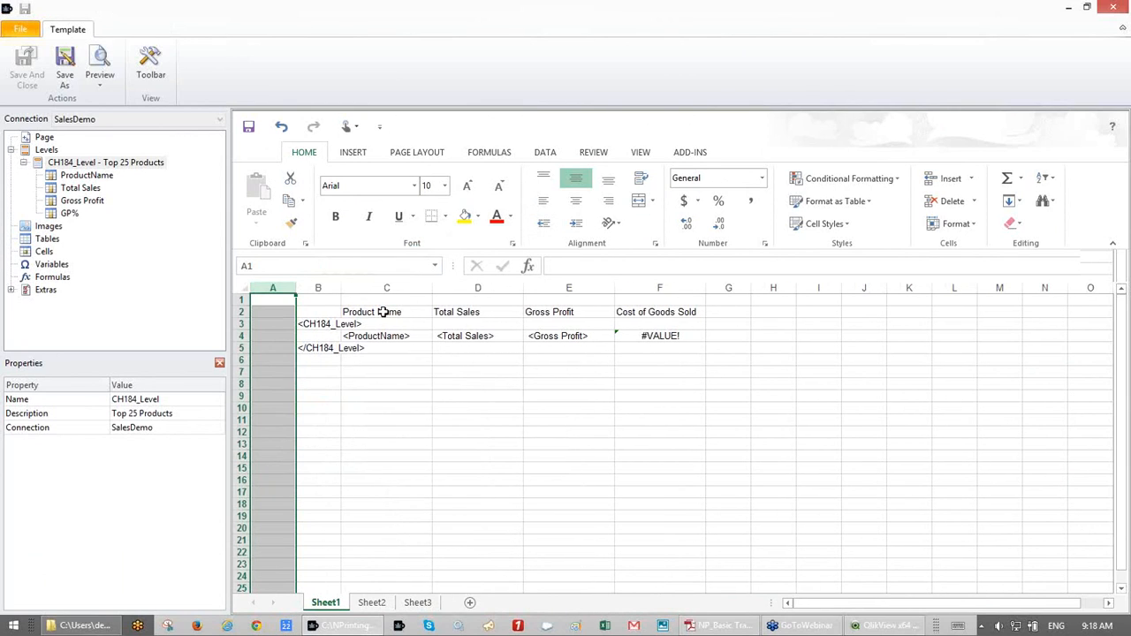
# - Give the four header cells in row 2 a blue-grey fill
pyautogui.click(386, 312)
pyautogui.moveTo(463, 305); pyautogui.dragTo(639, 305)
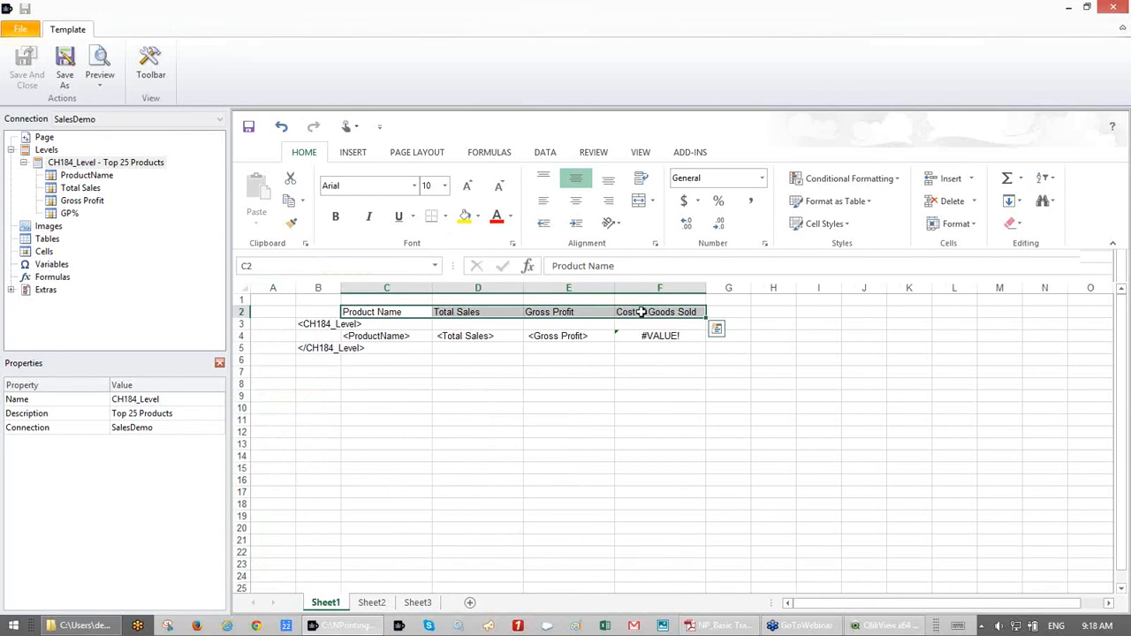
pyautogui.click(477, 216)
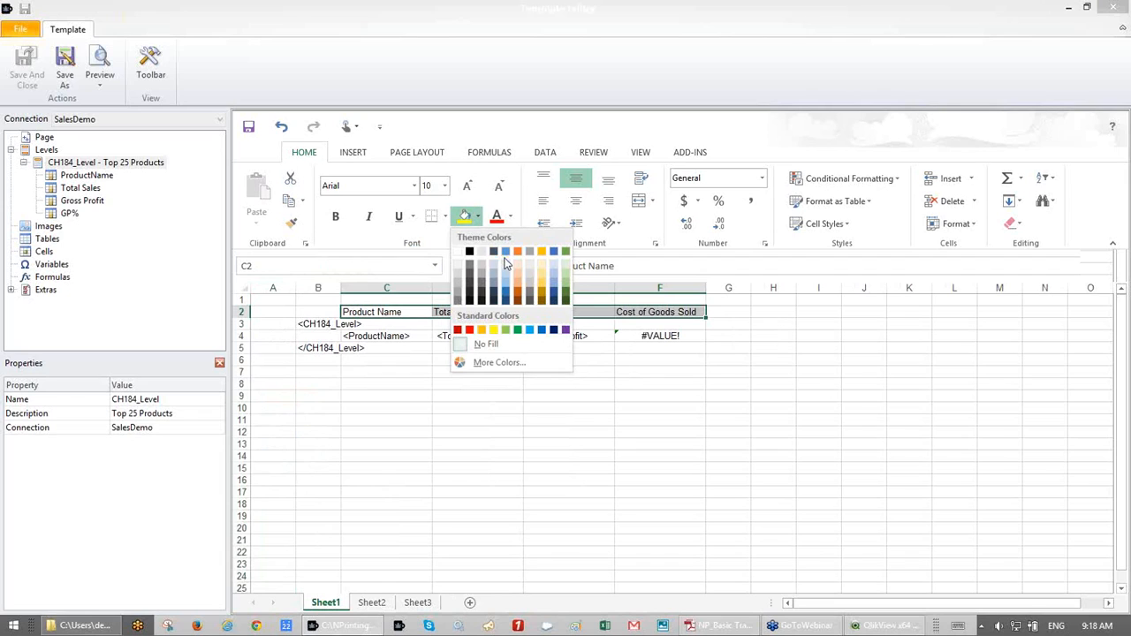
pyautogui.click(506, 270)
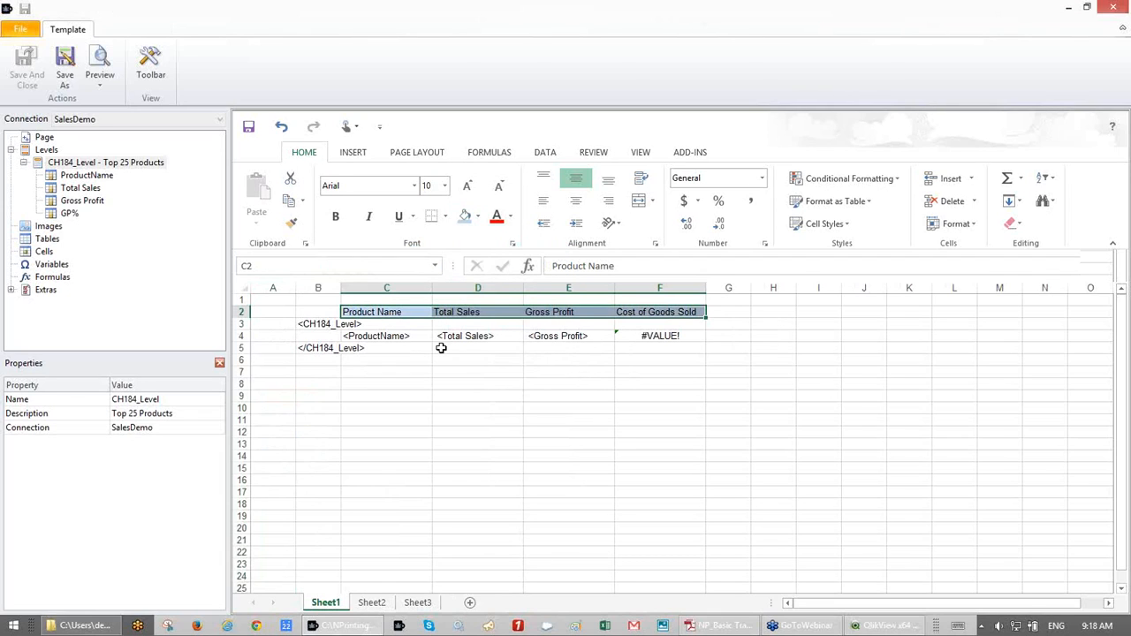
# - Fill the field row D4:F4 light green
pyautogui.moveTo(461, 336); pyautogui.dragTo(631, 337)
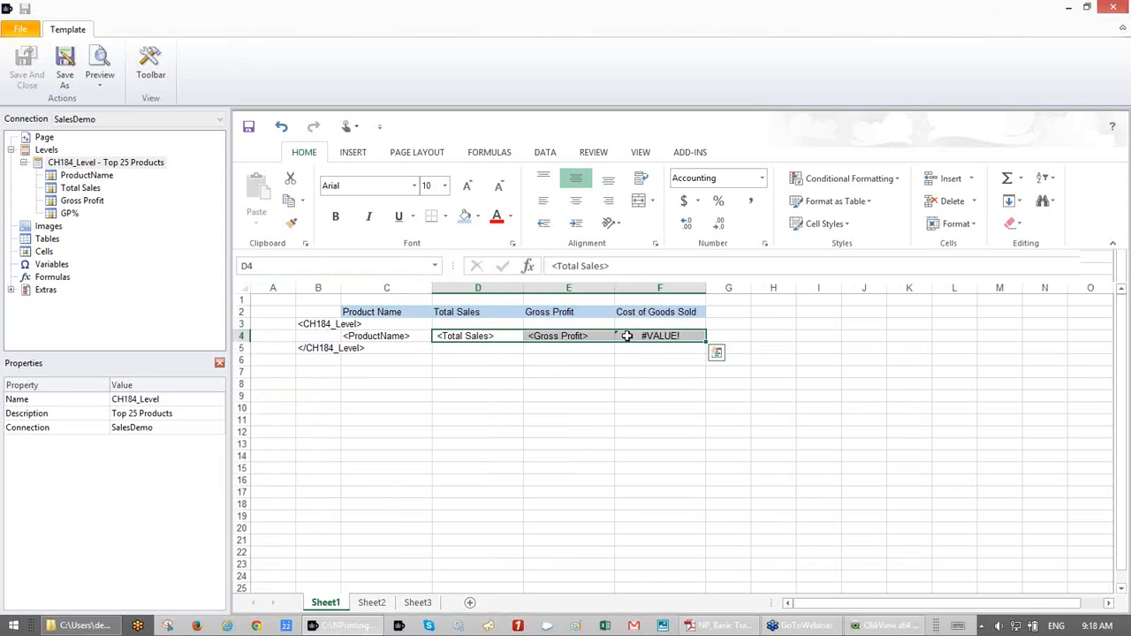
pyautogui.click(479, 218)
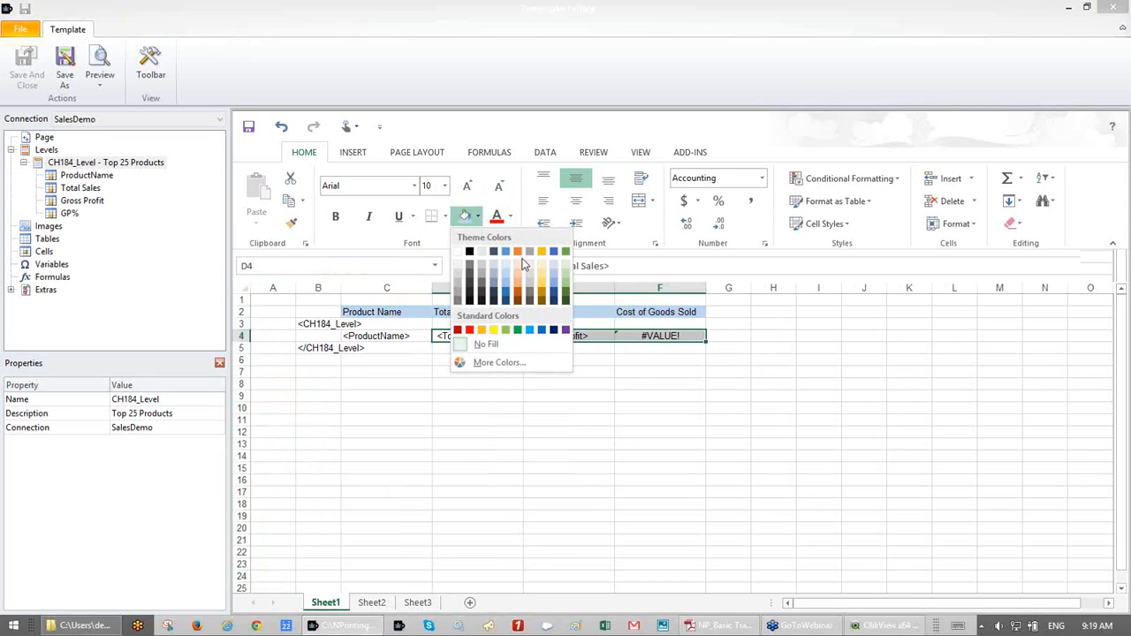
pyautogui.click(563, 267)
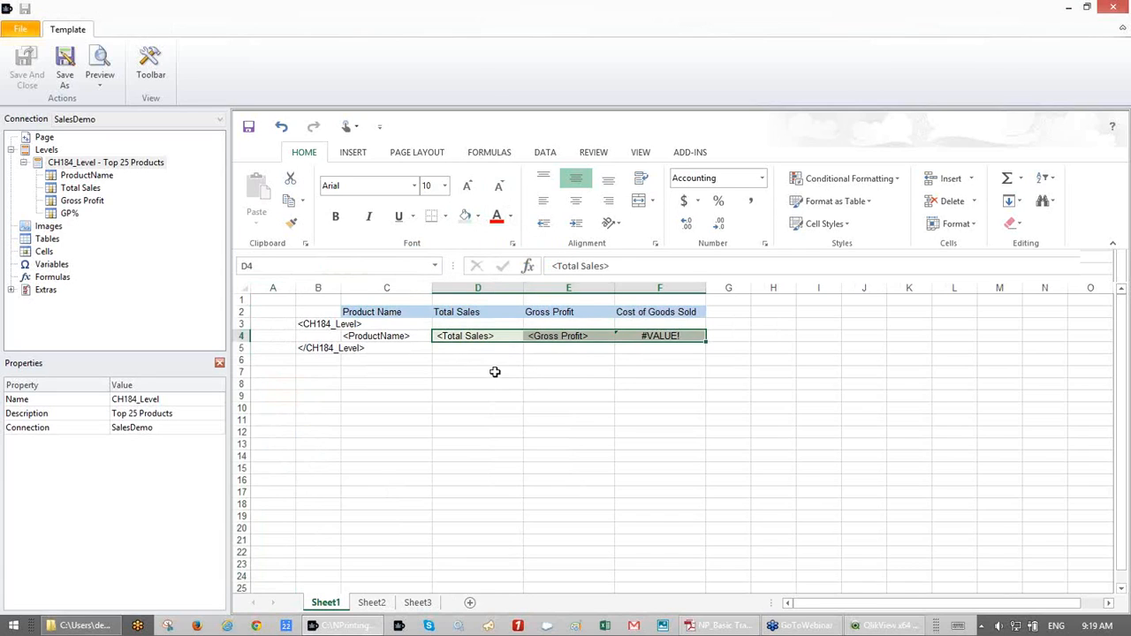
# - Make the <ProductName> tag in C4 bold
pyautogui.click(398, 332)
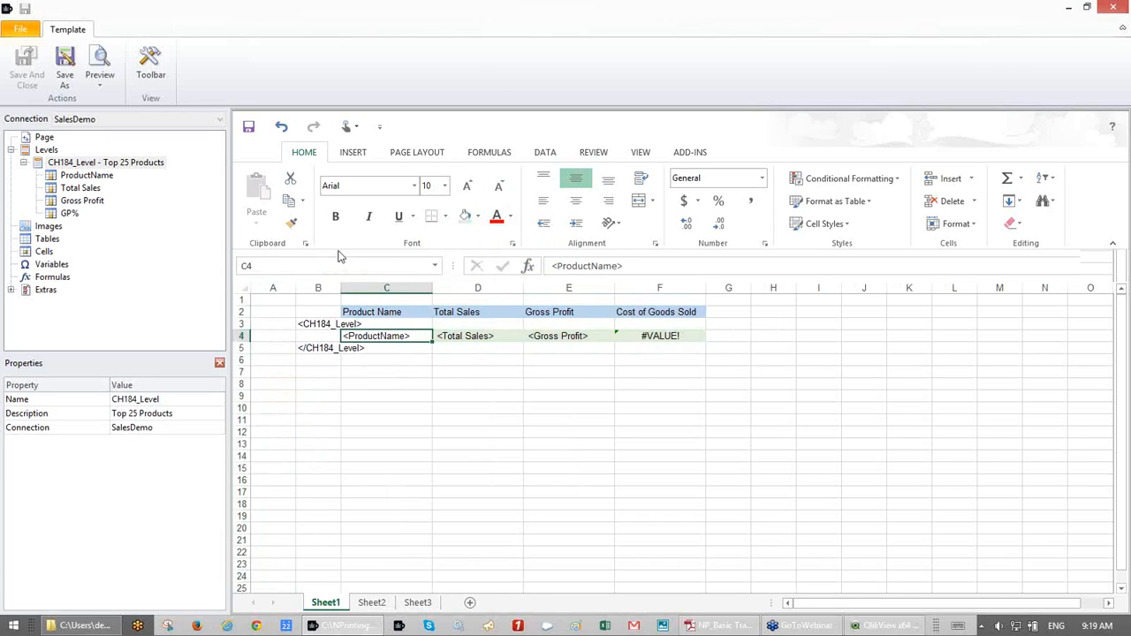
pyautogui.click(335, 217)
pyautogui.click(478, 359)
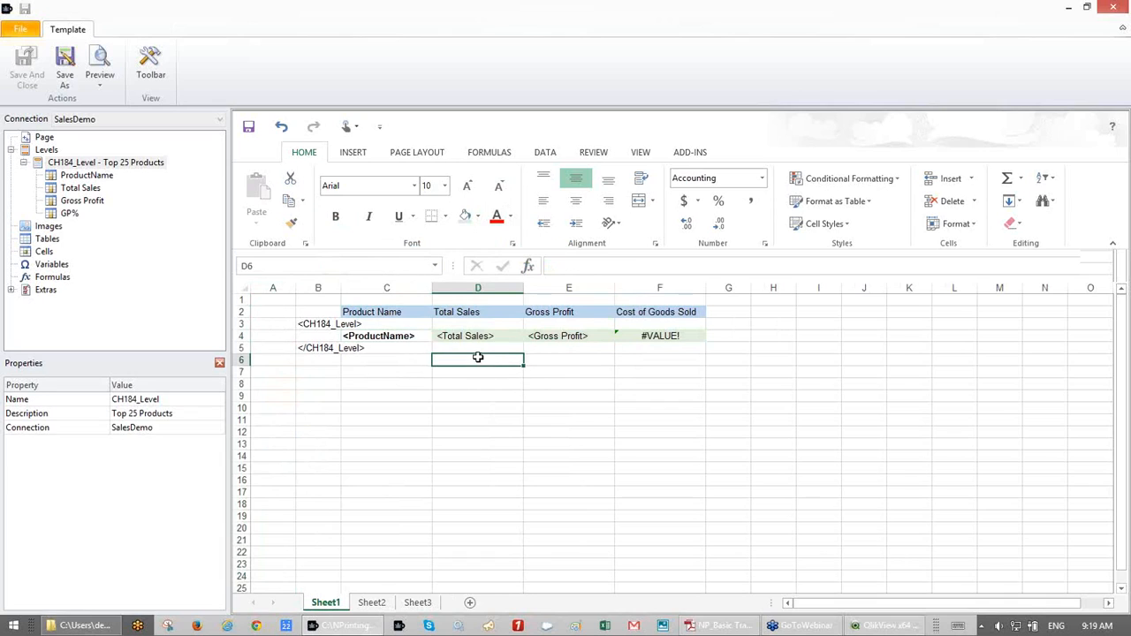
# - Add AutoSum totals in D6, E6 and F6 over rows 4 to 5 of each column
pyautogui.click(1007, 178)
pyautogui.moveTo(499, 338); pyautogui.dragTo(499, 347)
pyautogui.press('Return')
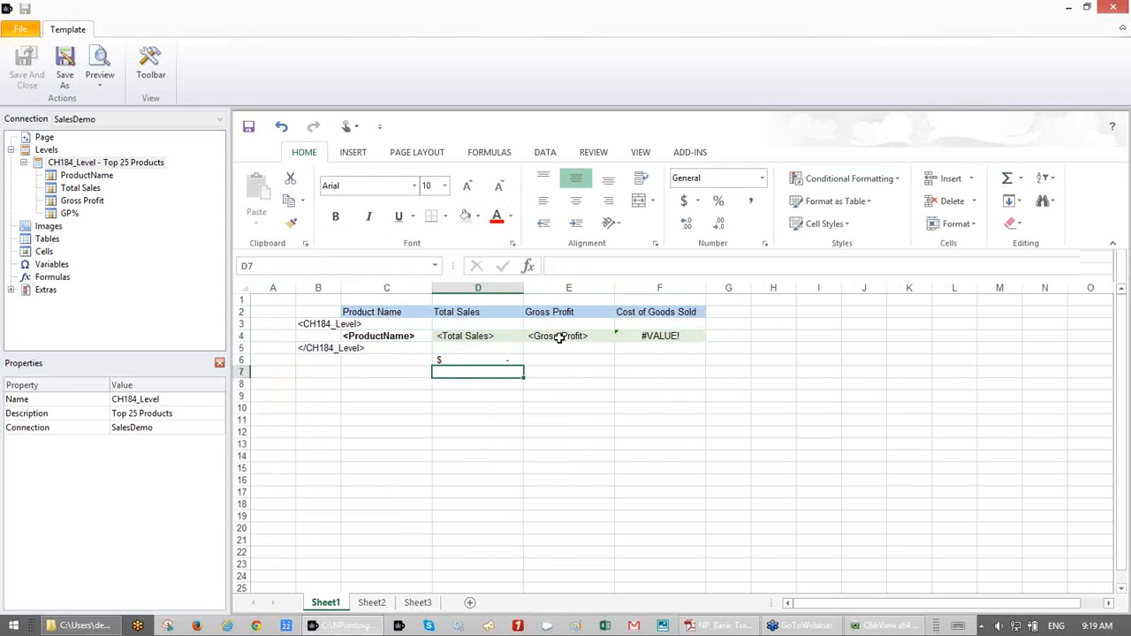
pyautogui.click(560, 363)
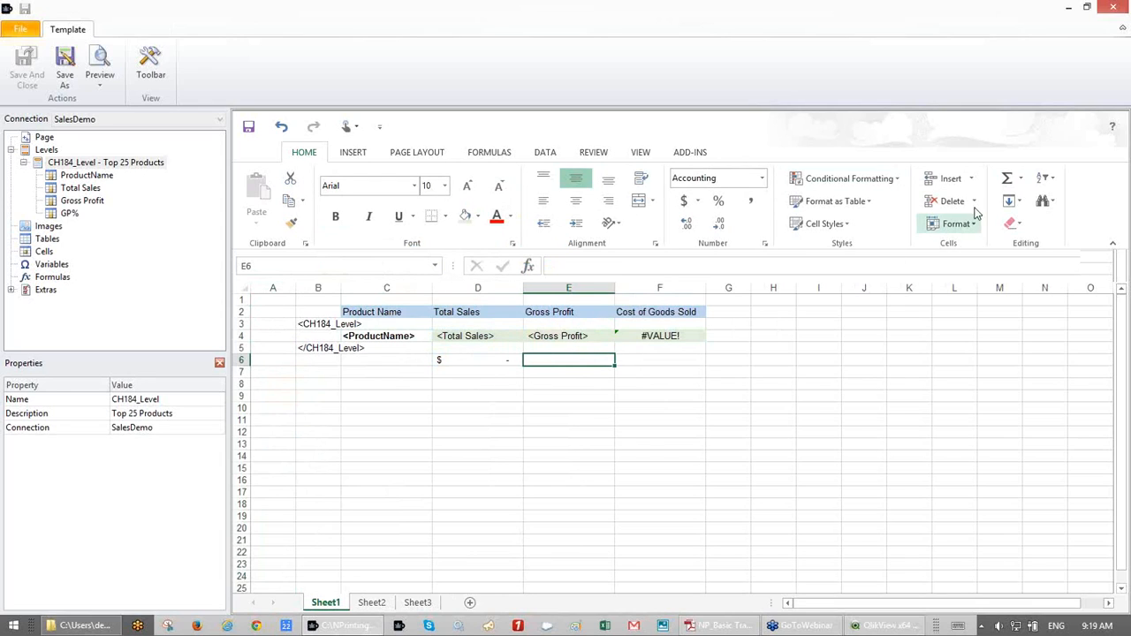
pyautogui.click(1003, 184)
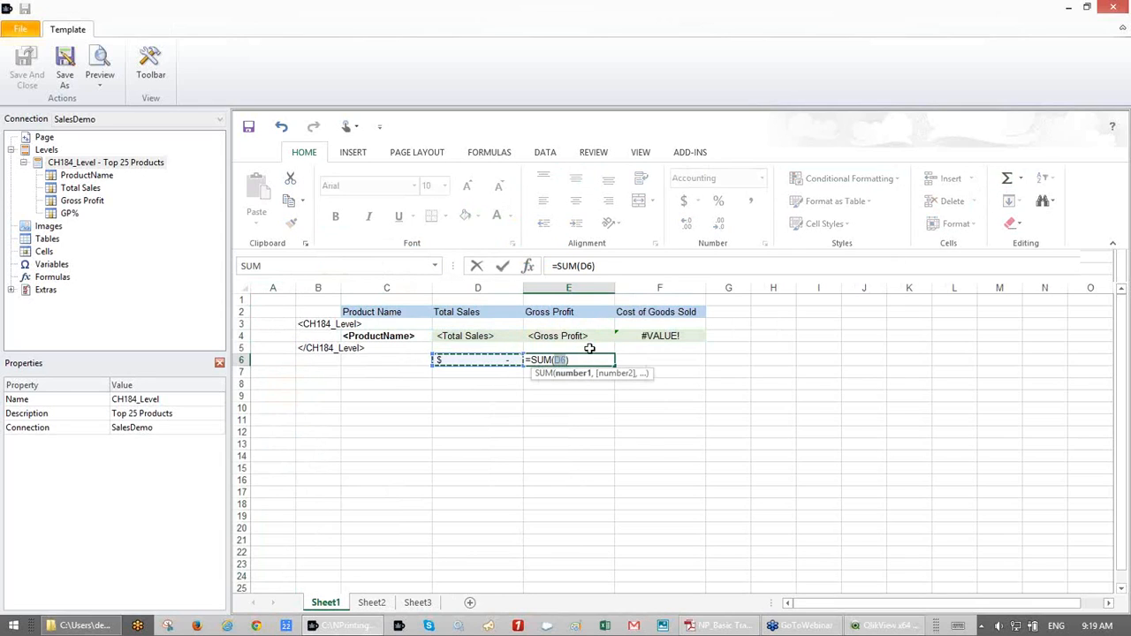
pyautogui.moveTo(583, 339); pyautogui.dragTo(583, 348)
pyautogui.press('Return')
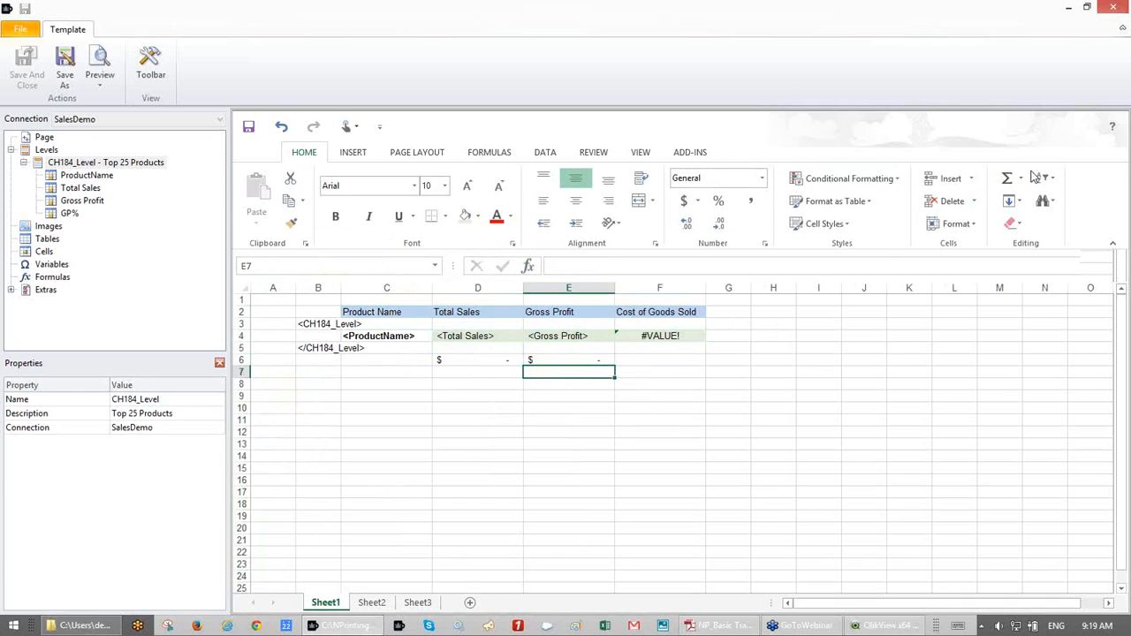
pyautogui.click(643, 358)
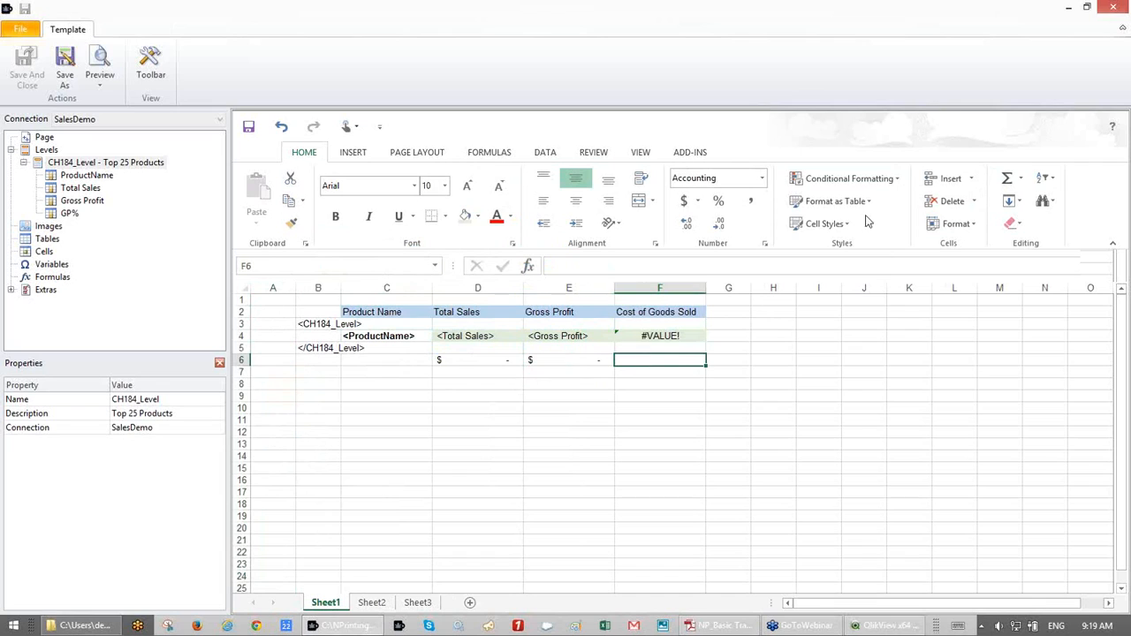
pyautogui.click(1008, 181)
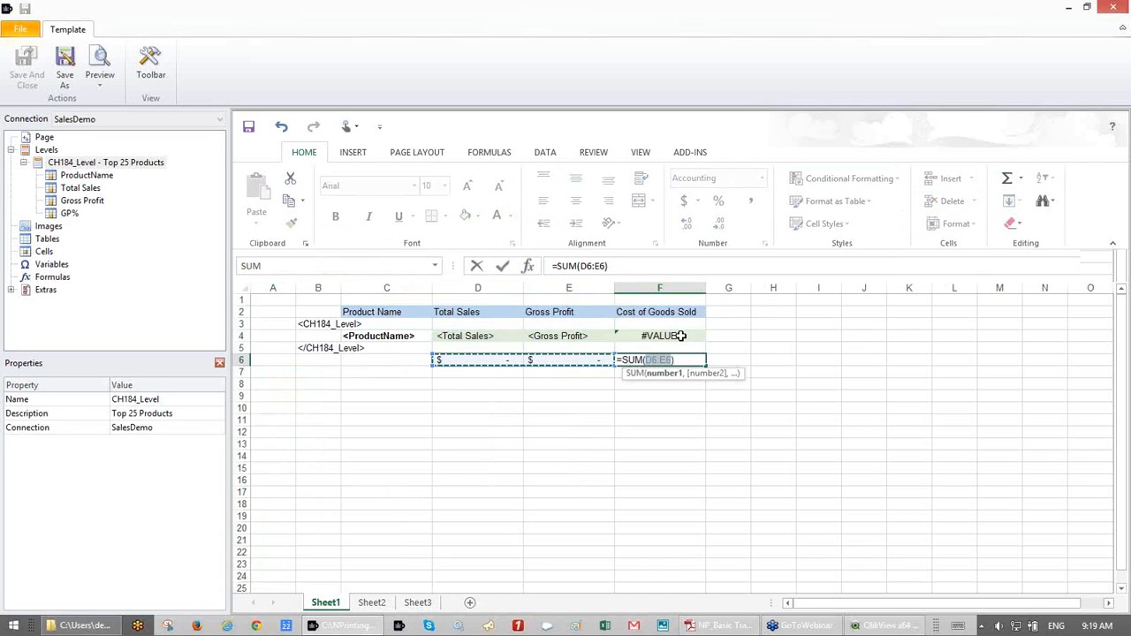
pyautogui.moveTo(679, 336); pyautogui.dragTo(677, 349)
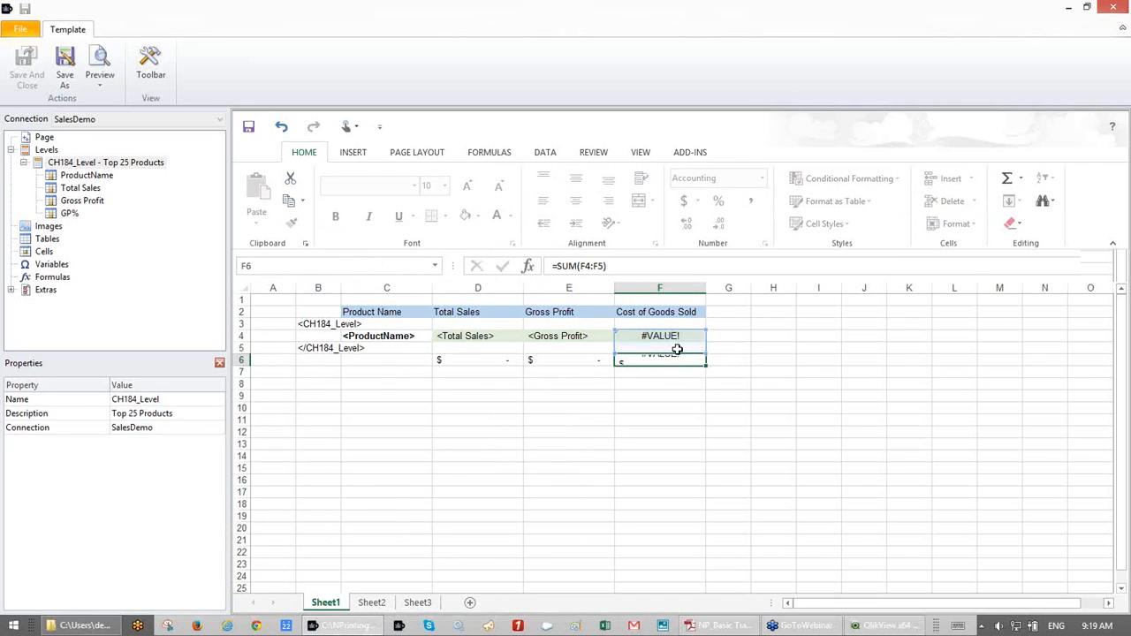
pyautogui.press('Return')
pyautogui.click(524, 436)
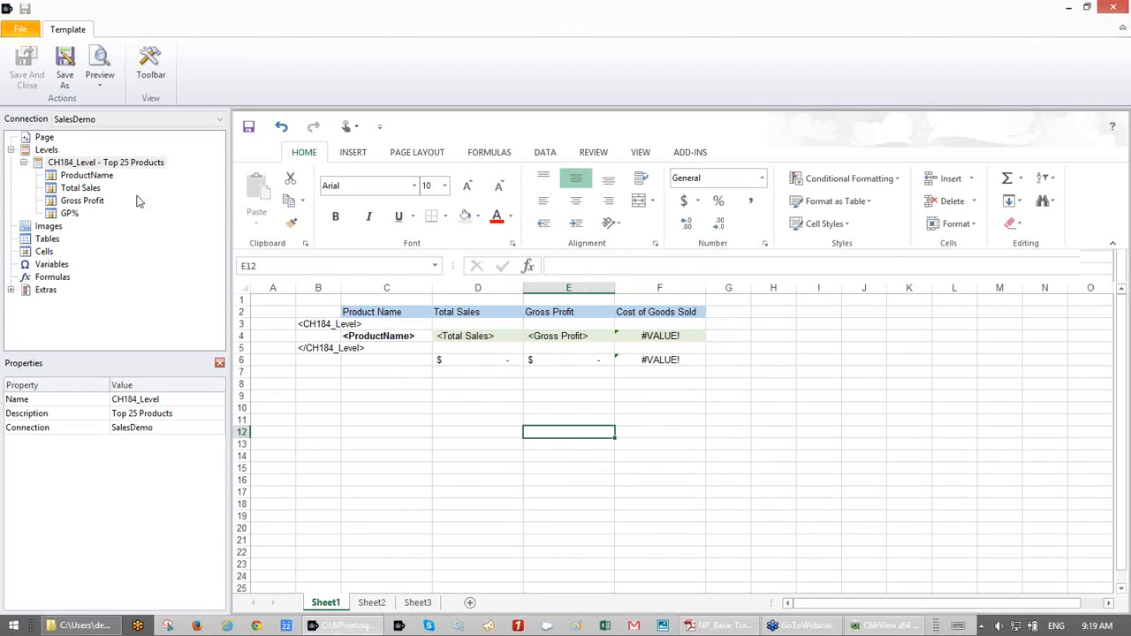
# - Add Year as a new report level through Add levels
pyautogui.rightClick(80, 166)
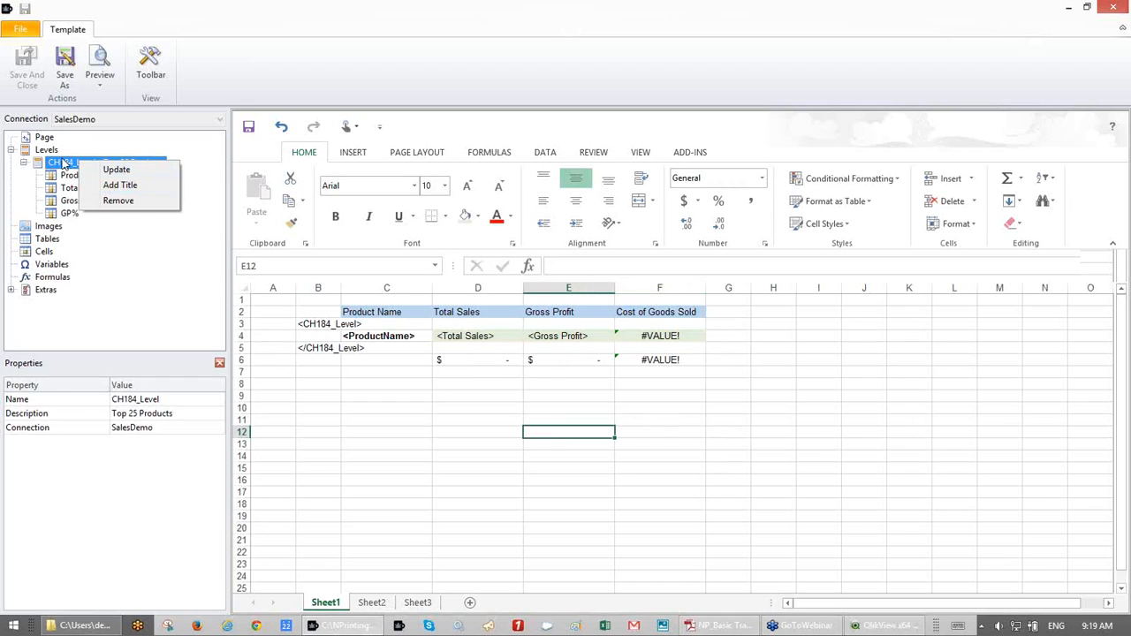
pyautogui.click(50, 156)
pyautogui.click(50, 155)
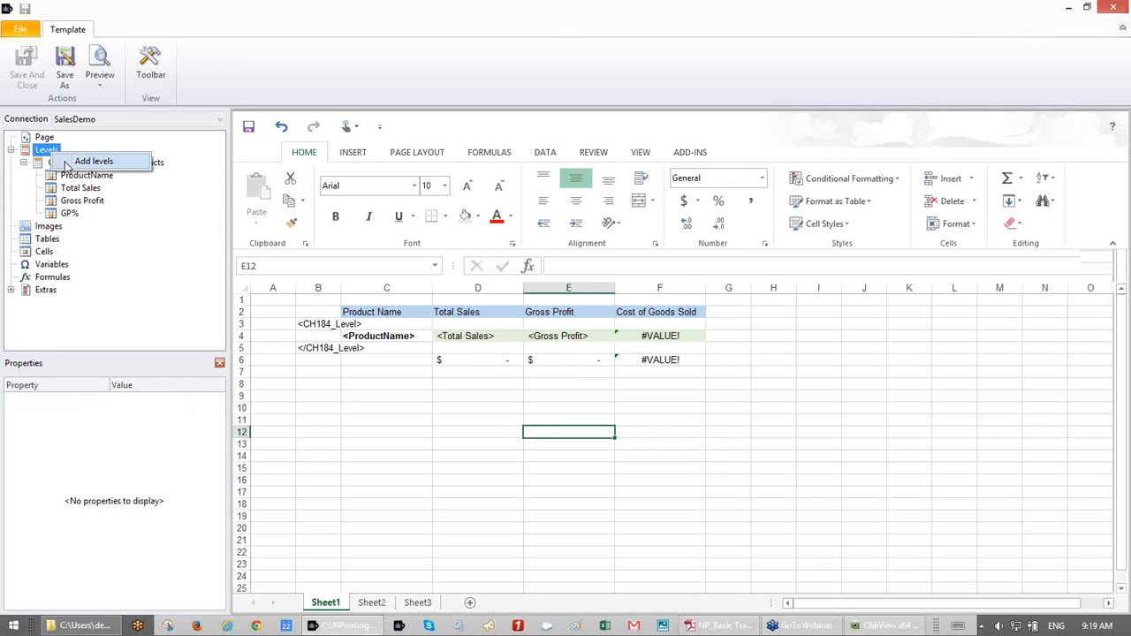
pyautogui.click(67, 165)
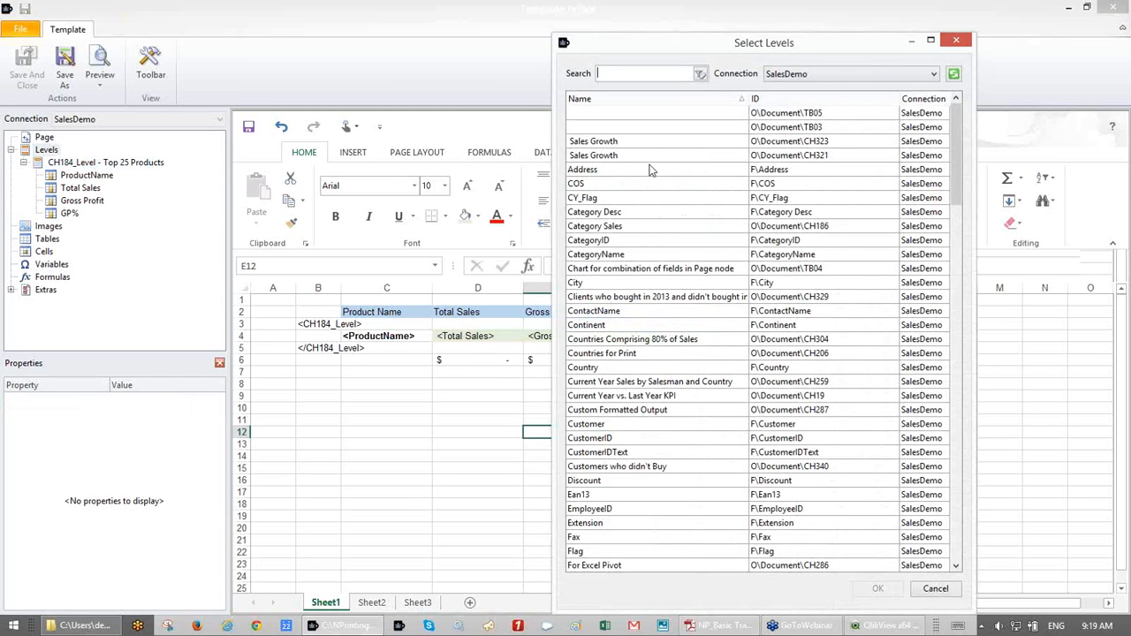
pyautogui.write('Year')
pyautogui.click(609, 227)
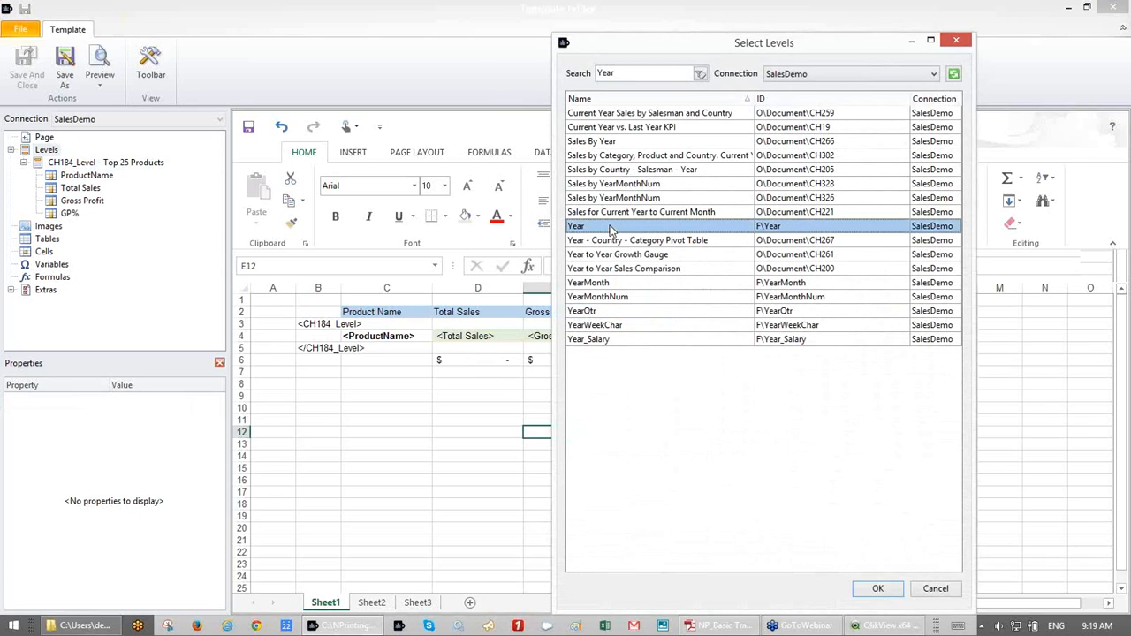
pyautogui.doubleClick(610, 227)
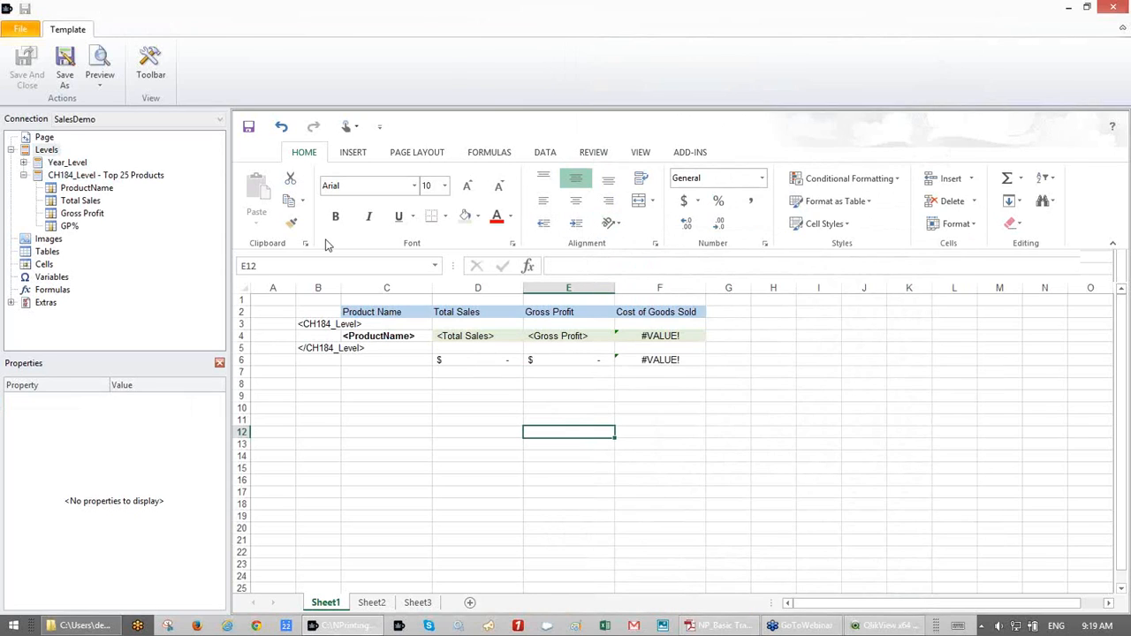
# - Place the Year_Level tags on the sheet, moving them to A1 and A7
pyautogui.click(24, 163)
pyautogui.click(68, 175)
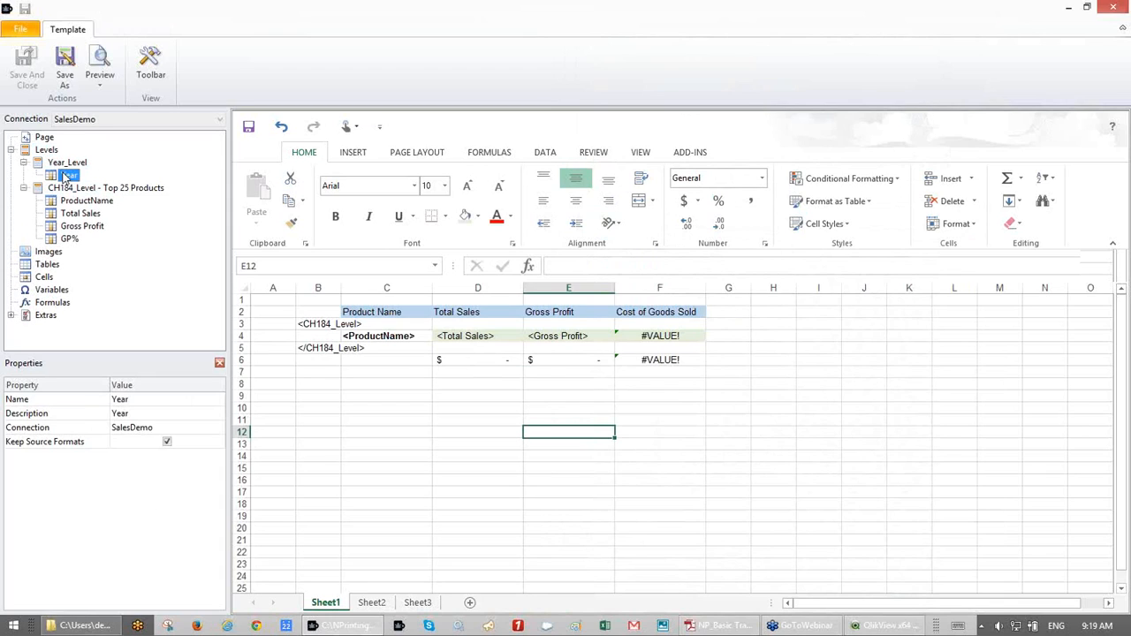
pyautogui.moveTo(64, 164); pyautogui.dragTo(268, 327)
pyautogui.click(266, 335)
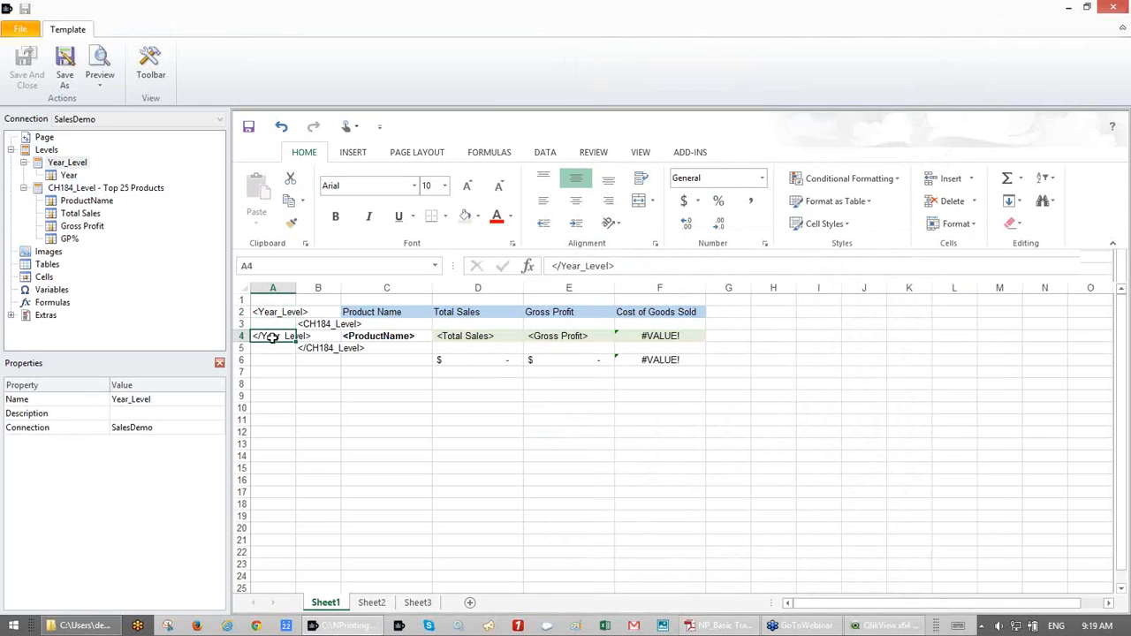
pyautogui.moveTo(273, 342); pyautogui.dragTo(274, 378)
pyautogui.click(274, 314)
pyautogui.moveTo(271, 310); pyautogui.dragTo(267, 299)
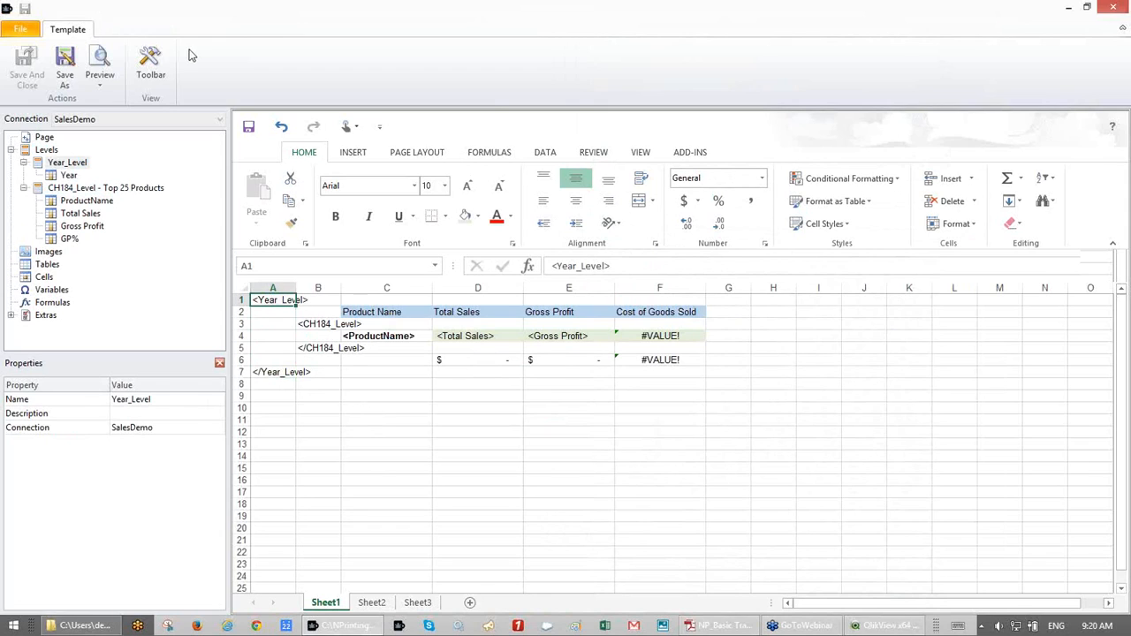
pyautogui.click(71, 58)
# - Save ExcelReport with Levels template.xlsx and the project, then reopen the template in the editor
pyautogui.click(1010, 592)
pyautogui.click(37, 80)
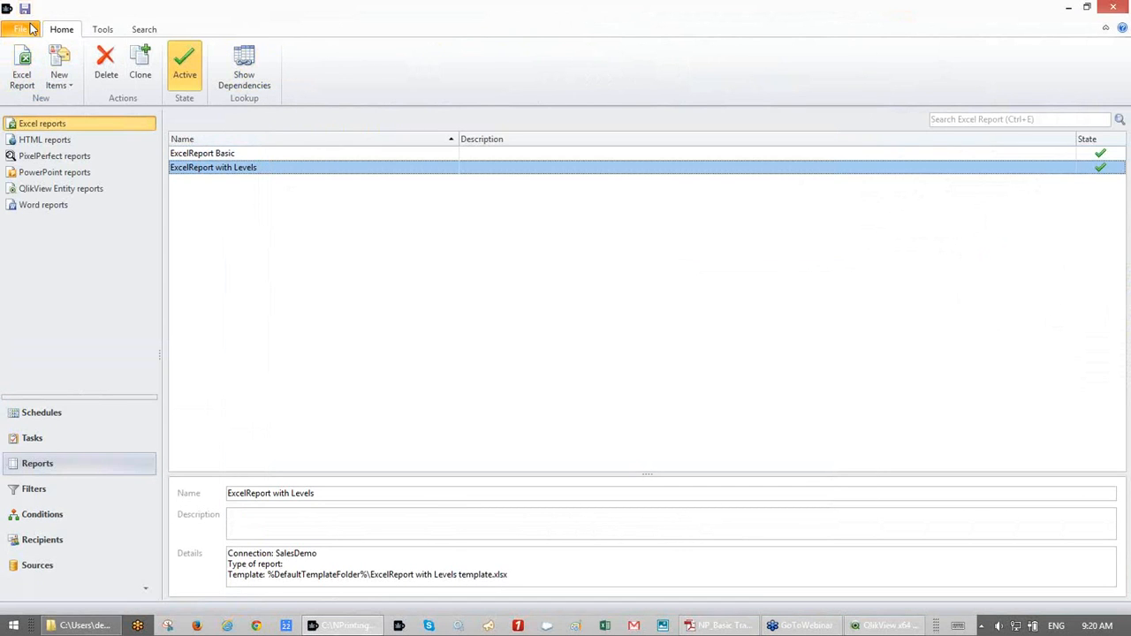
pyautogui.click(29, 30)
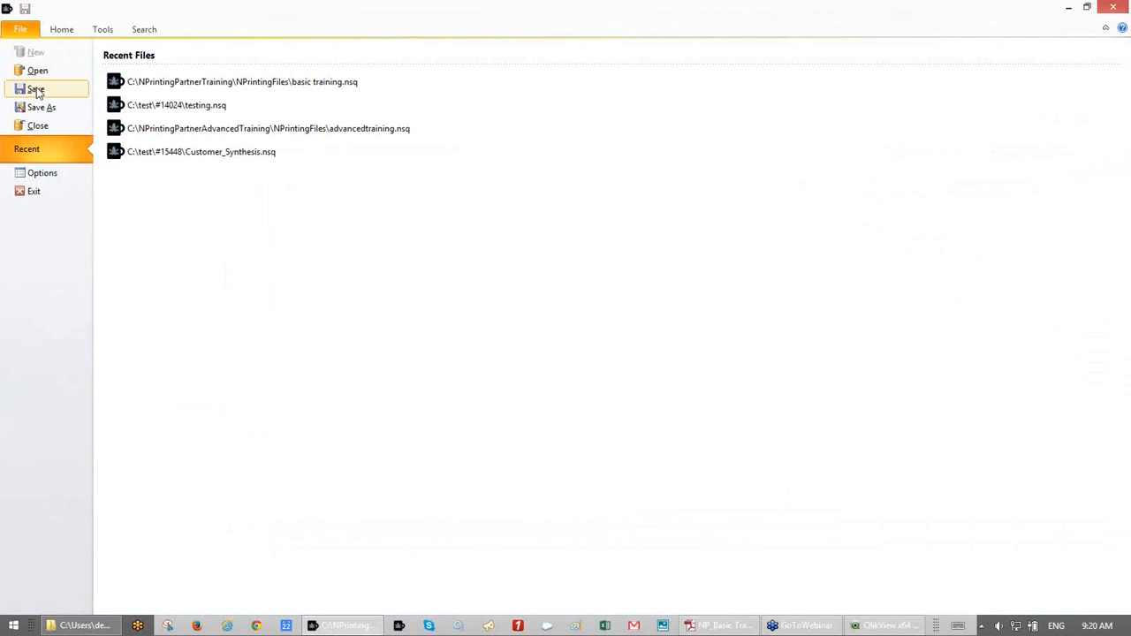
pyautogui.click(36, 88)
pyautogui.doubleClick(258, 168)
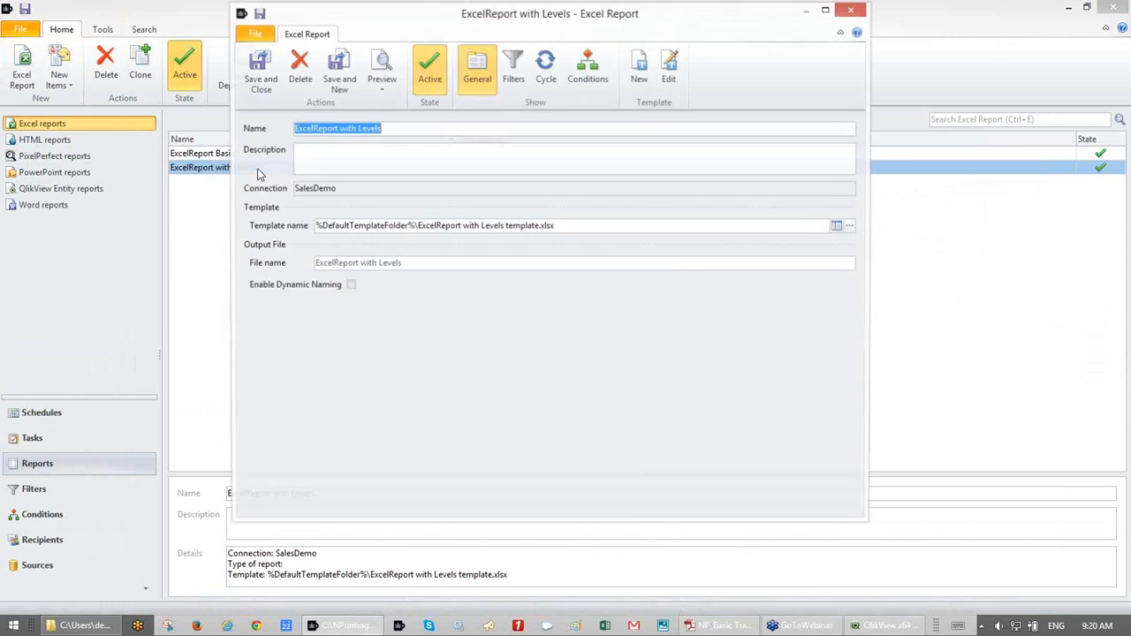
pyautogui.click(669, 70)
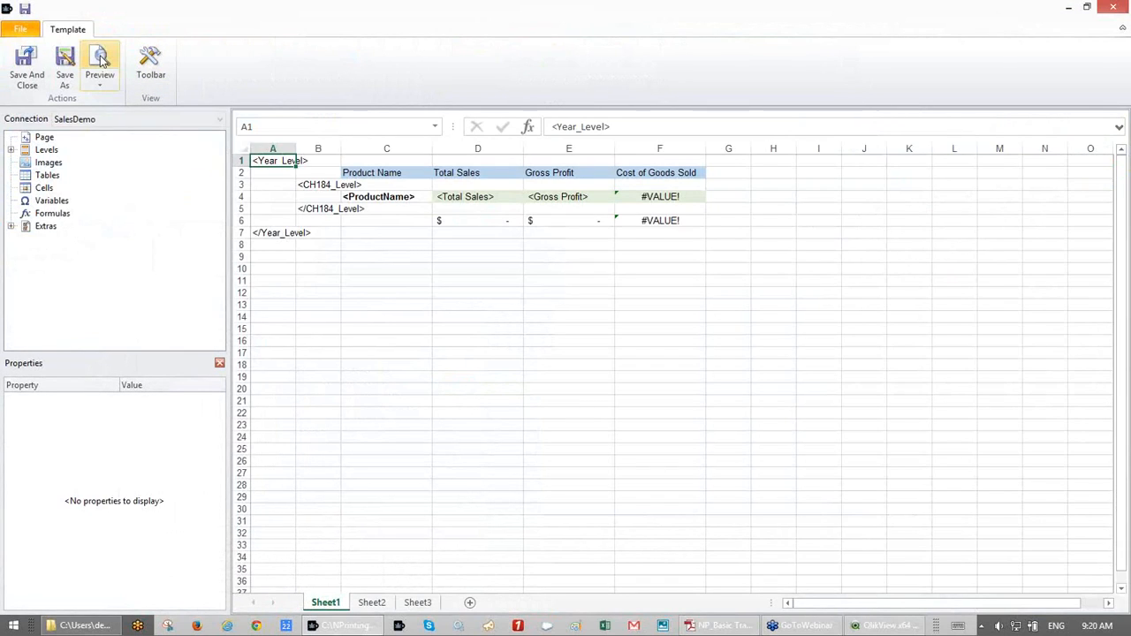
# - Preview the report in Excel, scroll through each year's product table, and close without saving
pyautogui.click(100, 59)
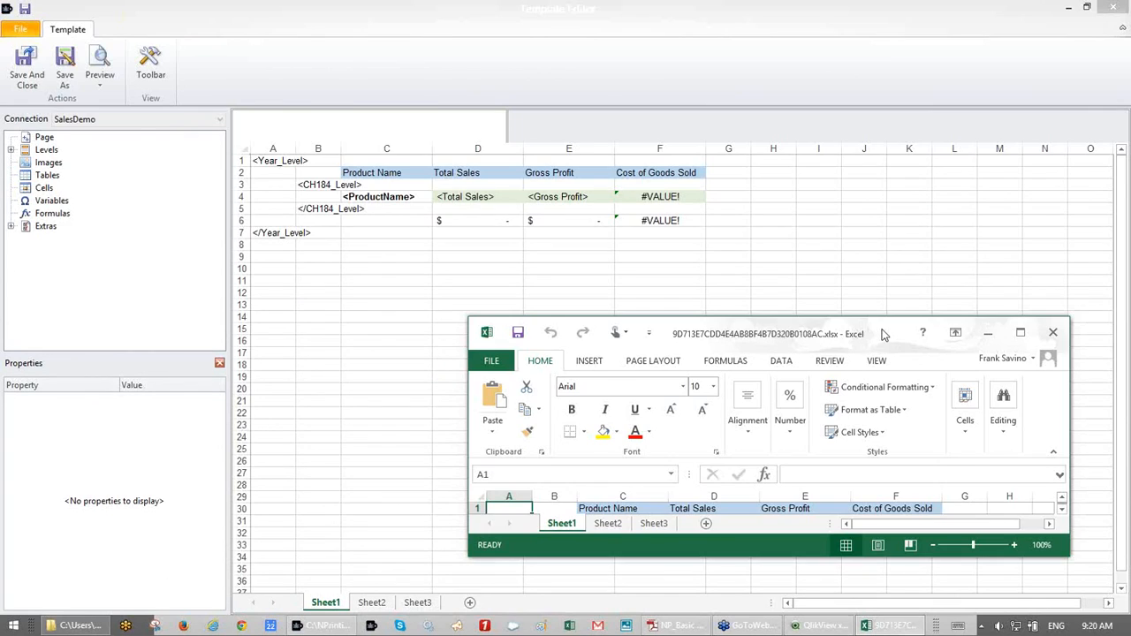
pyautogui.doubleClick(884, 334)
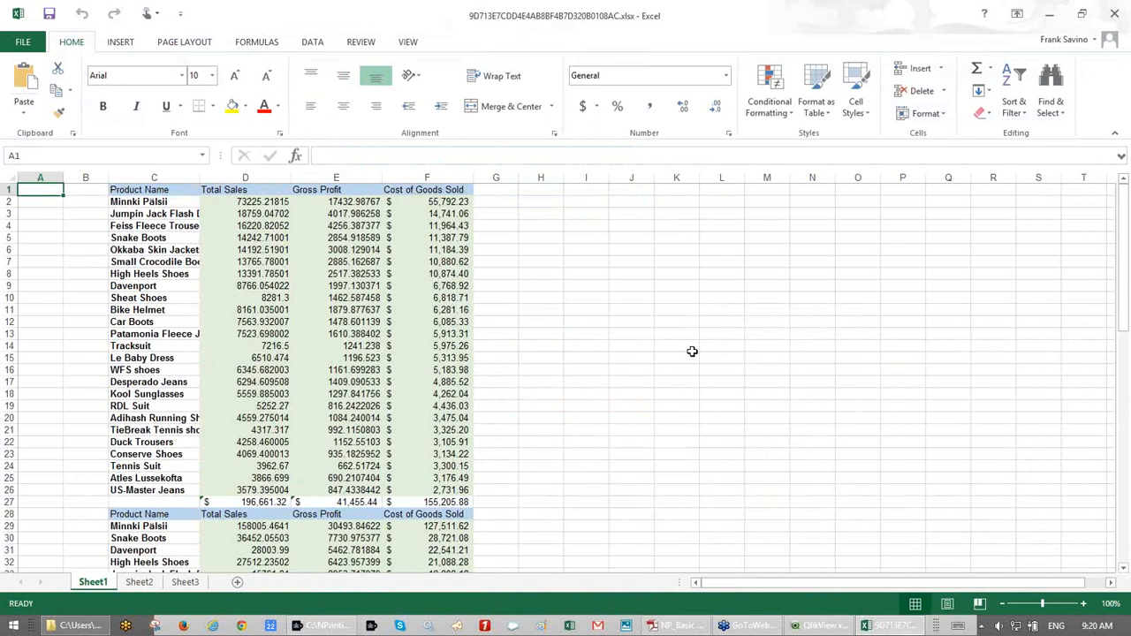
pyautogui.scroll(-15, 692, 351)
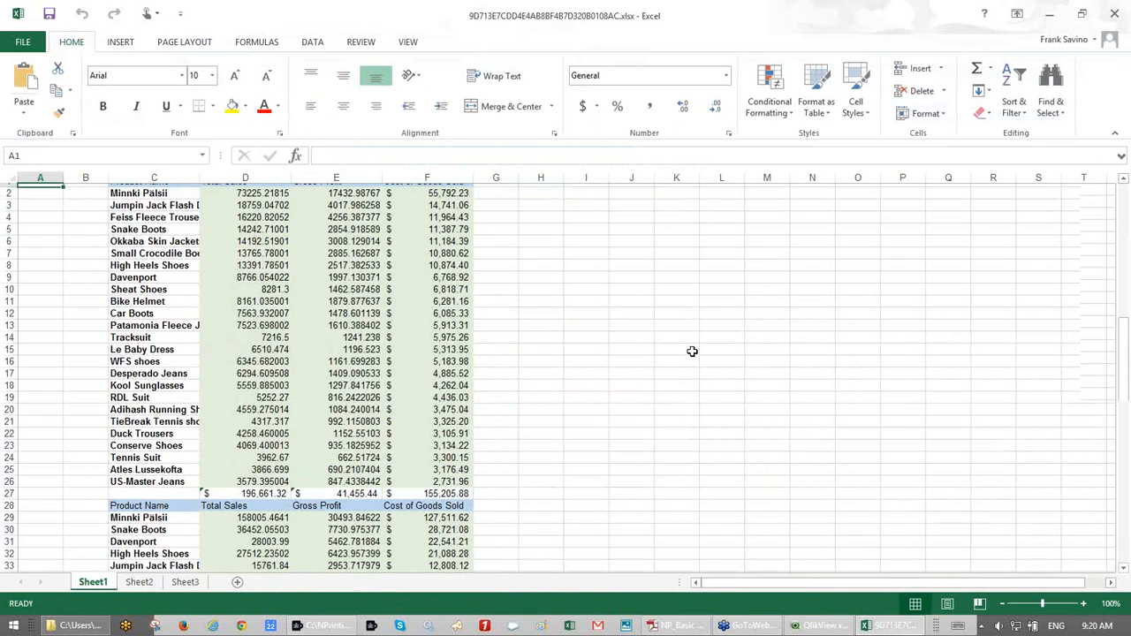
pyautogui.scroll(-4, 692, 352)
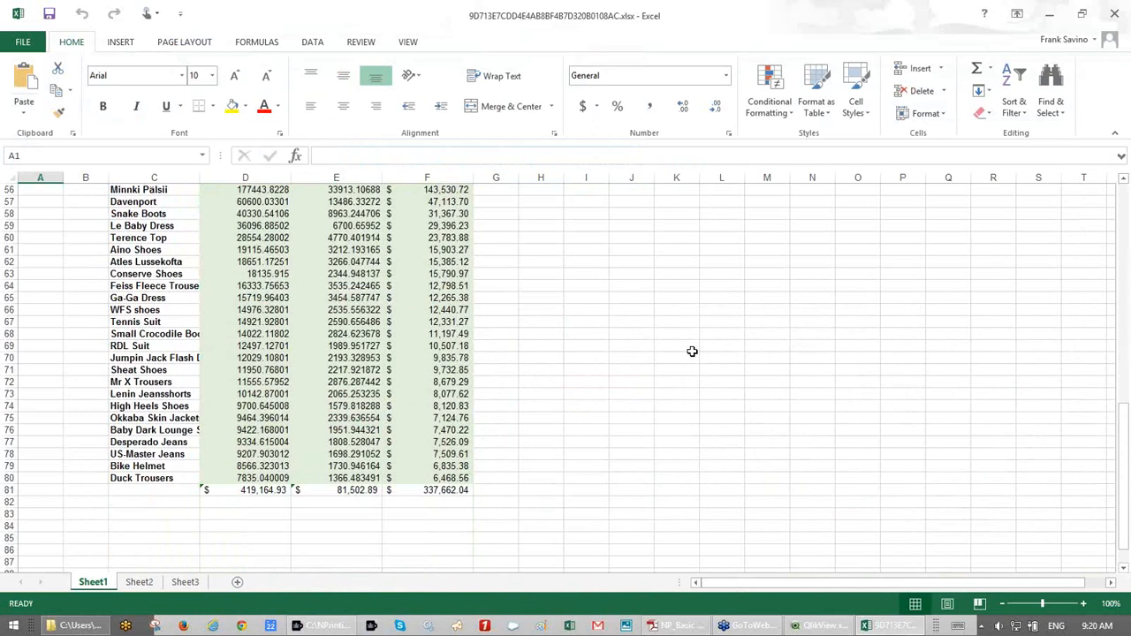
pyautogui.hotkey('ctrl', 'Home')
pyautogui.click(1124, 14)
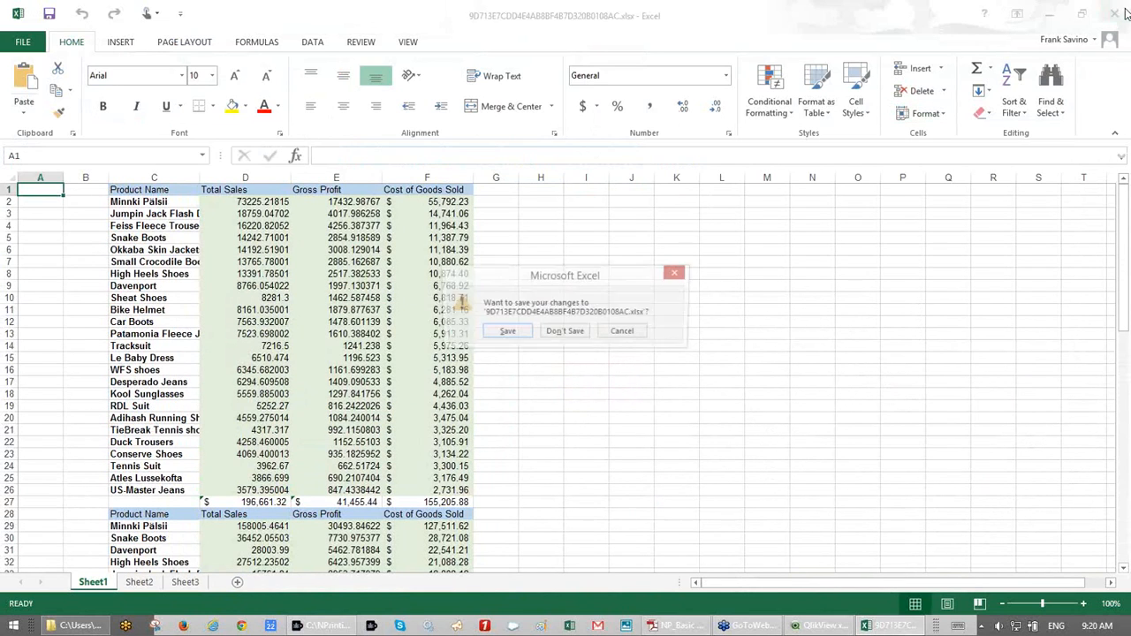
pyautogui.click(565, 332)
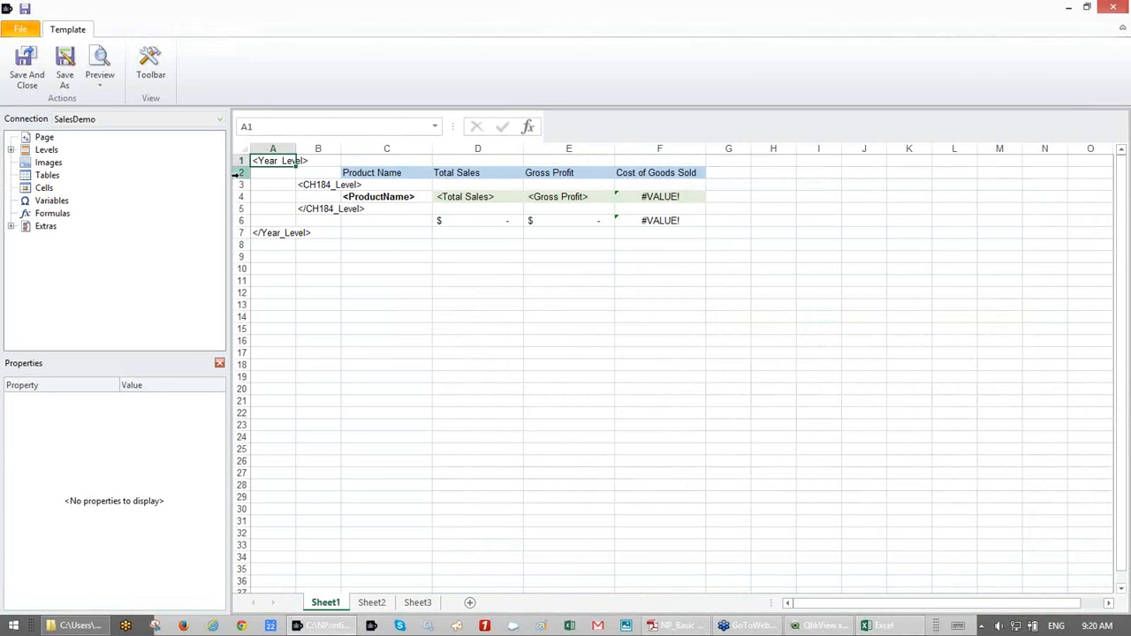
pyautogui.rightClick(237, 174)
# - Insert a blank row 2 and move the closing </Year_Level> tag down to A9
pyautogui.click(281, 275)
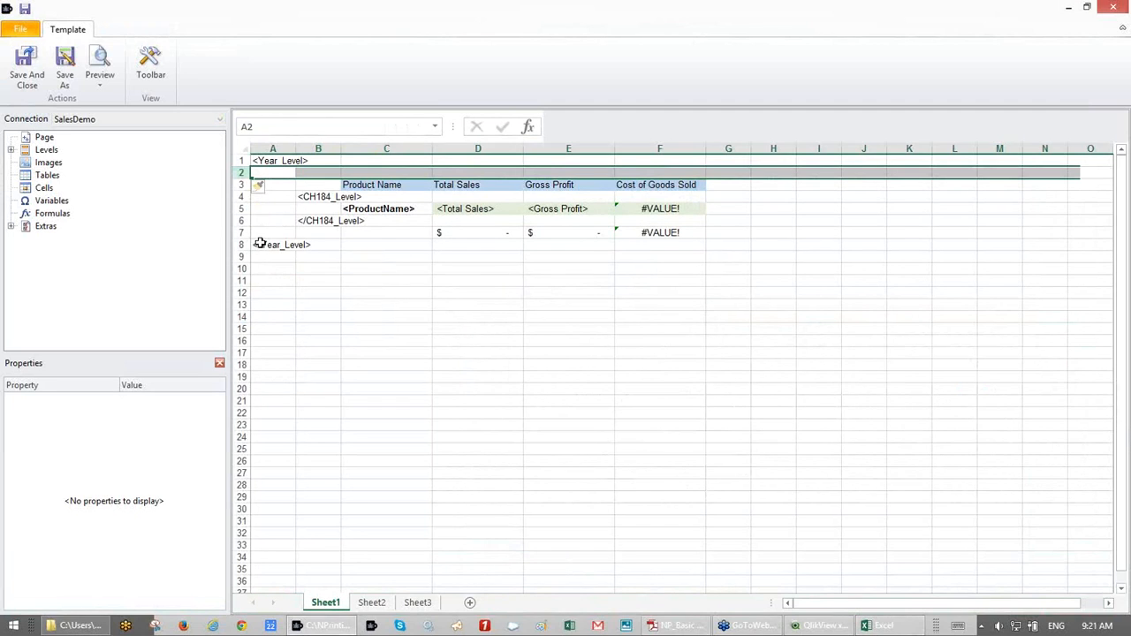
pyautogui.click(259, 244)
pyautogui.moveTo(261, 252); pyautogui.dragTo(261, 264)
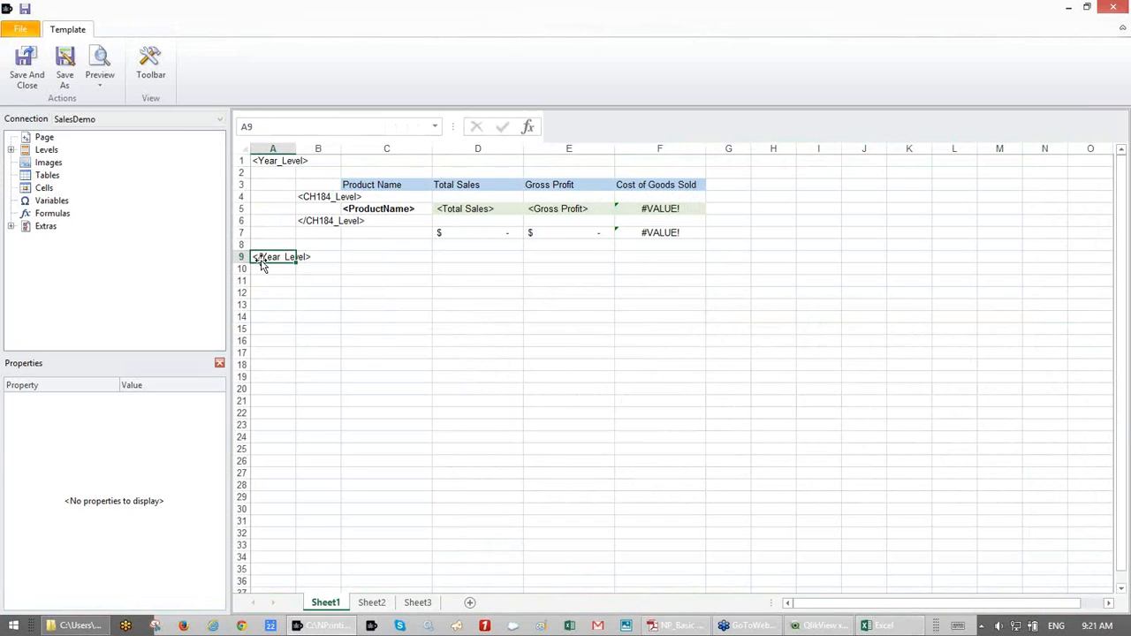
# - Place the Year field from Year_Level into cell B3
pyautogui.click(11, 150)
pyautogui.click(24, 162)
pyautogui.click(63, 176)
pyautogui.moveTo(64, 176); pyautogui.dragTo(309, 188)
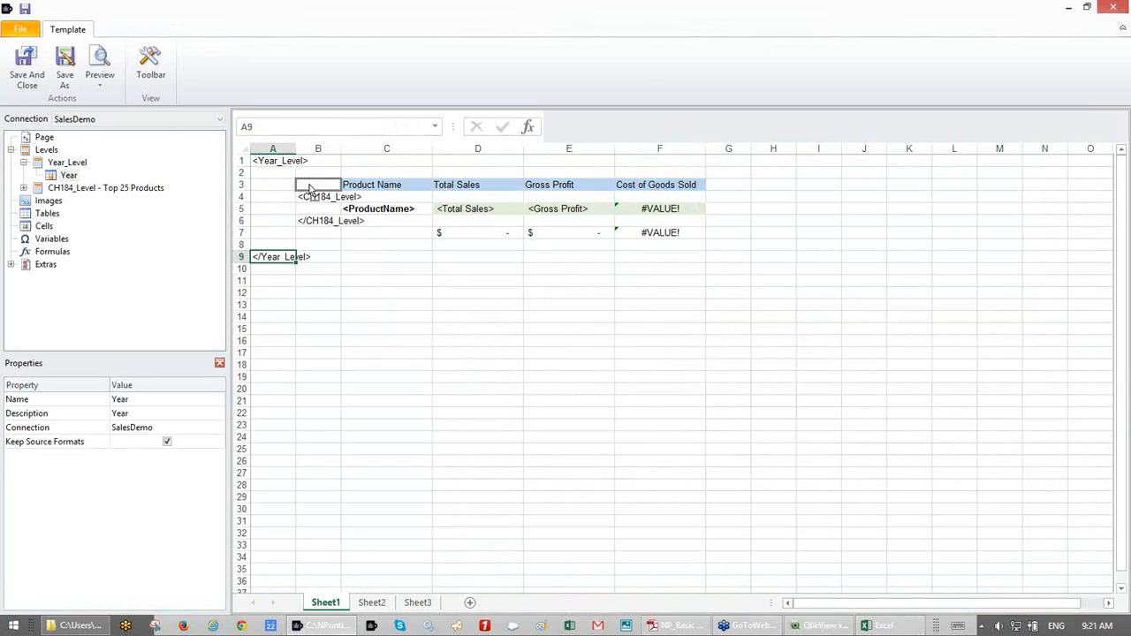
pyautogui.moveTo(310, 188); pyautogui.dragTo(308, 185)
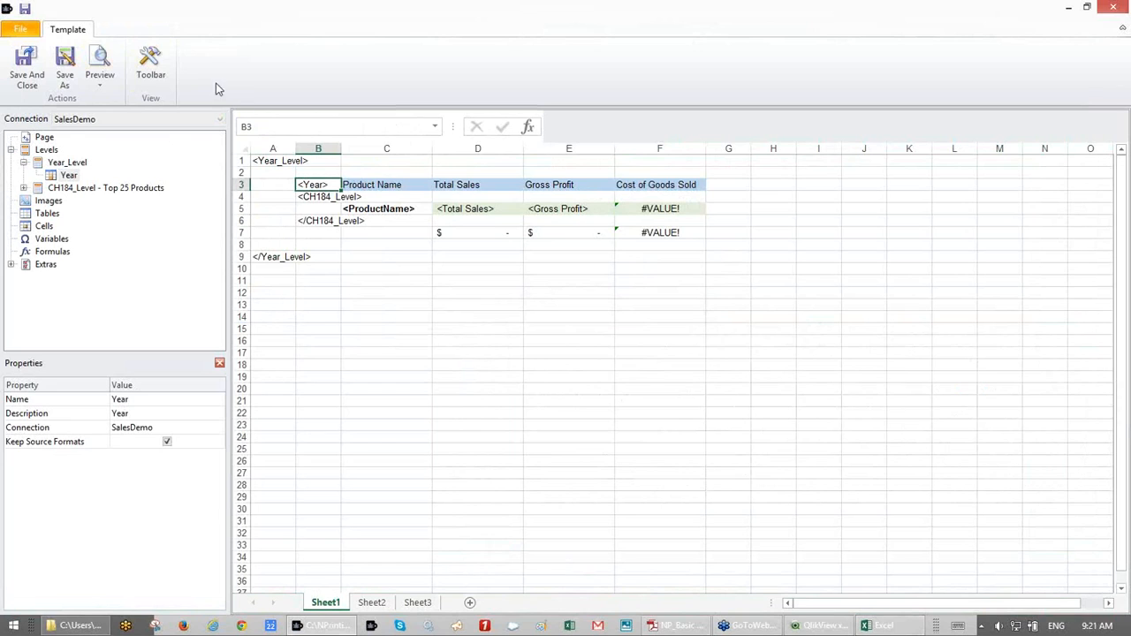
# - Make the Year field bold, size 12, with Keep Source Formats turned off
pyautogui.click(151, 64)
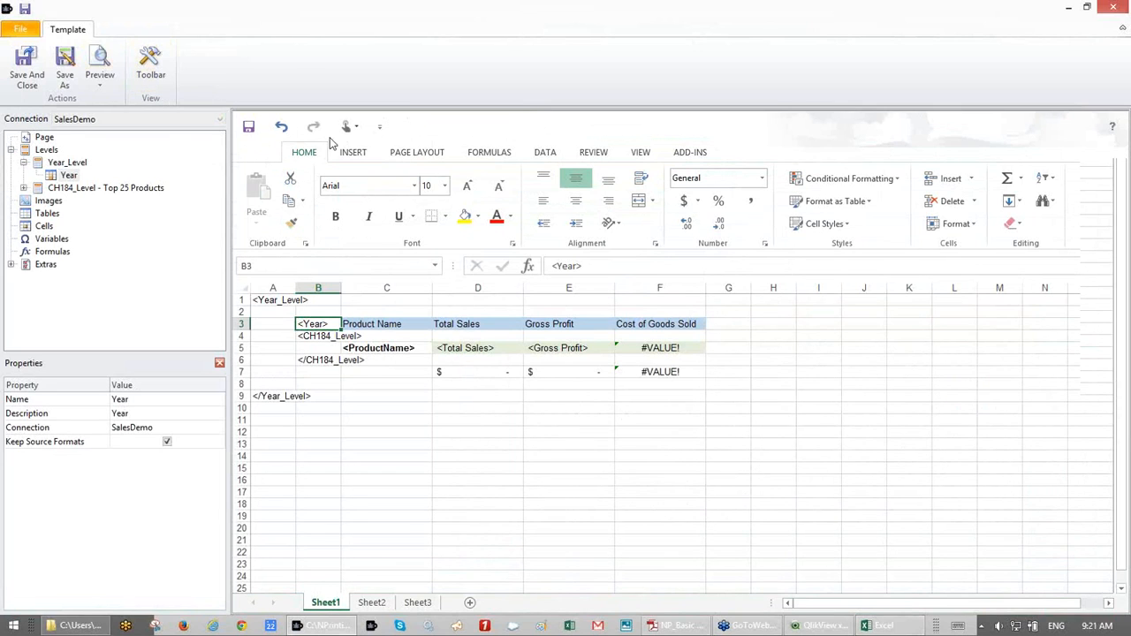
pyautogui.click(335, 217)
pyautogui.click(167, 442)
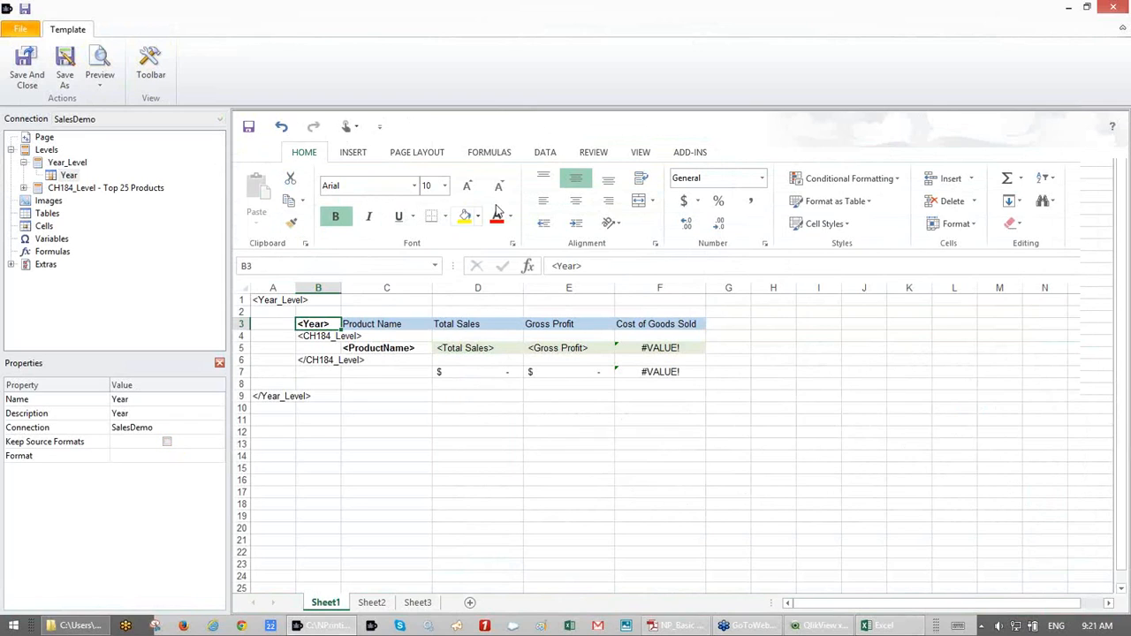
pyautogui.click(445, 185)
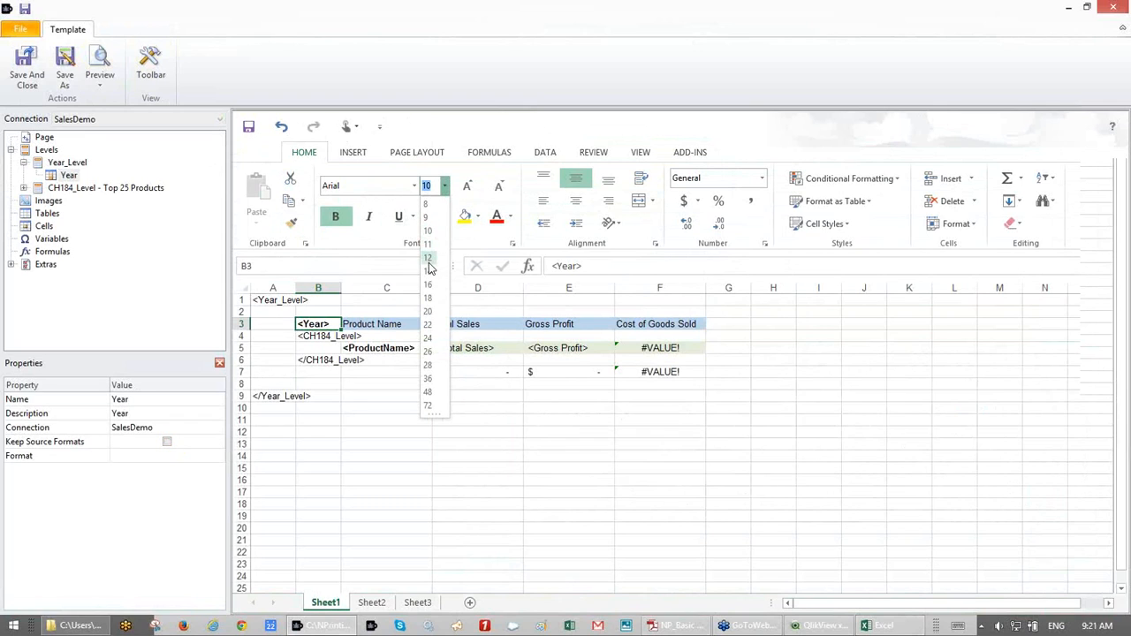
pyautogui.click(428, 257)
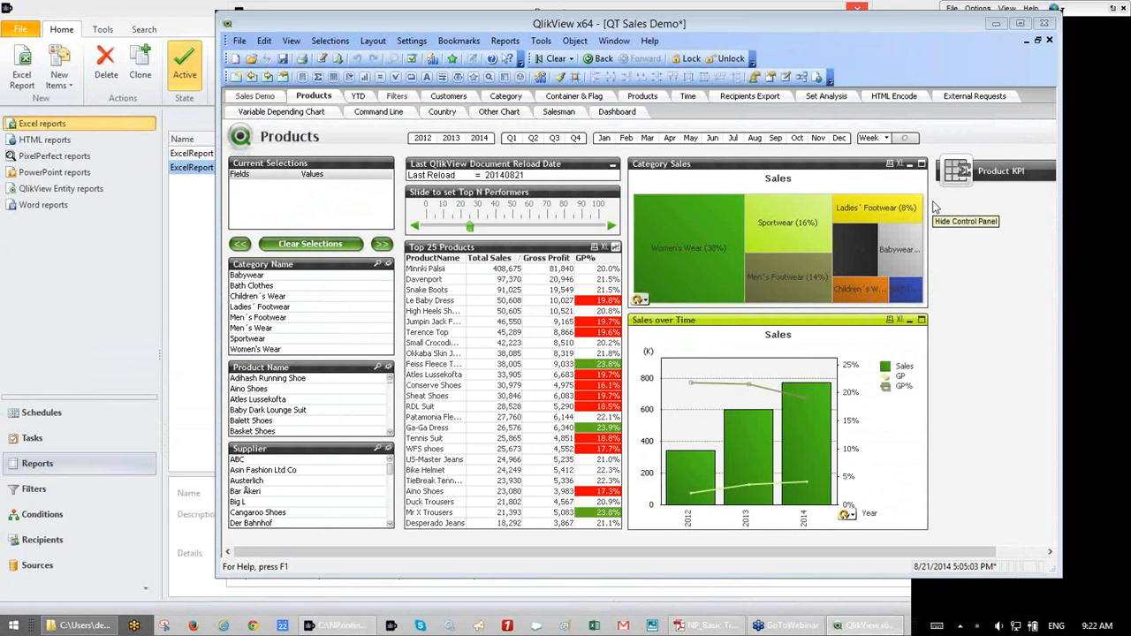
# - Restore down and then minimize the QlikView Sales Demo window
pyautogui.click(935, 205)
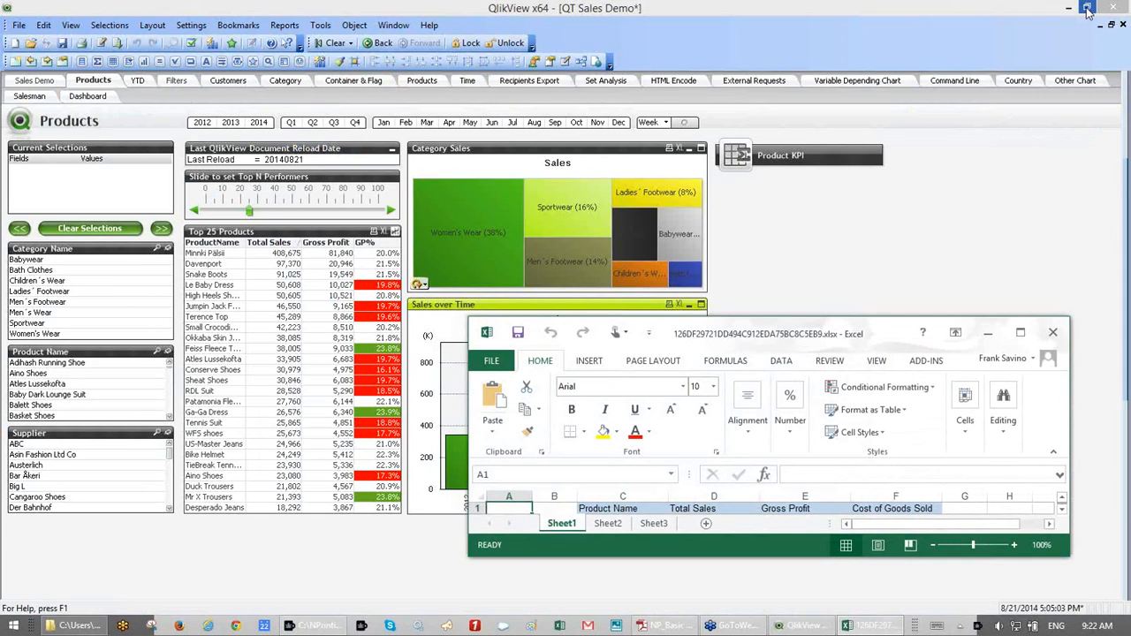
pyautogui.click(1087, 8)
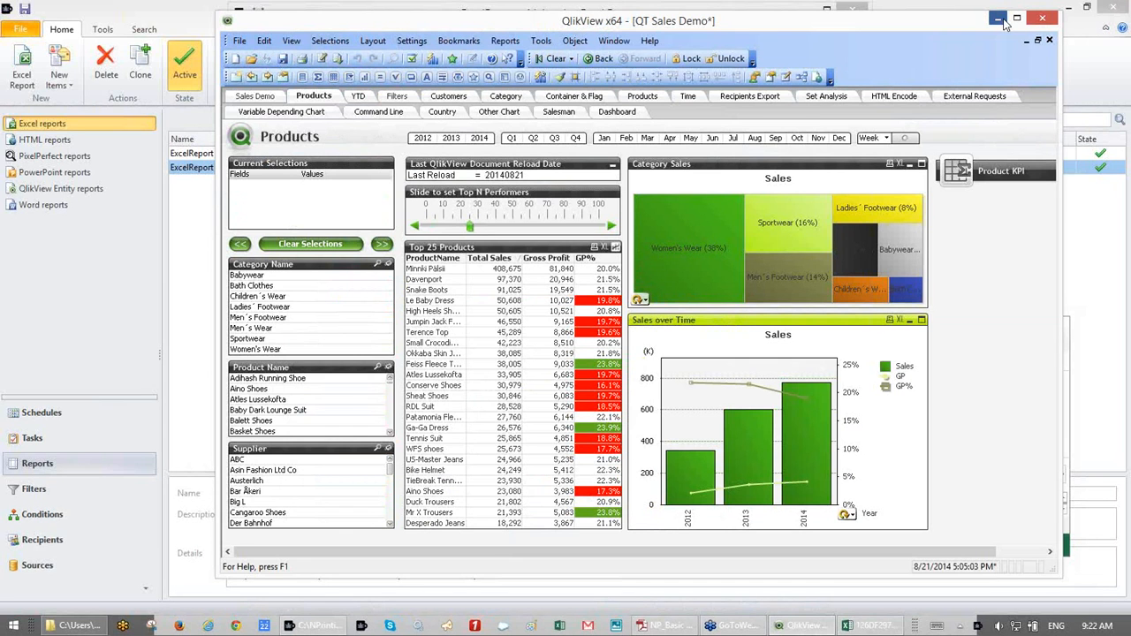
pyautogui.click(1000, 19)
# - Maximize and scroll through the preview workbook's product tables, then close Excel without saving
pyautogui.doubleClick(899, 332)
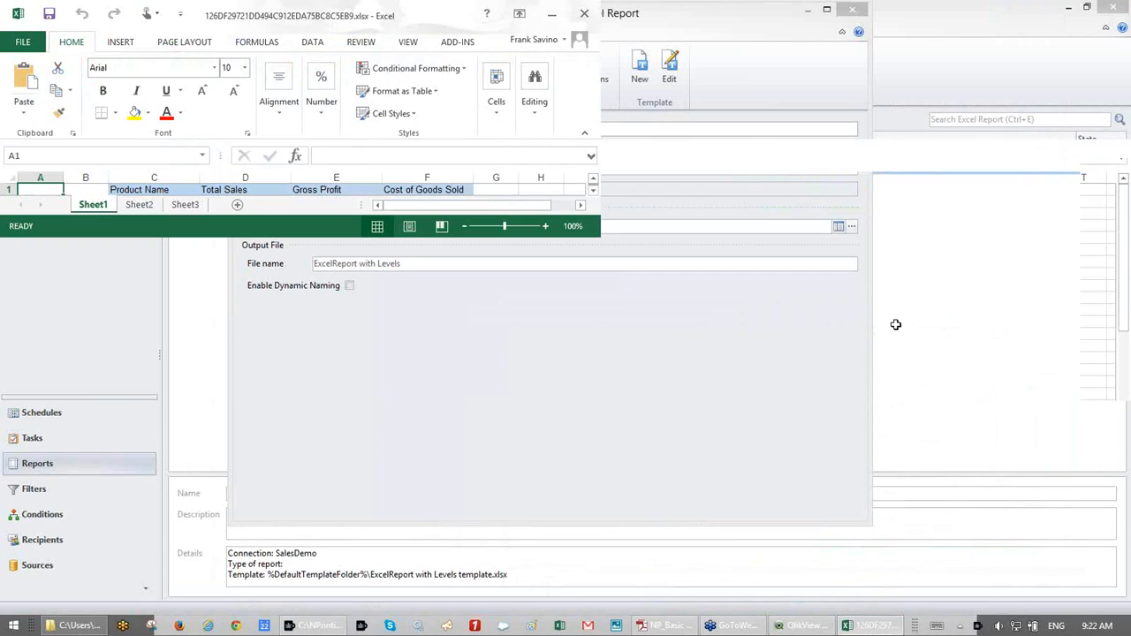
pyautogui.scroll(-18, 610, 413)
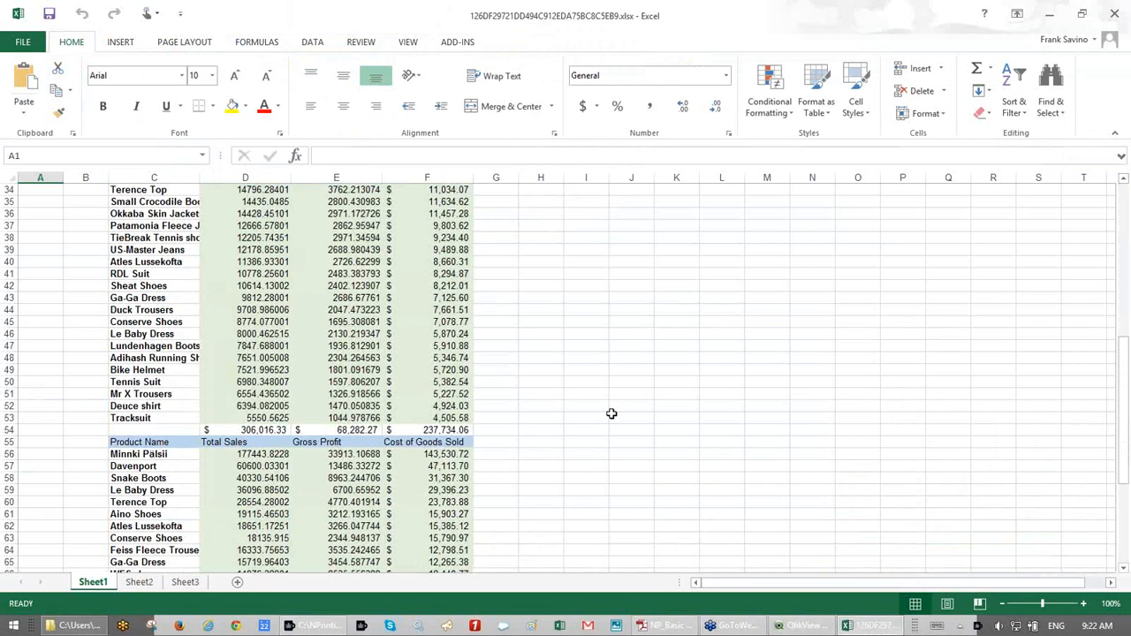
pyautogui.scroll(3, 1051, 202)
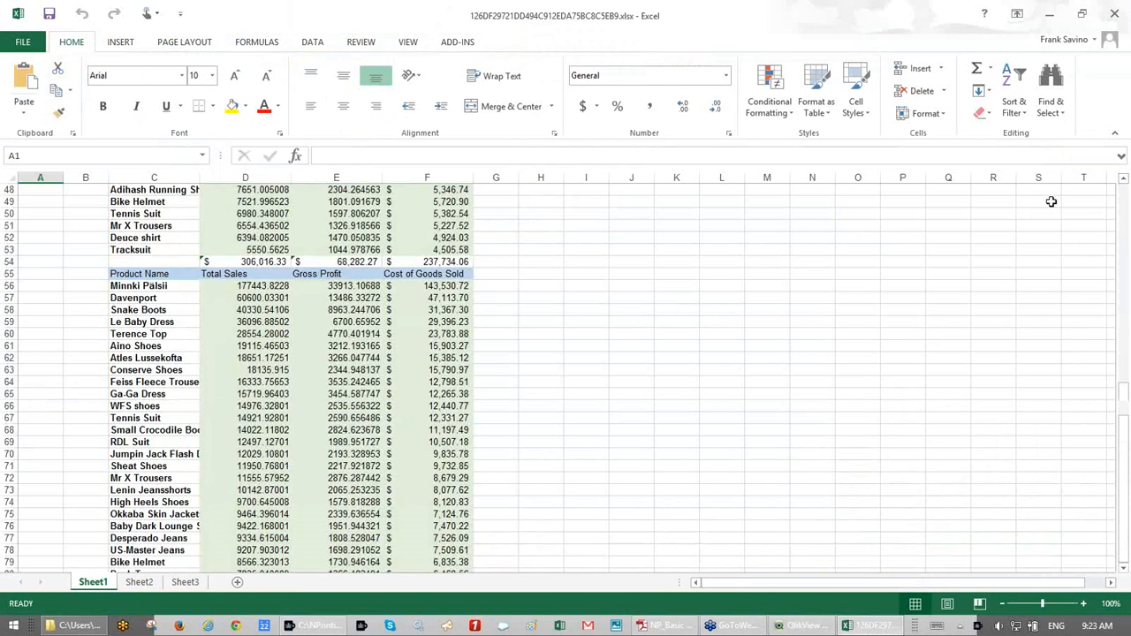
pyautogui.scroll(16, 1051, 202)
pyautogui.click(1113, 15)
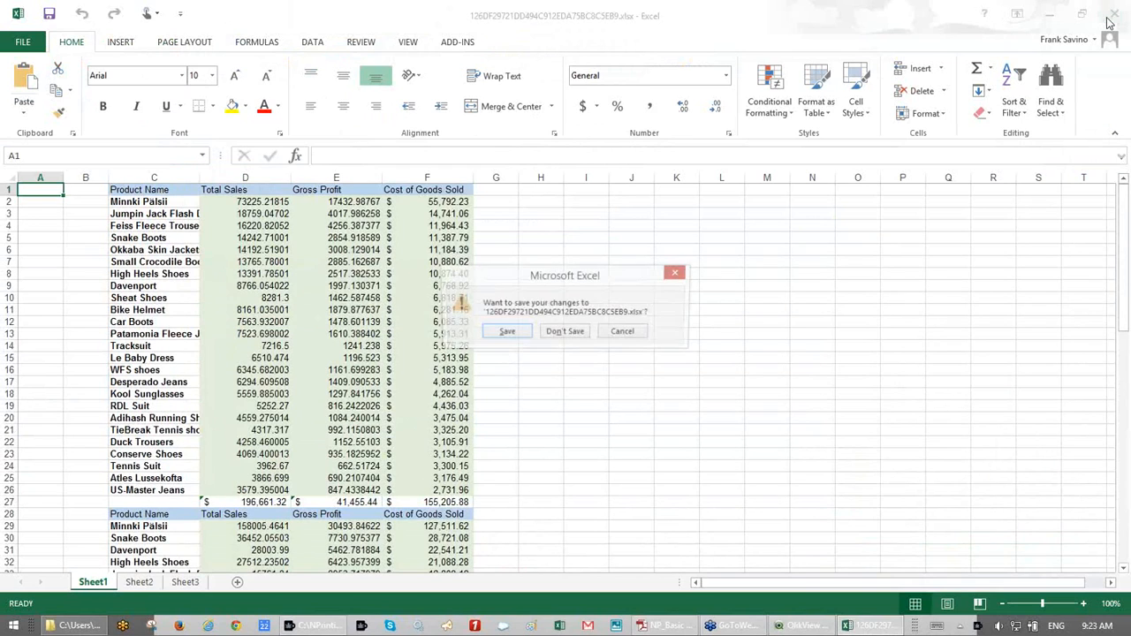
pyautogui.click(576, 332)
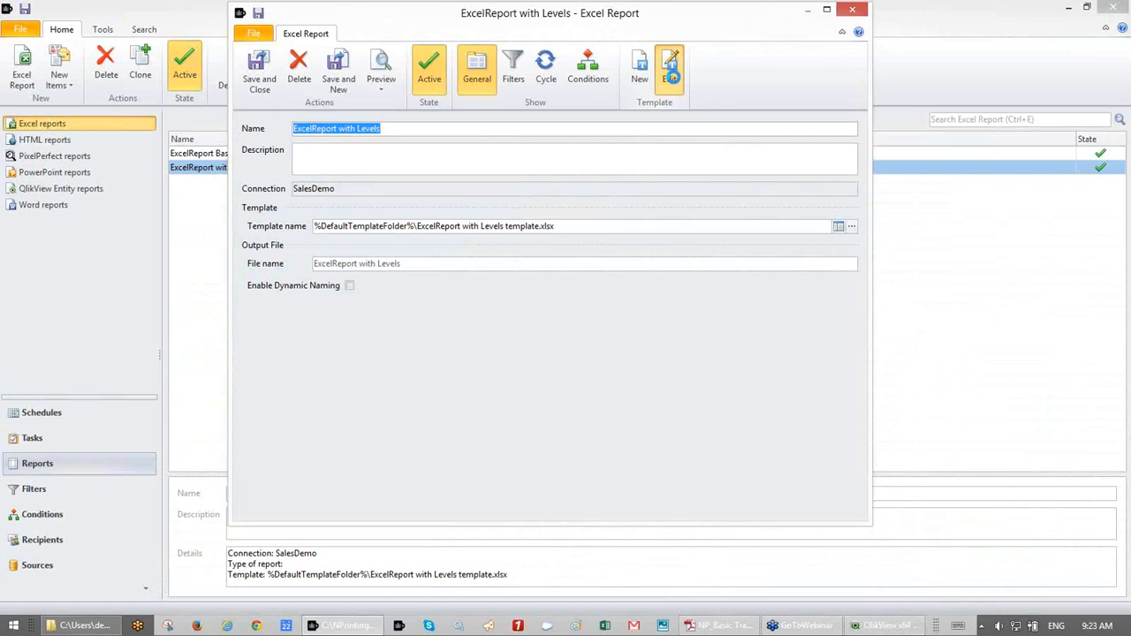
# - In the template, insert a blank row above the headers and move the closing Year_Level tag to A9
pyautogui.click(669, 75)
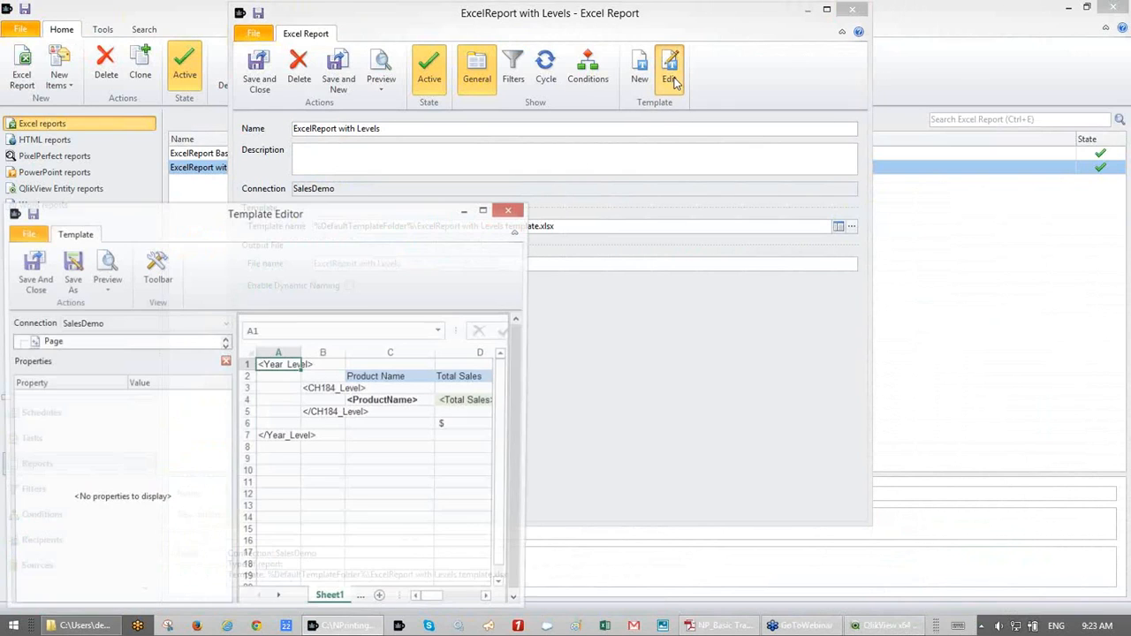
pyautogui.doubleClick(397, 215)
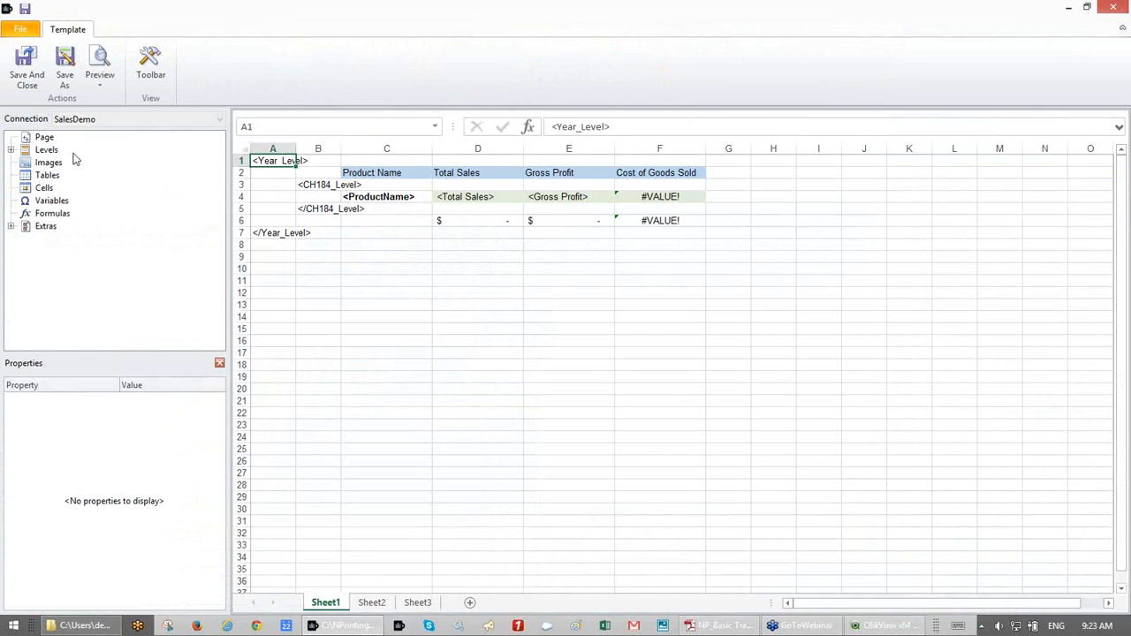
pyautogui.click(11, 150)
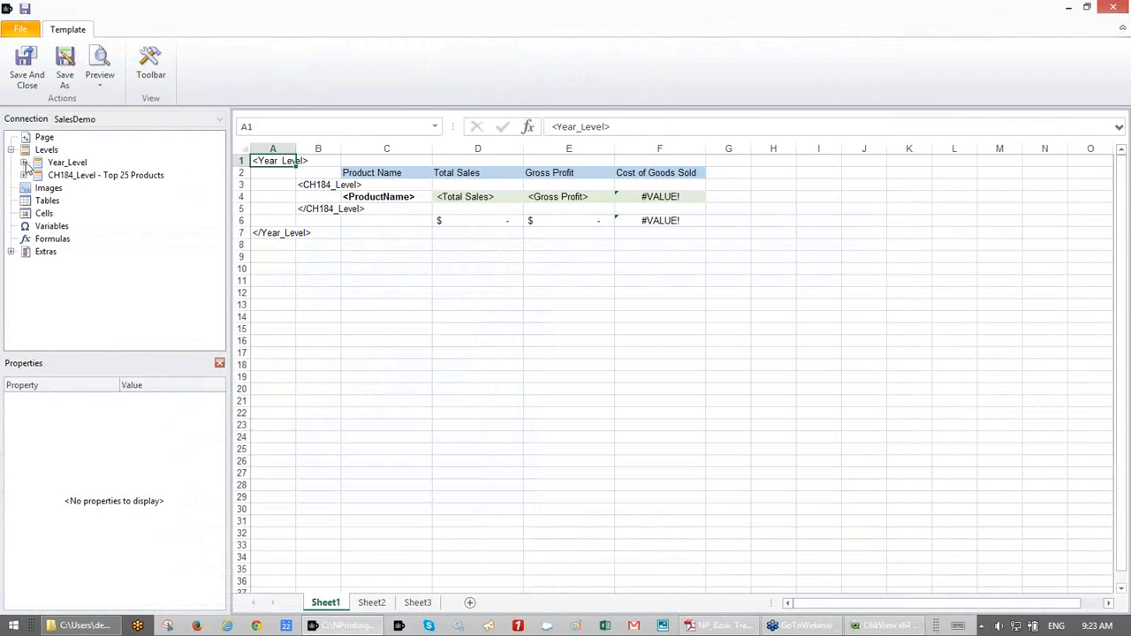
pyautogui.click(24, 162)
pyautogui.click(58, 175)
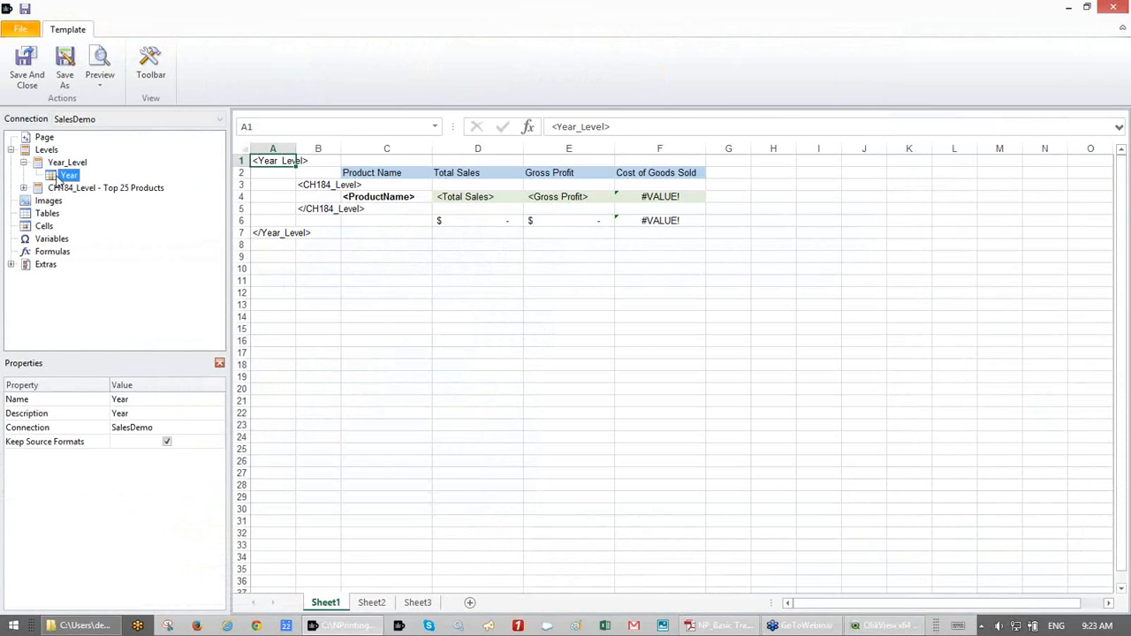
pyautogui.click(237, 172)
pyautogui.rightClick(240, 173)
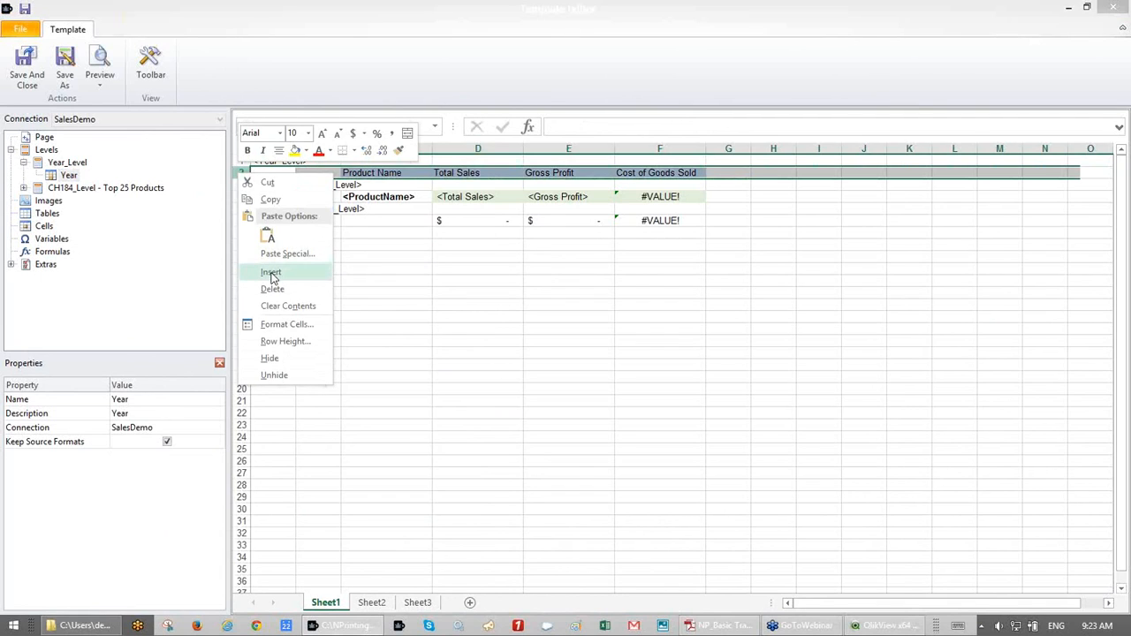
pyautogui.click(270, 274)
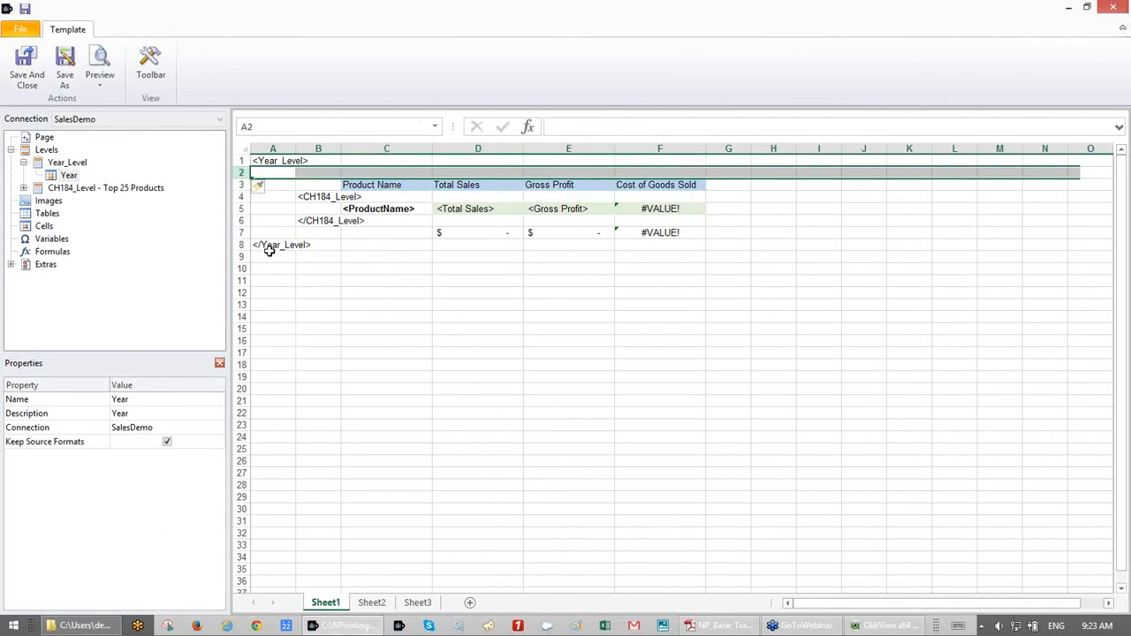
pyautogui.click(269, 251)
pyautogui.moveTo(271, 255); pyautogui.dragTo(272, 268)
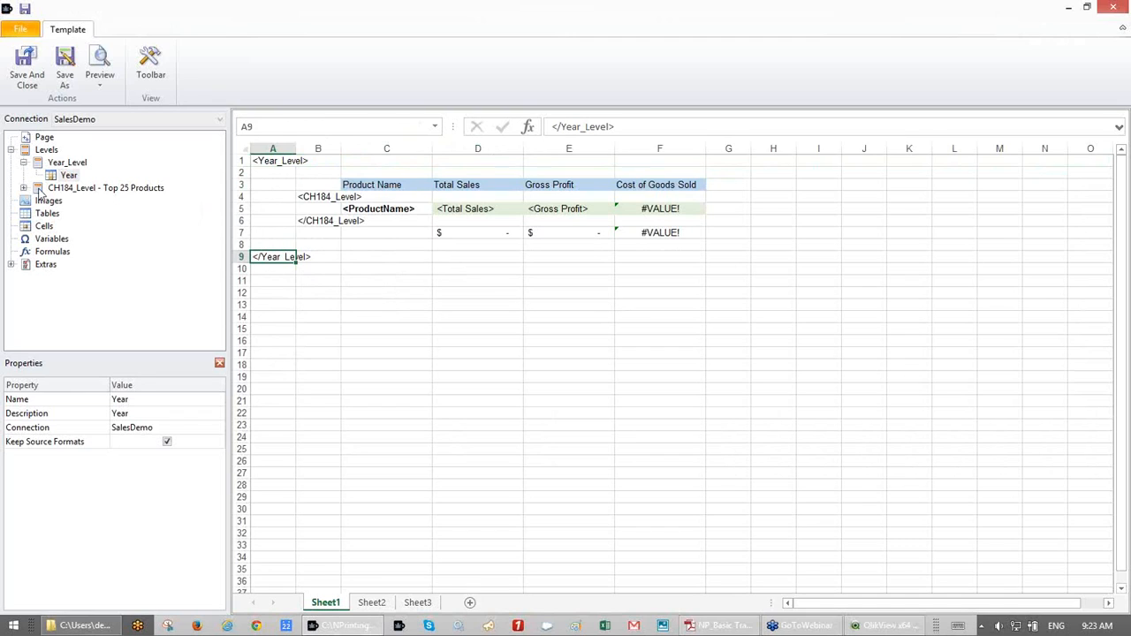
# - Place the Year field in A3 as bold 12-point text, save the template, and preview it
pyautogui.moveTo(61, 180); pyautogui.dragTo(265, 185)
pyautogui.click(151, 67)
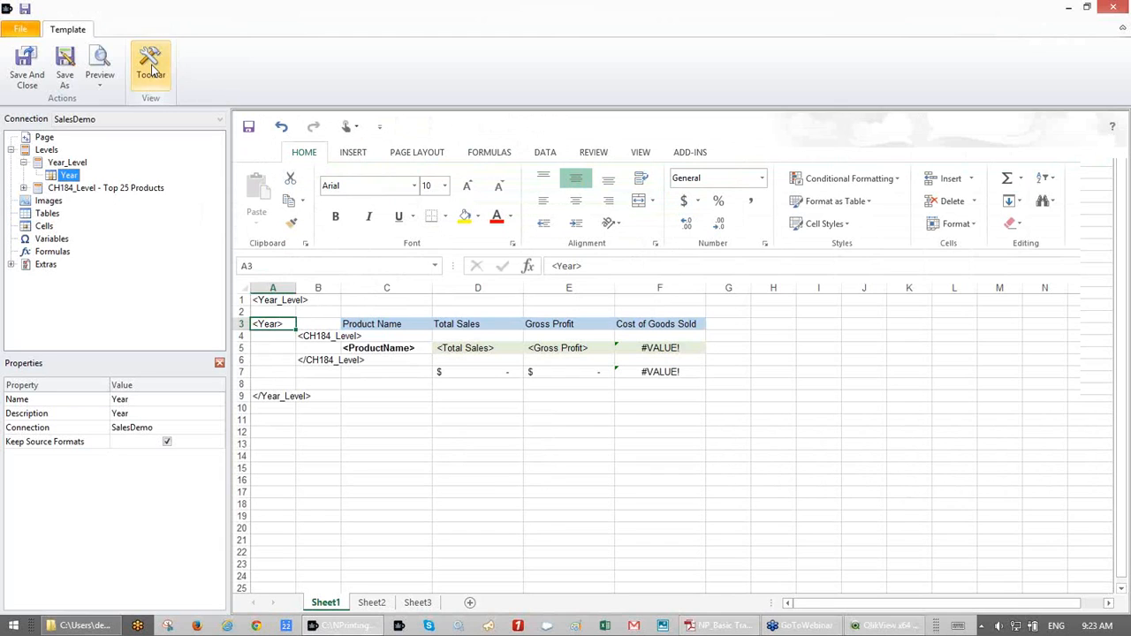
pyautogui.click(444, 187)
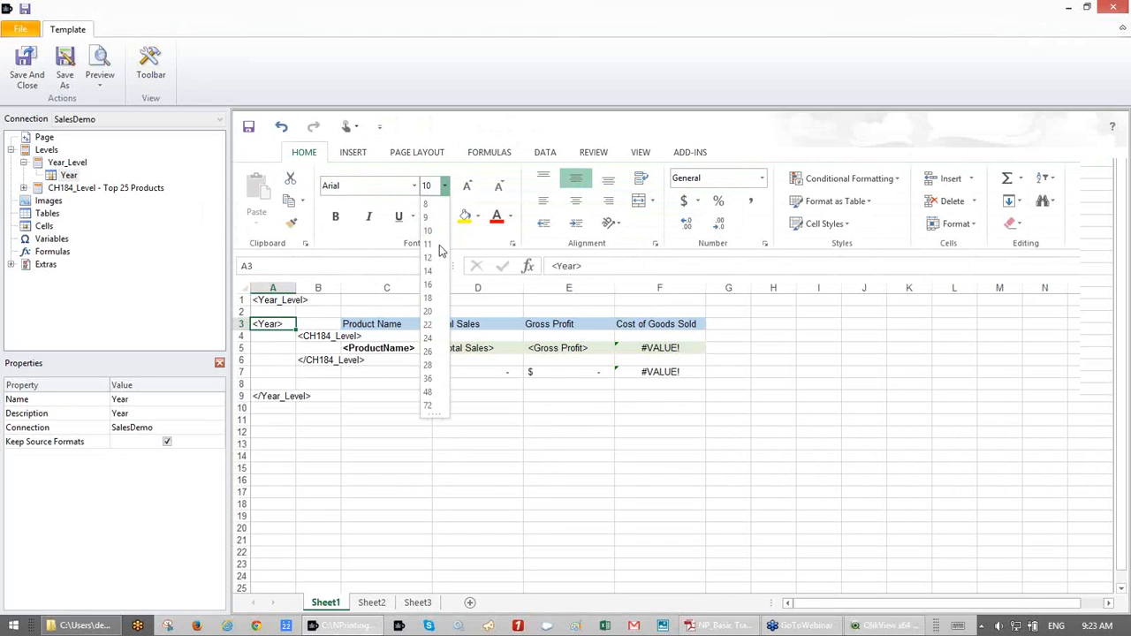
pyautogui.click(434, 263)
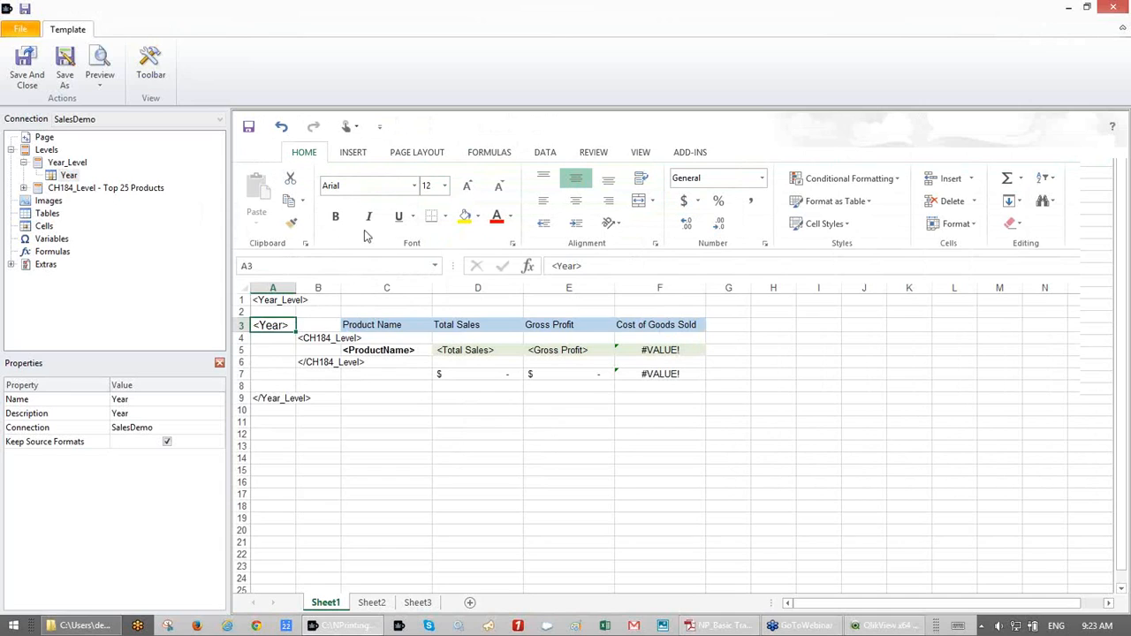
pyautogui.click(335, 217)
pyautogui.click(250, 128)
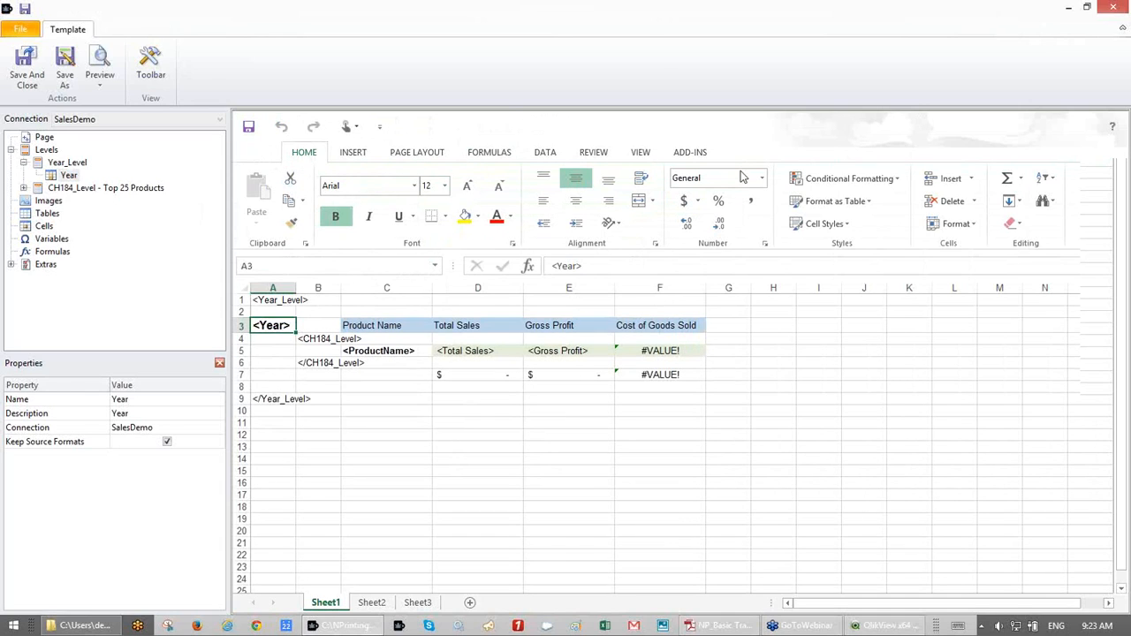
pyautogui.click(104, 64)
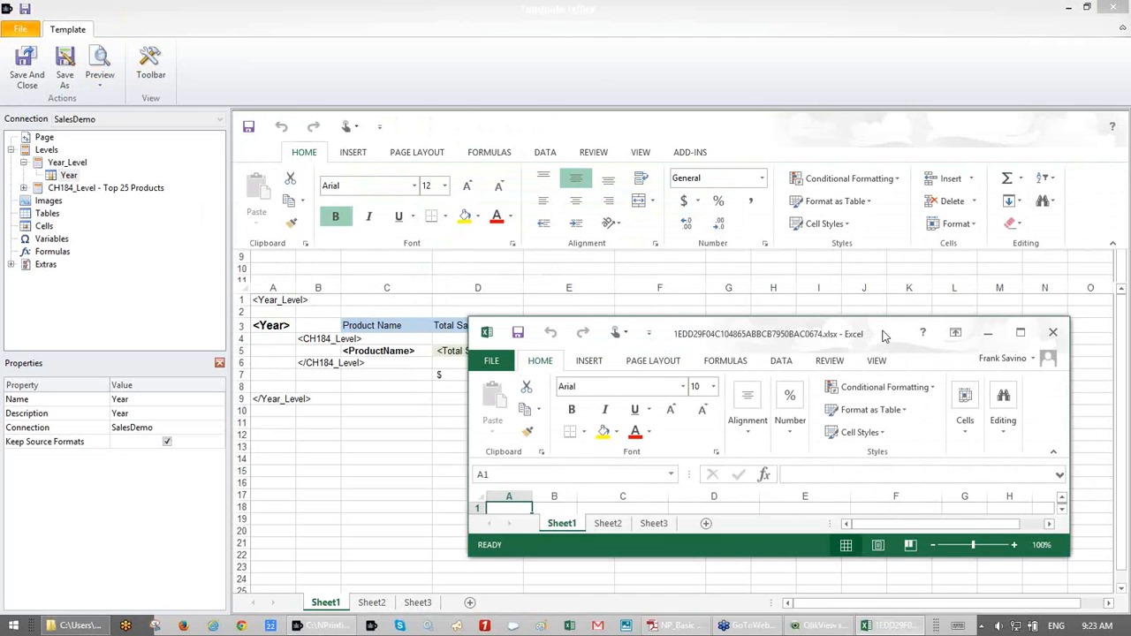
# - Maximize the preview and review the bold year labels and product tables for 2012–2014
pyautogui.doubleClick(885, 336)
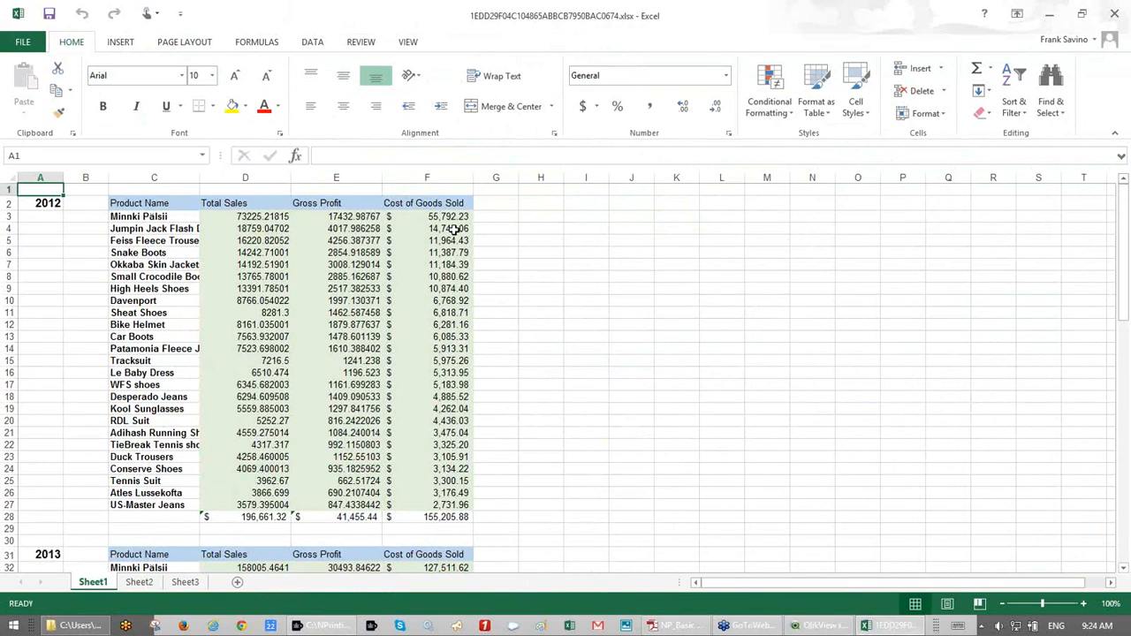
pyautogui.scroll(-2, 622, 418)
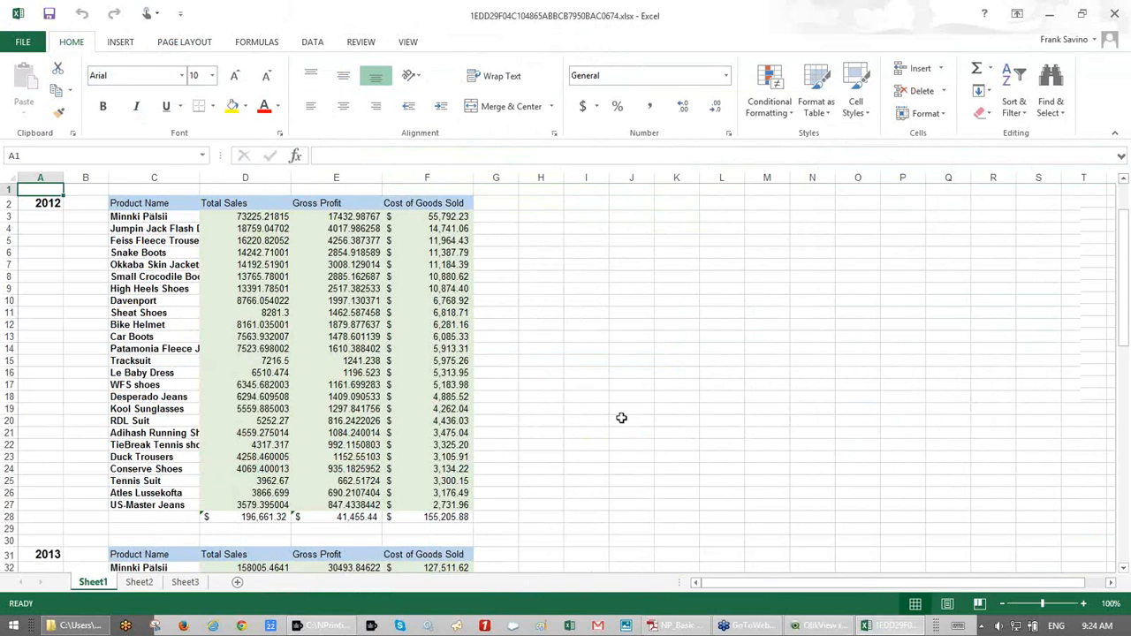
pyautogui.scroll(-3, 622, 418)
pyautogui.scroll(-2, 621, 418)
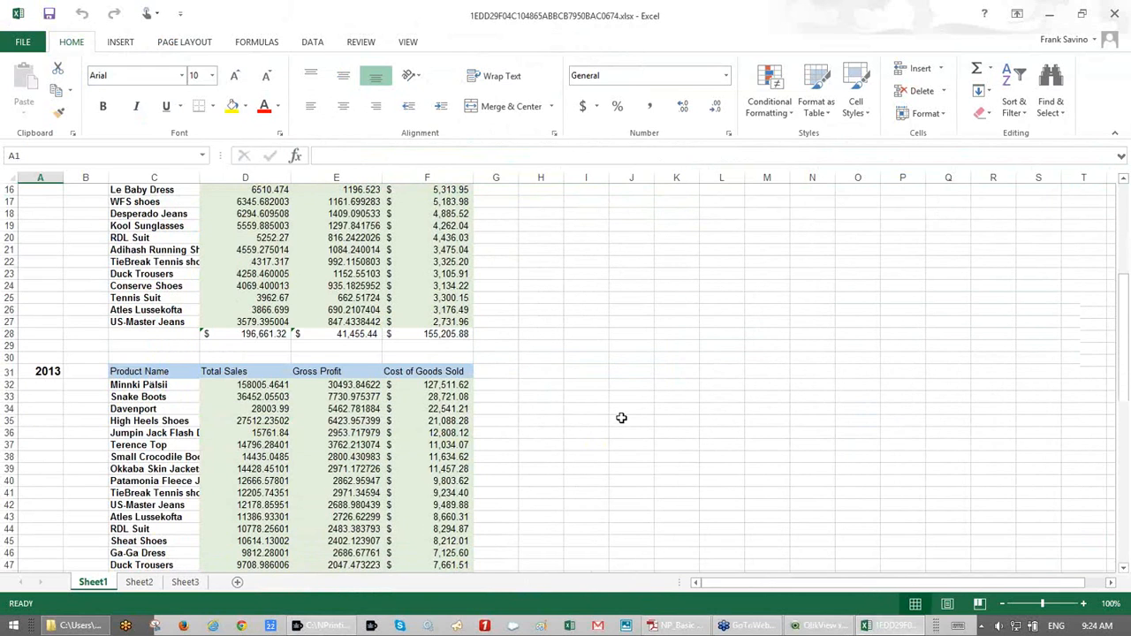
pyautogui.scroll(-3, 622, 418)
pyautogui.scroll(8, 621, 418)
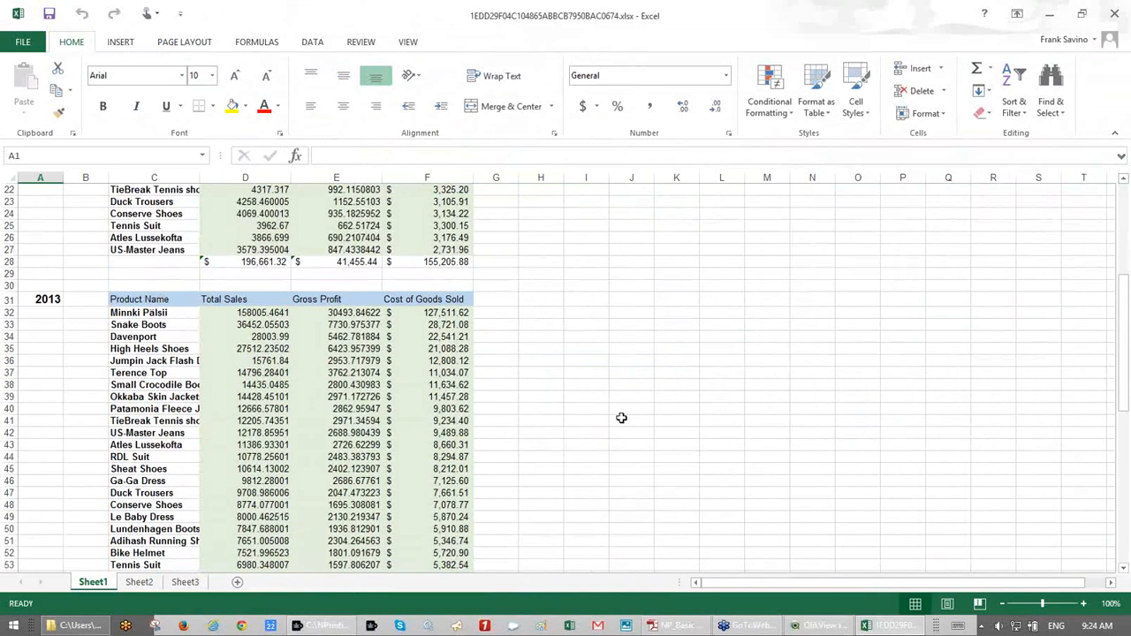
pyautogui.scroll(-8, 621, 418)
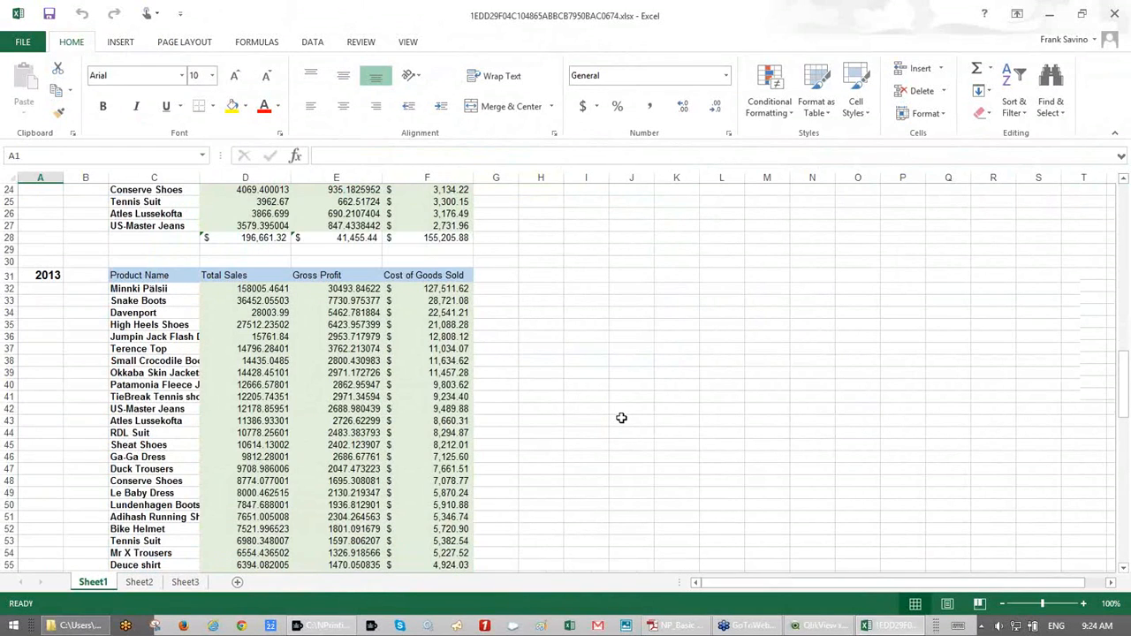
pyautogui.scroll(-6, 621, 418)
pyautogui.scroll(-9, 621, 418)
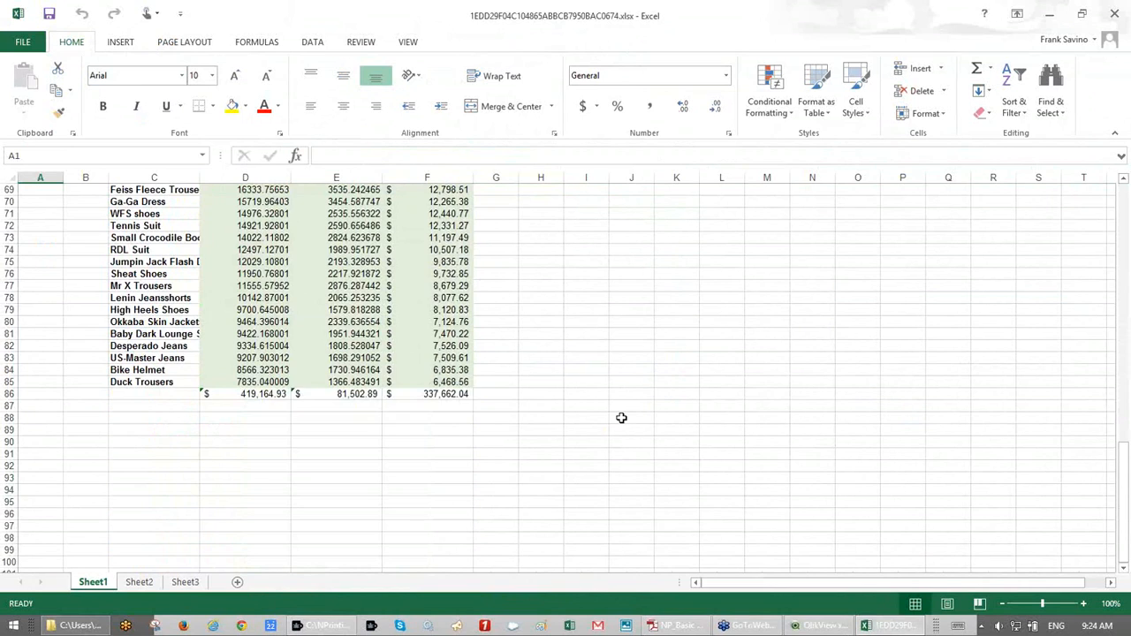
pyautogui.scroll(2, 621, 418)
pyautogui.scroll(20, 621, 418)
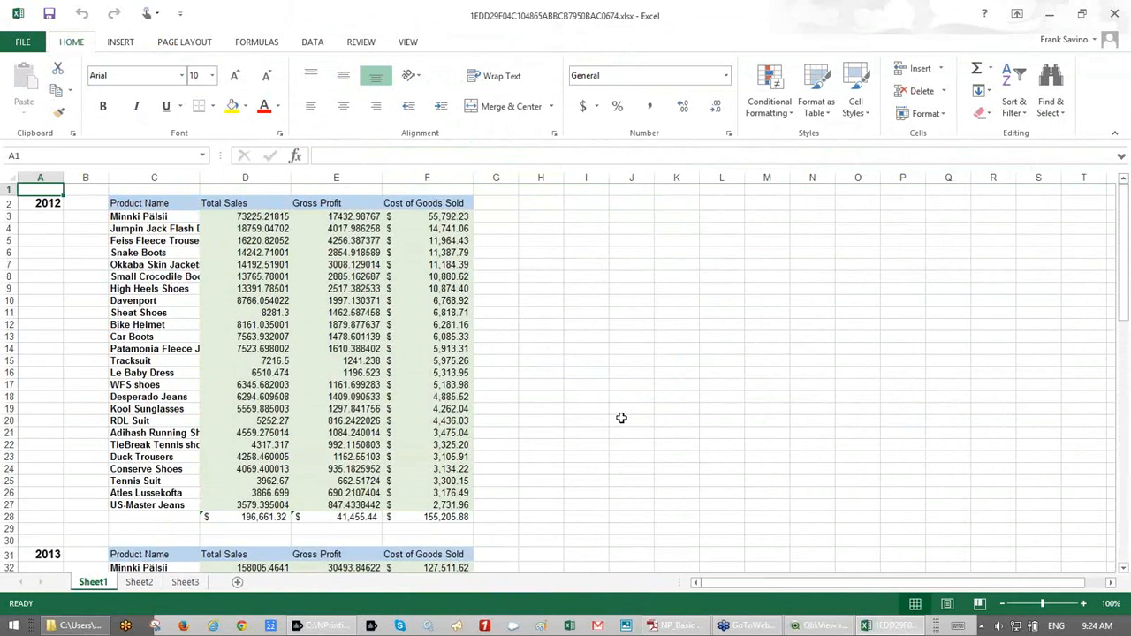
pyautogui.click(1114, 213)
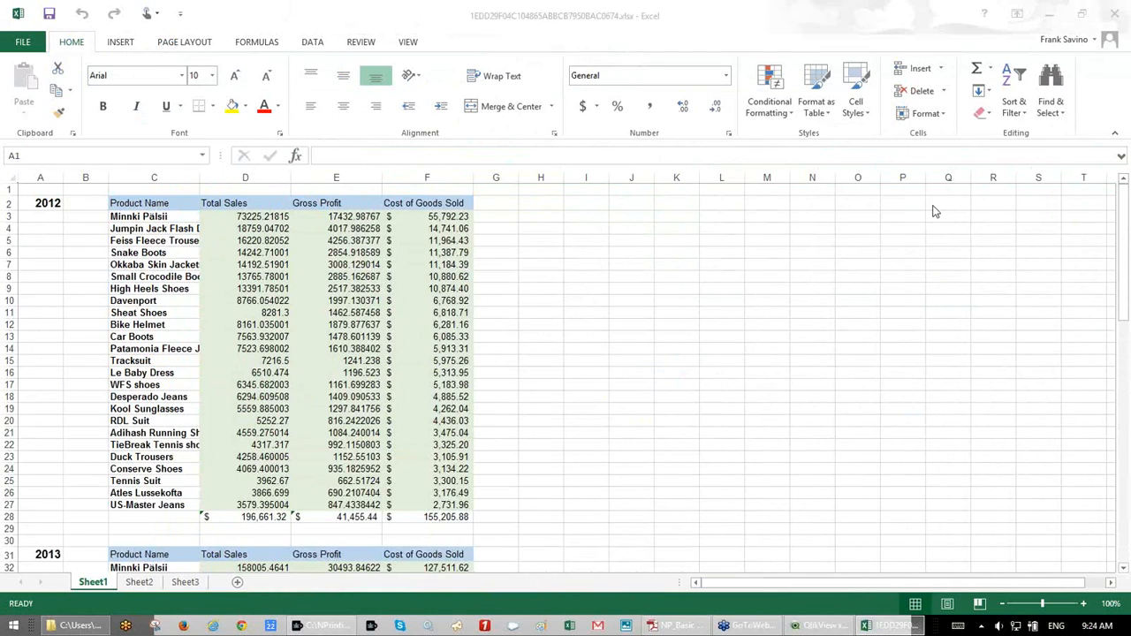
# - Close the preview workbook without saving changes
pyautogui.click(29, 50)
pyautogui.click(1112, 18)
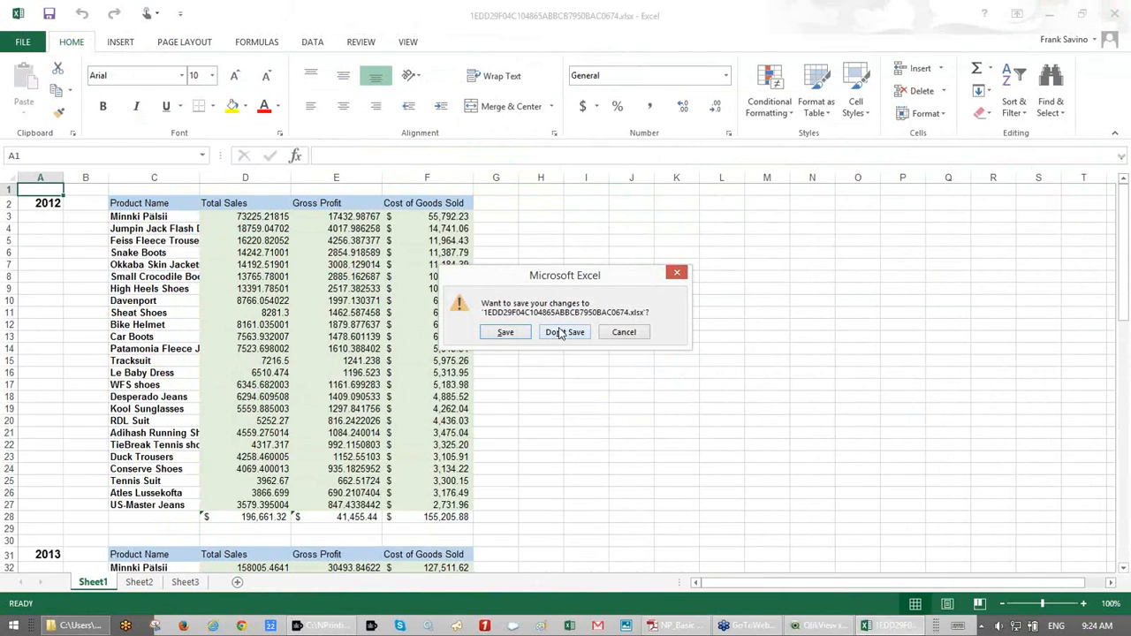
pyautogui.click(558, 333)
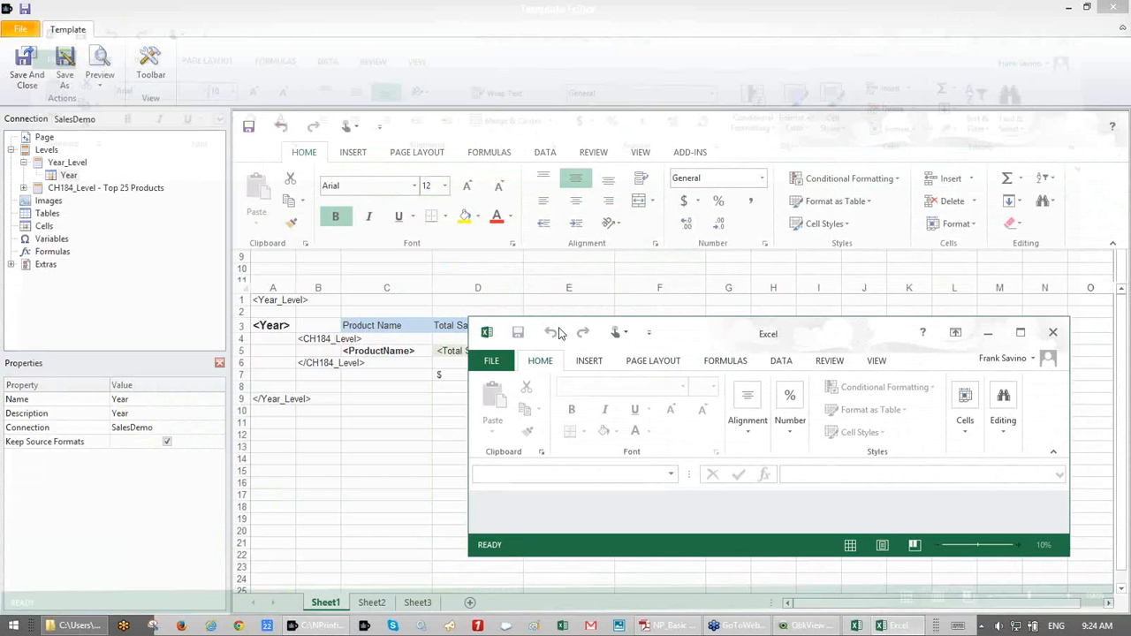
# - Save and close the Excel levels template and report, then show the HTML reports list
pyautogui.click(25, 78)
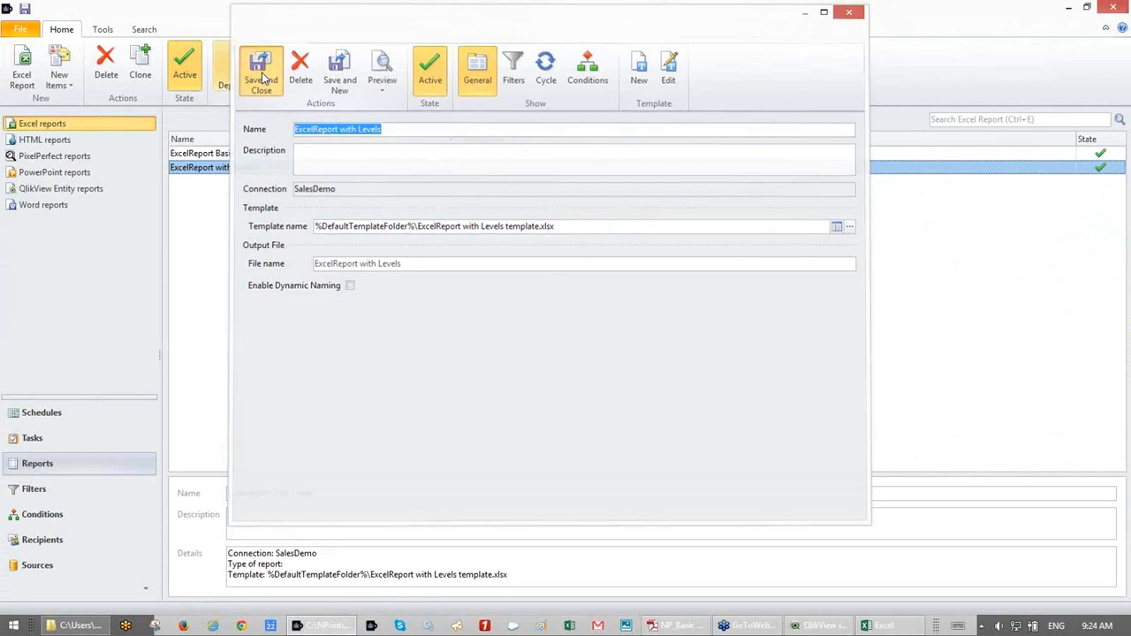
pyautogui.click(260, 77)
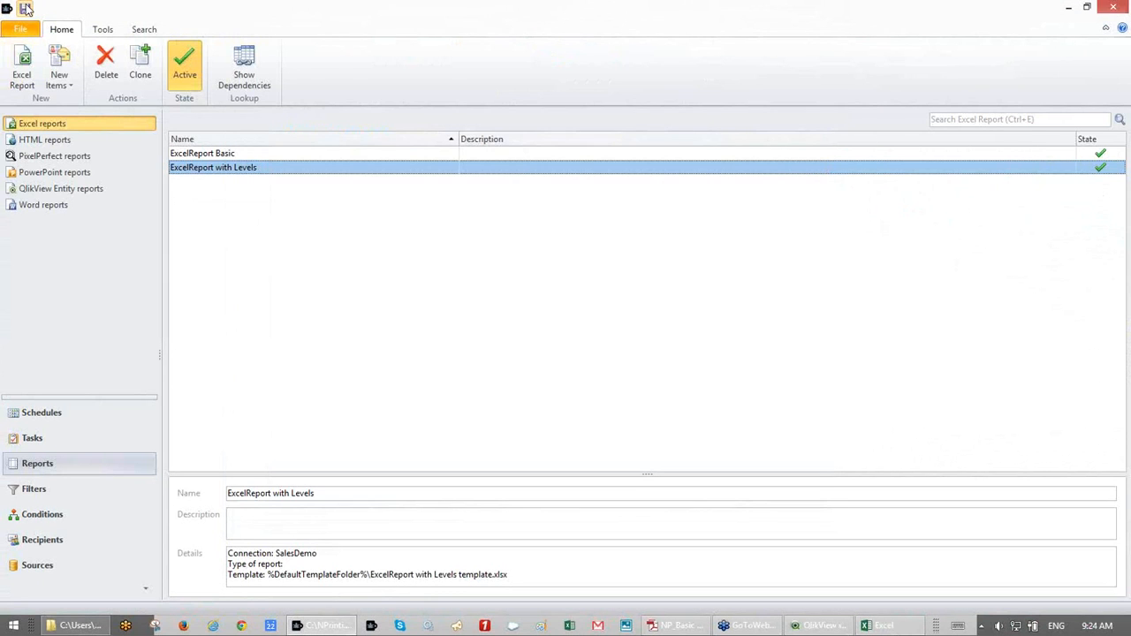
pyautogui.click(48, 147)
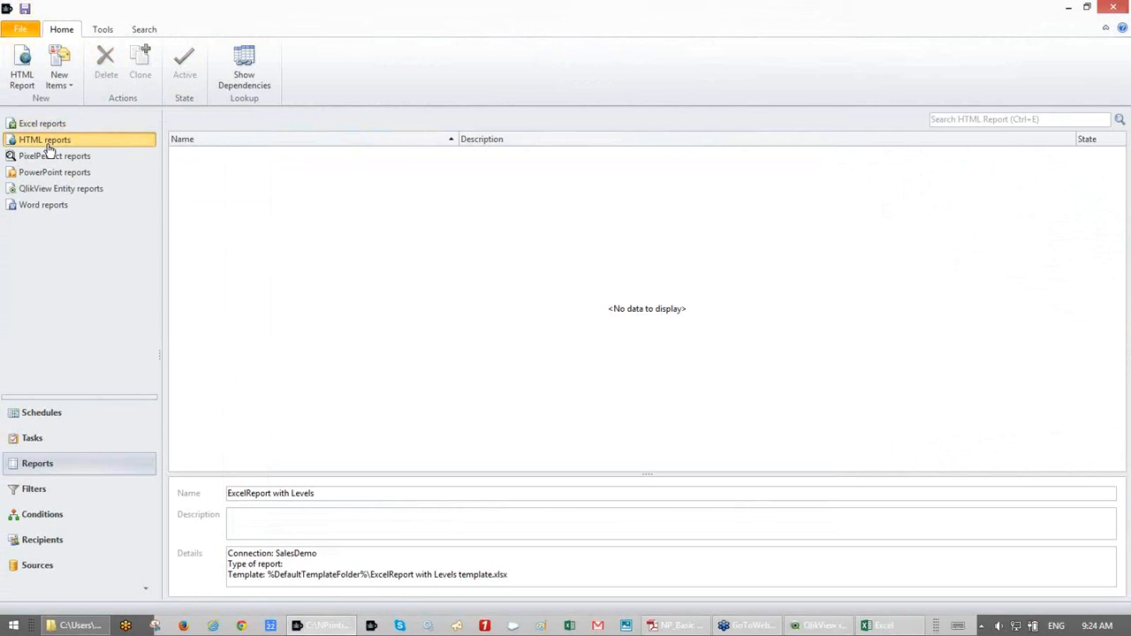
# - Create a new HTML report and start a blank template for it
pyautogui.click(22, 66)
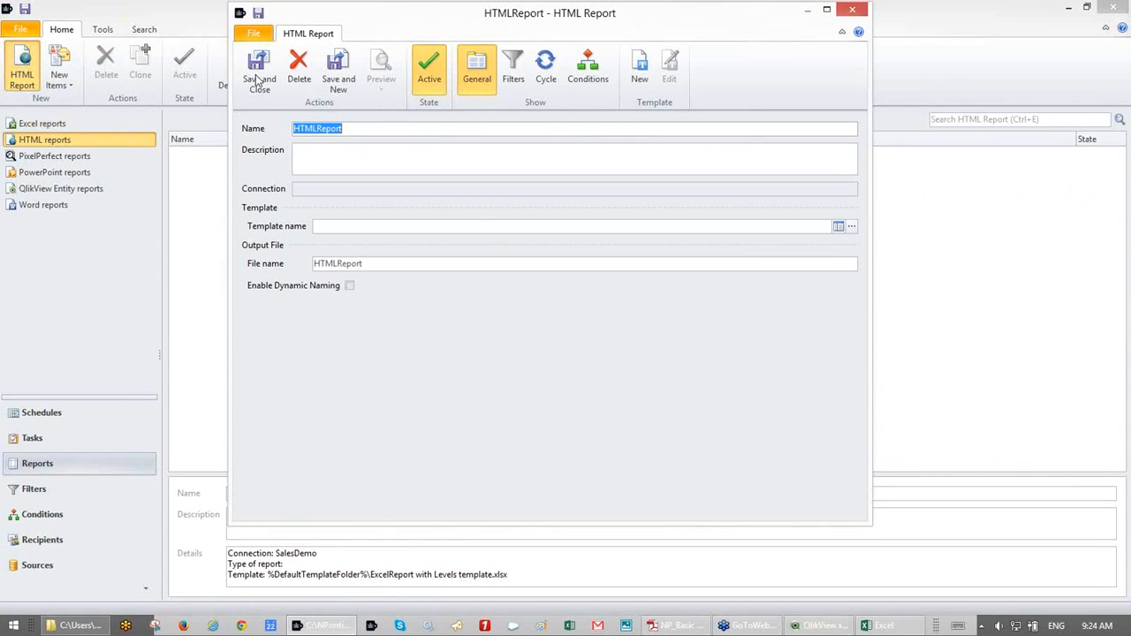
pyautogui.click(646, 83)
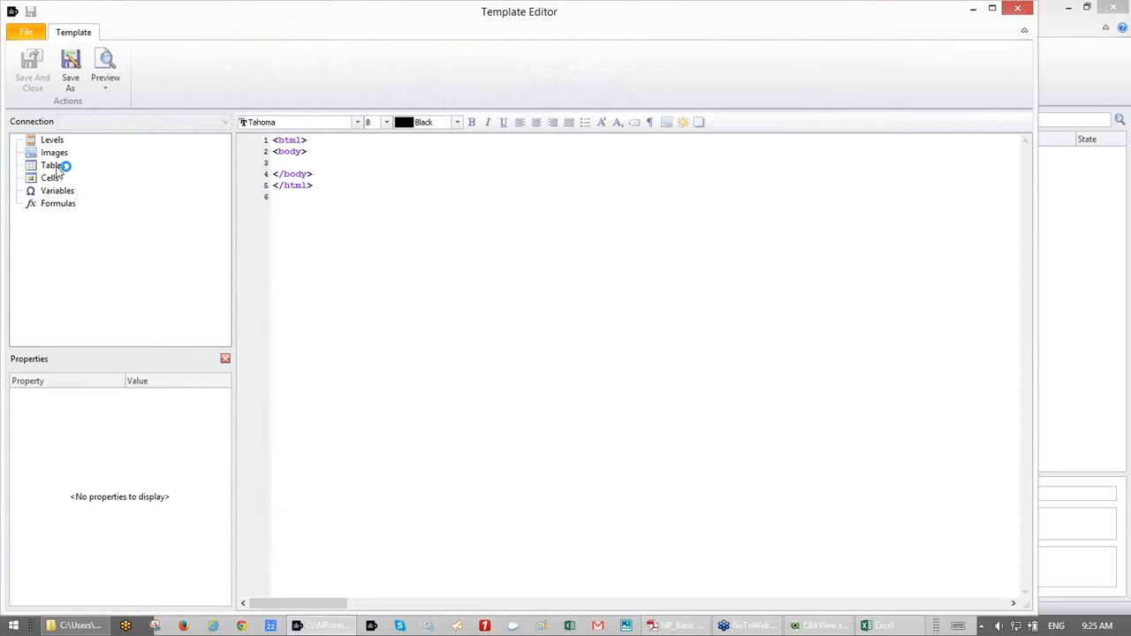
pyautogui.click(53, 166)
# - Add the CH184 Top 25 Products table object to the template by searching 184
pyautogui.rightClick(51, 167)
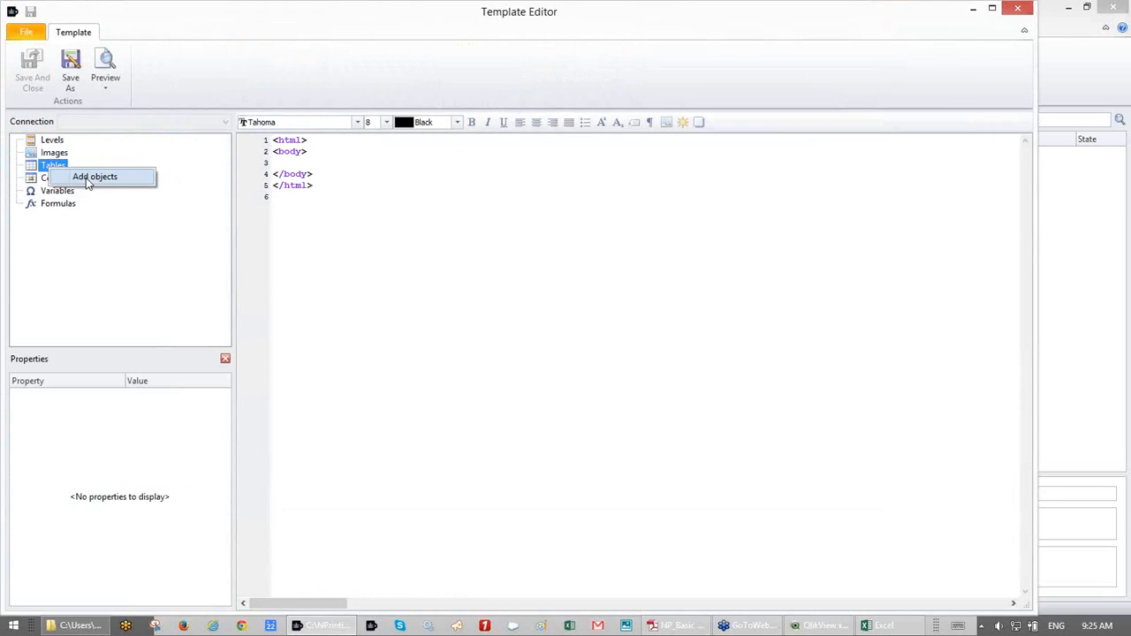
pyautogui.click(88, 180)
pyautogui.write('184')
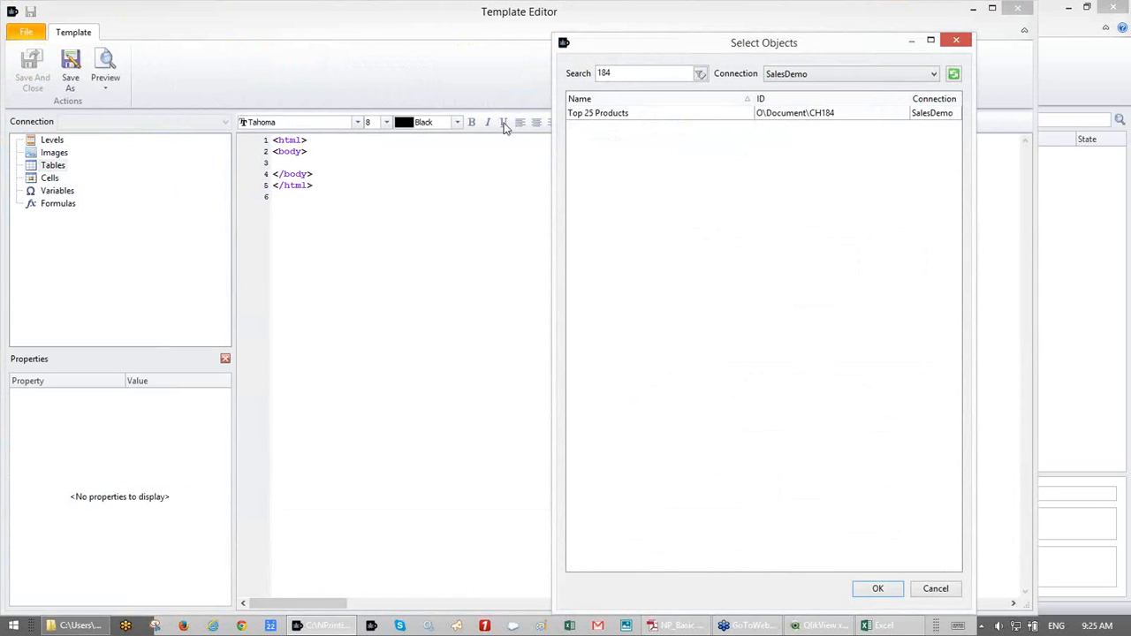
pyautogui.click(618, 120)
pyautogui.doubleClick(617, 120)
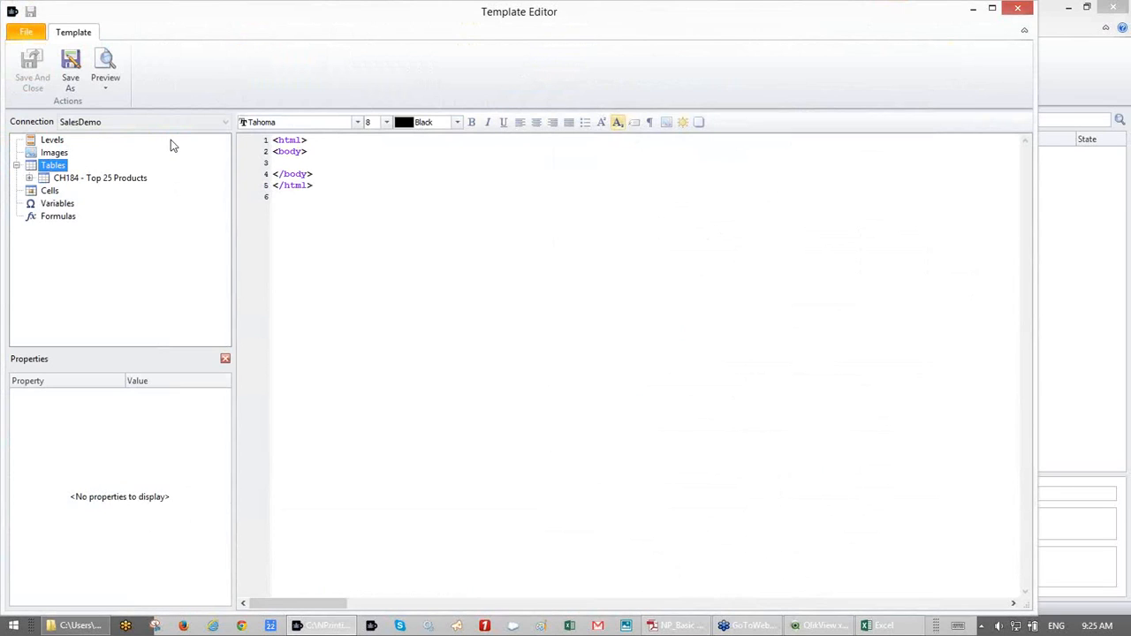
# - Insert %%CH184%% into the body with a table row of its four field tokens below
pyautogui.click(32, 179)
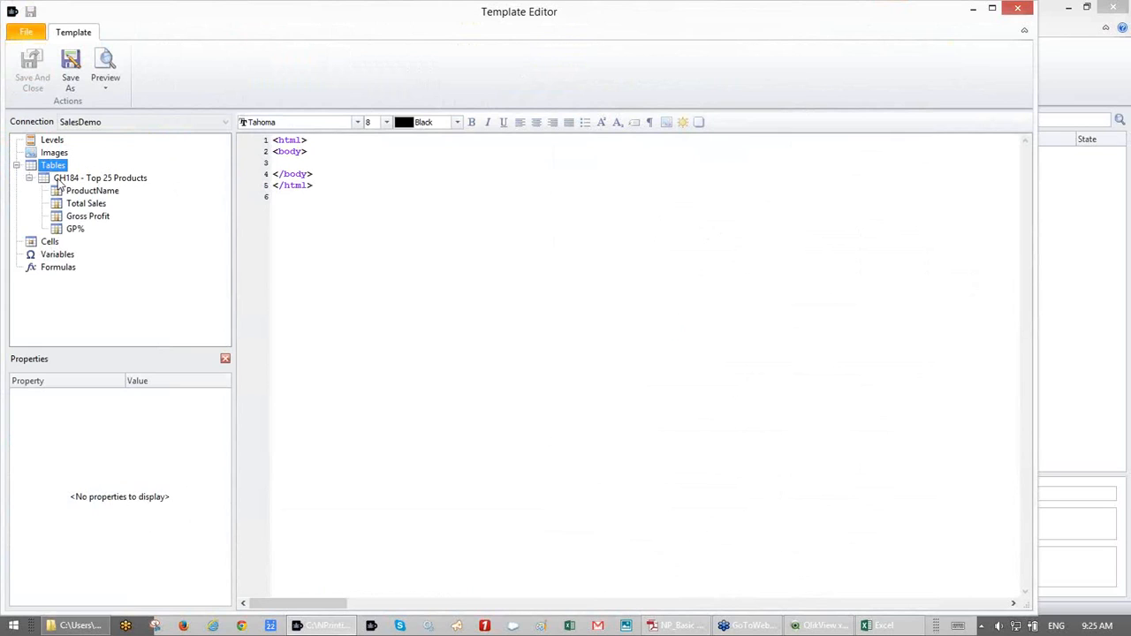
pyautogui.click(59, 181)
pyautogui.moveTo(59, 181); pyautogui.dragTo(285, 165)
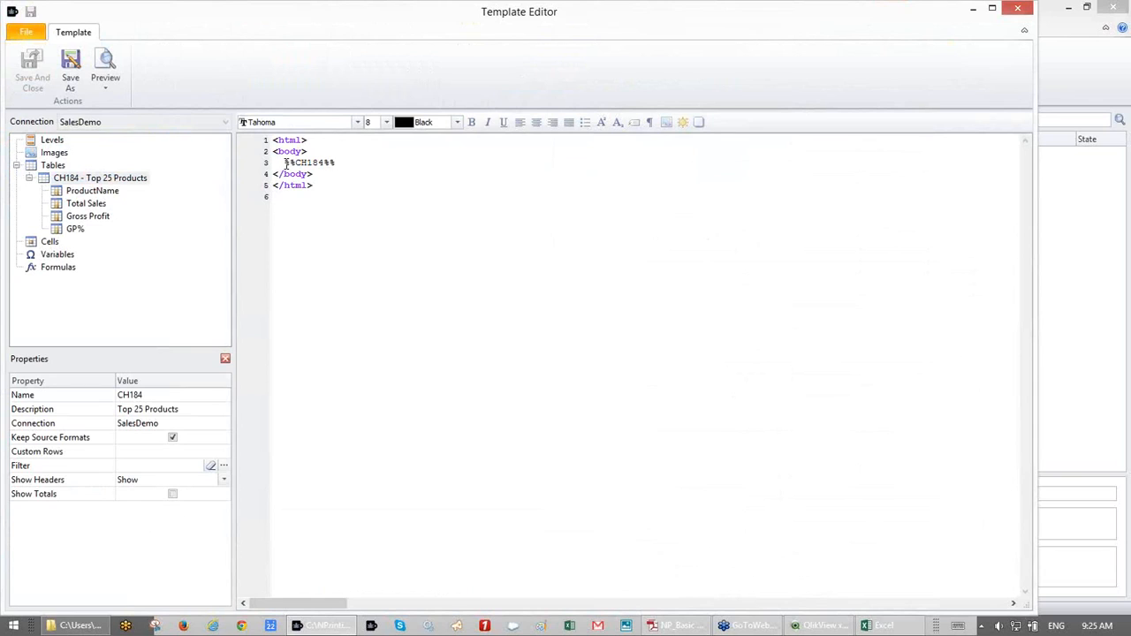
pyautogui.press('Return')
pyautogui.press('Return')
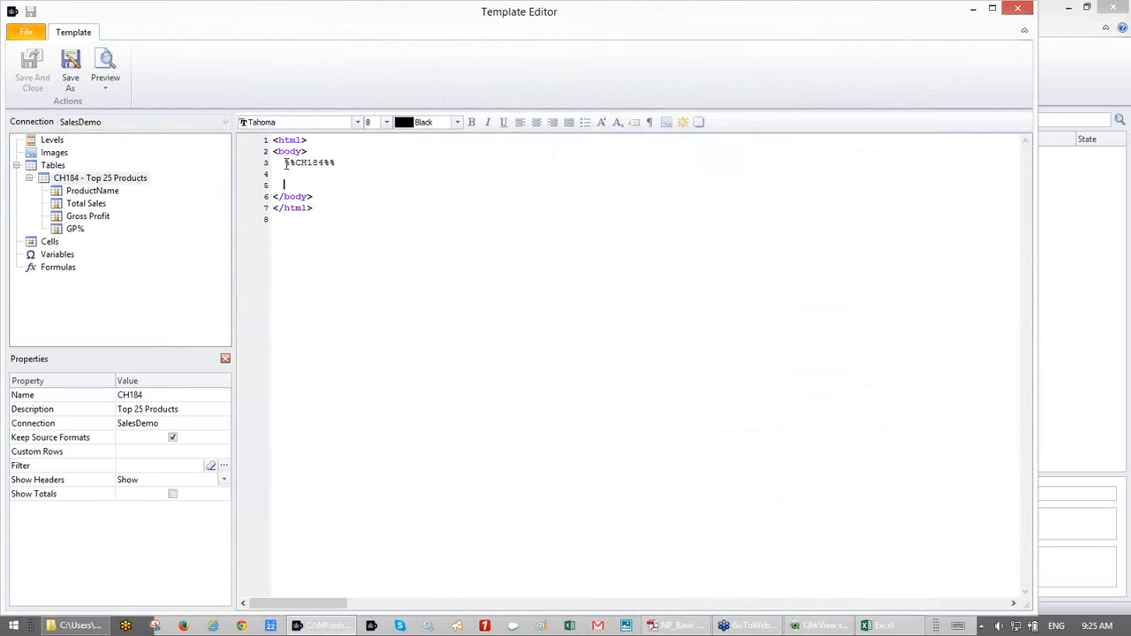
pyautogui.click(101, 193)
pyautogui.keyDown('shift'); pyautogui.click(78, 231); pyautogui.keyUp('shift')
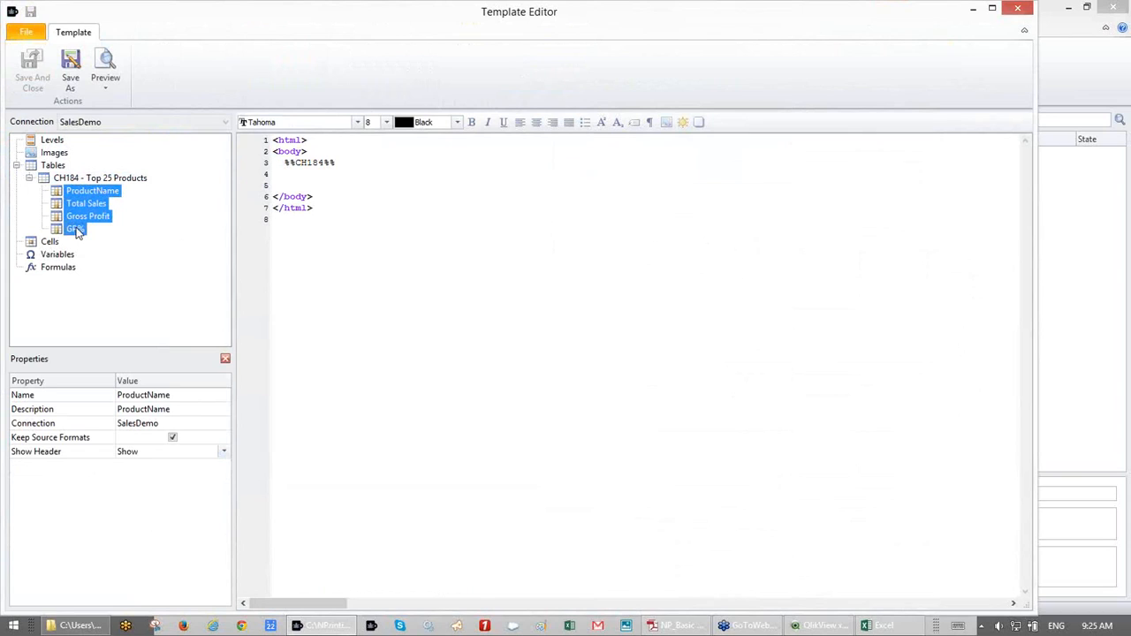
pyautogui.moveTo(88, 192); pyautogui.dragTo(291, 183)
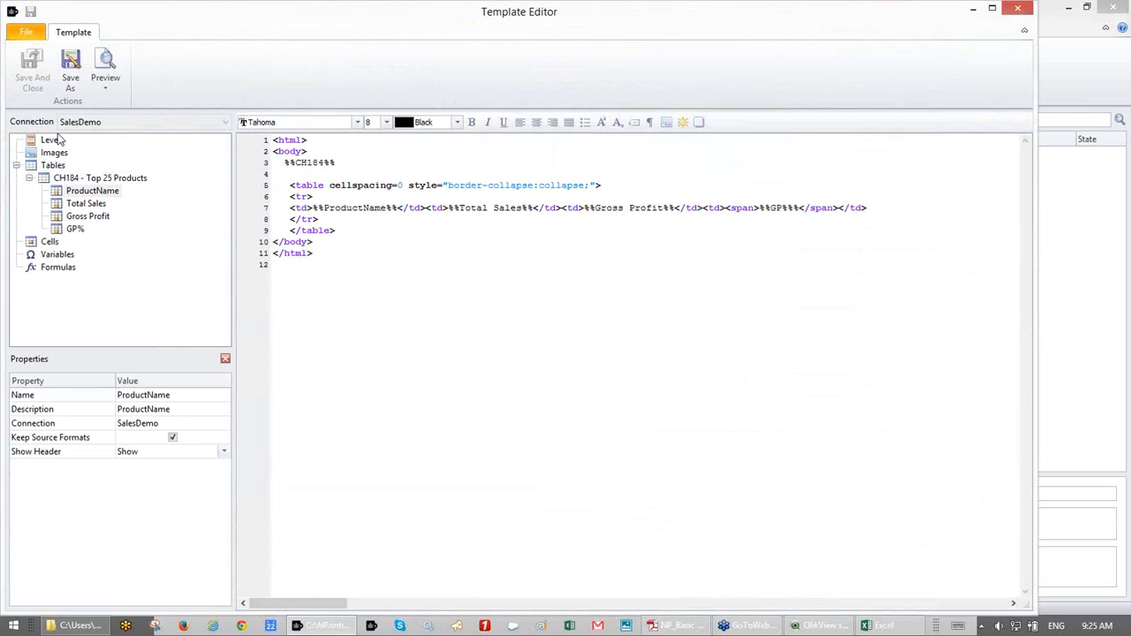
pyautogui.click(84, 64)
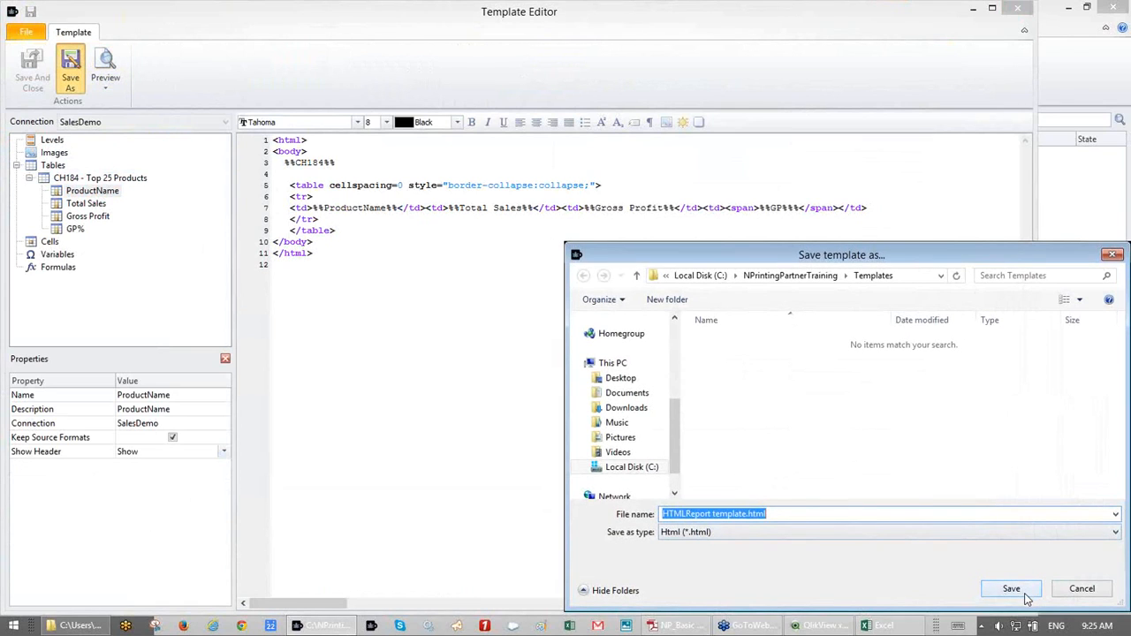
pyautogui.click(1026, 598)
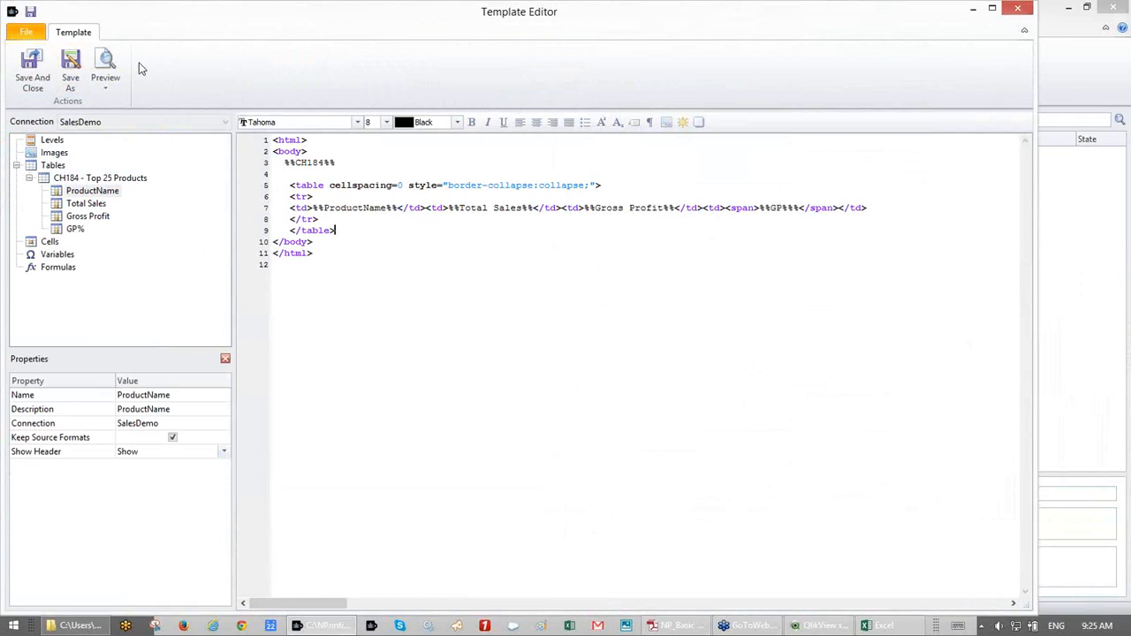
pyautogui.click(109, 91)
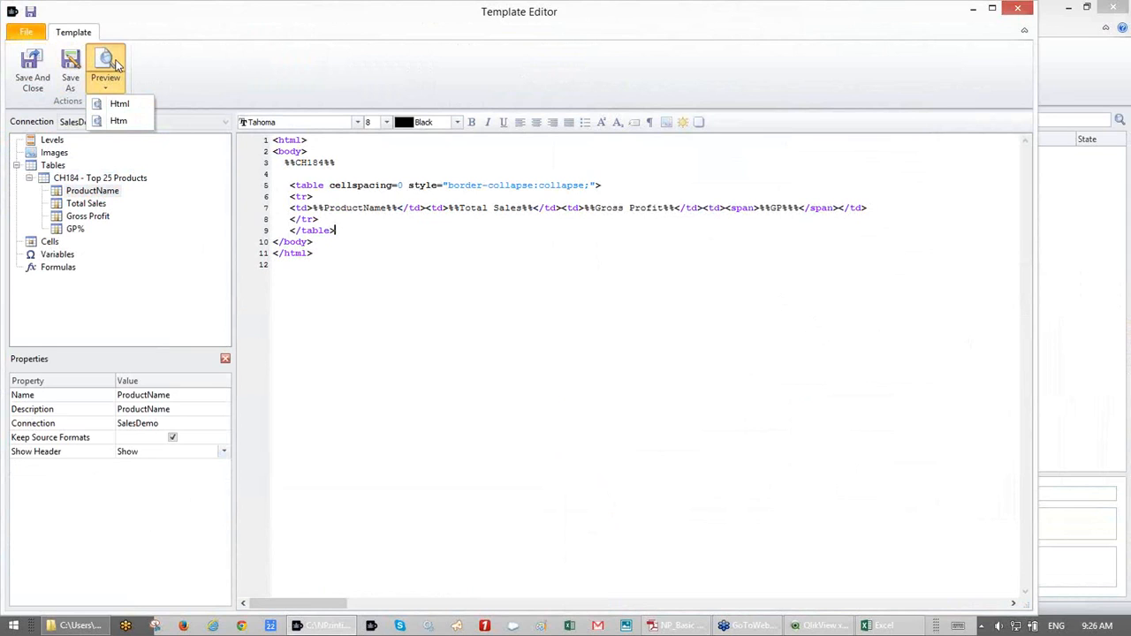
pyautogui.click(118, 64)
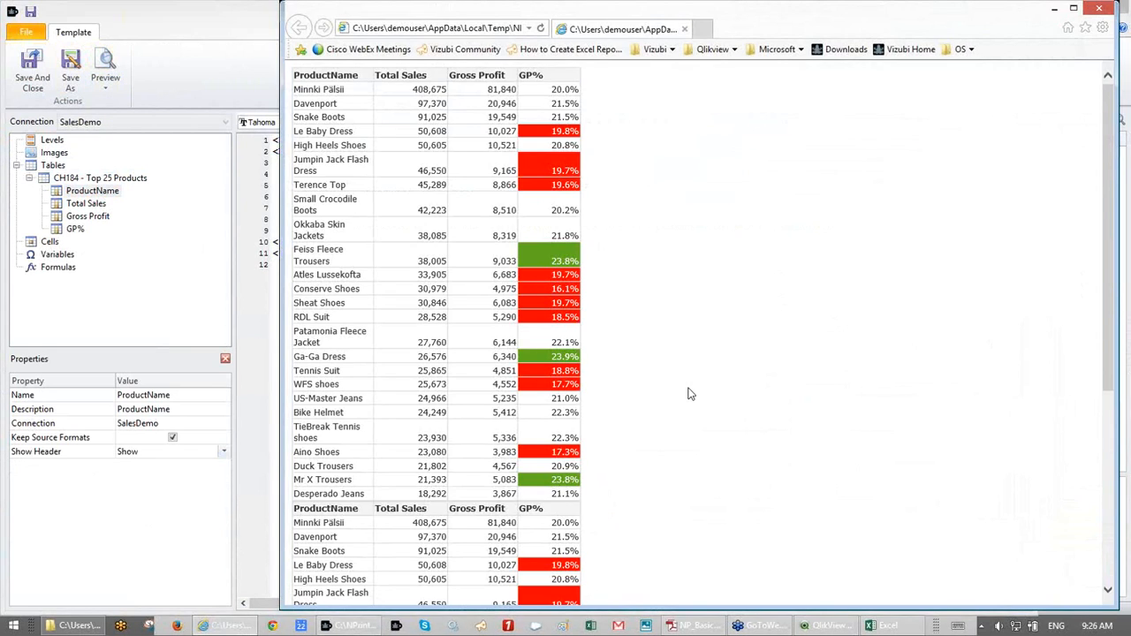
pyautogui.scroll(-5, 690, 395)
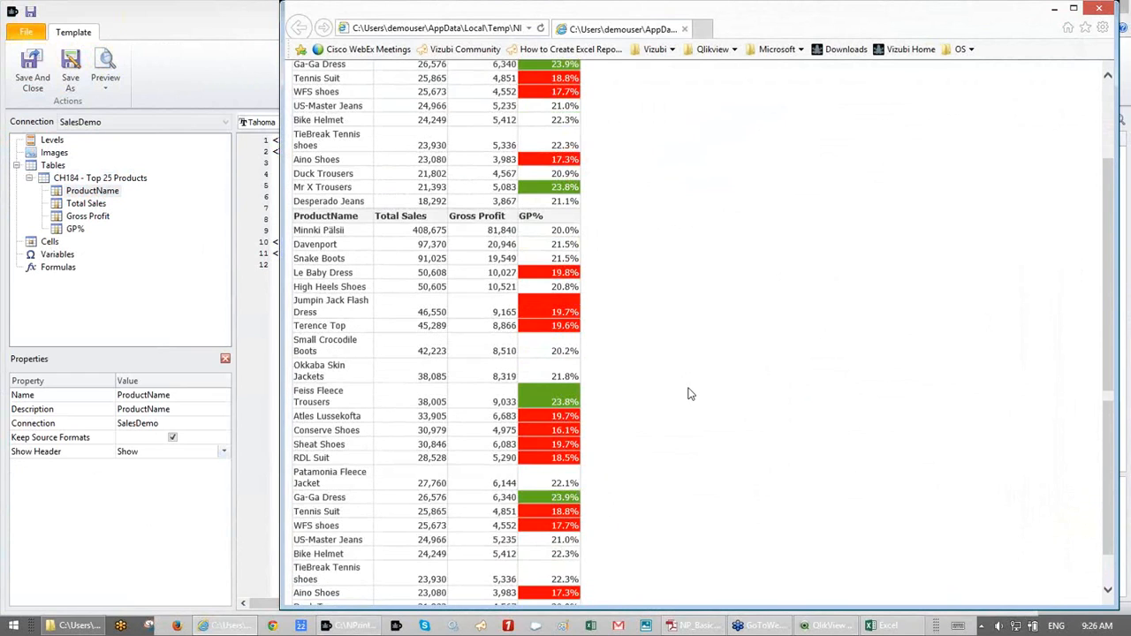
pyautogui.scroll(-1, 690, 394)
pyautogui.scroll(-12, 691, 394)
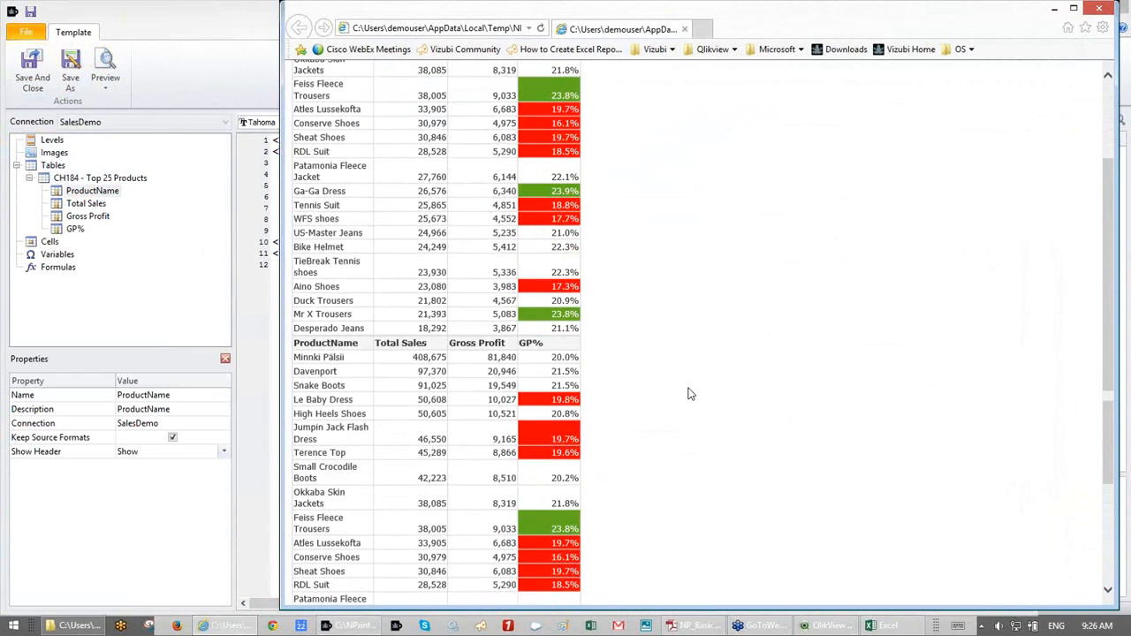
pyautogui.scroll(-3, 691, 395)
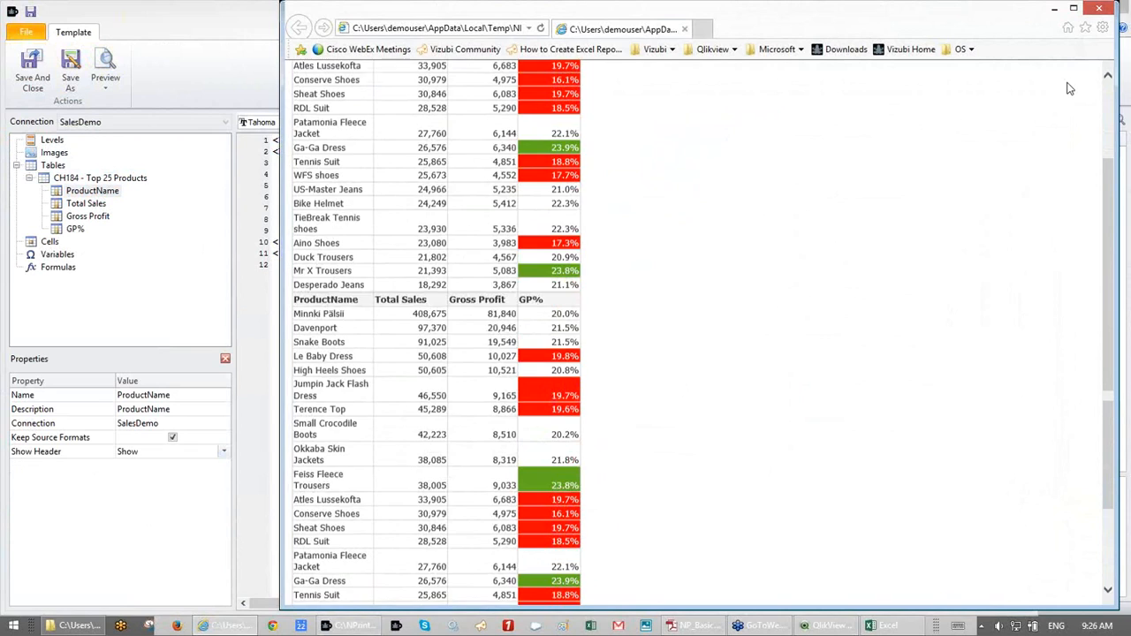
pyautogui.click(1099, 8)
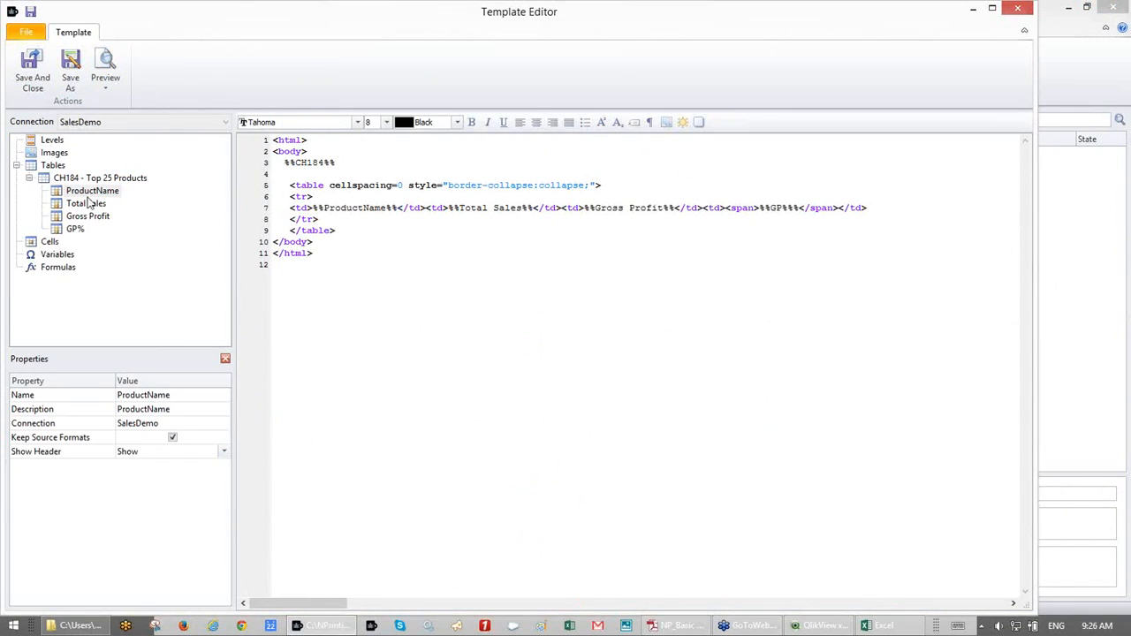
# - Turn off Keep Source Formats for ProductName, Total Sales, Gross Profit and GP%
pyautogui.click(172, 437)
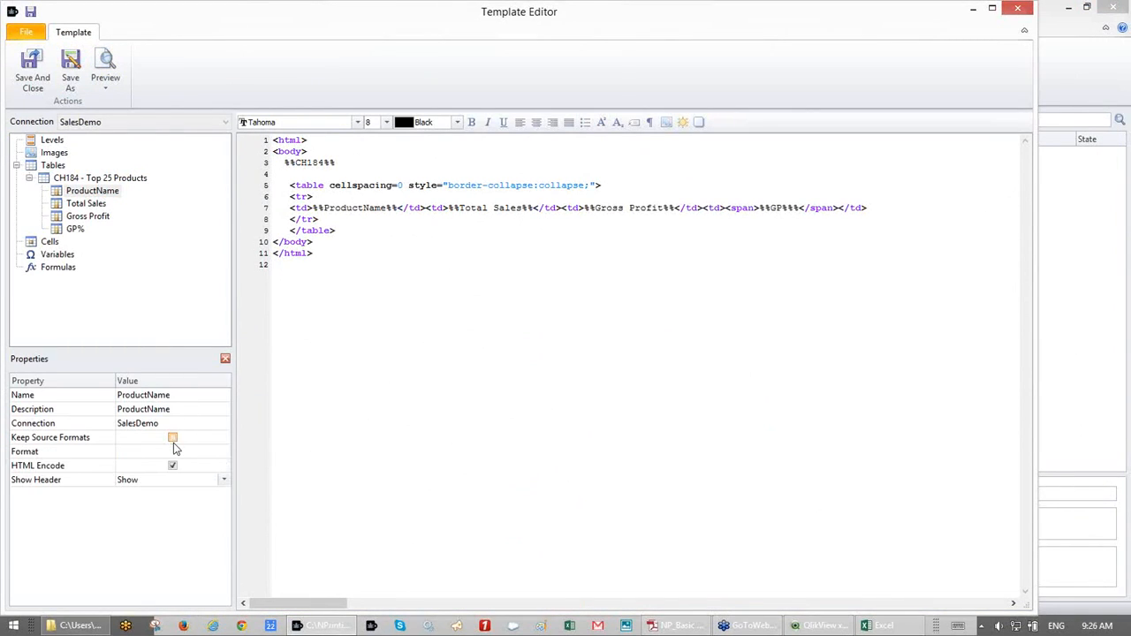
pyautogui.click(89, 204)
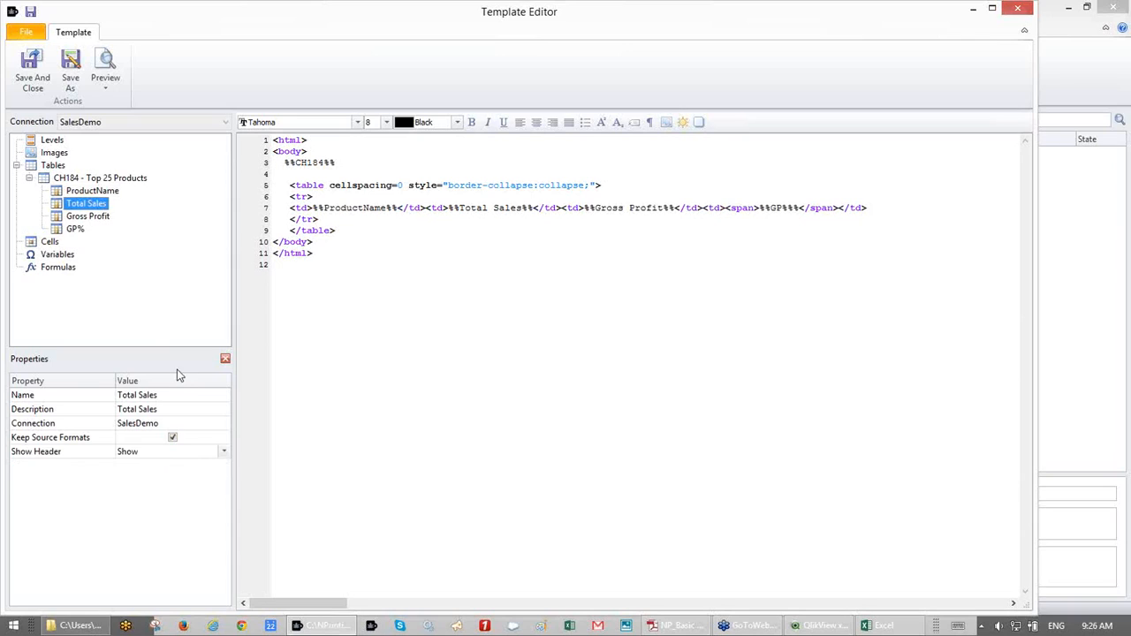
pyautogui.click(172, 438)
pyautogui.click(89, 217)
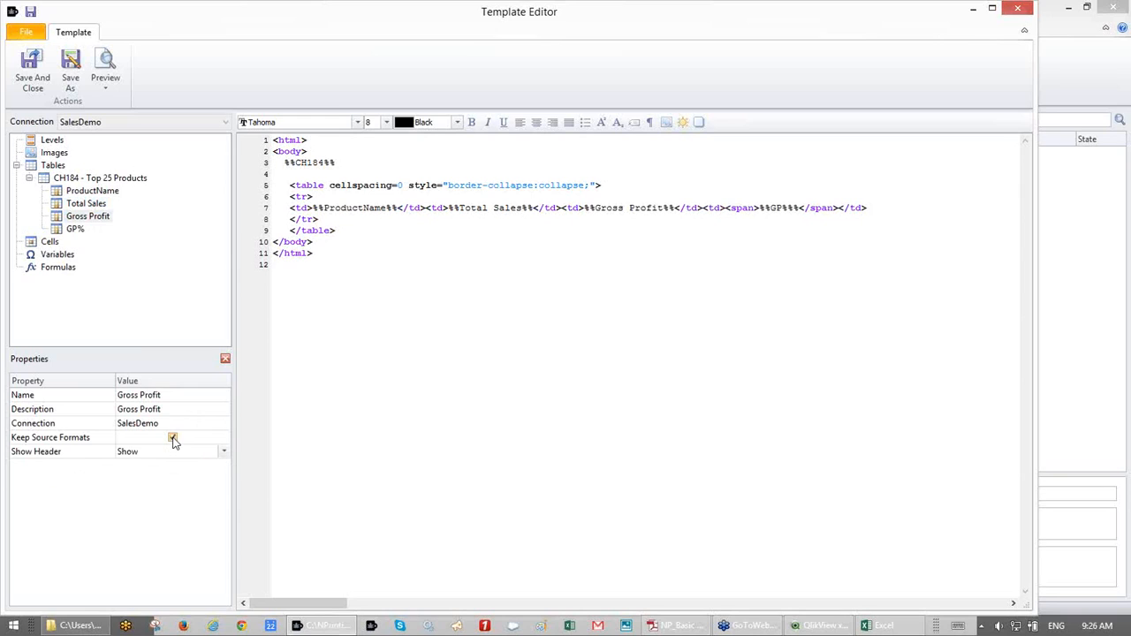
pyautogui.click(172, 439)
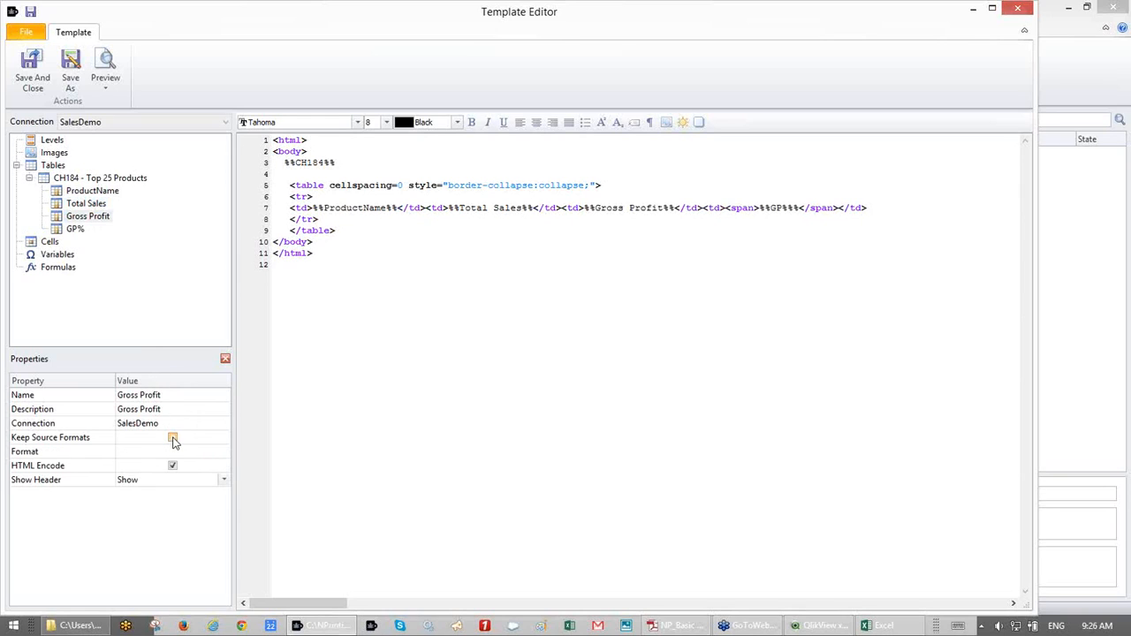
pyautogui.click(75, 229)
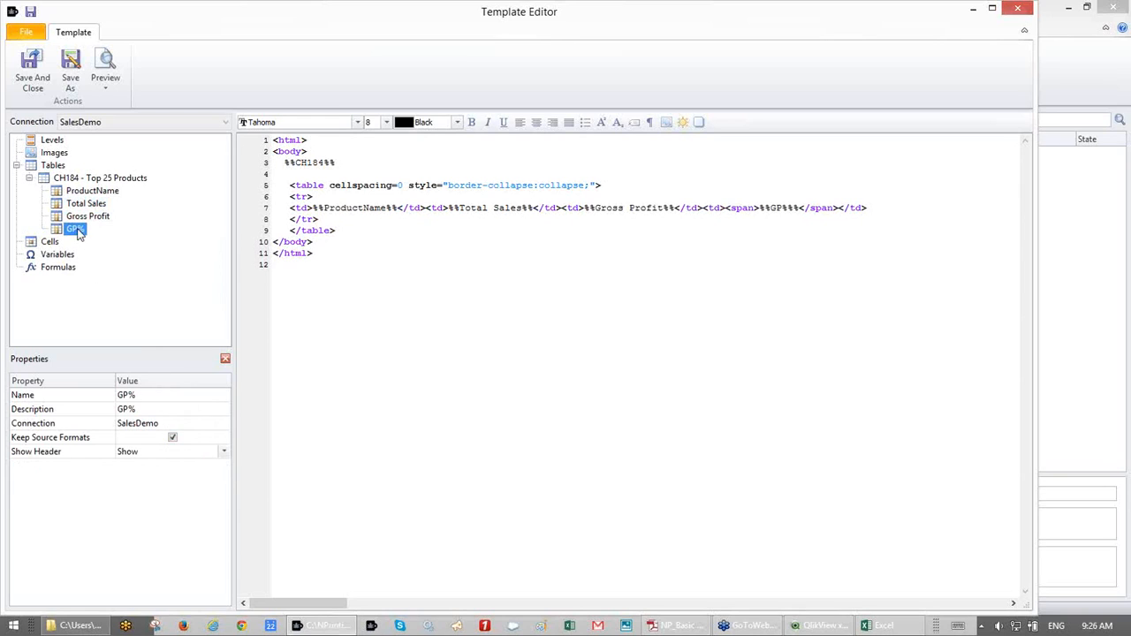
pyautogui.click(173, 438)
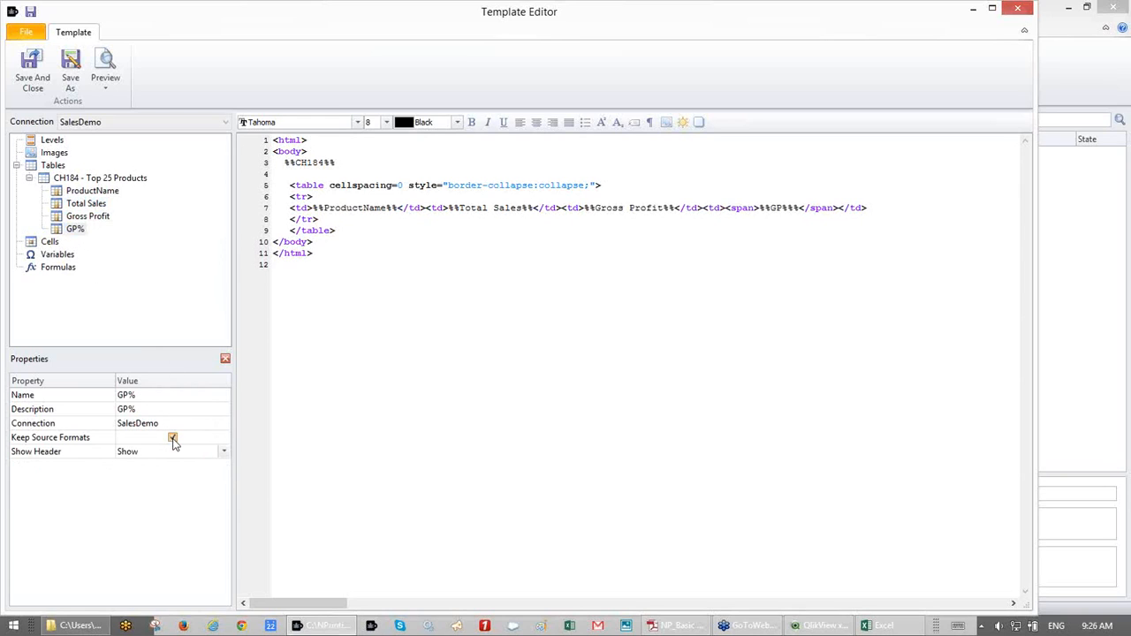
# - Preview the HTML output, scroll through the result, and close the preview
pyautogui.click(104, 60)
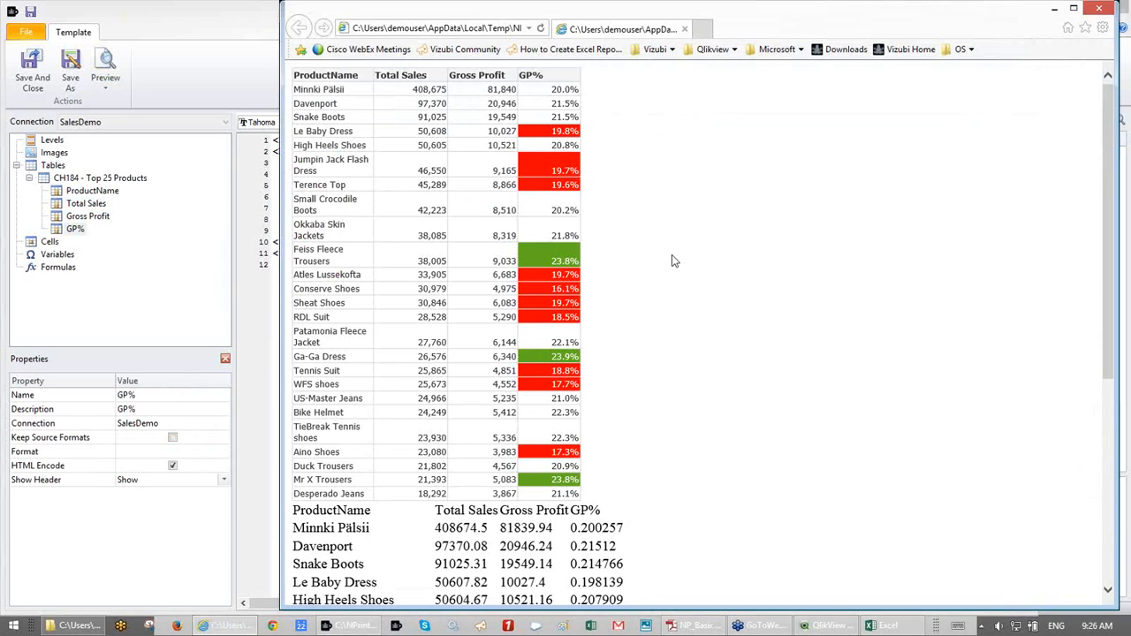
pyautogui.scroll(-3, 671, 261)
pyautogui.scroll(-7, 671, 260)
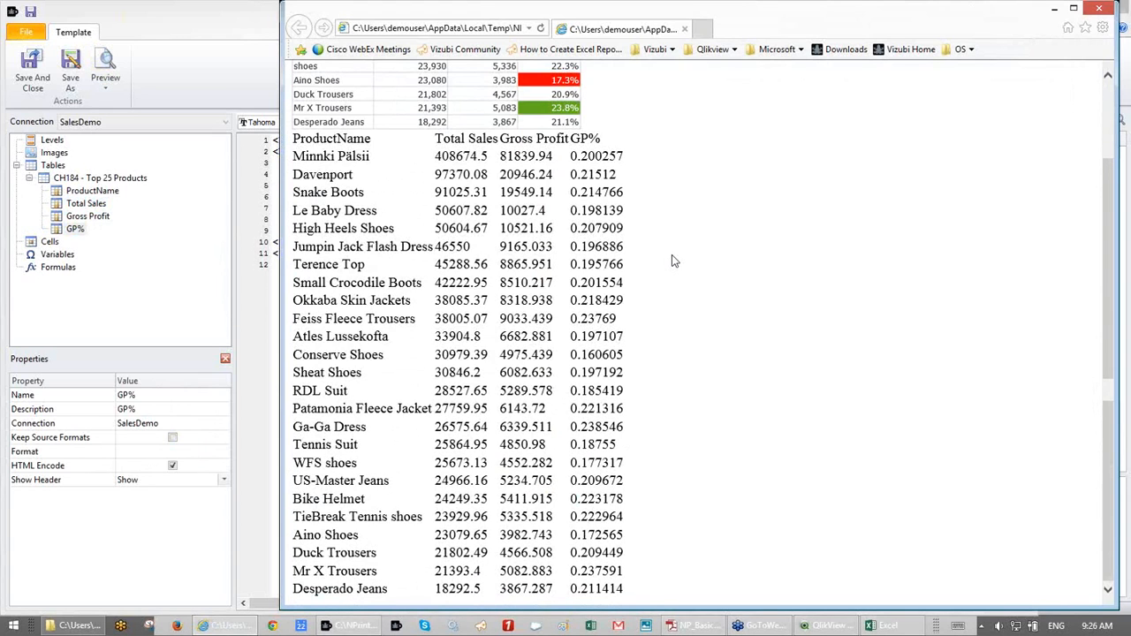
pyautogui.scroll(10, 672, 261)
pyautogui.scroll(-4, 672, 260)
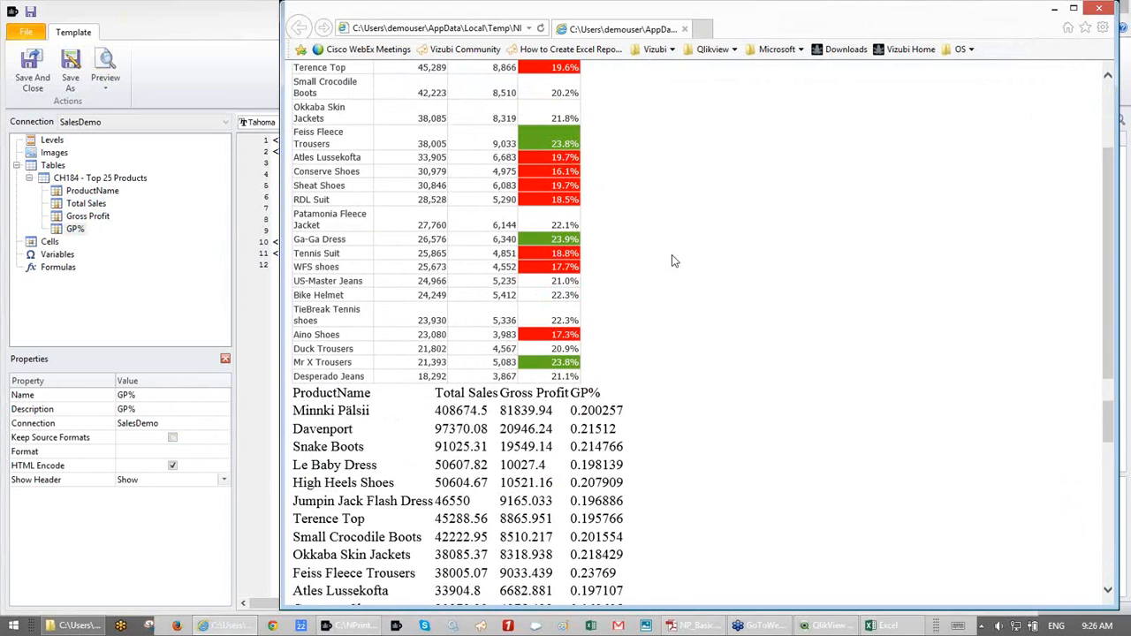
pyautogui.scroll(-3, 672, 260)
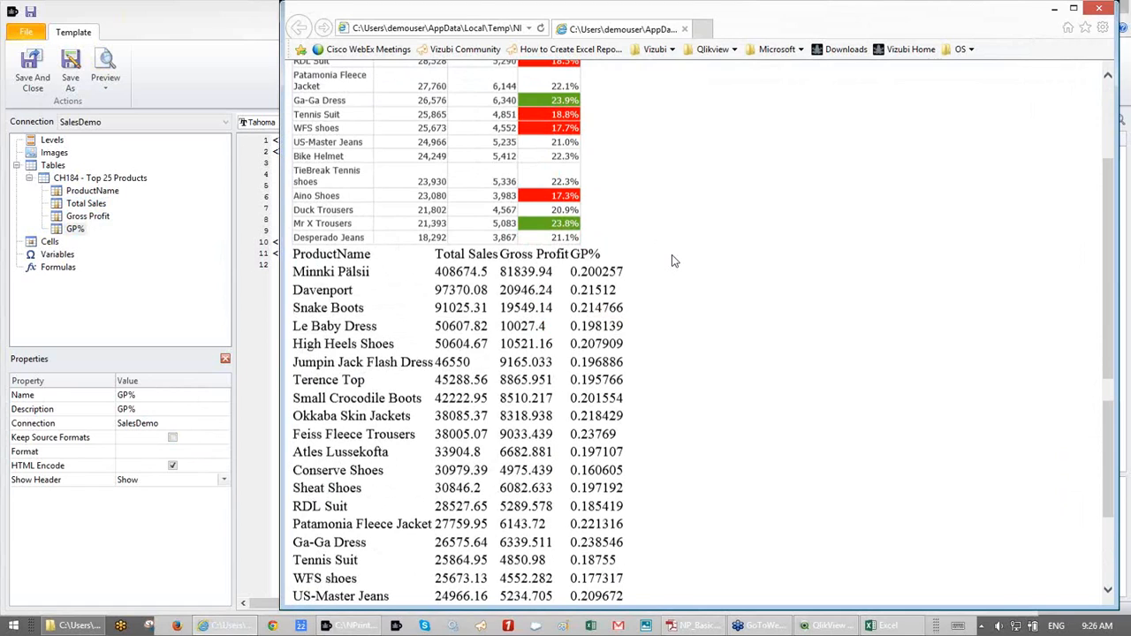
pyautogui.scroll(7, 672, 261)
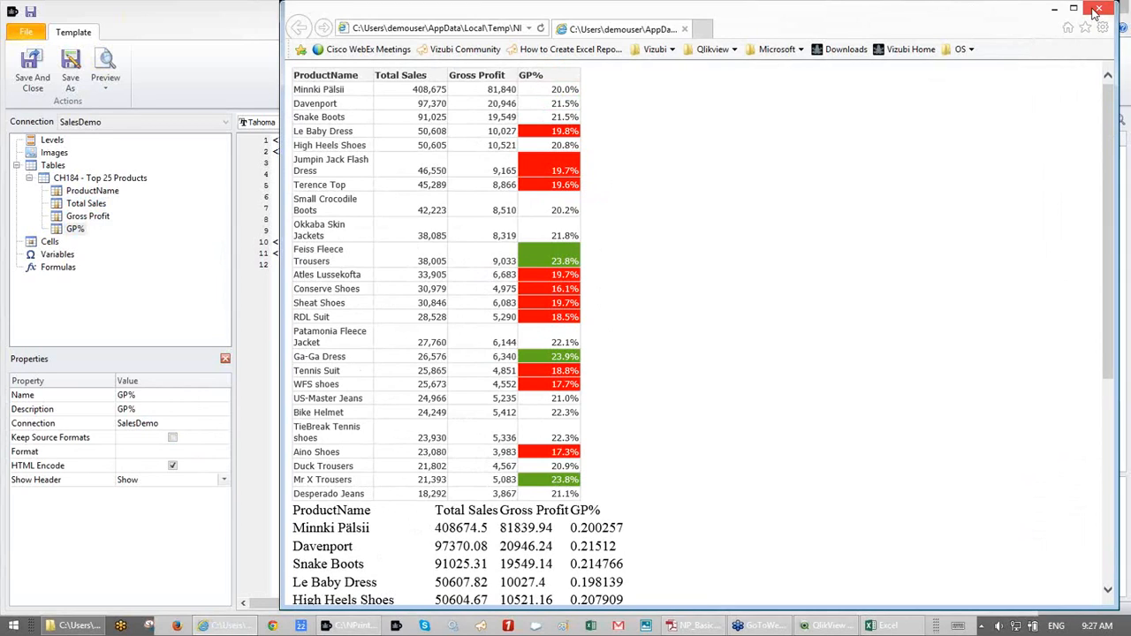
pyautogui.click(1094, 11)
# - Save and close the HTML template and HTMLReport, then show the PixelPerfect reports list
pyautogui.click(35, 75)
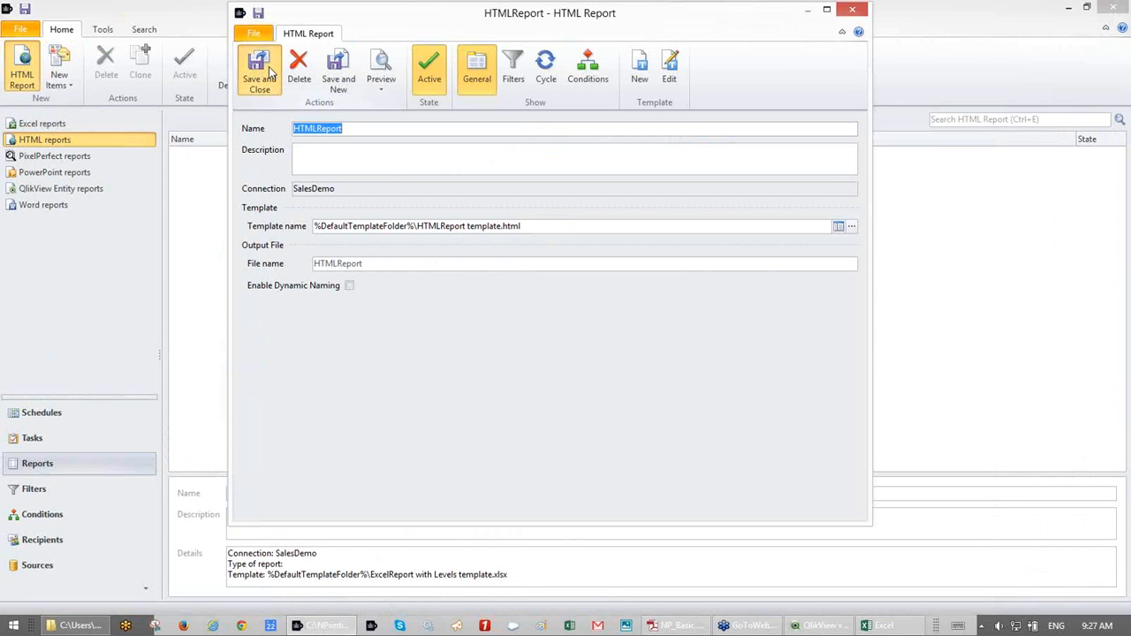
pyautogui.click(270, 74)
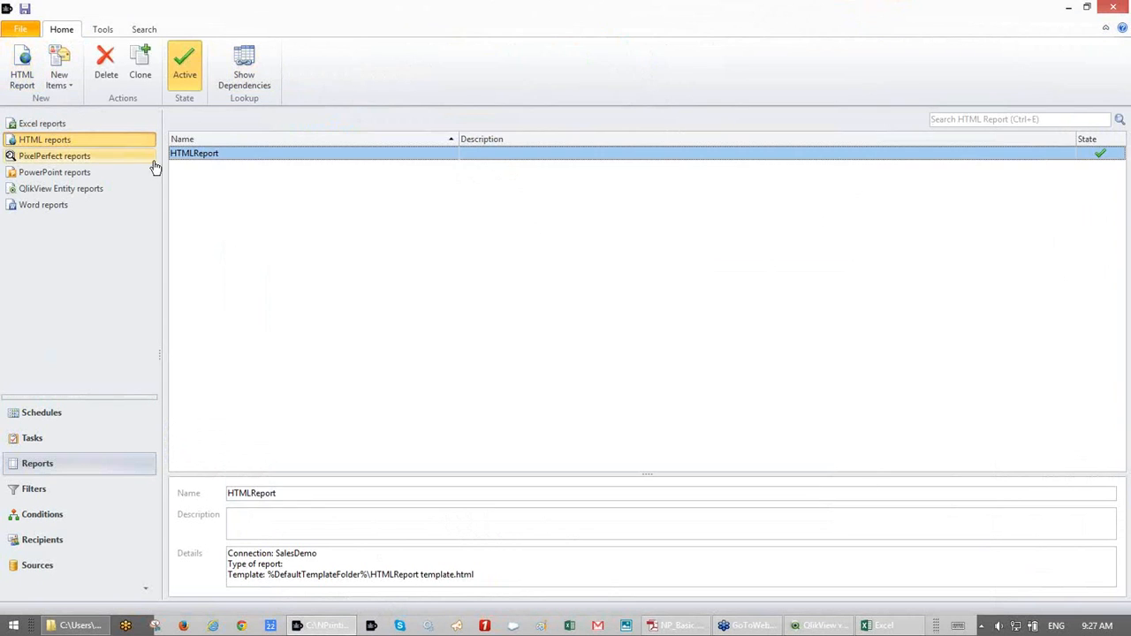
pyautogui.click(76, 161)
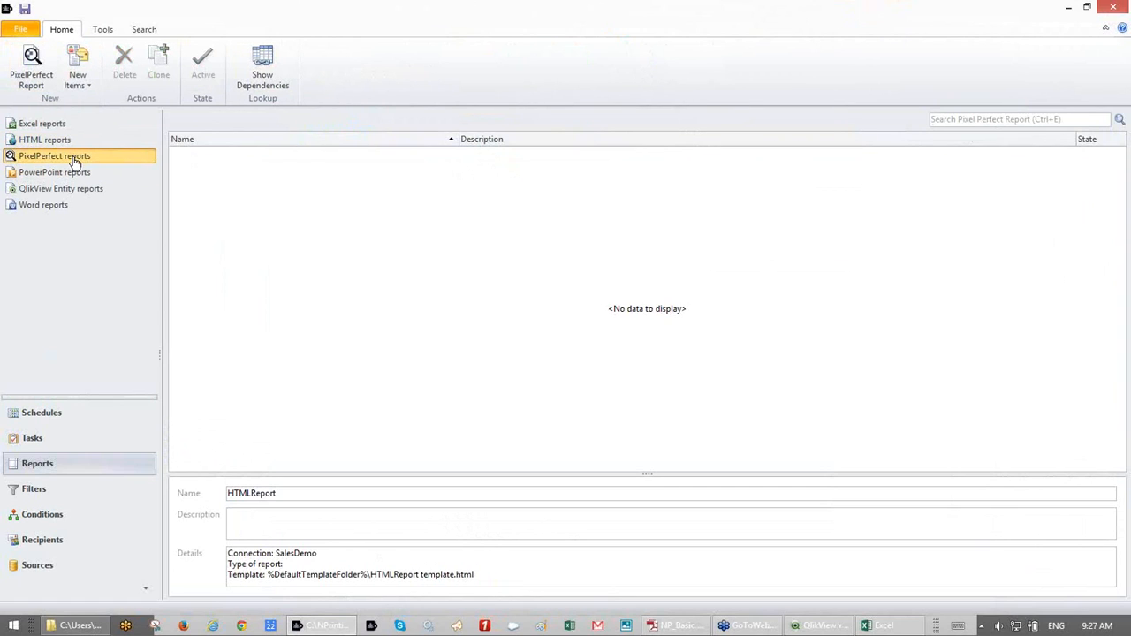
# - Create a new PixelPerfectReport, click into its description, and start a new template
pyautogui.click(27, 71)
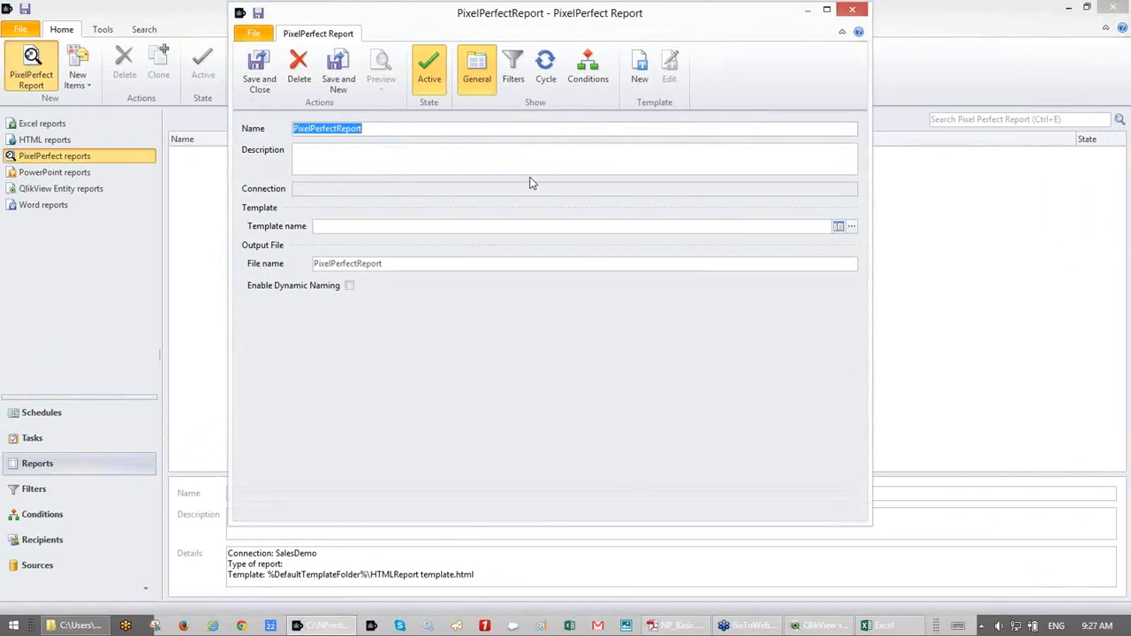
pyautogui.click(610, 152)
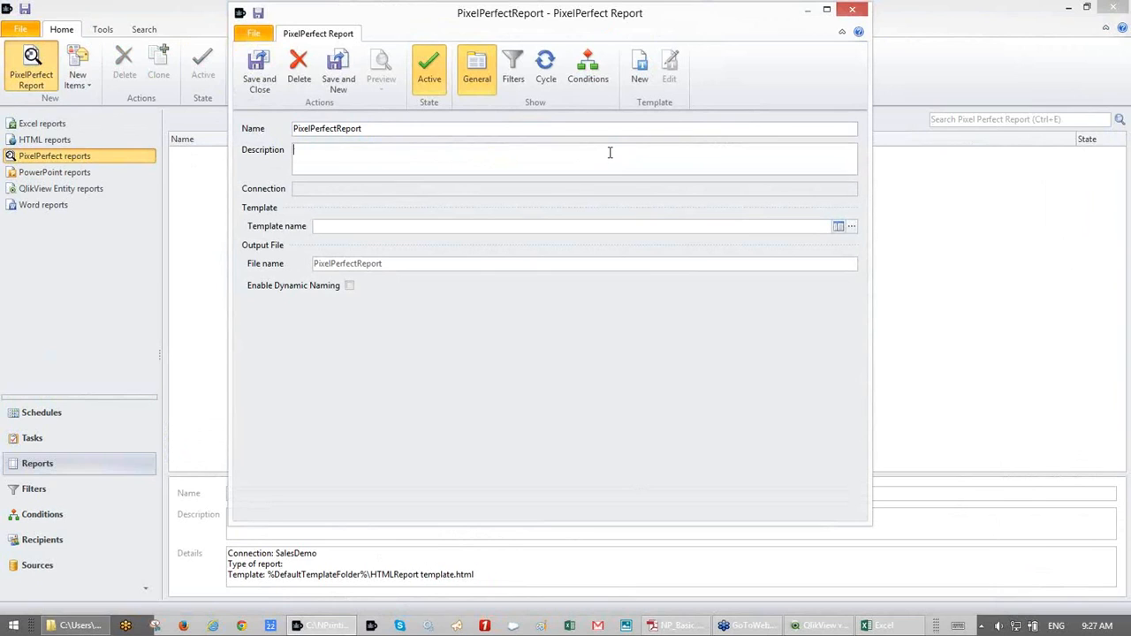
pyautogui.click(645, 78)
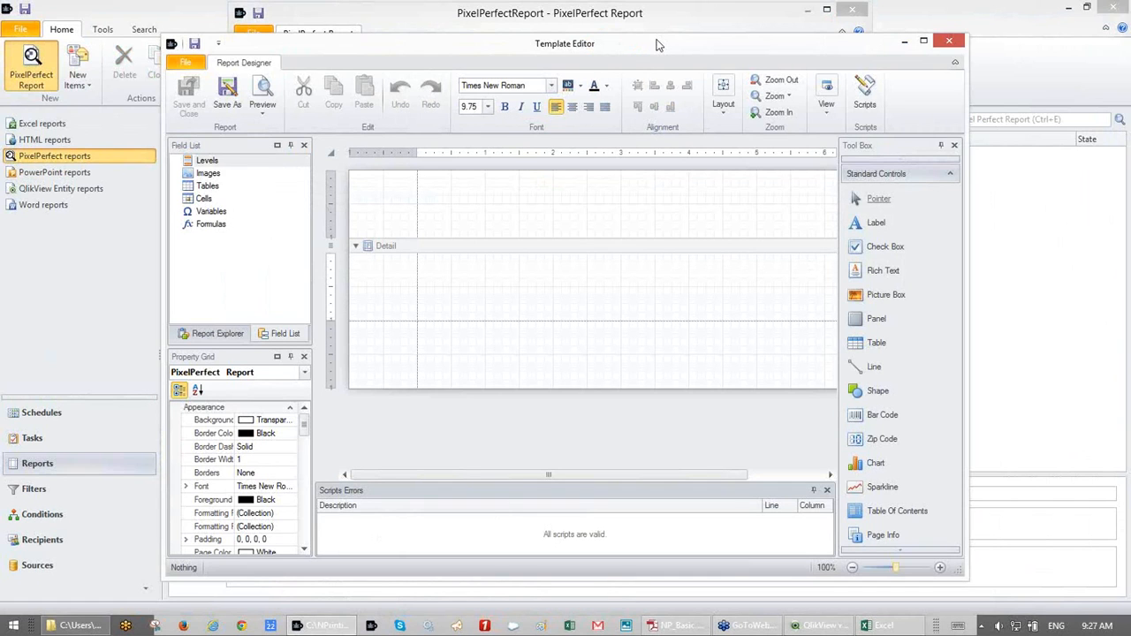
# - Maximize the template editor, hide the script errors list, and make the Detail band taller
pyautogui.doubleClick(656, 44)
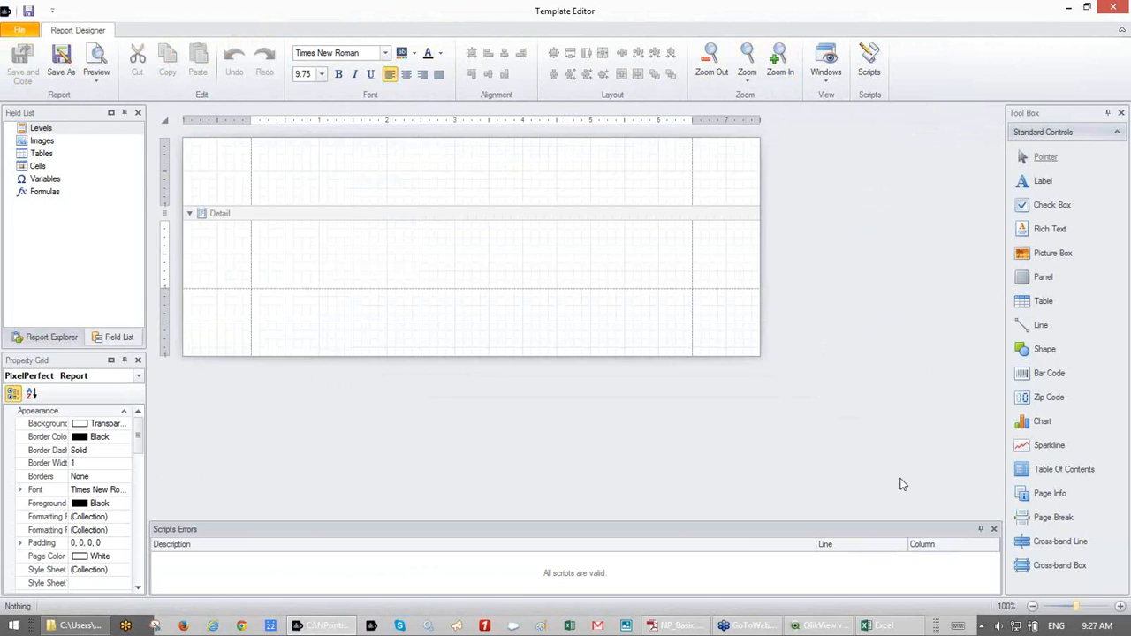
pyautogui.click(994, 530)
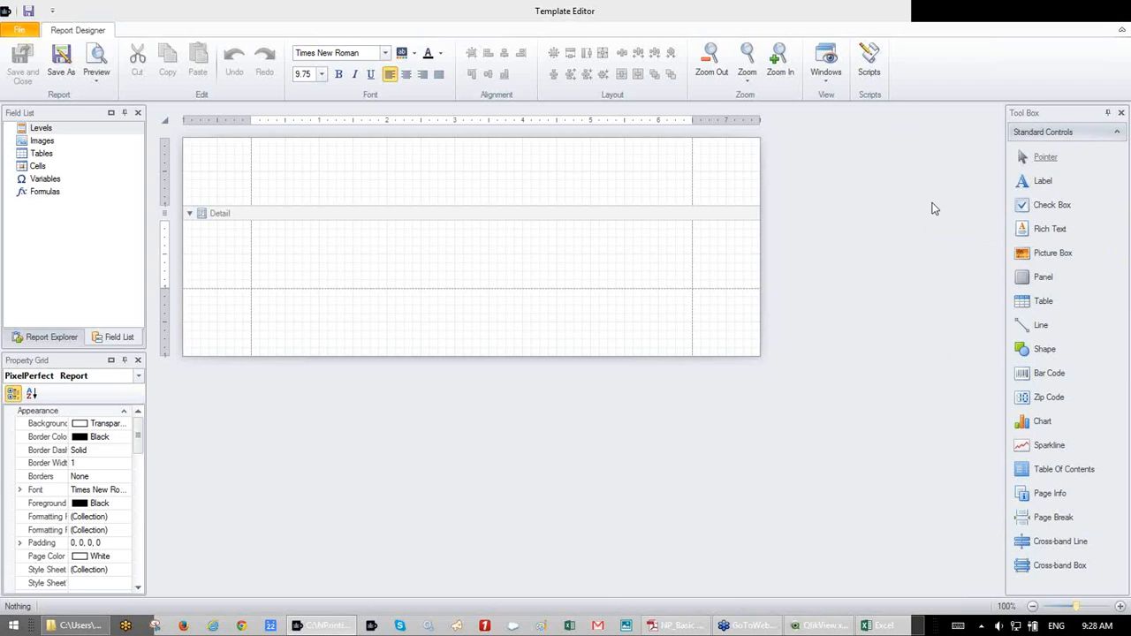
pyautogui.moveTo(583, 355); pyautogui.dragTo(571, 455)
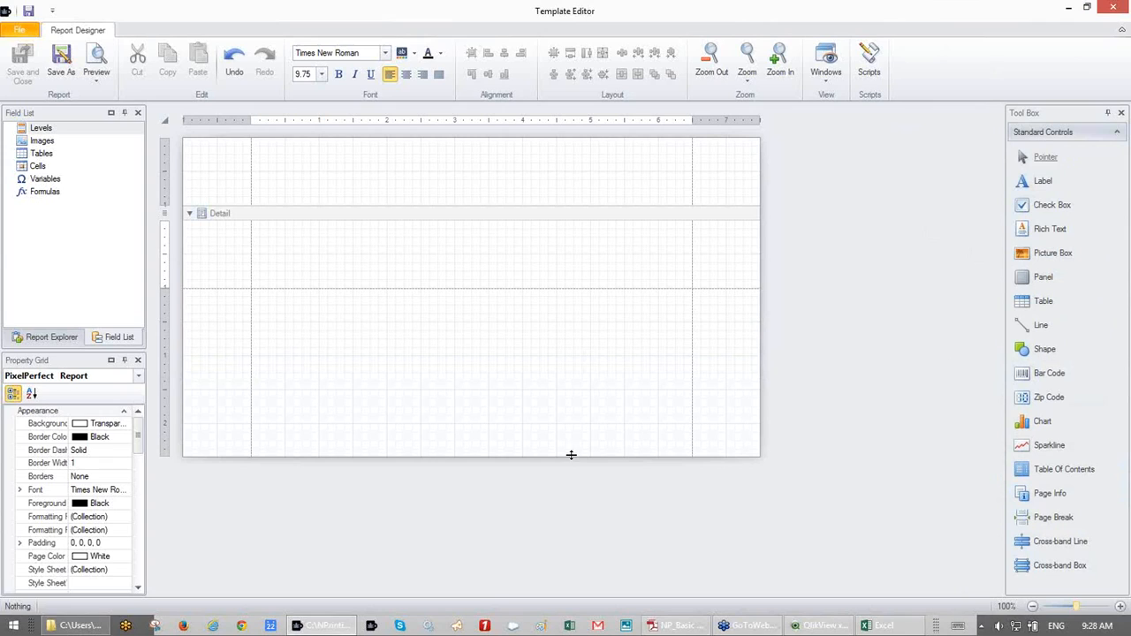
# - Choose Add levels on the Levels category of the Field List
pyautogui.click(50, 146)
pyautogui.rightClick(51, 145)
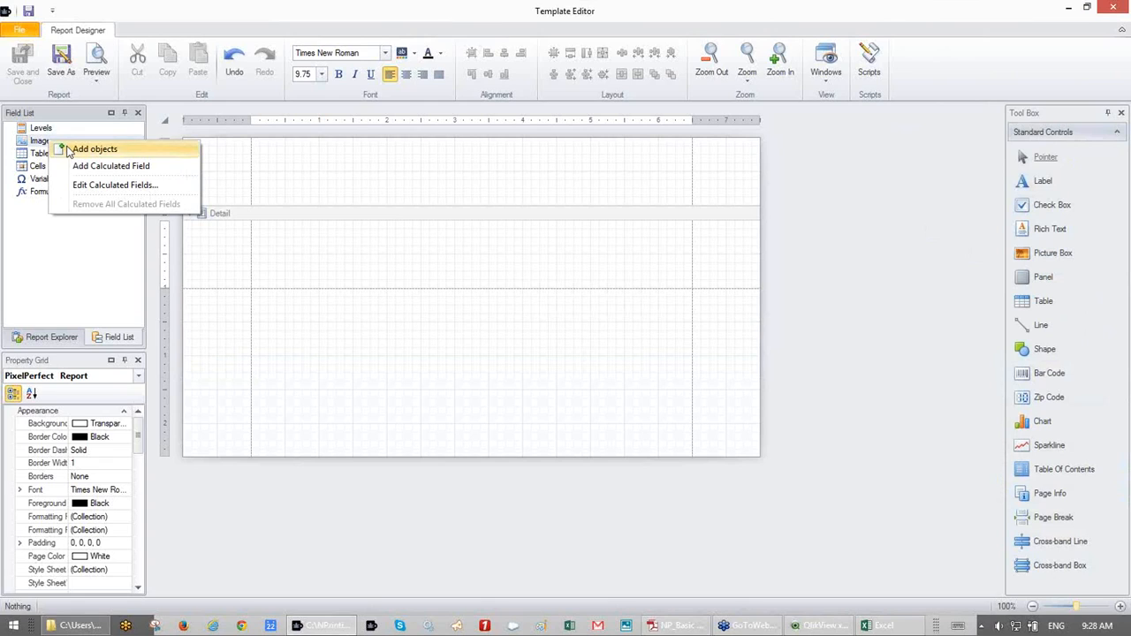
pyautogui.click(41, 155)
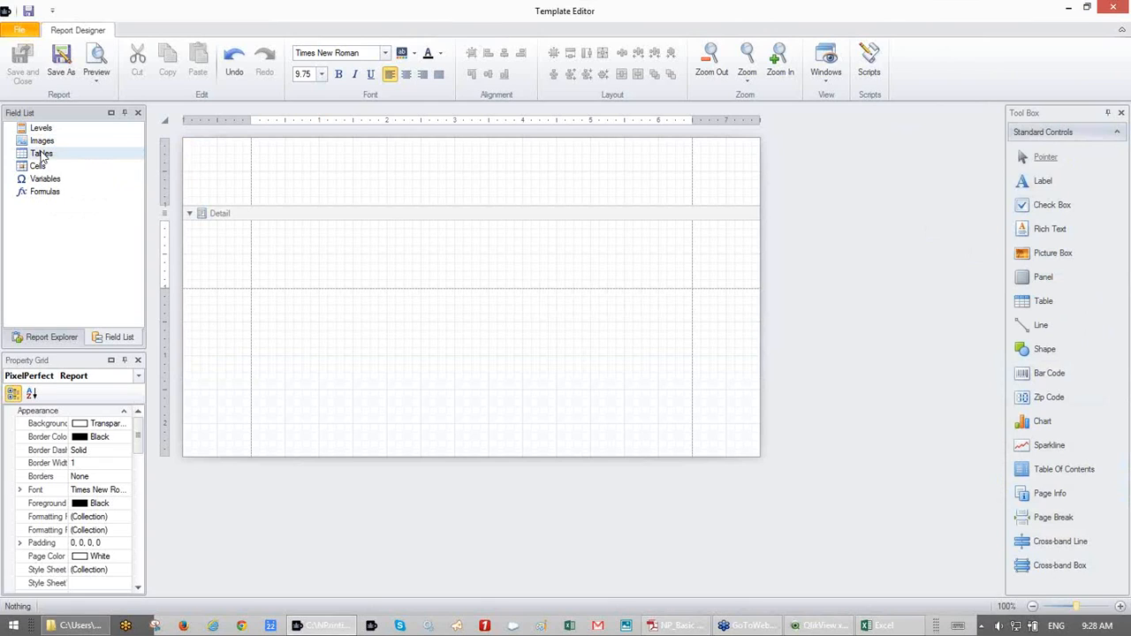
pyautogui.click(44, 130)
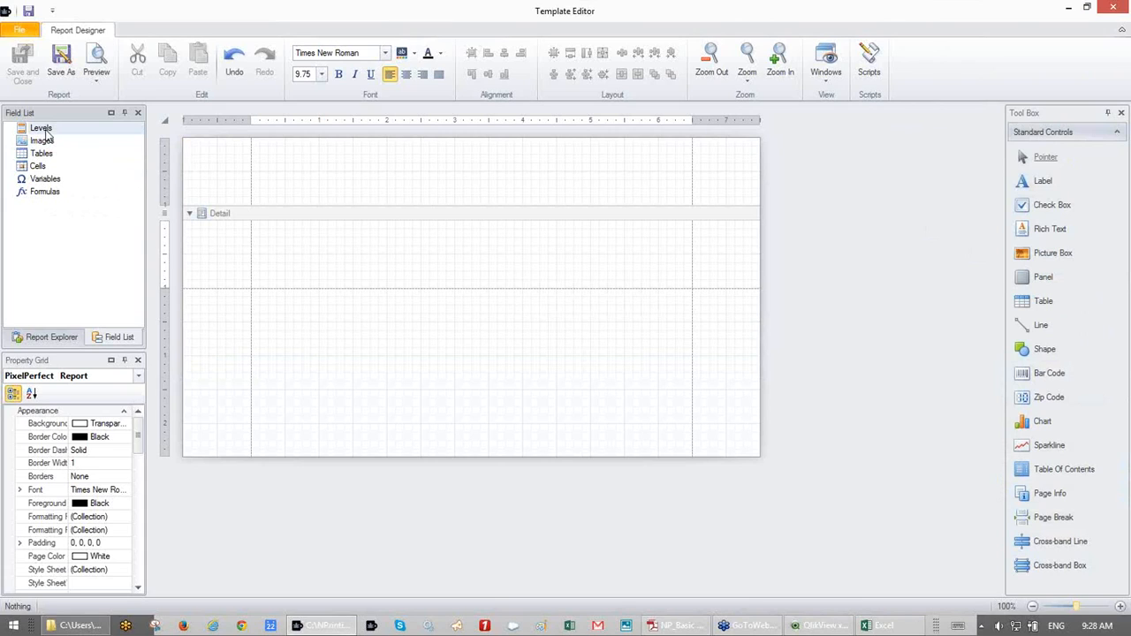
pyautogui.click(46, 154)
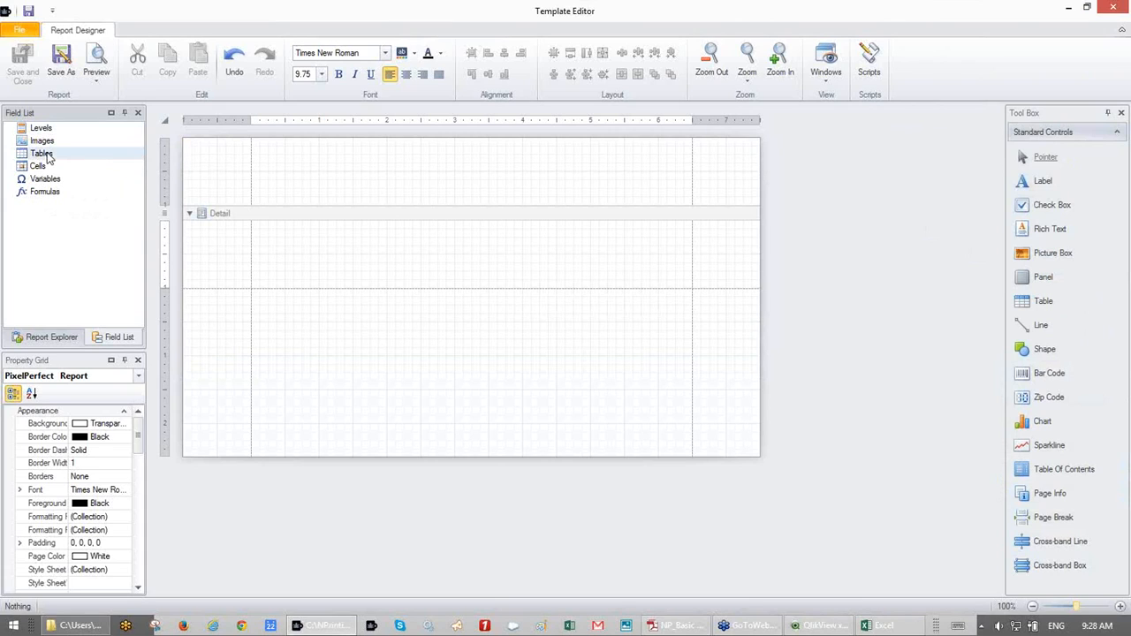
pyautogui.click(46, 130)
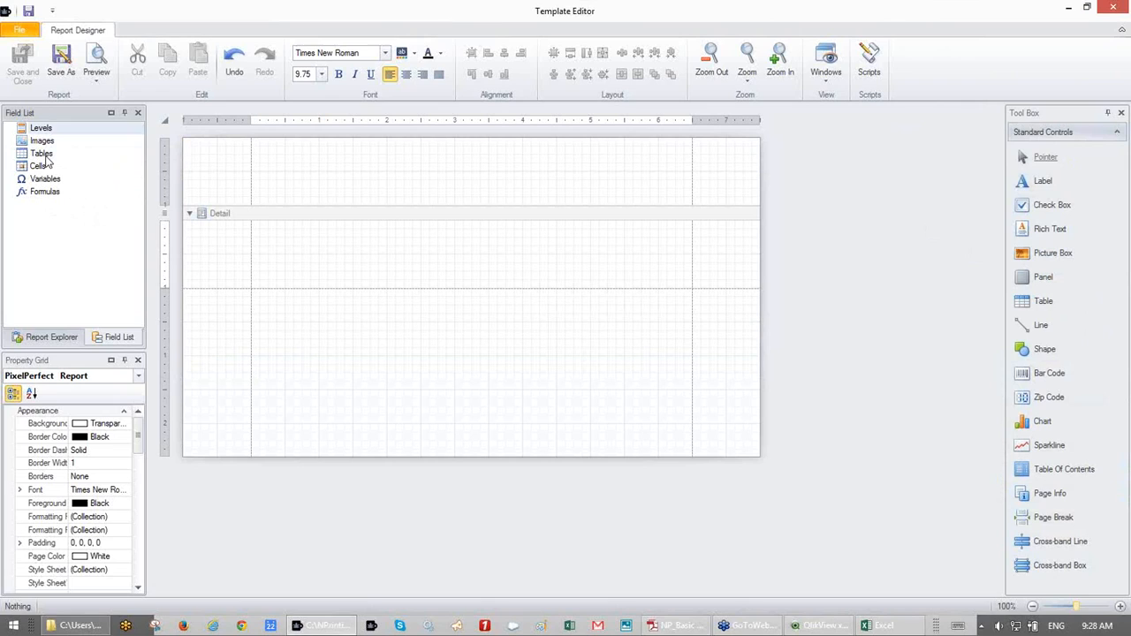
pyautogui.click(46, 156)
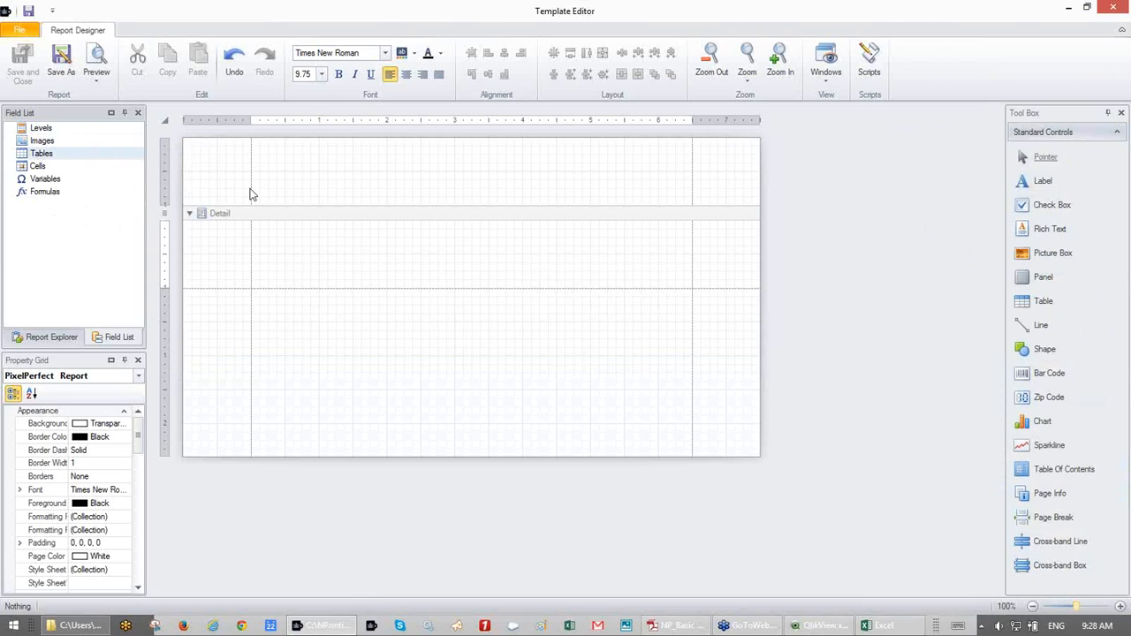
pyautogui.click(47, 130)
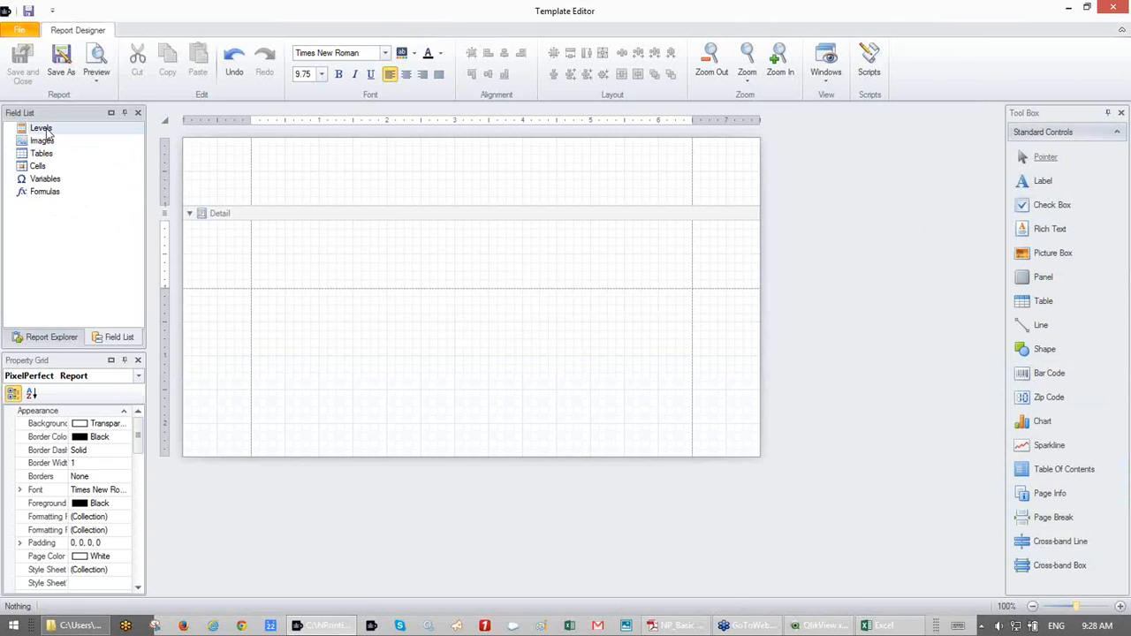
pyautogui.rightClick(48, 131)
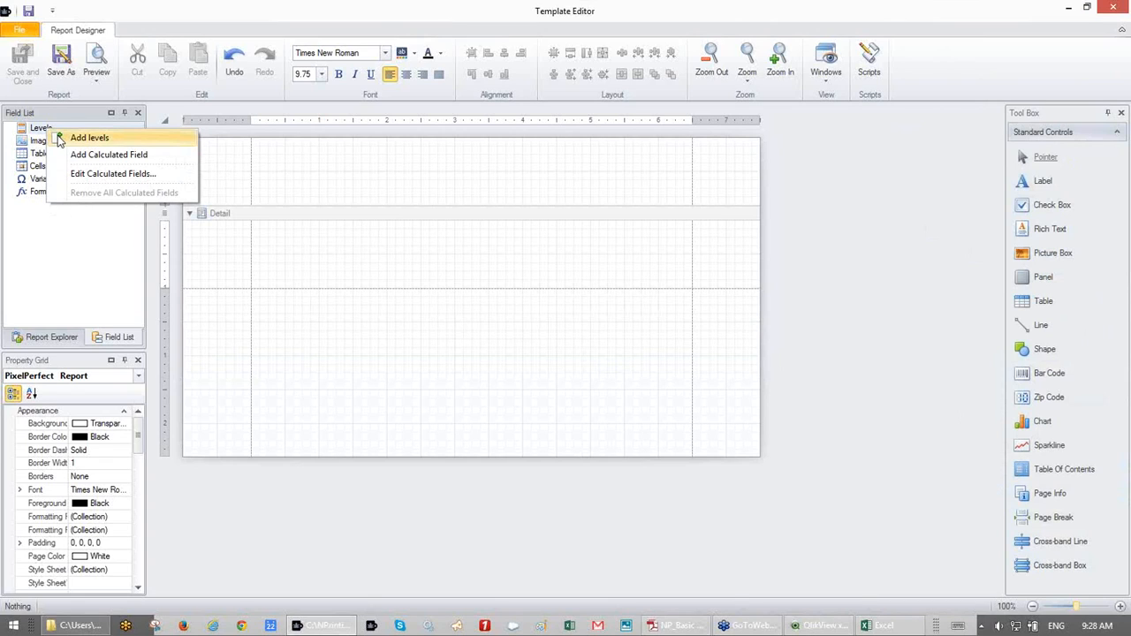
pyautogui.click(59, 140)
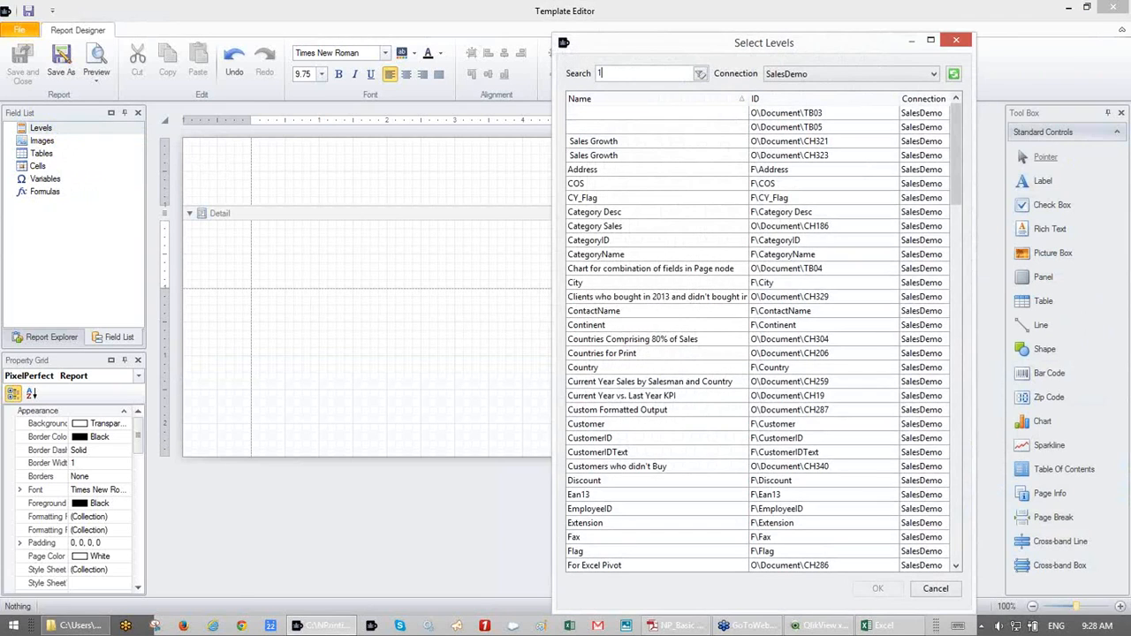
# - Add the CH184_Level - Top 25 Products level by searching 184, and inspect its fields
pyautogui.write('184')
pyautogui.doubleClick(626, 115)
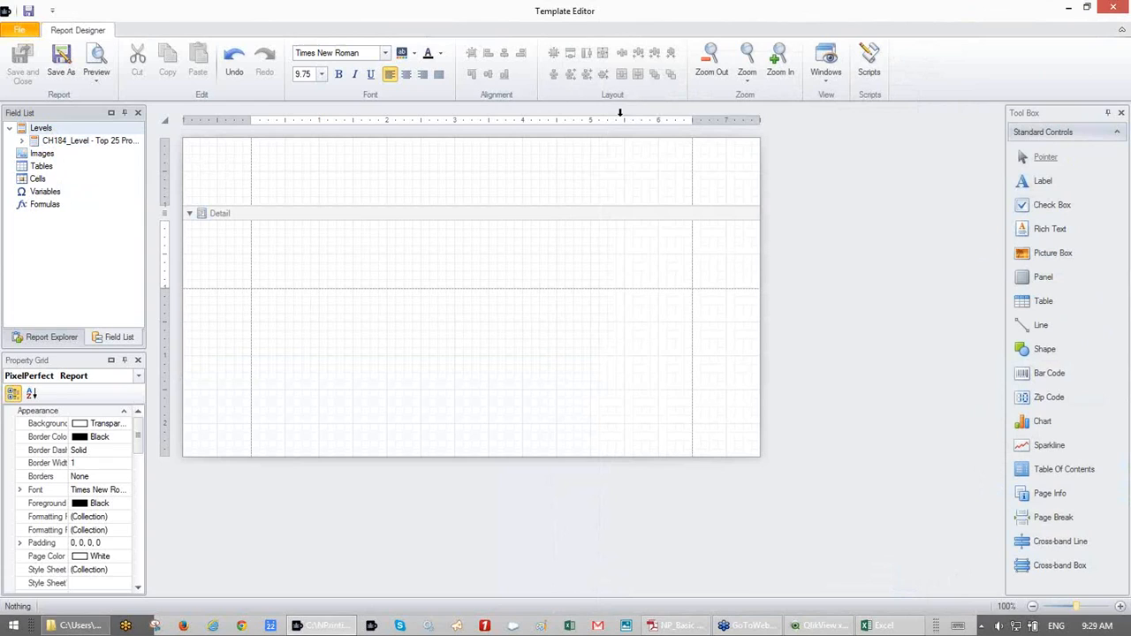
pyautogui.click(22, 142)
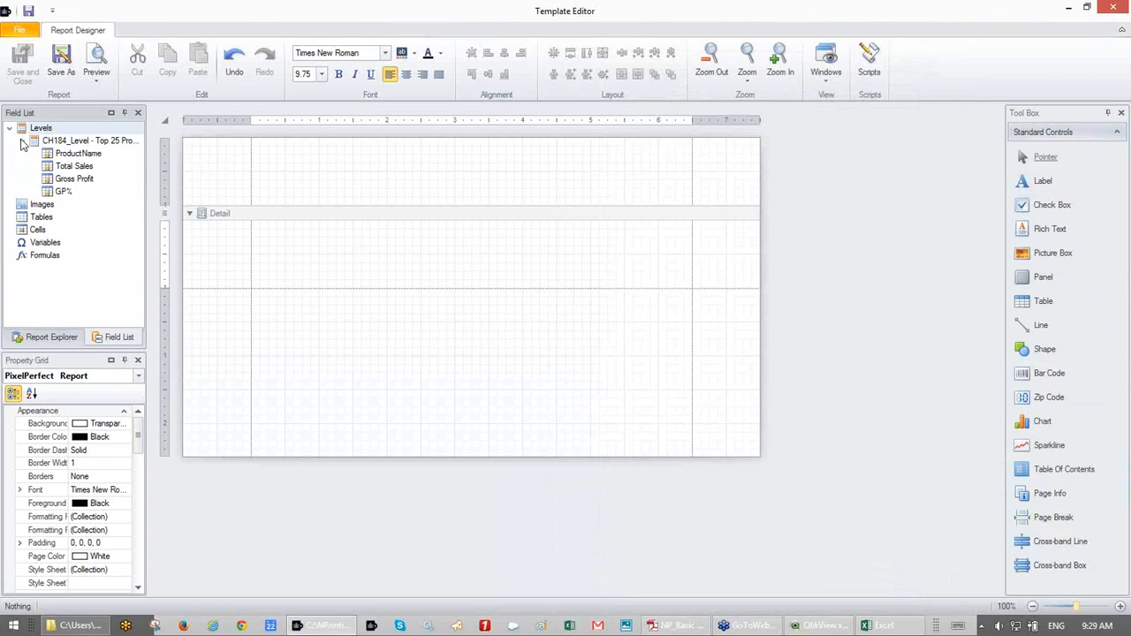
pyautogui.click(63, 156)
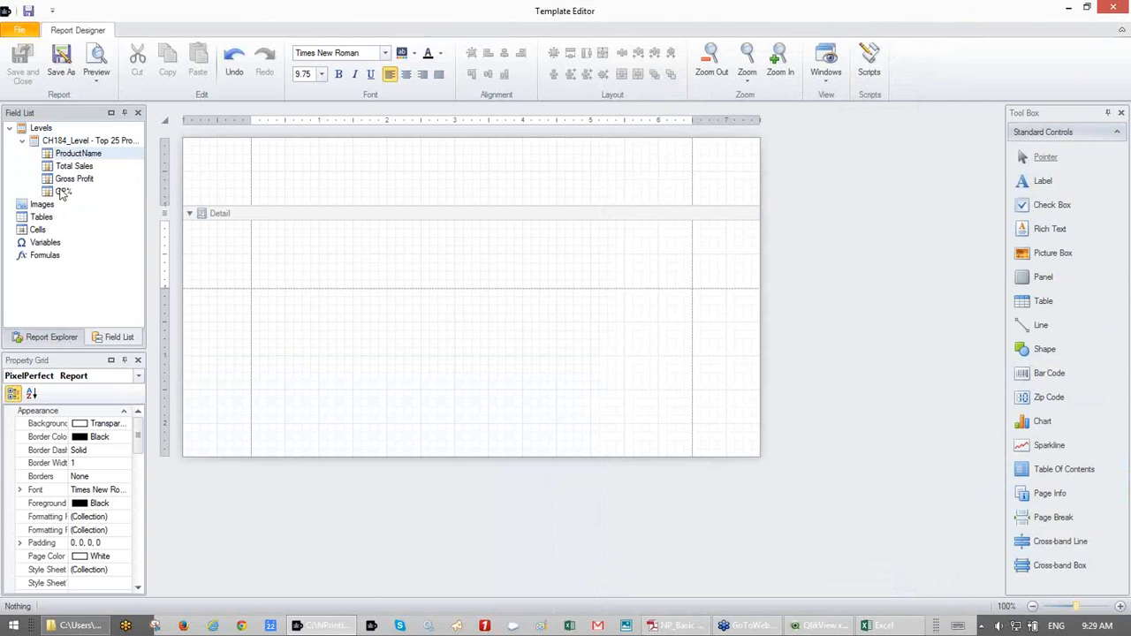
pyautogui.click(78, 143)
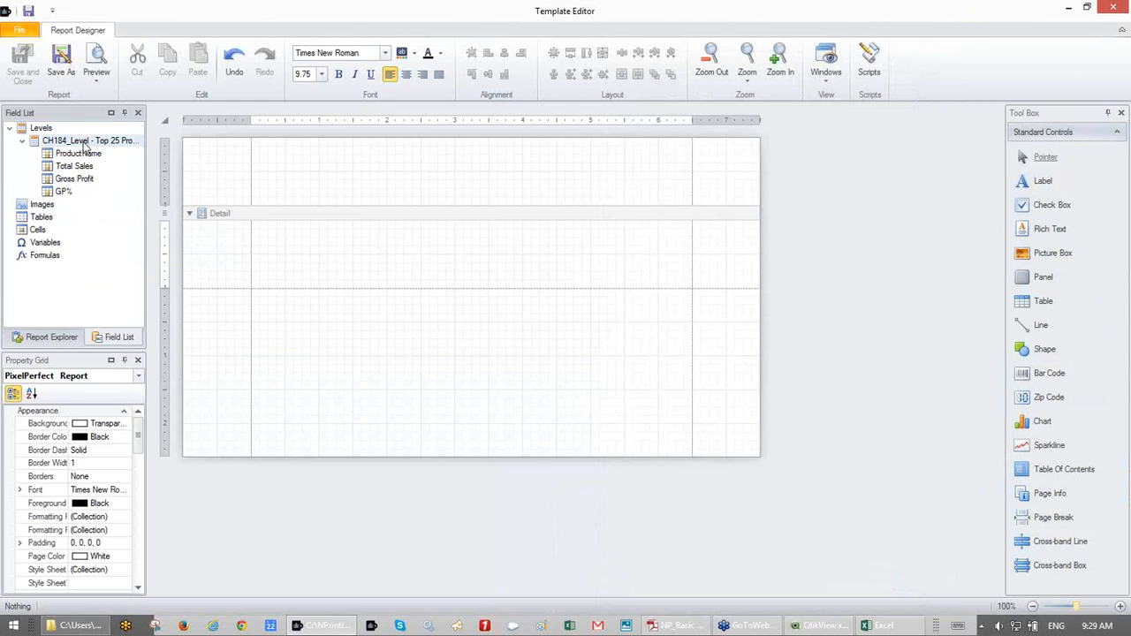
# - Insert a Detail Report band bound to CH184_Level - Top 25 Products and select its Detail1 band
pyautogui.rightClick(354, 215)
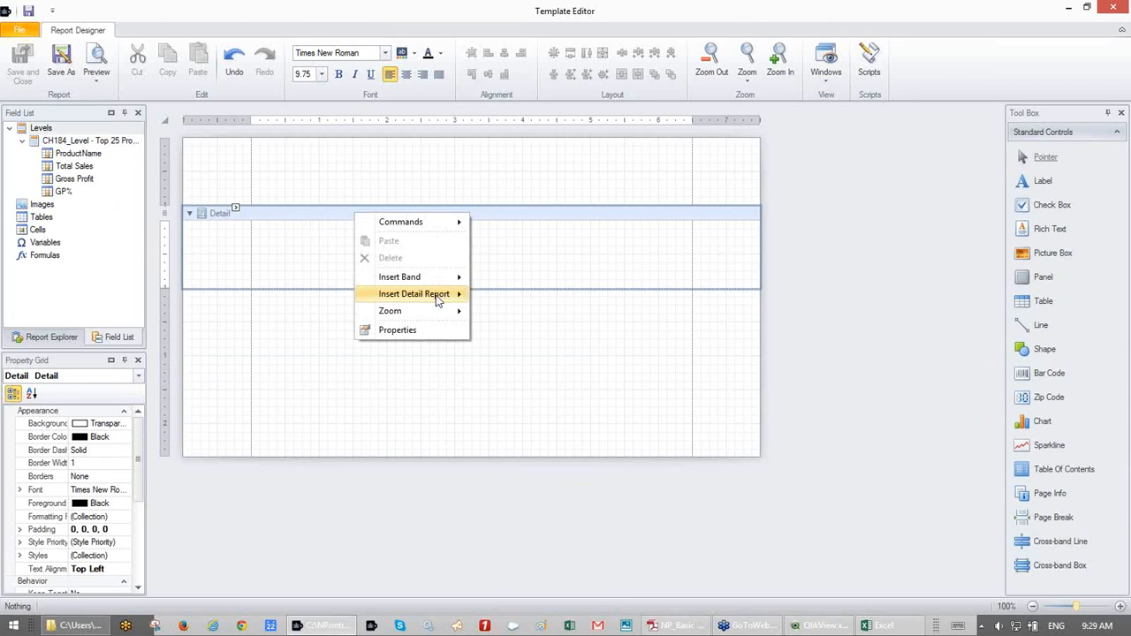
pyautogui.moveTo(438, 297)
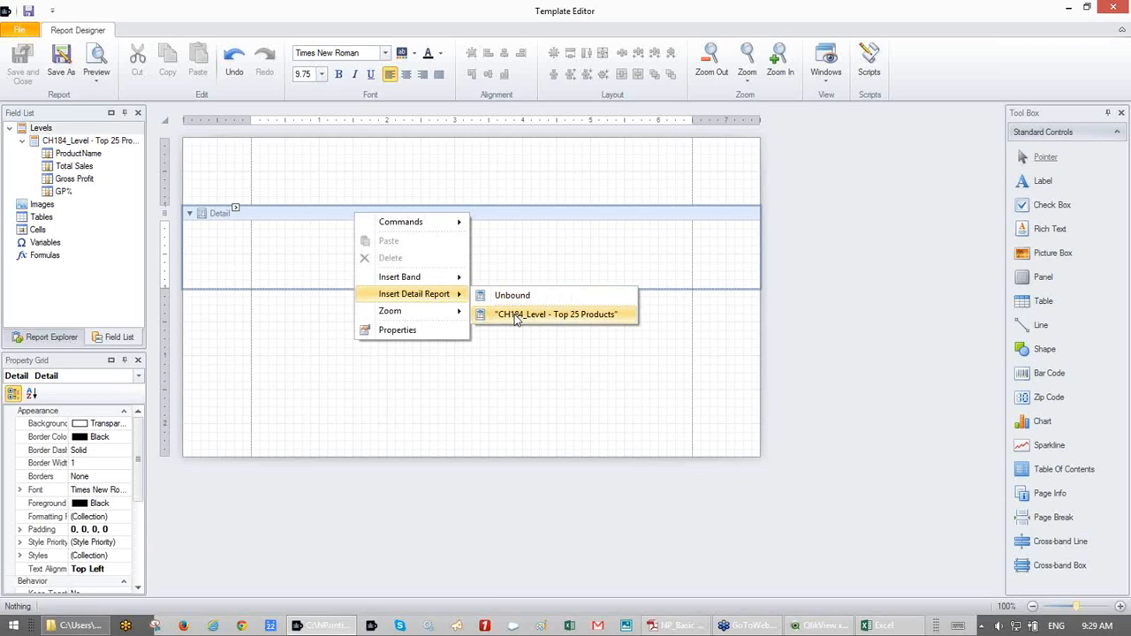
pyautogui.click(517, 317)
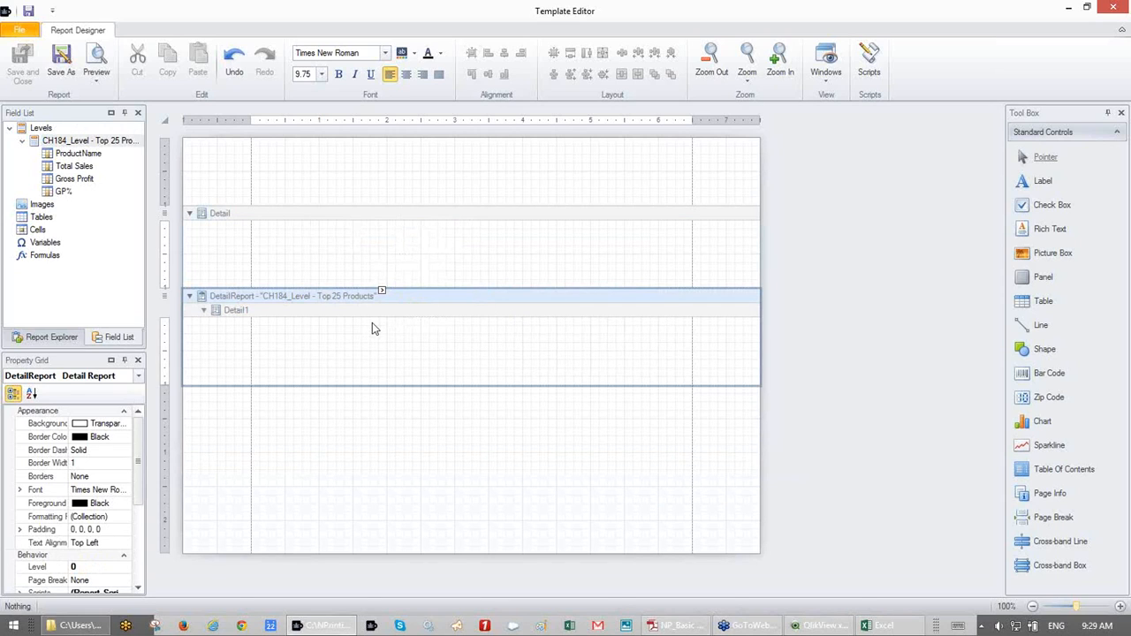
pyautogui.rightClick(86, 144)
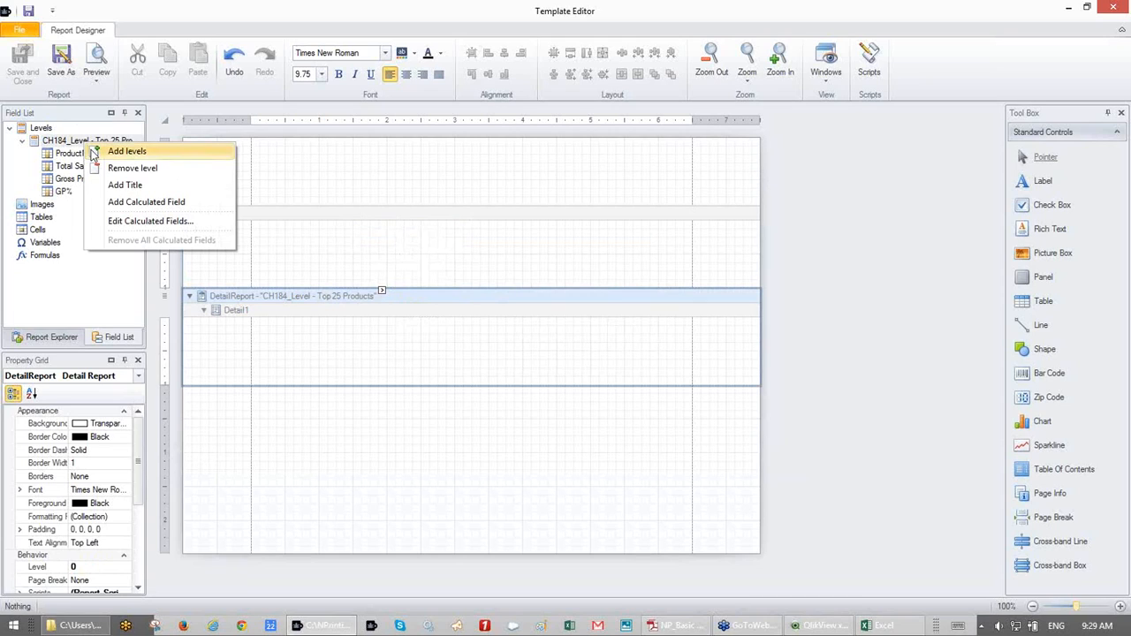
pyautogui.rightClick(422, 304)
pyautogui.rightClick(423, 303)
pyautogui.moveTo(497, 385)
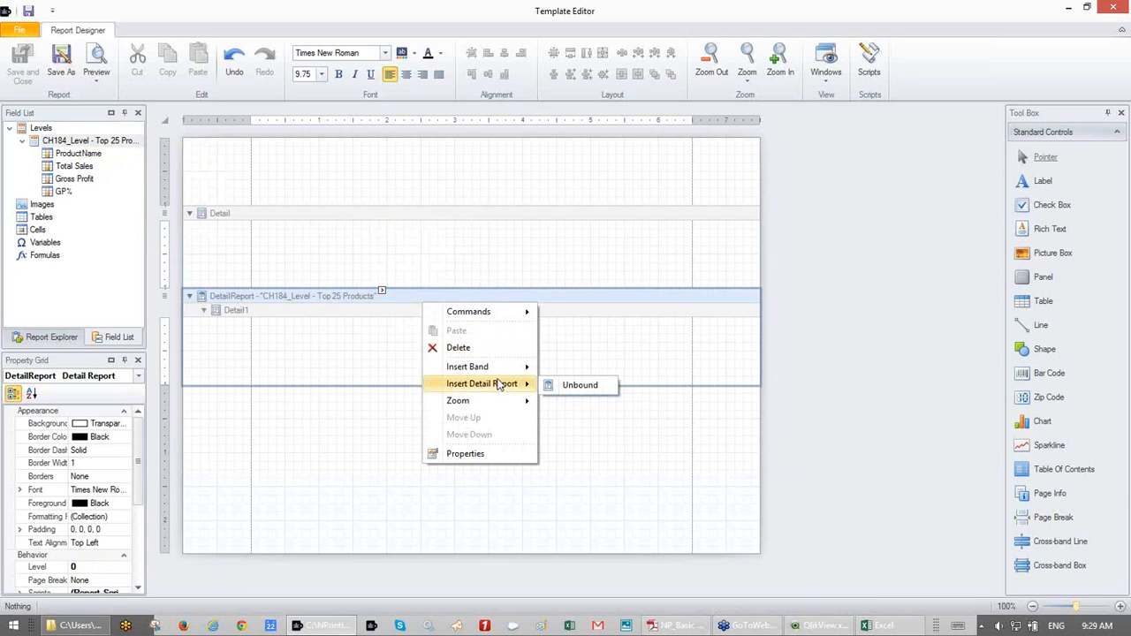
pyautogui.click(404, 348)
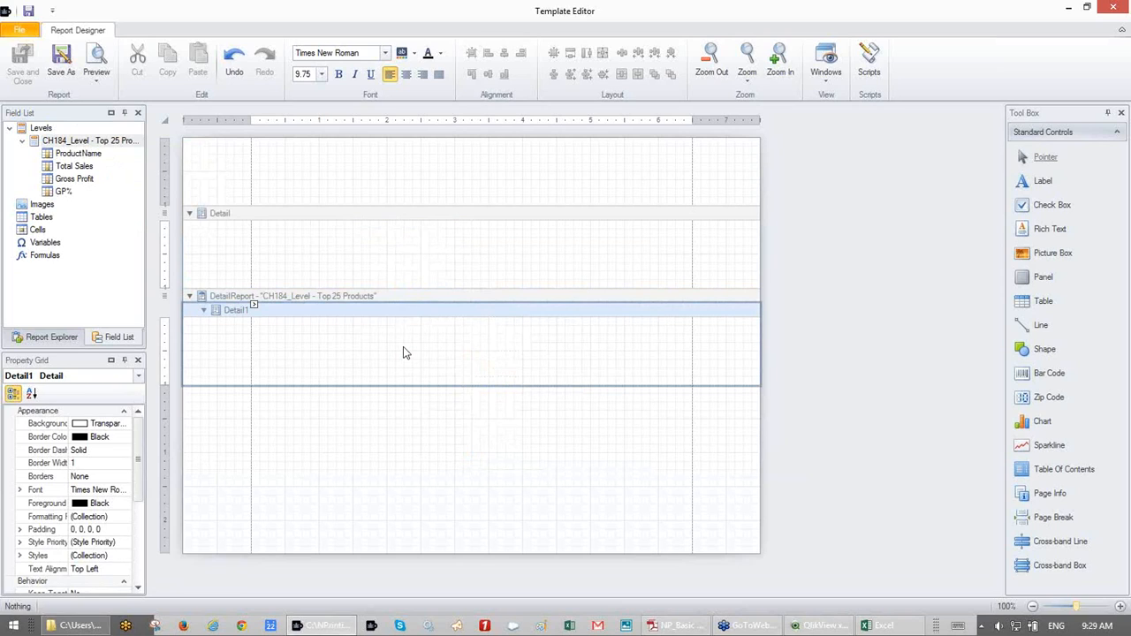
pyautogui.click(59, 152)
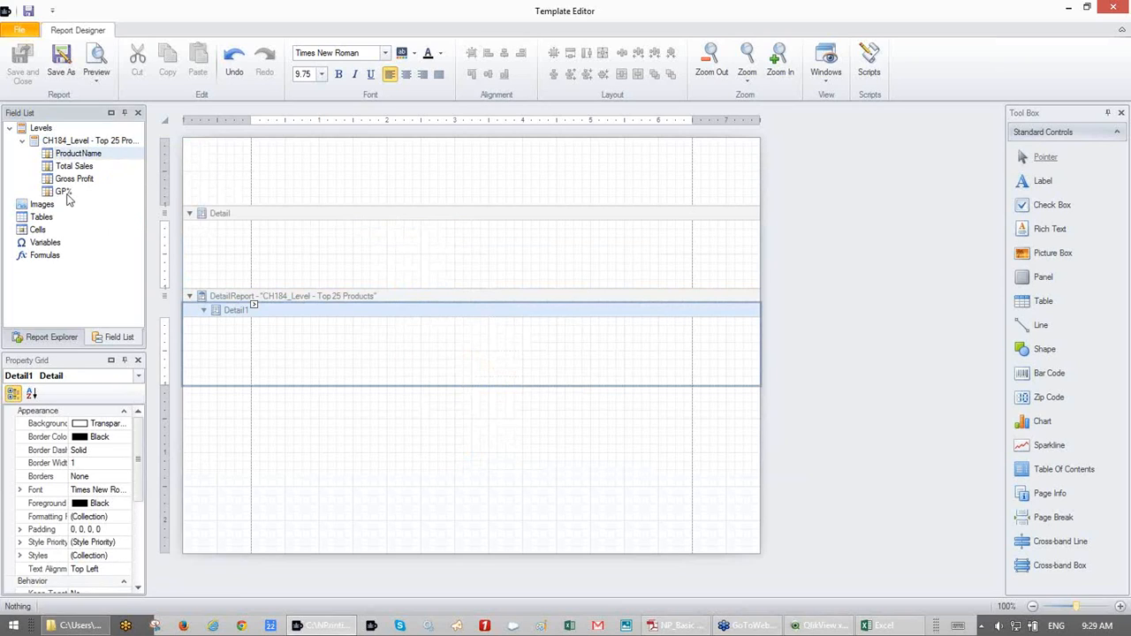
# - Place ProductName, Total Sales, Gross Profit and GP% as a field row in Detail1 and as column headers in Detail
pyautogui.keyDown('shift'); pyautogui.click(64, 192); pyautogui.keyUp('shift')
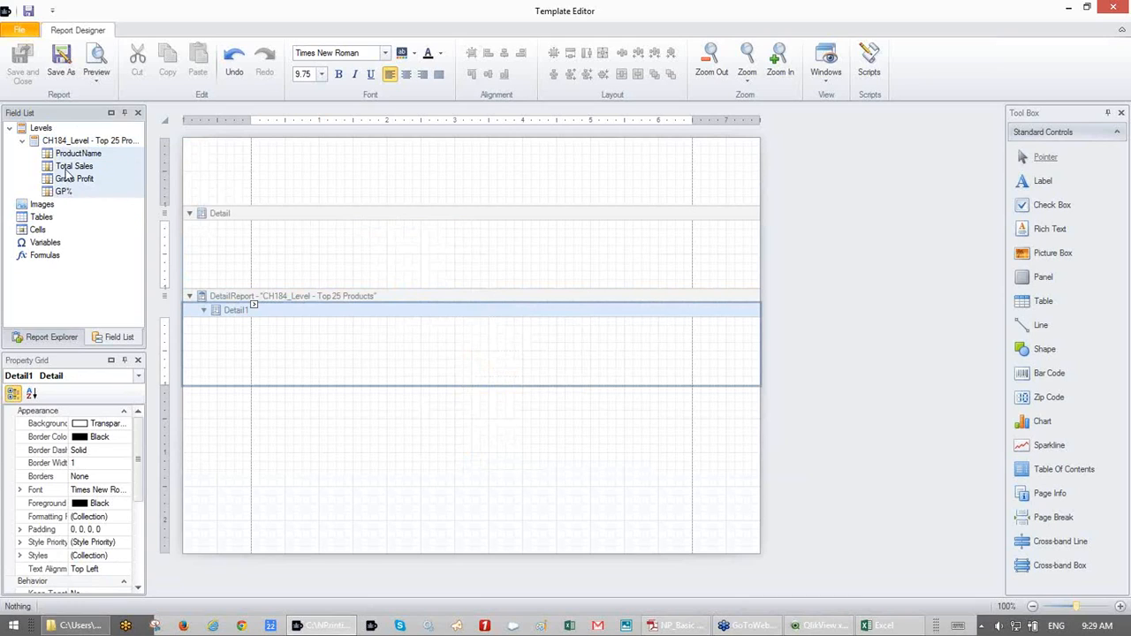
pyautogui.moveTo(66, 156); pyautogui.dragTo(264, 331)
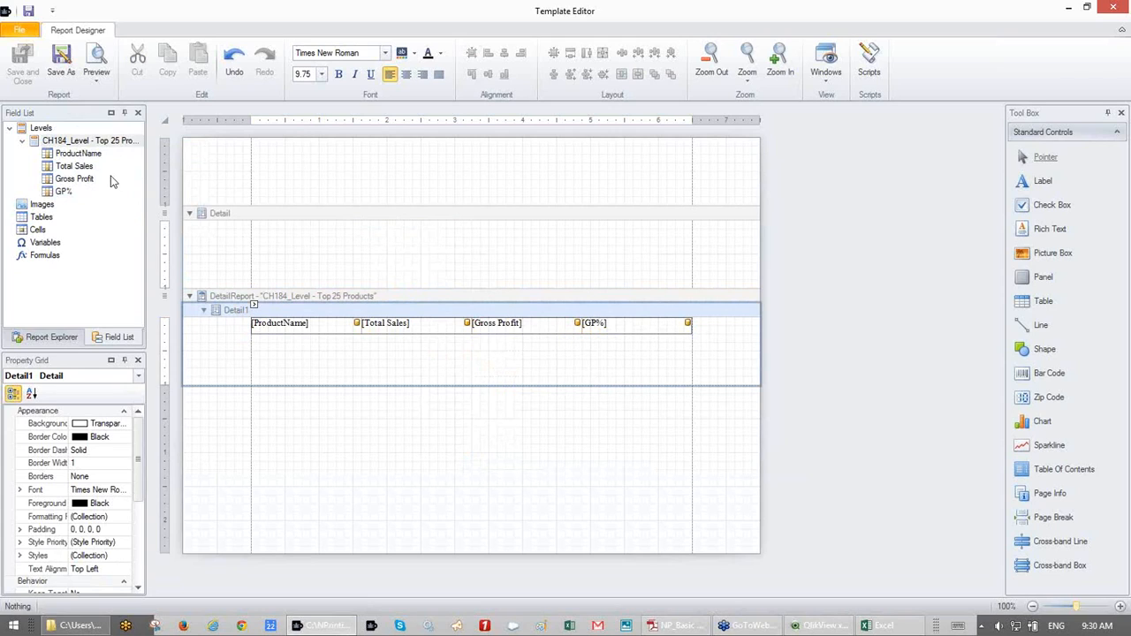
pyautogui.click(78, 155)
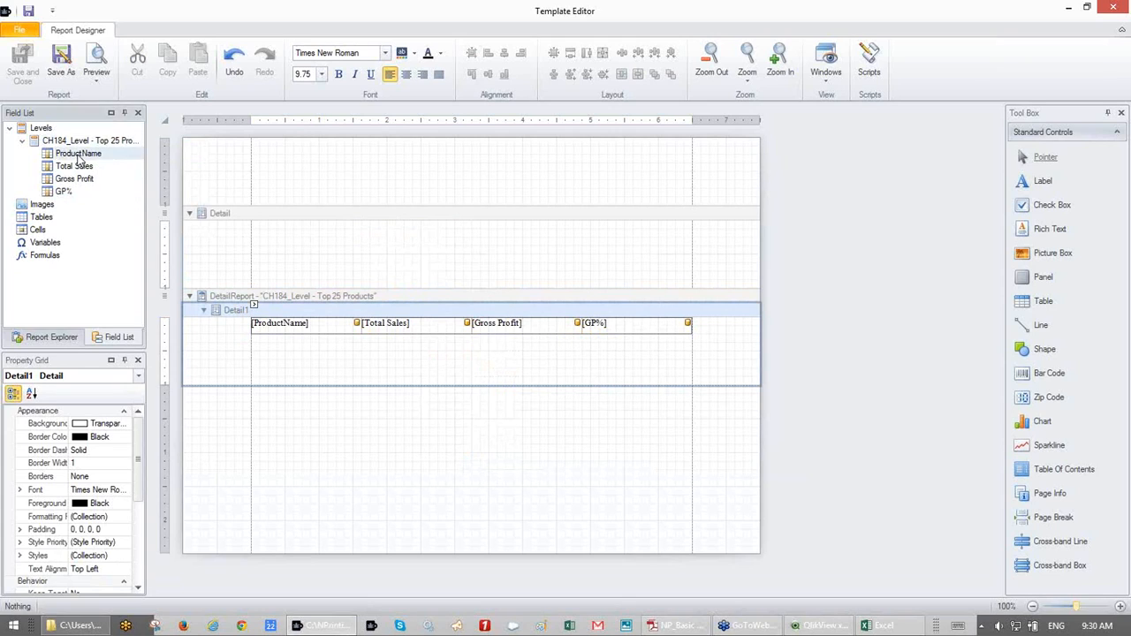
pyautogui.keyDown('shift'); pyautogui.click(63, 196); pyautogui.keyUp('shift')
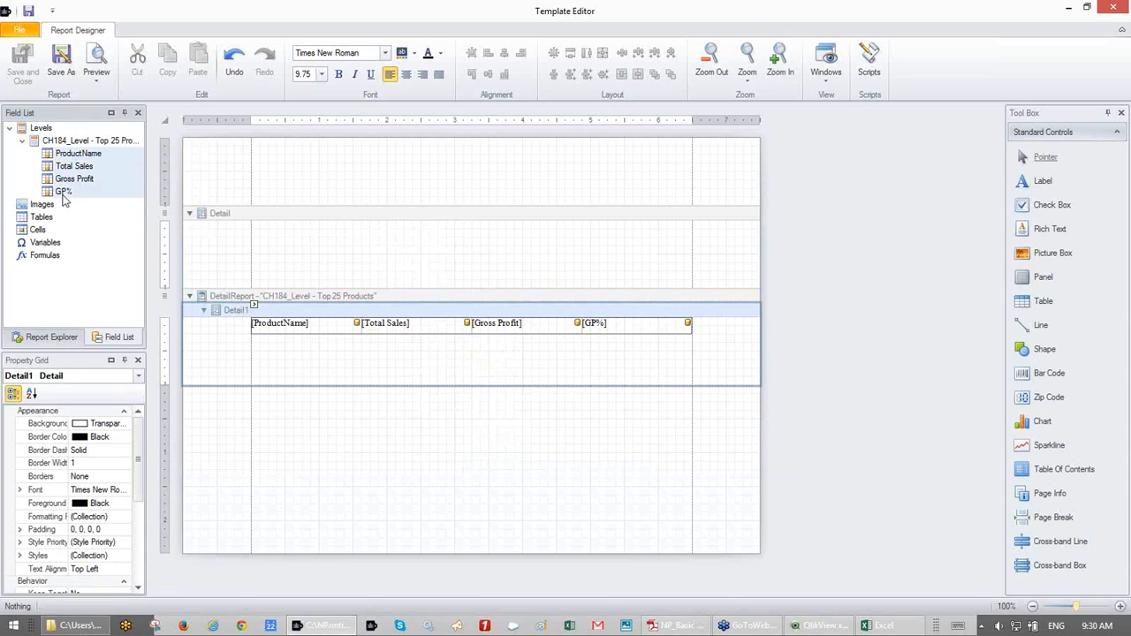
pyautogui.moveTo(63, 193); pyautogui.dragTo(261, 232)
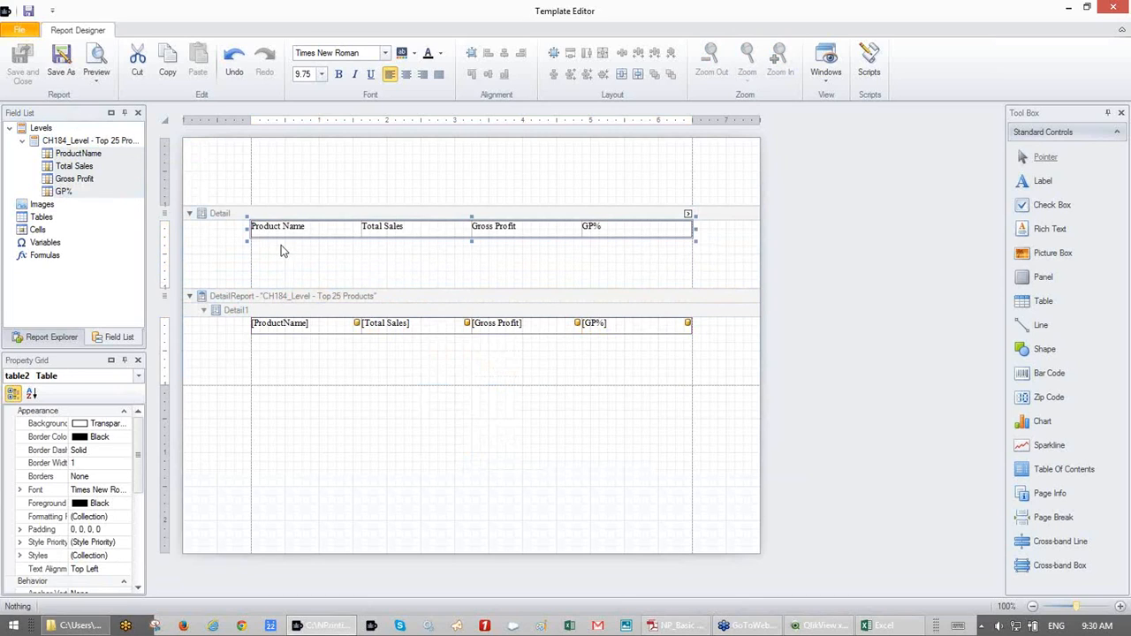
# - Shorten the Detail and Detail1 bands to fit their contents, then widen the field list and property panels
pyautogui.click(287, 256)
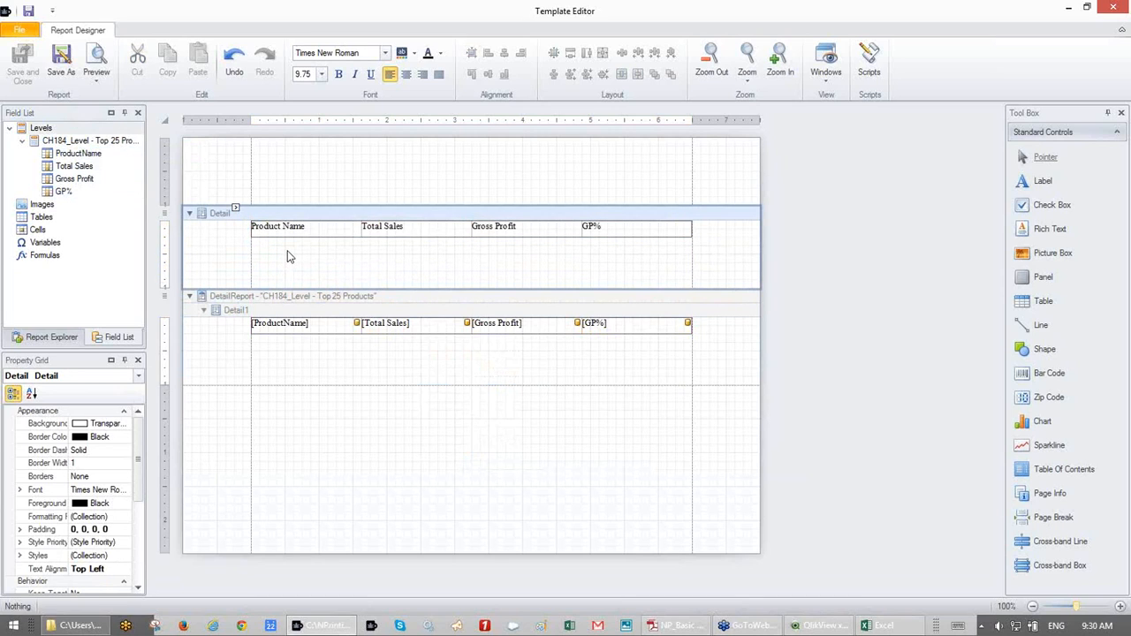
pyautogui.moveTo(426, 289); pyautogui.dragTo(427, 237)
pyautogui.click(442, 312)
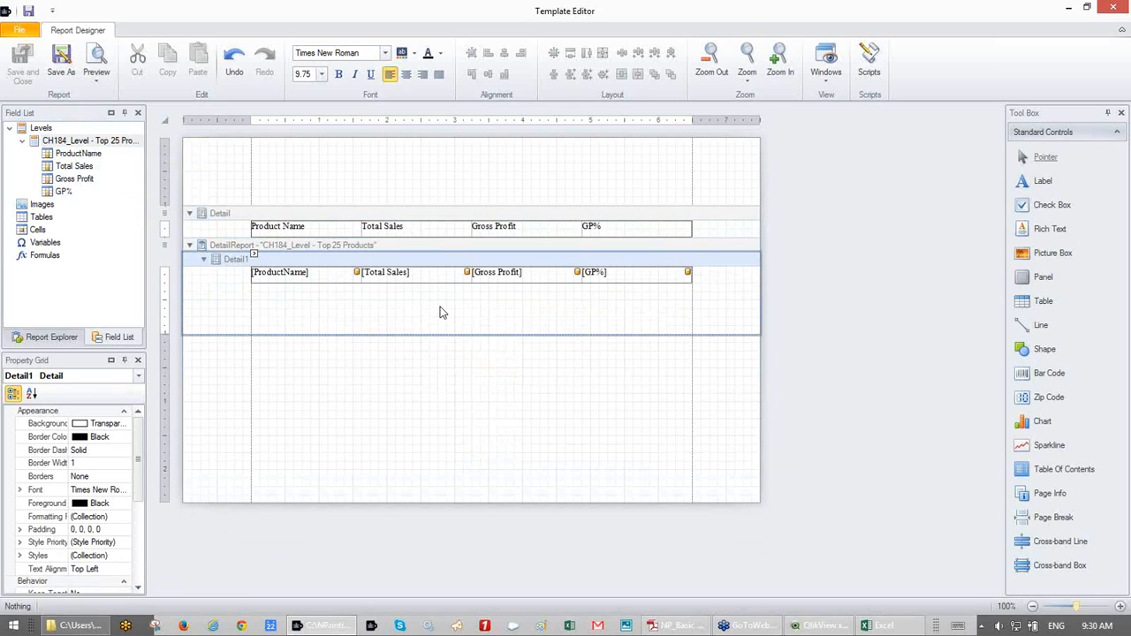
pyautogui.moveTo(462, 333); pyautogui.dragTo(466, 284)
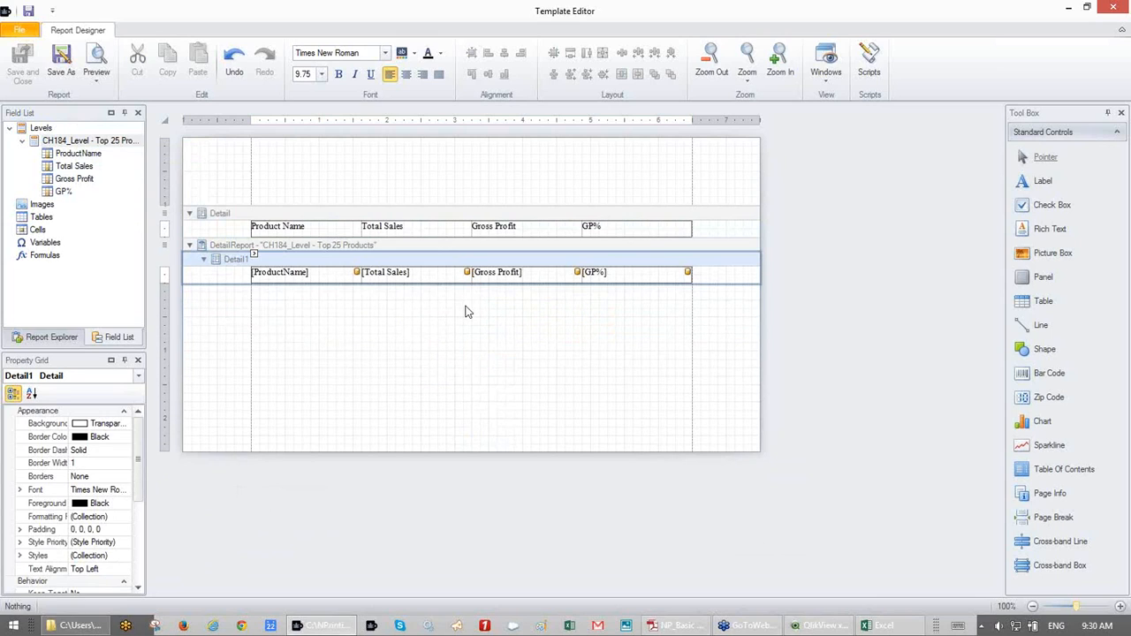
pyautogui.click(466, 311)
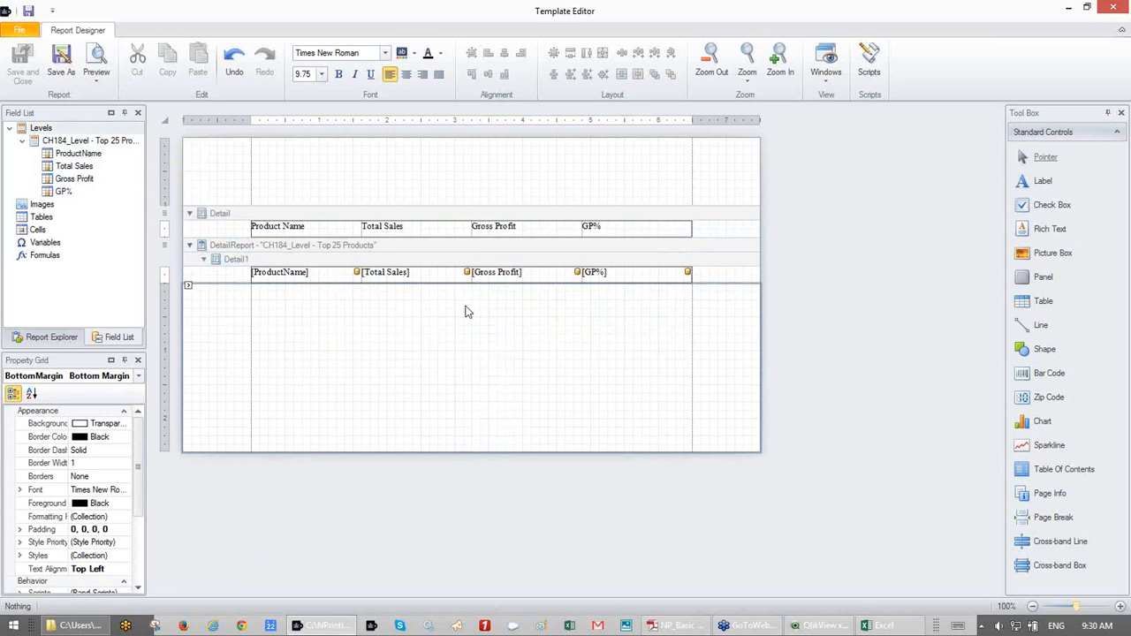
pyautogui.click(251, 220)
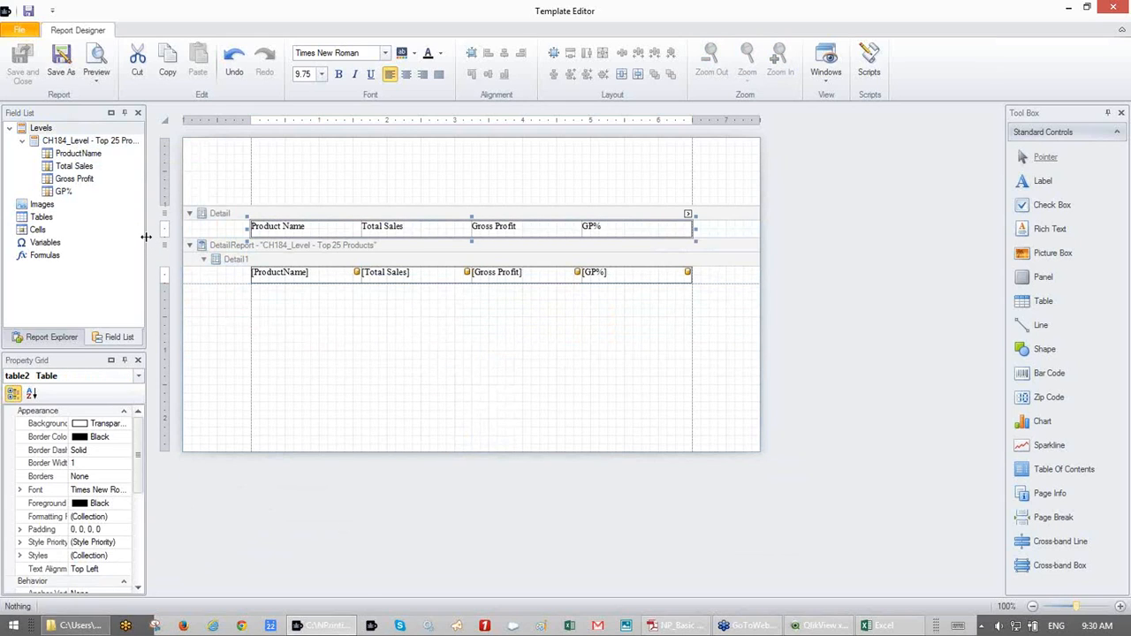
pyautogui.moveTo(146, 236); pyautogui.dragTo(207, 236)
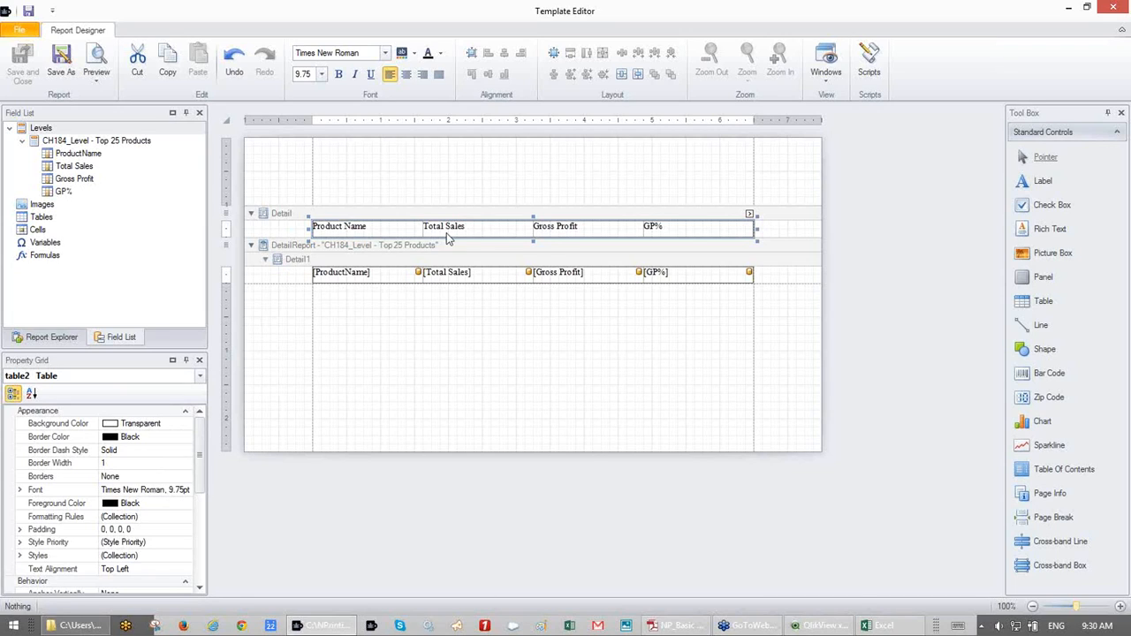
# - Set the header table's background to the ActiveCaption system colour, then select the data row table
pyautogui.click(177, 426)
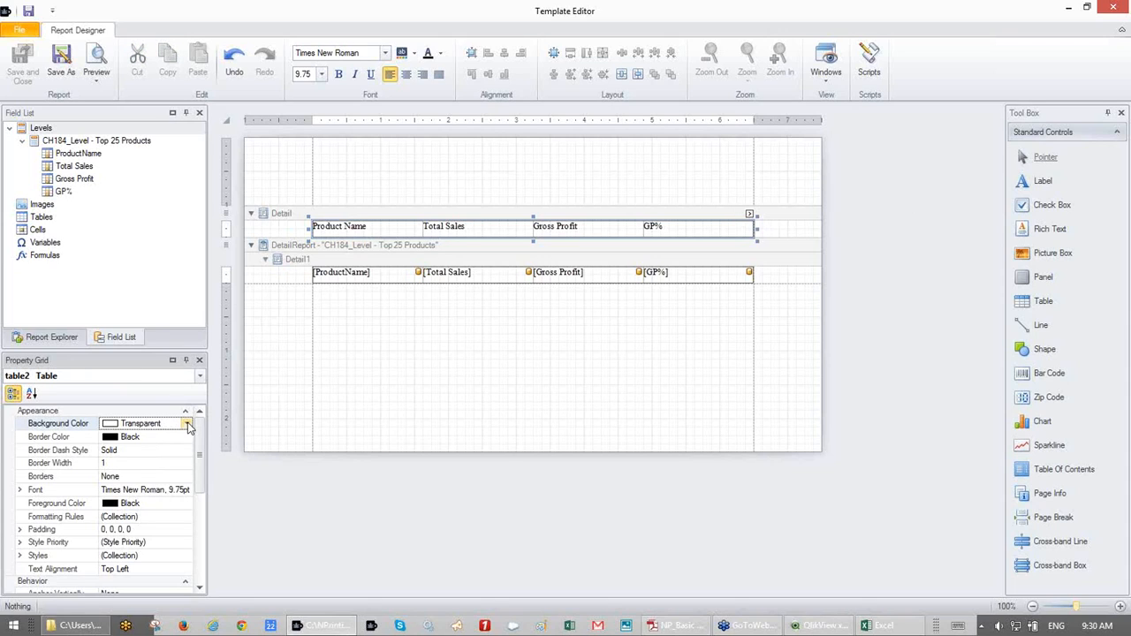
pyautogui.click(187, 423)
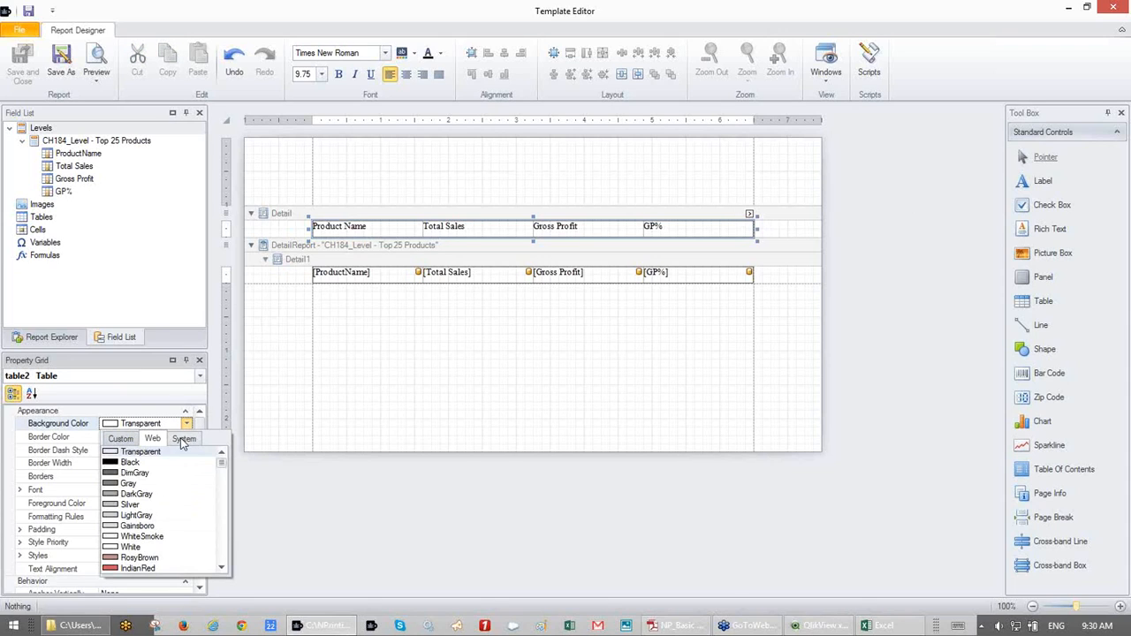
pyautogui.click(183, 441)
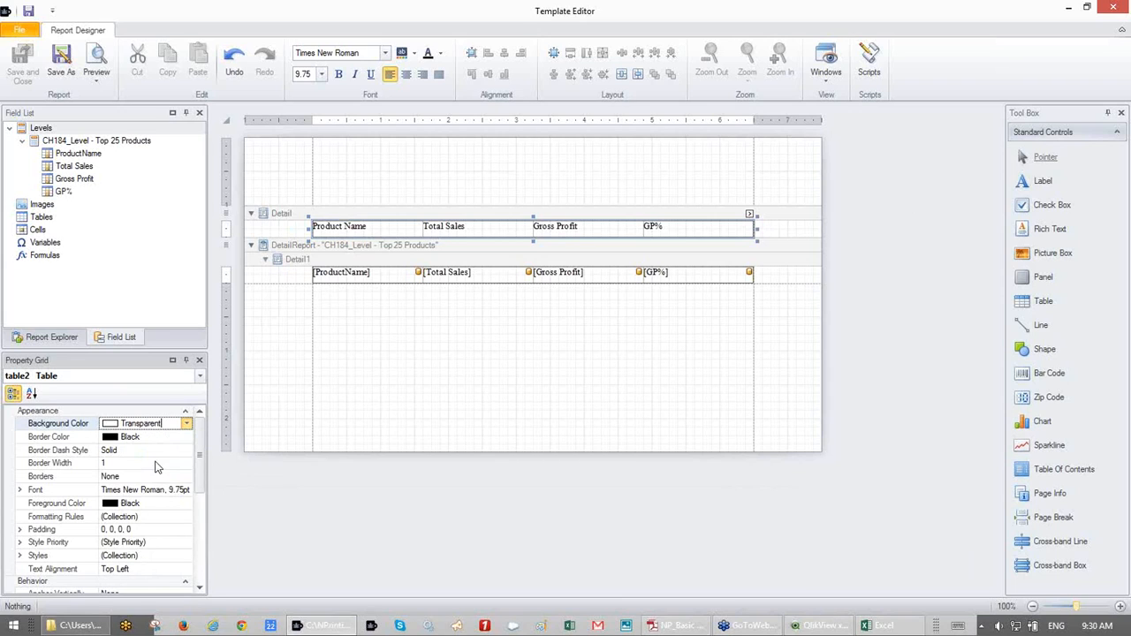
pyautogui.click(157, 463)
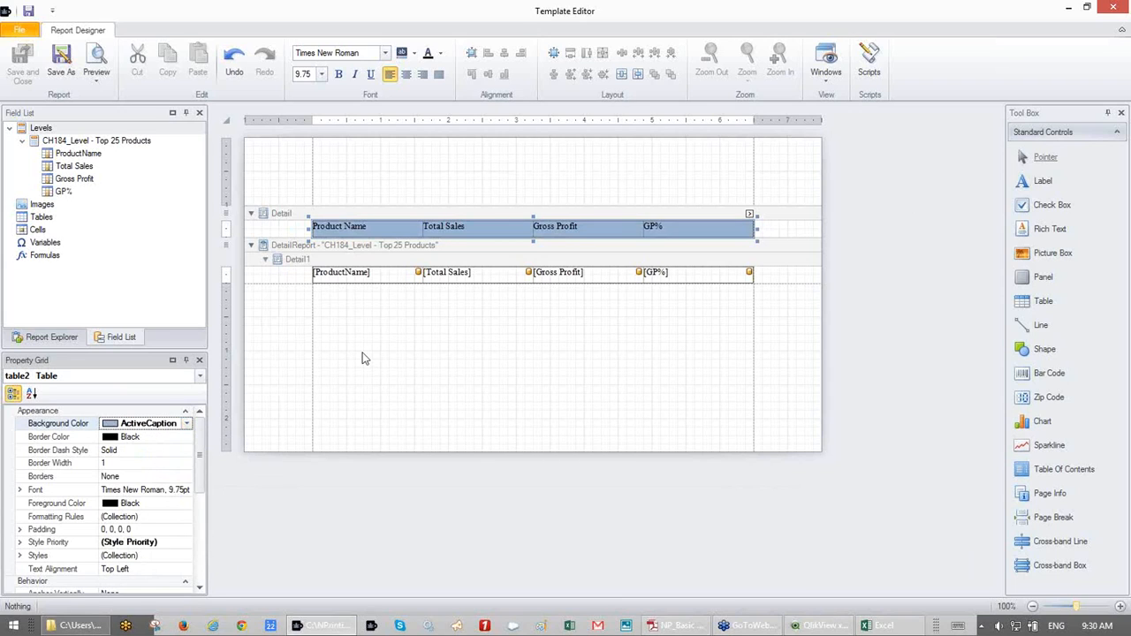
pyautogui.click(342, 279)
pyautogui.click(309, 265)
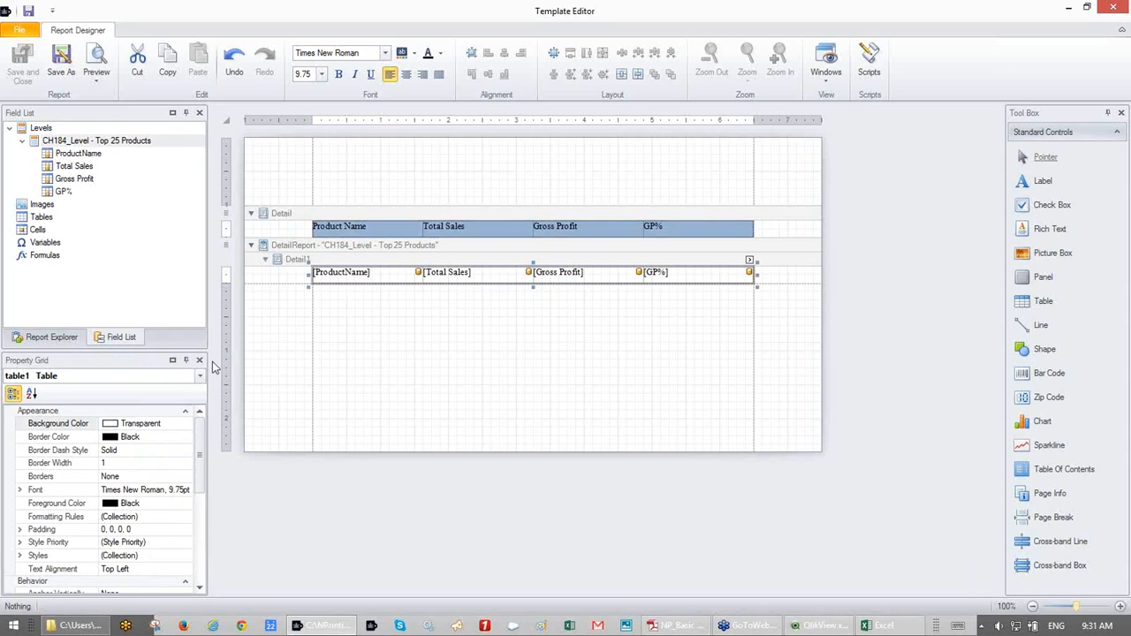
# - Give the data row table Left, Right and Bottom borders
pyautogui.click(131, 476)
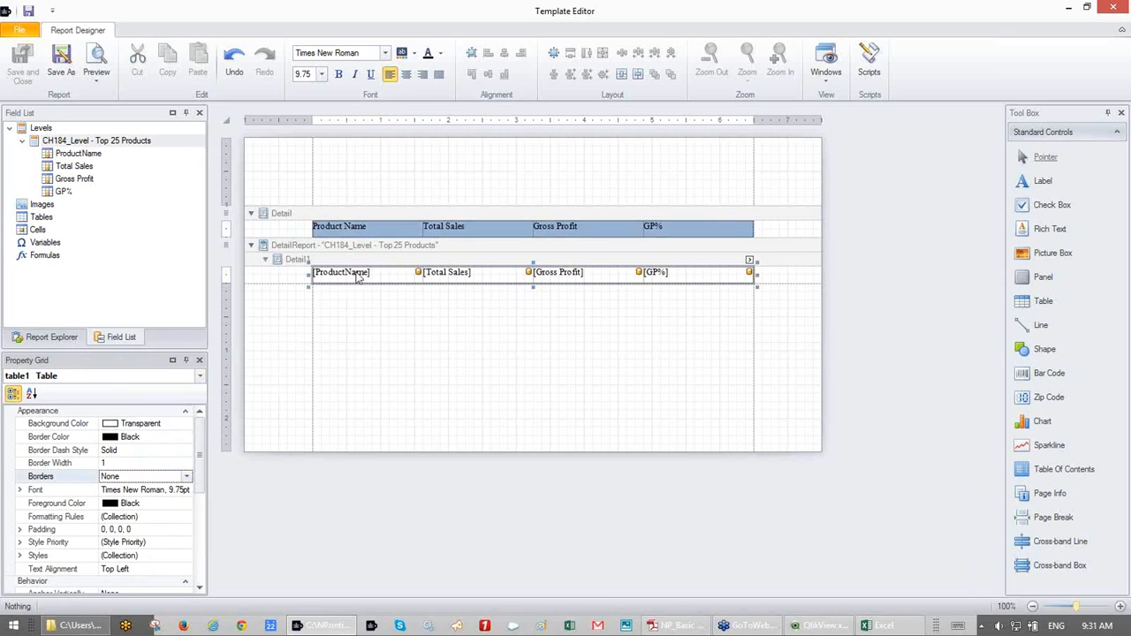
pyautogui.click(185, 477)
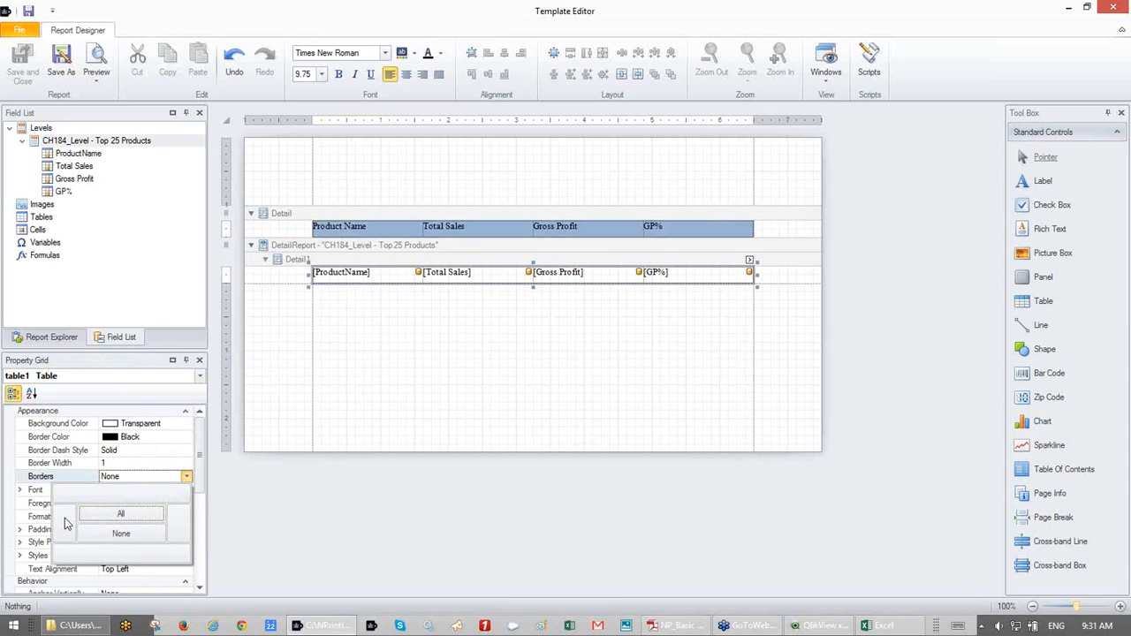
pyautogui.click(81, 555)
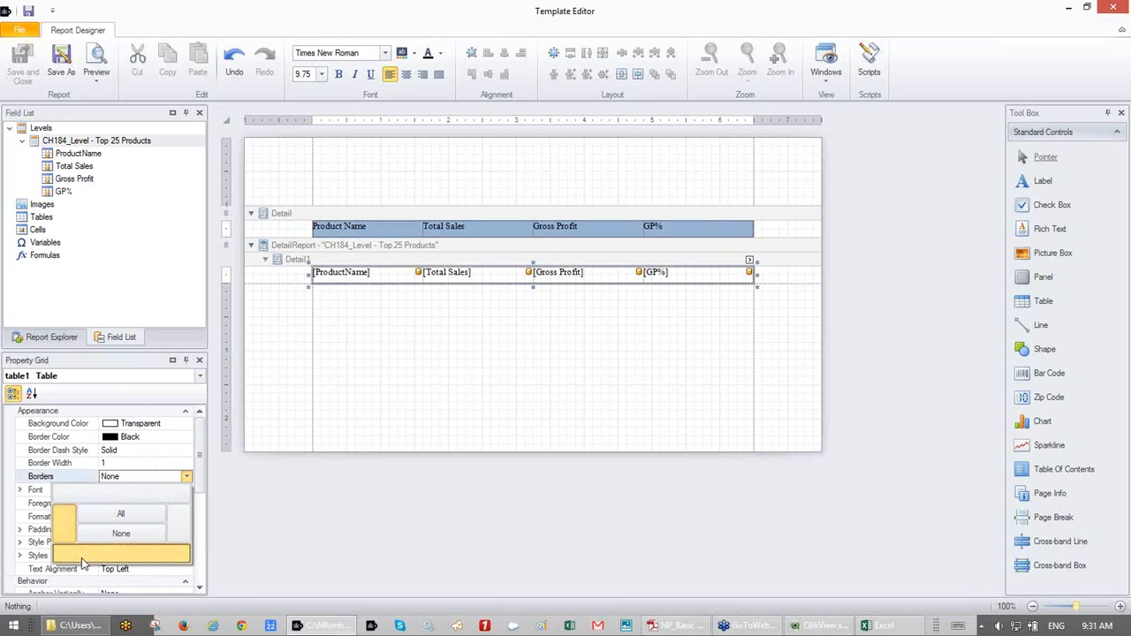
pyautogui.click(177, 517)
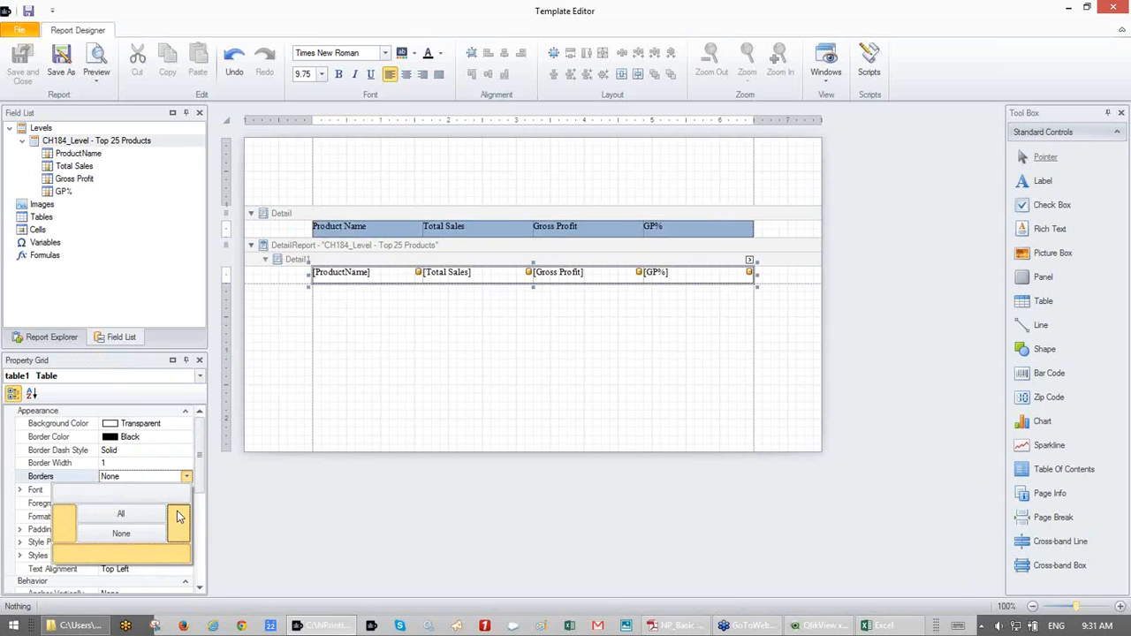
pyautogui.click(185, 478)
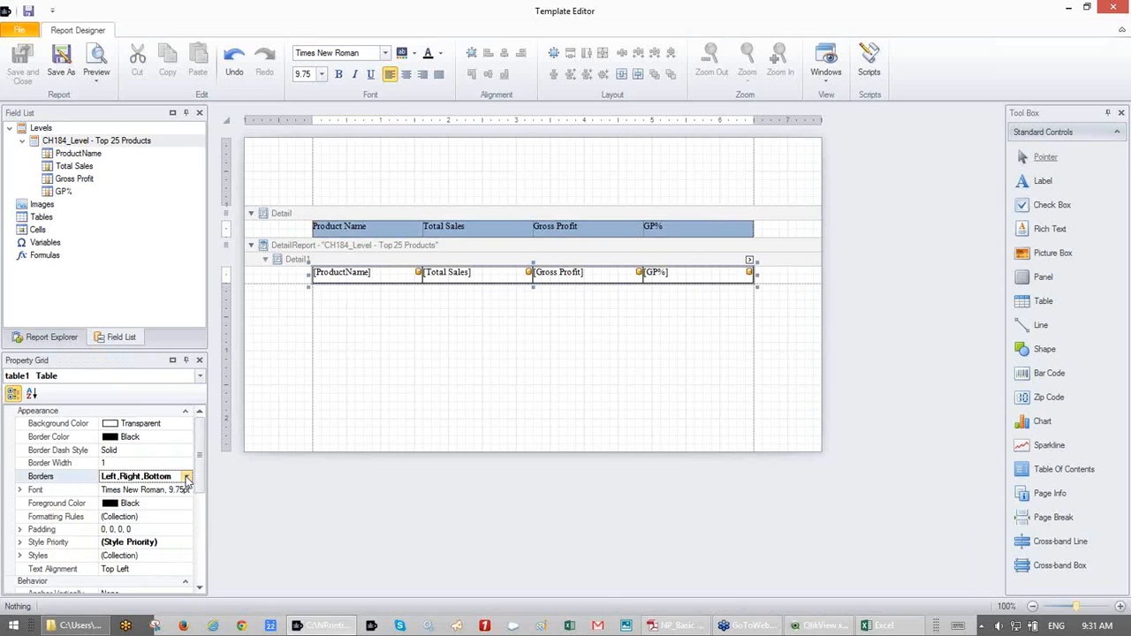
# - Set the header row table's borders to All
pyautogui.click(302, 231)
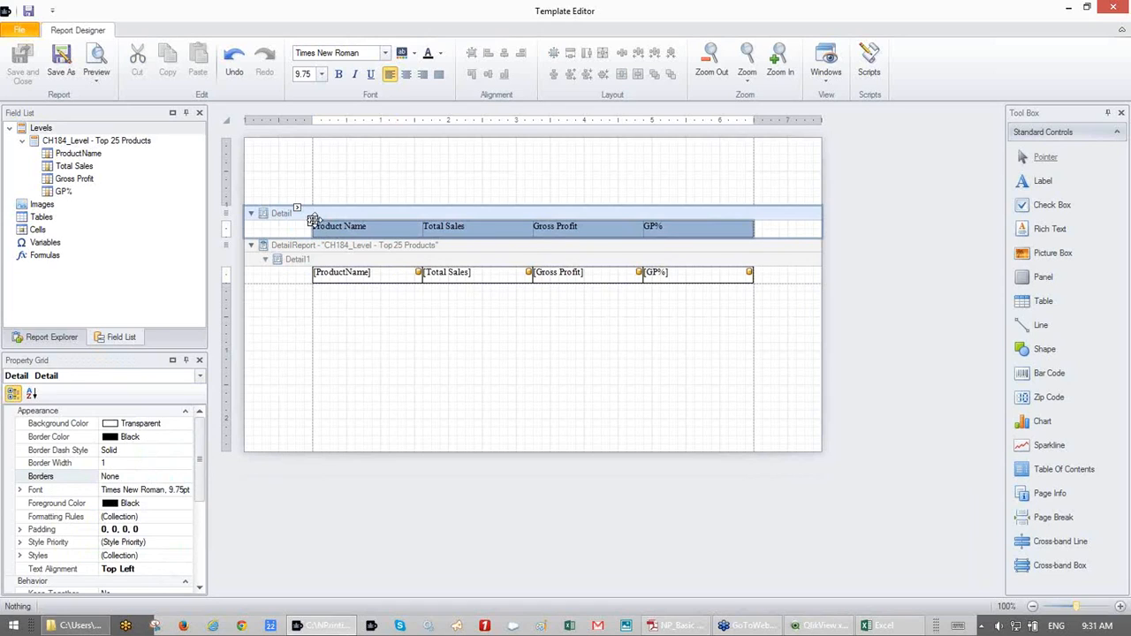
pyautogui.click(311, 218)
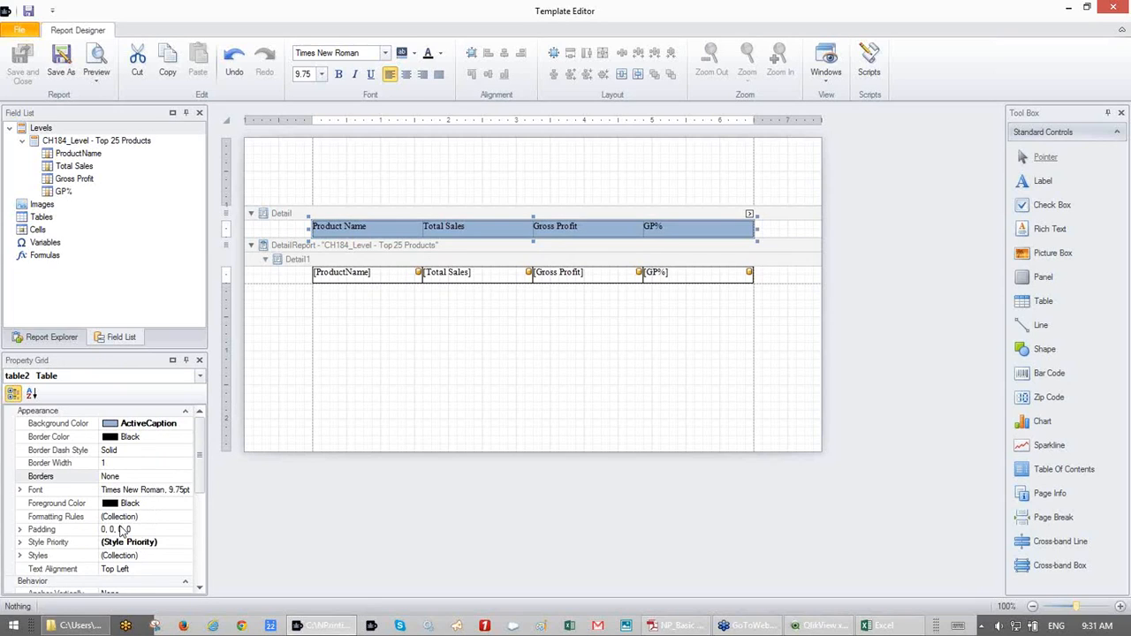
pyautogui.click(166, 478)
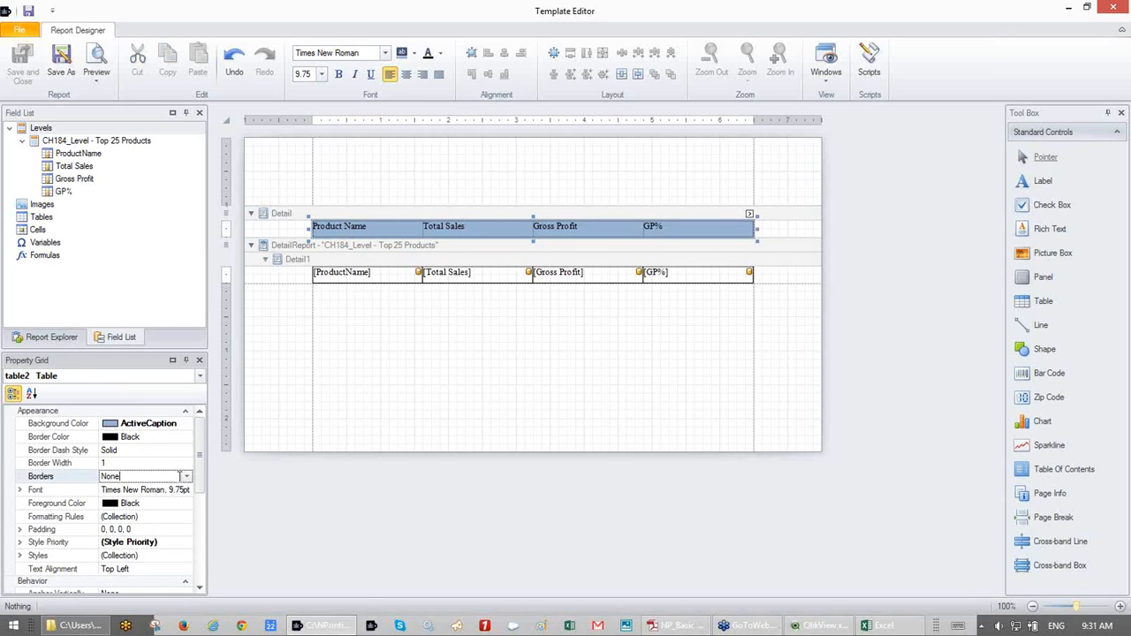
pyautogui.click(187, 477)
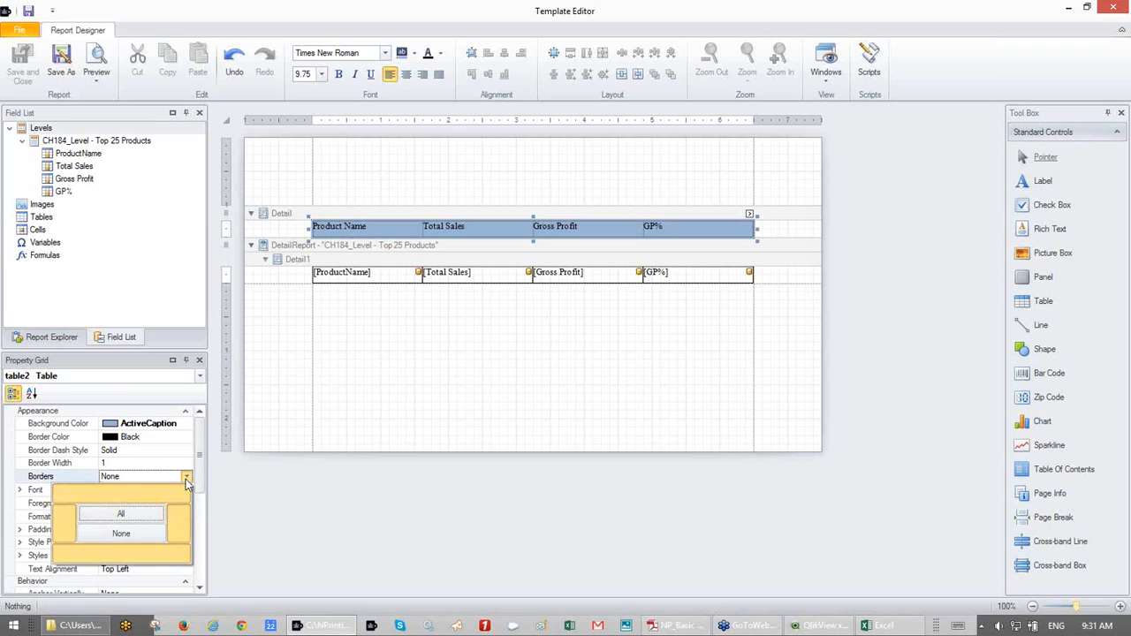
pyautogui.click(187, 479)
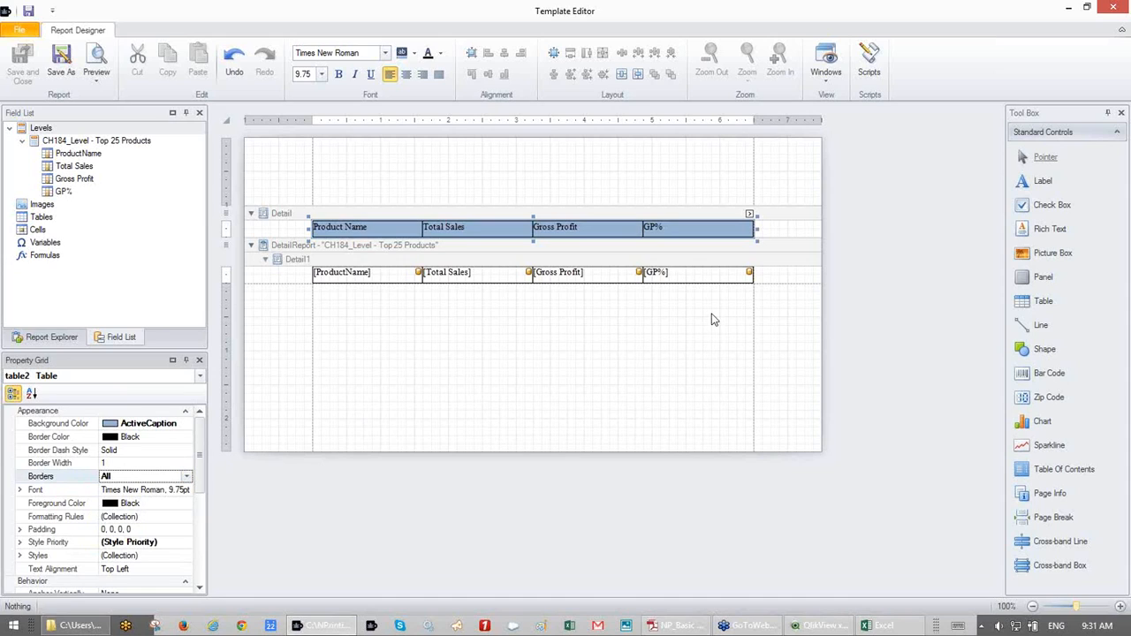
pyautogui.click(853, 401)
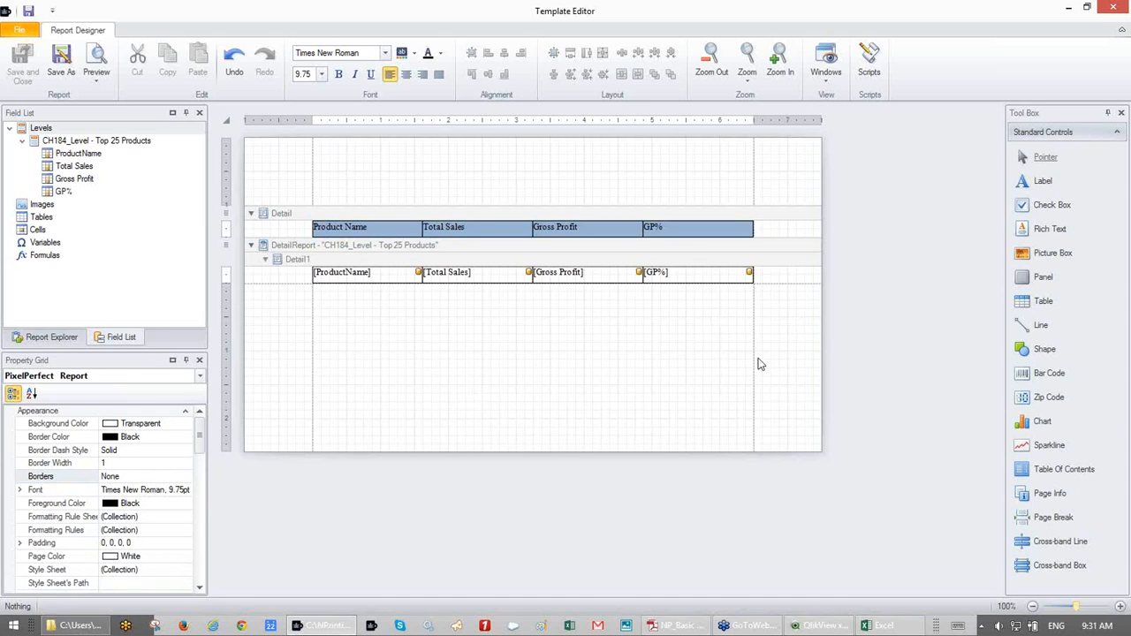
# - Set both the header and data tables to Arial, size 10
pyautogui.moveTo(771, 349); pyautogui.dragTo(300, 176)
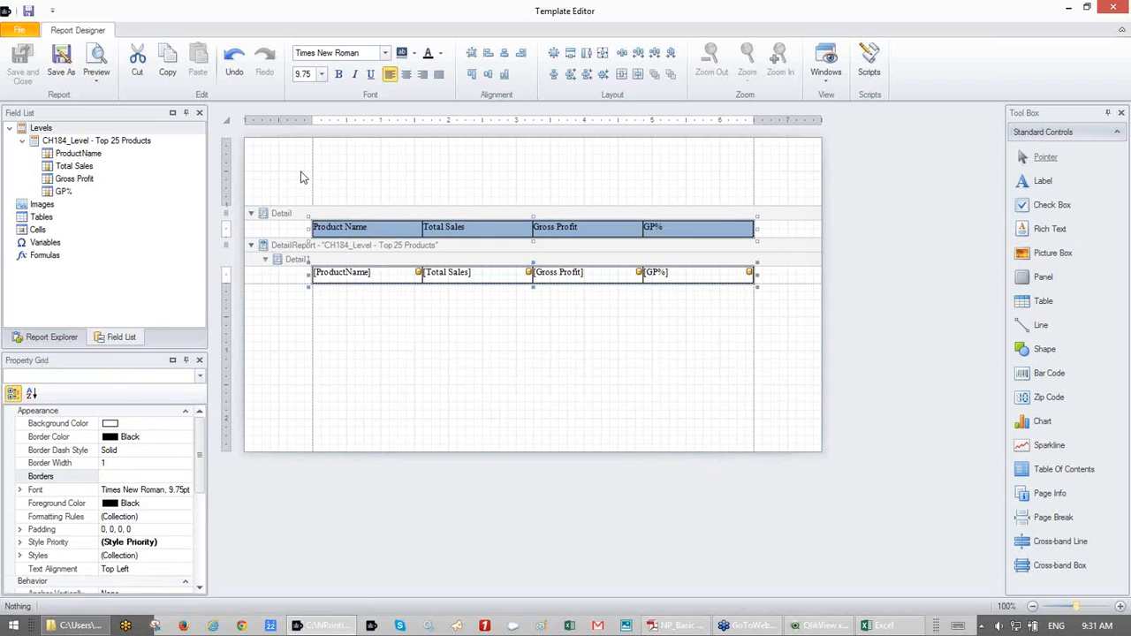
pyautogui.click(322, 74)
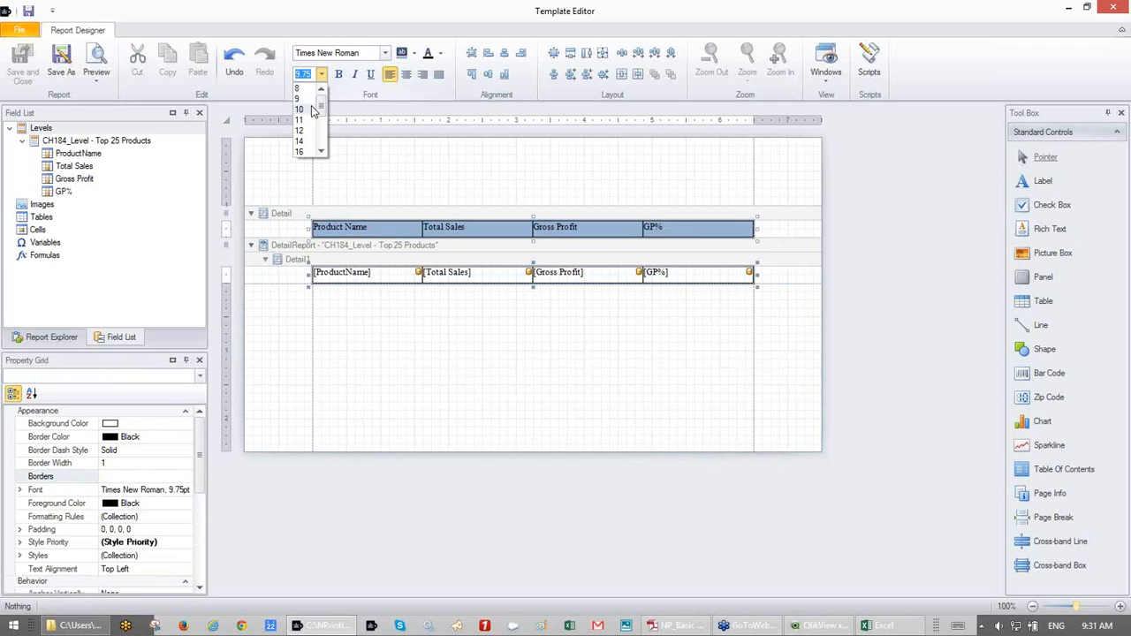
pyautogui.click(311, 109)
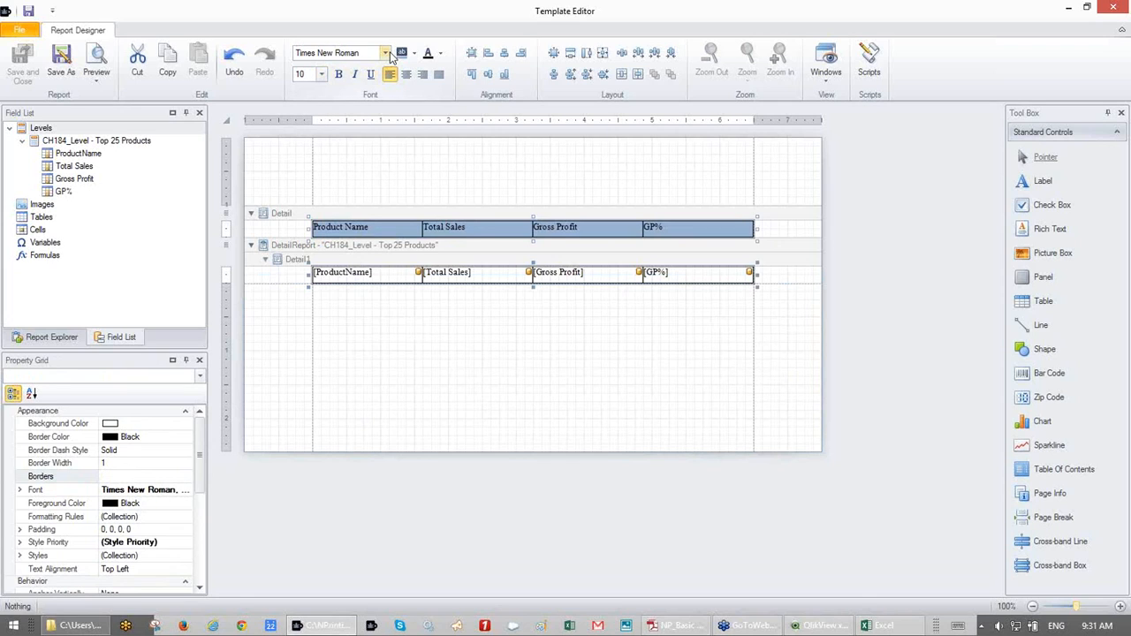
pyautogui.click(389, 53)
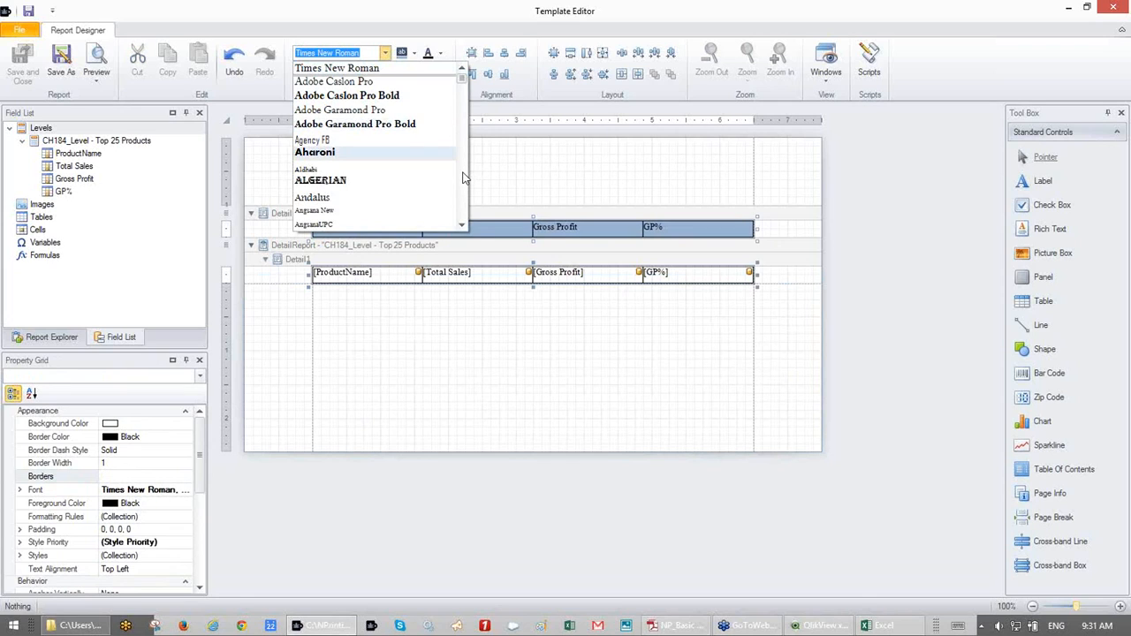
pyautogui.scroll(-4, 466, 178)
pyautogui.scroll(-3, 466, 177)
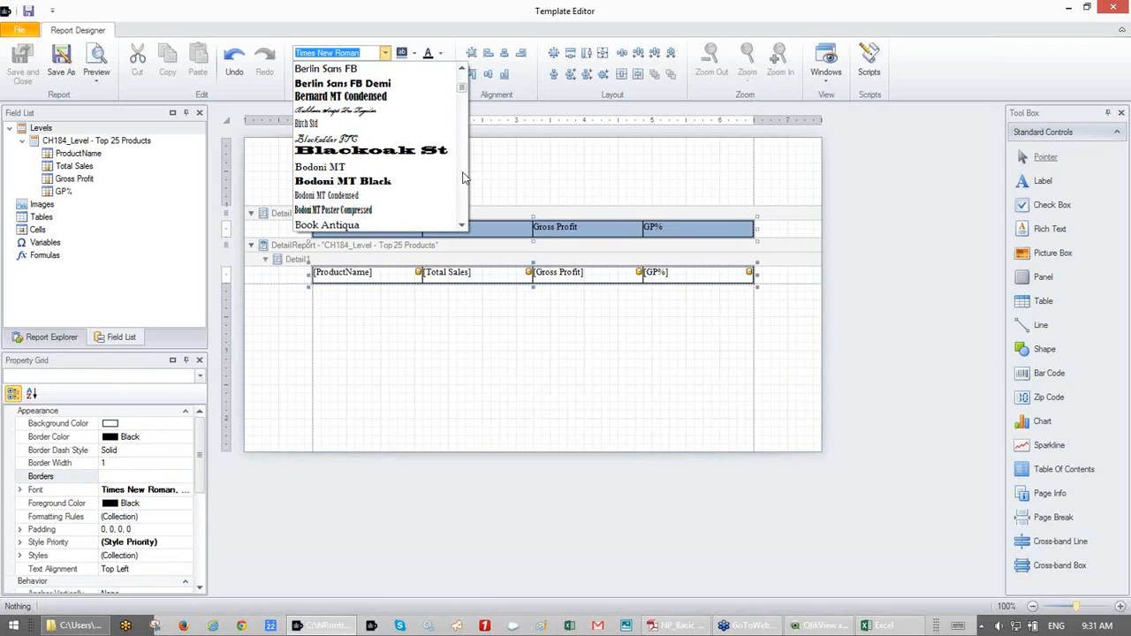
pyautogui.click(461, 81)
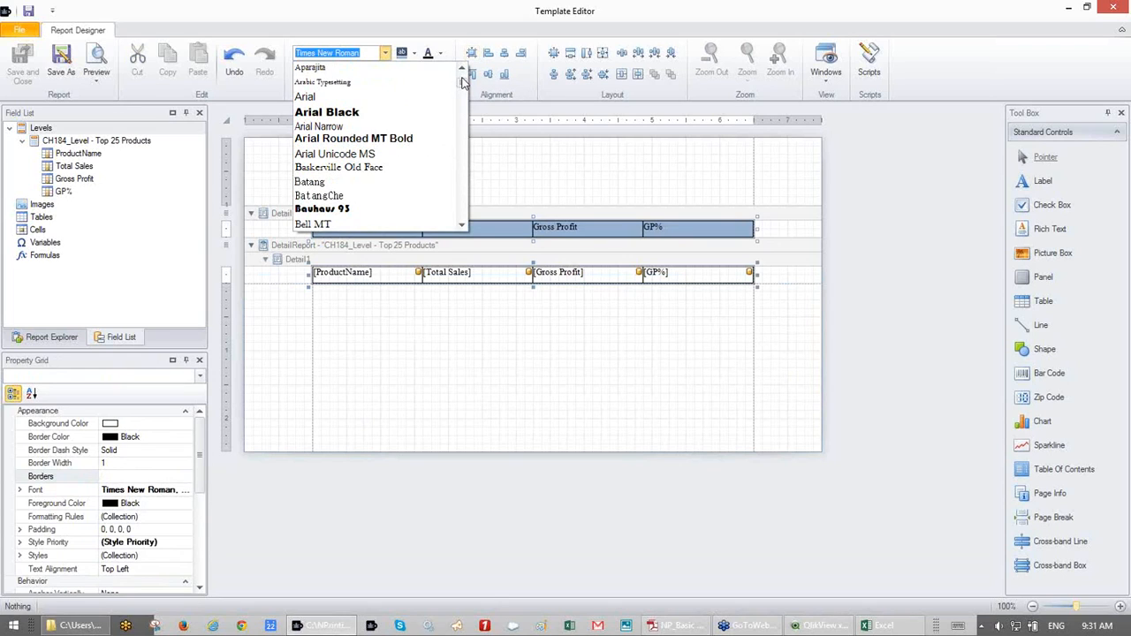
pyautogui.click(341, 103)
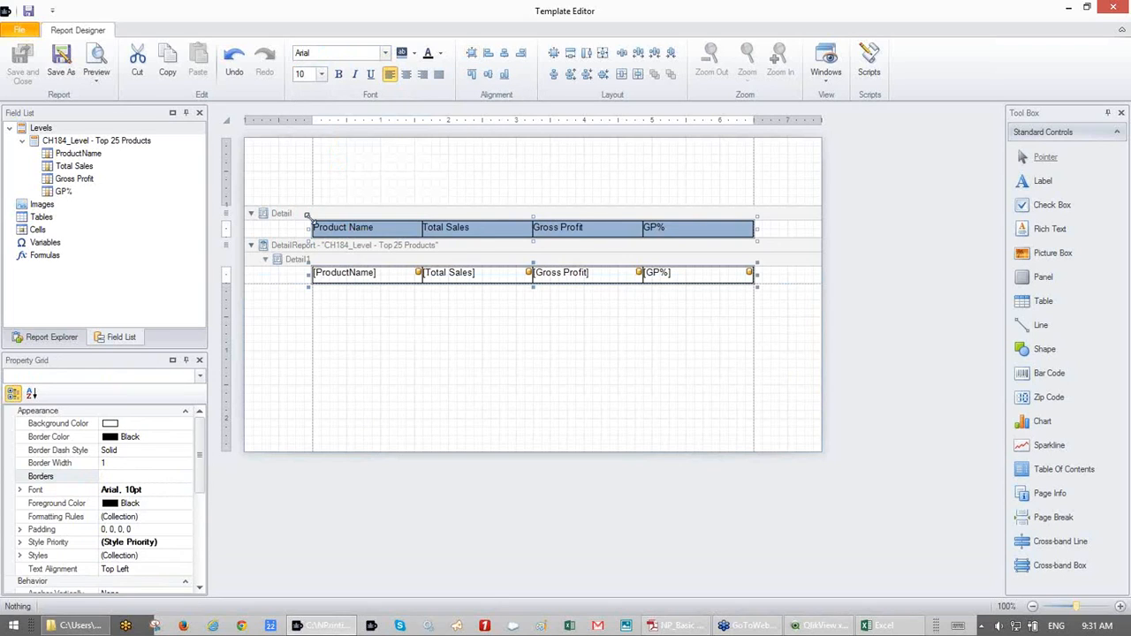
# - Make the header row labels bold and centred
pyautogui.click(346, 176)
pyautogui.click(318, 220)
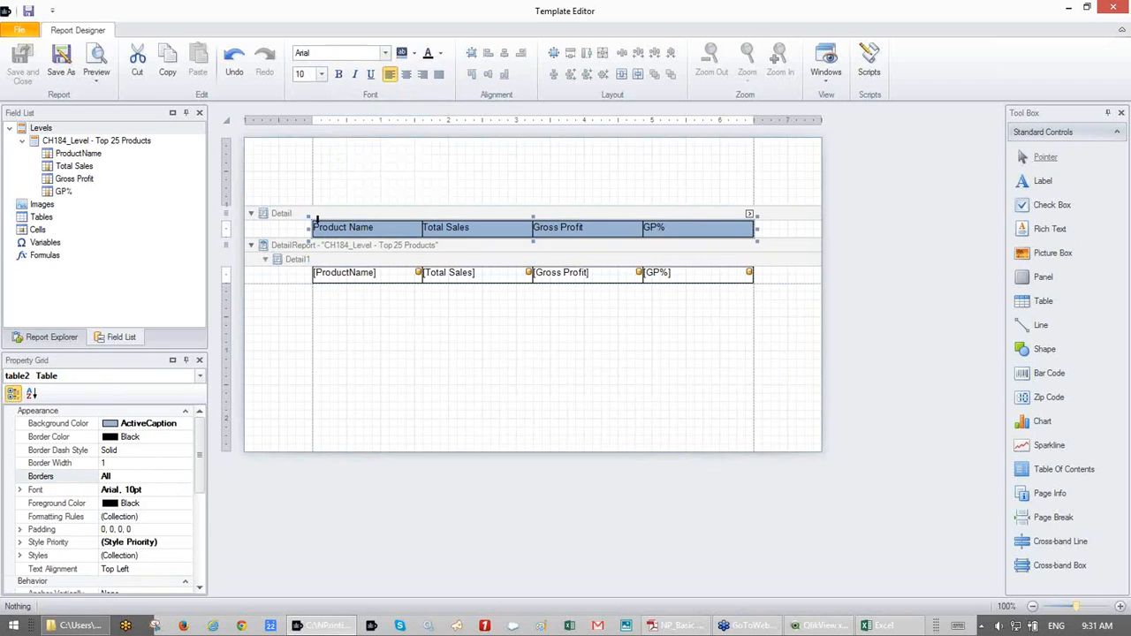
pyautogui.click(340, 74)
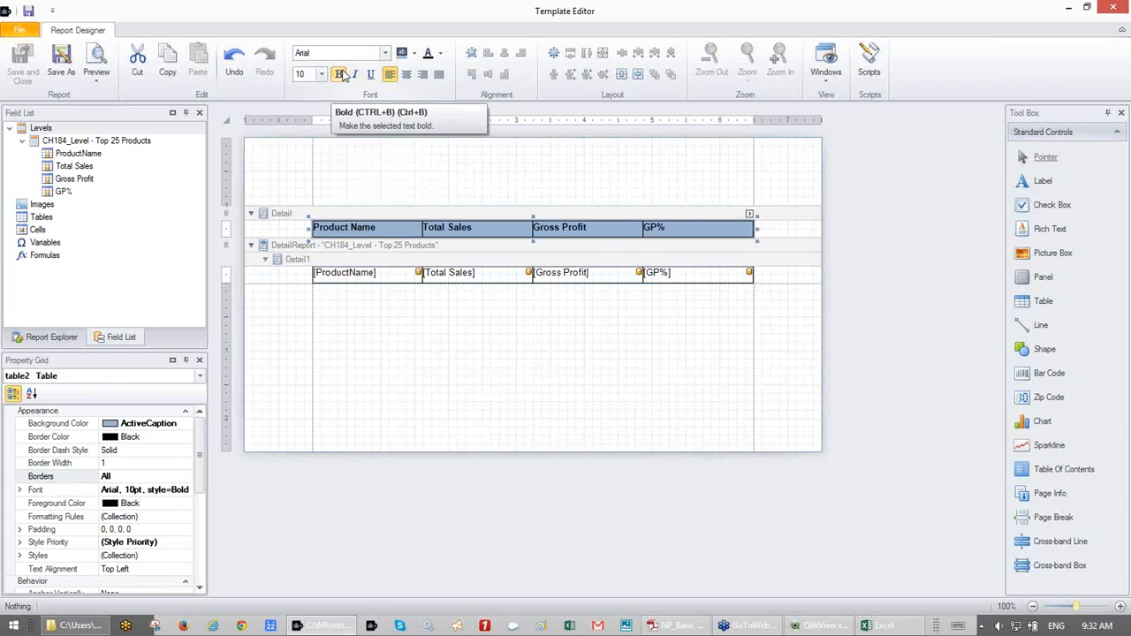
pyautogui.click(406, 75)
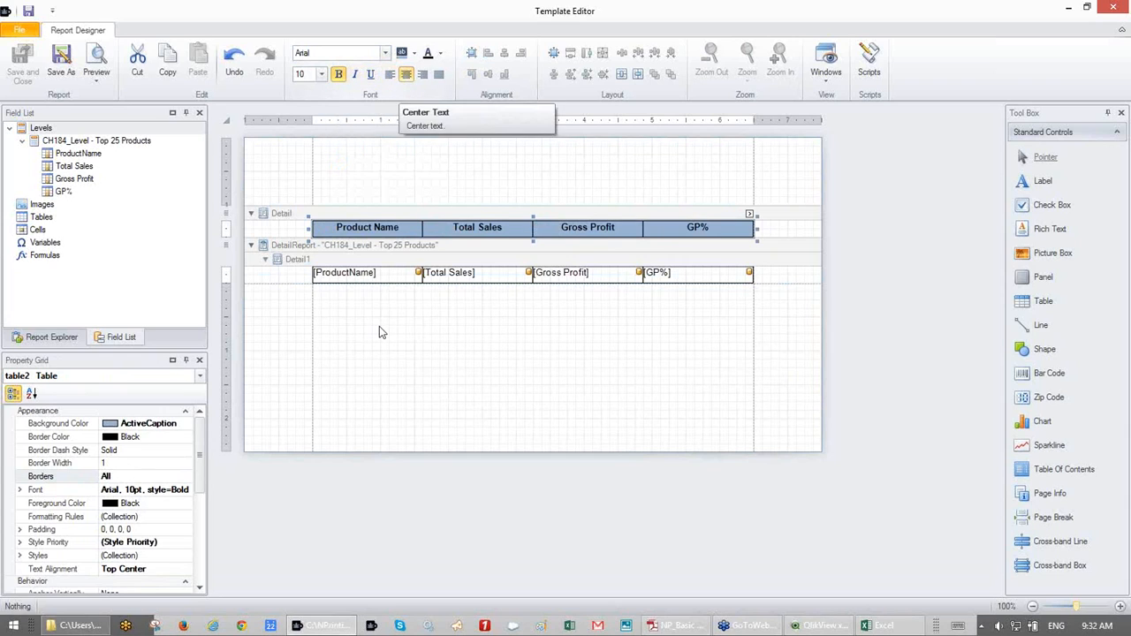
pyautogui.click(379, 326)
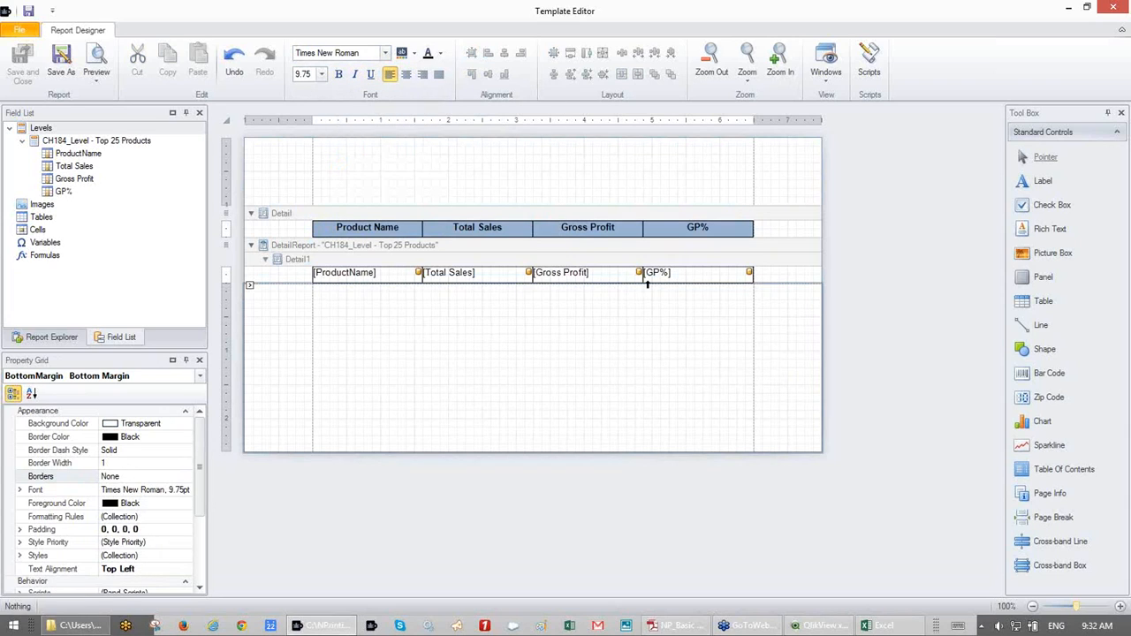
pyautogui.click(775, 273)
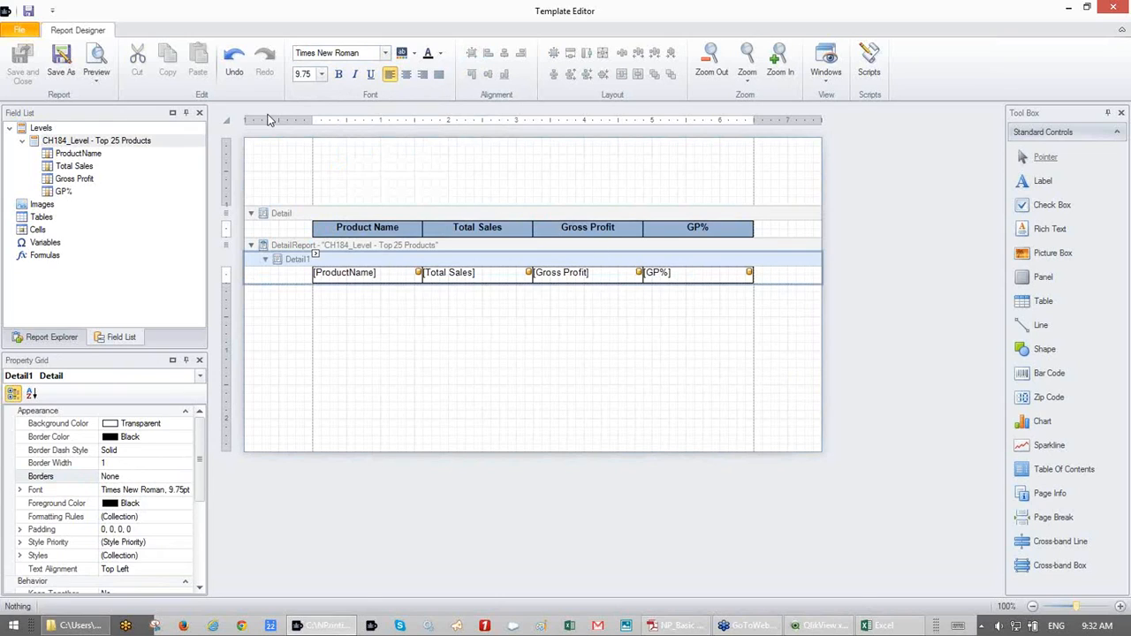
pyautogui.click(105, 59)
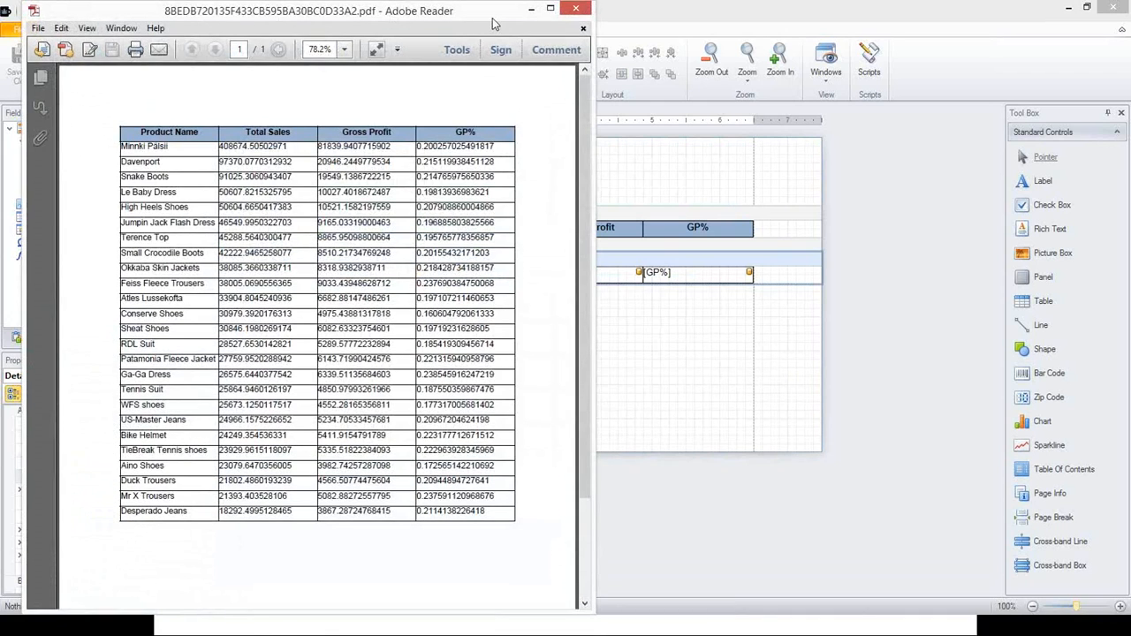
pyautogui.moveTo(423, 14); pyautogui.dragTo(638, 13)
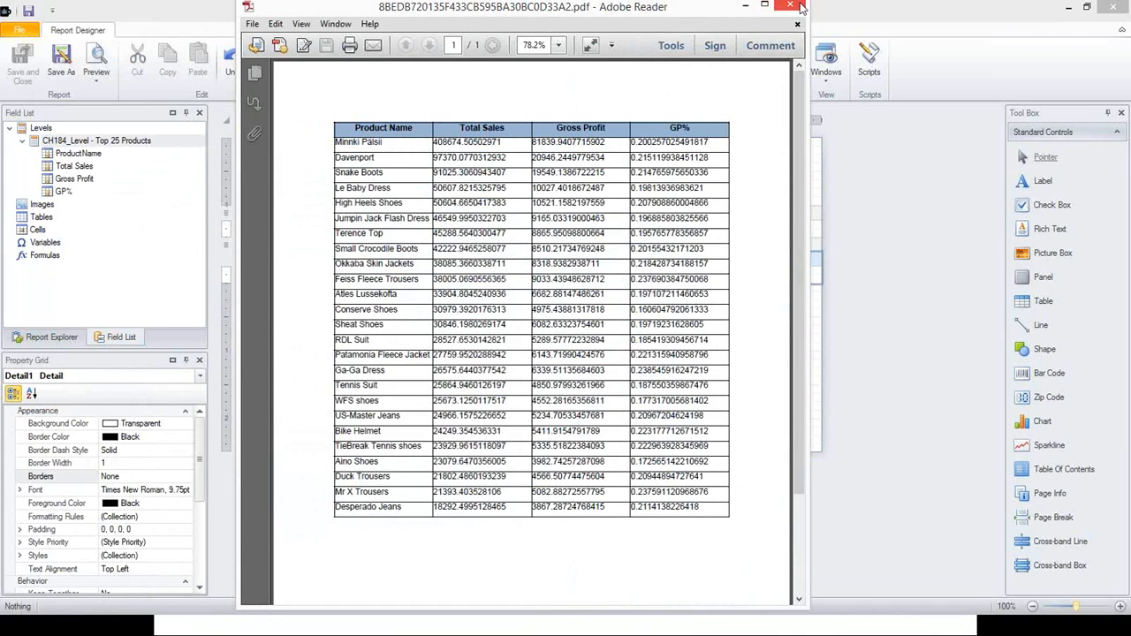
pyautogui.click(801, 8)
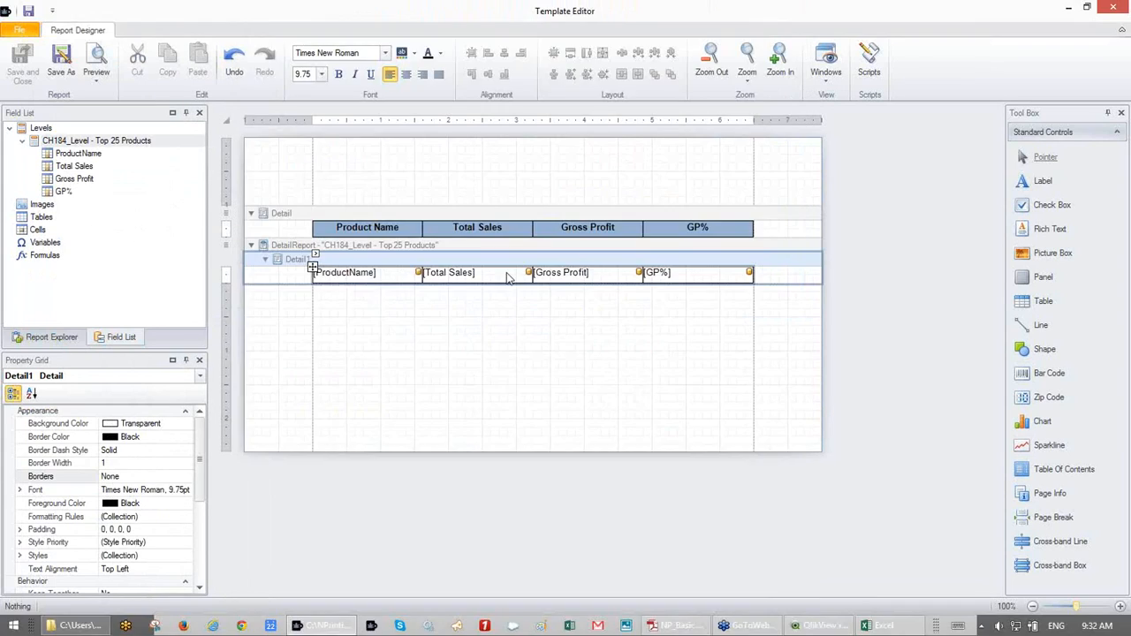
# - Apply the $0.00 currency format string to the Total Sales data cell
pyautogui.click(527, 271)
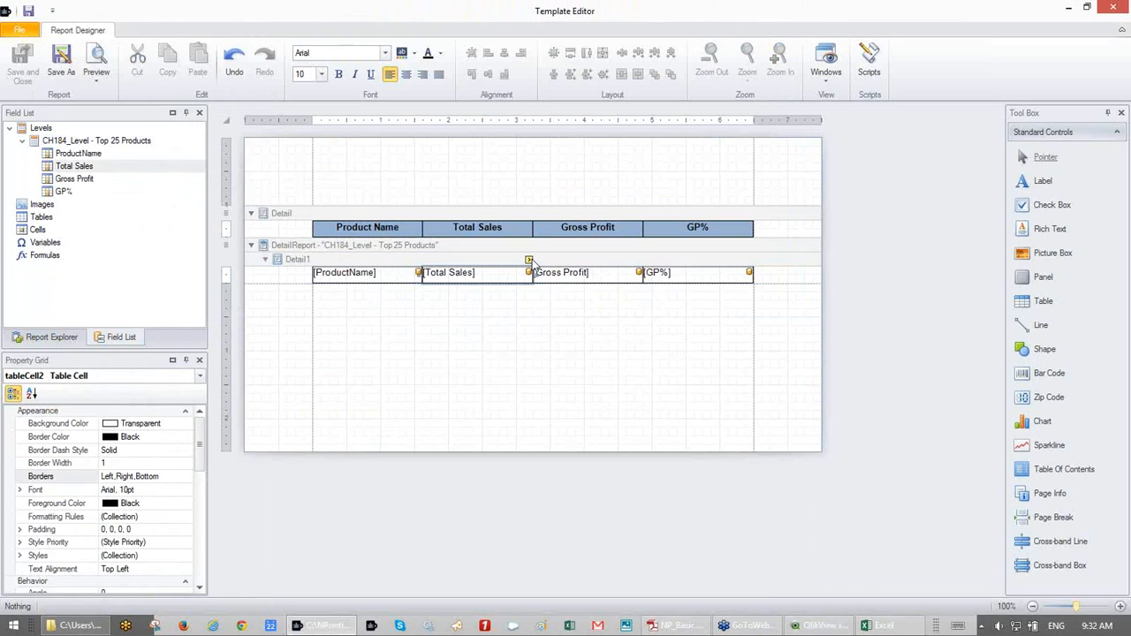
pyautogui.click(528, 261)
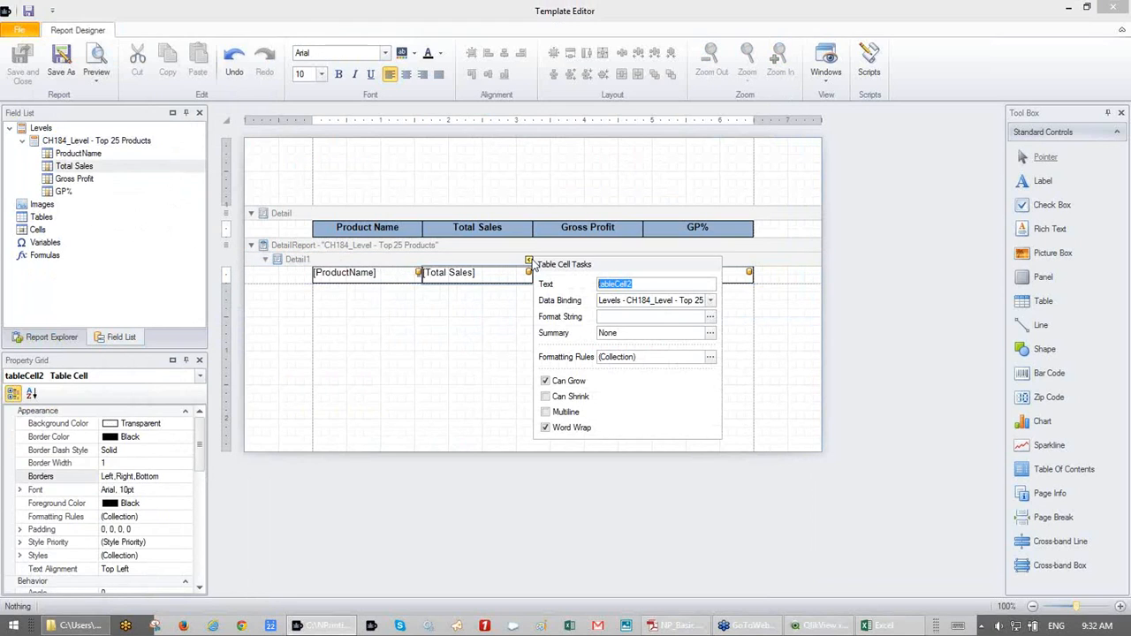
pyautogui.click(710, 318)
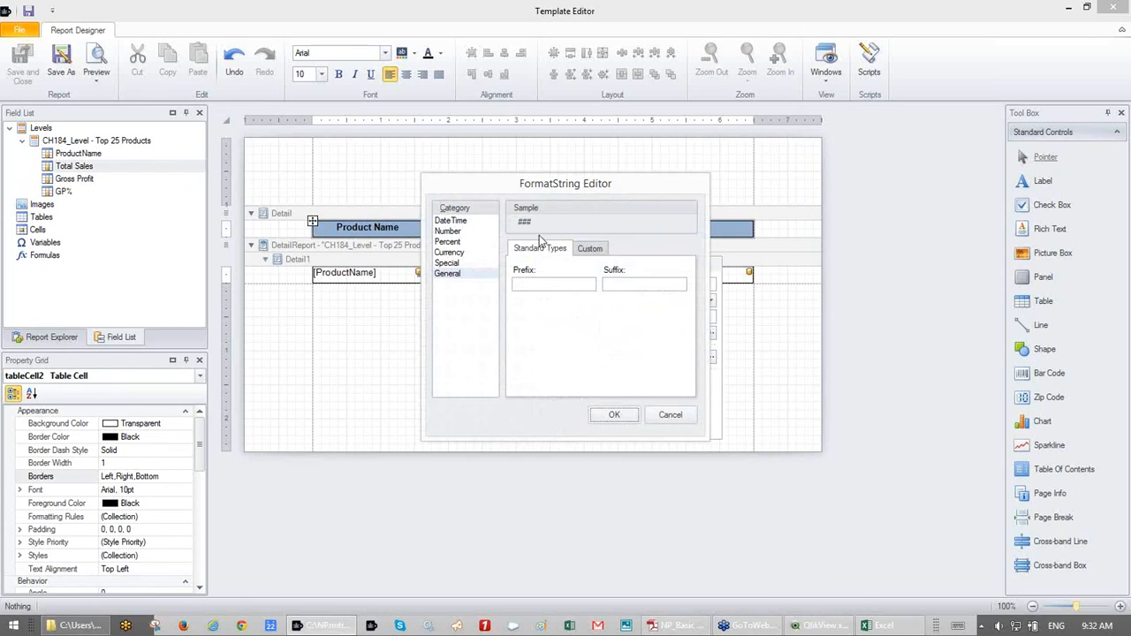
pyautogui.click(461, 254)
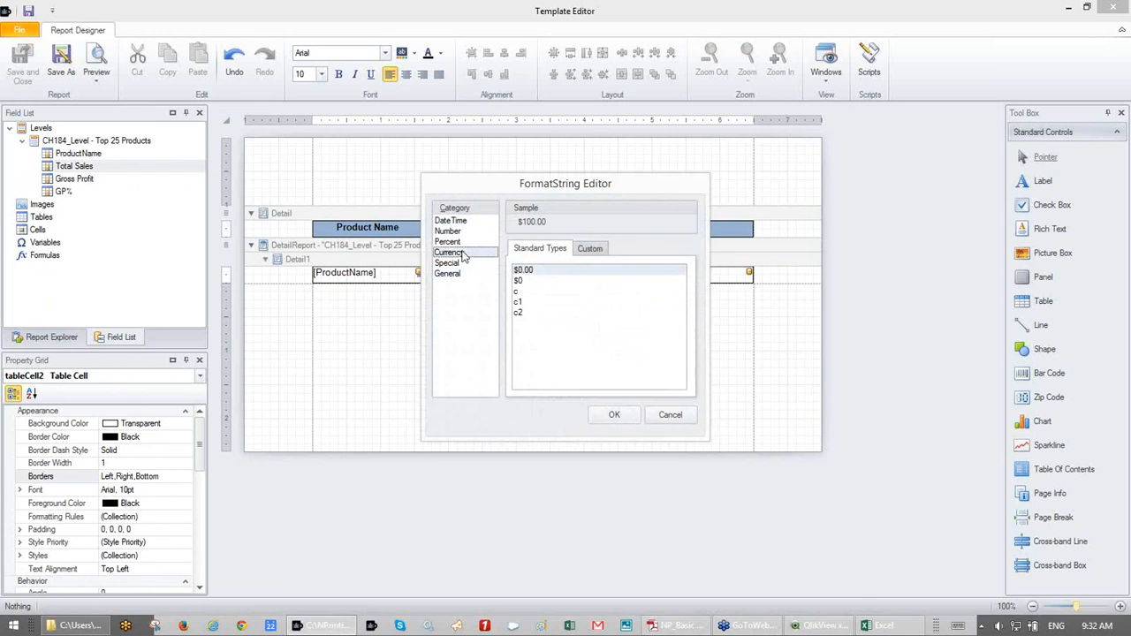
pyautogui.click(619, 413)
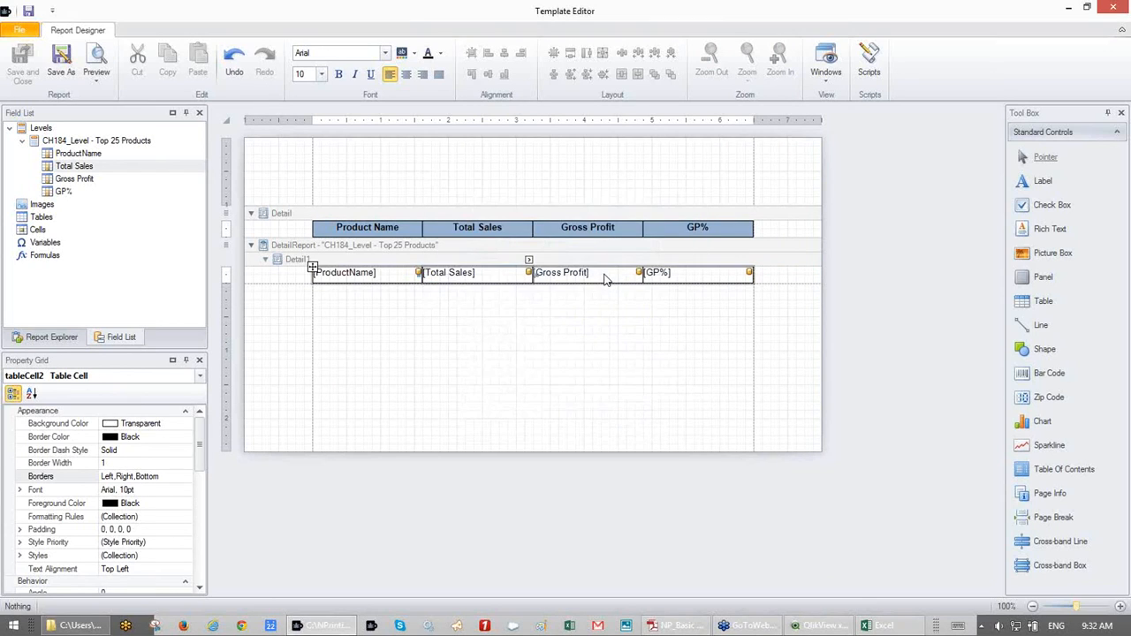
# - Apply the same $0.00 currency format to the Gross Profit data cell
pyautogui.click(607, 279)
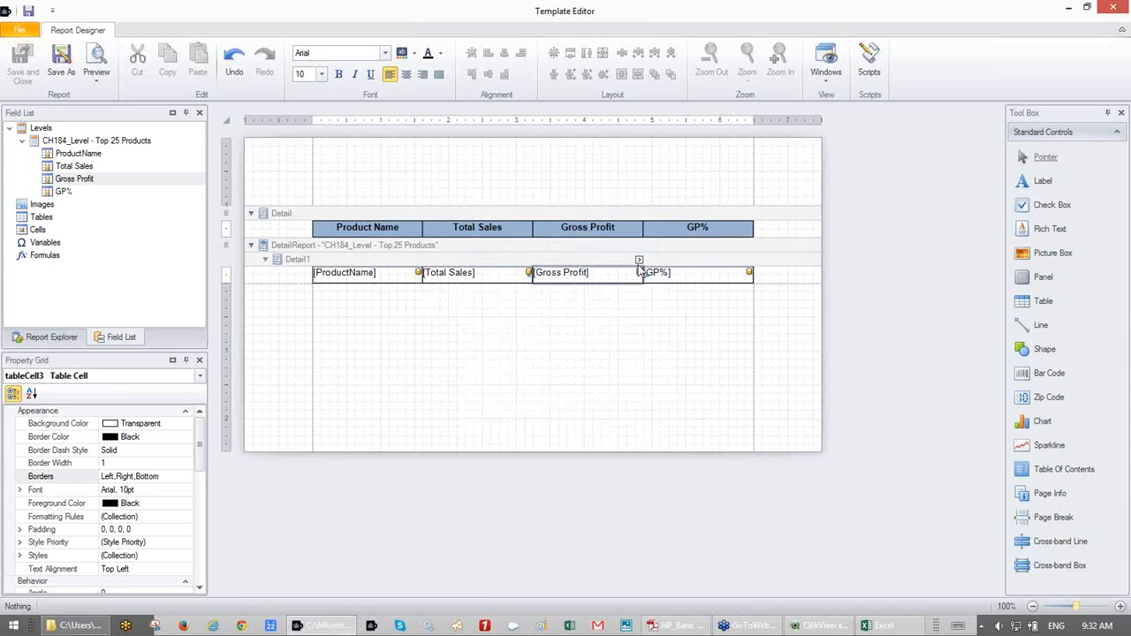
pyautogui.click(639, 261)
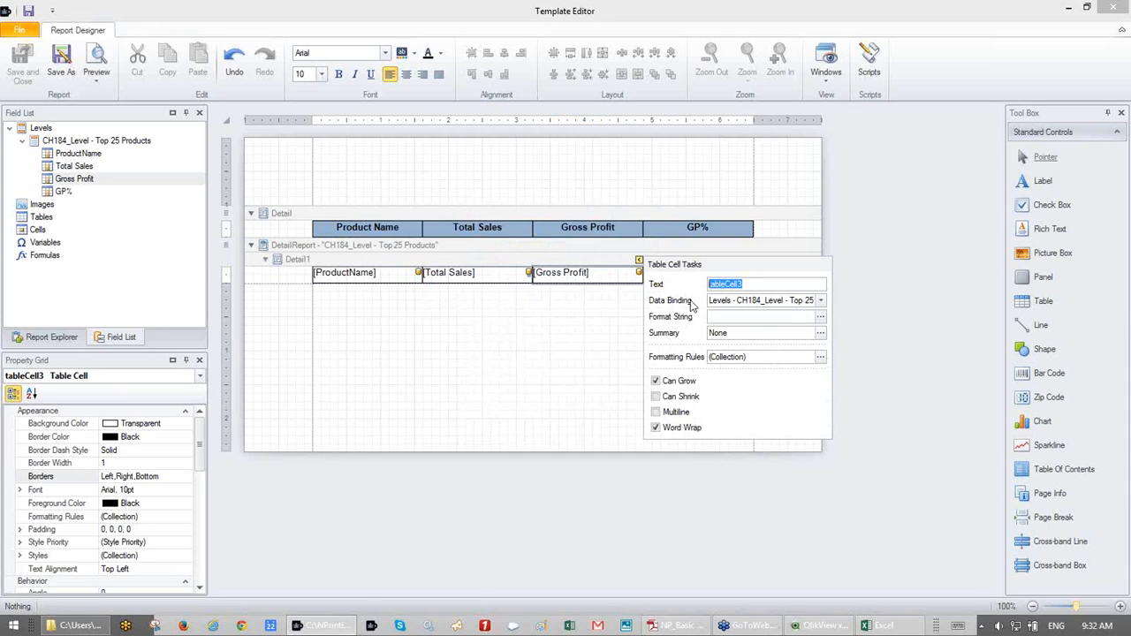
pyautogui.click(821, 319)
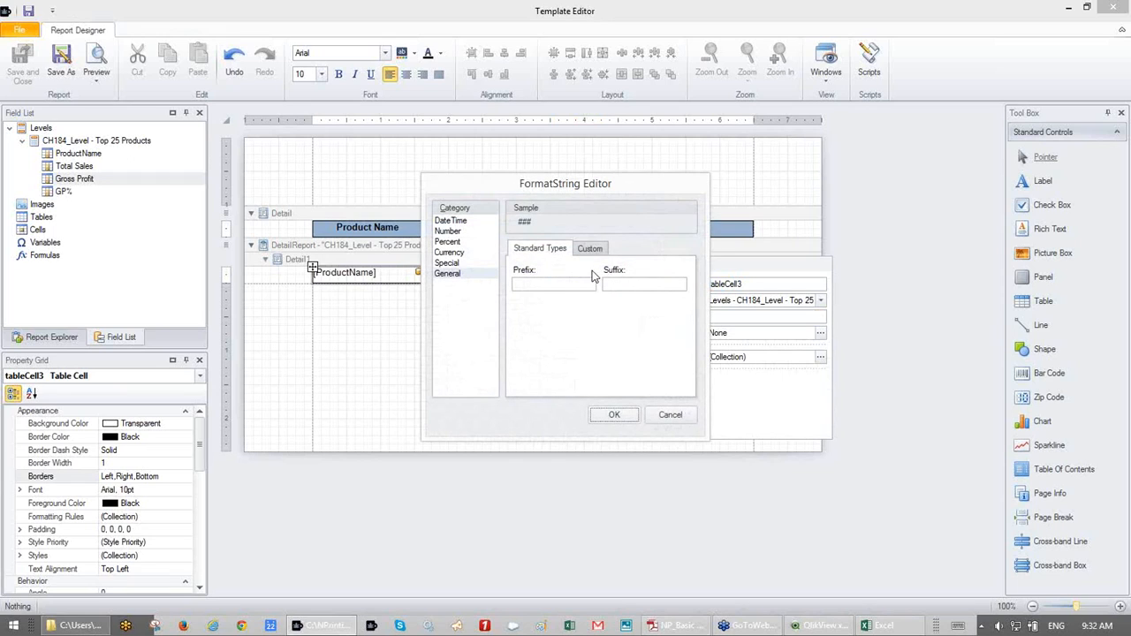
pyautogui.click(448, 253)
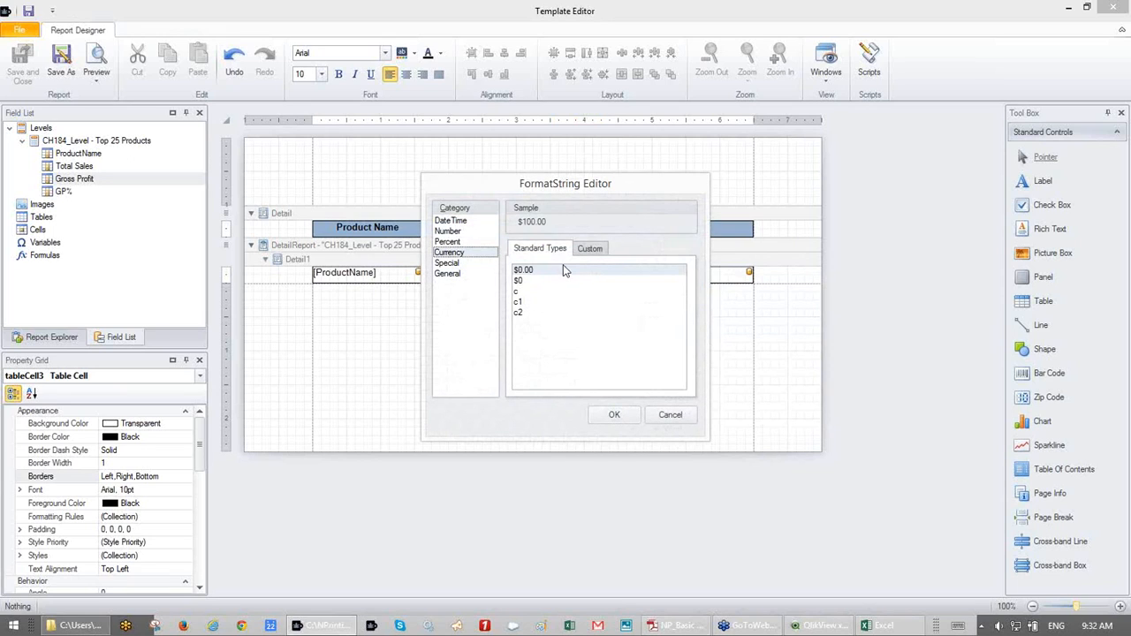
pyautogui.click(590, 250)
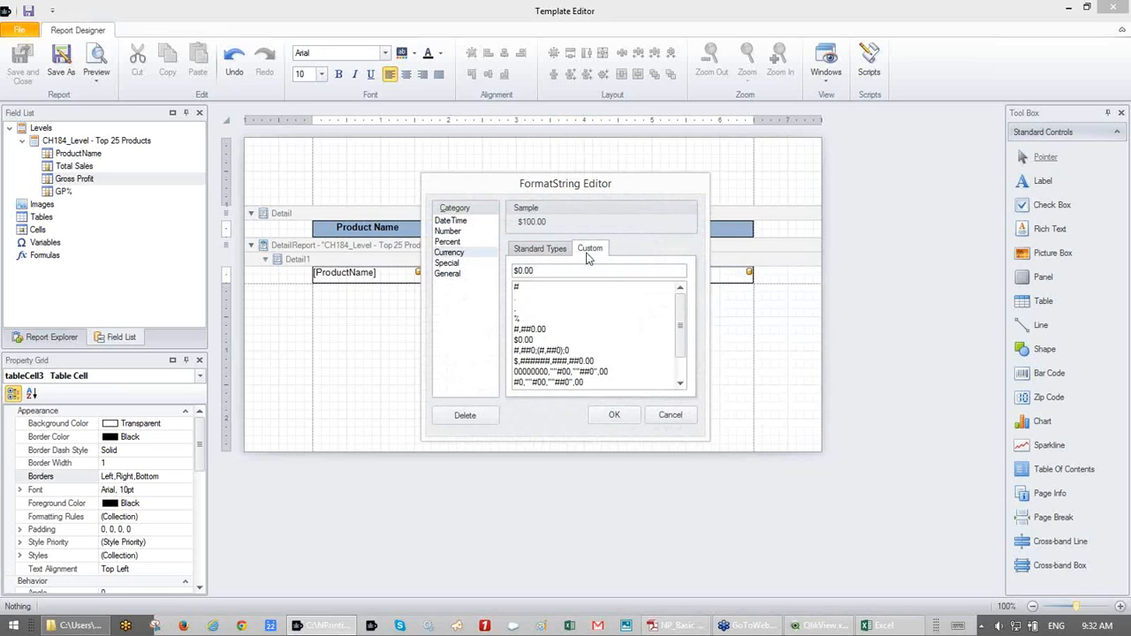
pyautogui.click(545, 250)
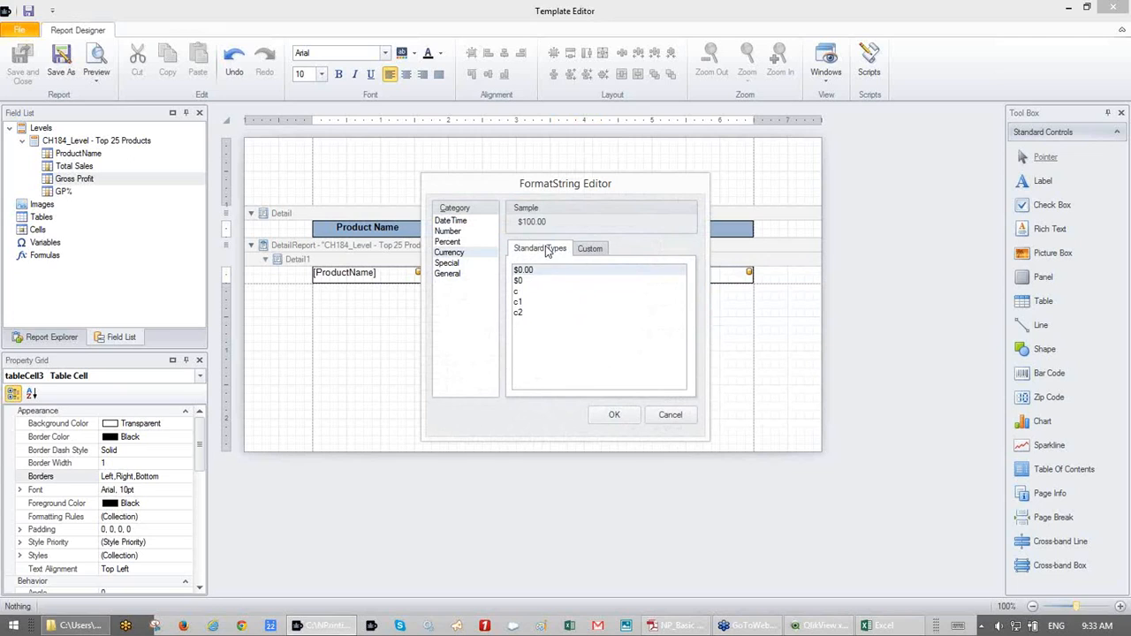
pyautogui.click(623, 422)
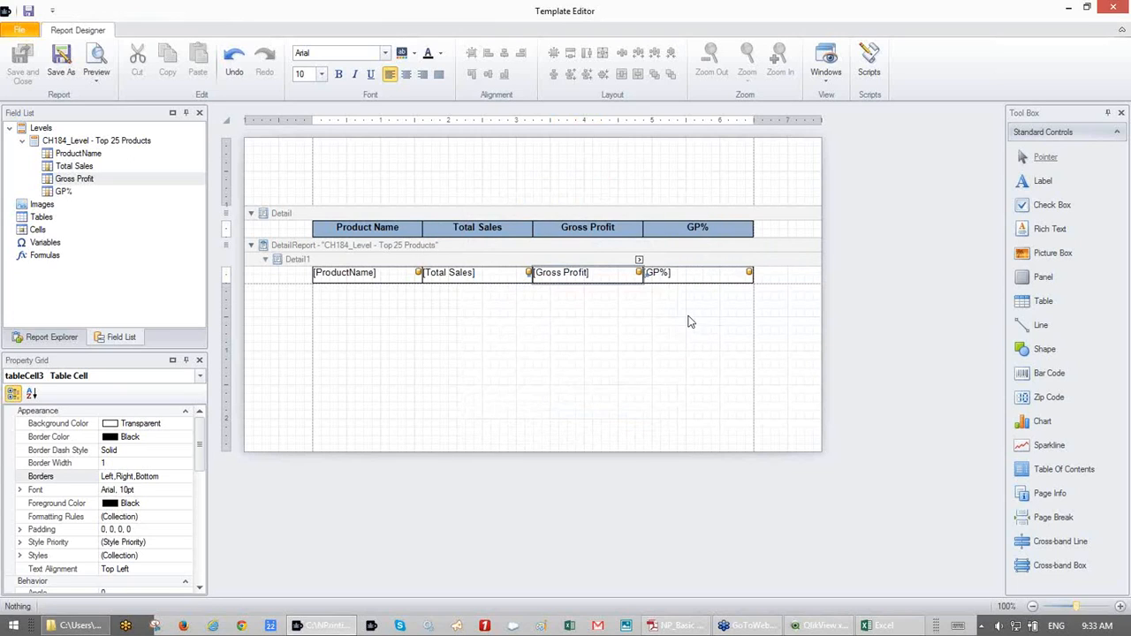
pyautogui.click(748, 270)
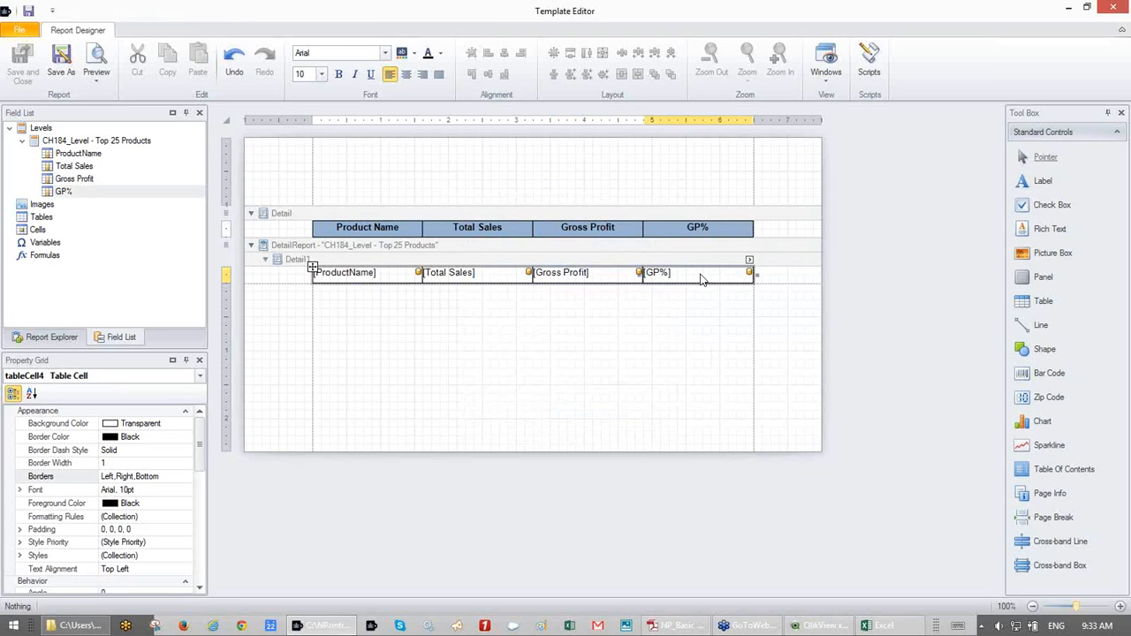
# - Give the GP% data cell the standard 0.00% percent format string
pyautogui.click(749, 262)
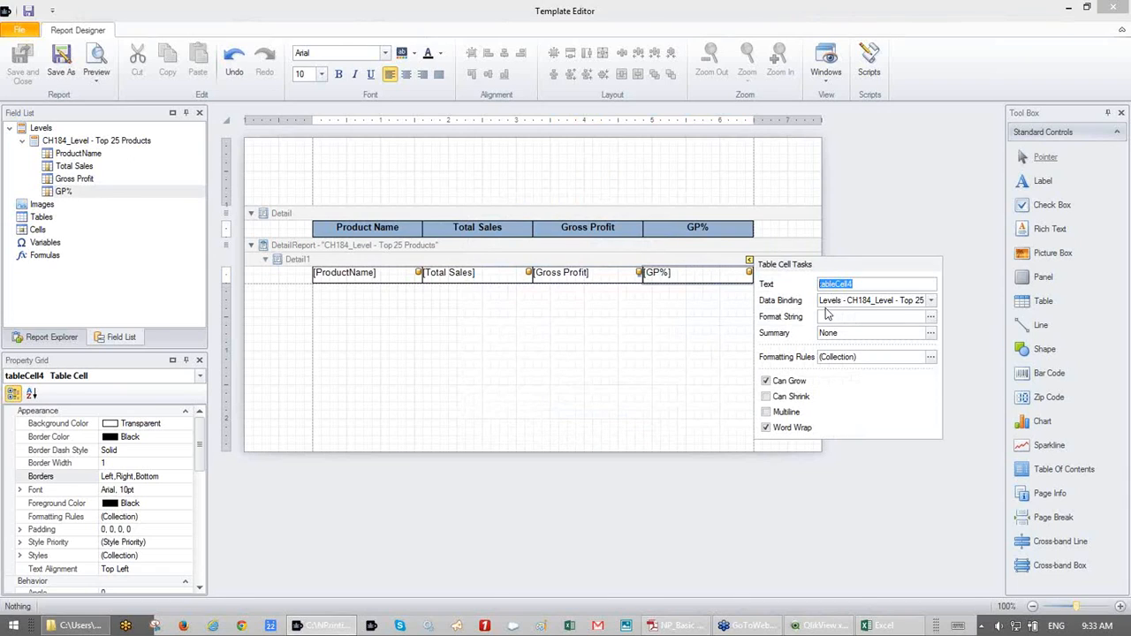
pyautogui.click(930, 318)
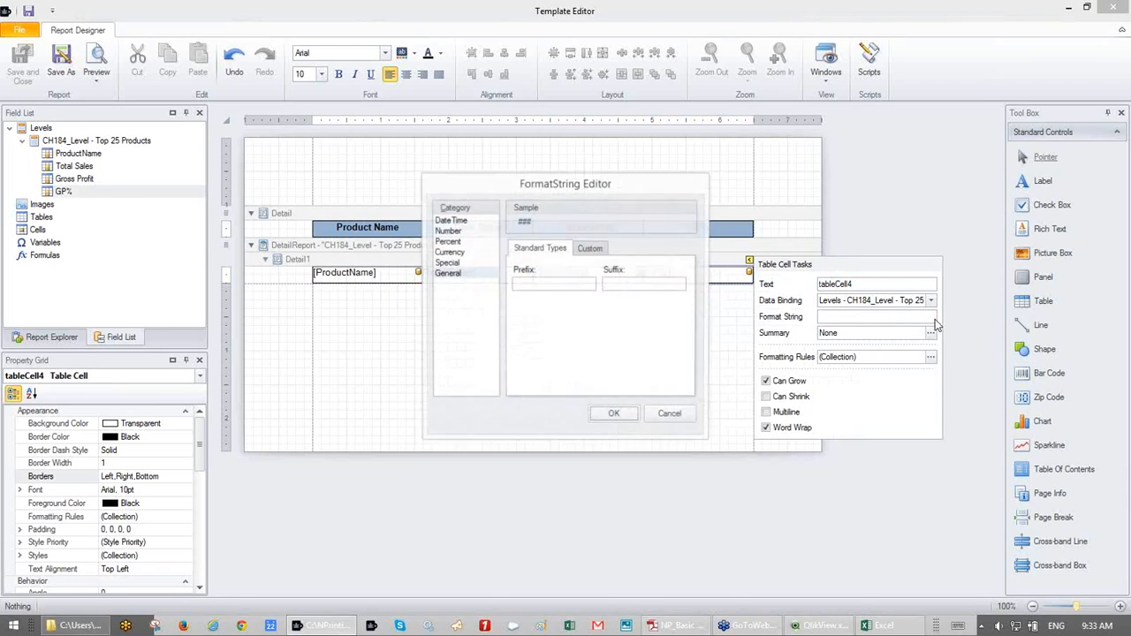
pyautogui.click(465, 242)
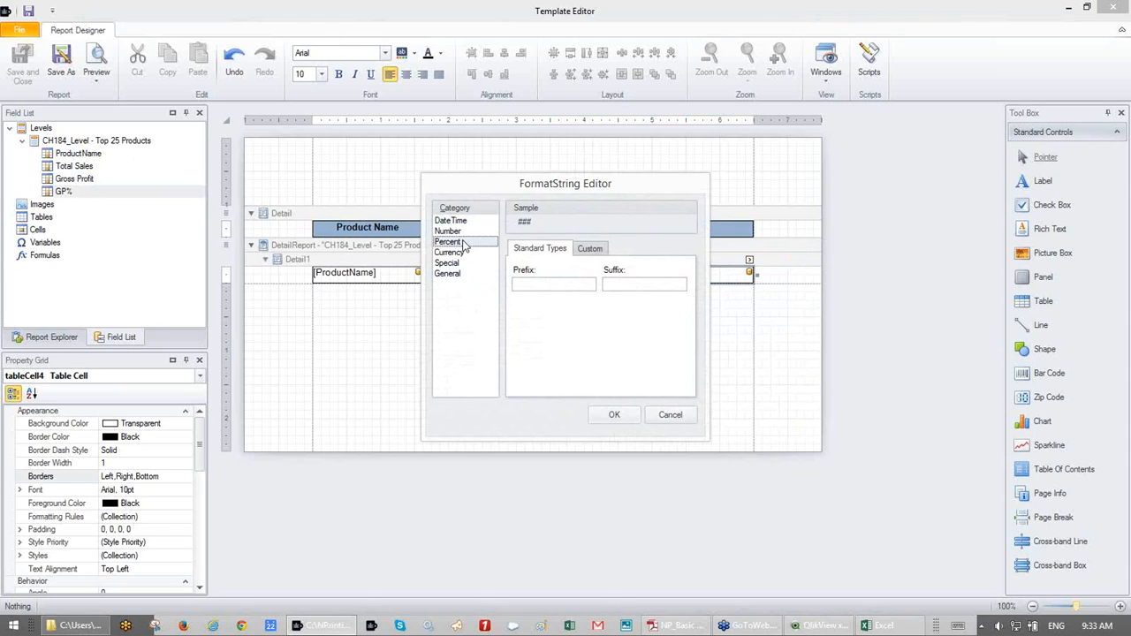
pyautogui.click(588, 250)
pyautogui.click(552, 250)
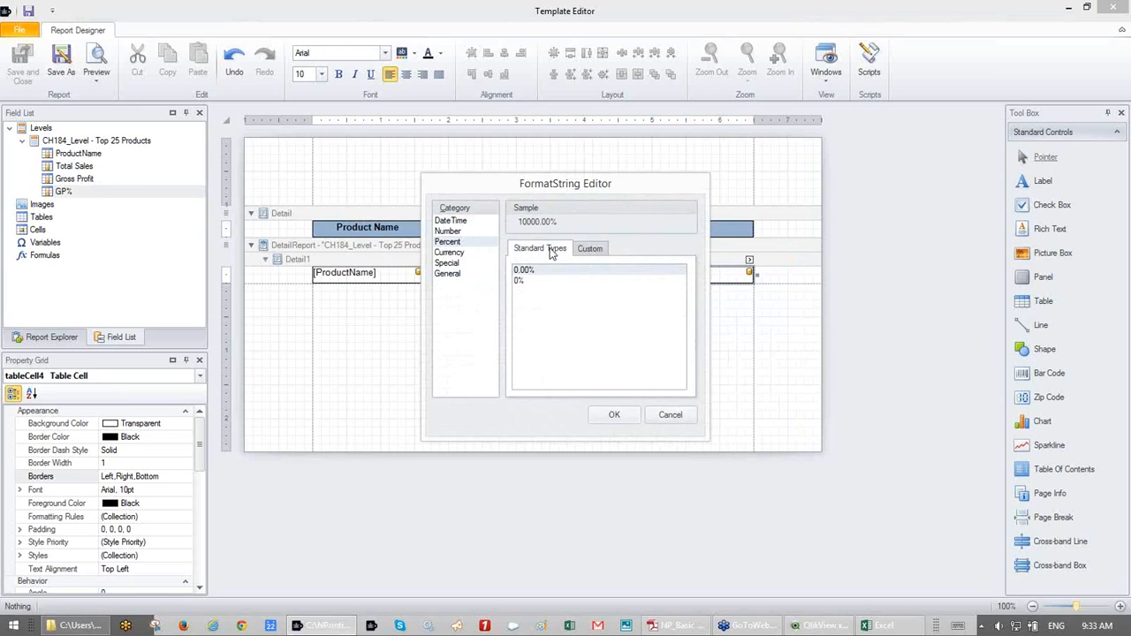
pyautogui.click(613, 416)
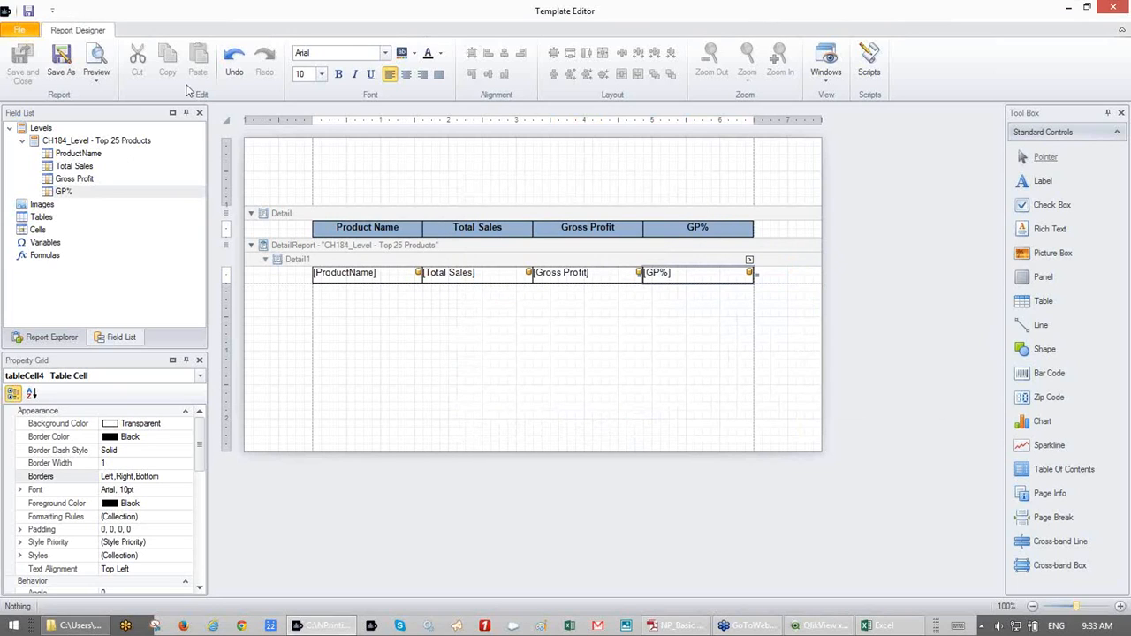
pyautogui.click(101, 57)
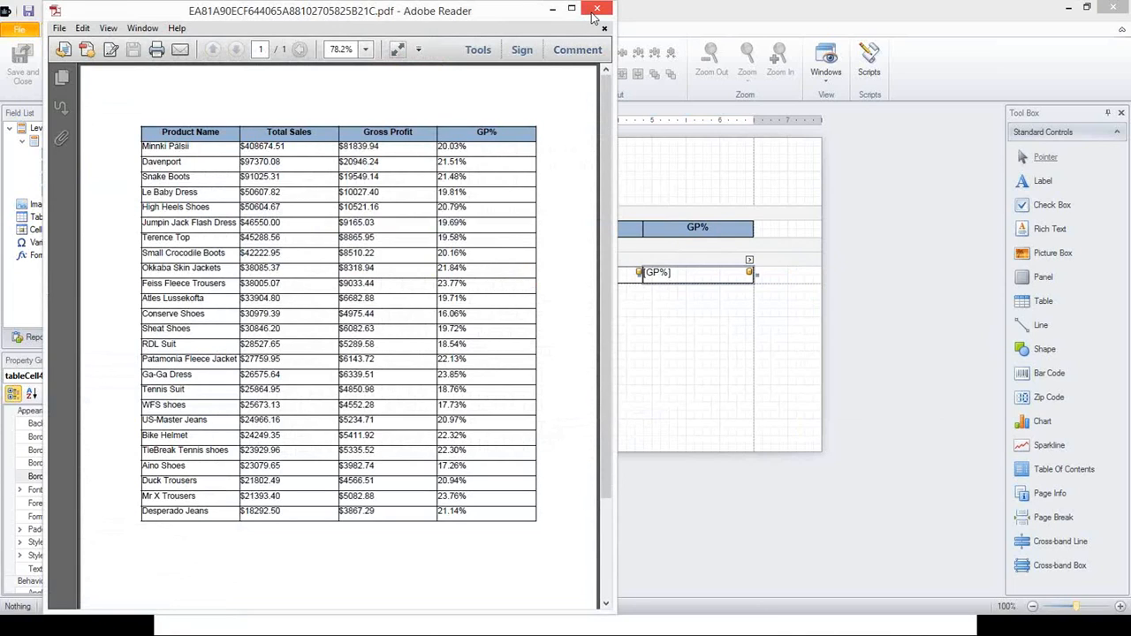
pyautogui.click(594, 15)
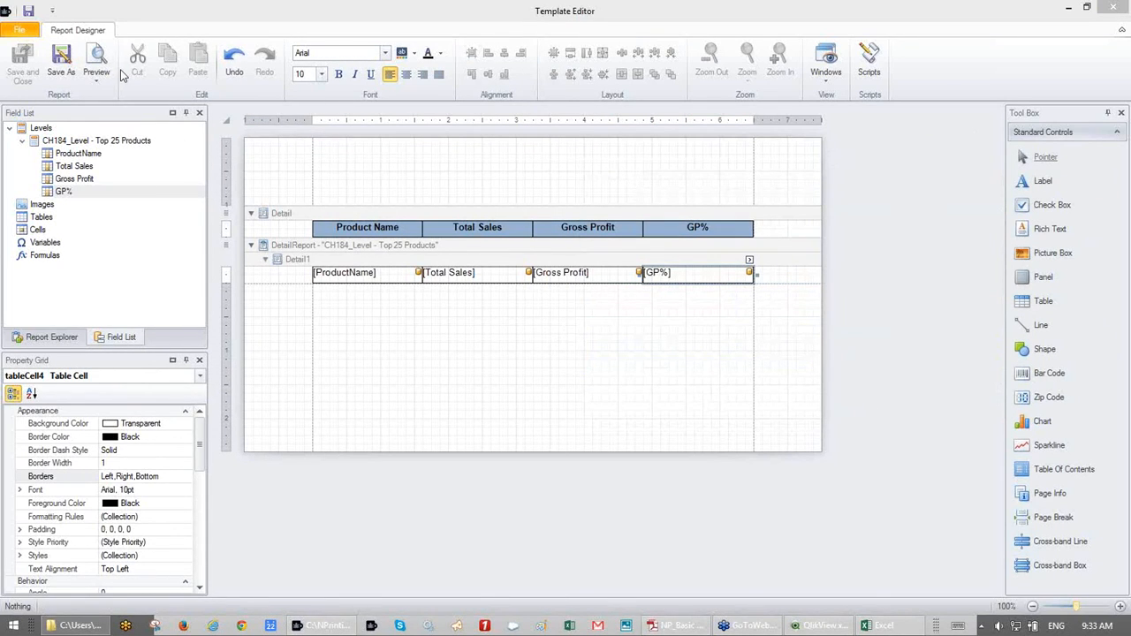
# - Preview the report maximized at 800% zoom to inspect the dollar and percent values, then close it
pyautogui.click(96, 54)
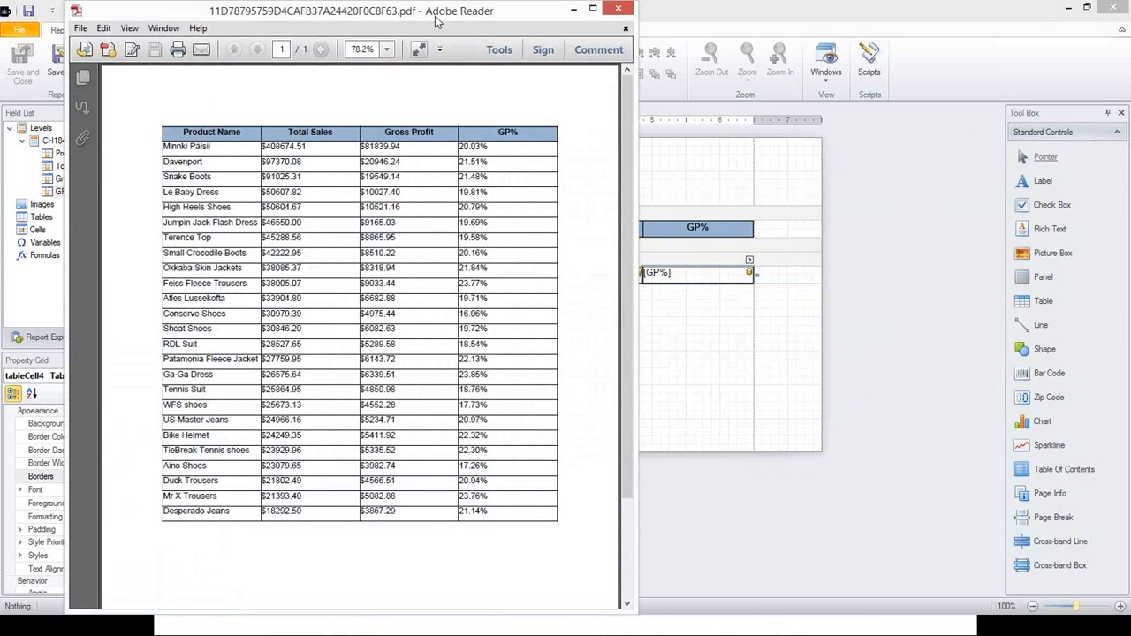
pyautogui.doubleClick(436, 22)
pyautogui.click(364, 44)
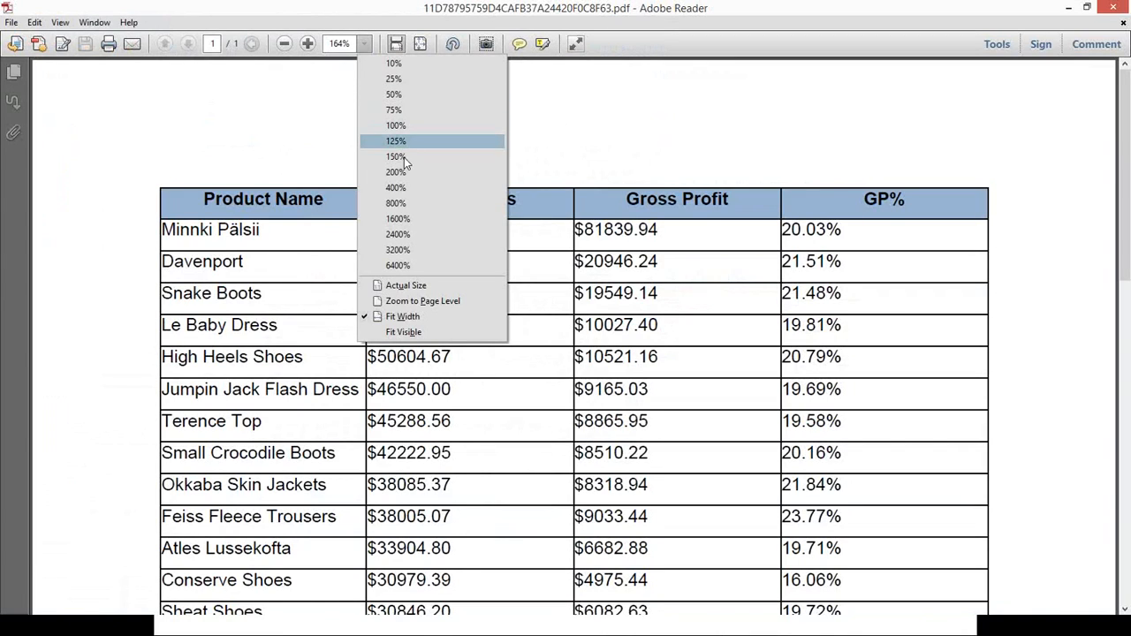
pyautogui.click(408, 202)
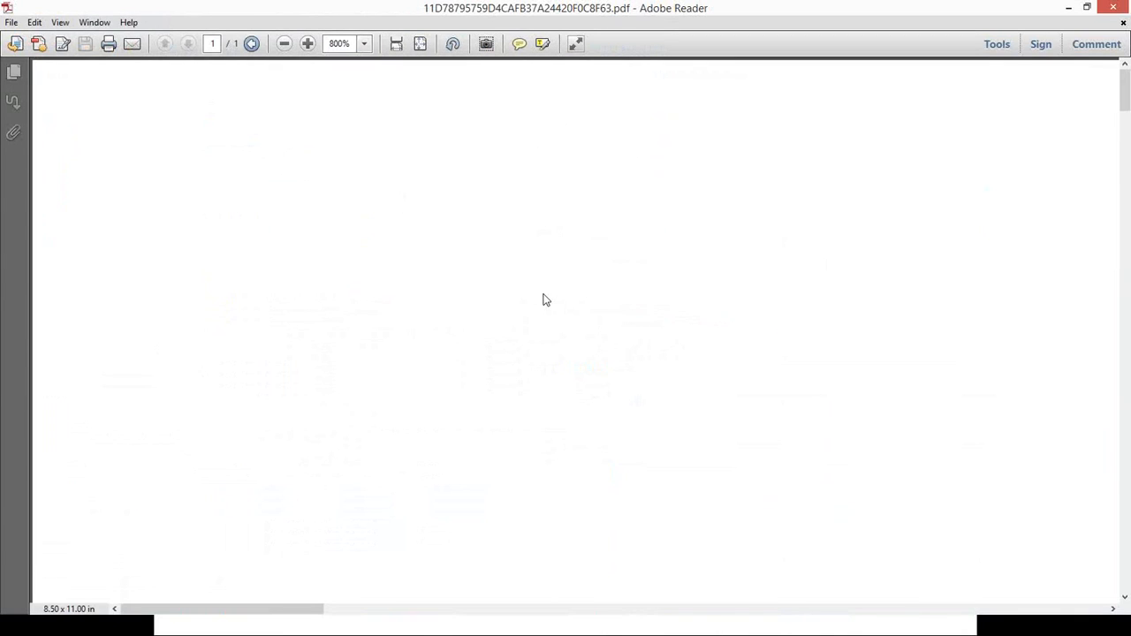
pyautogui.scroll(-3, 543, 298)
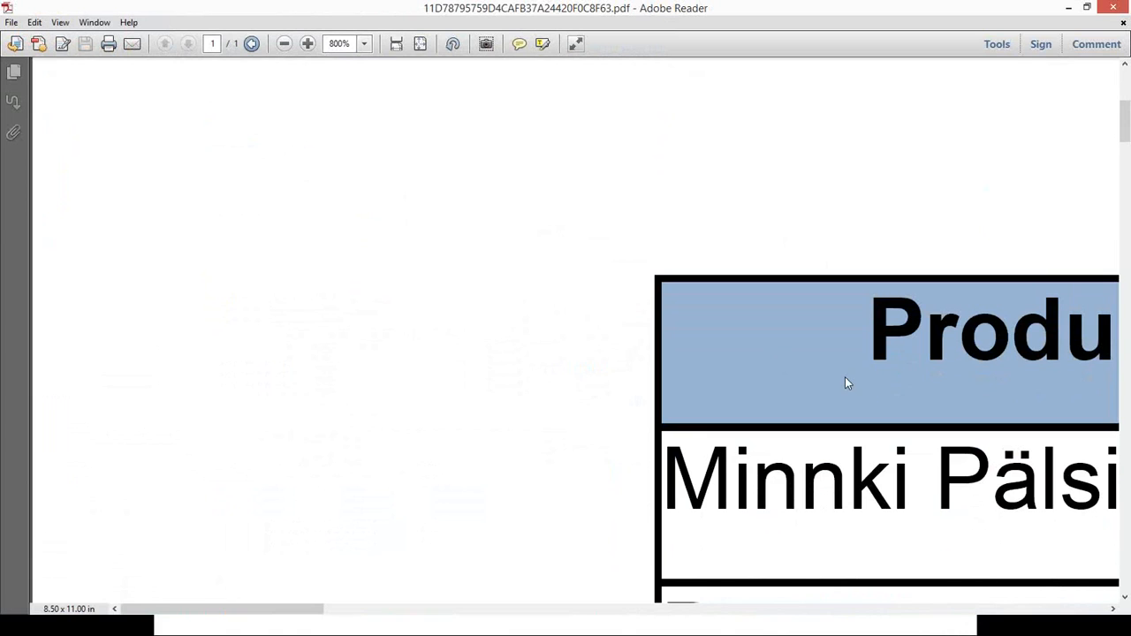
pyautogui.hscroll(5, 845, 377)
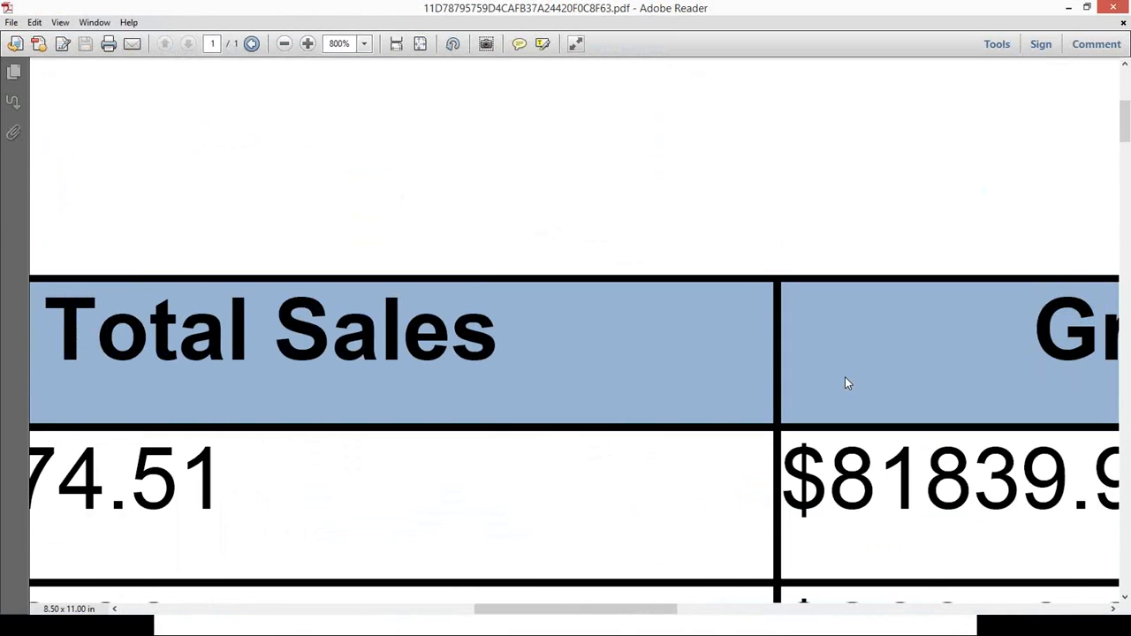
pyautogui.scroll(-3, 844, 380)
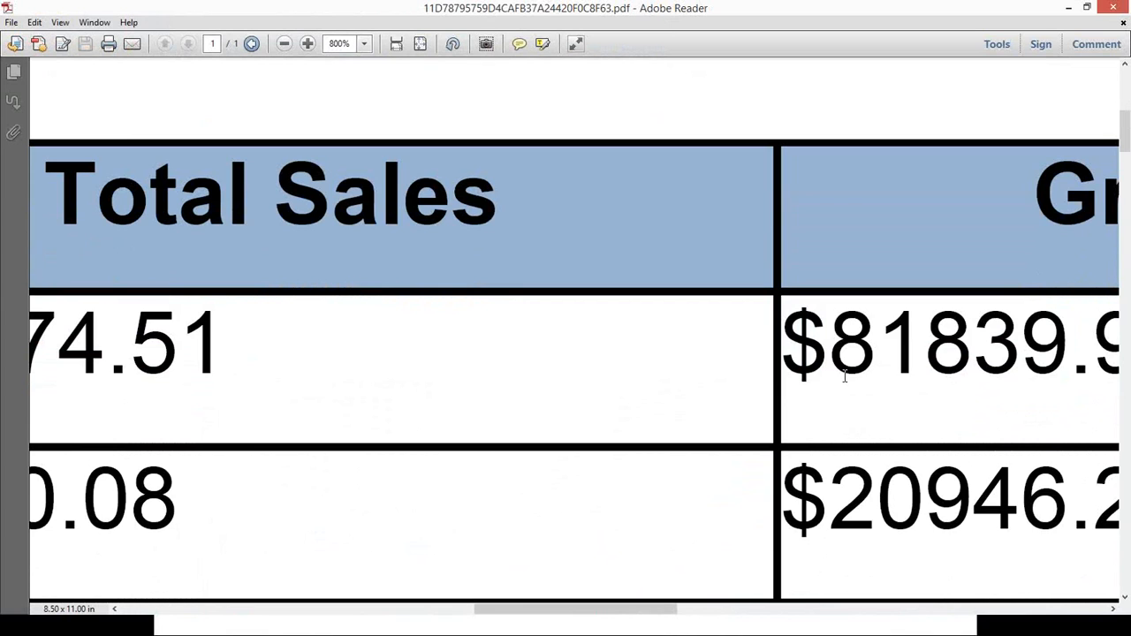
pyautogui.scroll(-2, 844, 375)
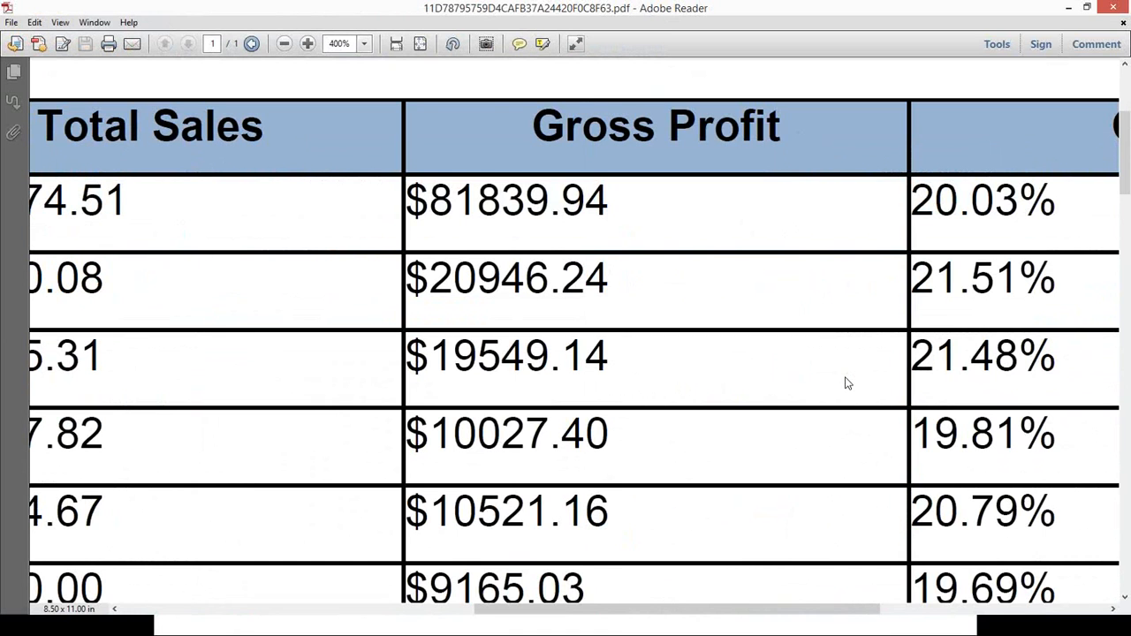
pyautogui.scroll(3, 845, 382)
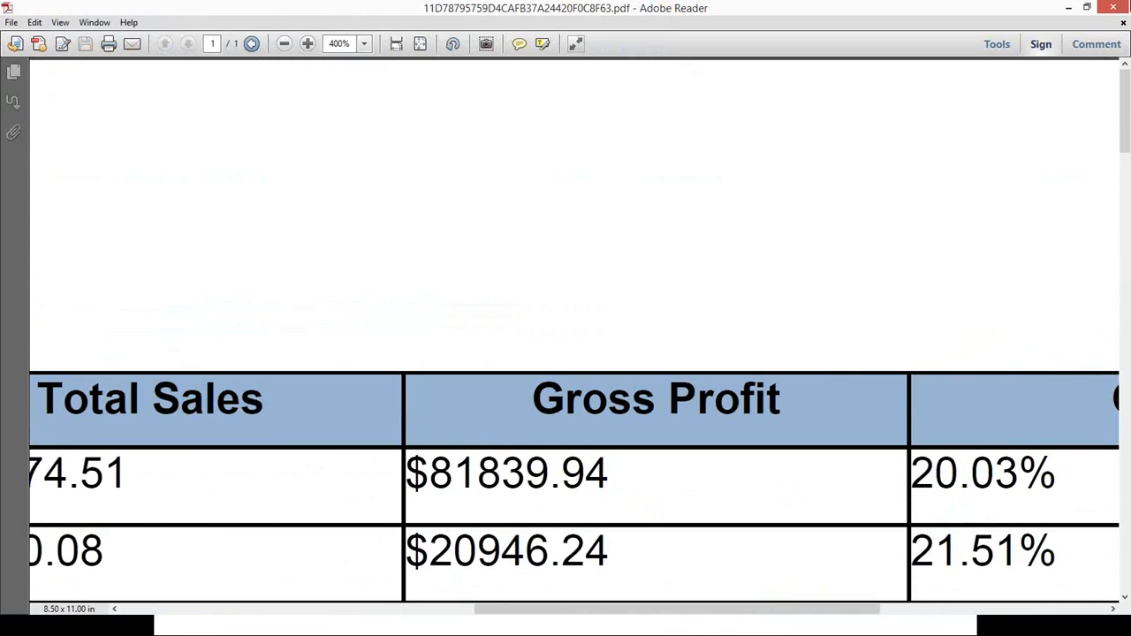
pyautogui.click(1119, 8)
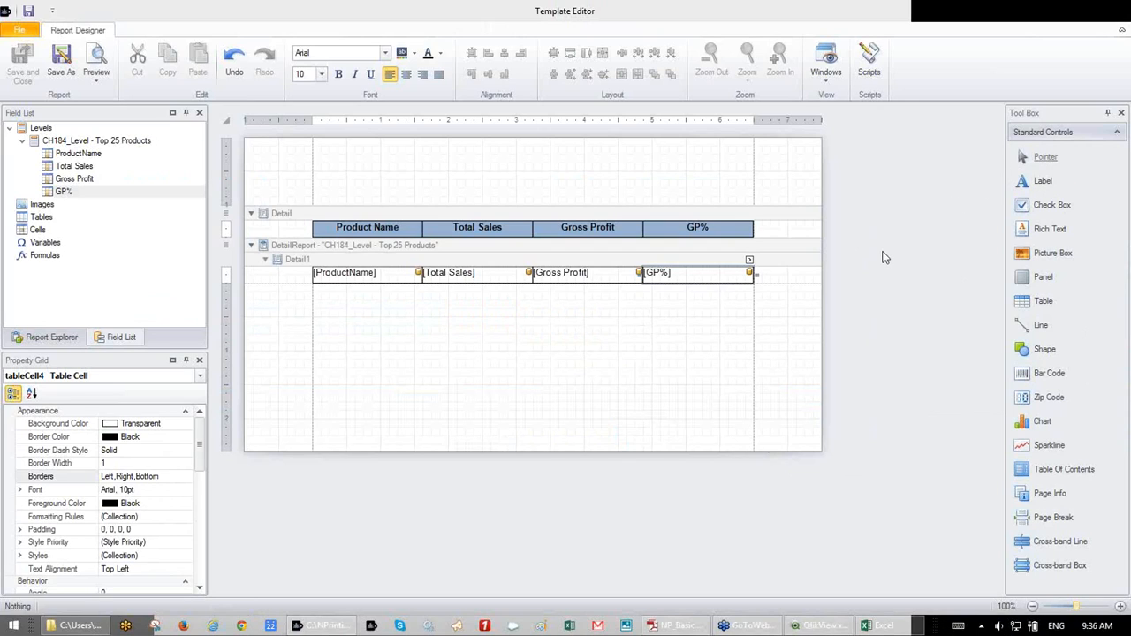
# - Save the template as PixelPerfectReport template.npx and close the Template Editor
pyautogui.click(61, 62)
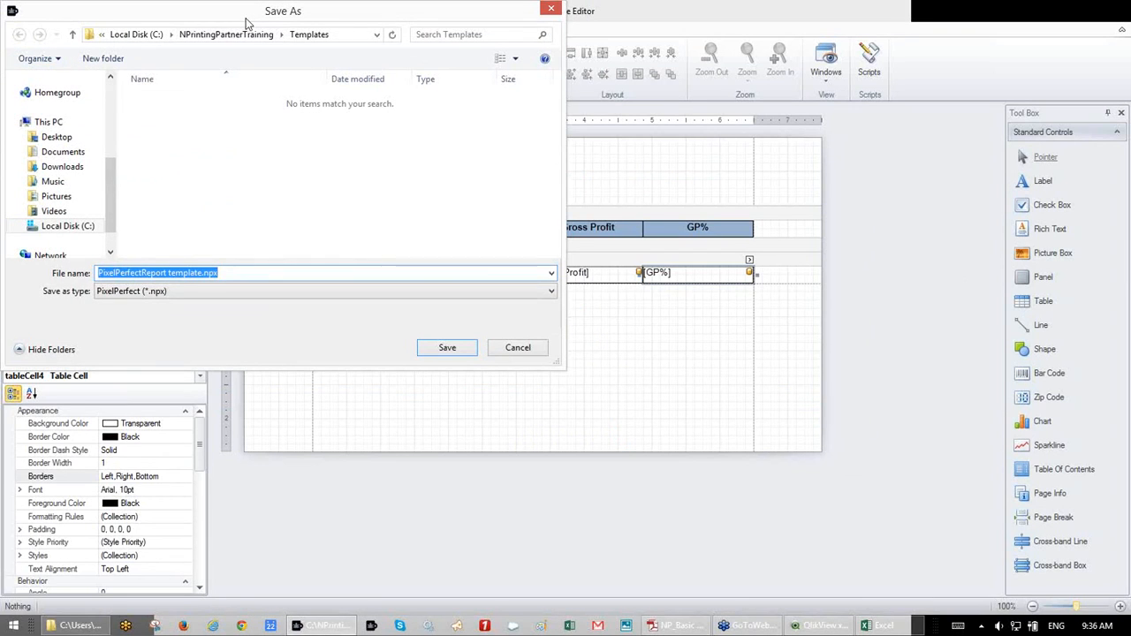
pyautogui.moveTo(248, 22); pyautogui.dragTo(426, 110)
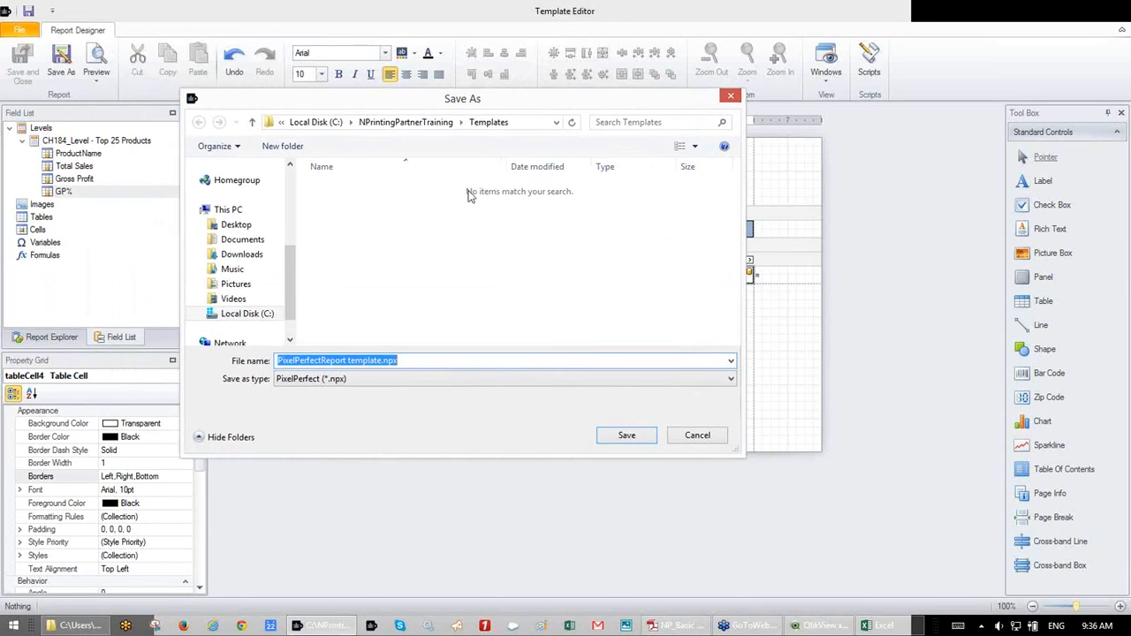
pyautogui.click(633, 441)
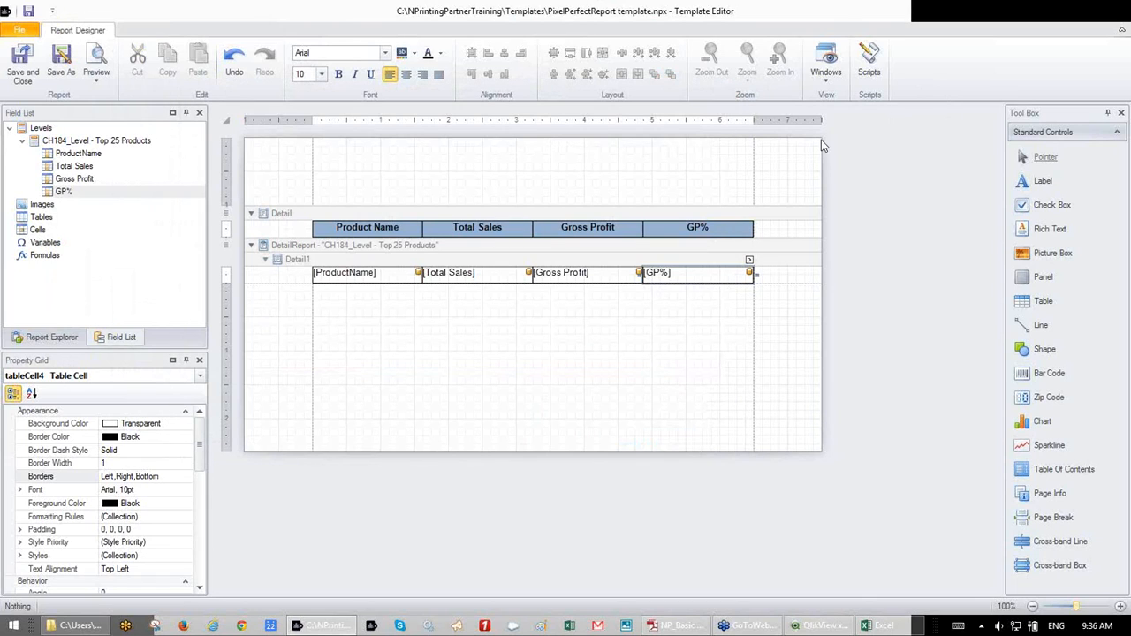
pyautogui.click(27, 64)
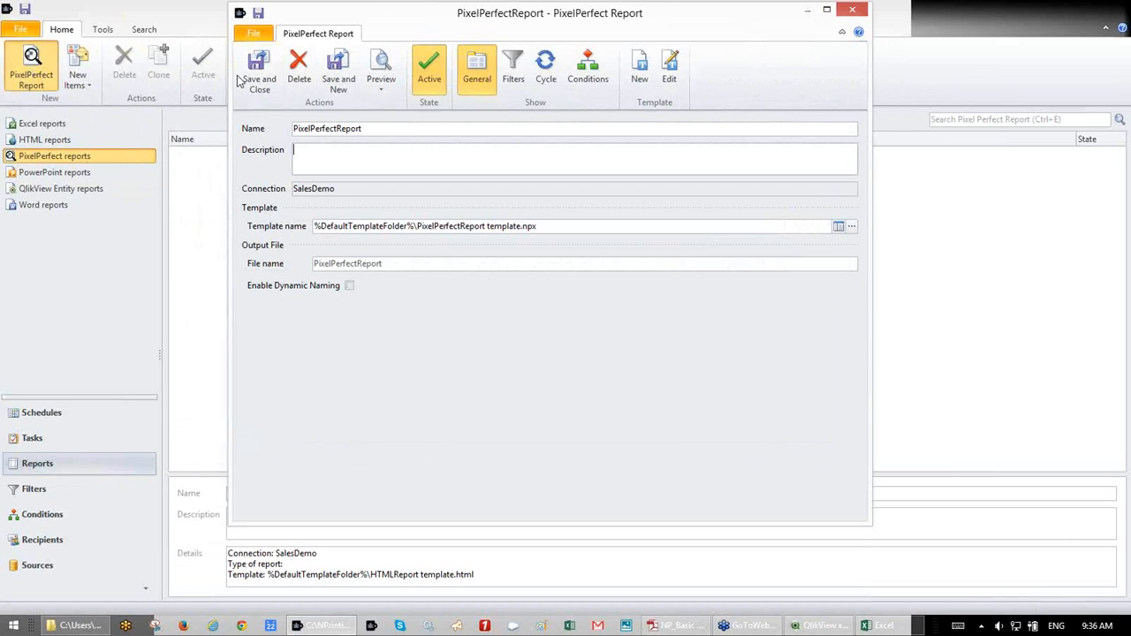
# - Save and close the PixelPerfectReport settings, then go to the empty PowerPoint reports list
pyautogui.click(256, 81)
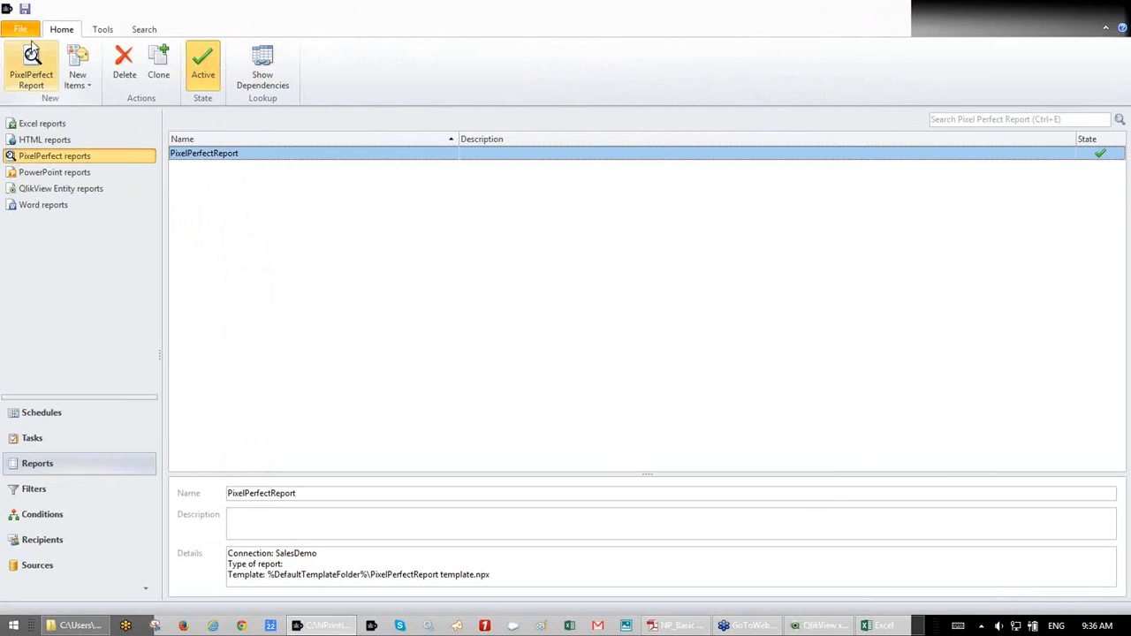
pyautogui.click(30, 10)
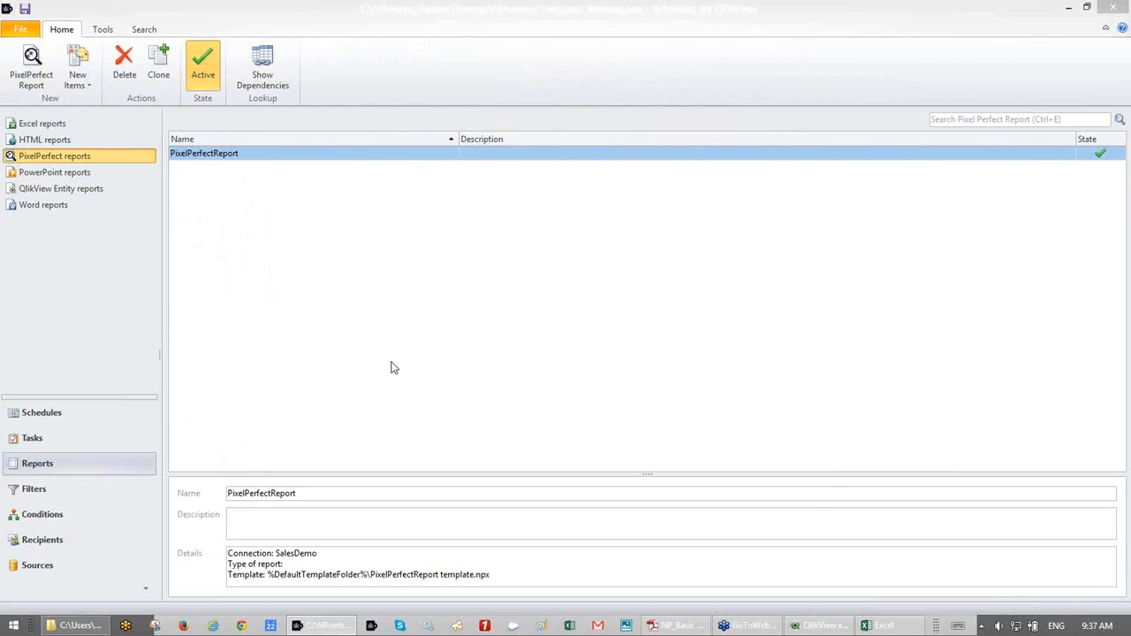
pyautogui.click(77, 178)
pyautogui.click(38, 77)
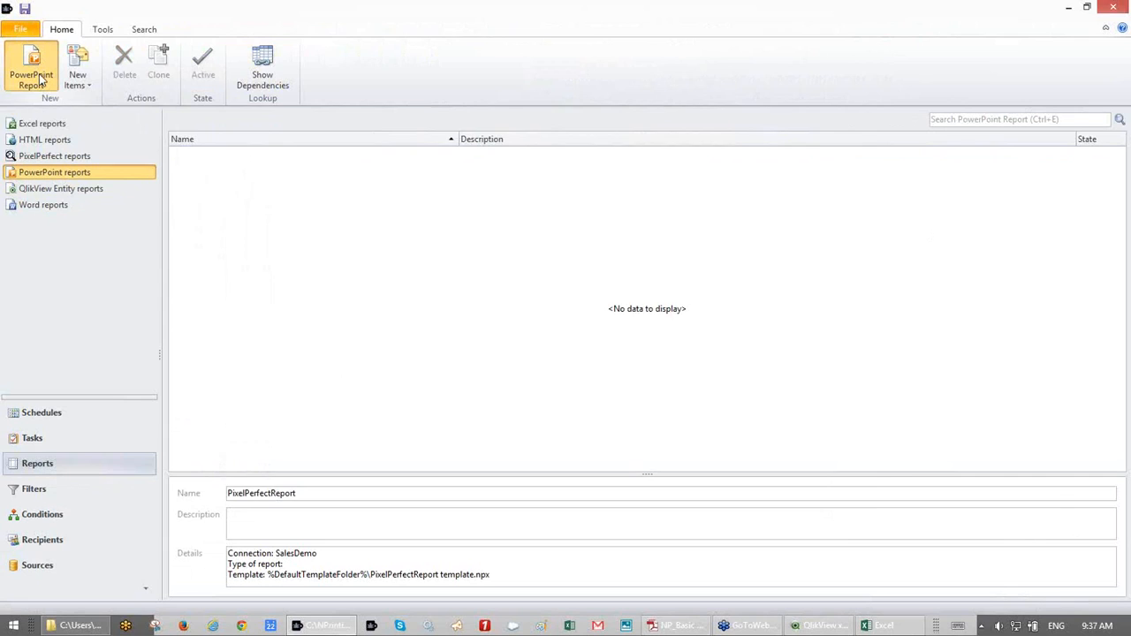
# - Create PowerPoint report 'PowerPointReport Basic' using PowerPointReport Blank.pptx and open its template
pyautogui.click(40, 81)
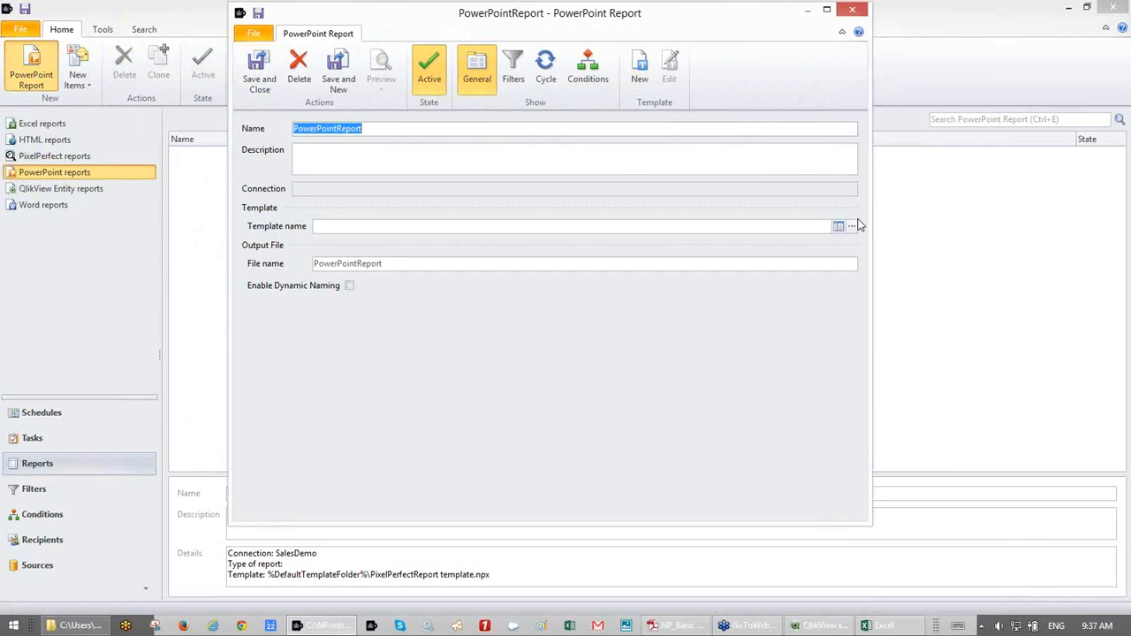
pyautogui.click(474, 129)
pyautogui.write('Basic')
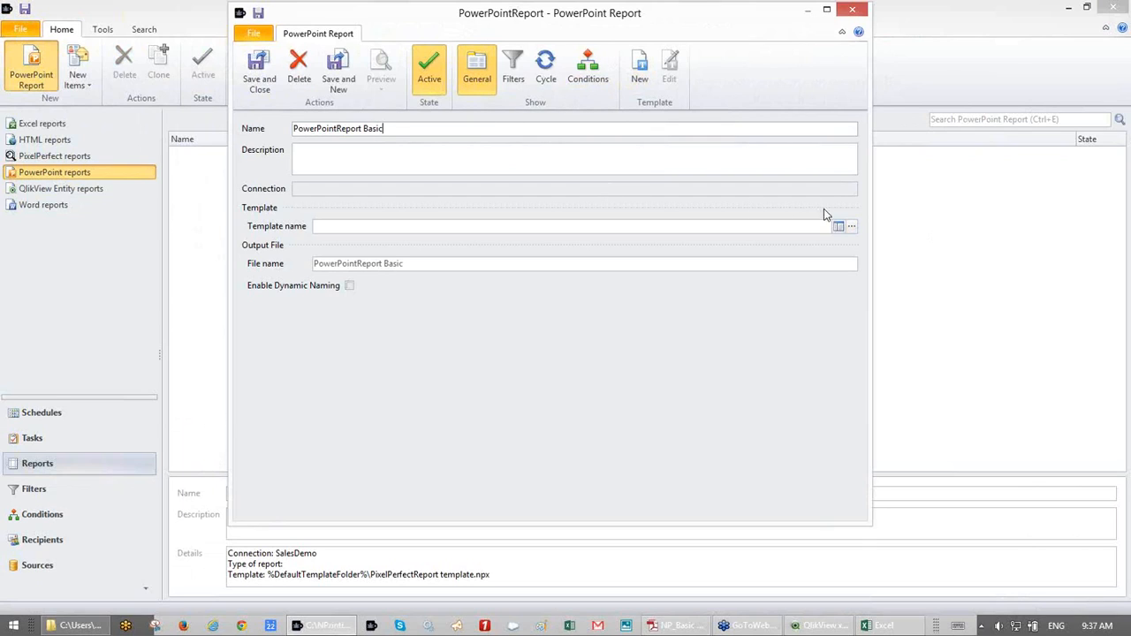
pyautogui.click(851, 227)
pyautogui.click(469, 188)
pyautogui.doubleClick(469, 189)
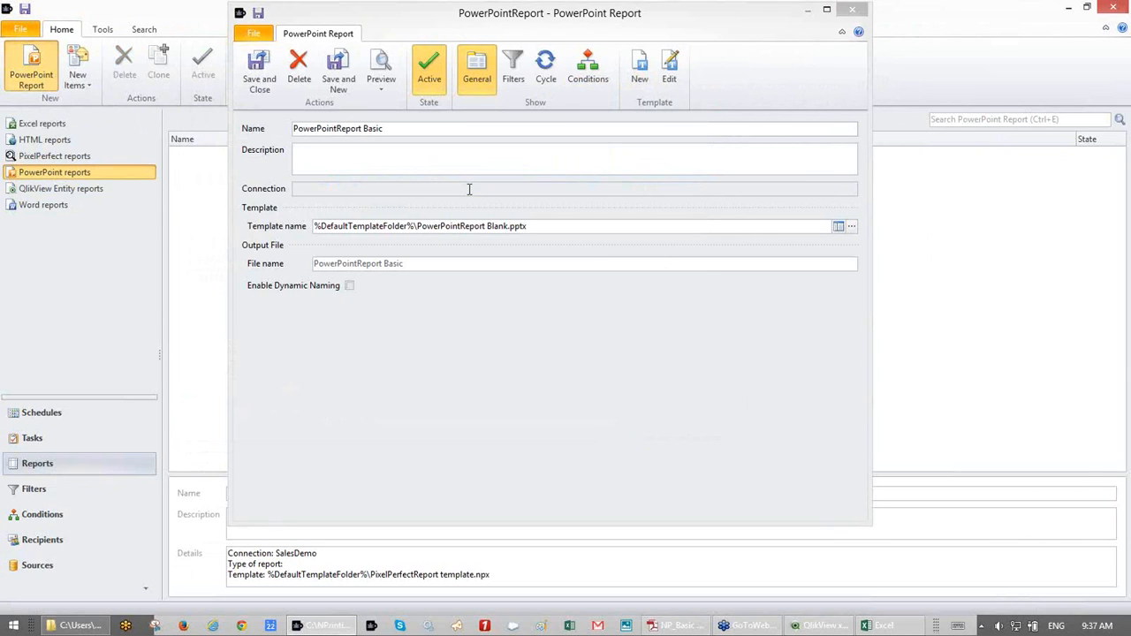
pyautogui.click(669, 68)
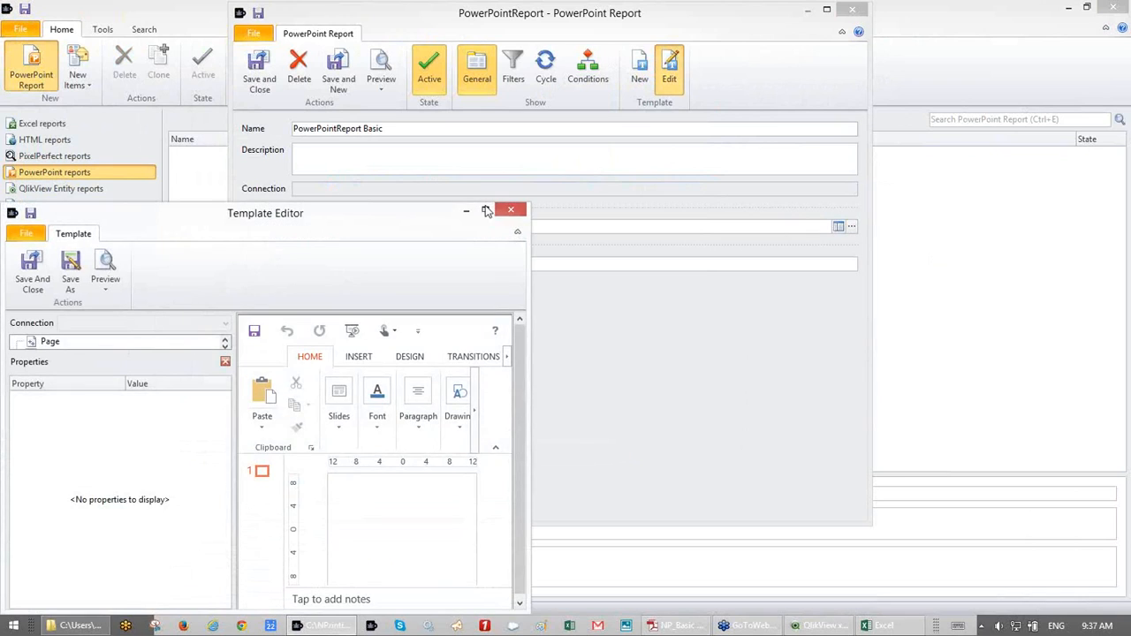
# - Maximize the editor and copy slide 1 as a new second slide
pyautogui.click(487, 212)
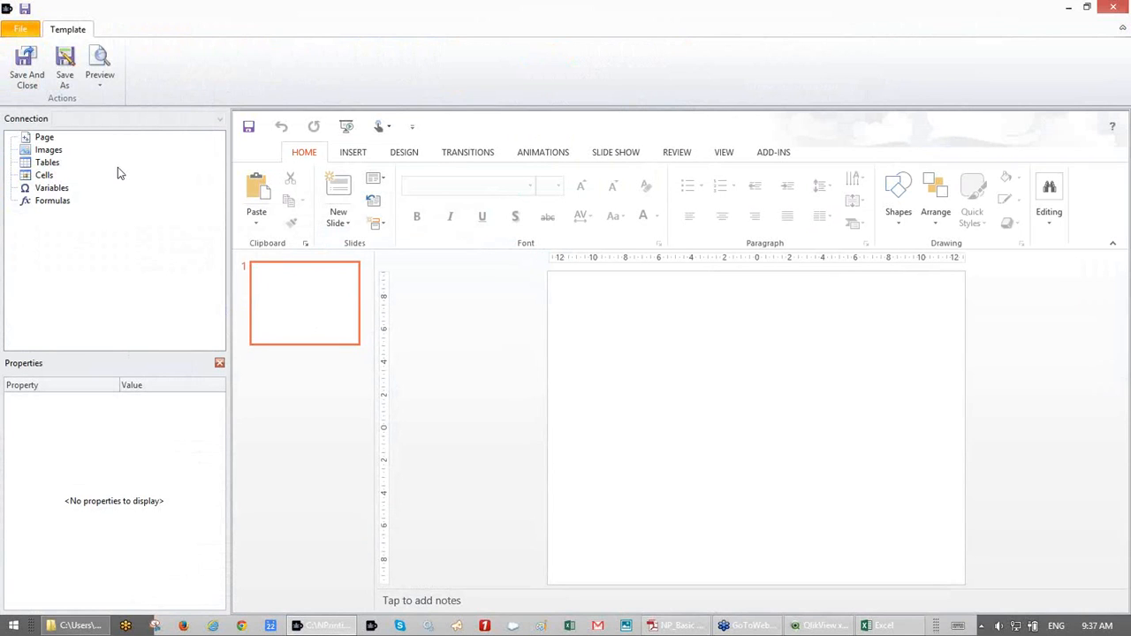
pyautogui.click(46, 163)
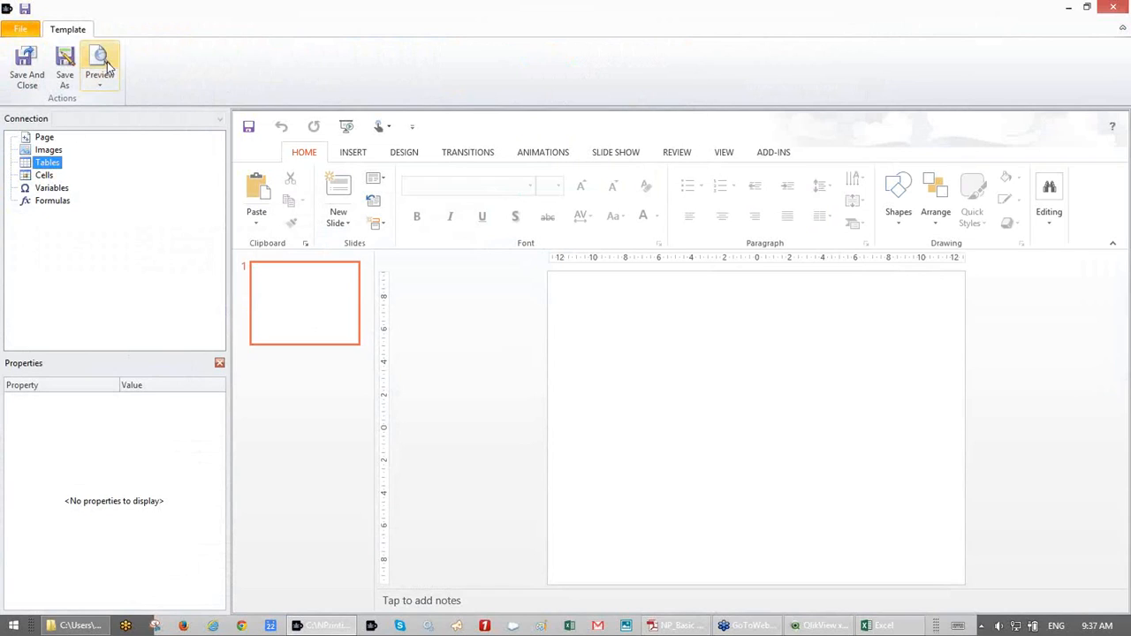
pyautogui.click(284, 291)
pyautogui.click(316, 320)
pyautogui.moveTo(316, 321); pyautogui.dragTo(320, 370)
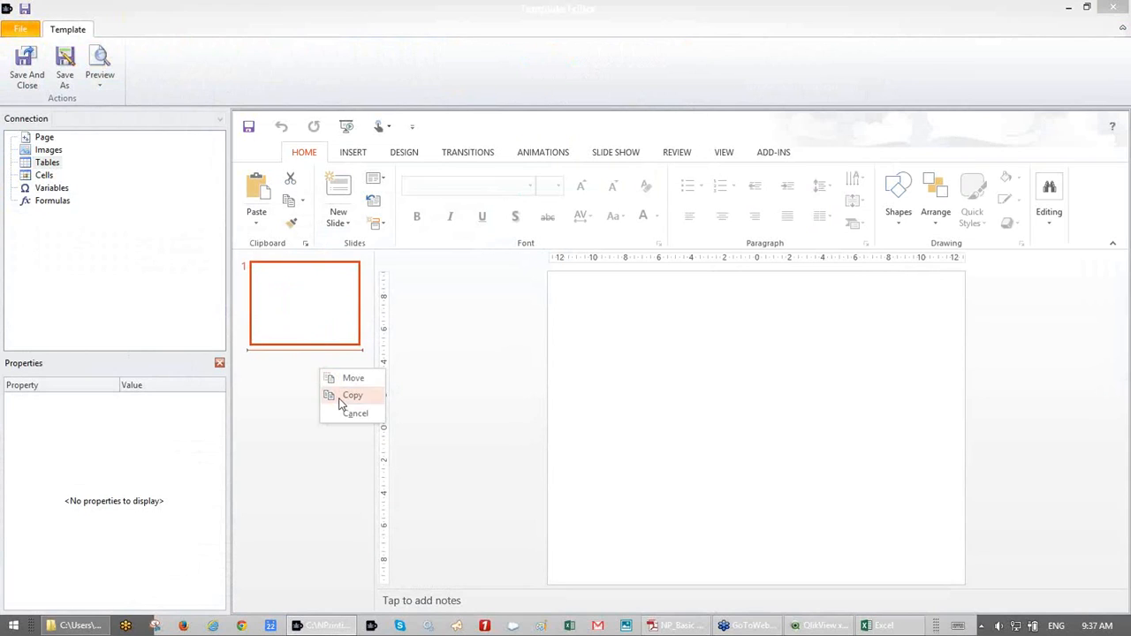
pyautogui.click(341, 398)
pyautogui.click(324, 320)
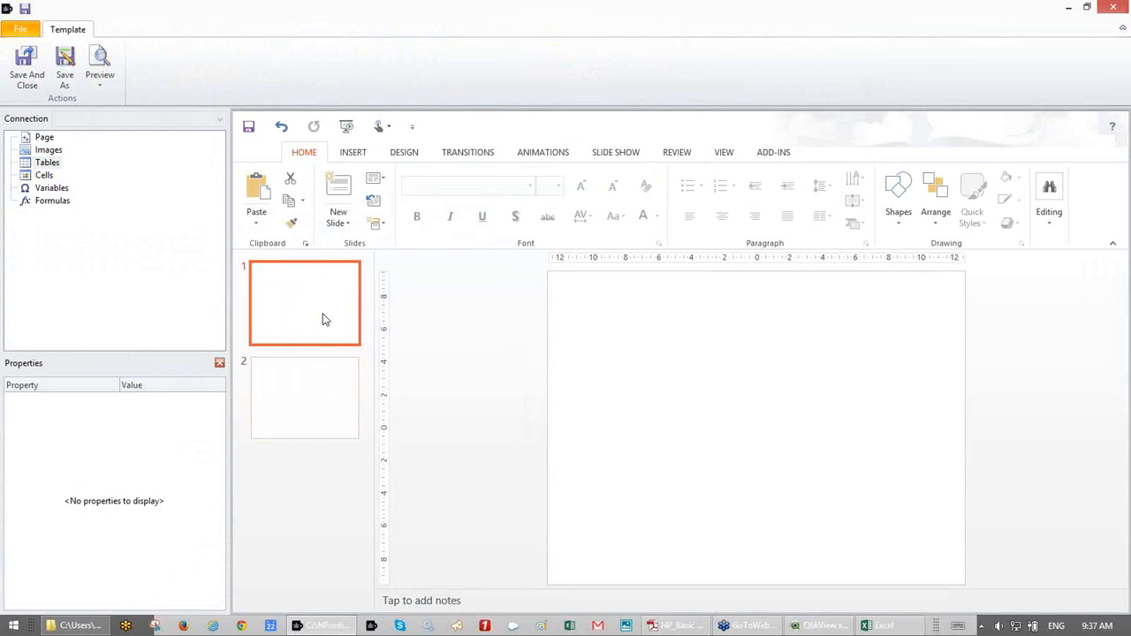
# - Add the Year page and place its <Year> tag near the top of slide 1
pyautogui.click(42, 138)
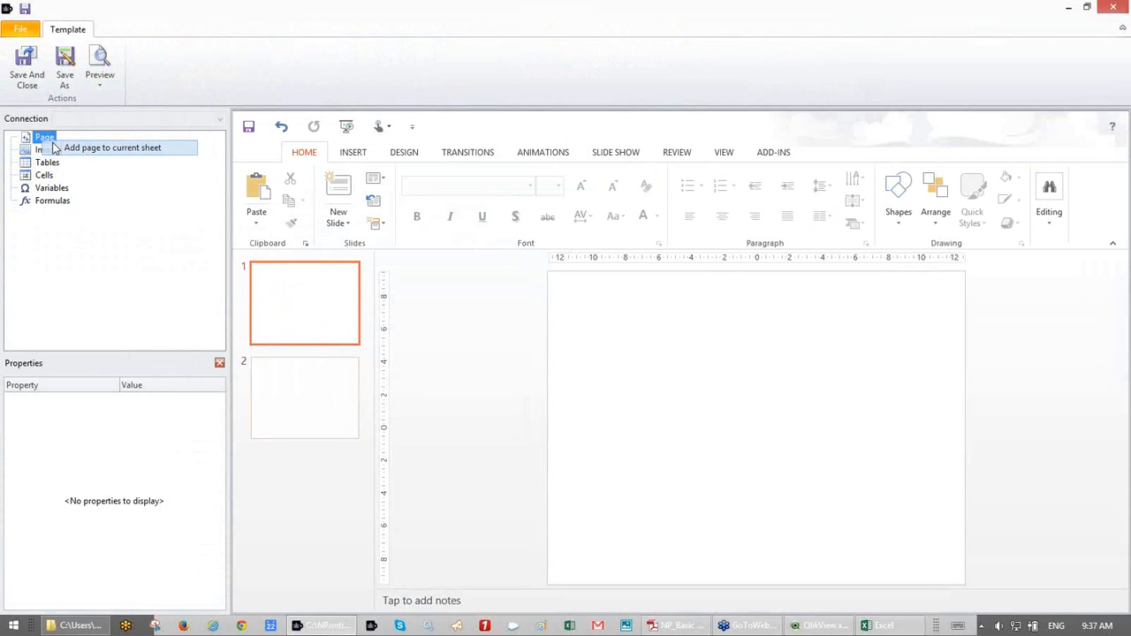
pyautogui.doubleClick(46, 139)
pyautogui.write('year')
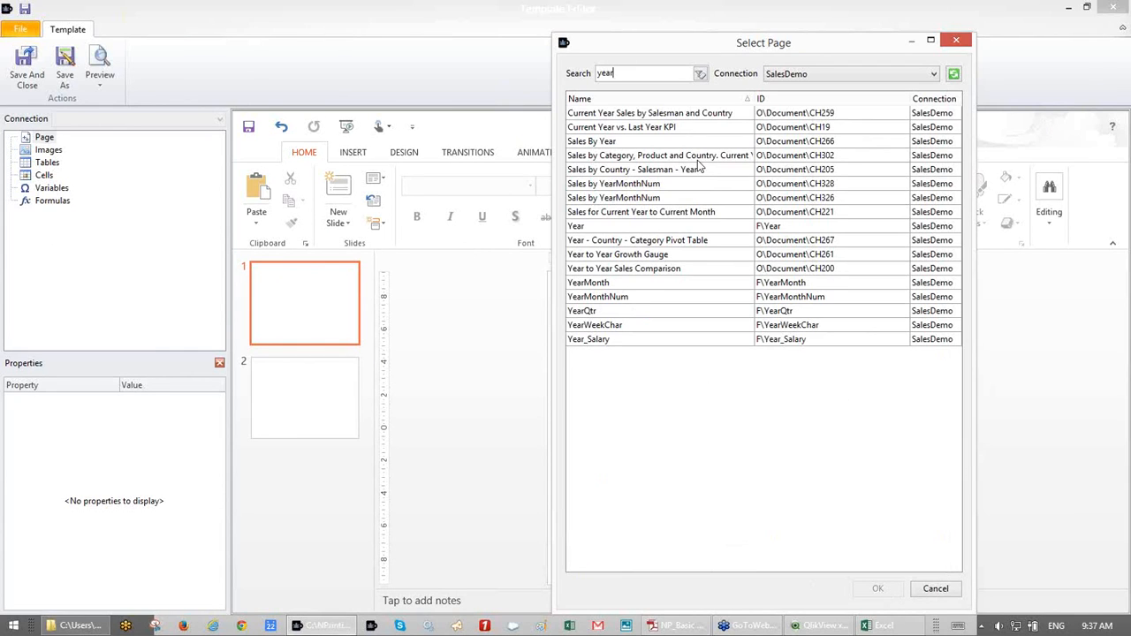
pyautogui.click(612, 229)
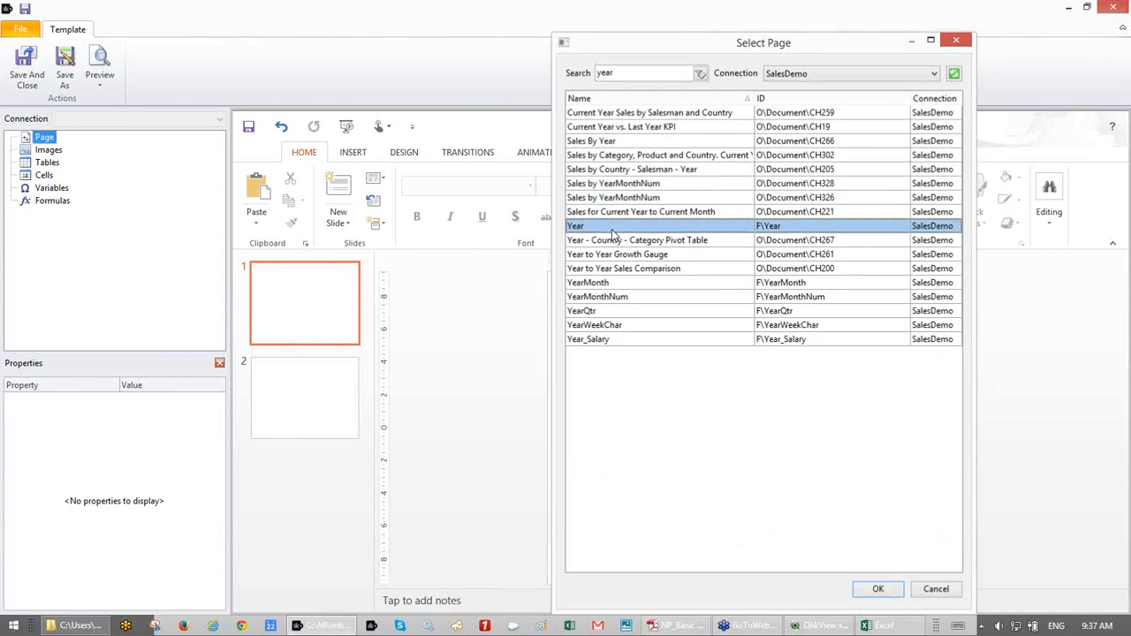
pyautogui.doubleClick(612, 232)
pyautogui.click(25, 152)
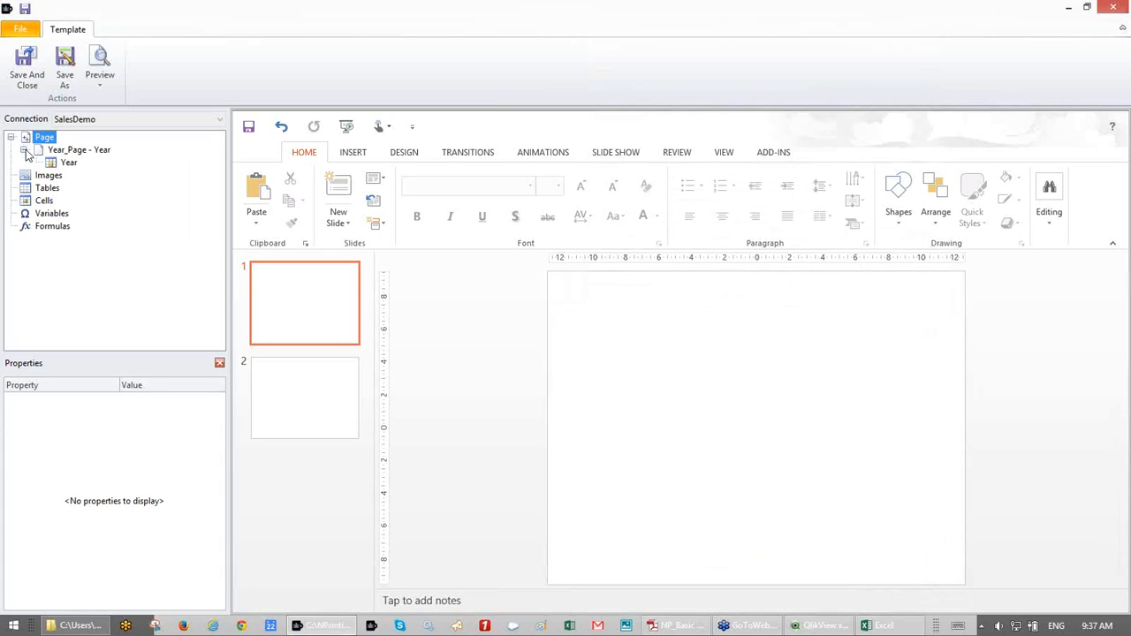
pyautogui.click(66, 164)
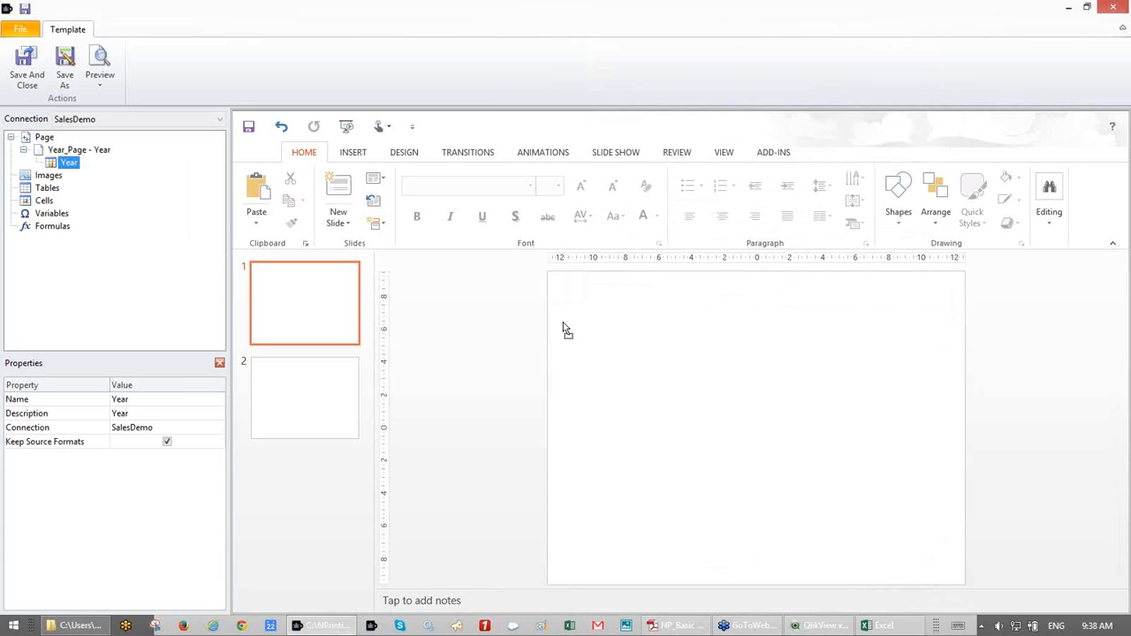
pyautogui.moveTo(699, 338); pyautogui.dragTo(699, 334)
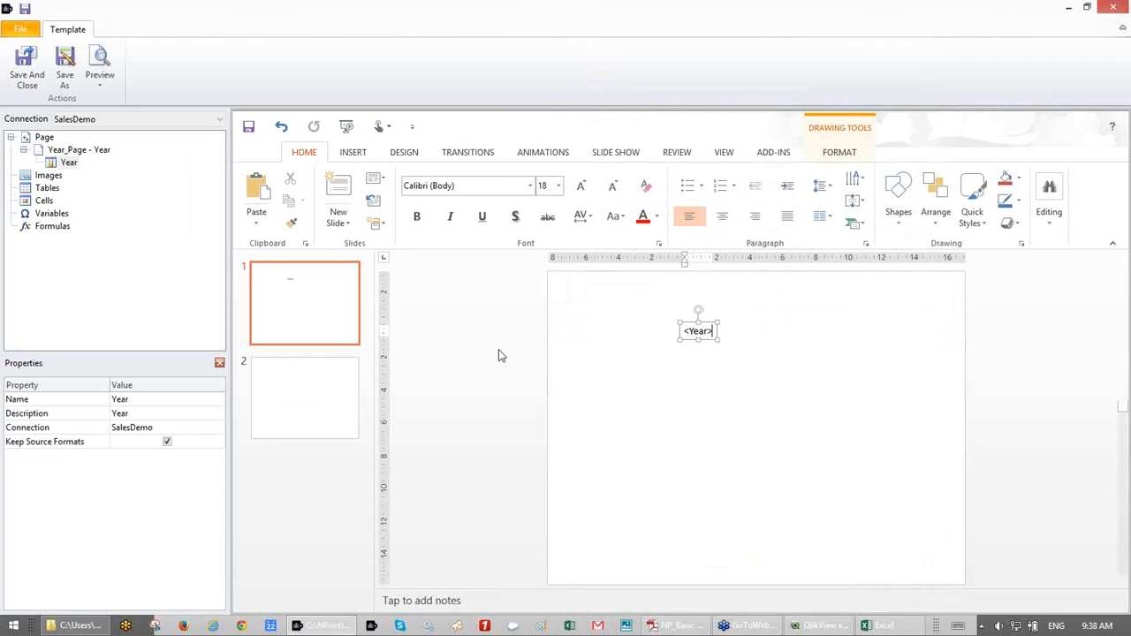
pyautogui.click(331, 391)
# - Add the Category Sales (CH186) and Sales over Time (CH187) charts to the template's Images
pyautogui.click(321, 315)
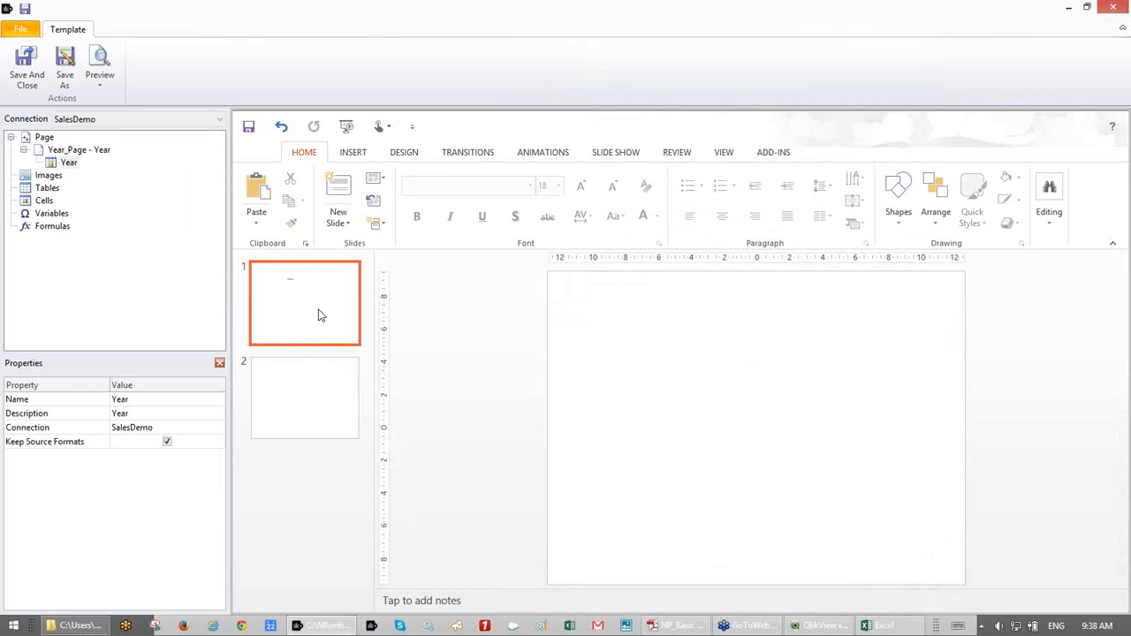
pyautogui.click(55, 178)
pyautogui.rightClick(57, 180)
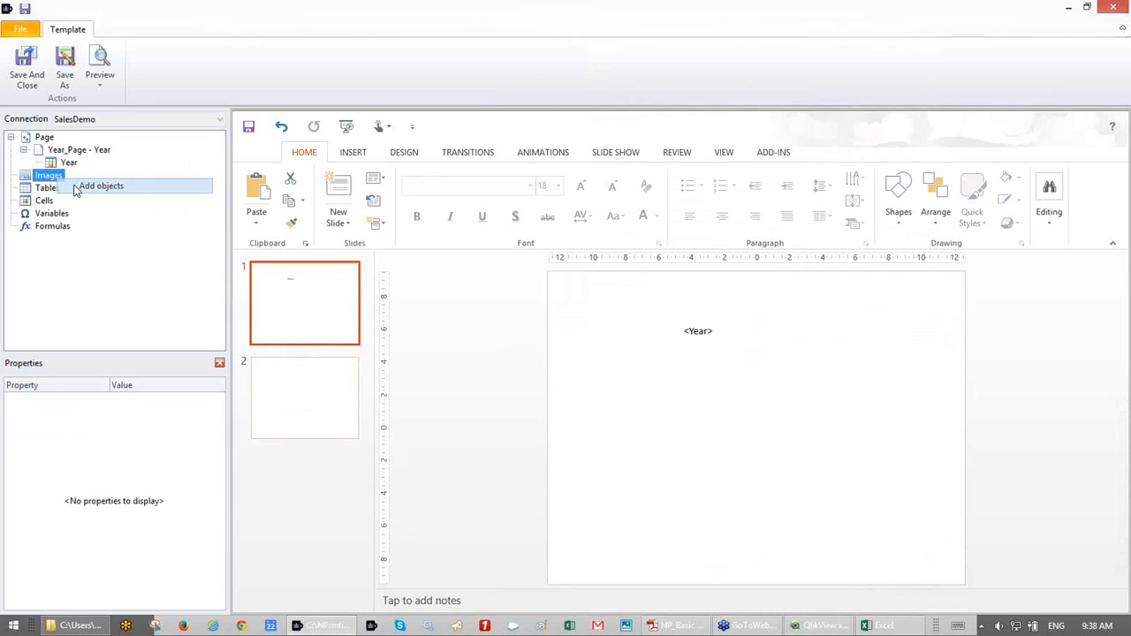
pyautogui.click(97, 185)
pyautogui.write('186')
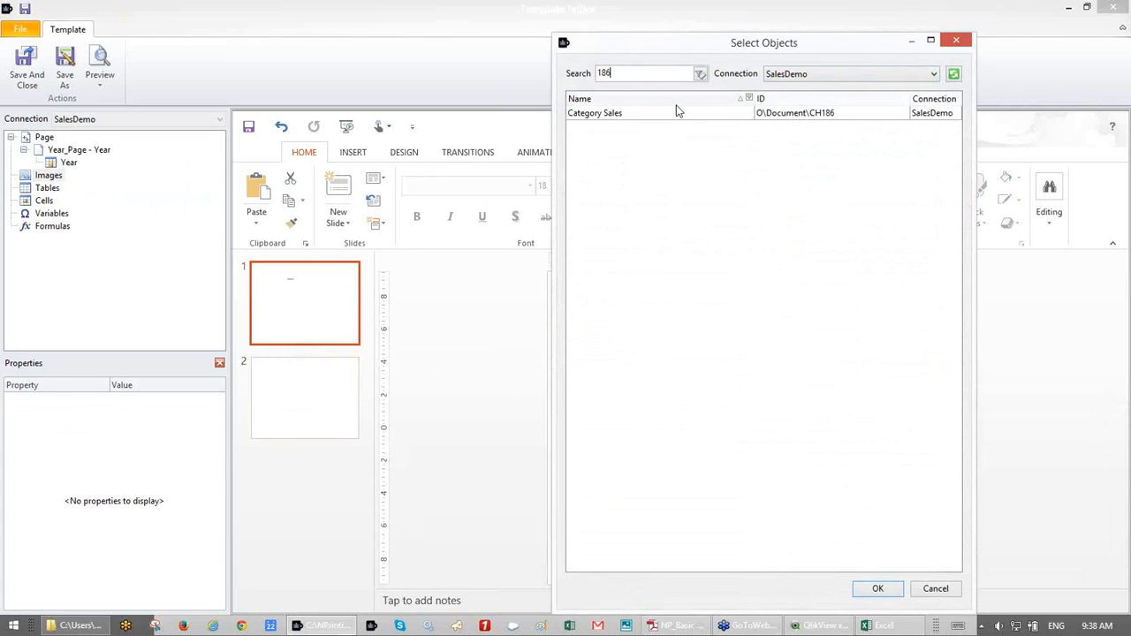
pyautogui.press('BackSpace')
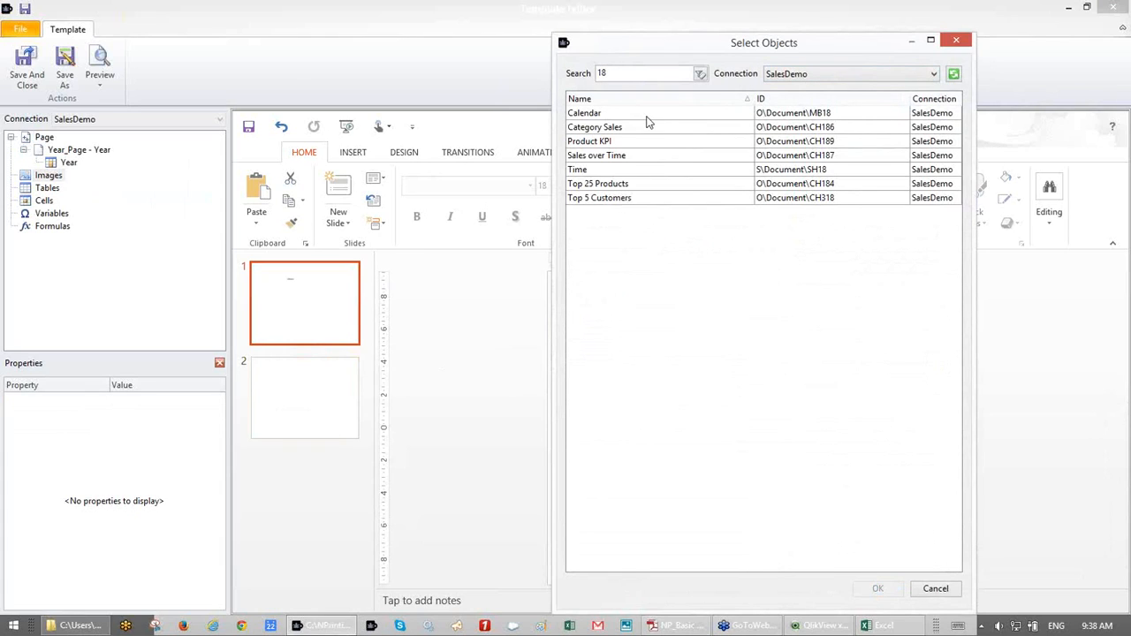
pyautogui.click(622, 129)
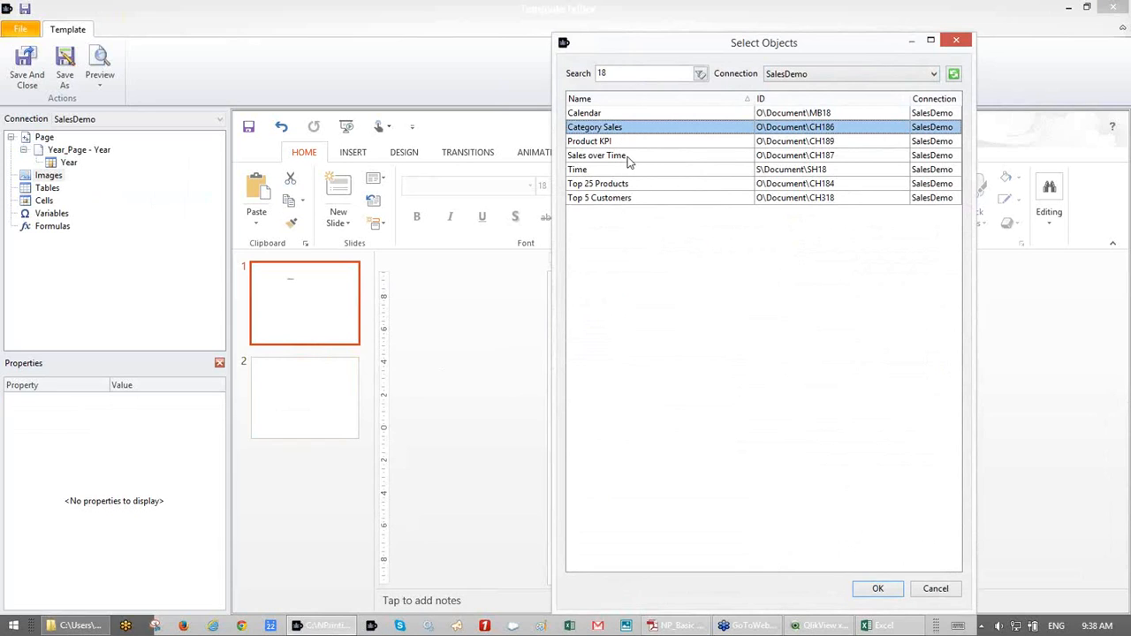
pyautogui.keyDown('ctrl'); pyautogui.click(629, 156); pyautogui.keyUp('ctrl')
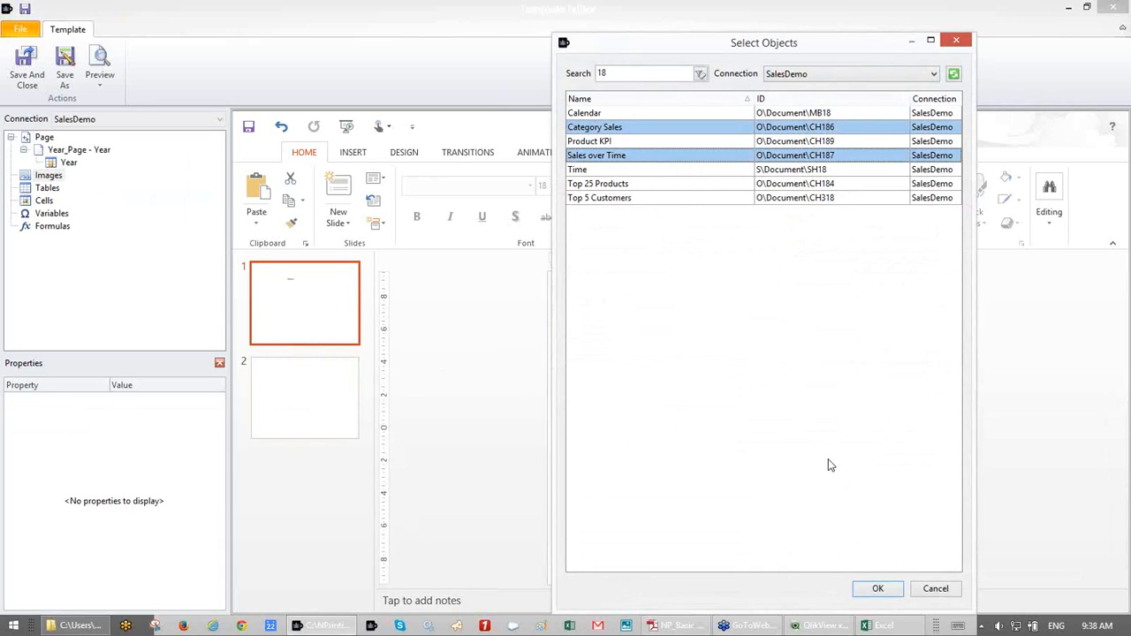
pyautogui.click(878, 589)
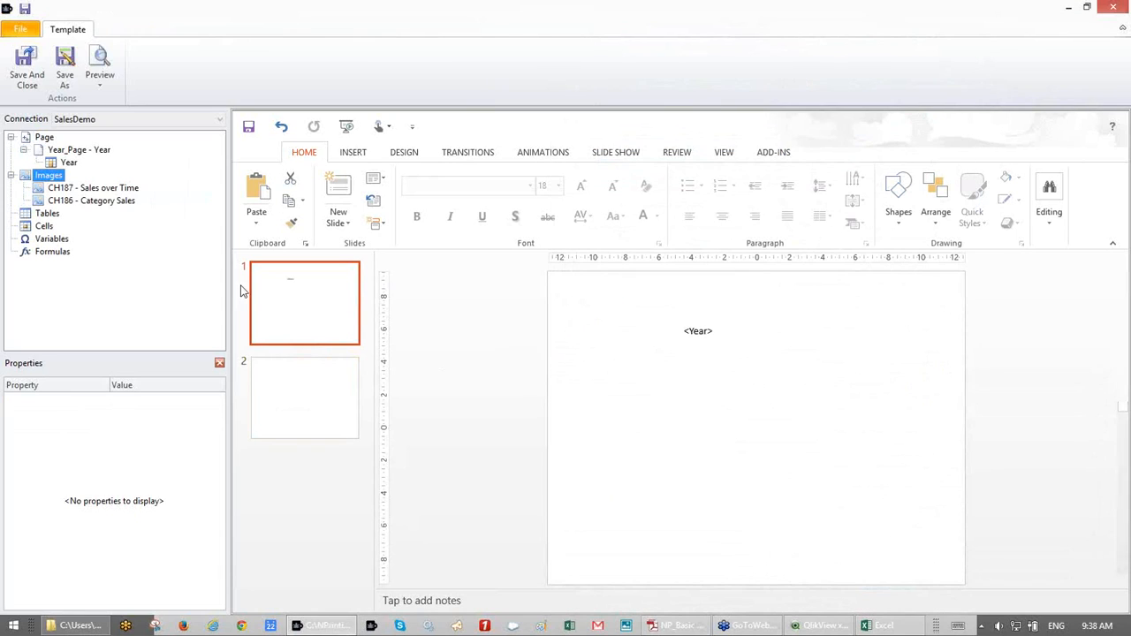
# - Place Category Sales left of Sales over Time on slide 1 with Stretch, then go to slide 2
pyautogui.click(100, 188)
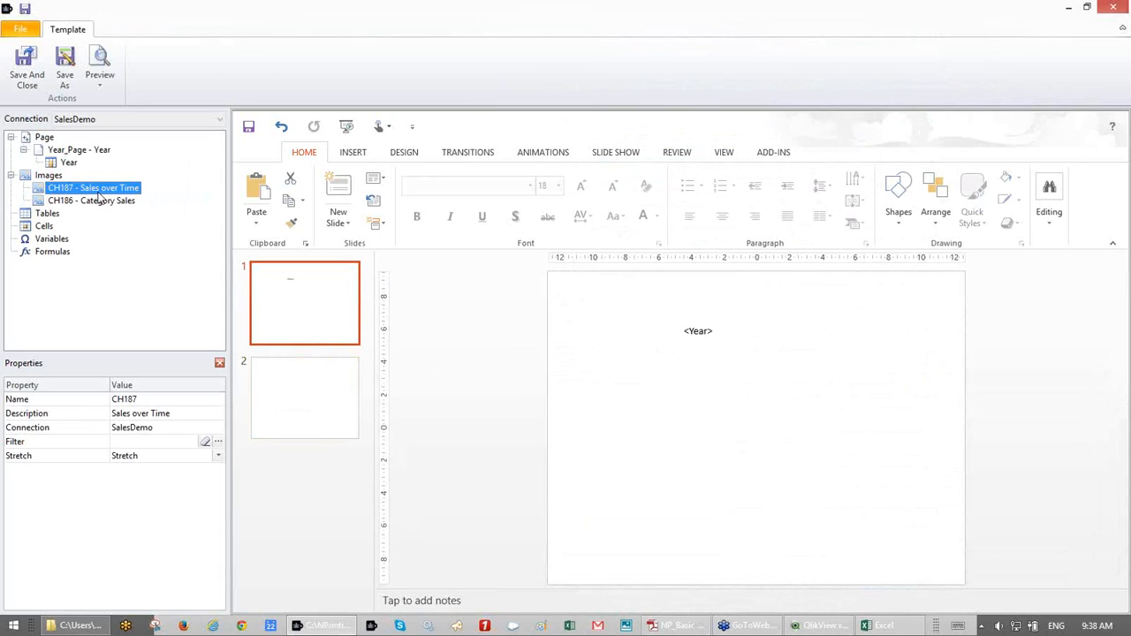
pyautogui.moveTo(99, 195); pyautogui.dragTo(778, 397)
pyautogui.moveTo(100, 206); pyautogui.dragTo(579, 429)
pyautogui.moveTo(840, 423); pyautogui.dragTo(854, 425)
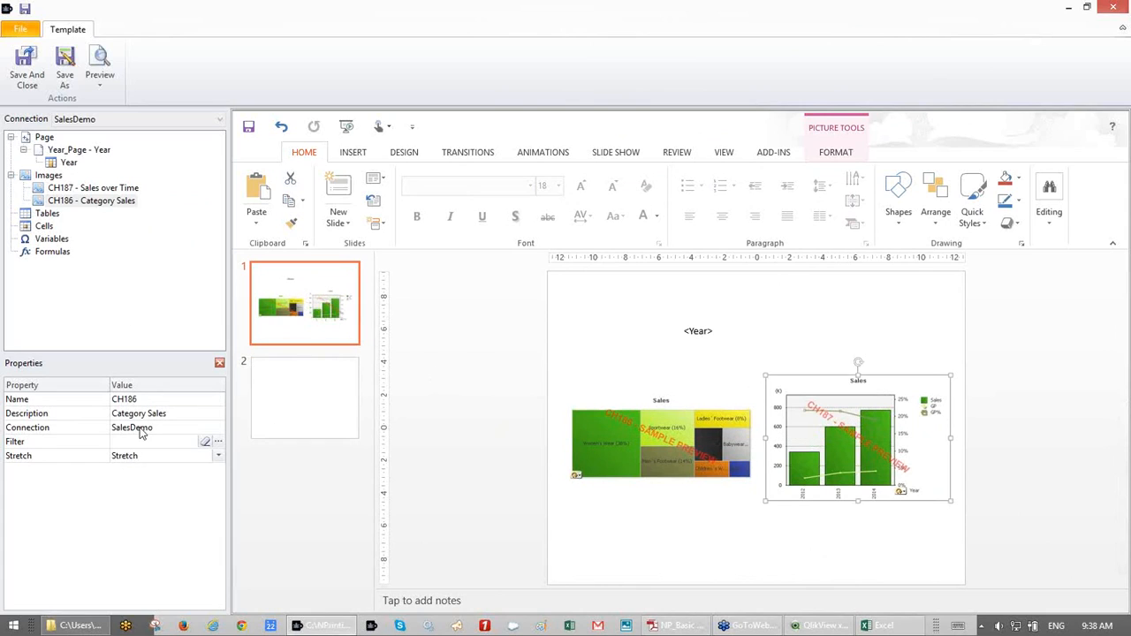
pyautogui.click(217, 457)
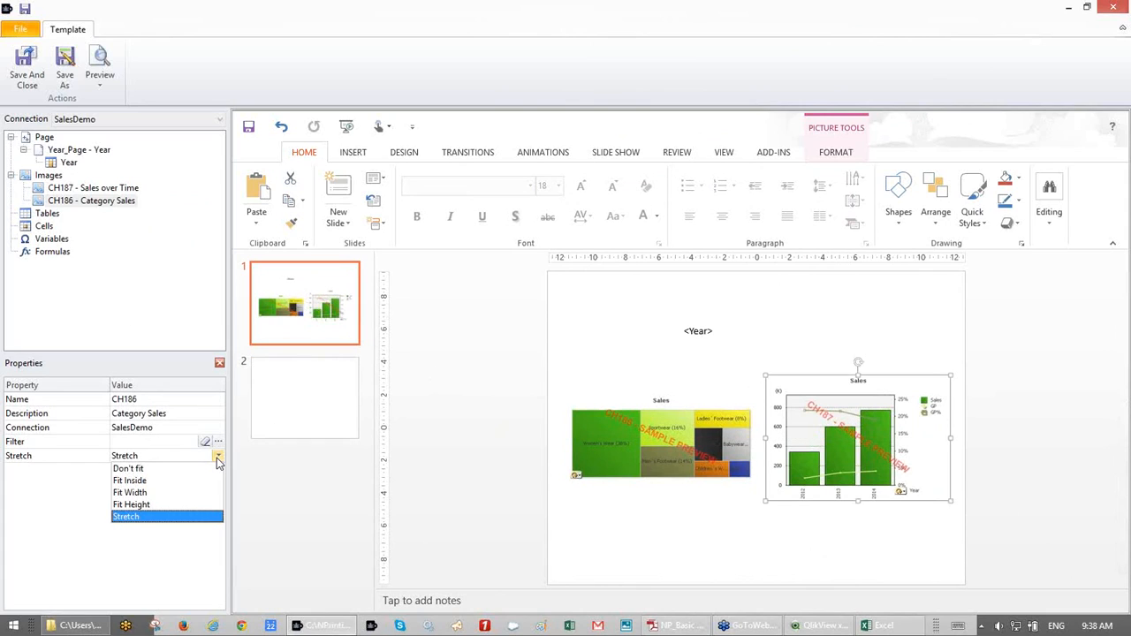
pyautogui.click(218, 460)
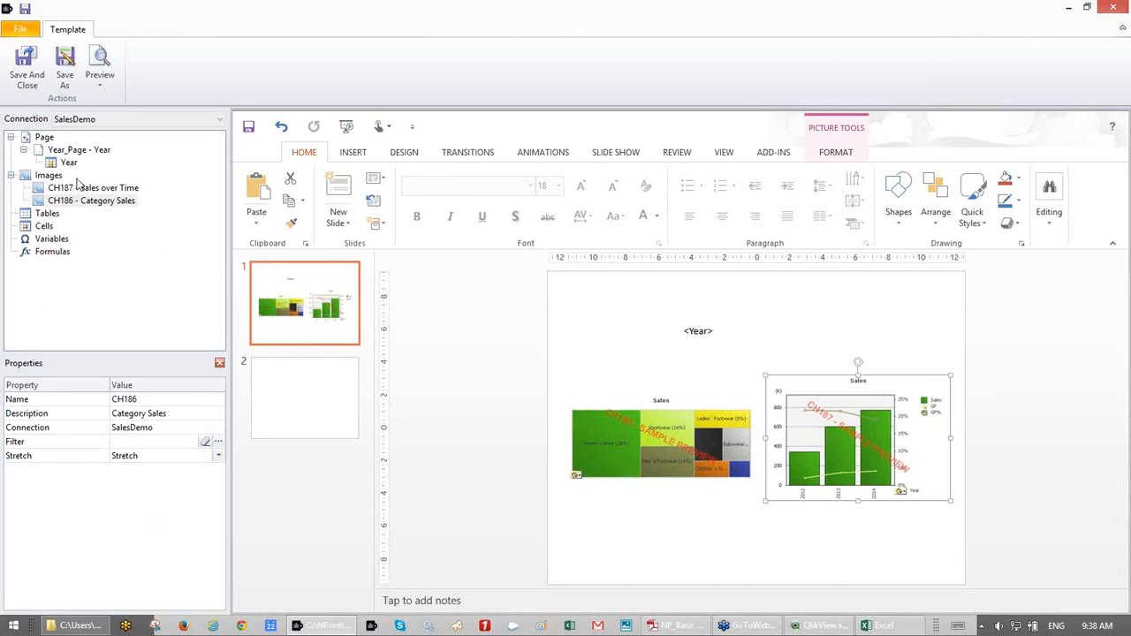
pyautogui.click(301, 383)
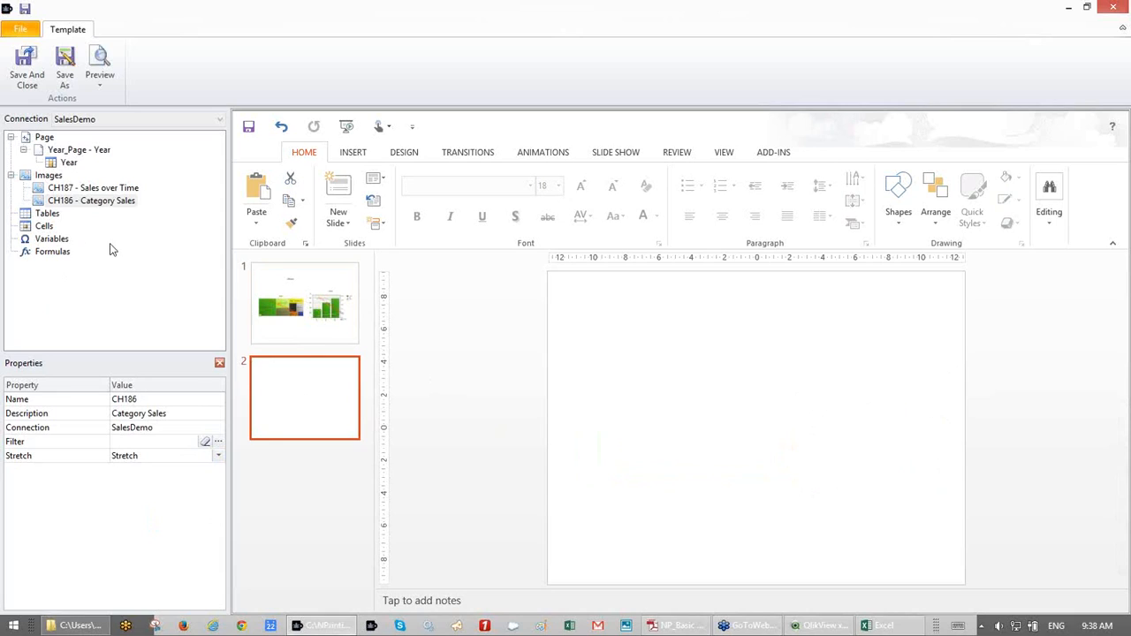
# - Start a new formula using the SalesDemo connection
pyautogui.click(62, 255)
pyautogui.rightClick(61, 253)
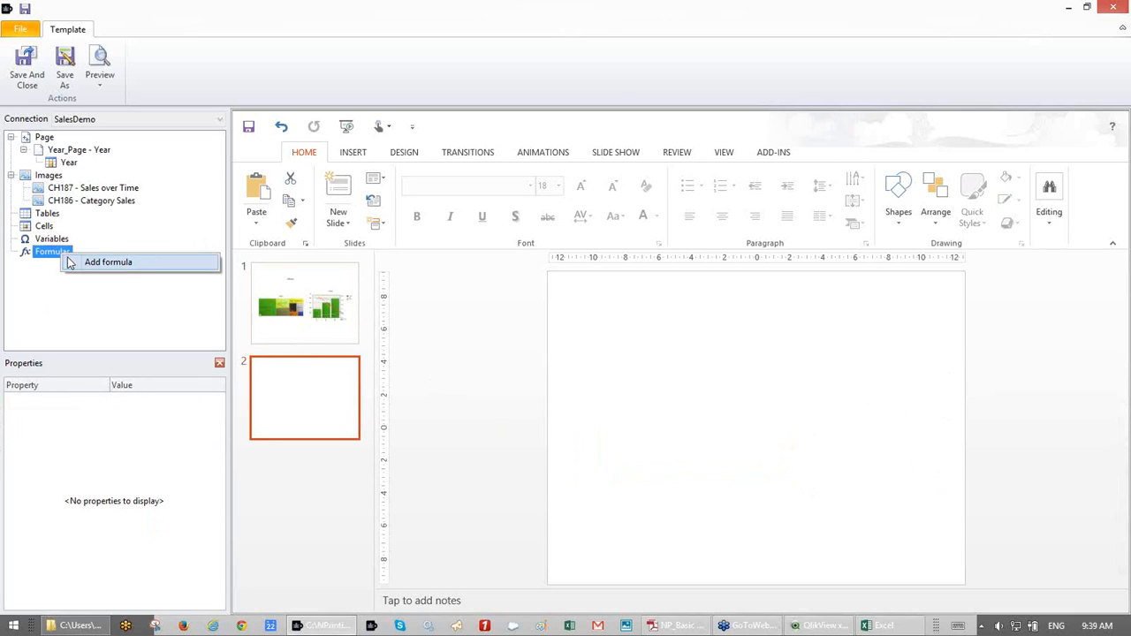
pyautogui.click(76, 263)
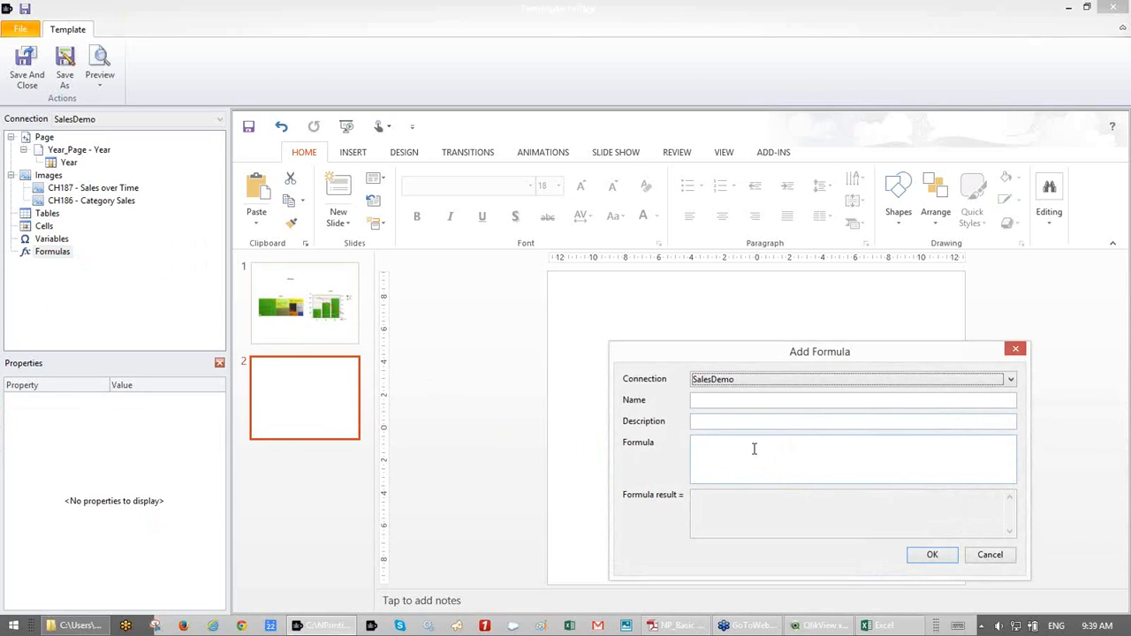
pyautogui.hotkey('alt', 'Down')
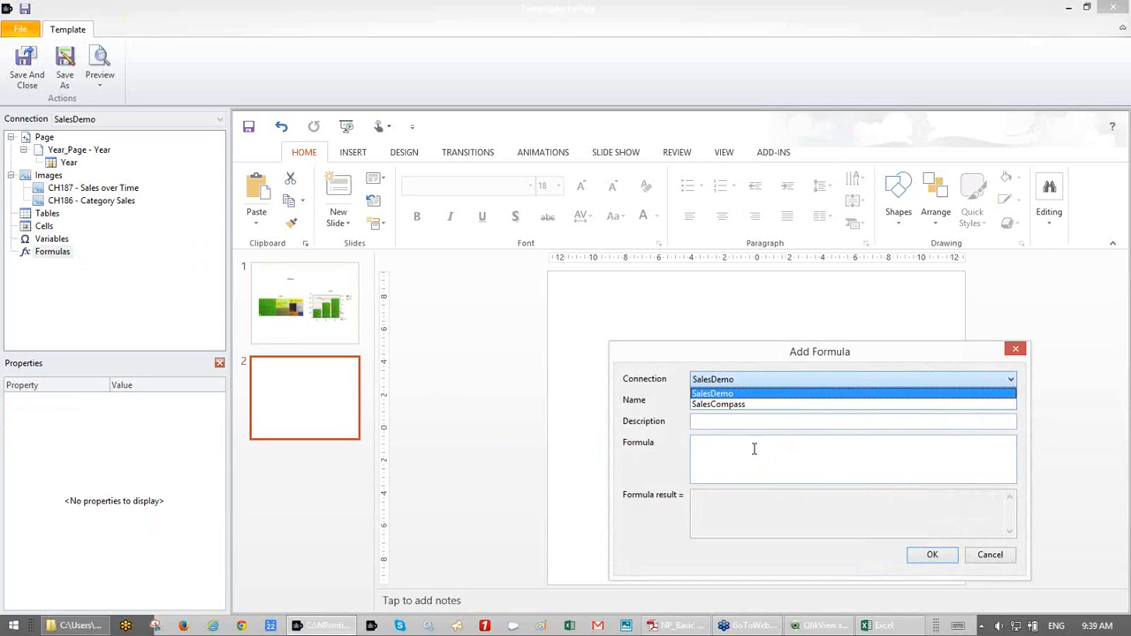
pyautogui.click(778, 395)
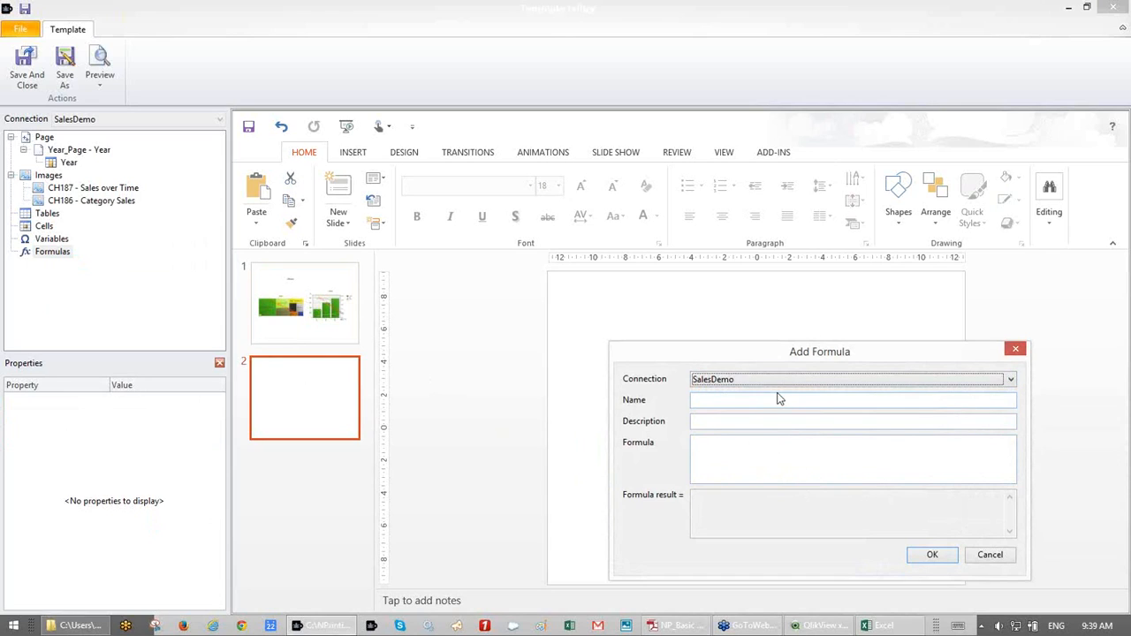
# - Enter the expression Text(money(sum(Sales), MoneyFormat)) and confirm the formula
pyautogui.click(748, 441)
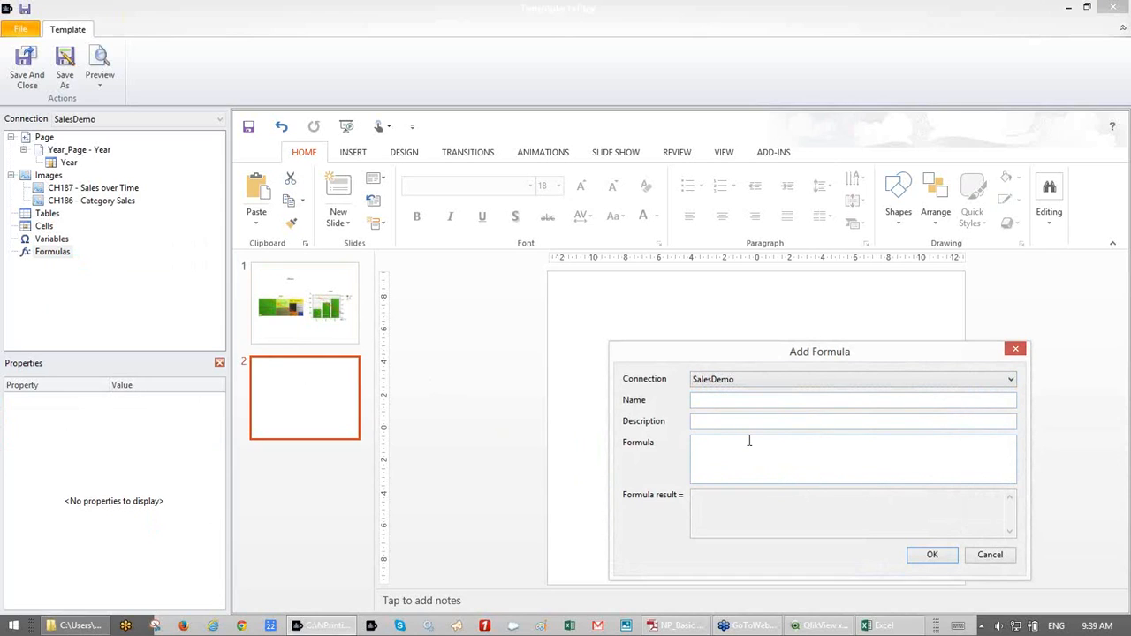
pyautogui.write('sum(sales')
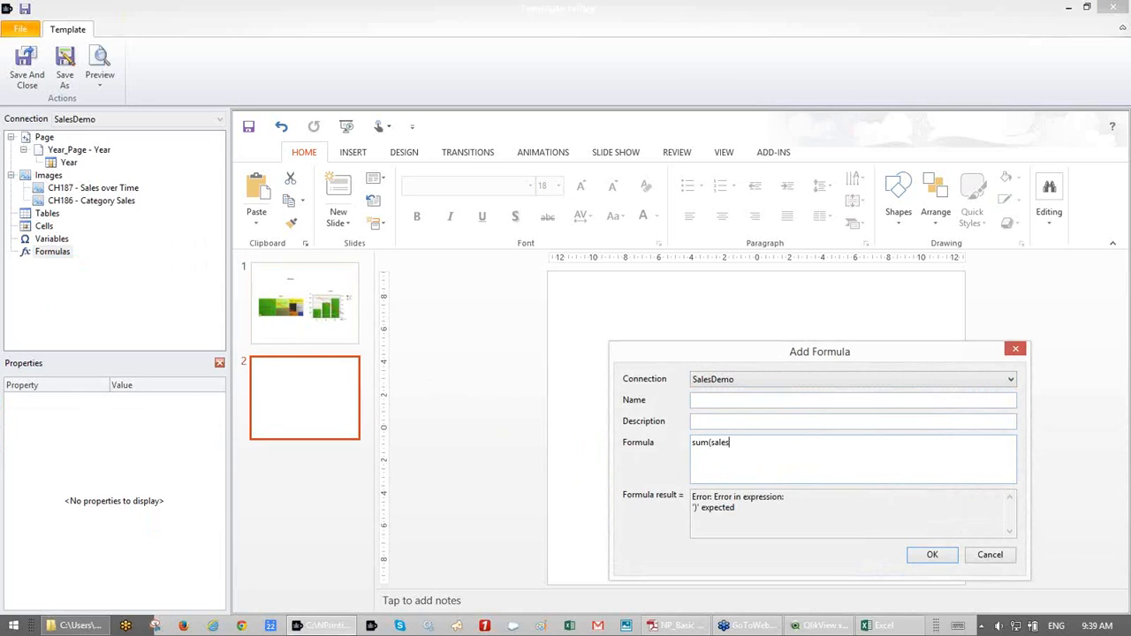
pyautogui.write(')')
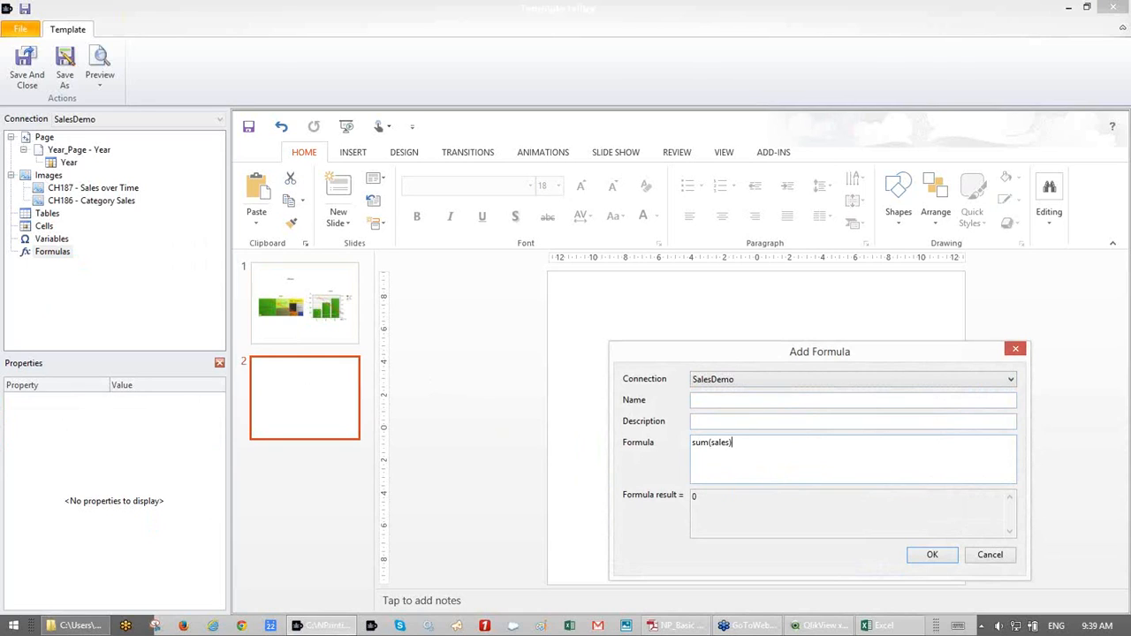
pyautogui.click(720, 442)
pyautogui.press('BackSpace')
pyautogui.write('S')
pyautogui.click(692, 445)
pyautogui.write('Text(money')
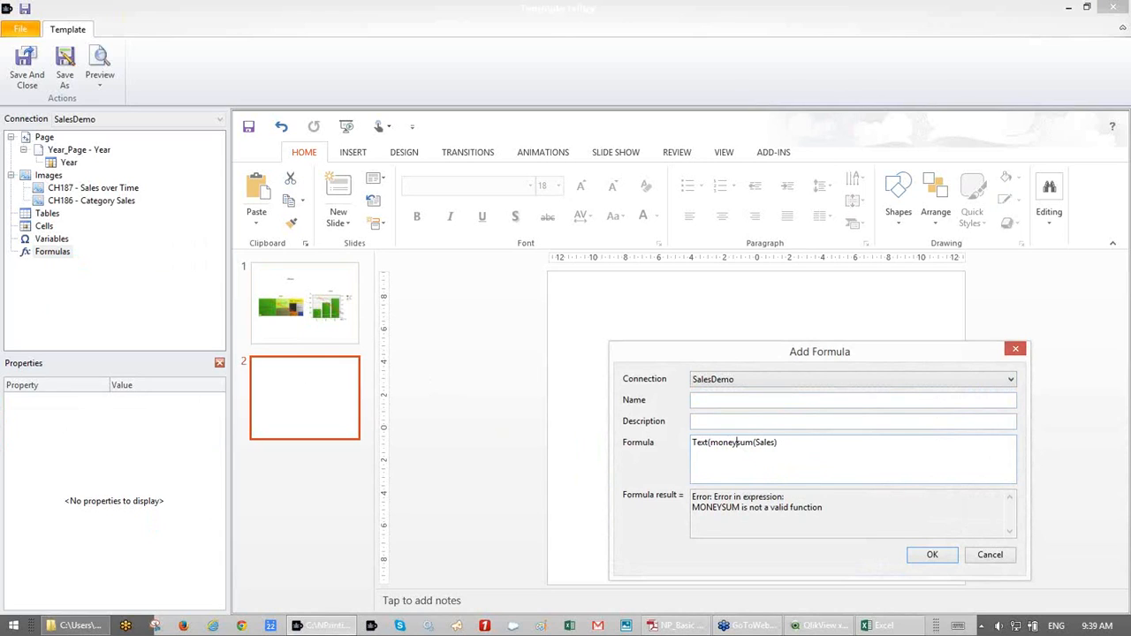
pyautogui.write('(')
pyautogui.click(790, 444)
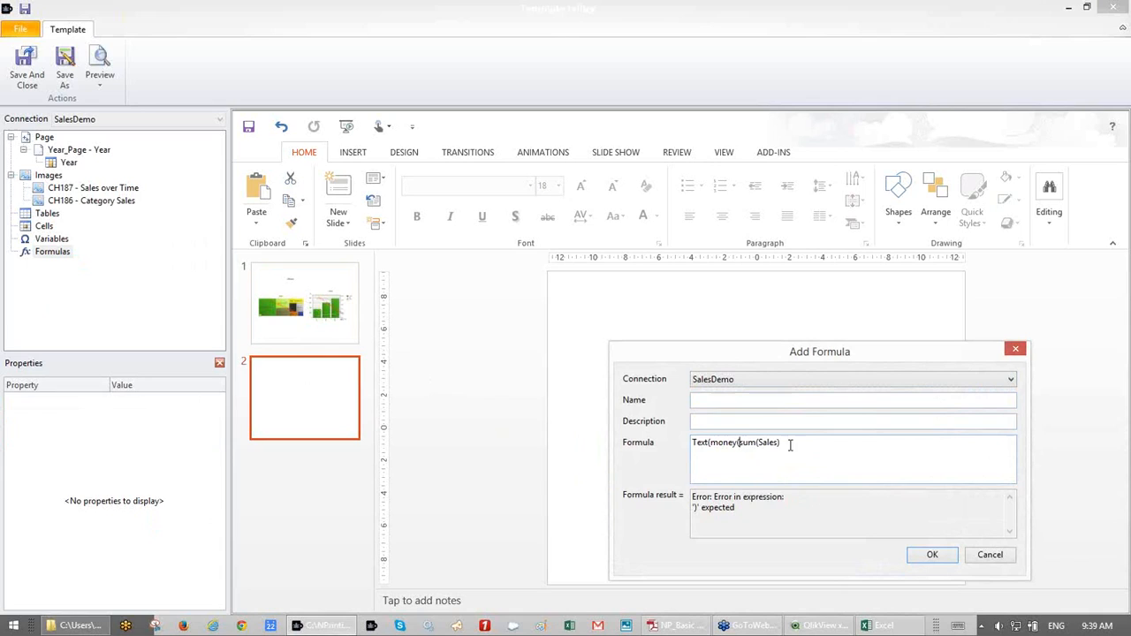
pyautogui.write(', Mor')
pyautogui.press('BackSpace')
pyautogui.write('neyFormat))')
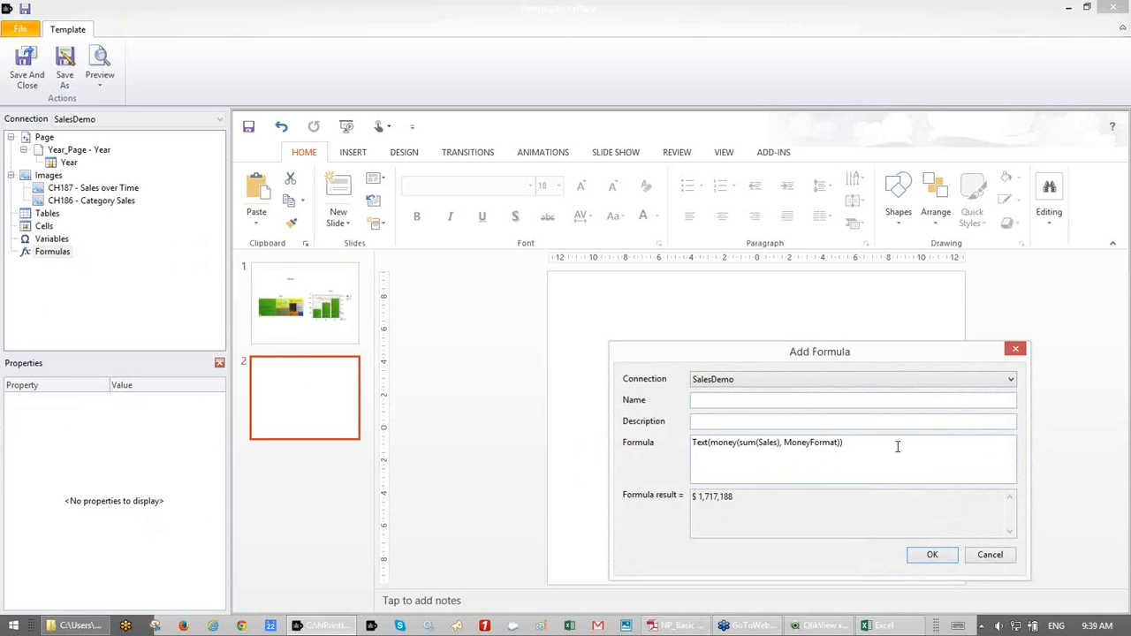
pyautogui.click(930, 556)
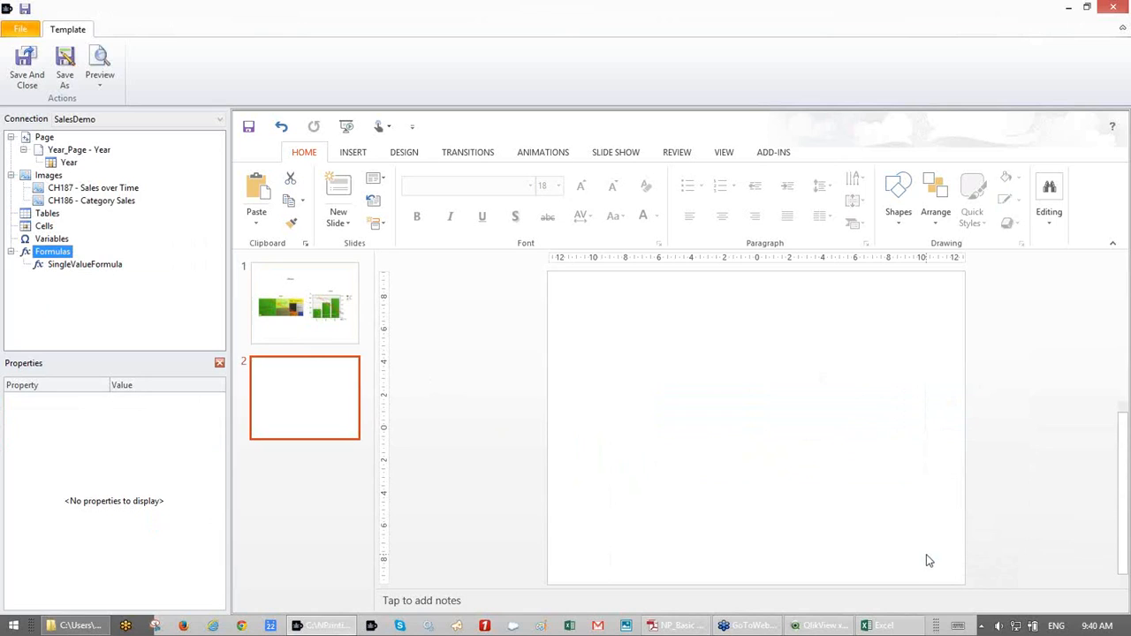
# - Rename the SingleValueFormula to 'Sum of Sales'
pyautogui.click(106, 264)
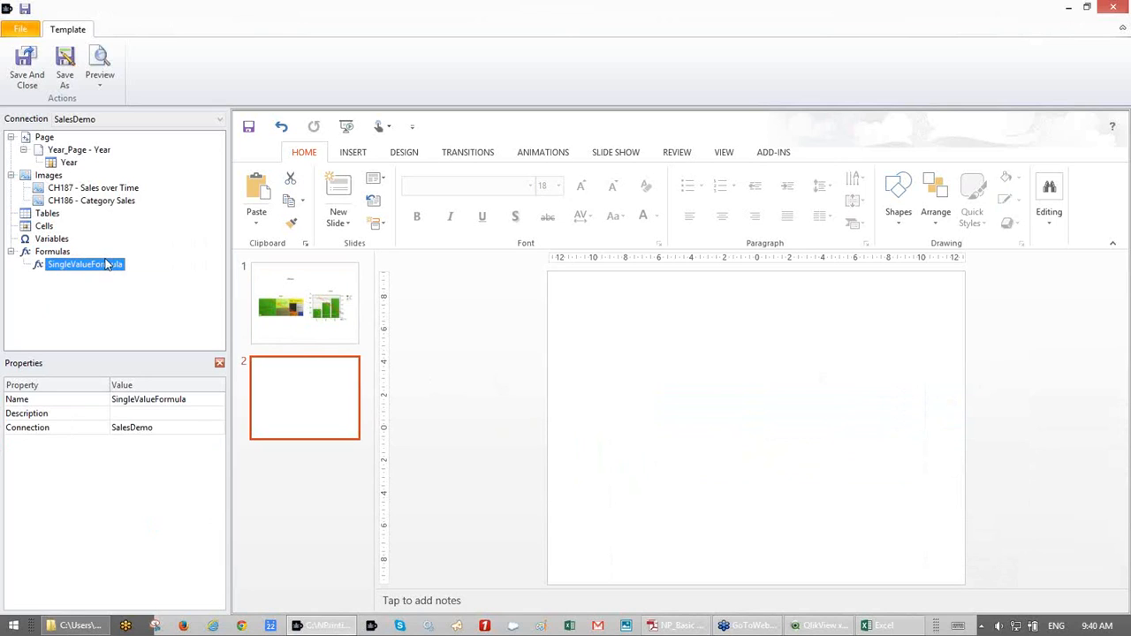
pyautogui.rightClick(106, 264)
pyautogui.click(150, 268)
pyautogui.write('Su')
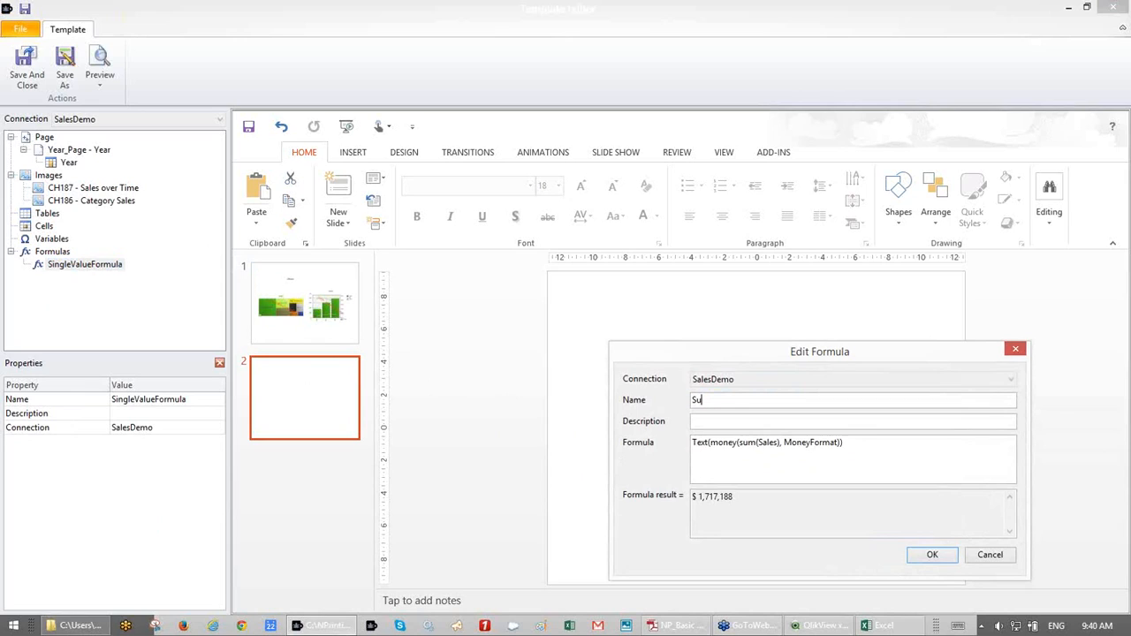
pyautogui.write('m of Sa')
pyautogui.press('BackSpace')
pyautogui.press('BackSpace')
pyautogui.write('Sales')
pyautogui.click(932, 555)
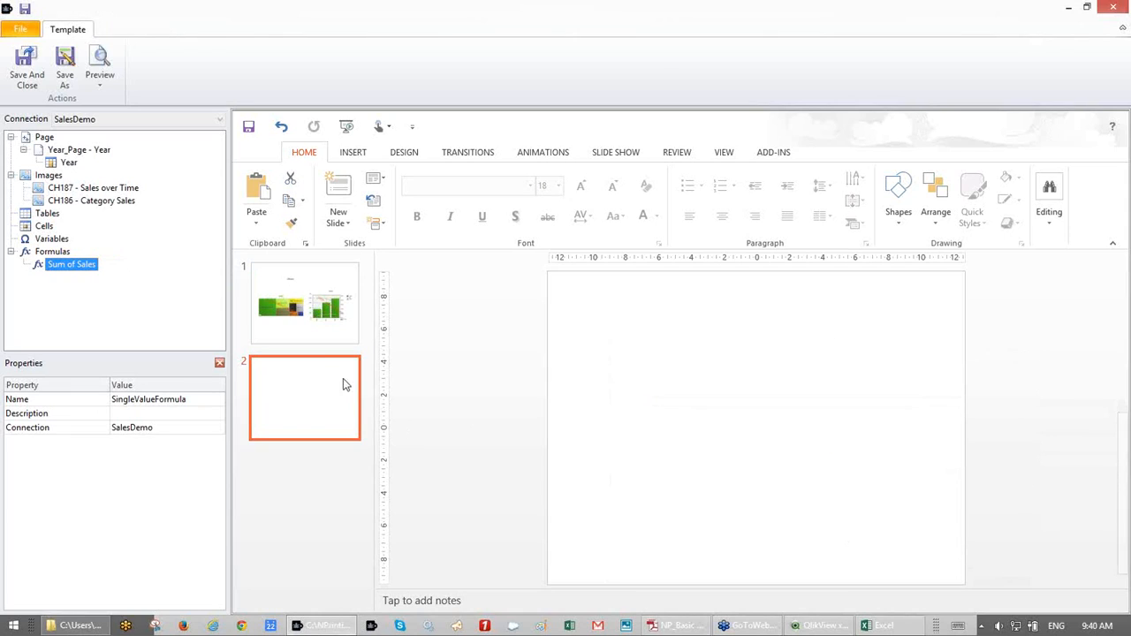
# - Put the Sum of Sales tag on slide 2 labelled 'Total Sales All Years'
pyautogui.click(298, 378)
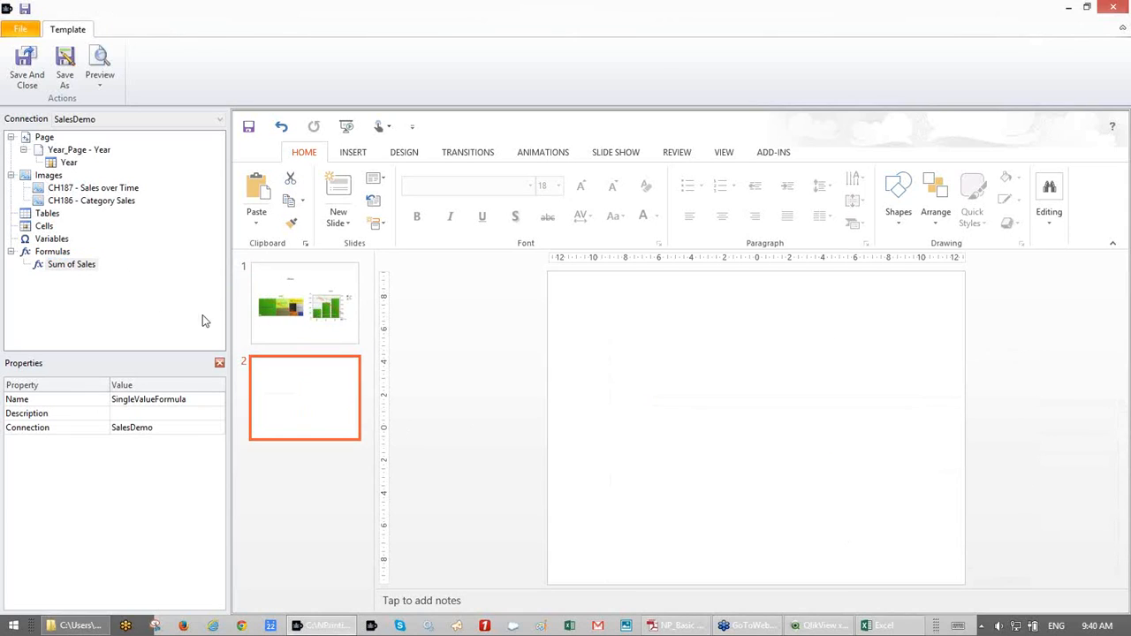
pyautogui.click(75, 266)
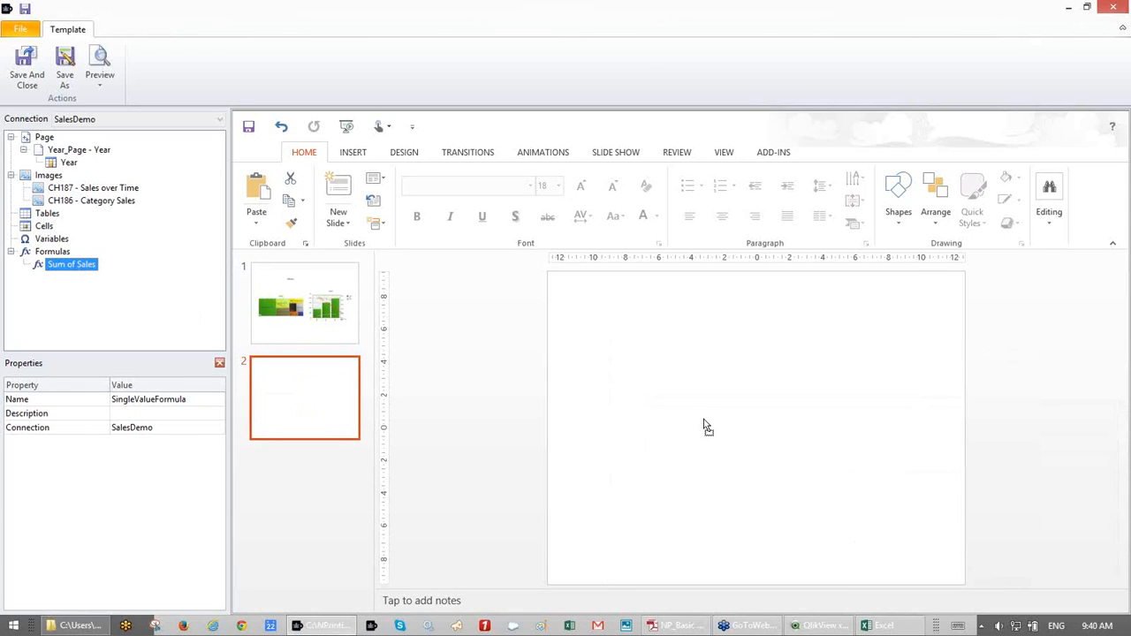
pyautogui.moveTo(722, 433); pyautogui.dragTo(722, 427)
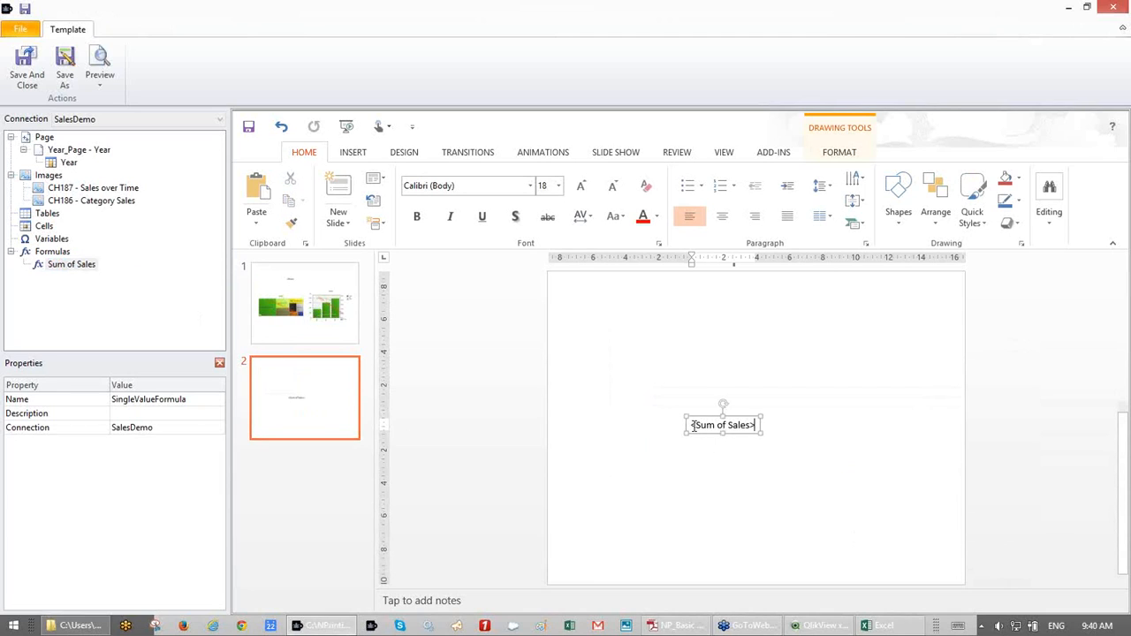
pyautogui.write('Total')
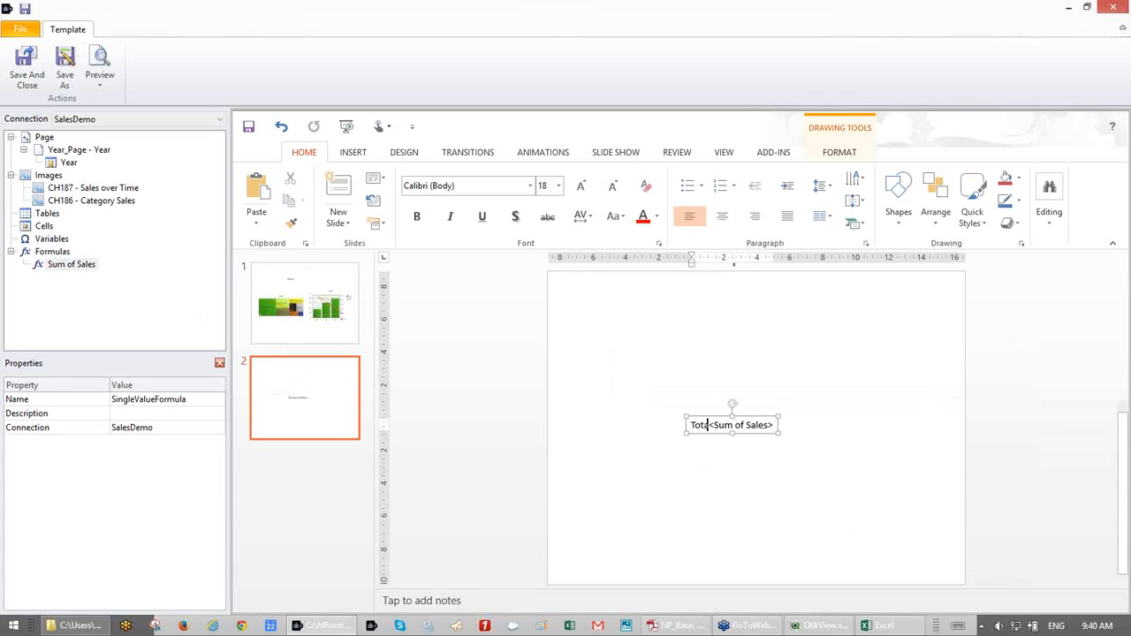
pyautogui.press('BackSpace')
pyautogui.write('sa')
pyautogui.press('BackSpace')
pyautogui.press('BackSpace')
pyautogui.write('Sales ')
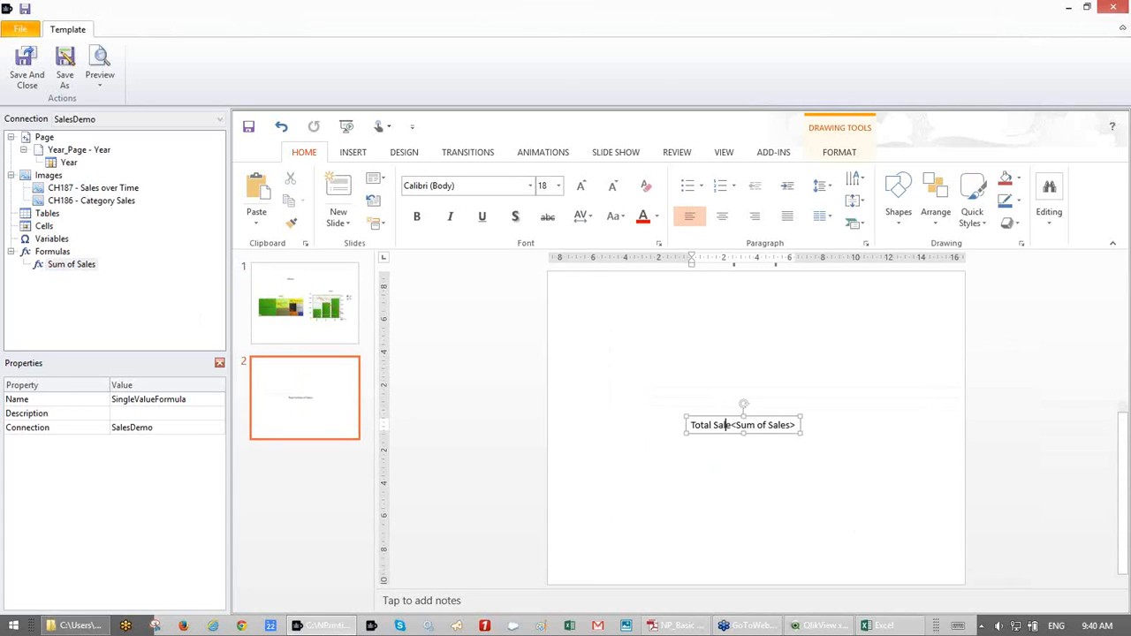
pyautogui.write('All Yea')
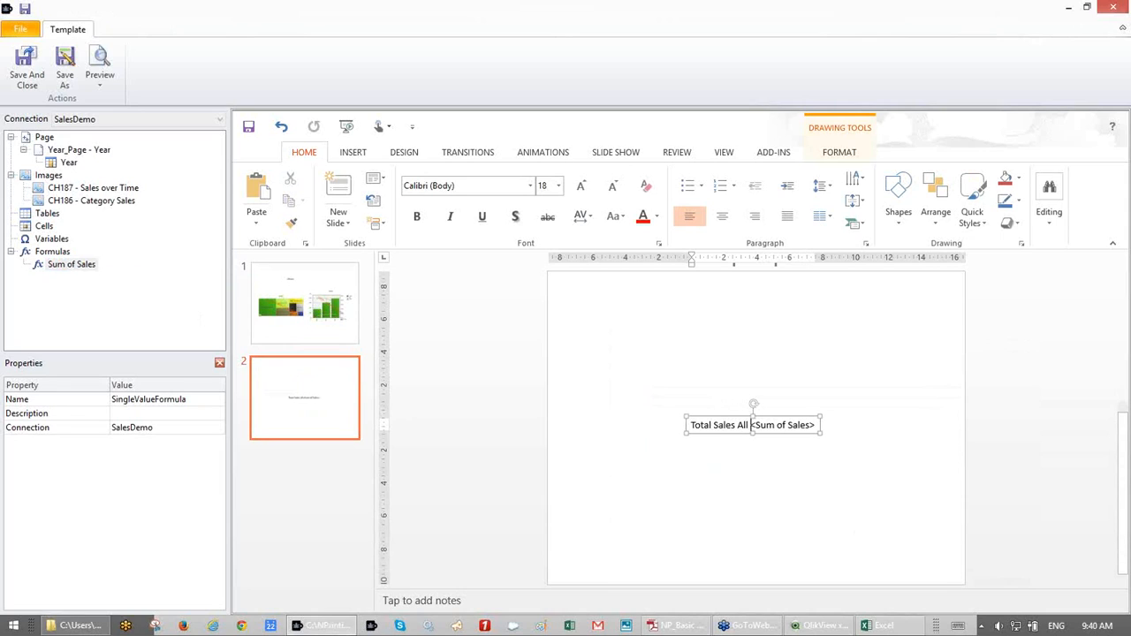
pyautogui.write('rs')
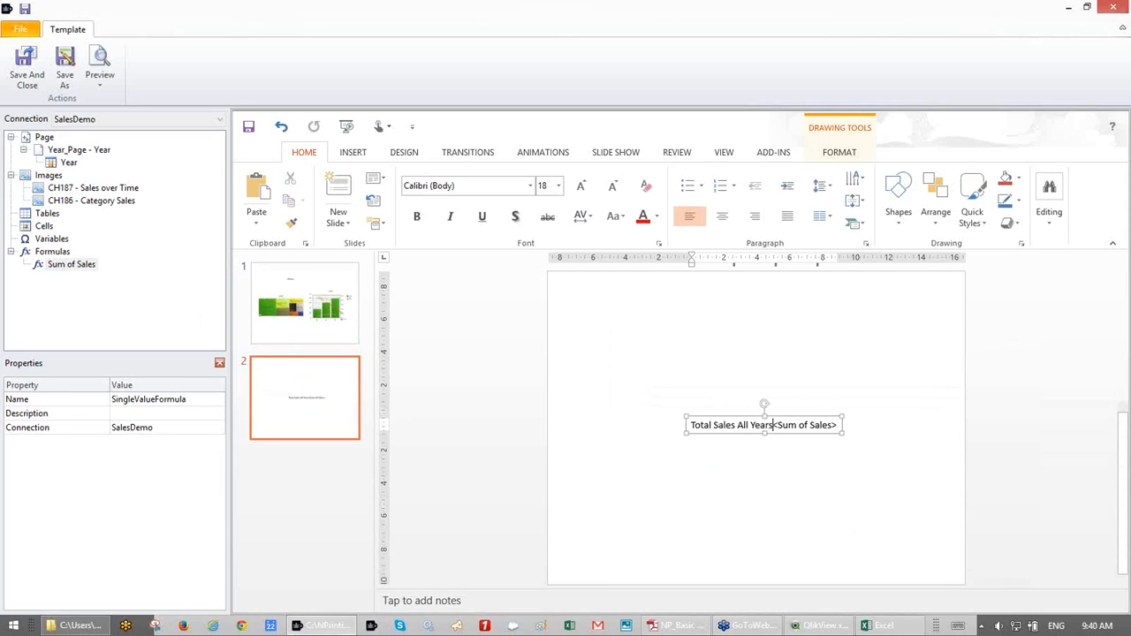
pyautogui.click(693, 357)
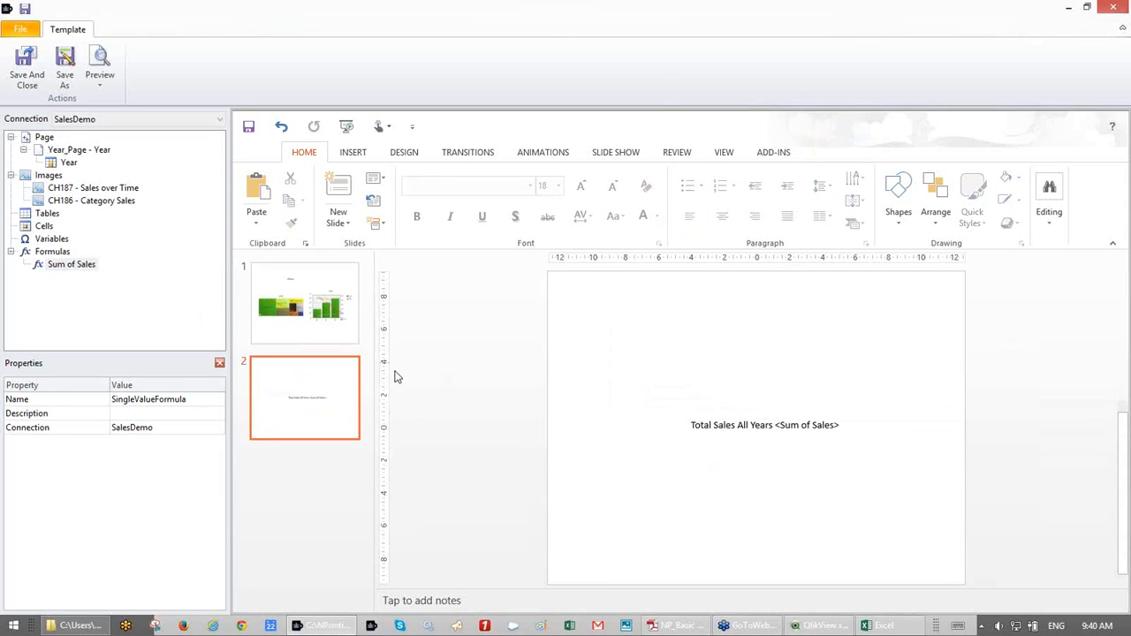
# - Place the Sum of Sales tag below slide 1's charts and shift <Year> slightly right
pyautogui.click(307, 294)
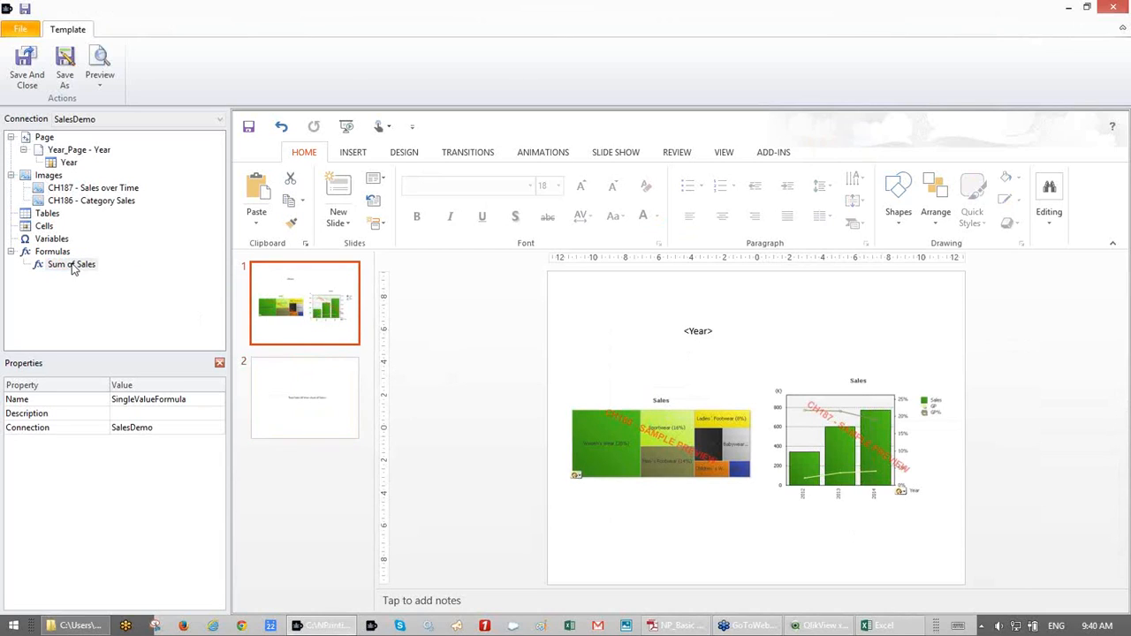
pyautogui.moveTo(74, 268)
pyautogui.mouseDown()
pyautogui.moveTo(281, 365)
pyautogui.moveTo(725, 526)
pyautogui.mouseUp()
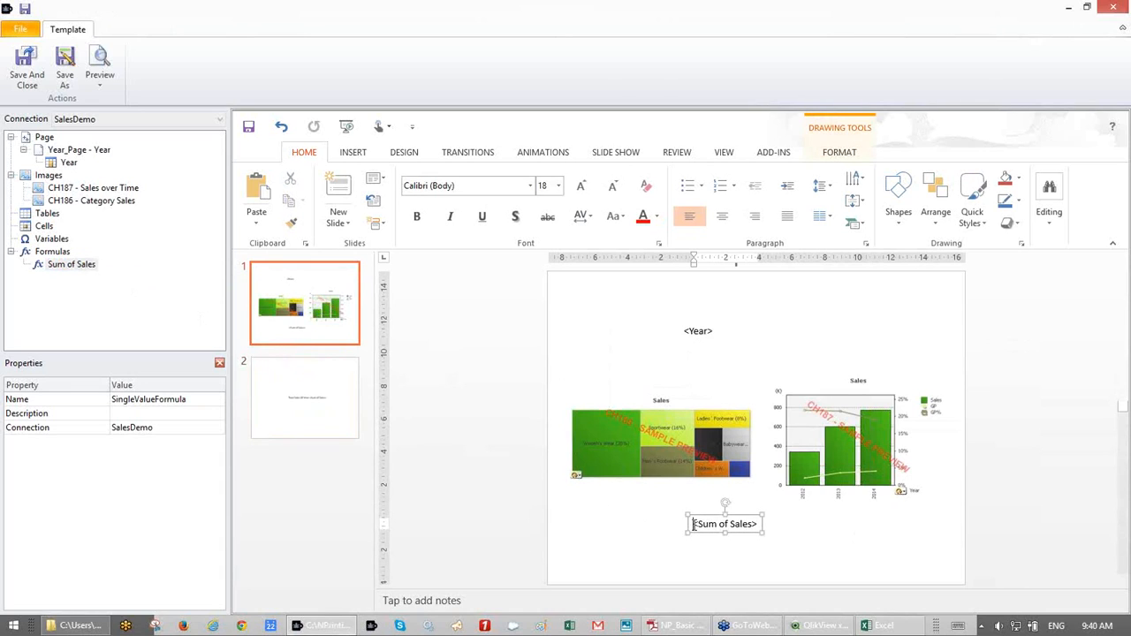
pyautogui.click(680, 333)
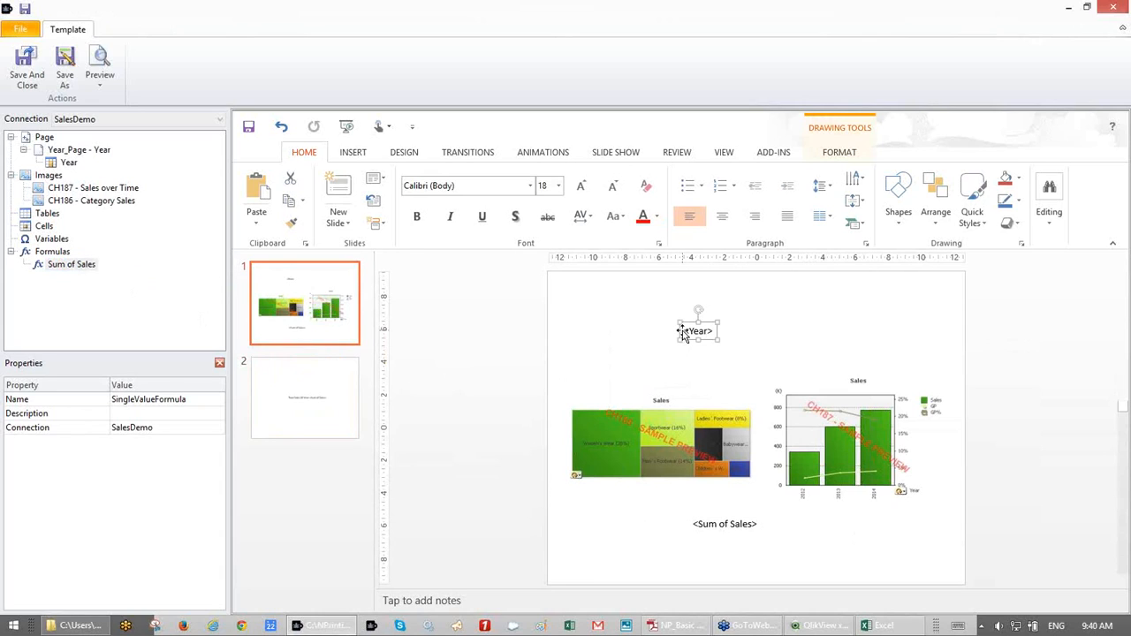
pyautogui.click(734, 343)
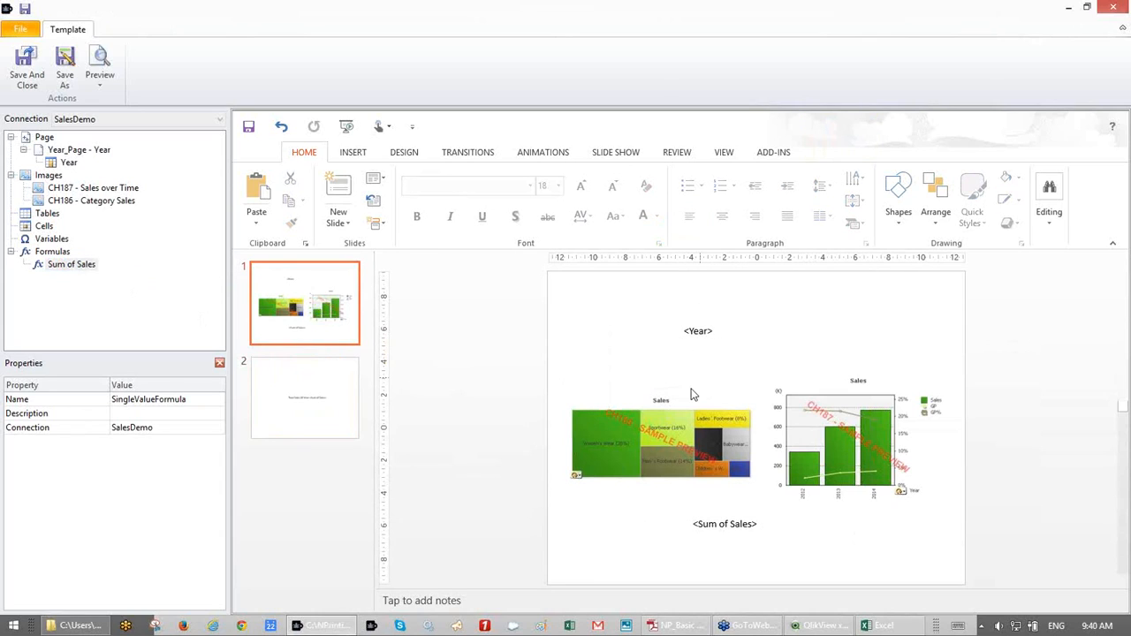
pyautogui.moveTo(694, 326); pyautogui.dragTo(702, 324)
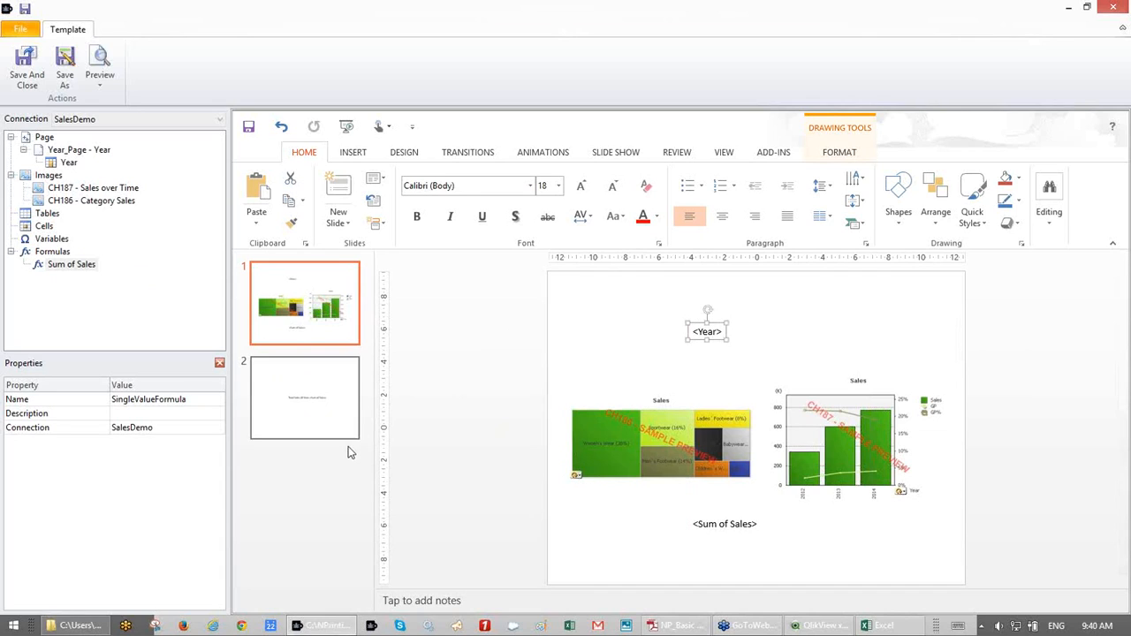
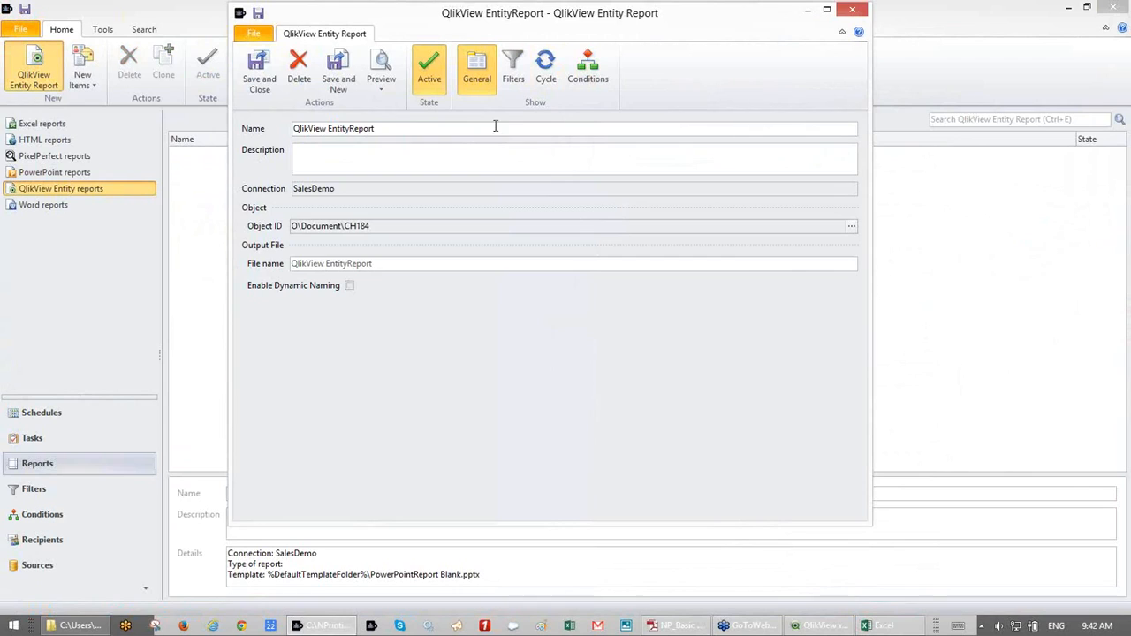
# - Preview the CH184 entity report as a PDF, close Adobe Reader and Excel, and save the report
pyautogui.click(389, 69)
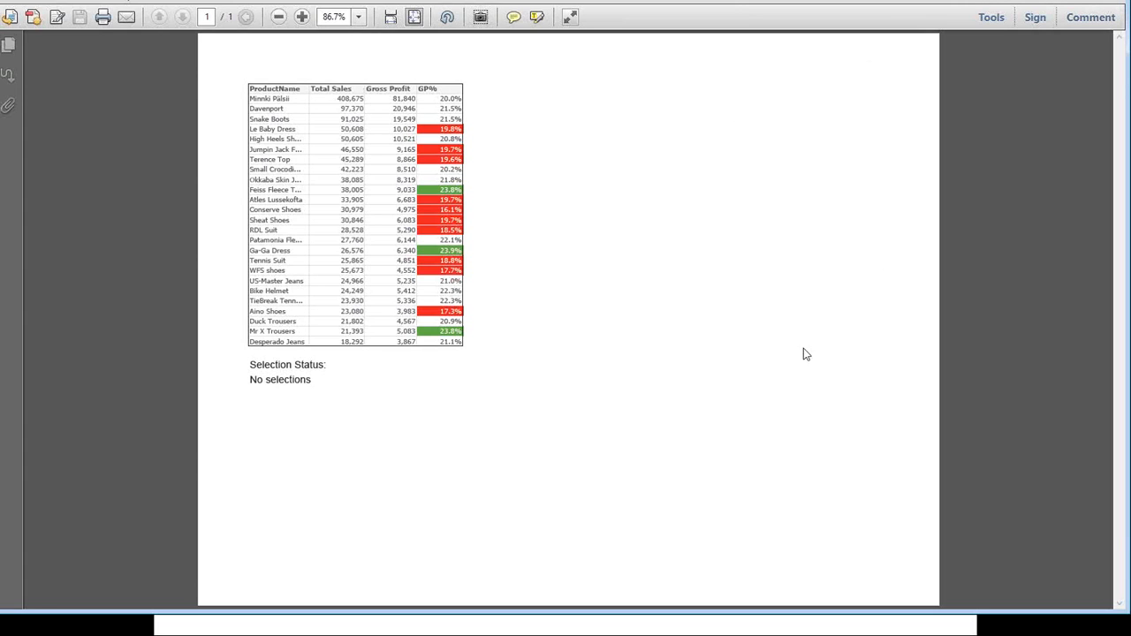
pyautogui.hotkey('alt', 'Tab')
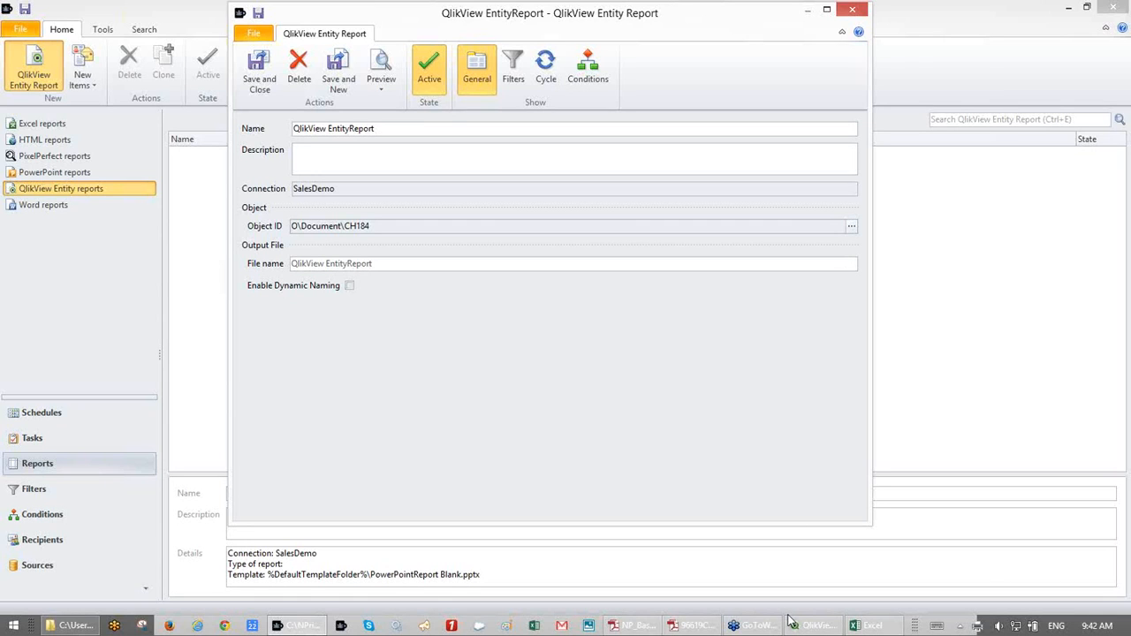
pyautogui.rightClick(690, 627)
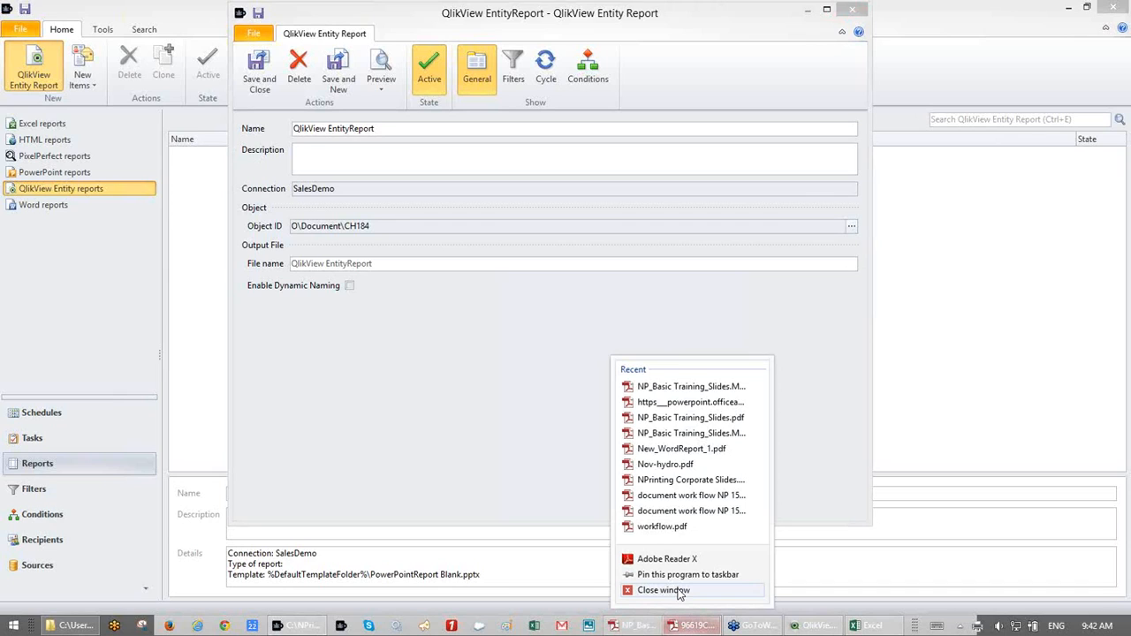
pyautogui.click(680, 590)
pyautogui.rightClick(861, 626)
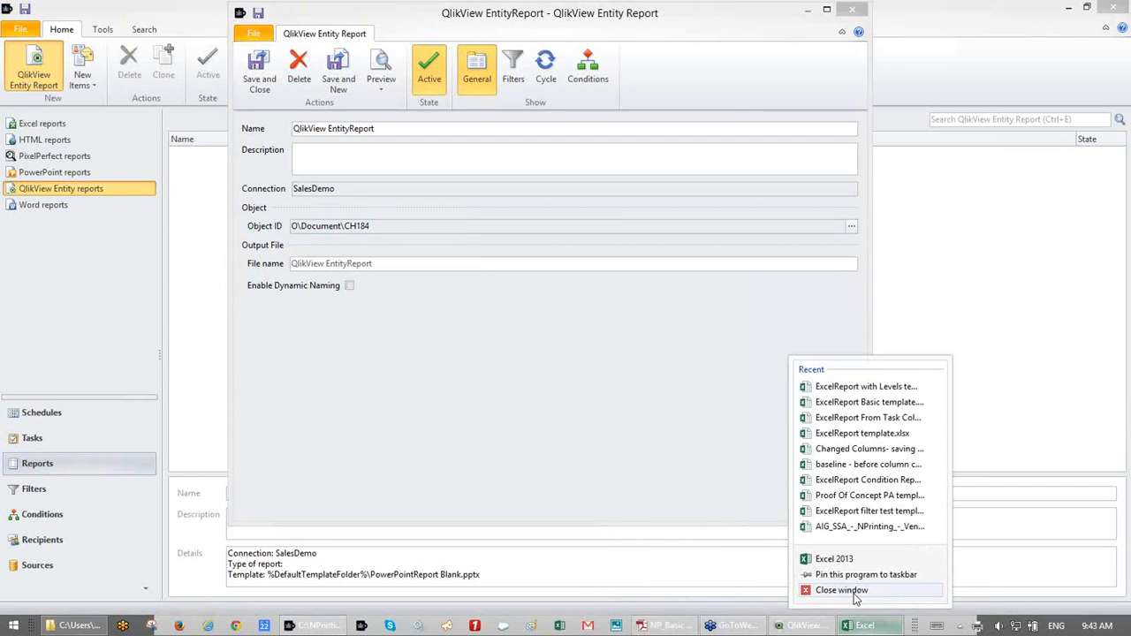
pyautogui.click(854, 592)
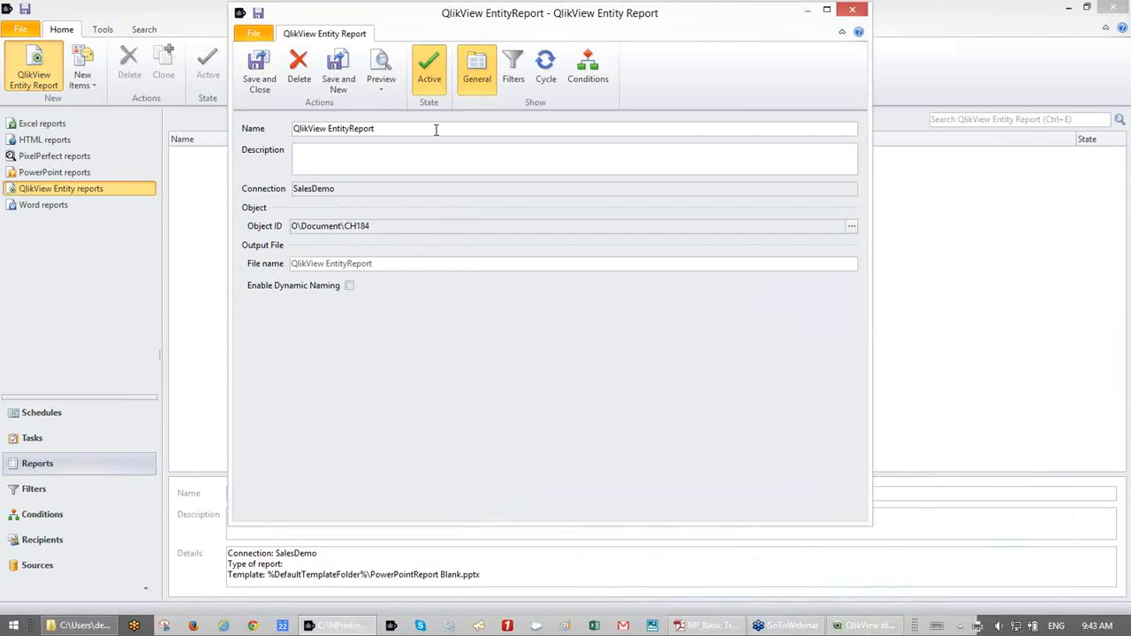
pyautogui.click(265, 82)
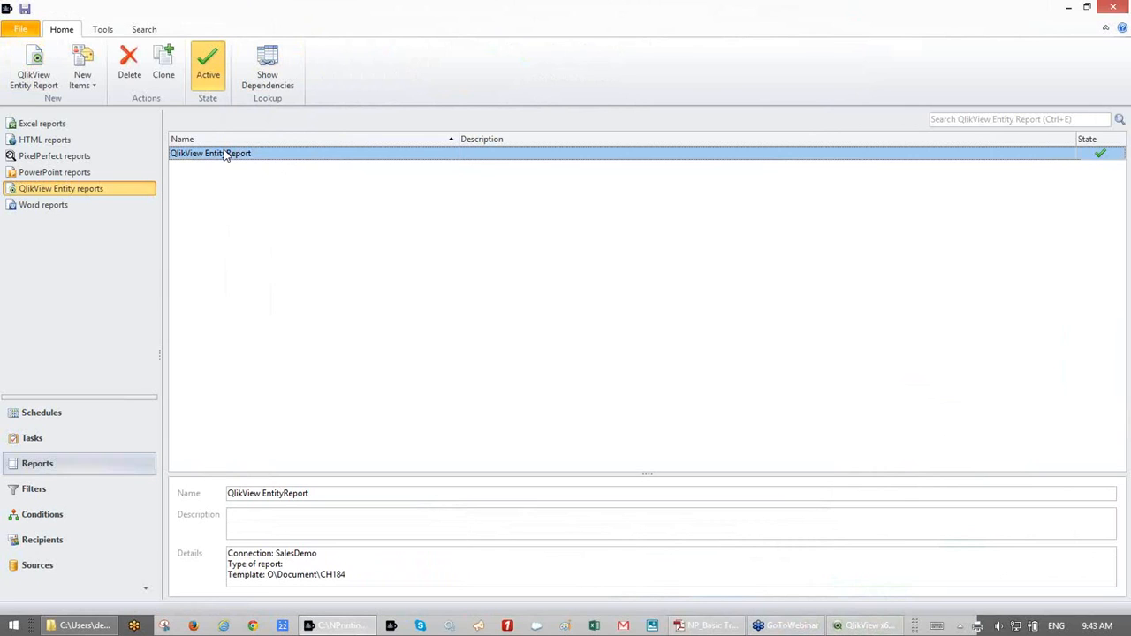
# - Reopen the QlikView EntityReport, check its preview formats, and save and close it
pyautogui.doubleClick(225, 154)
pyautogui.click(385, 99)
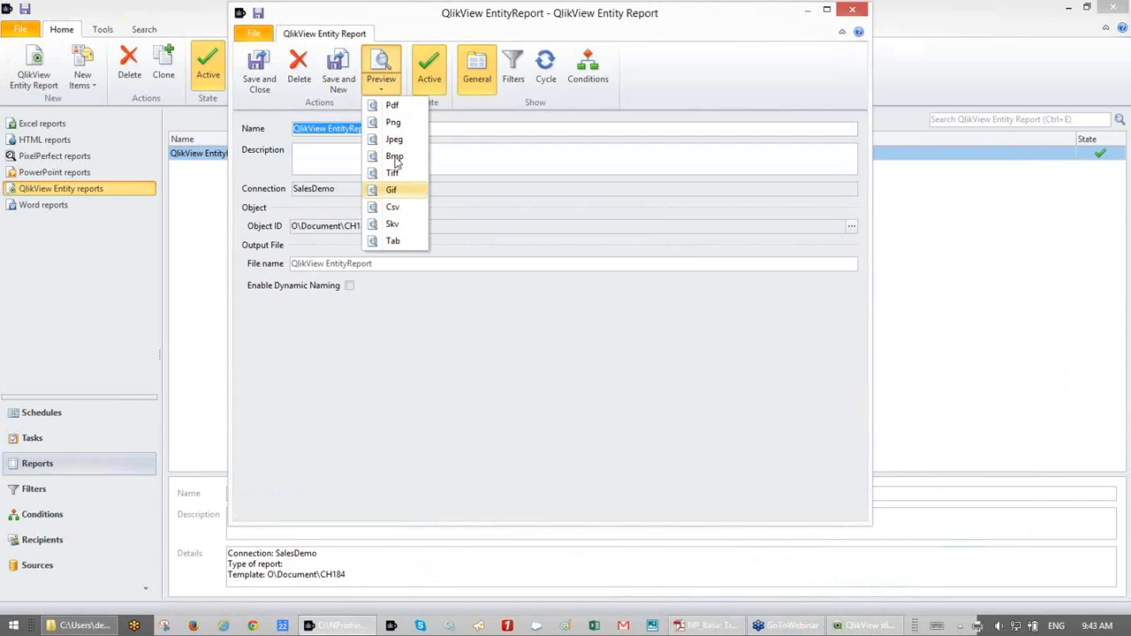
pyautogui.click(491, 130)
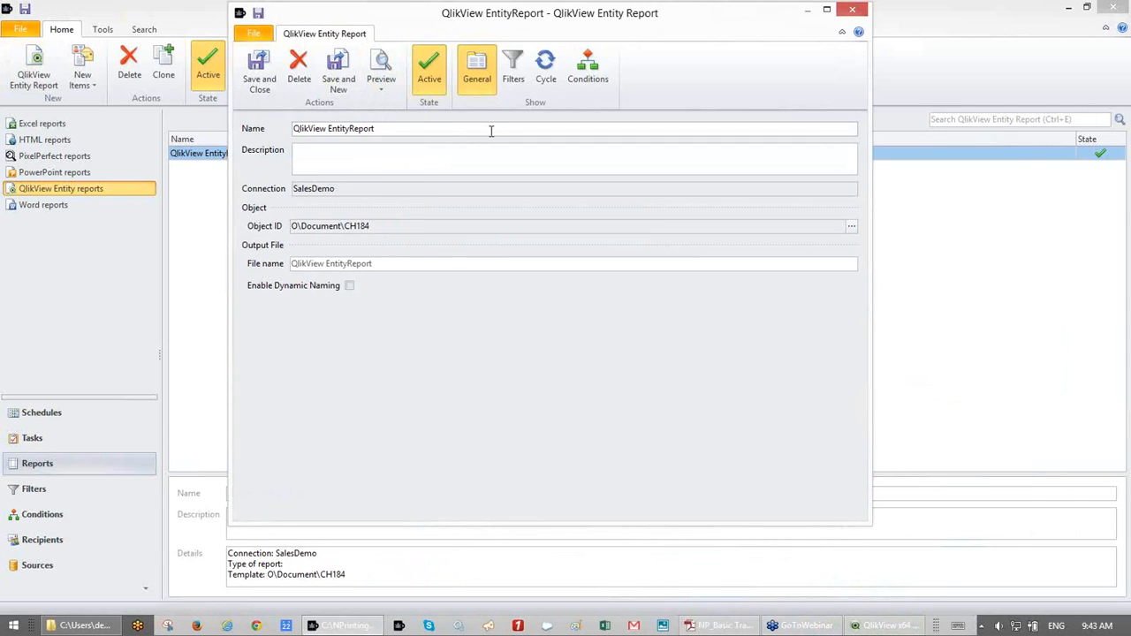
pyautogui.click(259, 84)
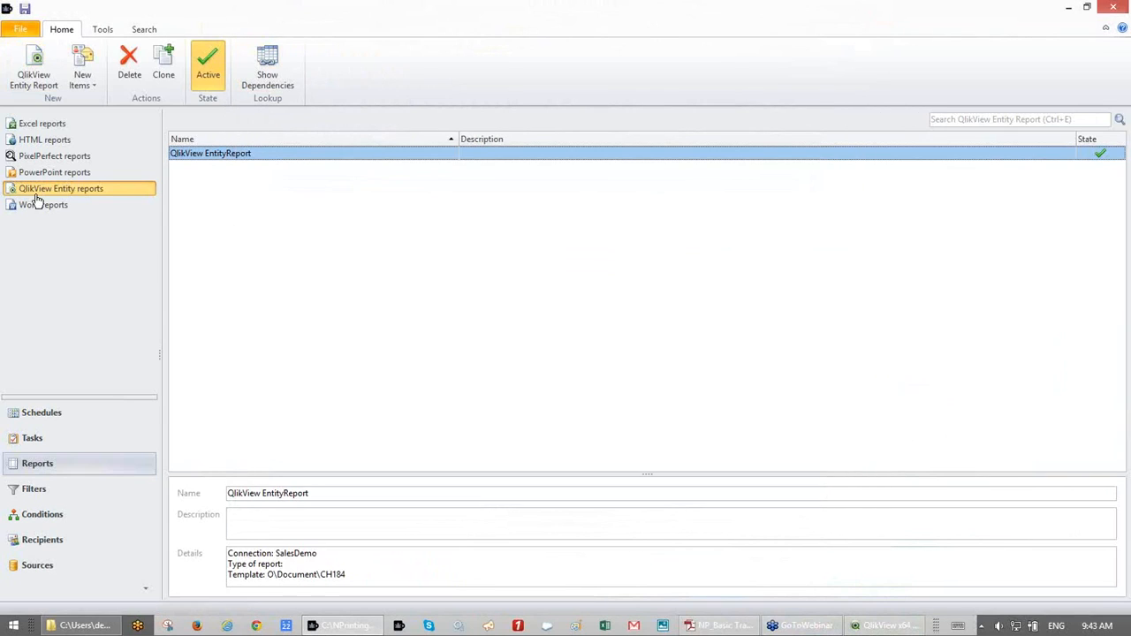
# - Browse Word reports and Tasks, then go to the empty Recipients section
pyautogui.click(40, 207)
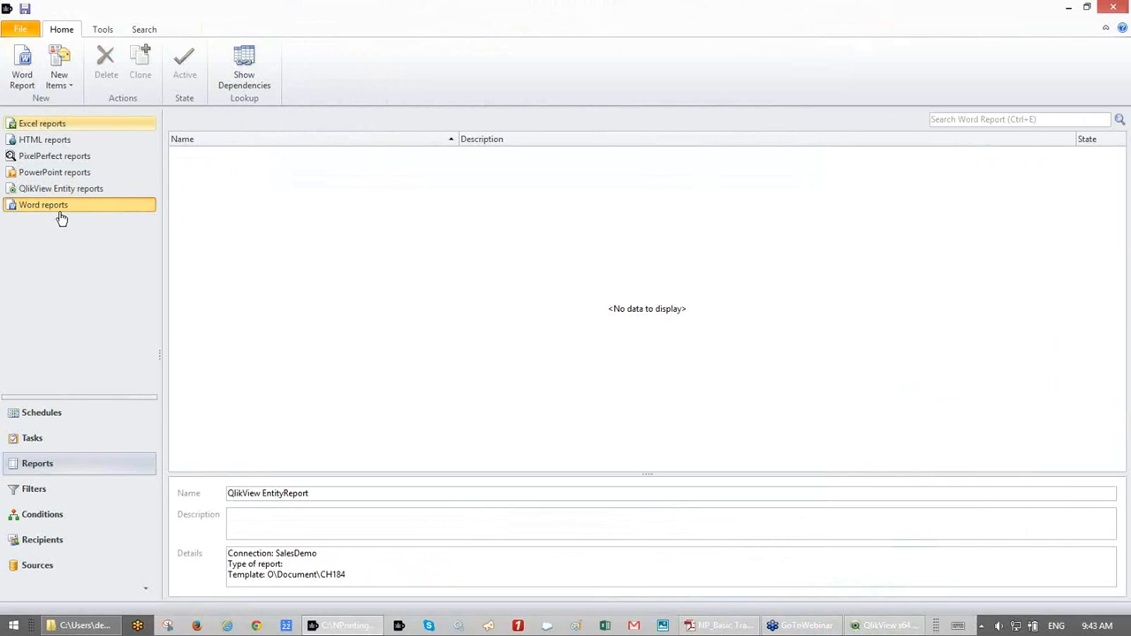
pyautogui.click(64, 448)
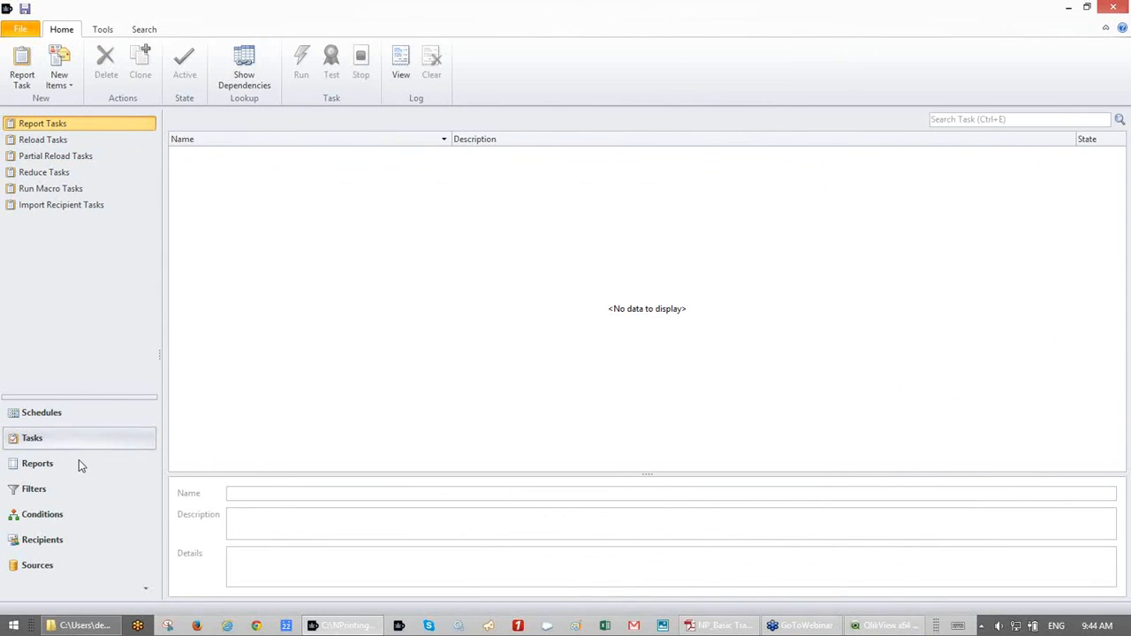
pyautogui.click(66, 536)
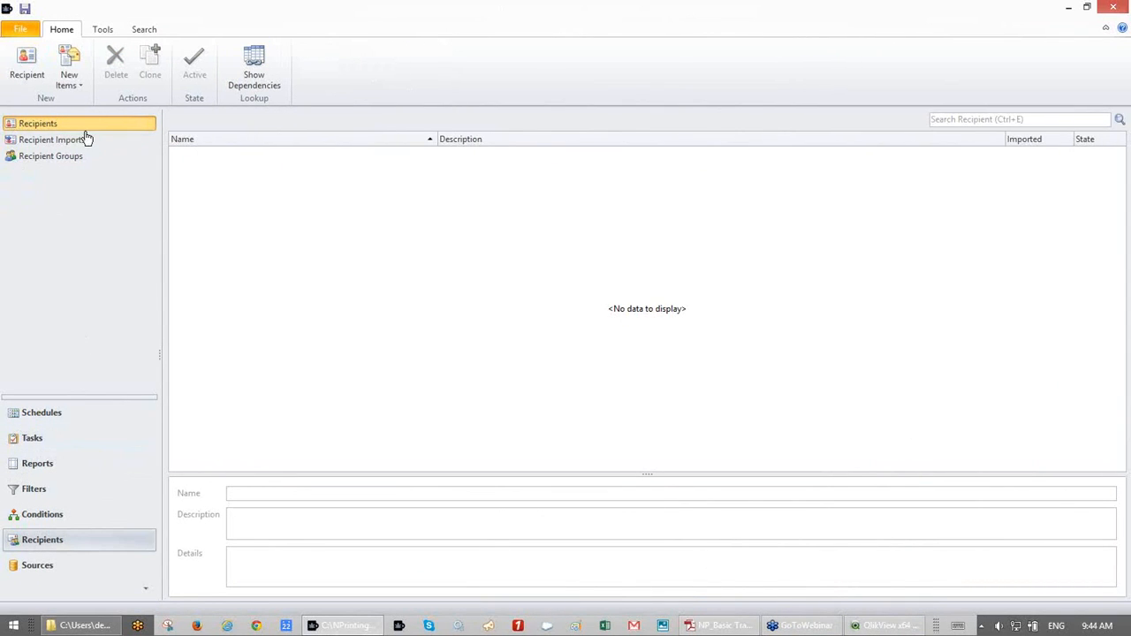
# - Create a new recipient named Test User with ID 100 and the support e-mail address
pyautogui.click(26, 66)
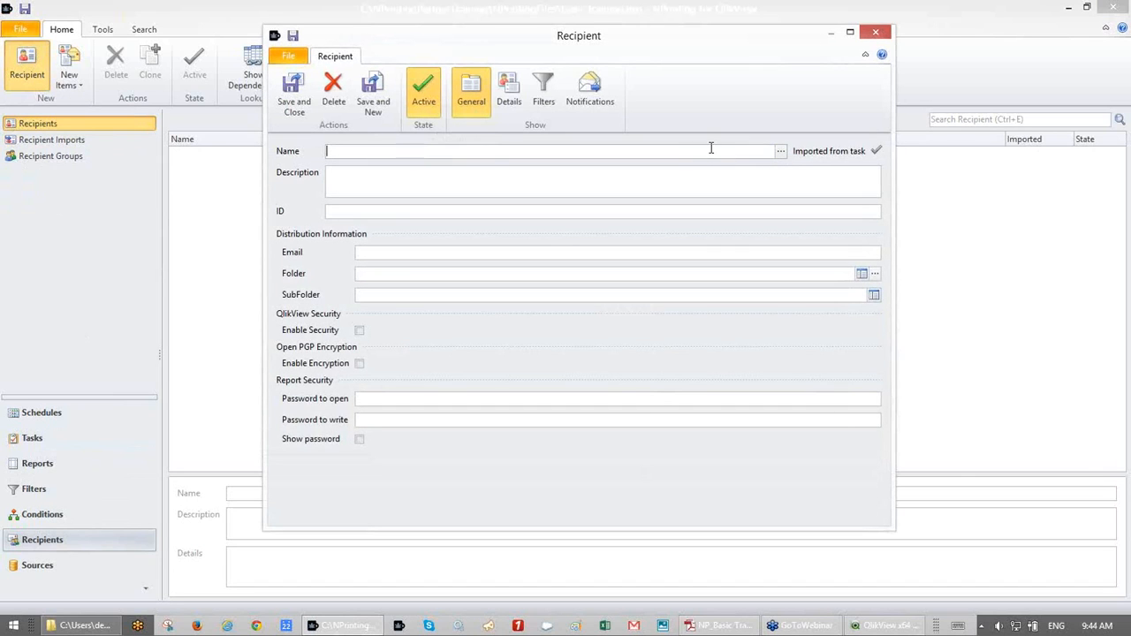
pyautogui.write('Test User')
pyautogui.click(609, 213)
pyautogui.write('100')
pyautogui.click(732, 254)
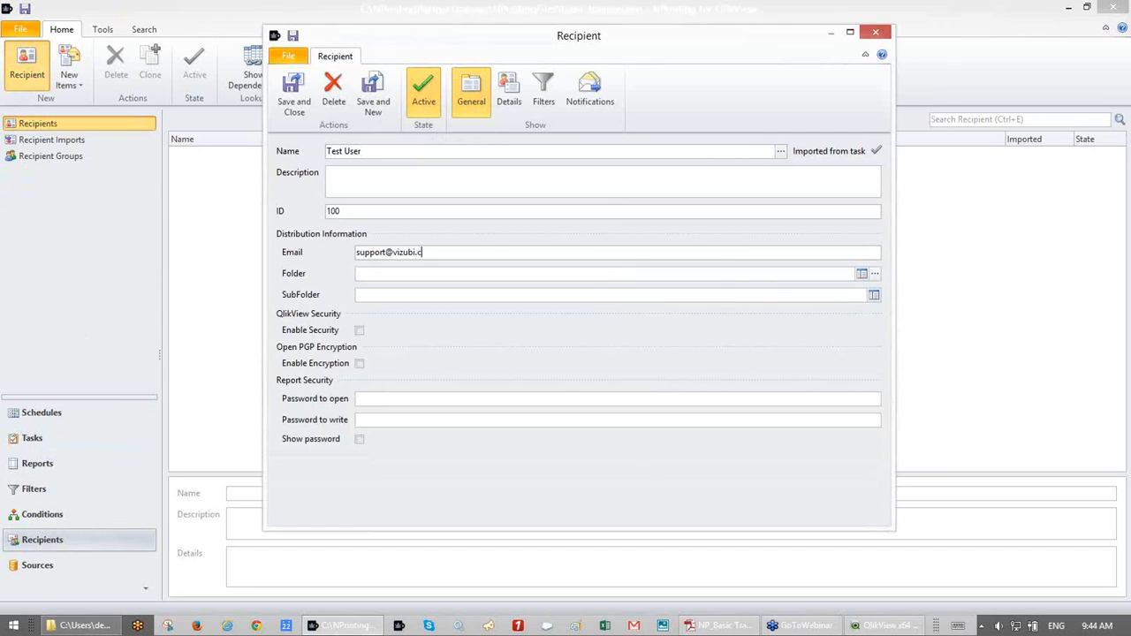
pyautogui.press('Tab')
pyautogui.click(71, 630)
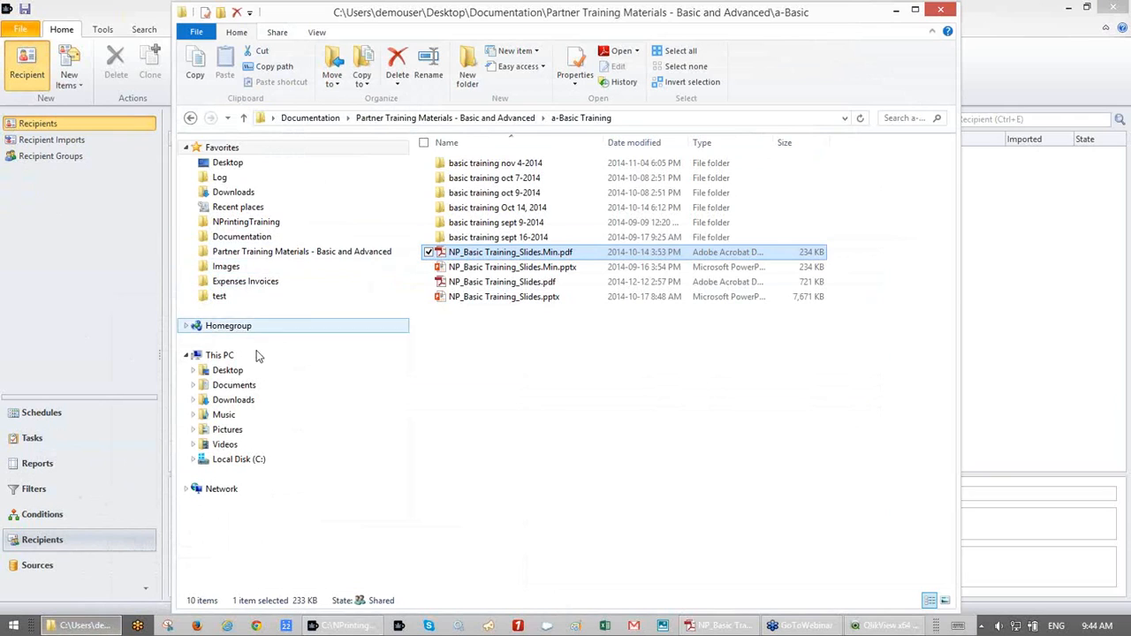
# - Locate the empty C:\NPrintingPartnerTraining\PersonalFolders folder in File Explorer and select its full path
pyautogui.click(241, 461)
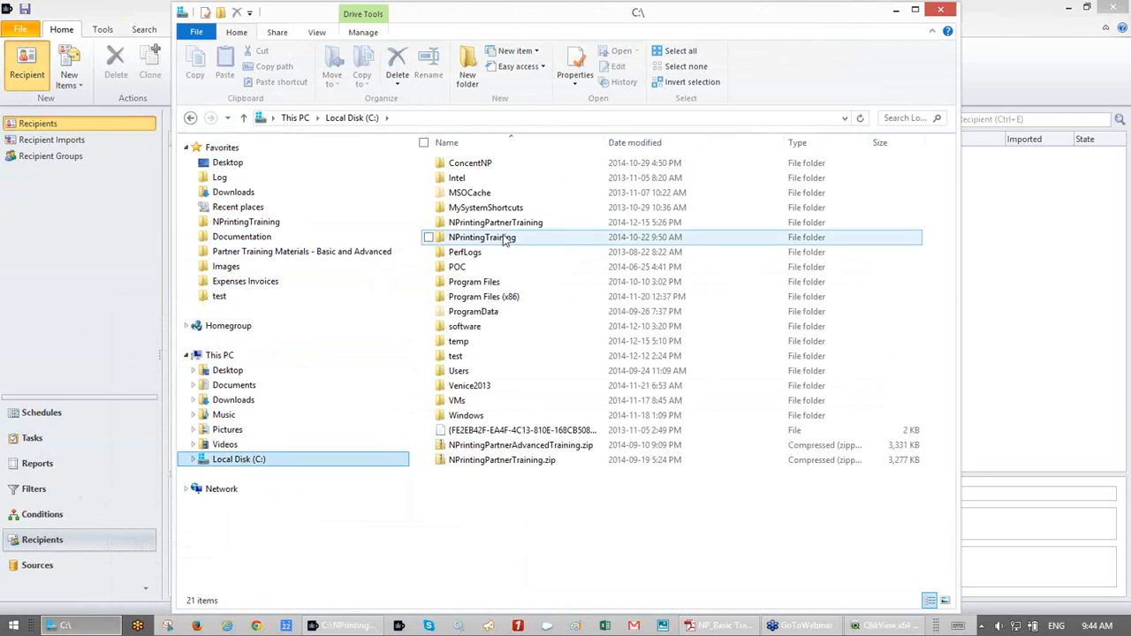
pyautogui.doubleClick(495, 222)
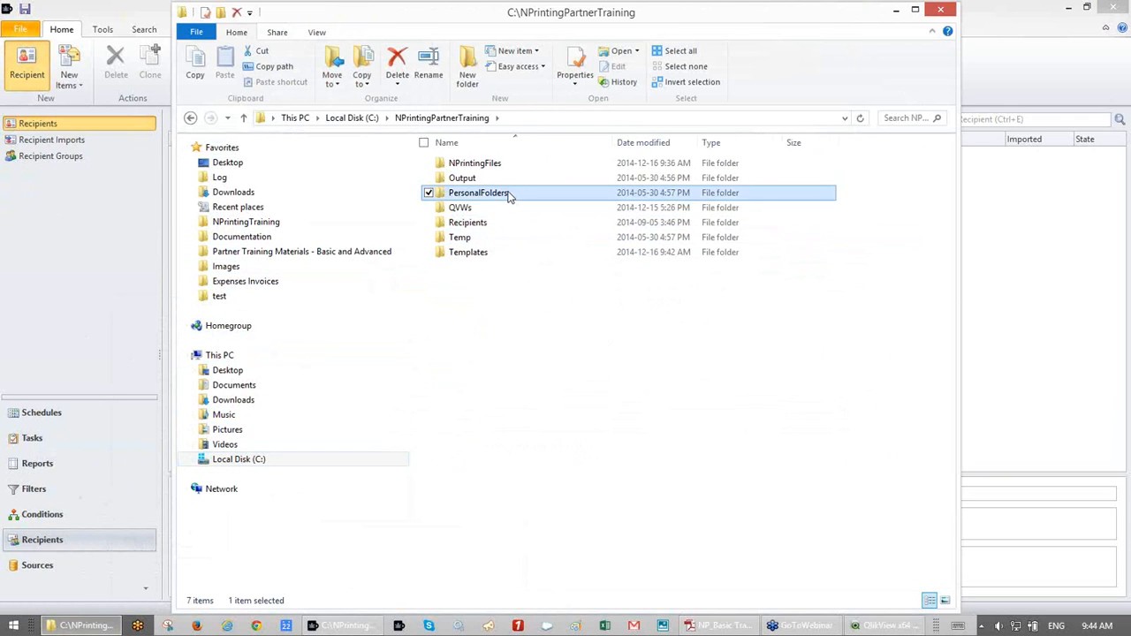
pyautogui.doubleClick(505, 193)
pyautogui.click(585, 118)
pyautogui.hotkey('ctrl', 'c')
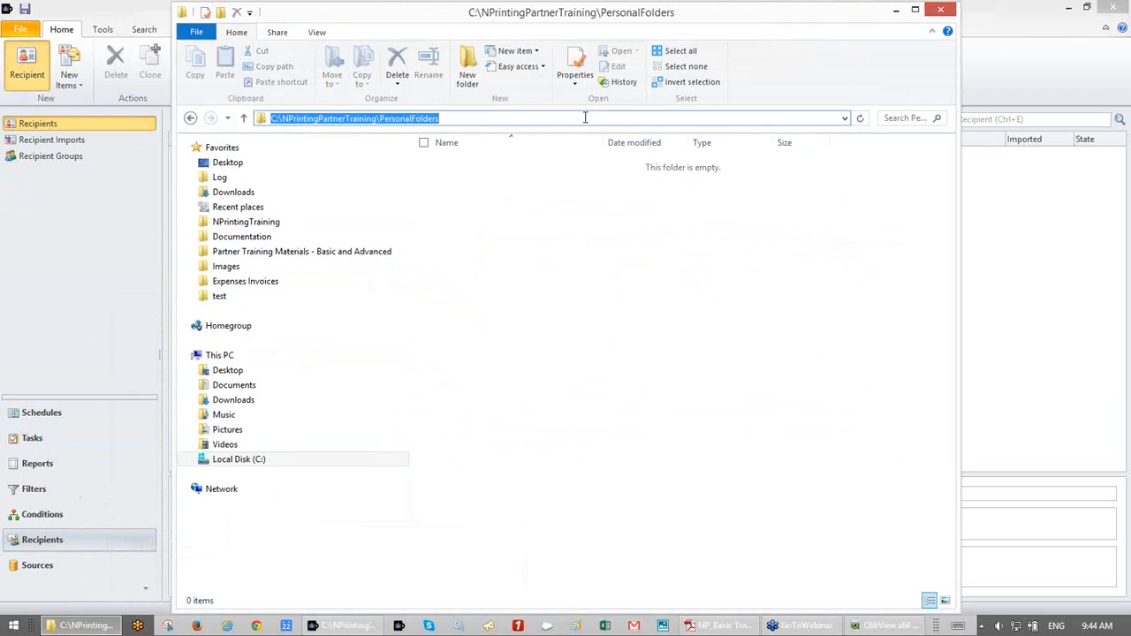
pyautogui.click(896, 12)
pyautogui.click(480, 274)
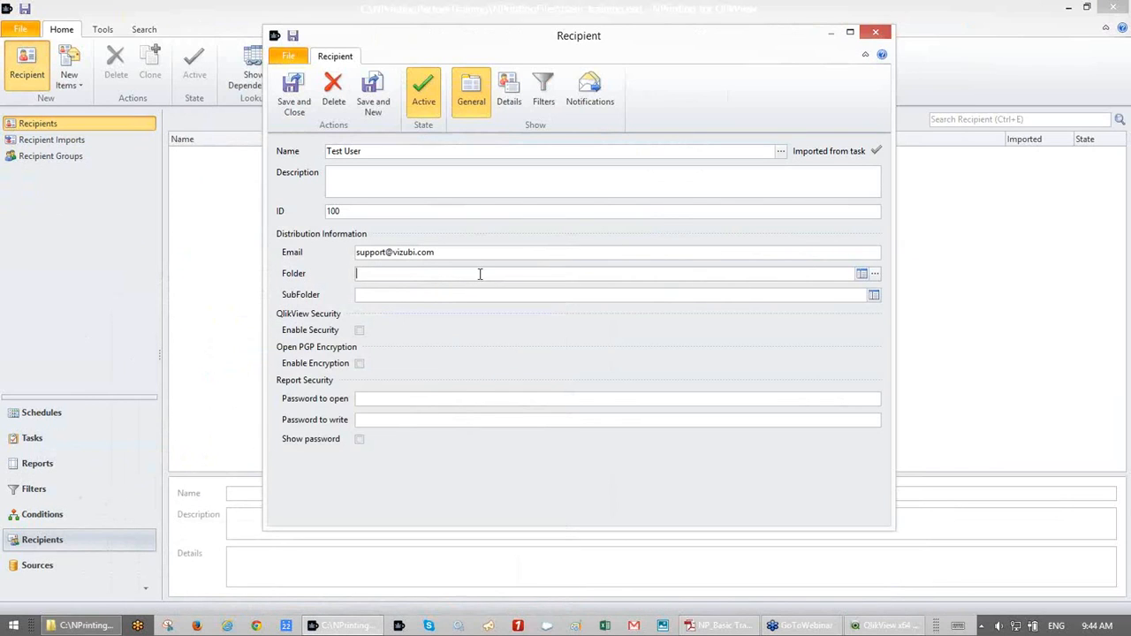
# - Choose PersonalFolders as the recipient's Folder through the folder picker
pyautogui.click(873, 275)
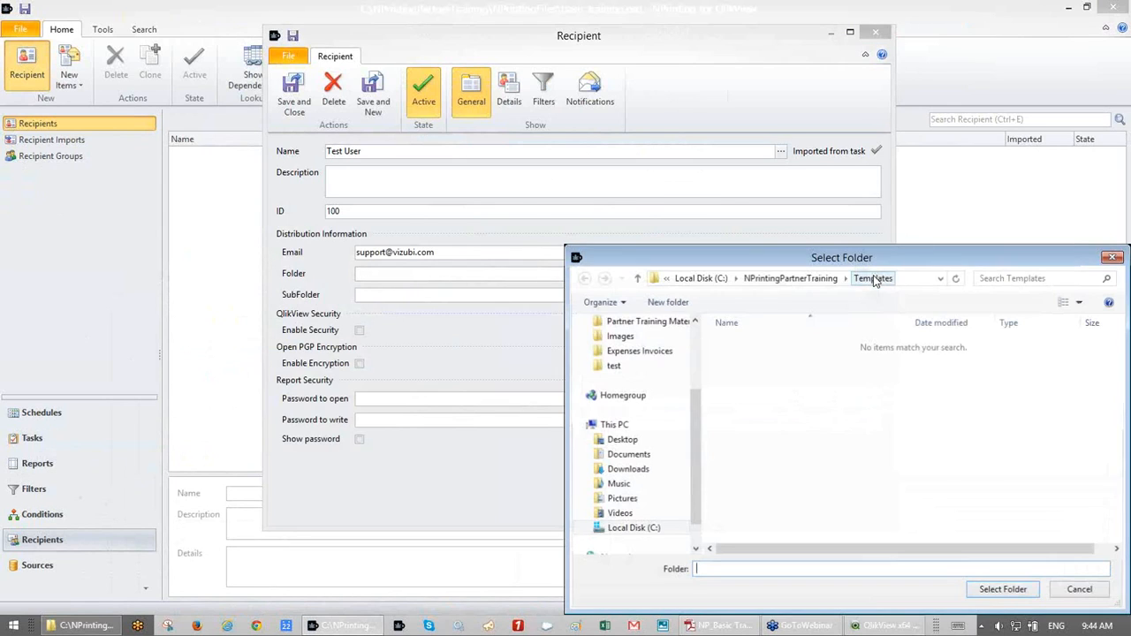
pyautogui.click(748, 281)
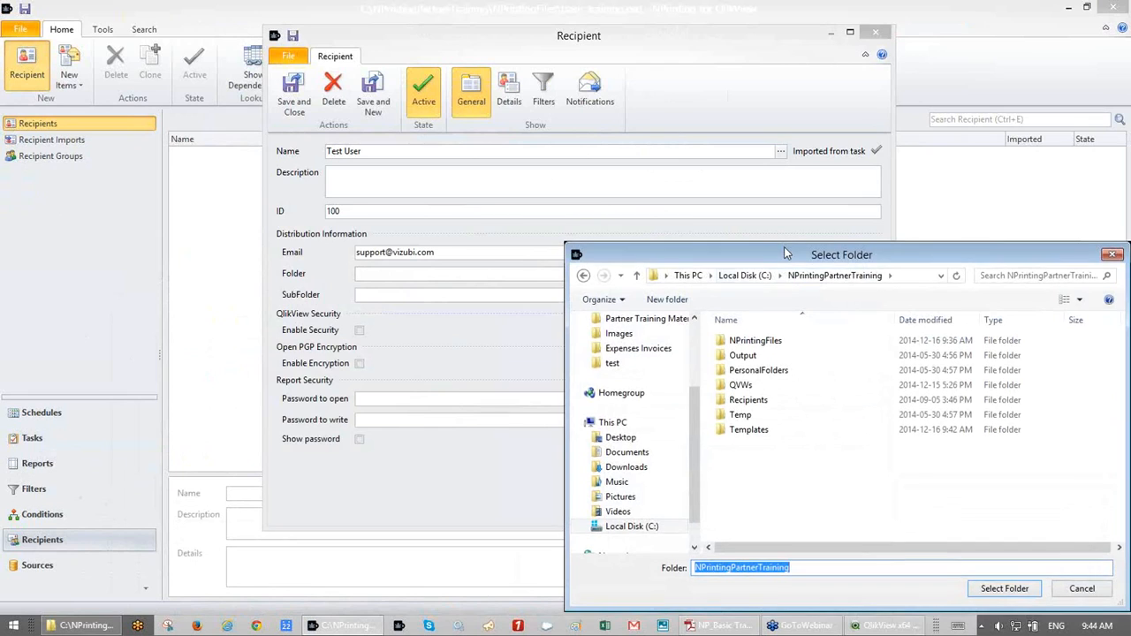
pyautogui.moveTo(784, 246); pyautogui.dragTo(674, 66)
pyautogui.click(641, 192)
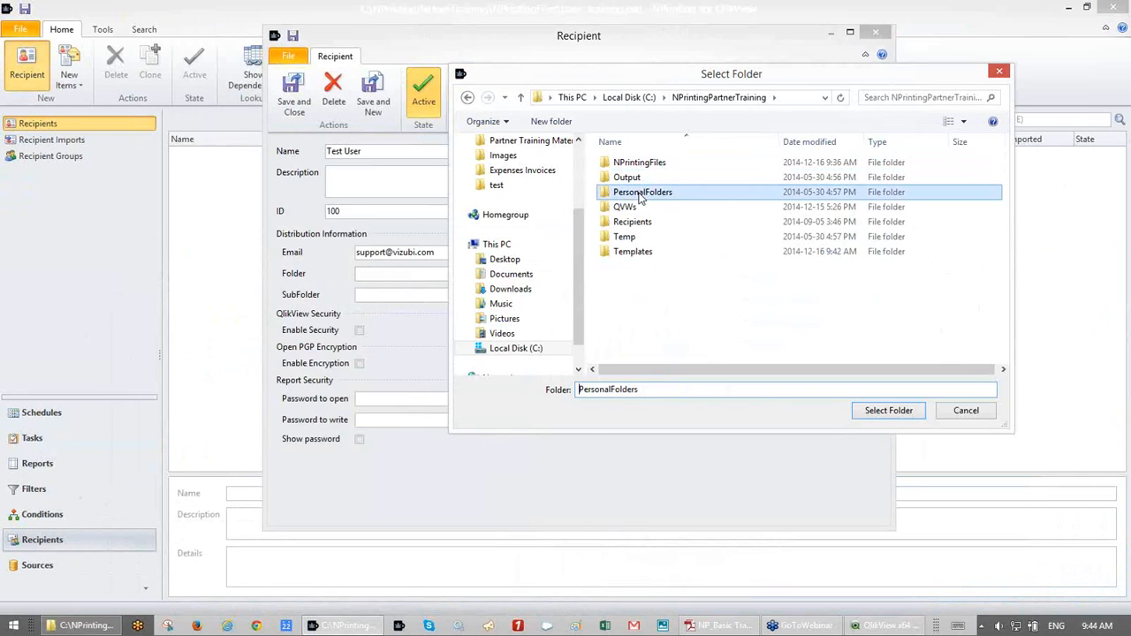
pyautogui.doubleClick(640, 193)
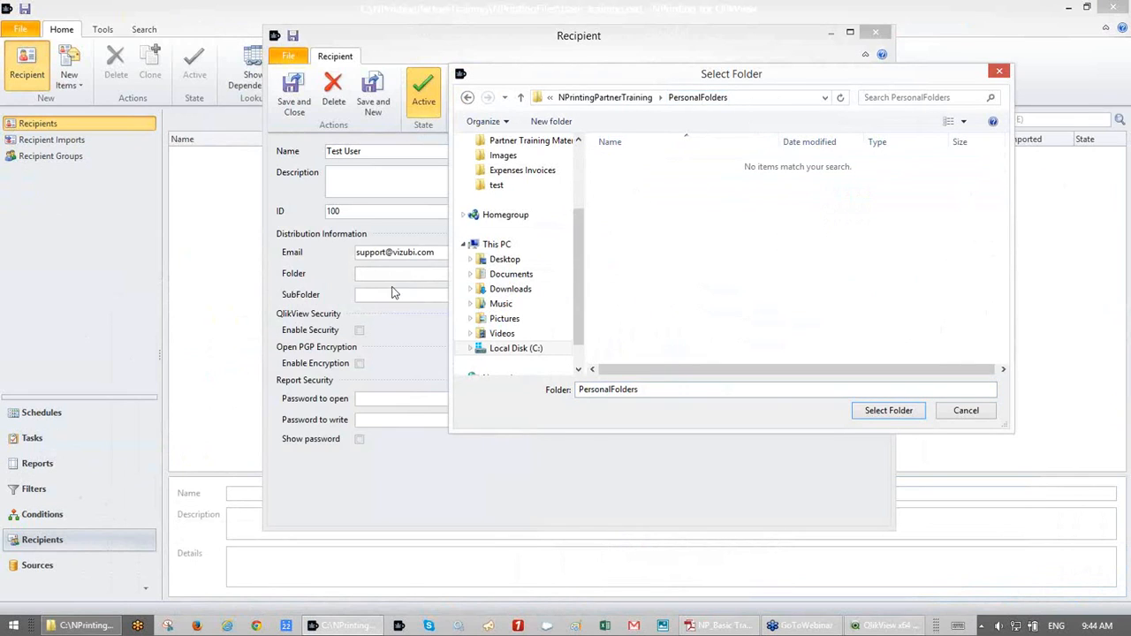
pyautogui.click(867, 410)
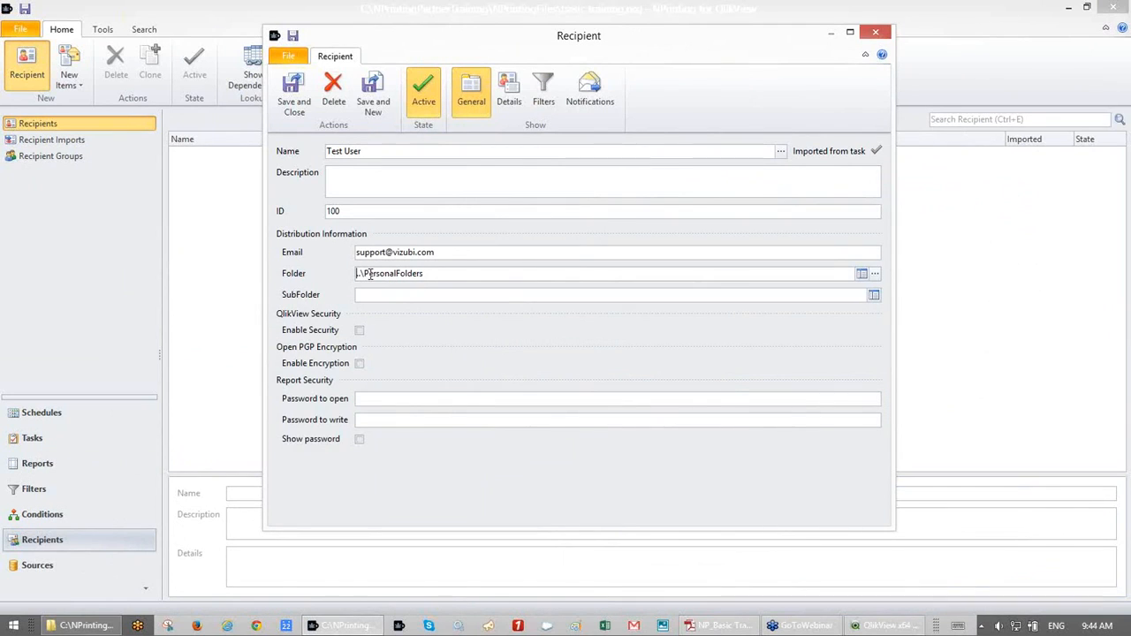
# - Replace the Folder with the full C:\NPrintingPartnerTraining\PersonalFolders path, set SubFolder TestUser, leaving security off
pyautogui.moveTo(457, 283)
pyautogui.moveTo(404, 269); pyautogui.dragTo(345, 262)
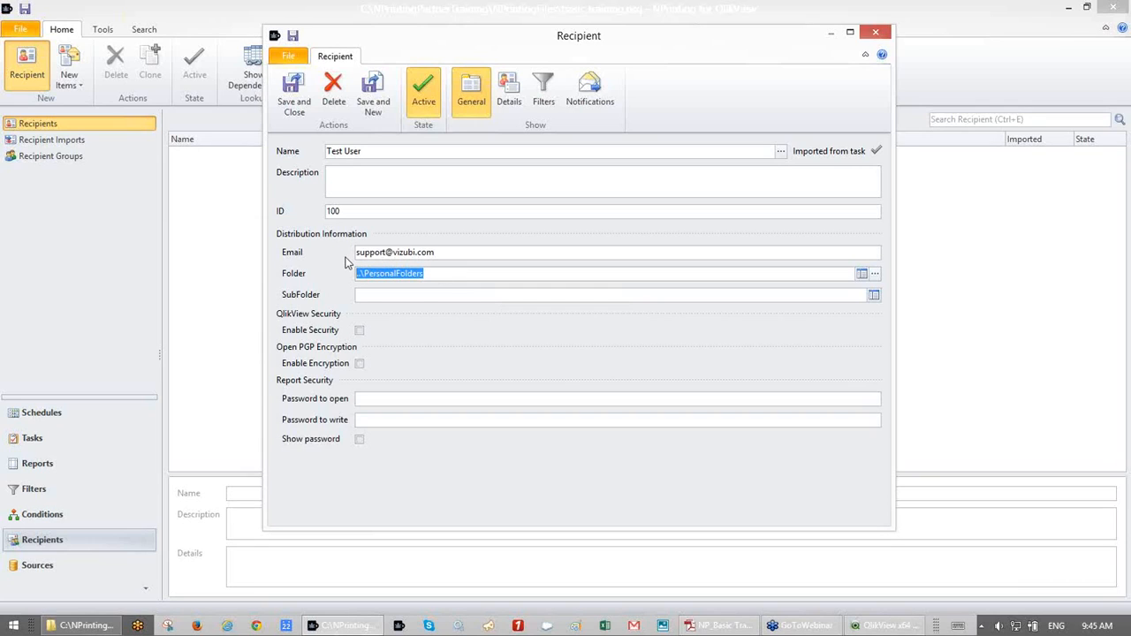
pyautogui.hotkey('ctrl', 'v')
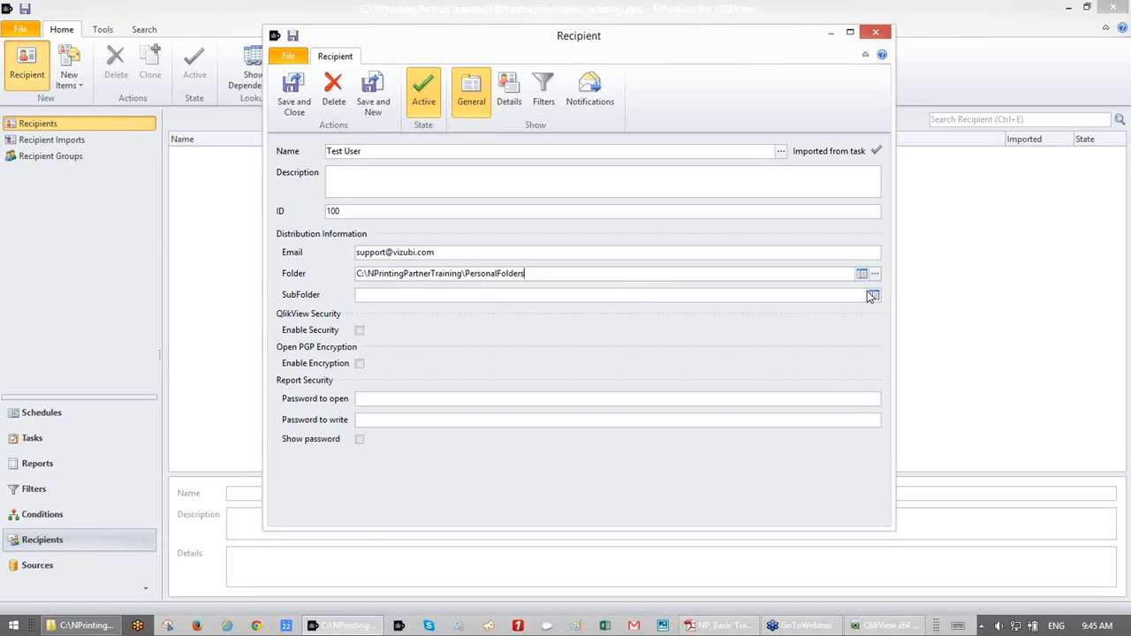
pyautogui.click(727, 296)
pyautogui.write('TestUser')
pyautogui.click(359, 330)
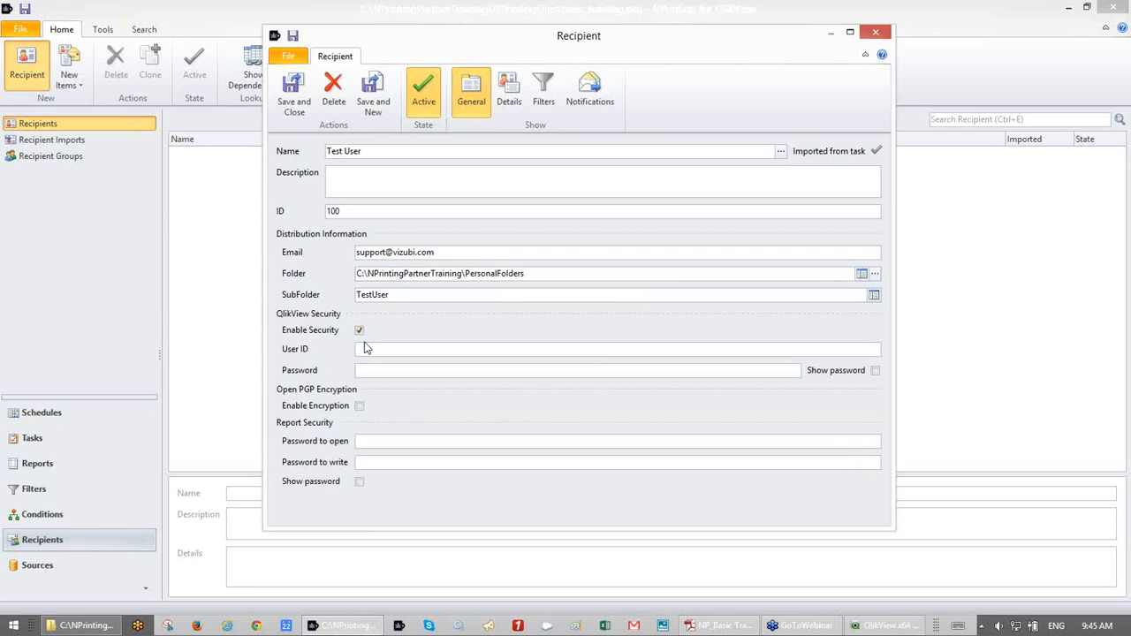
pyautogui.click(360, 331)
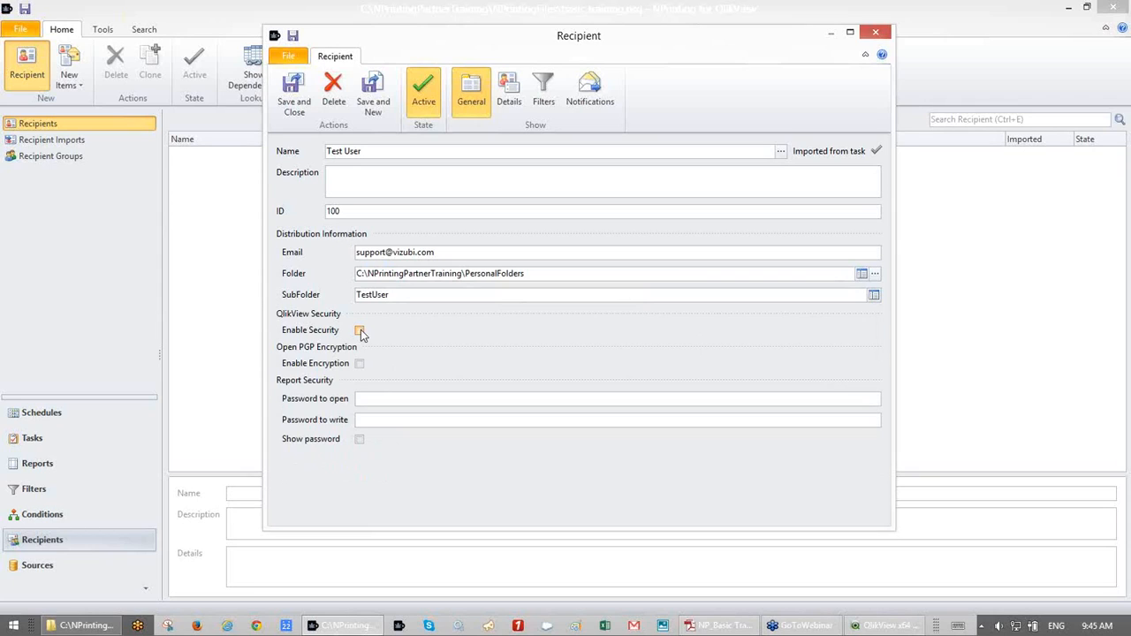
# - Try QlikView security and PGP encryption but leave both off, then show the recipient's Details fields
pyautogui.click(360, 330)
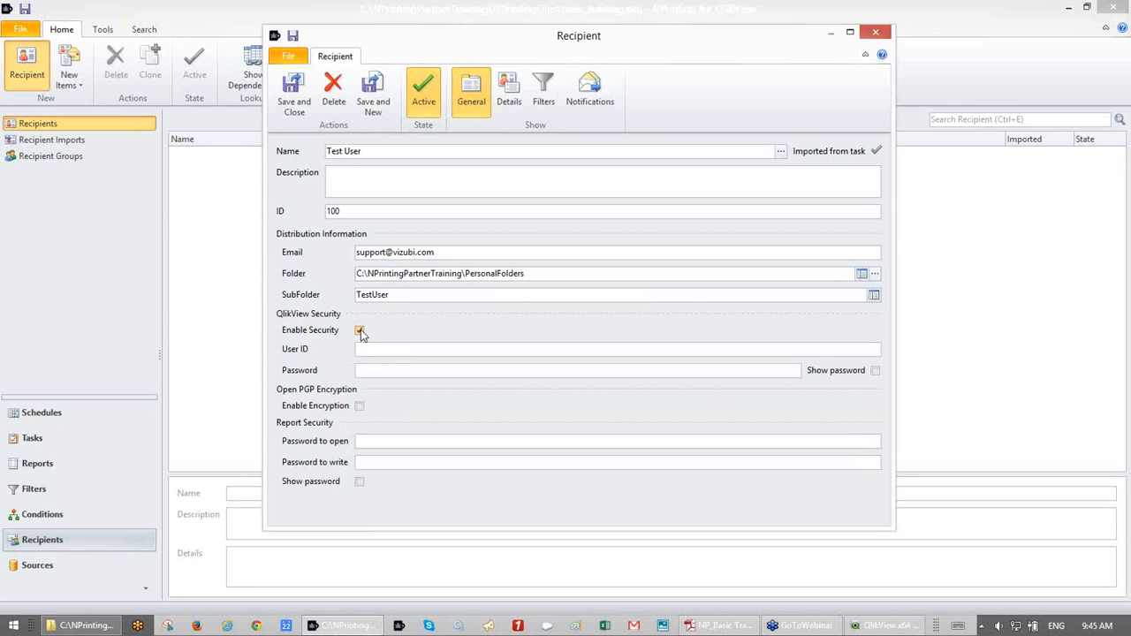
pyautogui.click(360, 330)
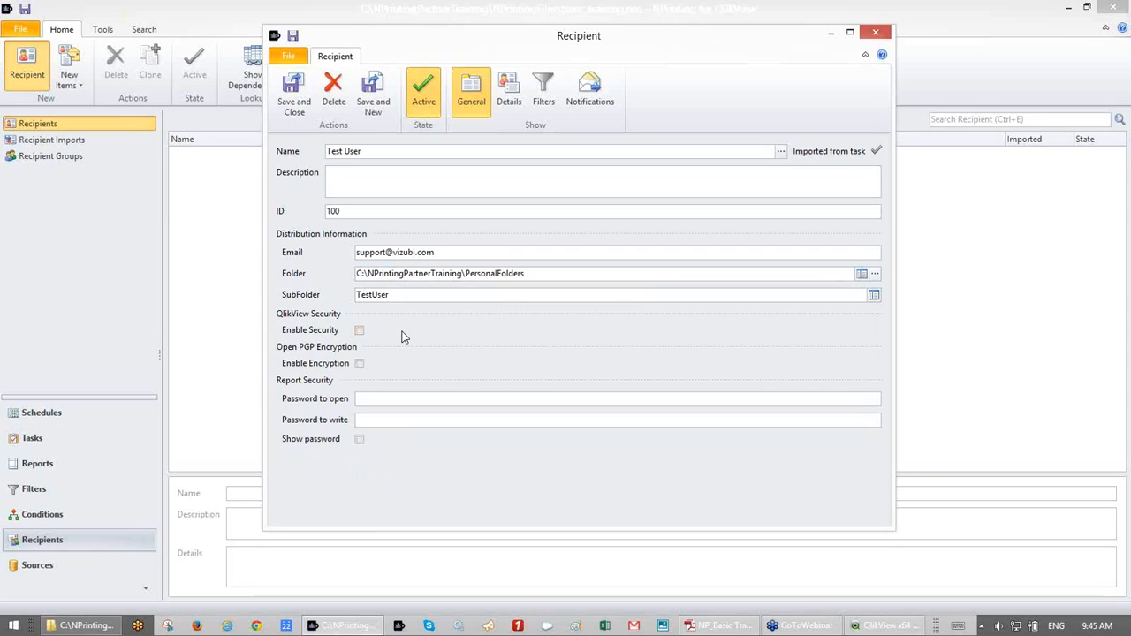
pyautogui.click(360, 364)
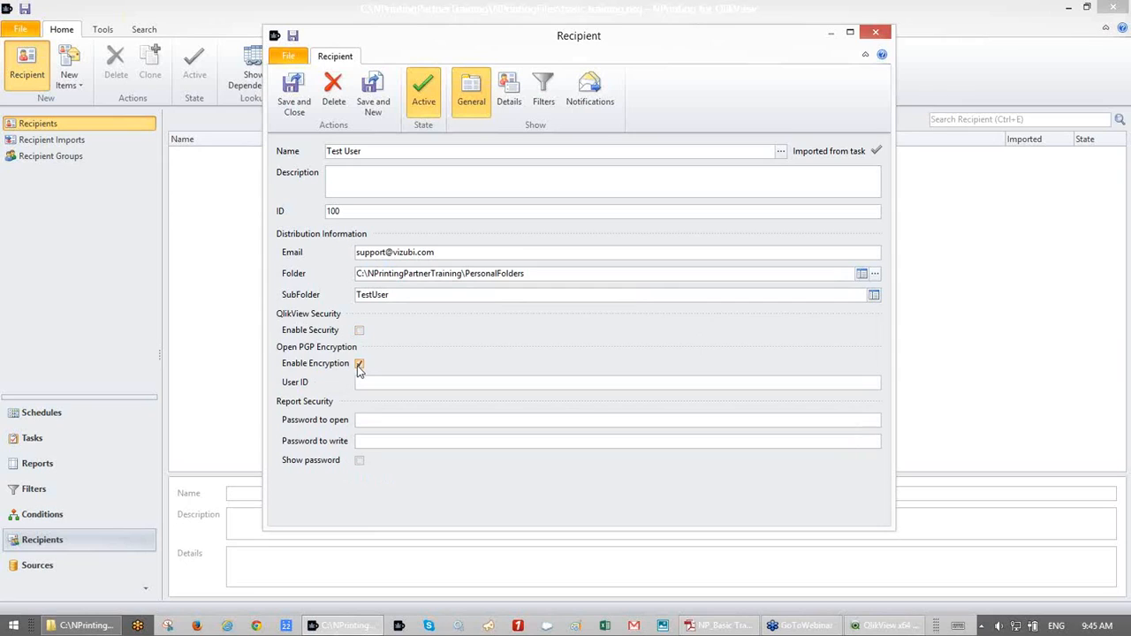
pyautogui.click(359, 364)
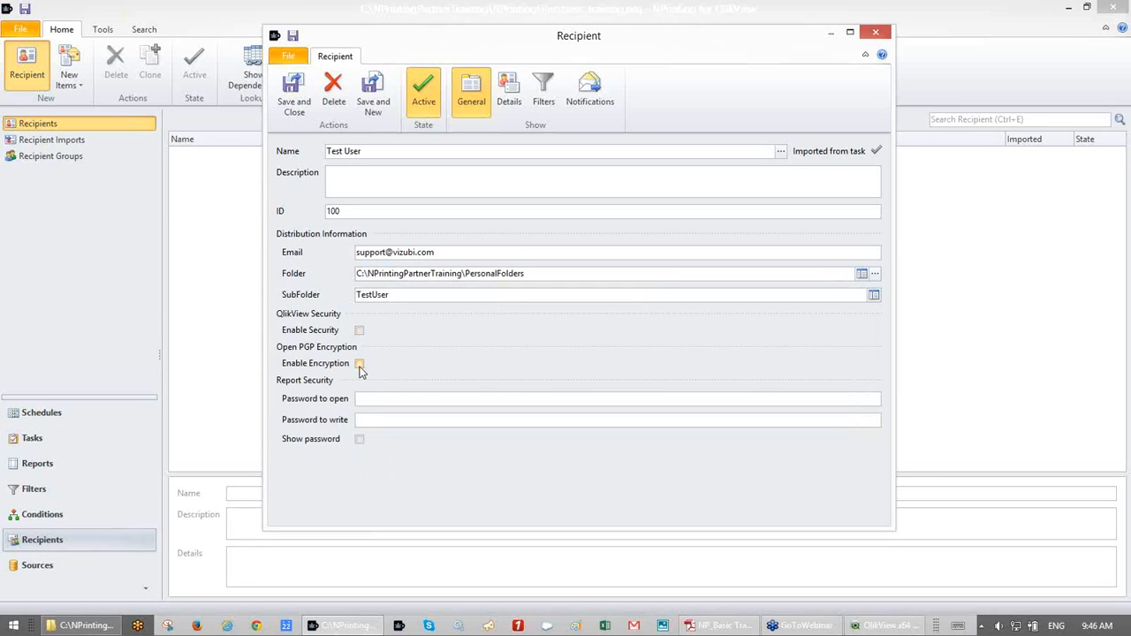
pyautogui.click(360, 364)
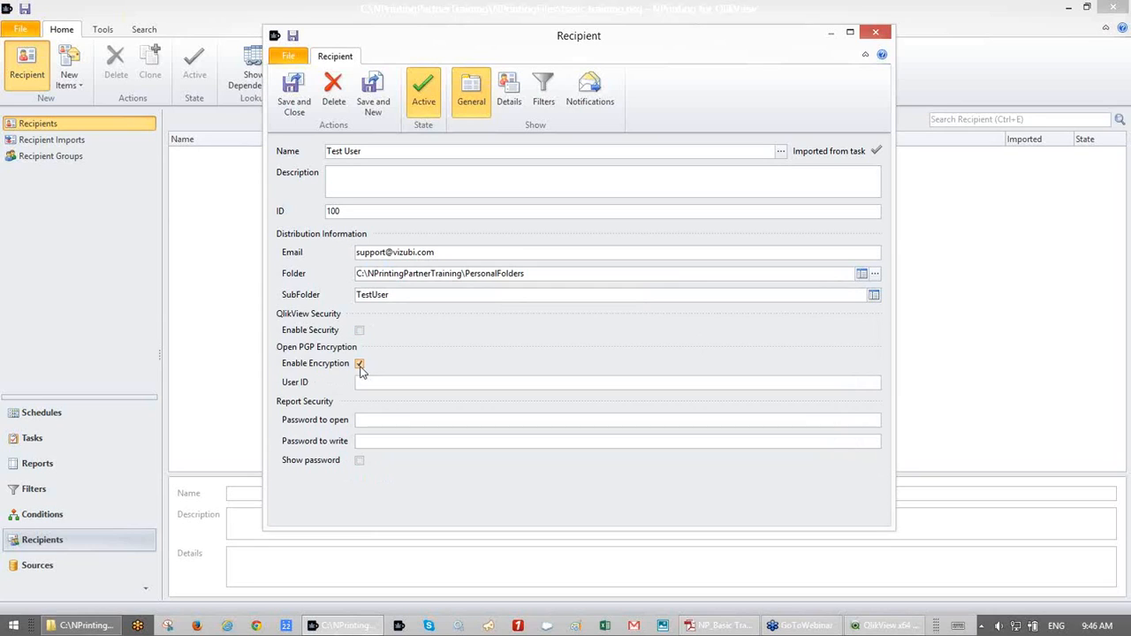
pyautogui.click(359, 364)
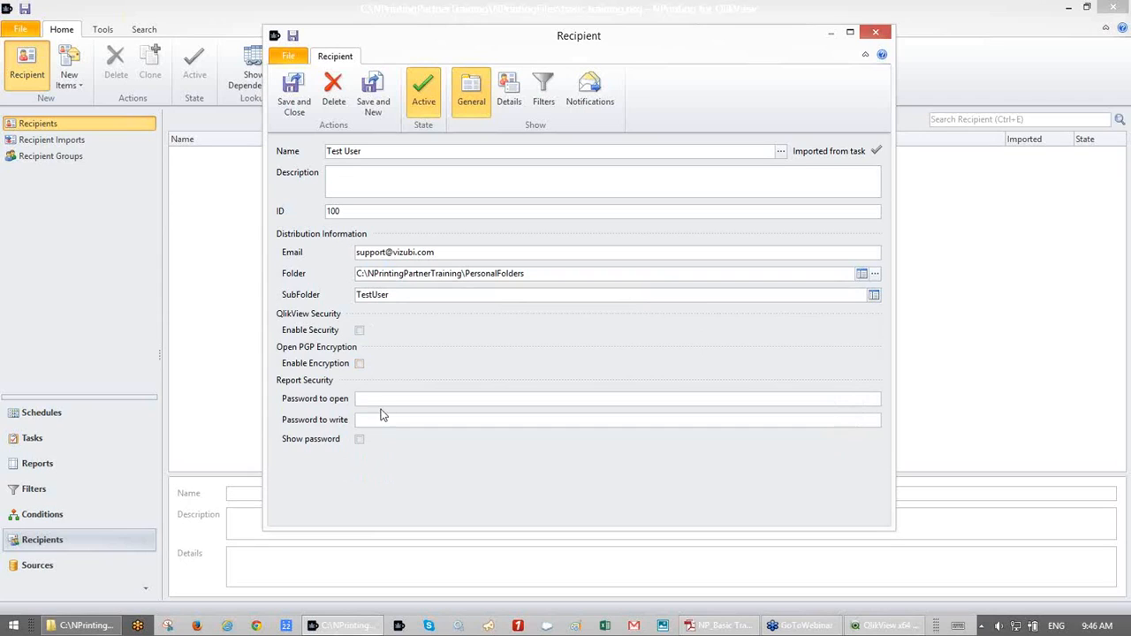
pyautogui.click(373, 397)
pyautogui.click(510, 103)
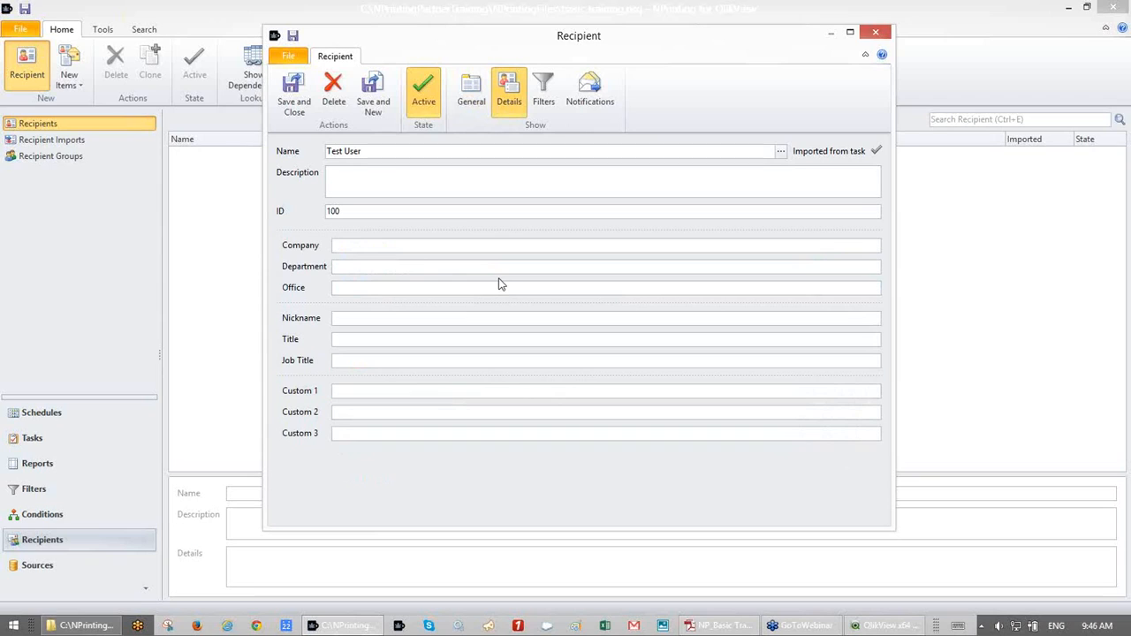
# - Show the recipient's Filters and check the empty list of existing filters
pyautogui.click(545, 103)
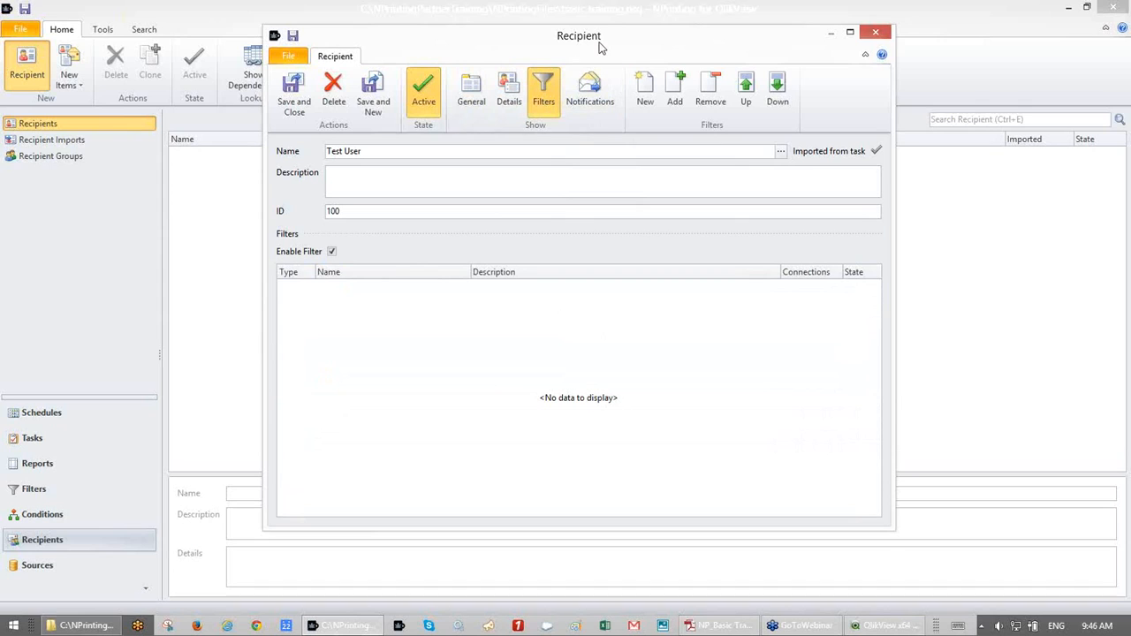
pyautogui.moveTo(616, 35); pyautogui.dragTo(638, 22)
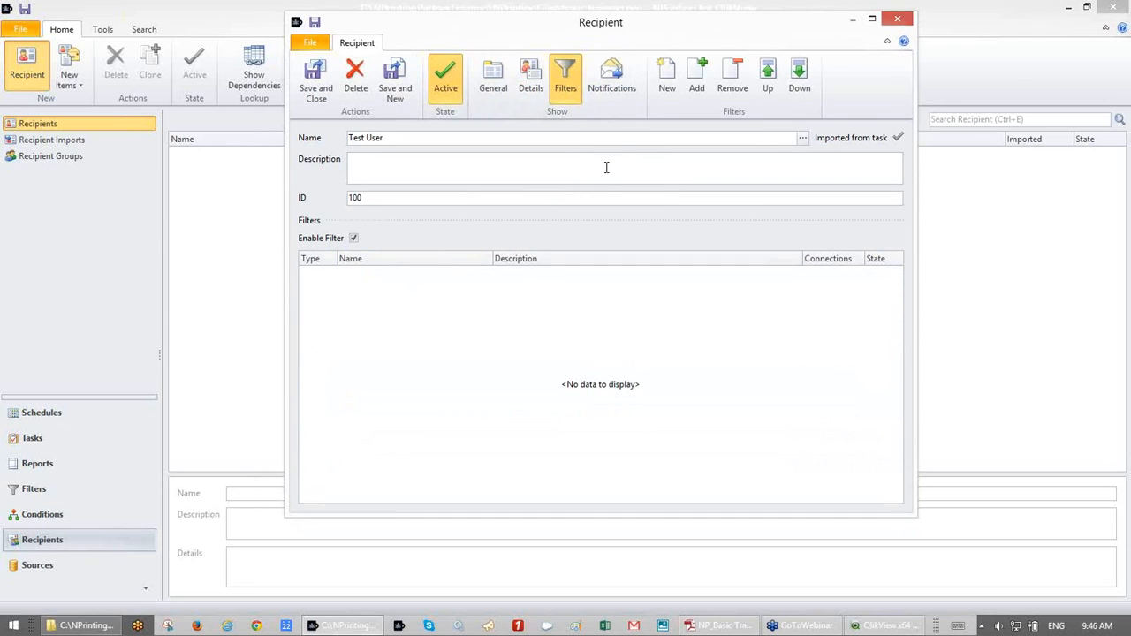
pyautogui.click(693, 81)
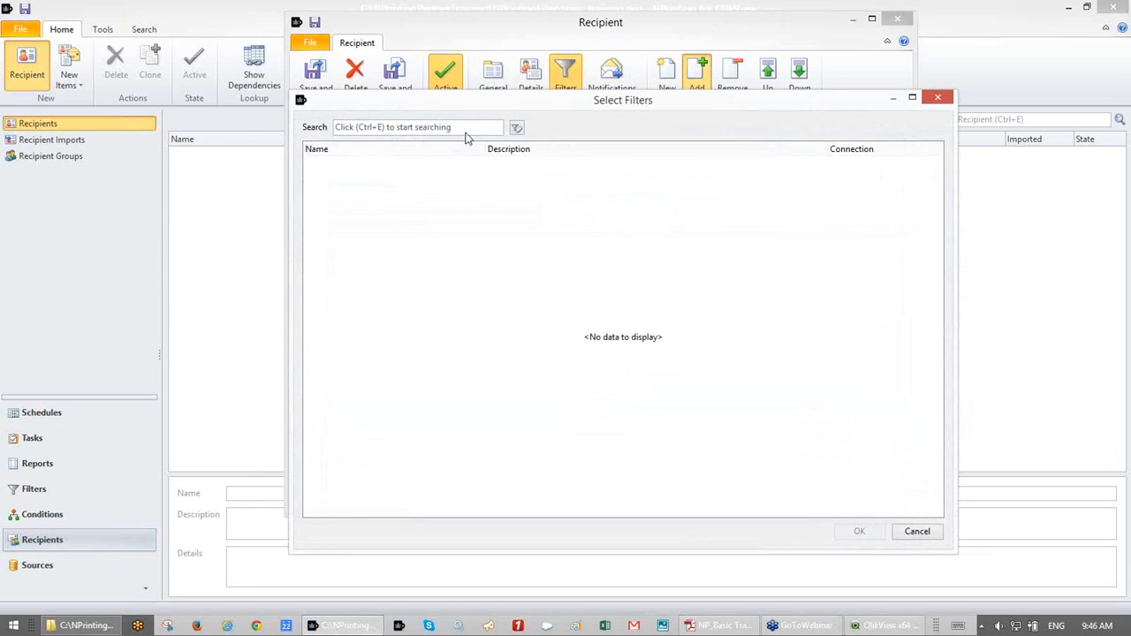
pyautogui.click(939, 99)
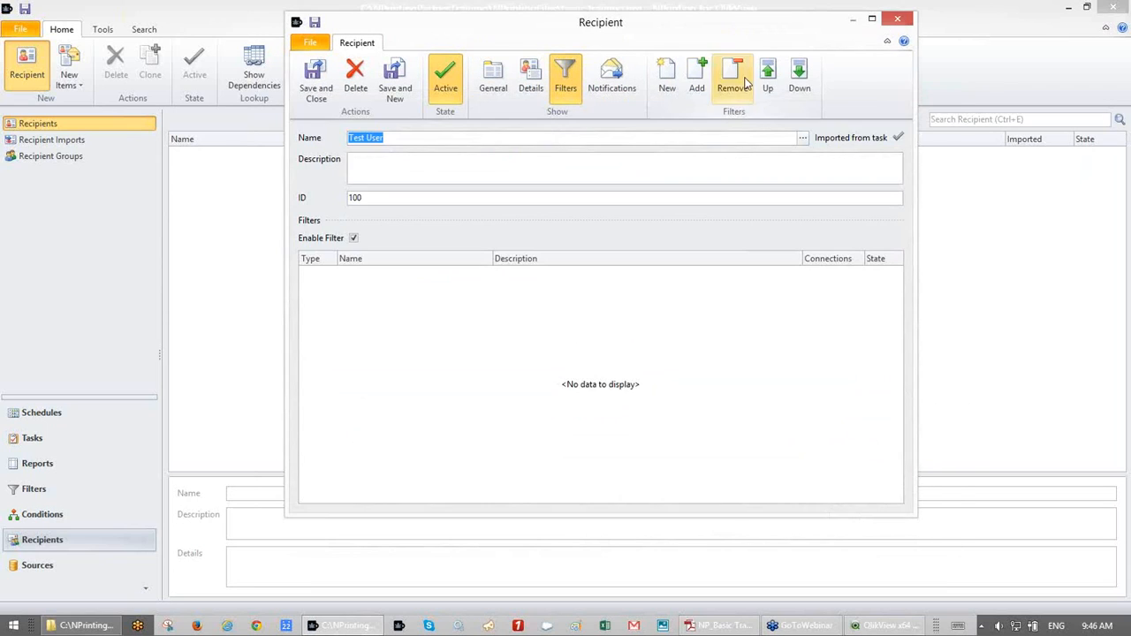
# - Create a new filter named 'testuser sales'
pyautogui.click(667, 78)
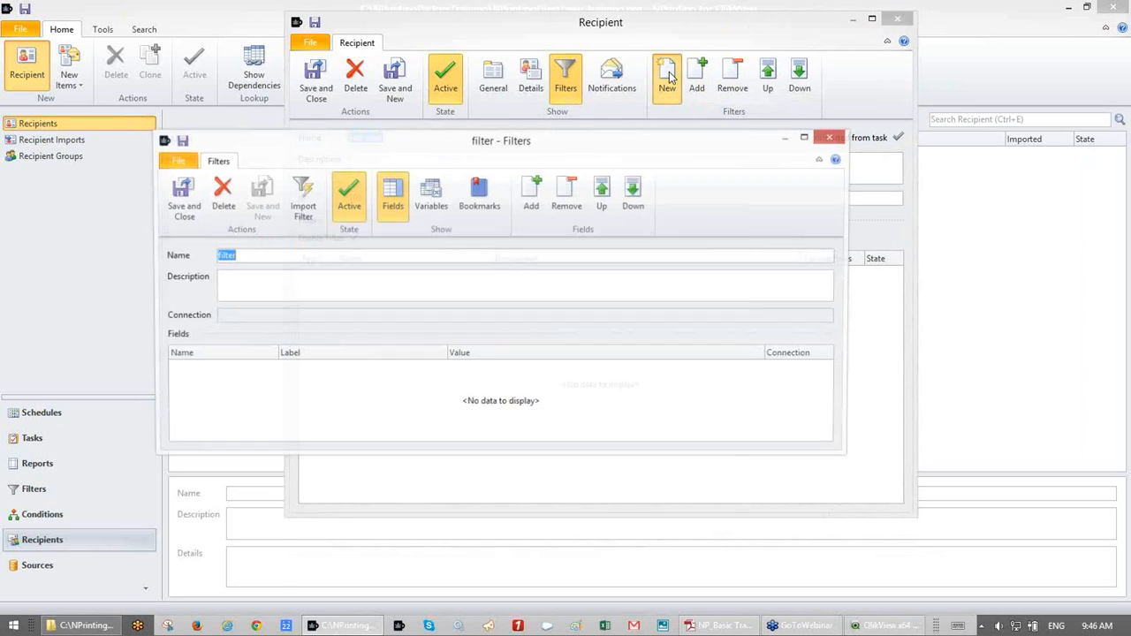
pyautogui.write('Sales')
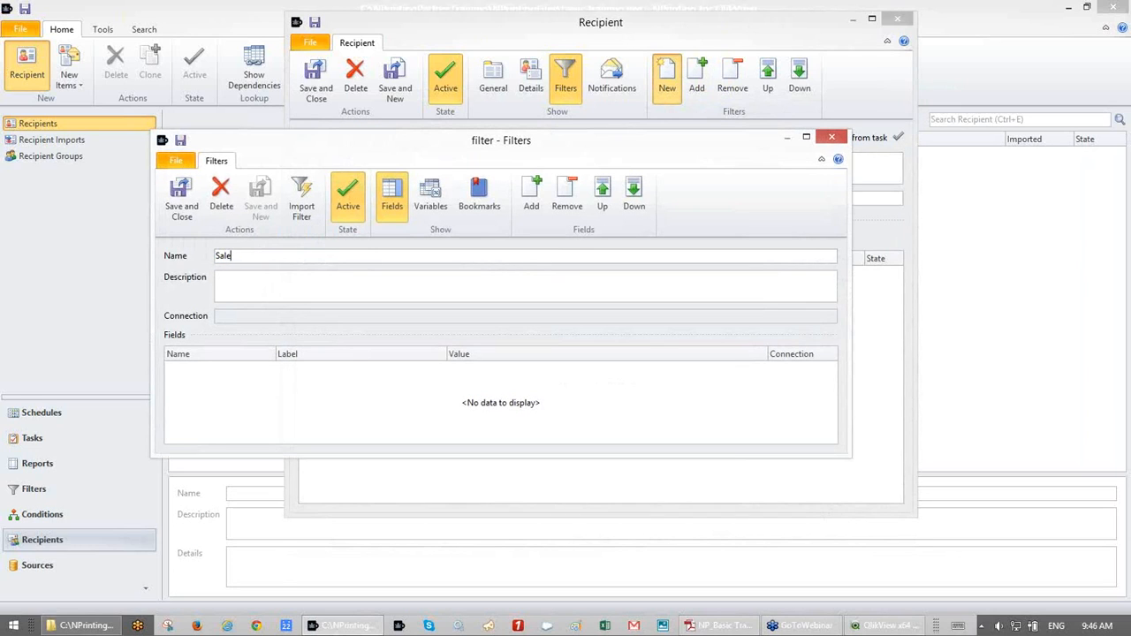
pyautogui.press('BackSpace')
pyautogui.press('BackSpace')
pyautogui.press('BackSpace')
pyautogui.press('BackSpace')
pyautogui.press('BackSpace')
pyautogui.write('Test')
pyautogui.press('BackSpace')
pyautogui.press('BackSpace')
pyautogui.press('BackSpace')
pyautogui.press('BackSpace')
pyautogui.write('S')
pyautogui.press('BackSpace')
pyautogui.write('S')
pyautogui.press('BackSpace')
pyautogui.write('testere')
pyautogui.press('BackSpace')
pyautogui.press('BackSpace')
pyautogui.press('BackSpace')
pyautogui.write('user sales')
pyautogui.moveTo(521, 145); pyautogui.dragTo(537, 101)
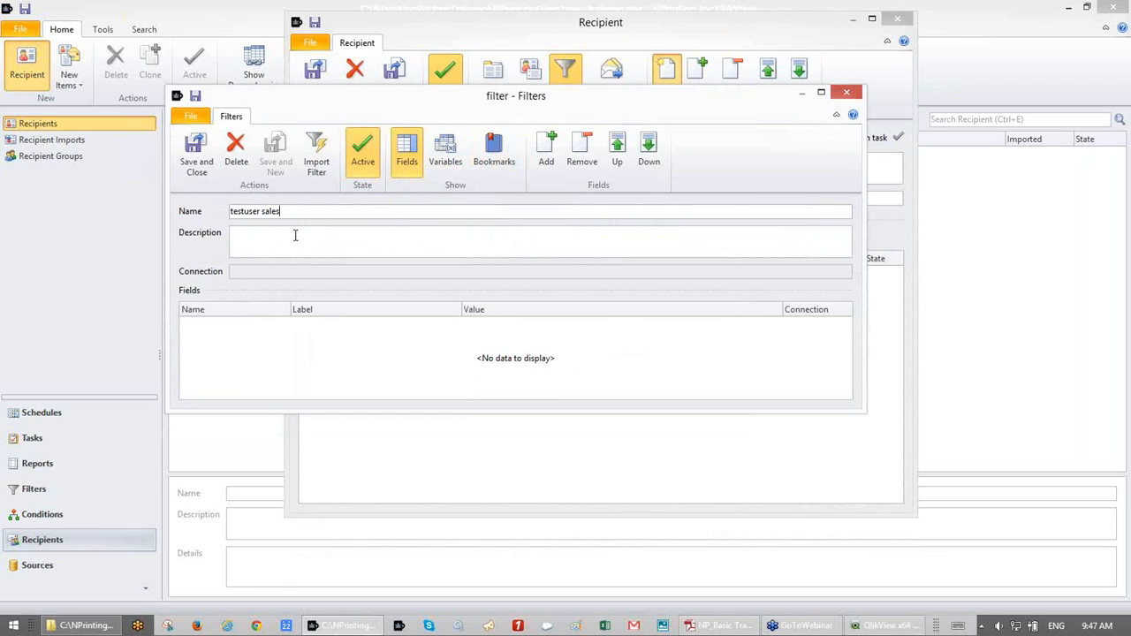
# - Review the filter's empty Variables, Bookmarks and Fields lists
pyautogui.click(448, 159)
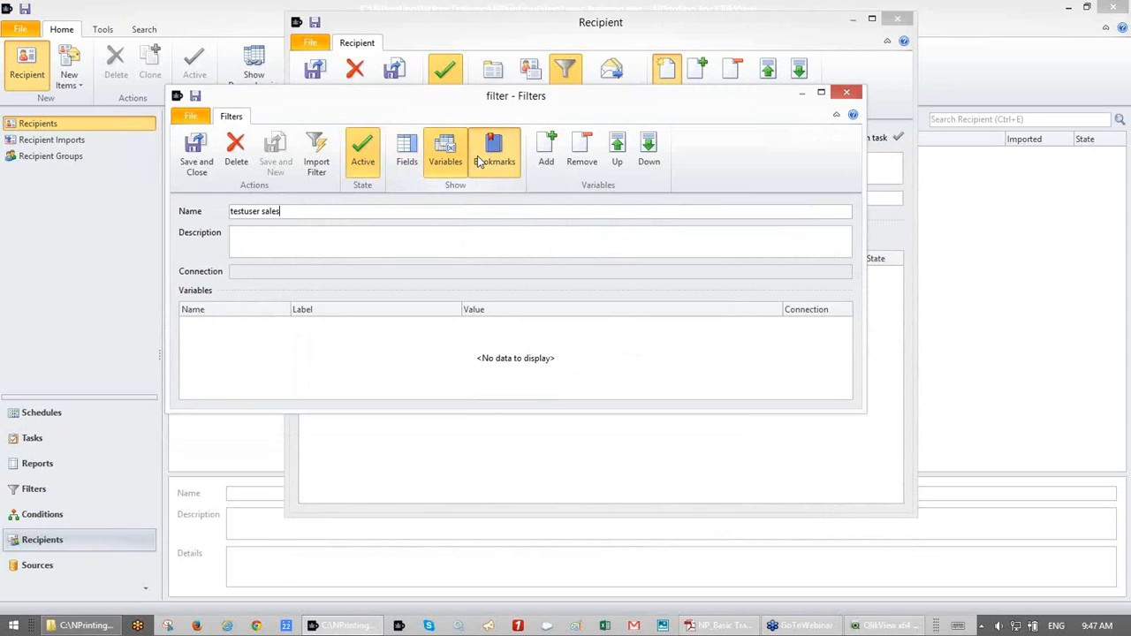
pyautogui.click(478, 162)
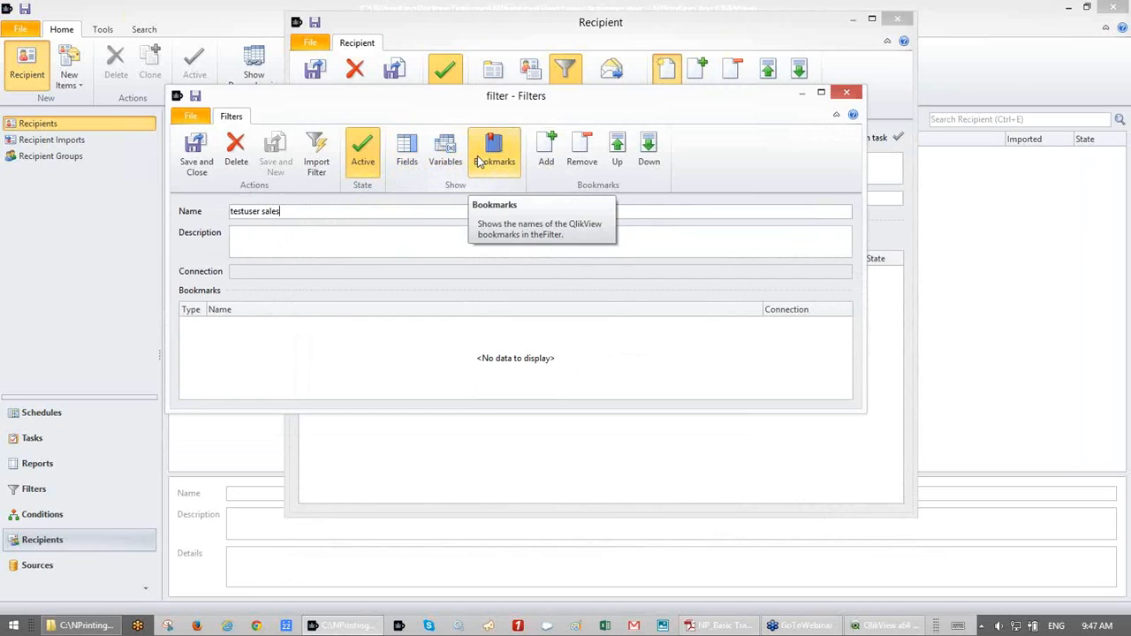
pyautogui.click(403, 166)
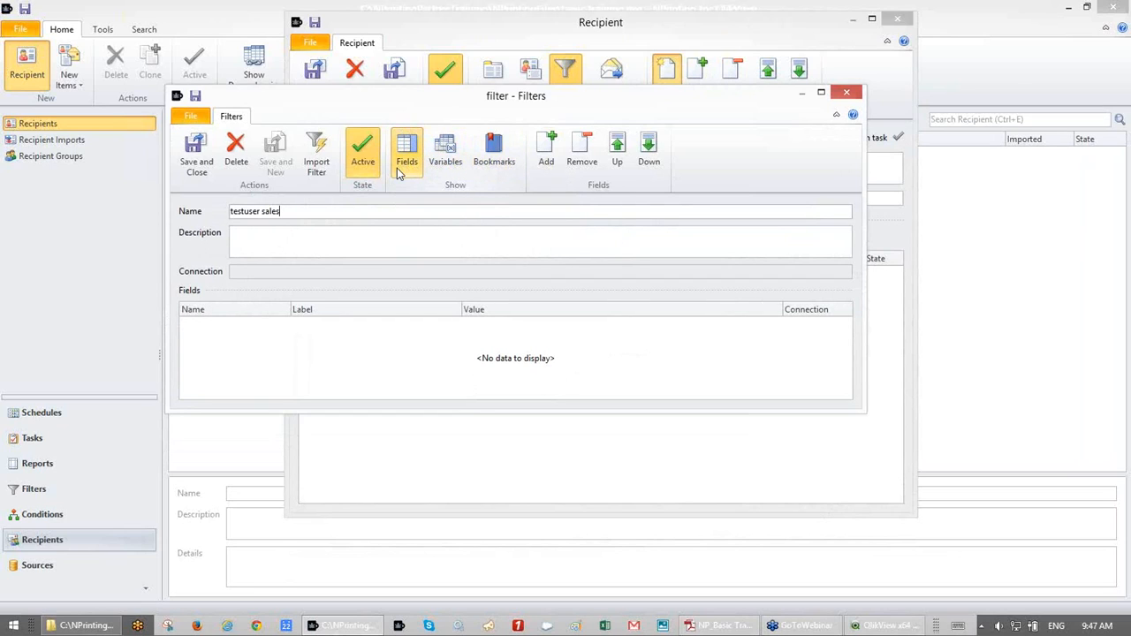
# - Add the Salesman field from SalesDemo to the filter and open its list of values
pyautogui.click(547, 155)
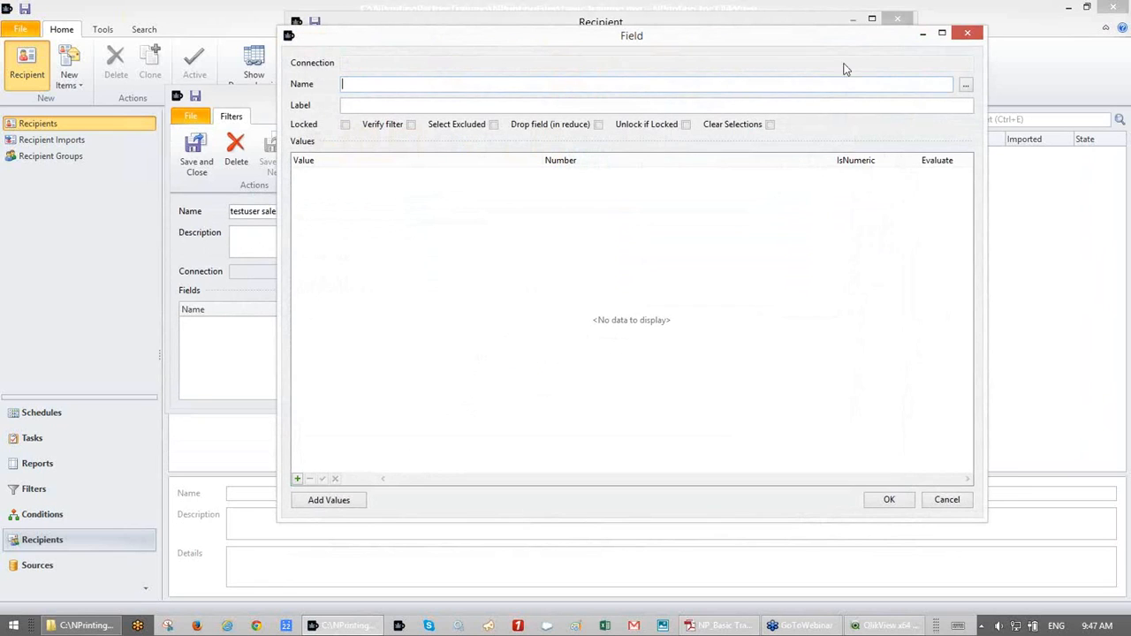
pyautogui.click(968, 86)
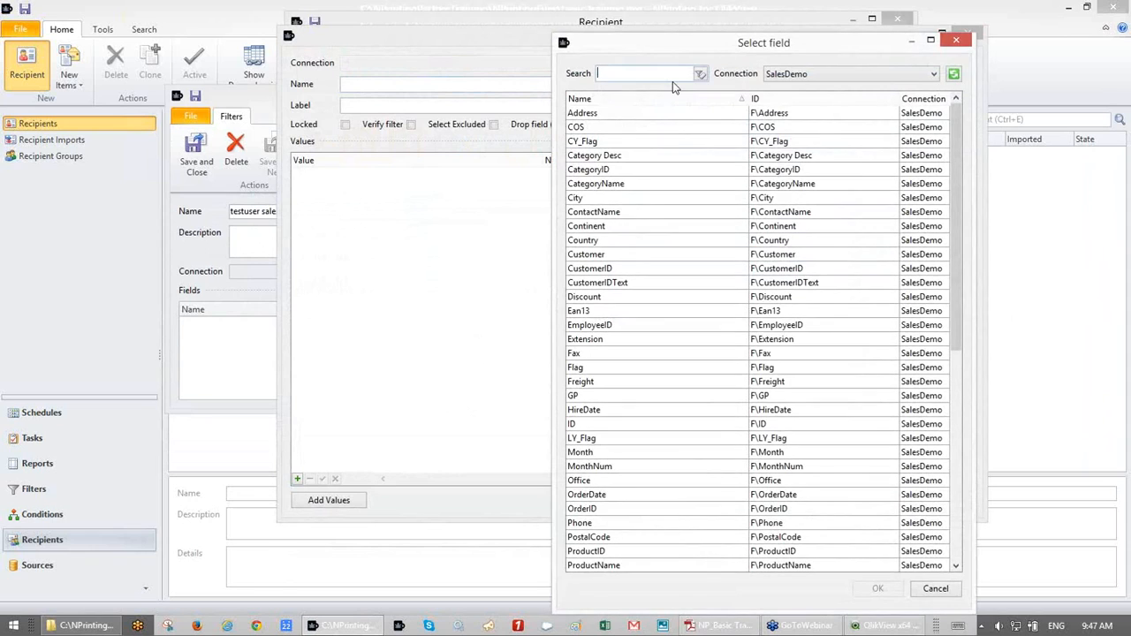
pyautogui.write('salesman')
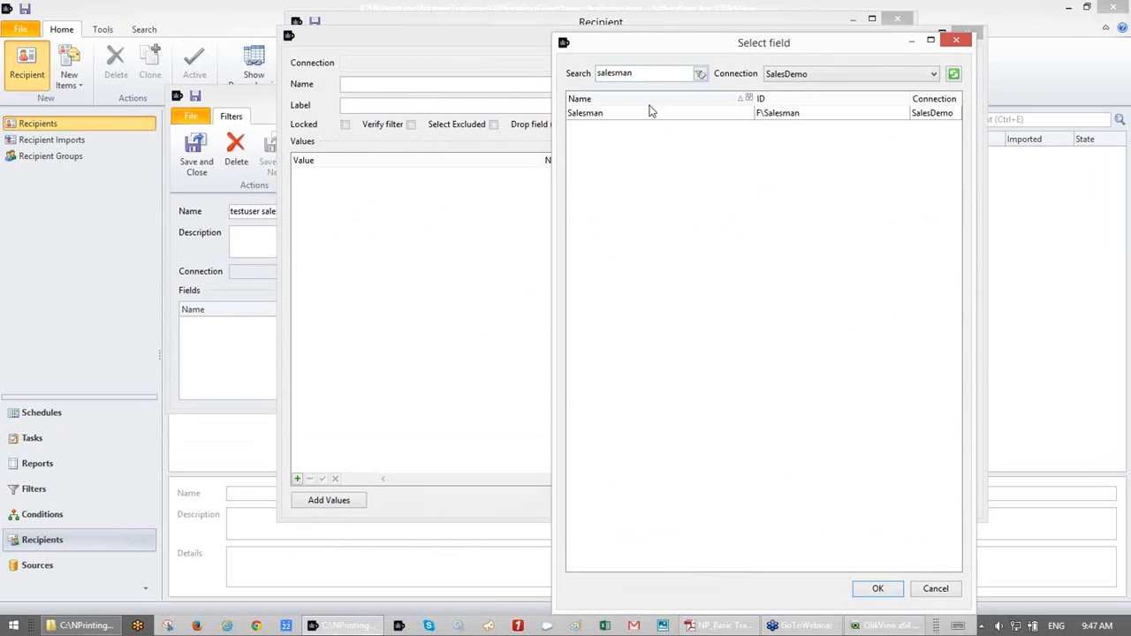
pyautogui.click(645, 115)
pyautogui.doubleClick(646, 115)
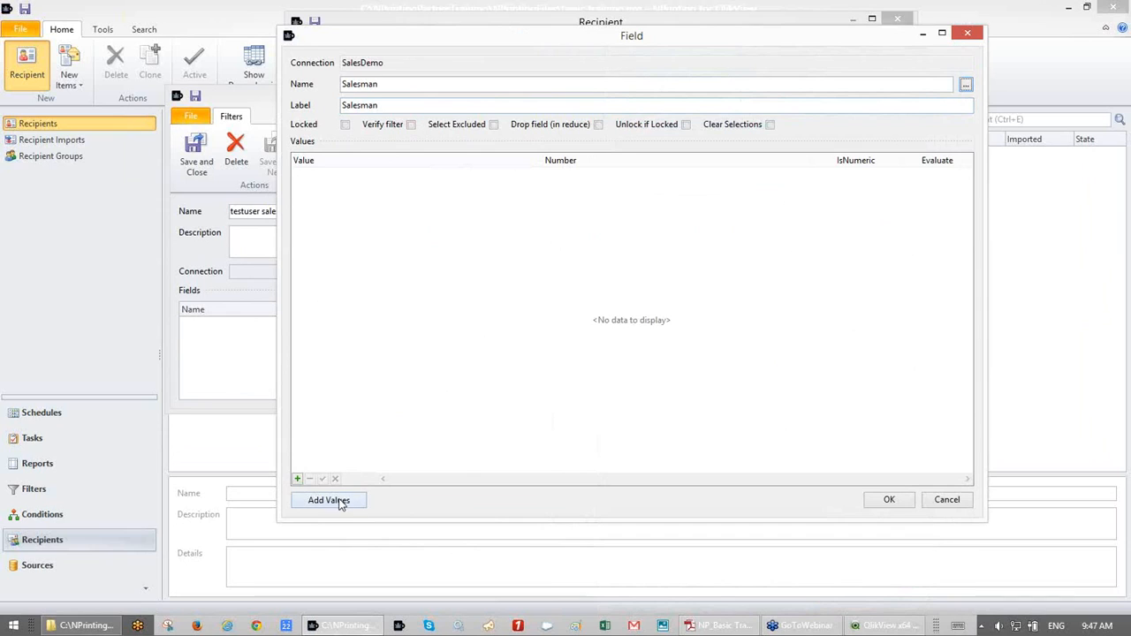
pyautogui.click(297, 479)
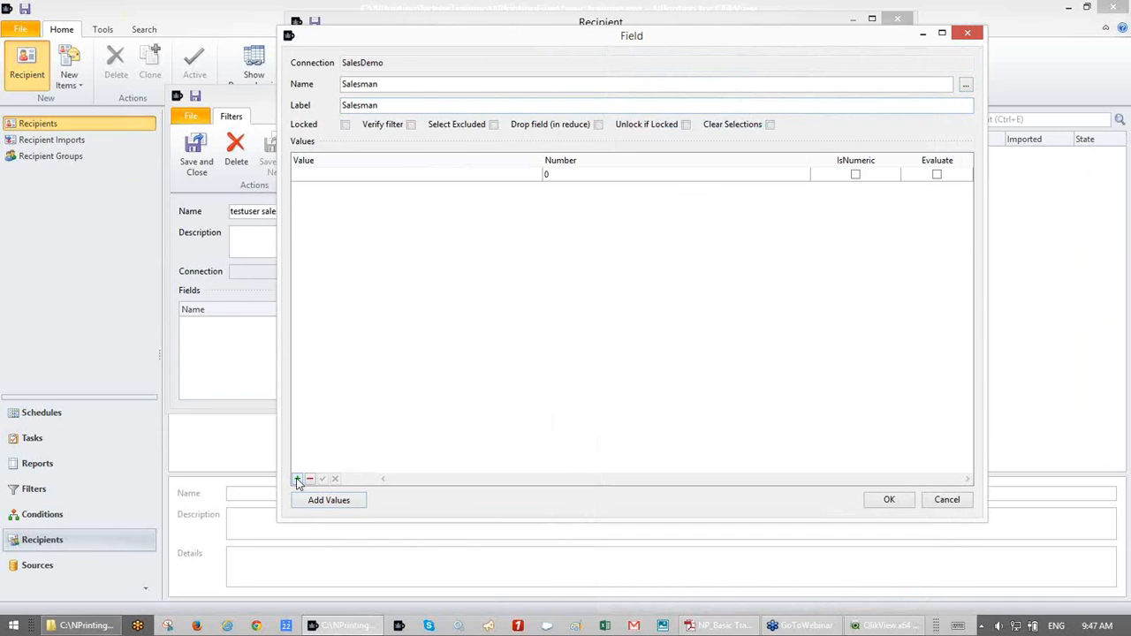
pyautogui.click(527, 182)
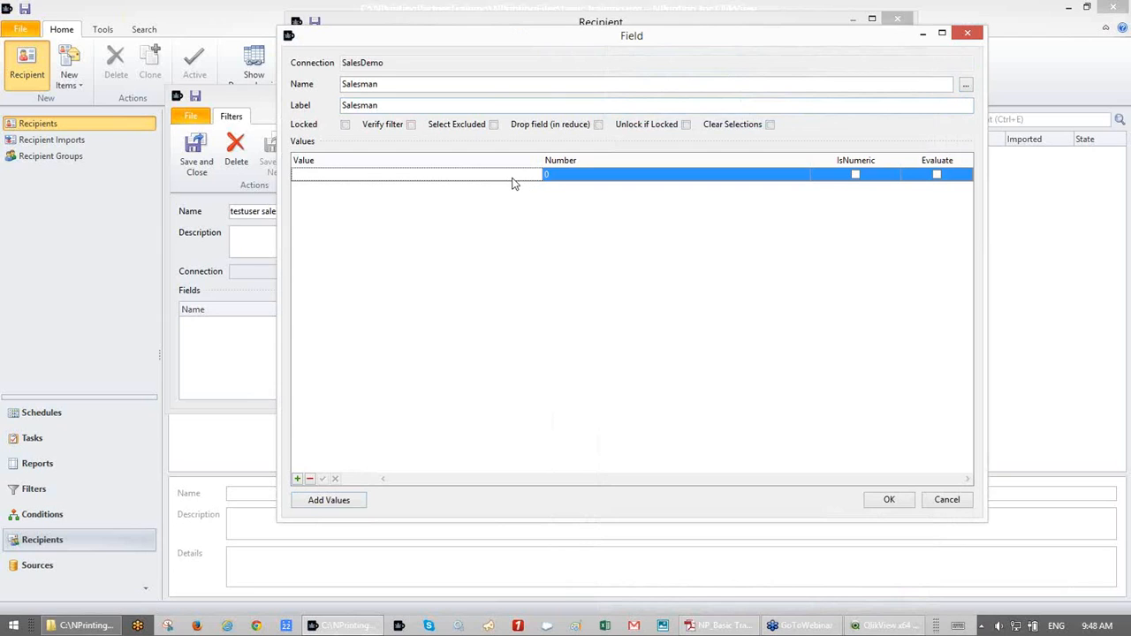
pyautogui.click(310, 479)
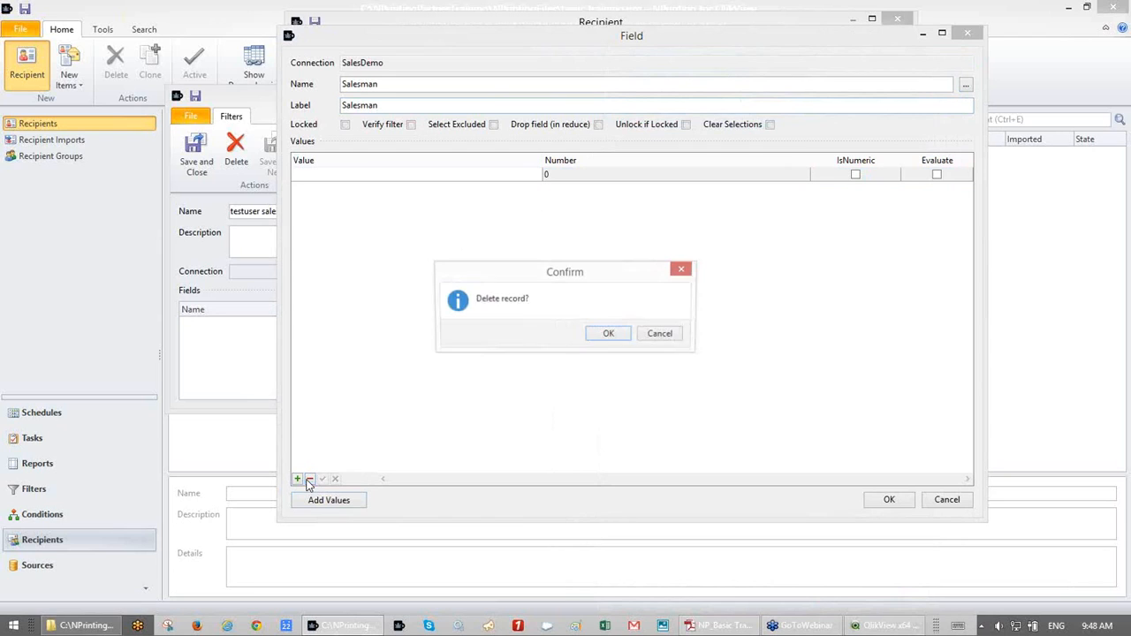
pyautogui.click(609, 336)
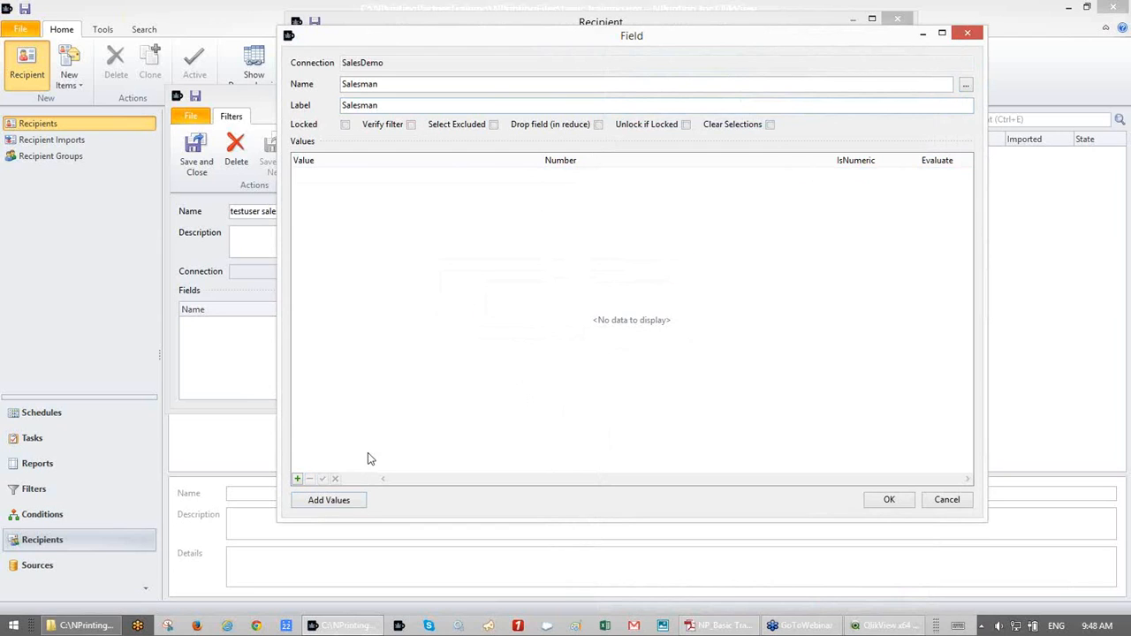
pyautogui.click(346, 507)
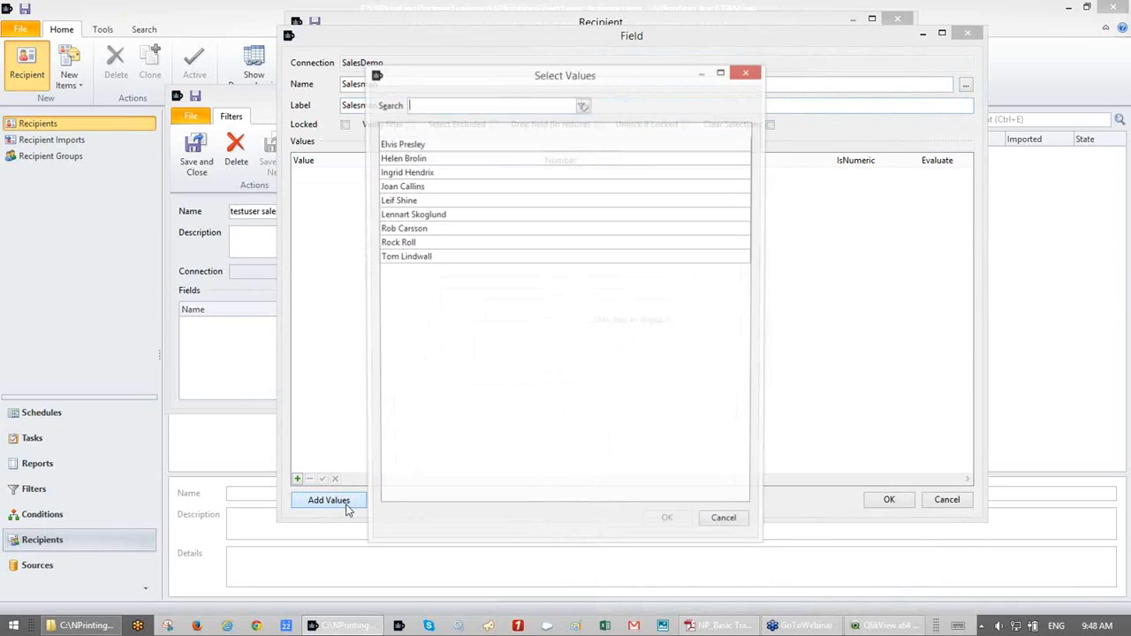
# - Add one salesman's name as the Salesman filter value and switch to QlikView
pyautogui.moveTo(528, 80); pyautogui.dragTo(695, 144)
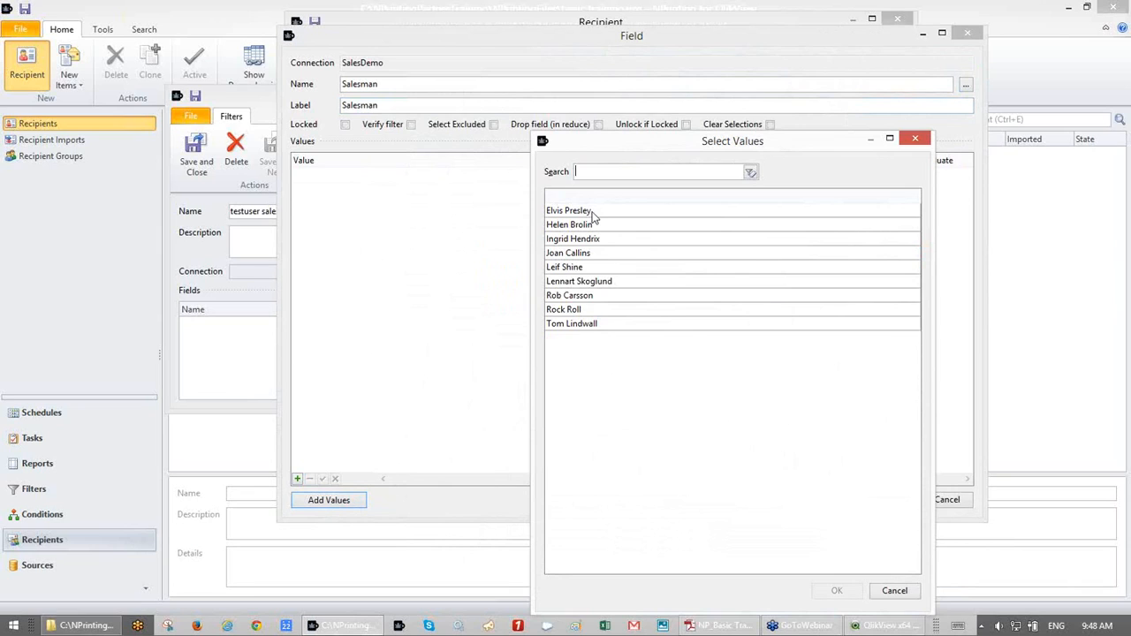
pyautogui.doubleClick(595, 325)
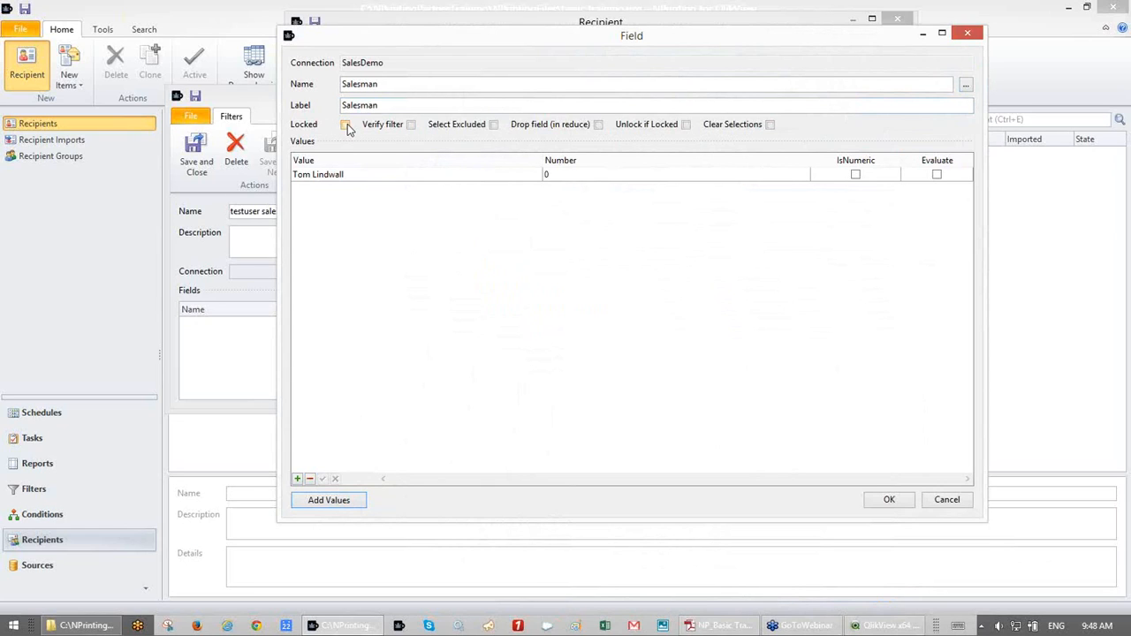
pyautogui.click(862, 626)
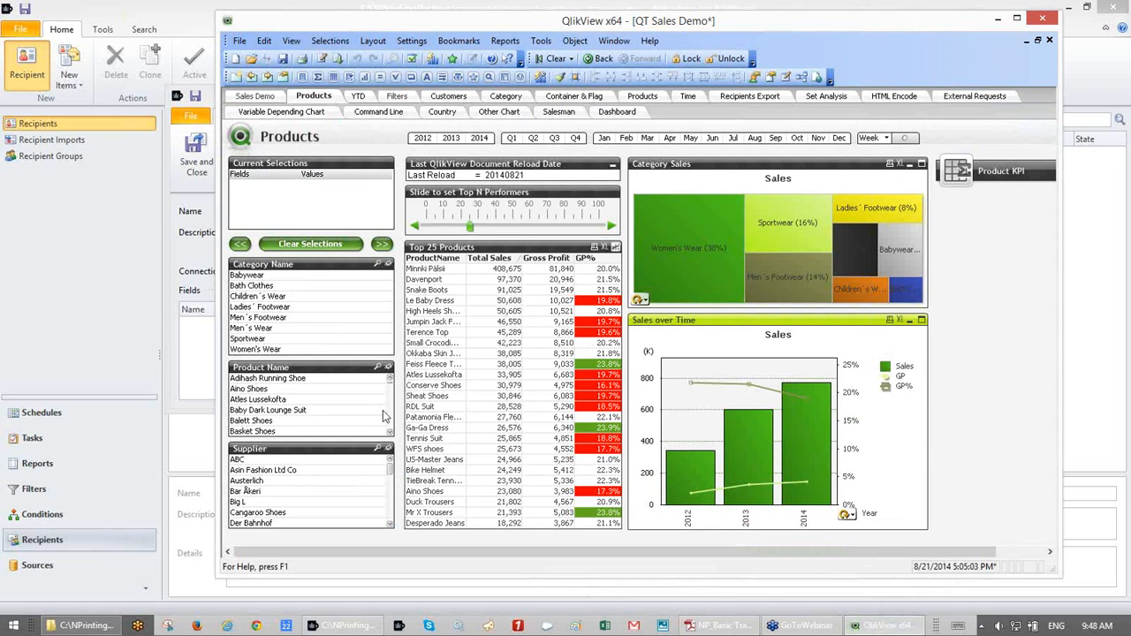
pyautogui.click(421, 272)
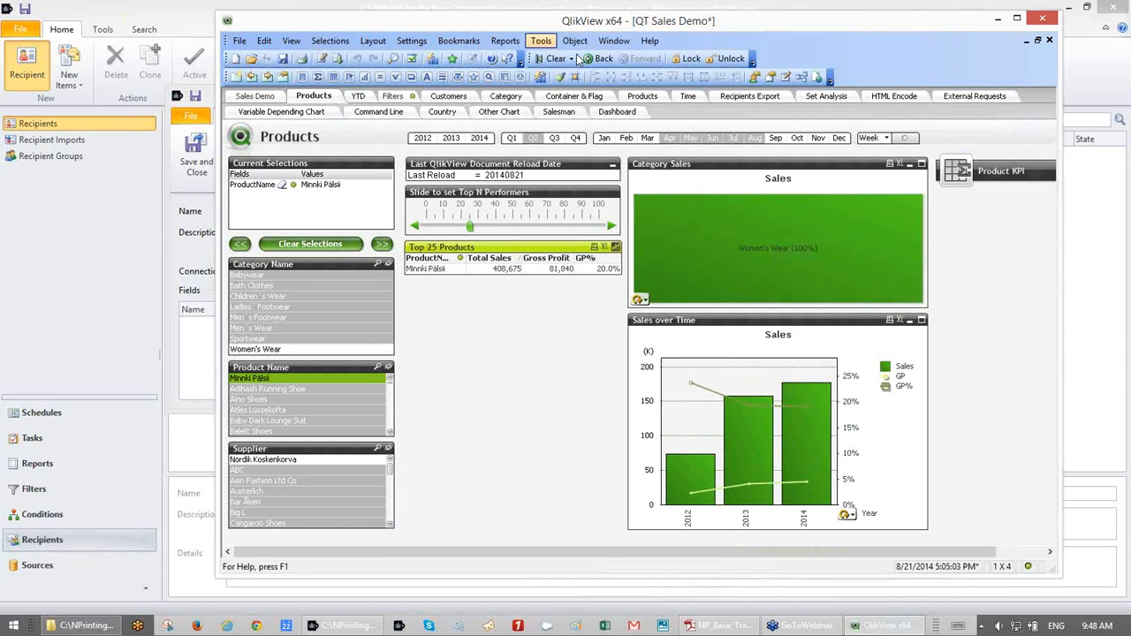
pyautogui.click(695, 60)
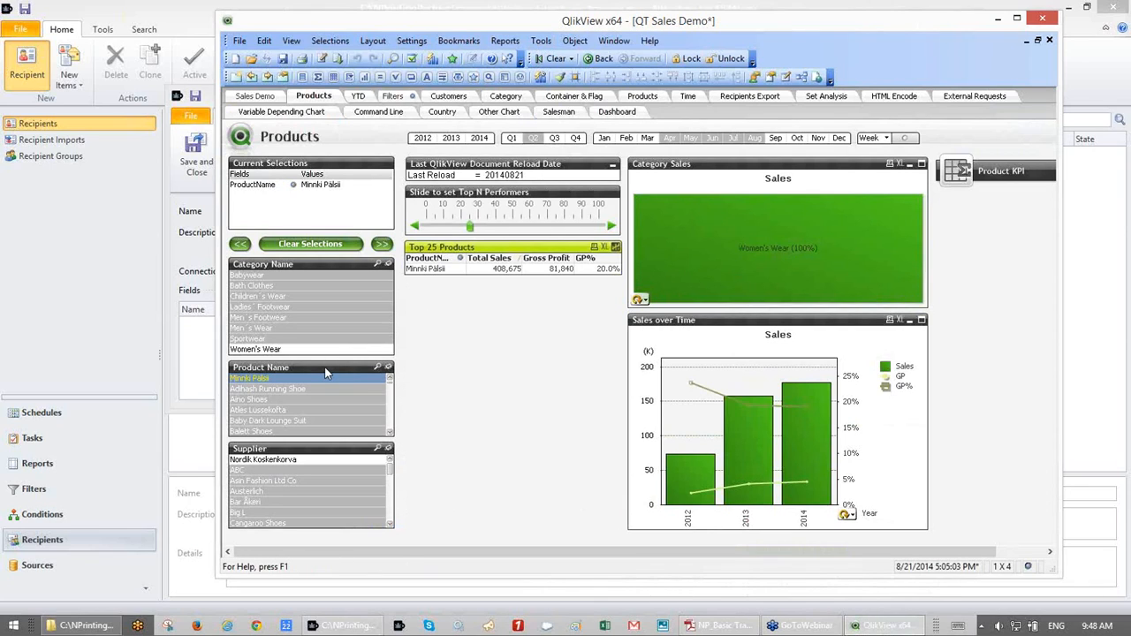
pyautogui.click(726, 58)
pyautogui.click(557, 59)
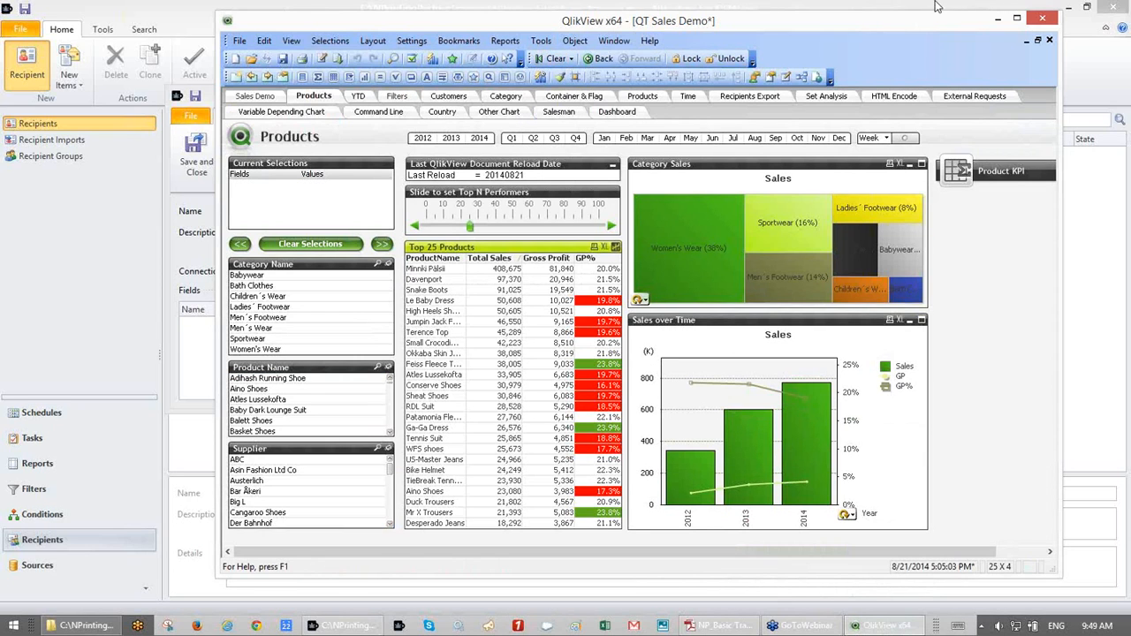
pyautogui.click(997, 19)
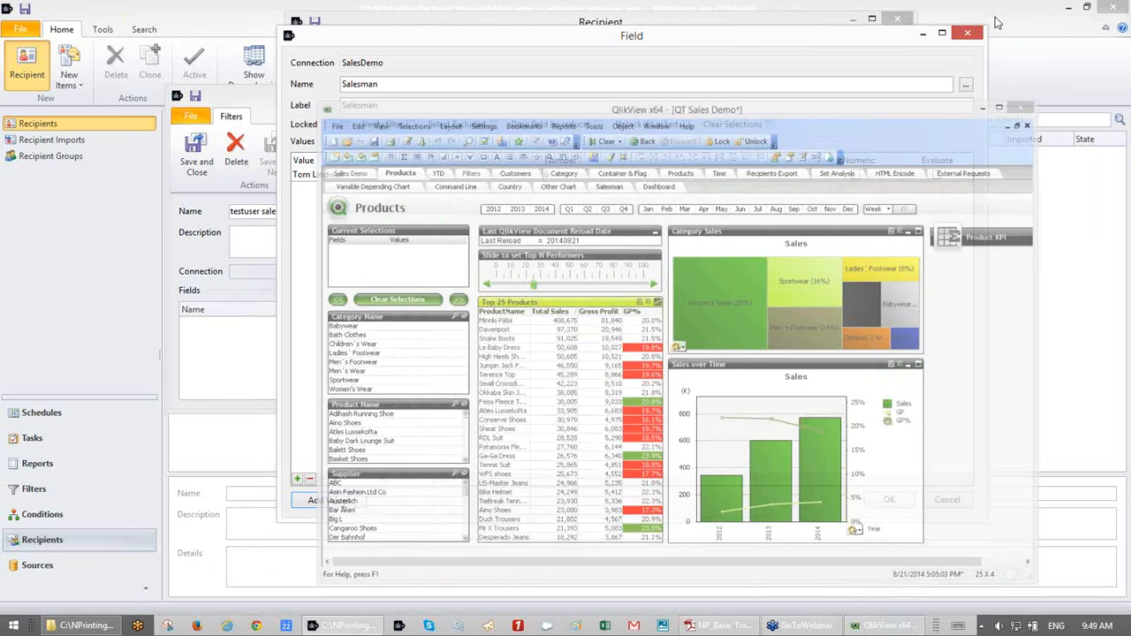
pyautogui.click(346, 124)
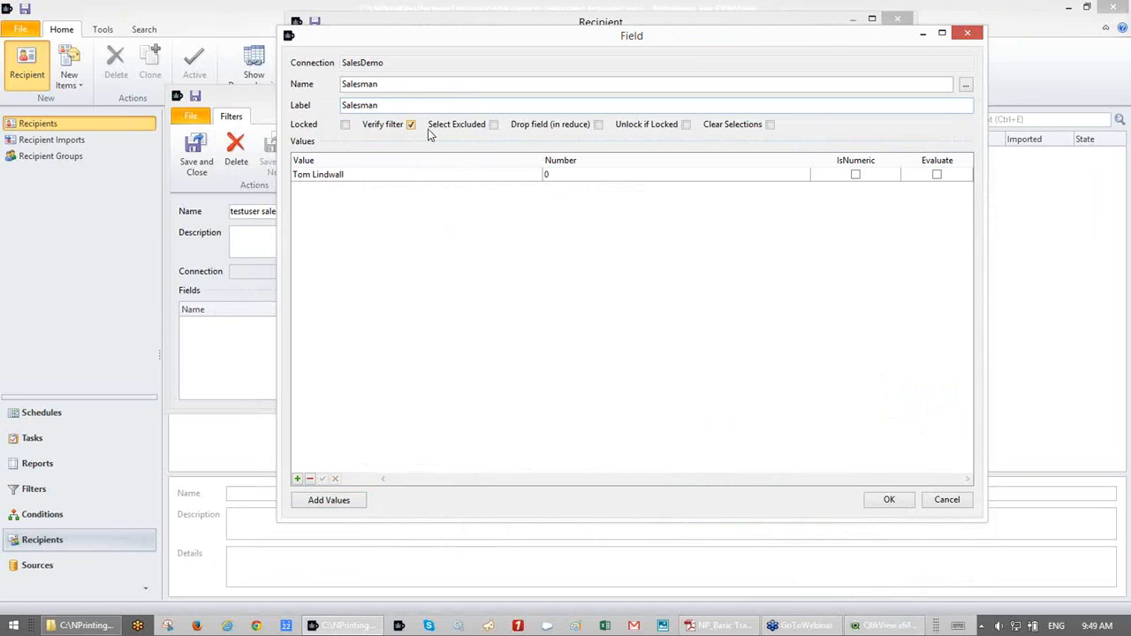
# - Leave Verify filter and Select Excluded unchecked for the Salesman field's single value
pyautogui.click(493, 126)
pyautogui.click(412, 126)
pyautogui.doubleClick(452, 176)
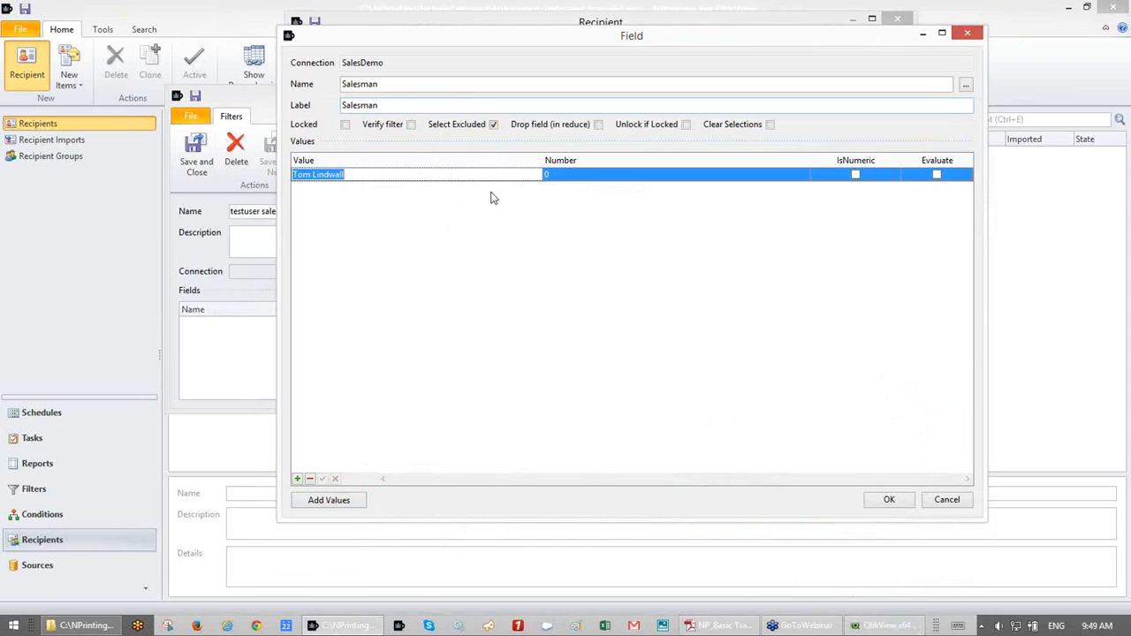
pyautogui.click(494, 124)
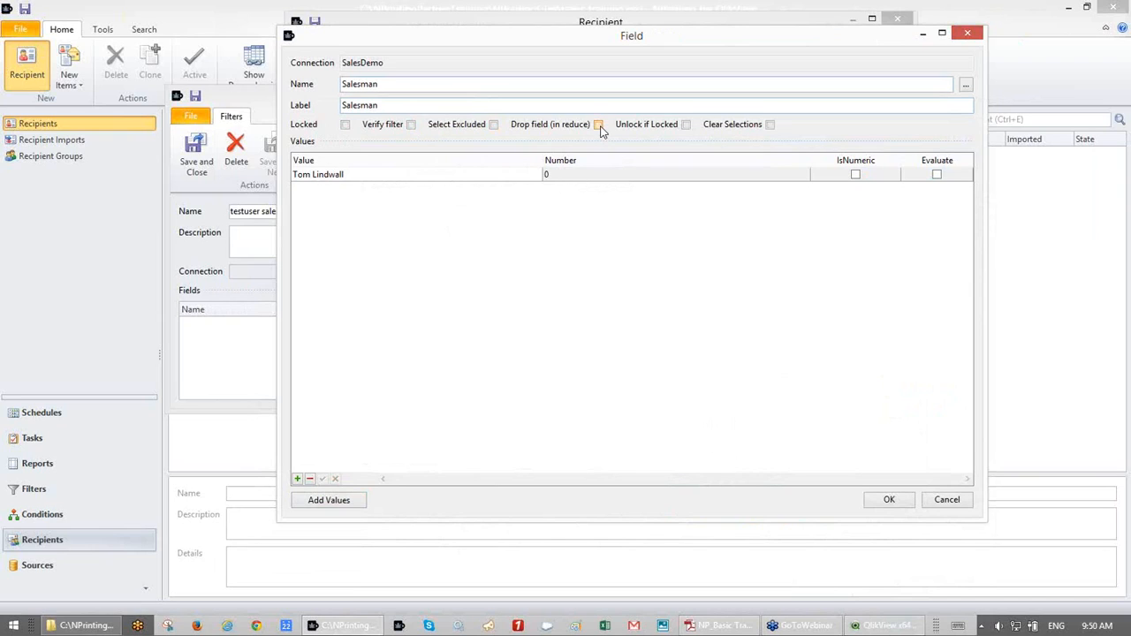
# - Keep Clear Selections off and confirm the Salesman field into the testuser sales filter
pyautogui.click(769, 124)
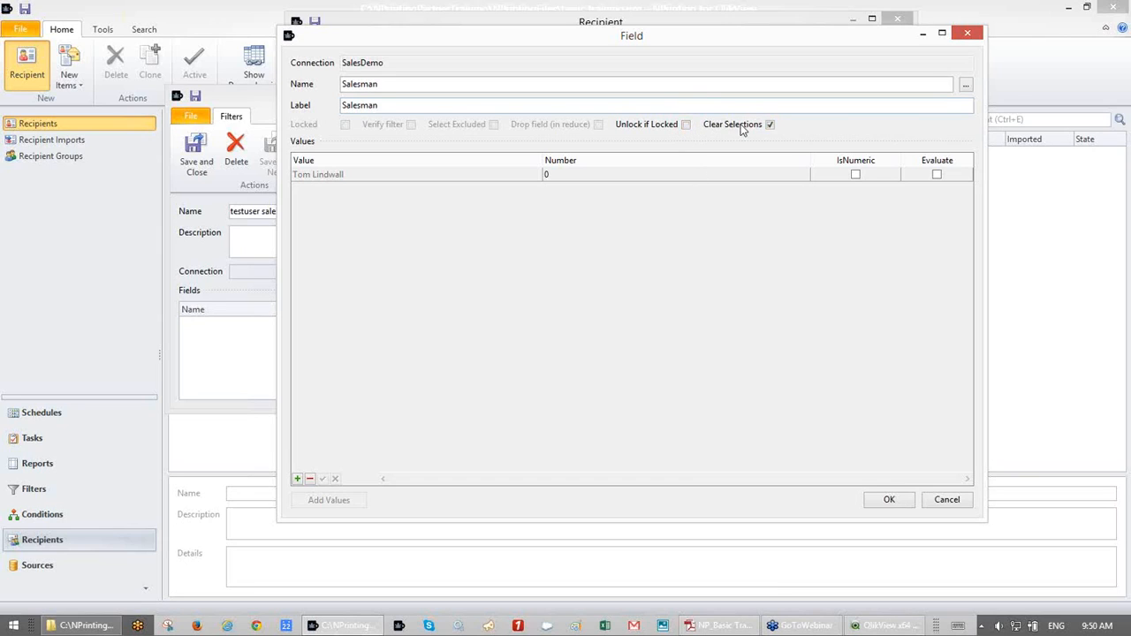
pyautogui.click(771, 125)
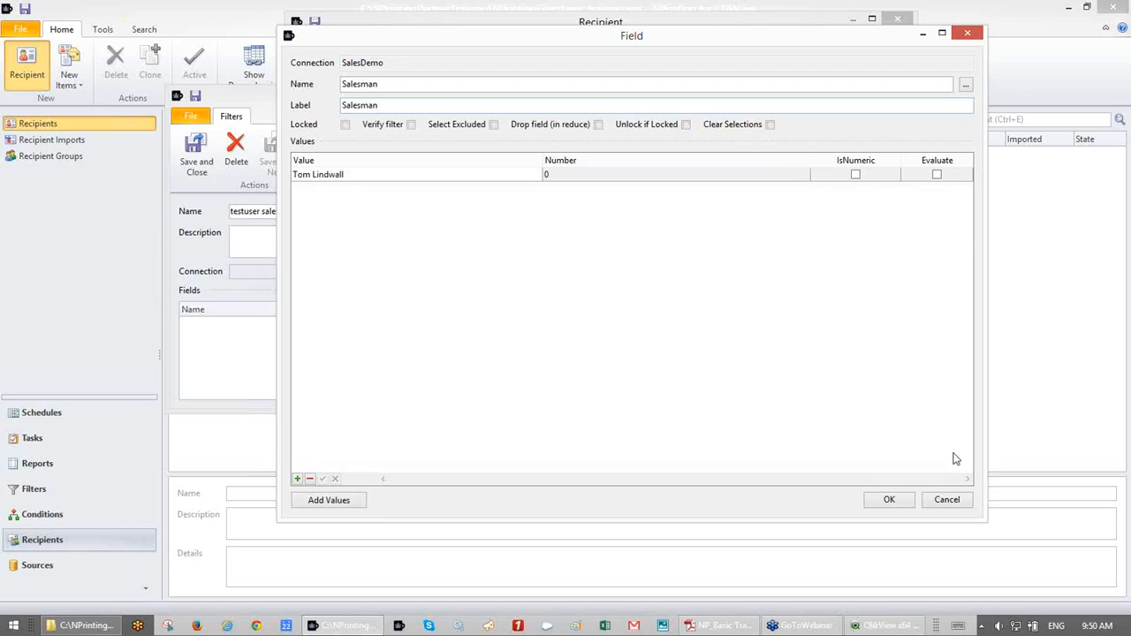
pyautogui.click(889, 500)
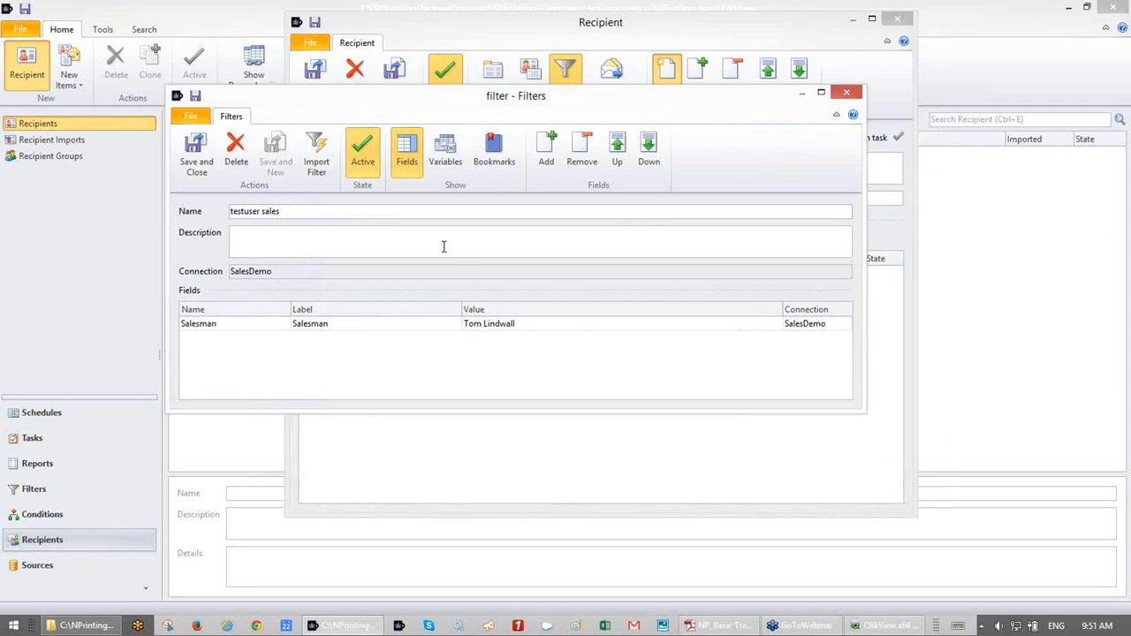
# - Mark the testuser sales filter as Published, save it, then save the Test User recipient
pyautogui.click(202, 161)
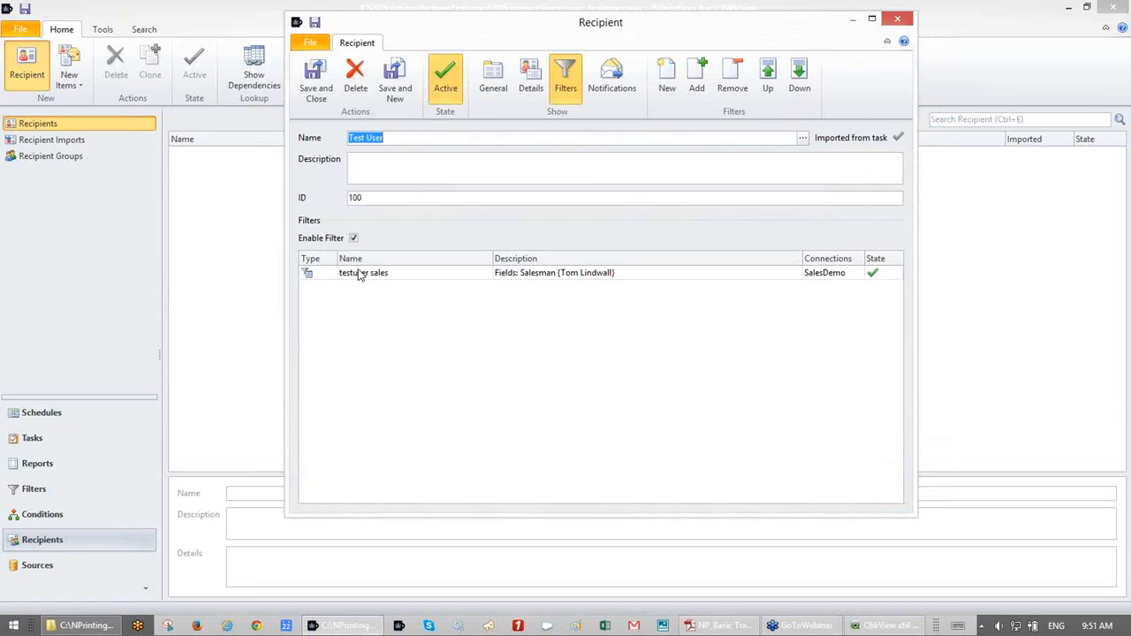
pyautogui.click(360, 274)
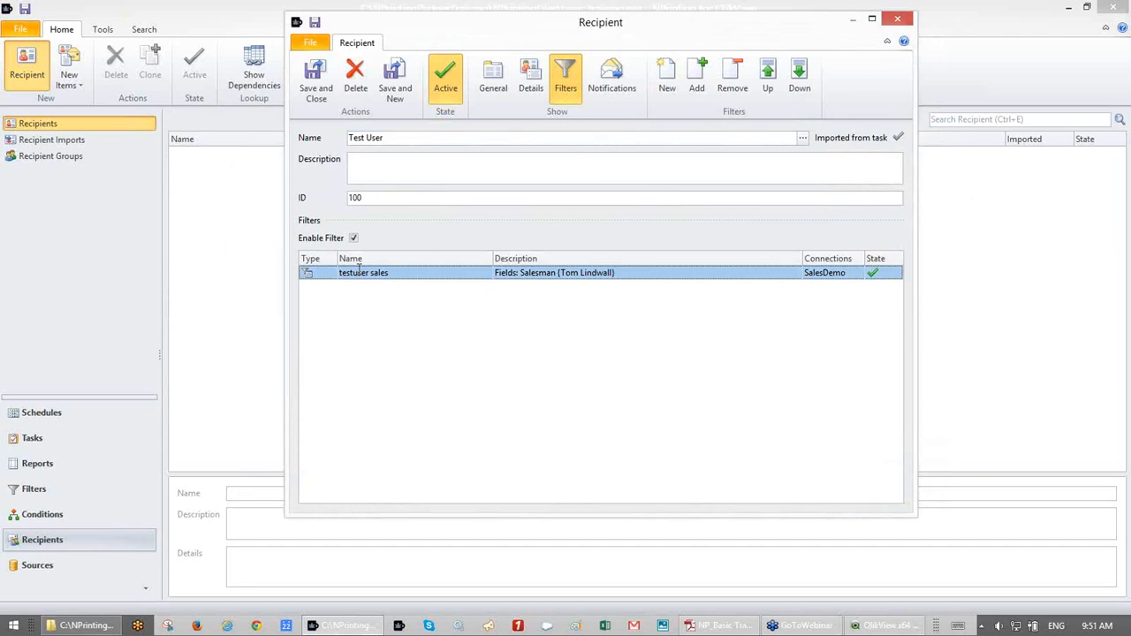
pyautogui.doubleClick(359, 273)
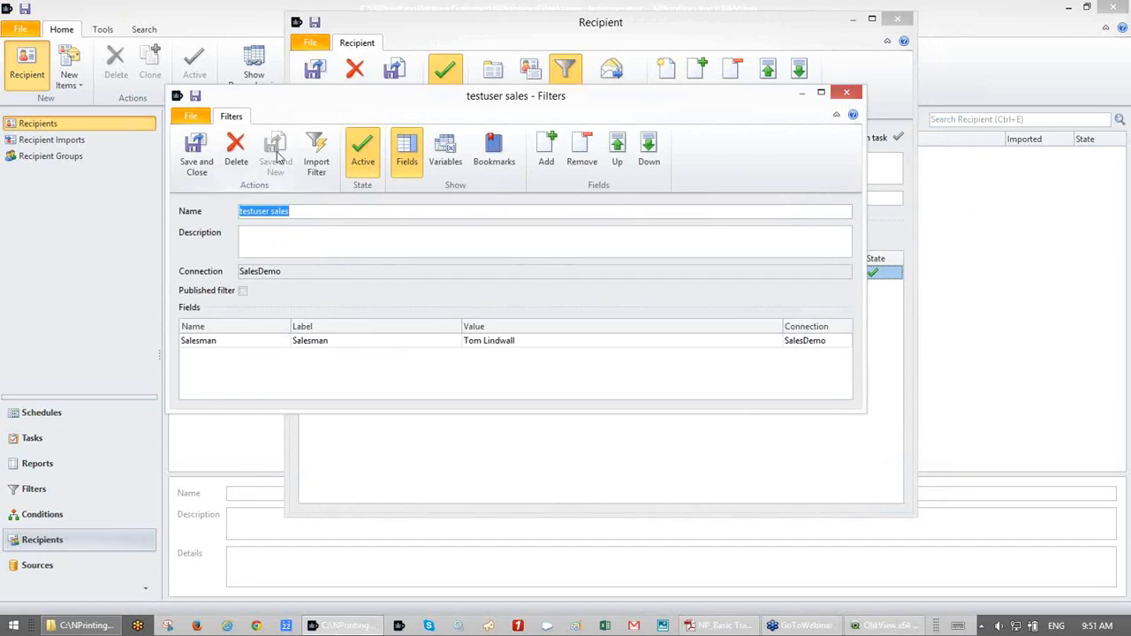
pyautogui.click(243, 291)
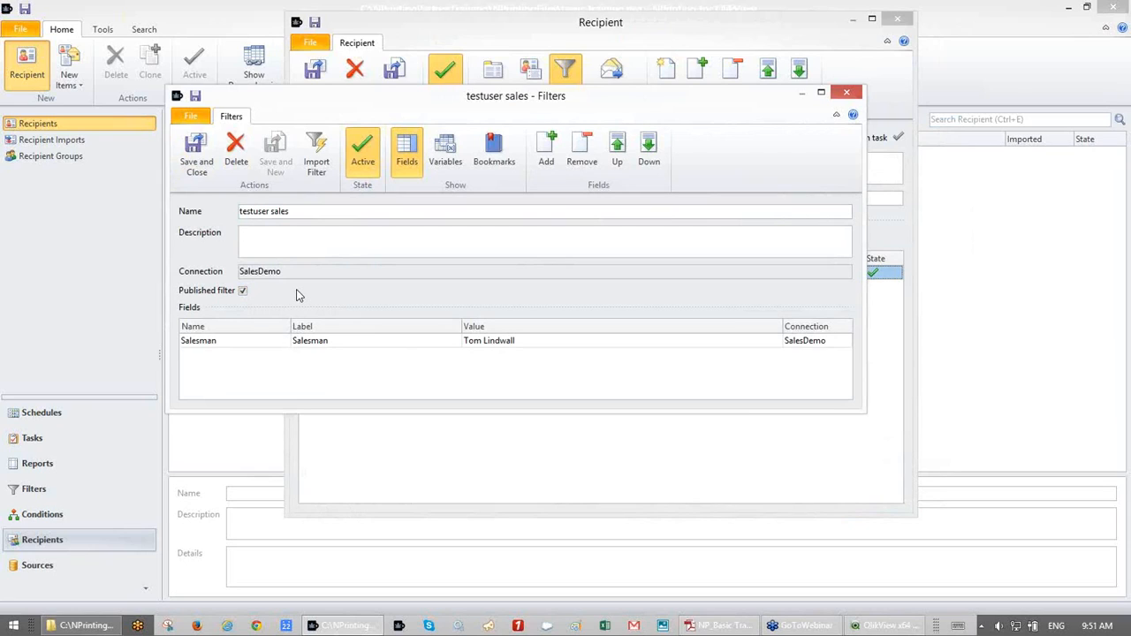
pyautogui.click(203, 157)
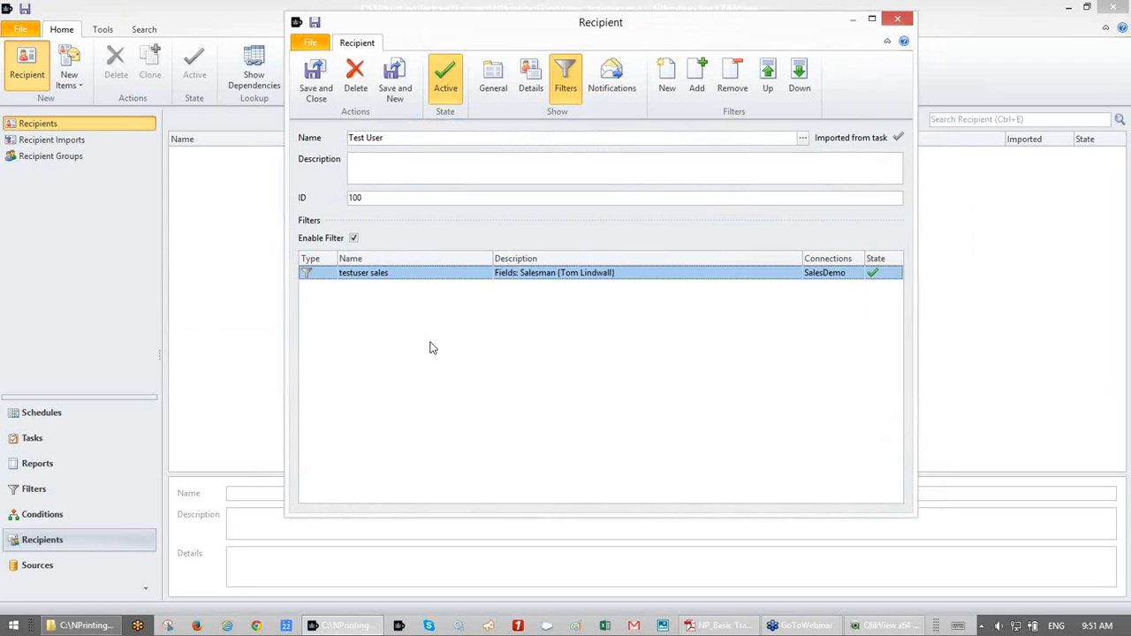
pyautogui.click(325, 90)
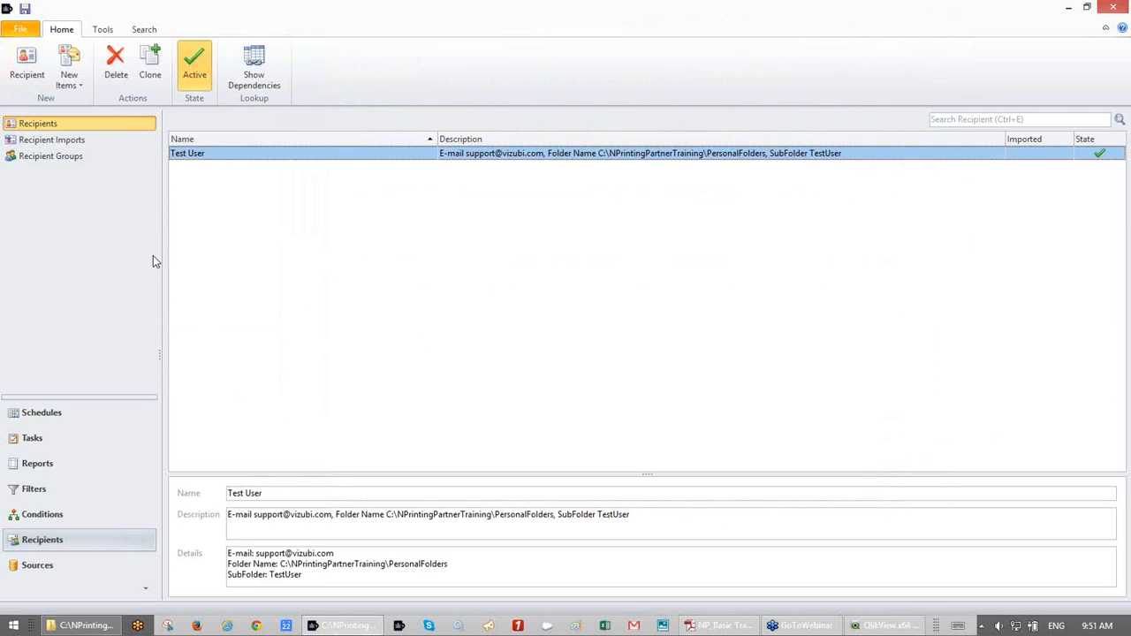
# - Start a new report task in Tasks and name it as a Recipient Import Task
pyautogui.click(55, 438)
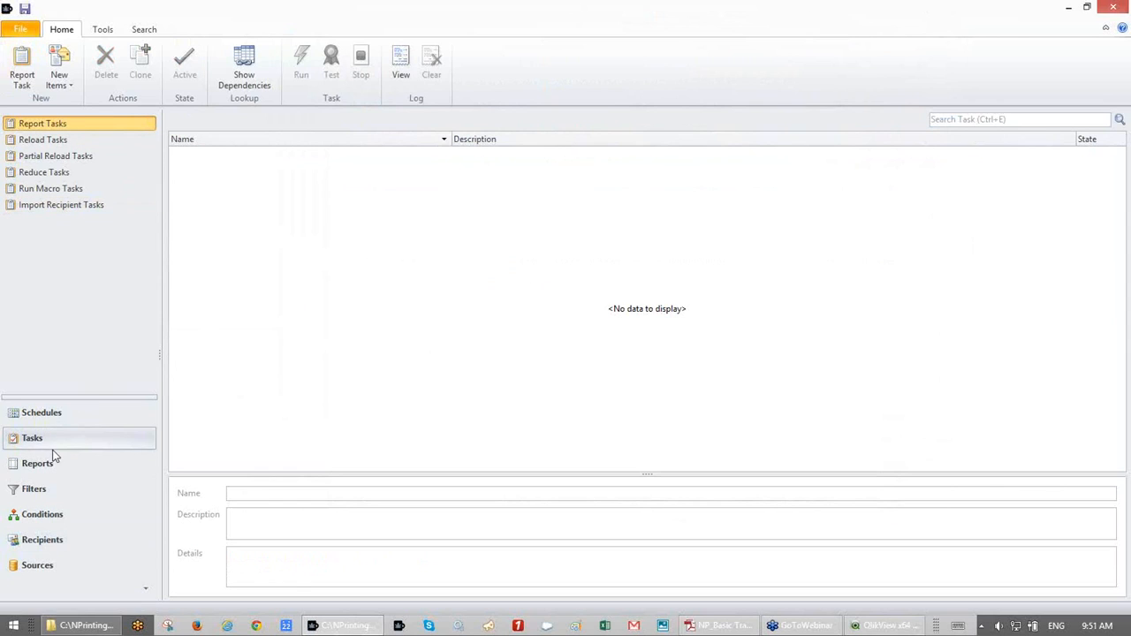
pyautogui.click(29, 79)
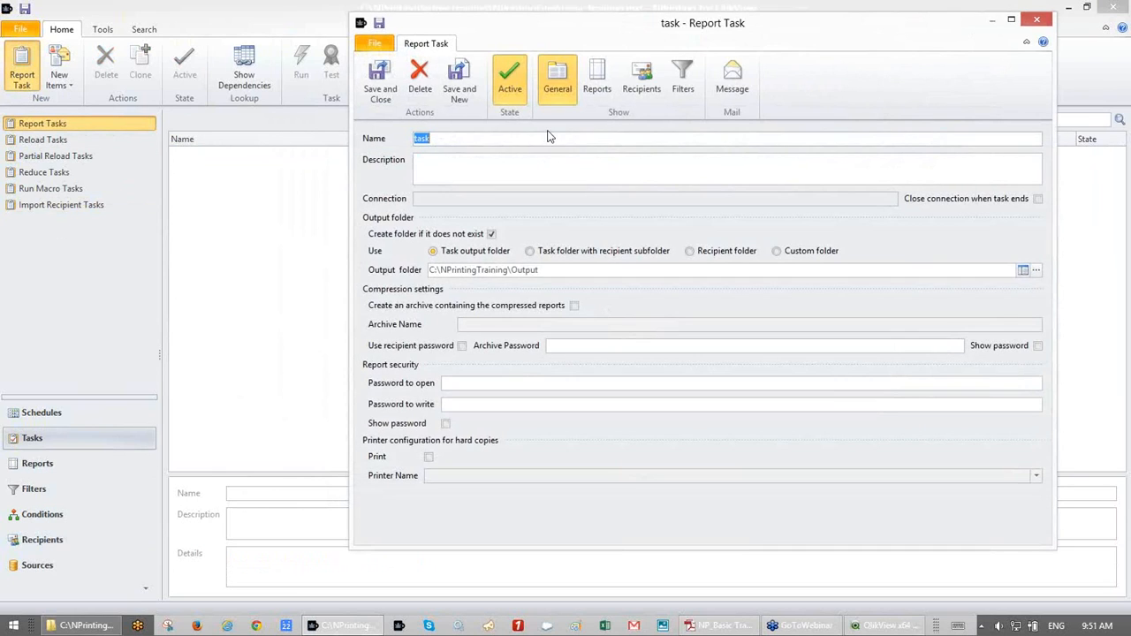
pyautogui.write('Sa')
pyautogui.press('BackSpace')
pyautogui.press('BackSpace')
pyautogui.write('Training ')
pyautogui.write('Import Tas')
pyautogui.press('BackSpace')
pyautogui.press('BackSpace')
pyautogui.press('BackSpace')
pyautogui.press('BackSpace')
pyautogui.press('BackSpace')
pyautogui.press('BackSpace')
pyautogui.press('BackSpace')
pyautogui.press('BackSpace')
pyautogui.press('BackSpace')
pyautogui.press('BackSpace')
pyautogui.press('BackSpace')
pyautogui.write('Recipeint')
pyautogui.press('BackSpace')
pyautogui.press('BackSpace')
pyautogui.press('BackSpace')
pyautogui.press('BackSpace')
pyautogui.write('ient Import Task')
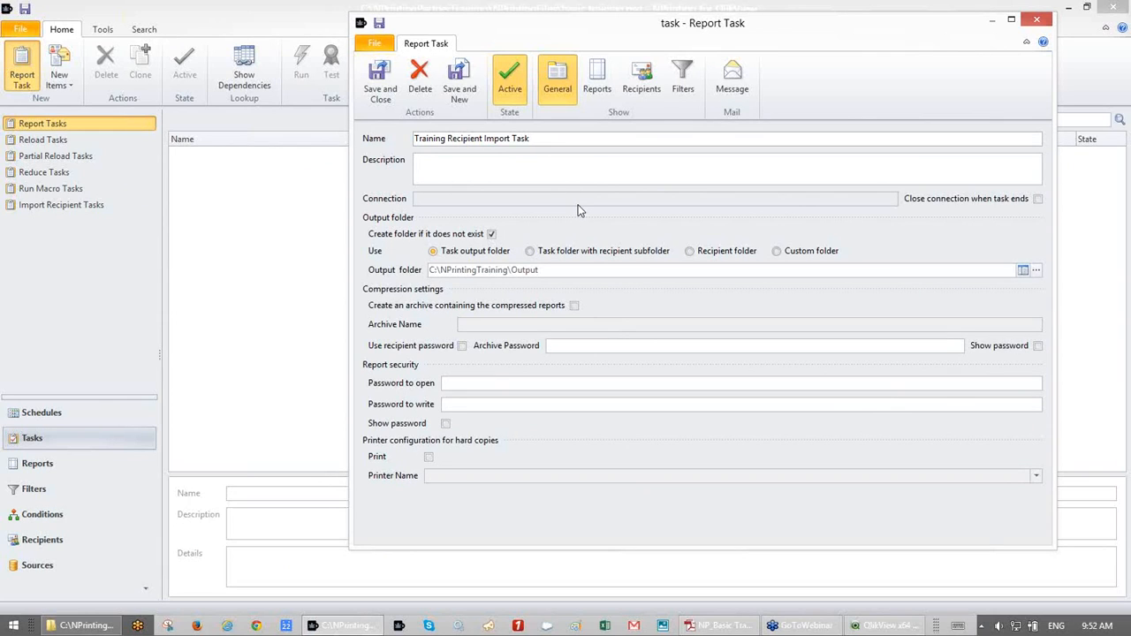
# - Review its Reports and General pages, discard the task unsaved, and show Import Recipient Tasks
pyautogui.click(599, 81)
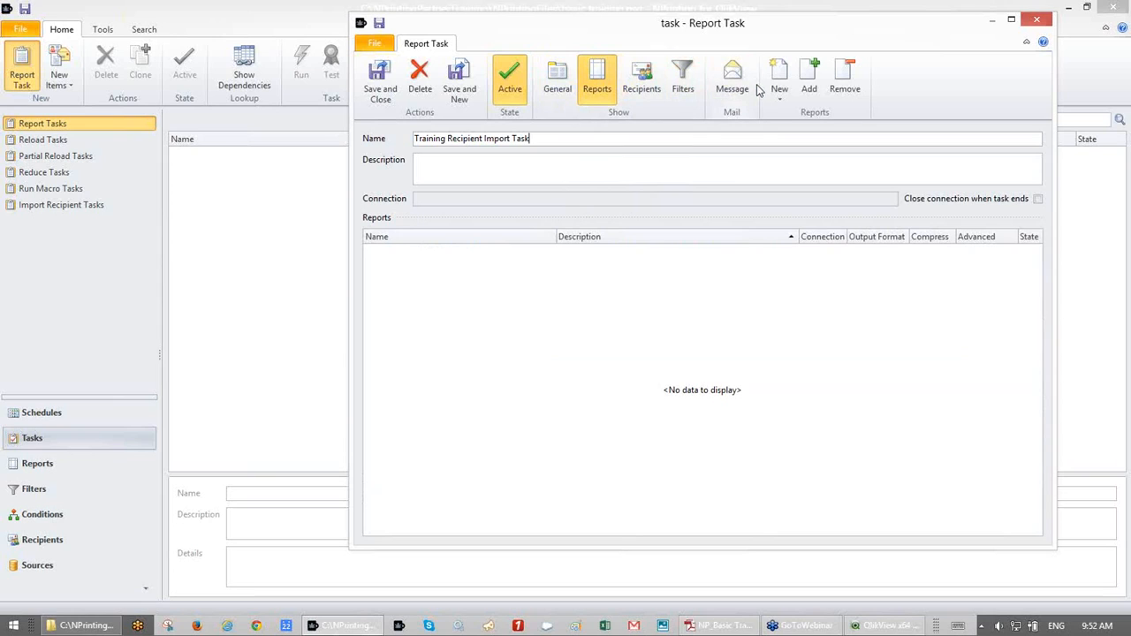
pyautogui.click(564, 79)
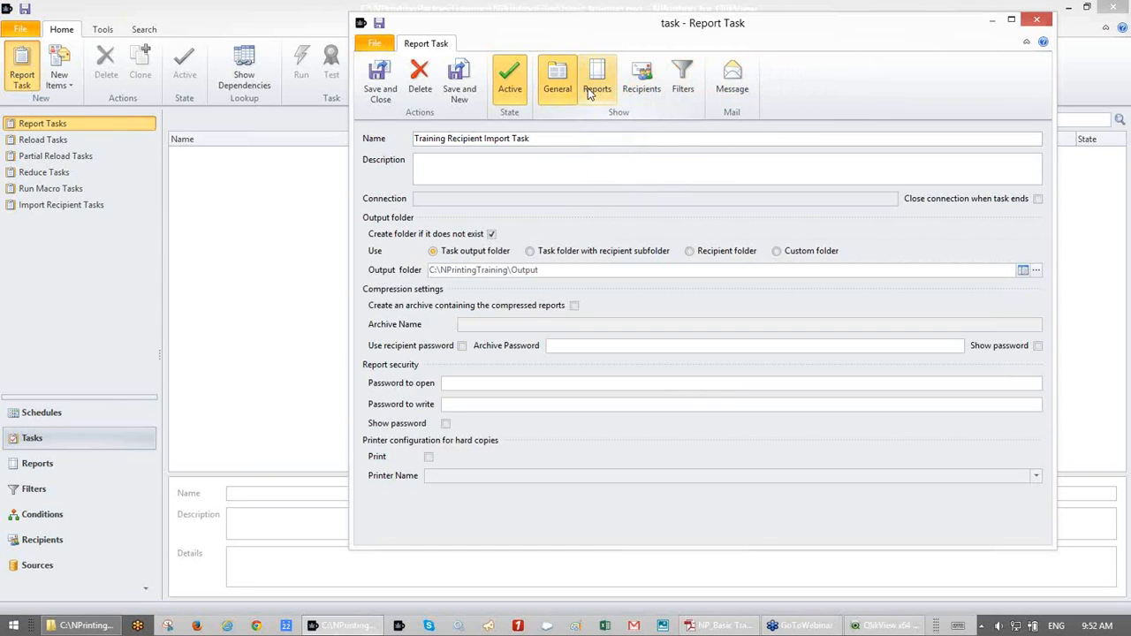
pyautogui.click(1038, 21)
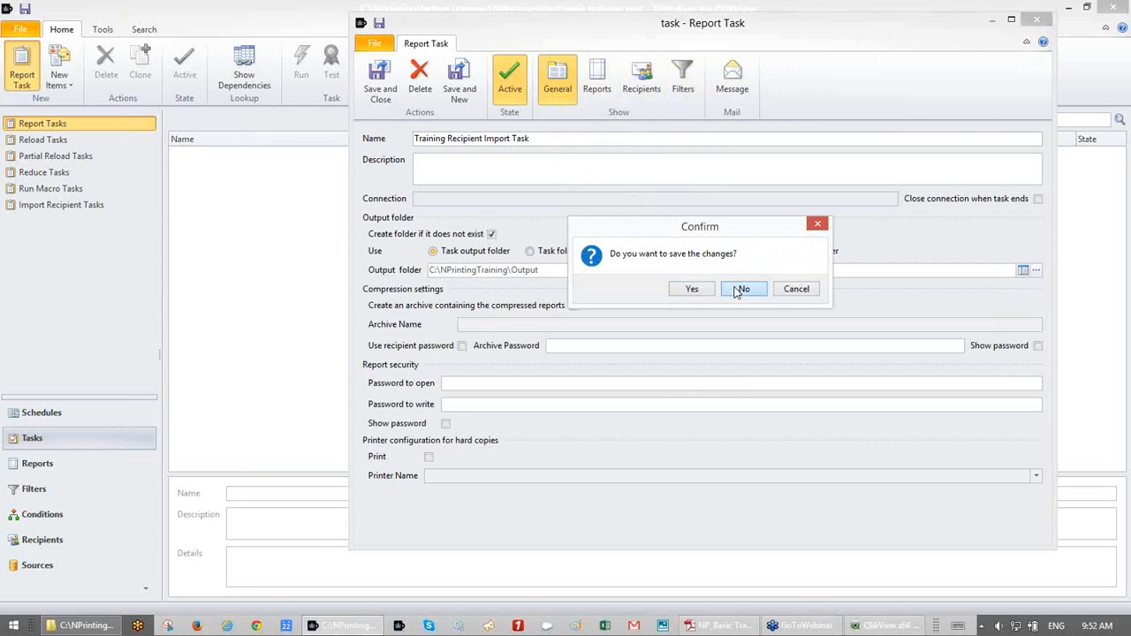
pyautogui.click(739, 290)
pyautogui.click(55, 206)
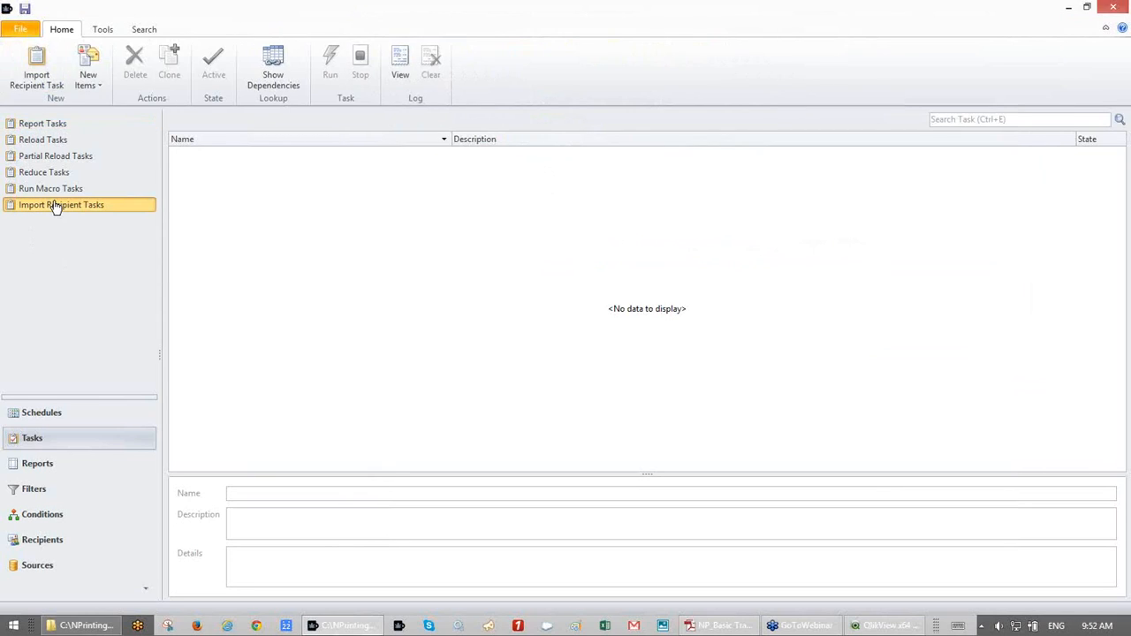
# - Create a new import recipient task with Delete old recipients off and check its empty Recipient Imports
pyautogui.click(40, 71)
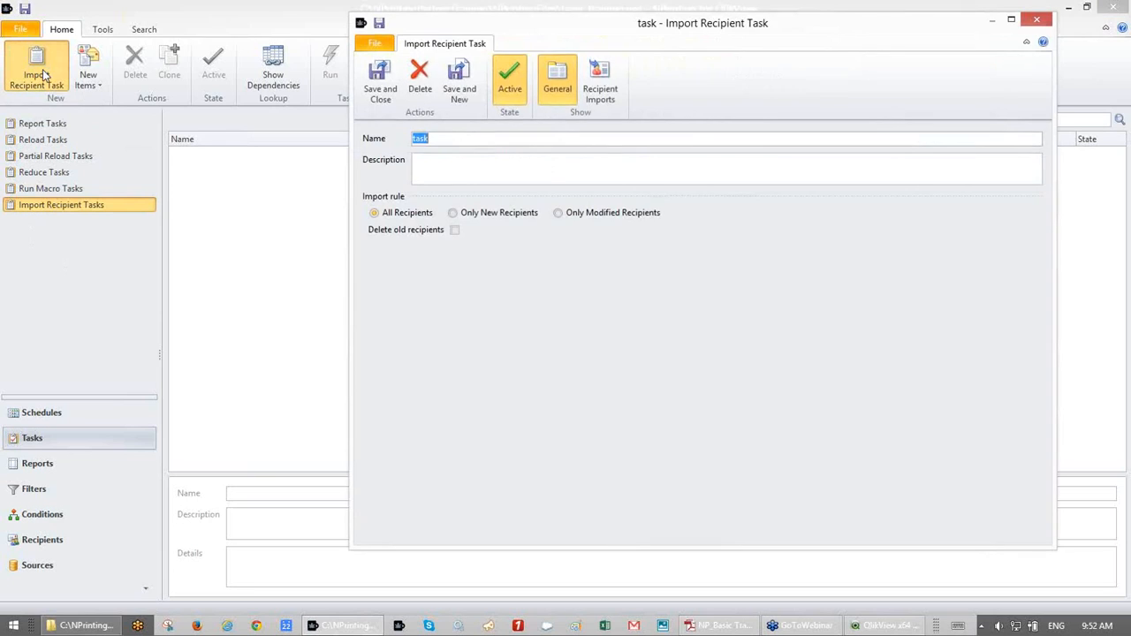
pyautogui.click(455, 231)
pyautogui.click(455, 228)
pyautogui.click(603, 100)
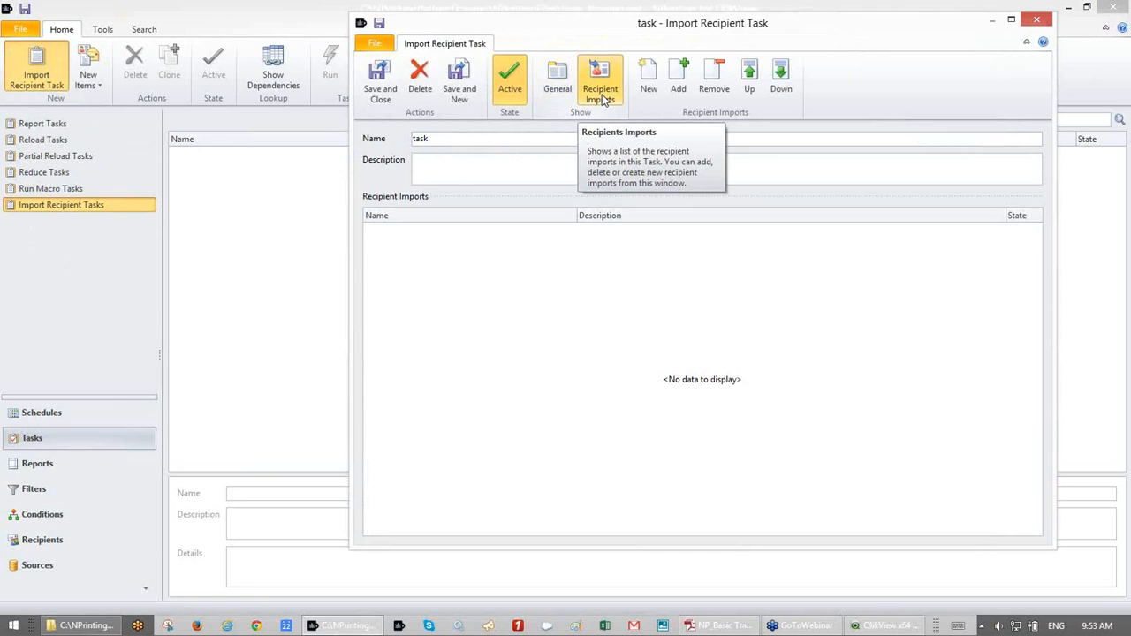
pyautogui.click(681, 78)
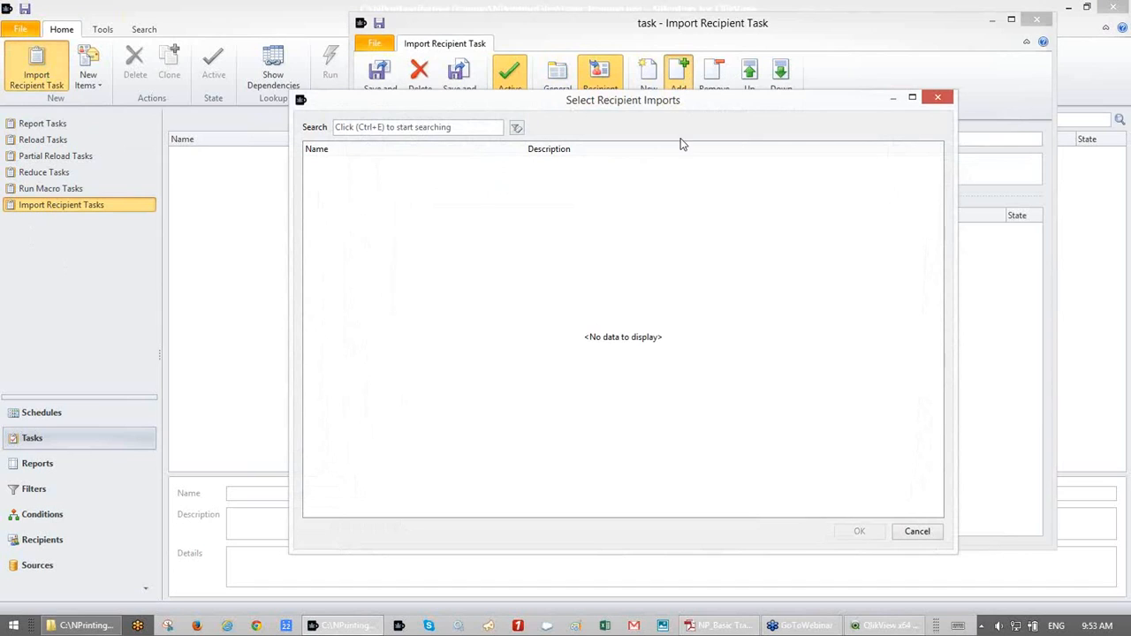
pyautogui.click(939, 98)
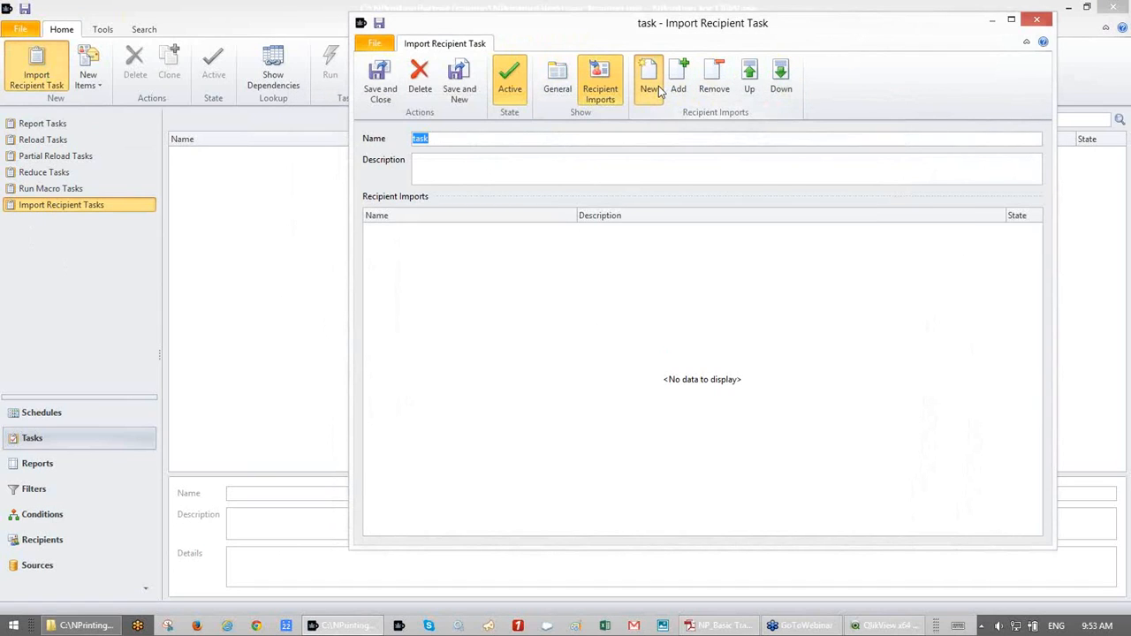
# - Create a recipient import named Import that reads From File as Excel file (*.xls)
pyautogui.click(659, 86)
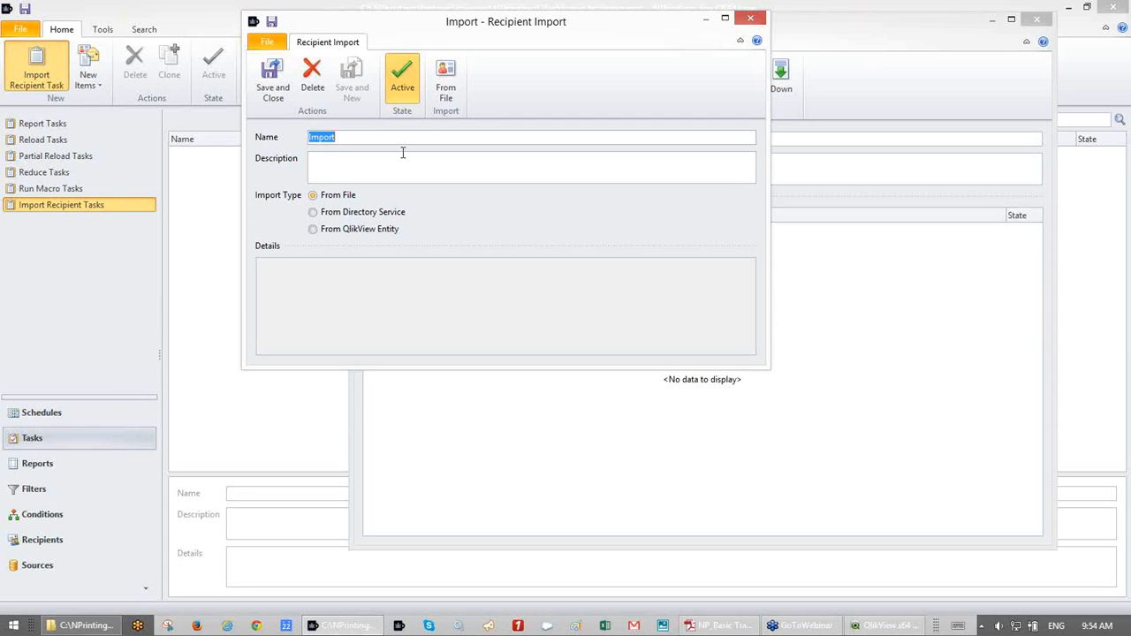
pyautogui.click(447, 71)
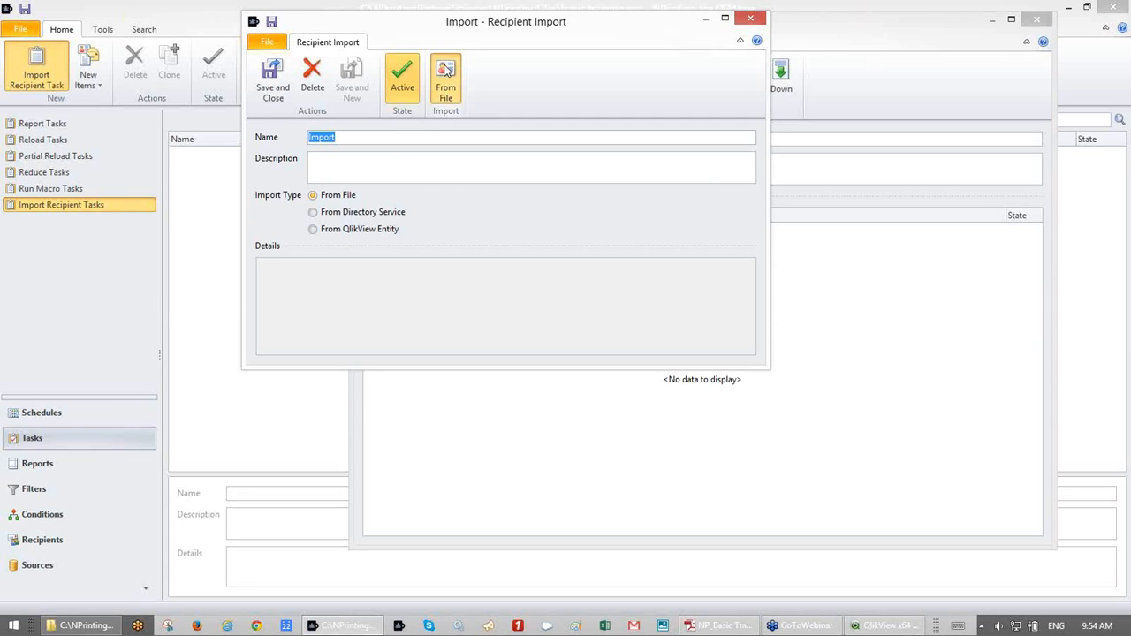
pyautogui.click(454, 297)
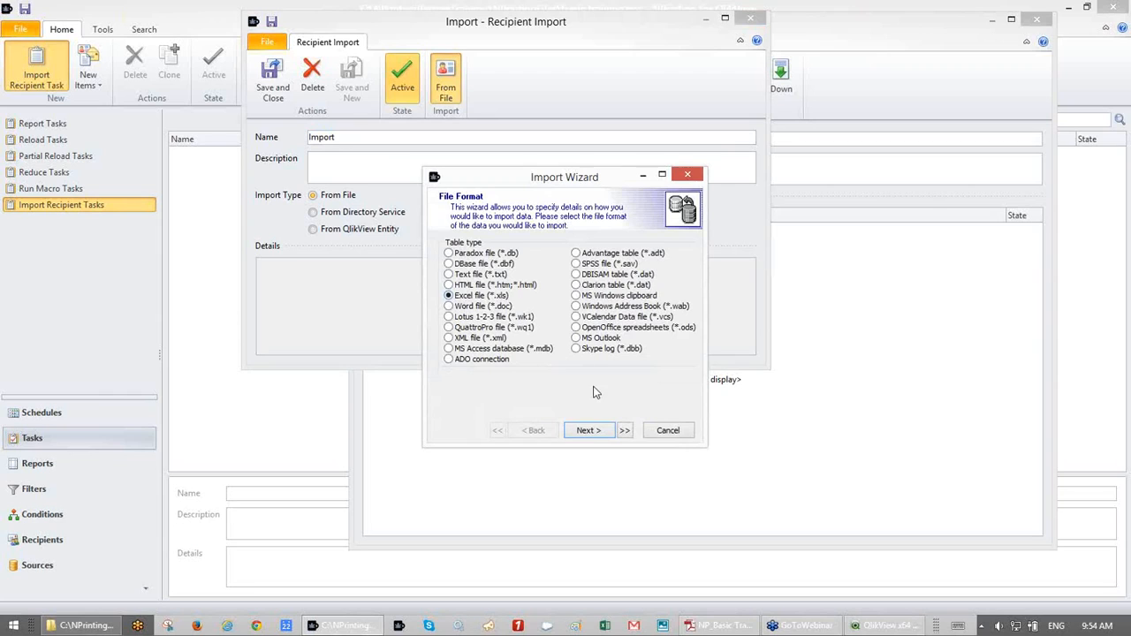
# - Browse to the Recipients folder for .xlsx files and open Recipients.xlsx in Excel
pyautogui.click(587, 431)
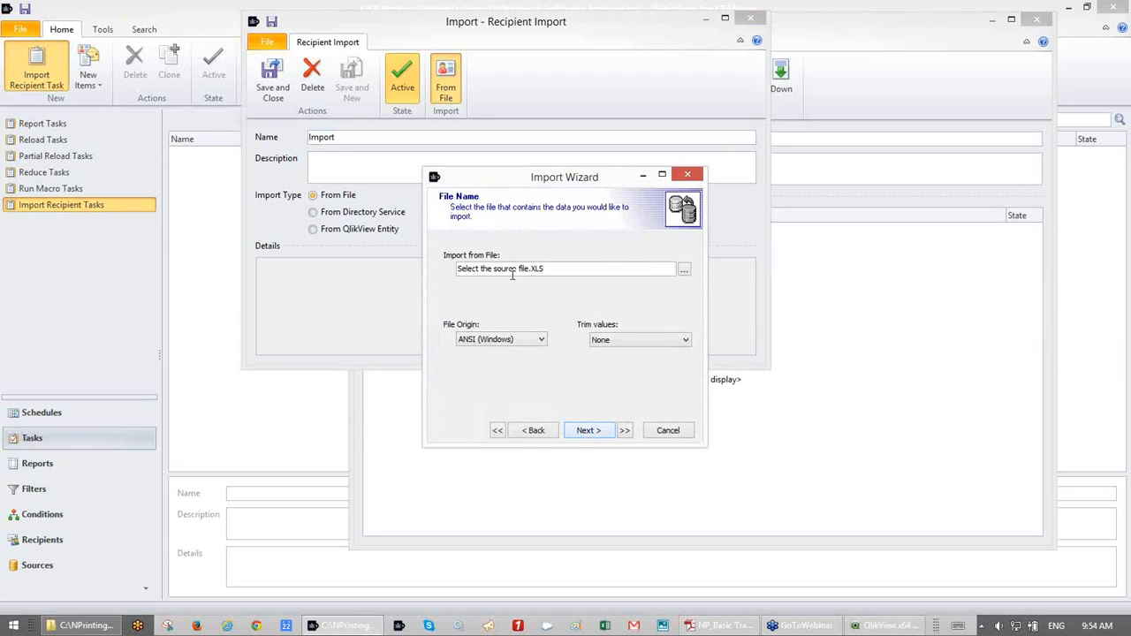
pyautogui.click(685, 270)
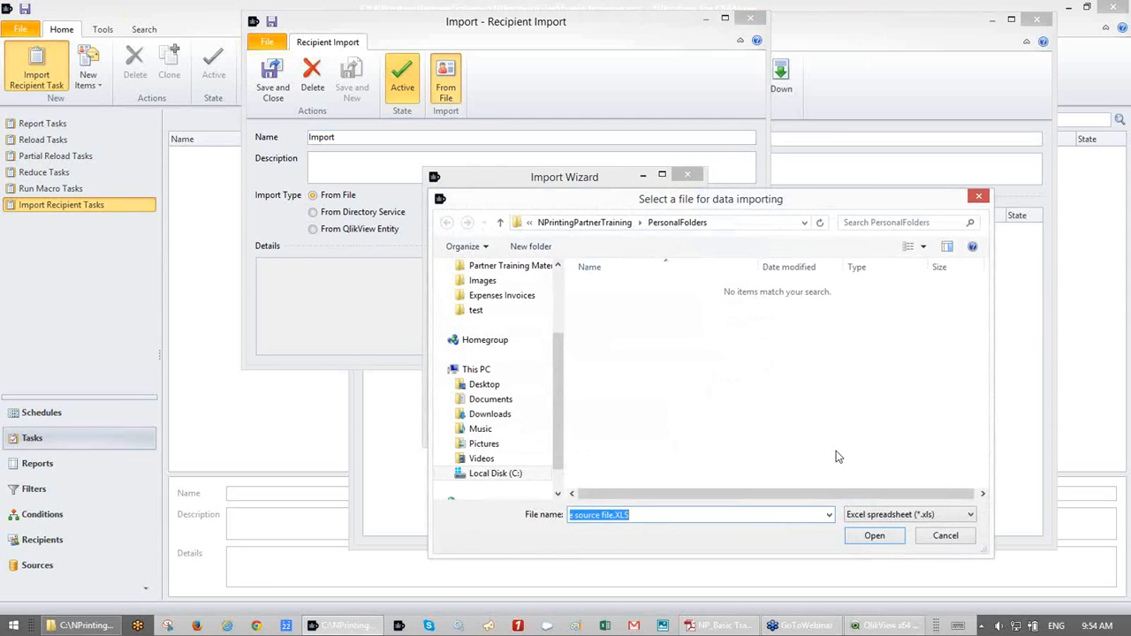
pyautogui.click(969, 515)
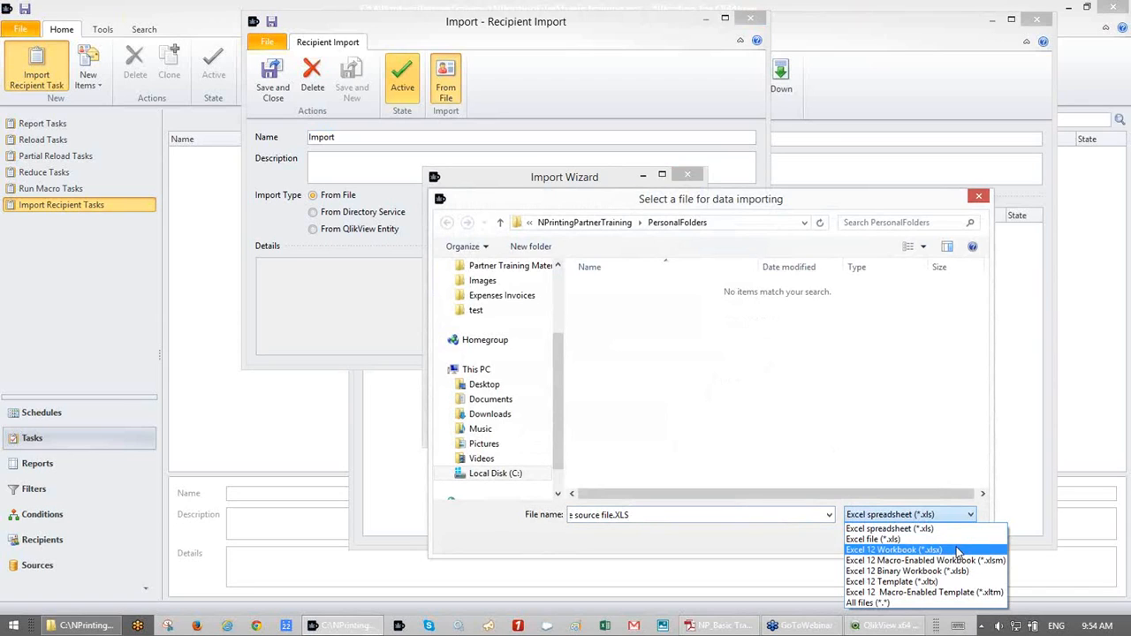
pyautogui.click(958, 550)
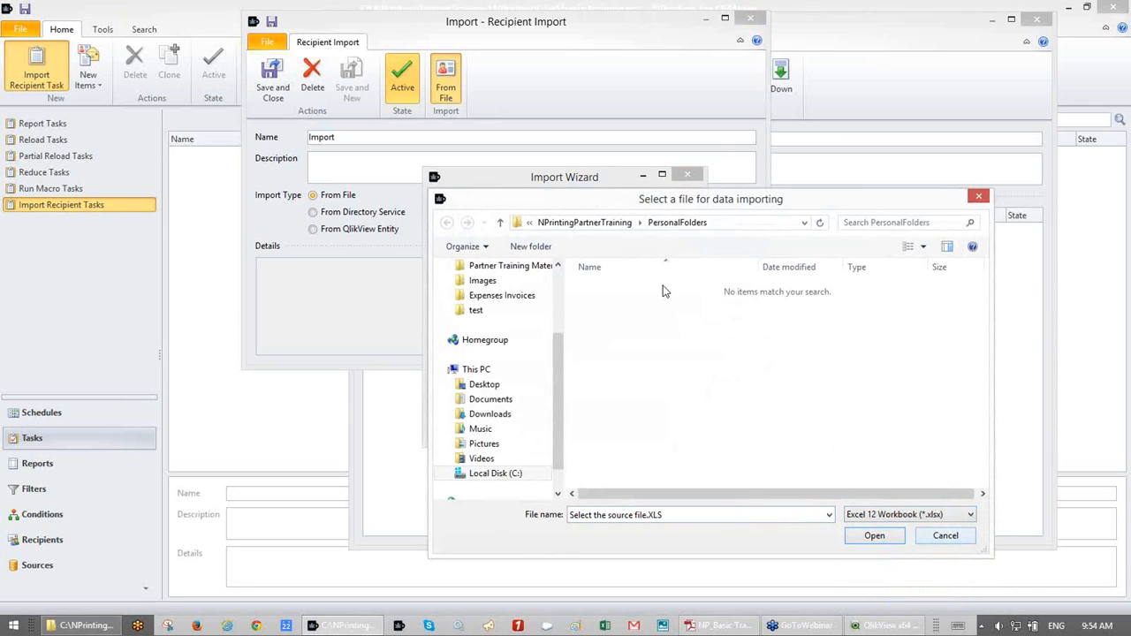
pyautogui.click(608, 228)
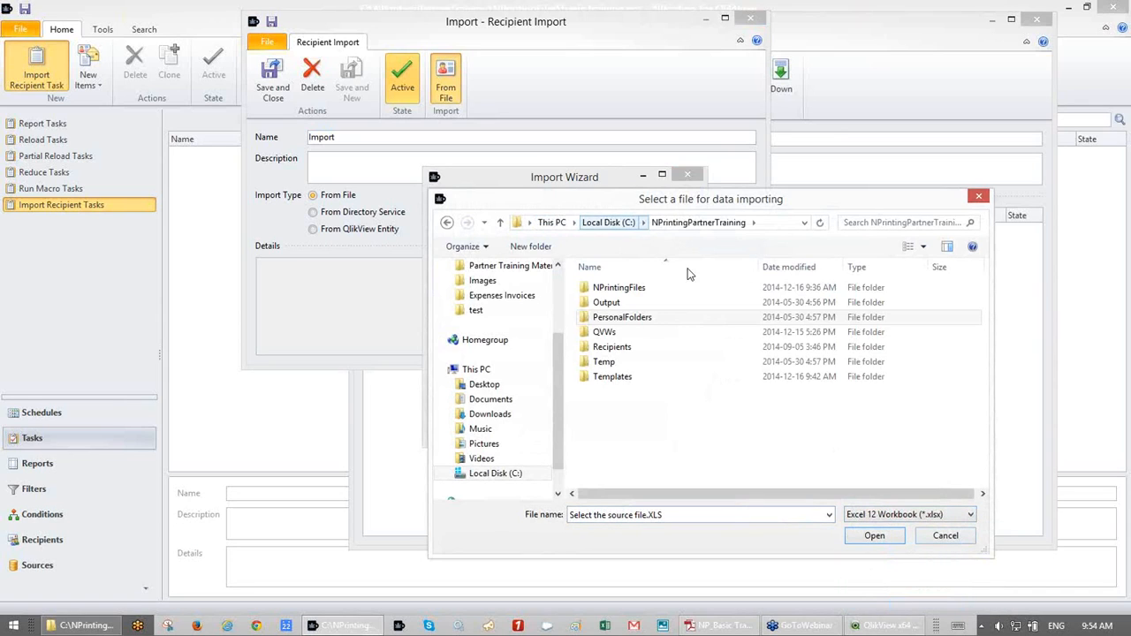
pyautogui.doubleClick(653, 351)
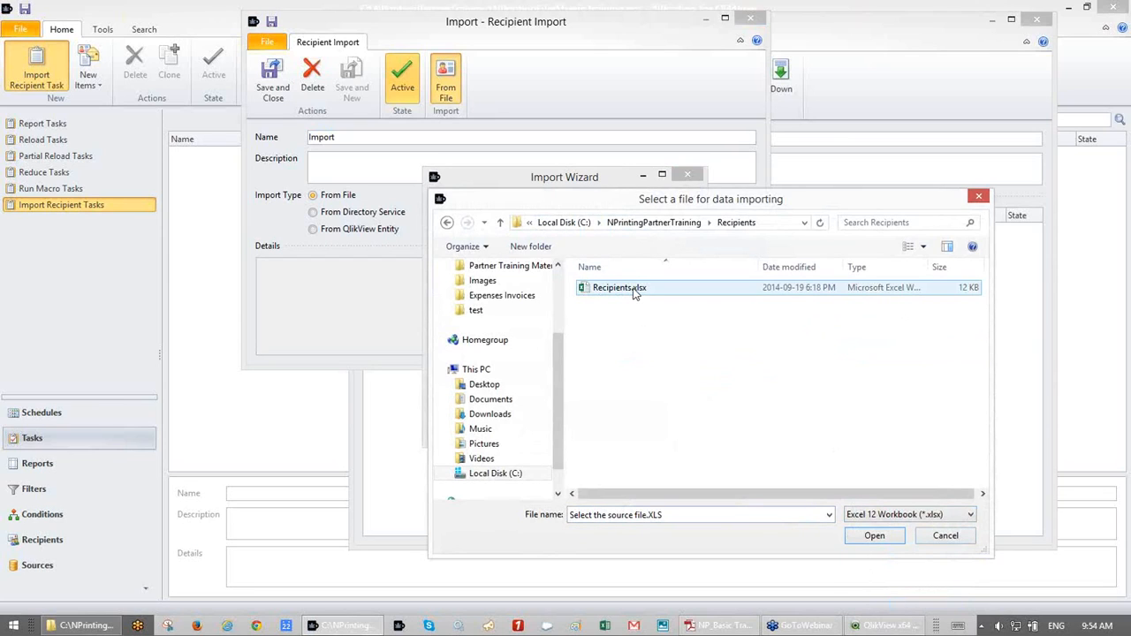
pyautogui.rightClick(633, 294)
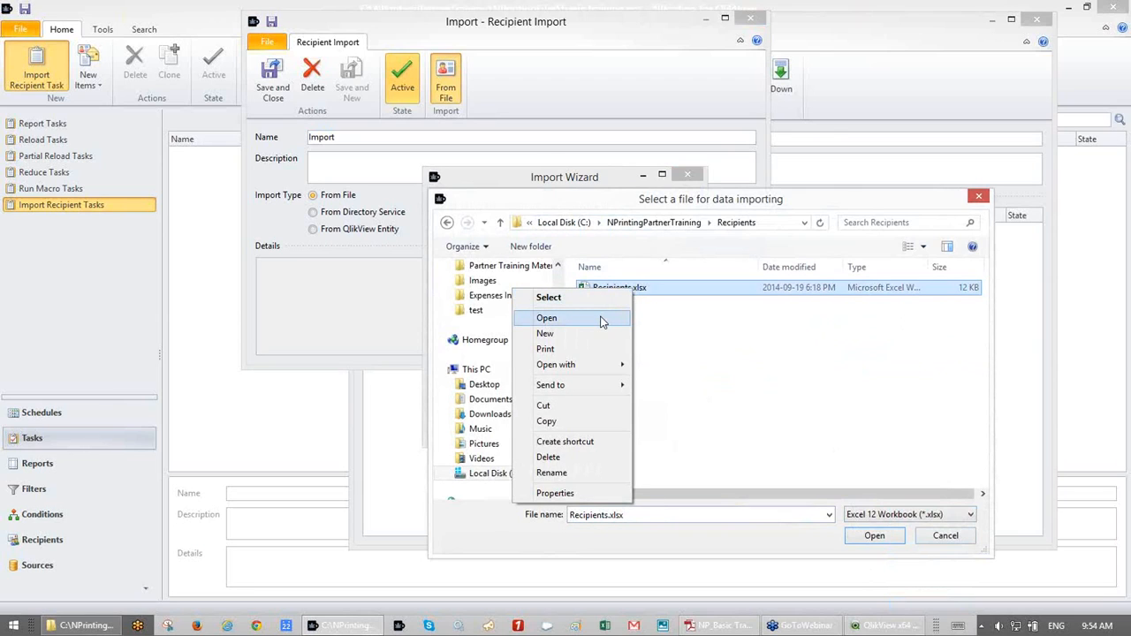
pyautogui.click(601, 318)
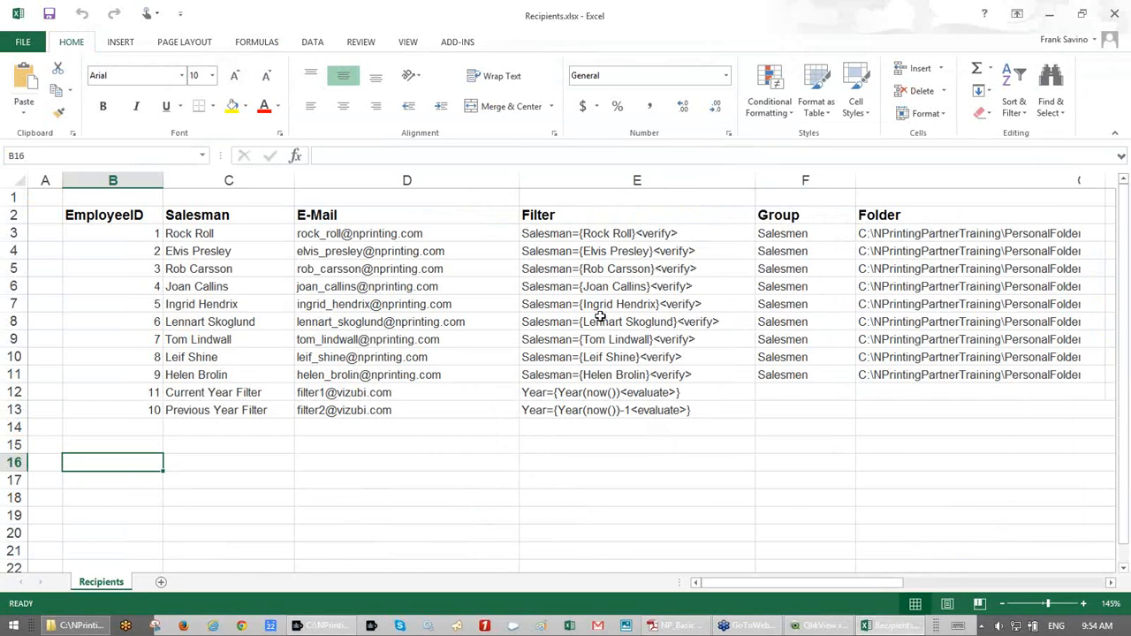
# - Review the Filter entries in column E (E3, E4, E6, E8, E9), then close Excel
pyautogui.hscroll(3, 600, 316)
pyautogui.hscroll(-3, 601, 317)
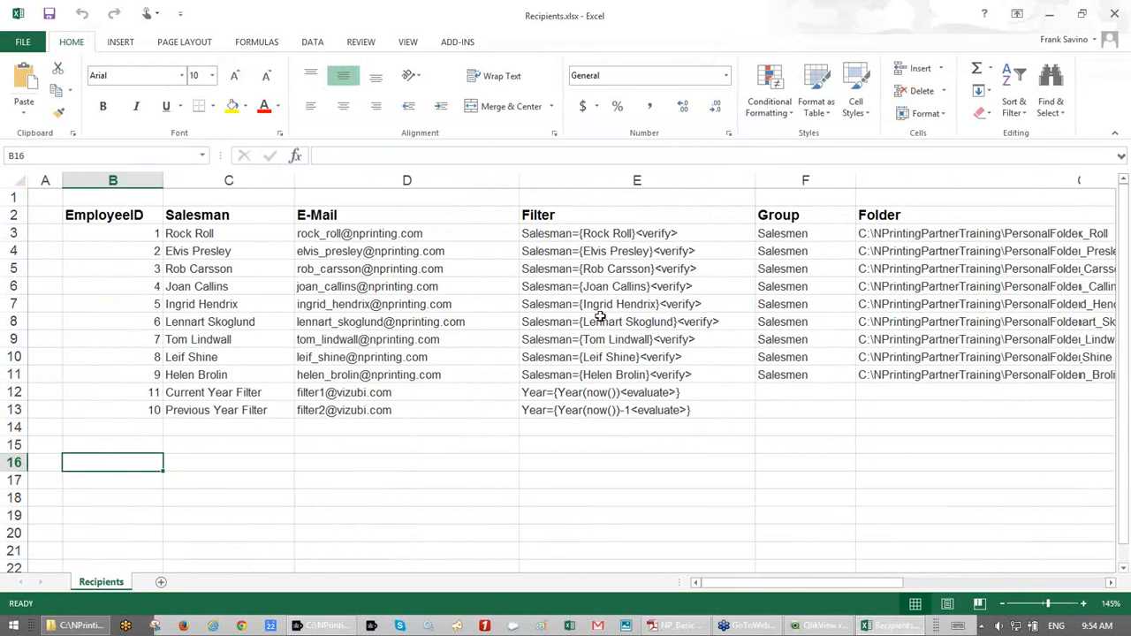
pyautogui.hscroll(1, 600, 316)
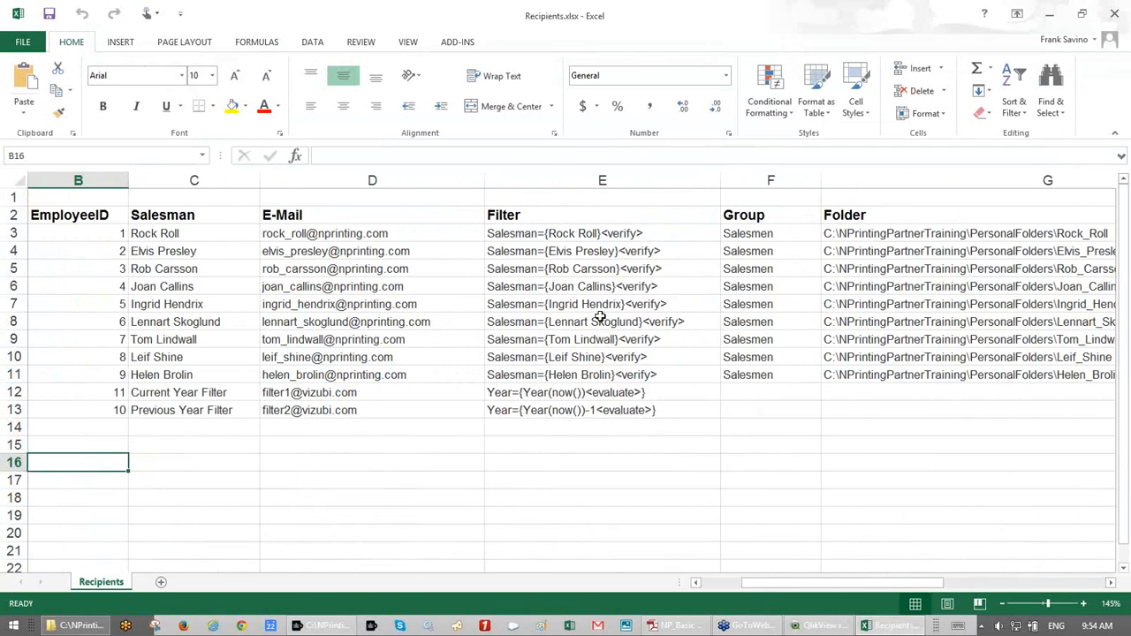
pyautogui.click(600, 316)
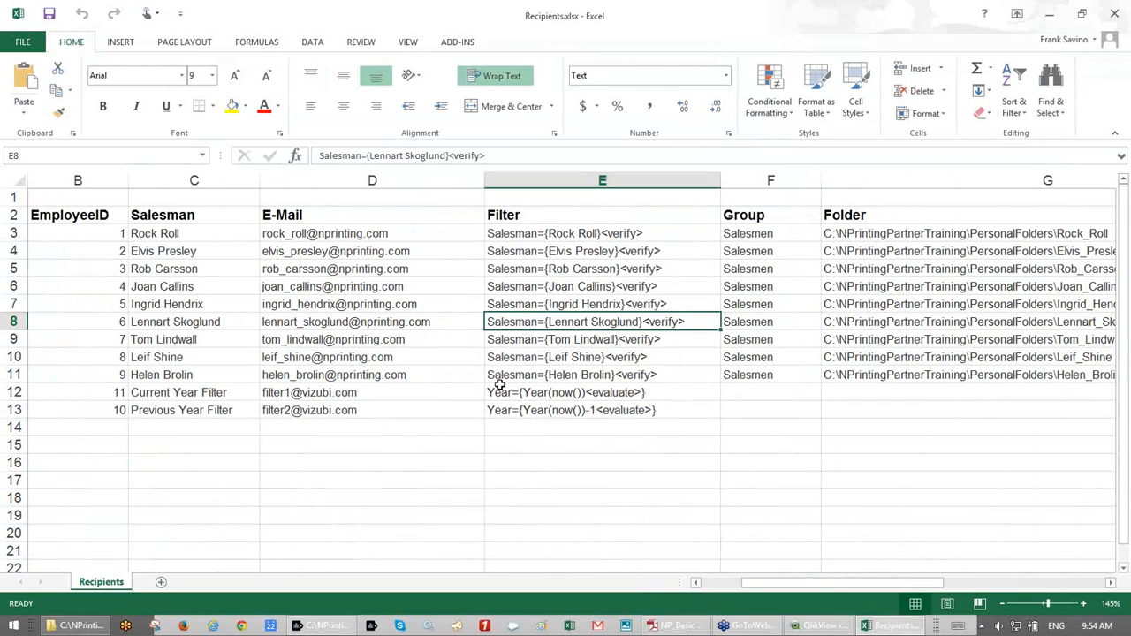
pyautogui.scroll(-1, 499, 385)
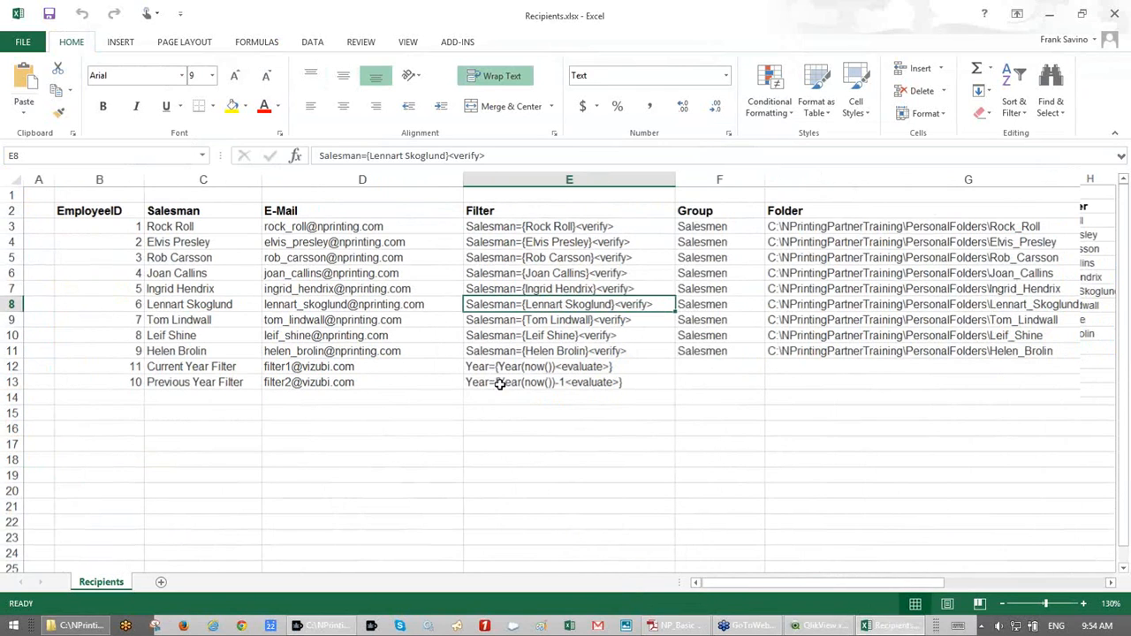
pyautogui.scroll(-1, 499, 385)
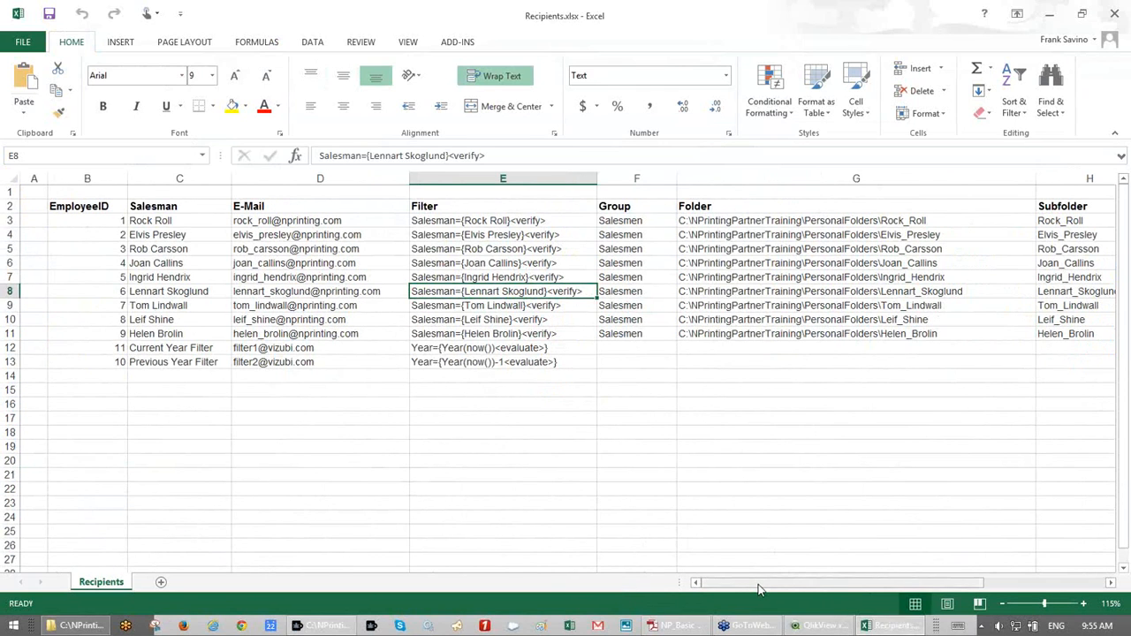
pyautogui.moveTo(758, 590); pyautogui.dragTo(809, 587)
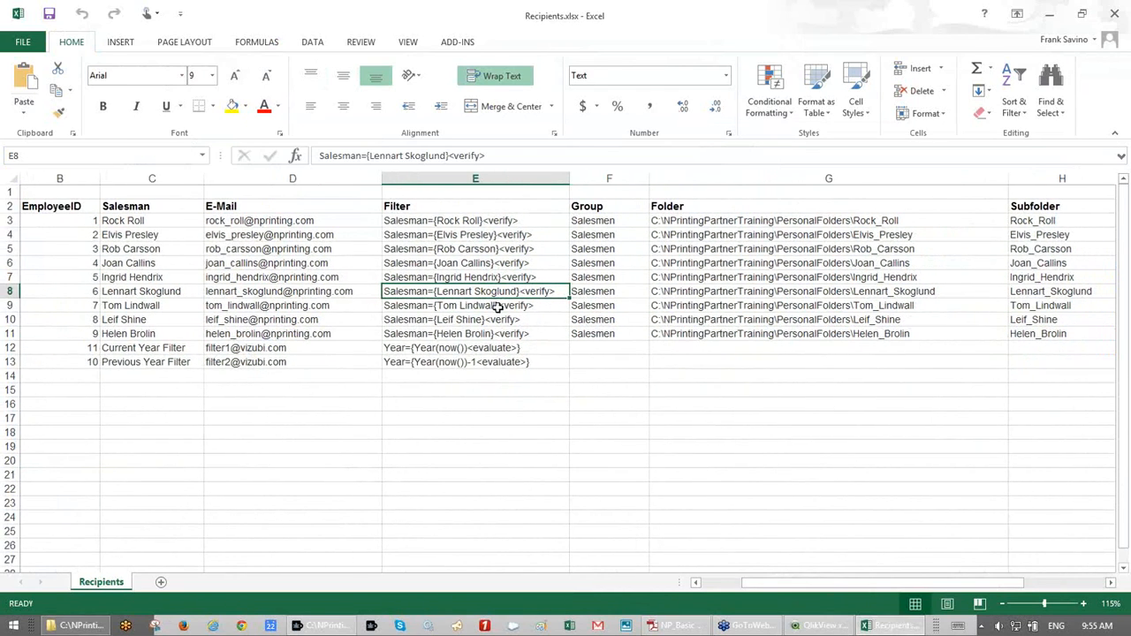
pyautogui.click(477, 222)
pyautogui.click(477, 235)
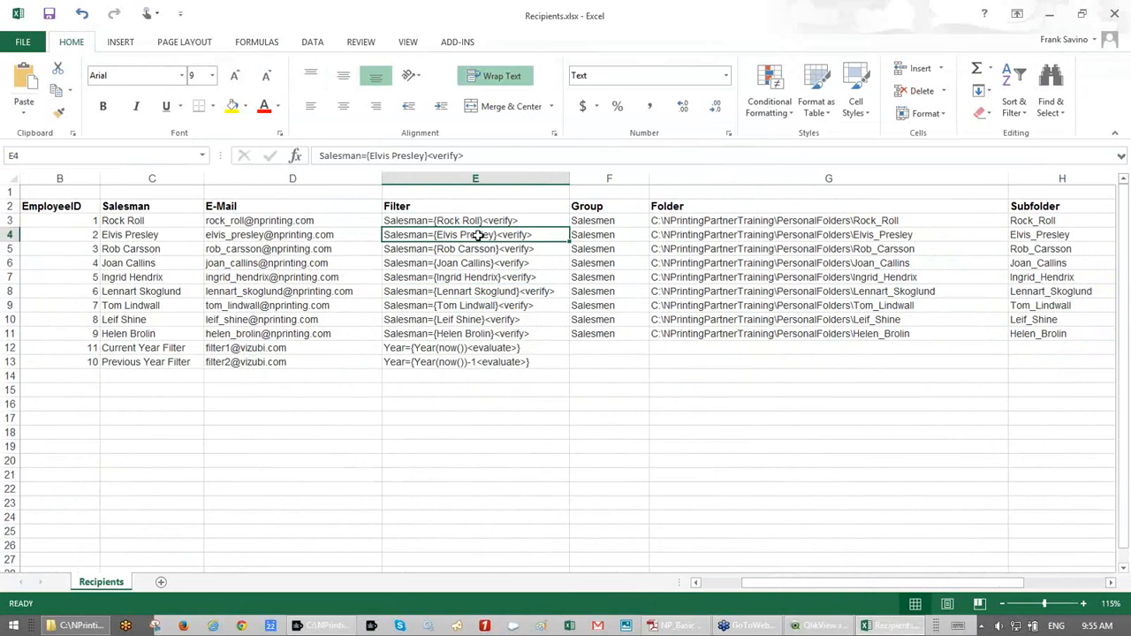
pyautogui.click(476, 262)
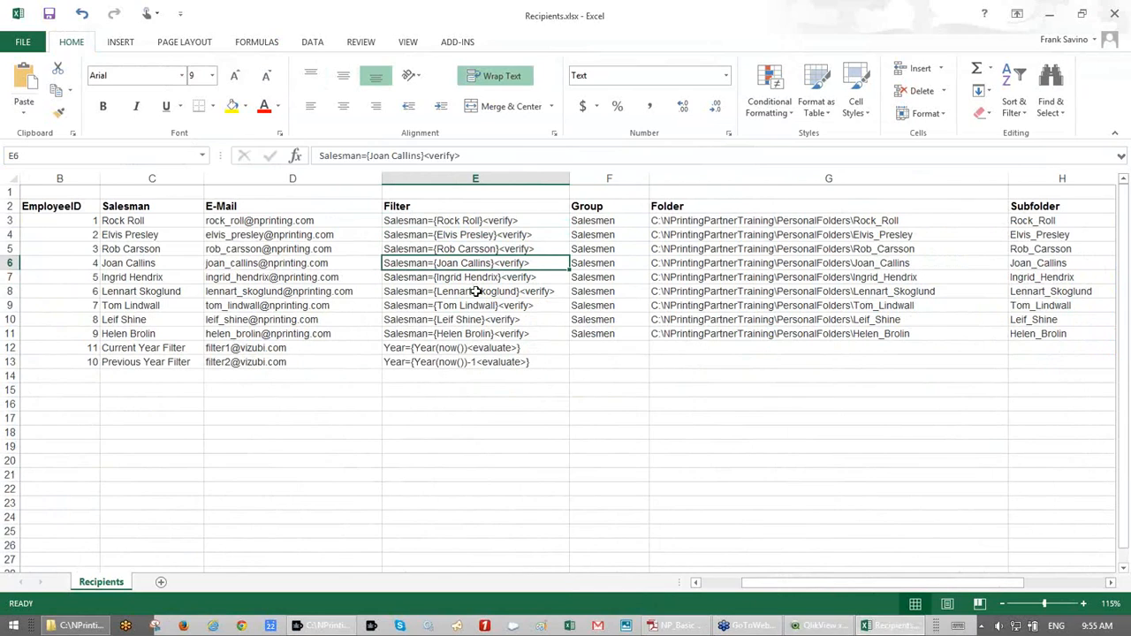
pyautogui.click(476, 303)
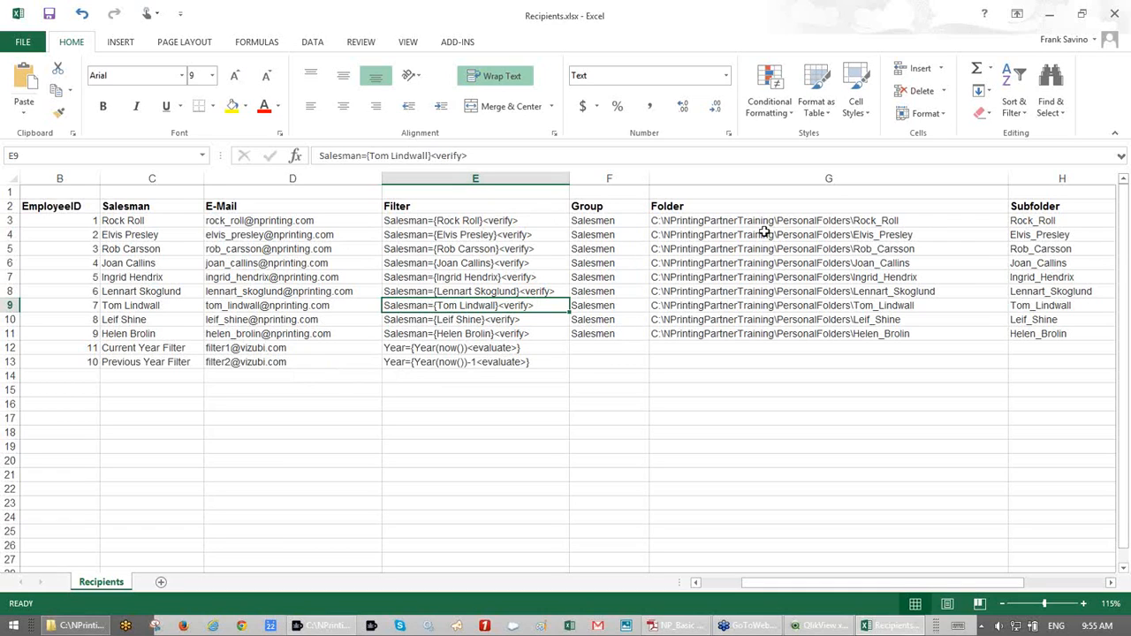
pyautogui.click(1116, 16)
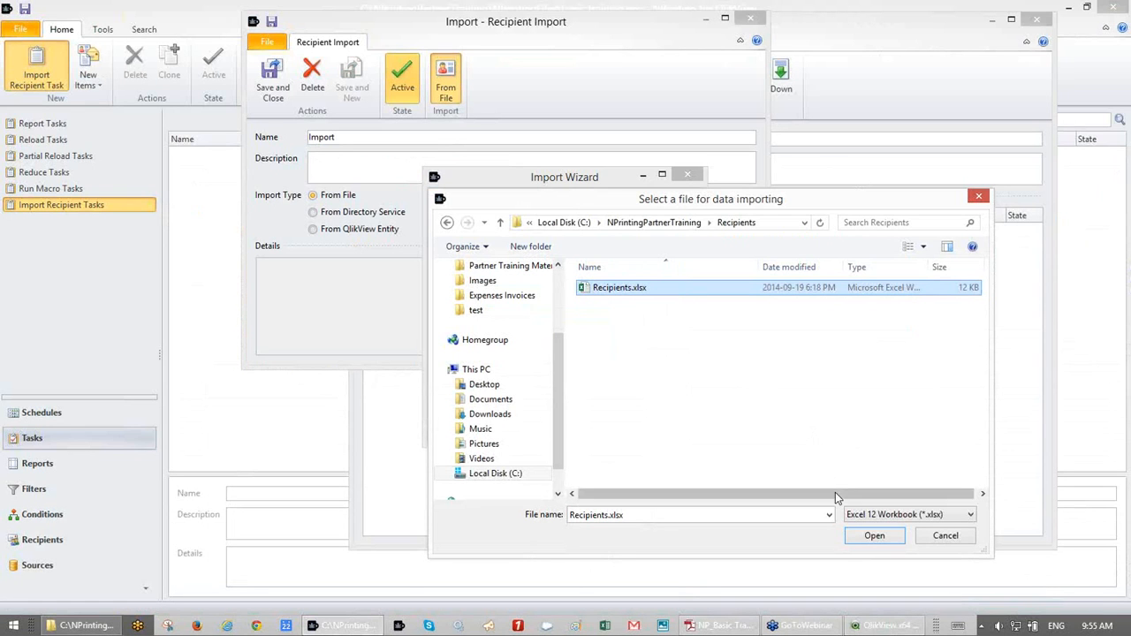
# - Import from Recipients.xlsx with data starting at row 2, reaching the file preview
pyautogui.click(876, 536)
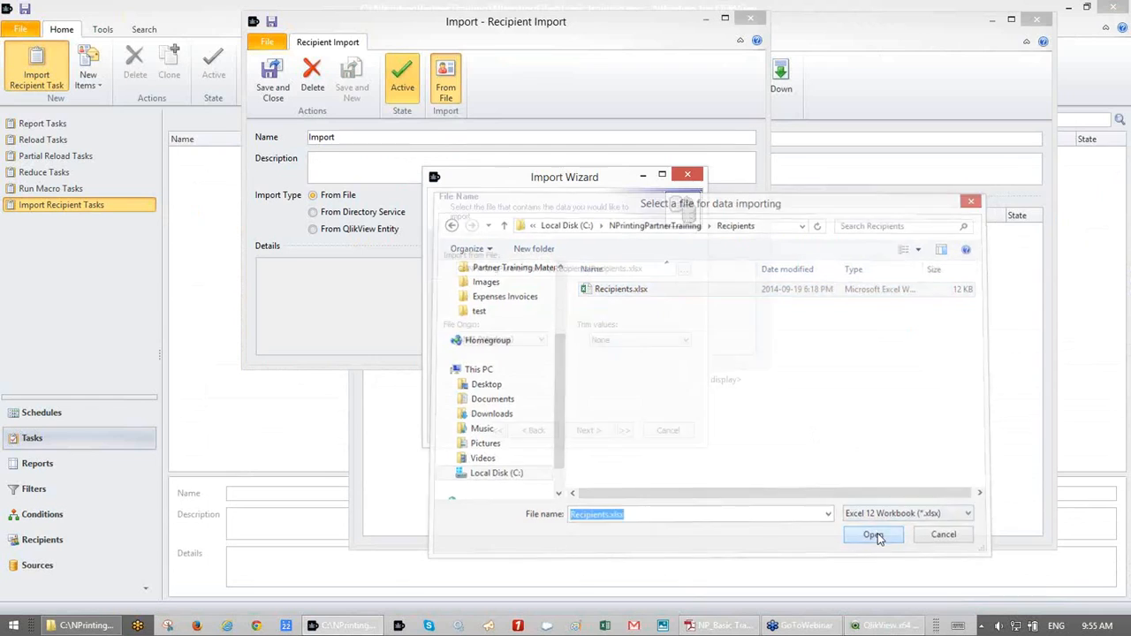
pyautogui.click(663, 176)
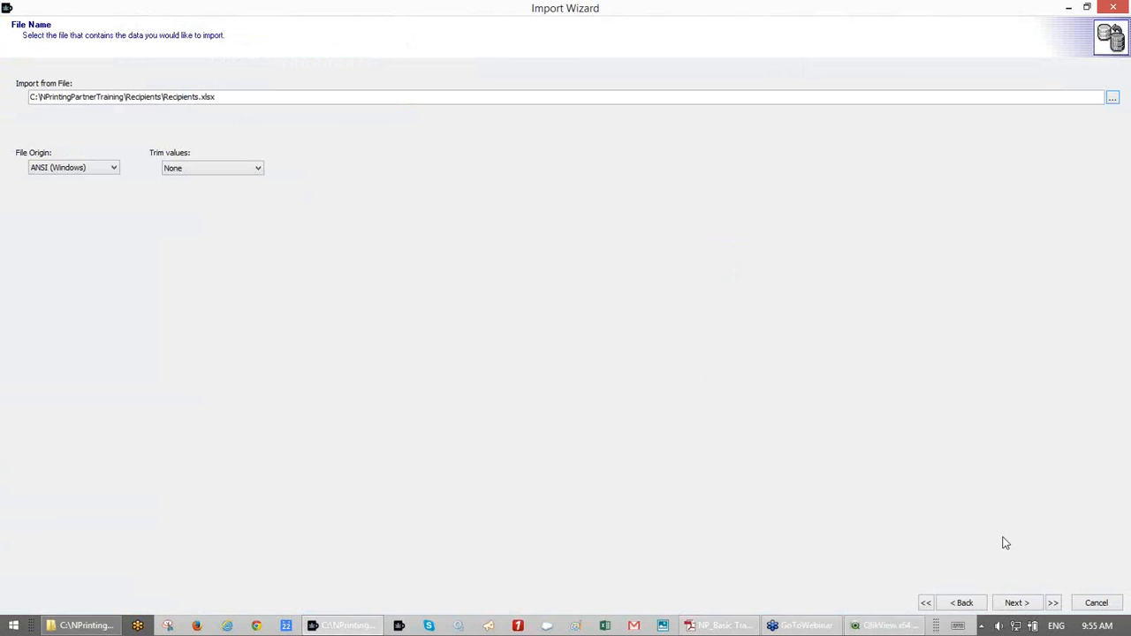
pyautogui.click(1030, 603)
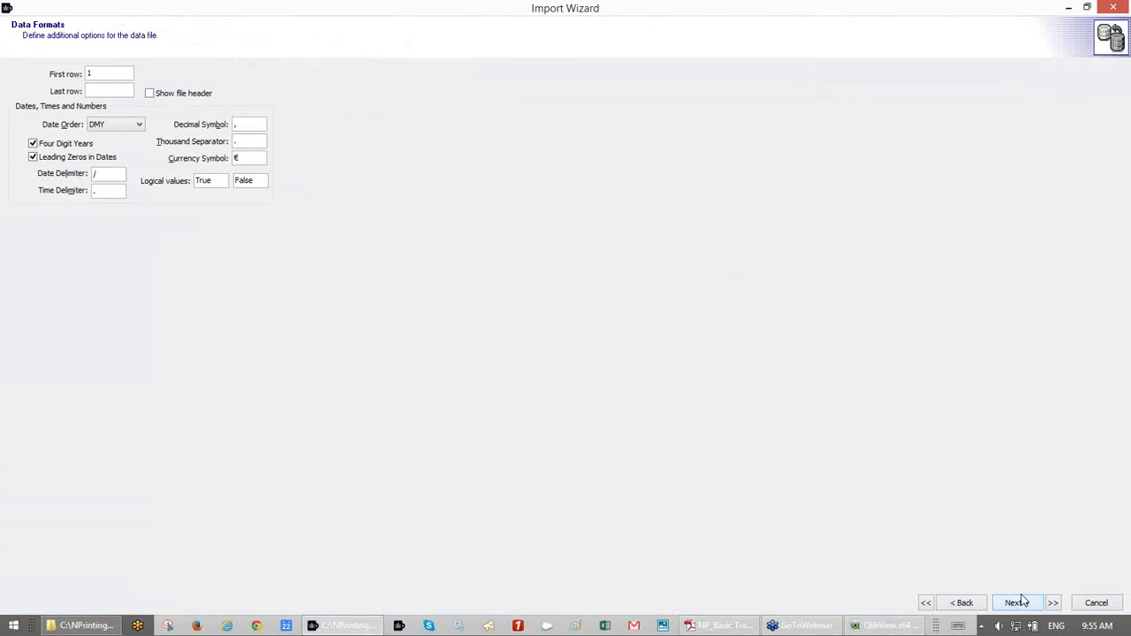
pyautogui.press('BackSpace')
pyautogui.write('2')
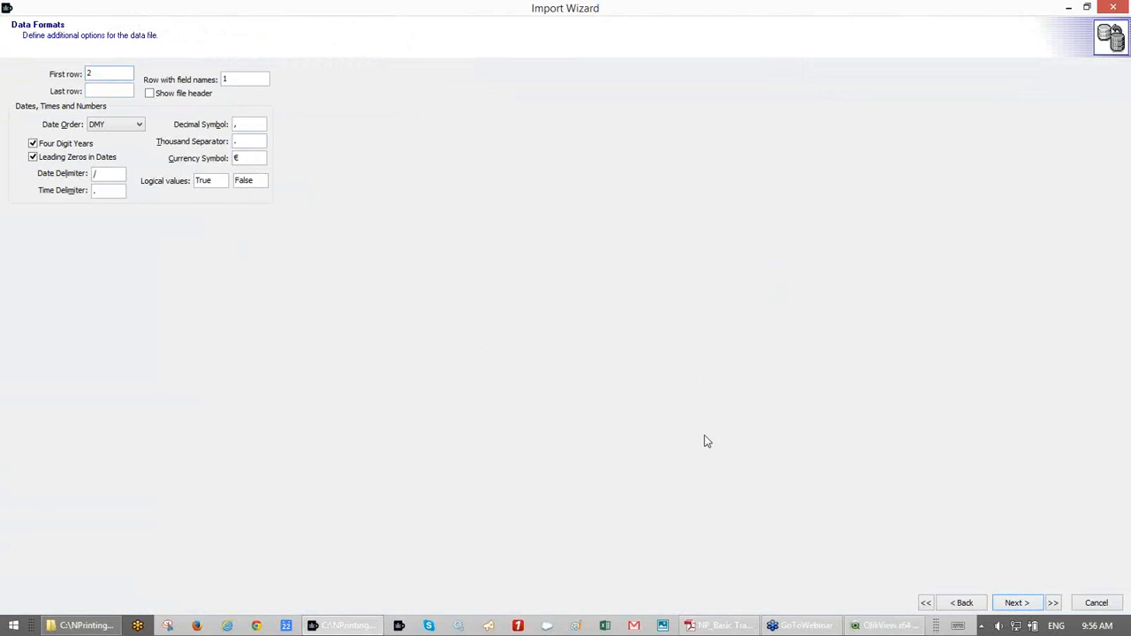
pyautogui.click(1012, 602)
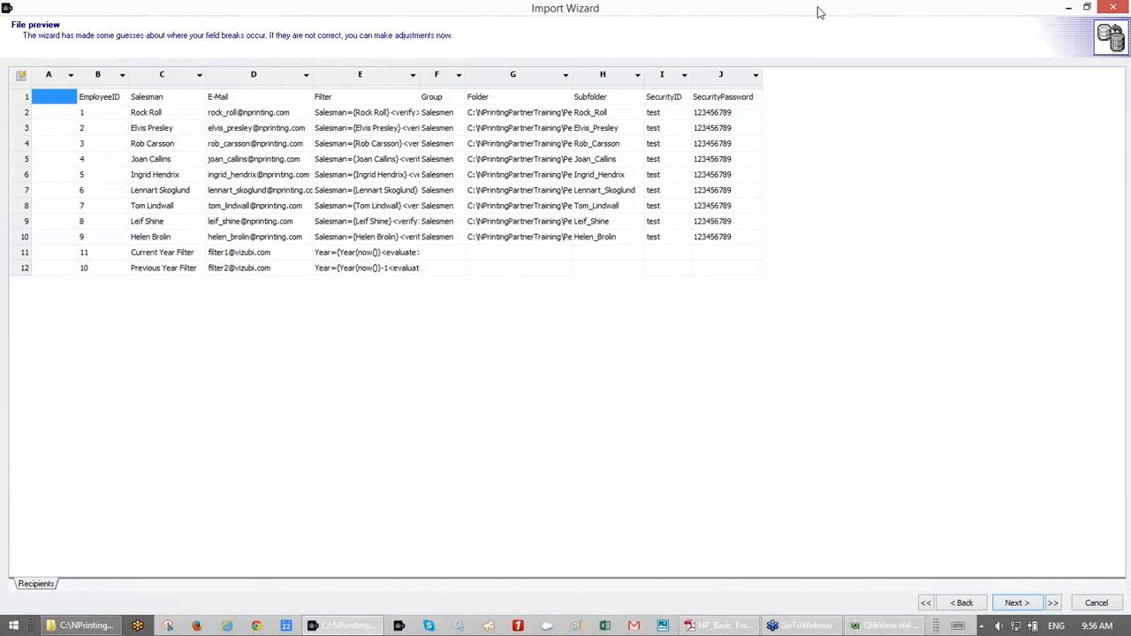
# - Restore, move and enlarge the Import Wizard window to show more preview columns
pyautogui.doubleClick(819, 13)
pyautogui.moveTo(560, 186); pyautogui.dragTo(327, 34)
pyautogui.moveTo(472, 289); pyautogui.dragTo(973, 470)
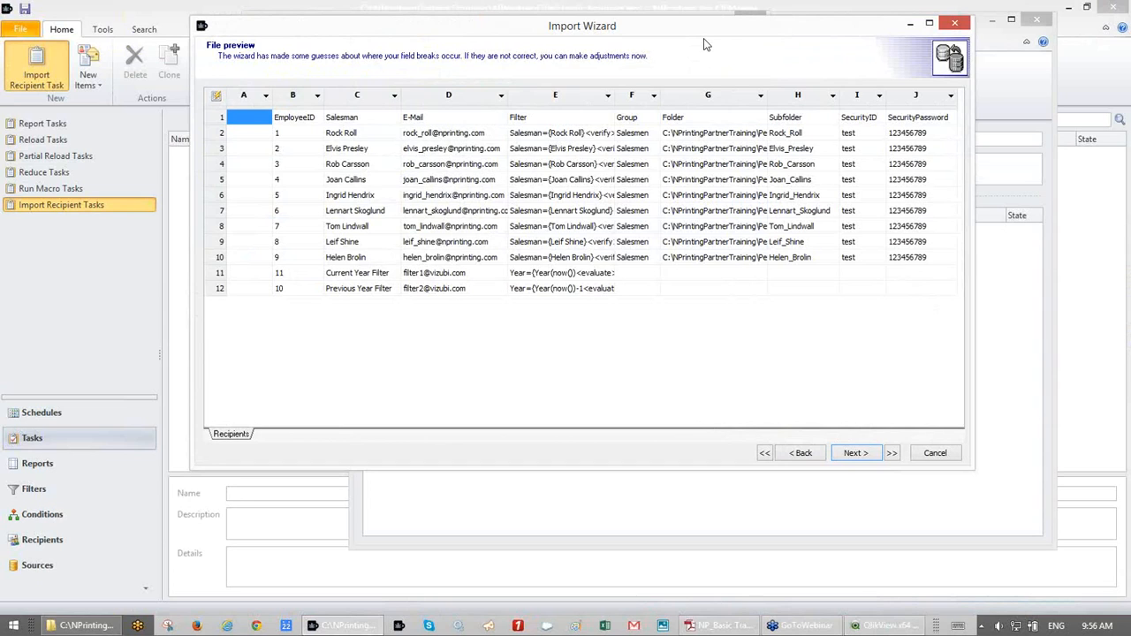
pyautogui.moveTo(703, 38); pyautogui.dragTo(704, 78)
# - Map columns B–F to ID, FolderName, Email, Filter1 and Group1
pyautogui.click(315, 123)
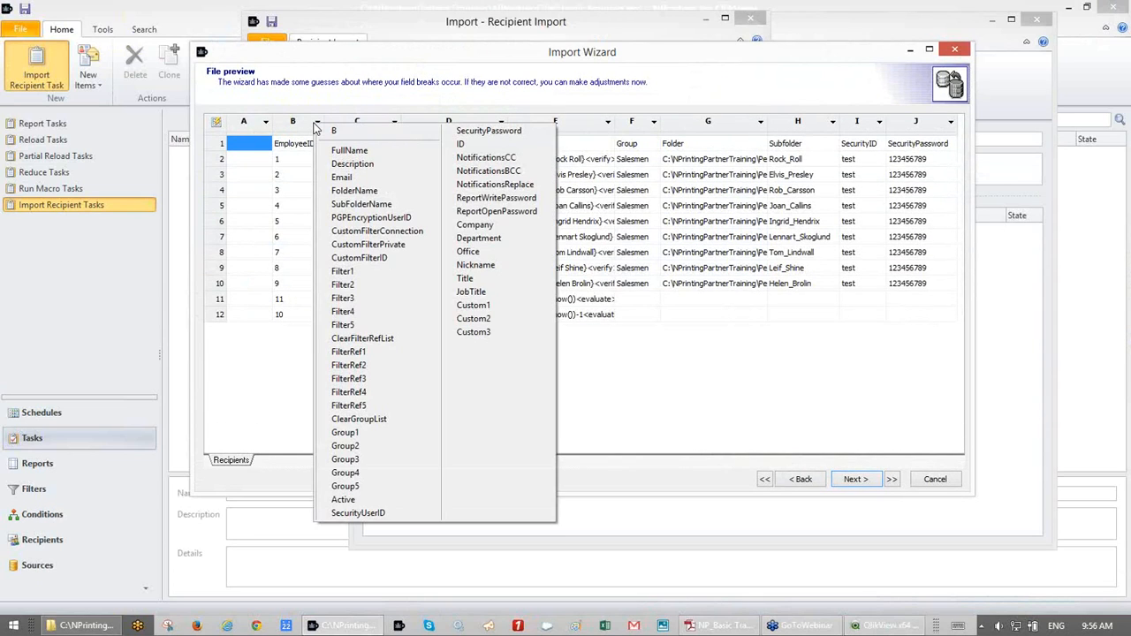
pyautogui.click(460, 145)
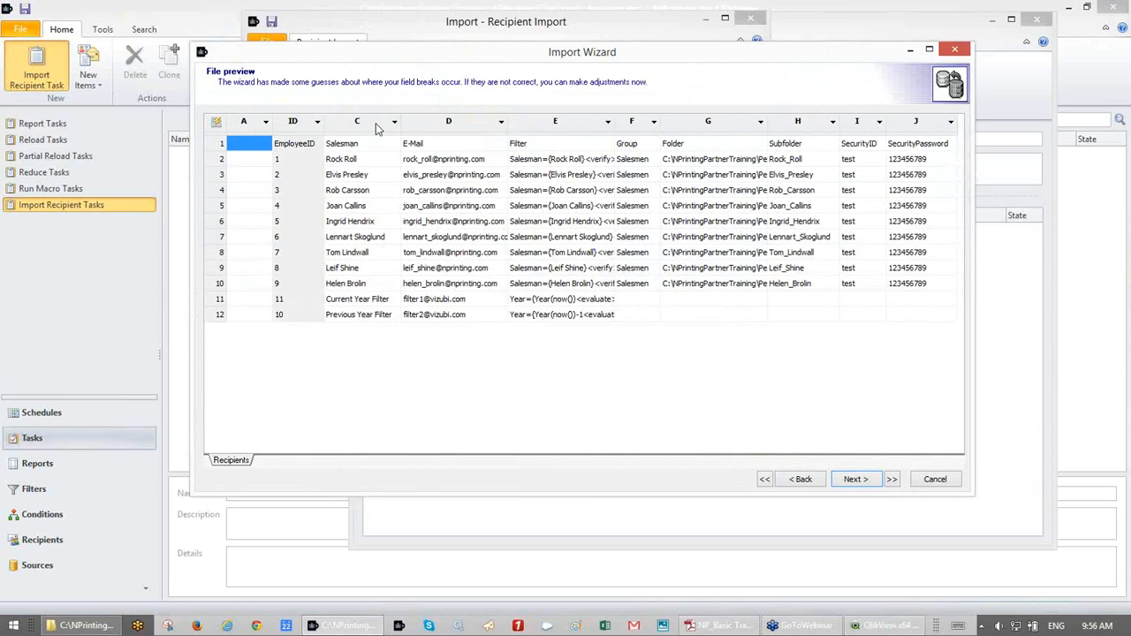
pyautogui.click(394, 121)
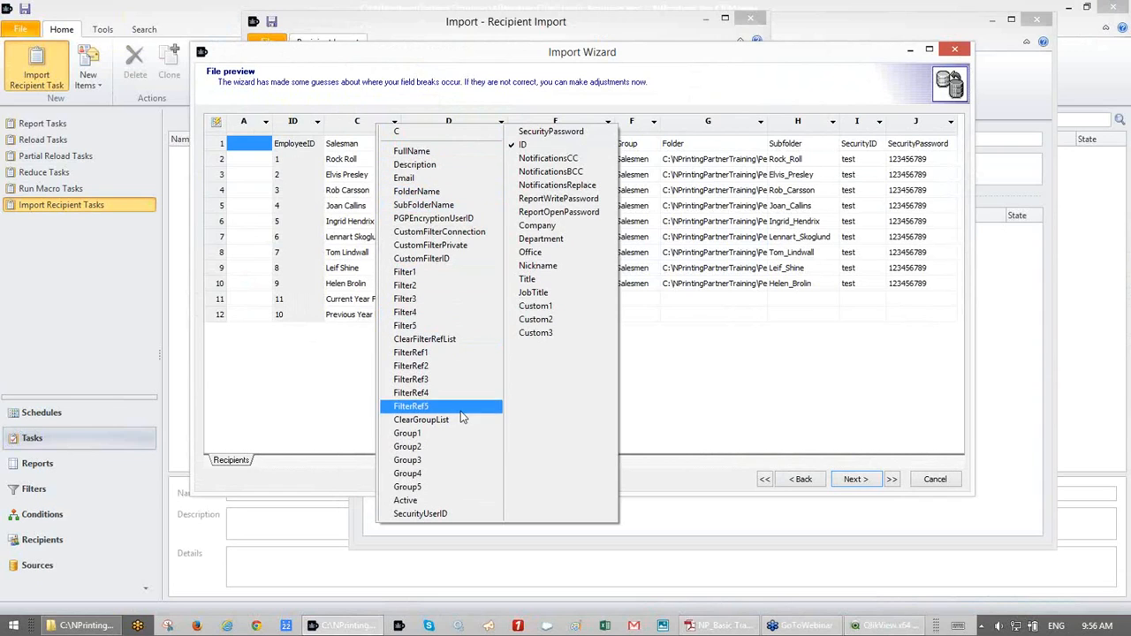
pyautogui.click(429, 191)
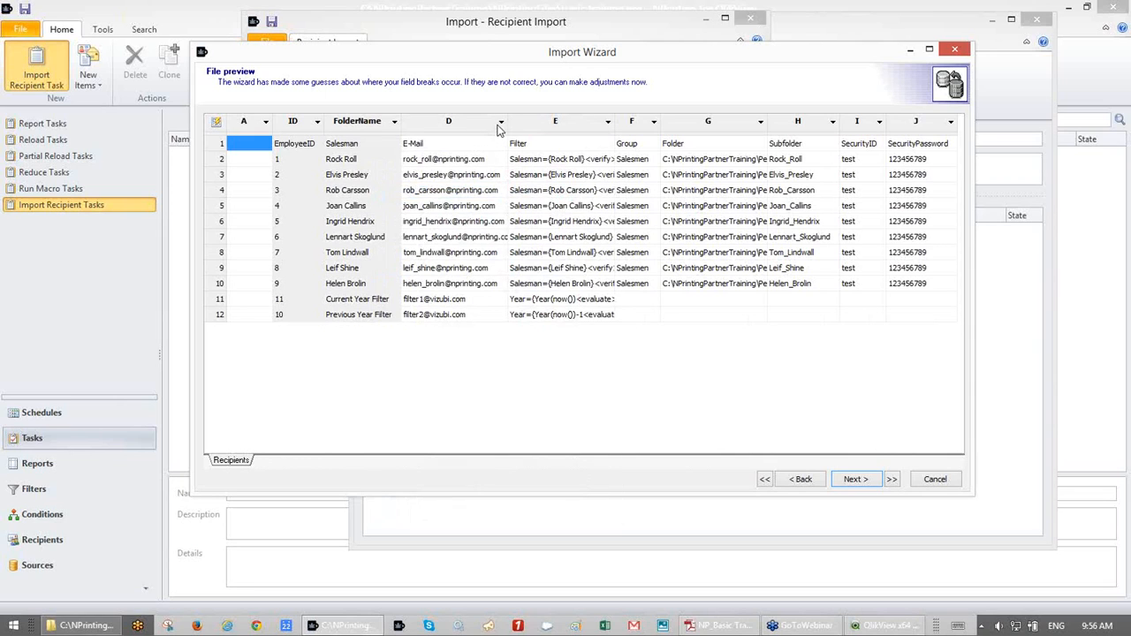
pyautogui.click(499, 124)
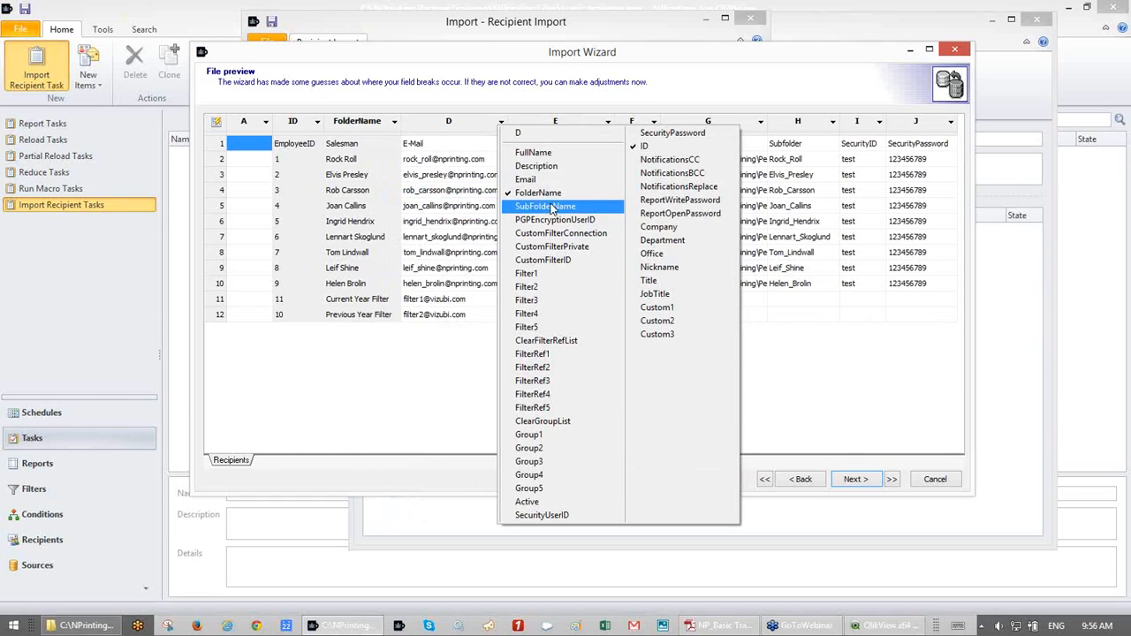
pyautogui.click(527, 180)
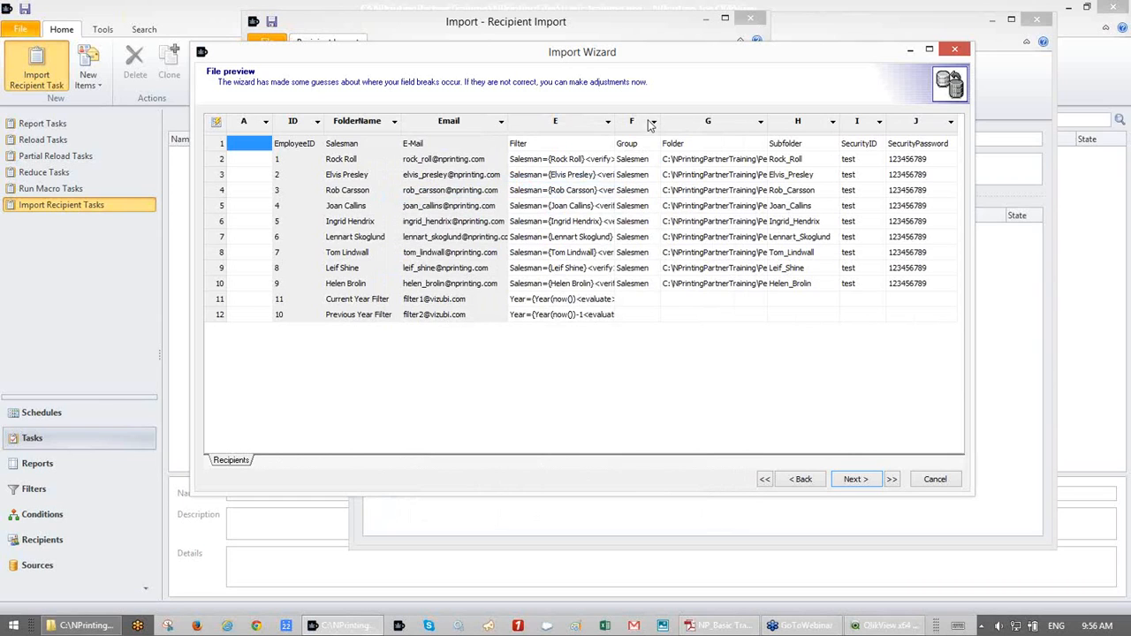
pyautogui.click(607, 122)
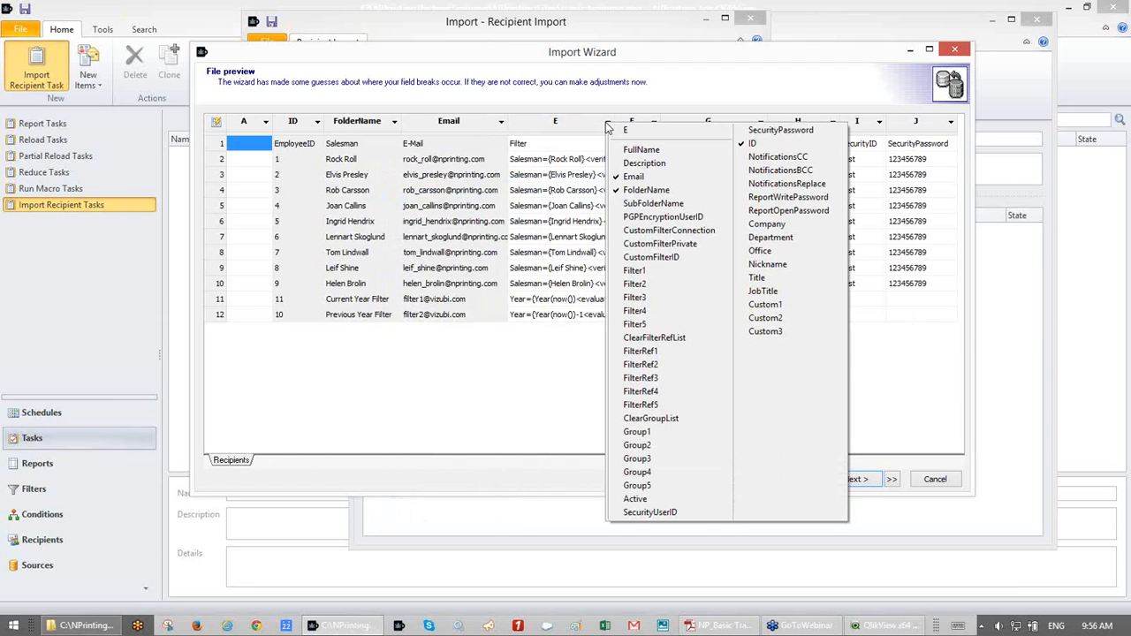
pyautogui.click(642, 271)
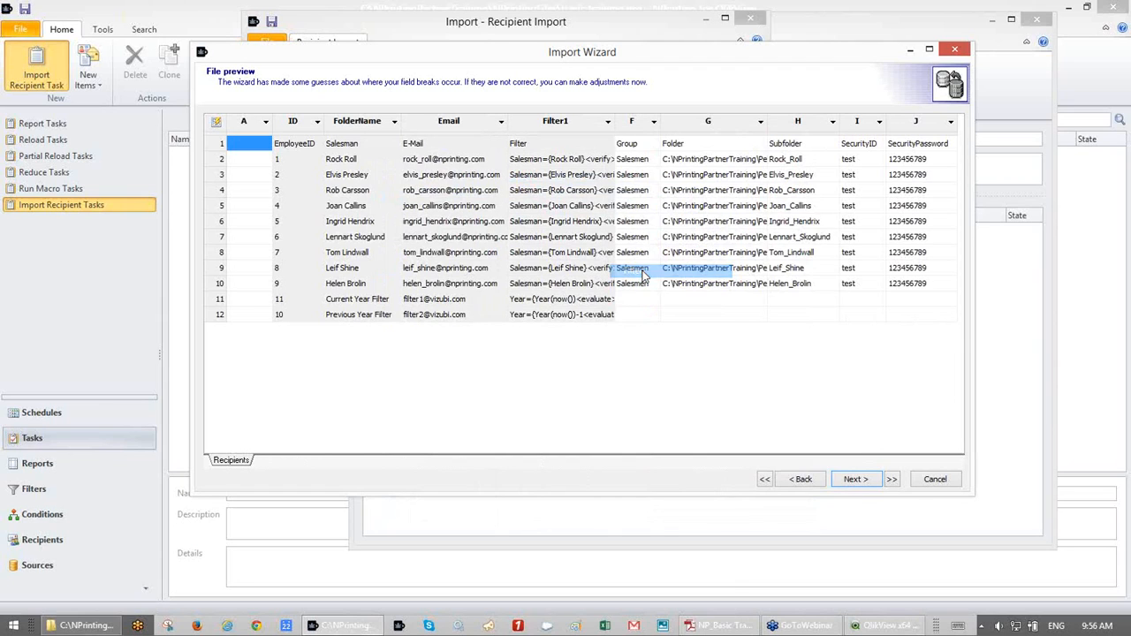
pyautogui.click(653, 122)
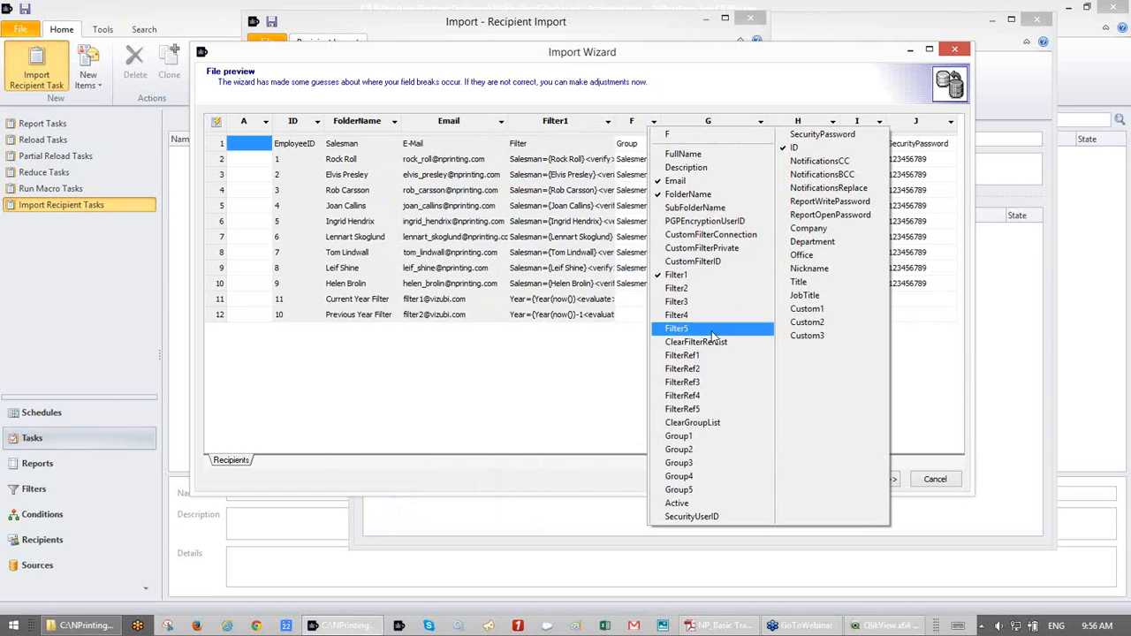
pyautogui.click(701, 435)
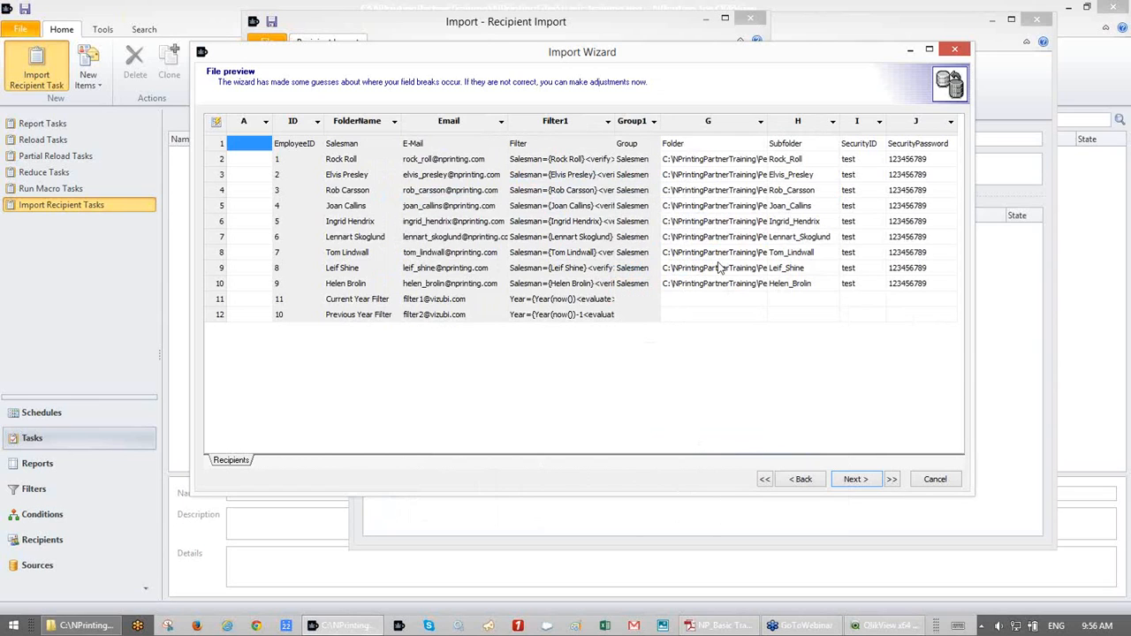
# - Map G to FolderName and H to SubFolderName, remap C to FullName, and reach the Summary
pyautogui.click(741, 122)
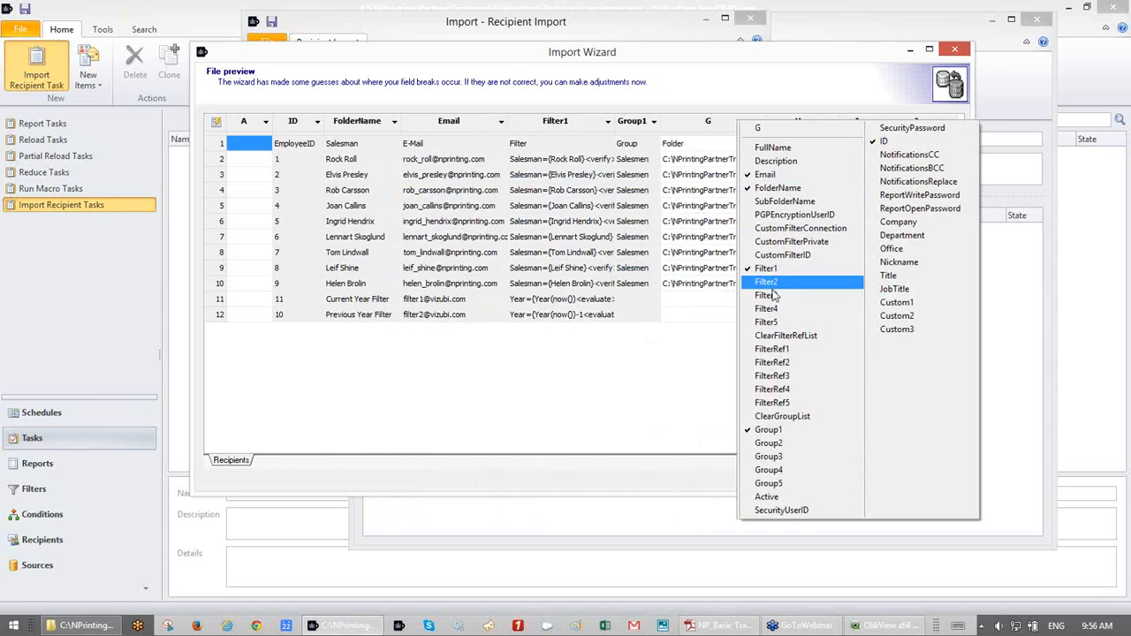
pyautogui.click(760, 193)
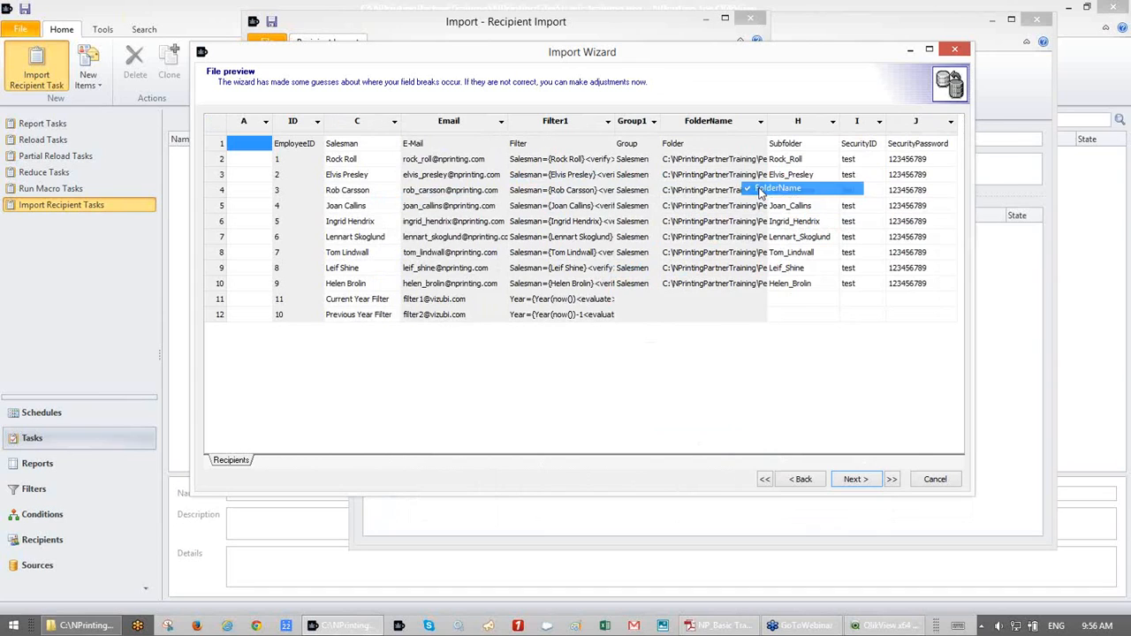
pyautogui.click(831, 122)
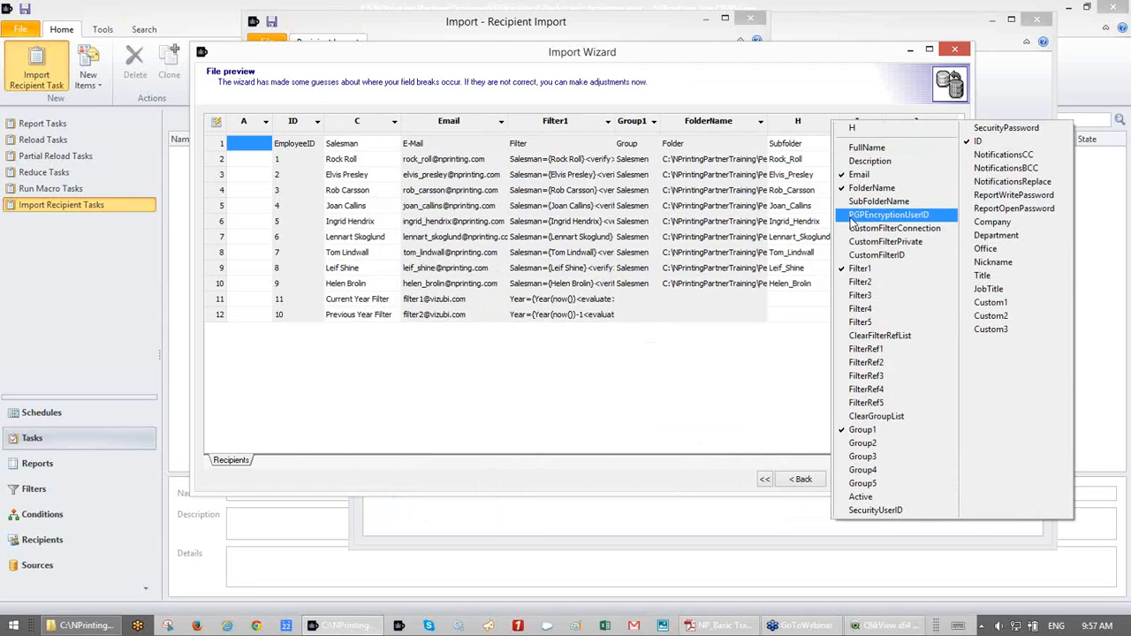
pyautogui.click(851, 202)
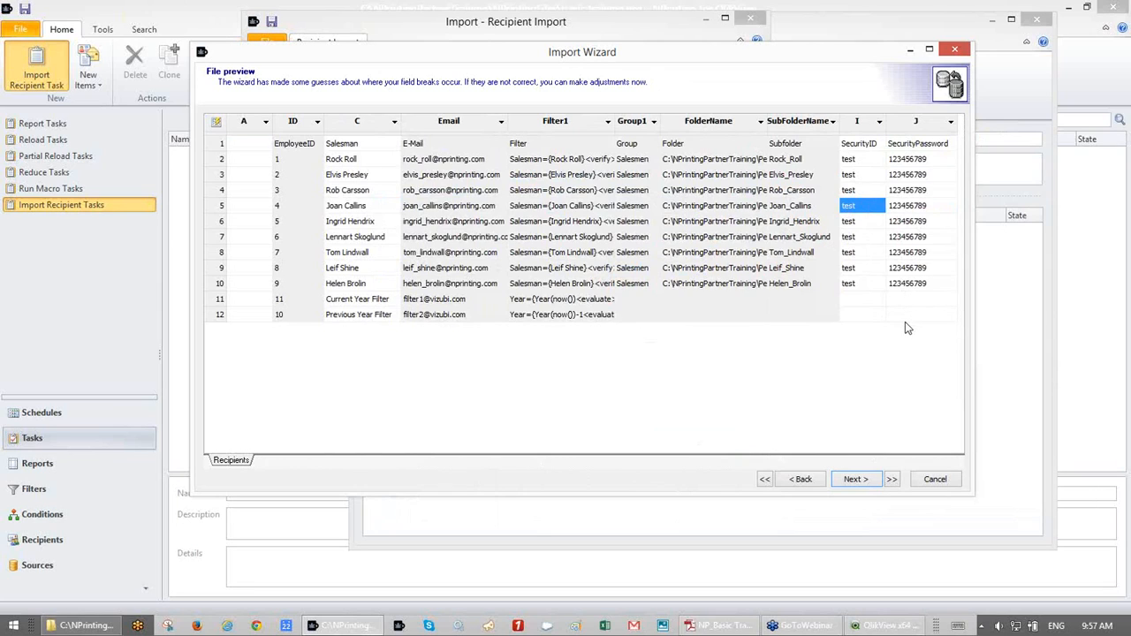
pyautogui.click(394, 122)
pyautogui.click(410, 156)
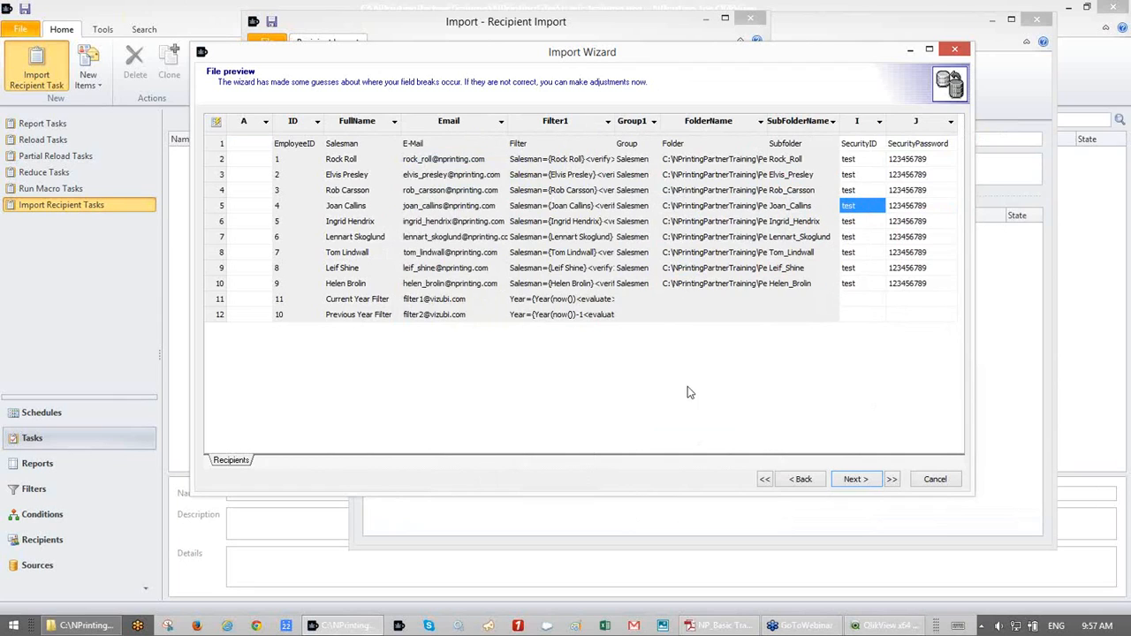
pyautogui.click(870, 480)
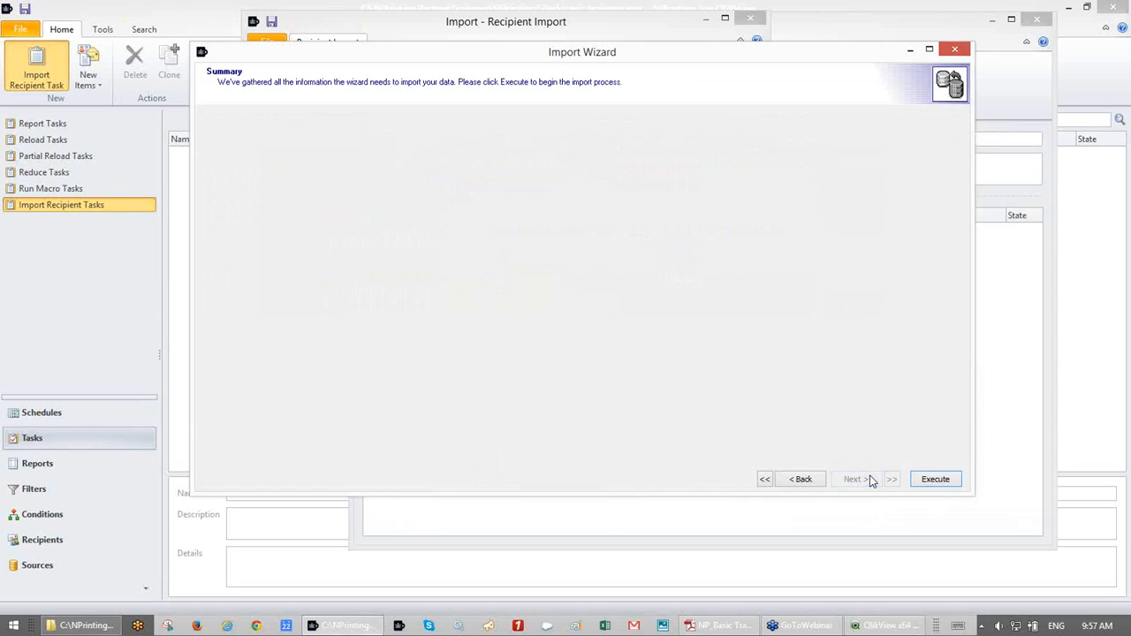
# - Run the Recipients.xlsx recipient import, save it, and close the Recipient Import window
pyautogui.click(934, 480)
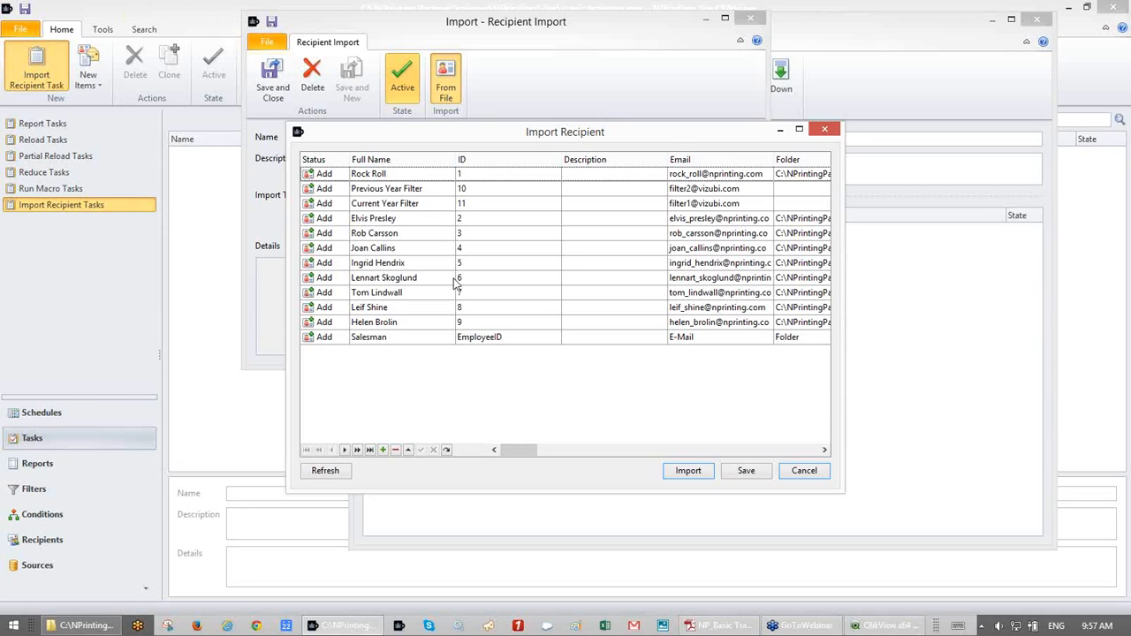
pyautogui.click(746, 474)
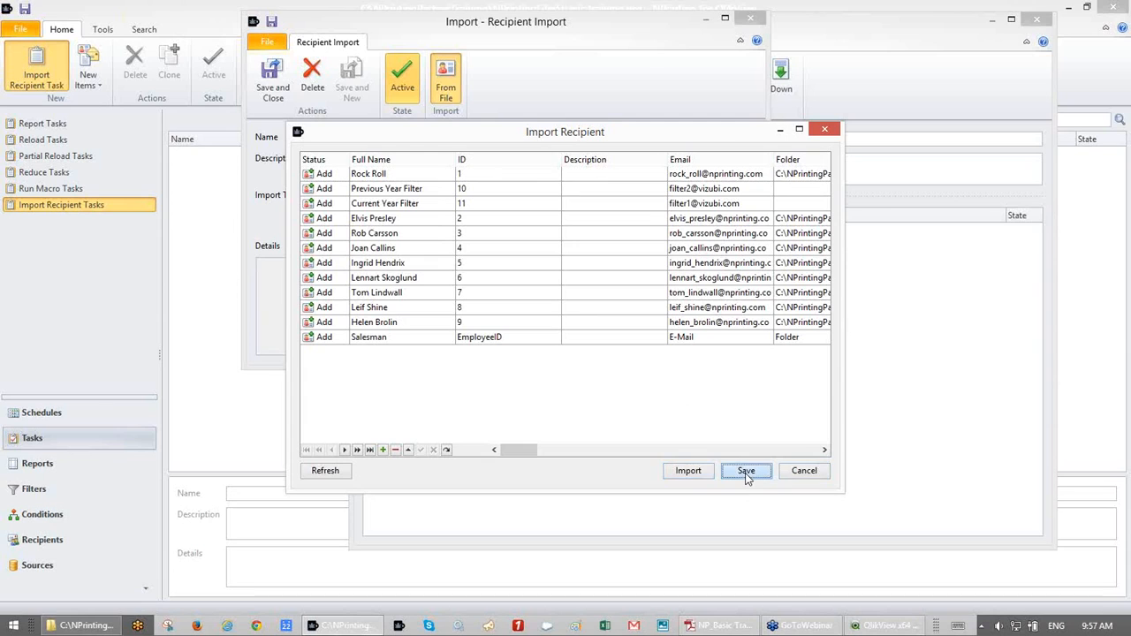
pyautogui.click(277, 91)
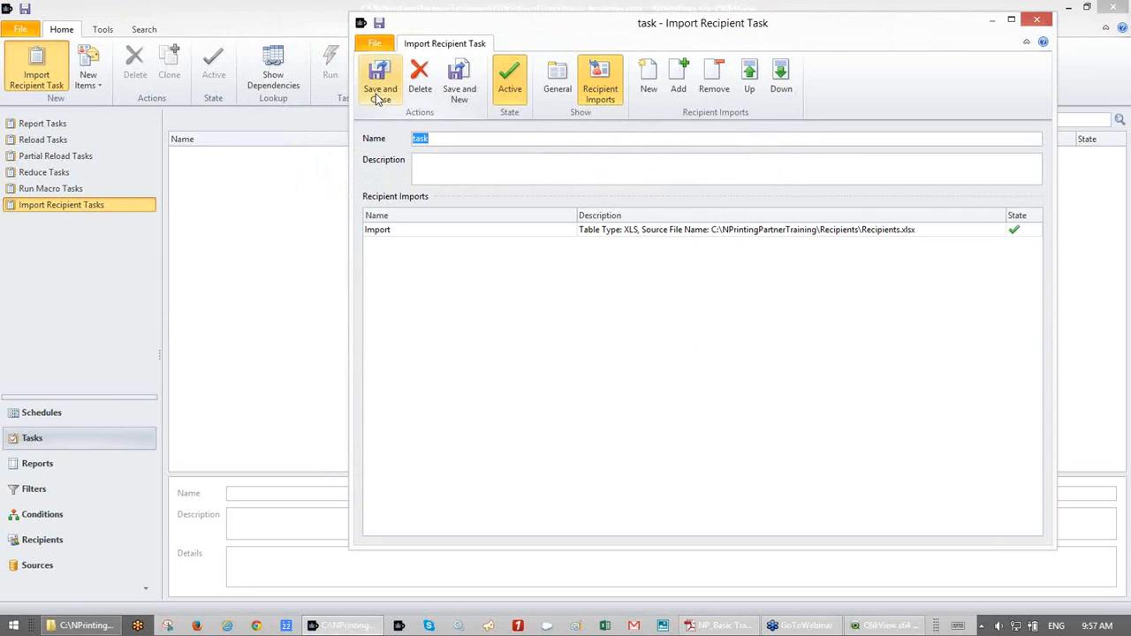
# - Rename the import task to 'recipient import task' and save and close it
pyautogui.click(447, 138)
pyautogui.press('BackSpace')
pyautogui.press('BackSpace')
pyautogui.press('BackSpace')
pyautogui.press('BackSpace')
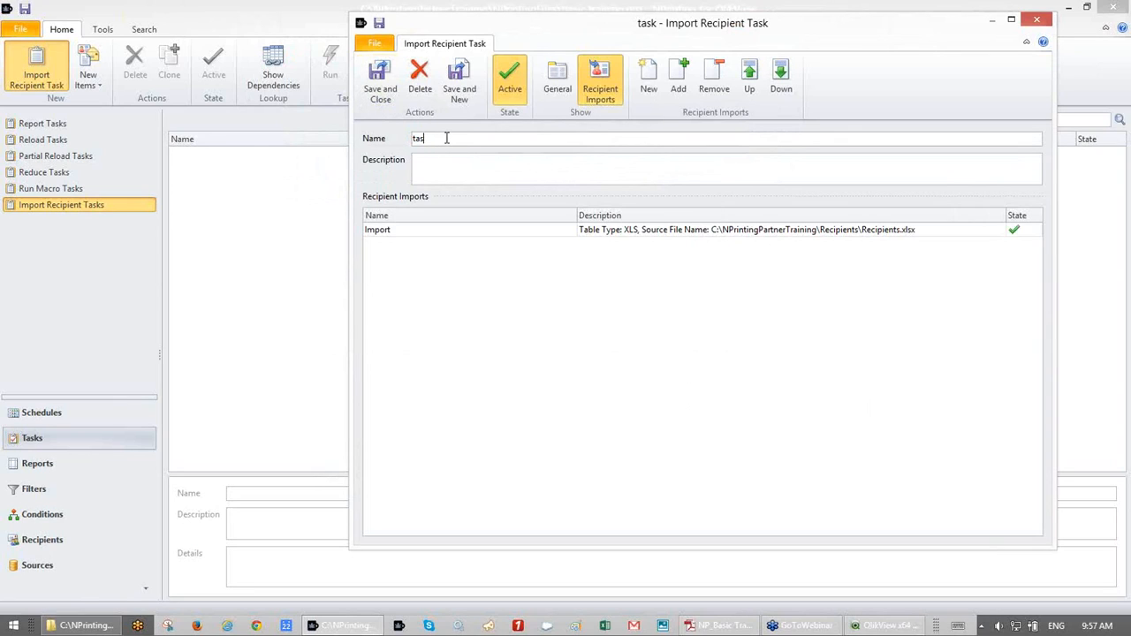
pyautogui.write('recuo')
pyautogui.press('BackSpace')
pyautogui.press('BackSpace')
pyautogui.press('BackSpace')
pyautogui.write('ciep')
pyautogui.press('BackSpace')
pyautogui.press('BackSpace')
pyautogui.write('pient import task')
pyautogui.click(381, 79)
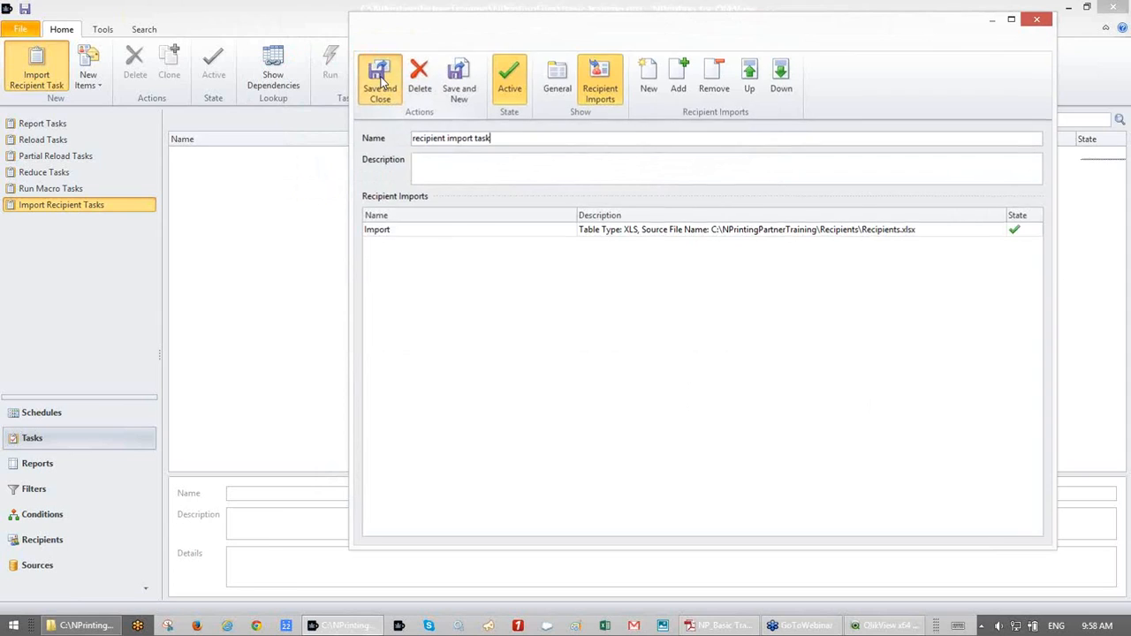
# - Check the current recipients list and save the project
pyautogui.click(60, 539)
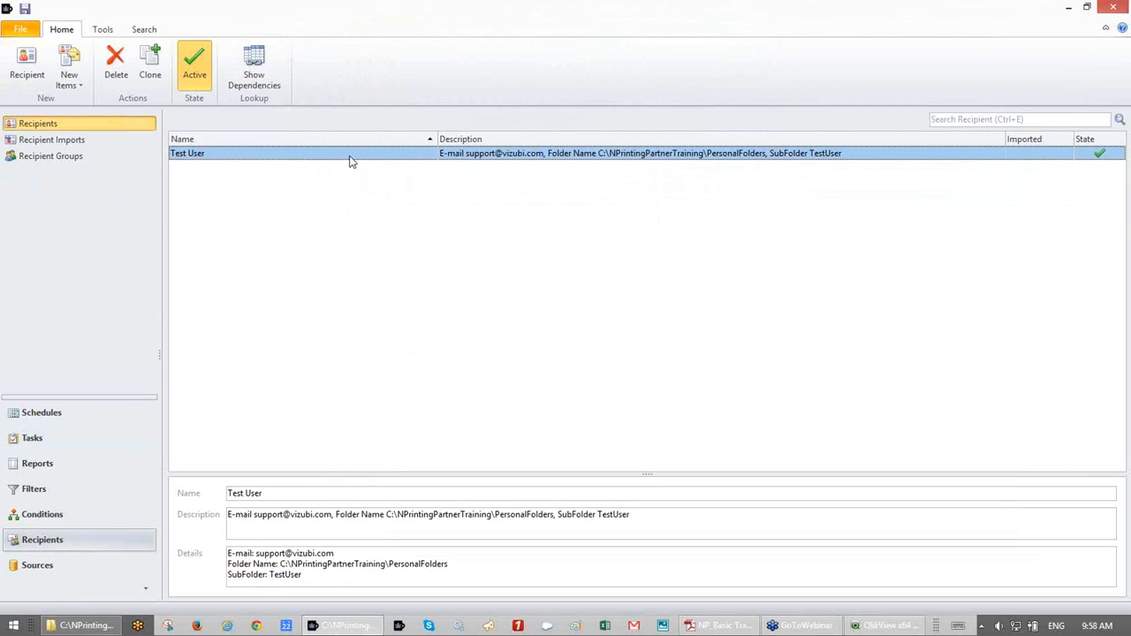
pyautogui.click(63, 442)
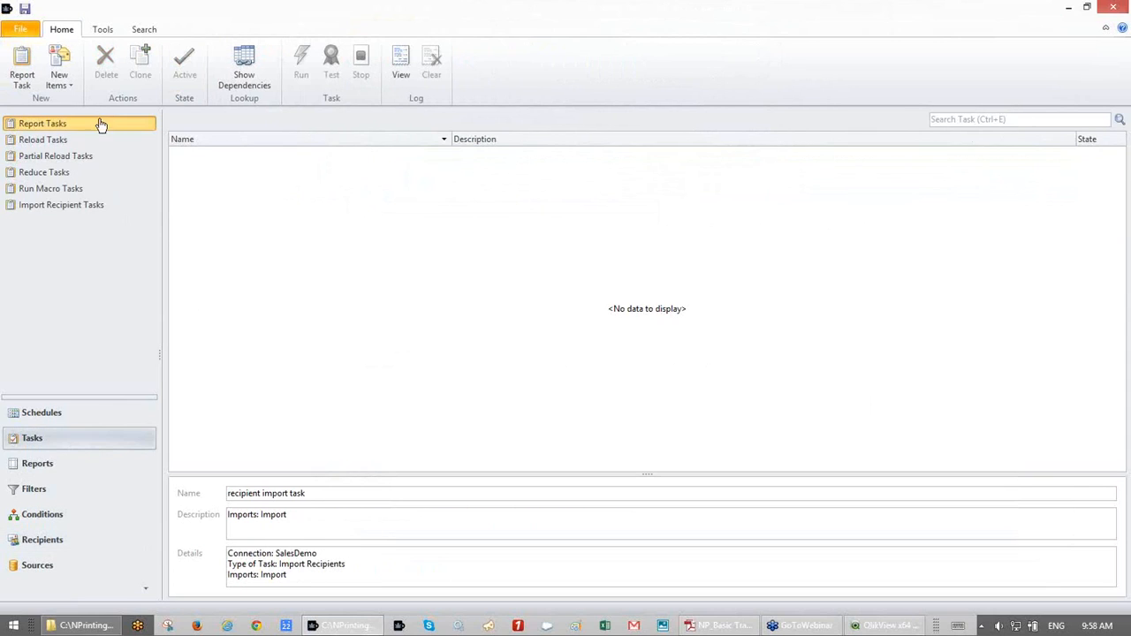
pyautogui.click(25, 11)
# - Run the recipient import task and review the 12 newly imported recipients
pyautogui.click(42, 209)
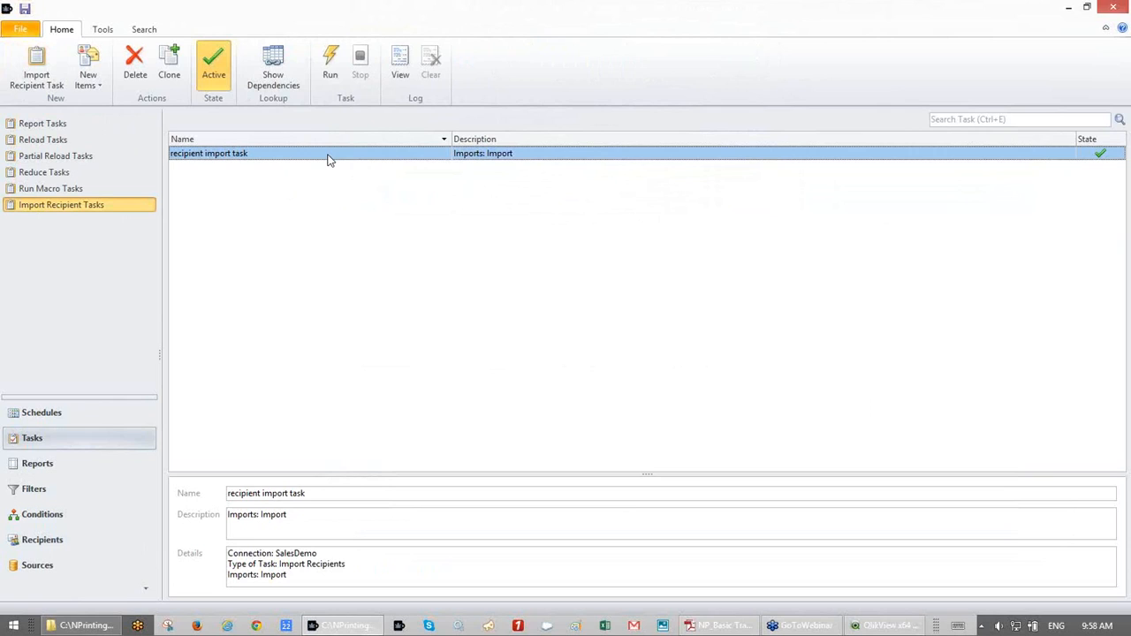
pyautogui.click(329, 60)
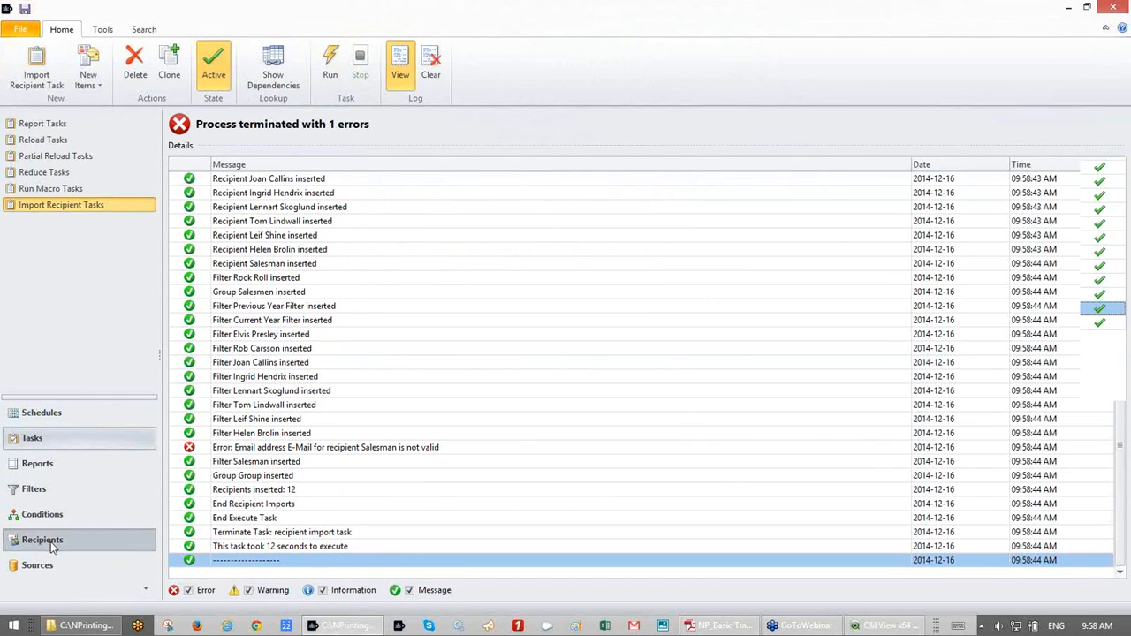
pyautogui.click(51, 542)
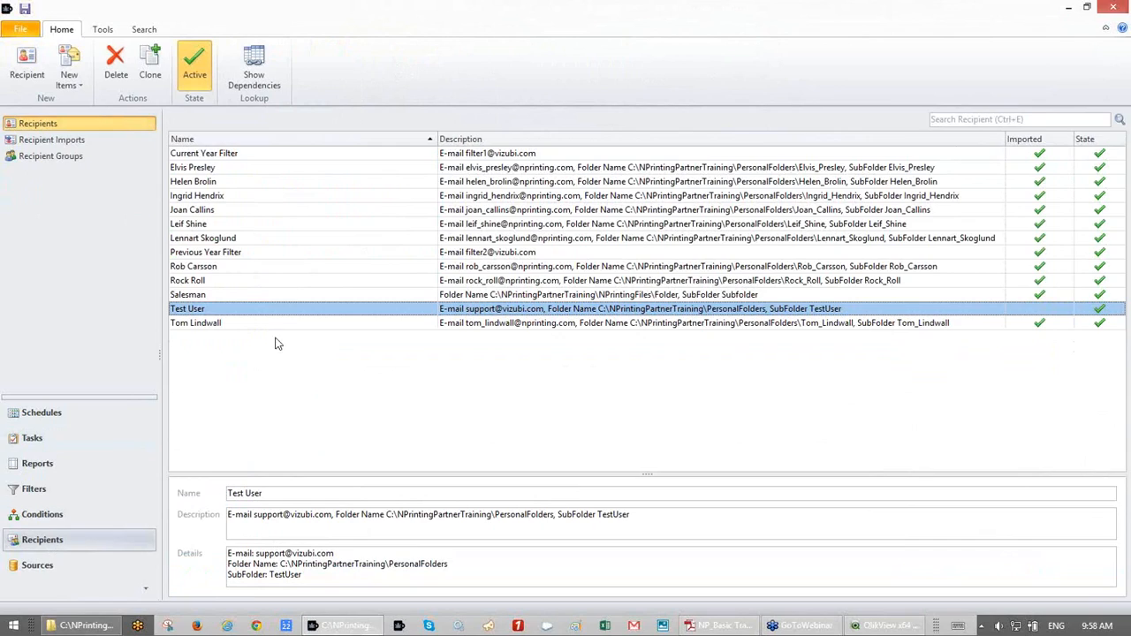
# - Inspect the Previous Year Filter recipient, then return to the Import Recipient Tasks list
pyautogui.click(302, 252)
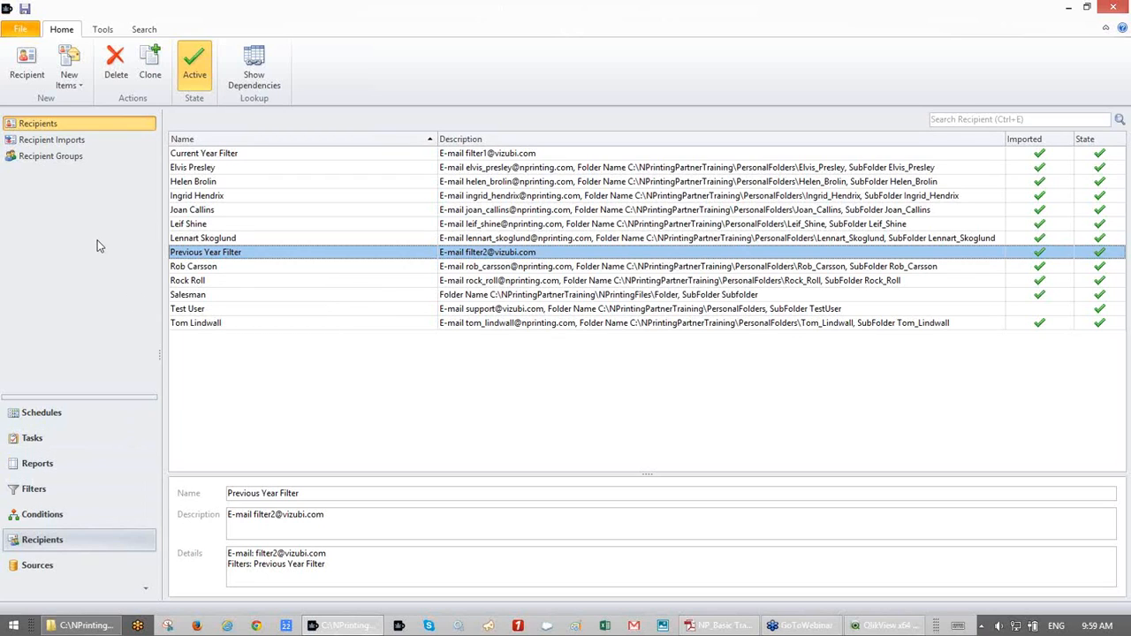
pyautogui.click(48, 439)
pyautogui.click(63, 208)
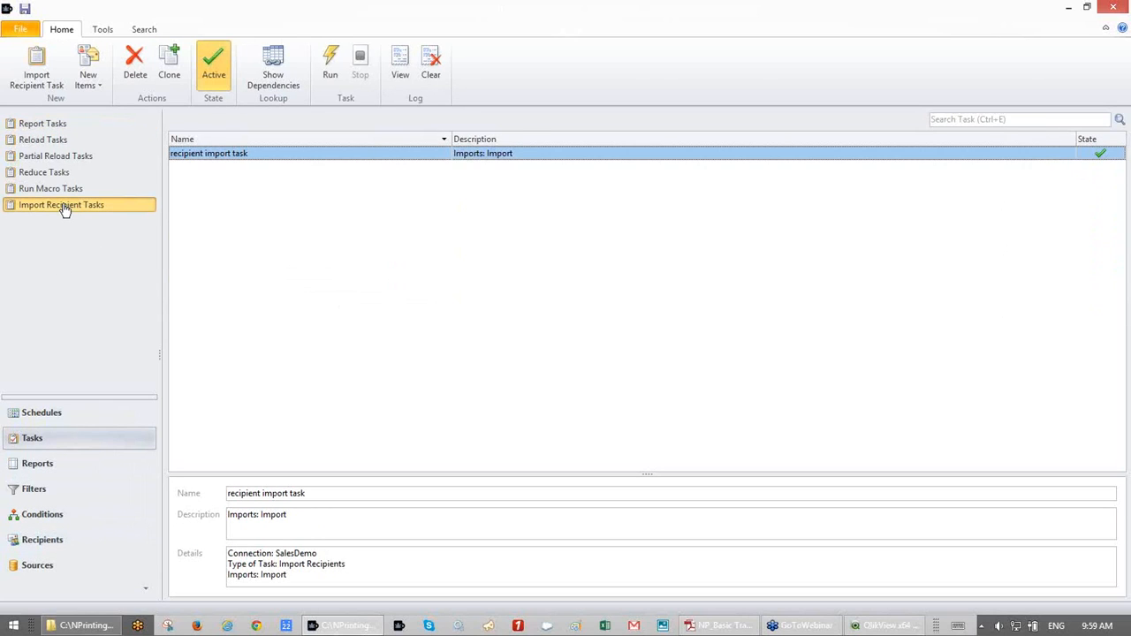
# - Create a new report task from the Report Tasks section
pyautogui.click(44, 128)
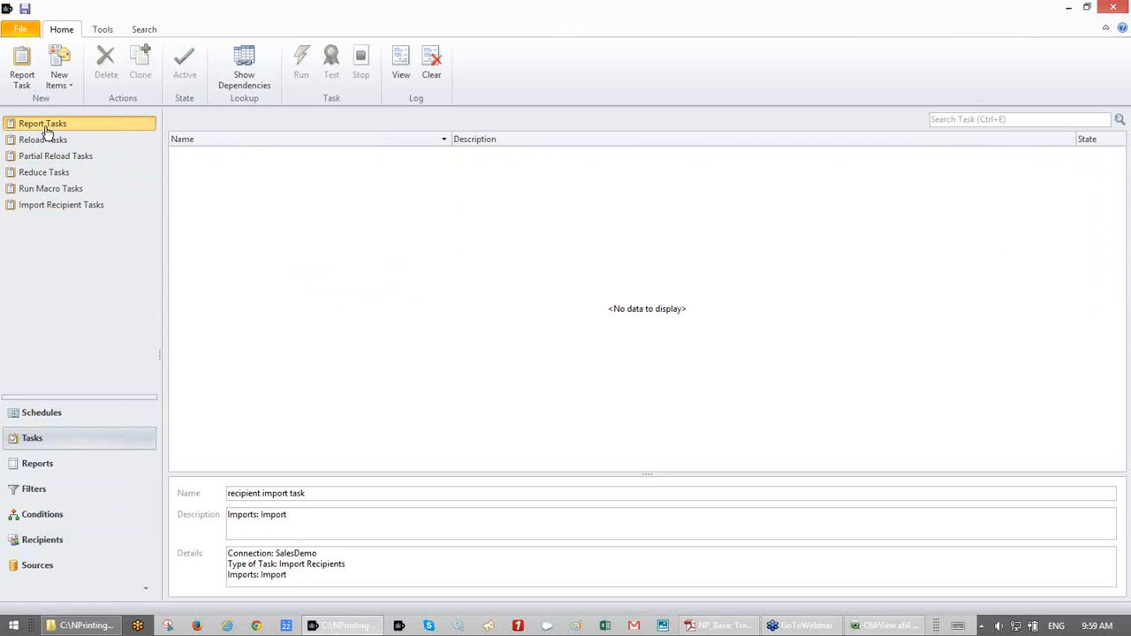
pyautogui.click(31, 86)
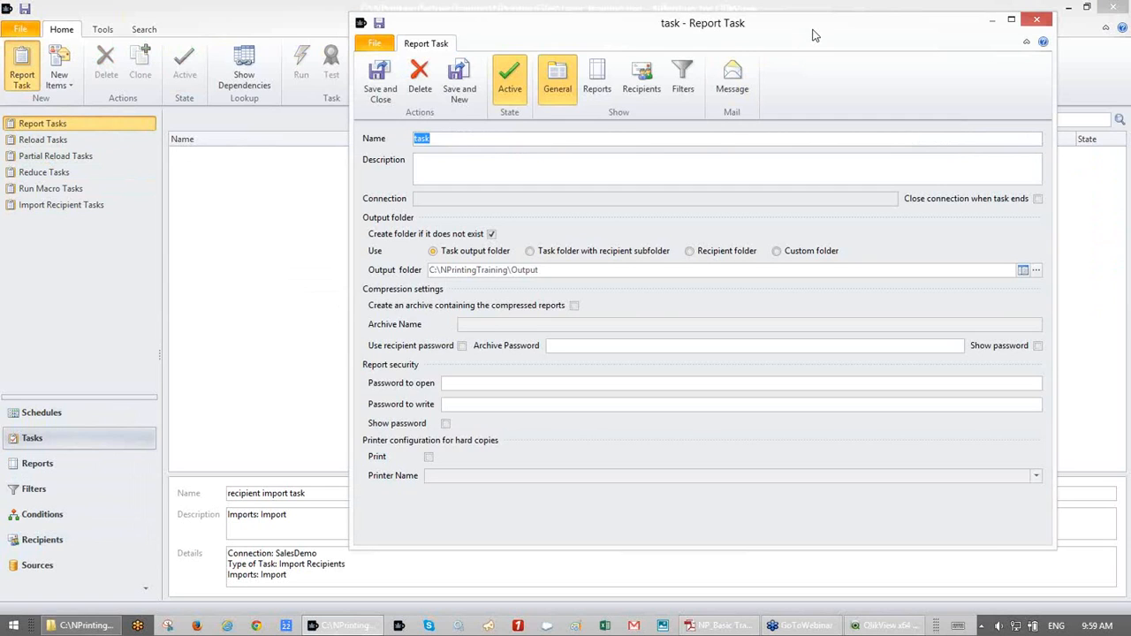
pyautogui.moveTo(815, 36); pyautogui.dragTo(768, 39)
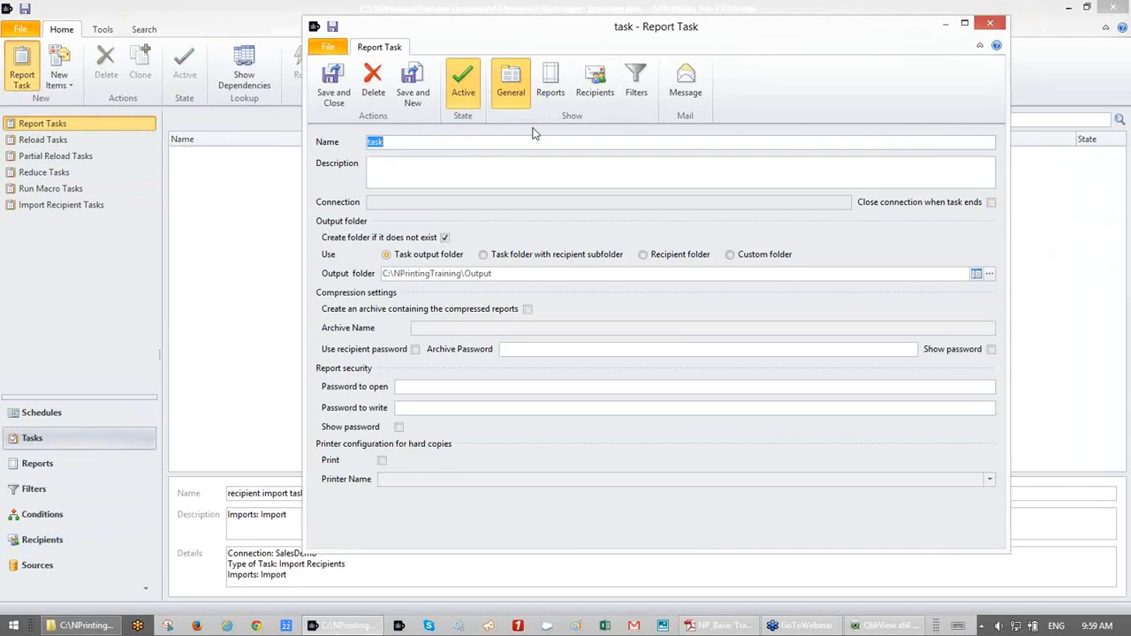
# - Name the report task 'Report Task Basic Training'
pyautogui.write('All')
pyautogui.press('BackSpace')
pyautogui.press('BackSpace')
pyautogui.press('BackSpace')
pyautogui.write('B')
pyautogui.press('BackSpace')
pyautogui.write('Reop')
pyautogui.press('BackSpace')
pyautogui.press('BackSpace')
pyautogui.write('port Task Basic Training')
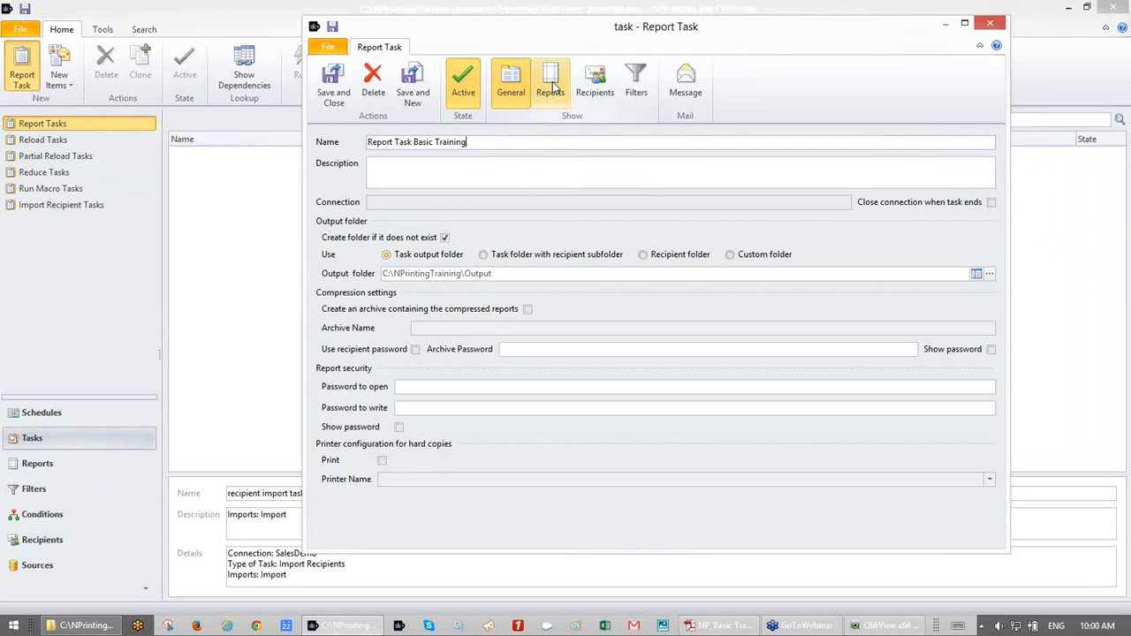
# - Enable 'Create folder if it does not exist' and set output to NPrintingPartnerTraining\Output (..\Output)
pyautogui.click(445, 237)
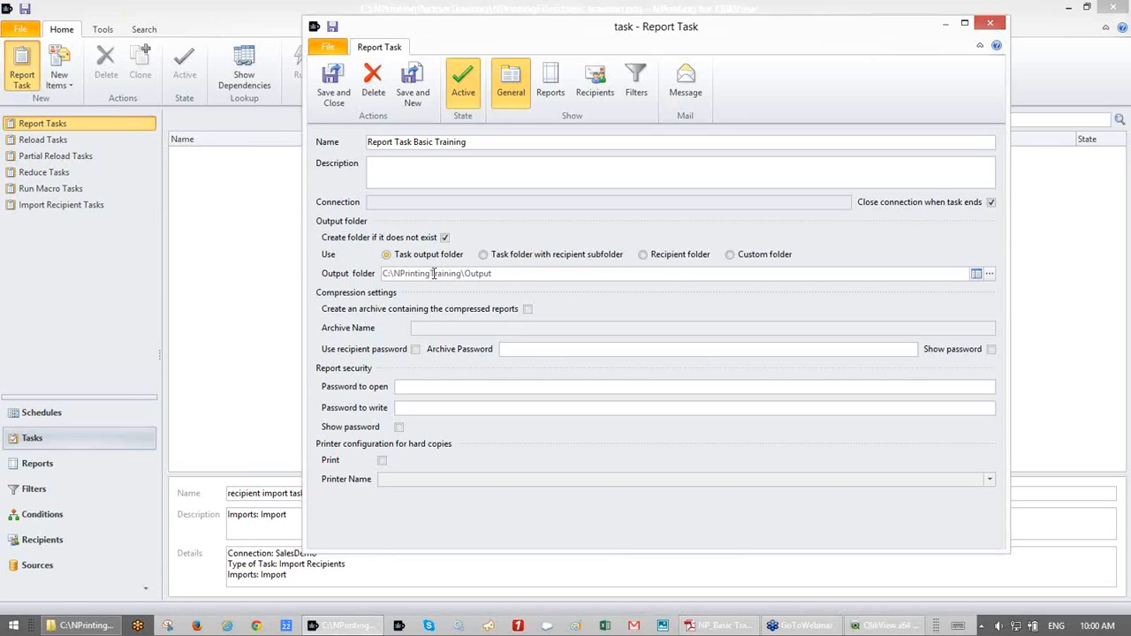
pyautogui.click(990, 274)
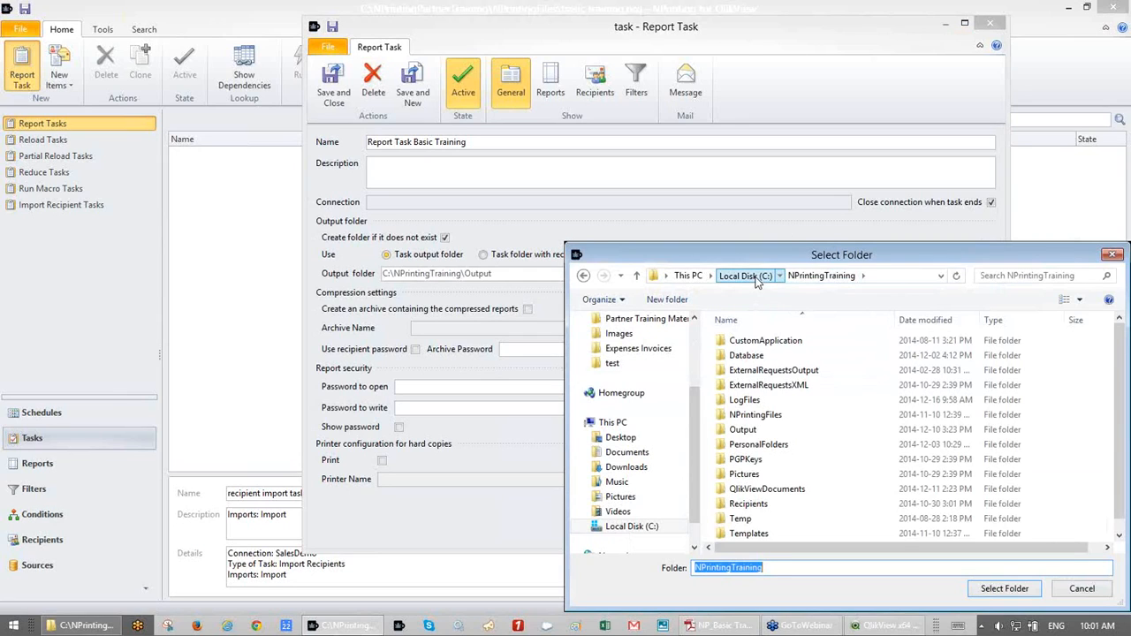
pyautogui.click(756, 279)
pyautogui.doubleClick(773, 404)
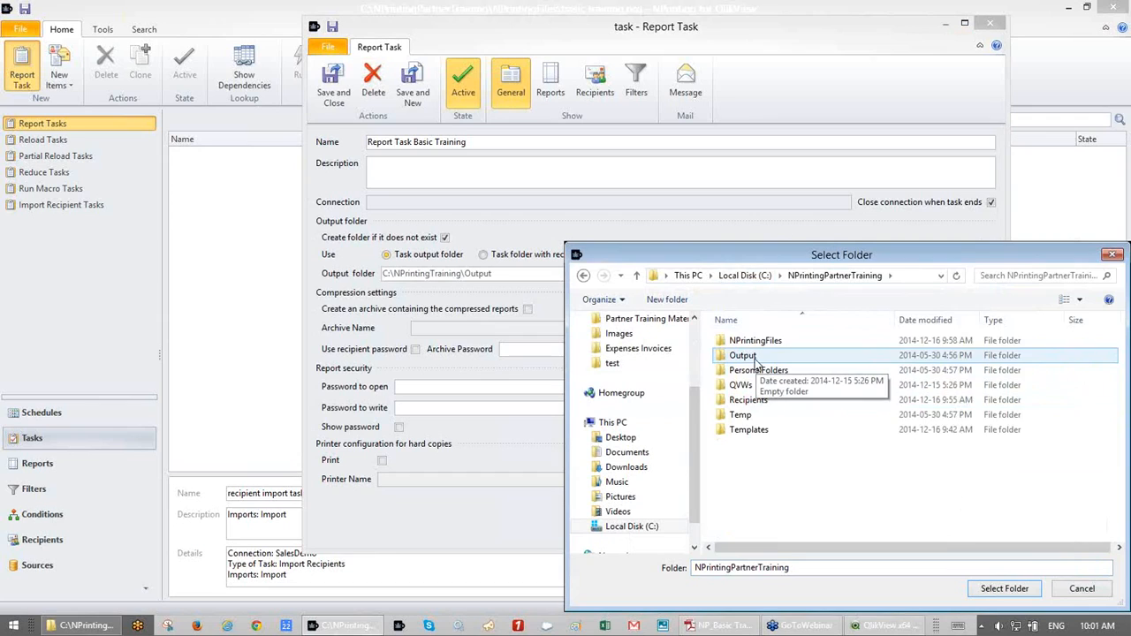
pyautogui.doubleClick(745, 356)
pyautogui.click(1003, 589)
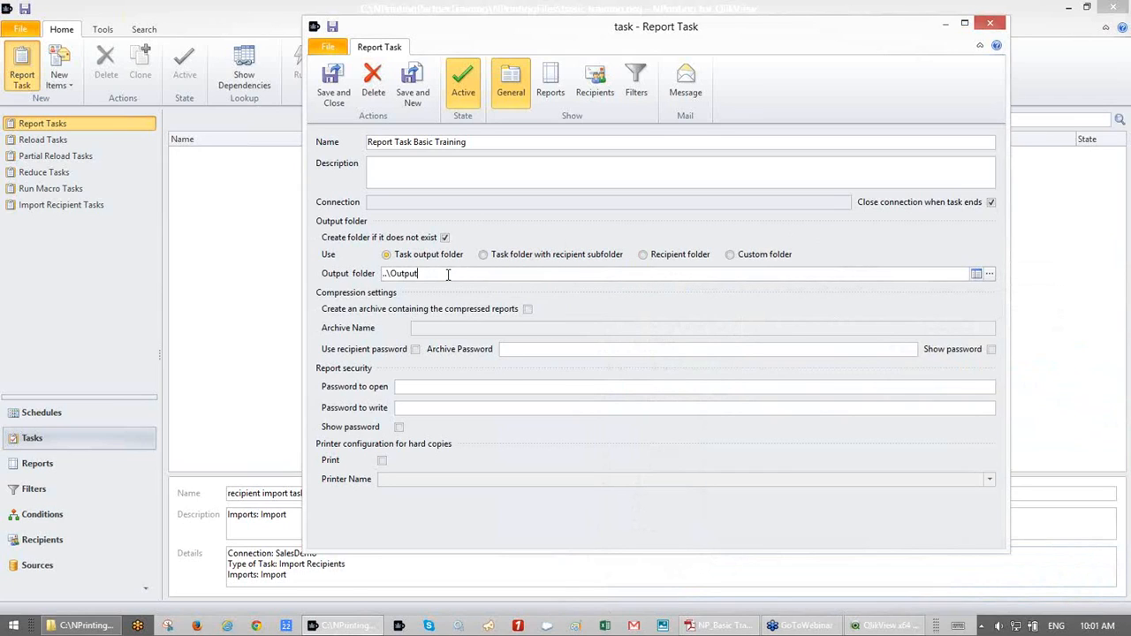
# - Try a custom output folder path with a recipient-name second level
pyautogui.click(644, 254)
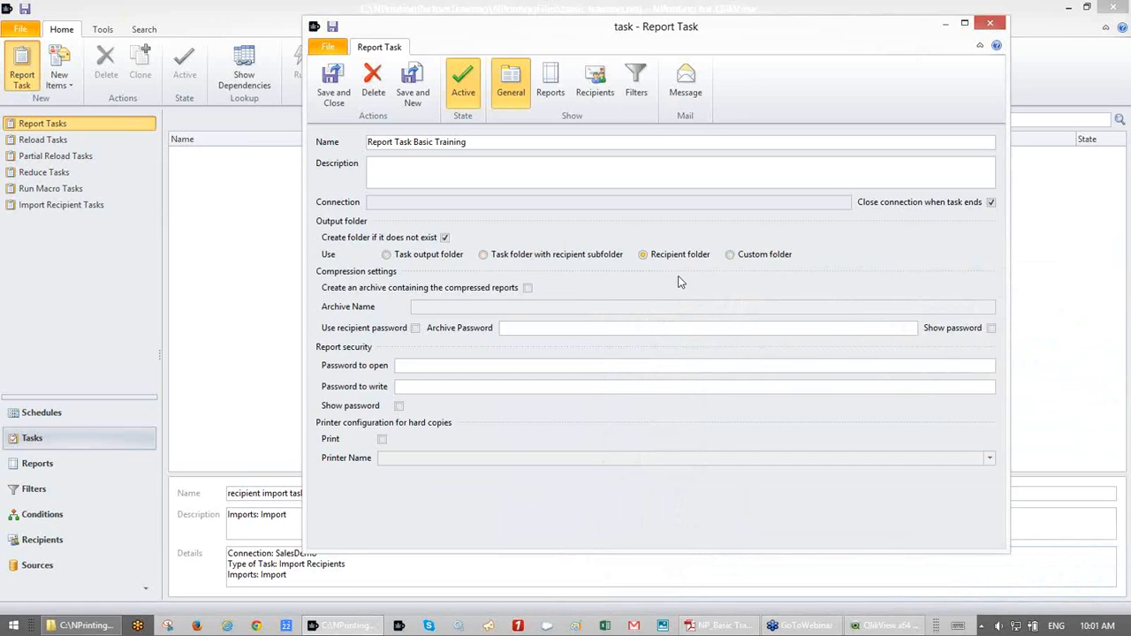
pyautogui.click(731, 256)
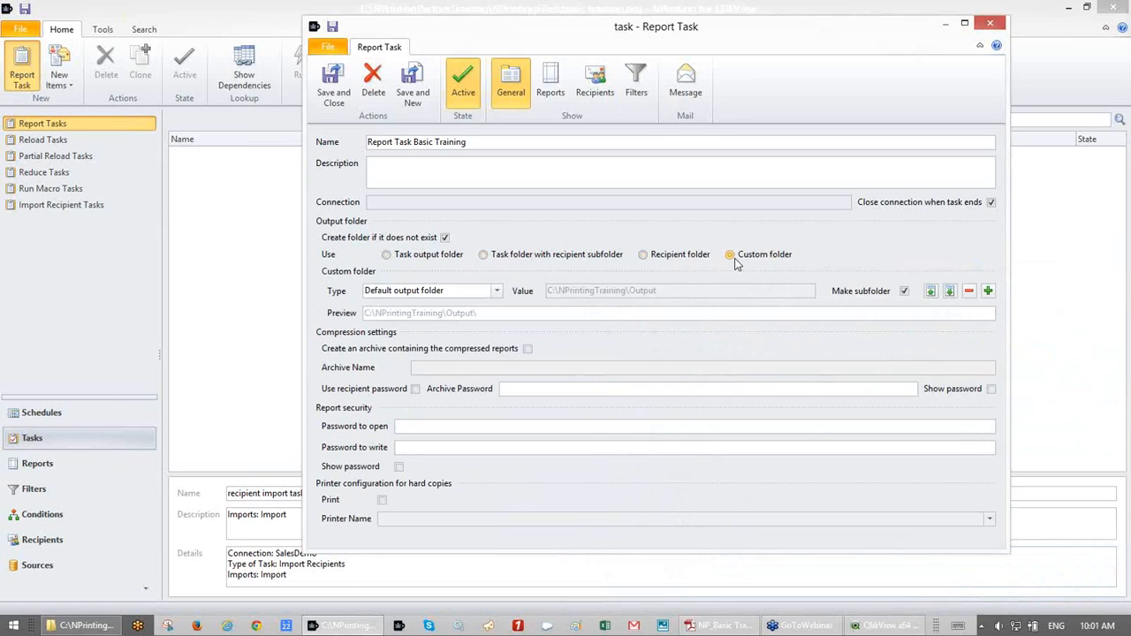
pyautogui.click(496, 291)
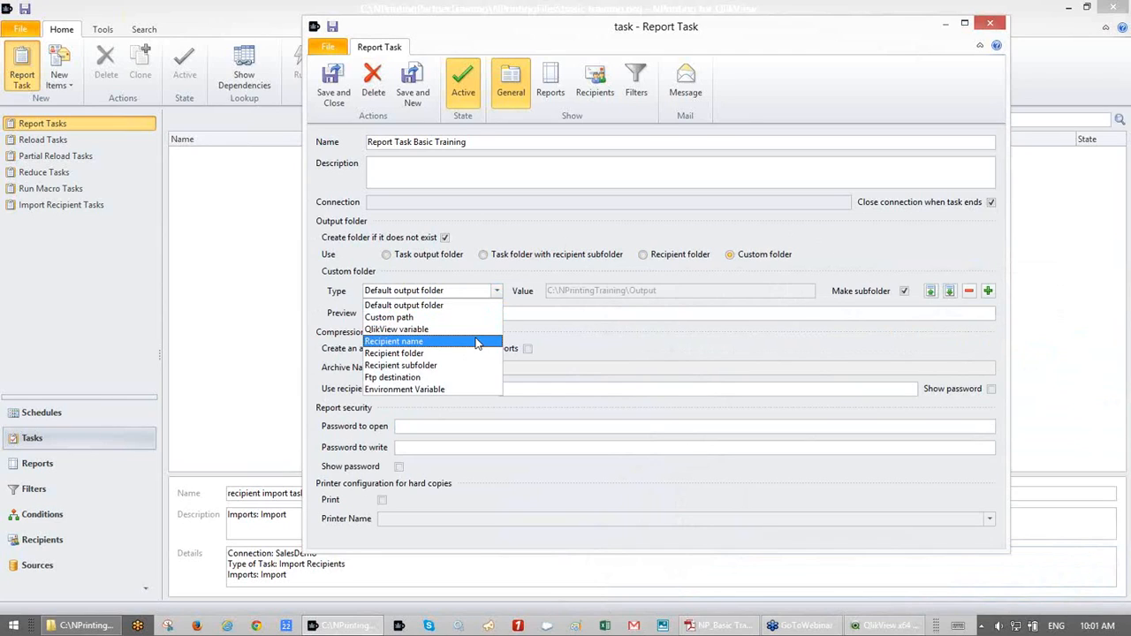
pyautogui.click(853, 256)
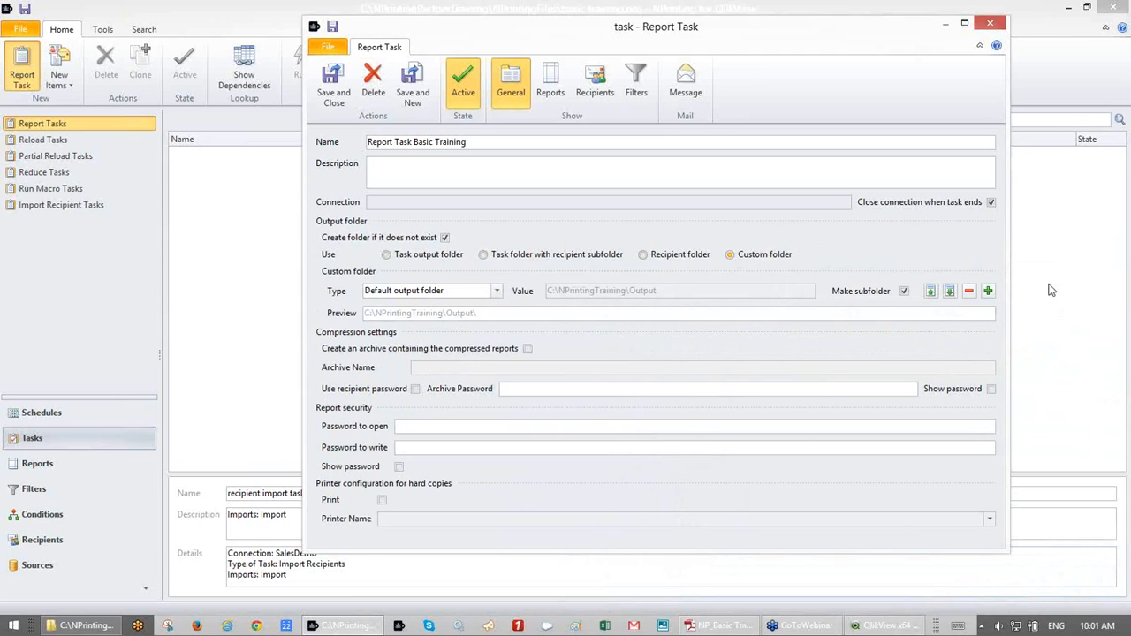
pyautogui.click(989, 291)
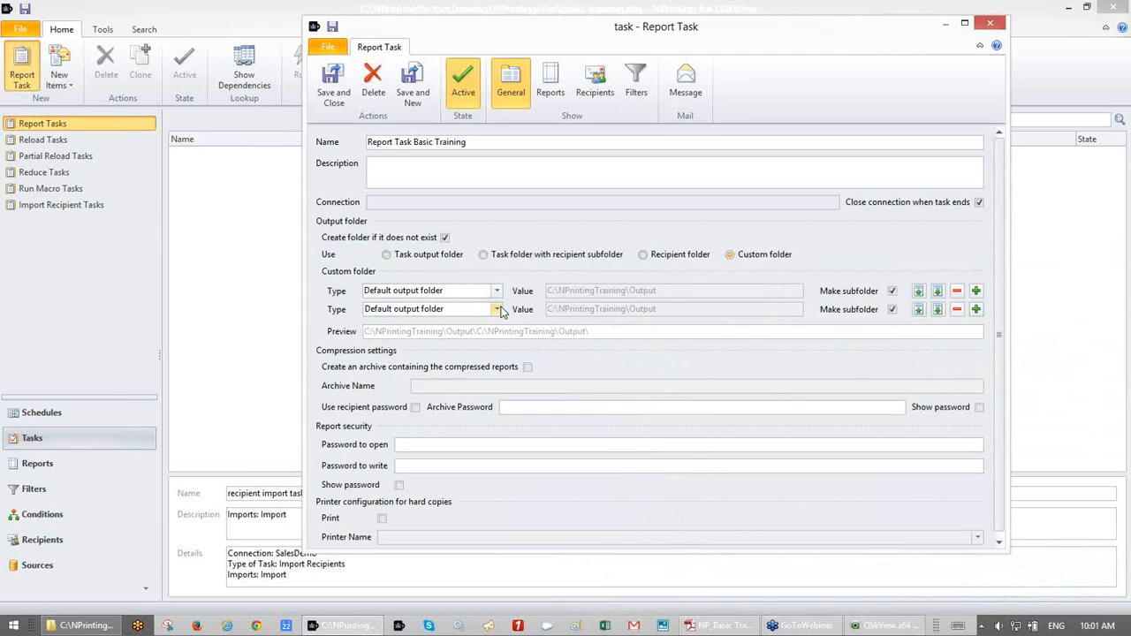
pyautogui.click(499, 311)
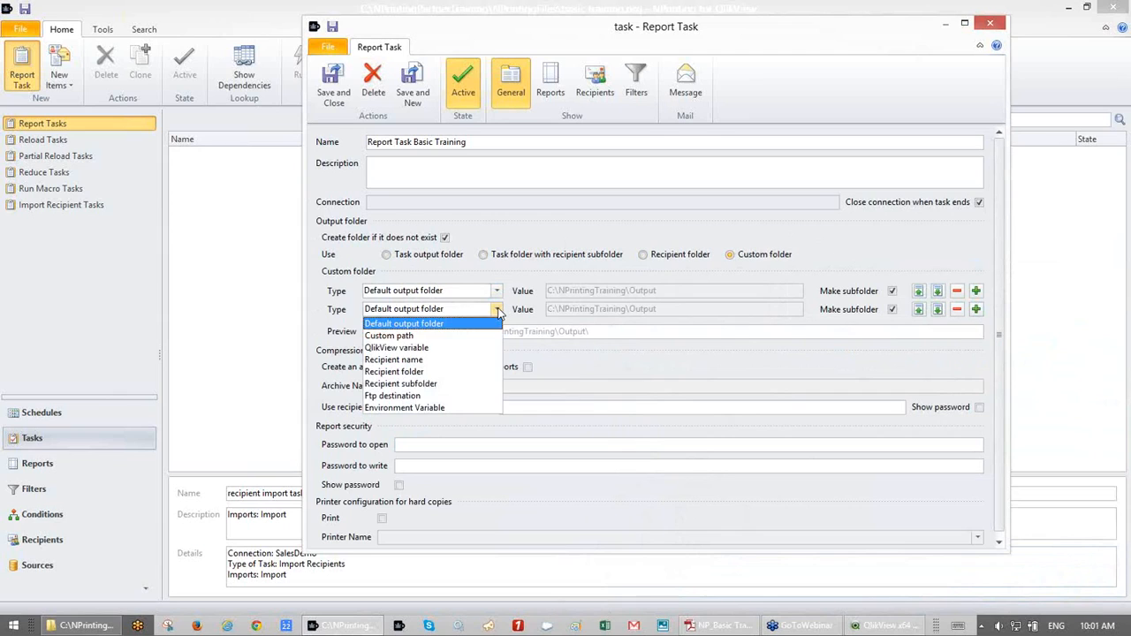
pyautogui.click(449, 358)
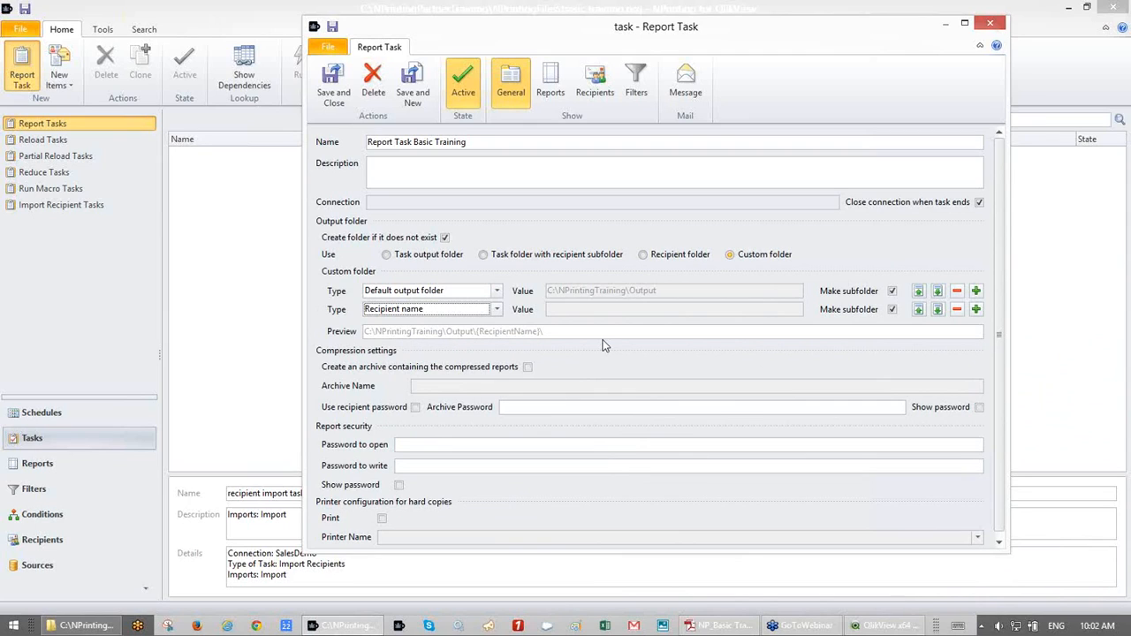
# - Remove the Ftp and extra custom folder rows and send output to each recipient's folder
pyautogui.click(670, 294)
pyautogui.click(497, 311)
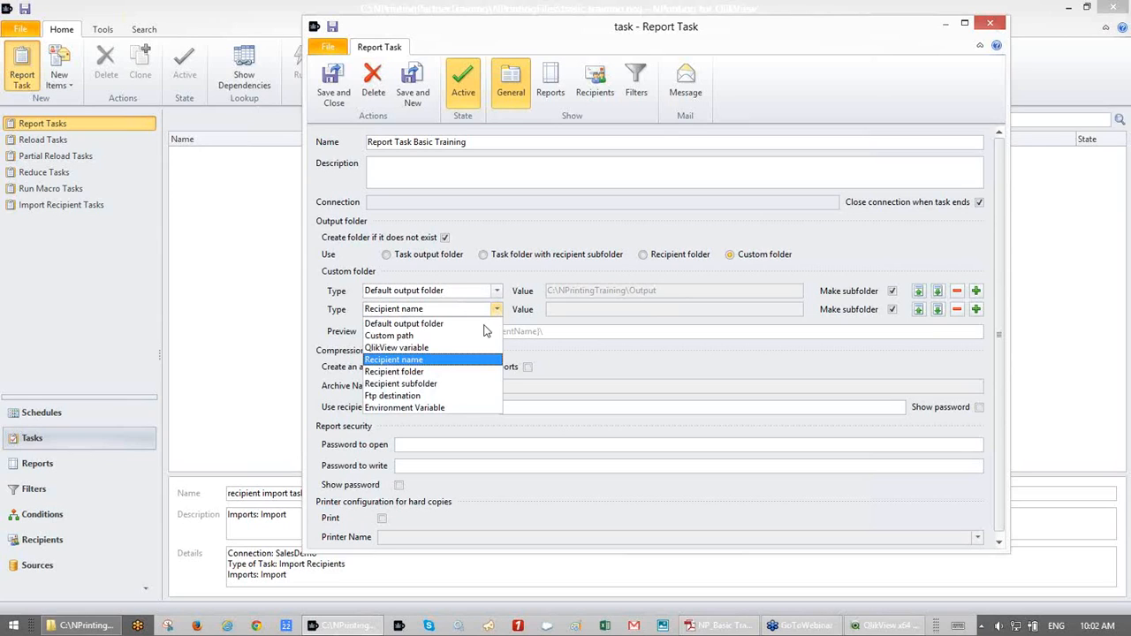
pyautogui.click(459, 397)
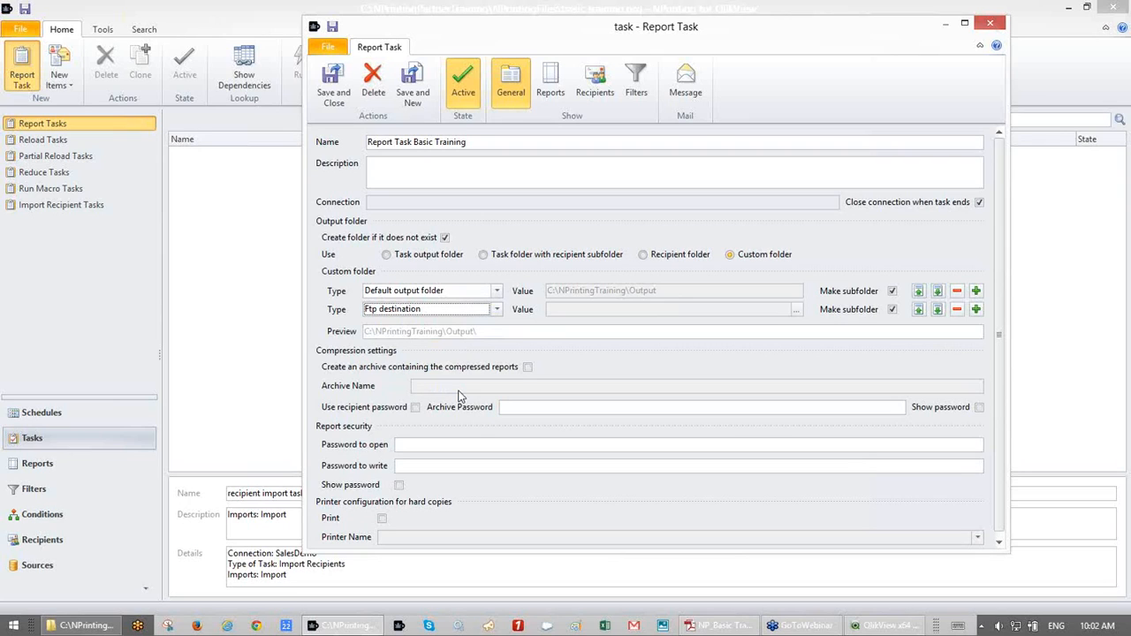
pyautogui.click(977, 310)
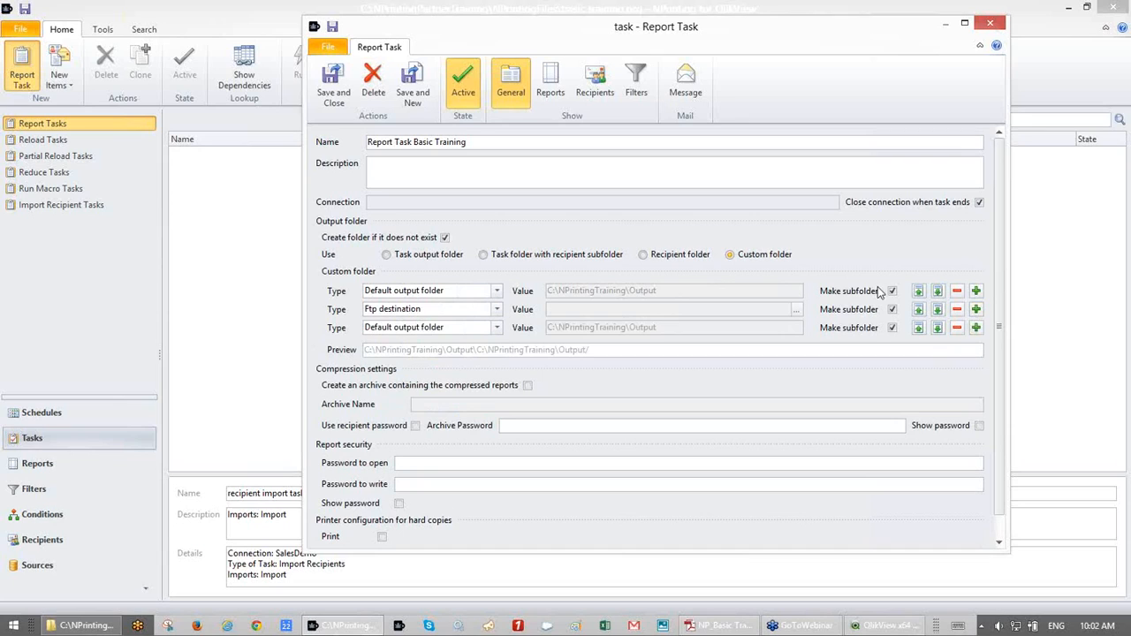
pyautogui.click(957, 310)
pyautogui.click(958, 310)
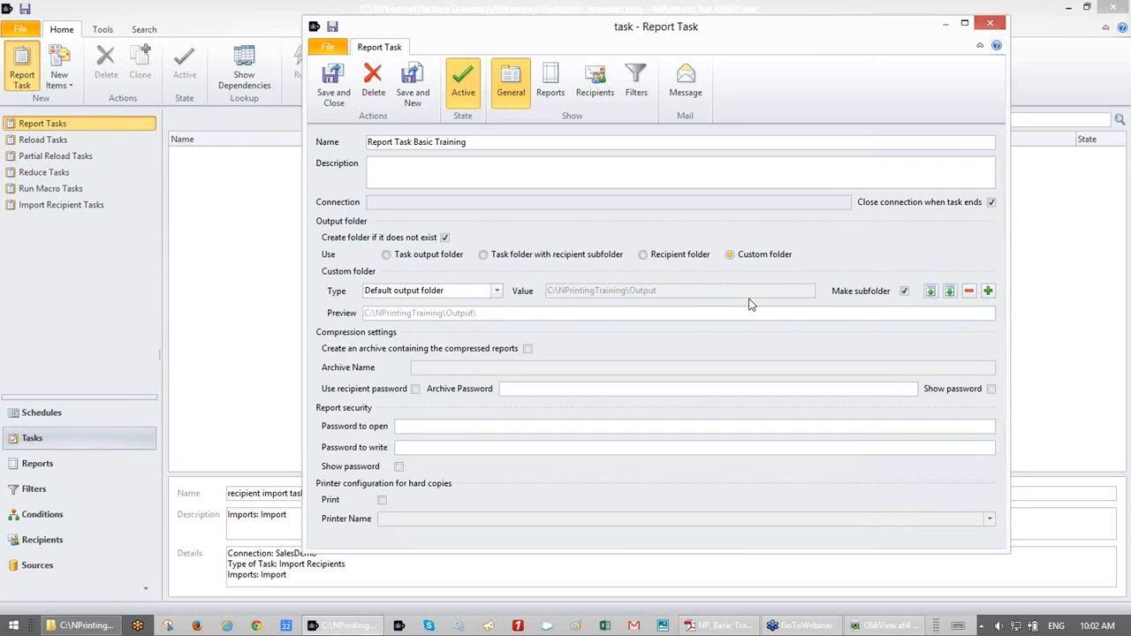
pyautogui.click(643, 255)
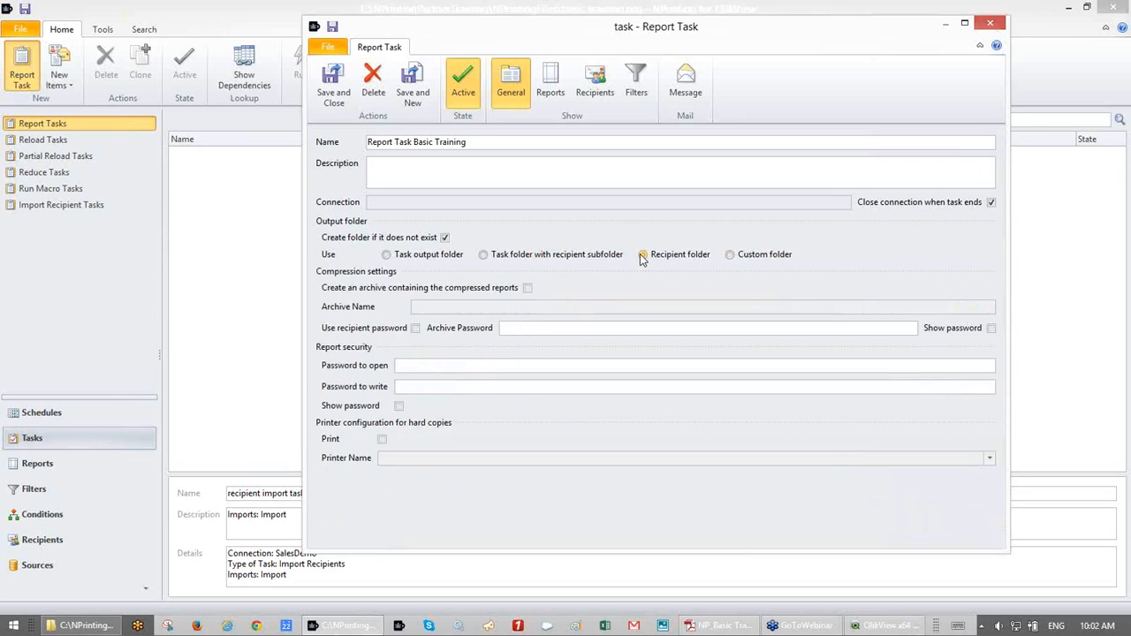
# - Turn on 'Create an archive containing the compressed reports' with recipient password left off
pyautogui.click(528, 289)
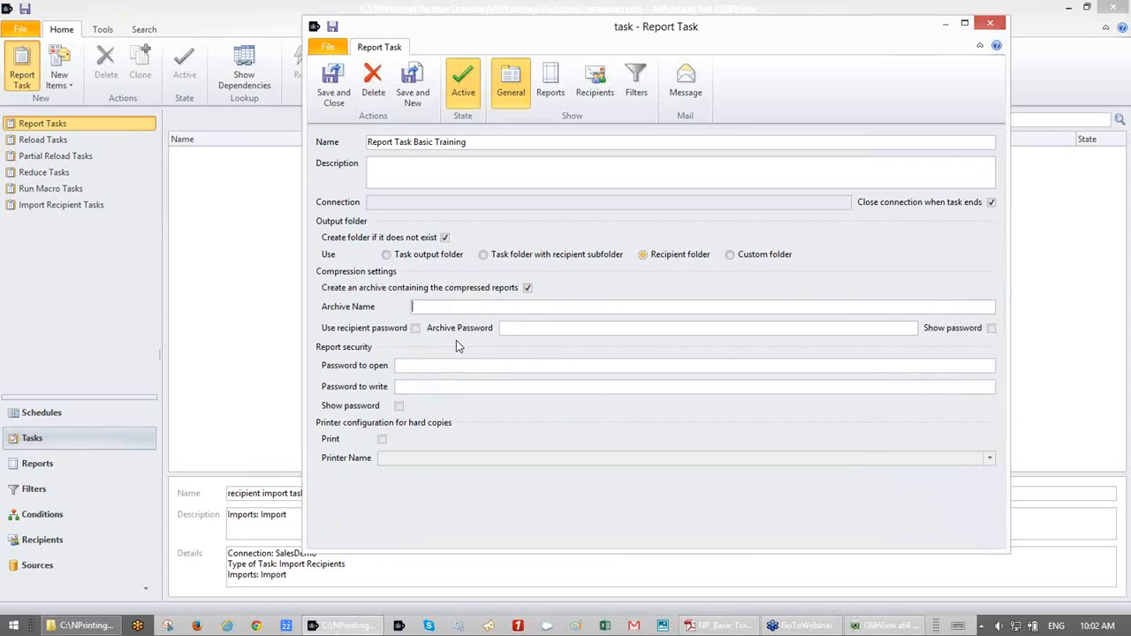
pyautogui.click(415, 329)
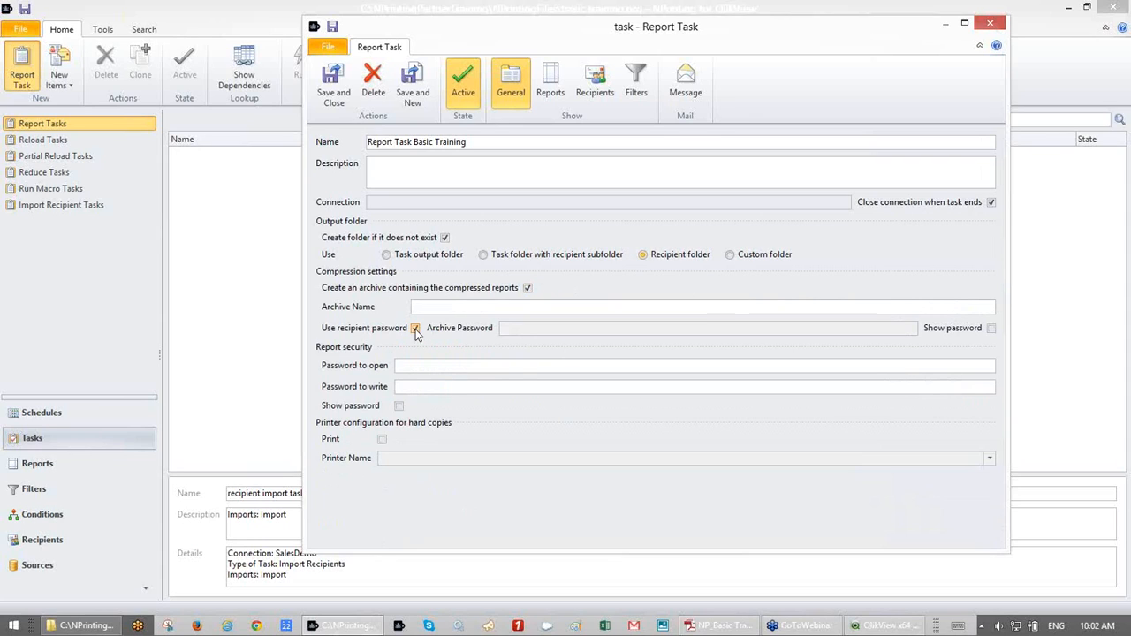
pyautogui.click(415, 330)
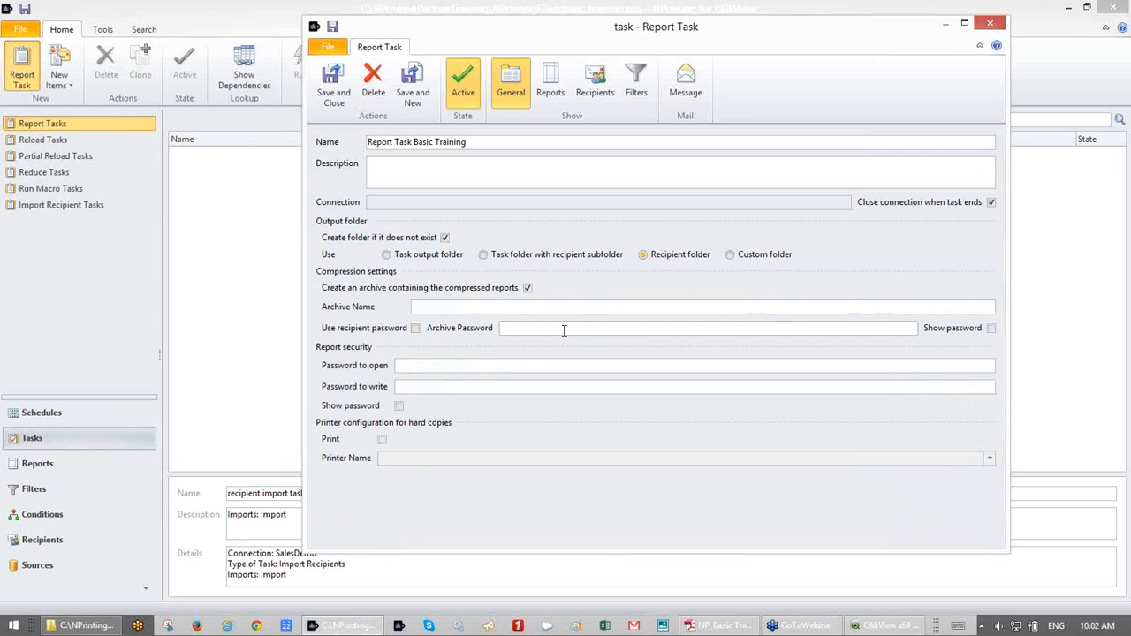
pyautogui.click(517, 328)
# - Try hard-copy printing on the HP Deskjet F4100 series, then turn printing back off
pyautogui.click(382, 439)
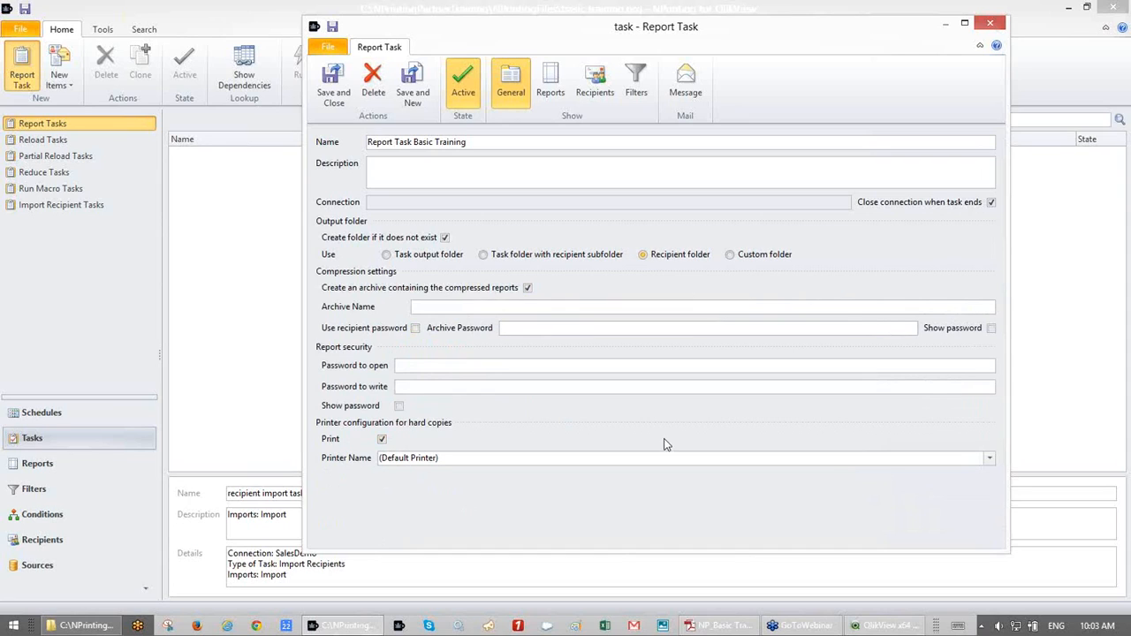
pyautogui.click(990, 459)
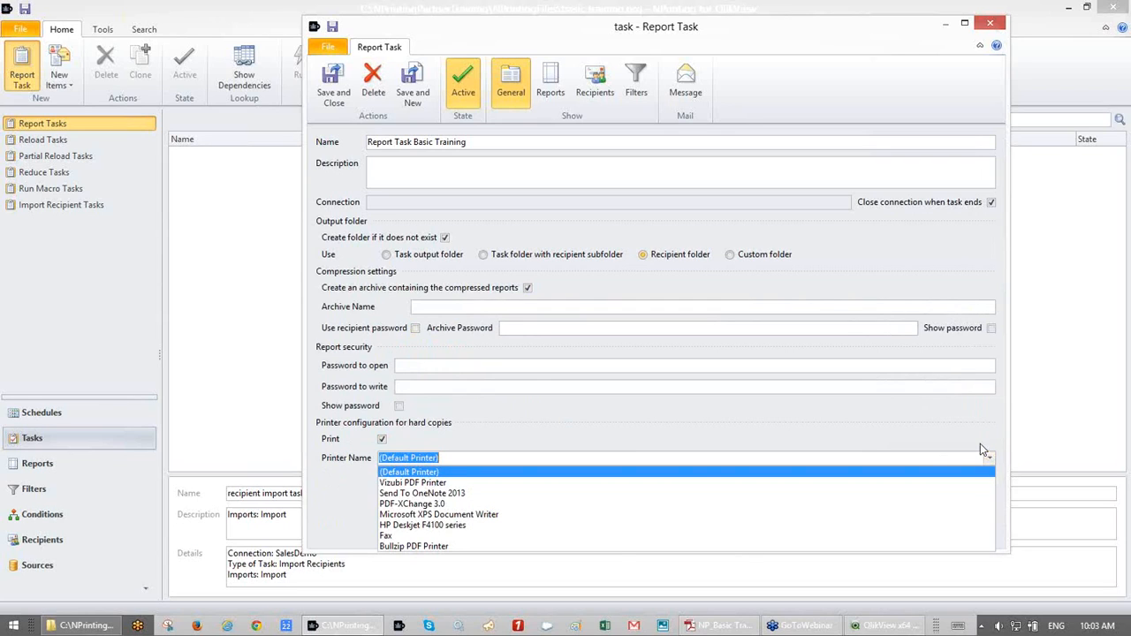
pyautogui.click(977, 444)
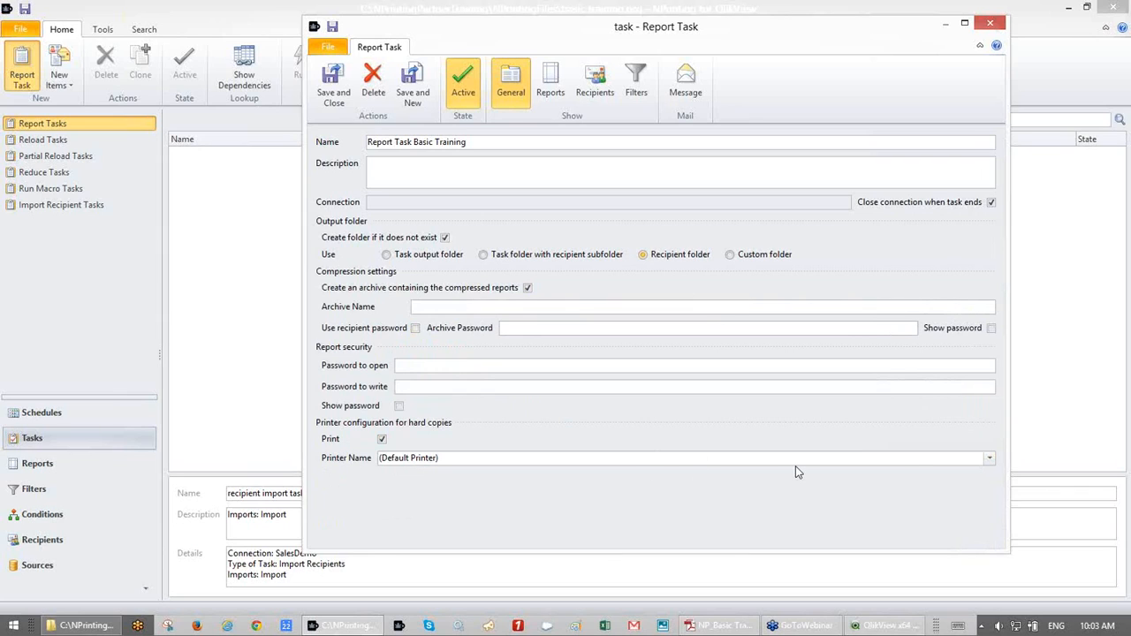
pyautogui.click(991, 460)
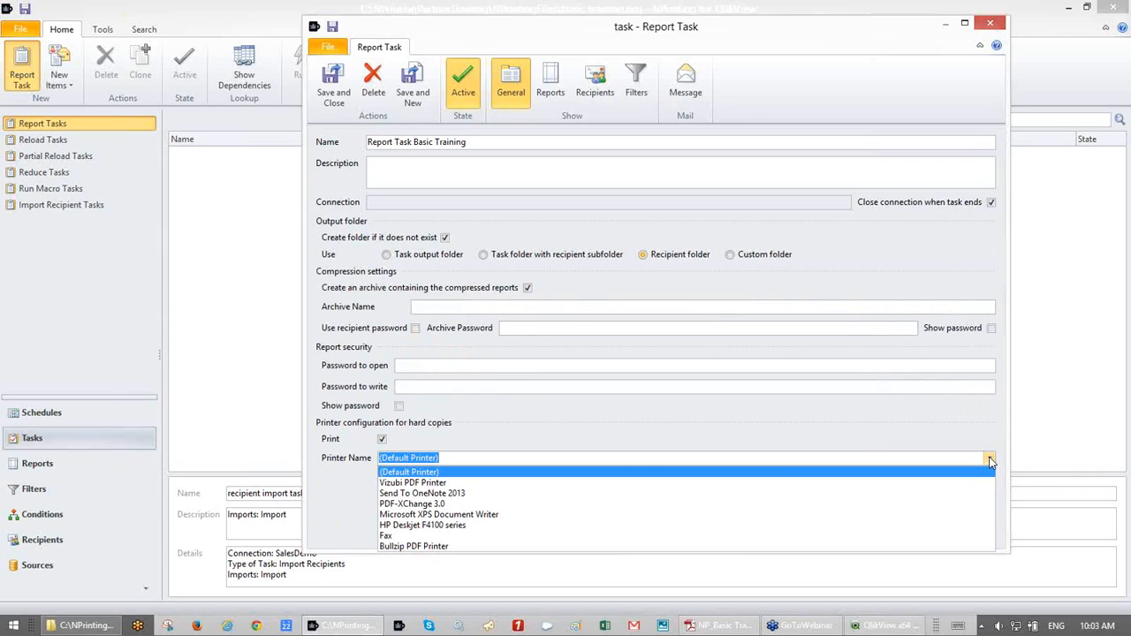
pyautogui.click(637, 525)
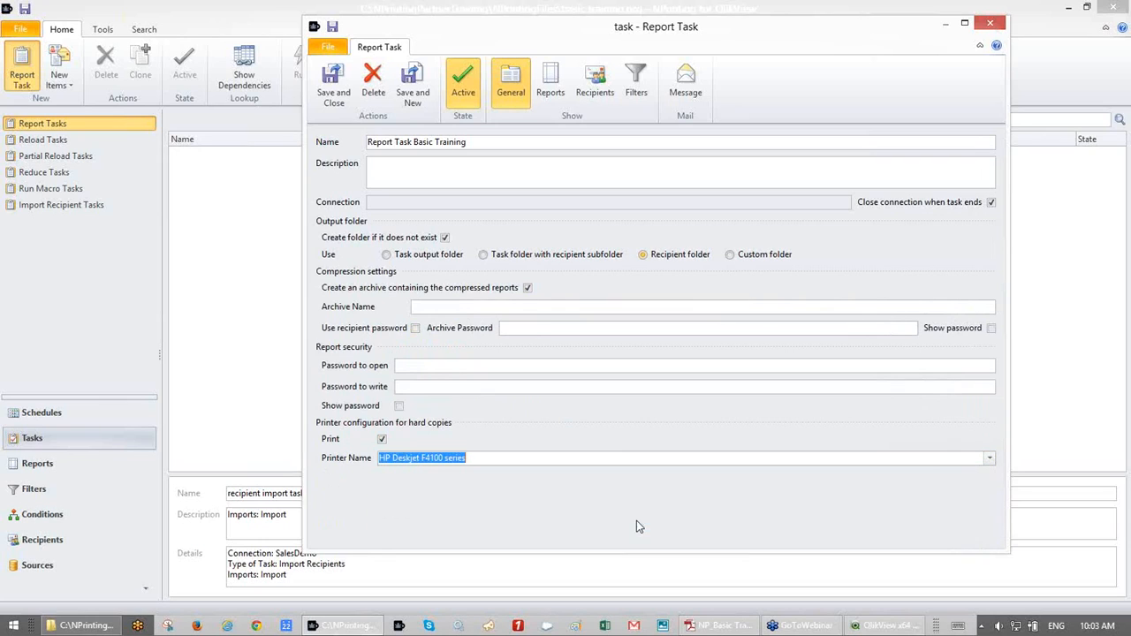
pyautogui.click(382, 439)
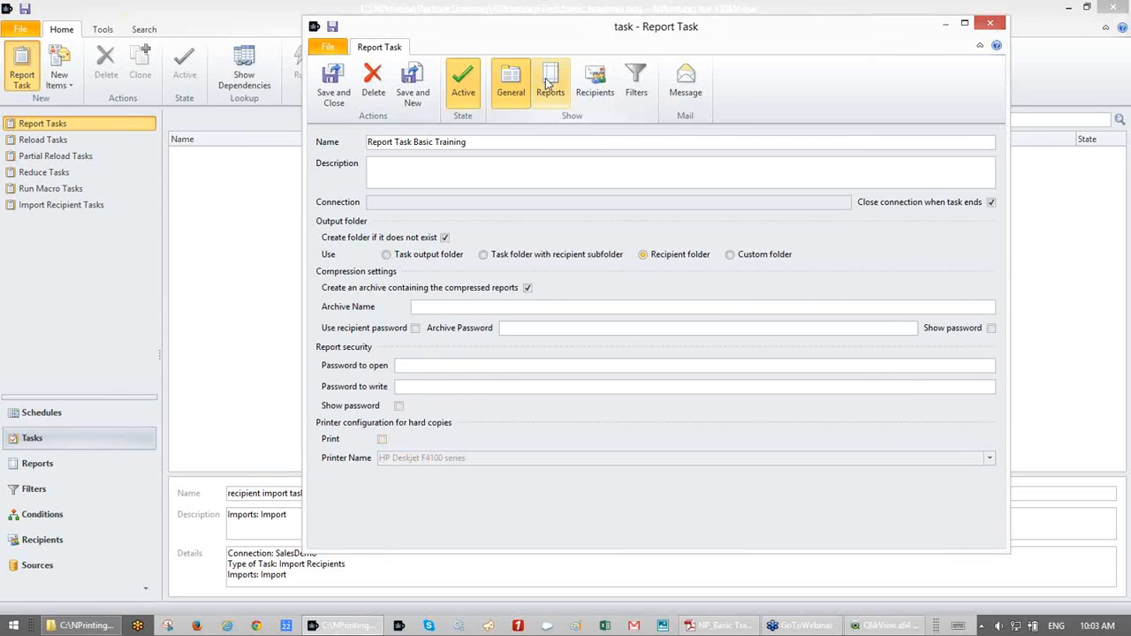
# - Save the task and turn off archiving after the missing archive-name error
pyautogui.click(332, 27)
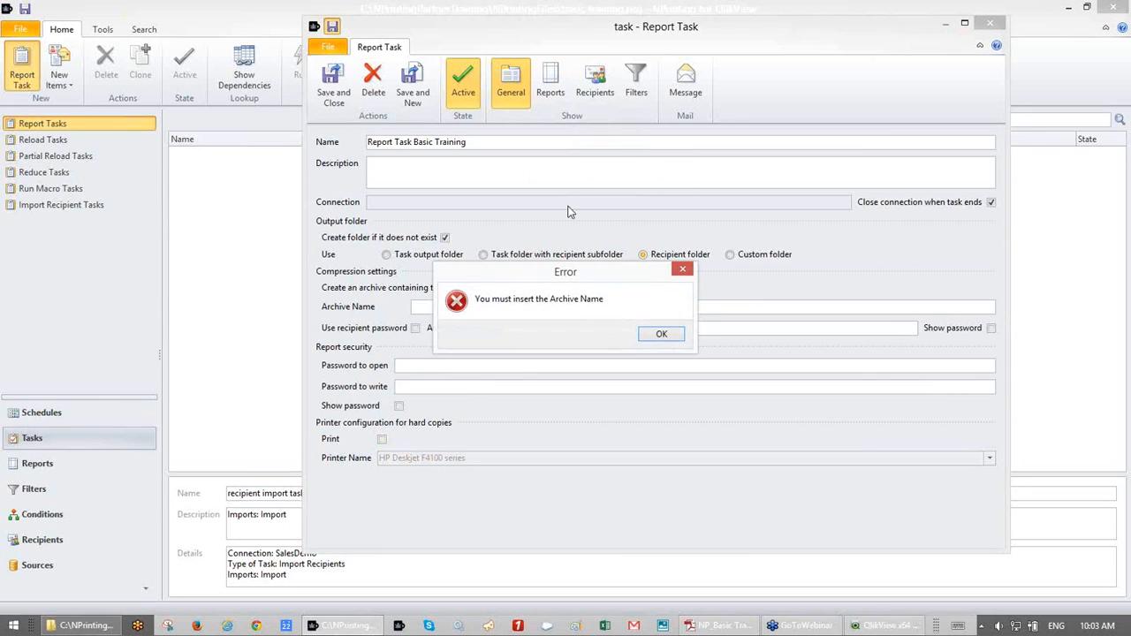
pyautogui.click(663, 334)
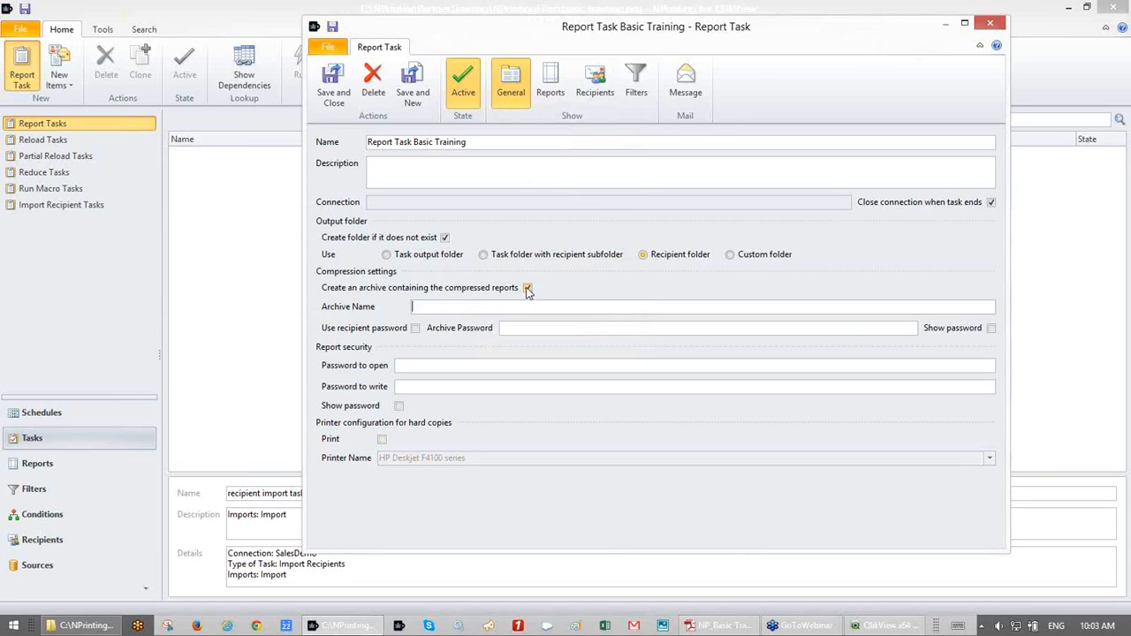
pyautogui.click(527, 289)
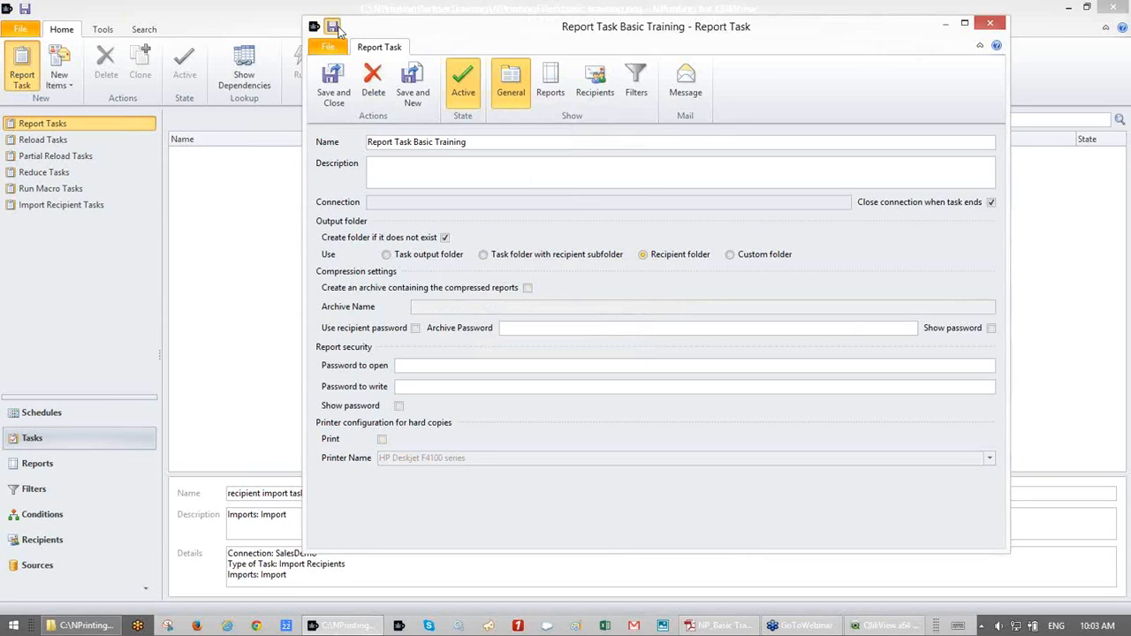
pyautogui.click(548, 89)
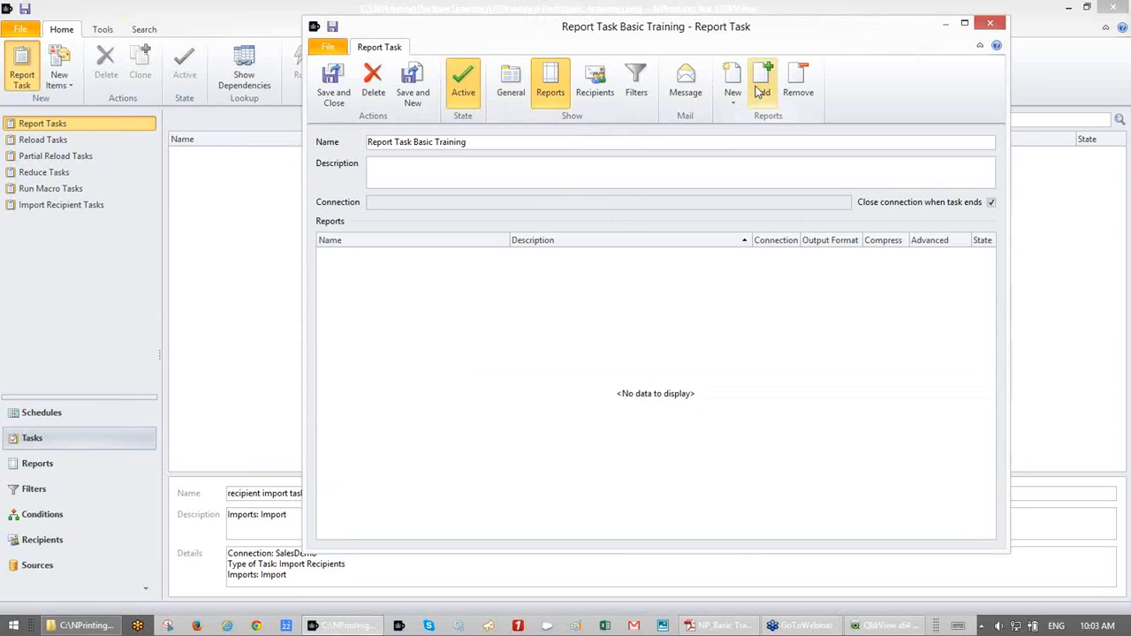
# - Add ExcelReport Basic to the task as Xlsx output and open its report settings
pyautogui.click(760, 91)
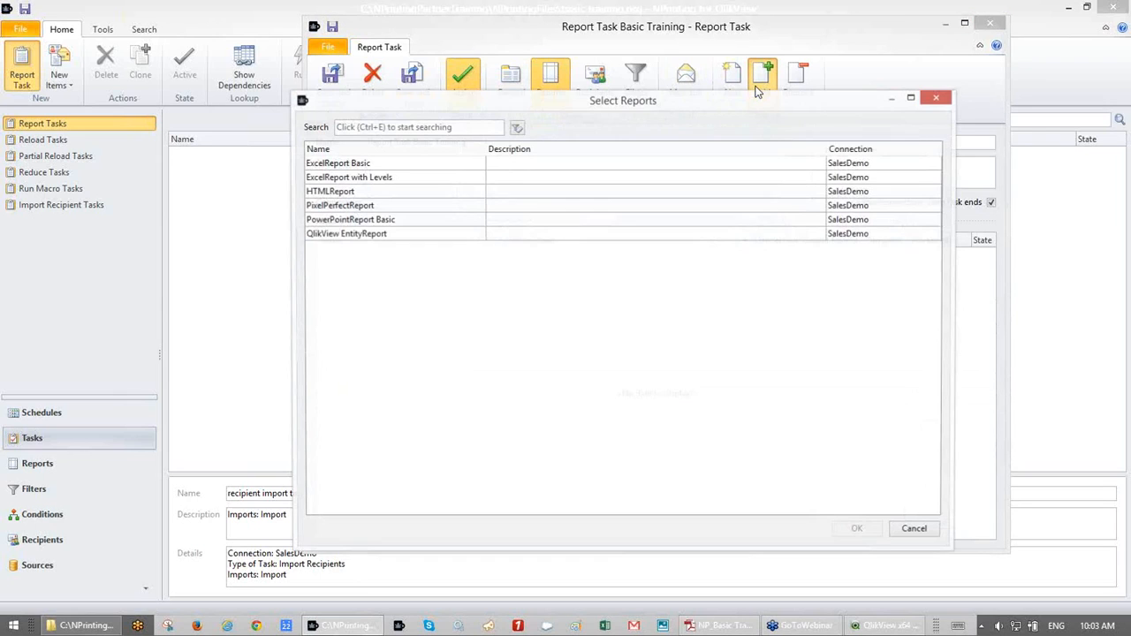
pyautogui.click(381, 165)
pyautogui.doubleClick(381, 165)
pyautogui.click(424, 256)
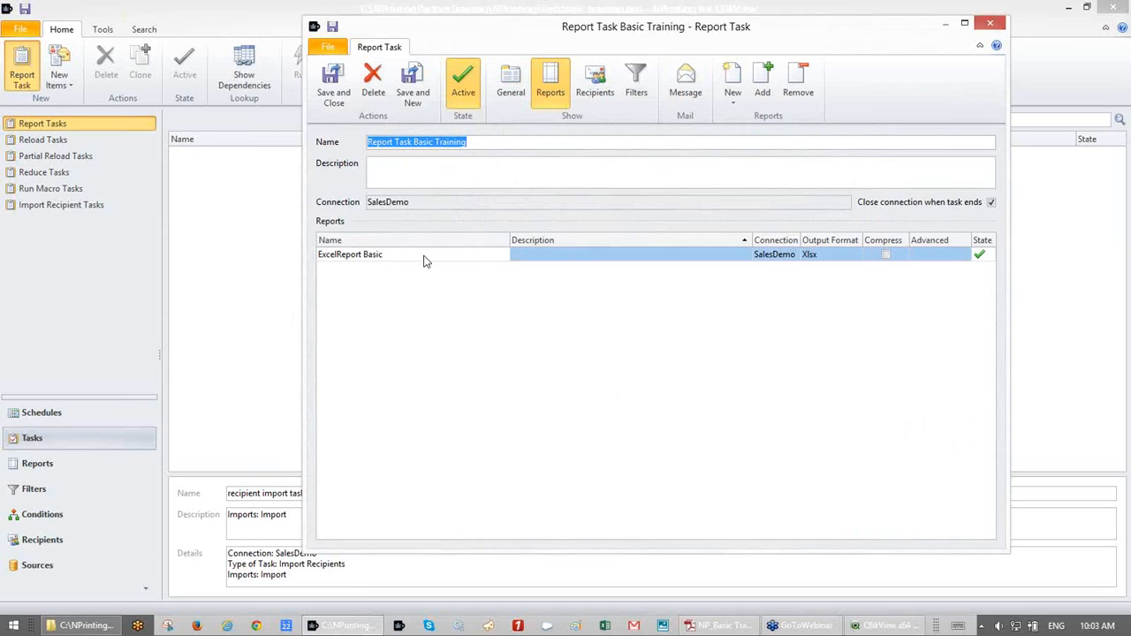
pyautogui.doubleClick(423, 257)
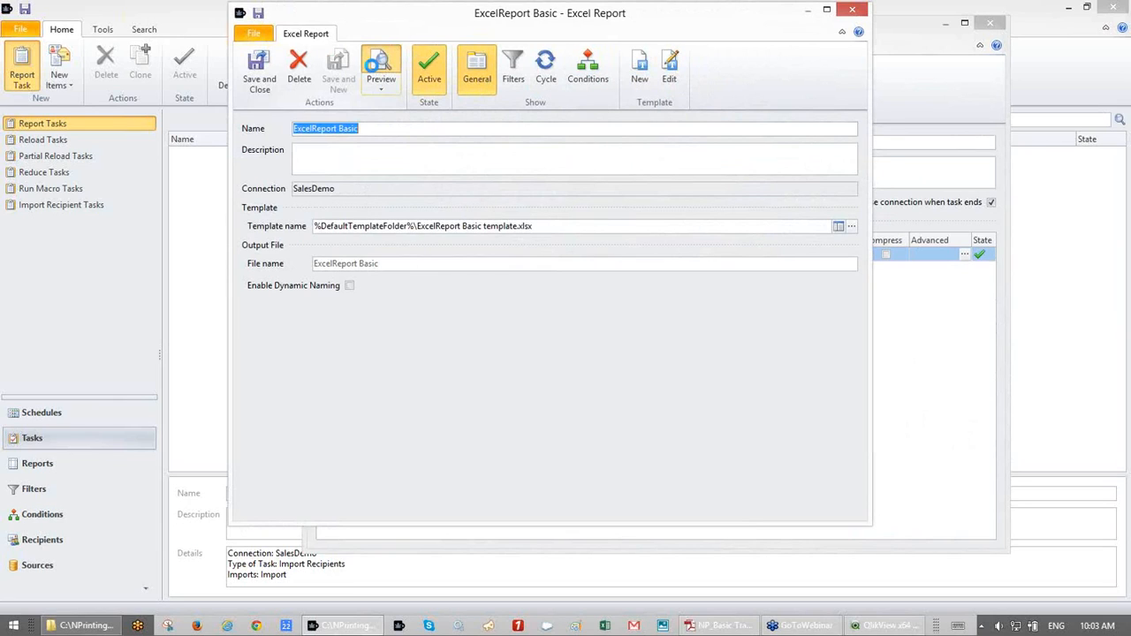
pyautogui.click(374, 72)
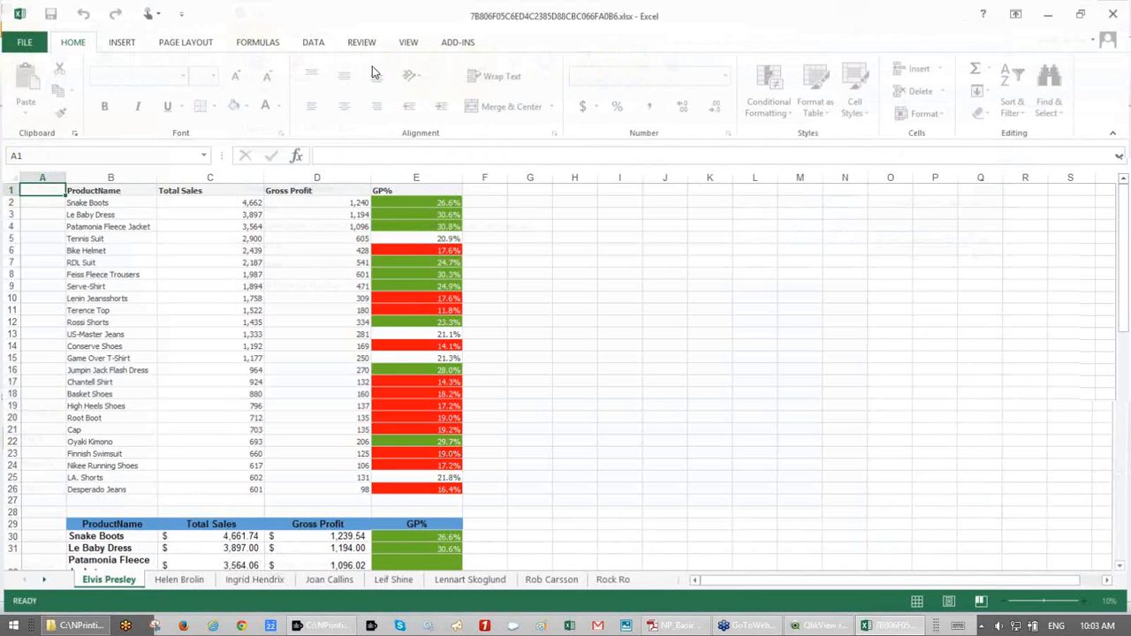
pyautogui.click(178, 580)
pyautogui.click(254, 580)
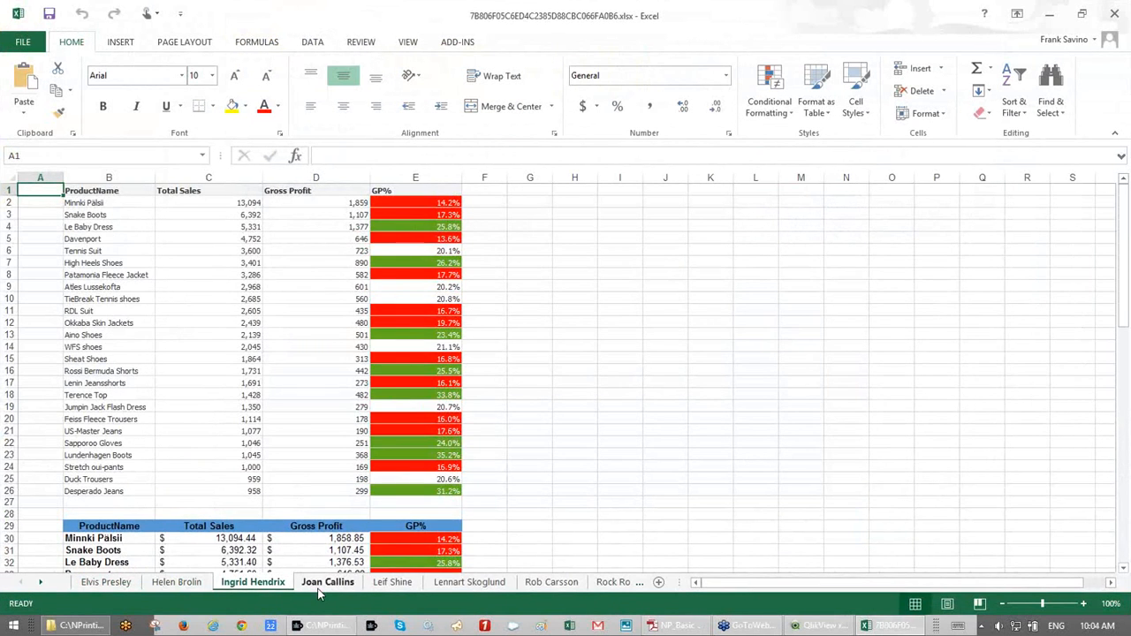
pyautogui.click(324, 585)
pyautogui.click(394, 585)
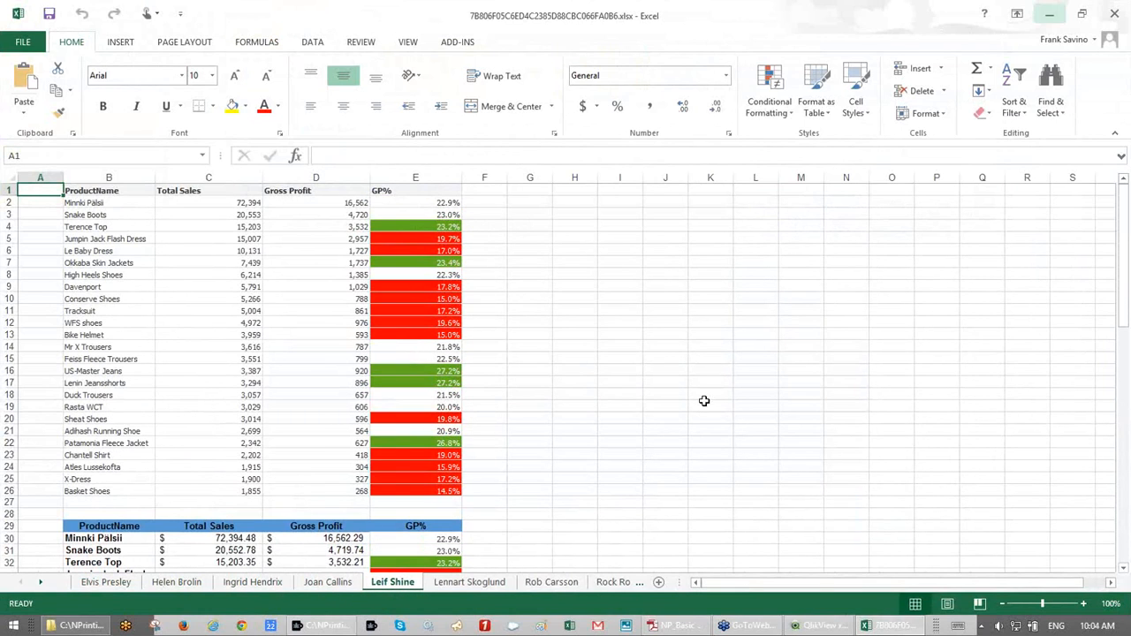
pyautogui.scroll(-7, 717, 362)
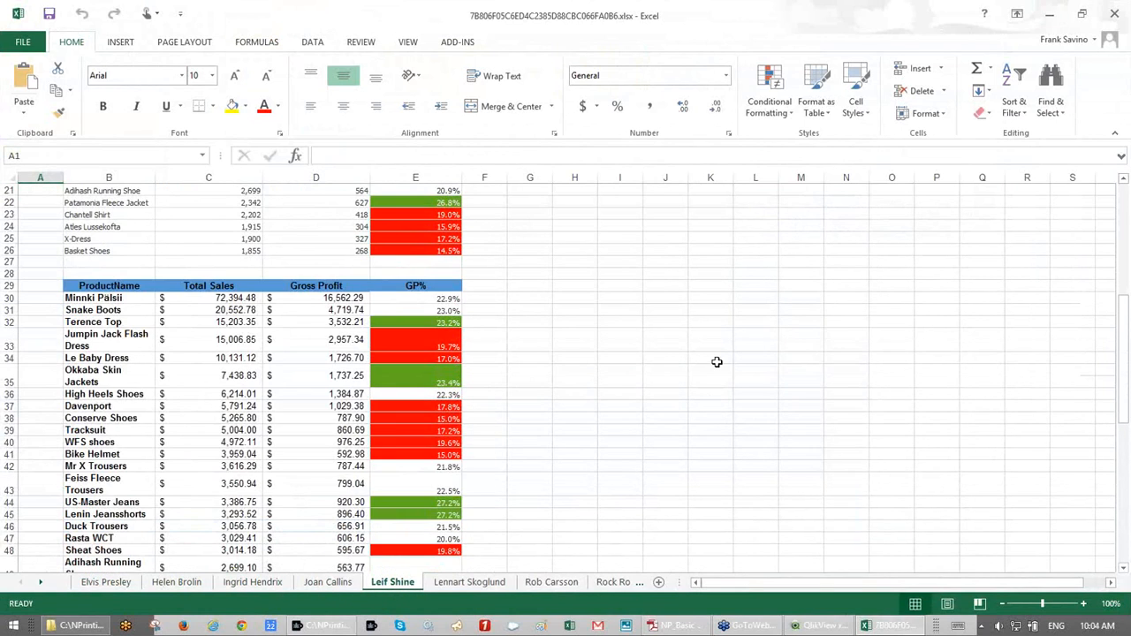
pyautogui.scroll(-6, 716, 362)
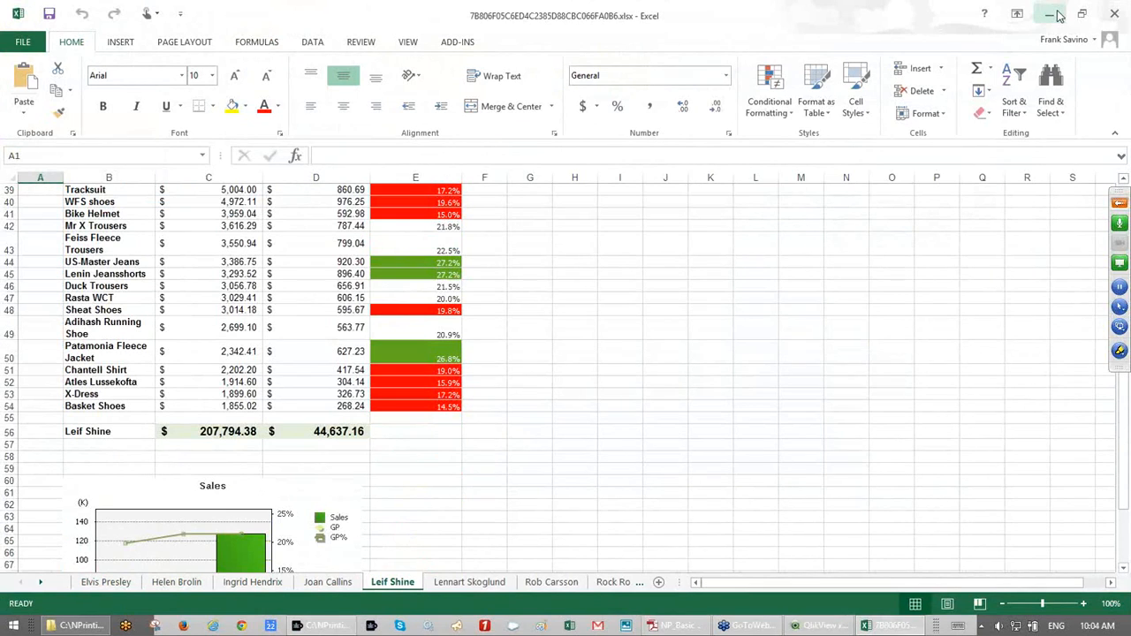
pyautogui.click(1052, 15)
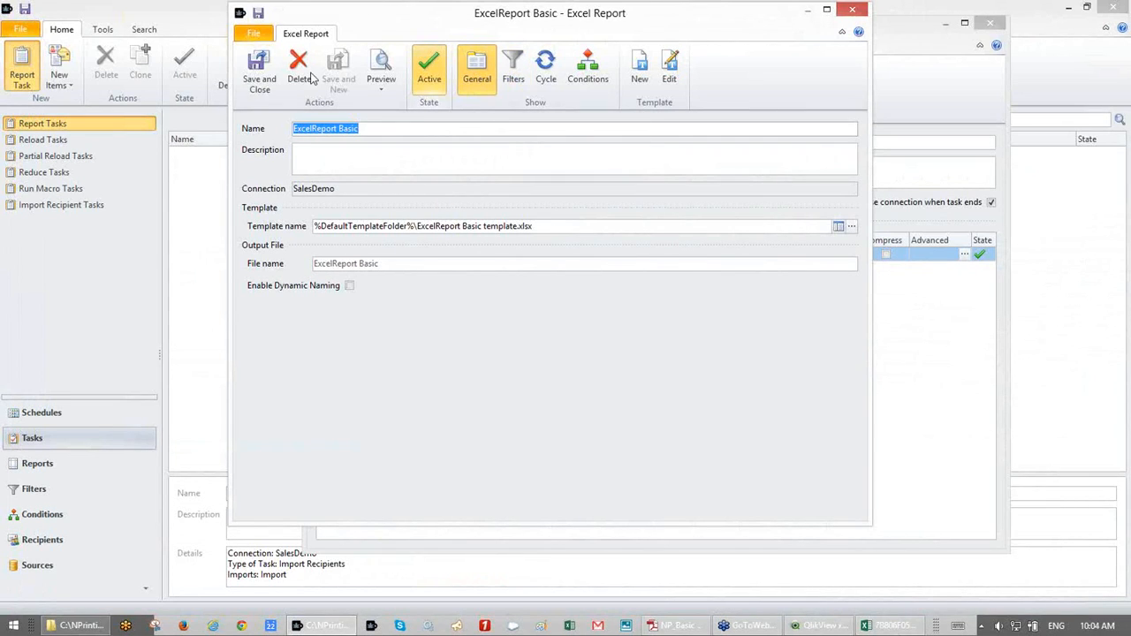
# - Save the Excel report settings and add QlikView EntityReport to the task
pyautogui.click(270, 78)
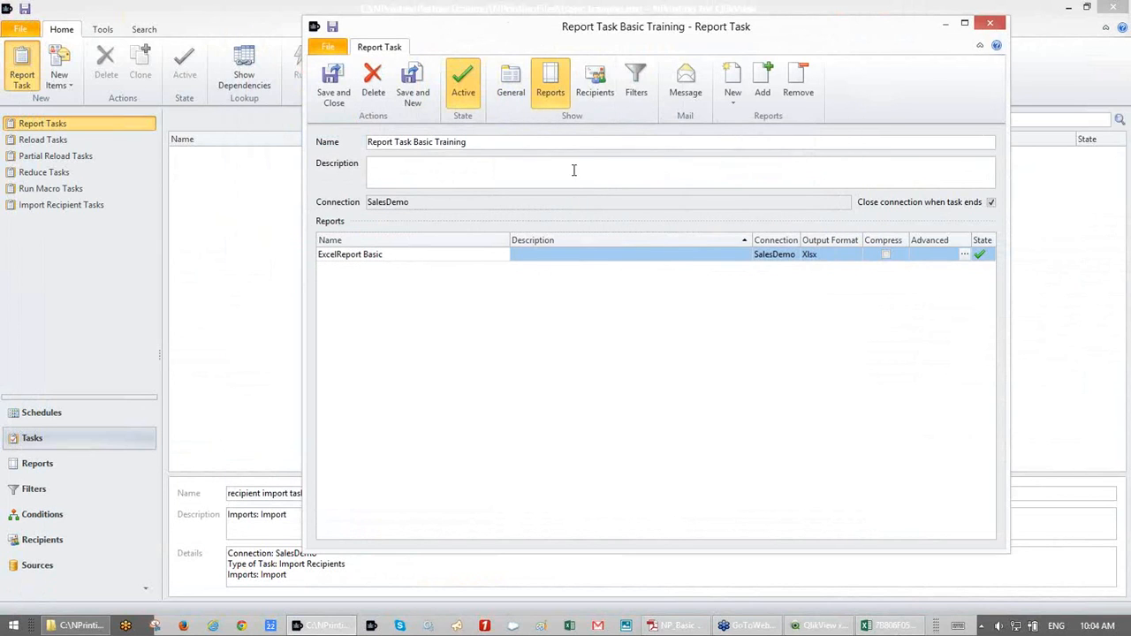
pyautogui.click(760, 89)
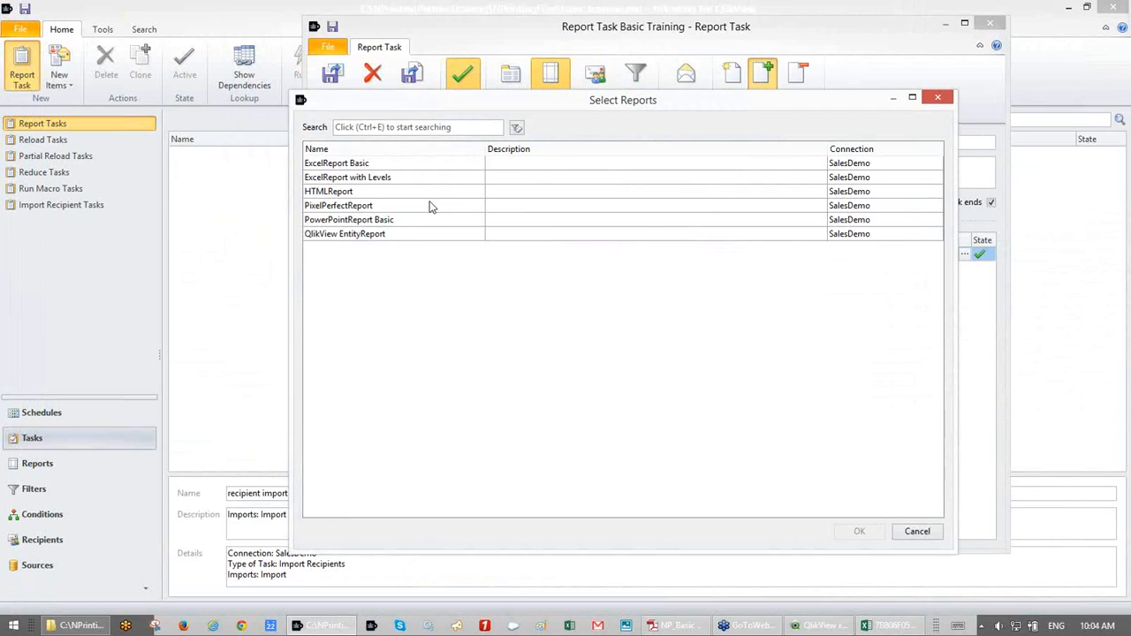
pyautogui.click(377, 235)
pyautogui.doubleClick(375, 235)
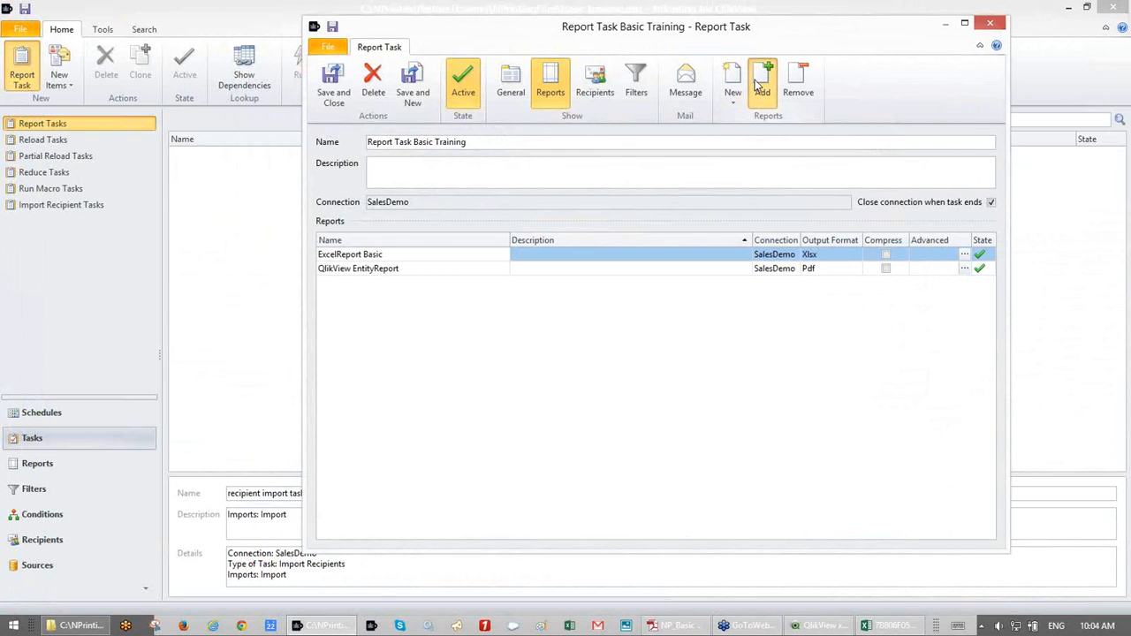
# - Add a second ExcelReport Basic and set the third report's output format to Pdf
pyautogui.click(760, 83)
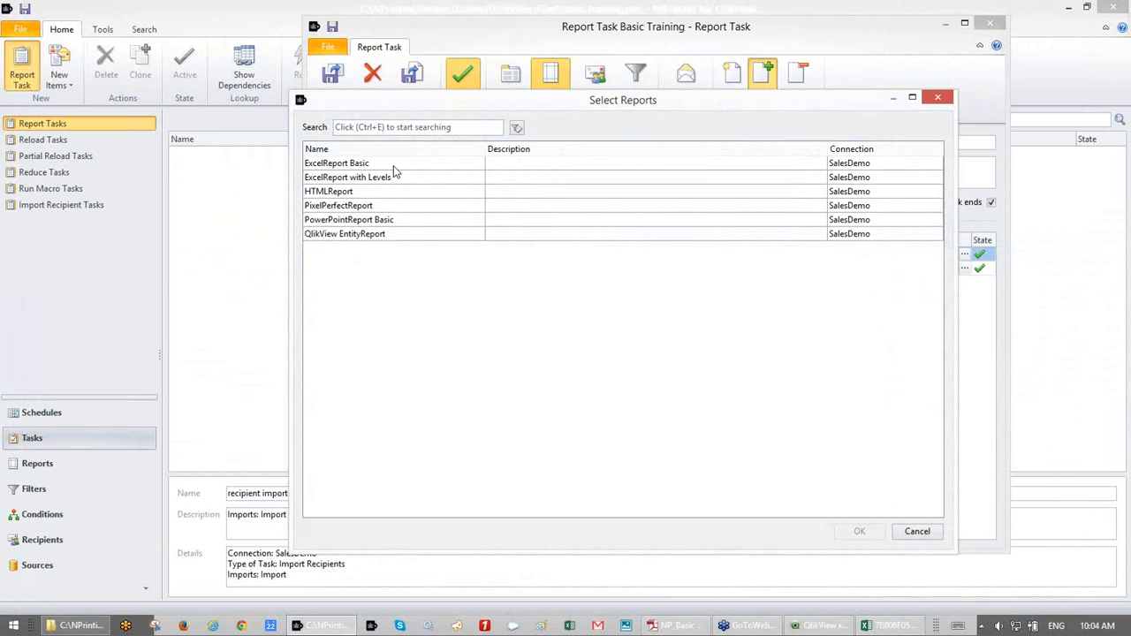
pyautogui.click(393, 165)
pyautogui.doubleClick(394, 165)
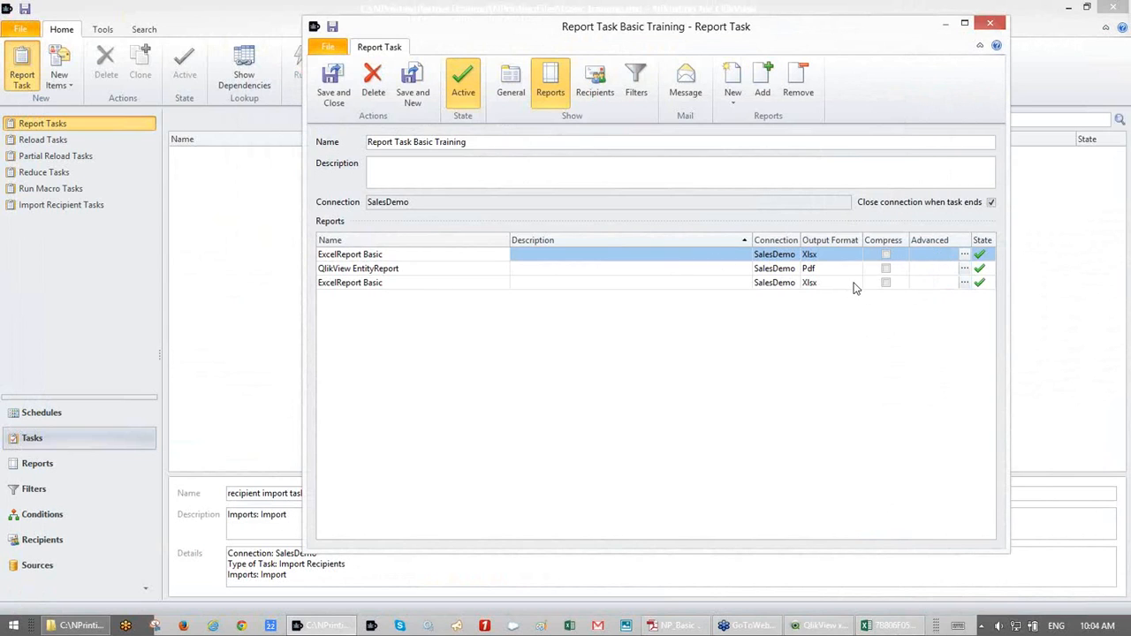
pyautogui.click(854, 284)
pyautogui.click(853, 285)
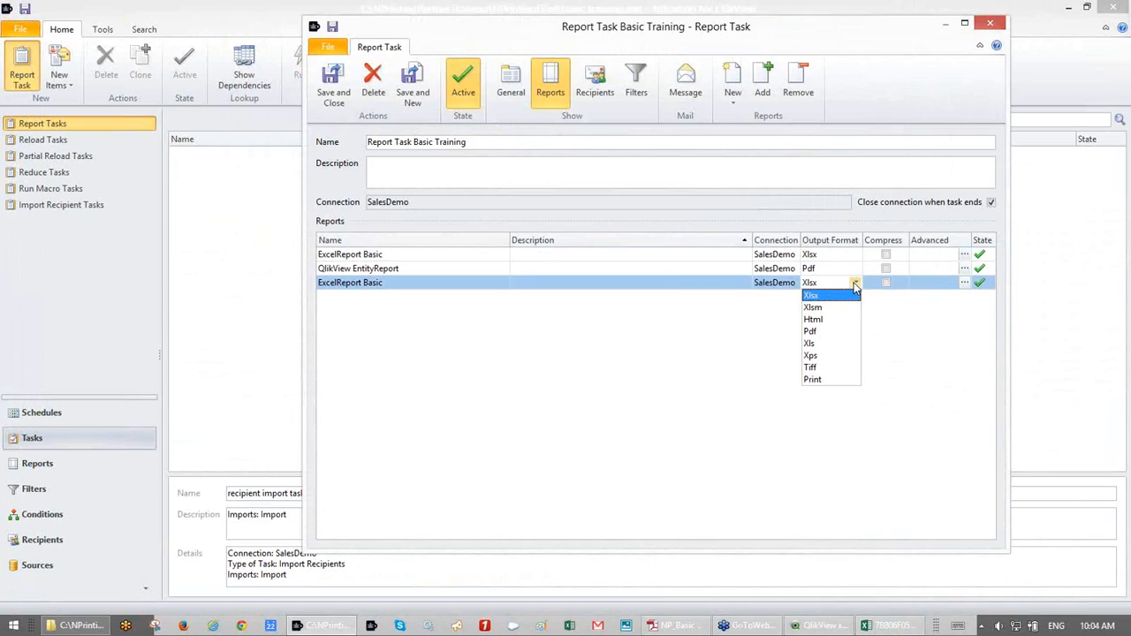
pyautogui.click(838, 331)
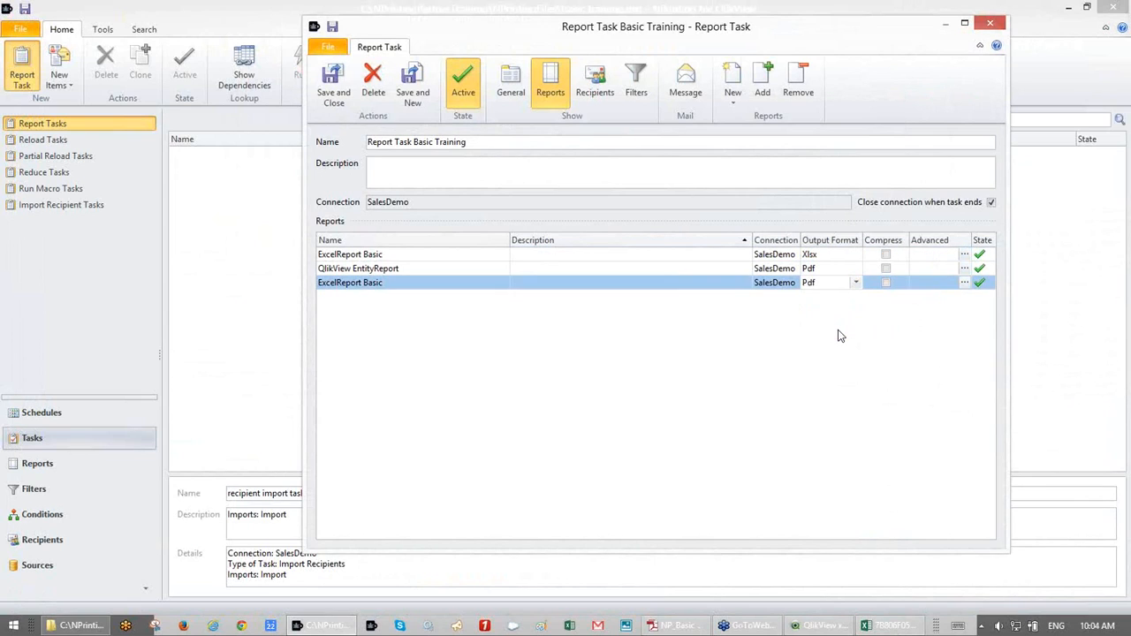
# - Remove the duplicate ExcelReport Basic entry, confirming with Yes
pyautogui.click(651, 280)
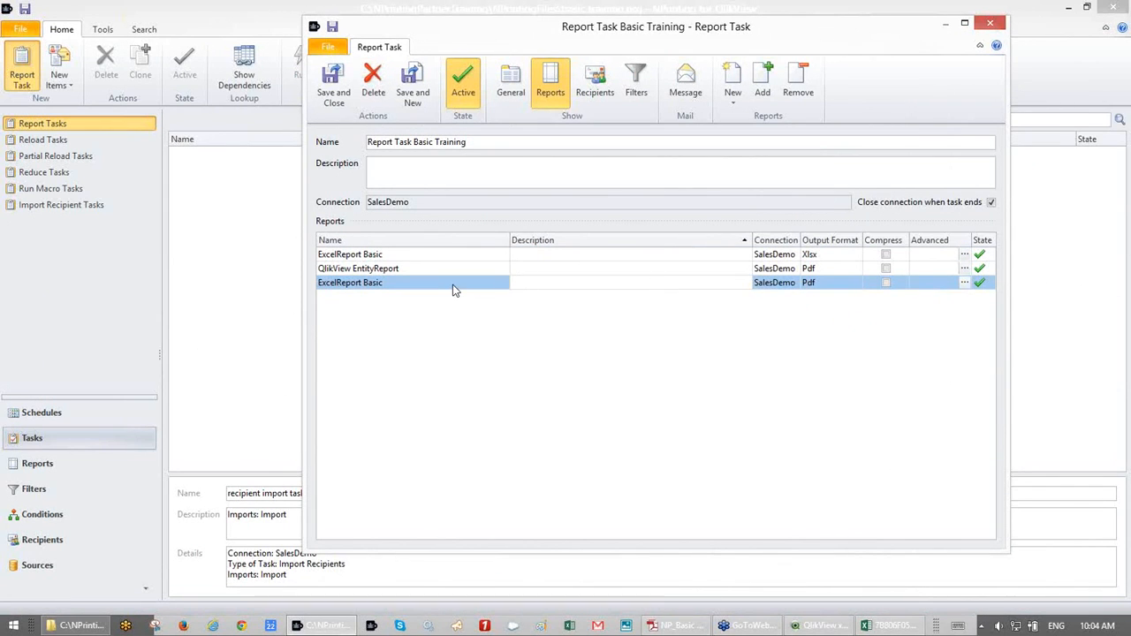
pyautogui.click(795, 81)
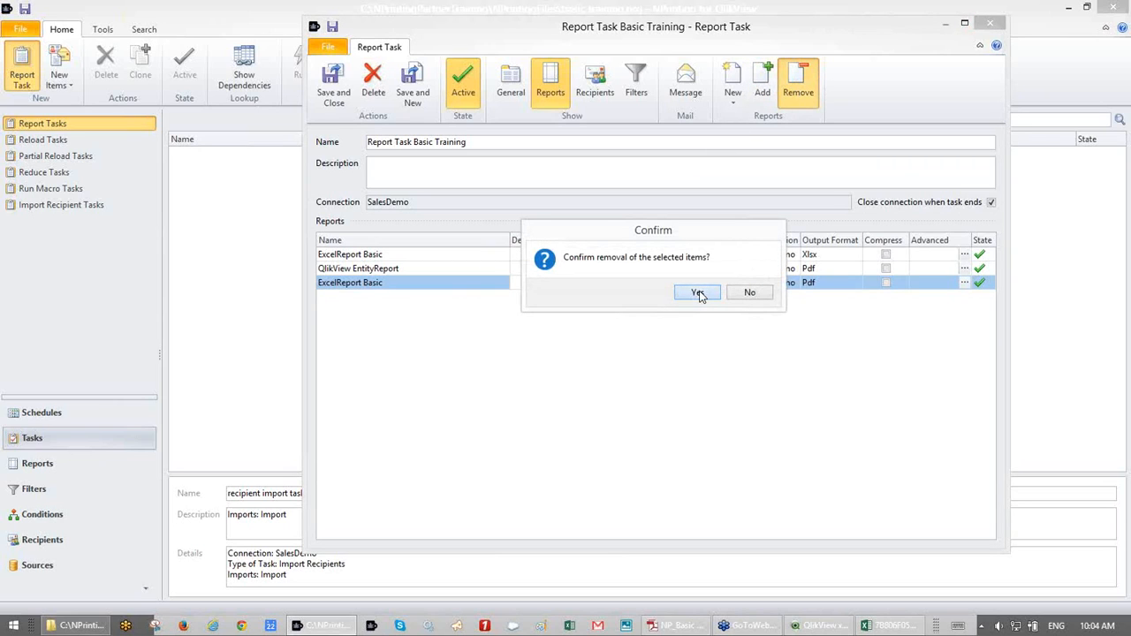
pyautogui.click(699, 292)
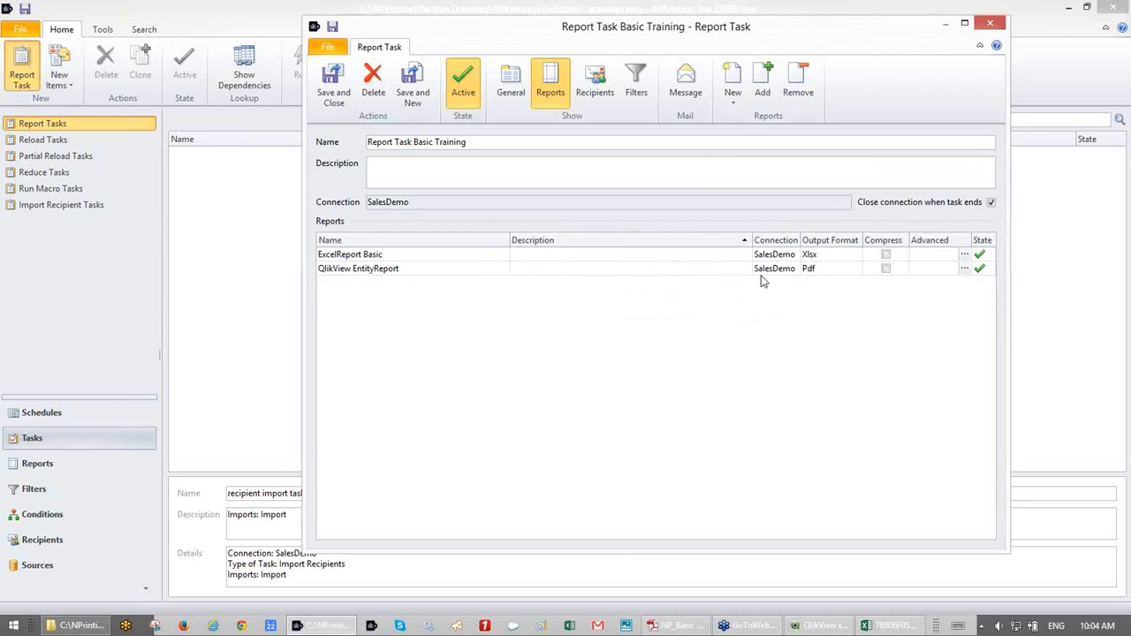
# - Set QlikView EntityReport's output to Csv with Comma as the separating character
pyautogui.click(850, 269)
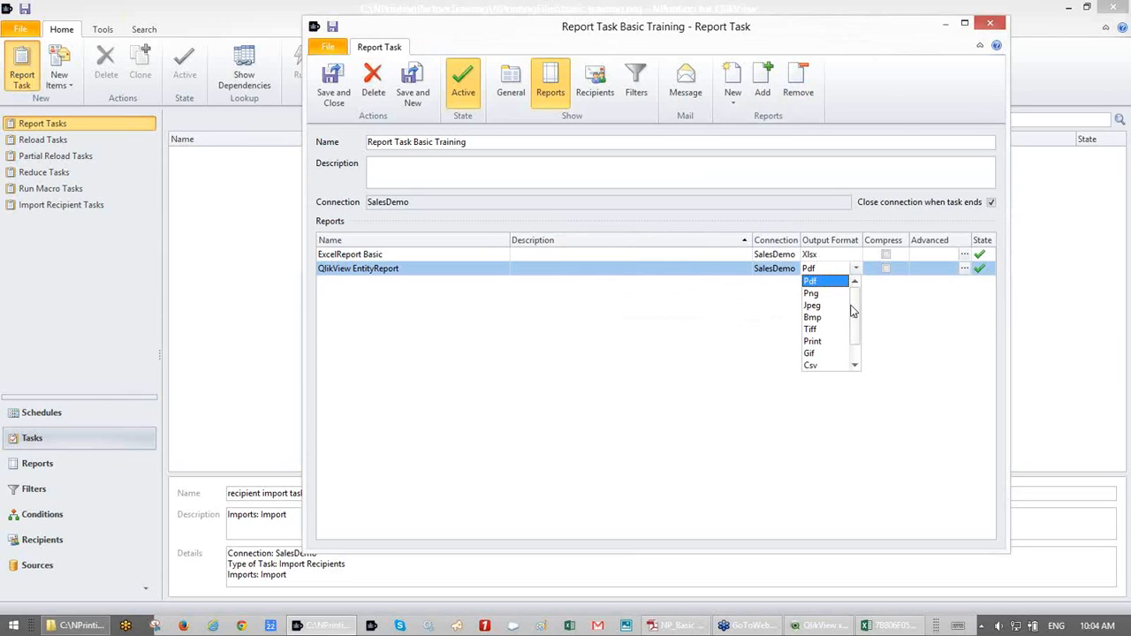
pyautogui.click(856, 365)
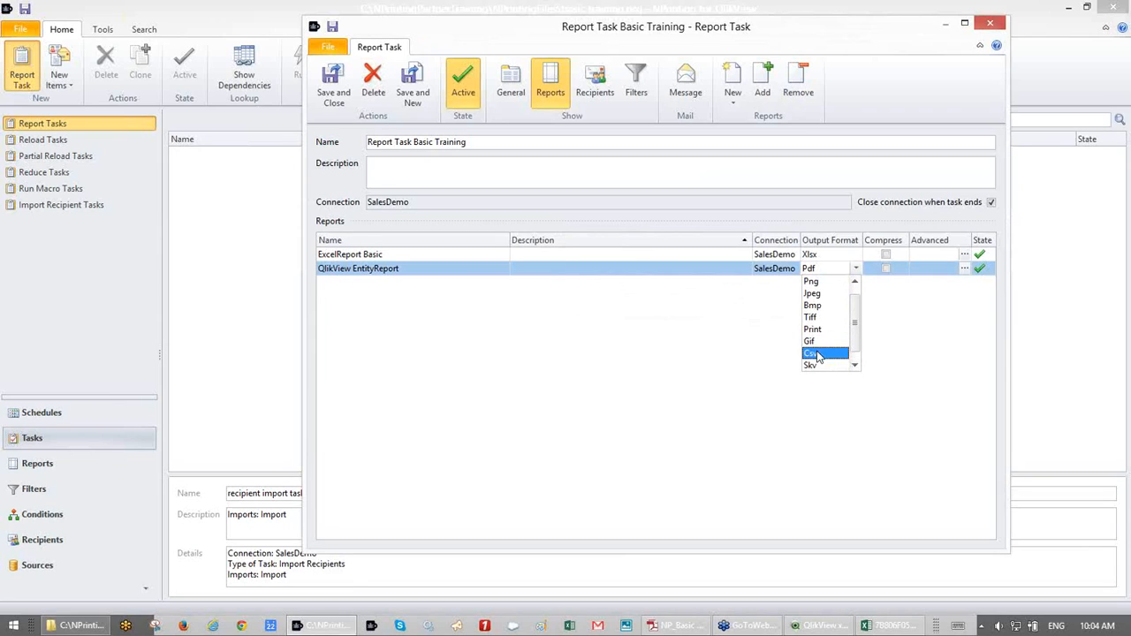
pyautogui.click(819, 355)
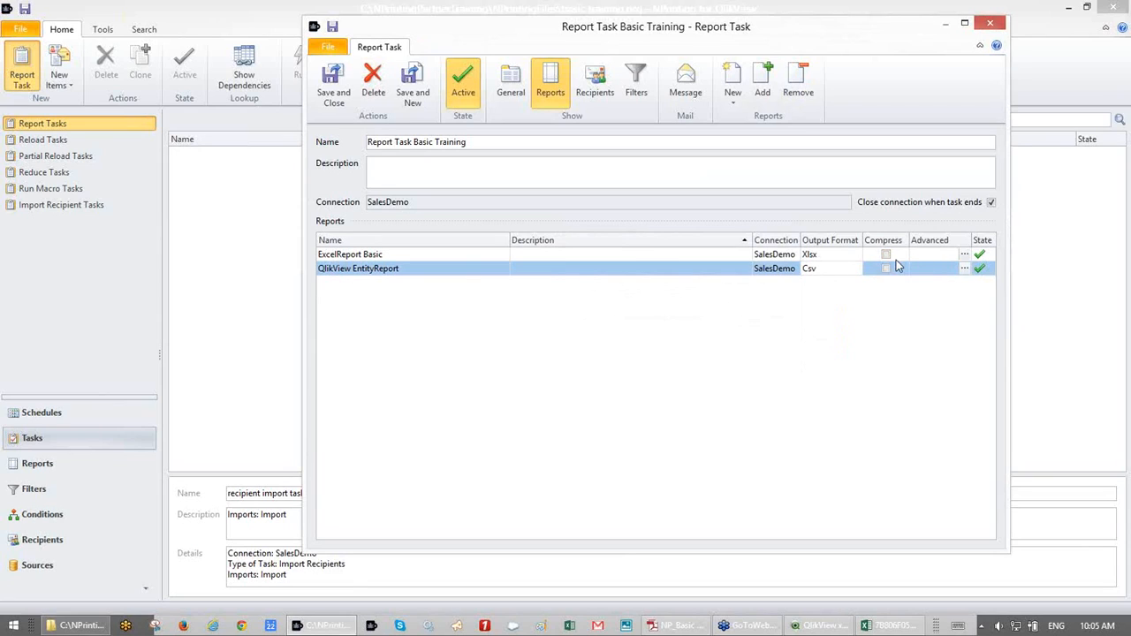
pyautogui.click(965, 268)
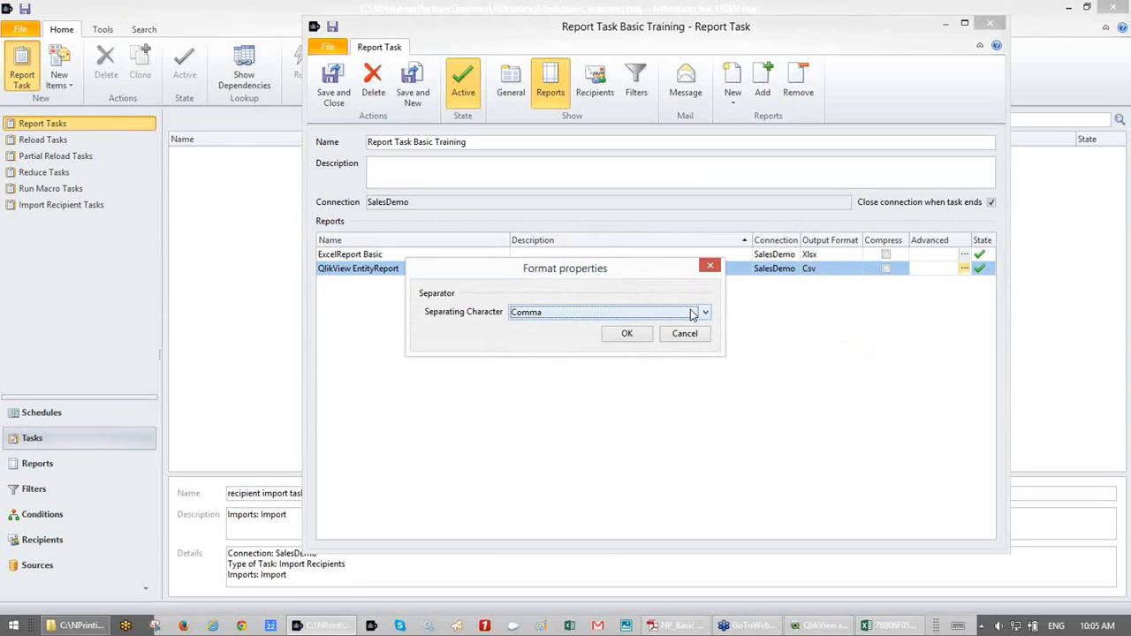
pyautogui.click(692, 313)
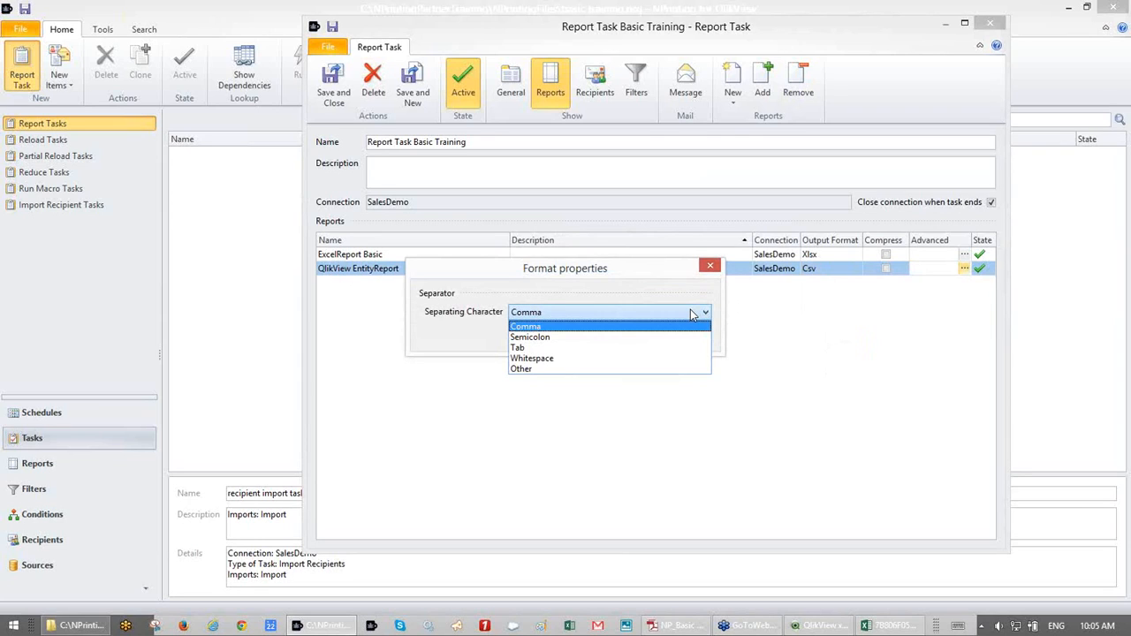
pyautogui.click(650, 285)
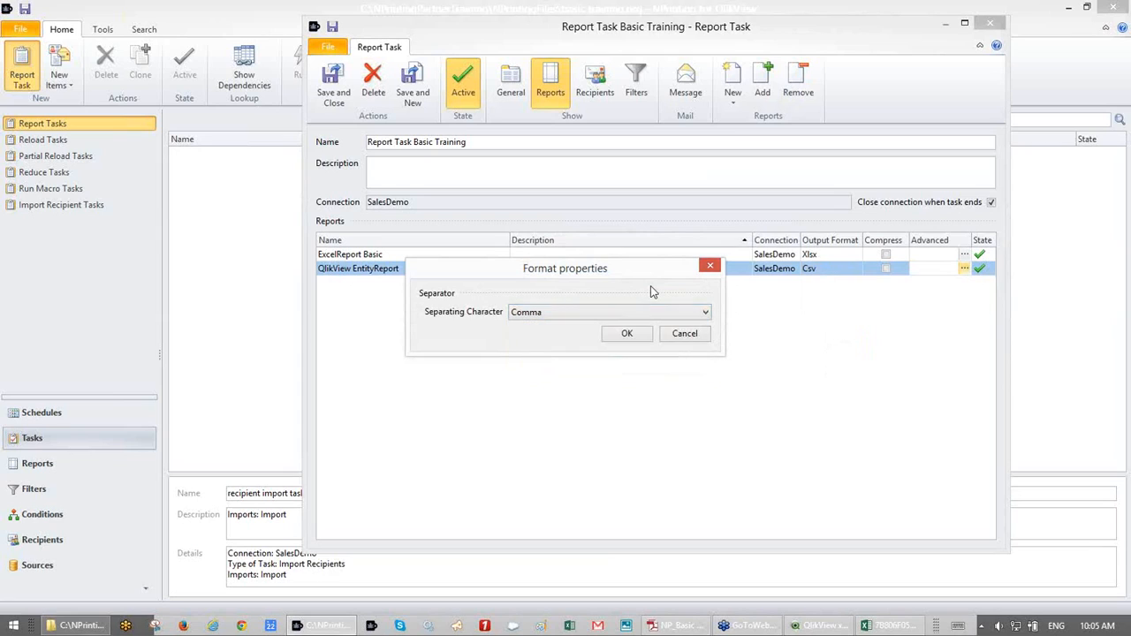
pyautogui.click(627, 334)
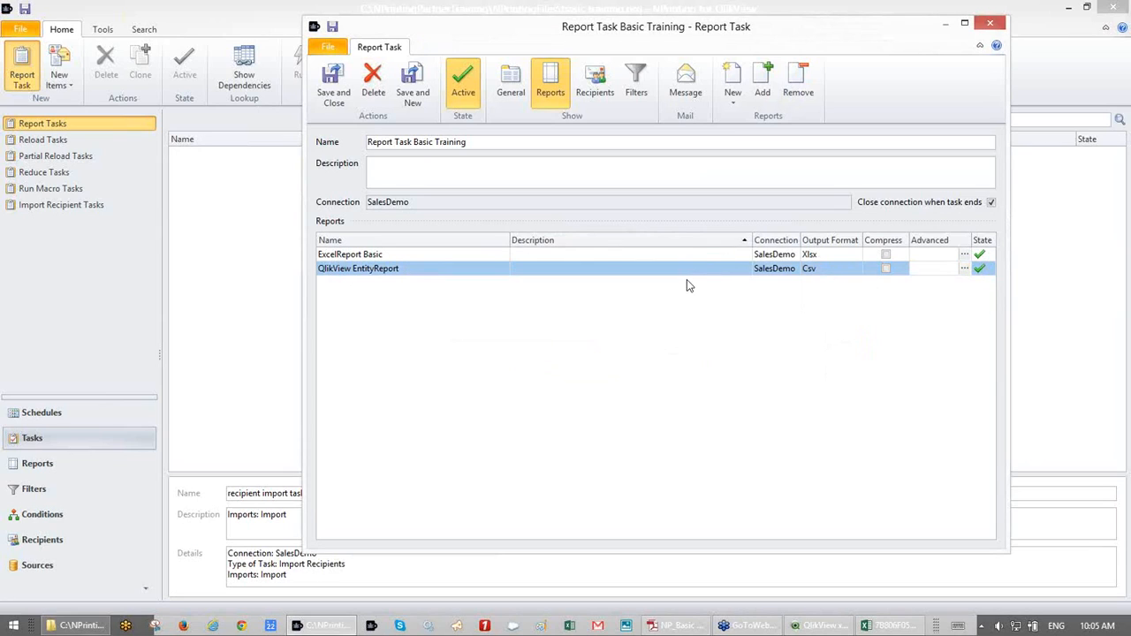
# - Toggle the task inactive and active again, then mark QlikView EntityReport active and save it
pyautogui.click(466, 94)
pyautogui.click(466, 96)
pyautogui.doubleClick(492, 268)
pyautogui.click(259, 69)
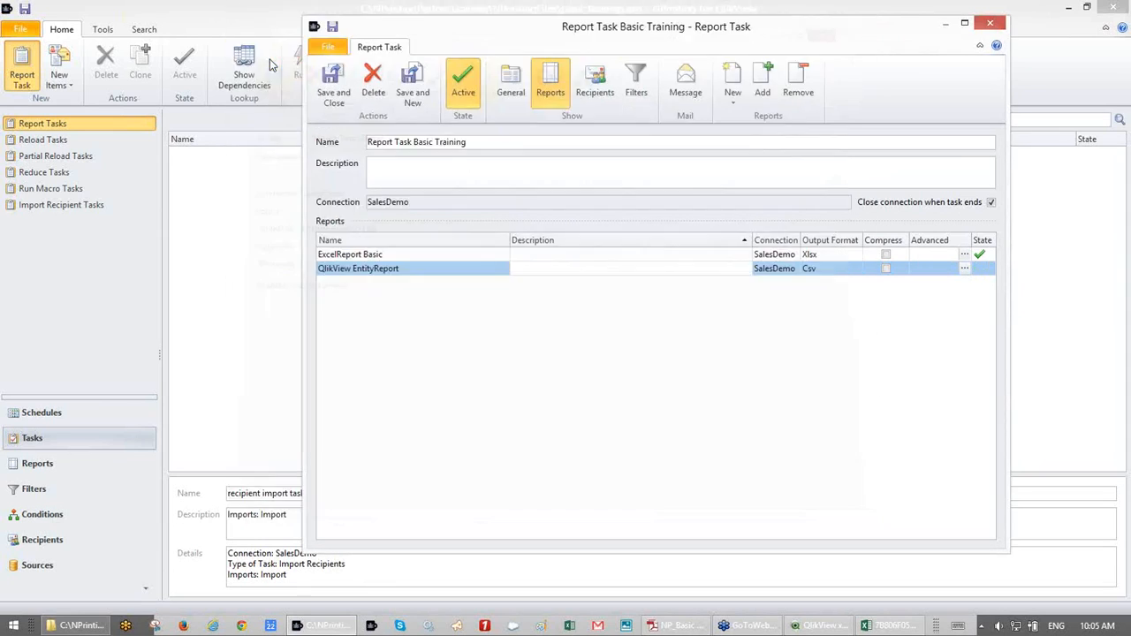
pyautogui.click(438, 274)
pyautogui.doubleClick(436, 277)
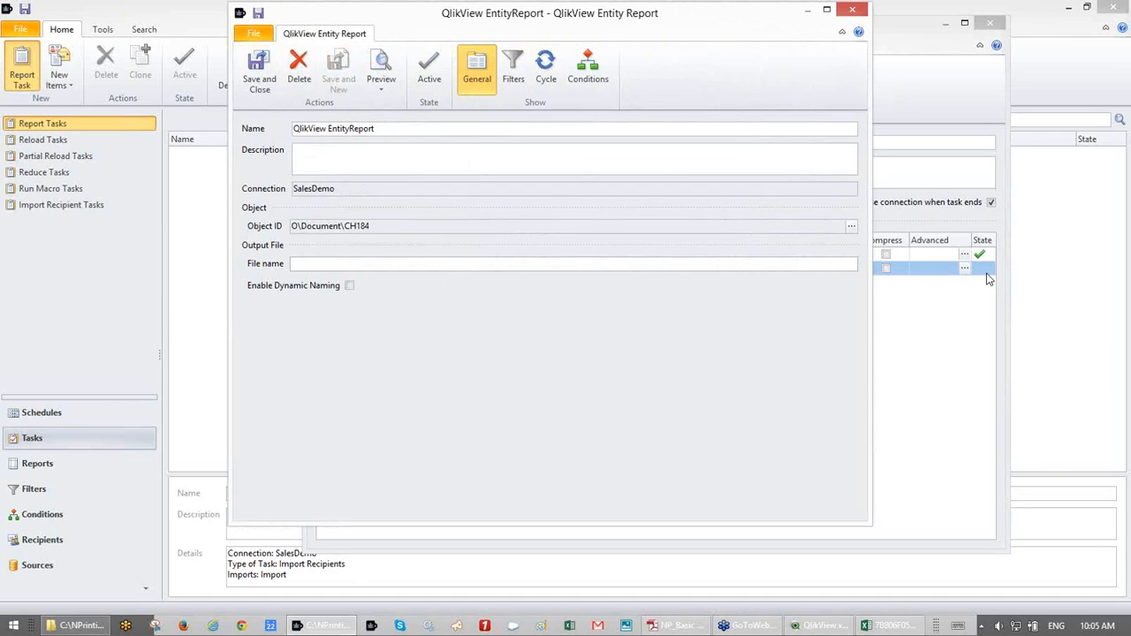
pyautogui.click(423, 67)
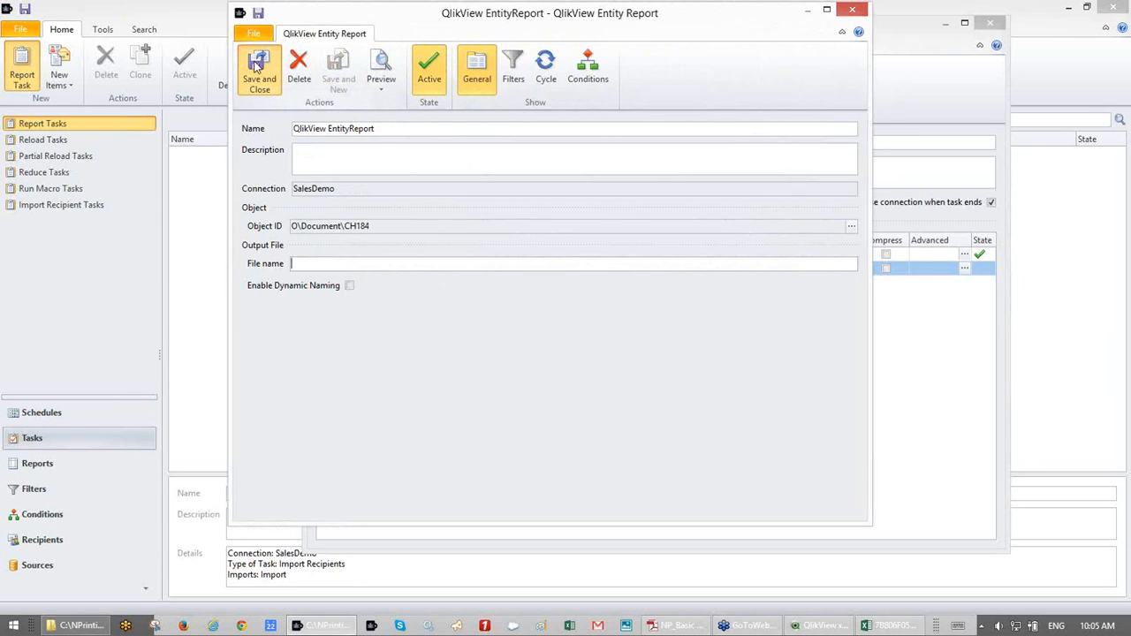
pyautogui.click(257, 67)
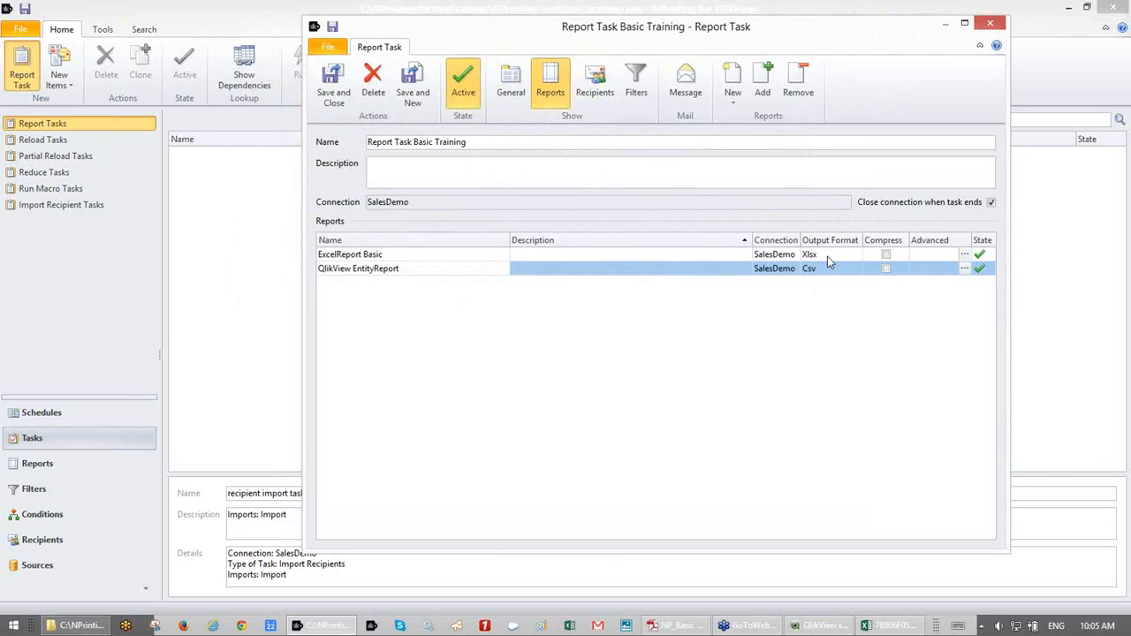
# - Add five people from Select Recipients as task recipients, each with a PersonalFolders output folder
pyautogui.click(608, 94)
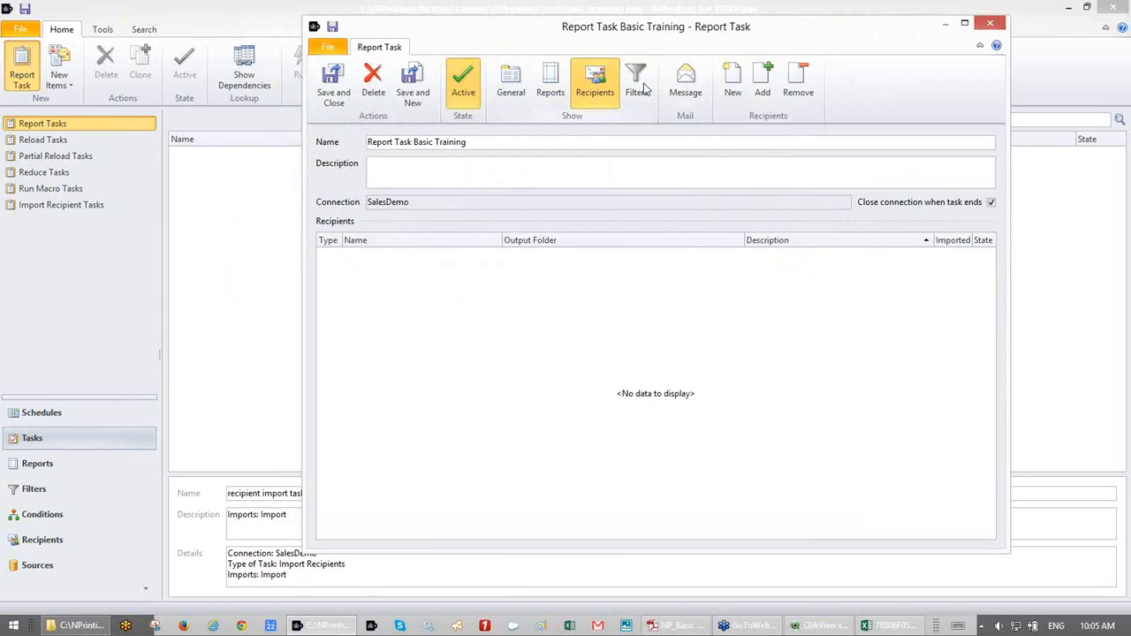
pyautogui.click(762, 88)
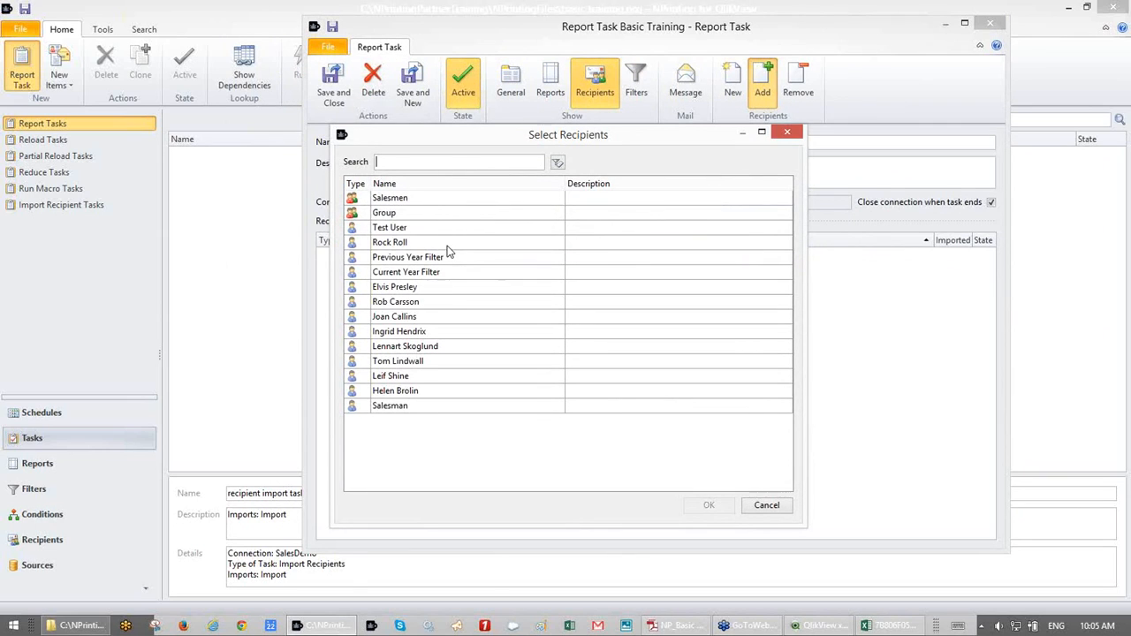
pyautogui.click(447, 246)
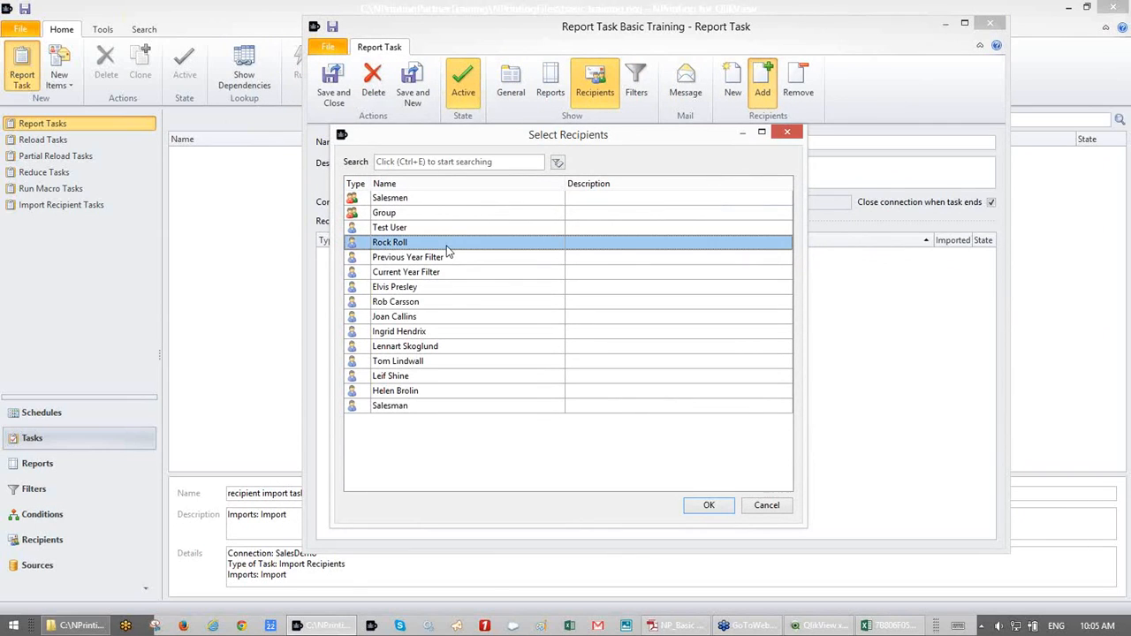
pyautogui.click(434, 290)
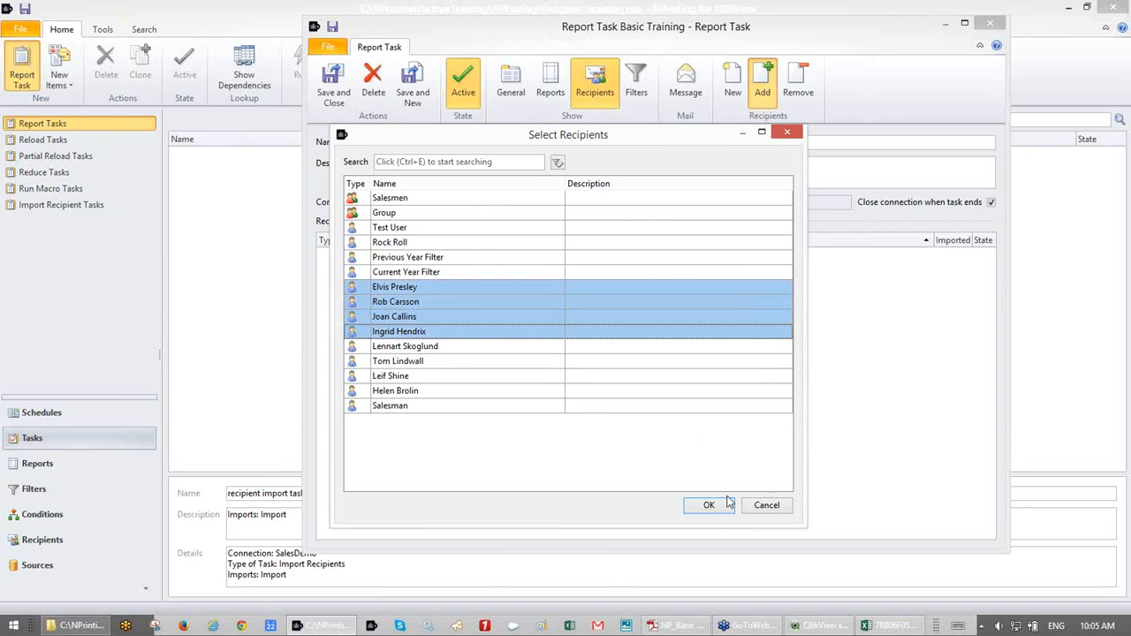
pyautogui.keyDown('ctrl'); pyautogui.click(457, 391); pyautogui.keyUp('ctrl')
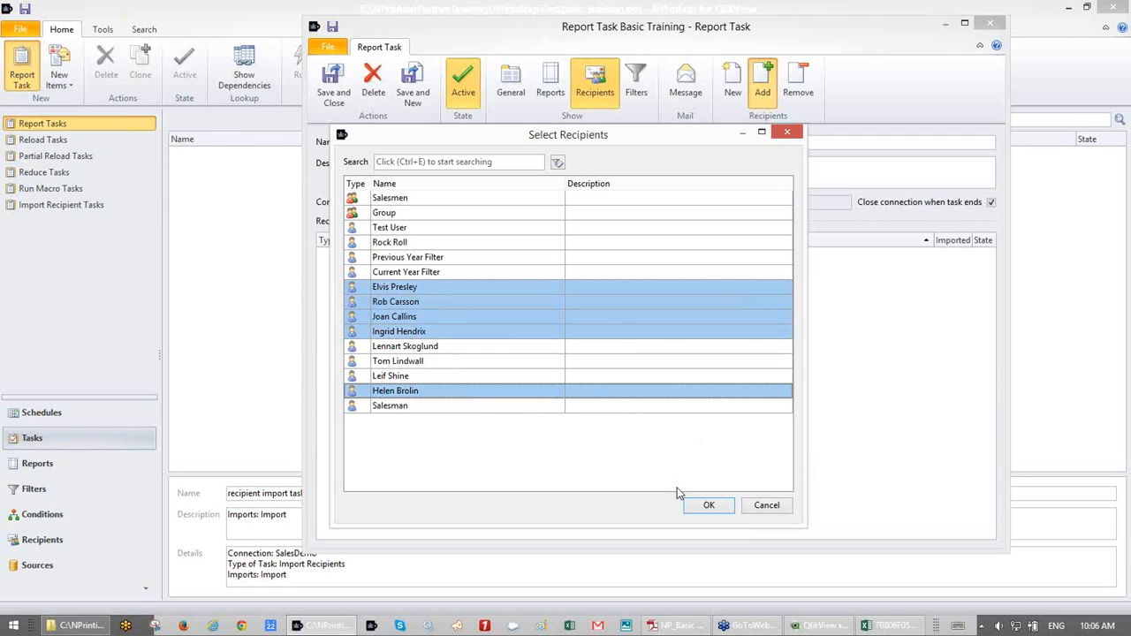
pyautogui.click(708, 505)
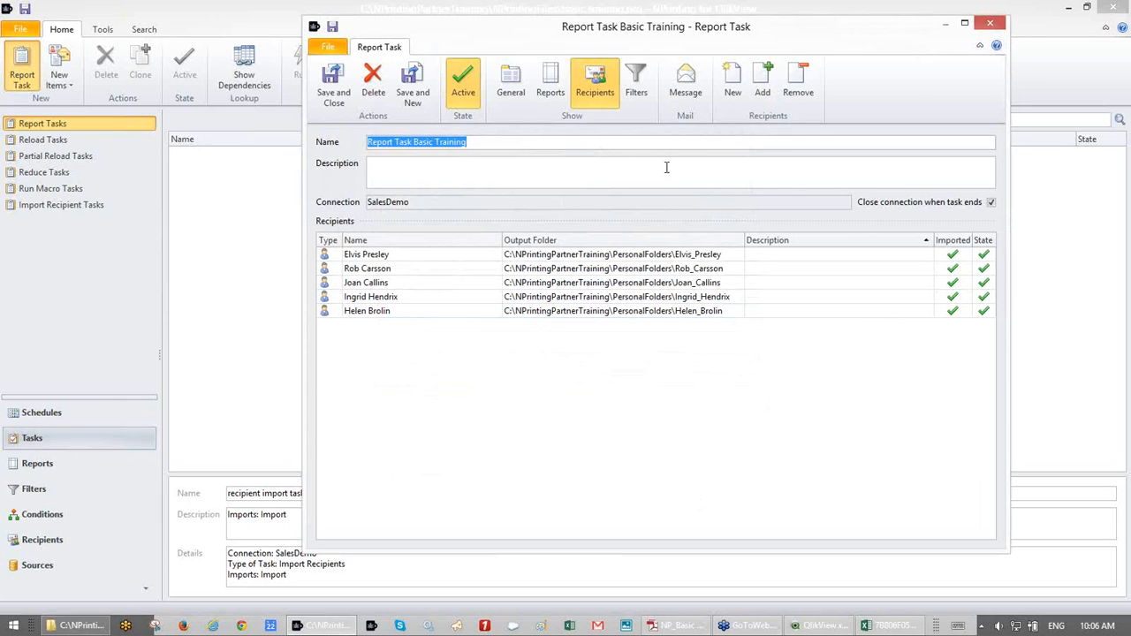
pyautogui.click(638, 80)
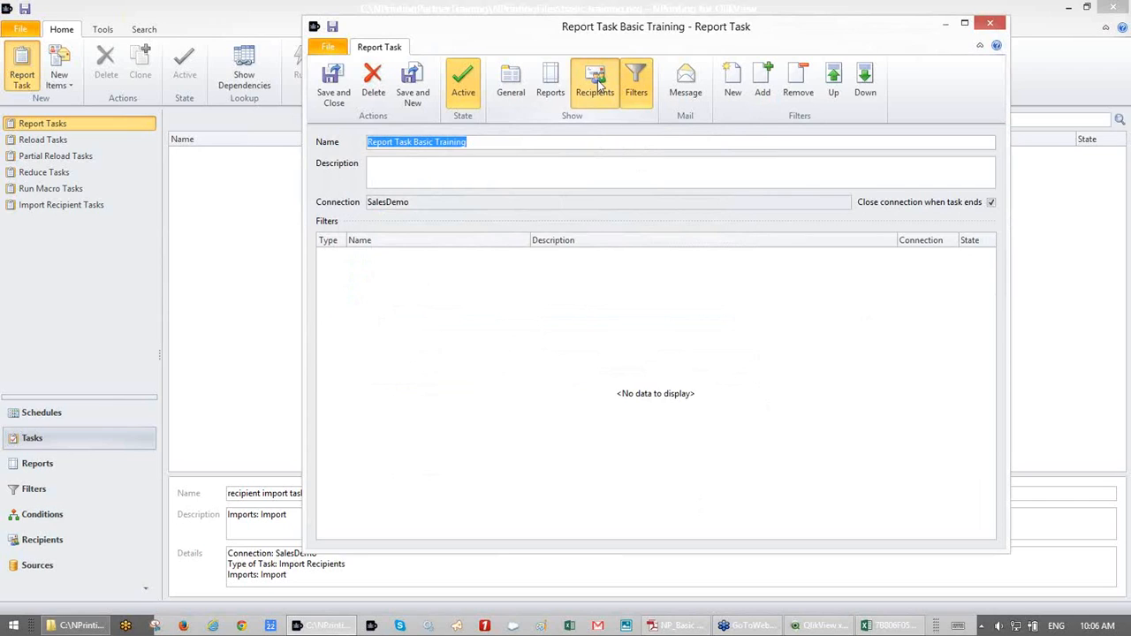
pyautogui.click(595, 87)
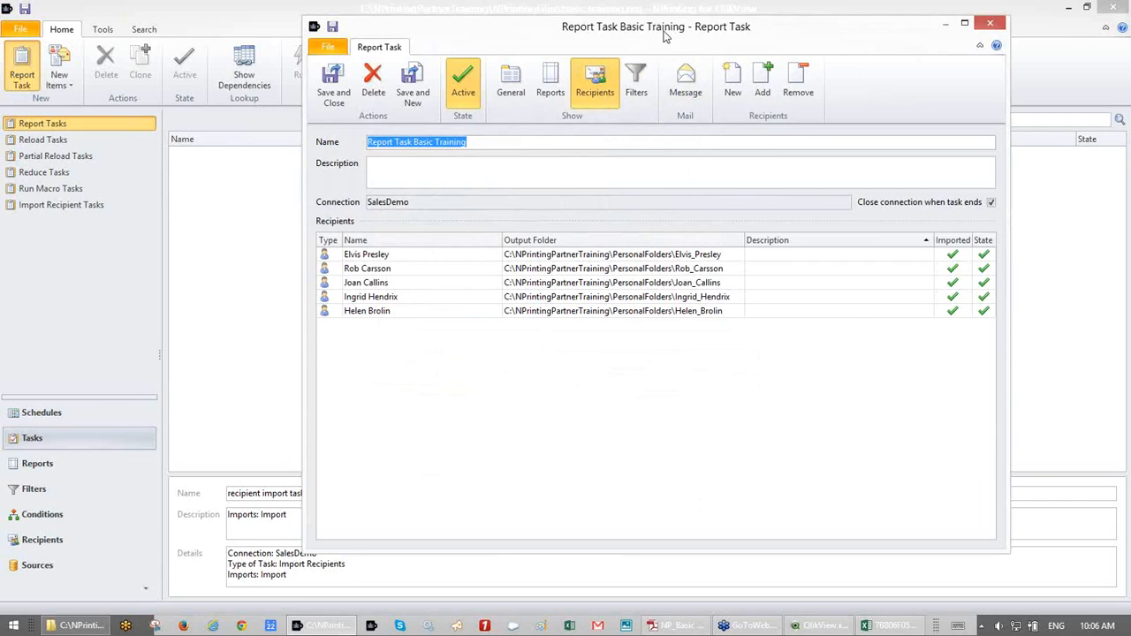
pyautogui.moveTo(665, 34); pyautogui.dragTo(651, 32)
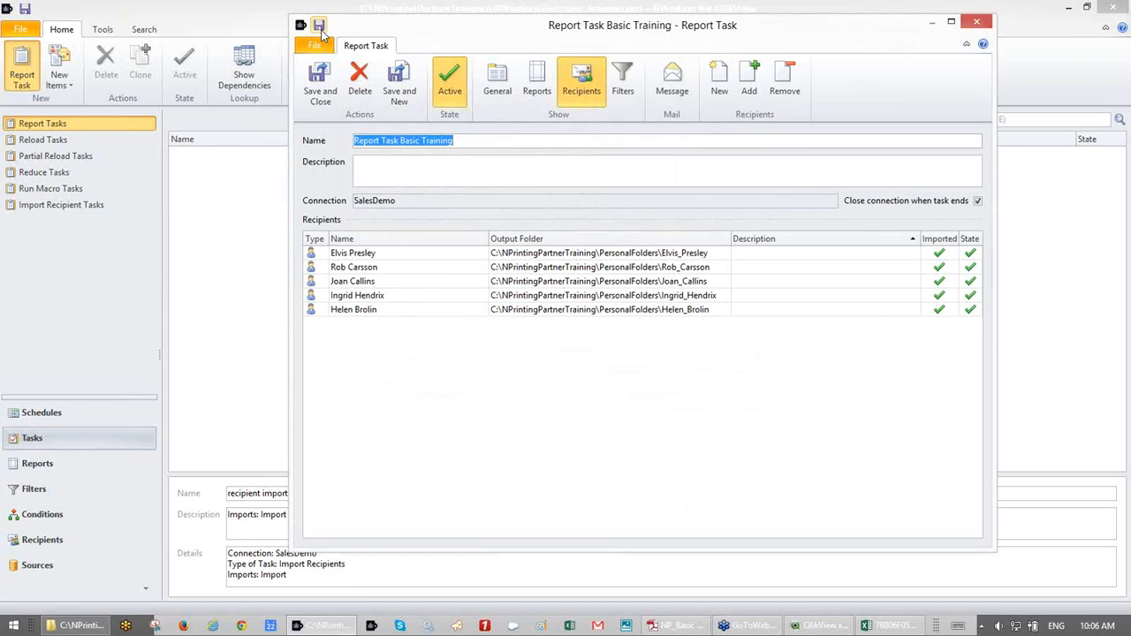
# - Turn on Send Email on the task's Message page, leaving Add CC/BCC unticked
pyautogui.click(672, 92)
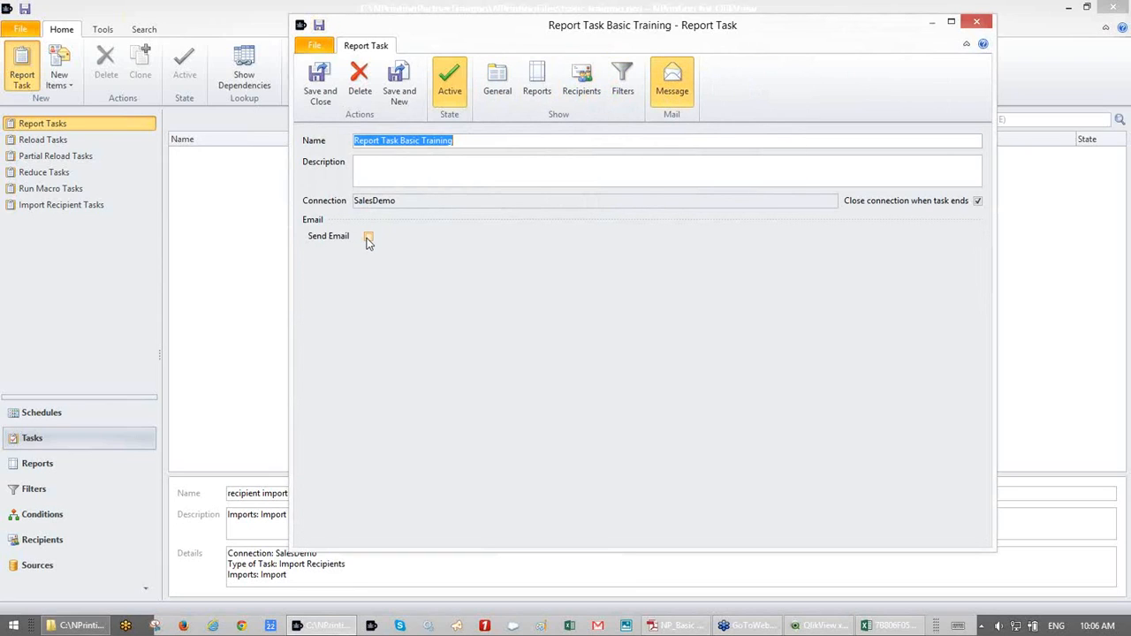
pyautogui.click(369, 238)
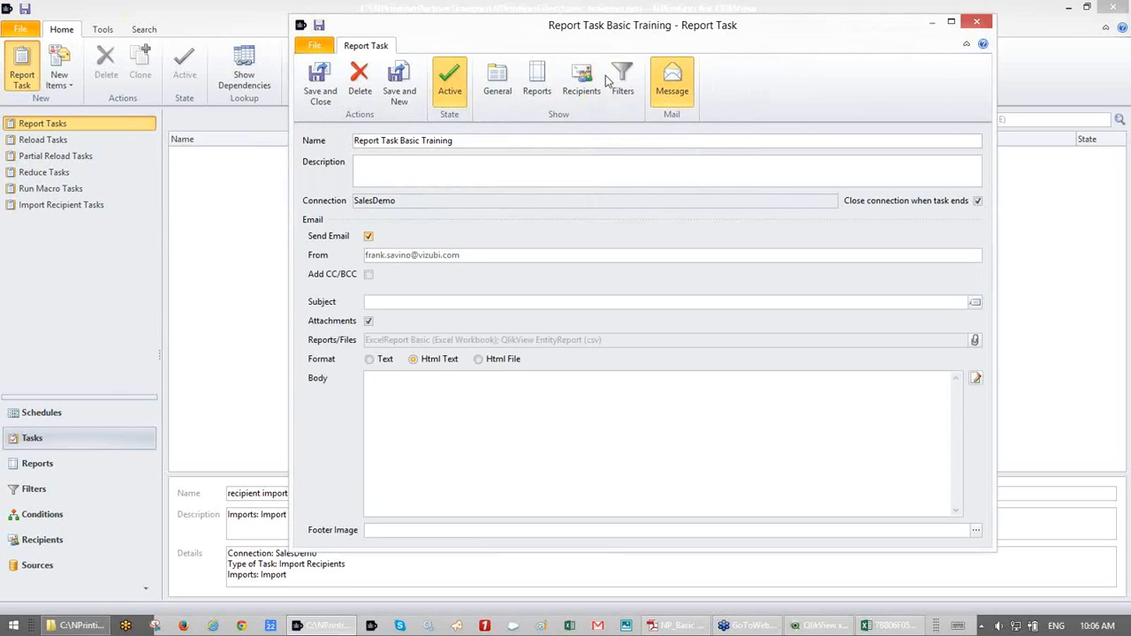
pyautogui.moveTo(602, 34); pyautogui.dragTo(588, 29)
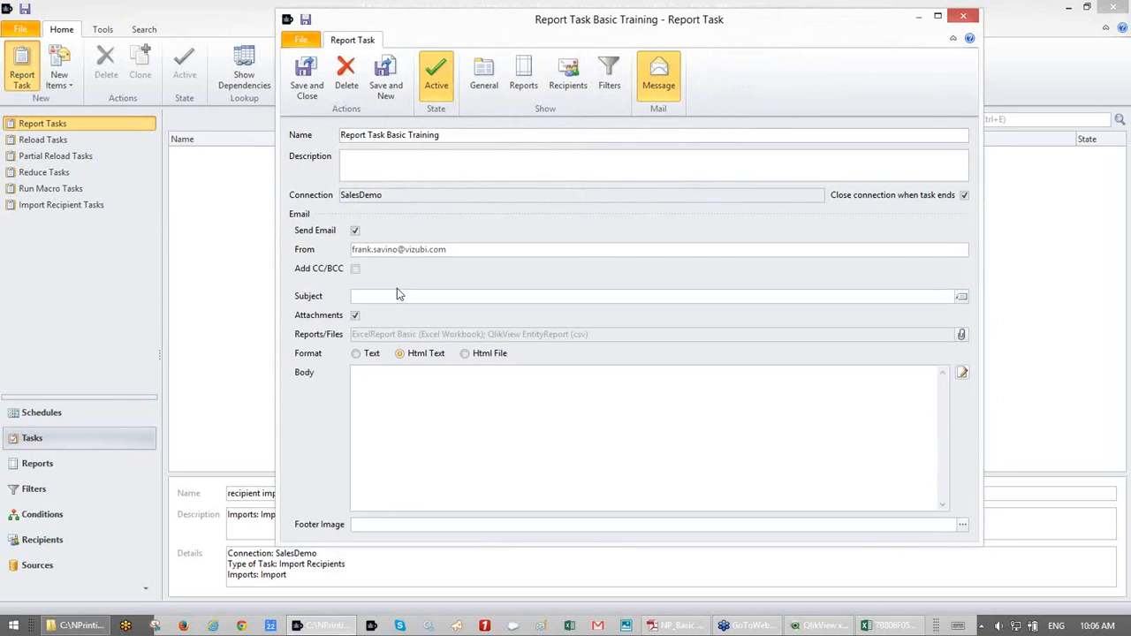
pyautogui.click(356, 269)
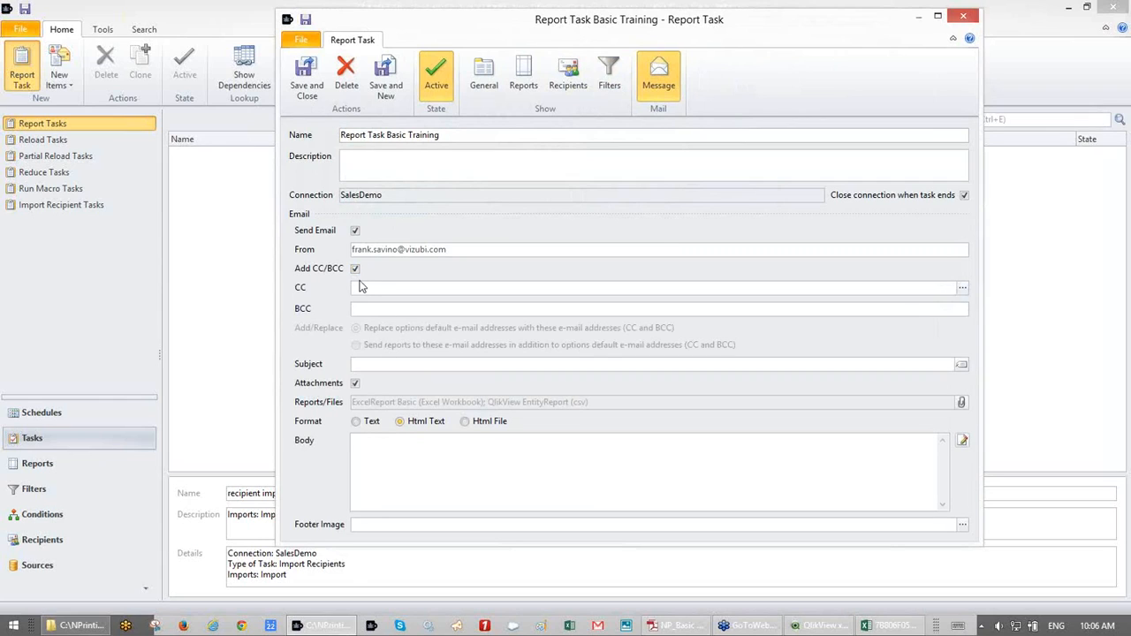
pyautogui.click(355, 270)
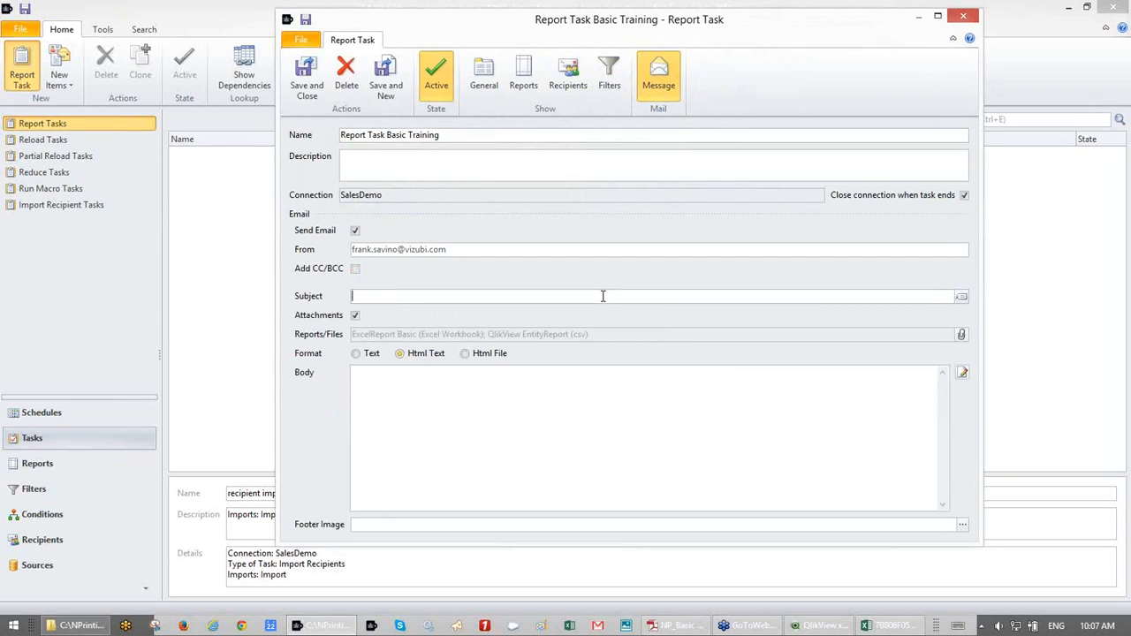
pyautogui.click(961, 298)
pyautogui.click(453, 159)
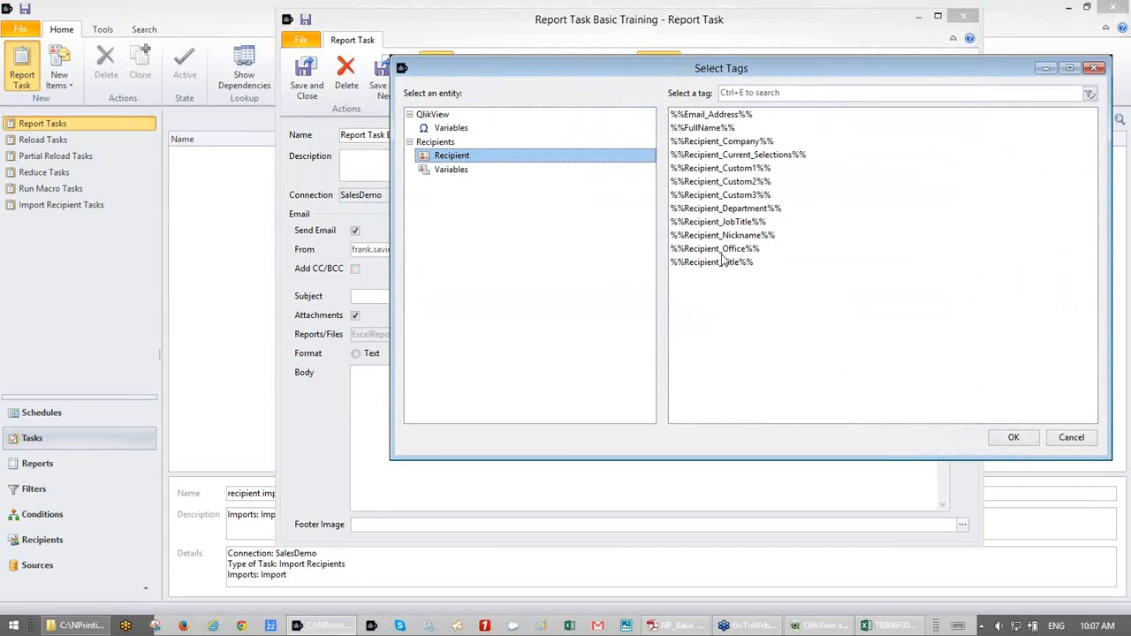
pyautogui.click(710, 129)
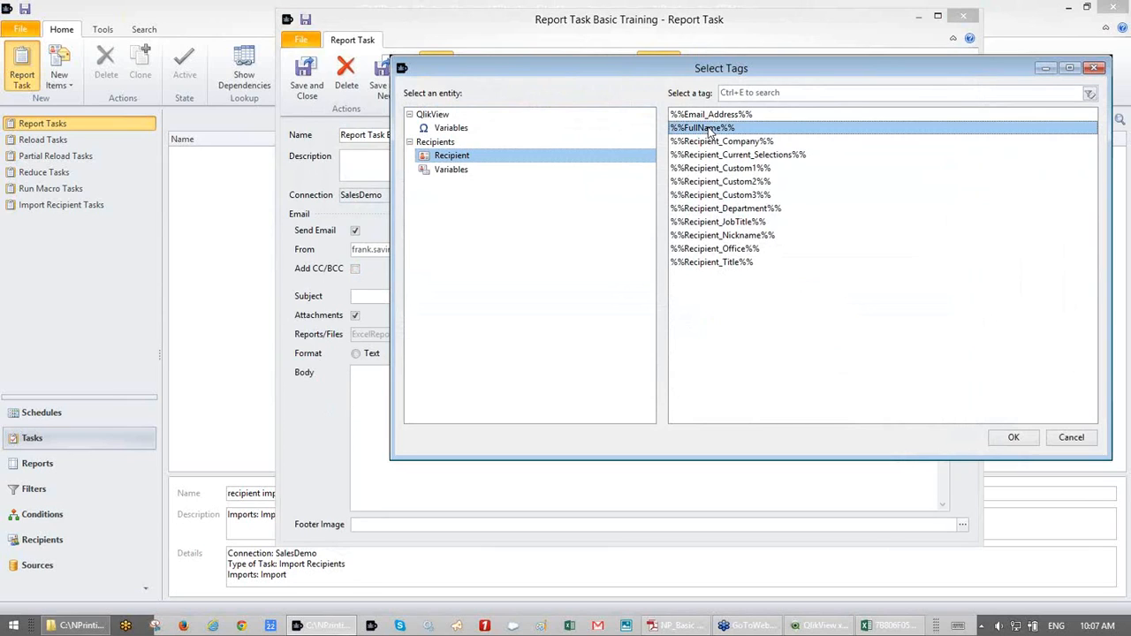
pyautogui.press('Return')
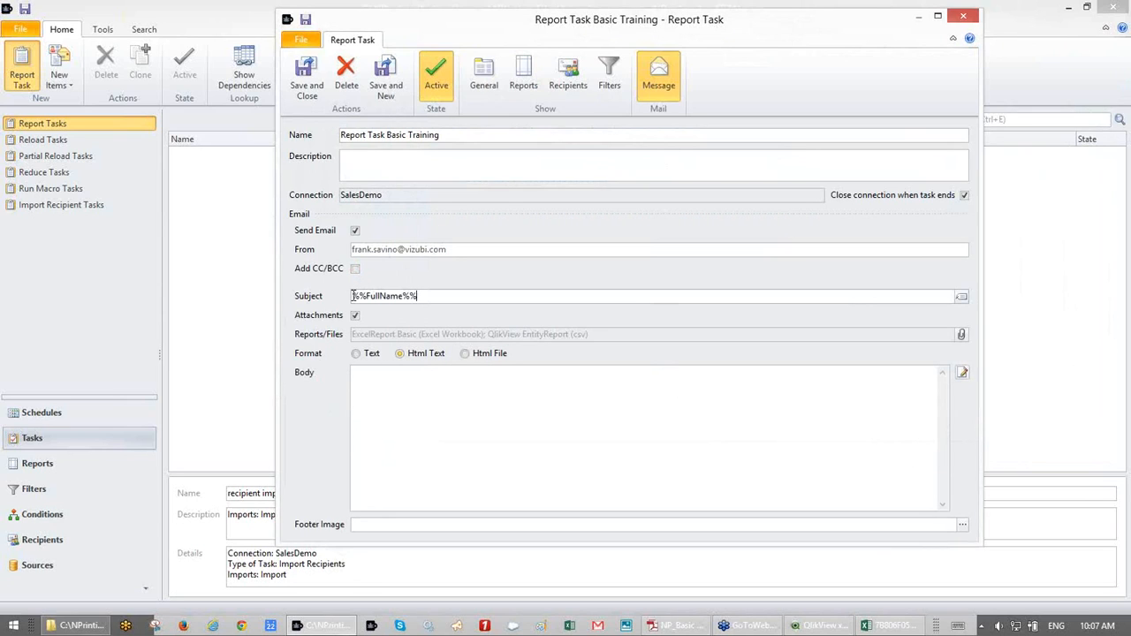
pyautogui.write('Quartery')
pyautogui.press('BackSpace')
pyautogui.write('ly Report For')
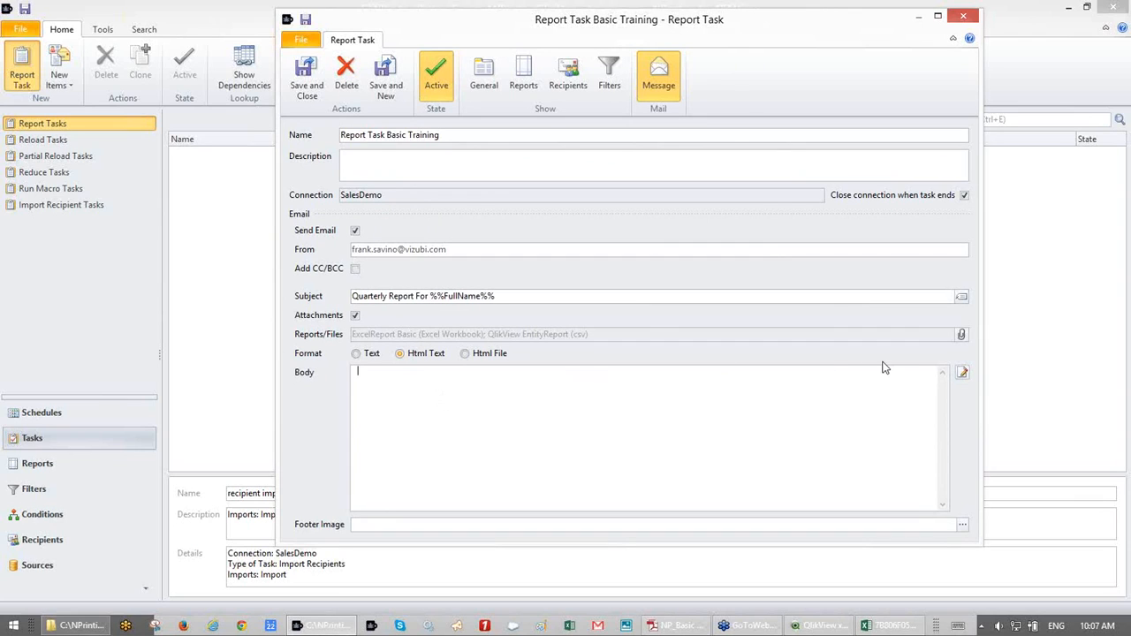
# - Browse the body editor's tag list without inserting anything, then return to the Reports list
pyautogui.click(963, 373)
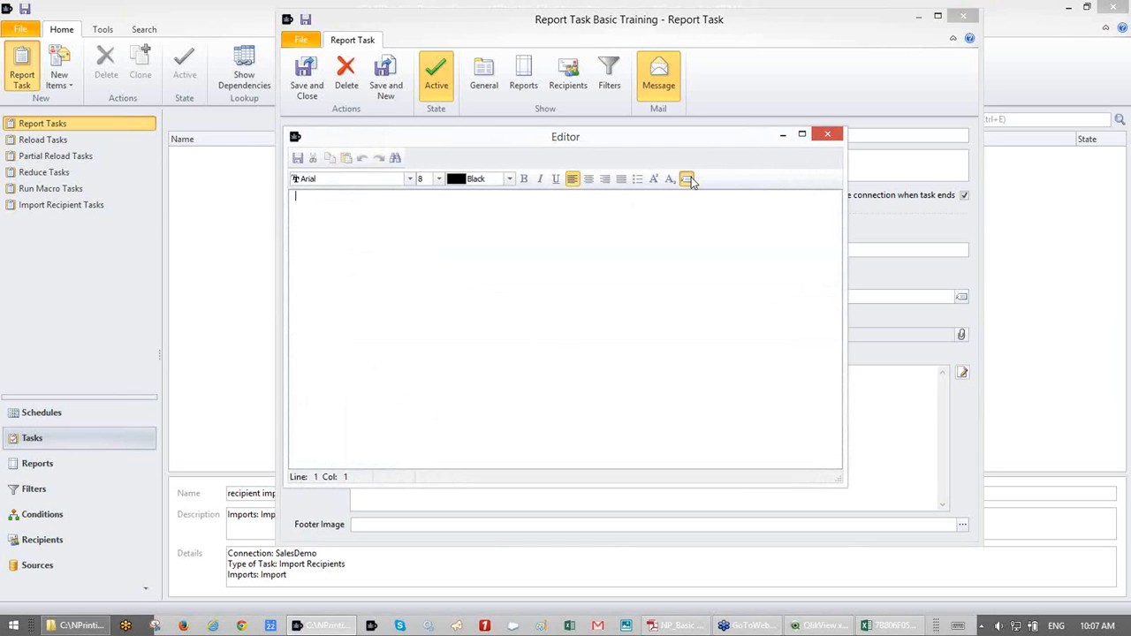
pyautogui.click(690, 179)
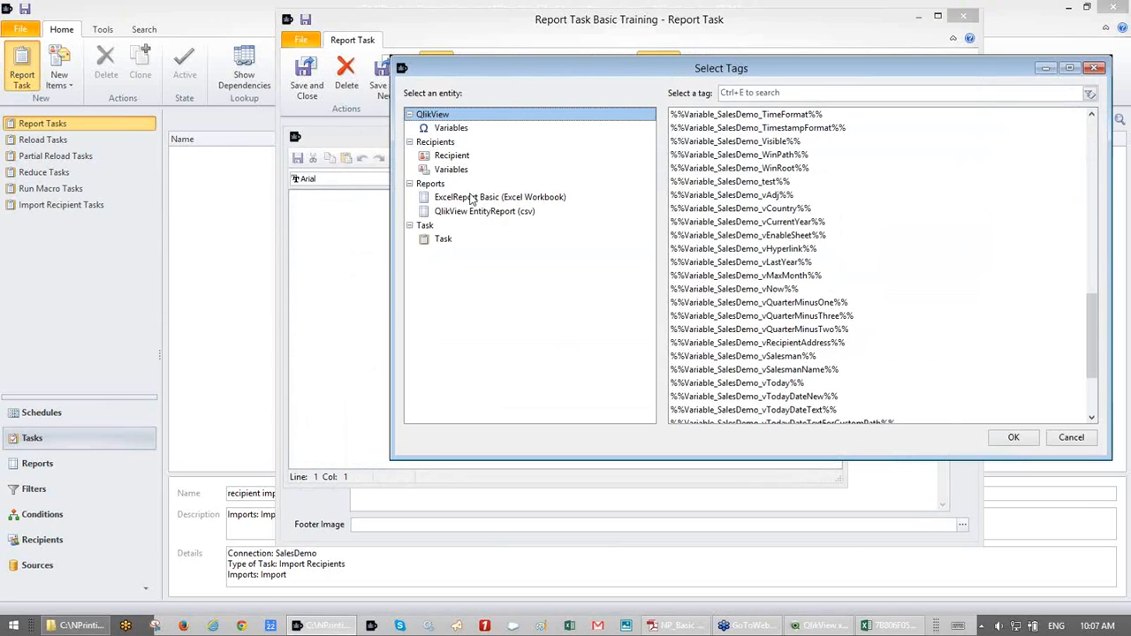
pyautogui.click(1096, 67)
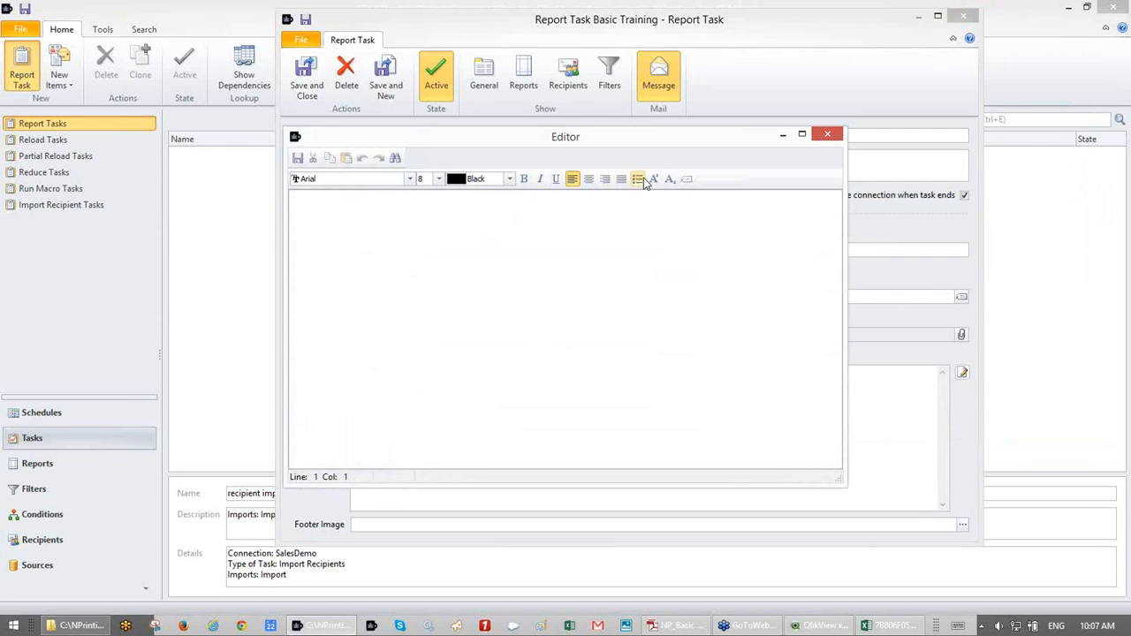
pyautogui.click(687, 179)
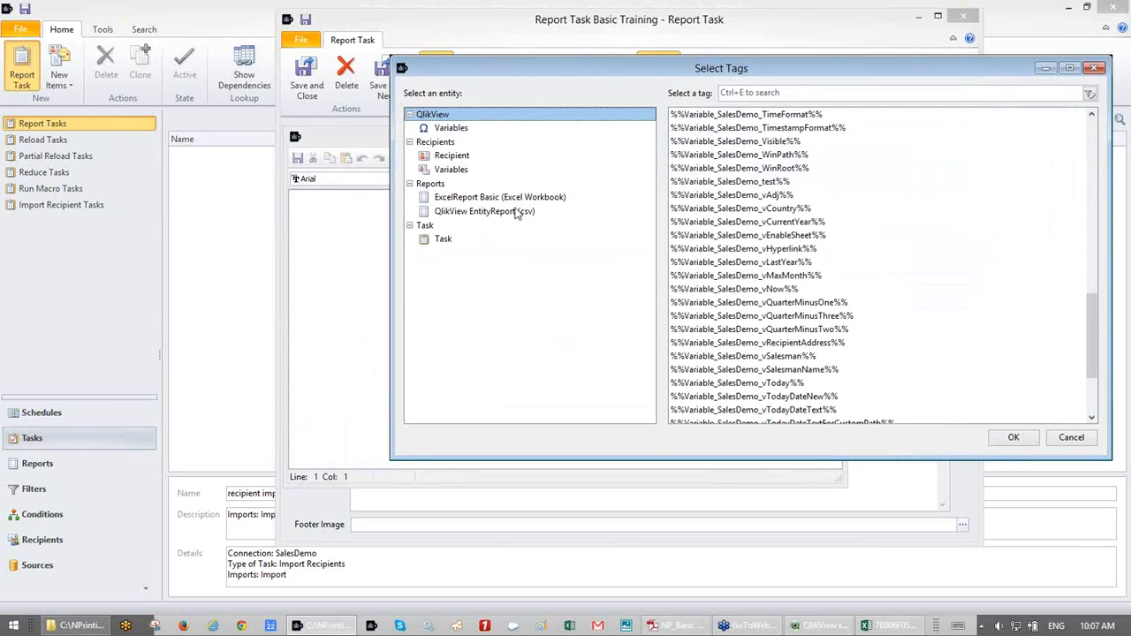
pyautogui.click(1091, 67)
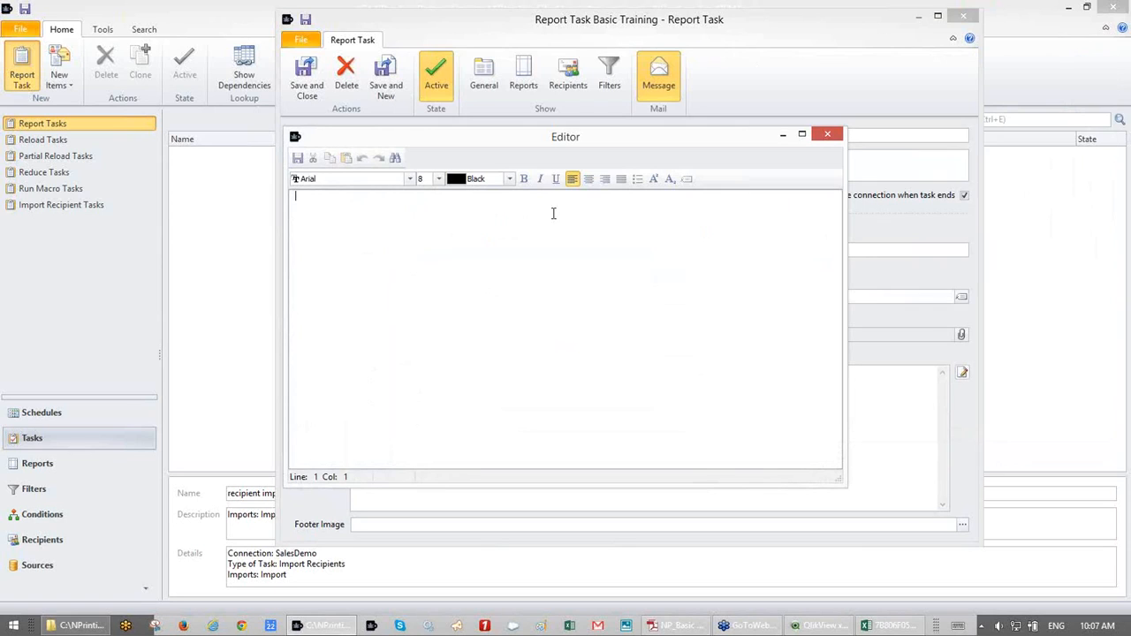
pyautogui.click(827, 134)
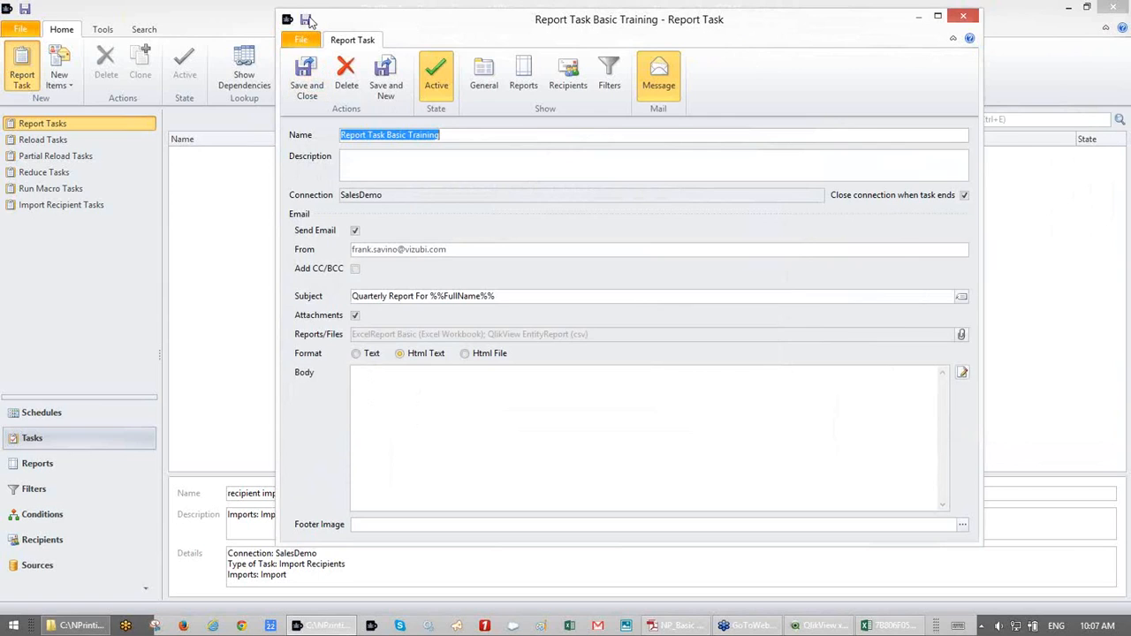
pyautogui.click(521, 75)
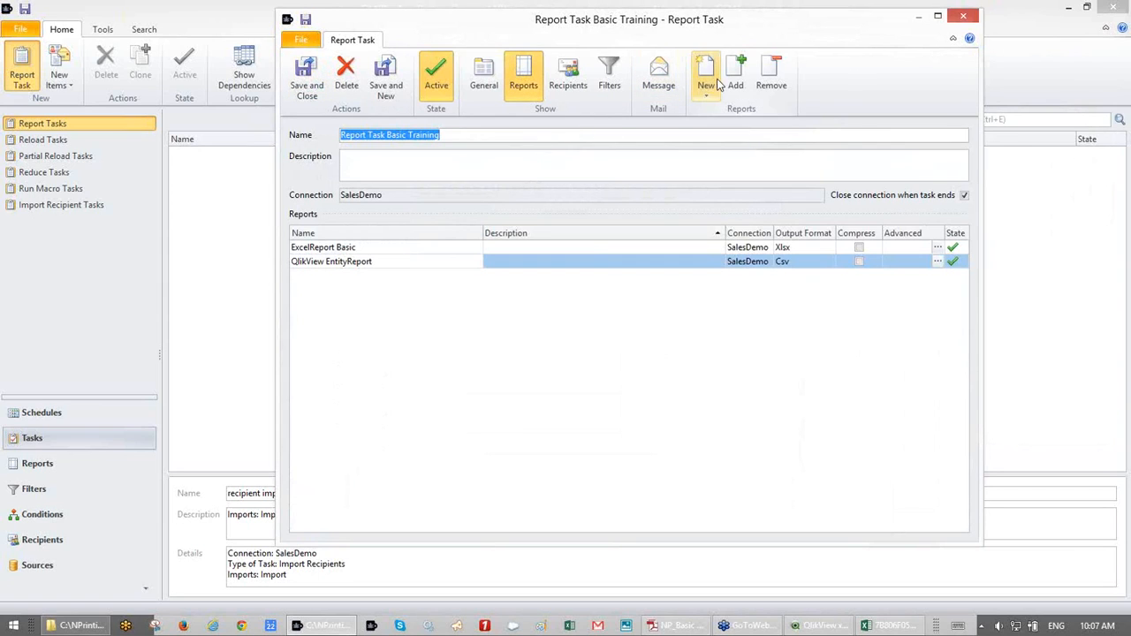
# - Add HTMLReport with Html output as a third report and open the Message body editor
pyautogui.click(736, 79)
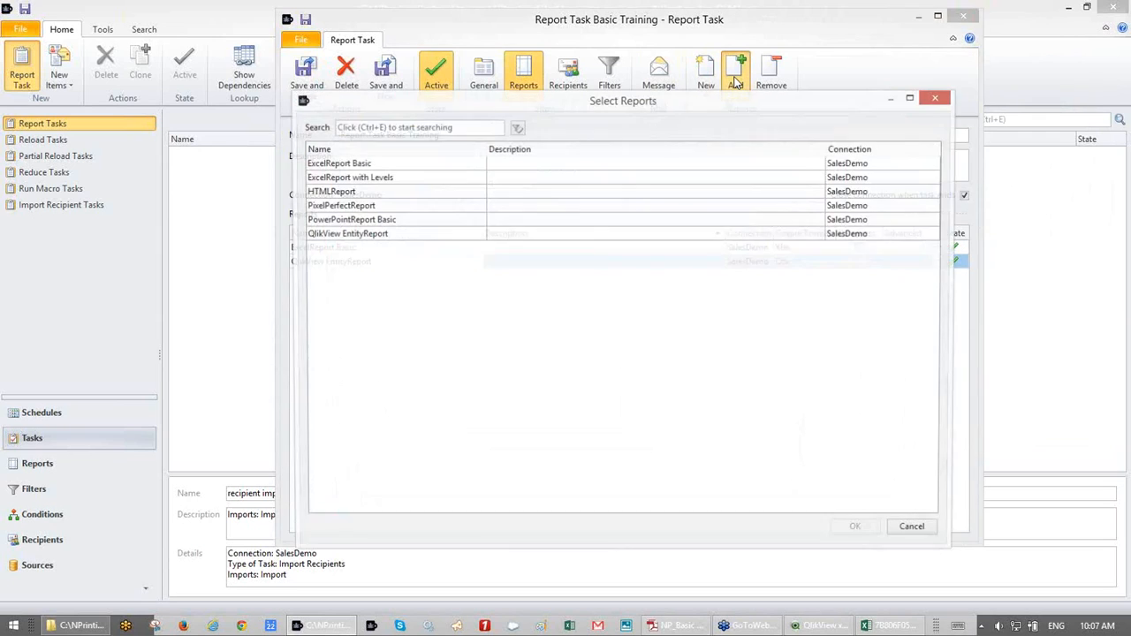
pyautogui.doubleClick(336, 191)
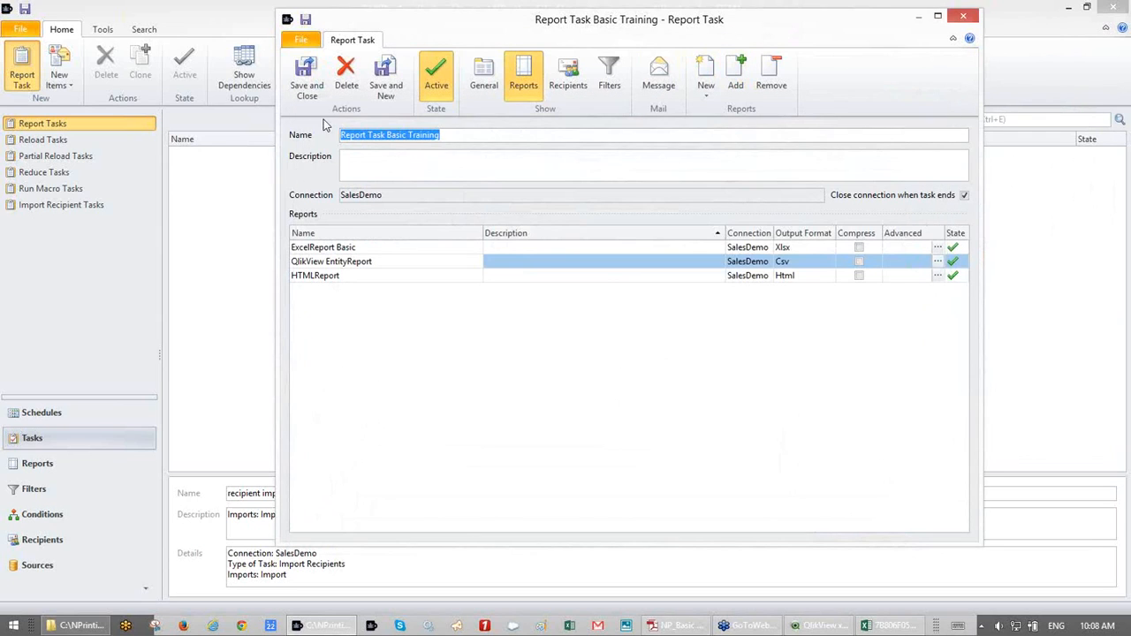
pyautogui.click(648, 84)
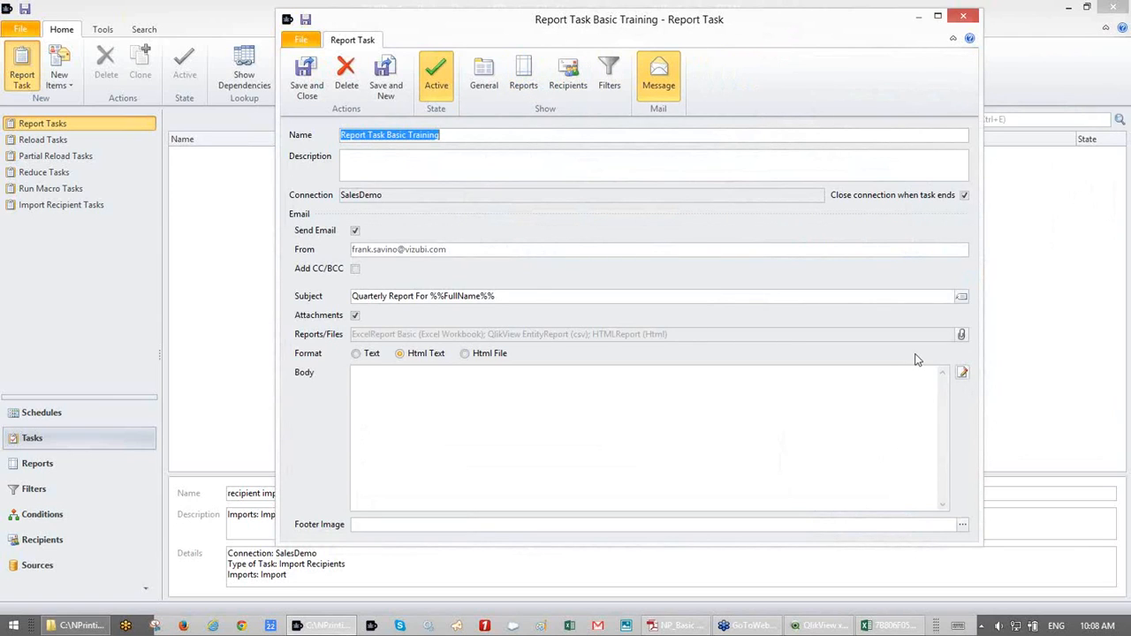
pyautogui.click(963, 374)
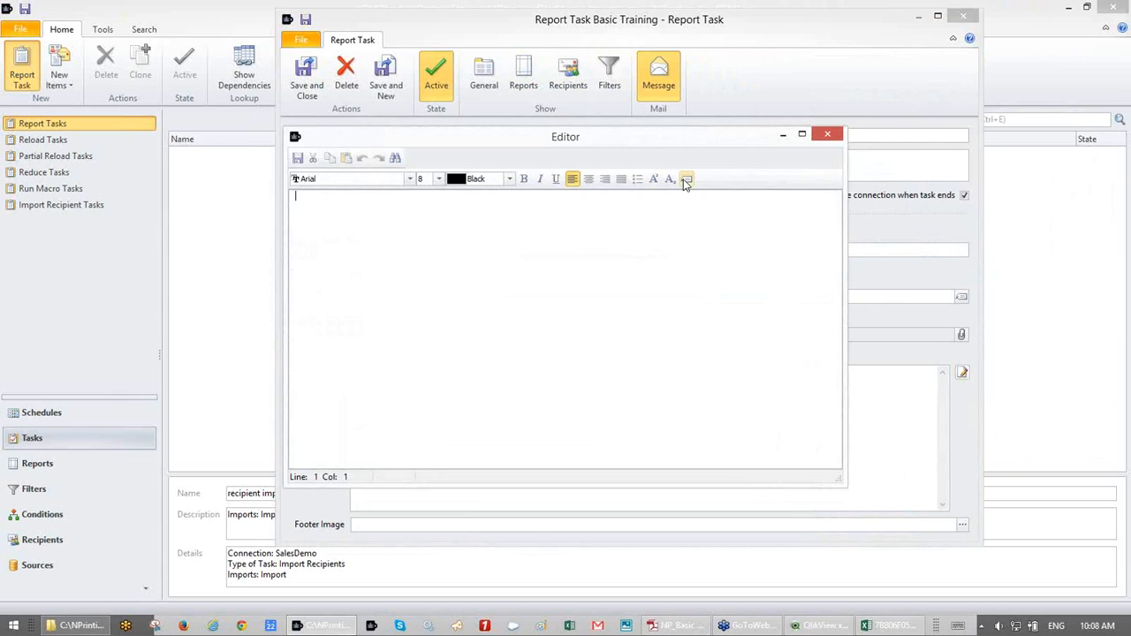
# - Type 'Hello' in the body and insert the %%FullName%% recipient tag after it
pyautogui.click(827, 135)
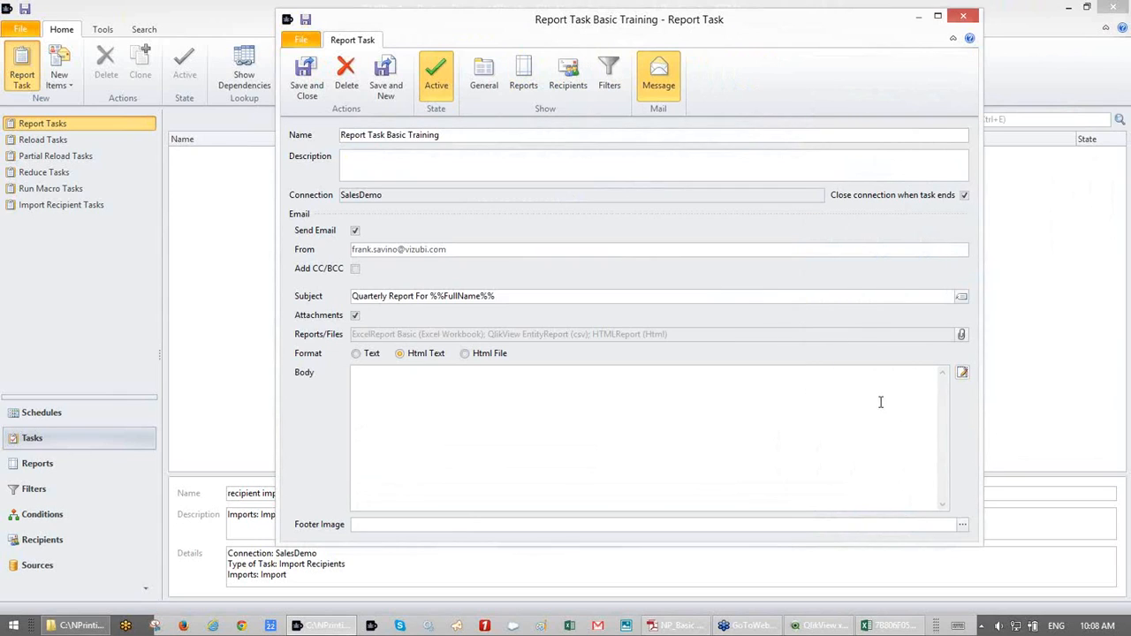
pyautogui.click(963, 373)
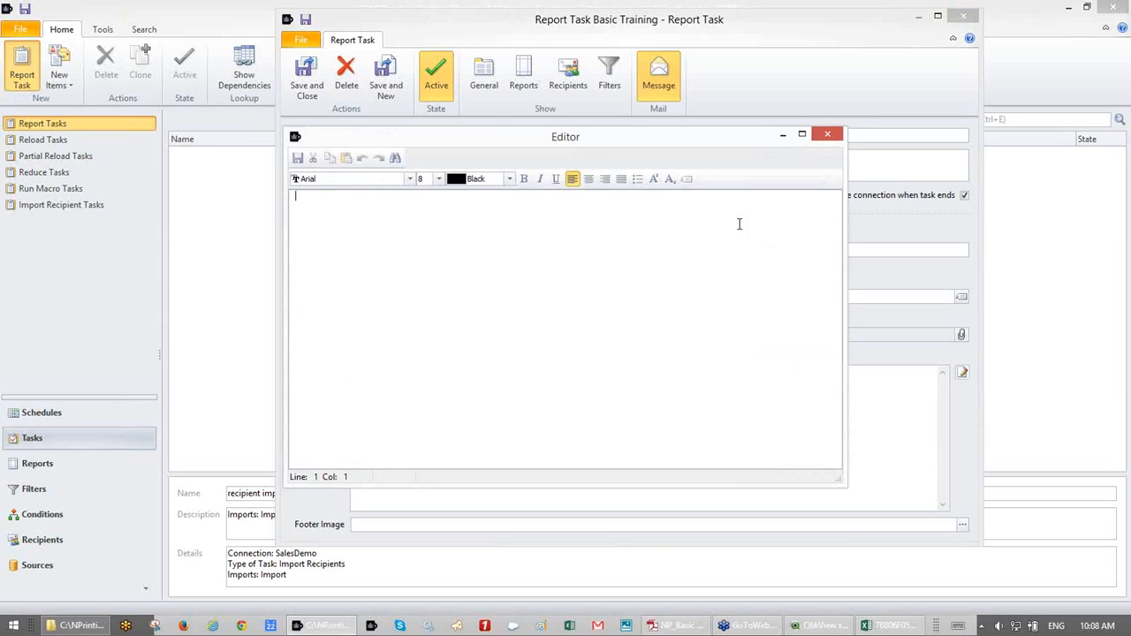
pyautogui.write('Hello')
pyautogui.click(687, 179)
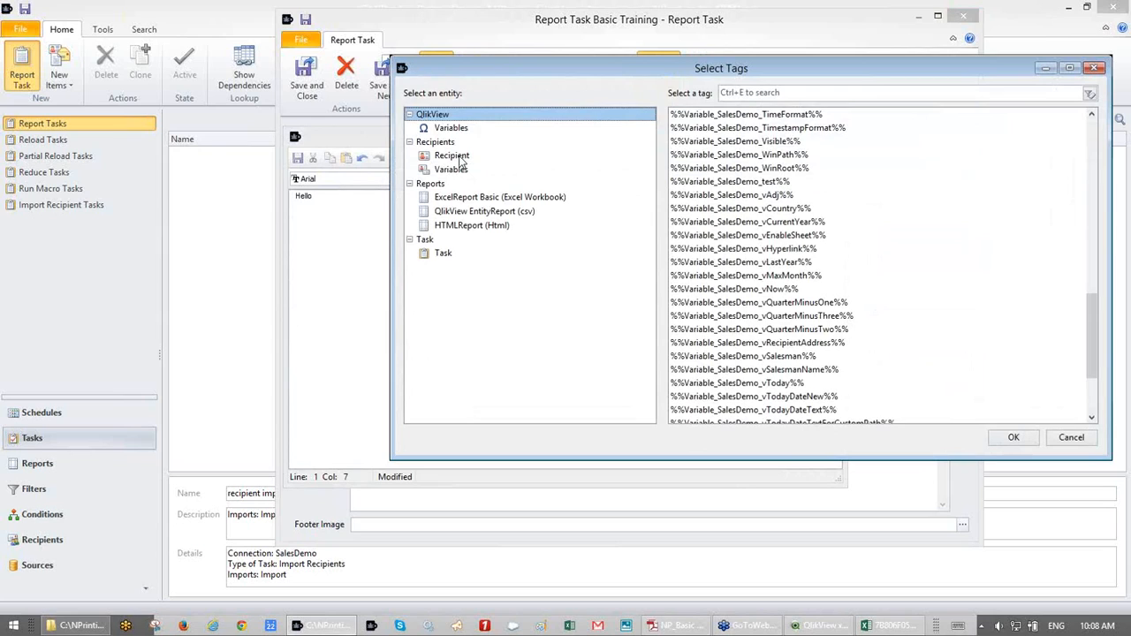
pyautogui.click(458, 157)
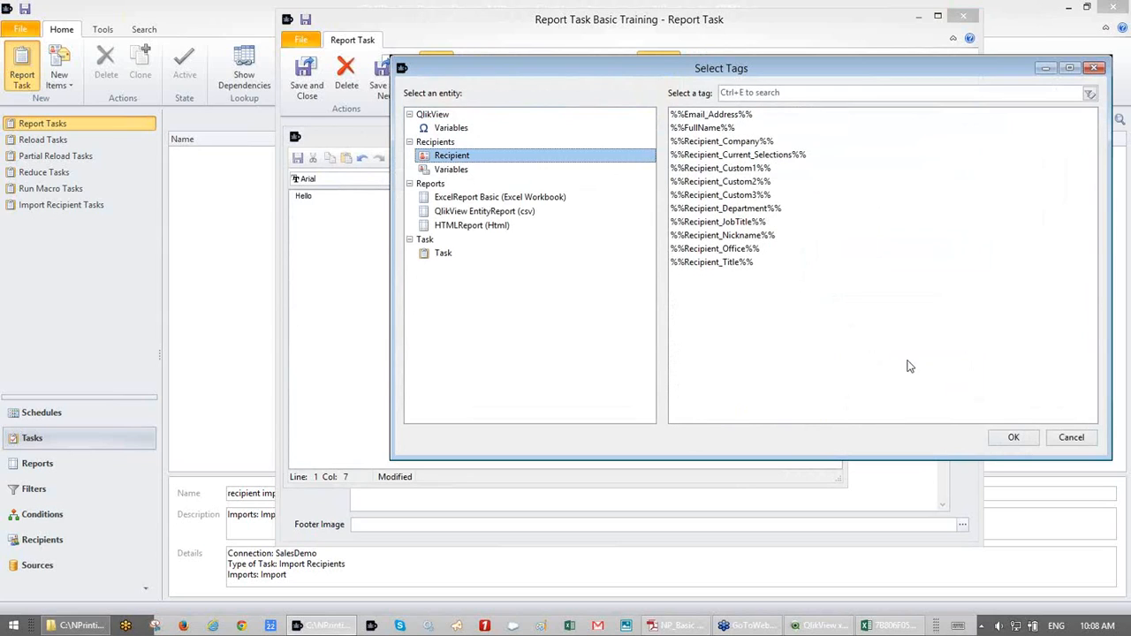
pyautogui.click(1022, 439)
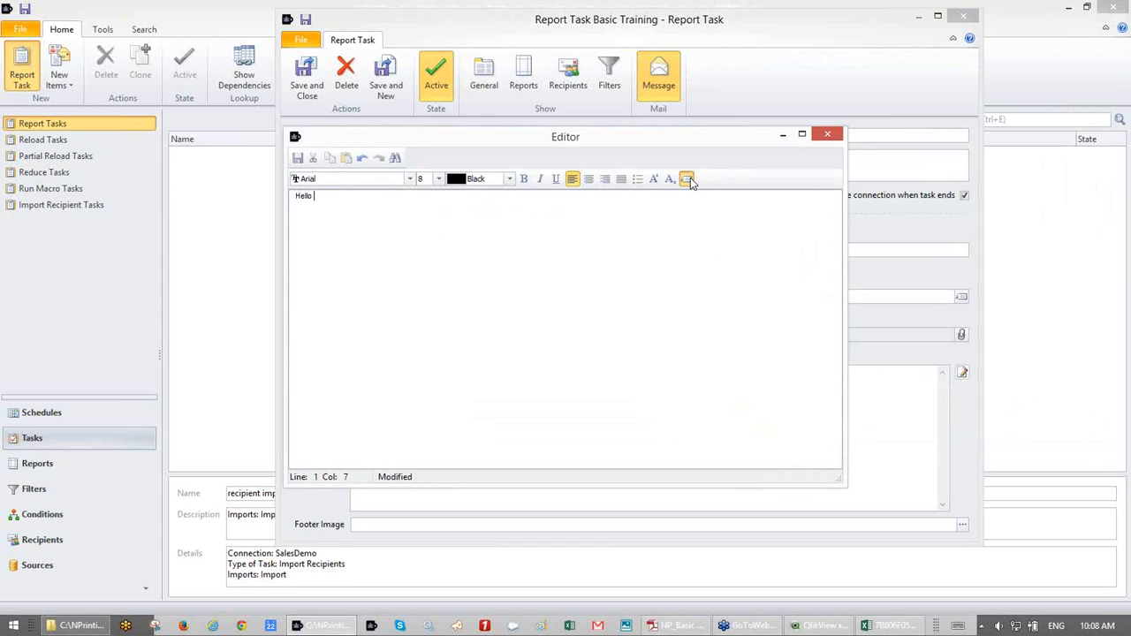
pyautogui.click(690, 178)
pyautogui.click(452, 156)
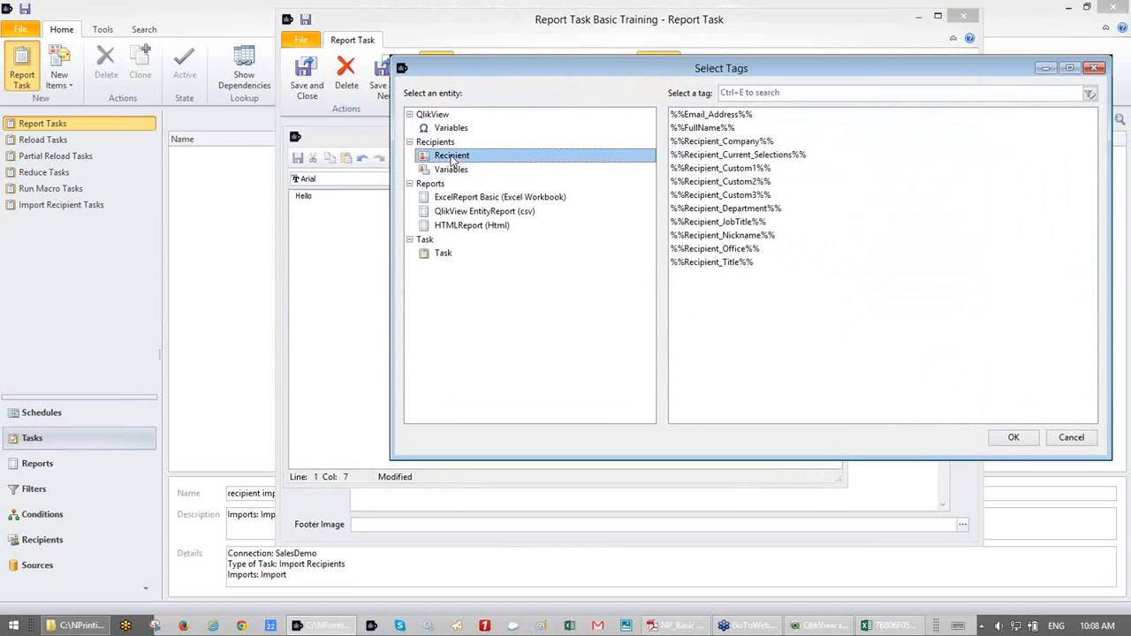
pyautogui.click(720, 130)
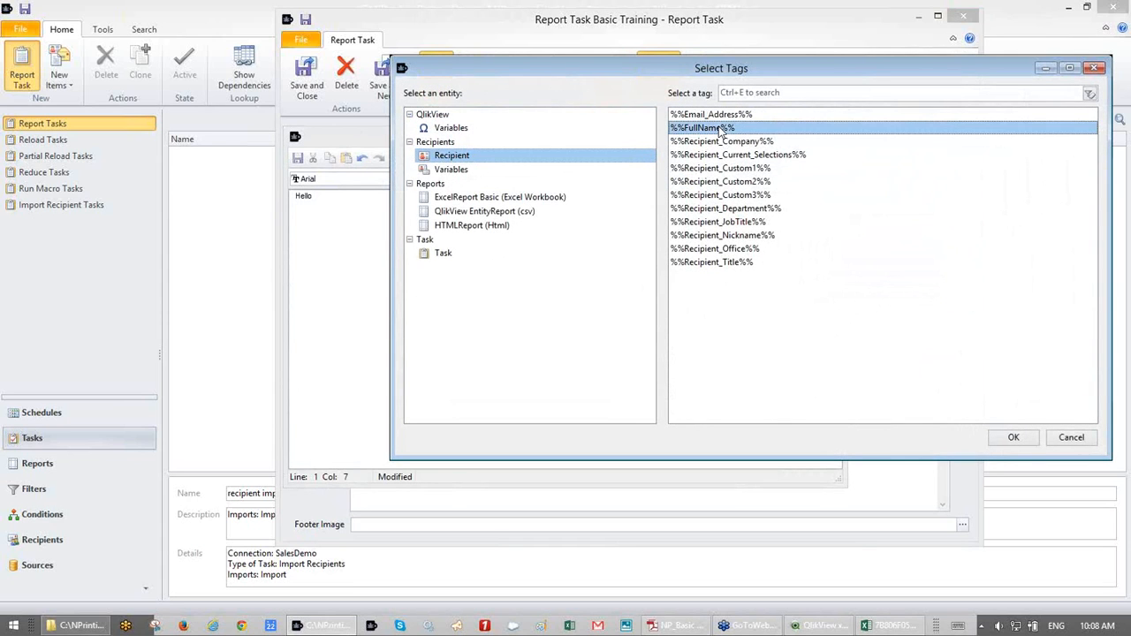
pyautogui.doubleClick(720, 130)
# - Add the line 'This is your quarterly report' below the greeting, followed by a new line
pyautogui.press('Return')
pyautogui.press('Return')
pyautogui.write('T')
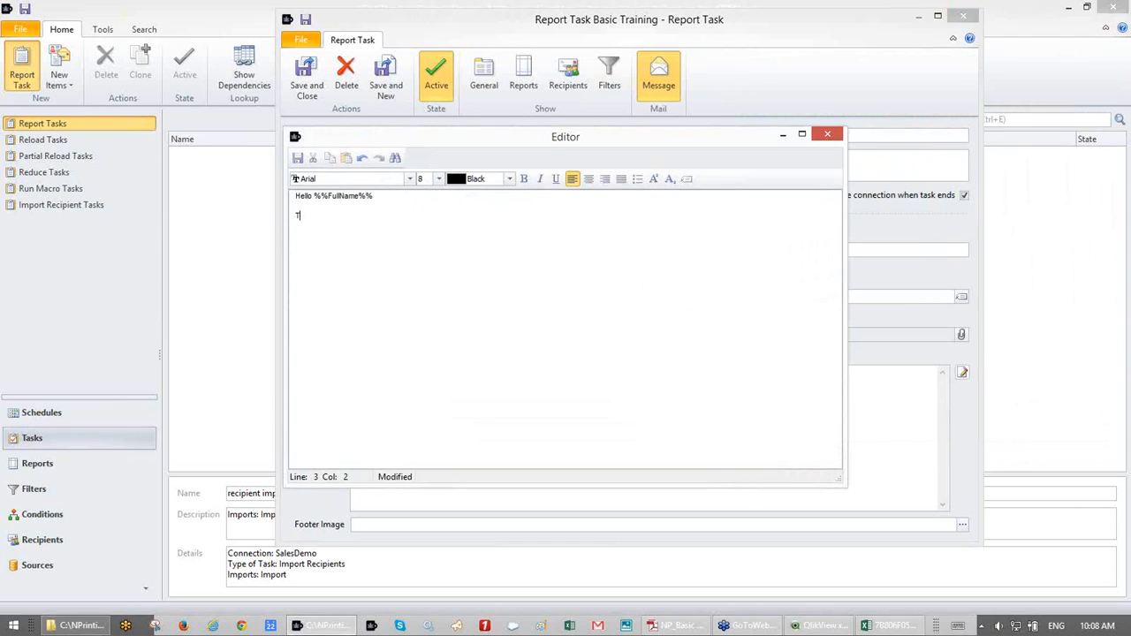
pyautogui.write('his sis your quarterly')
pyautogui.press('BackSpace')
pyautogui.press('BackSpace')
pyautogui.press('BackSpace')
pyautogui.press('BackSpace')
pyautogui.press('BackSpace')
pyautogui.write('terly report')
pyautogui.press('Return')
pyautogui.press('Return')
# - Insert the %%Embed_HTMLReport_html%% tag into the body and add a line break above it
pyautogui.click(688, 179)
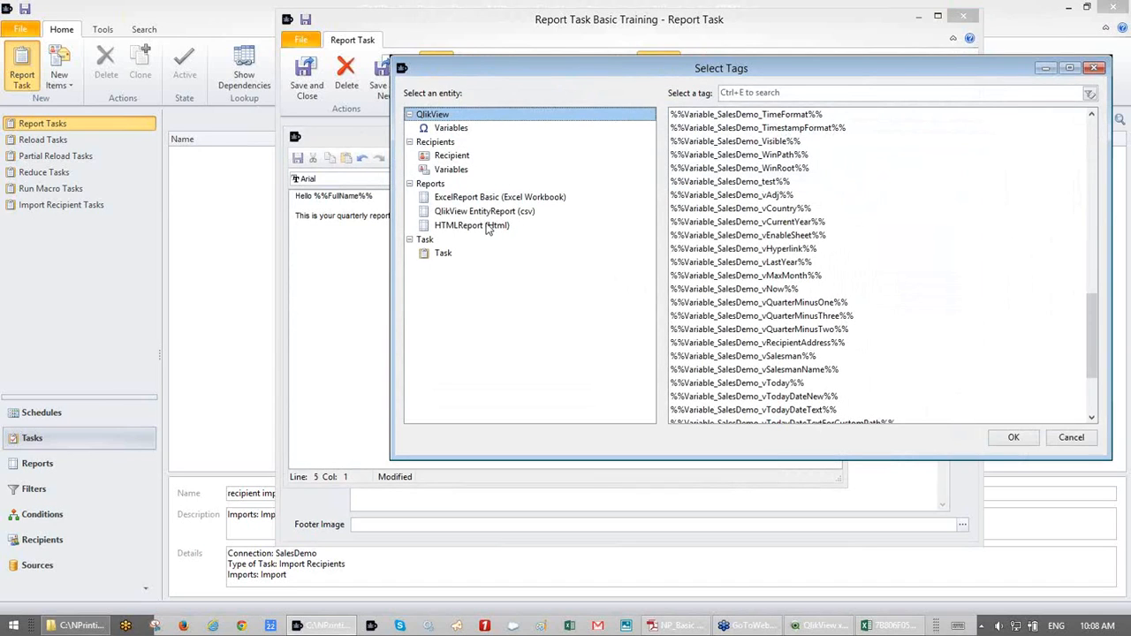
pyautogui.click(487, 228)
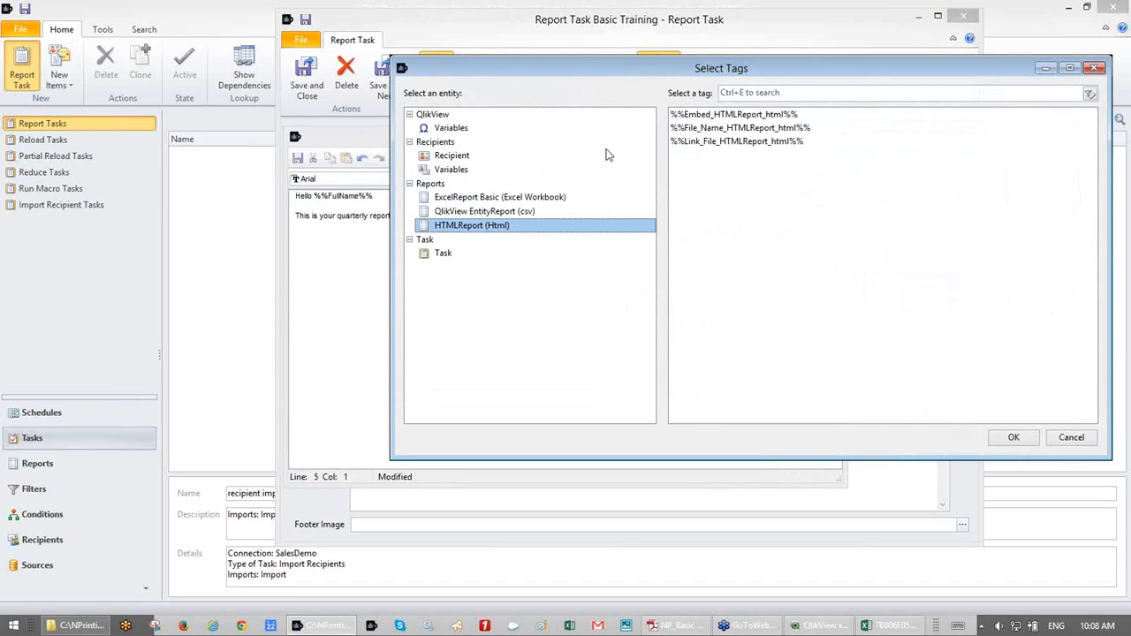
pyautogui.click(744, 116)
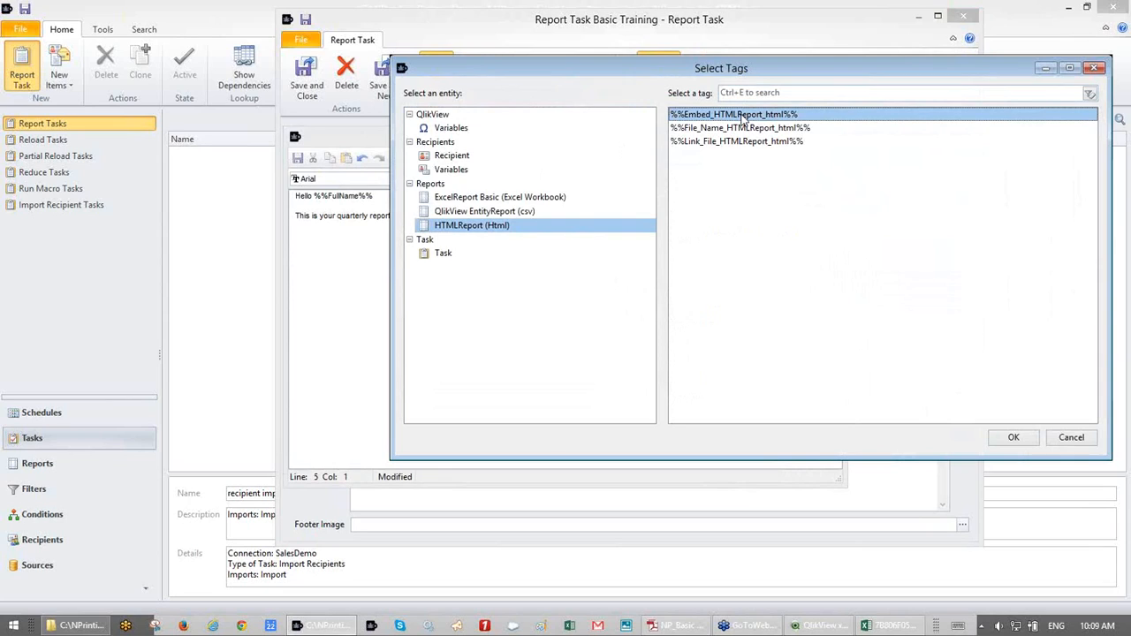
pyautogui.click(1004, 439)
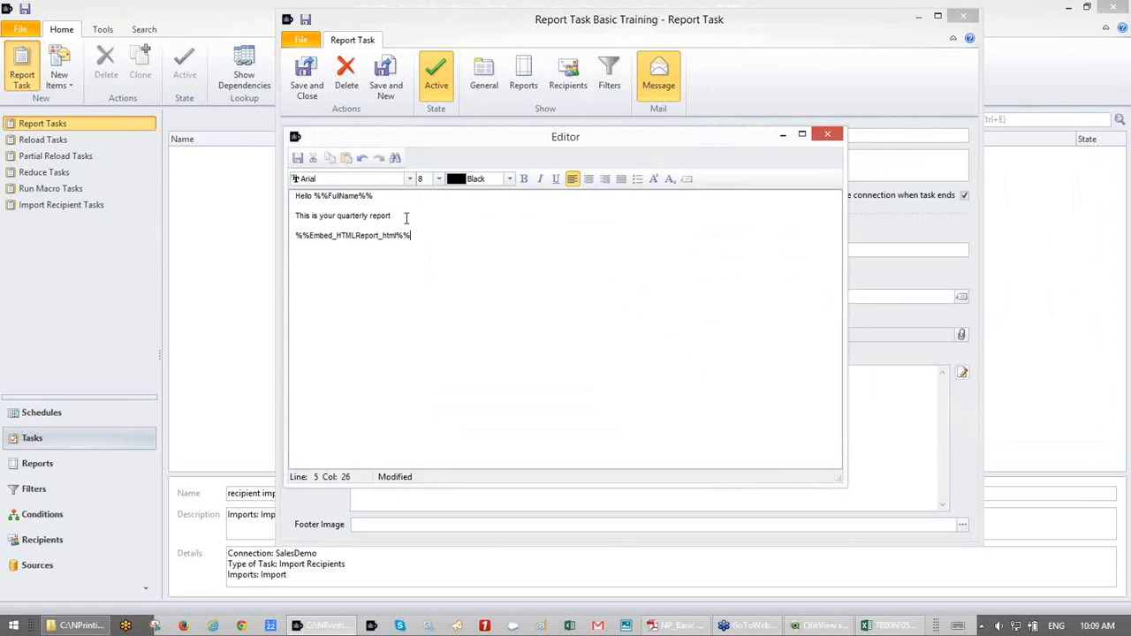
pyautogui.press('Return')
pyautogui.press('Return')
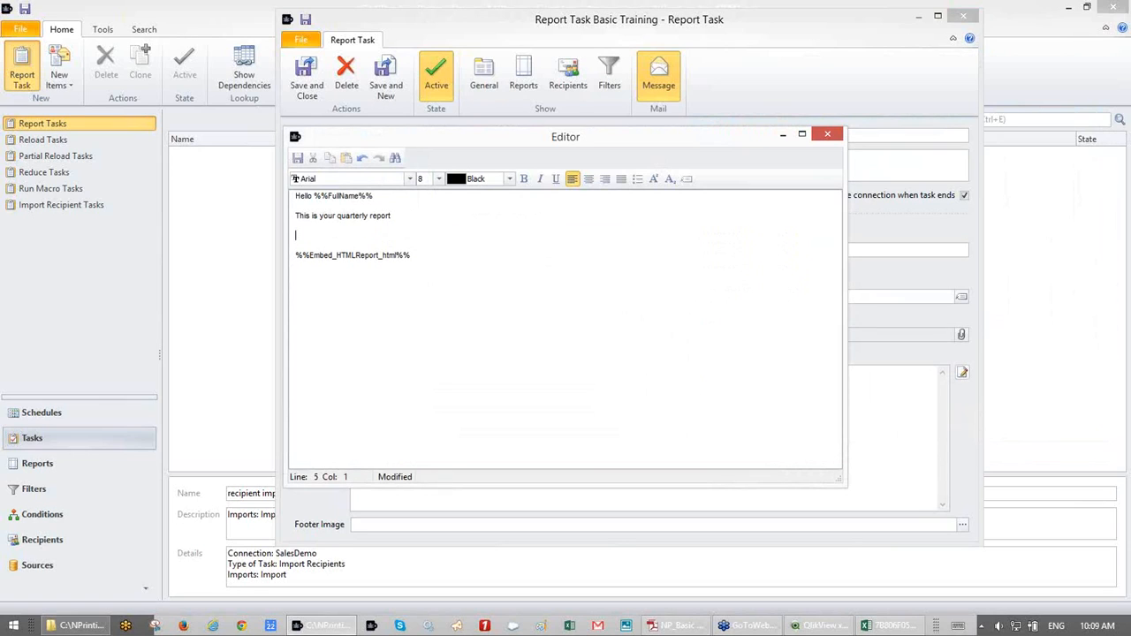
# - Insert the %%Link_File_QlikView EntityReport_csv%% tag above the embed tag
pyautogui.click(687, 179)
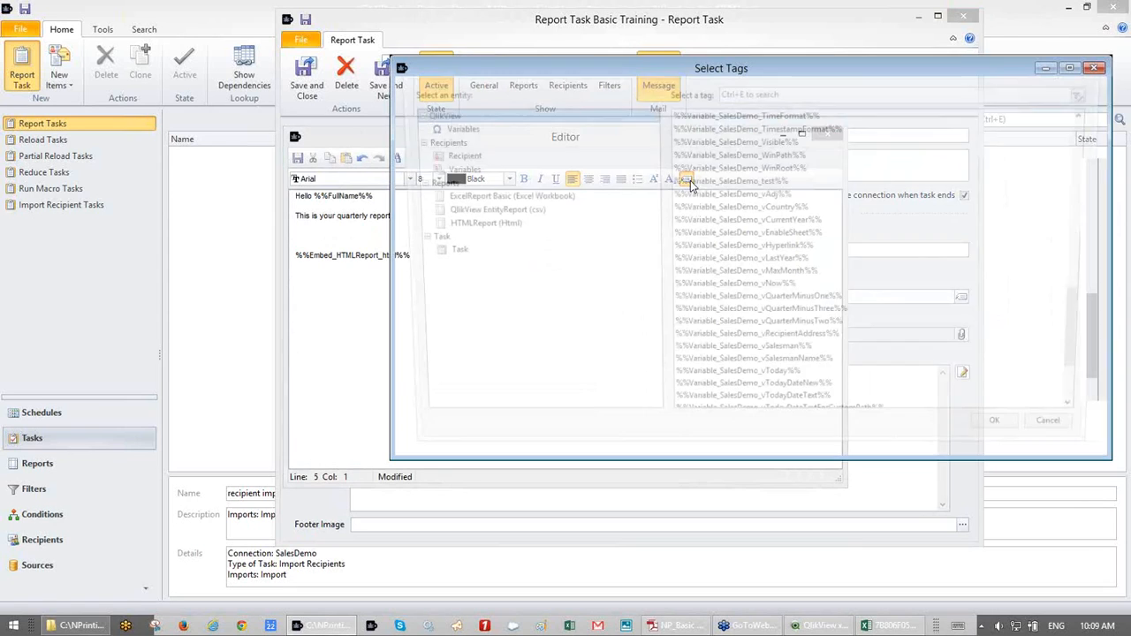
pyautogui.click(458, 213)
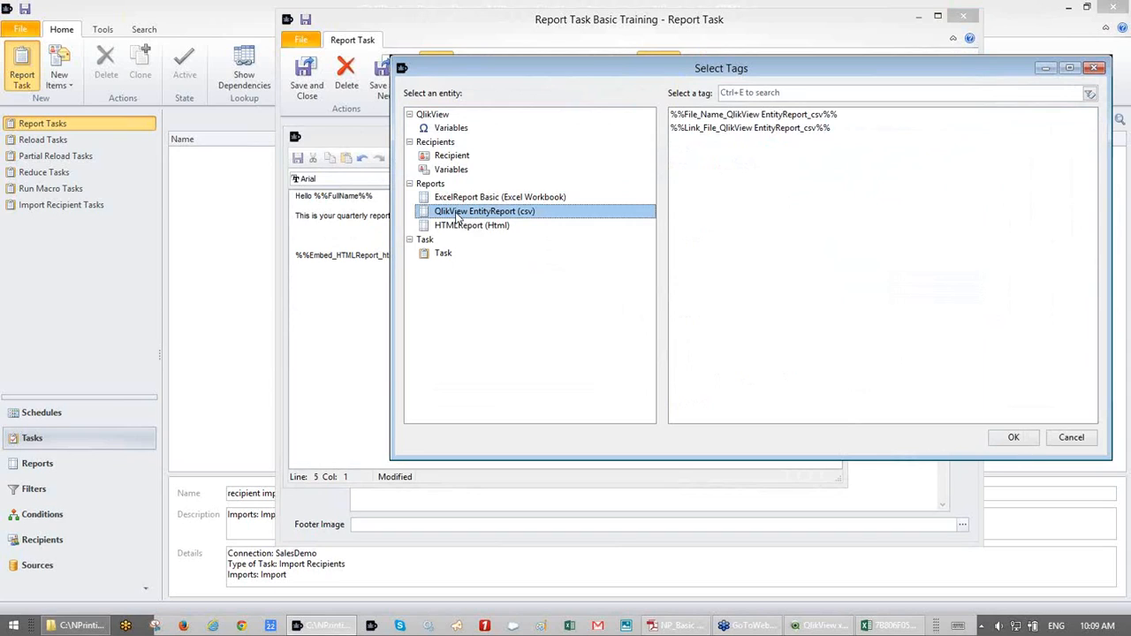
pyautogui.click(712, 128)
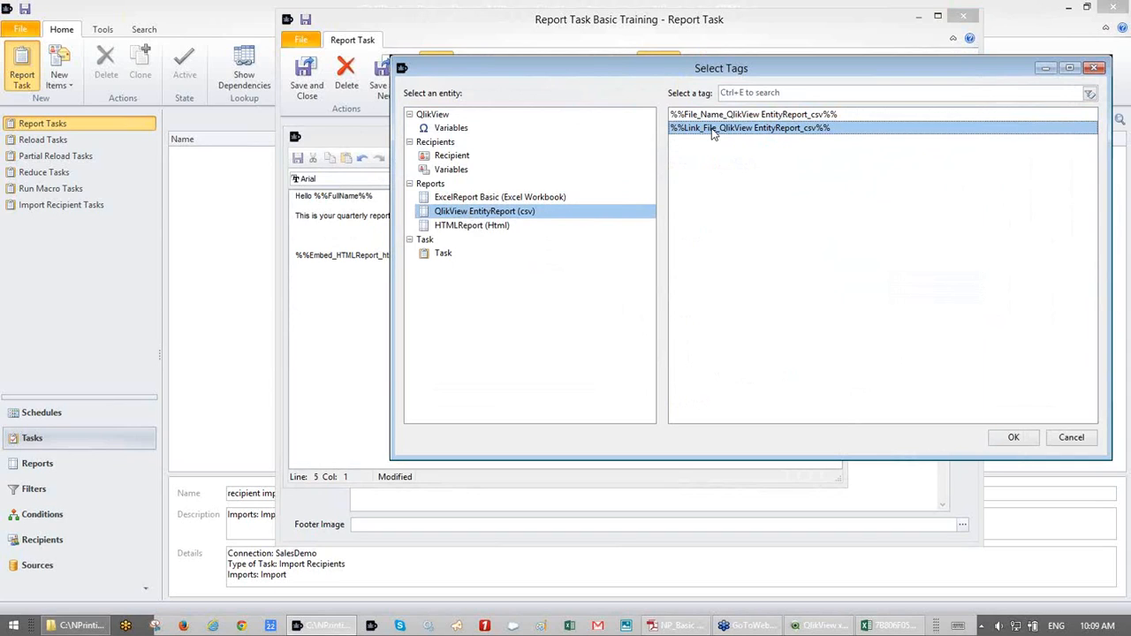
pyautogui.click(1015, 437)
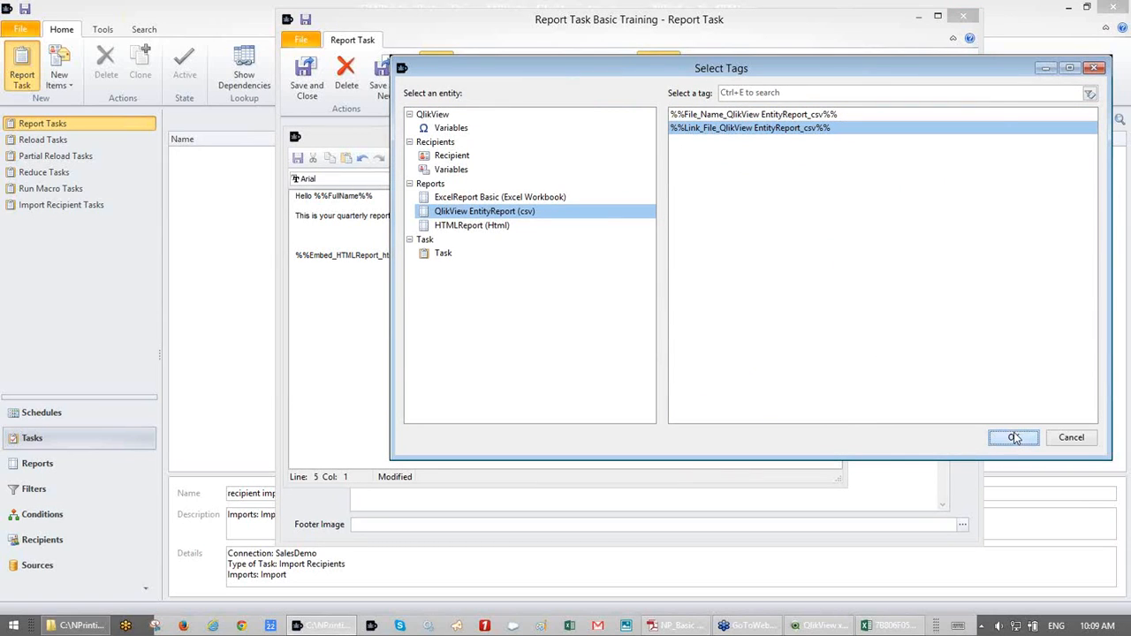
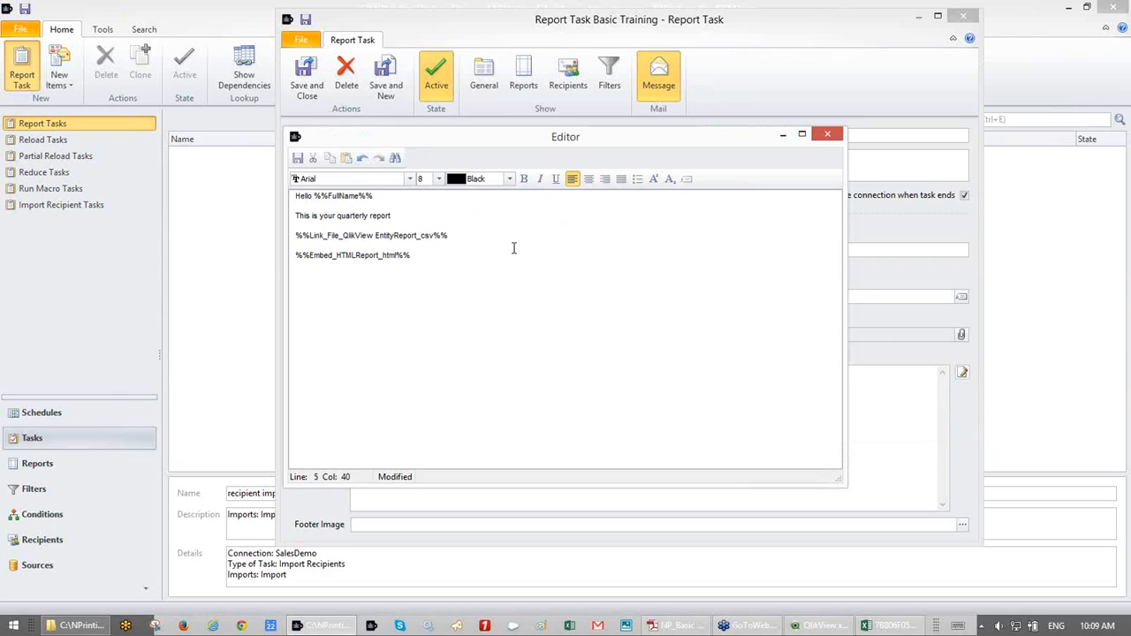
# - Save the email body with the greeting, quarterly report line, CSV link and HTML embed tags
pyautogui.click(298, 159)
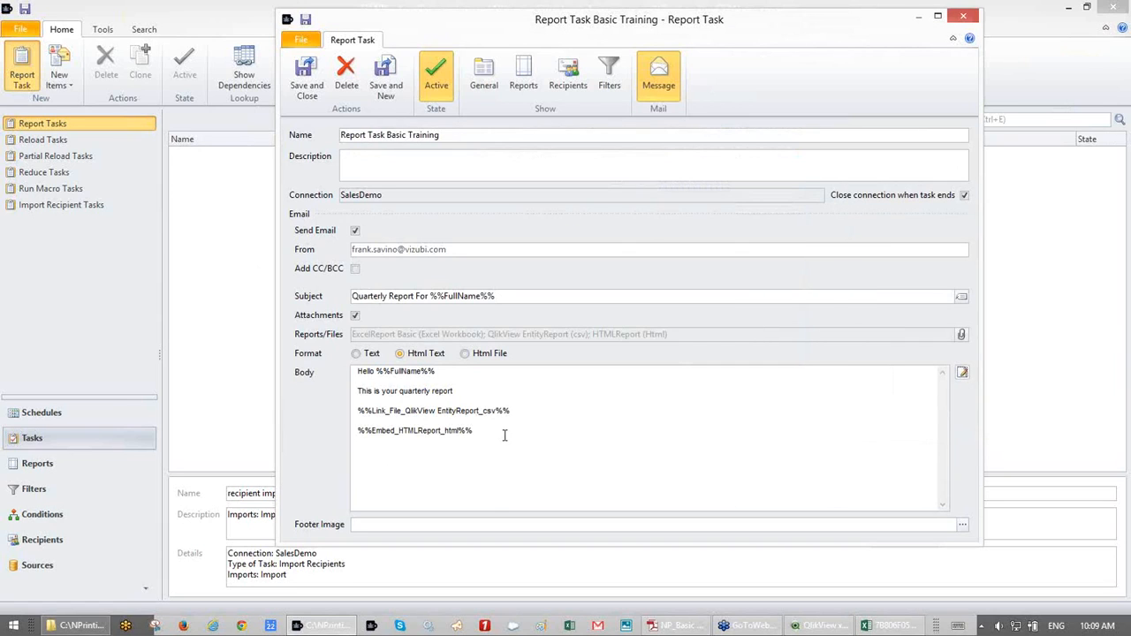
pyautogui.click(962, 335)
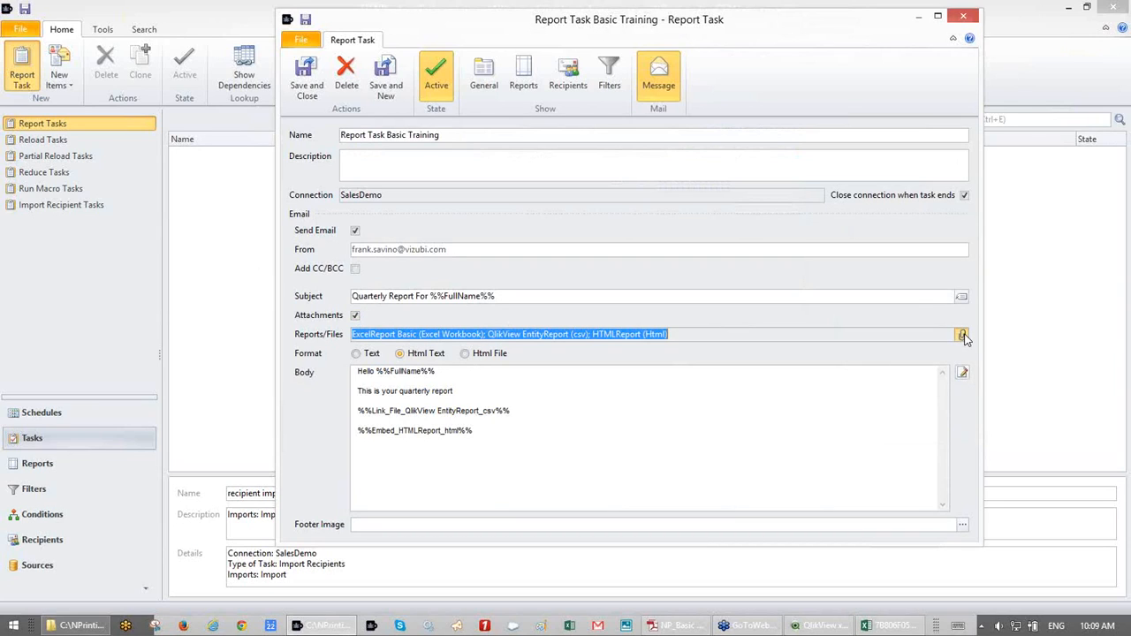
pyautogui.click(425, 546)
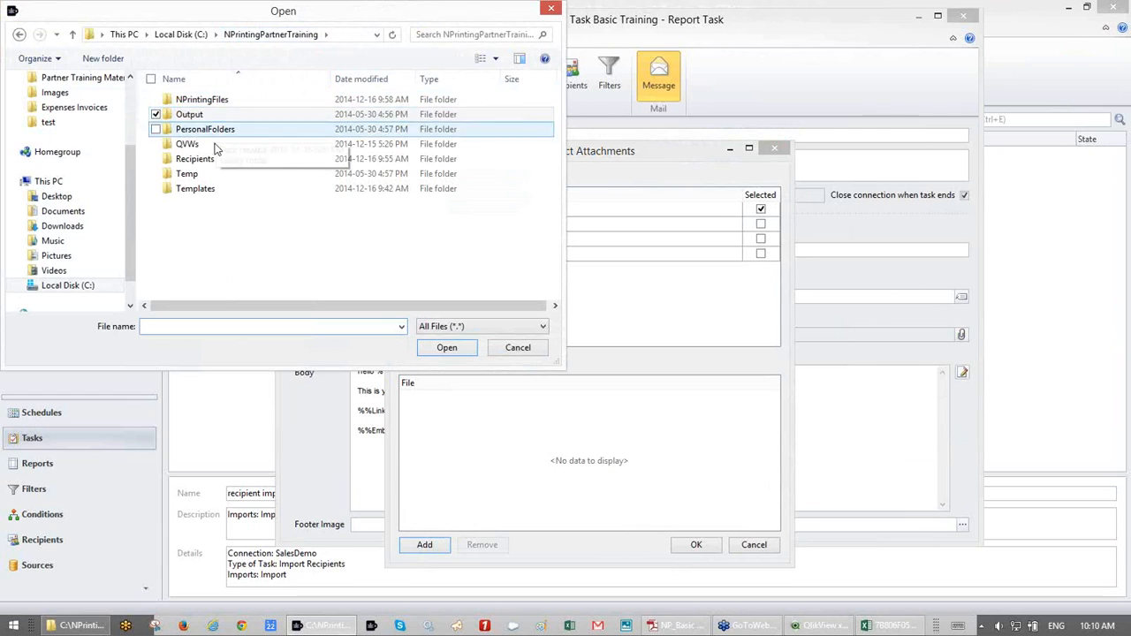
pyautogui.doubleClick(212, 148)
pyautogui.click(209, 117)
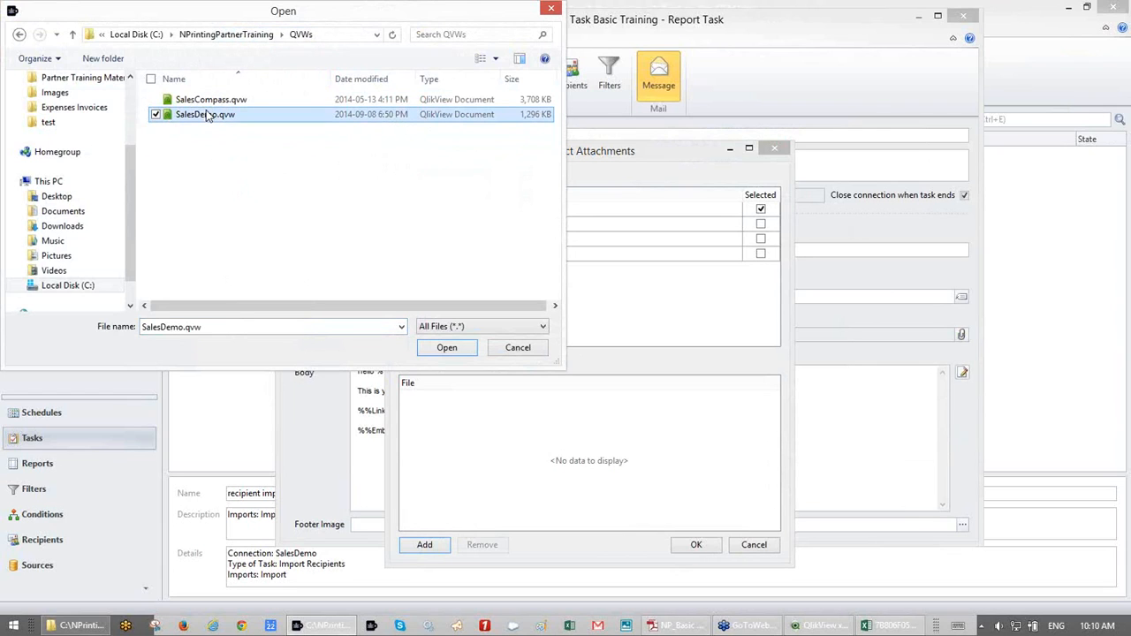
pyautogui.doubleClick(206, 115)
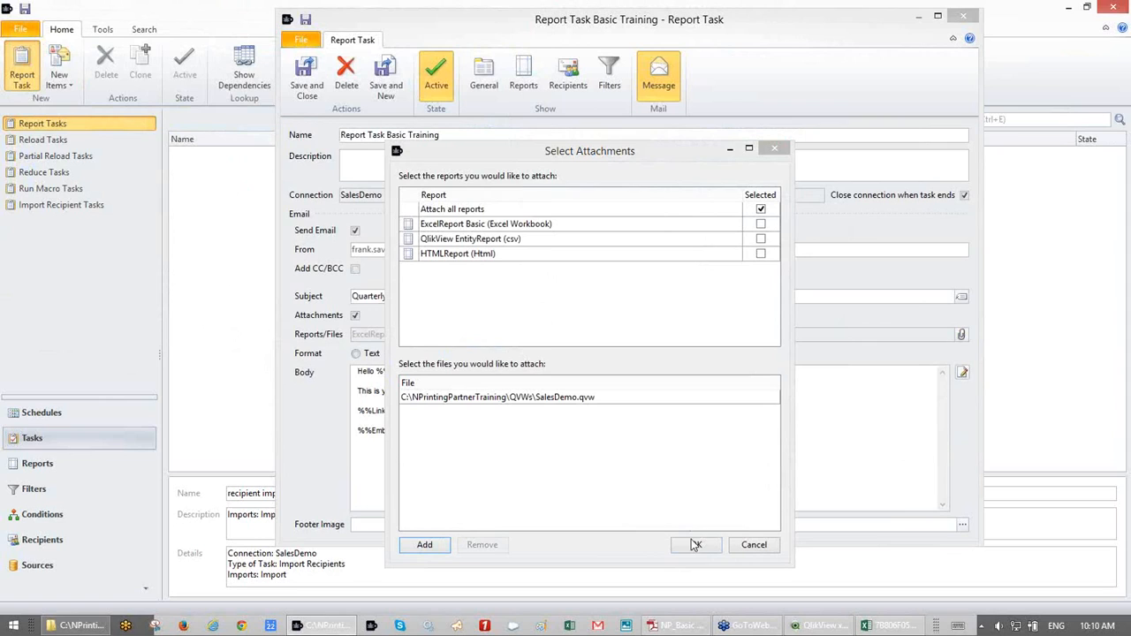
pyautogui.click(579, 399)
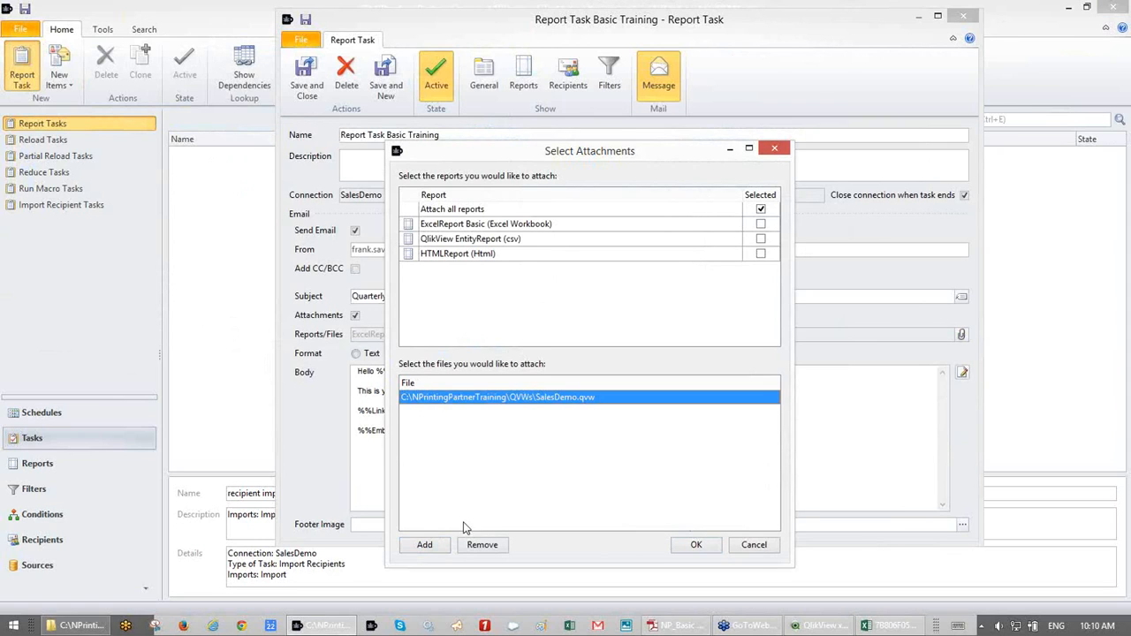
pyautogui.click(481, 544)
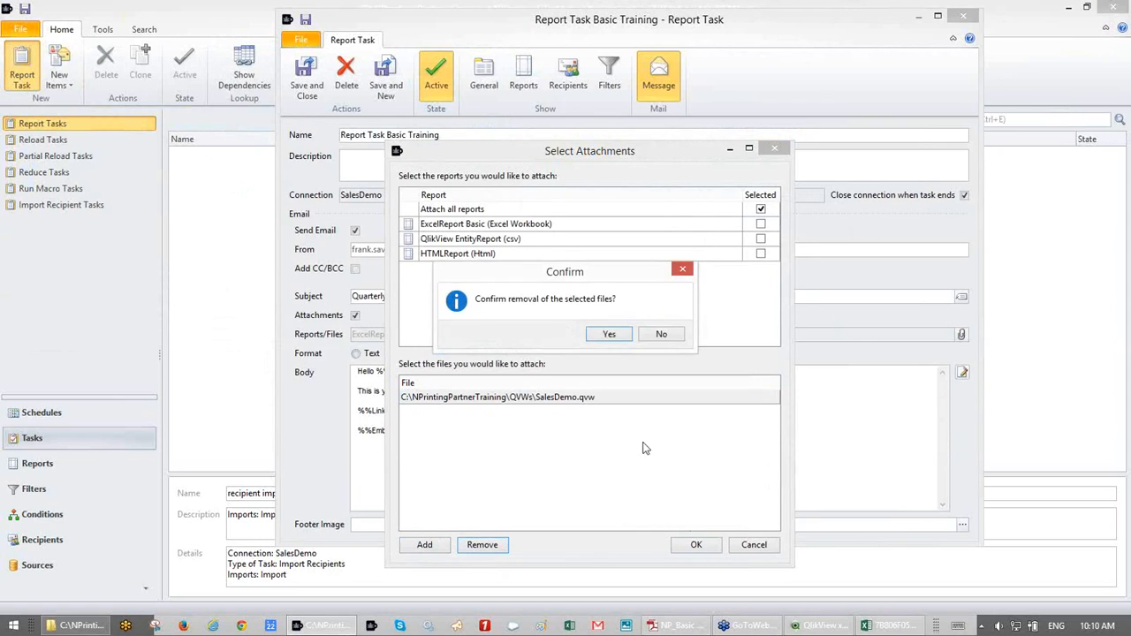
pyautogui.click(609, 334)
pyautogui.click(697, 546)
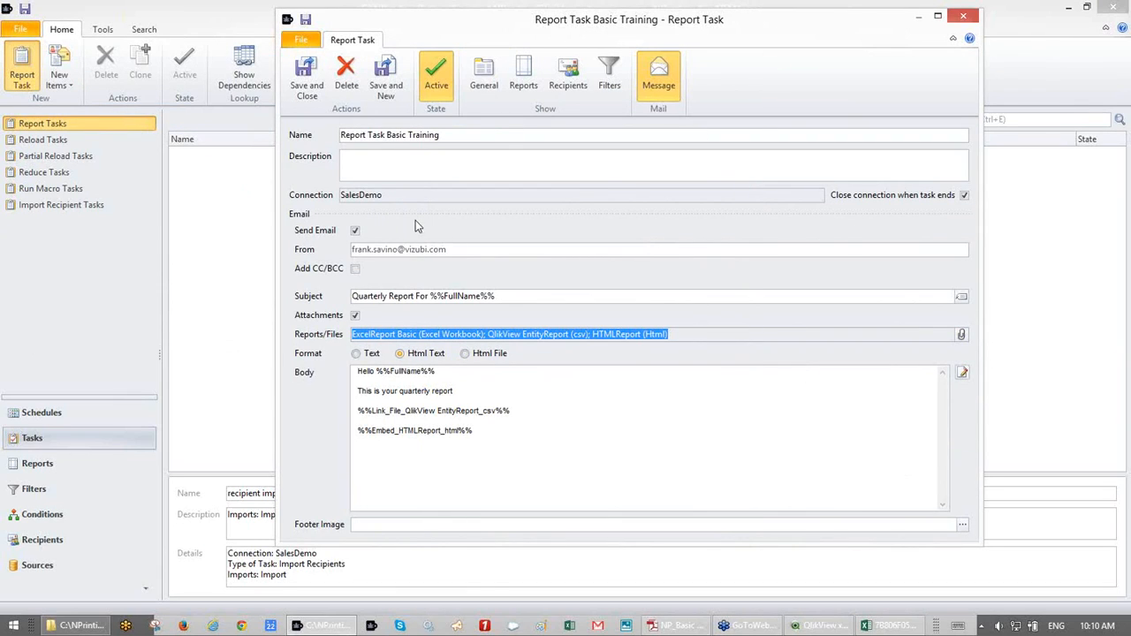
# - Turn off Send Email for Report Task Basic Training, review its reports and general settings, and save it
pyautogui.click(356, 232)
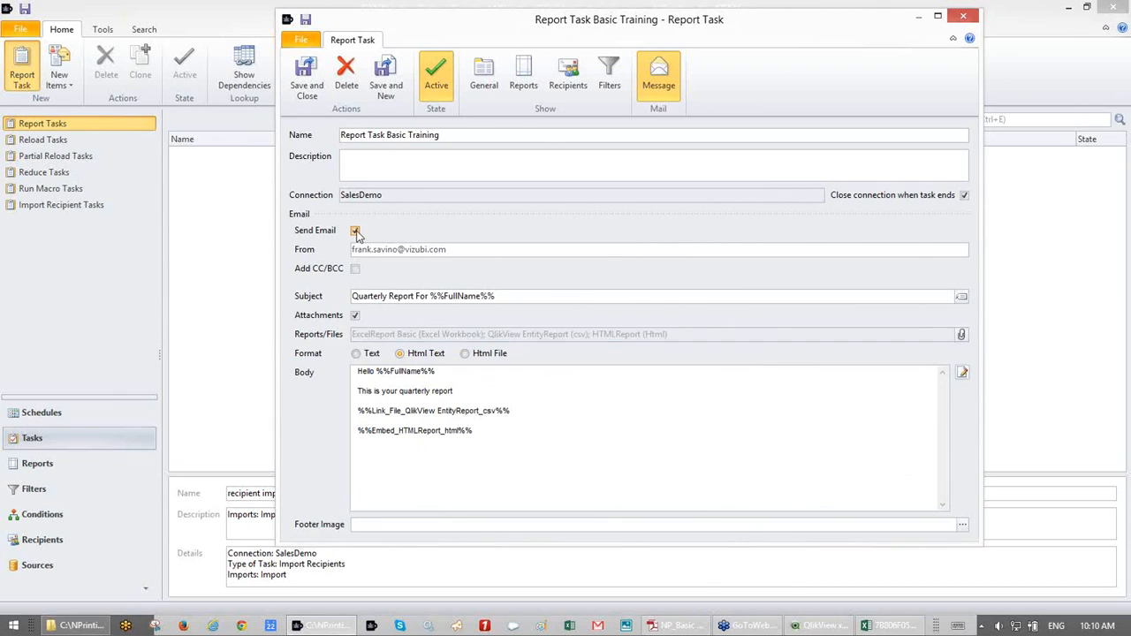
pyautogui.click(356, 232)
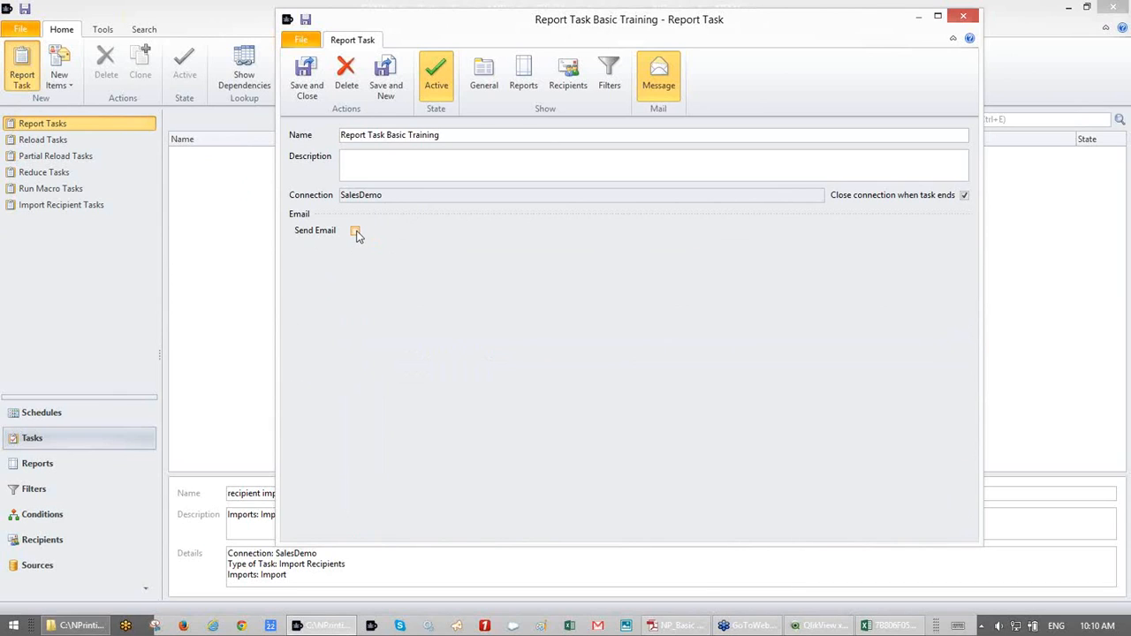
pyautogui.click(521, 80)
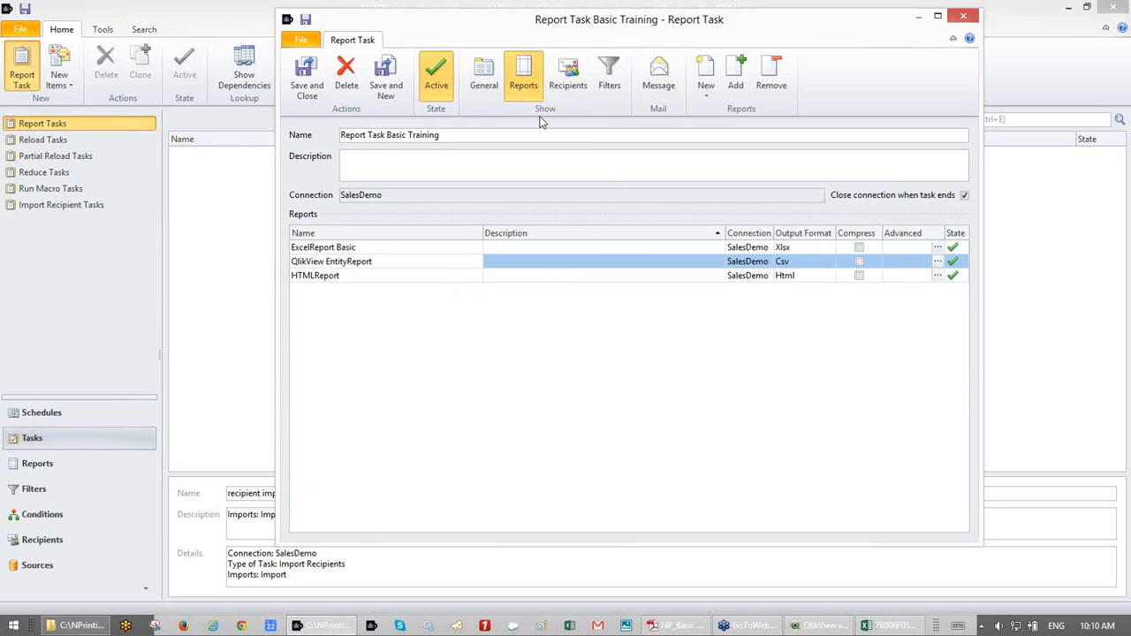
pyautogui.click(485, 78)
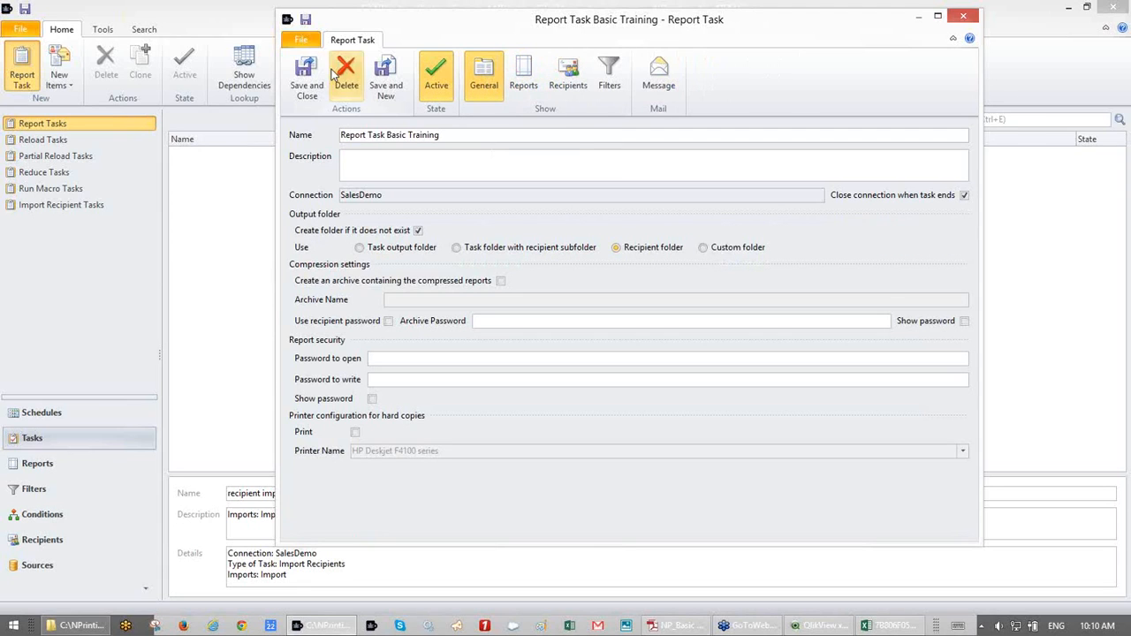
pyautogui.click(306, 77)
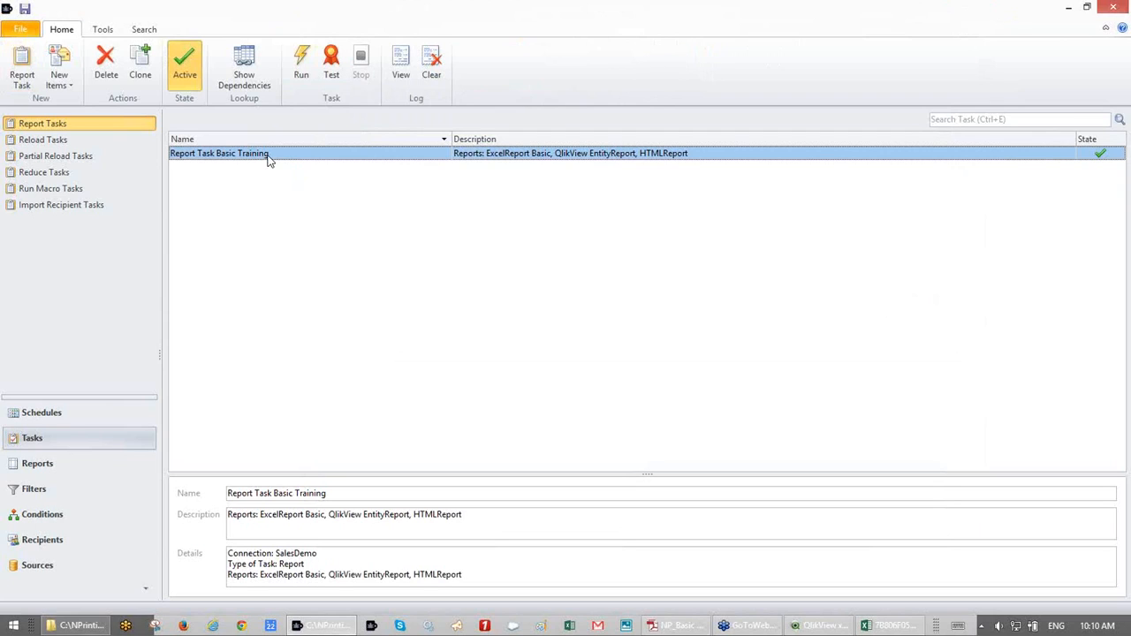
# - Run Report Task Basic Training and bring up the PersonalFolders output window
pyautogui.click(301, 71)
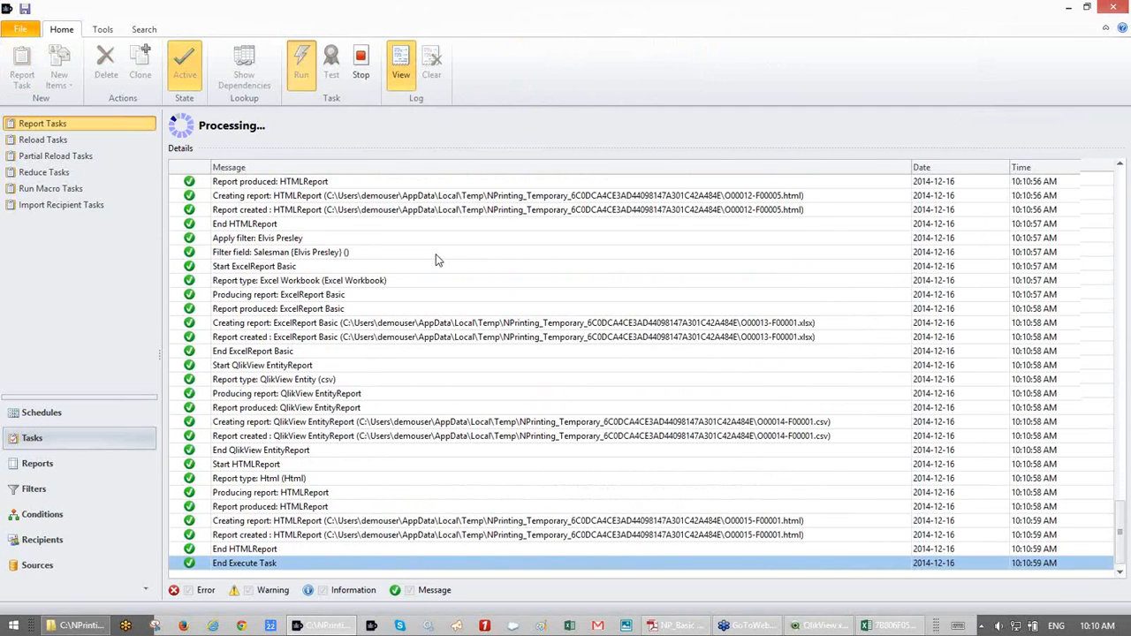
pyautogui.click(76, 626)
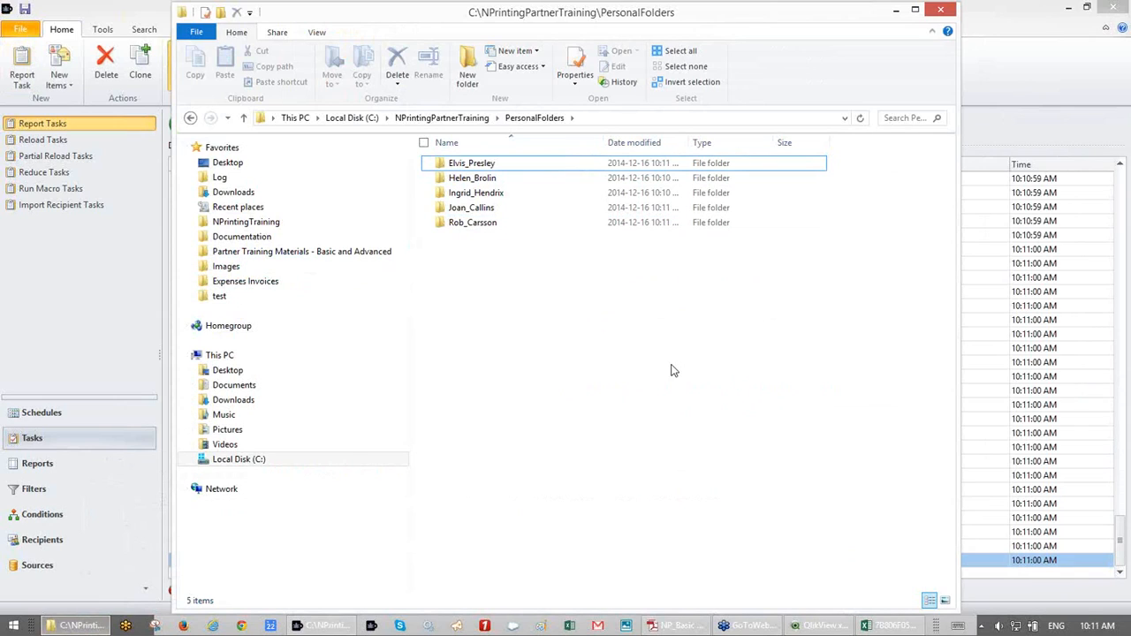
# - Widen the Date modified column, open the Elvis_Presley folder and select ExcelReport Basic.xlsx
pyautogui.moveTo(1097, 630)
pyautogui.moveTo(688, 144); pyautogui.dragTo(704, 146)
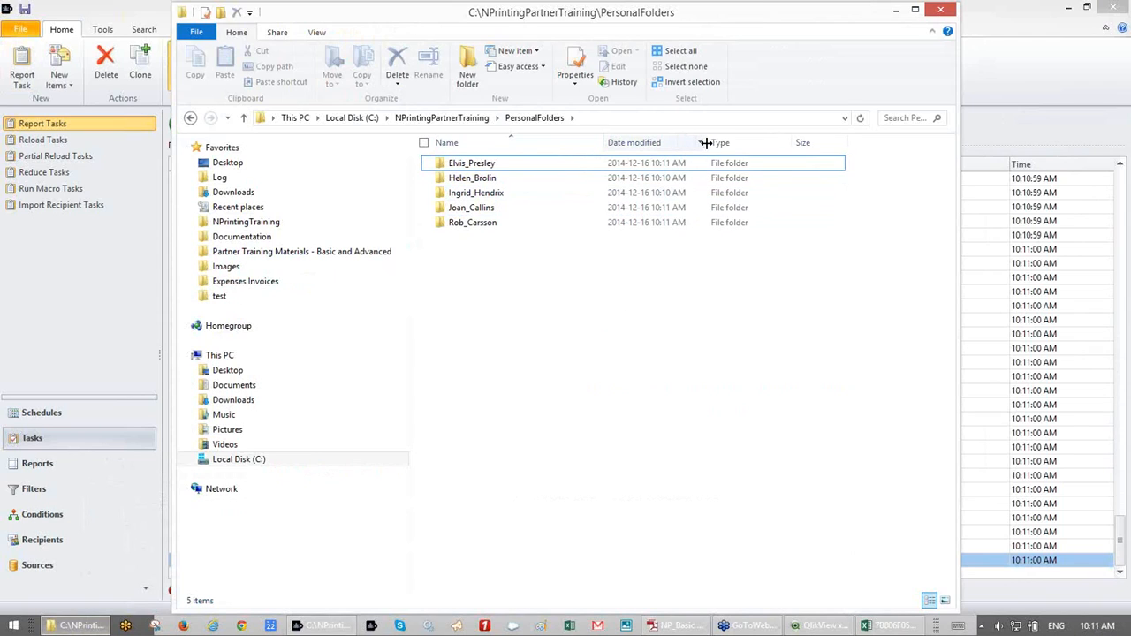
pyautogui.click(678, 163)
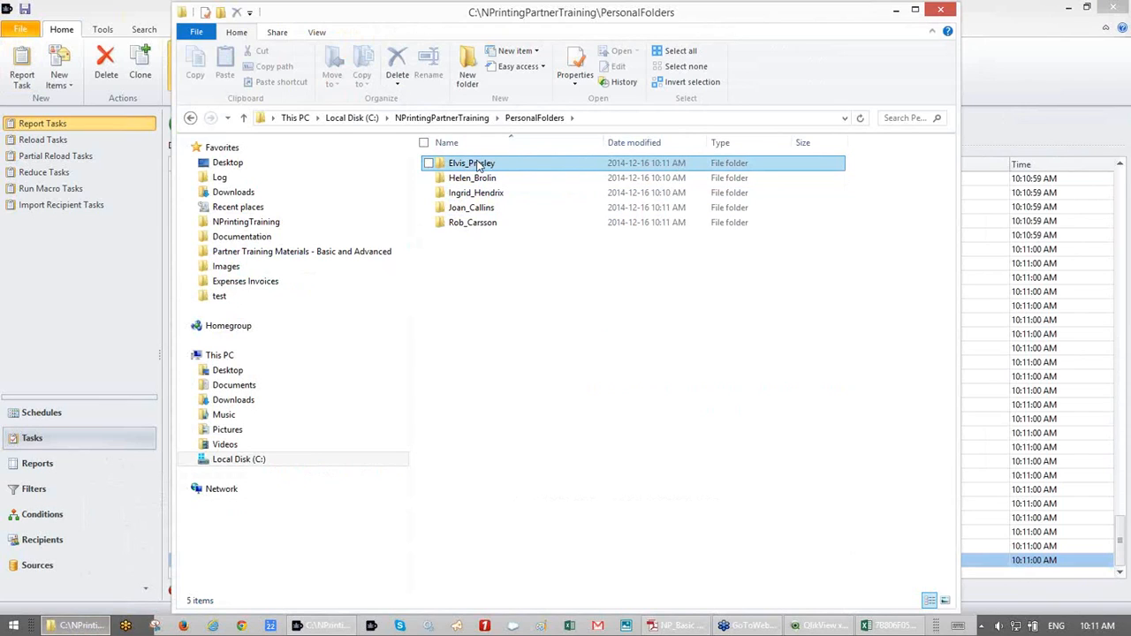
pyautogui.doubleClick(478, 164)
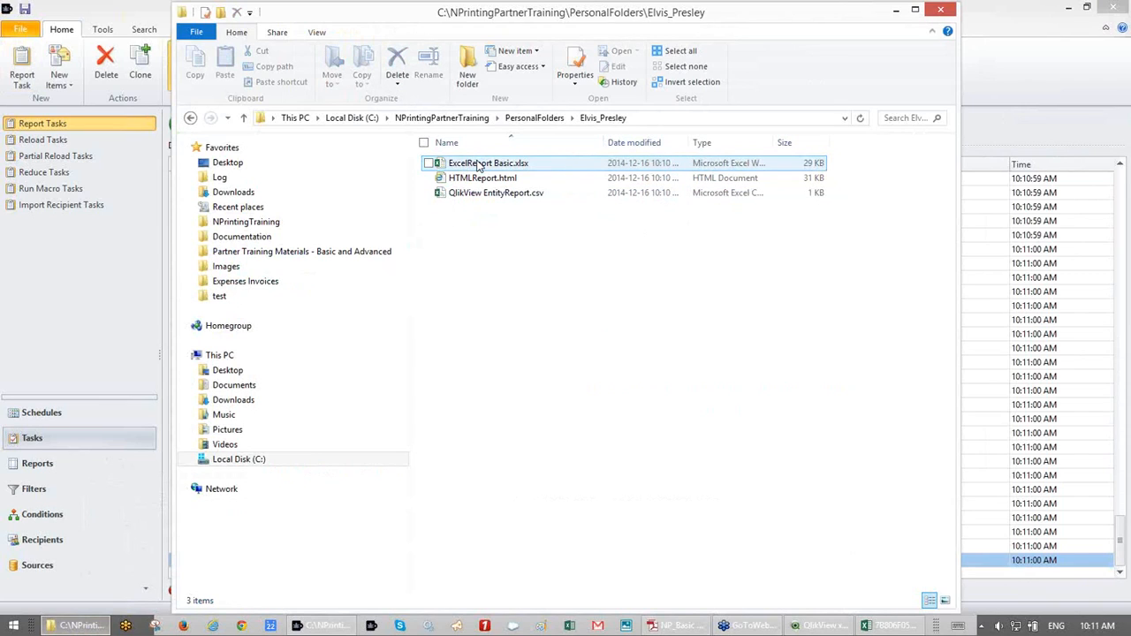
pyautogui.click(477, 163)
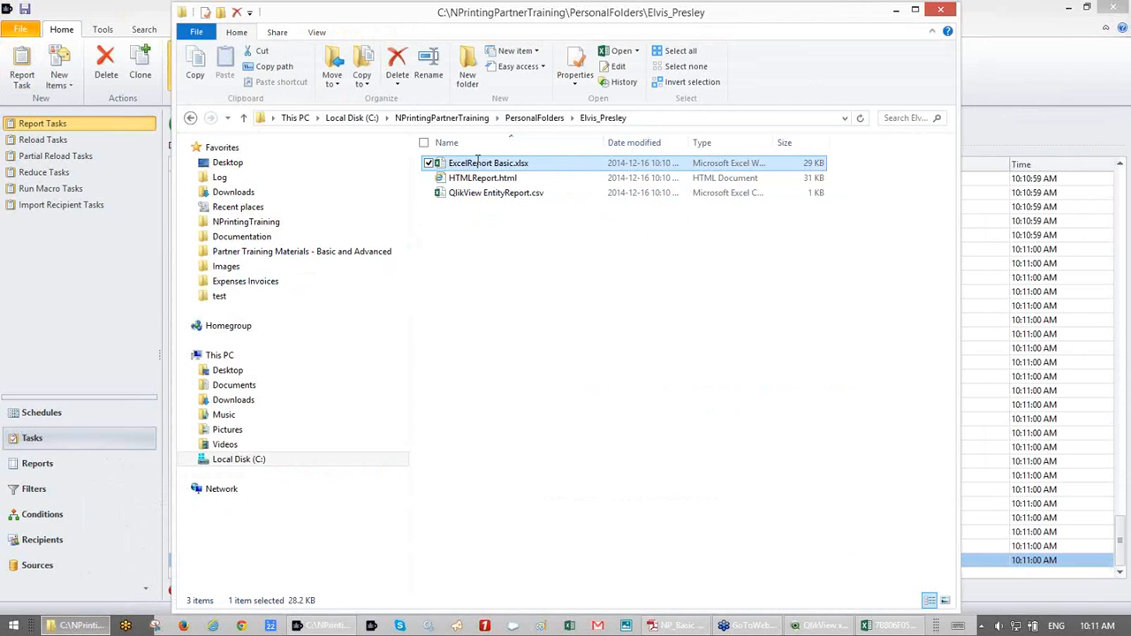
pyautogui.doubleClick(477, 162)
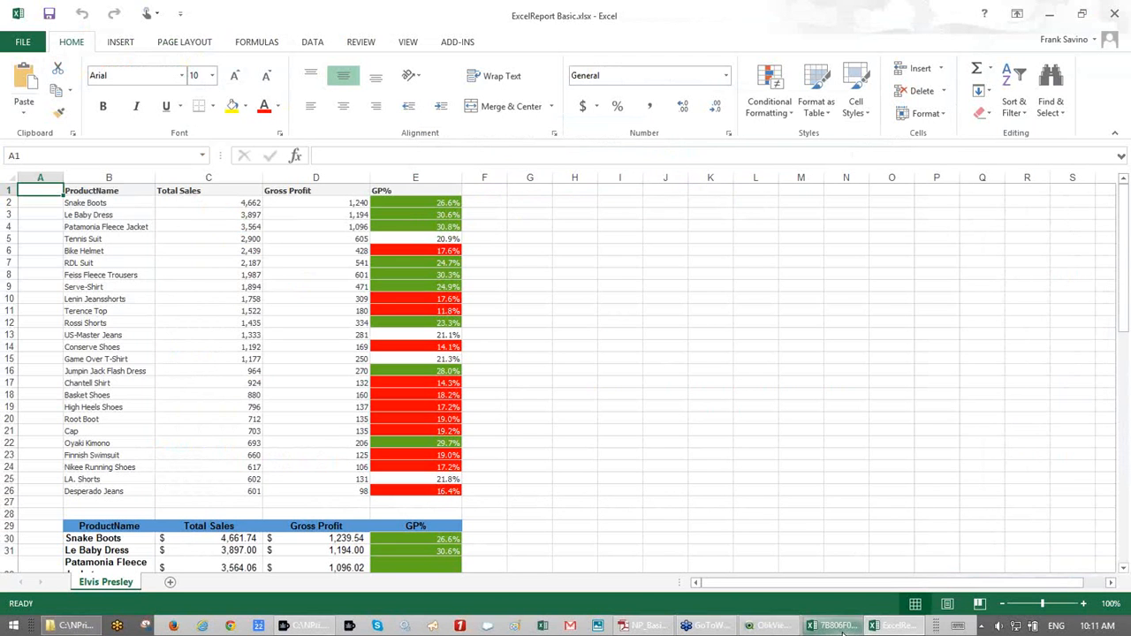
pyautogui.click(835, 625)
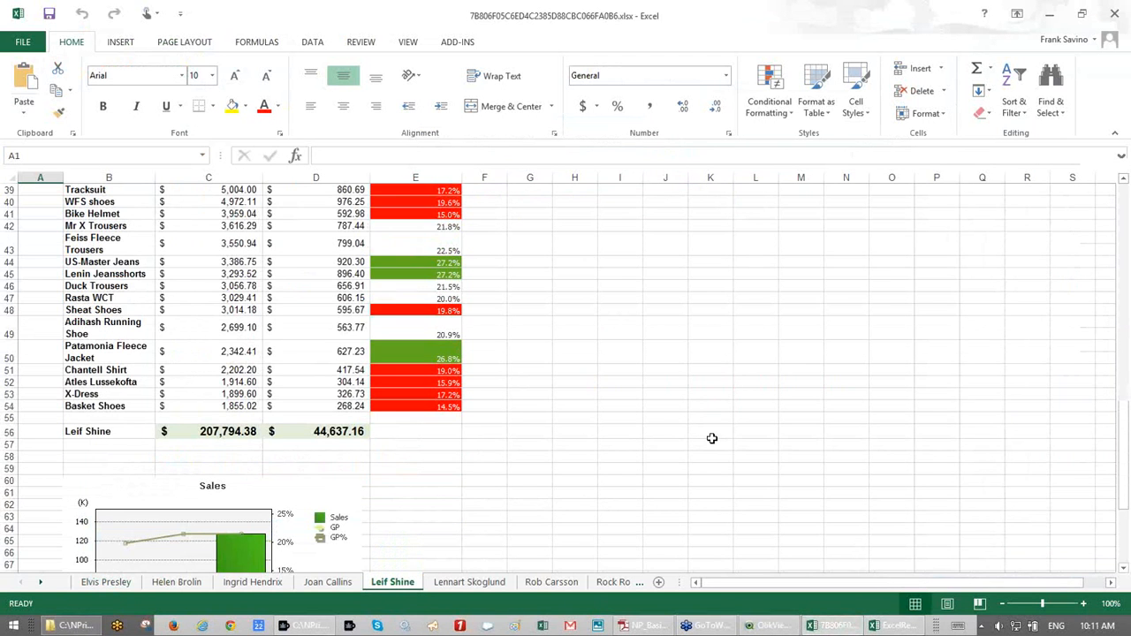
pyautogui.scroll(-7, 711, 439)
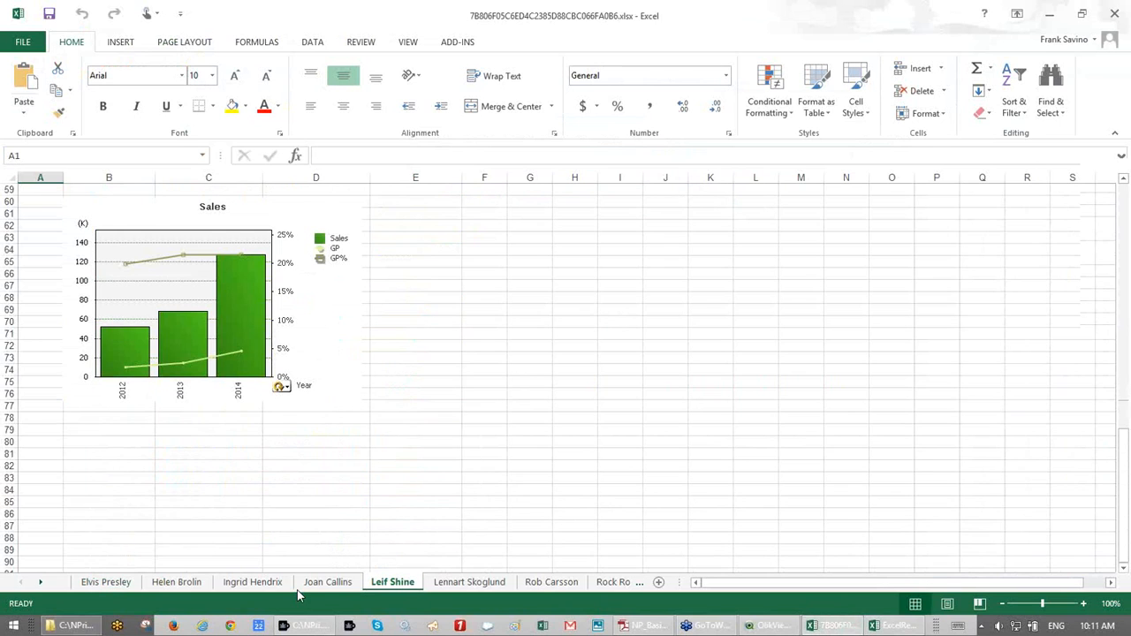
pyautogui.scroll(4, 309, 594)
pyautogui.click(325, 583)
pyautogui.click(253, 583)
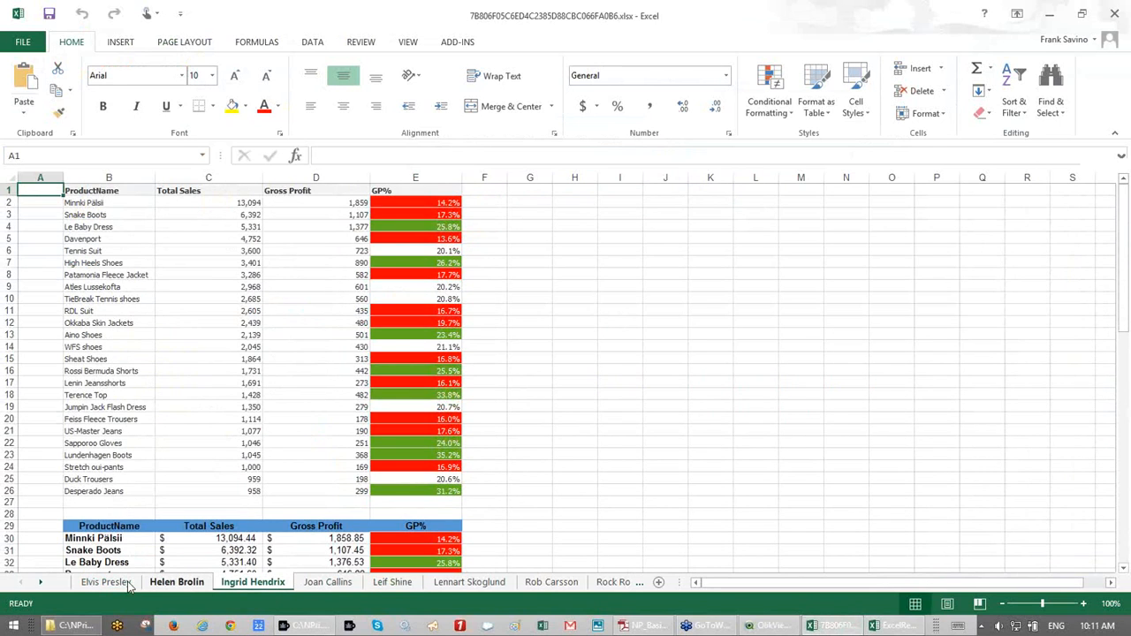
pyautogui.click(123, 584)
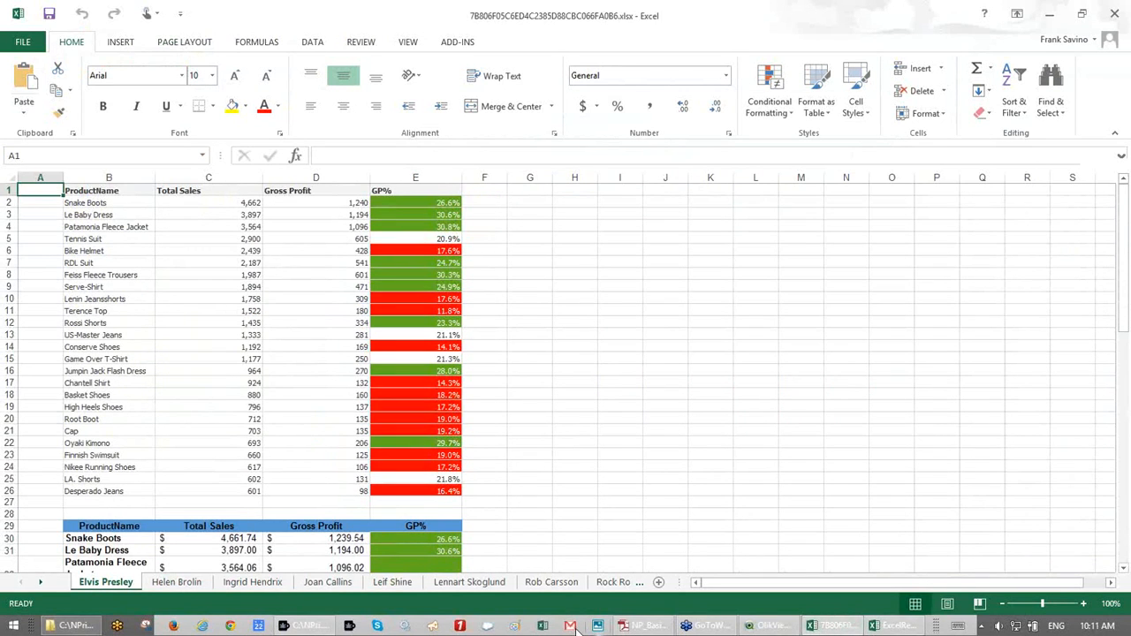
# - Return to ExcelReport Basic.xlsx and check the Elvis Presley total label in cell B56
pyautogui.click(893, 626)
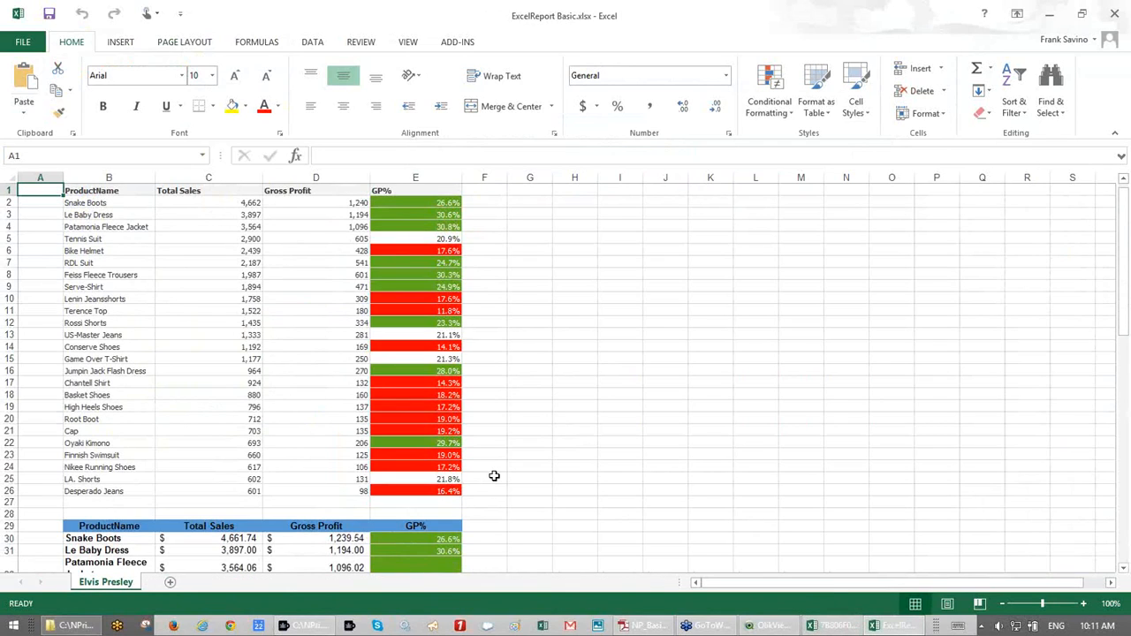
pyautogui.scroll(-18, 494, 476)
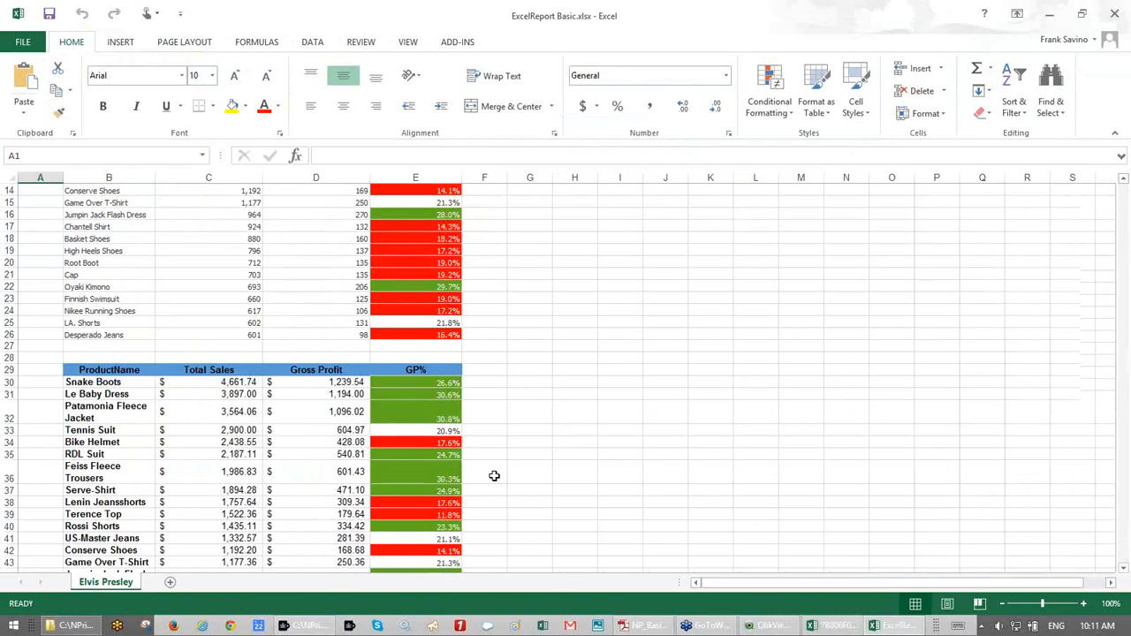
pyautogui.scroll(1, 494, 476)
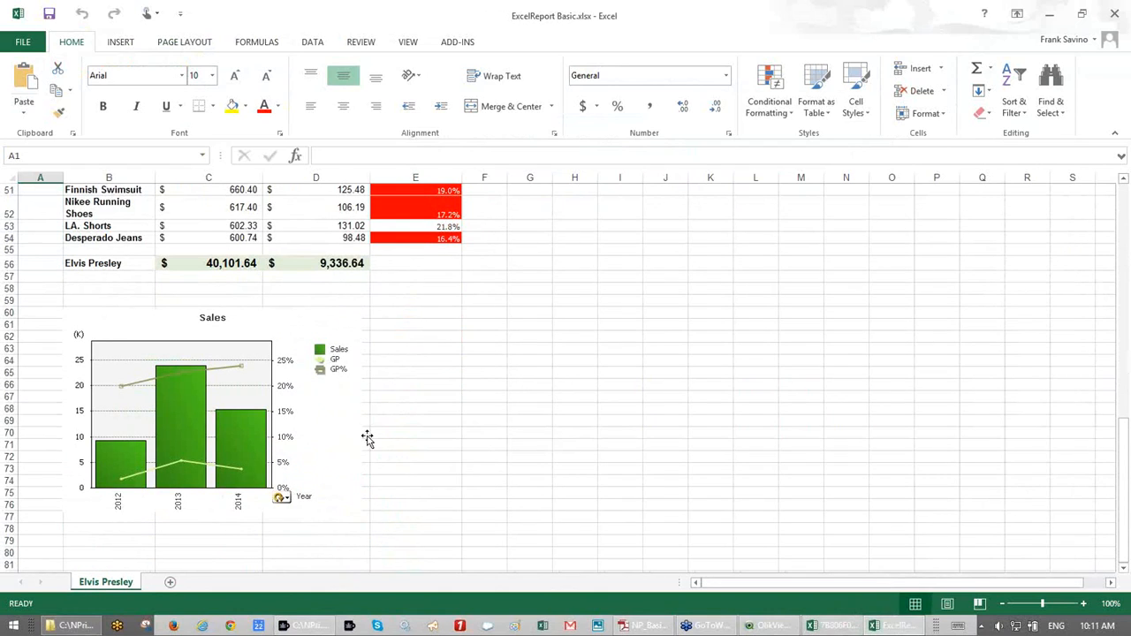
pyautogui.click(91, 268)
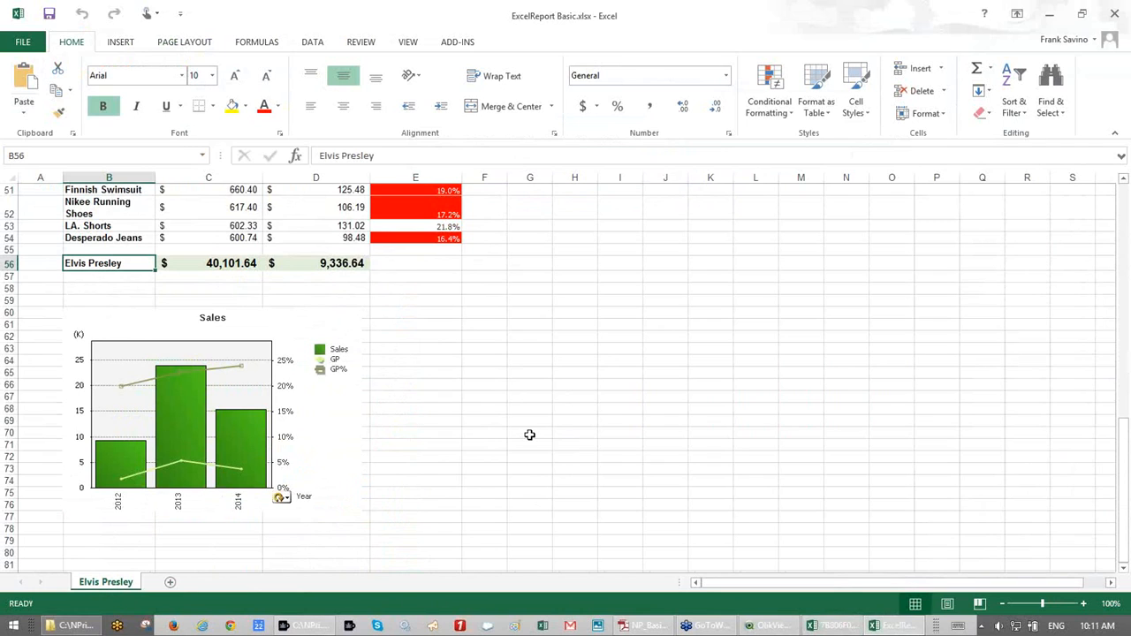
pyautogui.scroll(17, 529, 435)
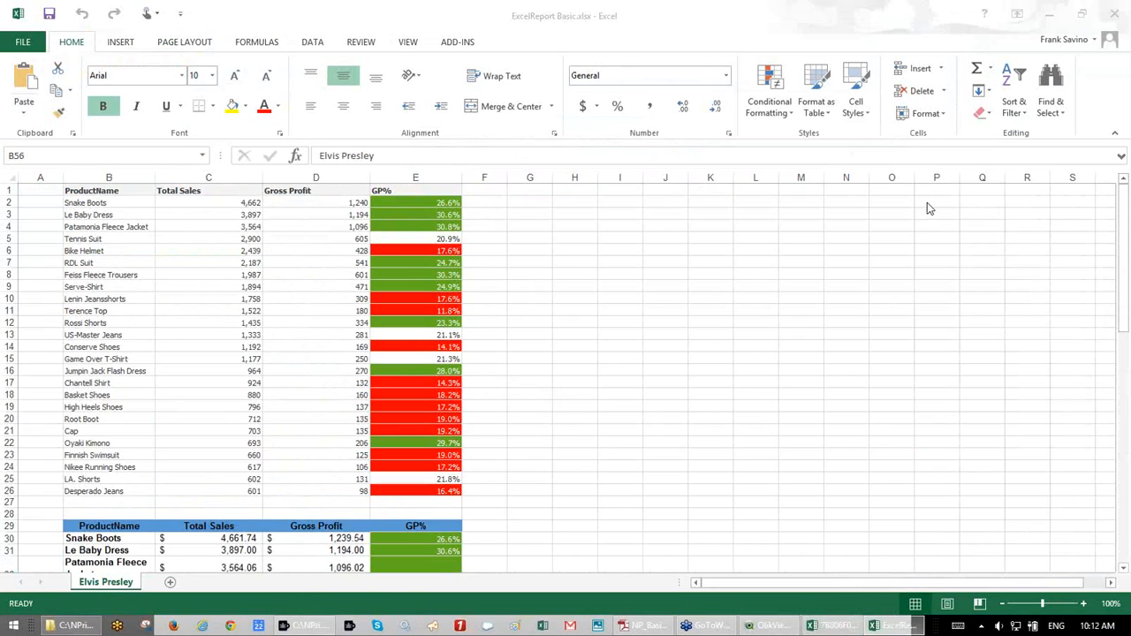
# - Close both report workbooks without saving and minimize the output folder window
pyautogui.click(1119, 14)
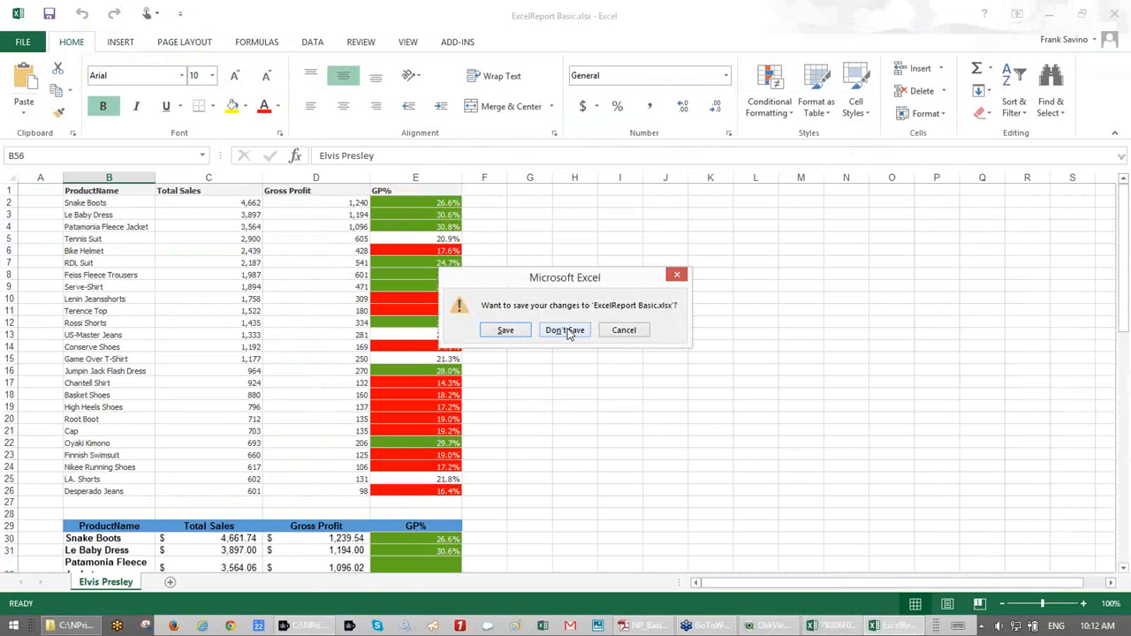
pyautogui.click(565, 331)
pyautogui.click(1118, 16)
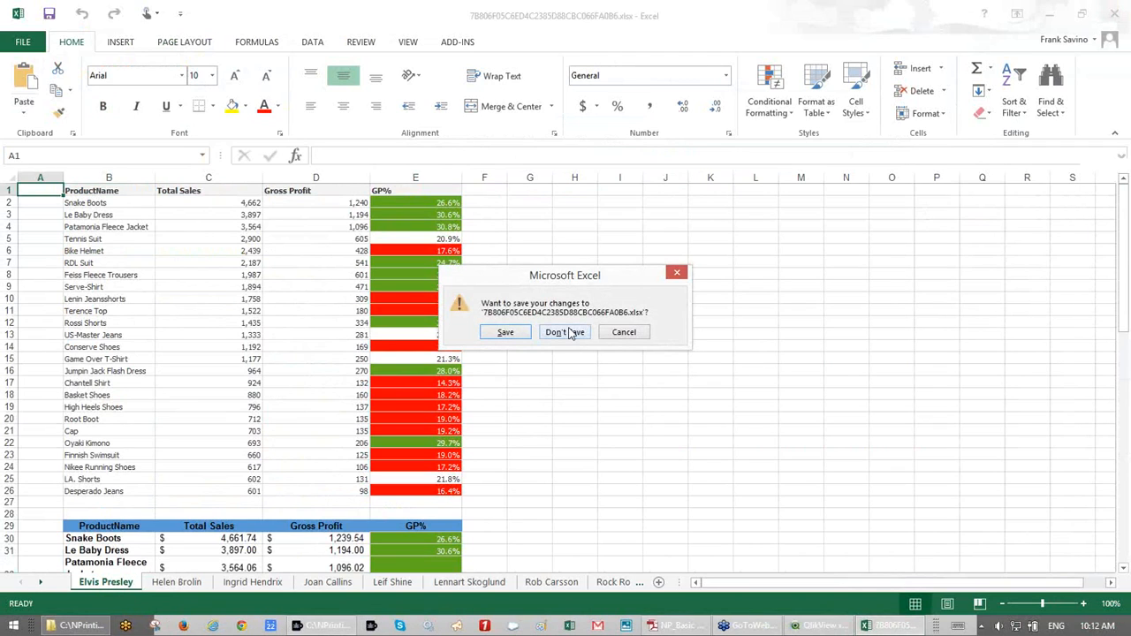
pyautogui.click(570, 333)
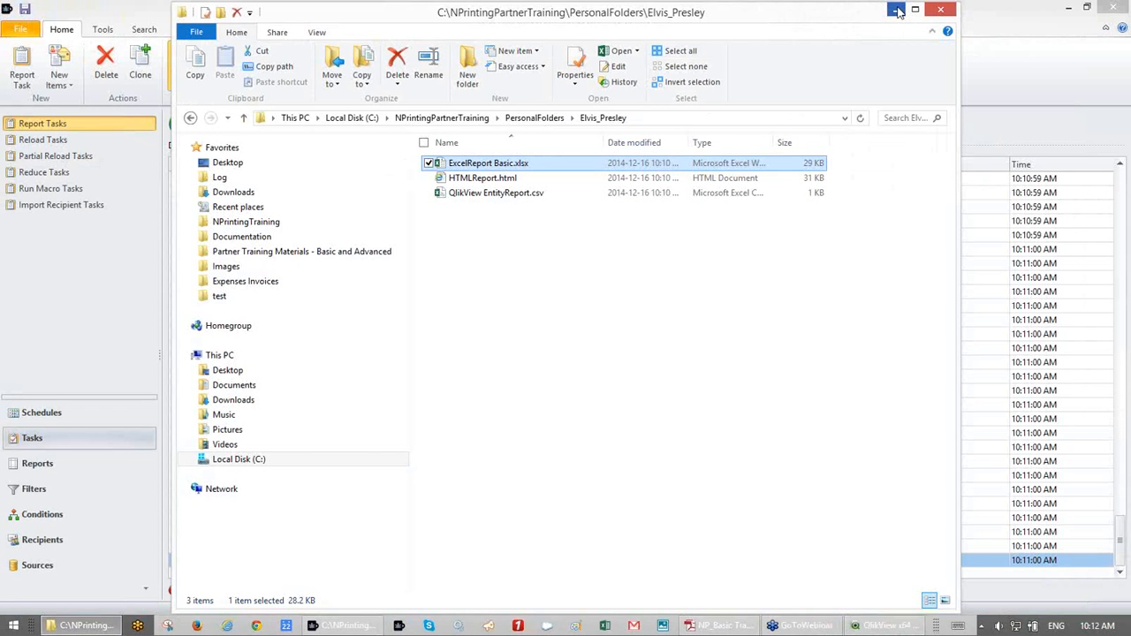
pyautogui.click(896, 11)
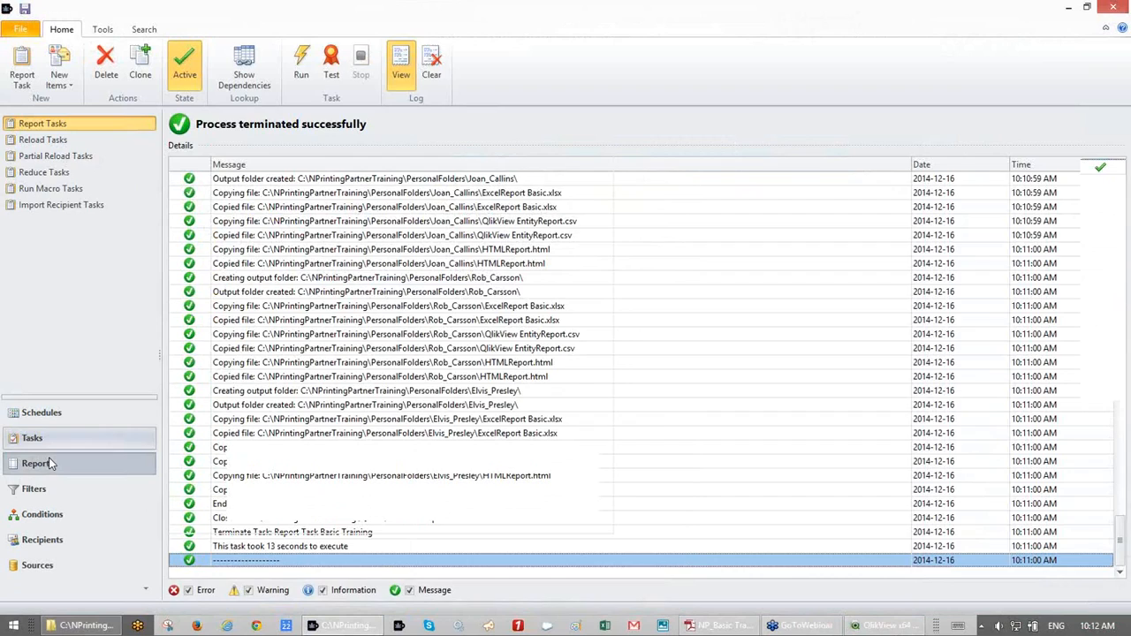
# - Create a new Excel report named ExcelReport and start a new blank template for it
pyautogui.click(51, 464)
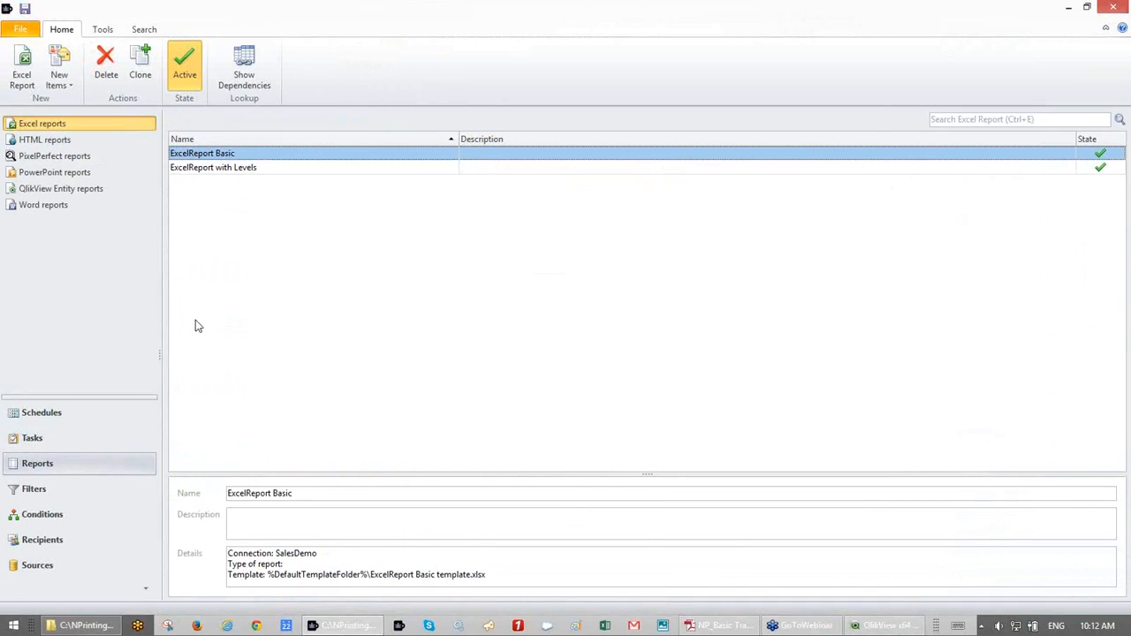
pyautogui.click(25, 76)
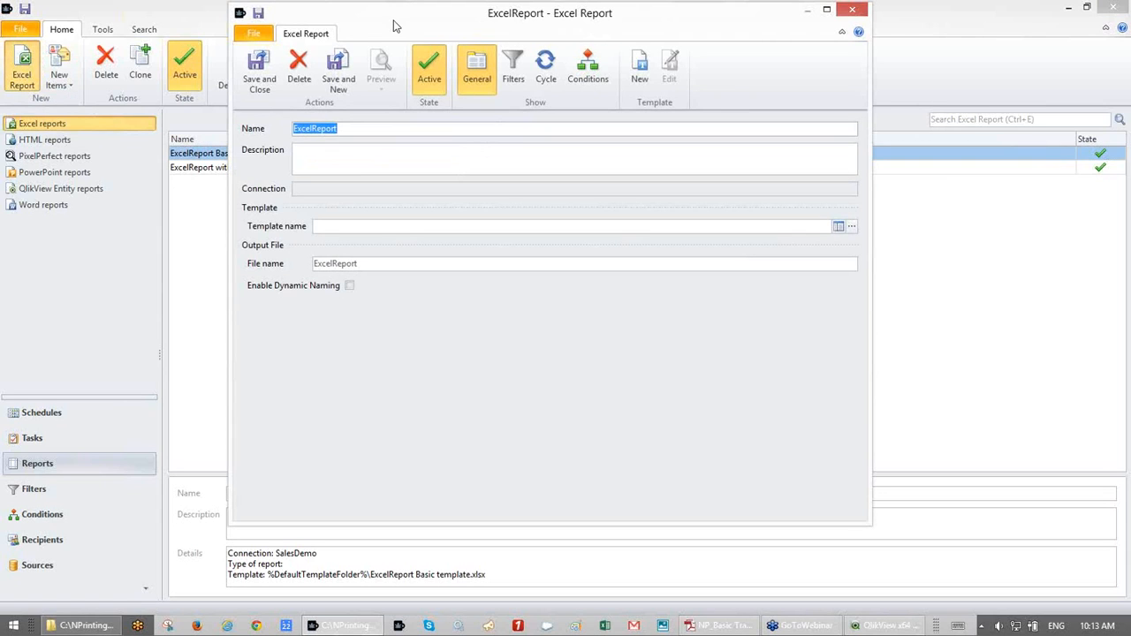
pyautogui.moveTo(394, 26); pyautogui.dragTo(403, 31)
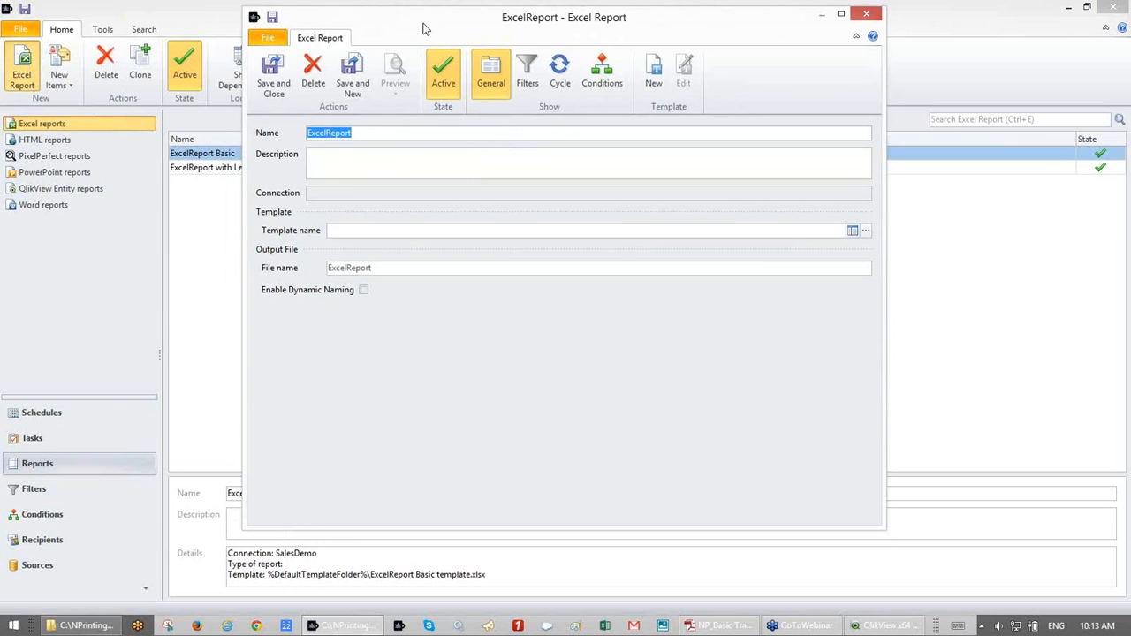
pyautogui.moveTo(423, 29); pyautogui.dragTo(424, 29)
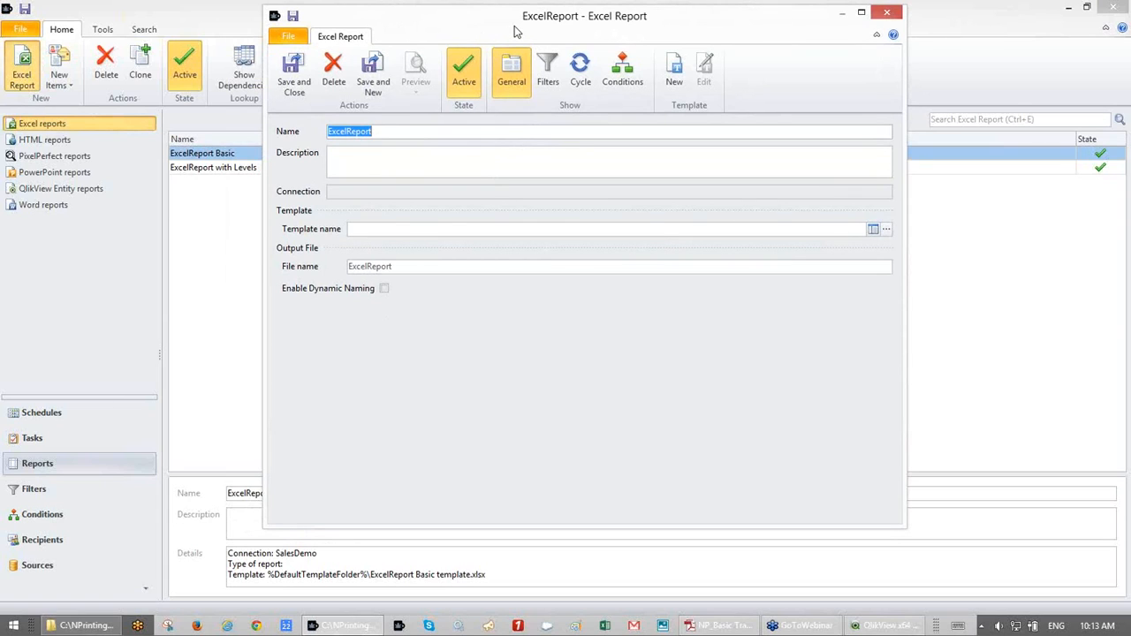
pyautogui.moveTo(518, 26); pyautogui.dragTo(517, 25)
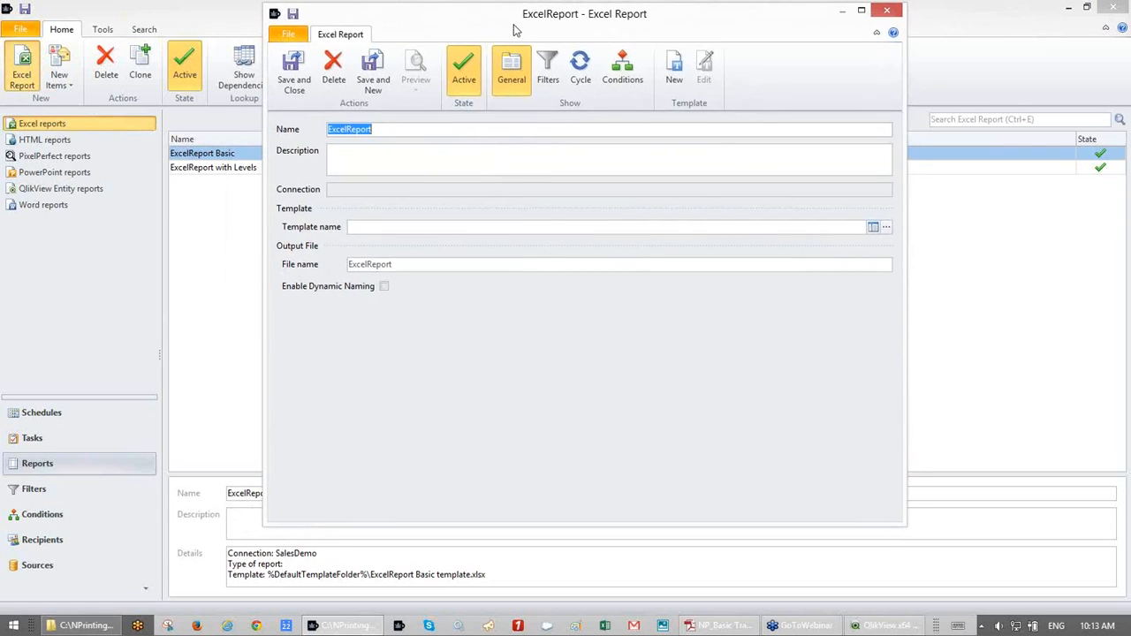
pyautogui.click(669, 82)
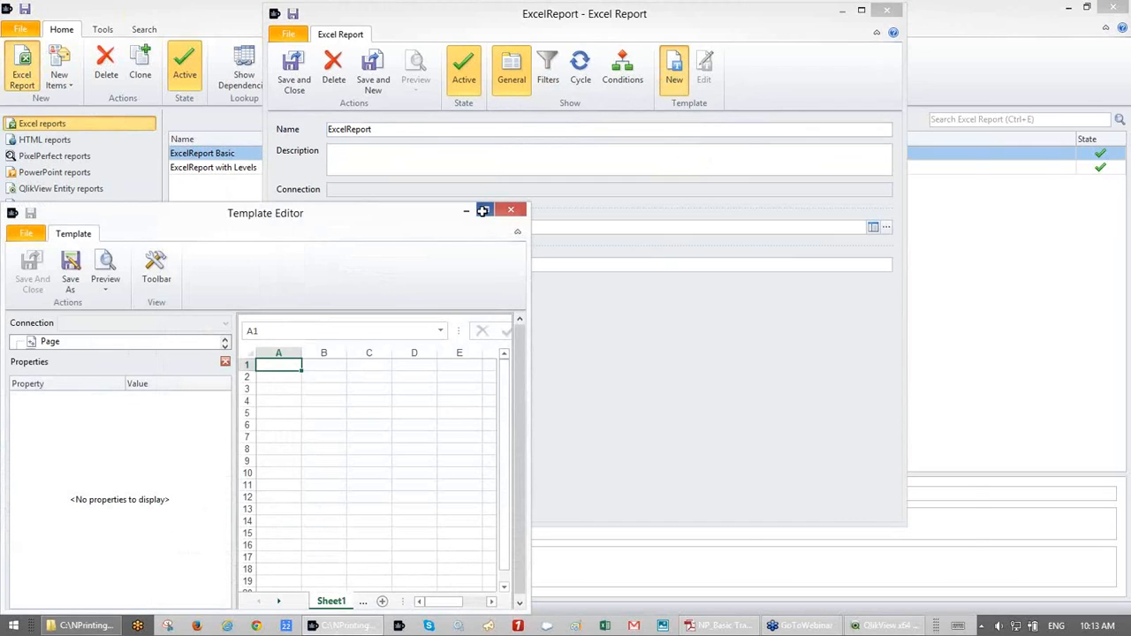
# - Maximize the Template Editor and add Sales over Time (CH187) as an image
pyautogui.click(484, 211)
pyautogui.click(55, 164)
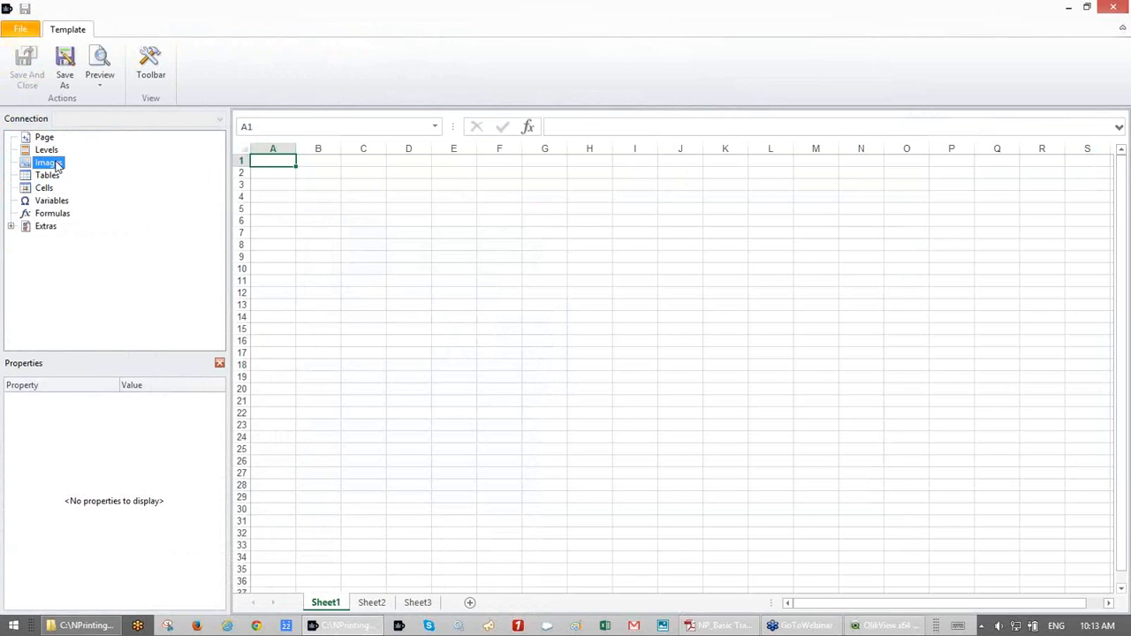
pyautogui.rightClick(57, 167)
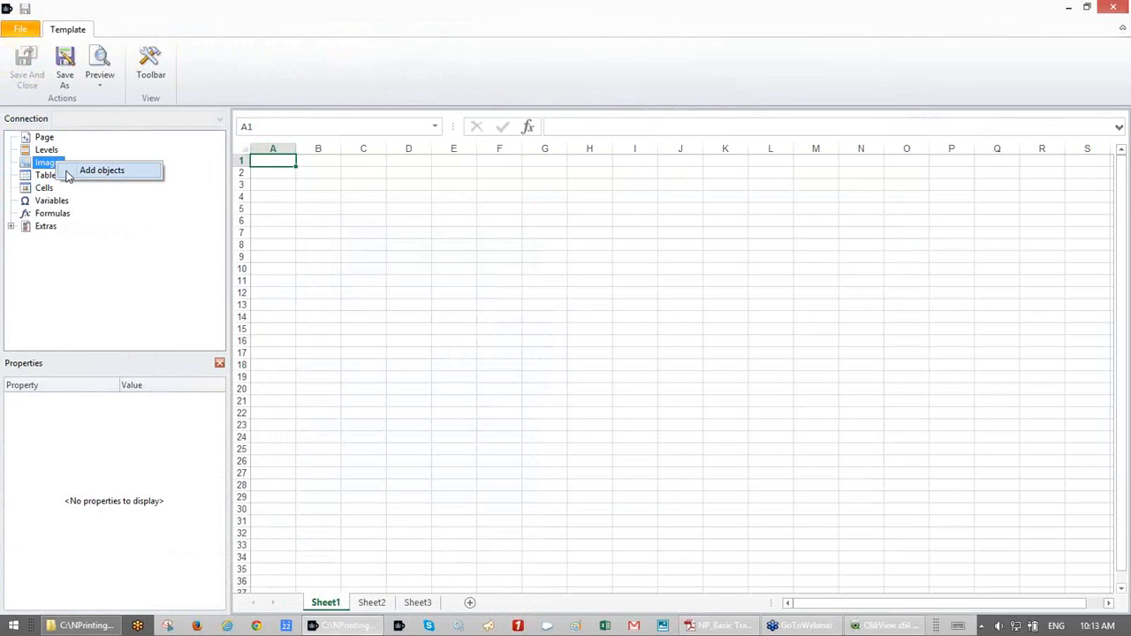
pyautogui.click(64, 177)
pyautogui.click(638, 76)
pyautogui.write('187')
pyautogui.doubleClick(618, 113)
# - Remove a mistakenly added CH184 image and add a second Sales over Time image, CH187_1
pyautogui.click(51, 166)
pyautogui.rightClick(51, 169)
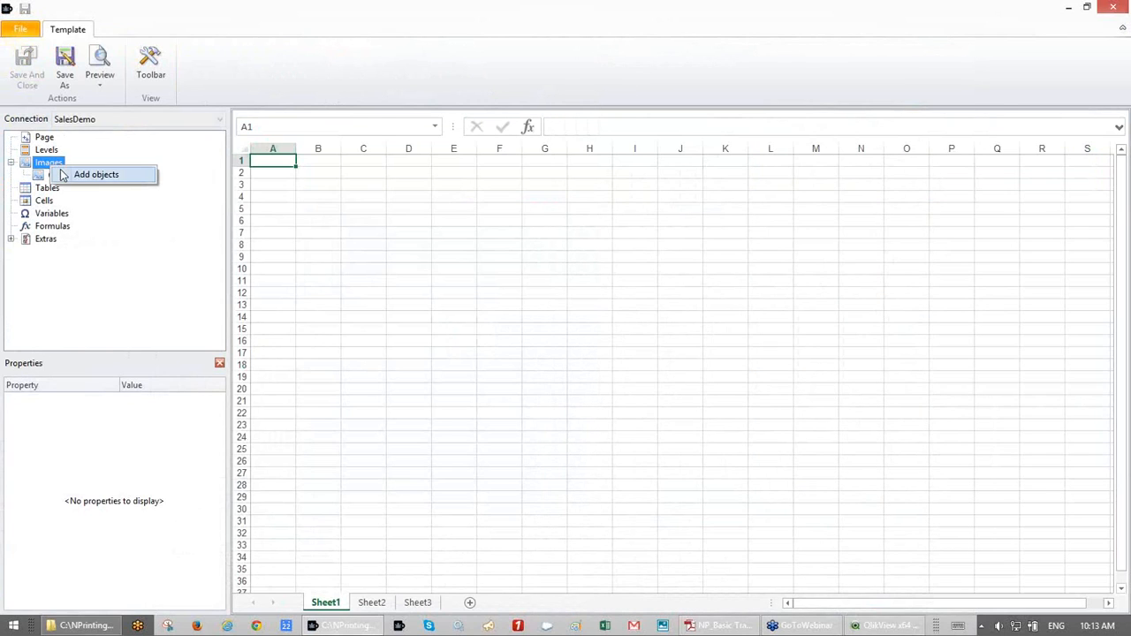
pyautogui.click(62, 176)
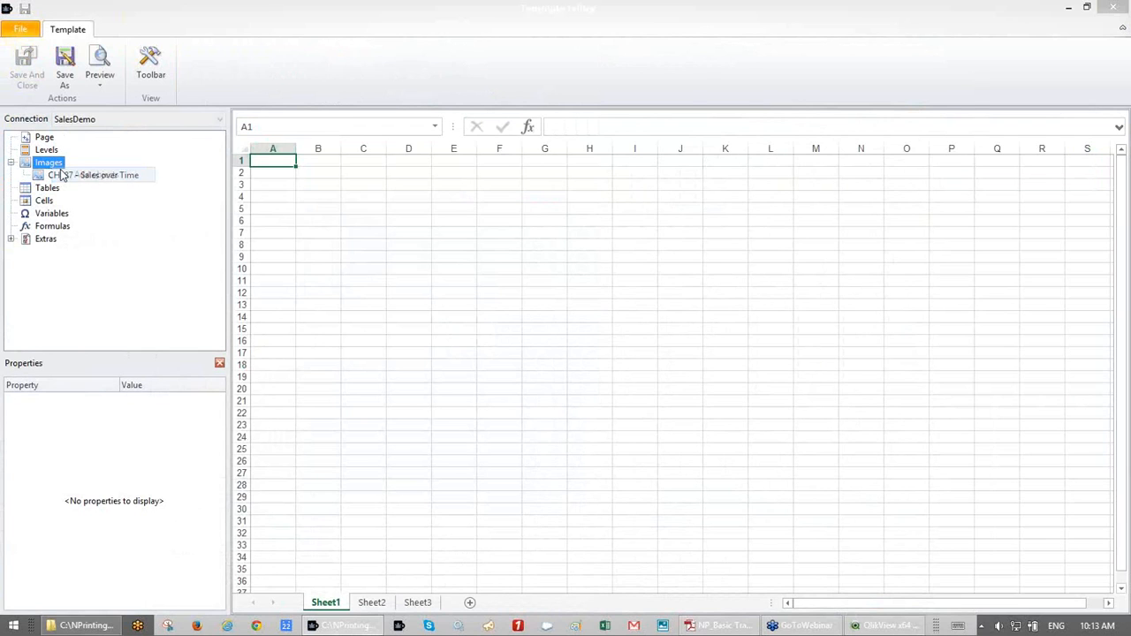
pyautogui.write('1')
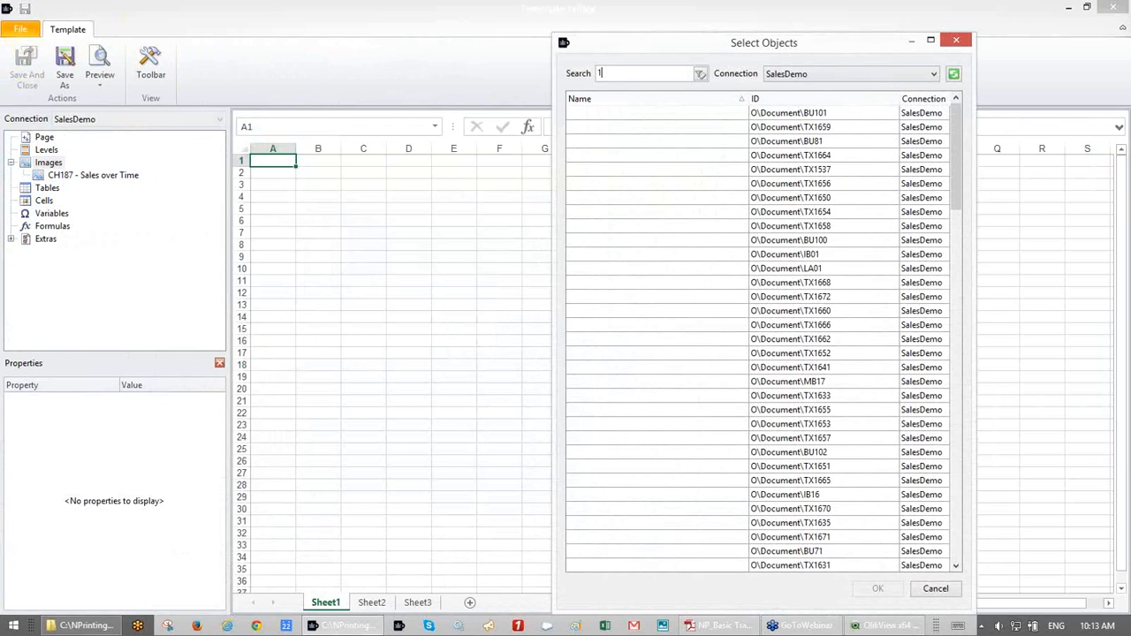
pyautogui.write('84')
pyautogui.click(710, 115)
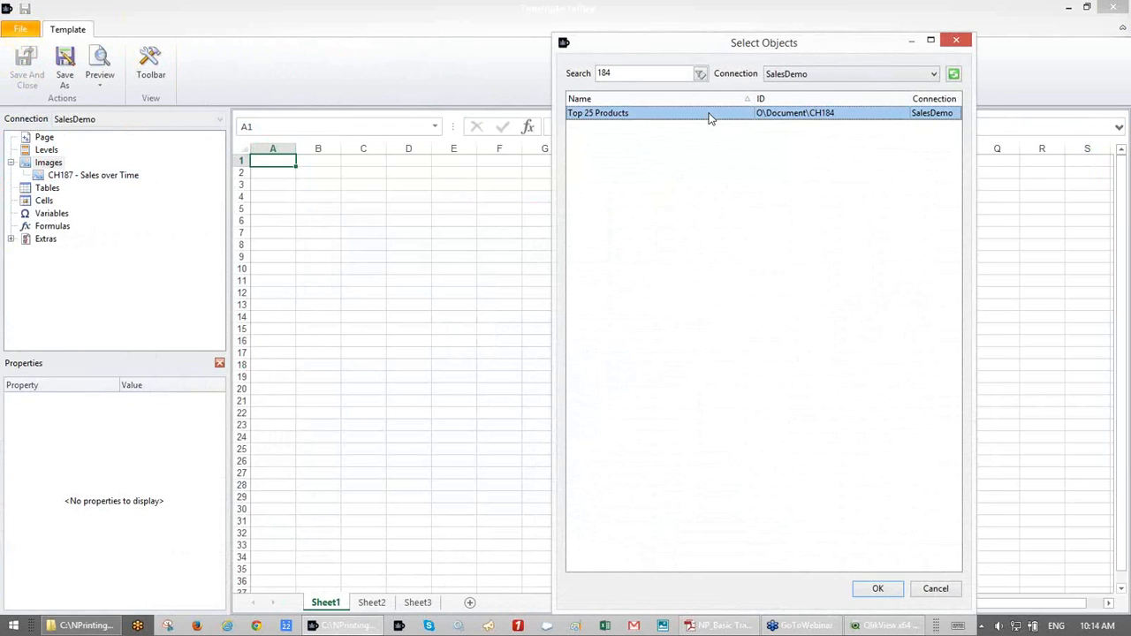
pyautogui.doubleClick(710, 115)
pyautogui.click(113, 189)
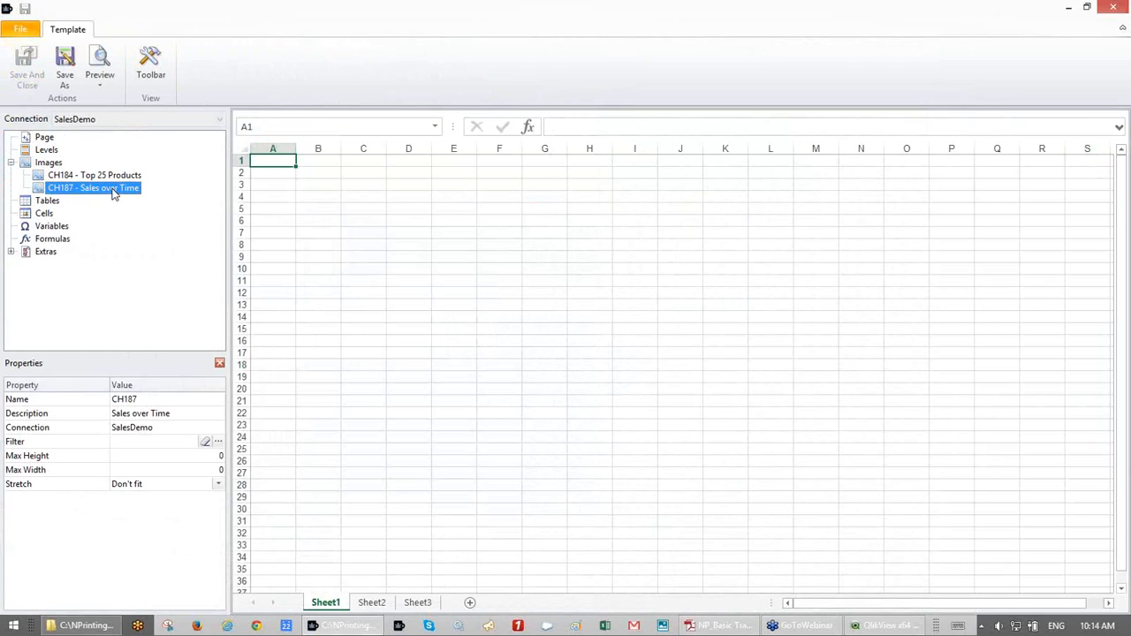
pyautogui.rightClick(108, 177)
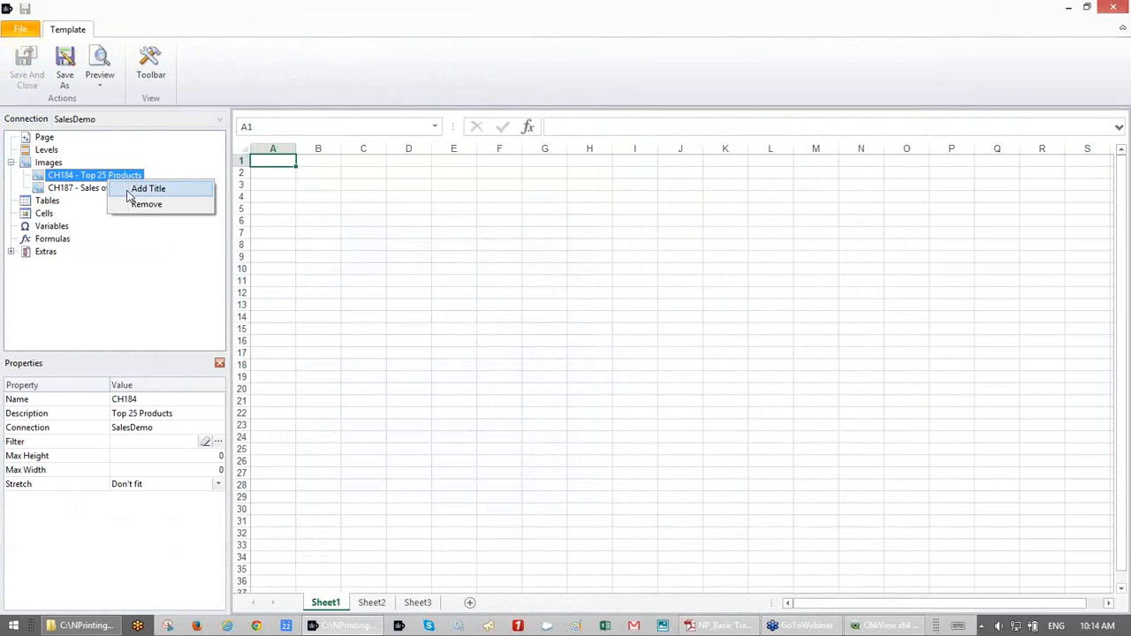
pyautogui.click(137, 205)
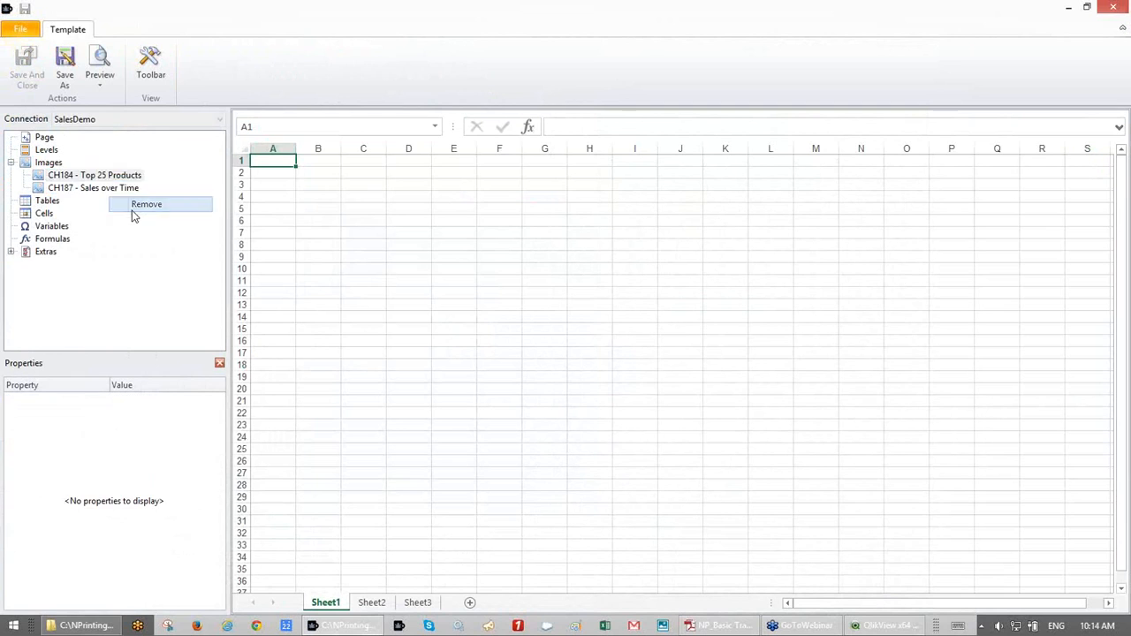
pyautogui.rightClick(50, 166)
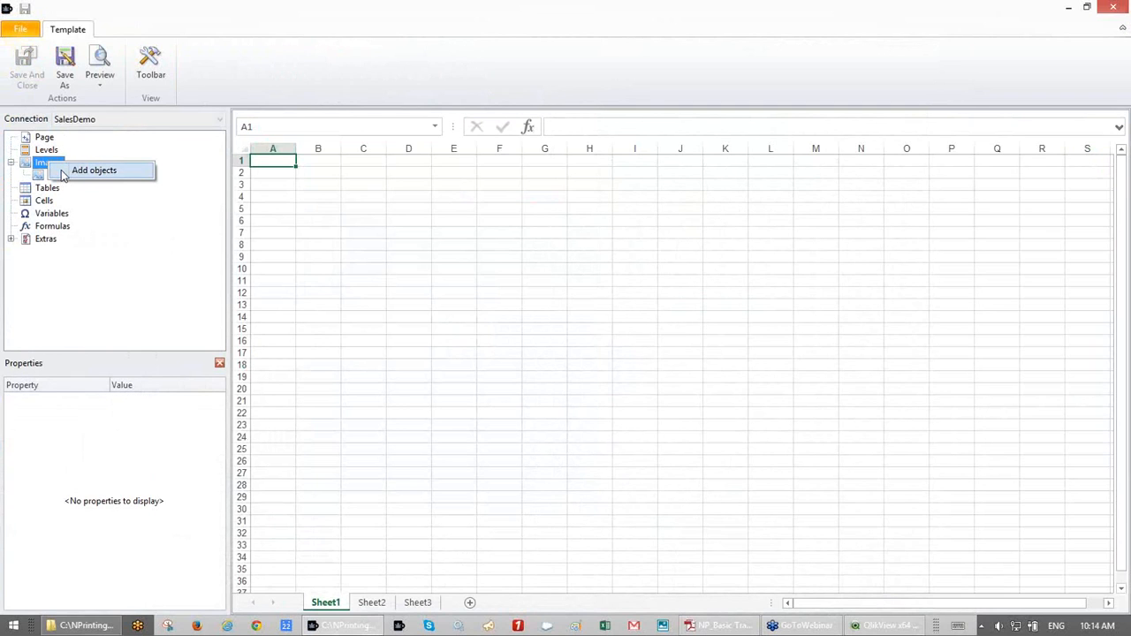
pyautogui.click(64, 174)
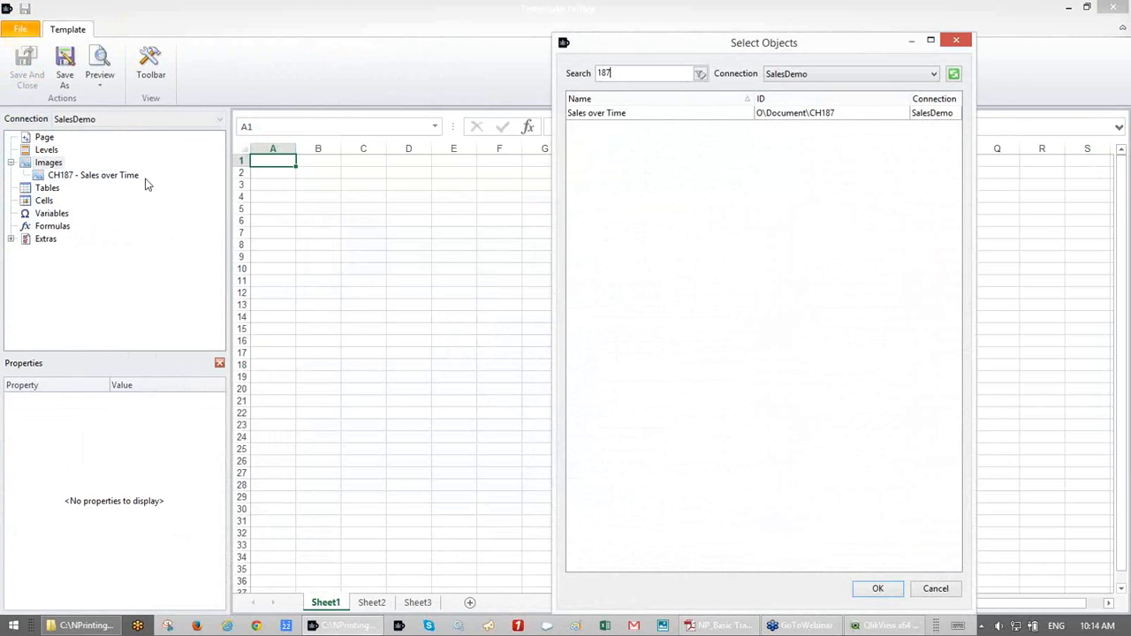
pyautogui.doubleClick(605, 113)
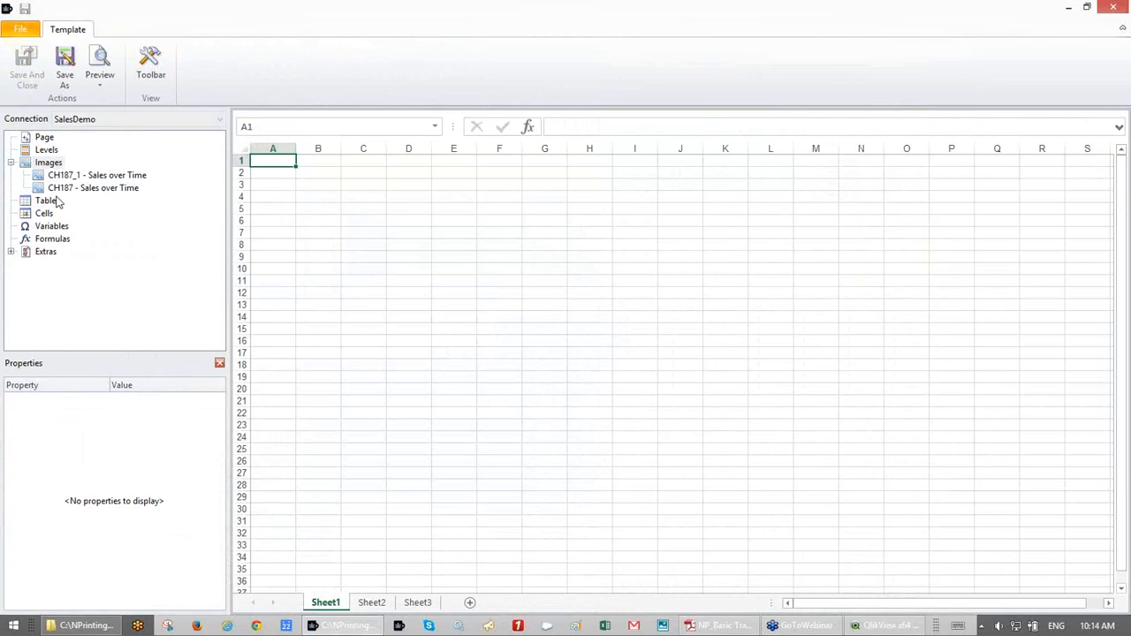
# - Add two Top 25 Products tables, CH184 and CH184_1, under Tables
pyautogui.click(48, 201)
pyautogui.rightClick(51, 205)
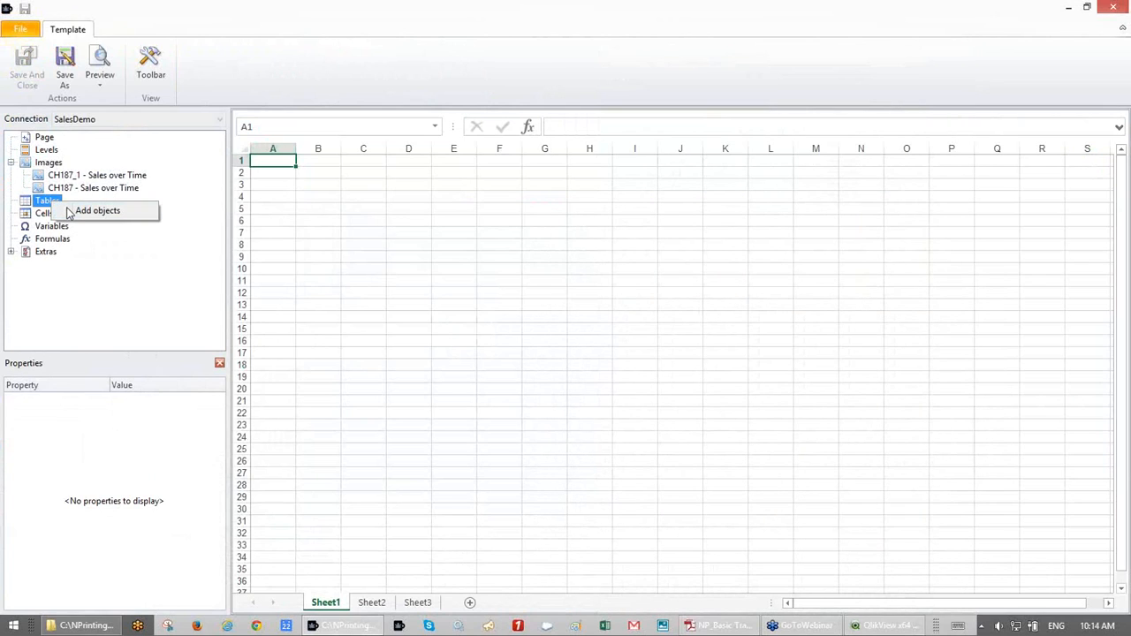
pyautogui.click(88, 210)
pyautogui.write('184')
pyautogui.click(616, 117)
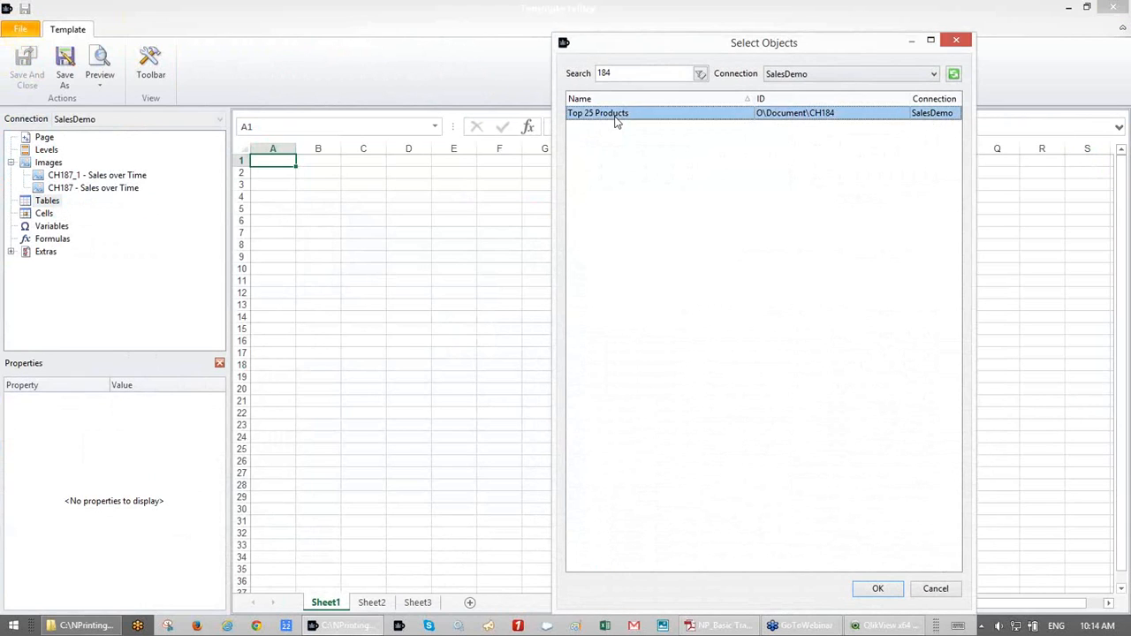
pyautogui.doubleClick(616, 117)
pyautogui.click(45, 203)
pyautogui.rightClick(46, 207)
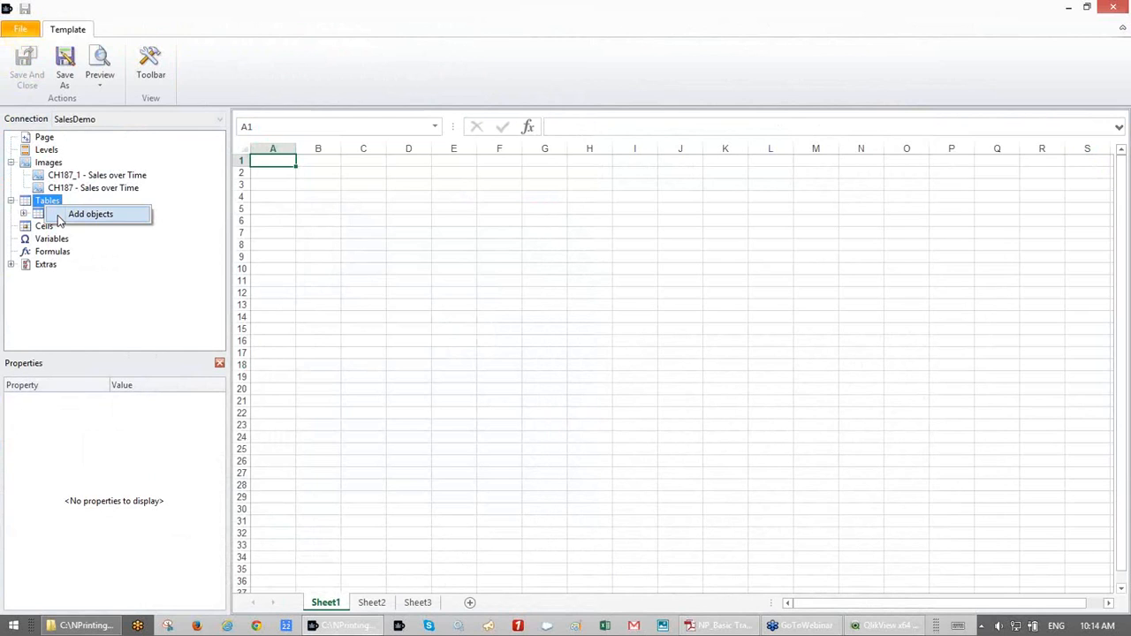
pyautogui.click(60, 217)
pyautogui.write('184')
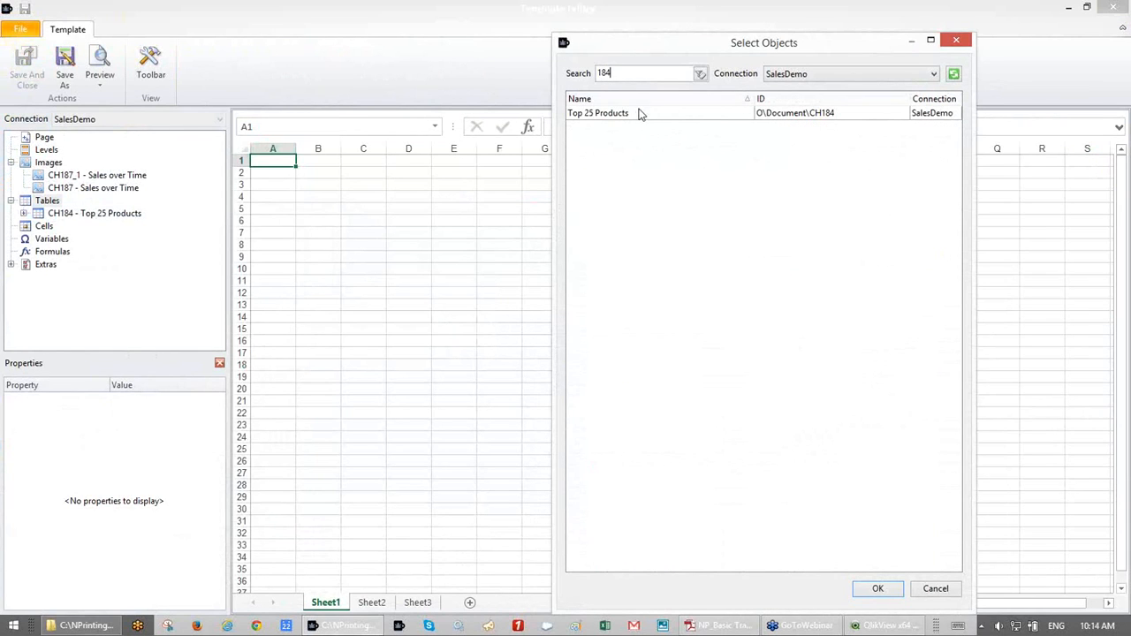
pyautogui.click(638, 117)
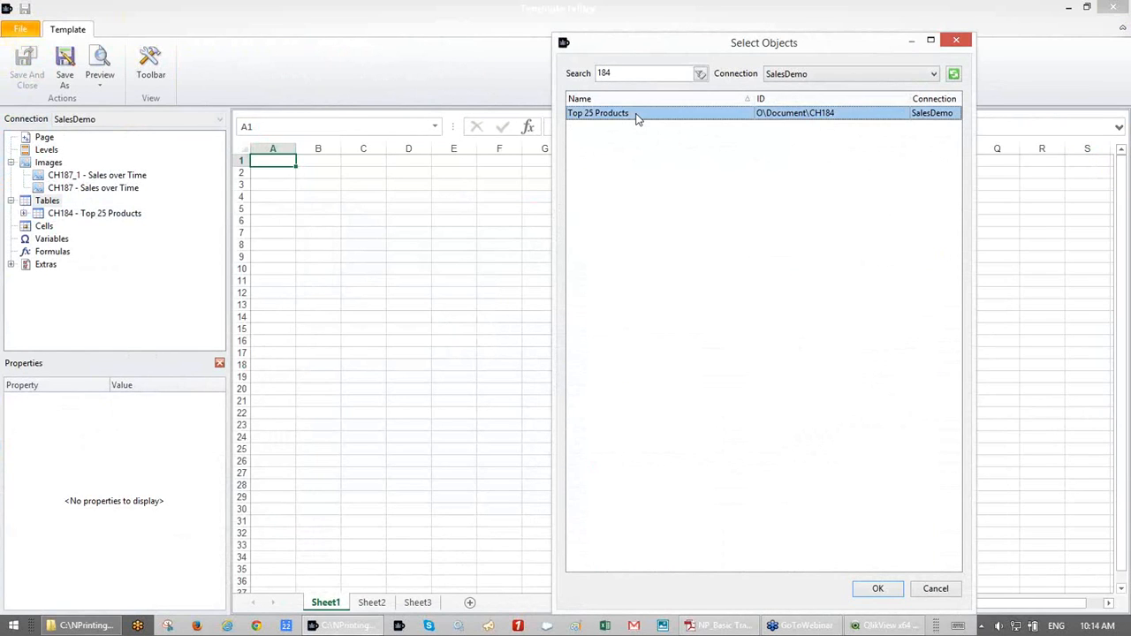
pyautogui.doubleClick(638, 117)
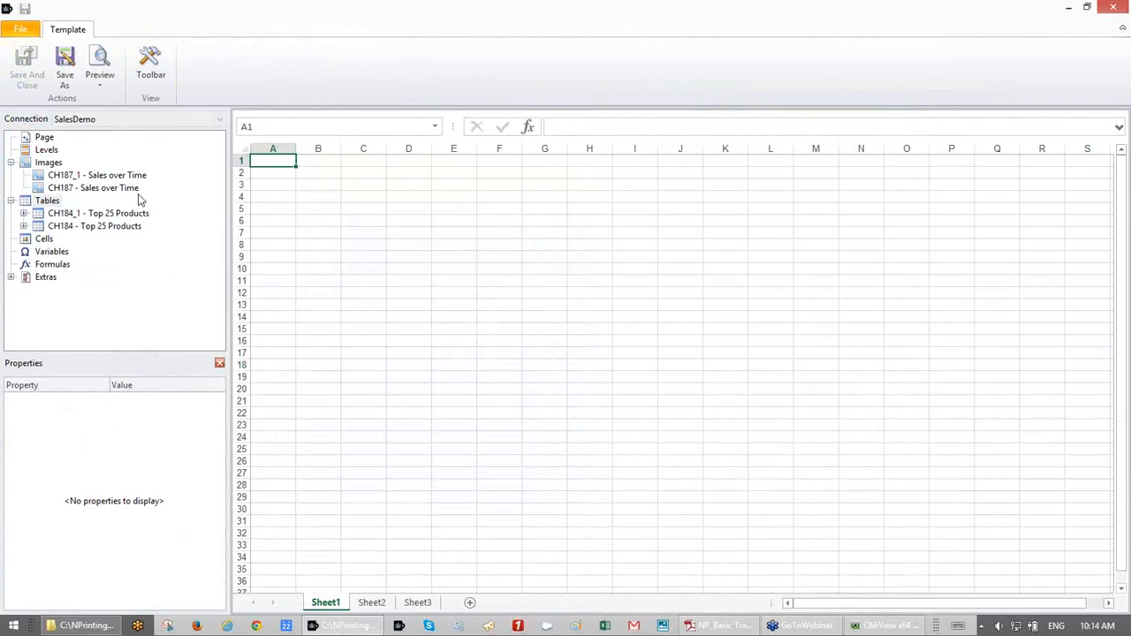
# - Place image tags CH187_1 in A3 and CH187 in I3, and table tags CH184_1 in A8 and CH184 in I8
pyautogui.click(97, 176)
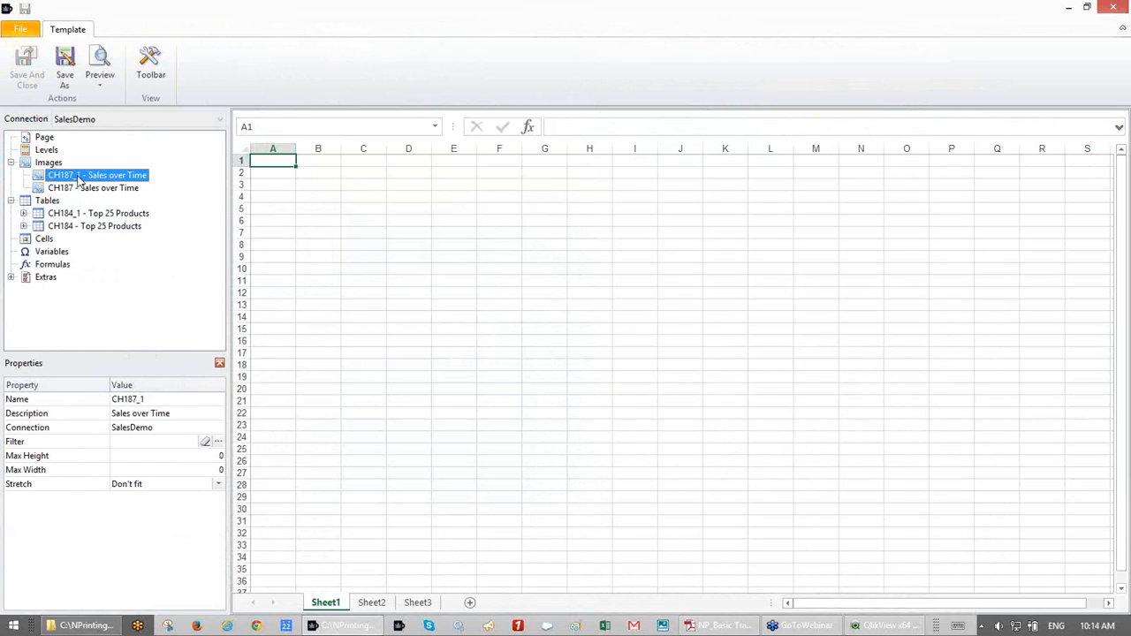
pyautogui.moveTo(78, 180); pyautogui.dragTo(285, 190)
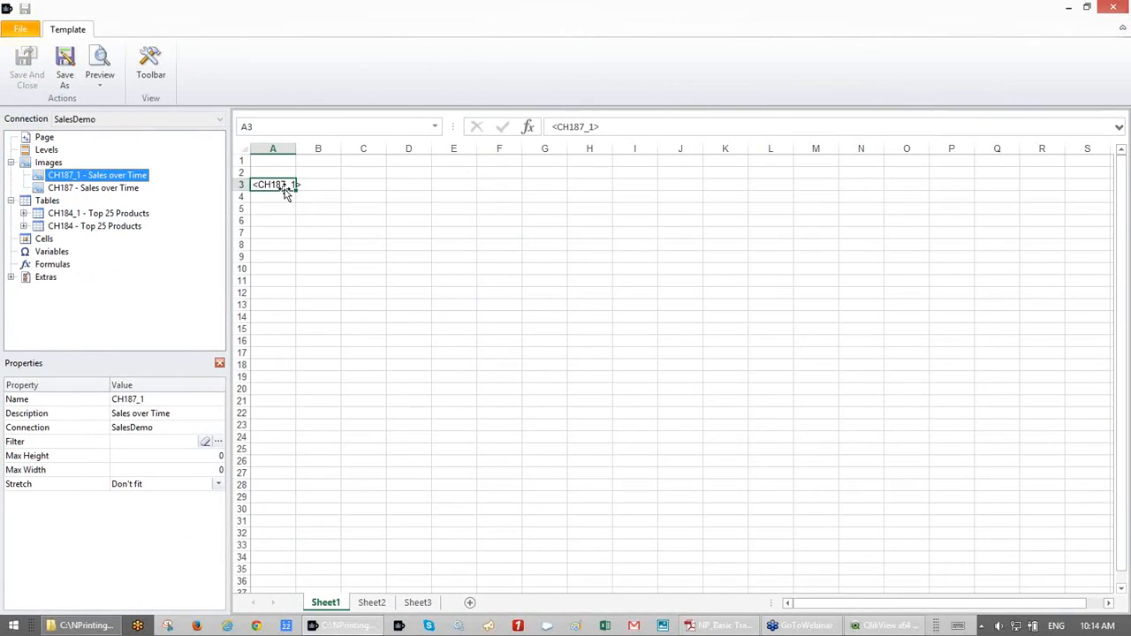
pyautogui.moveTo(81, 187); pyautogui.dragTo(617, 188)
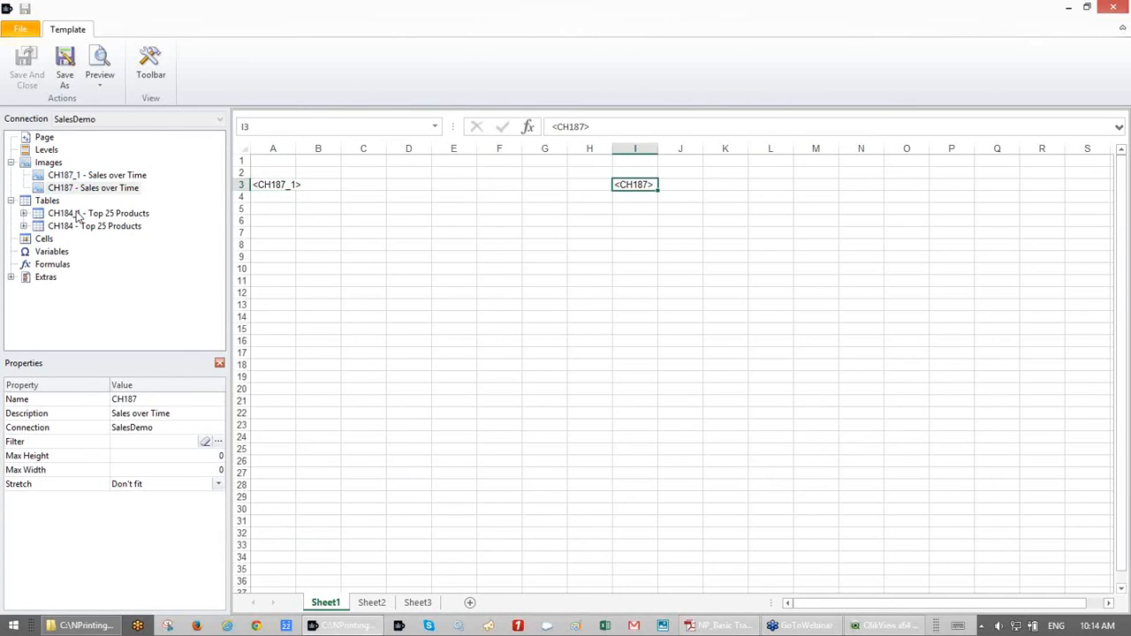
pyautogui.moveTo(78, 217); pyautogui.dragTo(266, 244)
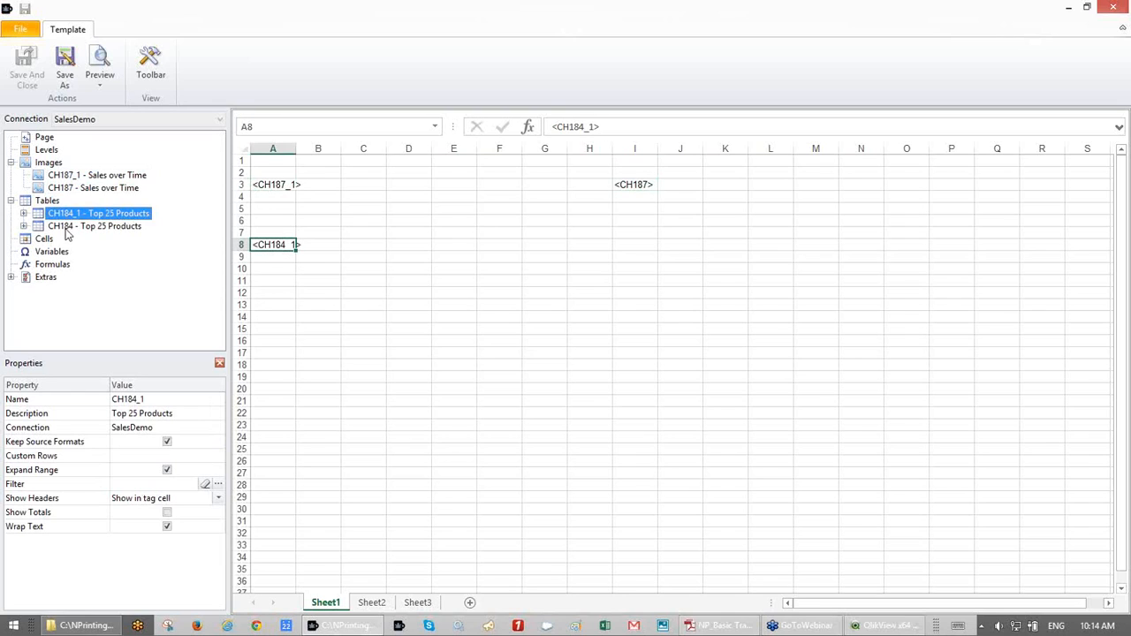
pyautogui.moveTo(66, 228); pyautogui.dragTo(642, 244)
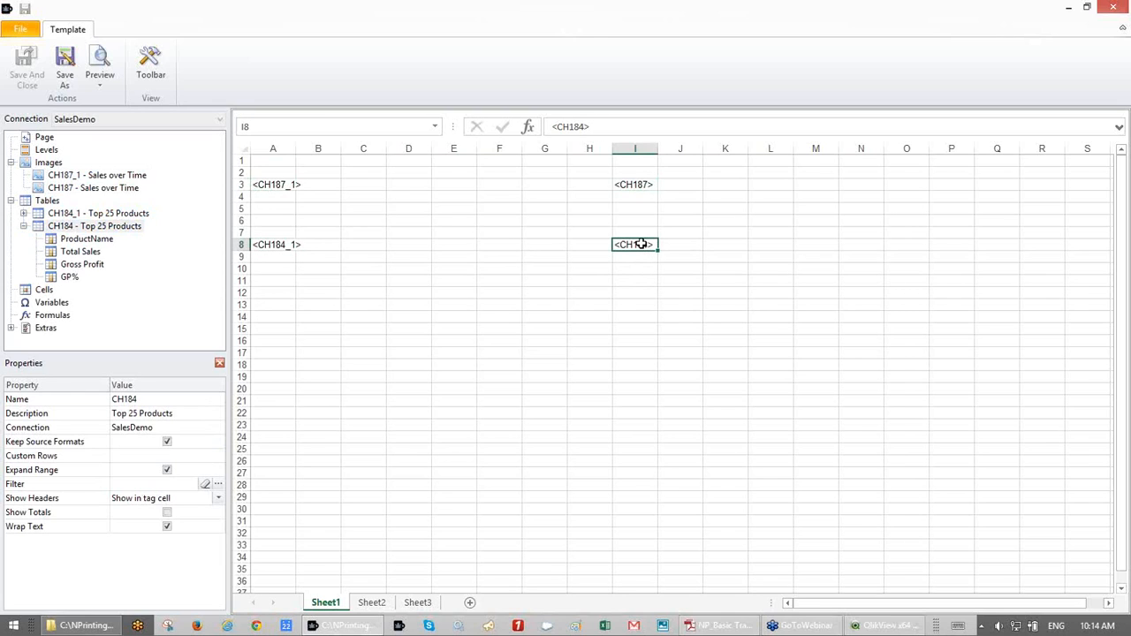
# - Move the CH184_1 and CH184 table tags up to row 1, cells A1 and I1
pyautogui.click(270, 247)
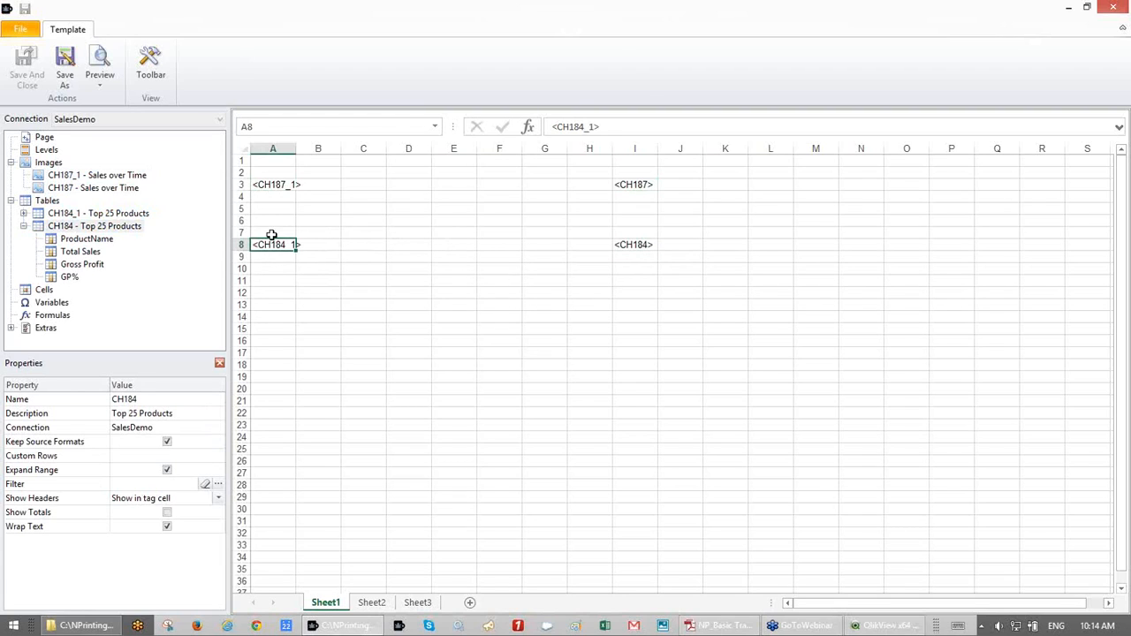
pyautogui.moveTo(270, 250); pyautogui.dragTo(270, 166)
pyautogui.moveTo(633, 244); pyautogui.dragTo(631, 164)
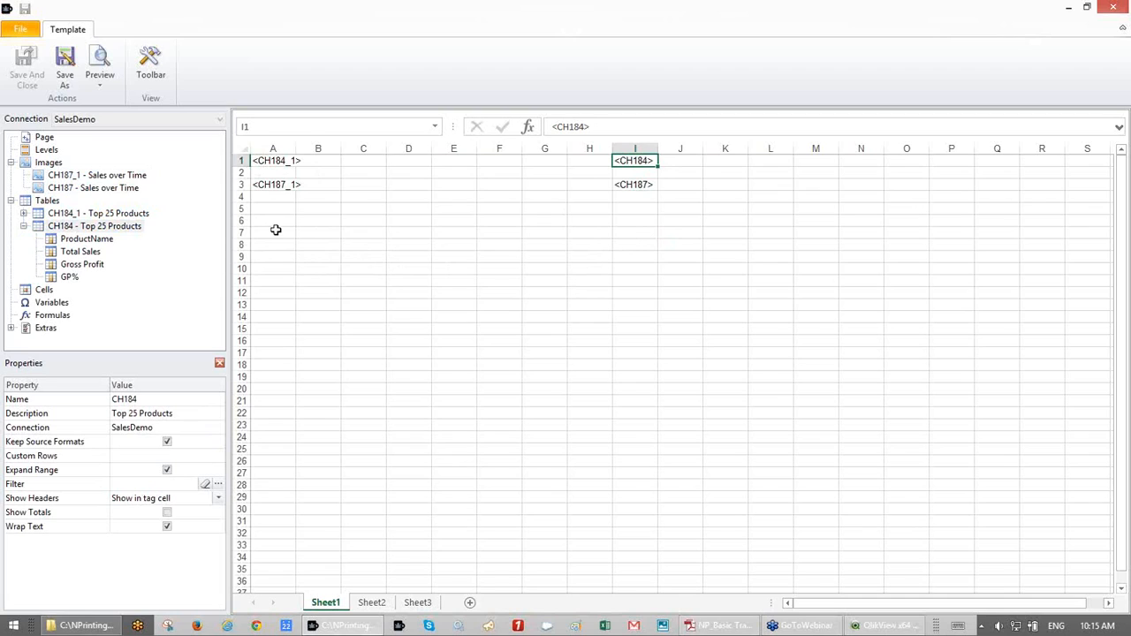
pyautogui.click(281, 163)
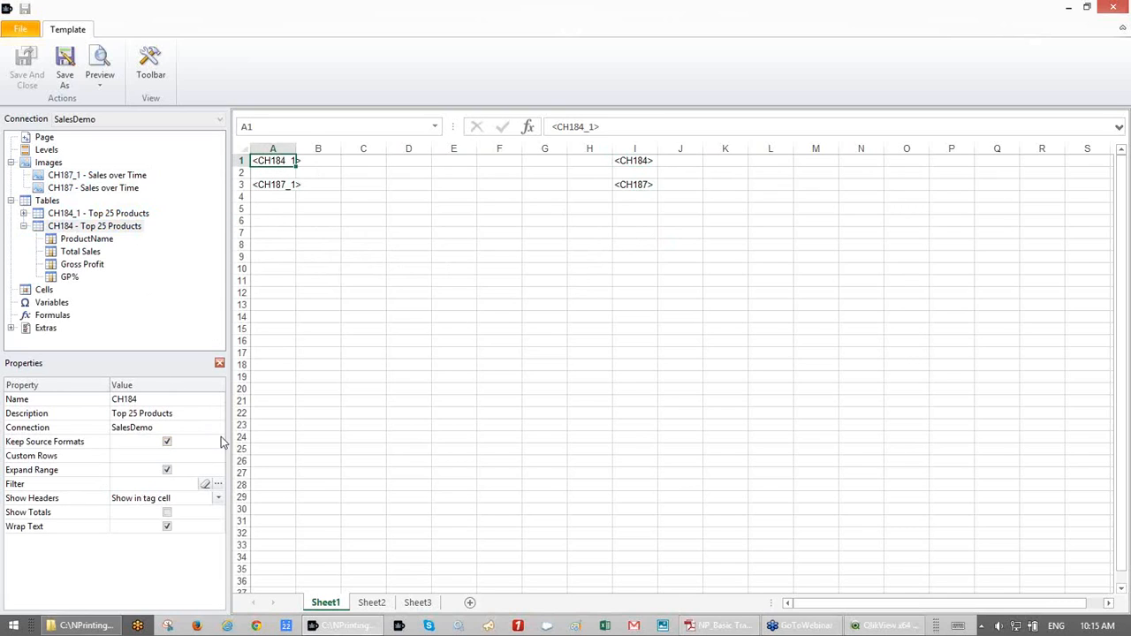
# - Apply the Previous Year Filter to the CH184 table
pyautogui.click(219, 487)
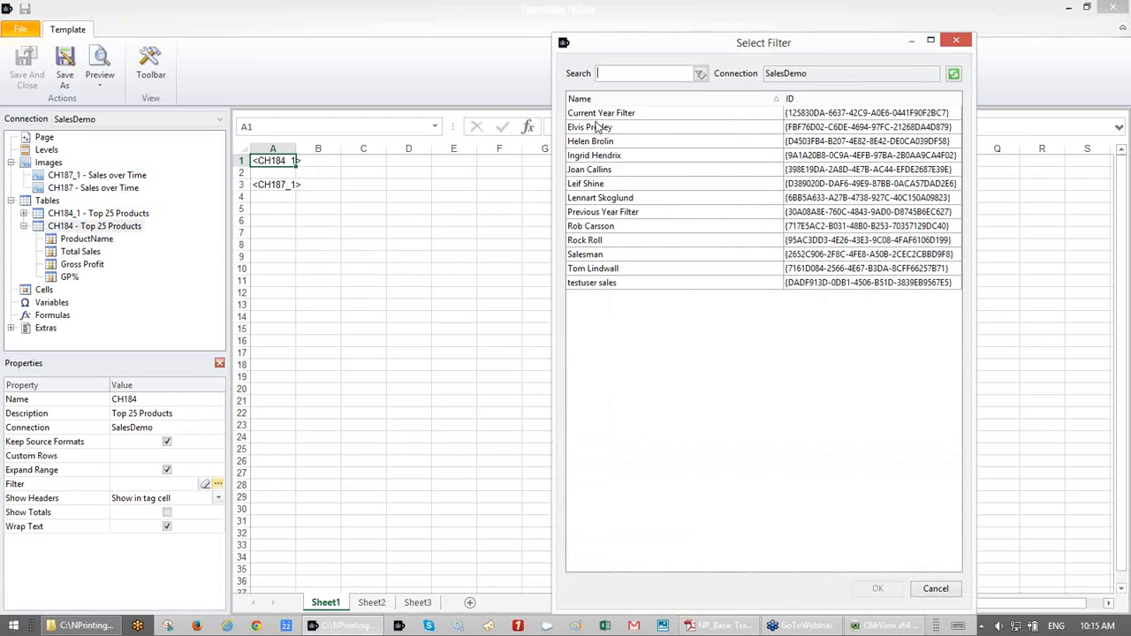
pyautogui.click(595, 212)
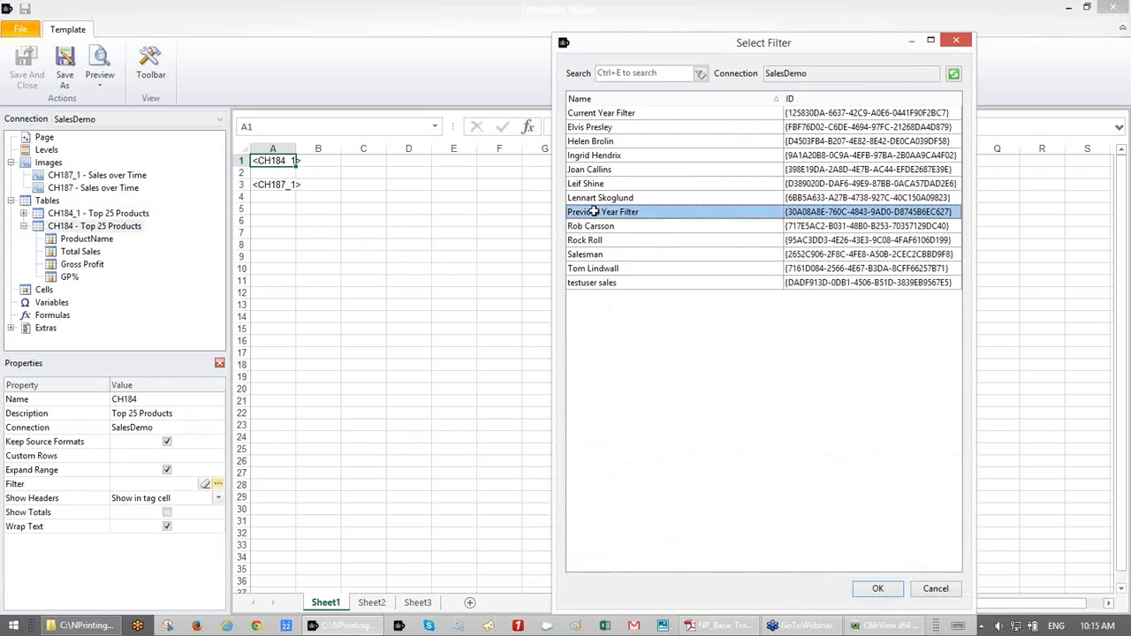
pyautogui.doubleClick(594, 212)
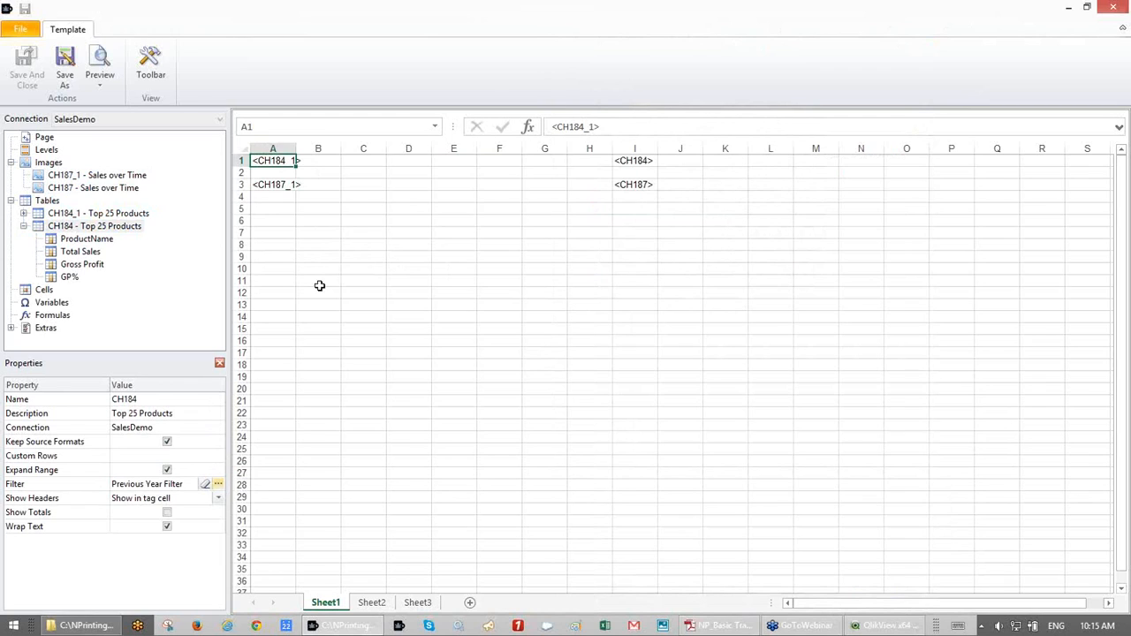
pyautogui.click(635, 161)
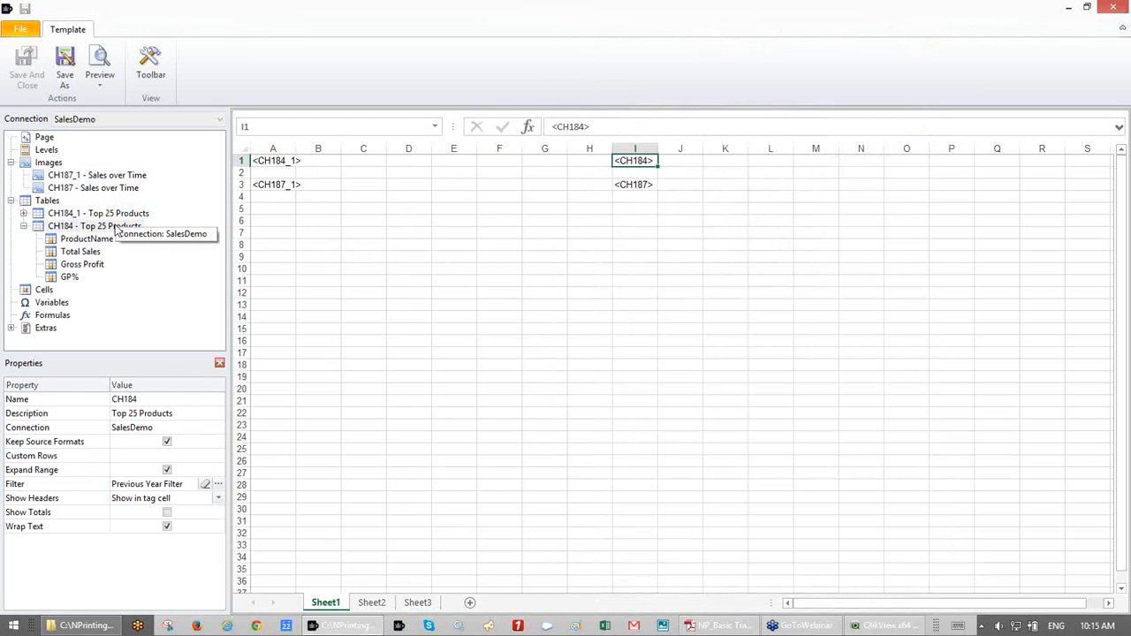
# - Set the CH184_1 table's filter to the Current Year Filter and verify both tables' settings
pyautogui.click(119, 217)
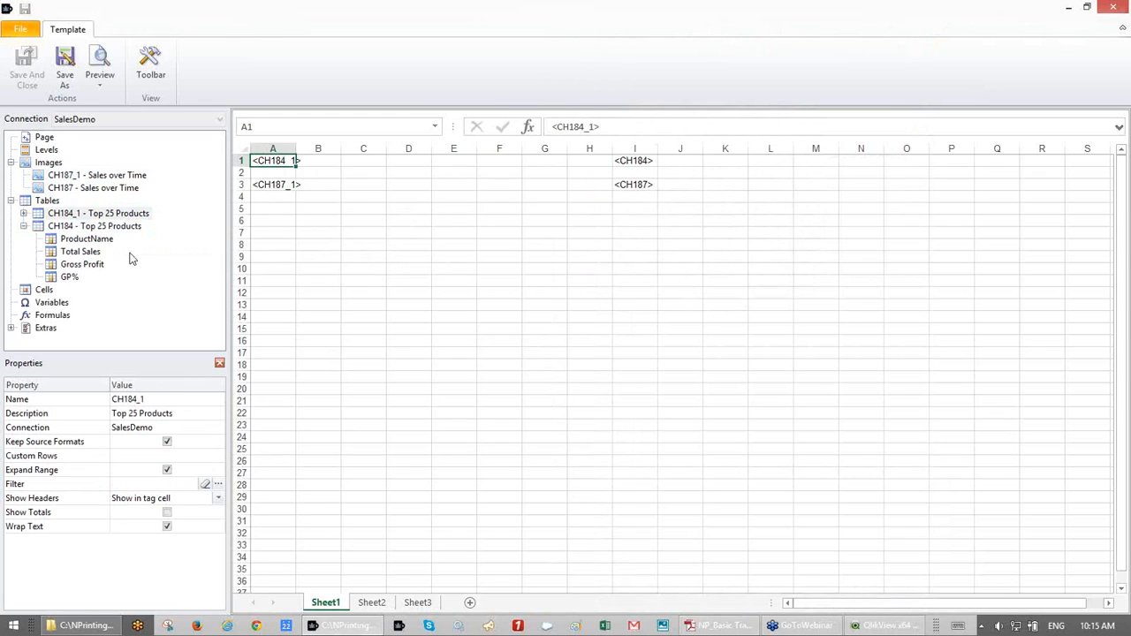
pyautogui.click(218, 486)
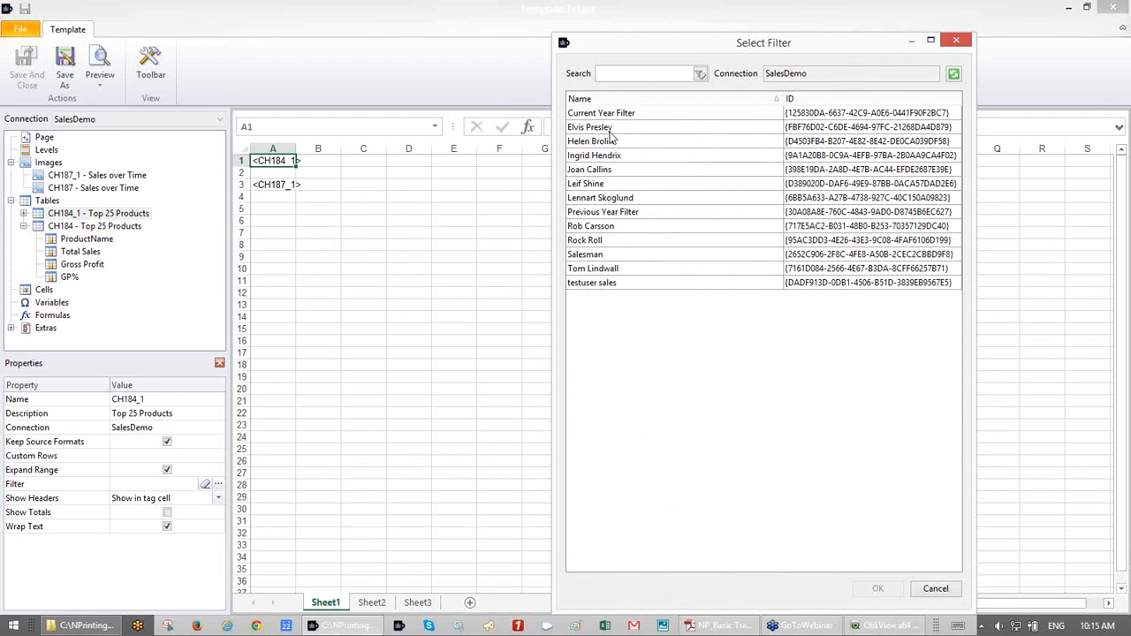
pyautogui.click(608, 210)
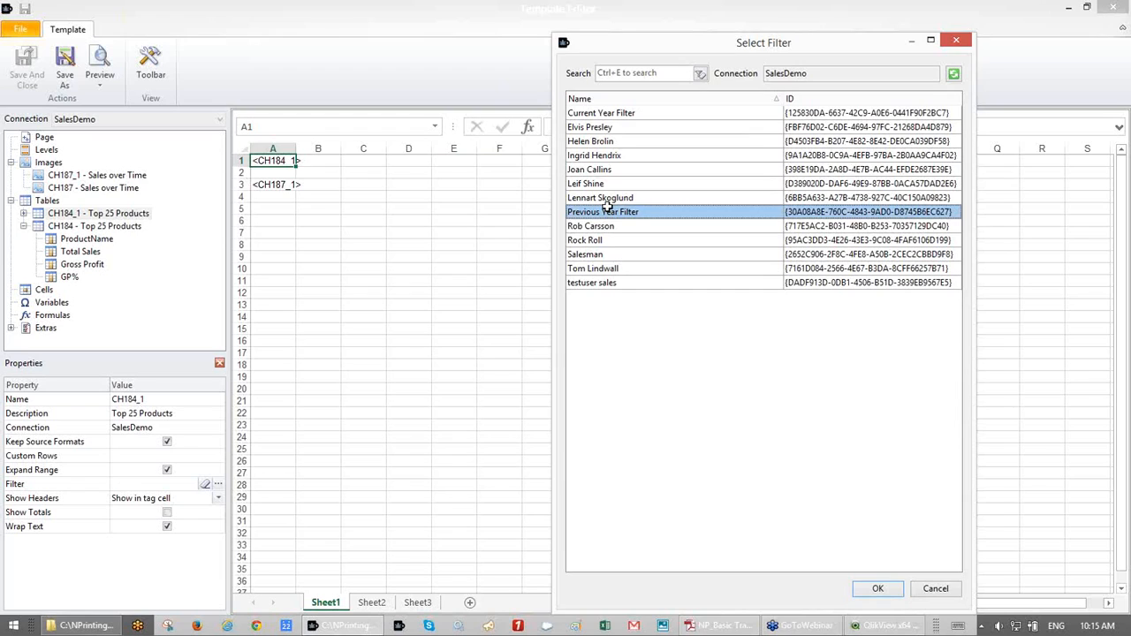
pyautogui.doubleClick(608, 210)
pyautogui.click(634, 160)
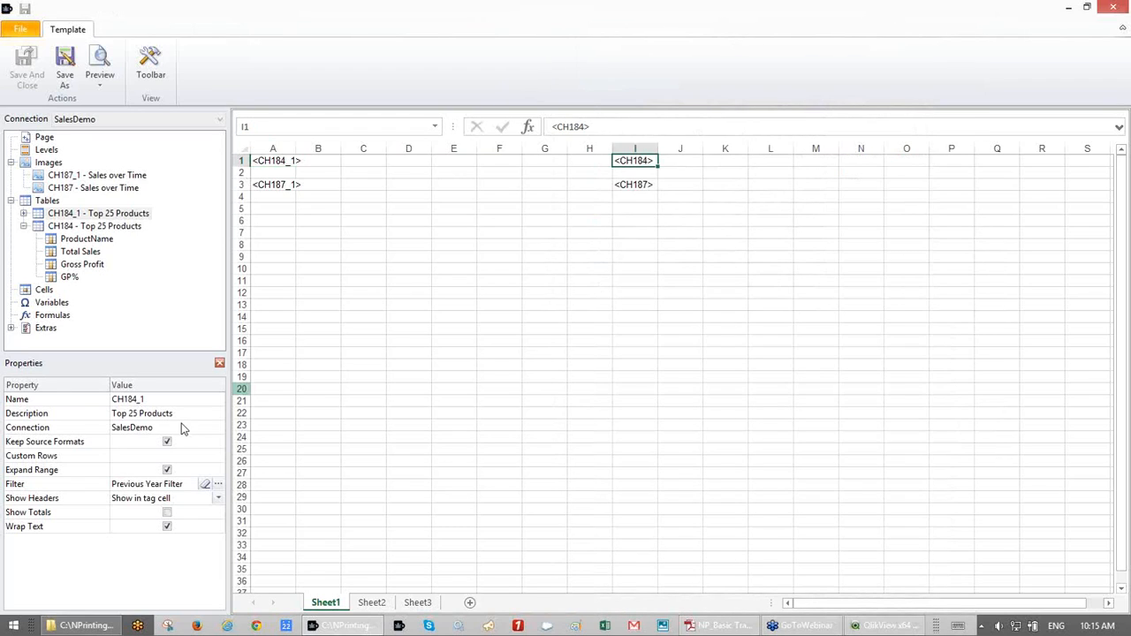
pyautogui.click(220, 485)
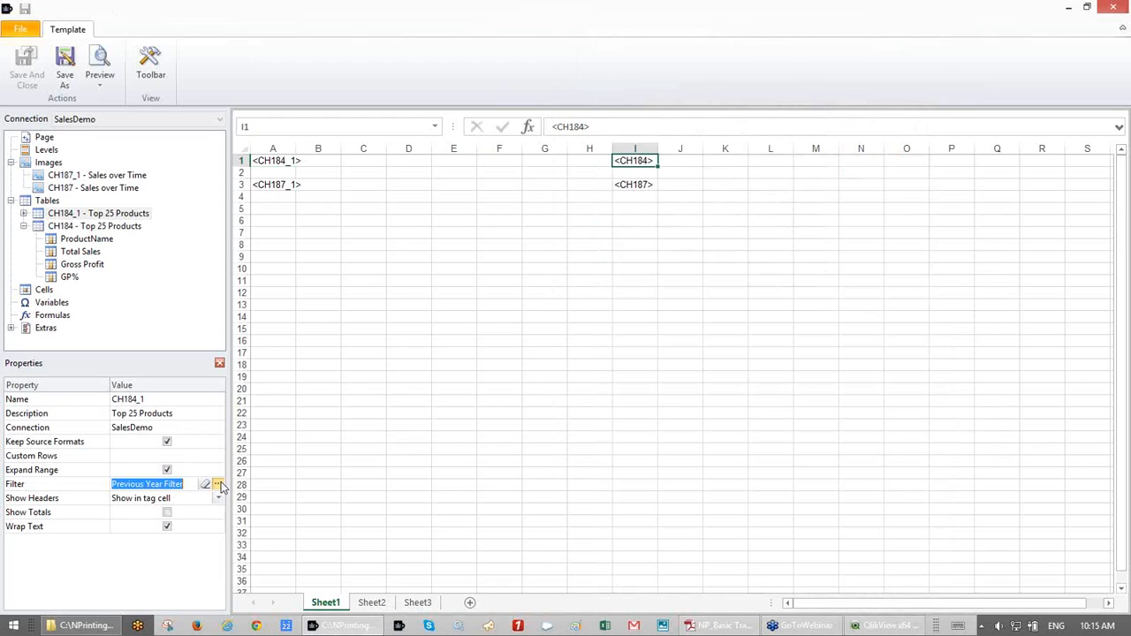
pyautogui.click(219, 484)
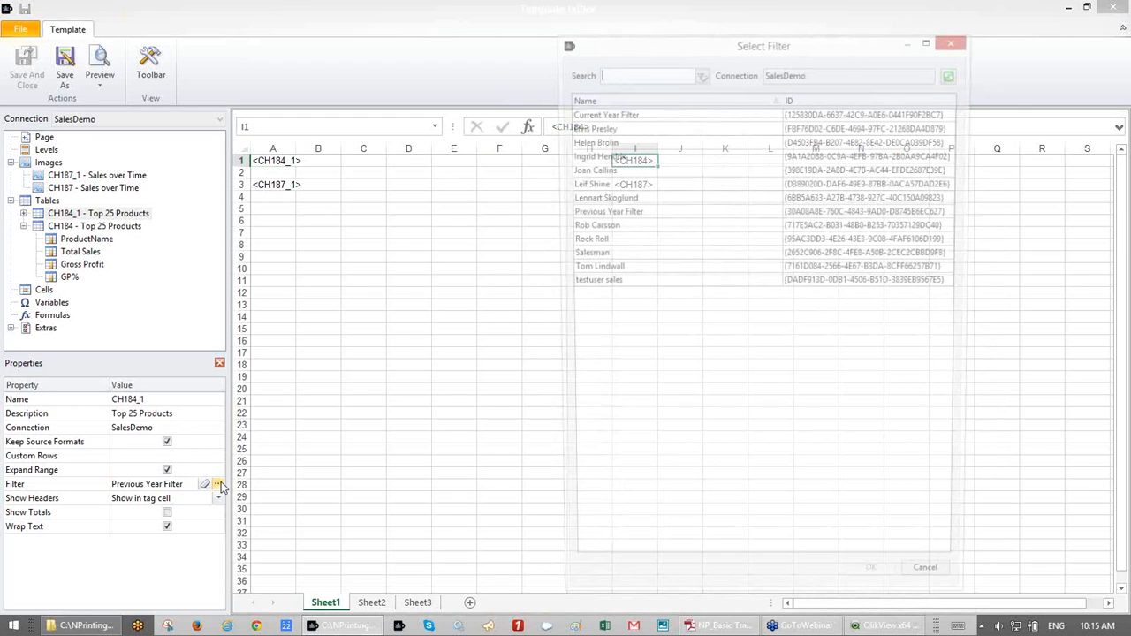
pyautogui.click(99, 227)
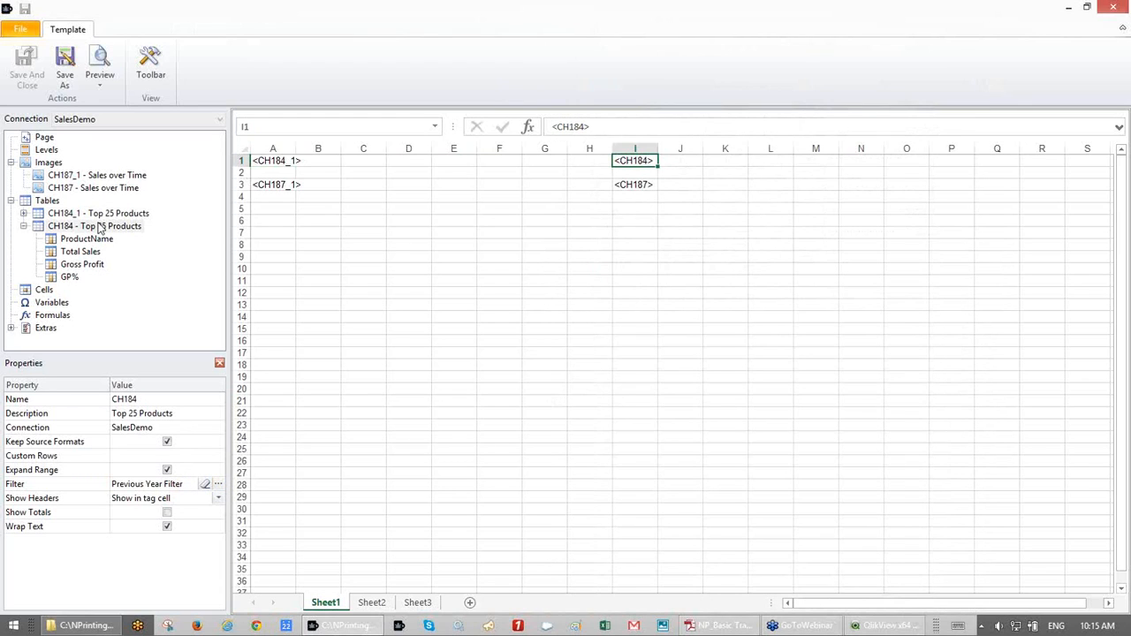
pyautogui.click(105, 215)
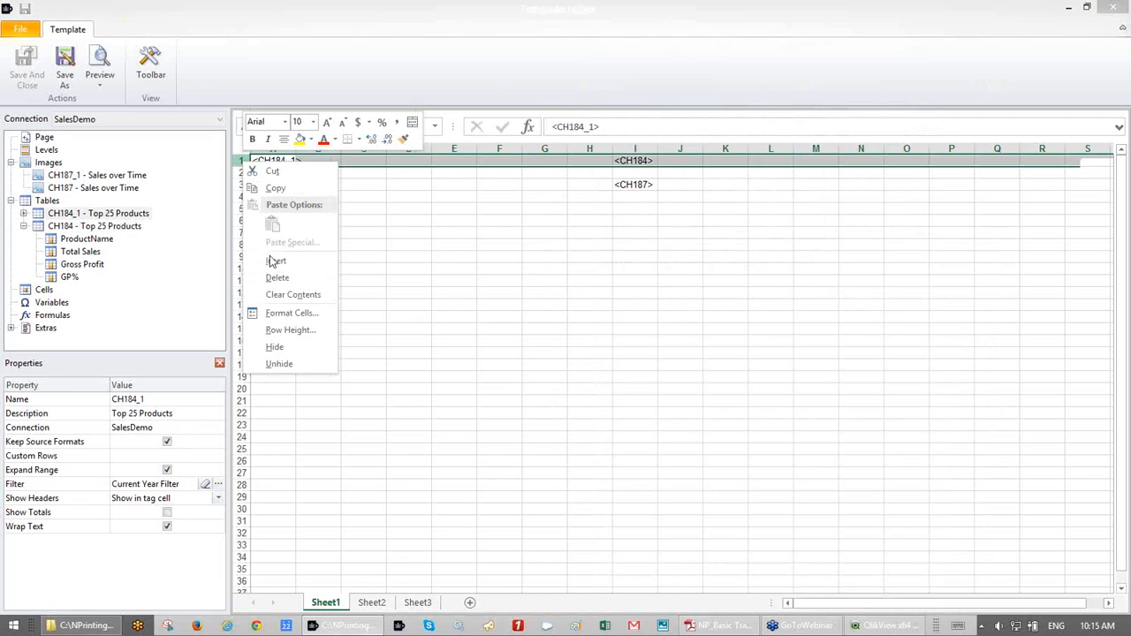
# - Insert a blank row, then give CH187_1 the Previous Year Filter and CH187 the Current Year Filter
pyautogui.click(269, 259)
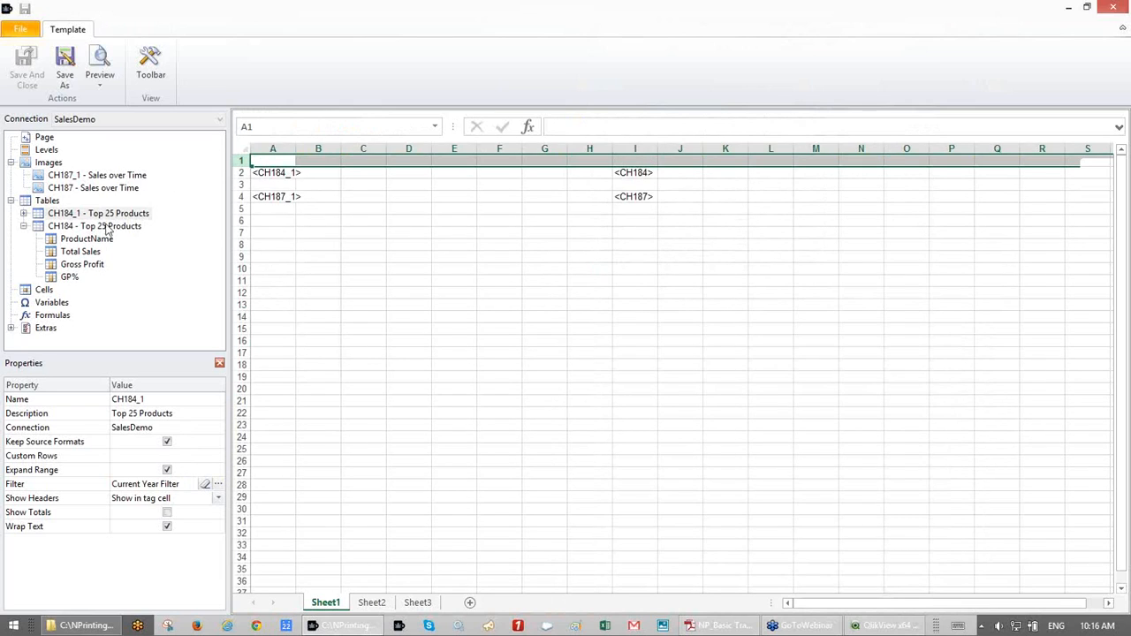
pyautogui.click(94, 176)
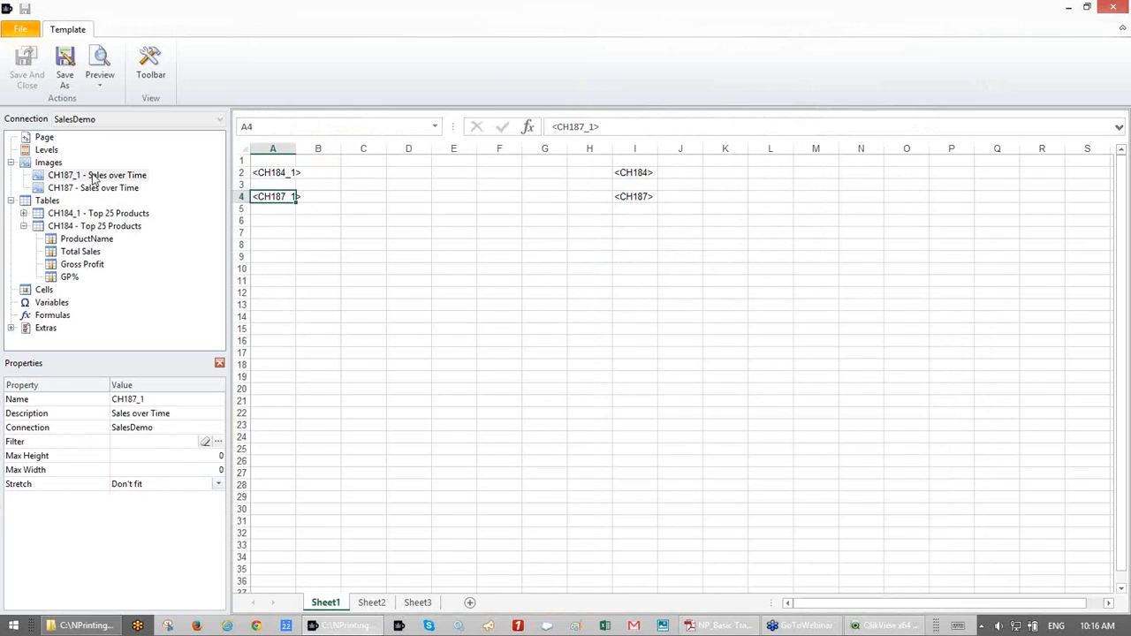
pyautogui.click(216, 446)
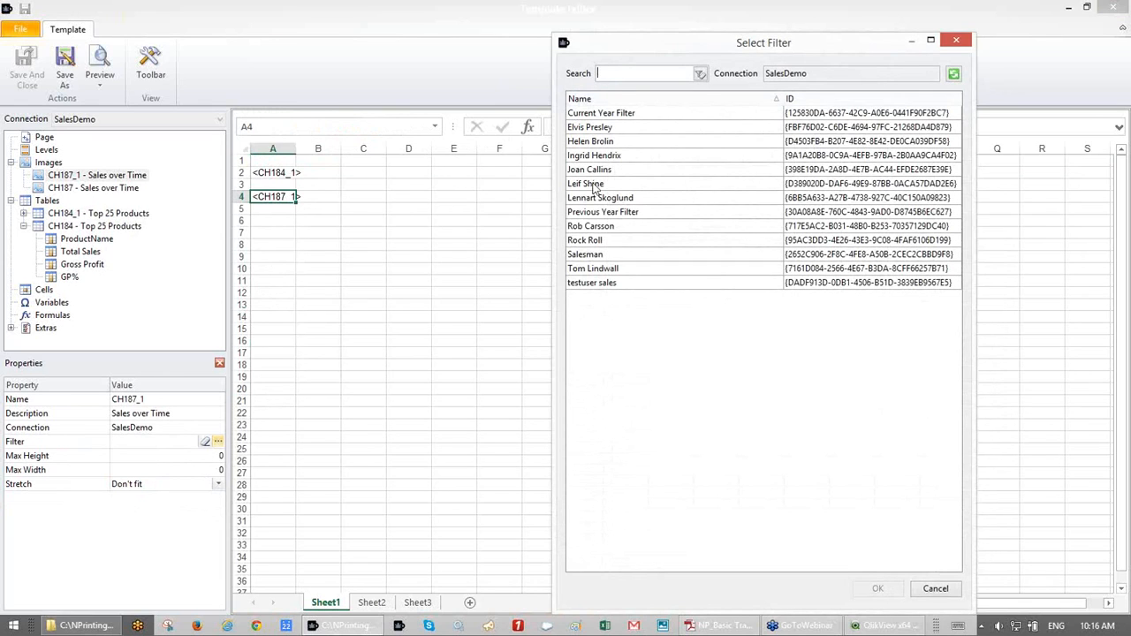
pyautogui.click(599, 212)
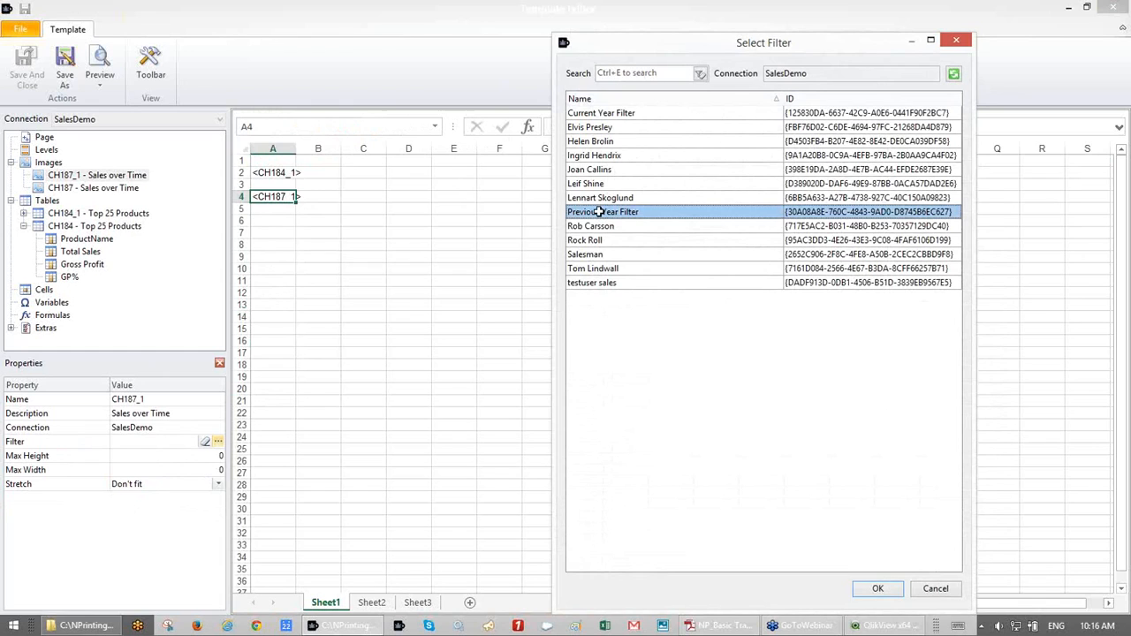
pyautogui.doubleClick(599, 212)
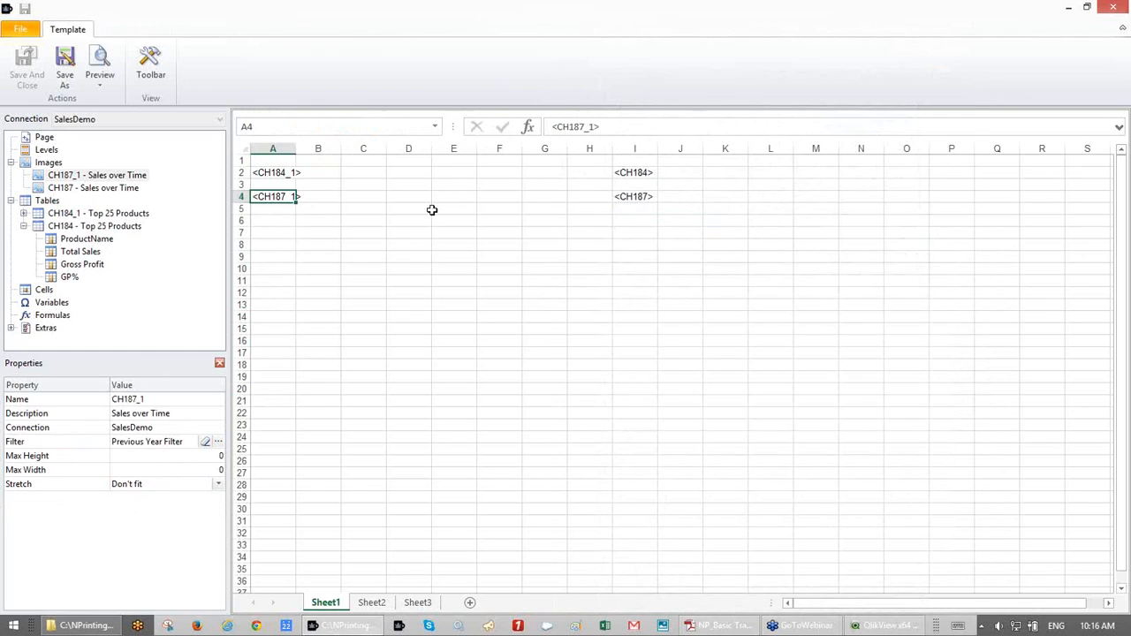
pyautogui.click(115, 190)
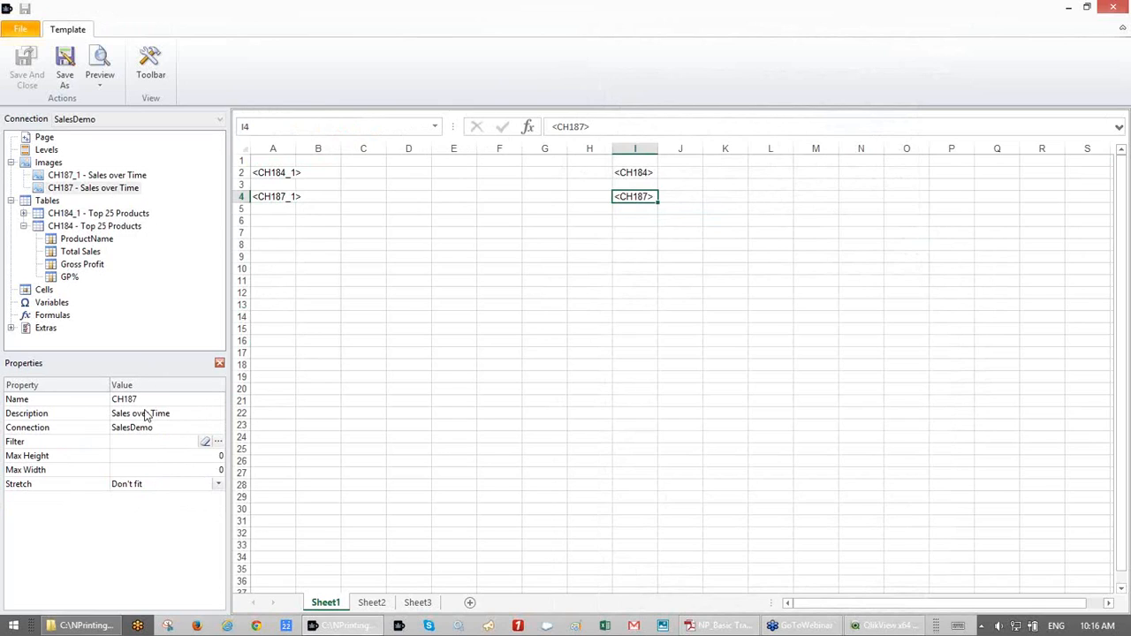
pyautogui.click(222, 443)
pyautogui.click(636, 115)
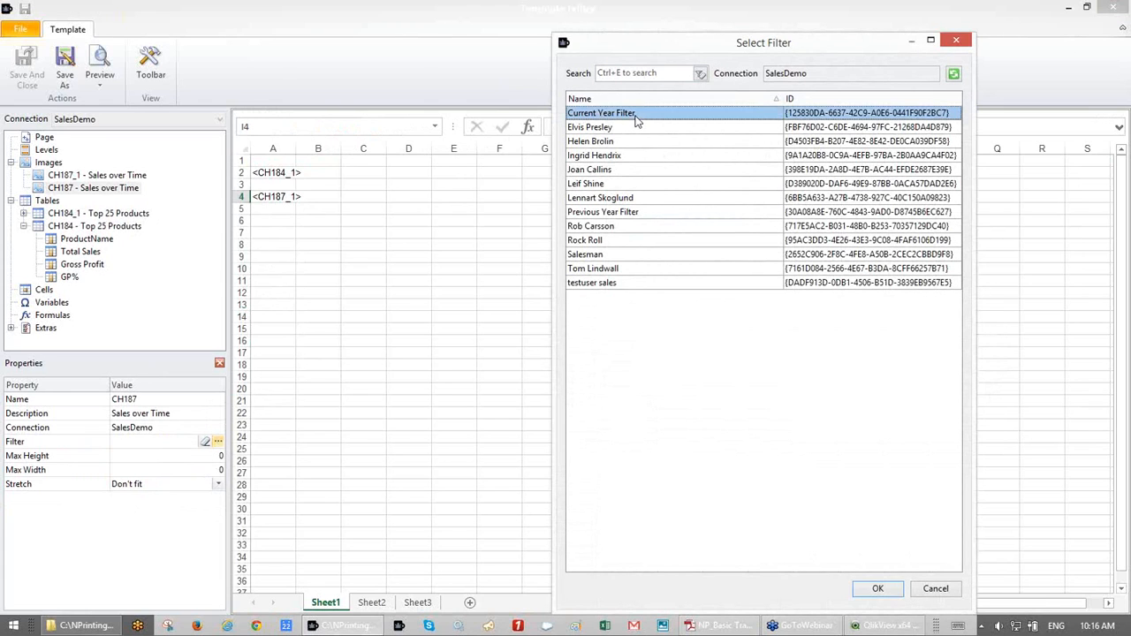
pyautogui.doubleClick(637, 115)
pyautogui.click(482, 316)
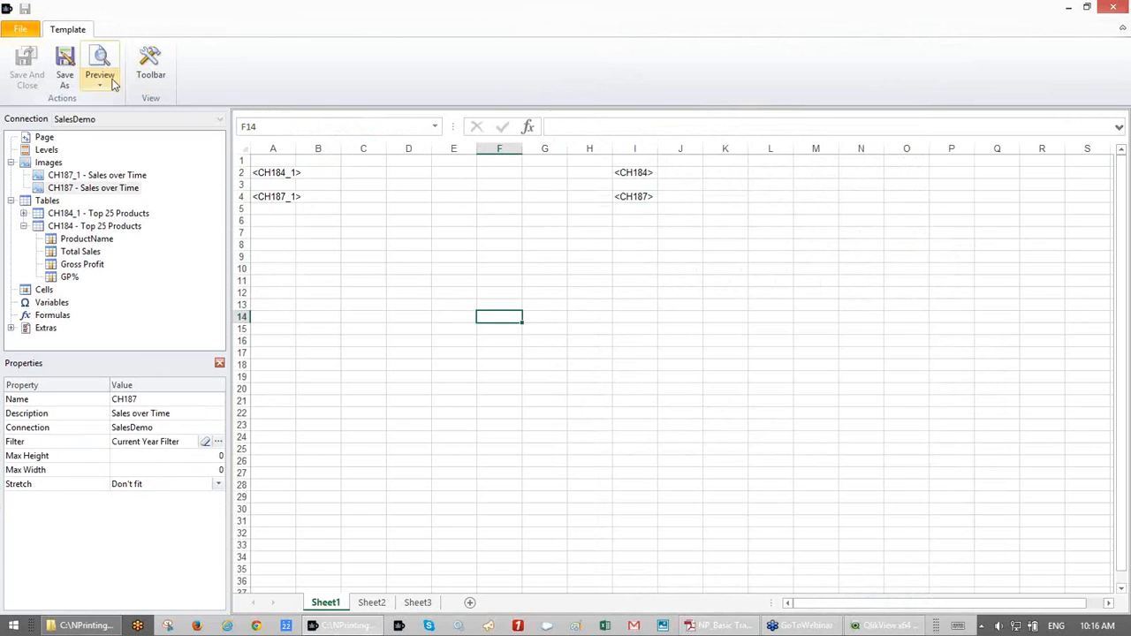
# - Review which filters the CH184_1, CH187, CH187_1 and CH184 tags use
pyautogui.click(265, 173)
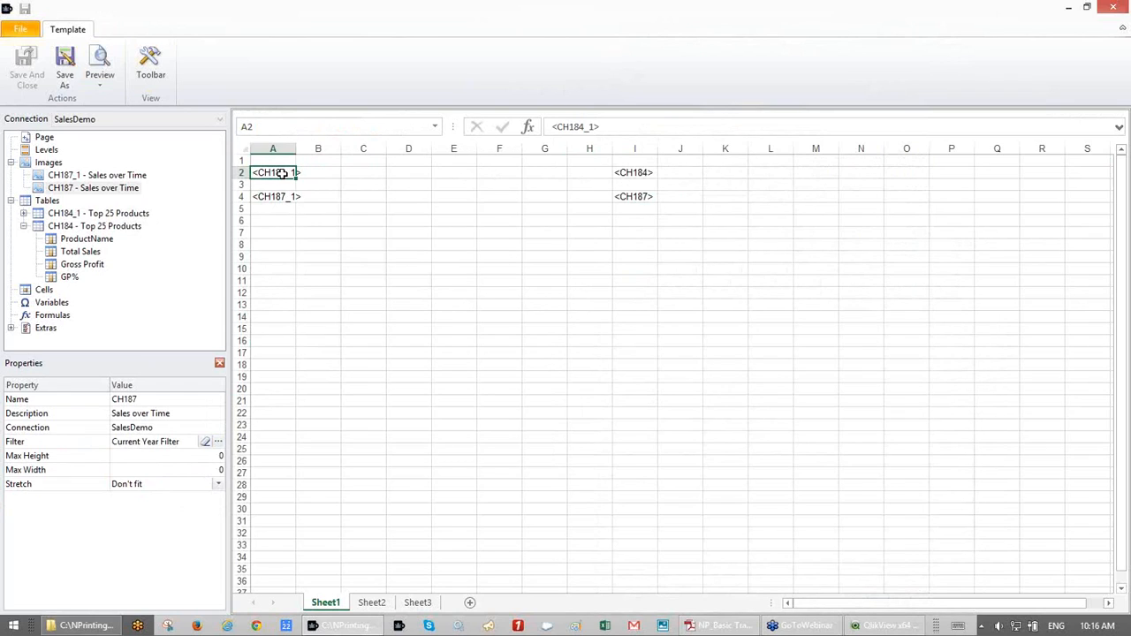
pyautogui.doubleClick(95, 190)
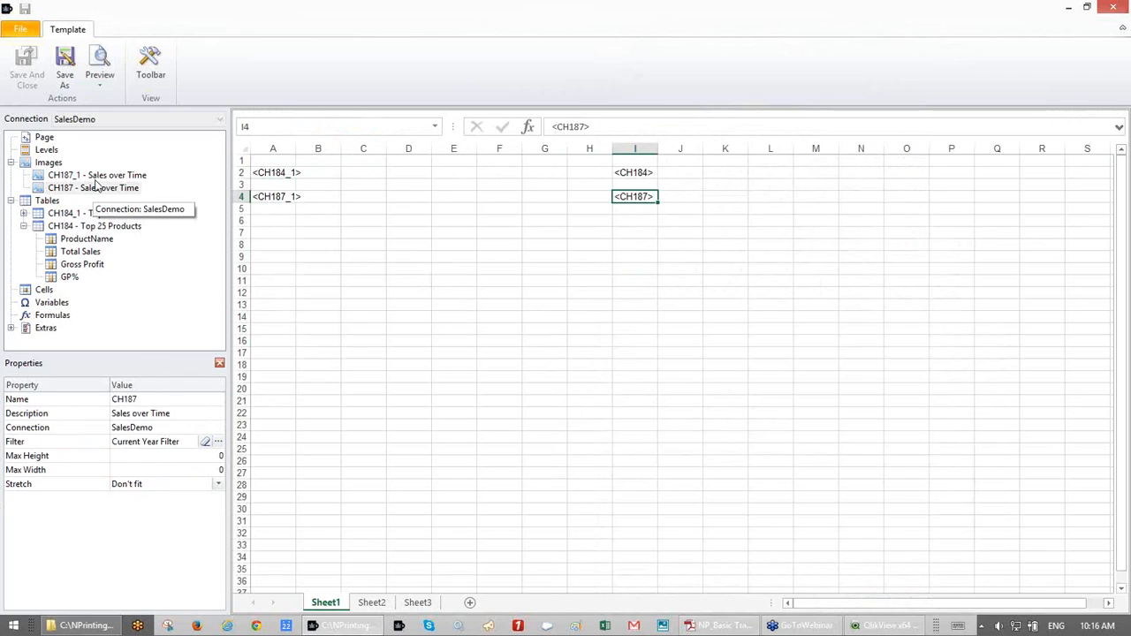
pyautogui.doubleClick(96, 180)
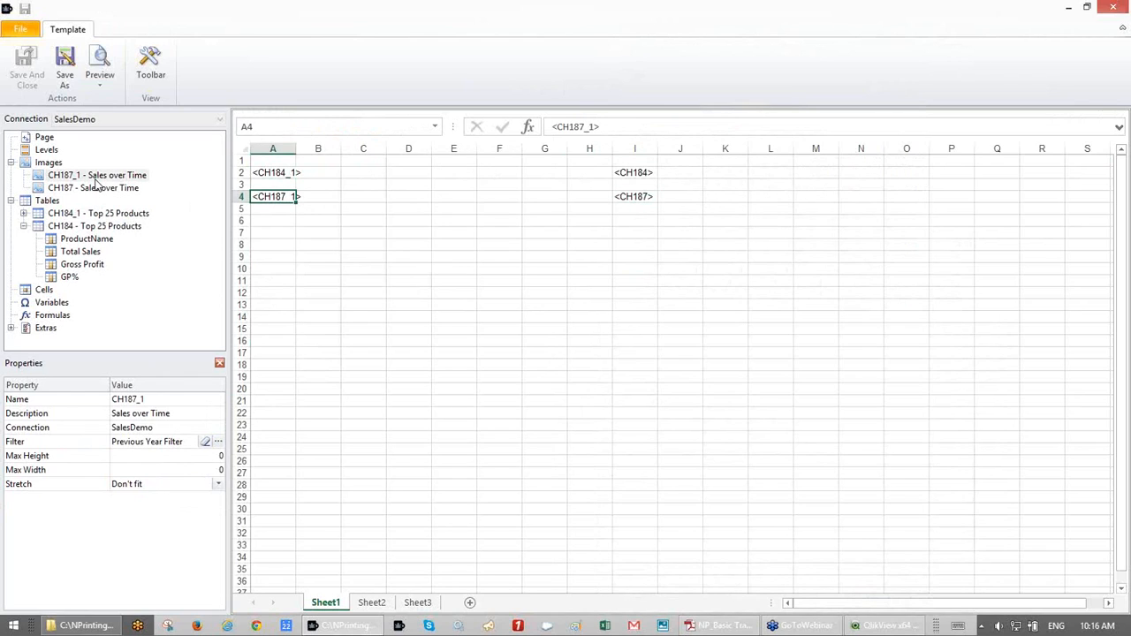
pyautogui.click(97, 189)
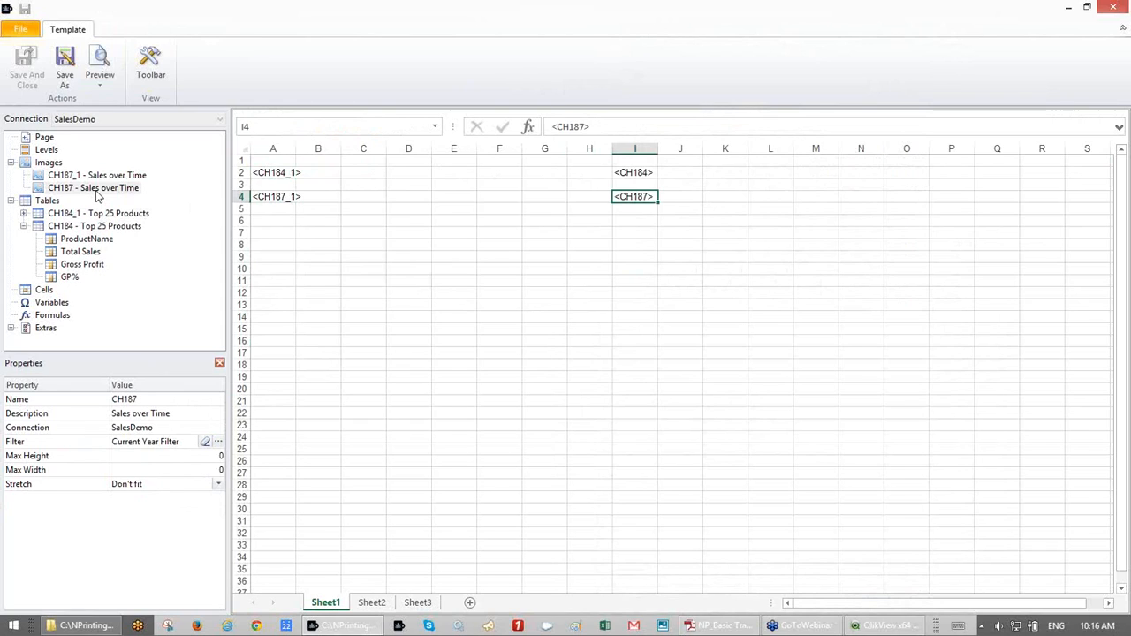
pyautogui.click(100, 178)
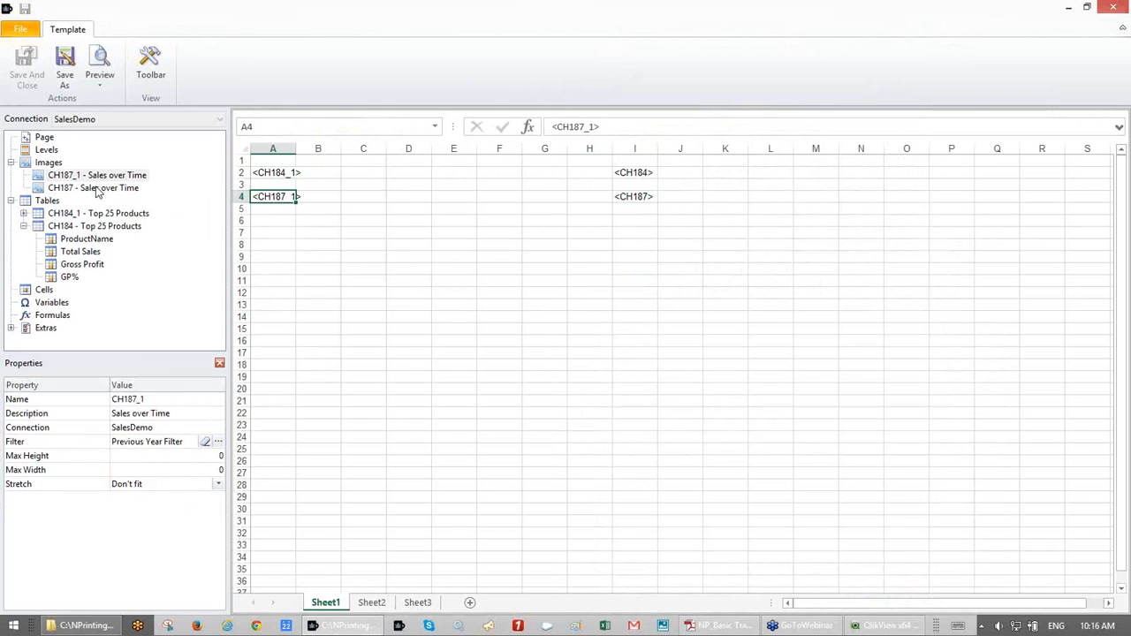
pyautogui.click(96, 190)
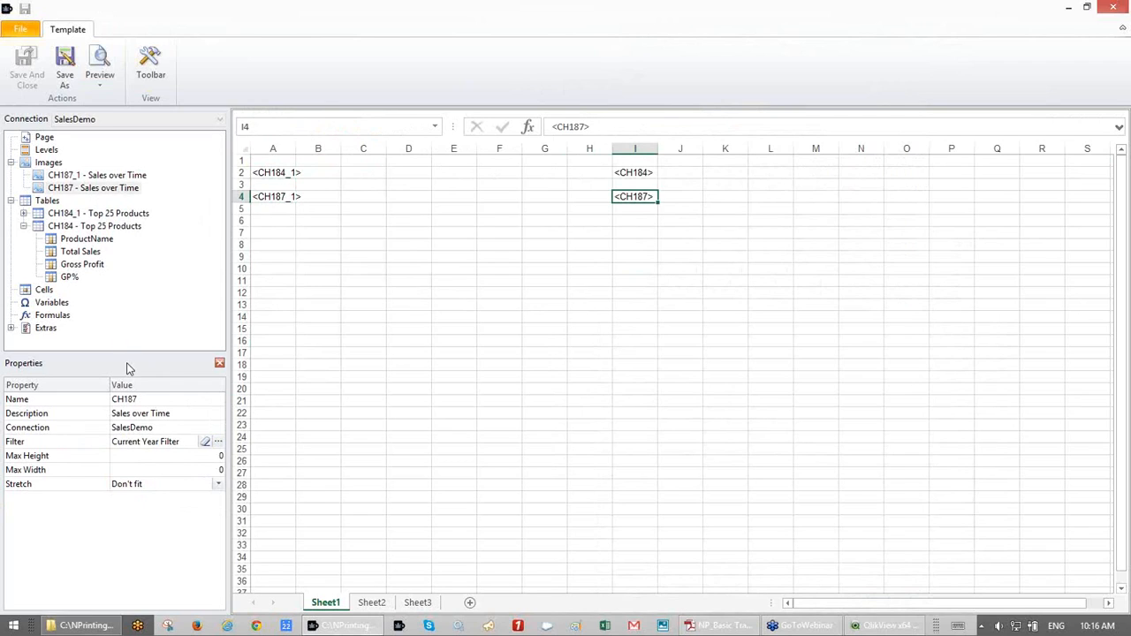
pyautogui.click(101, 216)
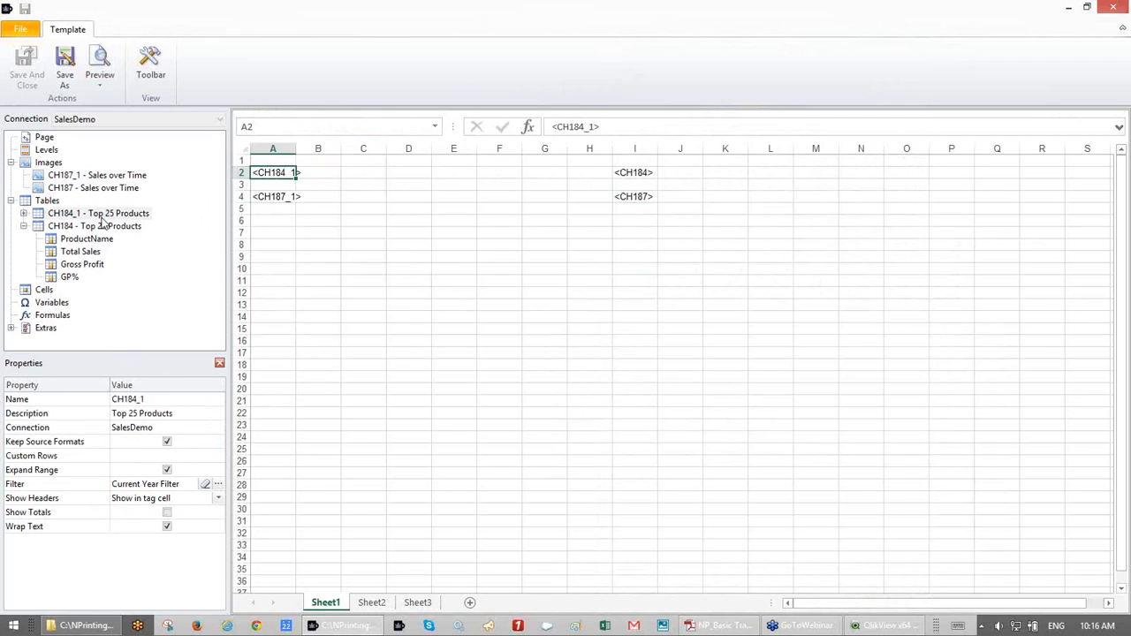
pyautogui.click(102, 227)
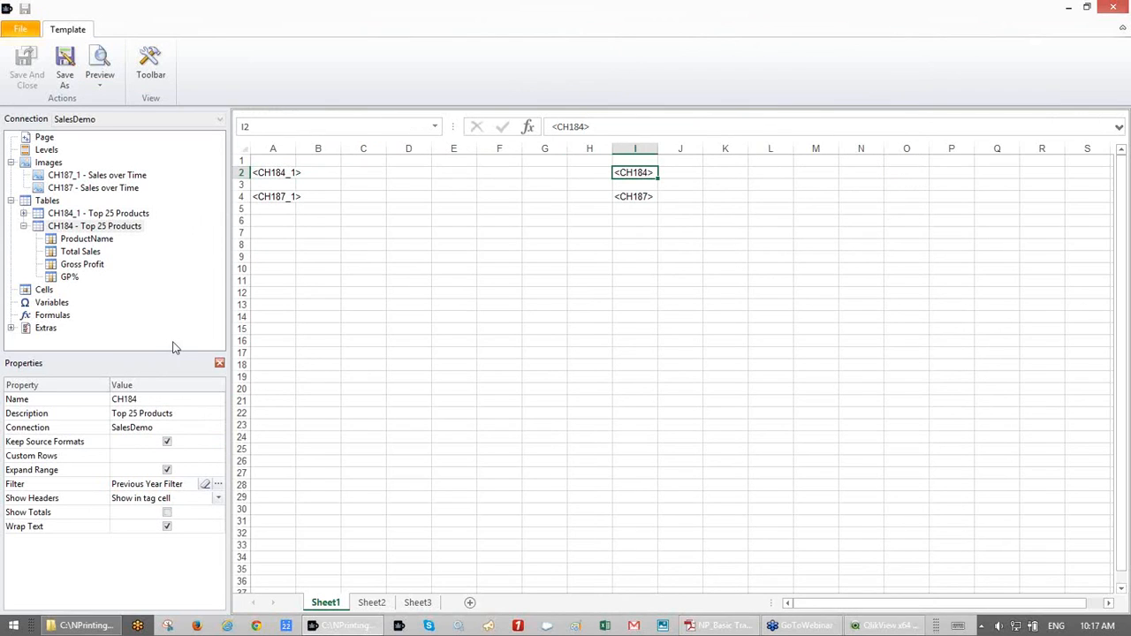
# - Assign the Current Year Filter to CH184 and the Previous Year Filter to CH184_1
pyautogui.click(219, 485)
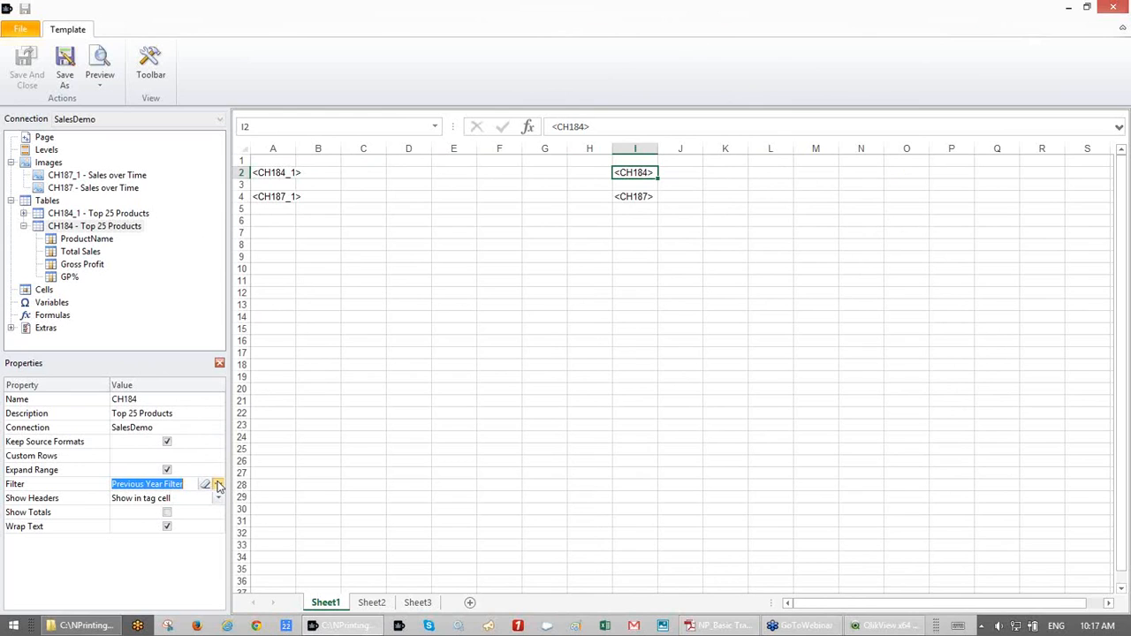
pyautogui.click(218, 485)
pyautogui.click(597, 115)
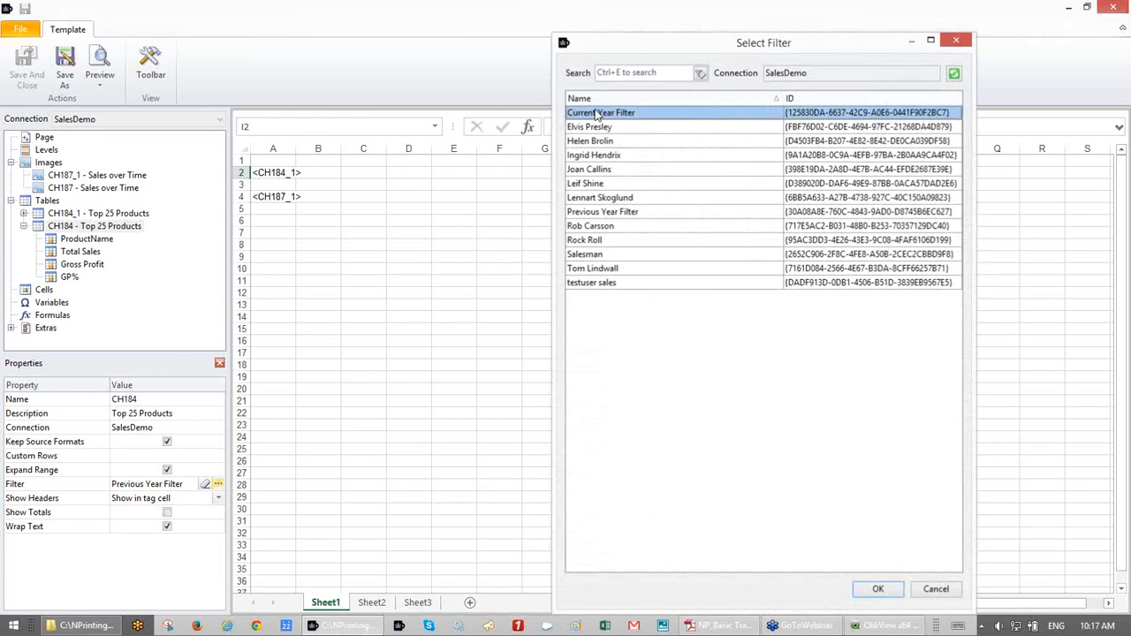
pyautogui.doubleClick(596, 113)
pyautogui.click(128, 215)
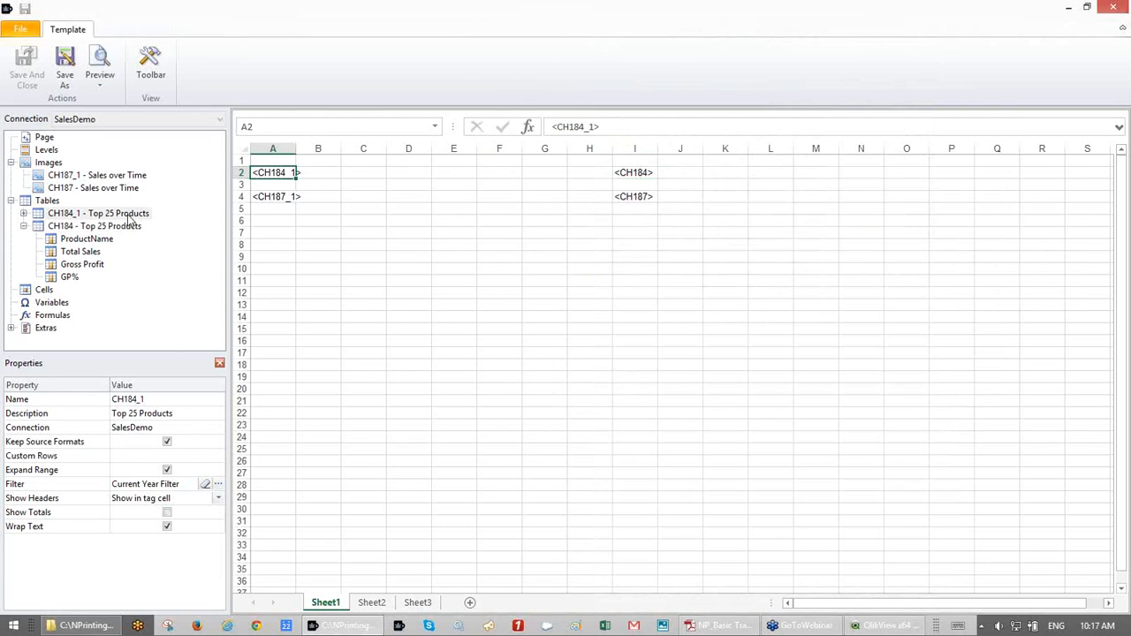
pyautogui.click(218, 484)
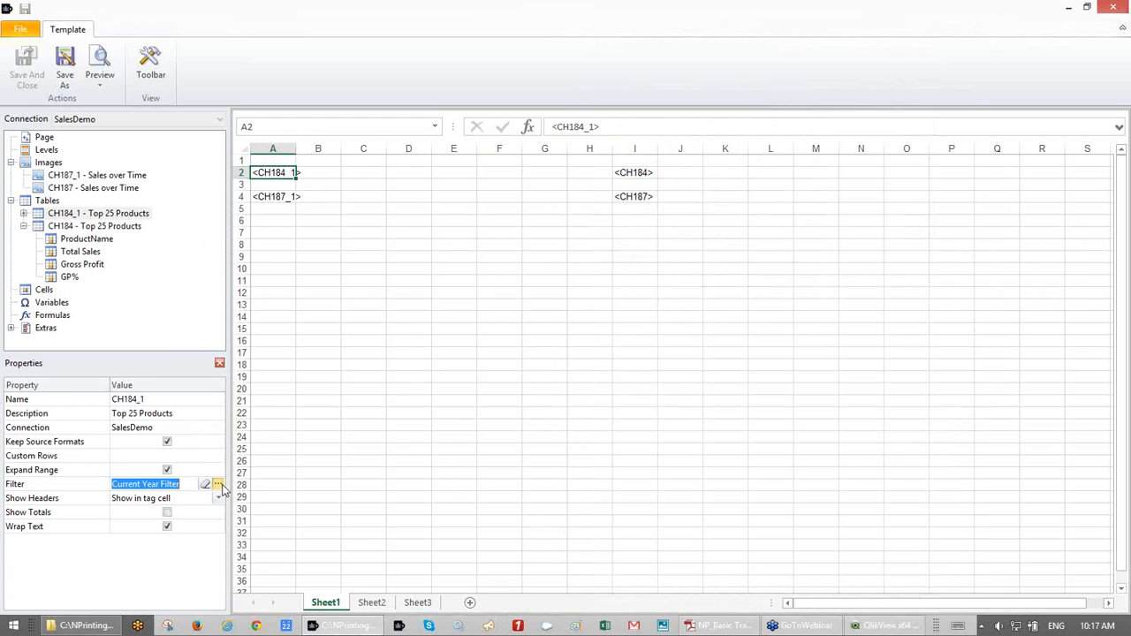
pyautogui.click(218, 486)
pyautogui.click(614, 213)
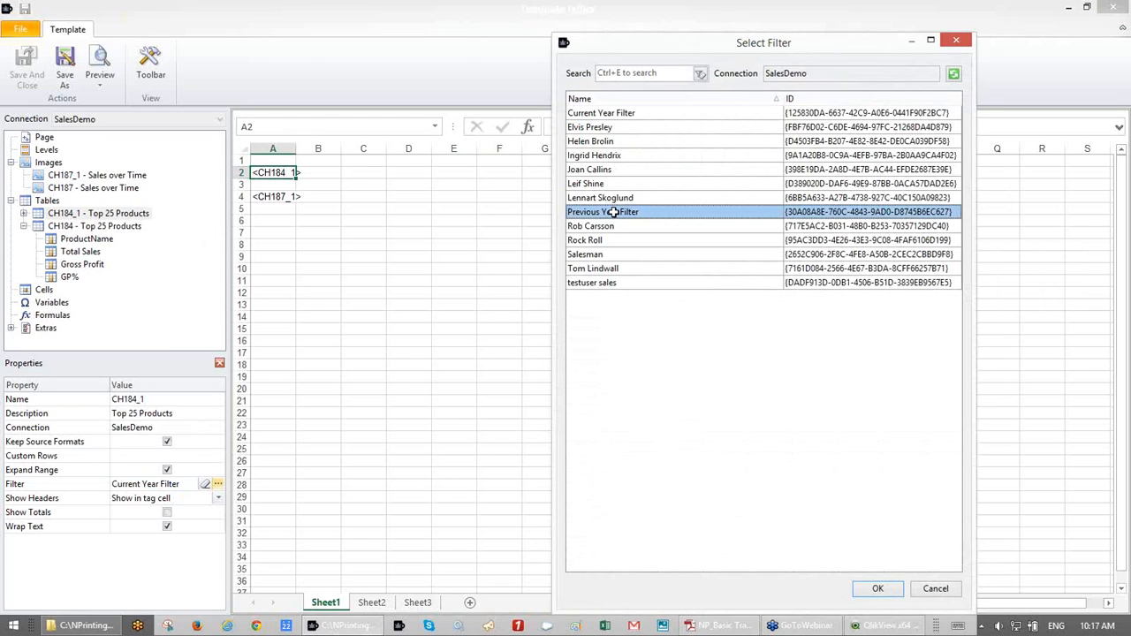
pyautogui.doubleClick(613, 213)
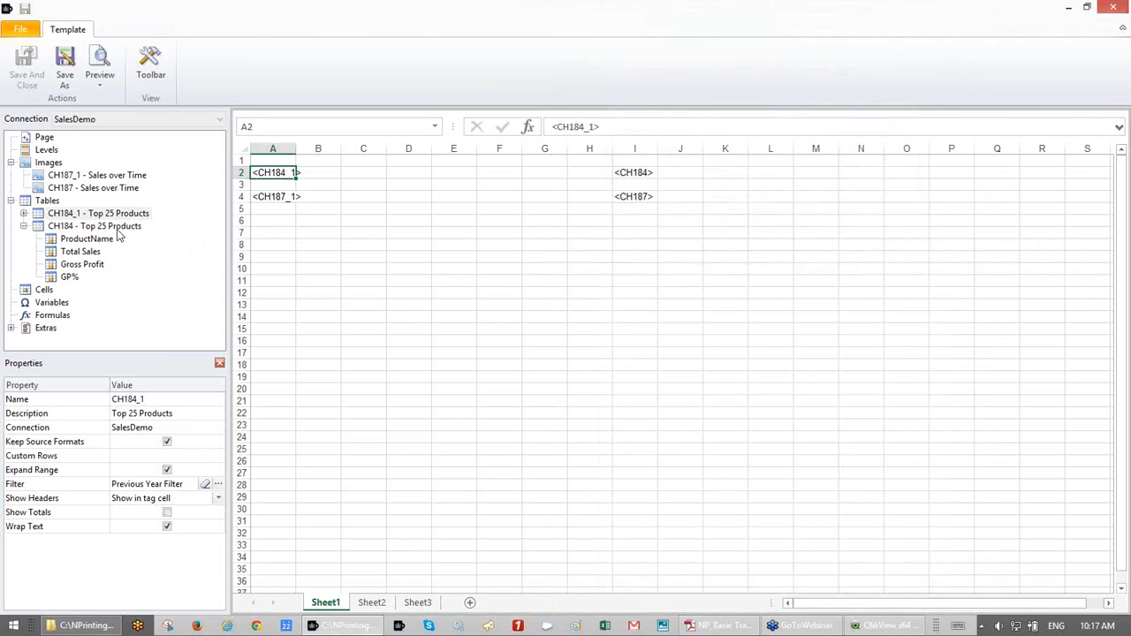
# - Verify the CH184, CH187_1 and CH187 filters, then preview the report
pyautogui.click(118, 228)
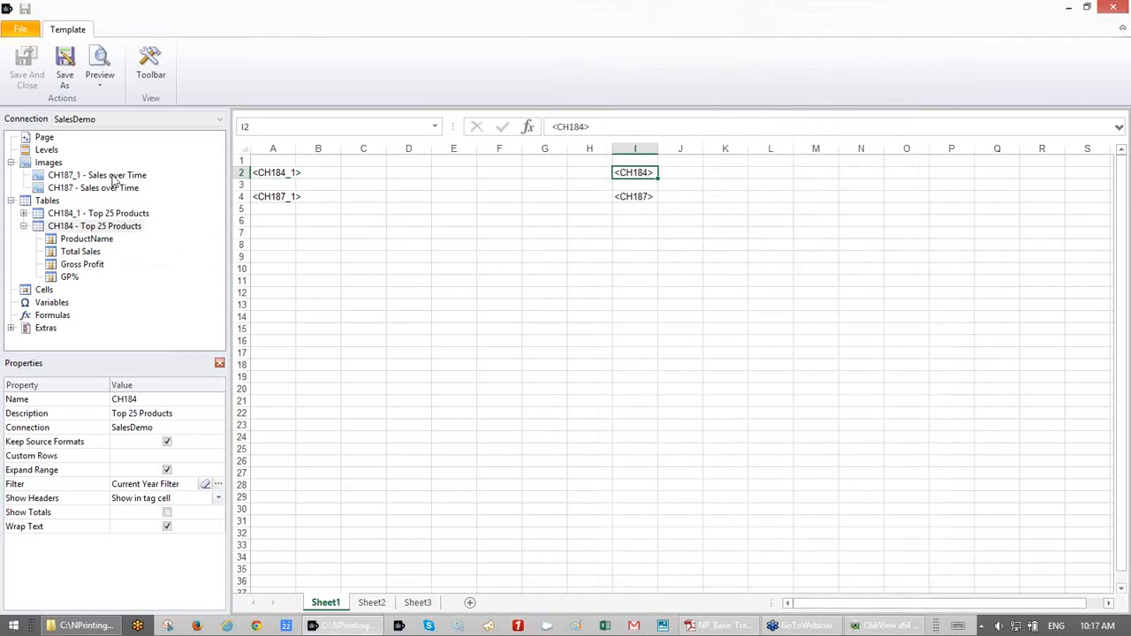
pyautogui.click(113, 177)
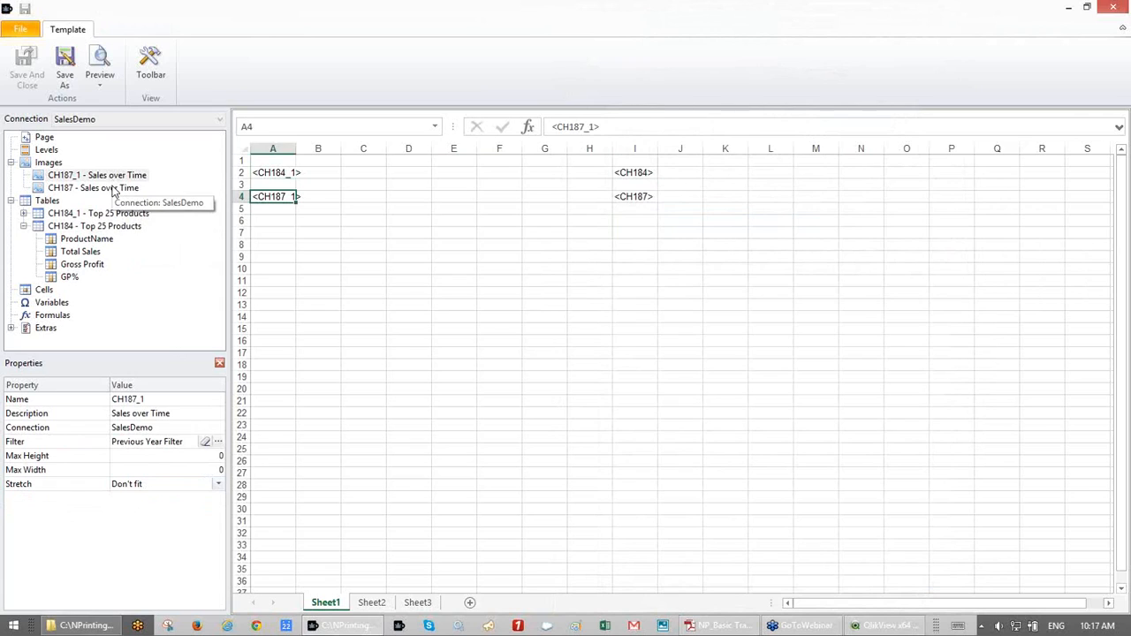
pyautogui.click(113, 190)
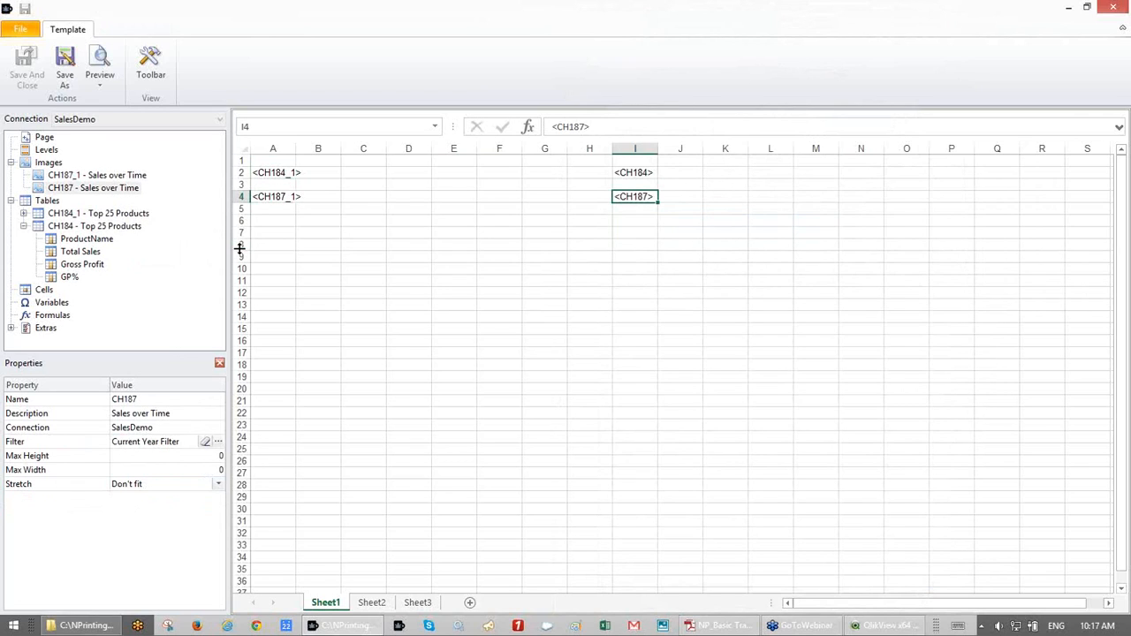
pyautogui.click(100, 62)
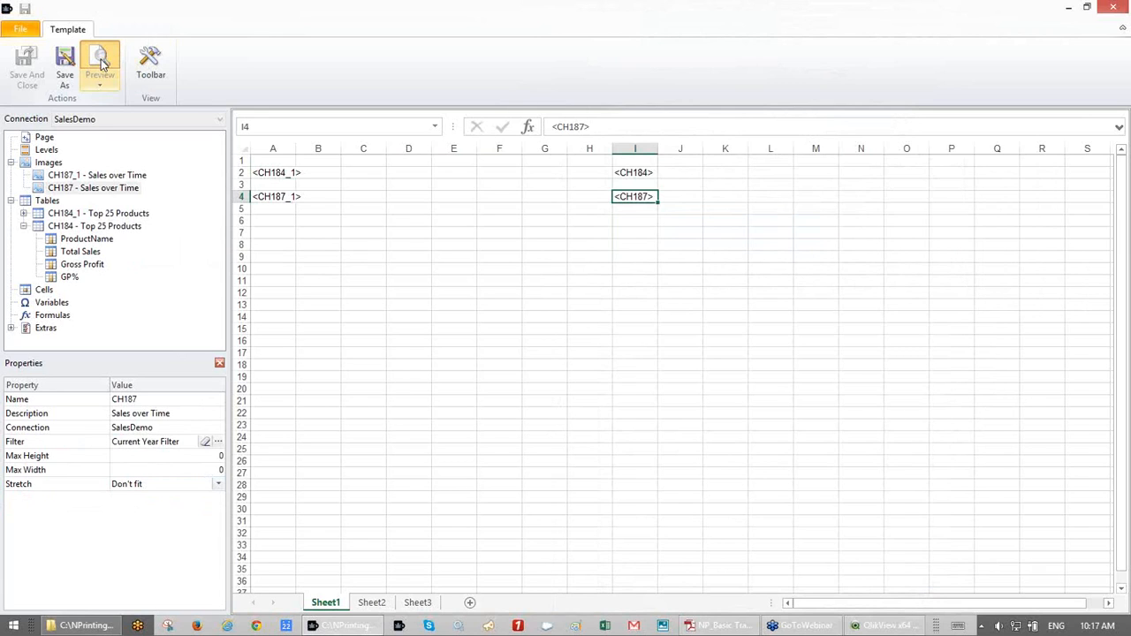
pyautogui.doubleClick(890, 333)
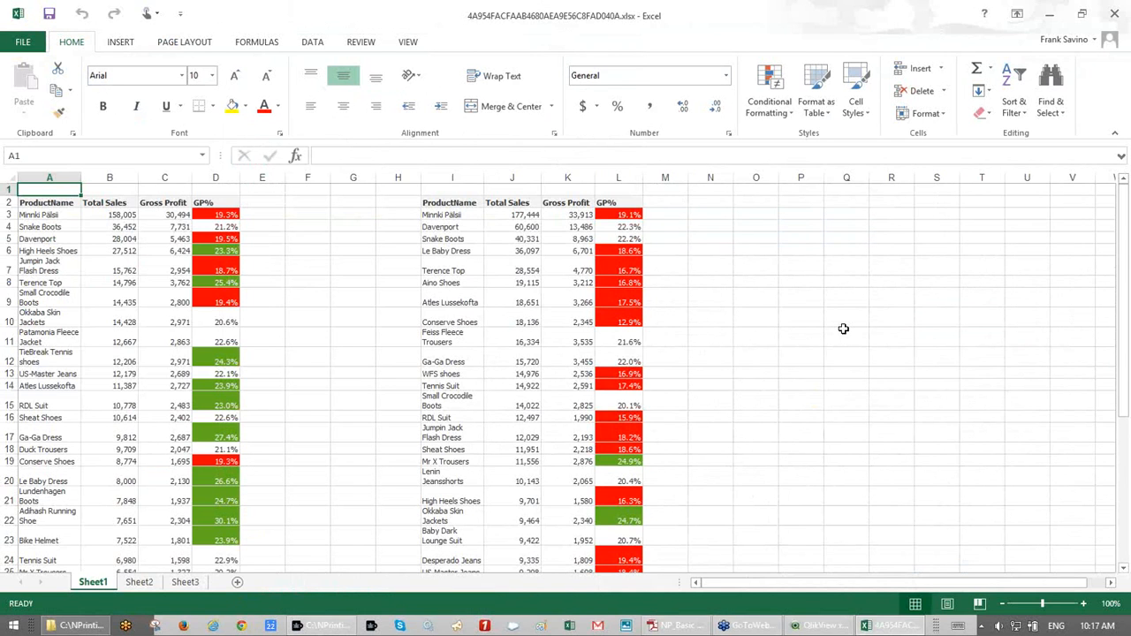
pyautogui.scroll(-8, 796, 331)
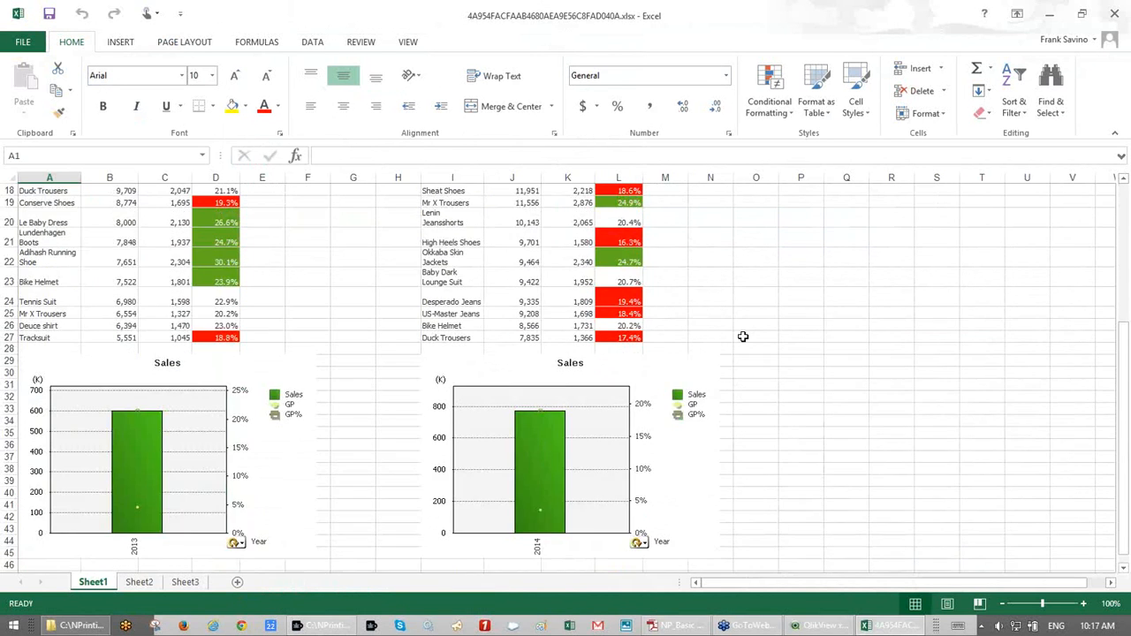
pyautogui.click(286, 371)
pyautogui.click(512, 362)
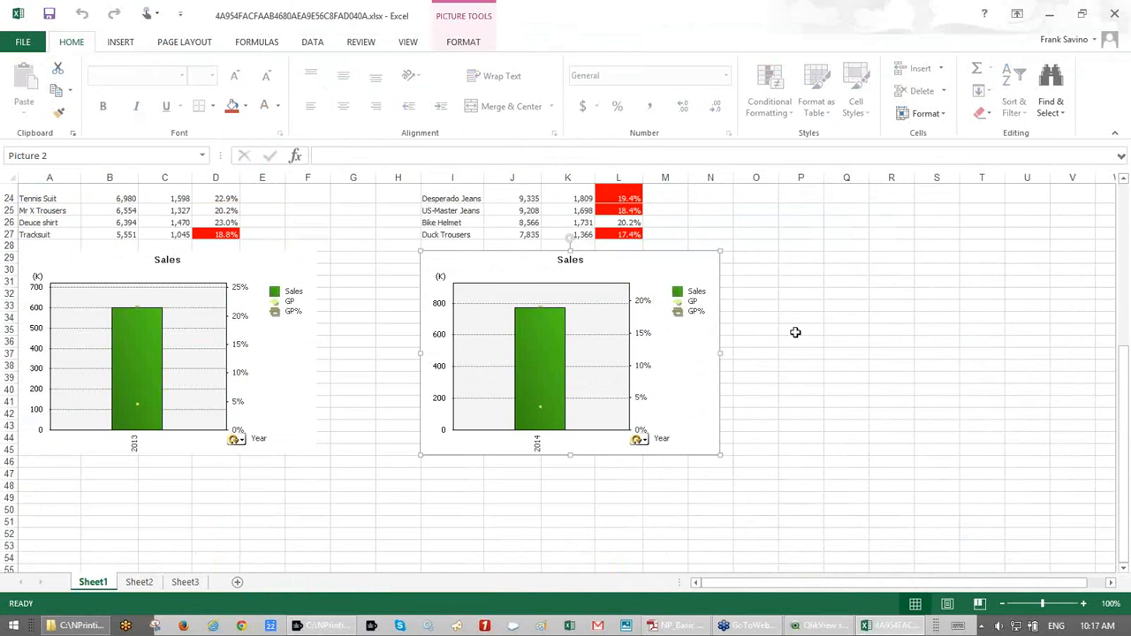
pyautogui.rightClick(796, 333)
pyautogui.press('Escape')
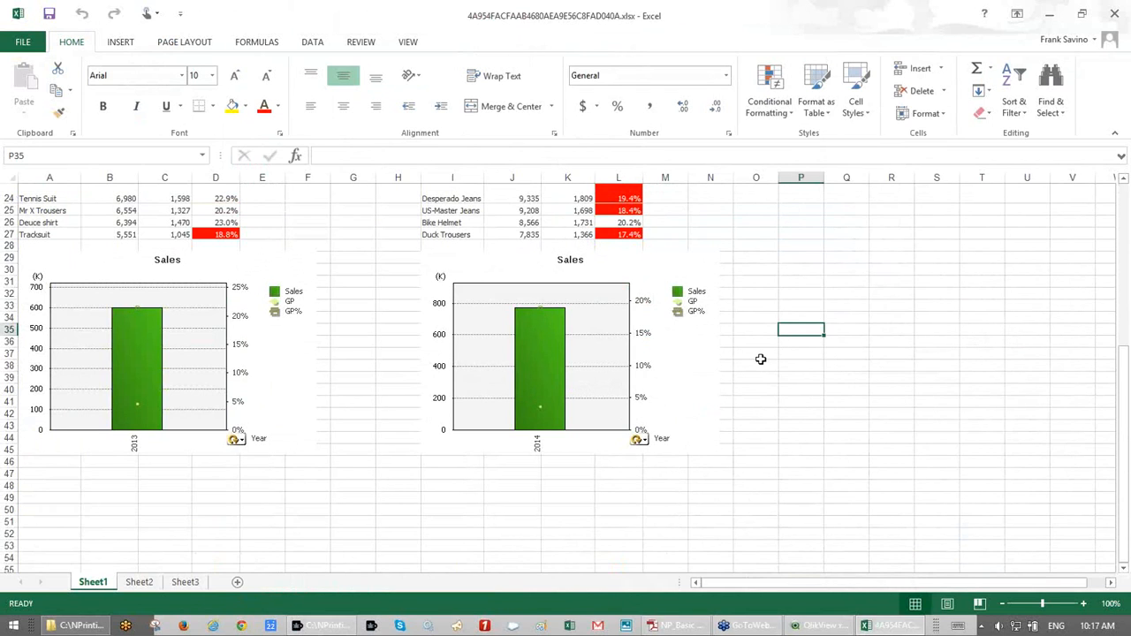
pyautogui.scroll(2, 760, 359)
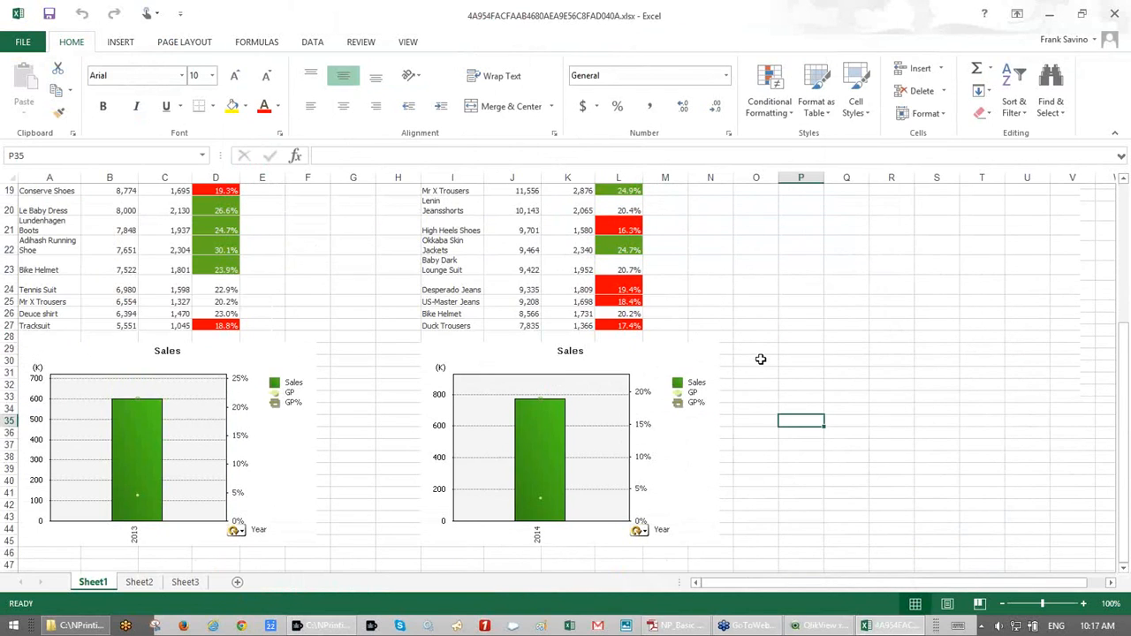
pyautogui.scroll(-1, 760, 359)
pyautogui.scroll(7, 342, 339)
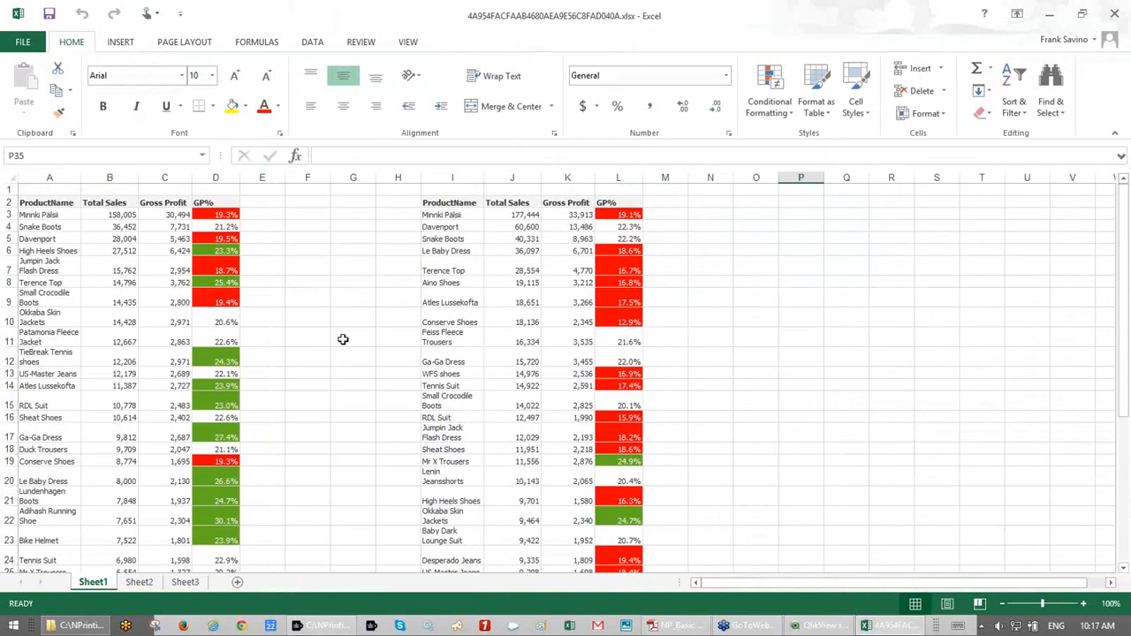
pyautogui.scroll(-5, 342, 340)
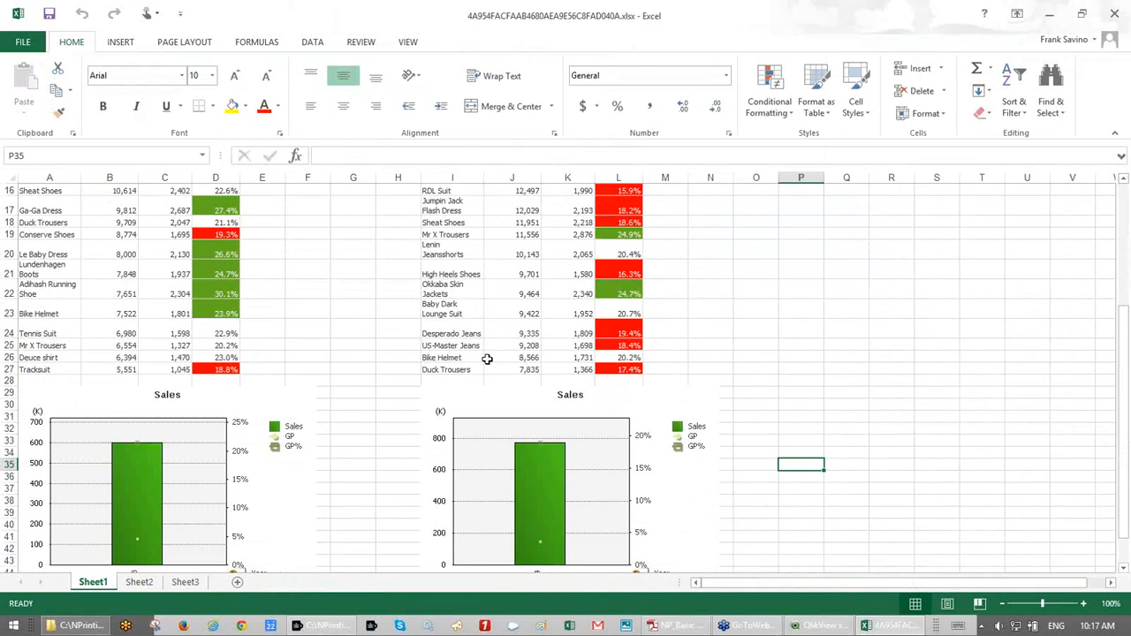
pyautogui.scroll(5, 487, 357)
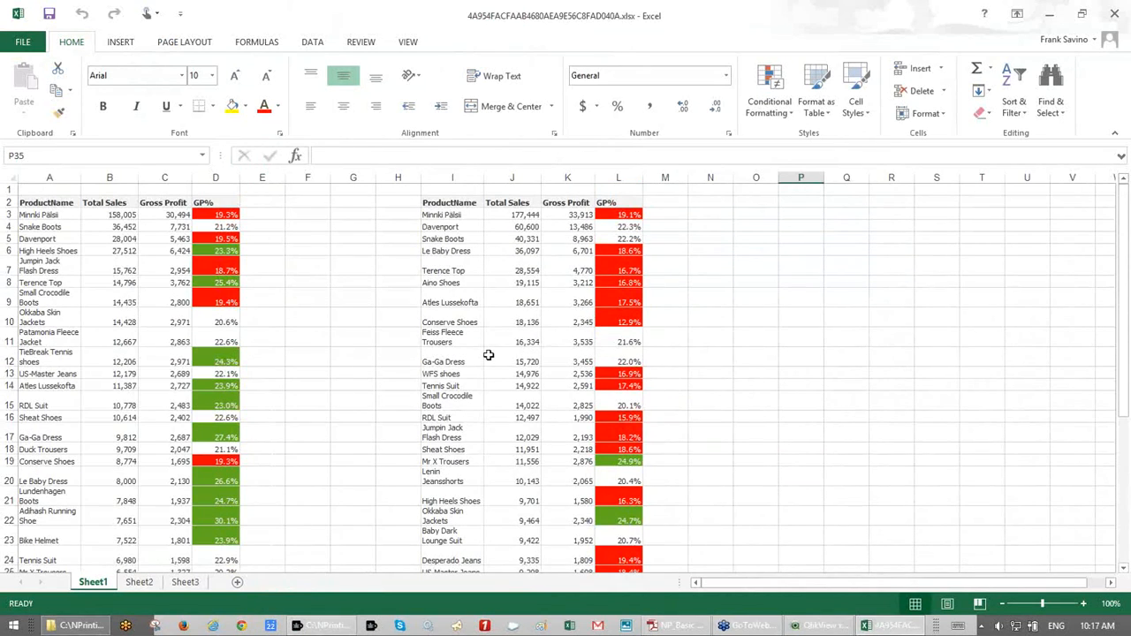
pyautogui.click(1115, 17)
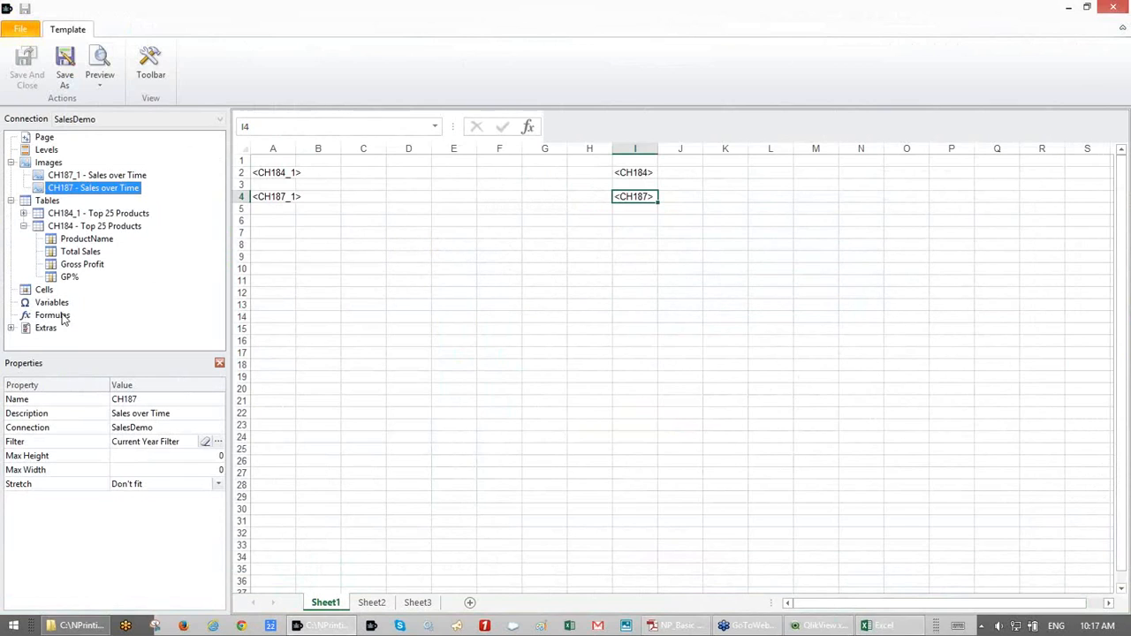
# - Add a formula named Current Year with expression year(now())
pyautogui.click(53, 316)
pyautogui.rightClick(53, 317)
pyautogui.click(60, 326)
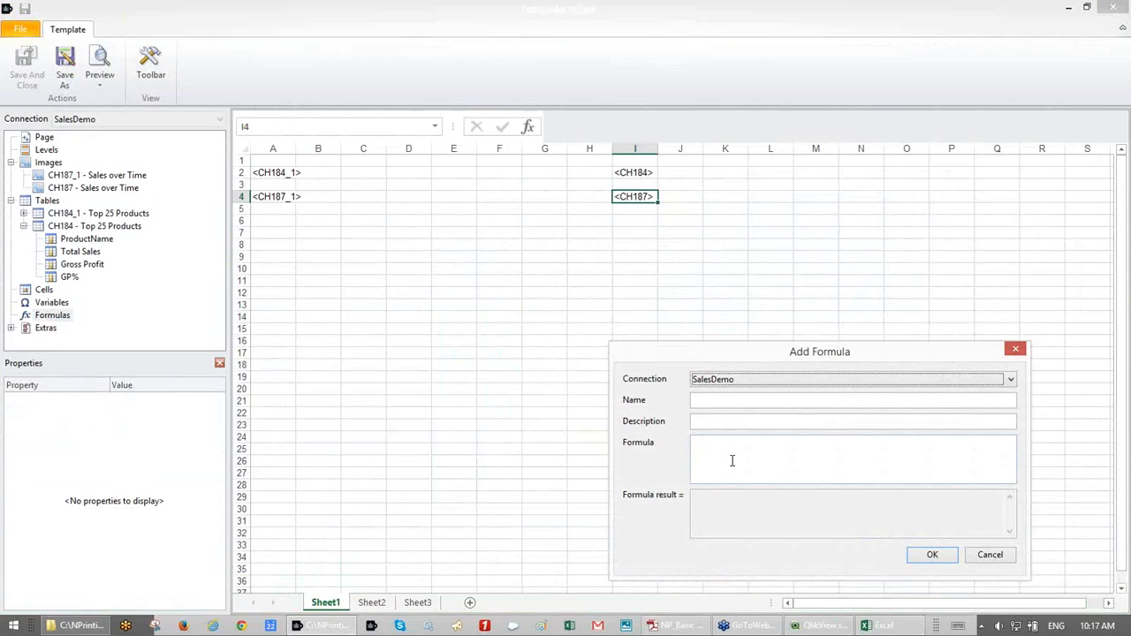
pyautogui.click(732, 457)
pyautogui.write('dynamic')
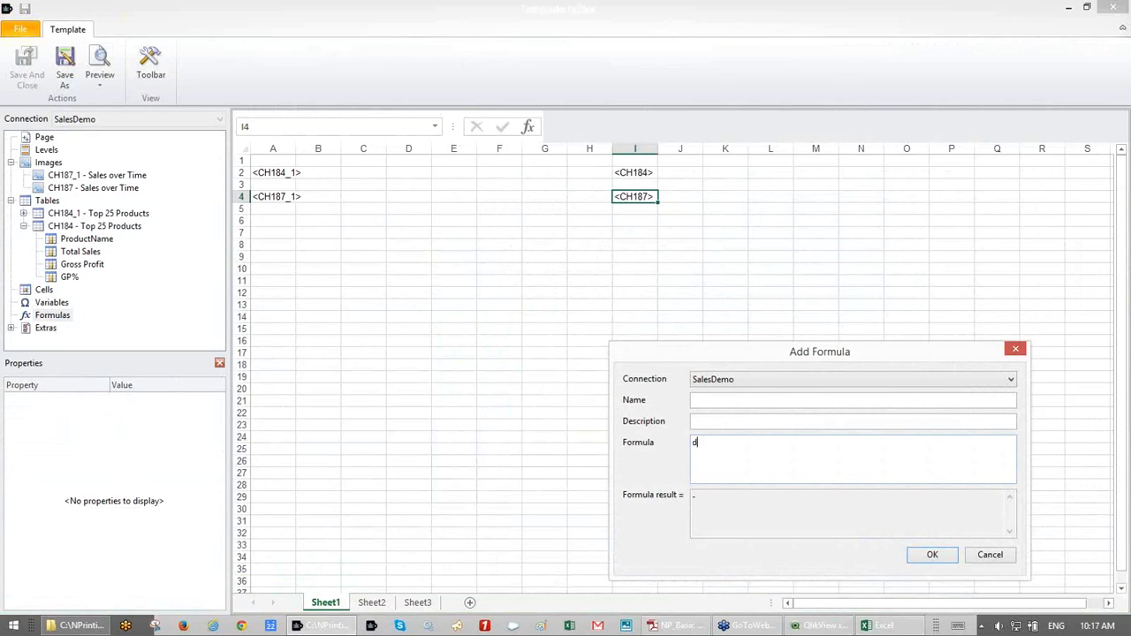
pyautogui.press('BackSpace')
pyautogui.press('BackSpace')
pyautogui.press('BackSpace')
pyautogui.press('BackSpace')
pyautogui.press('BackSpace')
pyautogui.press('BackSpace')
pyautogui.press('BackSpace')
pyautogui.write('current eya')
pyautogui.press('BackSpace')
pyautogui.press('BackSpace')
pyautogui.press('BackSpace')
pyautogui.write('year')
pyautogui.press('BackSpace')
pyautogui.press('BackSpace')
pyautogui.press('BackSpace')
pyautogui.press('BackSpace')
pyautogui.press('BackSpace')
pyautogui.press('BackSpace')
pyautogui.press('BackSpace')
pyautogui.press('BackSpace')
pyautogui.press('BackSpace')
pyautogui.press('BackSpace')
pyautogui.press('BackSpace')
pyautogui.press('BackSpace')
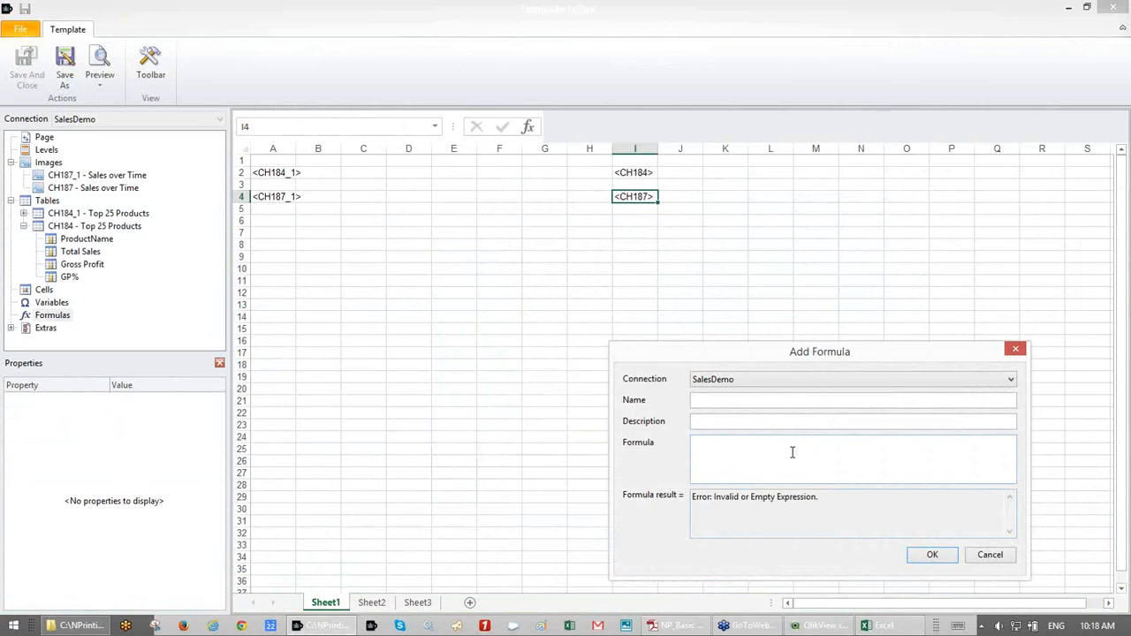
pyautogui.write('year')
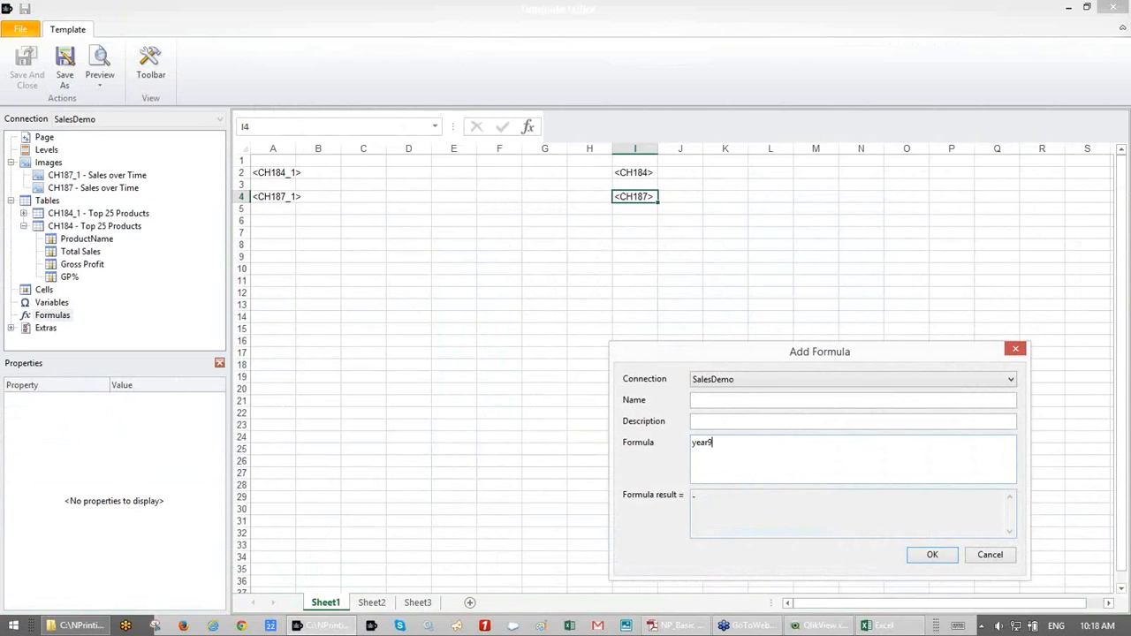
pyautogui.write('(now())')
pyautogui.click(727, 400)
pyautogui.write('Current Year')
pyautogui.click(929, 559)
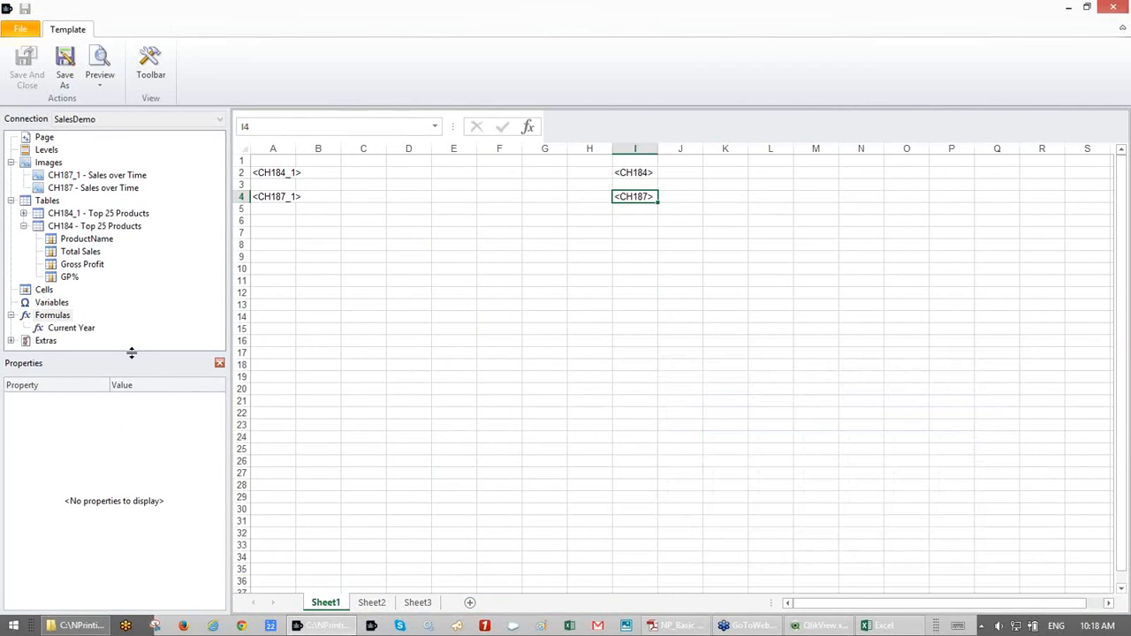
# - Add a second formula named Previous Year with expression Year(now())-1
pyautogui.click(67, 319)
pyautogui.rightClick(67, 318)
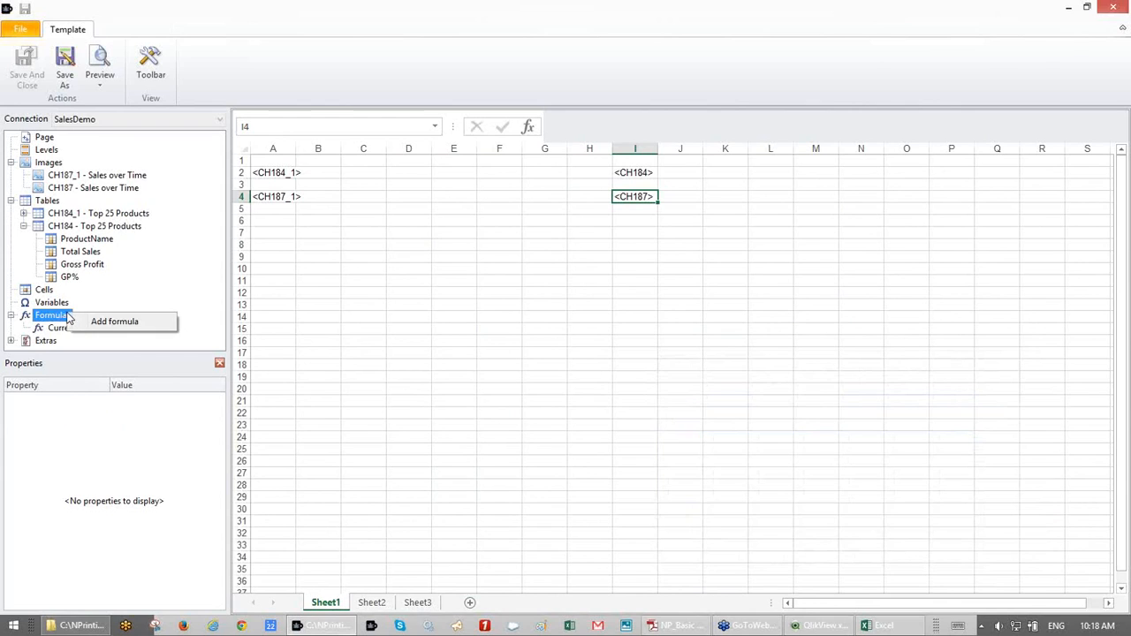
pyautogui.click(113, 322)
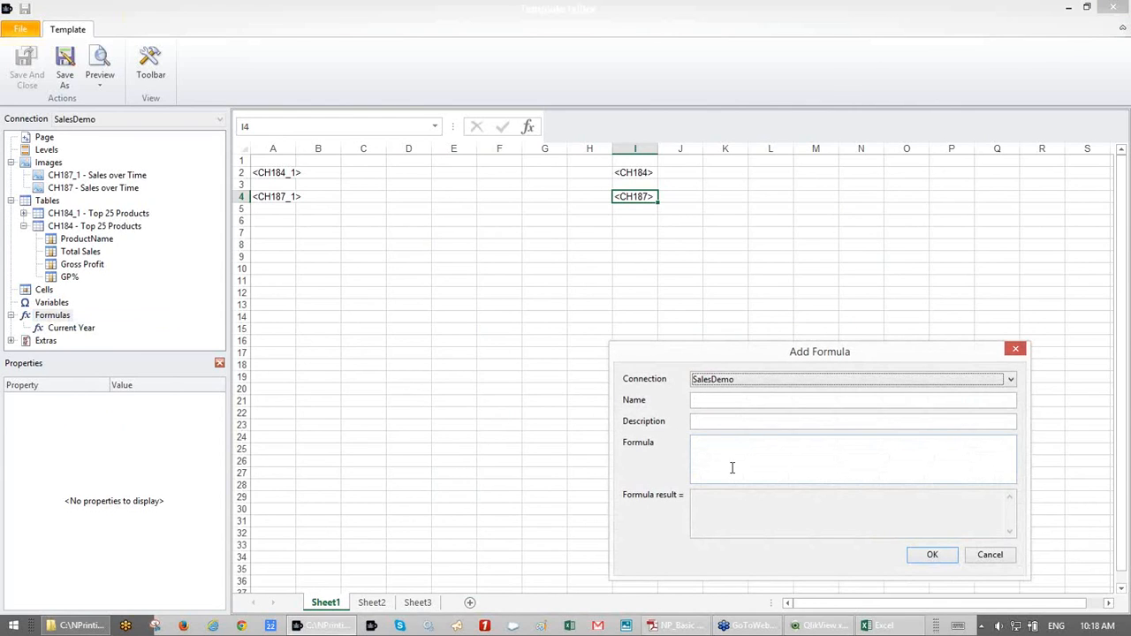
pyautogui.click(724, 400)
pyautogui.write('Pre')
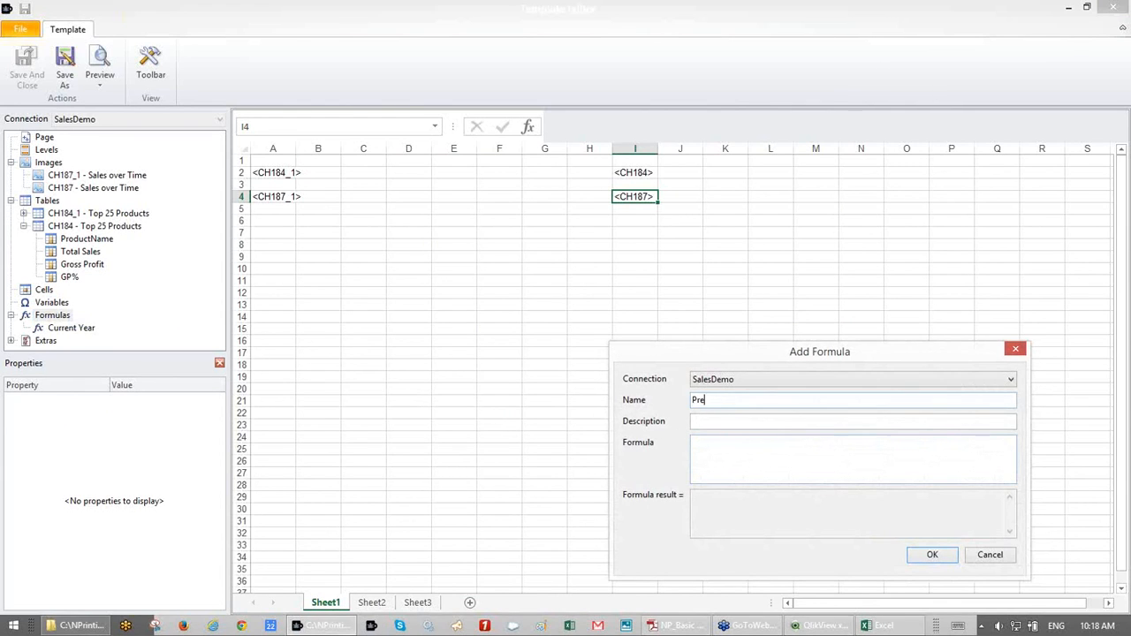
pyautogui.write('vieous Year')
pyautogui.click(782, 442)
pyautogui.write('Year(now')
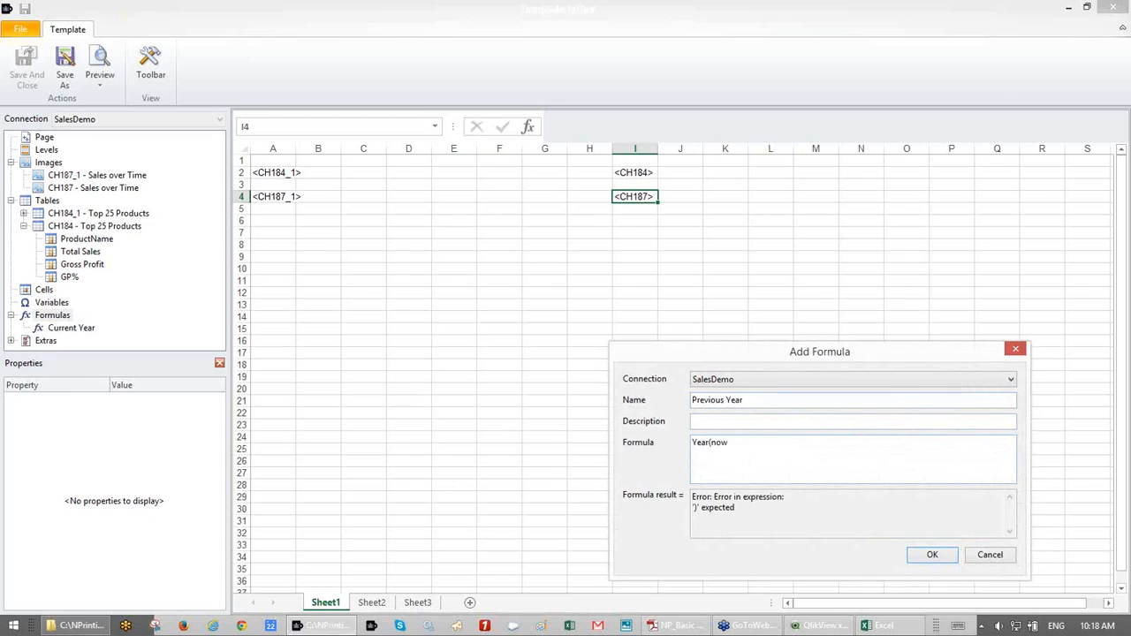
pyautogui.write('())-1')
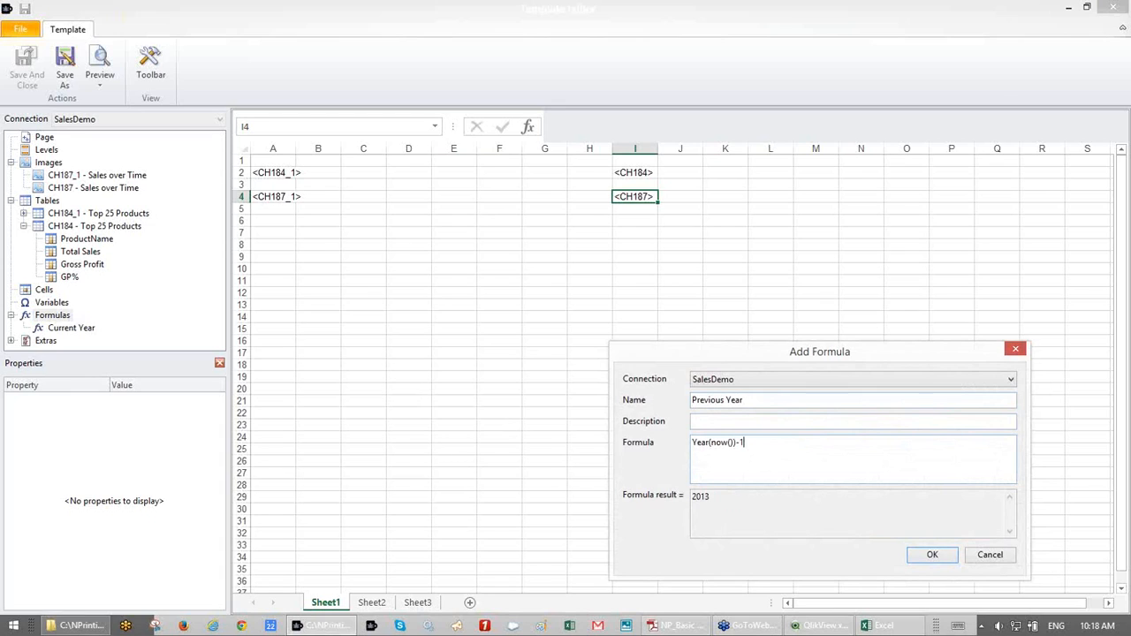
pyautogui.click(933, 554)
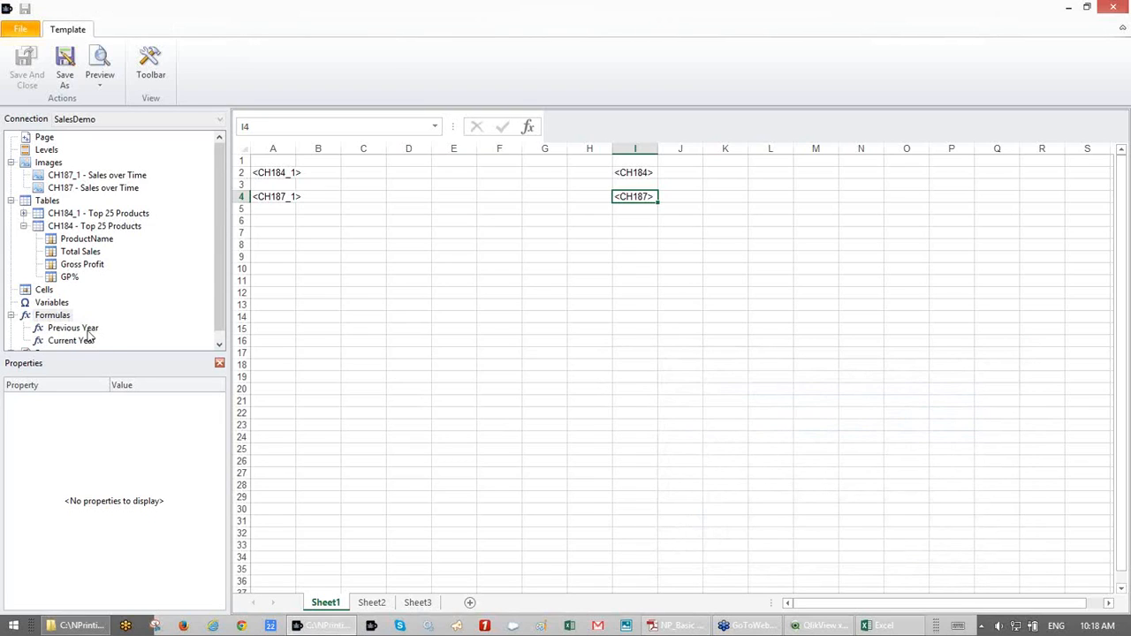
# - Place the Current Year formula in cell I1 and Previous Year in cell A1
pyautogui.click(73, 343)
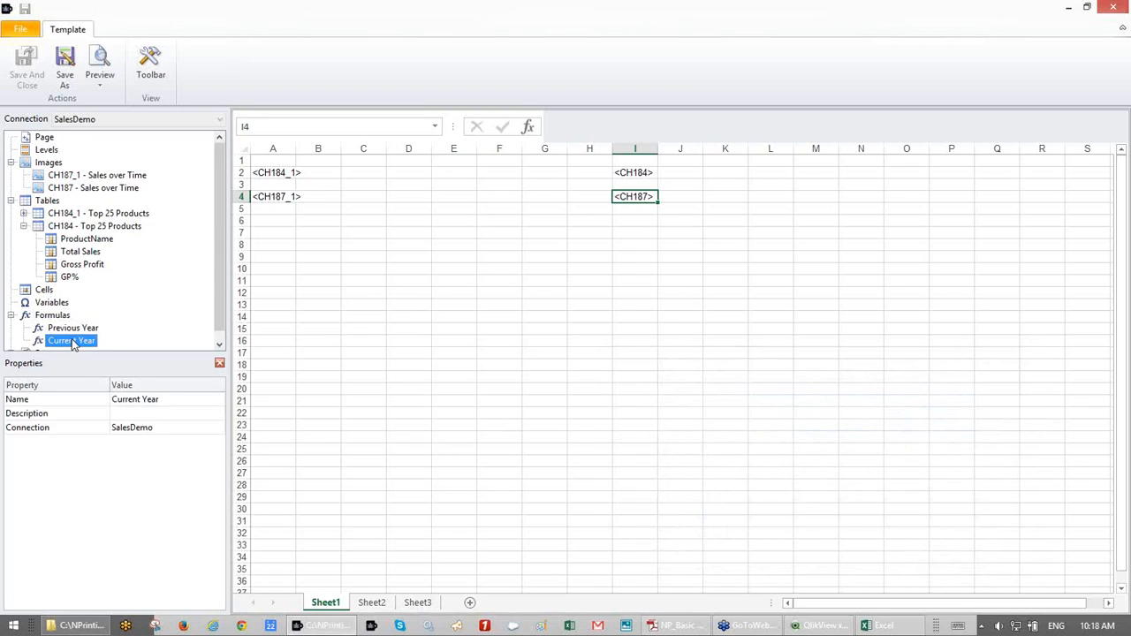
pyautogui.moveTo(72, 343); pyautogui.dragTo(636, 162)
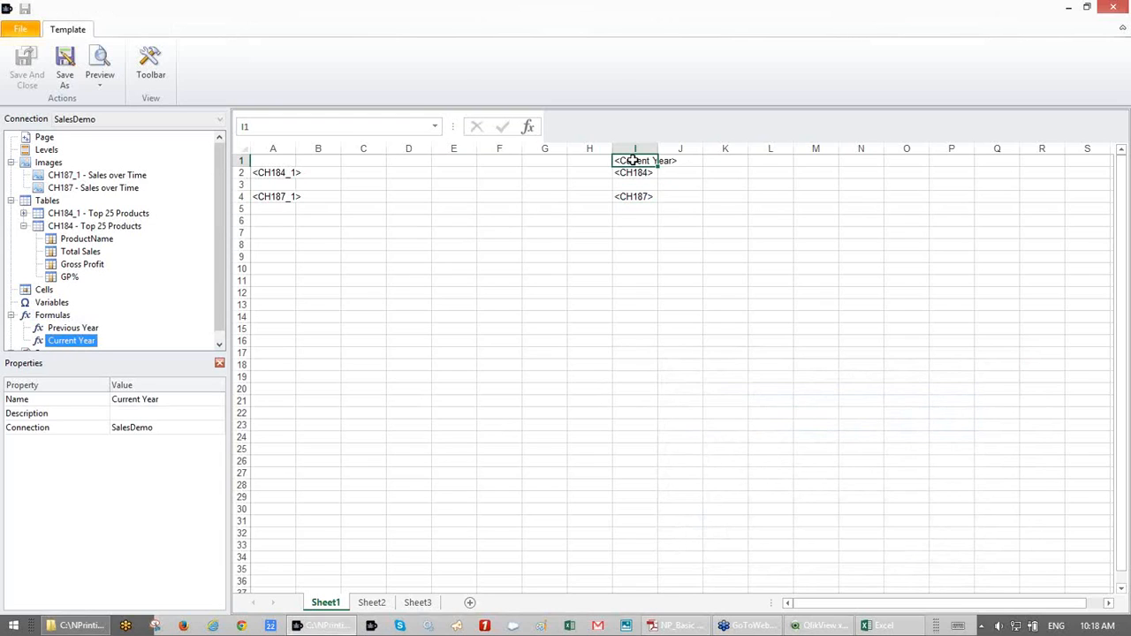
pyautogui.click(92, 329)
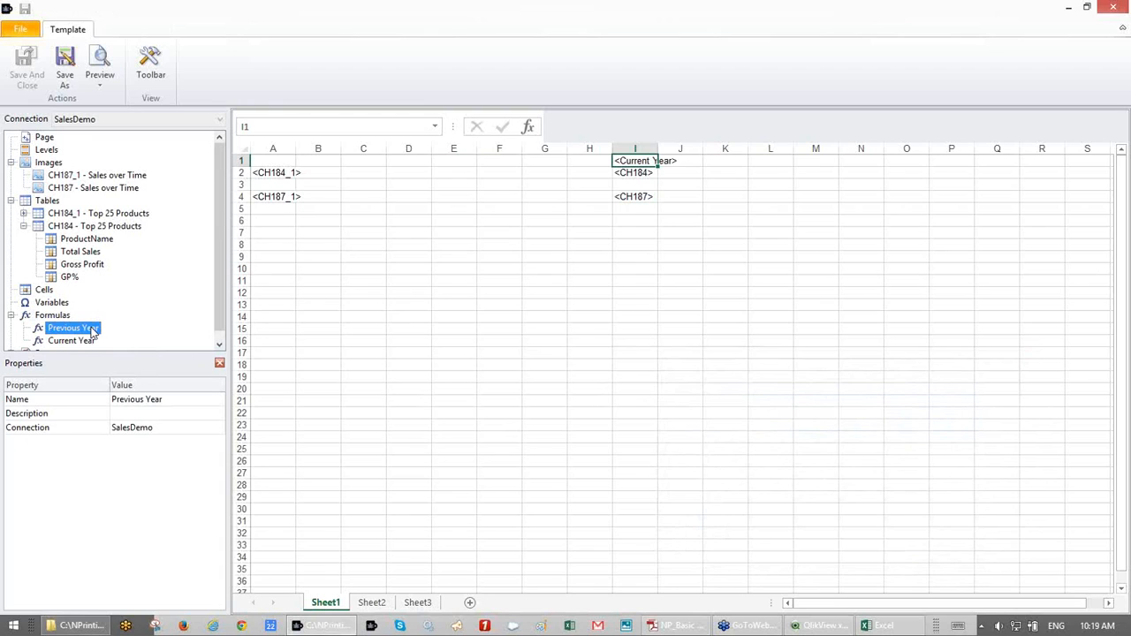
pyautogui.moveTo(92, 332); pyautogui.dragTo(281, 160)
# - Make the <Previous Year> heading in A1 bold at font size 12
pyautogui.click(155, 77)
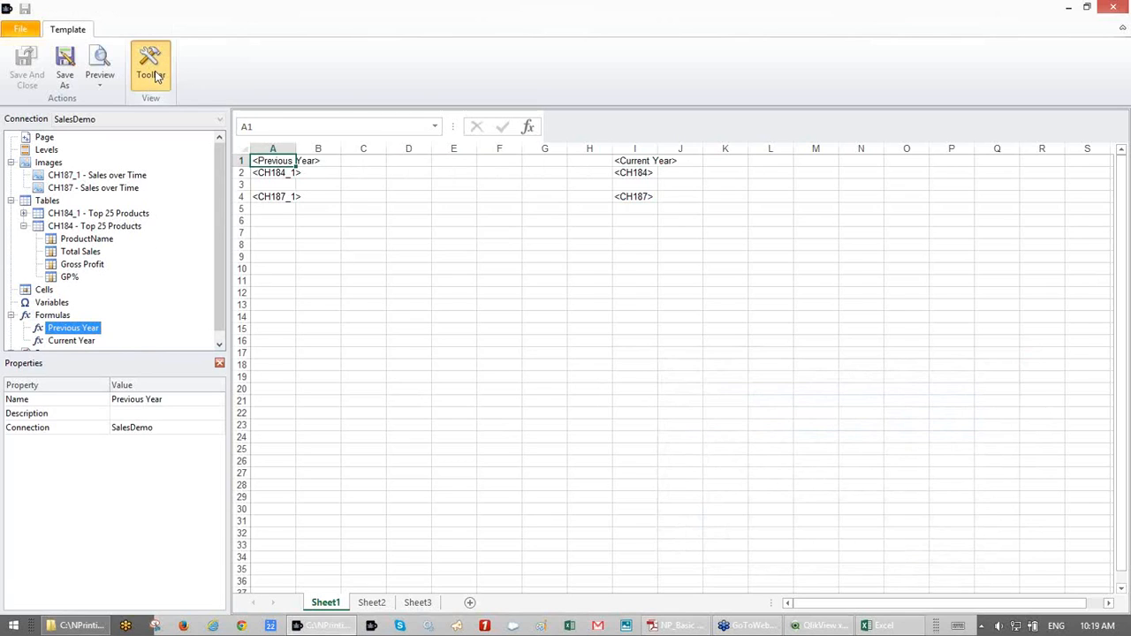
pyautogui.click(335, 217)
pyautogui.click(444, 185)
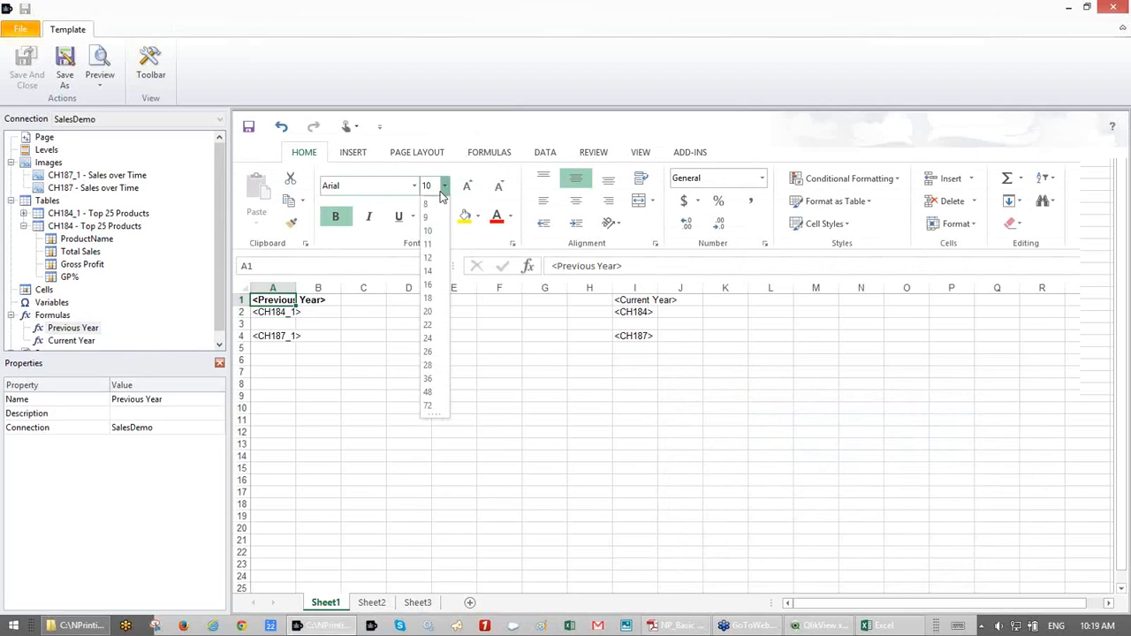
pyautogui.click(429, 257)
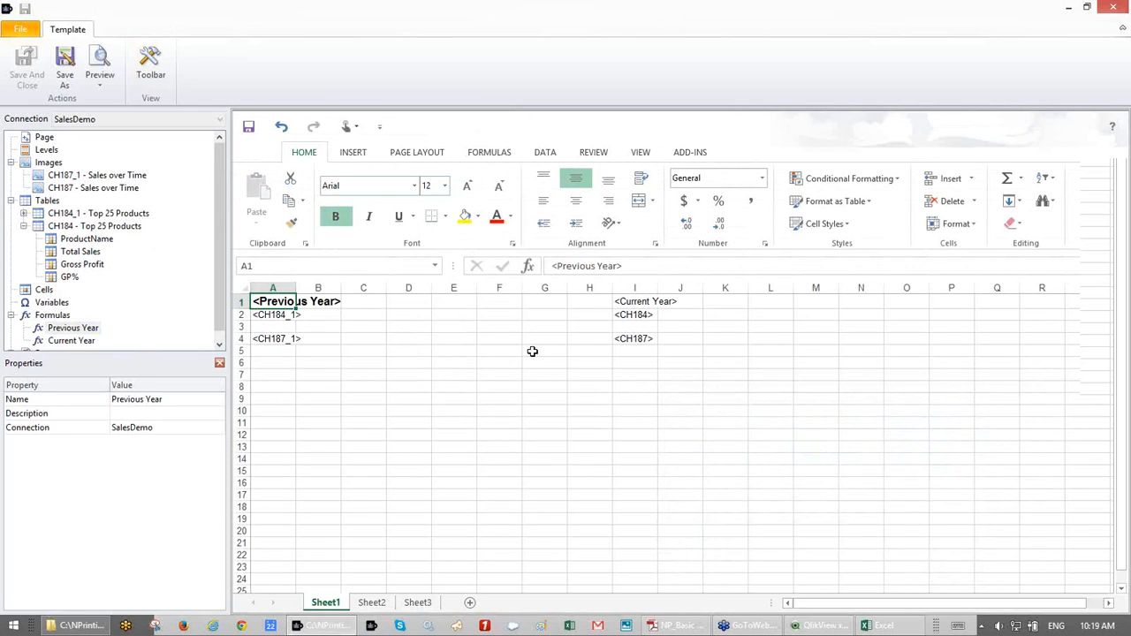
# - Copy A1's formatting onto the <Current Year> heading in I1 with Format Painter, then preview
pyautogui.click(625, 302)
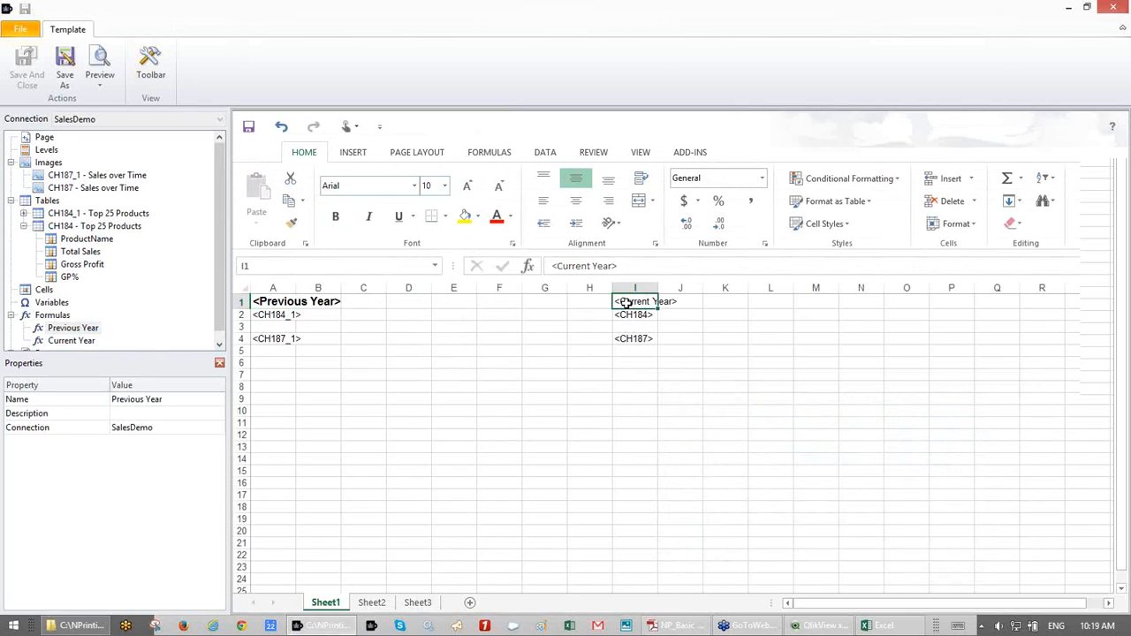
pyautogui.click(298, 305)
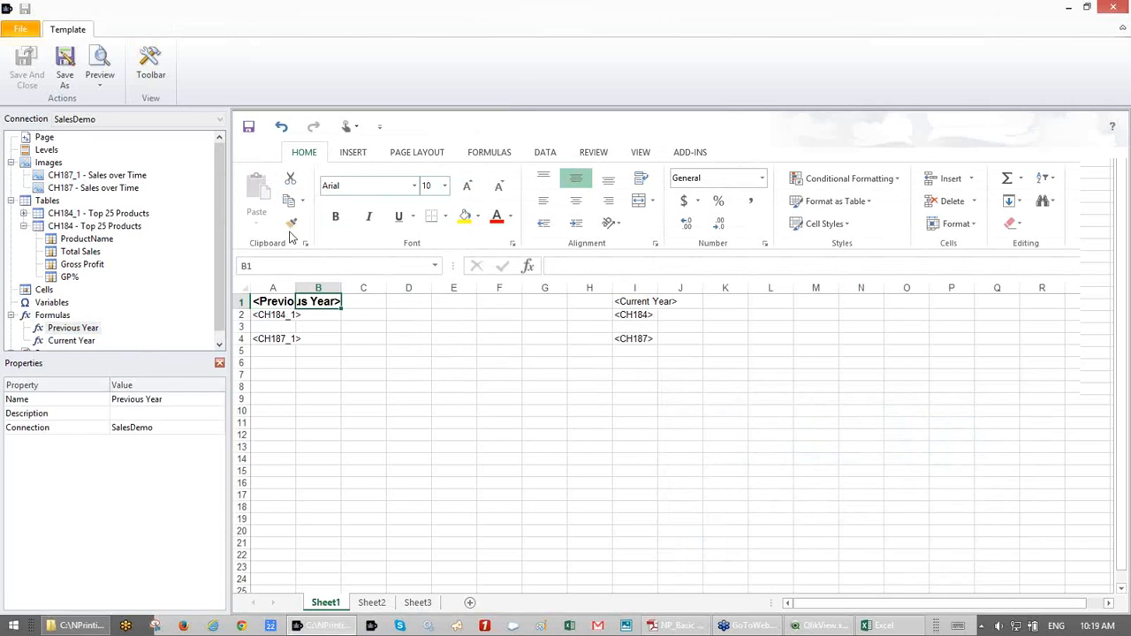
pyautogui.click(273, 300)
pyautogui.click(293, 226)
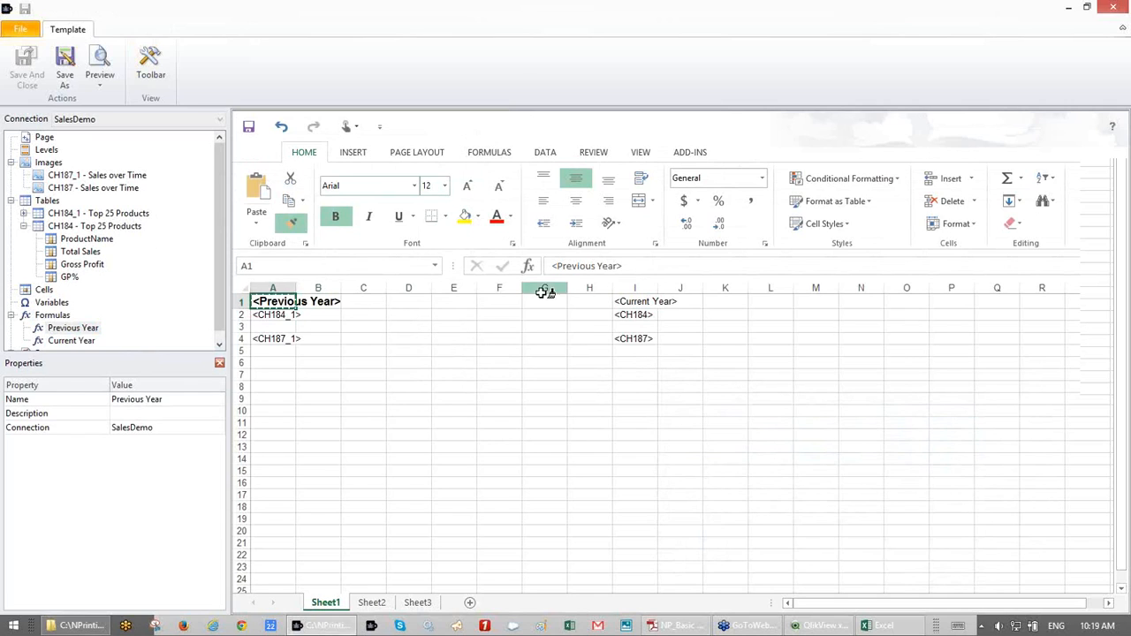
pyautogui.click(618, 302)
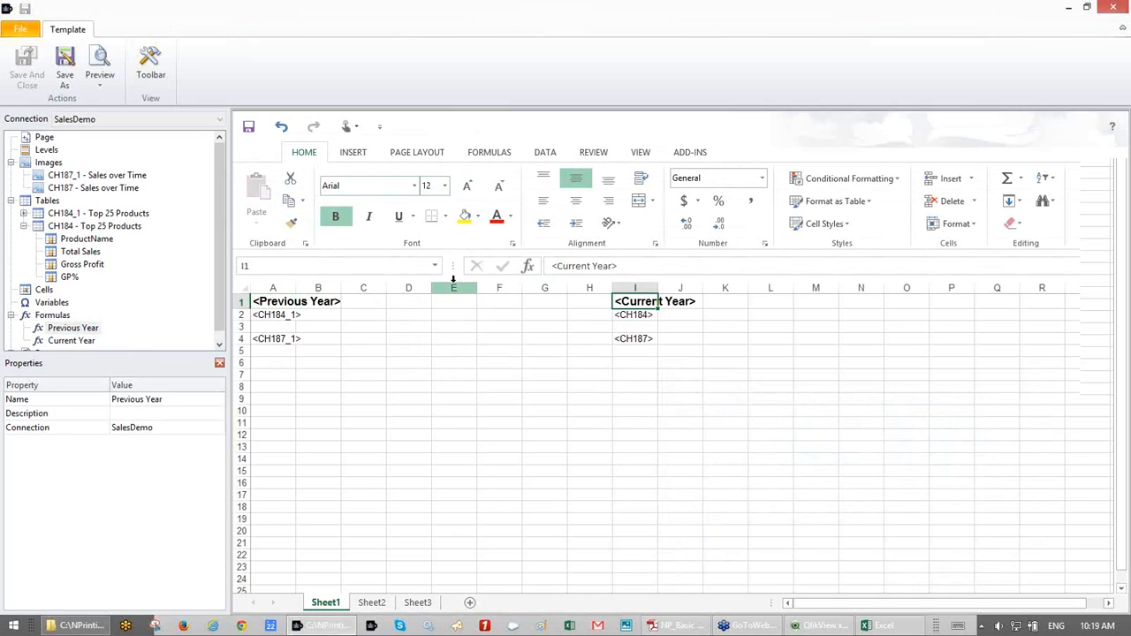
pyautogui.click(99, 66)
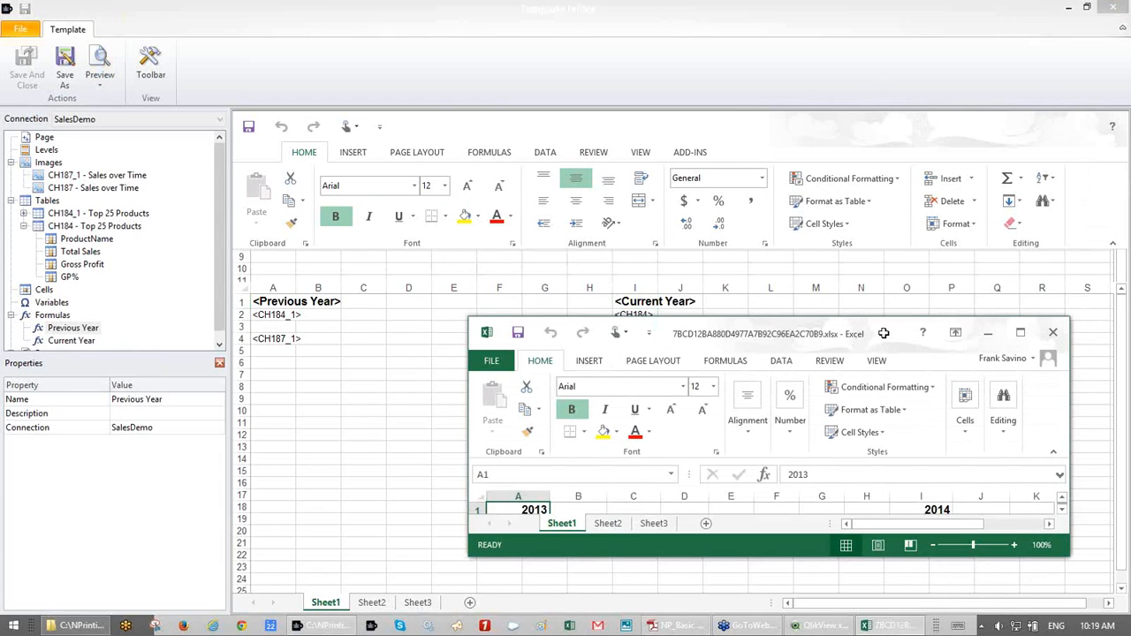
# - Inspect the maximized preview's 2013 and 2014 sales charts, then close both Excel windows
pyautogui.doubleClick(884, 333)
pyautogui.scroll(-8, 884, 331)
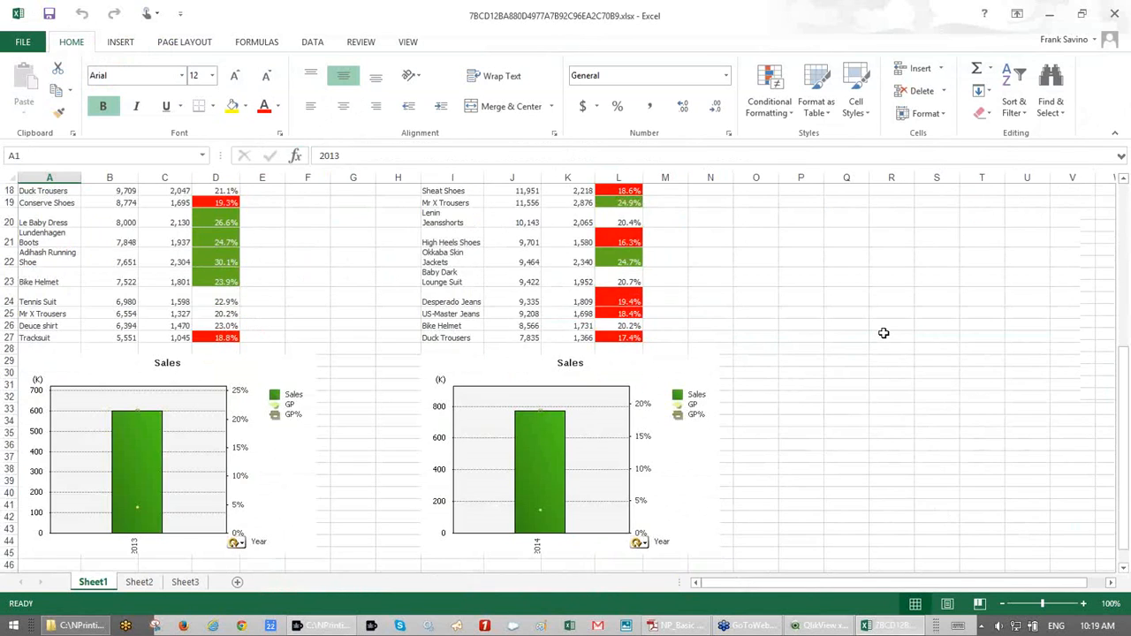
pyautogui.click(247, 341)
pyautogui.click(507, 373)
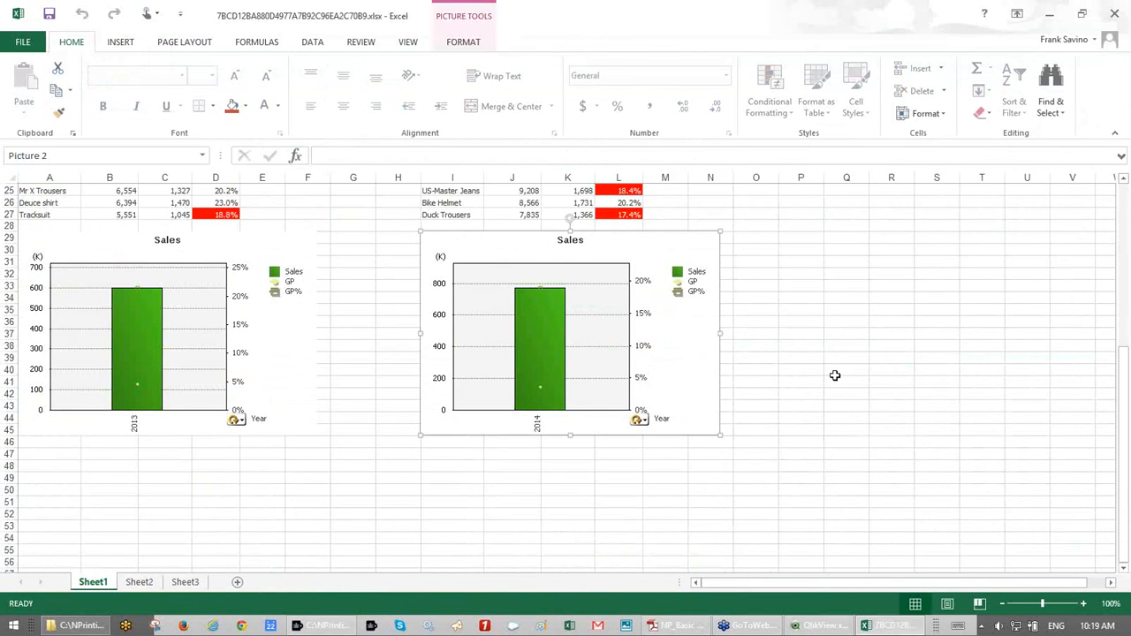
pyautogui.scroll(4, 835, 375)
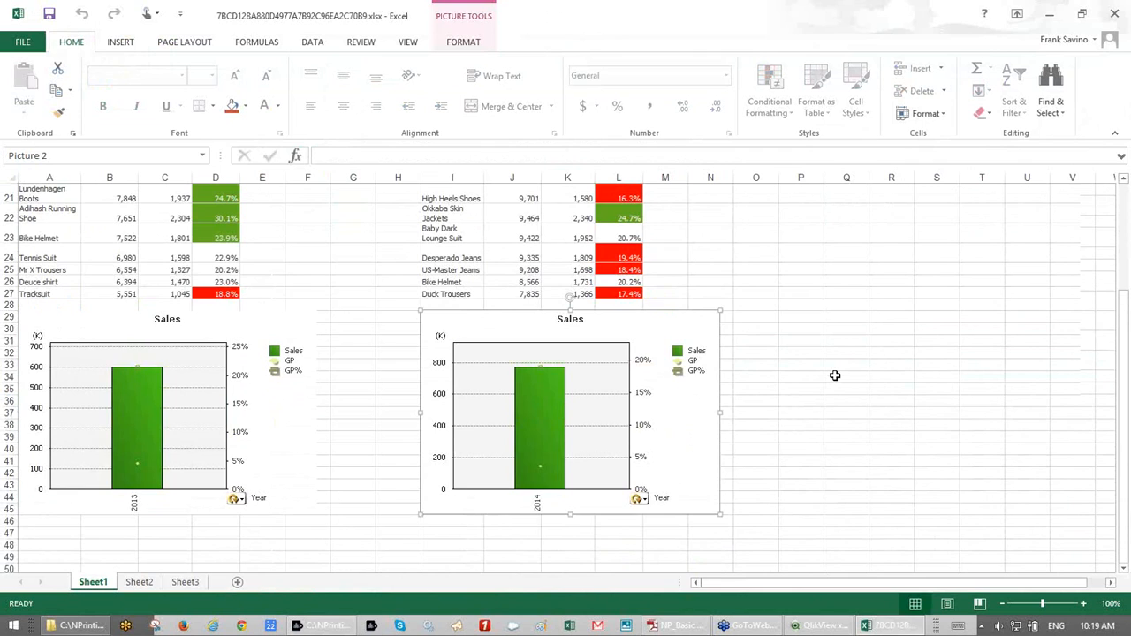
pyautogui.scroll(5, 834, 376)
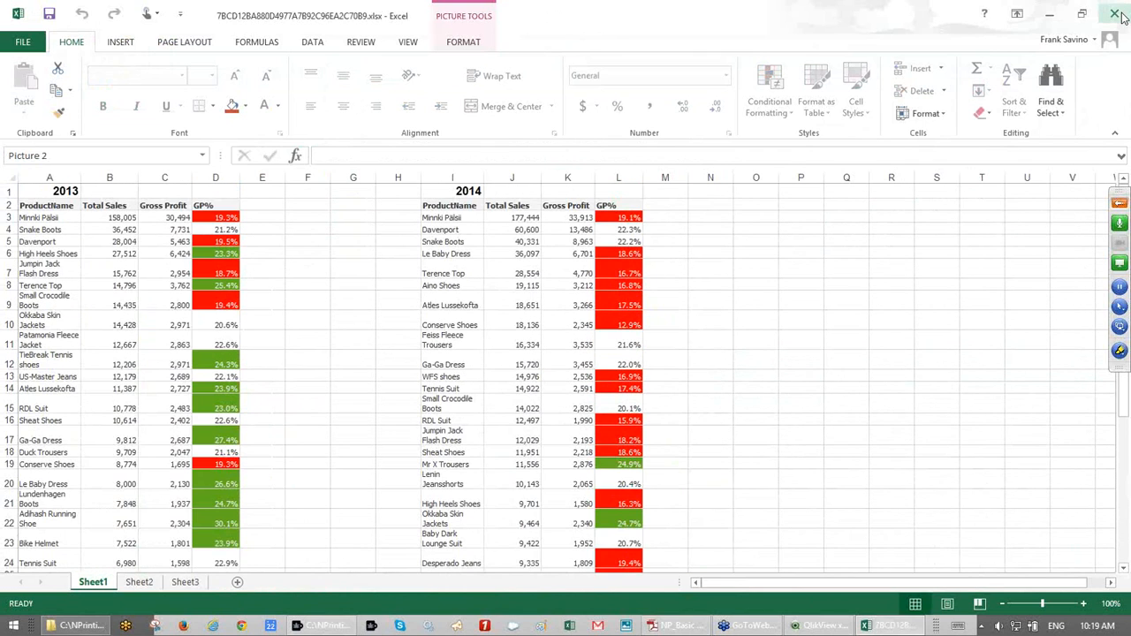
pyautogui.click(1116, 14)
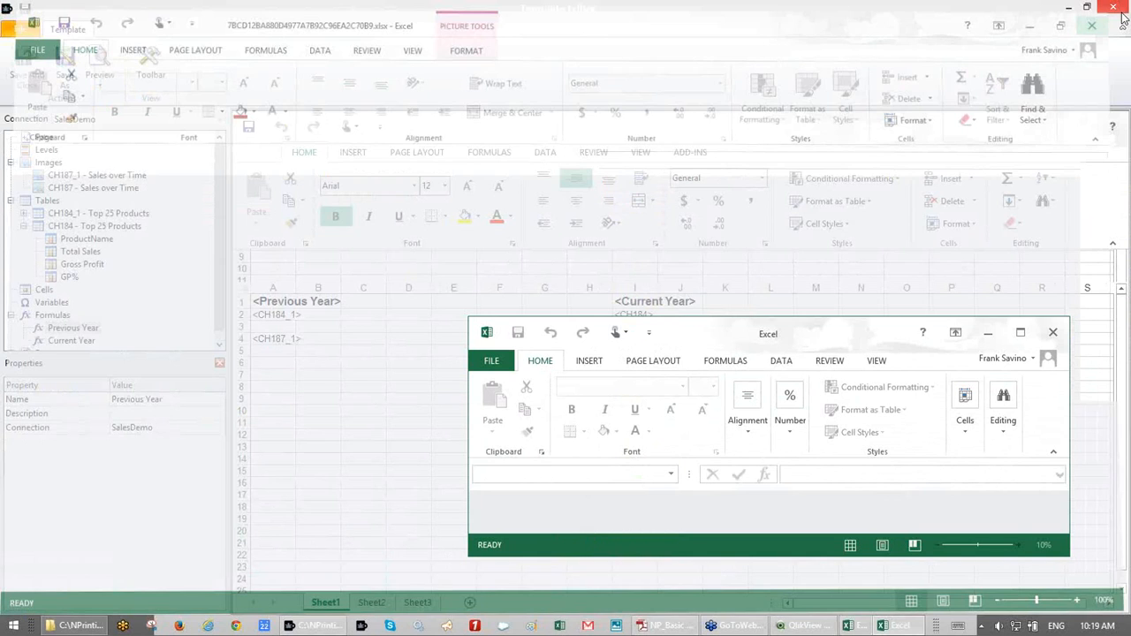
pyautogui.click(1055, 332)
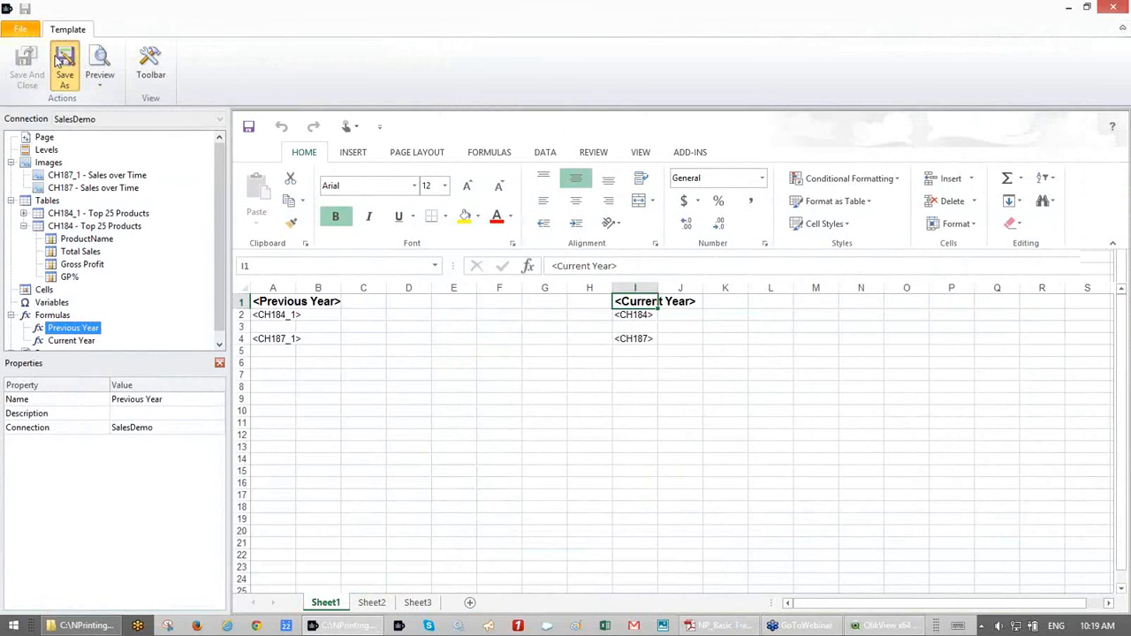
# - Save the template as ExcelReport template chart filtering.xlsx
pyautogui.click(59, 60)
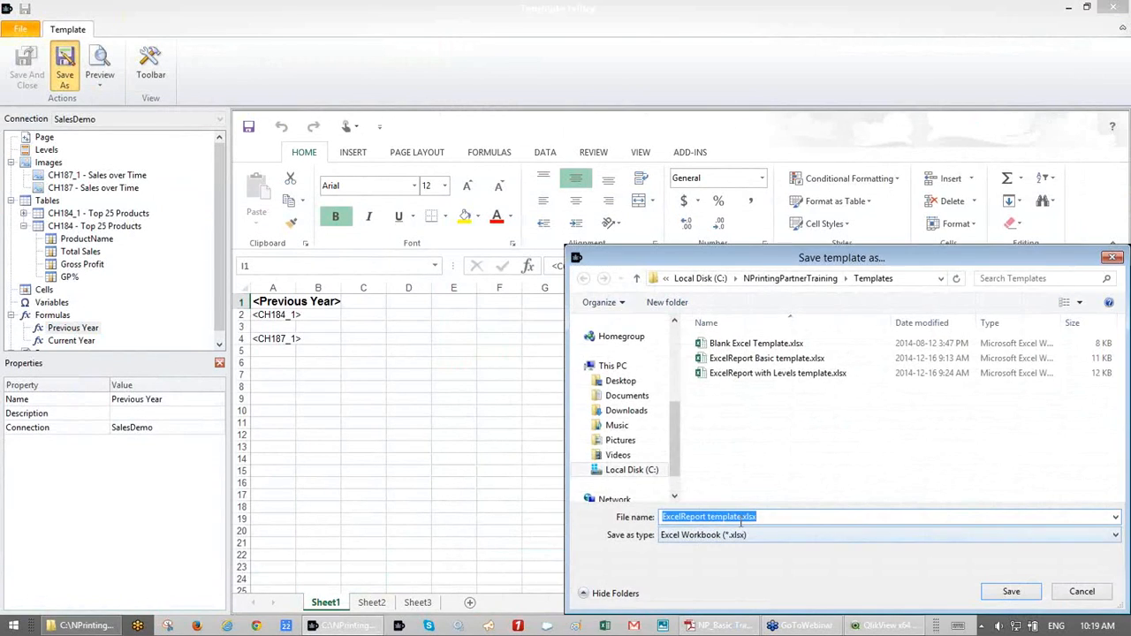
pyautogui.click(741, 517)
pyautogui.write('chart fil')
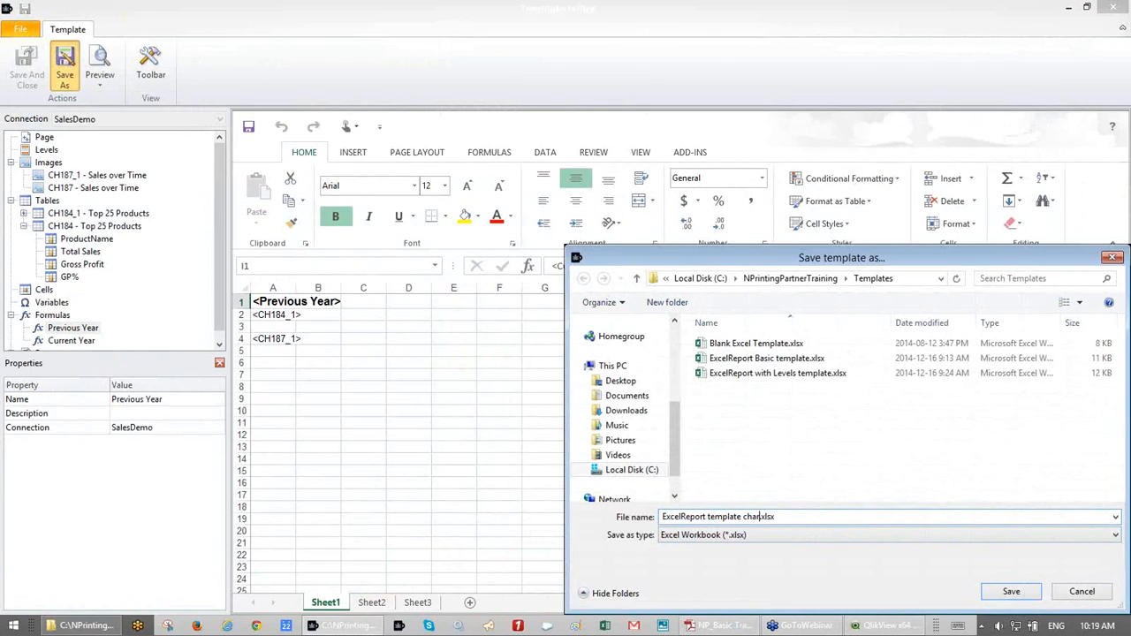
pyautogui.write('tering')
pyautogui.click(1010, 594)
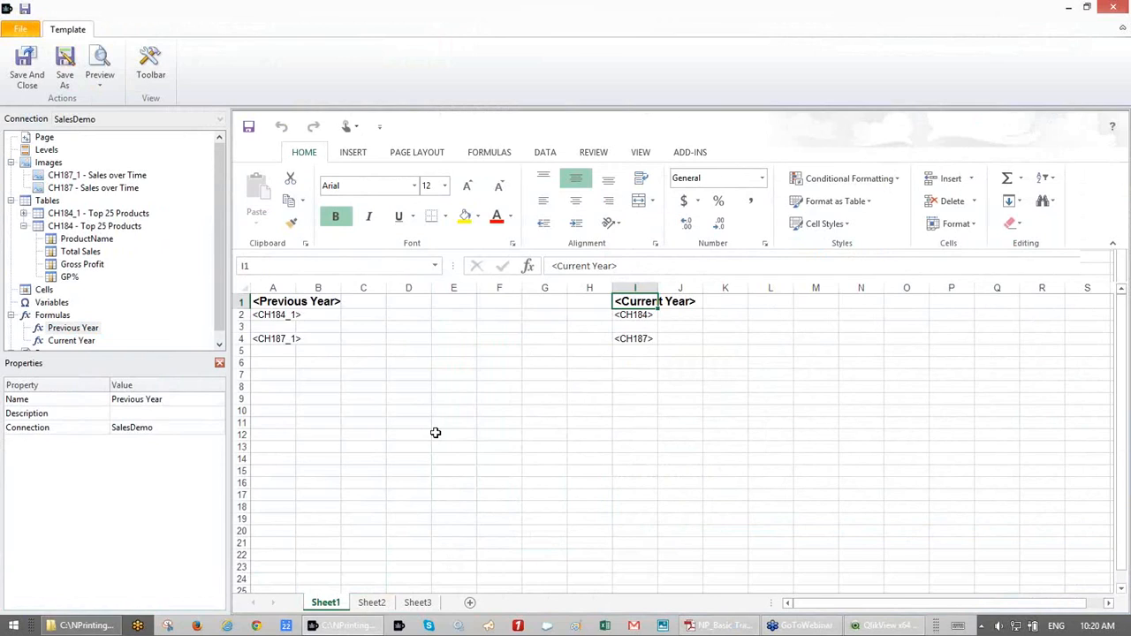
# - Save and close the template and the ExcelReport report, then show the Filters list
pyautogui.click(34, 82)
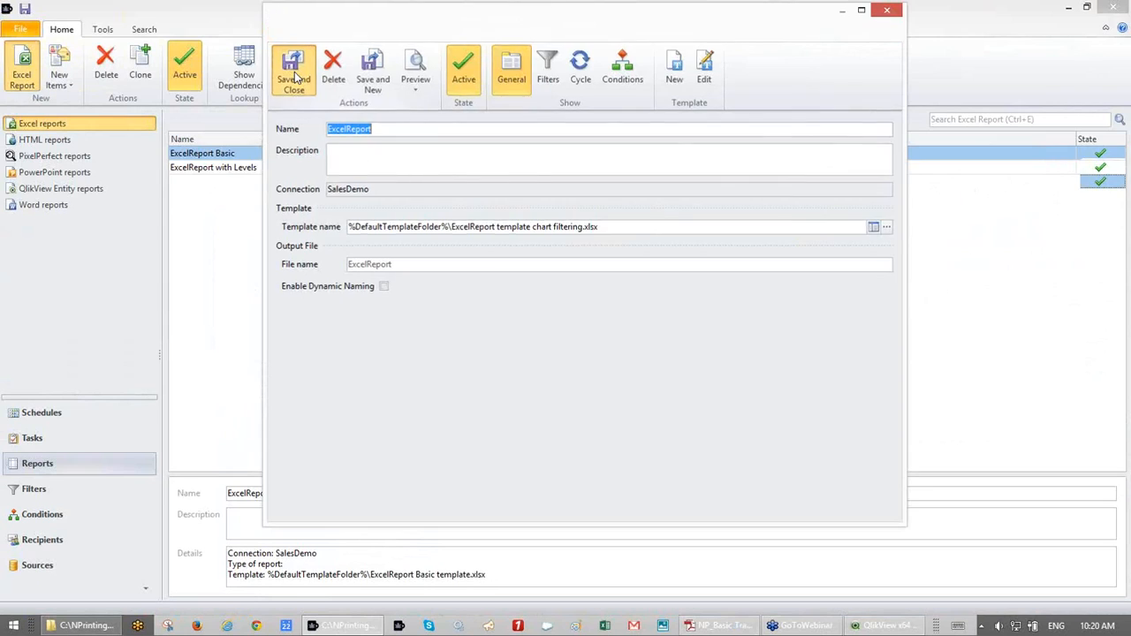
pyautogui.click(295, 77)
pyautogui.click(74, 492)
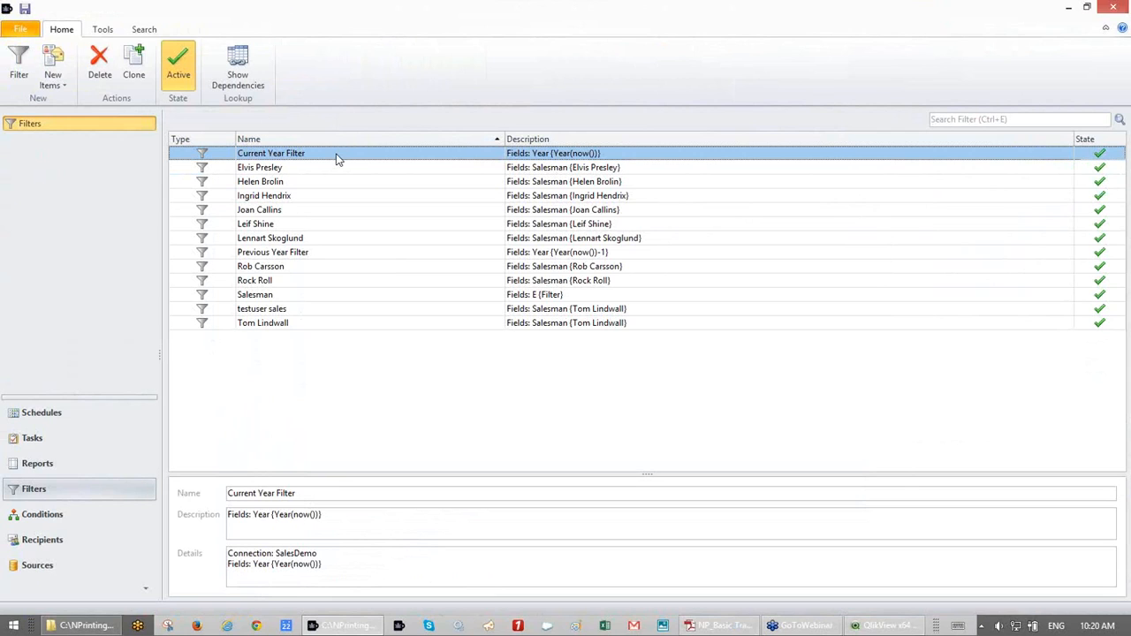
# - Inspect the Current Year Filter's Year field value Year(now()) and its available values
pyautogui.doubleClick(336, 159)
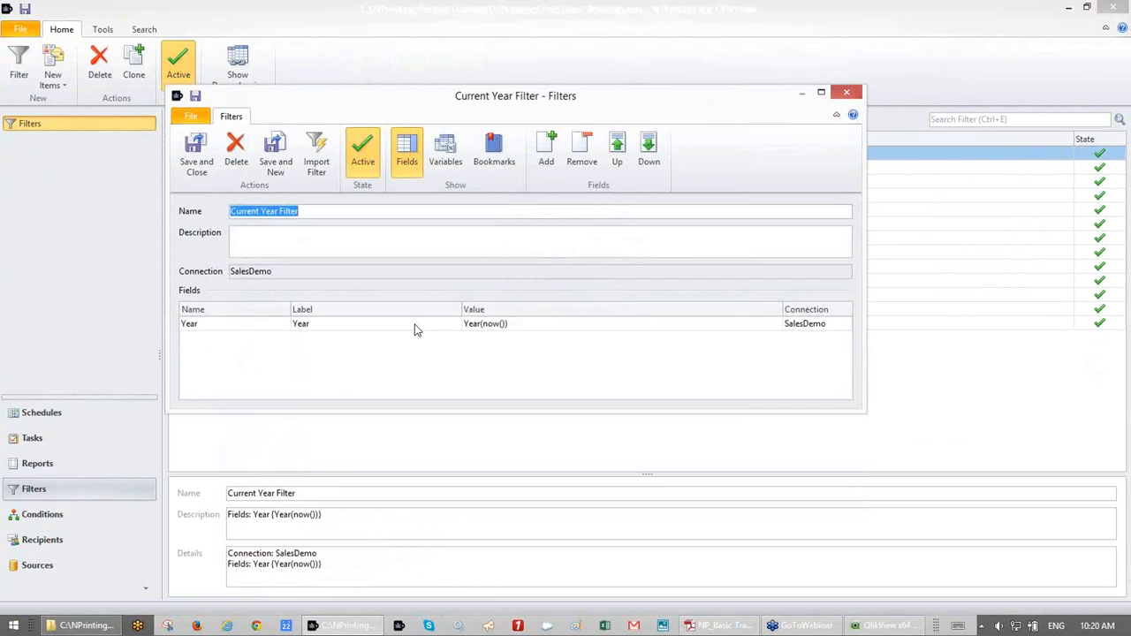
pyautogui.click(415, 327)
pyautogui.doubleClick(416, 325)
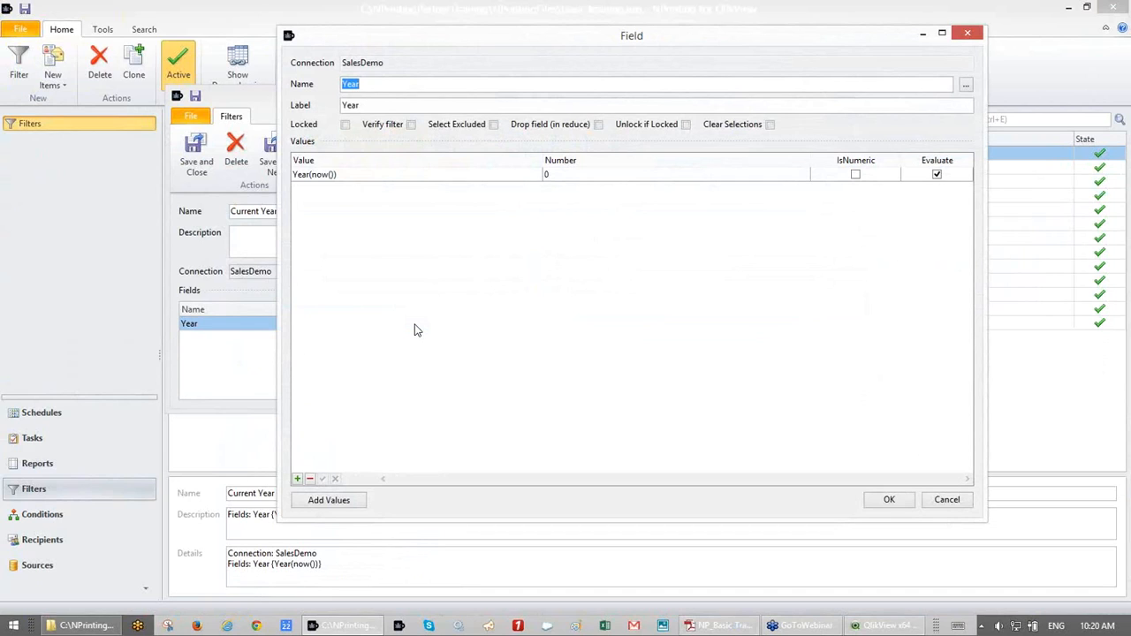
pyautogui.click(420, 177)
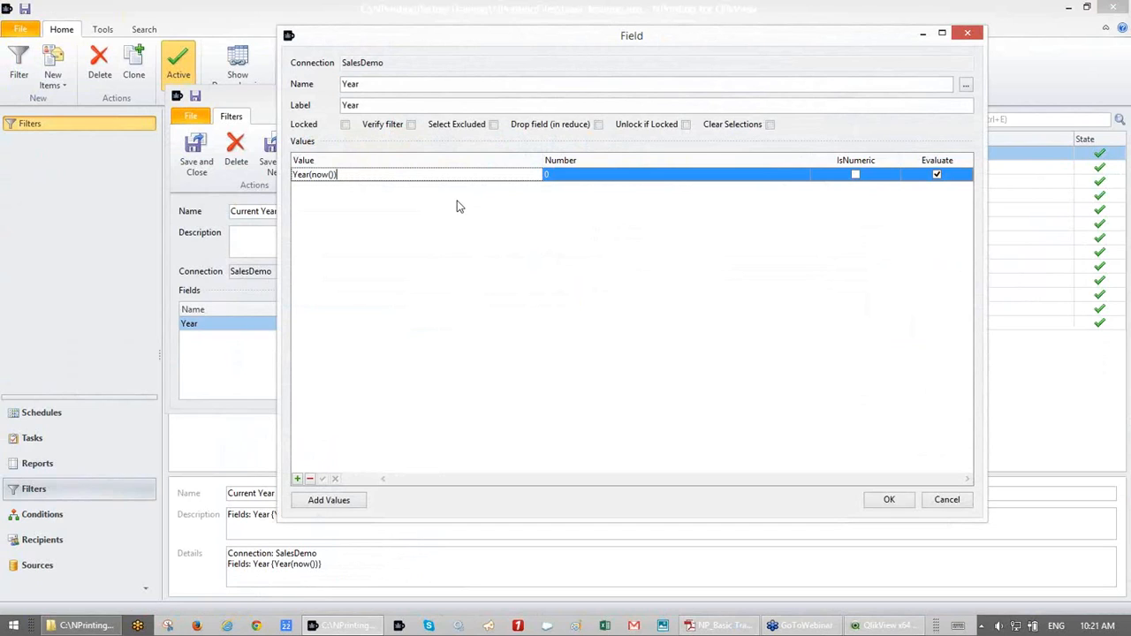
pyautogui.click(321, 500)
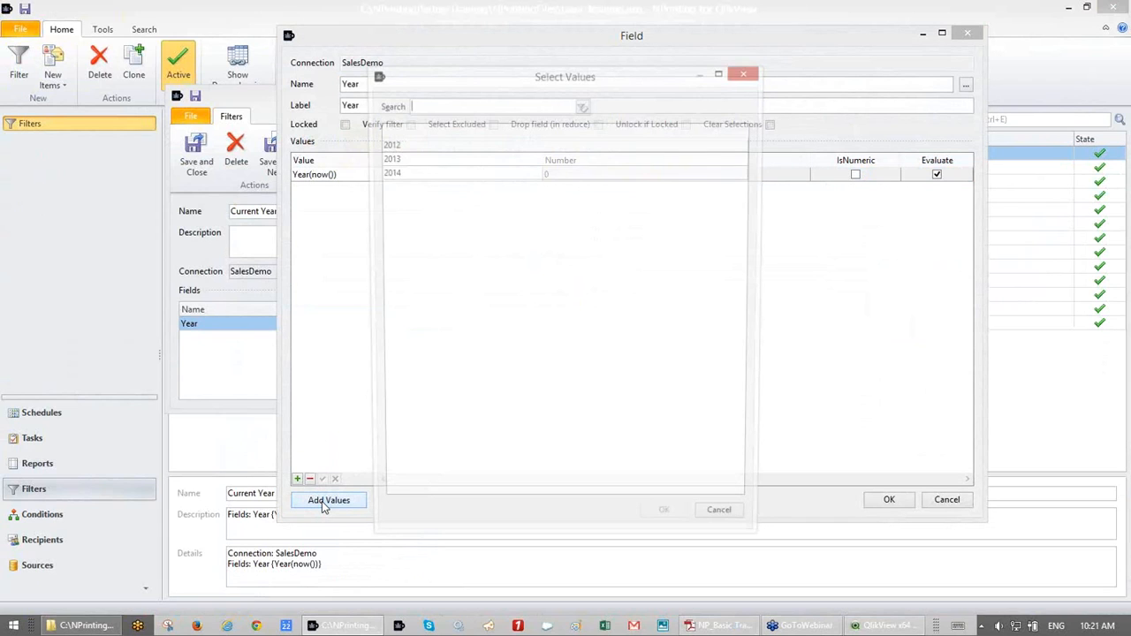
pyautogui.moveTo(514, 80); pyautogui.dragTo(662, 229)
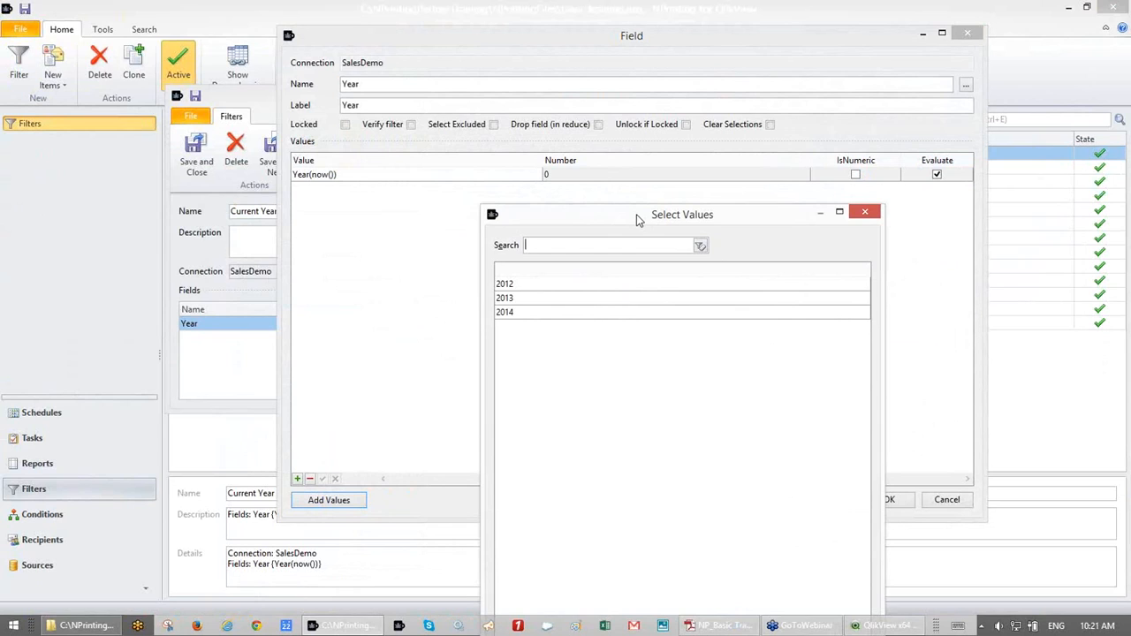
pyautogui.click(871, 213)
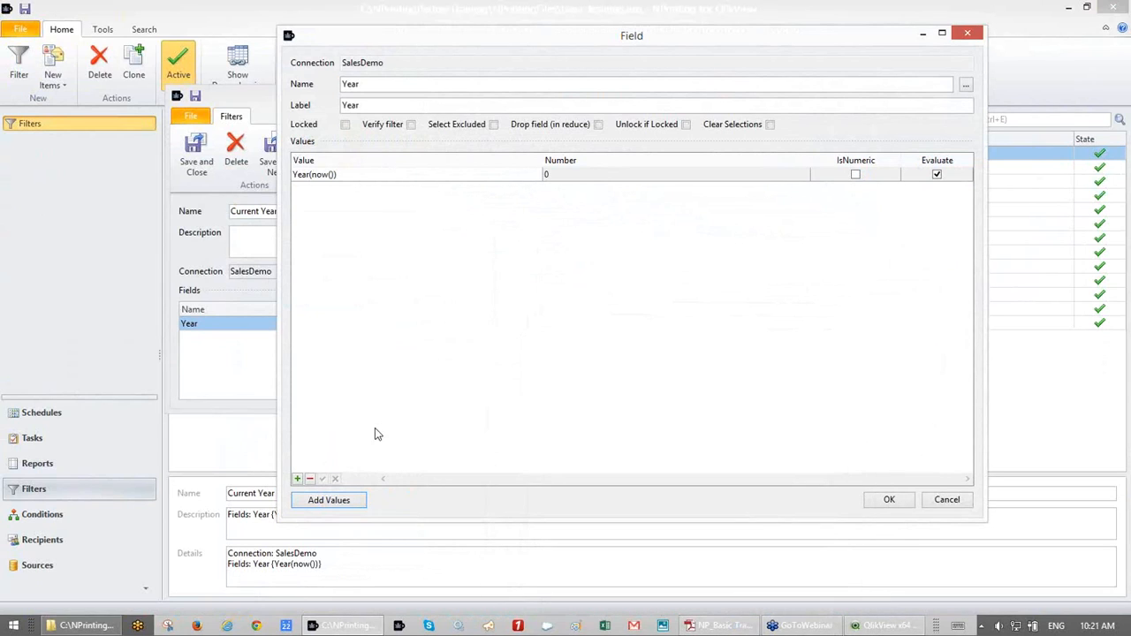
# - Add and delete an empty Year value row, accept, close the filter, and show Reports
pyautogui.click(298, 478)
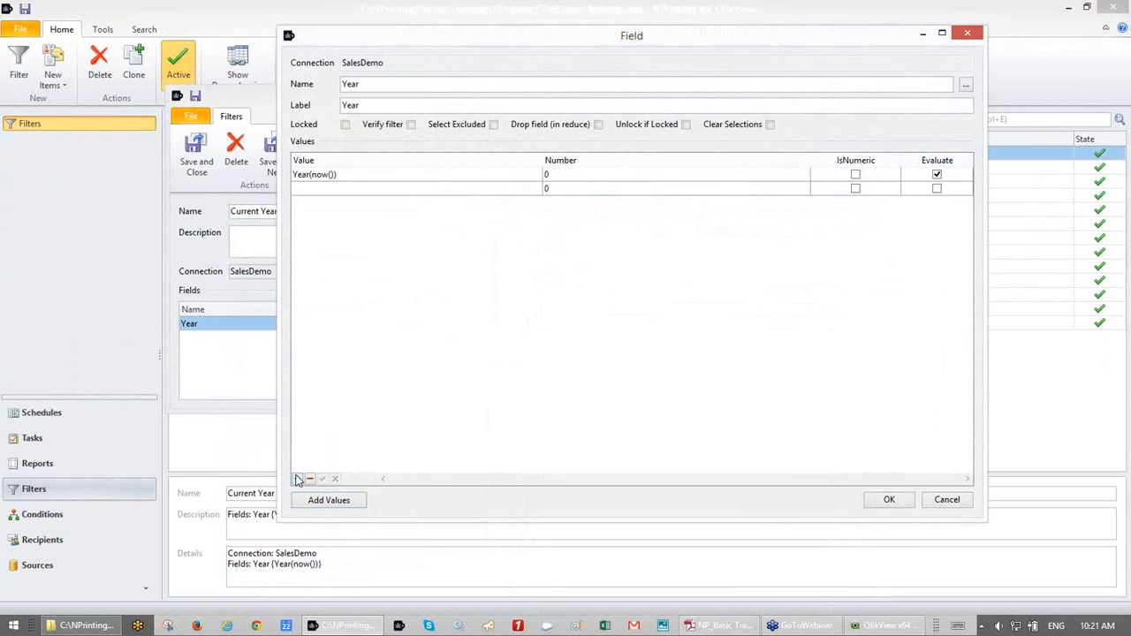
pyautogui.click(375, 188)
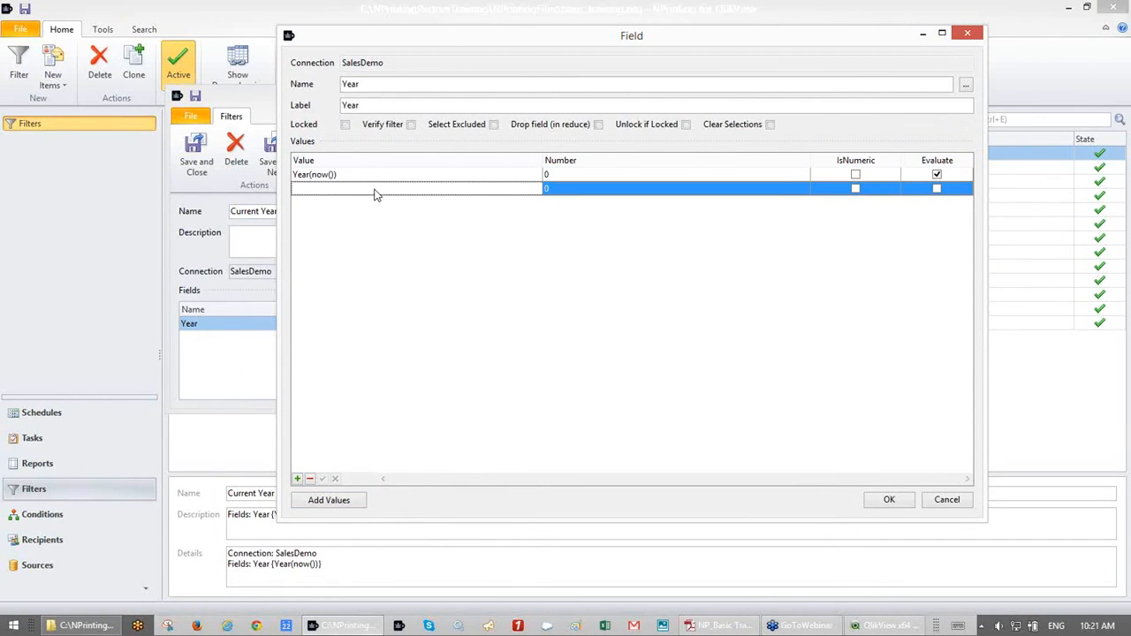
pyautogui.click(310, 479)
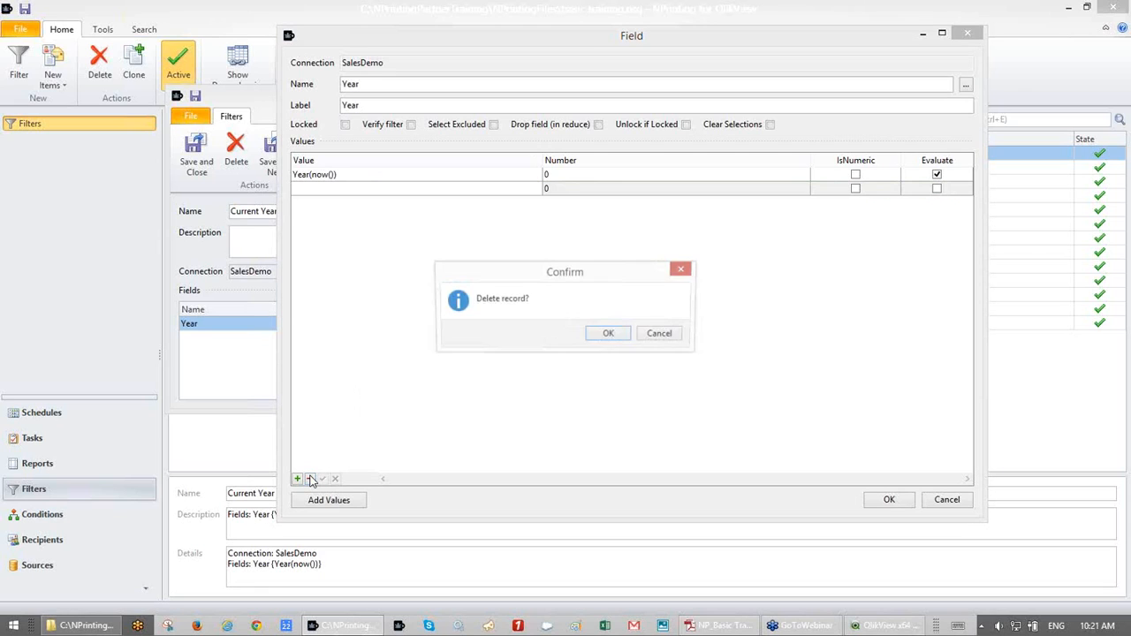
pyautogui.click(603, 332)
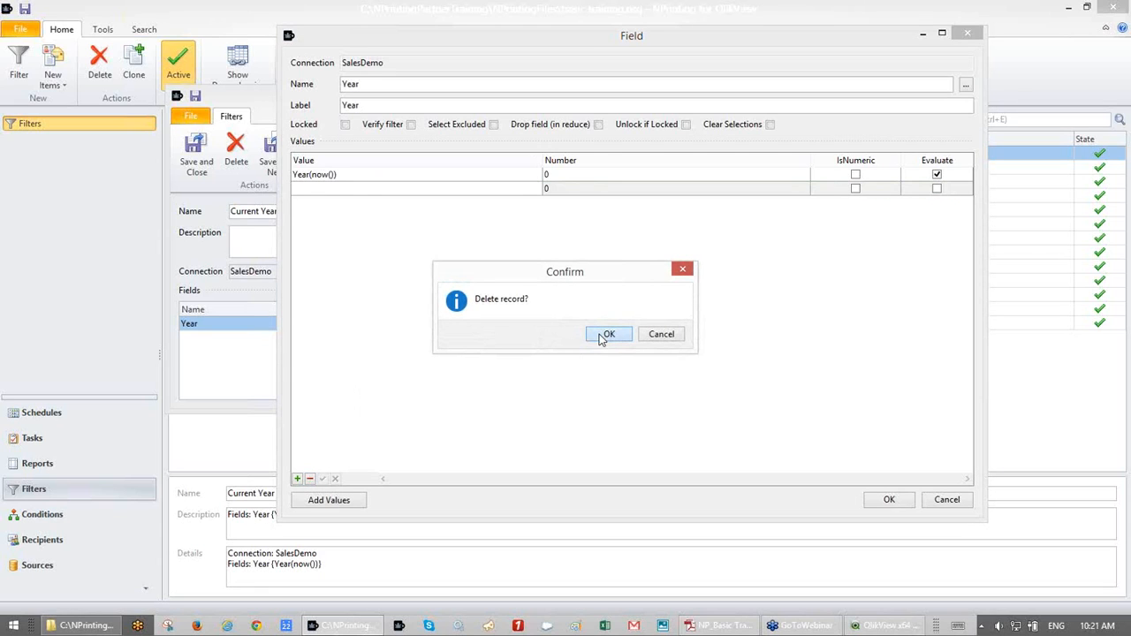
pyautogui.click(875, 506)
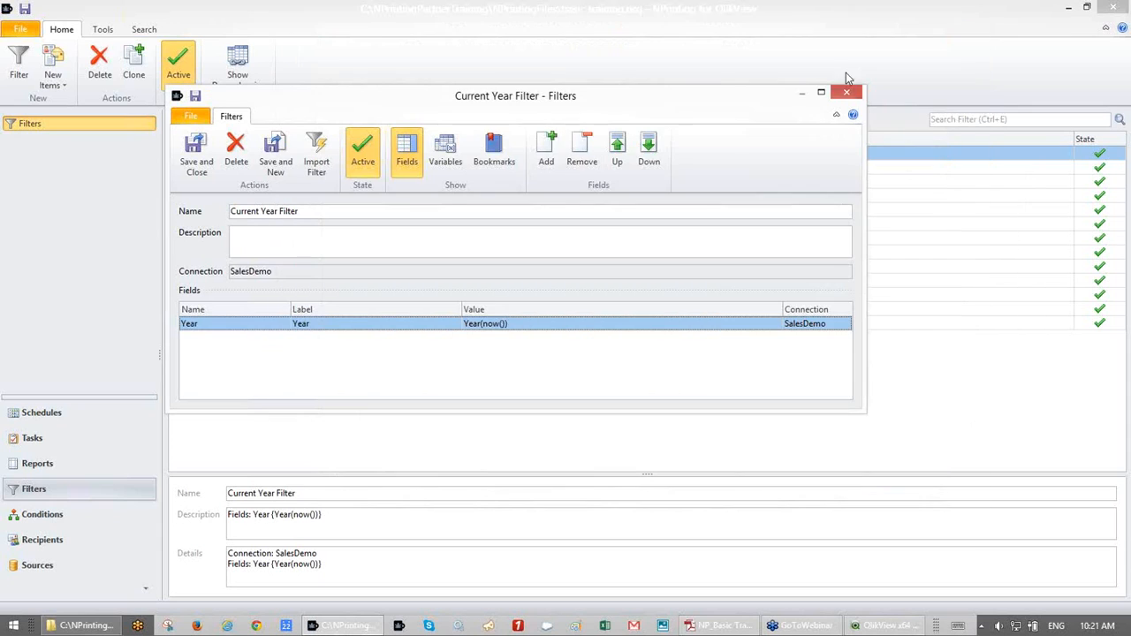
pyautogui.click(855, 93)
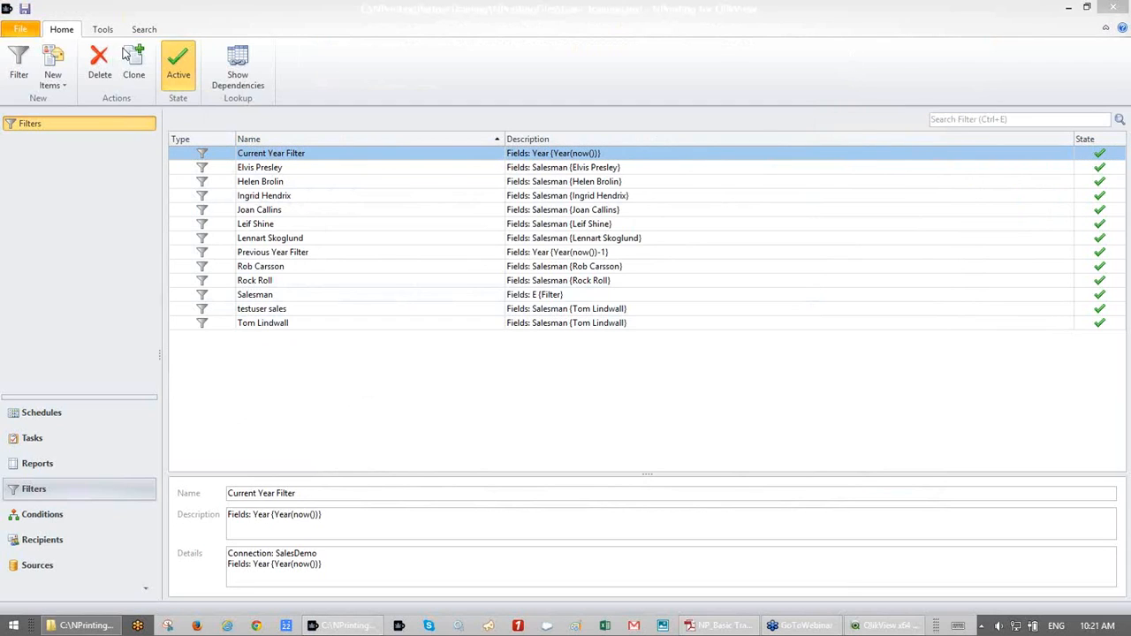
pyautogui.click(26, 466)
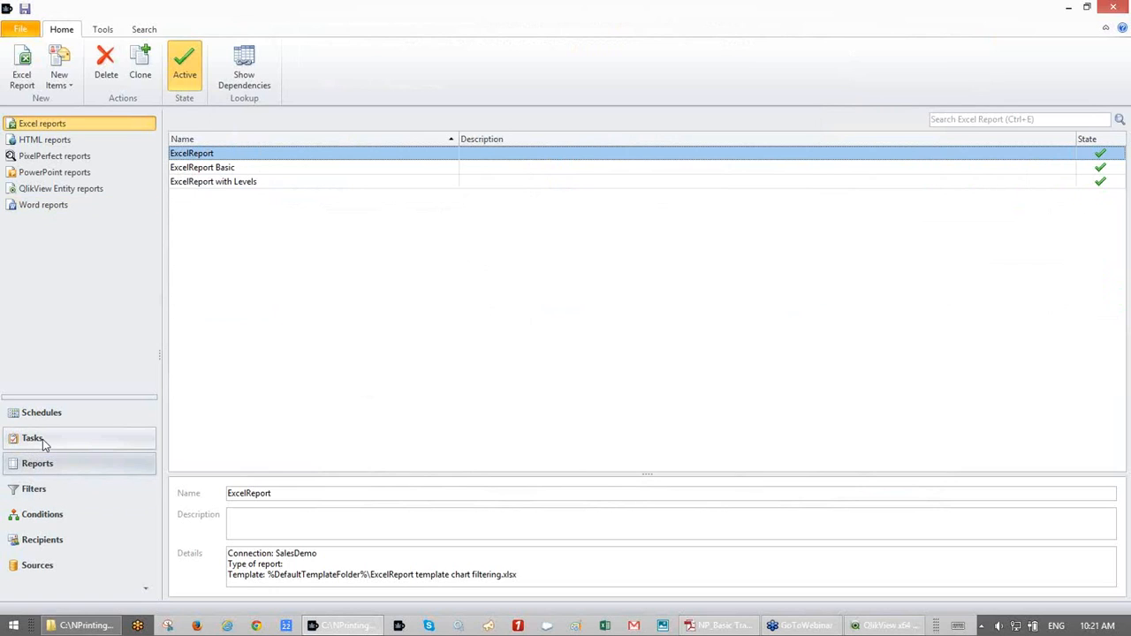
# - Go to Tasks and then to the empty Schedules list
pyautogui.click(44, 442)
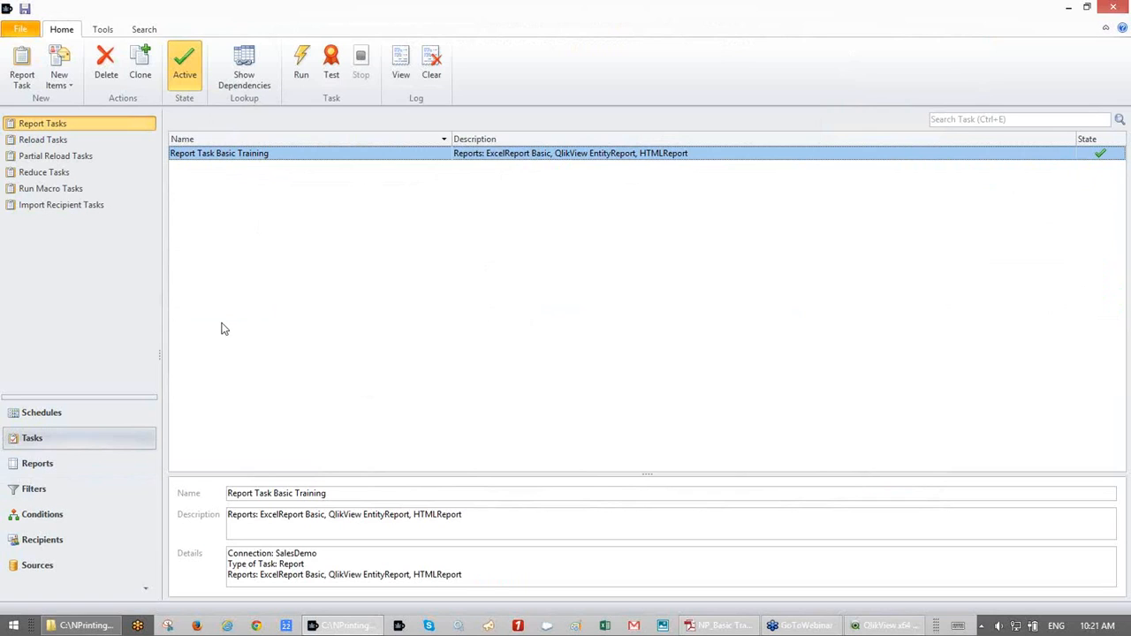
pyautogui.click(69, 415)
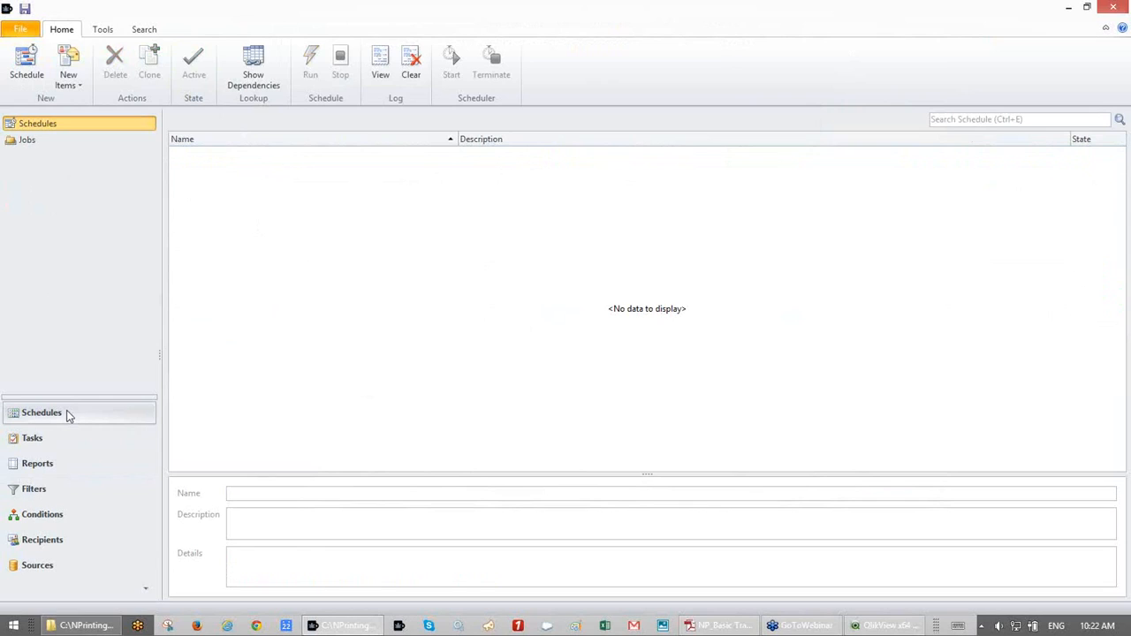
# - Create a new daily schedule and add a new active job to it
pyautogui.click(23, 76)
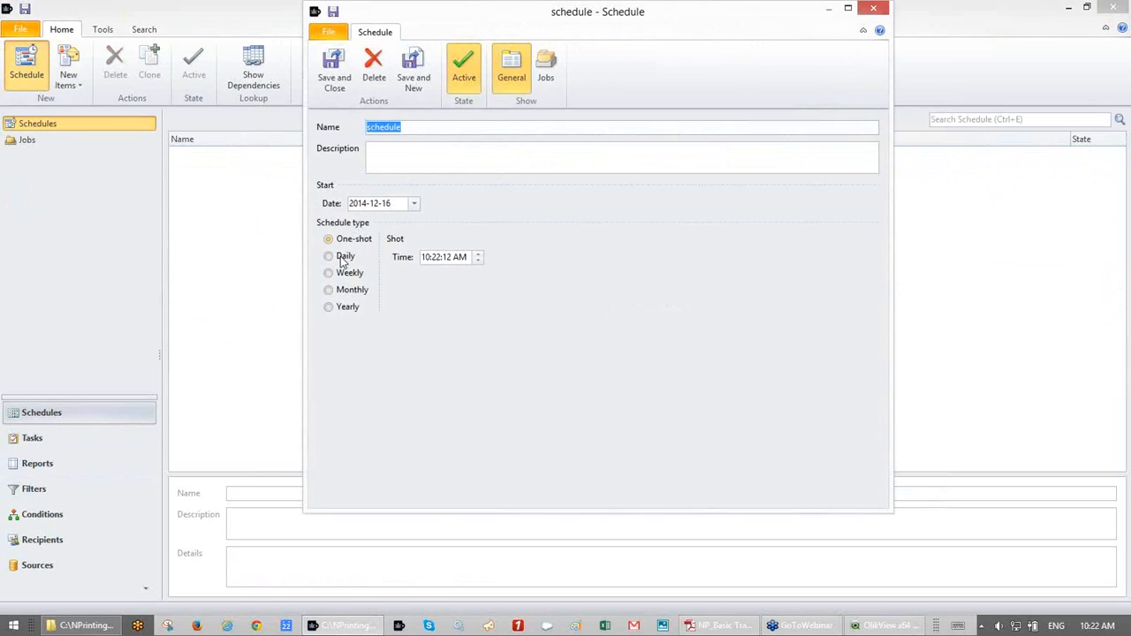
pyautogui.click(329, 256)
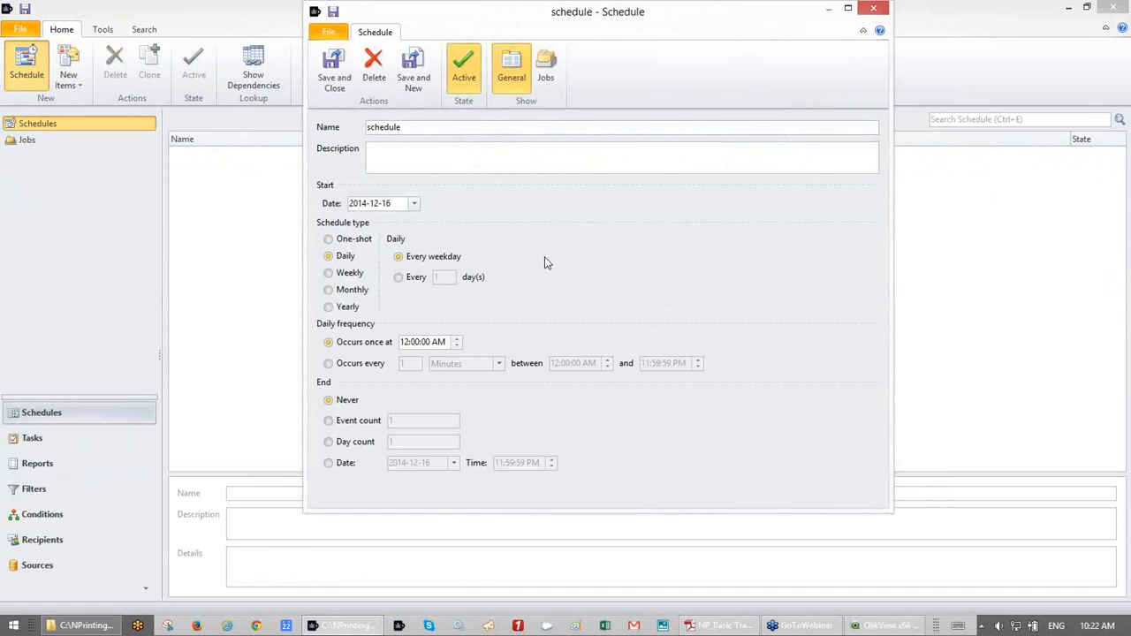
pyautogui.click(548, 69)
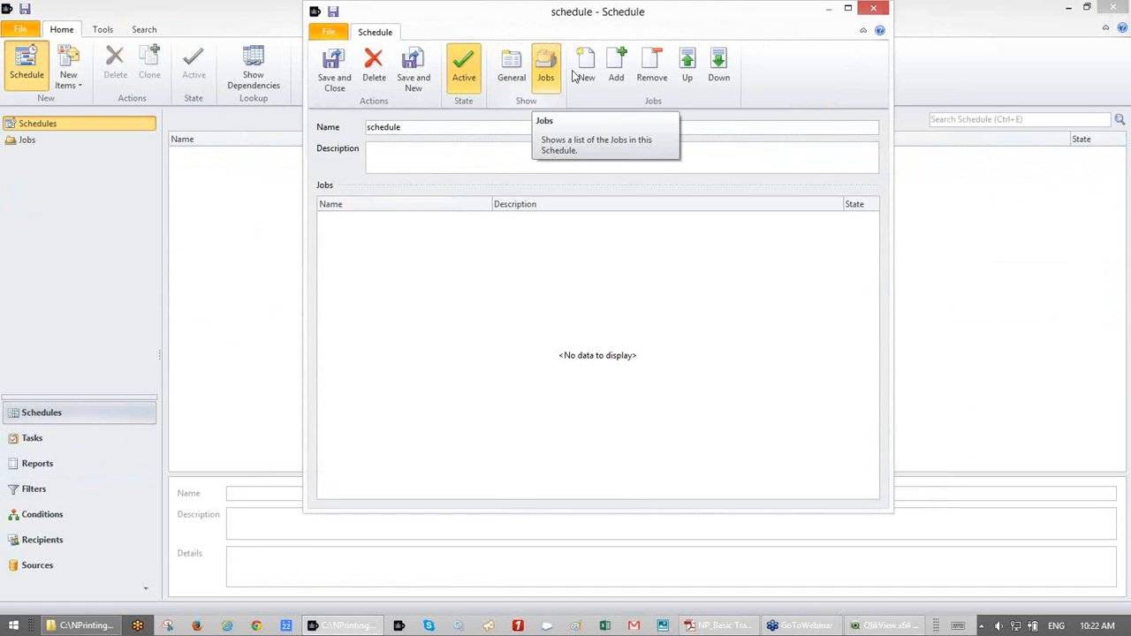
pyautogui.click(611, 77)
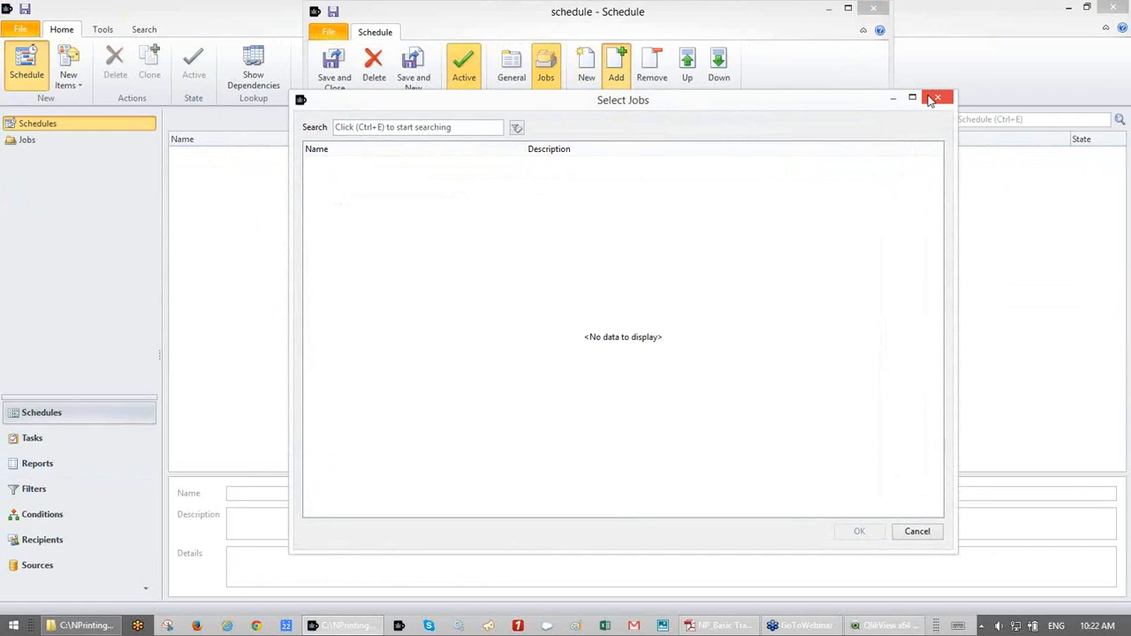
pyautogui.click(935, 97)
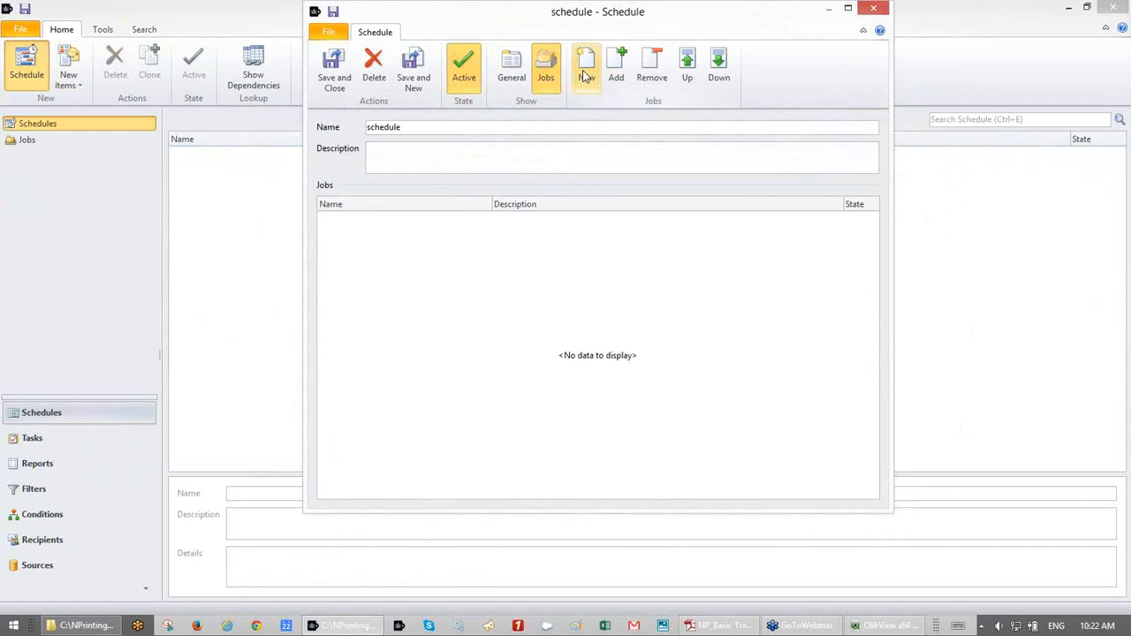
pyautogui.click(584, 76)
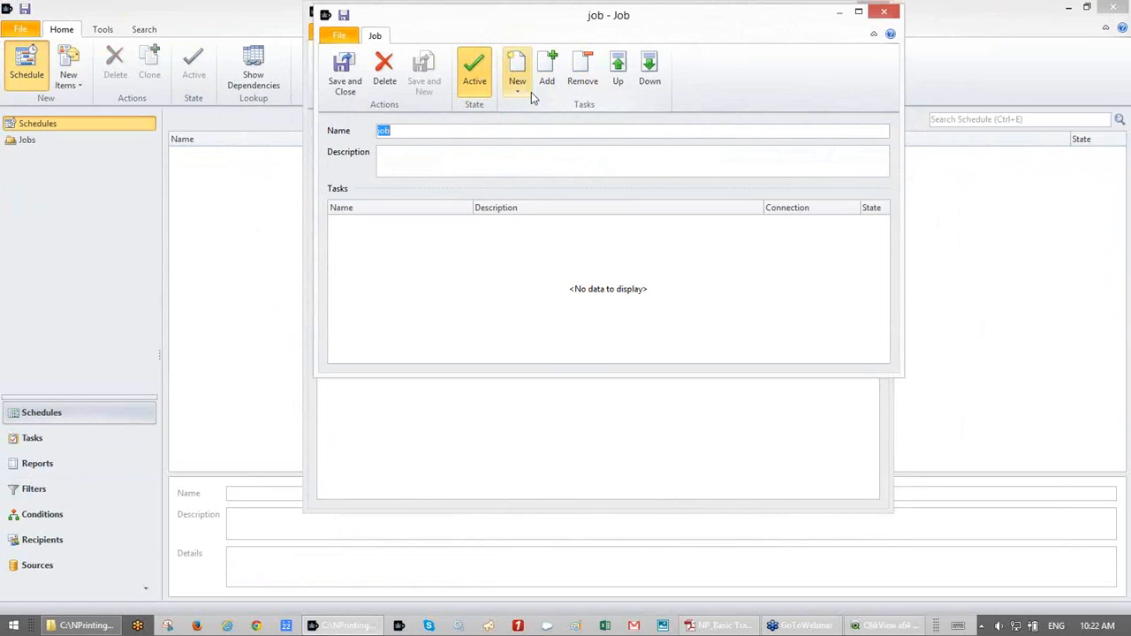
pyautogui.click(475, 73)
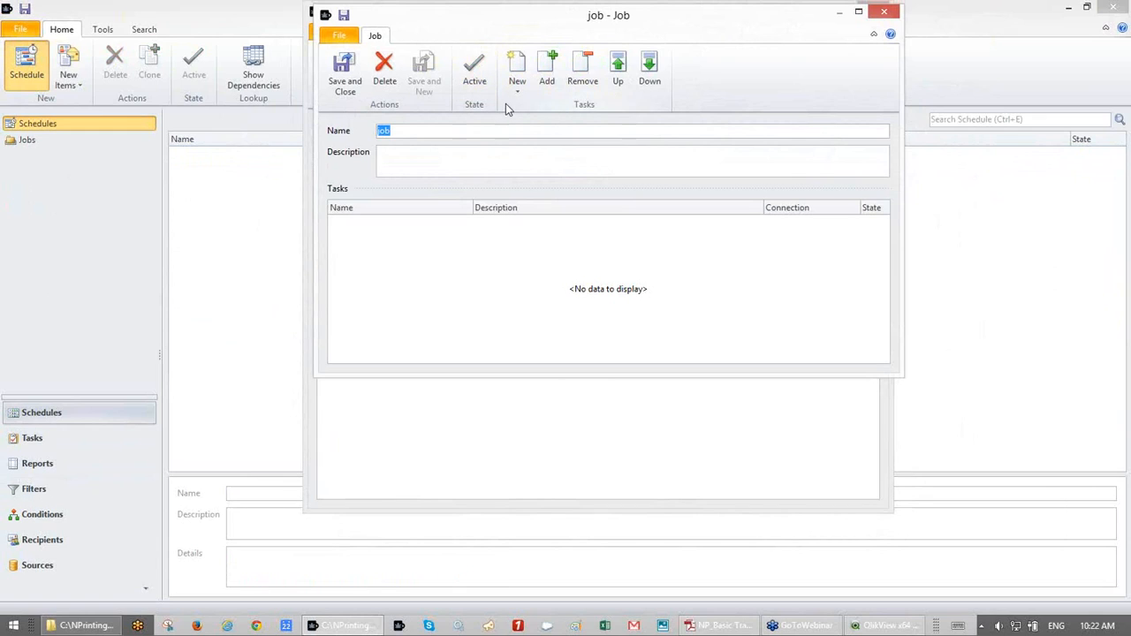
pyautogui.click(475, 75)
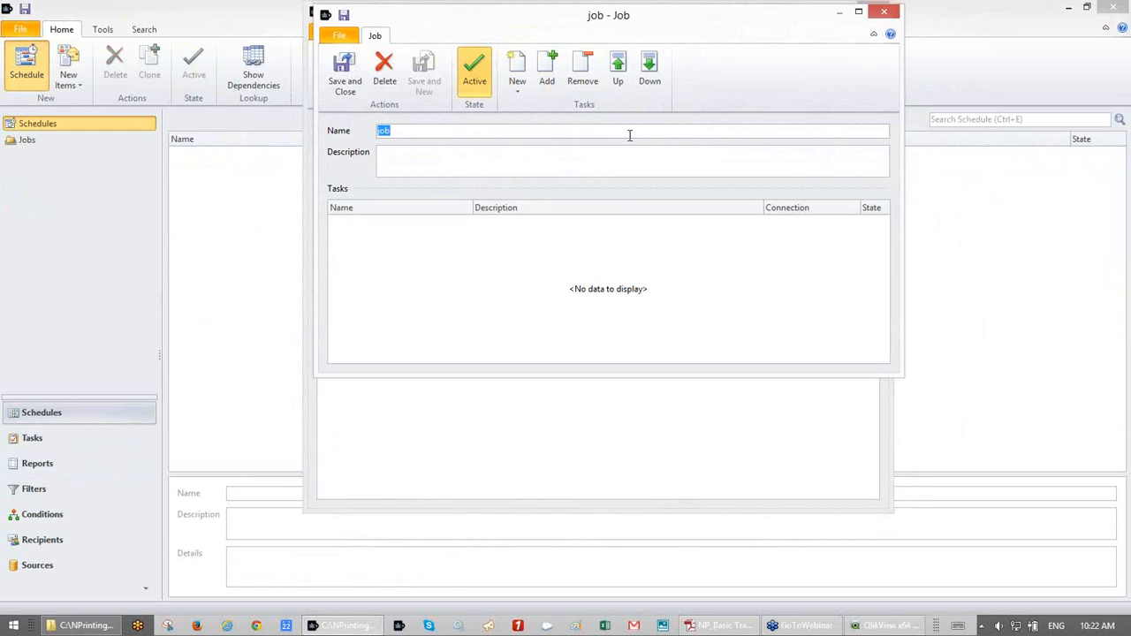
# - Add Report Task Basic Training to the job, then save the job and the schedule
pyautogui.click(547, 80)
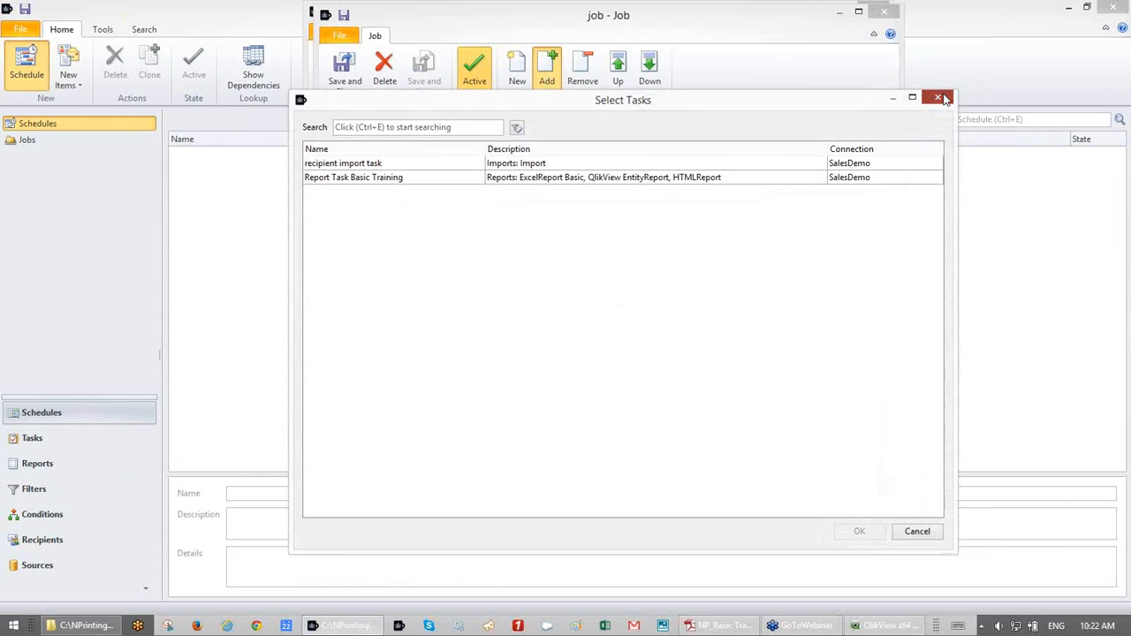
pyautogui.click(940, 99)
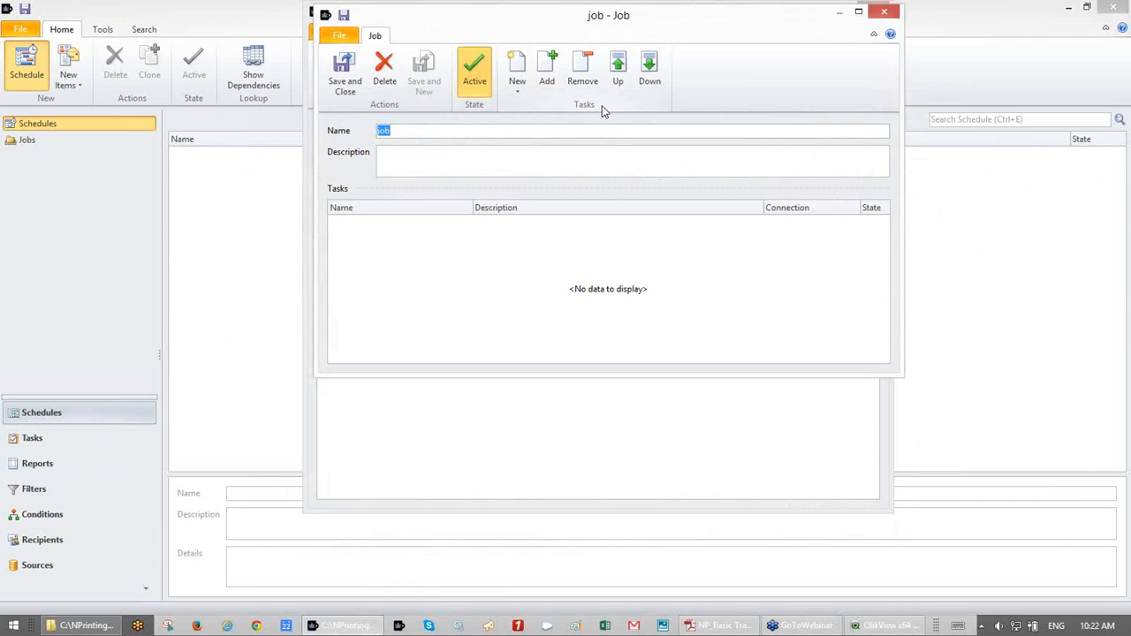
pyautogui.click(550, 74)
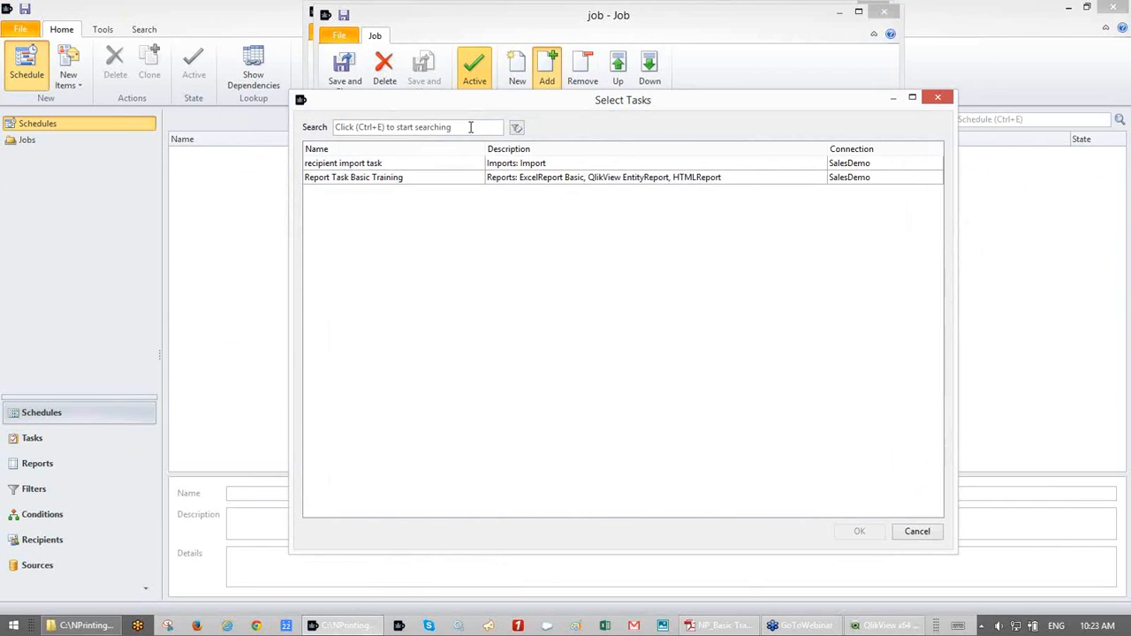
pyautogui.click(468, 178)
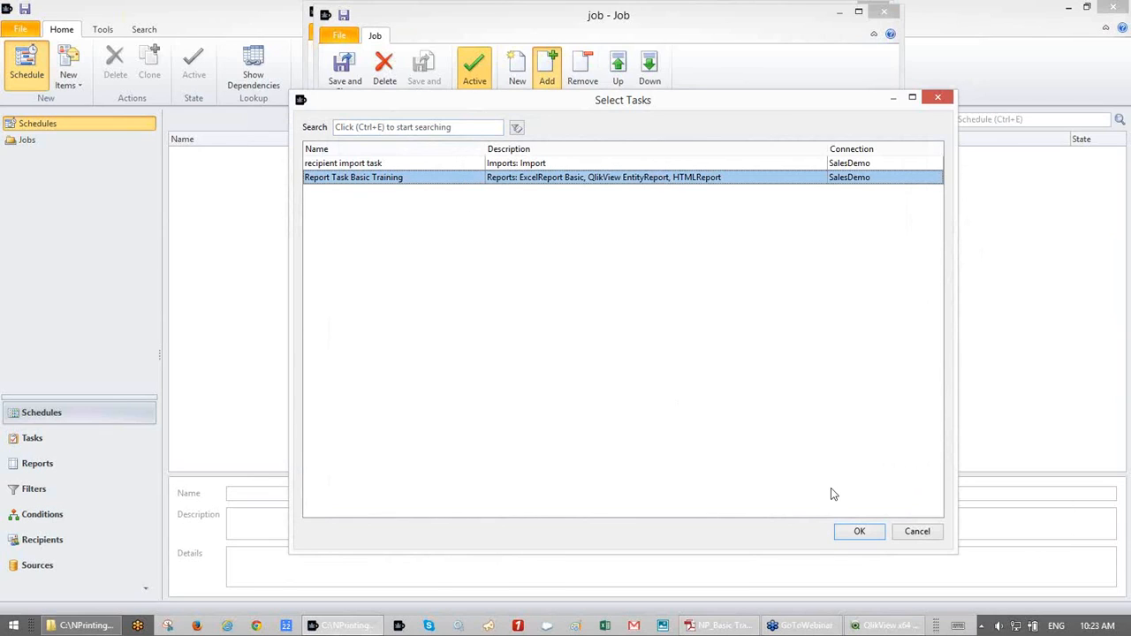
pyautogui.click(861, 533)
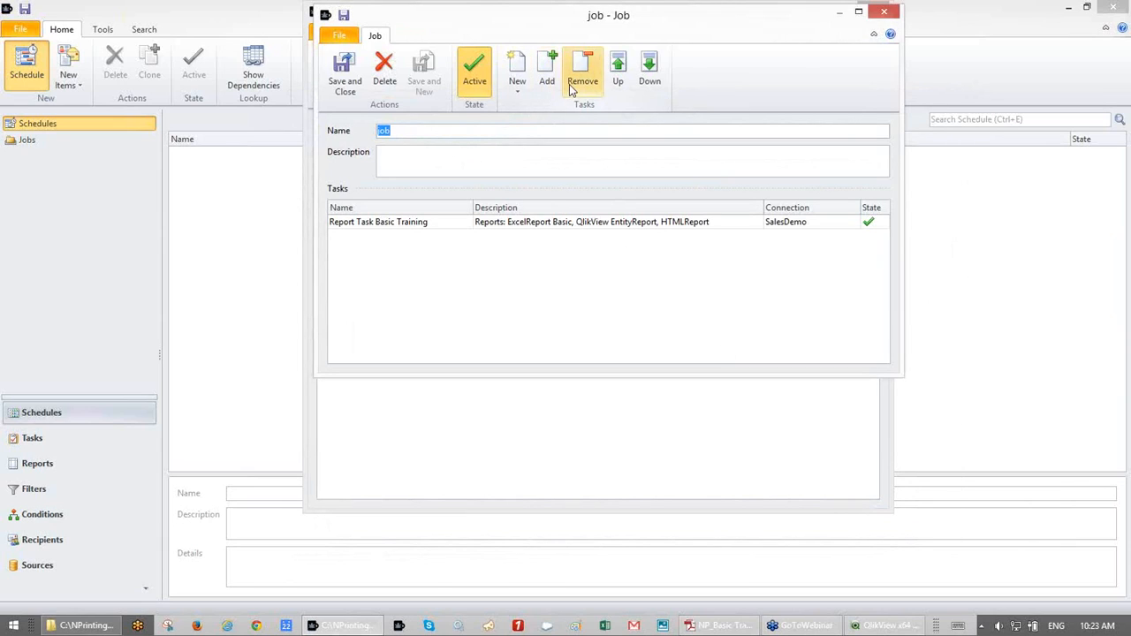
pyautogui.click(356, 69)
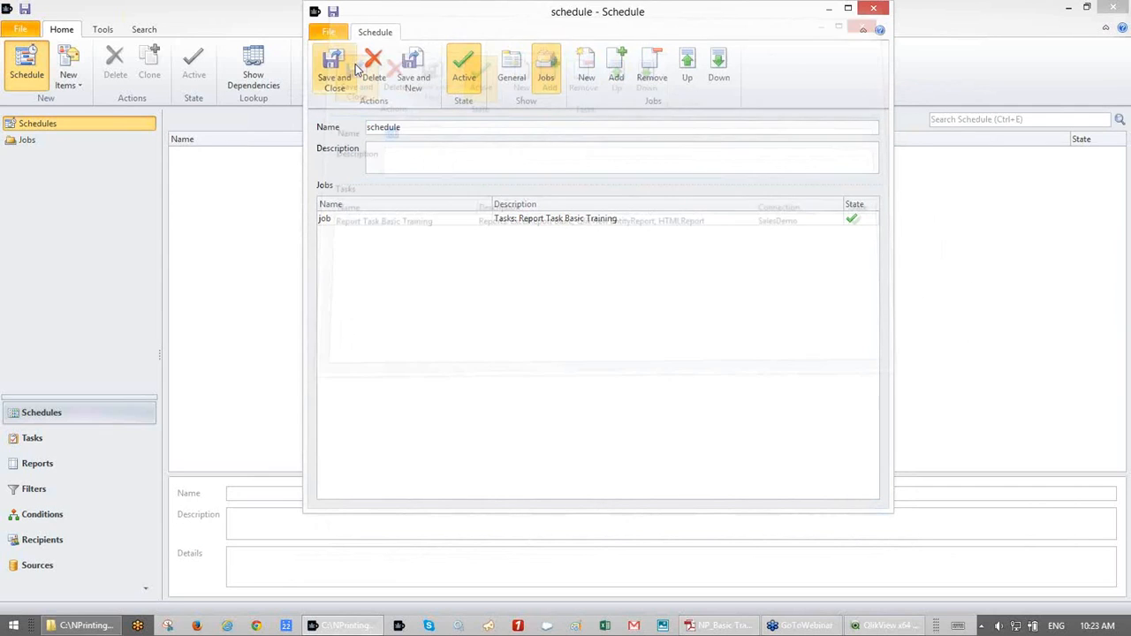
pyautogui.click(323, 86)
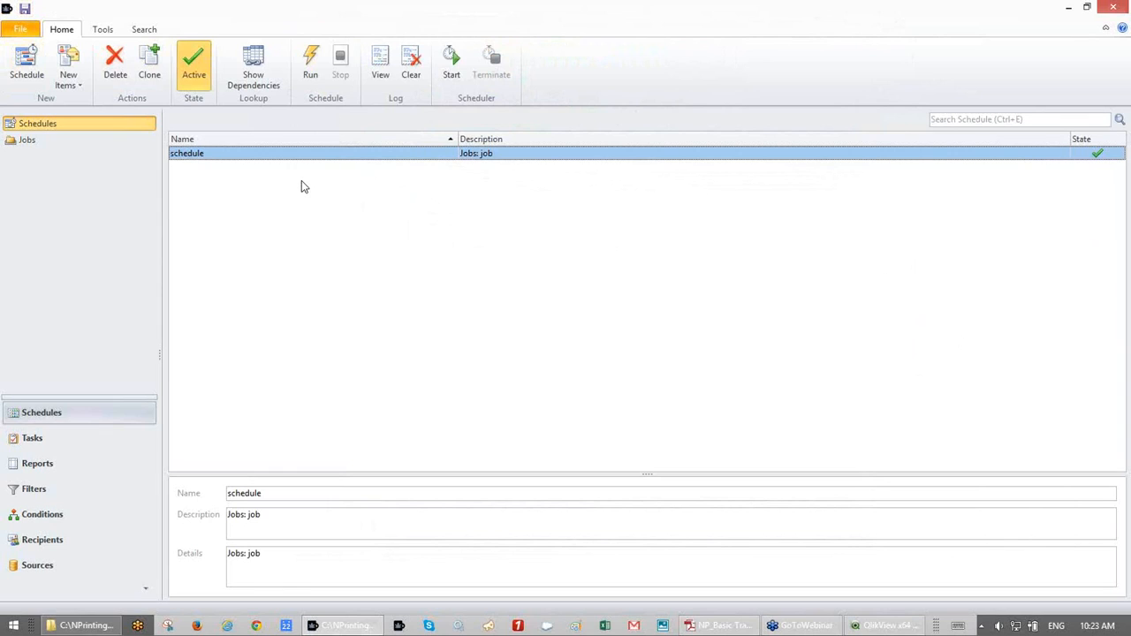
# - Start the scheduler, terminate it after it loads the schedule, and show Recent Files
pyautogui.click(463, 58)
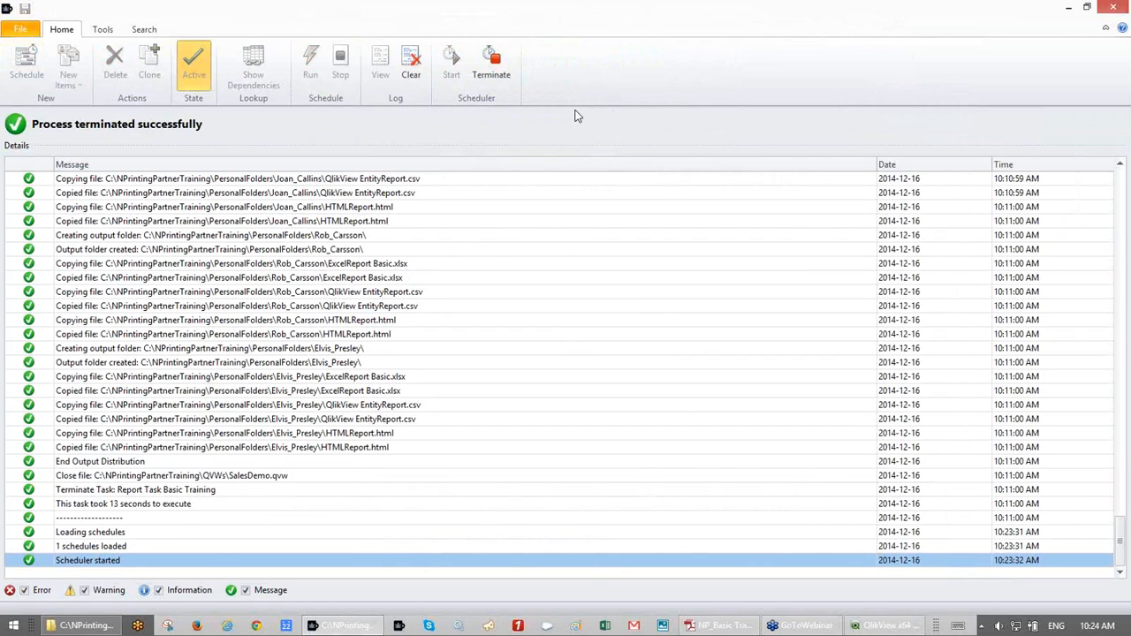
pyautogui.click(493, 64)
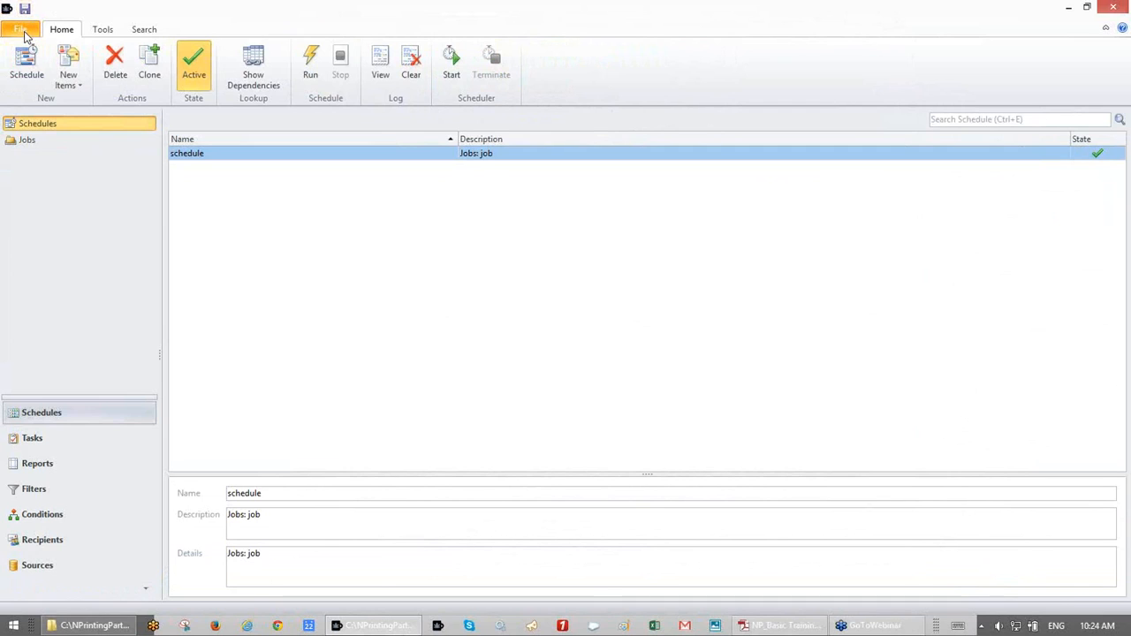
pyautogui.click(25, 37)
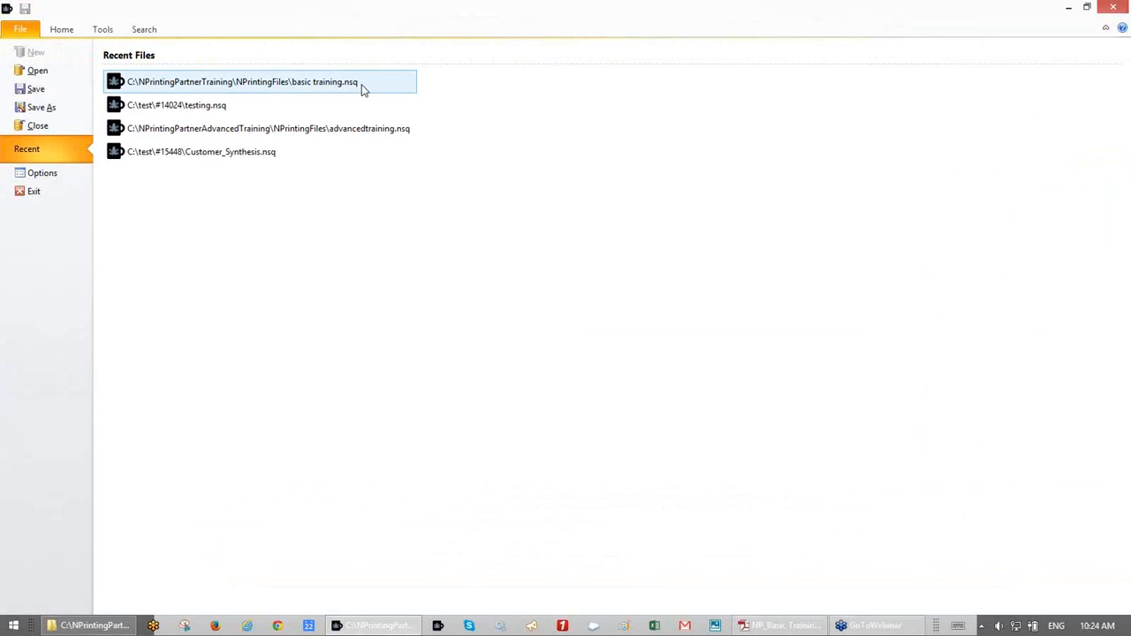
# - In the Management Console, stop the NPrinting service and remove advancedtraining.nsq
pyautogui.click(438, 628)
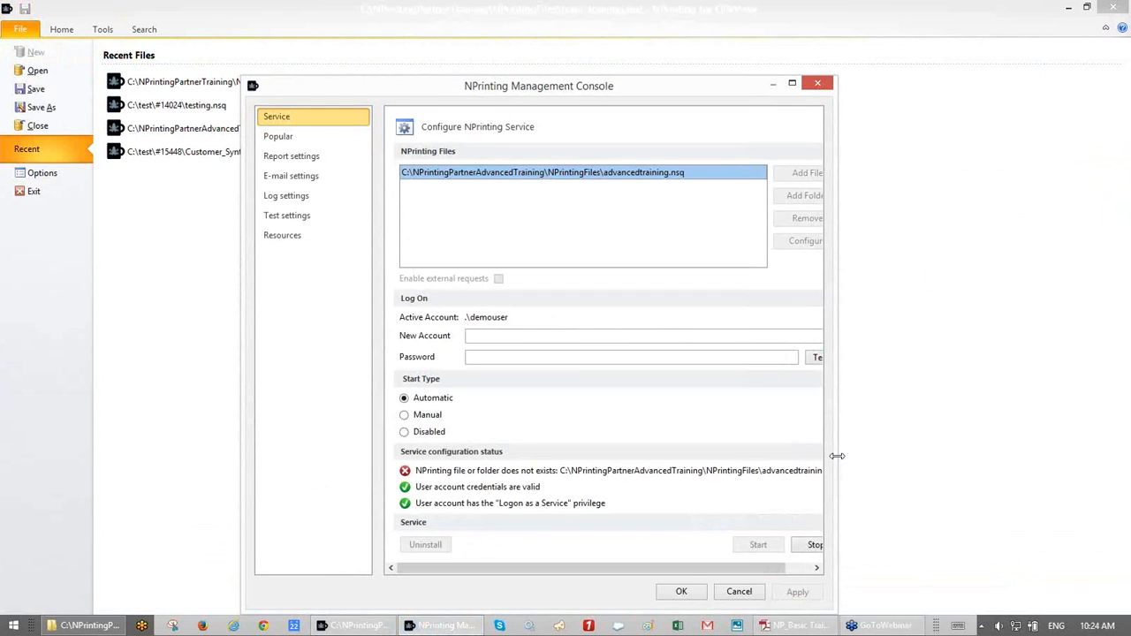
pyautogui.moveTo(837, 456); pyautogui.dragTo(892, 501)
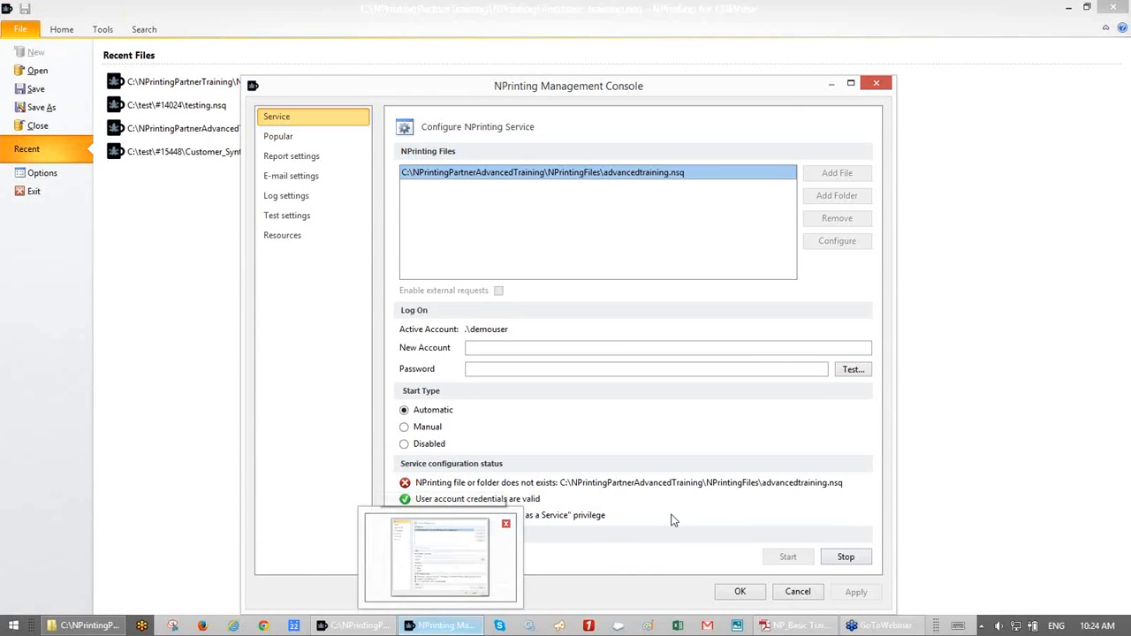
pyautogui.click(841, 558)
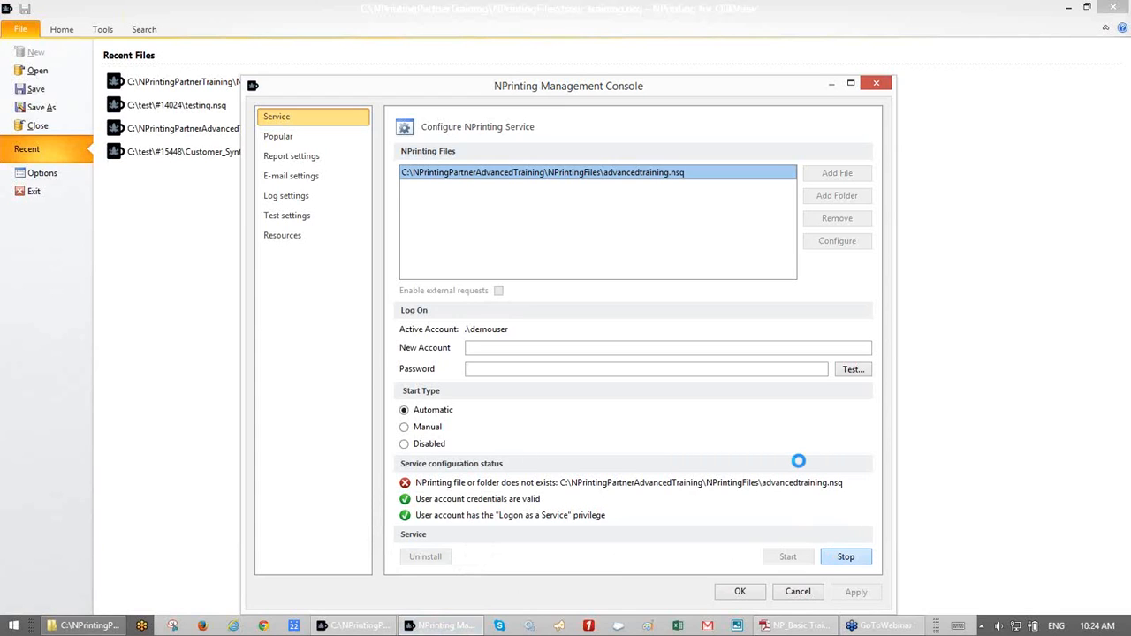
pyautogui.click(825, 221)
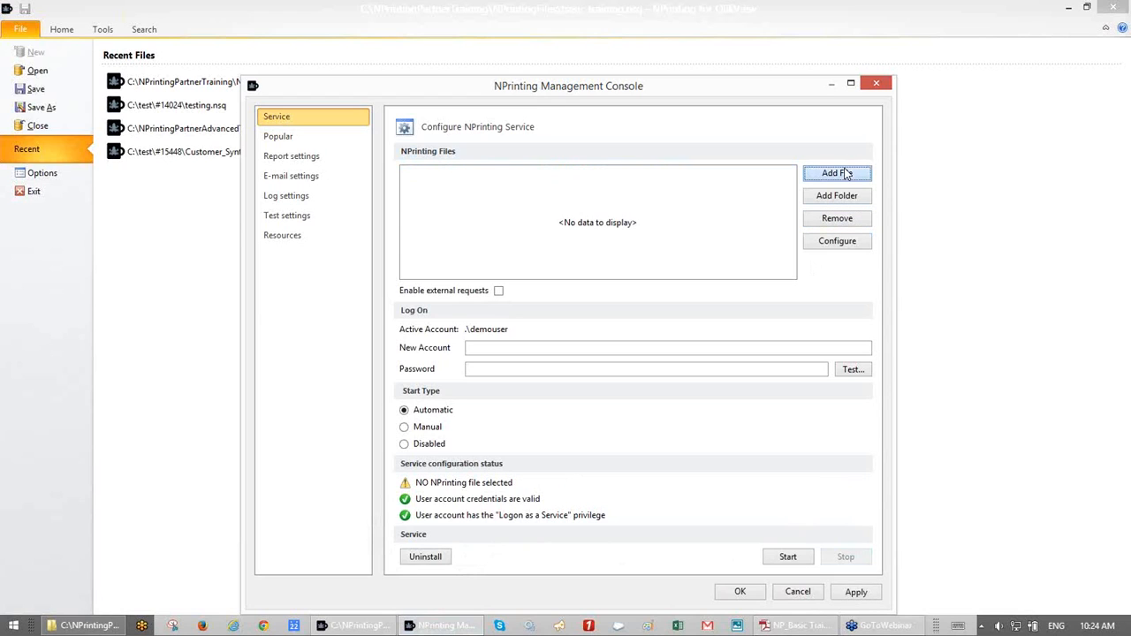
# - Add C:\NPrintingPartnerTraining\NPrintingFiles\basic training.nsq, apply, restart the service, and close the console
pyautogui.click(844, 173)
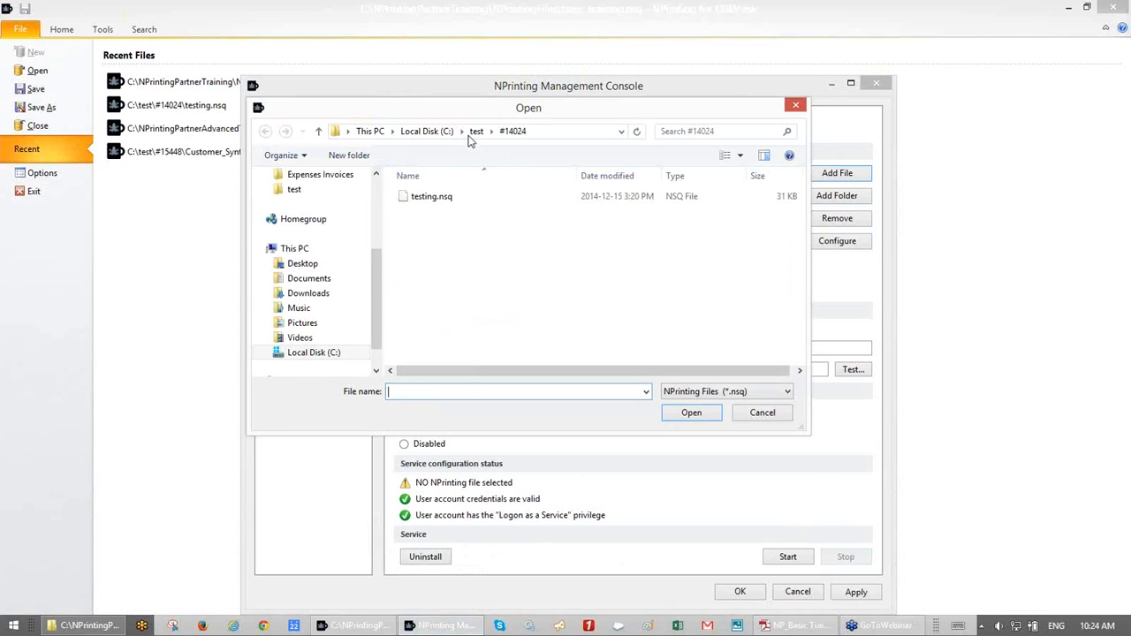
pyautogui.click(435, 133)
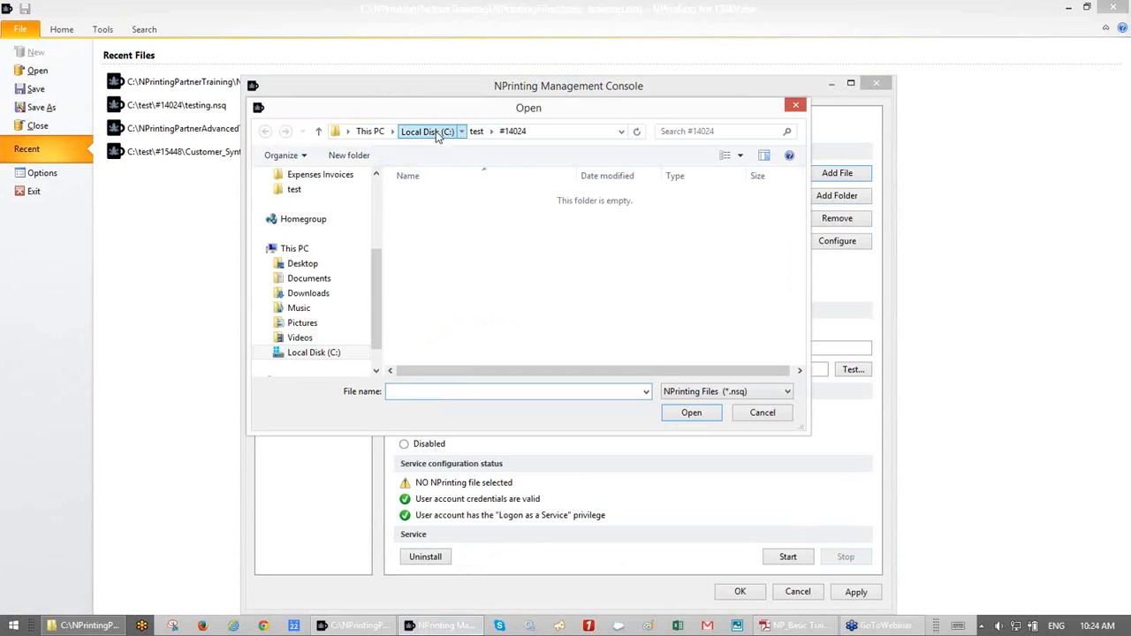
pyautogui.doubleClick(446, 226)
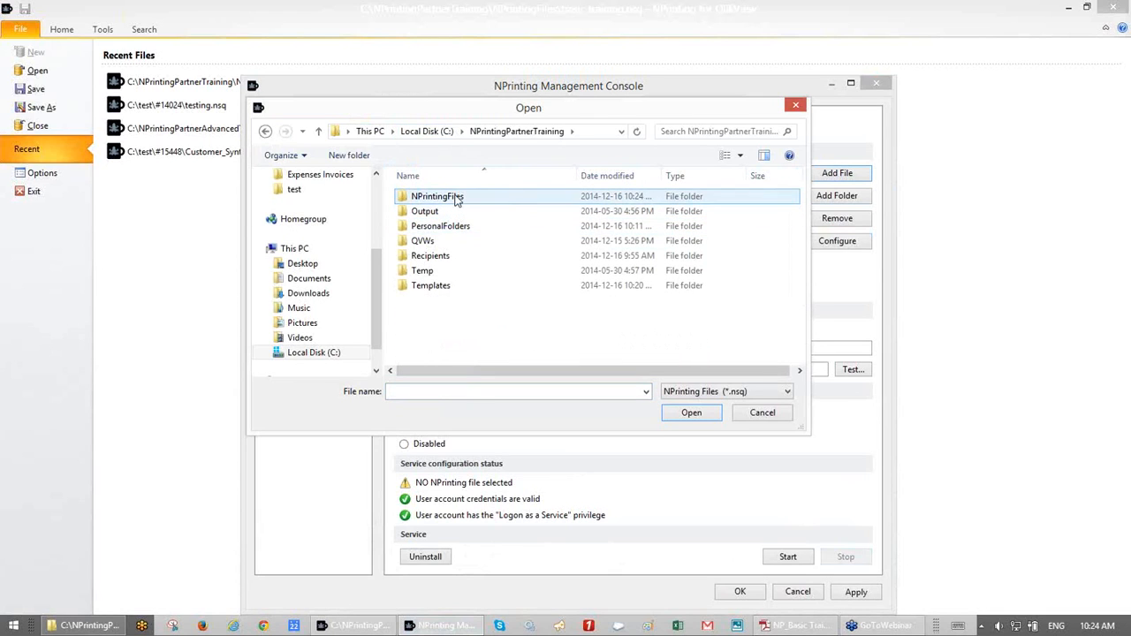
pyautogui.doubleClick(456, 200)
pyautogui.click(456, 200)
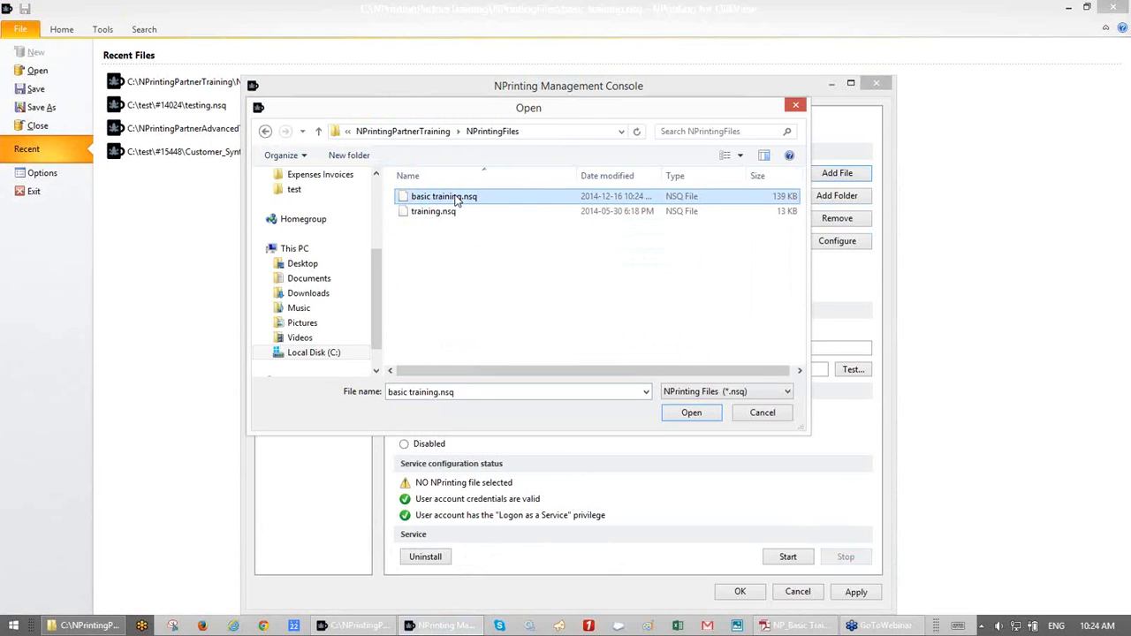
pyautogui.doubleClick(456, 200)
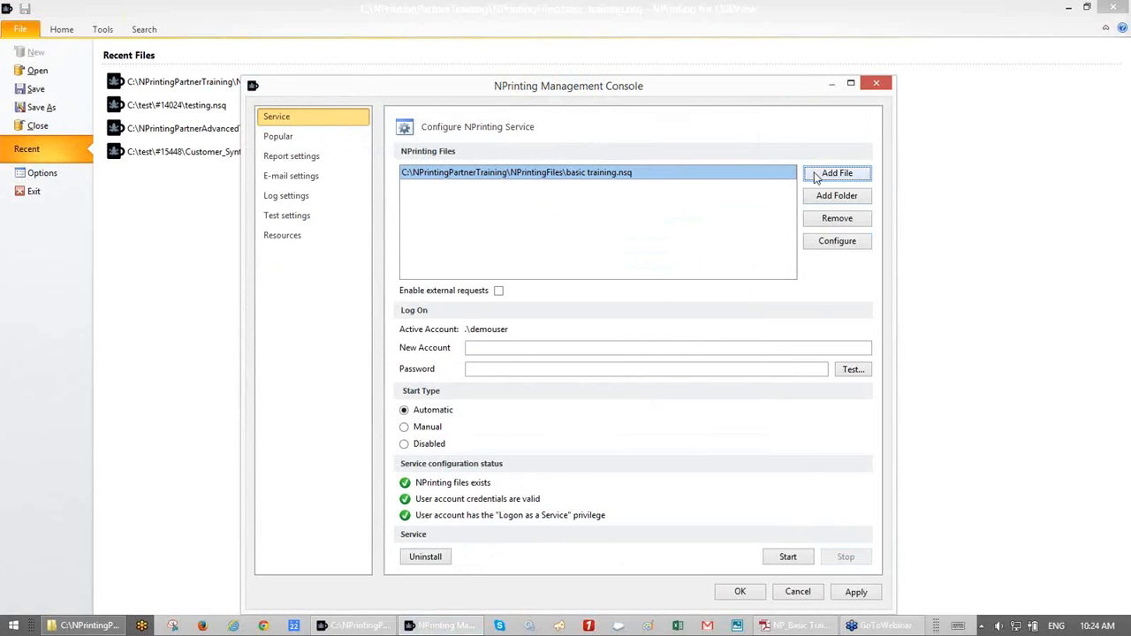
pyautogui.click(857, 591)
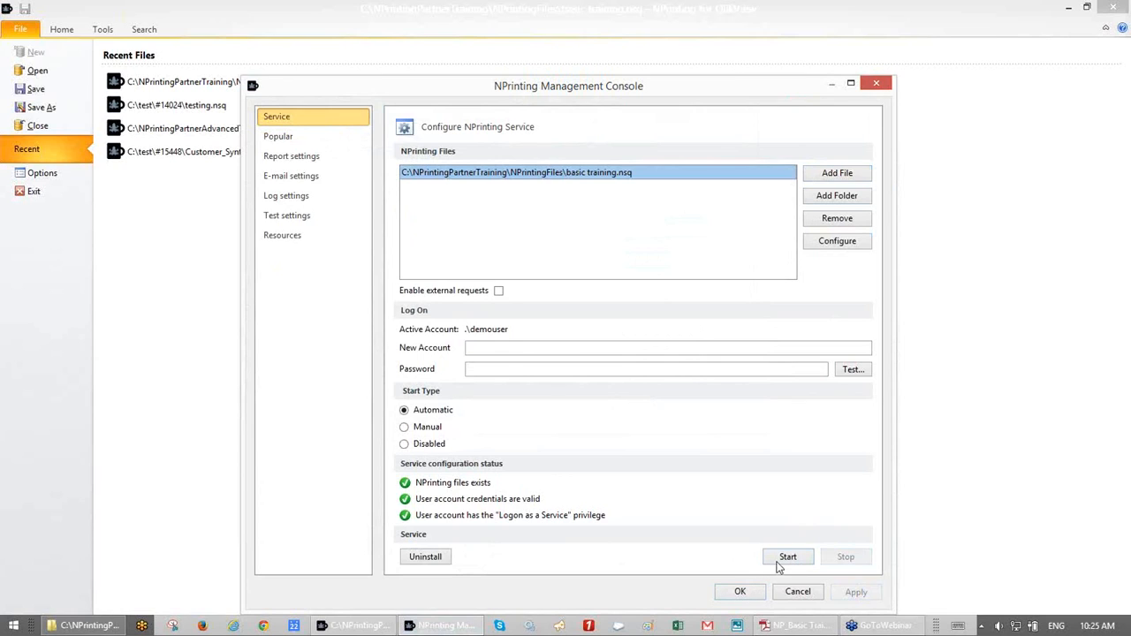
pyautogui.click(784, 558)
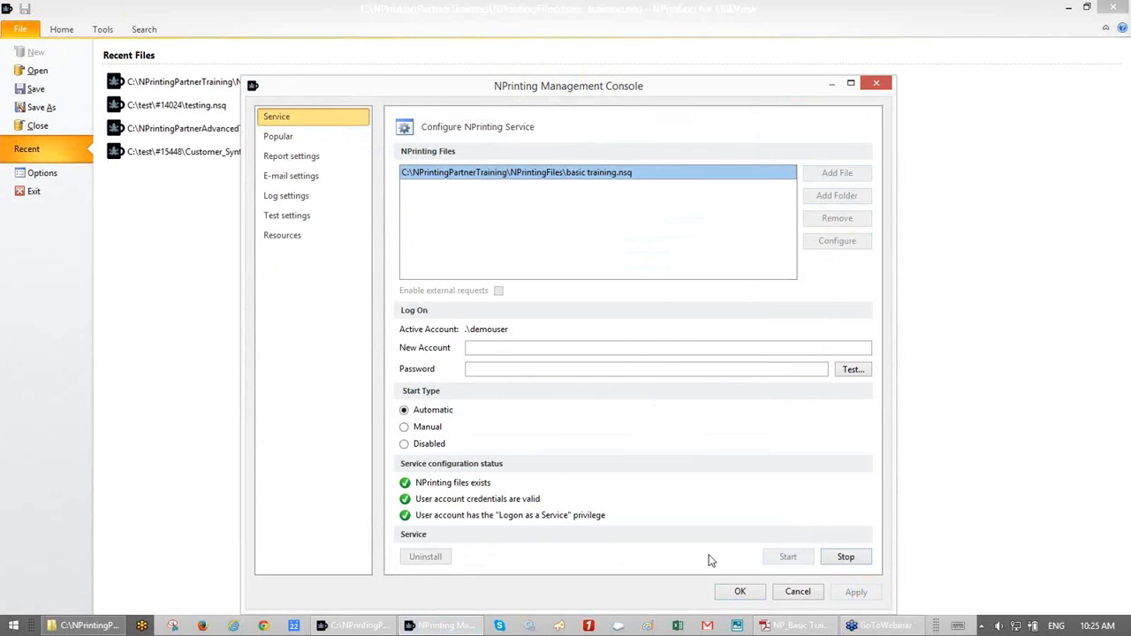
pyautogui.click(738, 593)
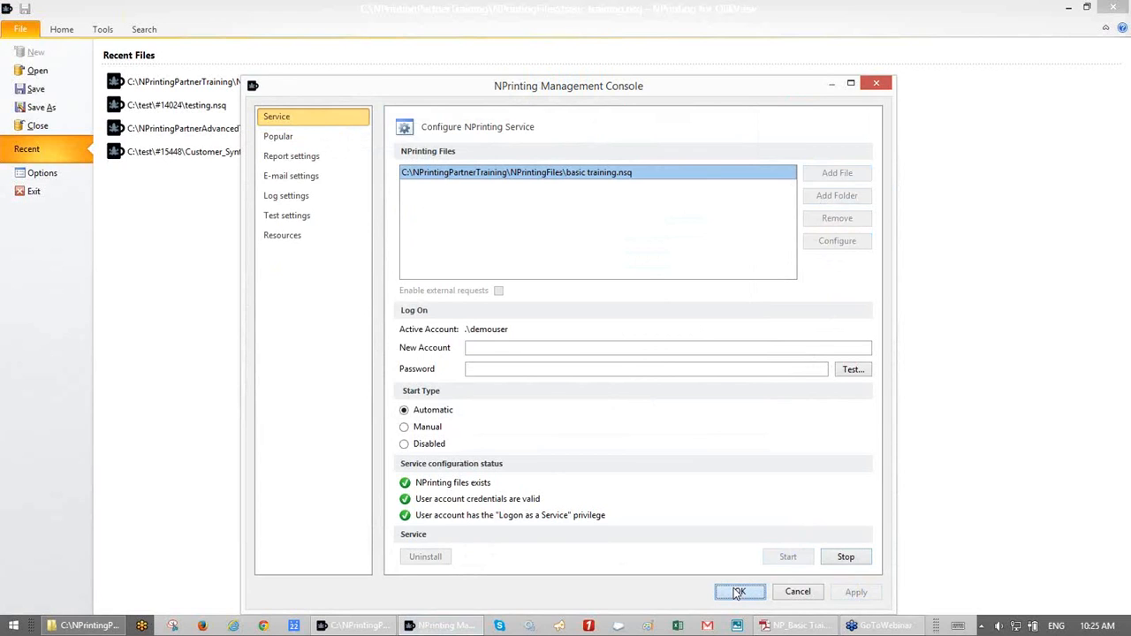